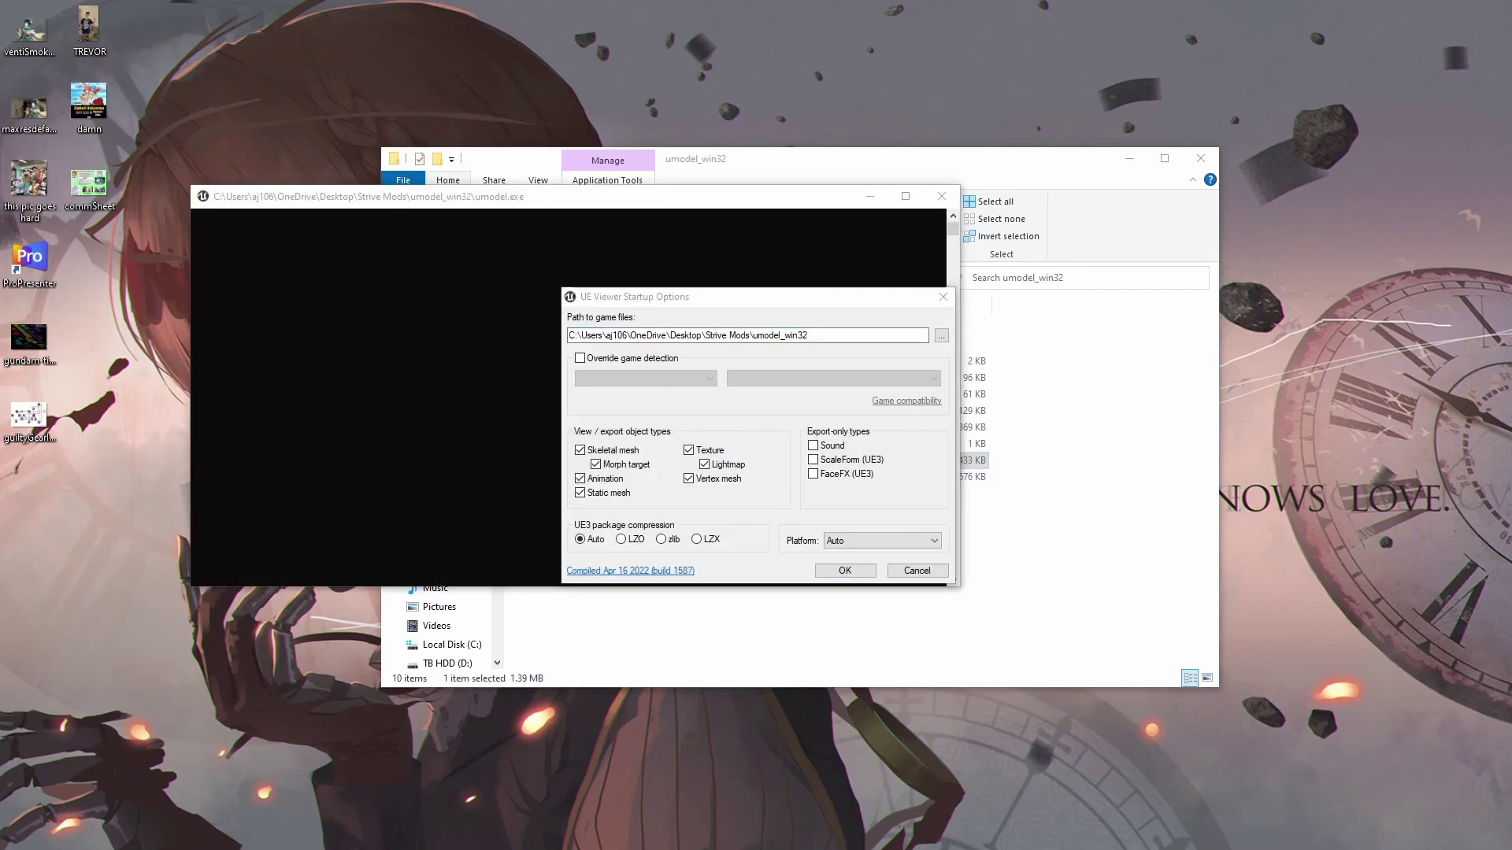
# Step: Load the game files from E:\SteamLibrary-256\steamapps\common\GUILTY GEAR STRIVE\RED\Content\Paks with game detection overridden, supplying the AES encryption key
pyautogui.click(748, 335)
pyautogui.write('E:\\SteamLibrary-256\\steamapps\\common\\GUILTY GEAR STRIVE\\RED\\Content\\Paks')
pyautogui.click(581, 358)
pyautogui.click(645, 379)
pyautogui.click(622, 435)
pyautogui.click(835, 569)
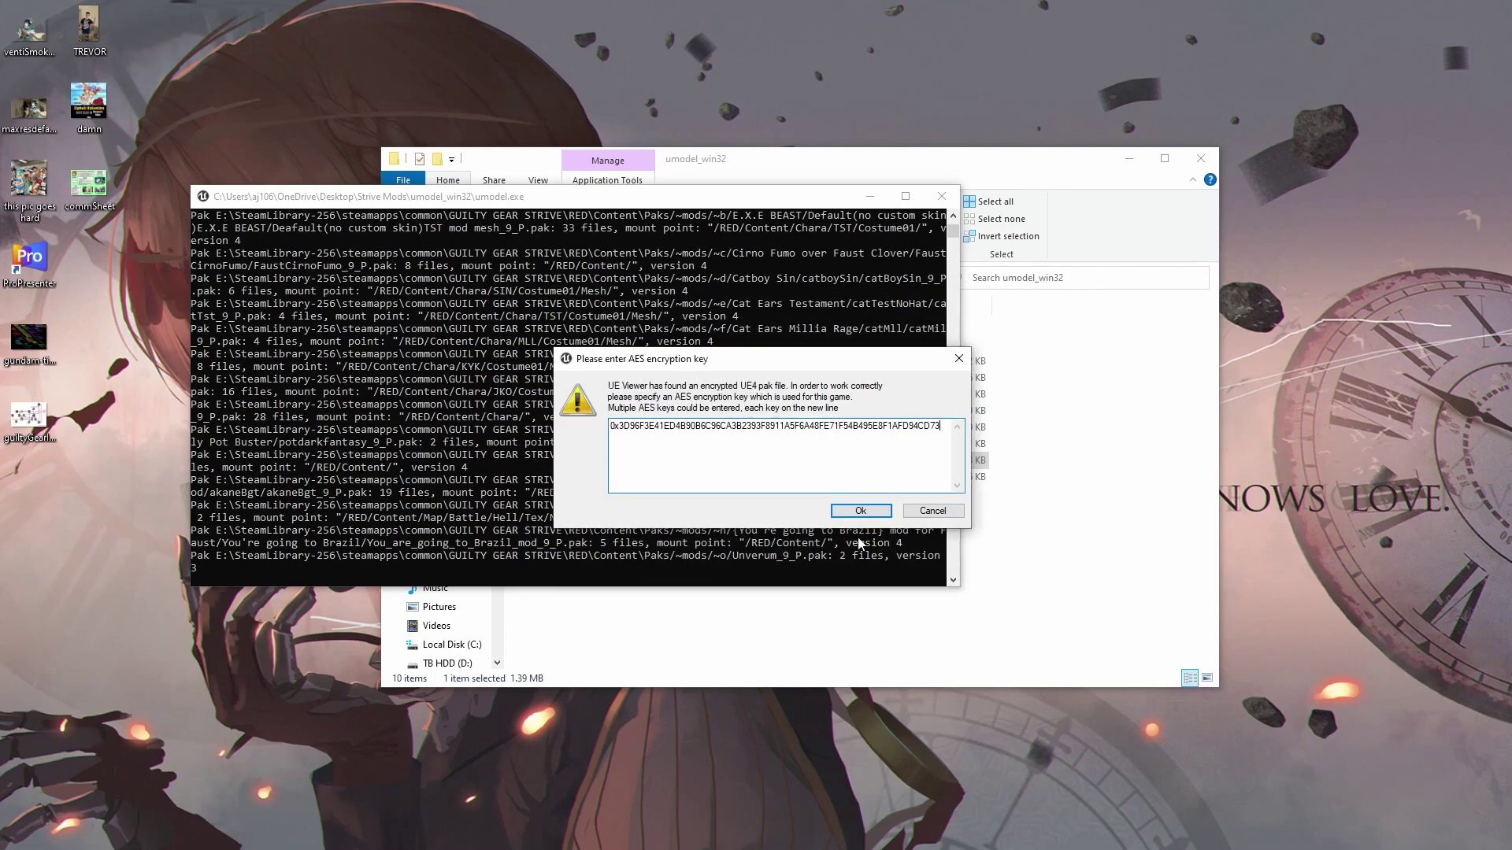
pyautogui.click(862, 508)
# Step: Browse the package tree to the Chara/ANJ/Costume01/Mesh folder
pyautogui.click(548, 276)
pyautogui.doubleClick(560, 292)
pyautogui.doubleClick(588, 324)
pyautogui.click(593, 386)
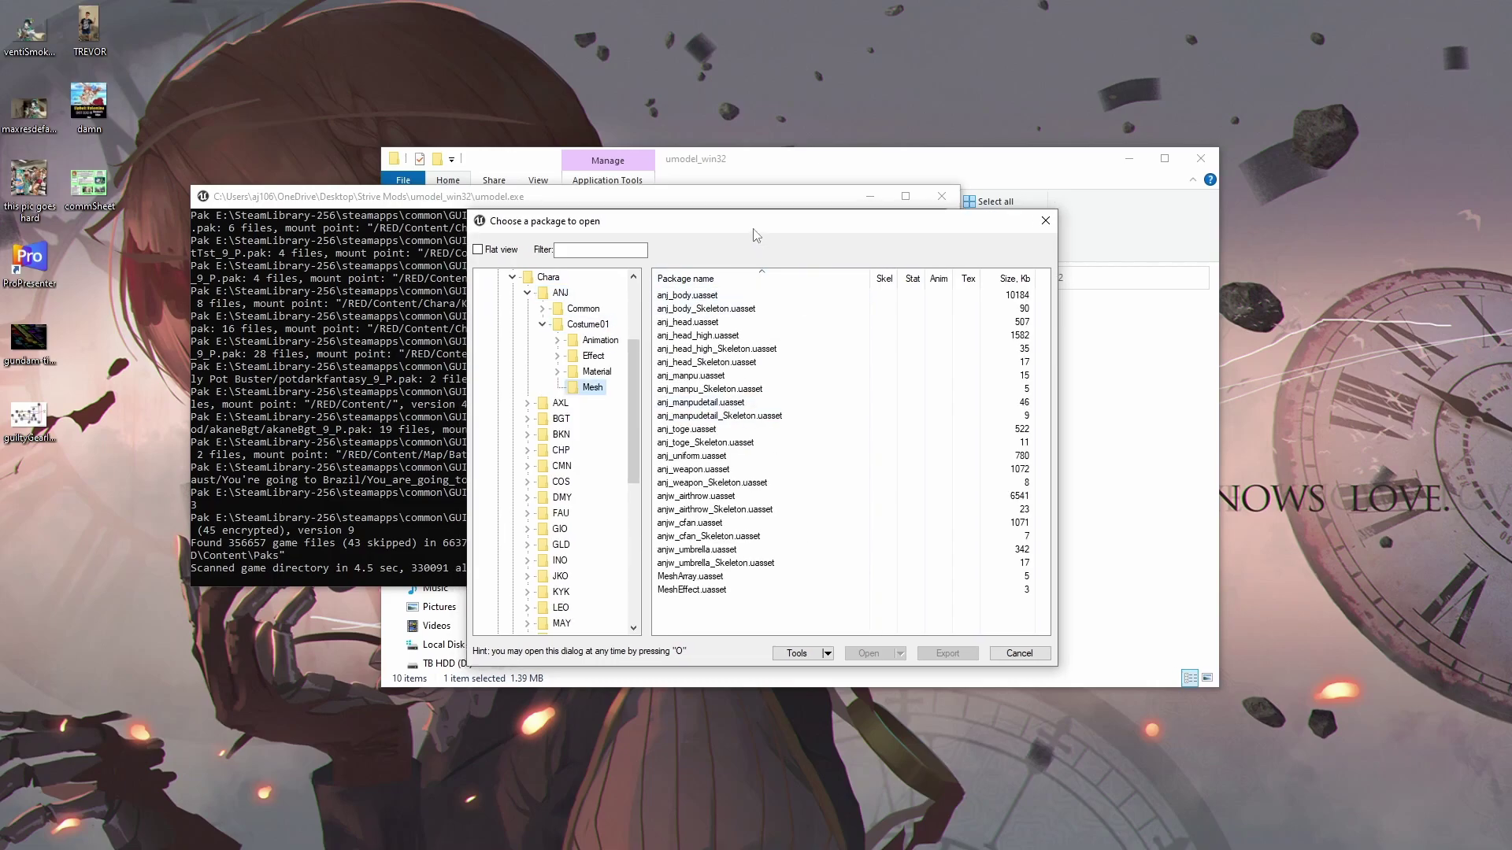
pyautogui.moveTo(753, 229); pyautogui.dragTo(746, 228)
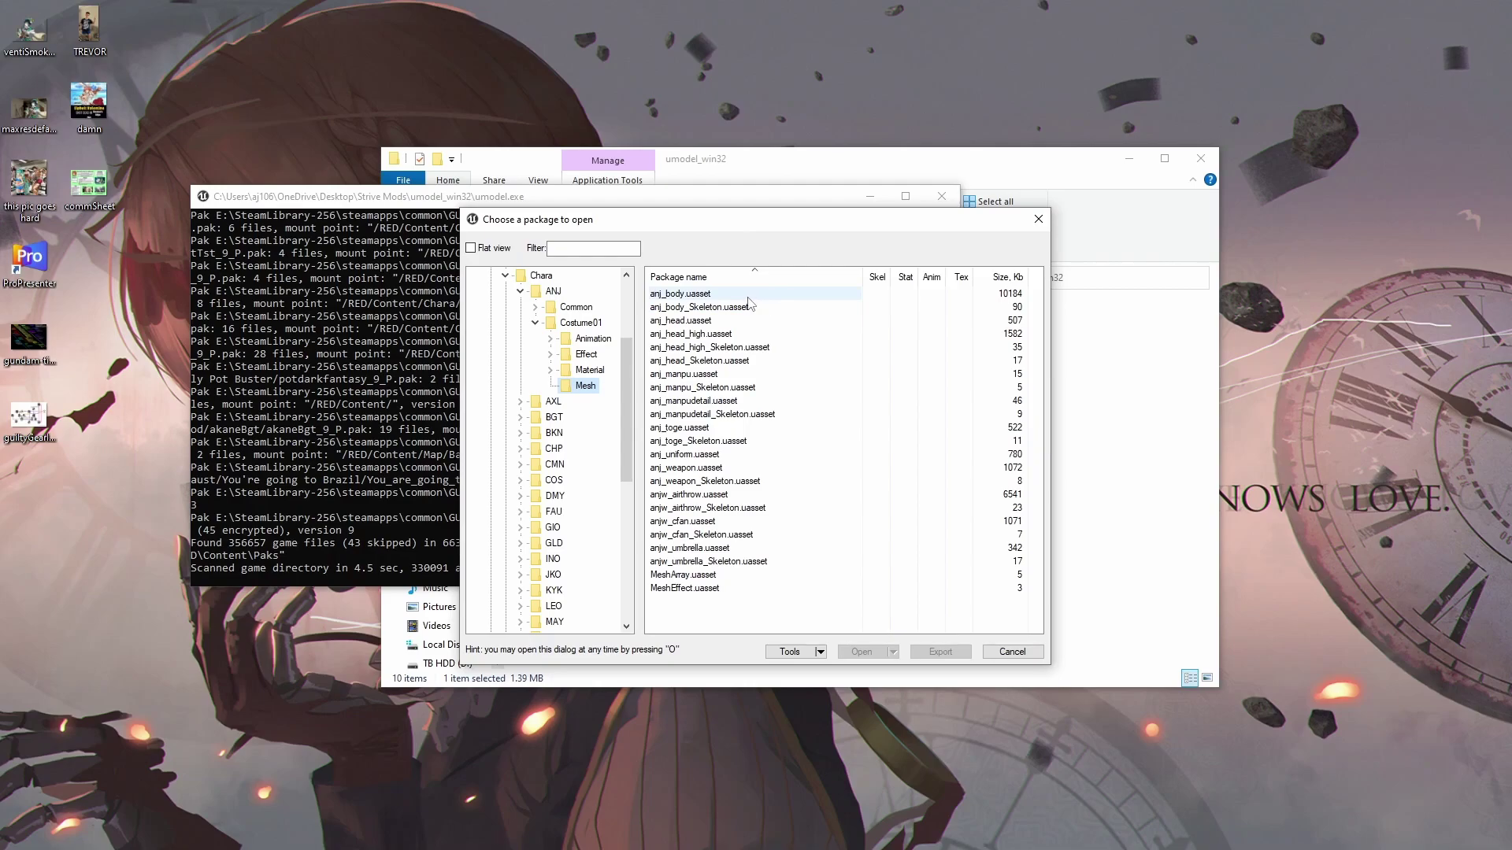
# Step: Export anj_head.uasset and anj_head_high.uasset with both skeletal and static mesh formats set to glTF 2.0
pyautogui.click(716, 323)
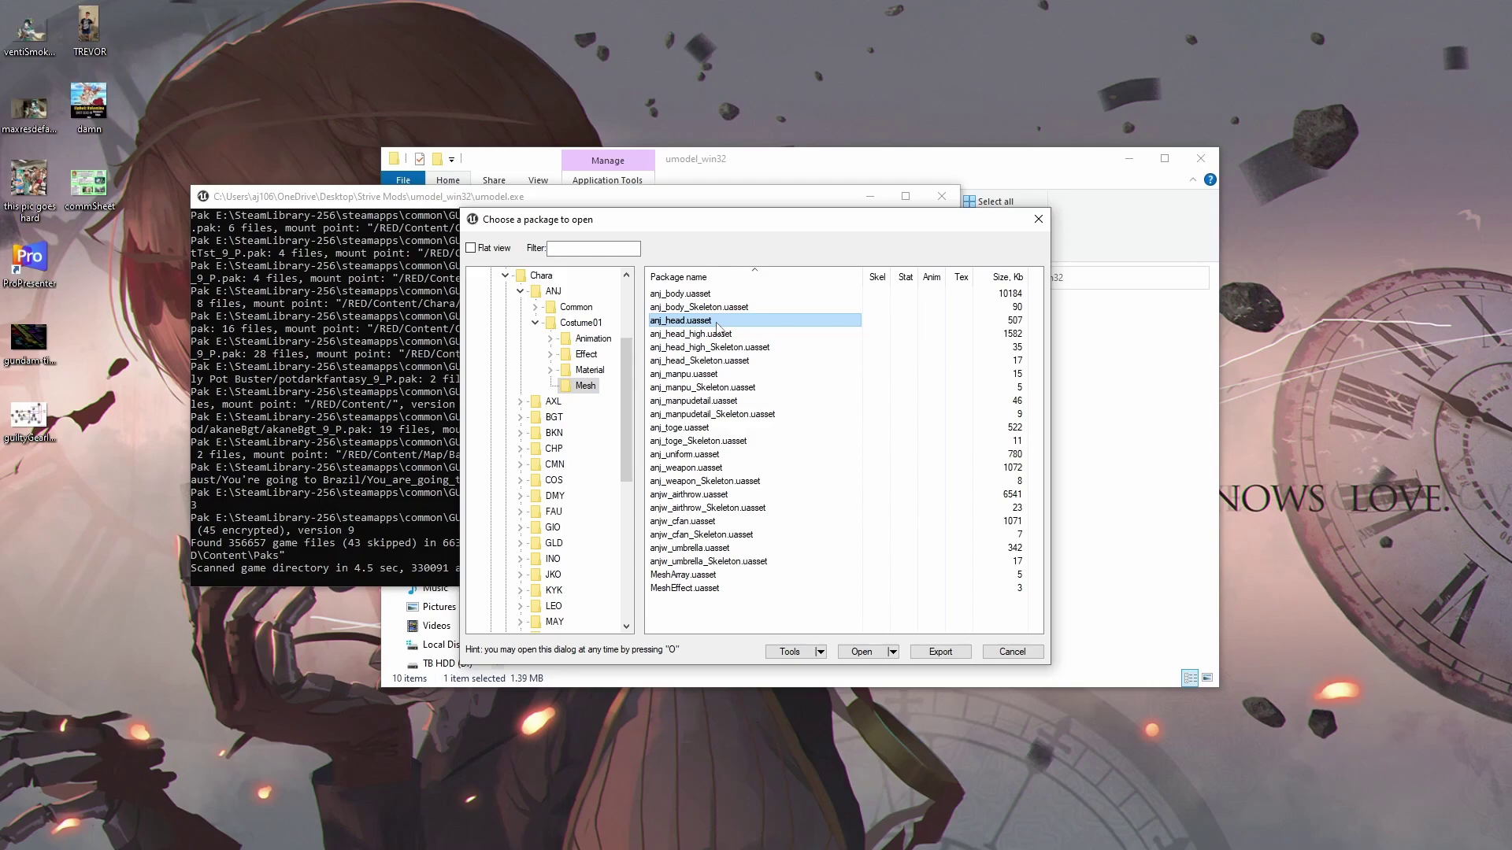
pyautogui.keyDown('shift'); pyautogui.click(717, 333); pyautogui.keyUp('shift')
pyautogui.click(940, 652)
pyautogui.click(747, 429)
pyautogui.click(712, 465)
pyautogui.click(858, 430)
pyautogui.click(857, 459)
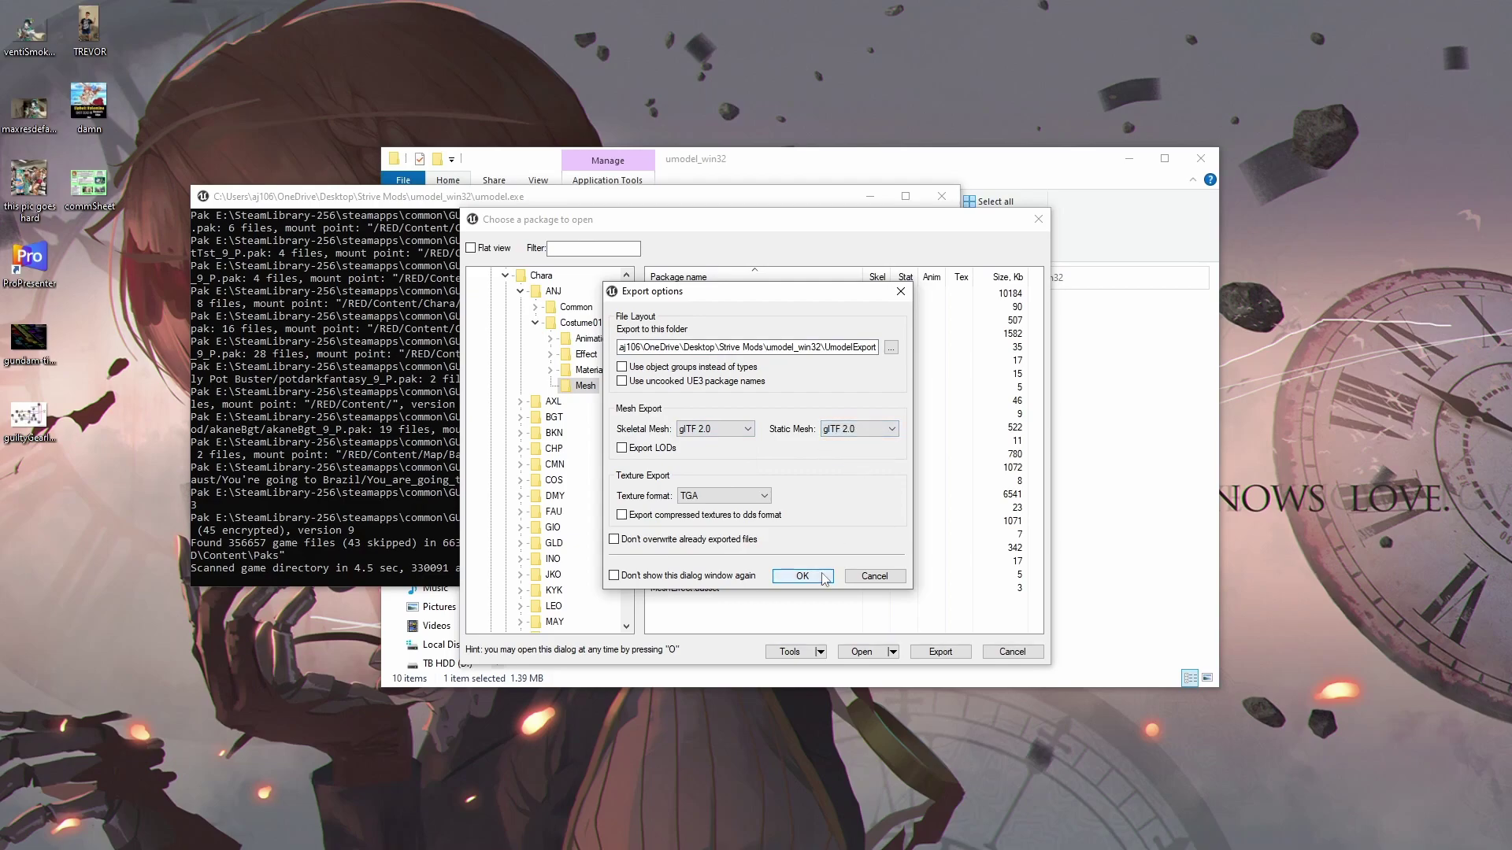
pyautogui.click(801, 575)
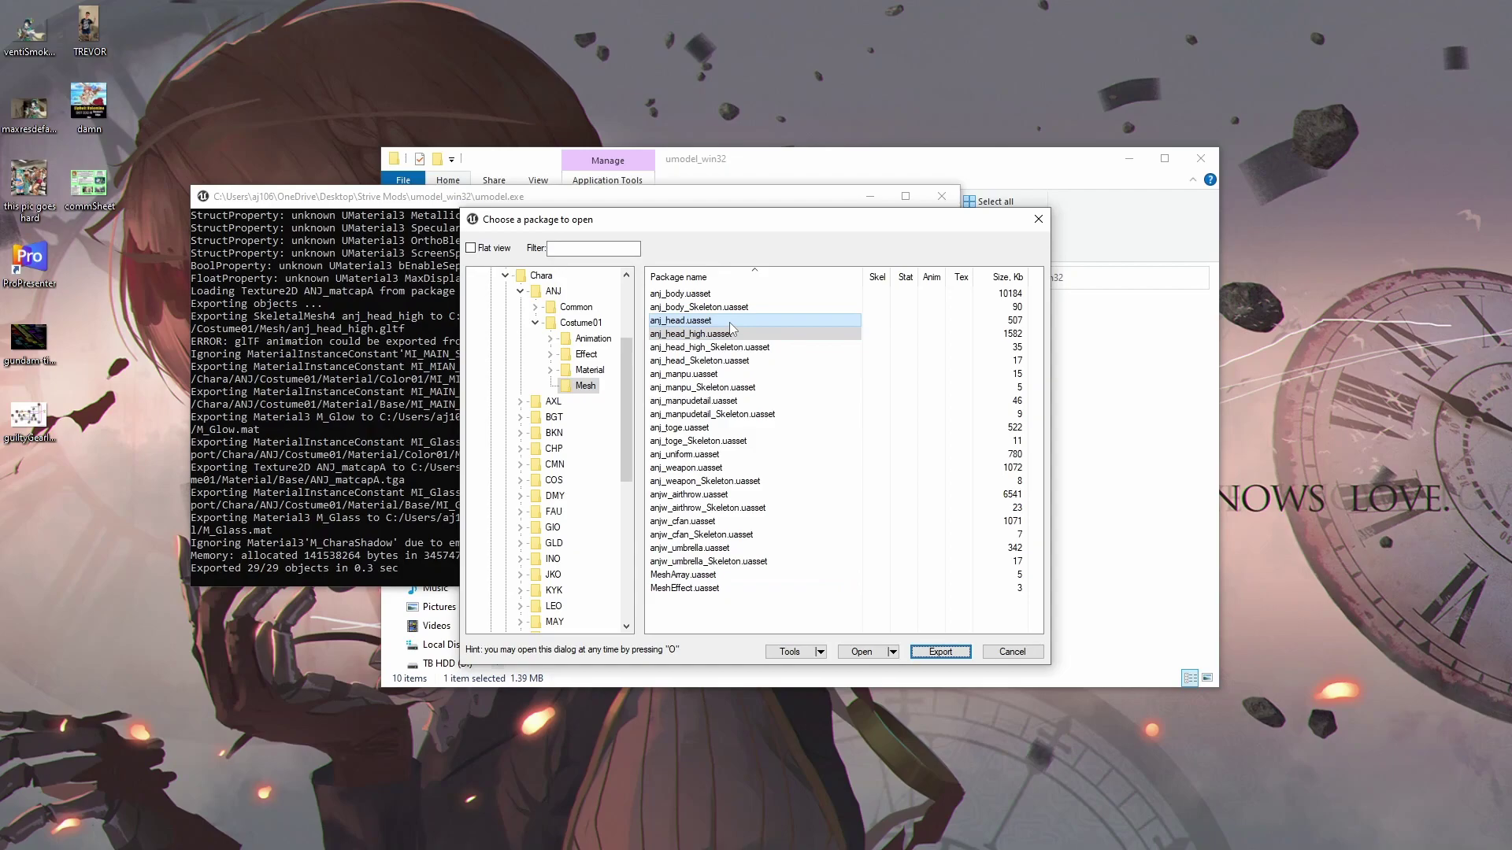
# Step: Export the same two head packages again with skeletal mesh as ActorX (psk) and static mesh as ActorX (pskx)
pyautogui.click(937, 654)
pyautogui.click(699, 430)
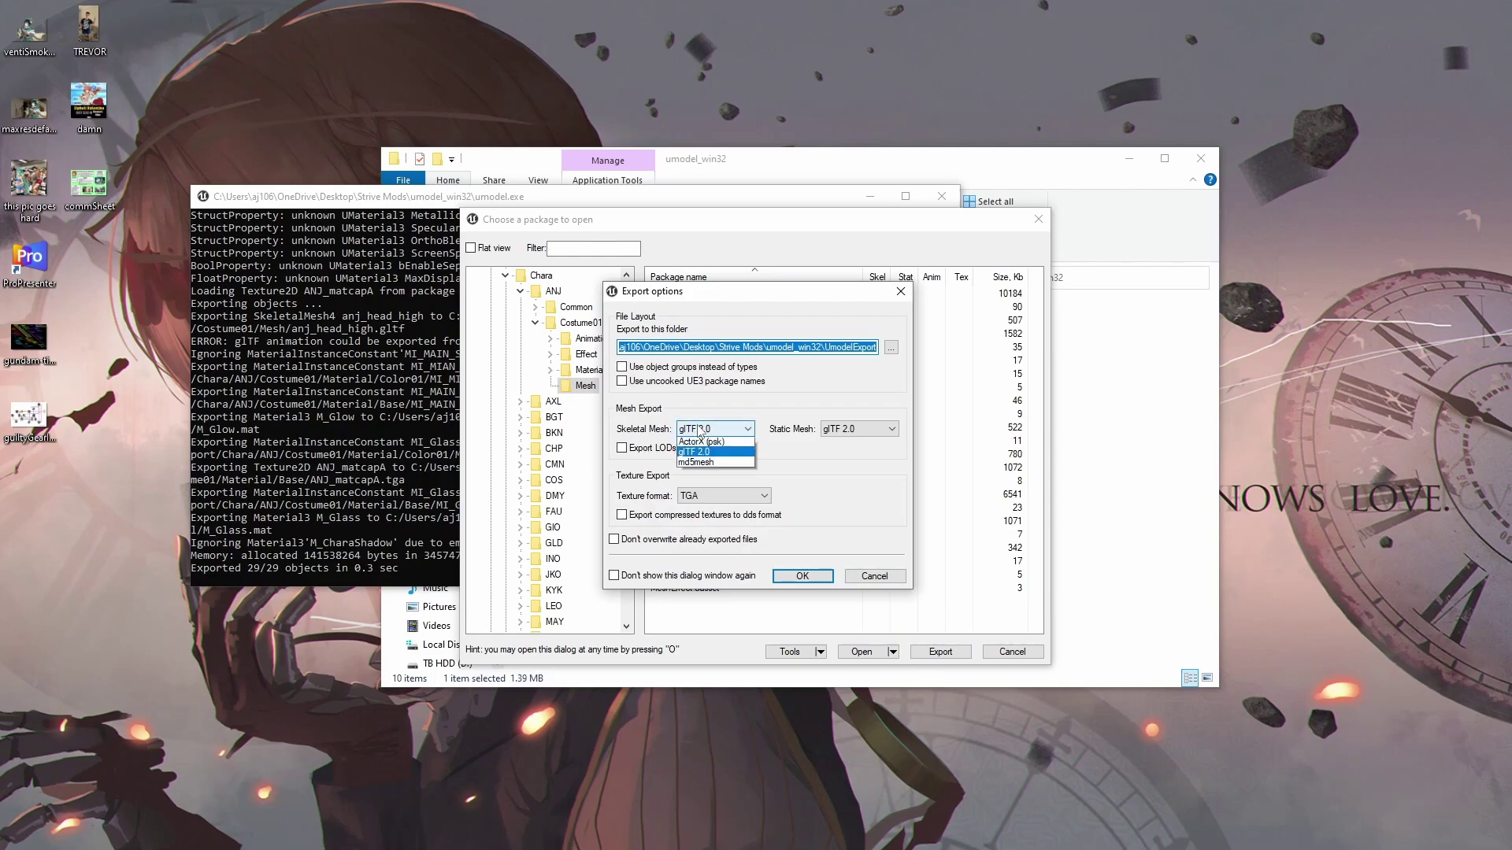
pyautogui.click(698, 439)
pyautogui.click(842, 429)
pyautogui.click(847, 438)
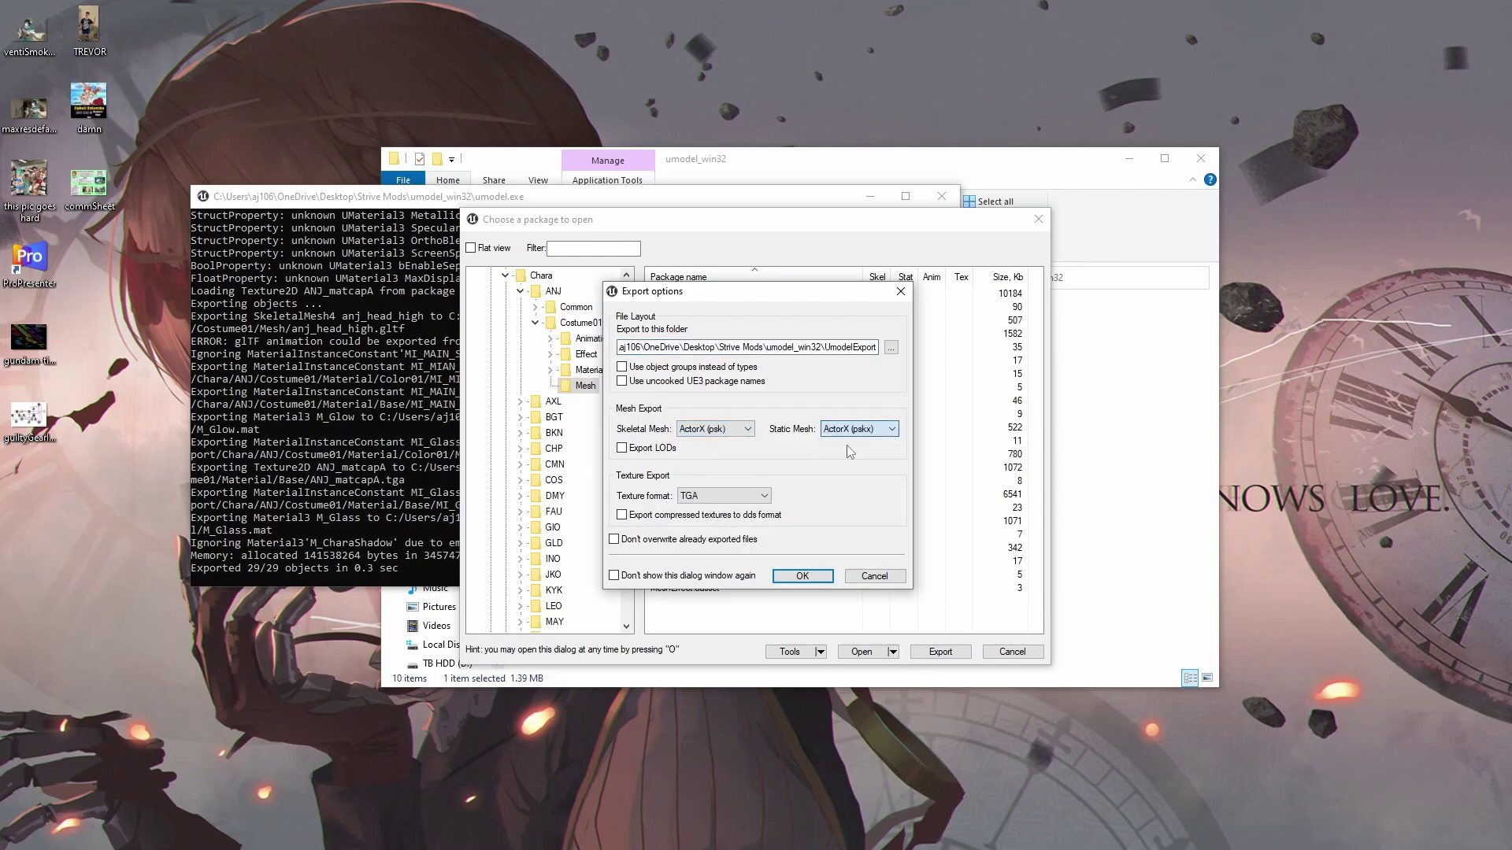
pyautogui.click(802, 577)
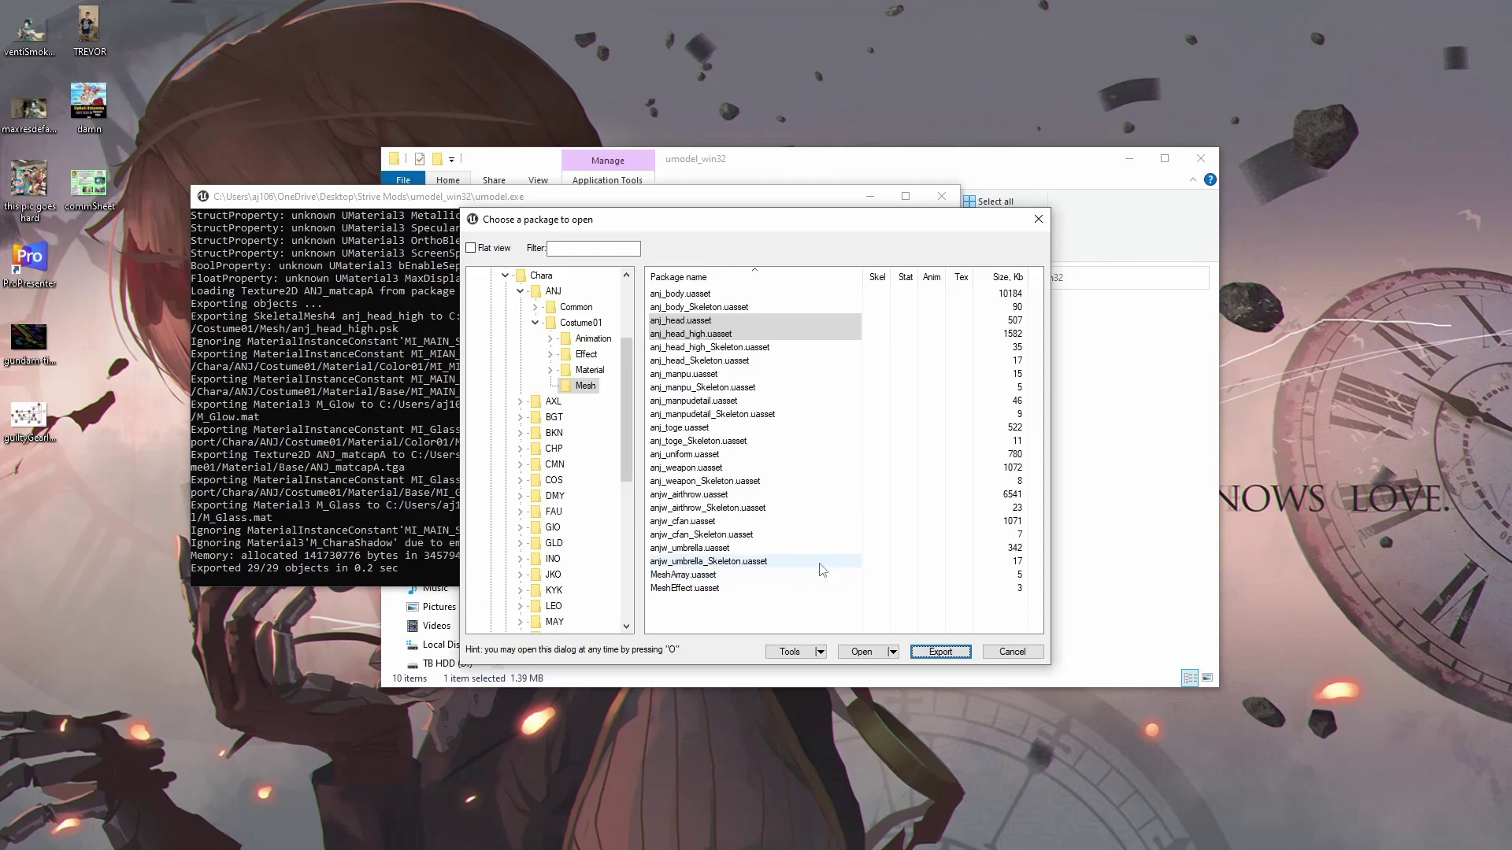
# Step: Export the ANJ_base, ANJ_decal and ANJ_Sss textures from the Material/Color01 folder with the current export options
pyautogui.click(587, 370)
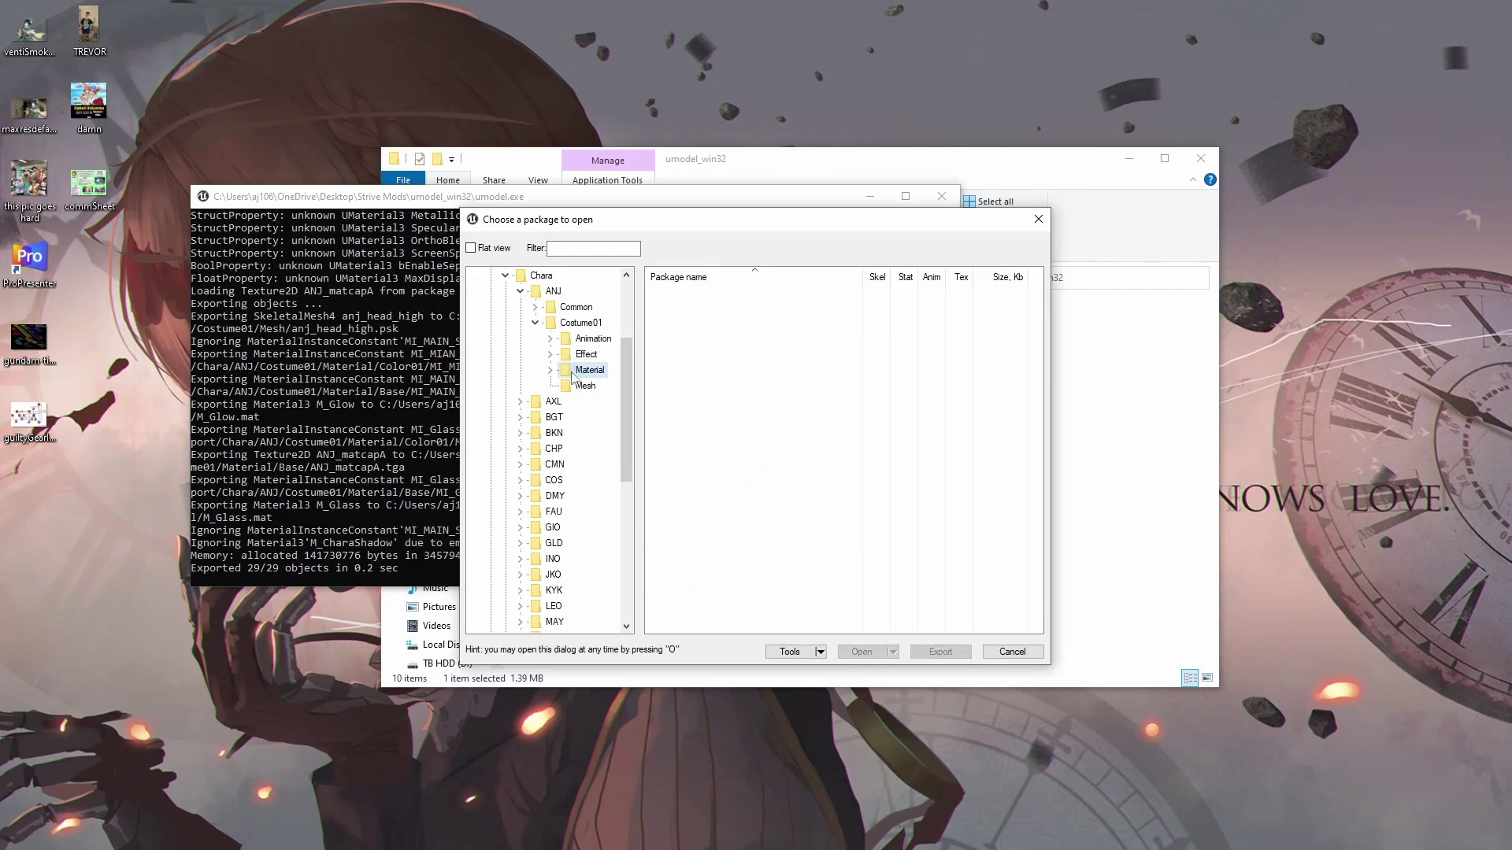
pyautogui.click(550, 370)
pyautogui.click(603, 401)
pyautogui.click(708, 297)
pyautogui.keyDown('ctrl'); pyautogui.click(709, 307); pyautogui.keyUp('ctrl')
pyautogui.keyDown('ctrl'); pyautogui.click(712, 333); pyautogui.keyUp('ctrl')
pyautogui.keyDown('ctrl'); pyautogui.click(713, 333); pyautogui.keyUp('ctrl')
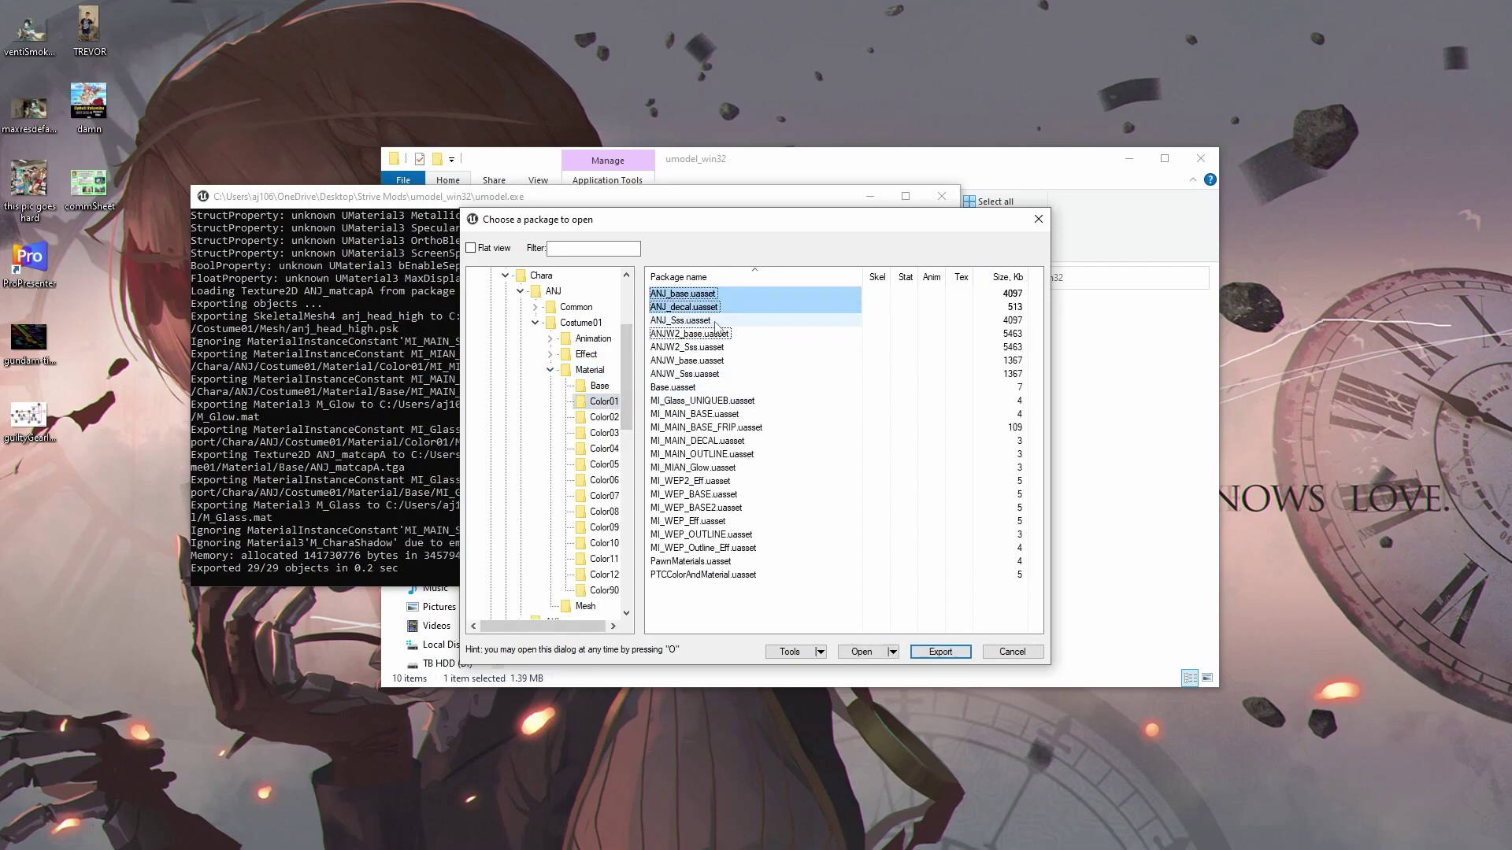
pyautogui.keyDown('ctrl'); pyautogui.click(693, 320); pyautogui.keyUp('ctrl')
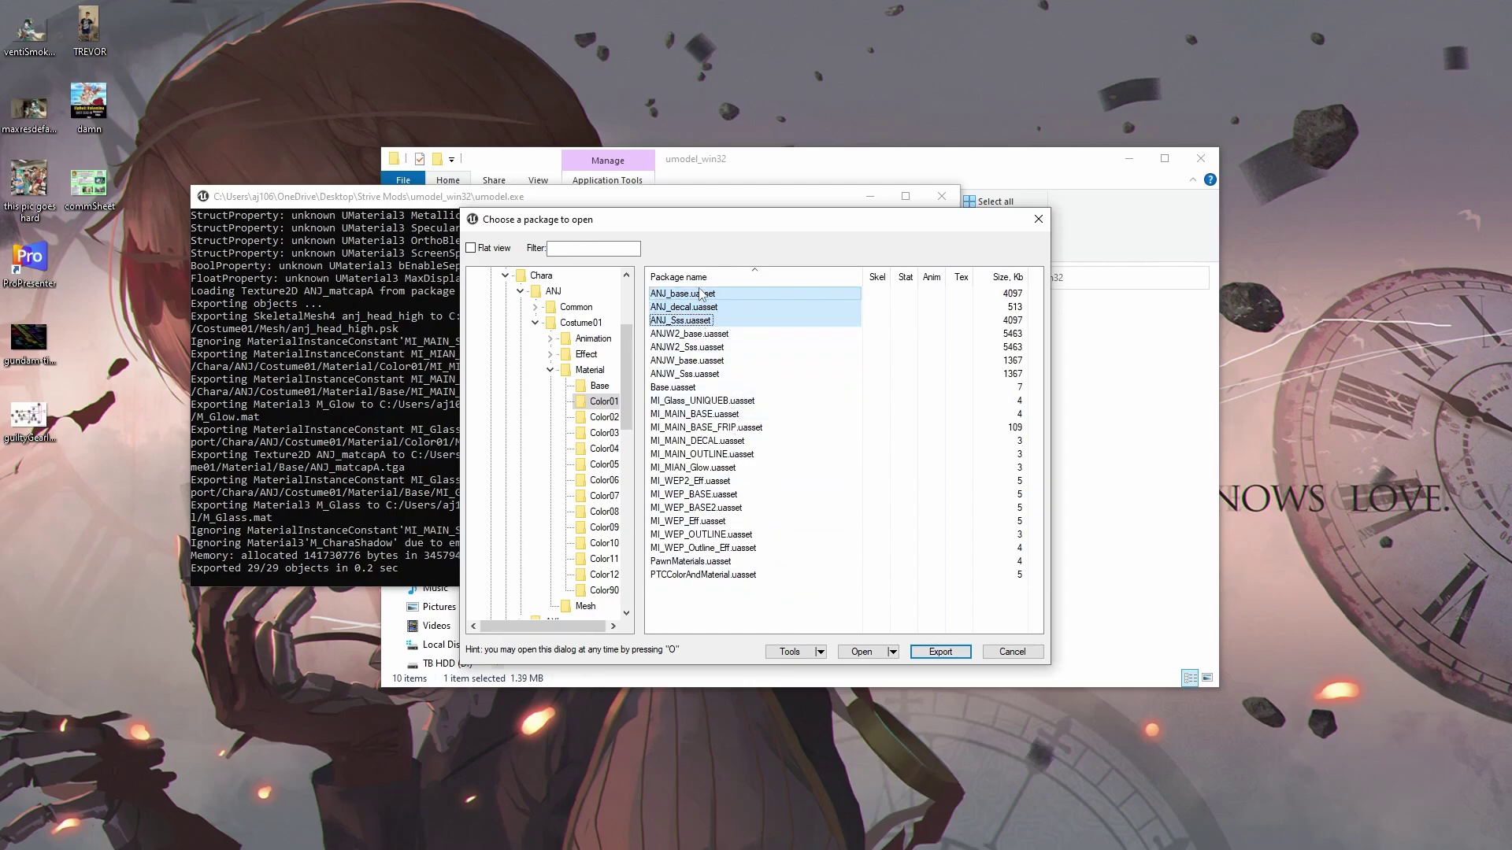
pyautogui.click(940, 652)
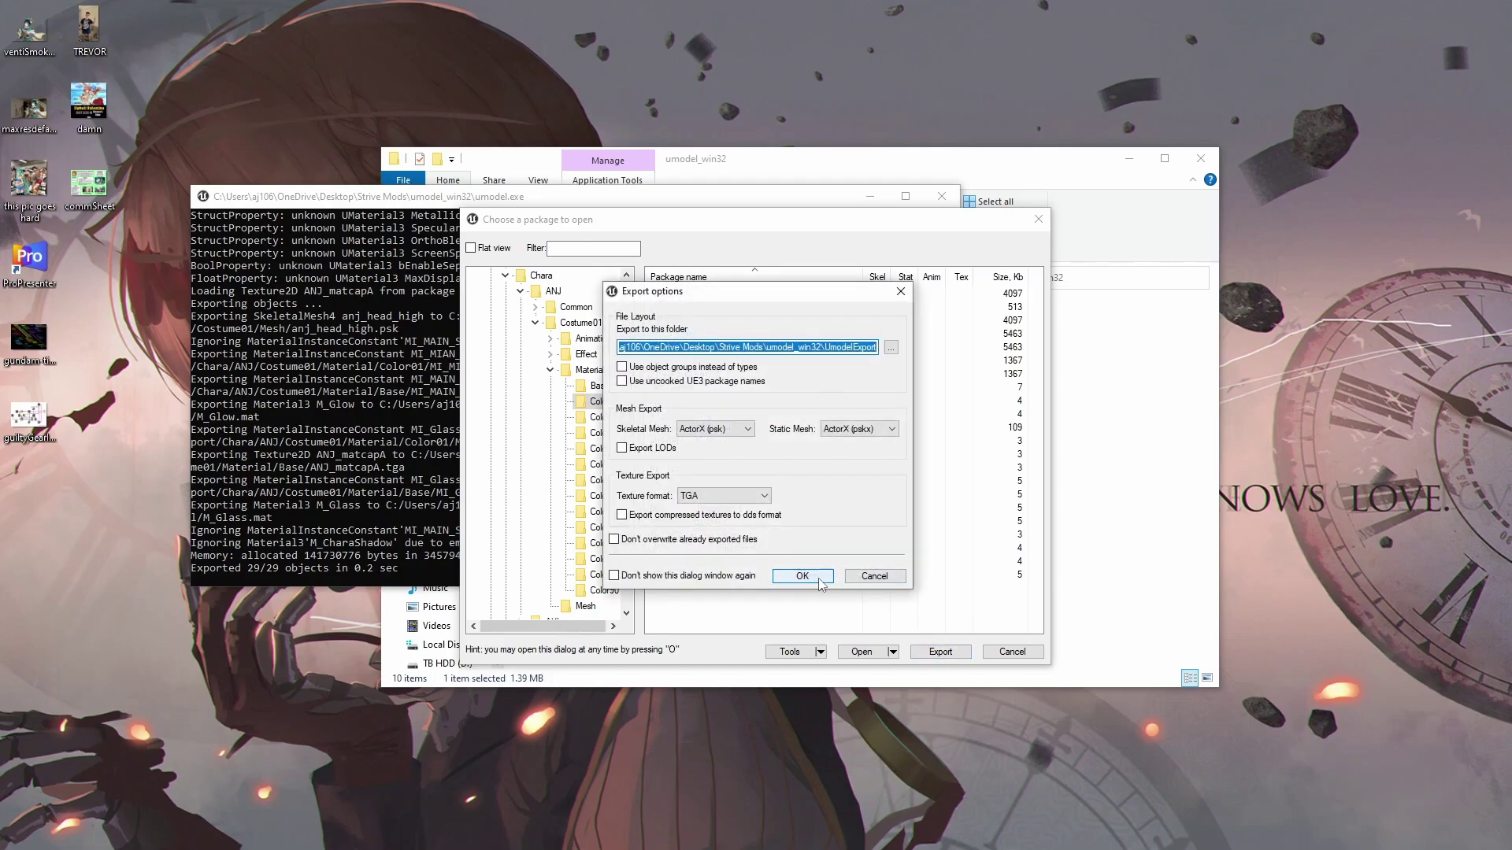
pyautogui.click(802, 575)
# Step: Export the ANJ_detail and ANJ_ilm textures from the Material/Base folder and close the package chooser
pyautogui.click(599, 385)
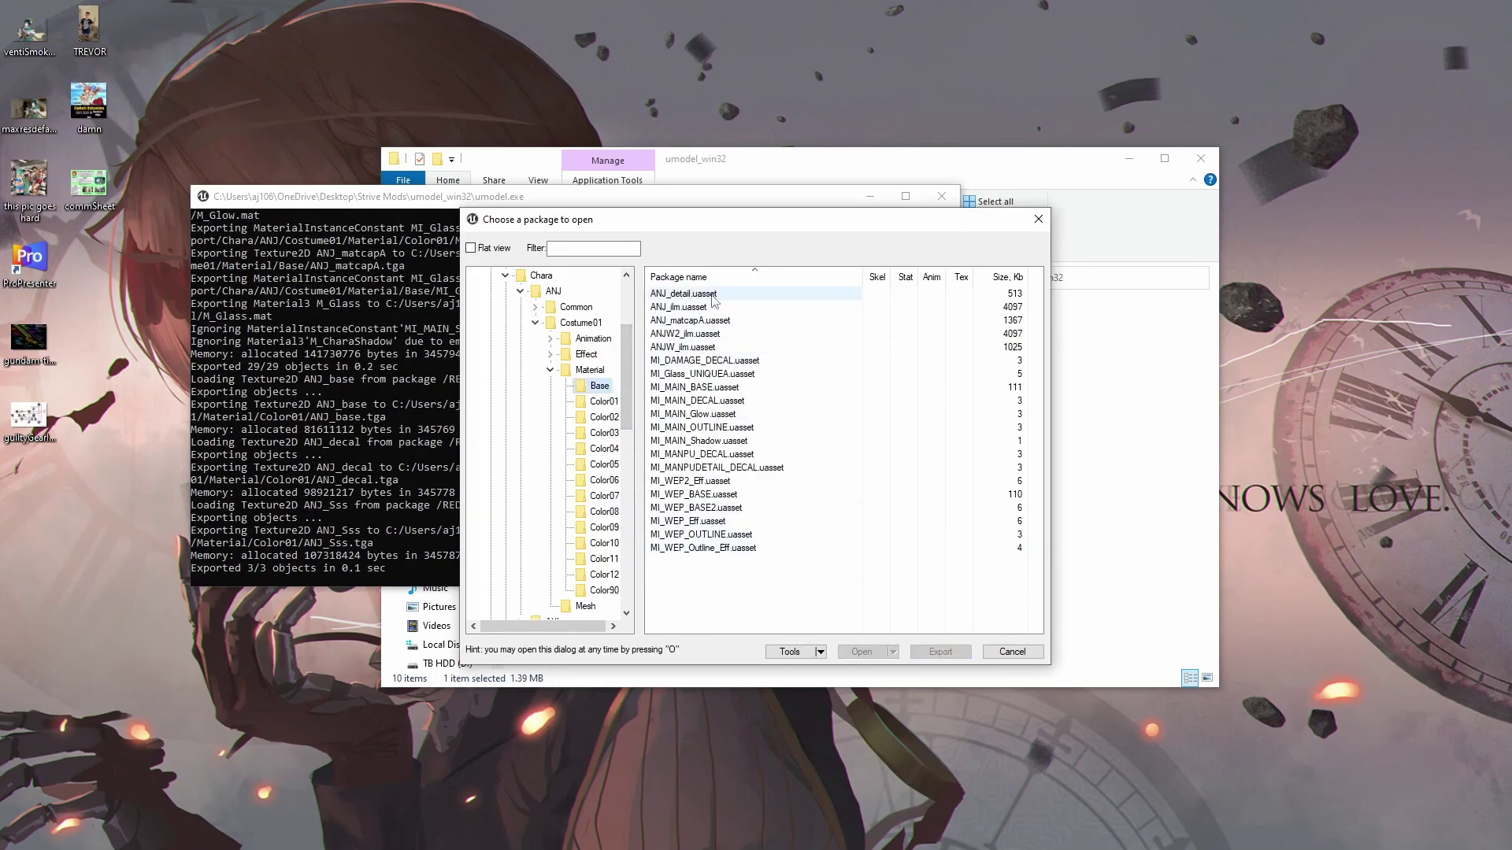
pyautogui.click(714, 293)
pyautogui.keyDown('shift'); pyautogui.click(693, 307); pyautogui.keyUp('shift')
pyautogui.click(942, 652)
pyautogui.click(823, 579)
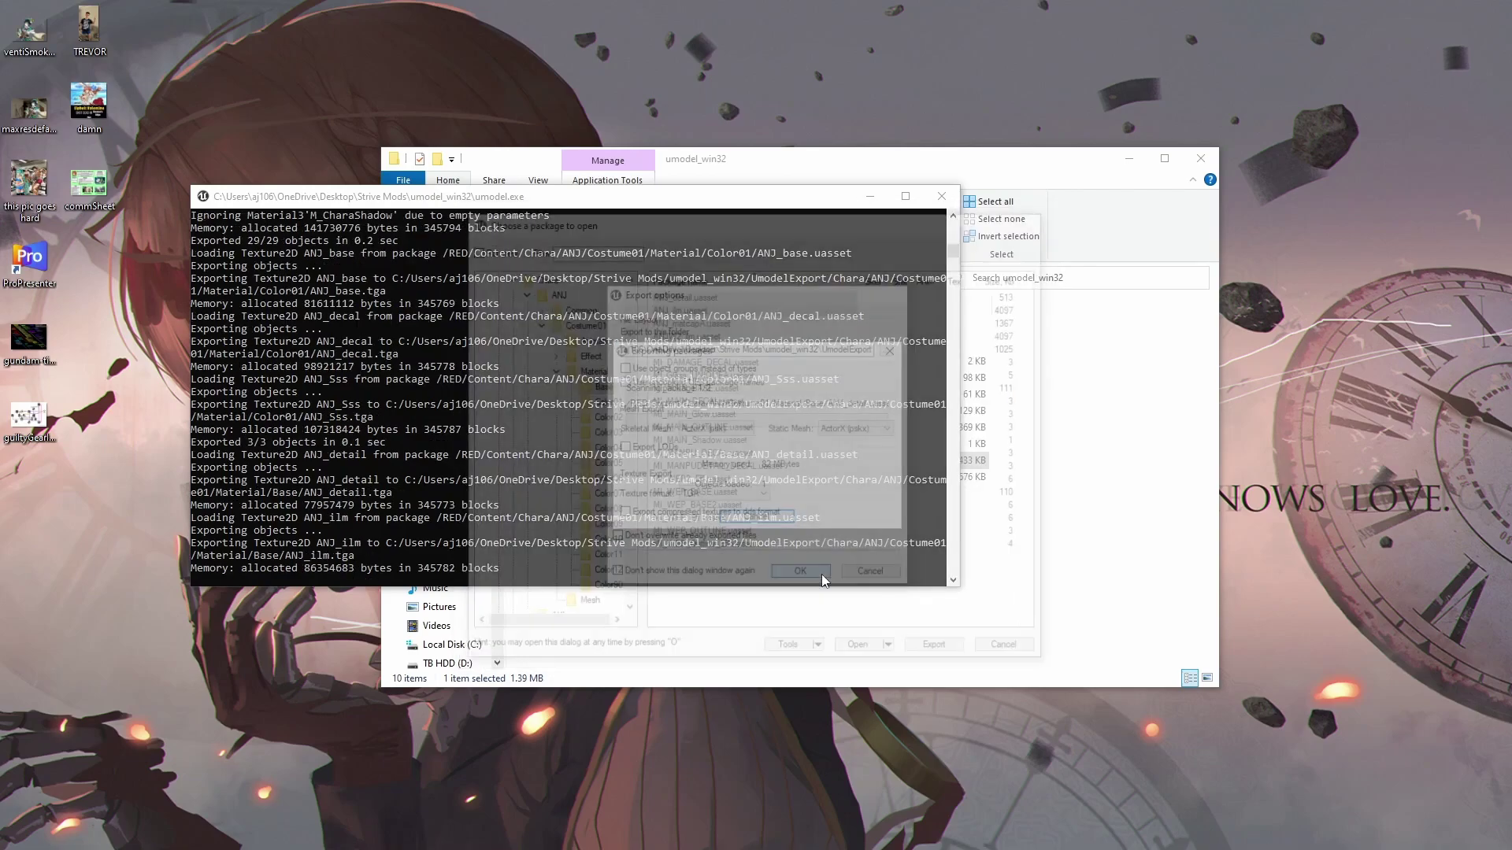
pyautogui.click(1038, 219)
# Step: Launch Noesis from the Strive Mods\noesis folder and widen its folder tree
pyautogui.moveTo(835, 167); pyautogui.dragTo(850, 159)
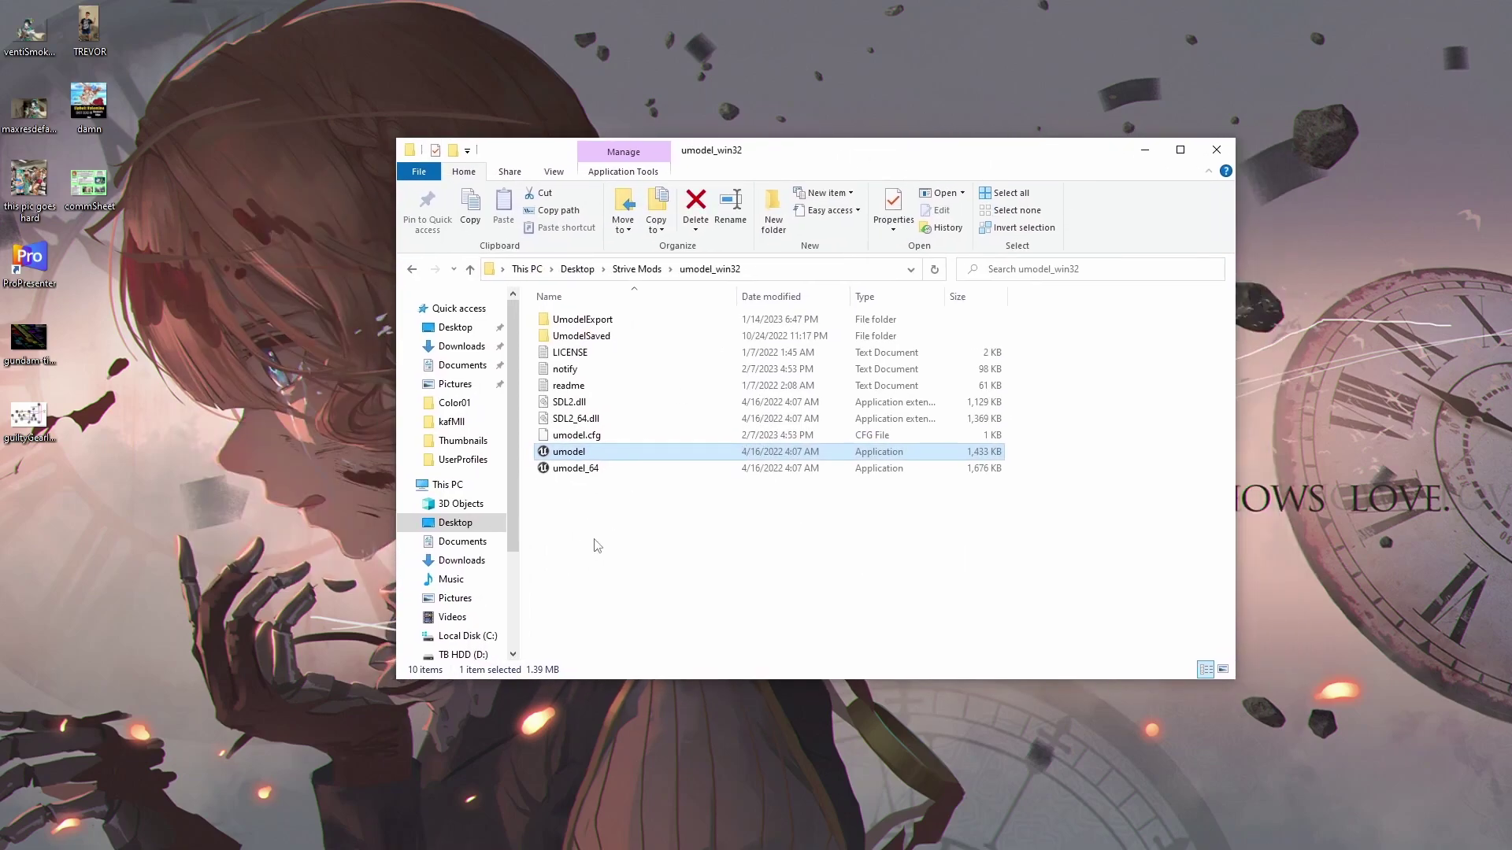
pyautogui.click(637, 268)
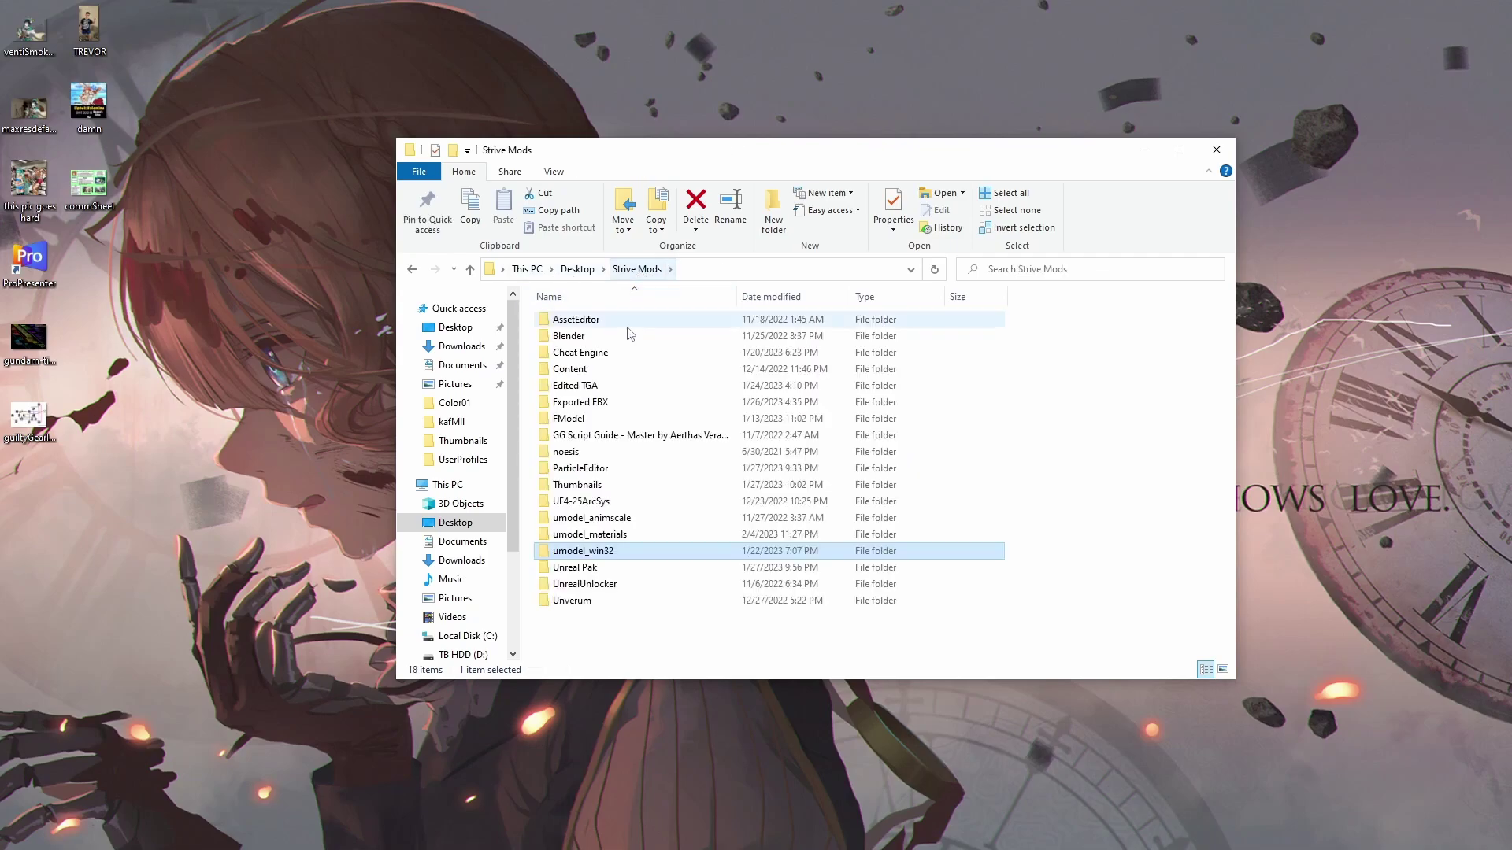
pyautogui.doubleClick(583, 452)
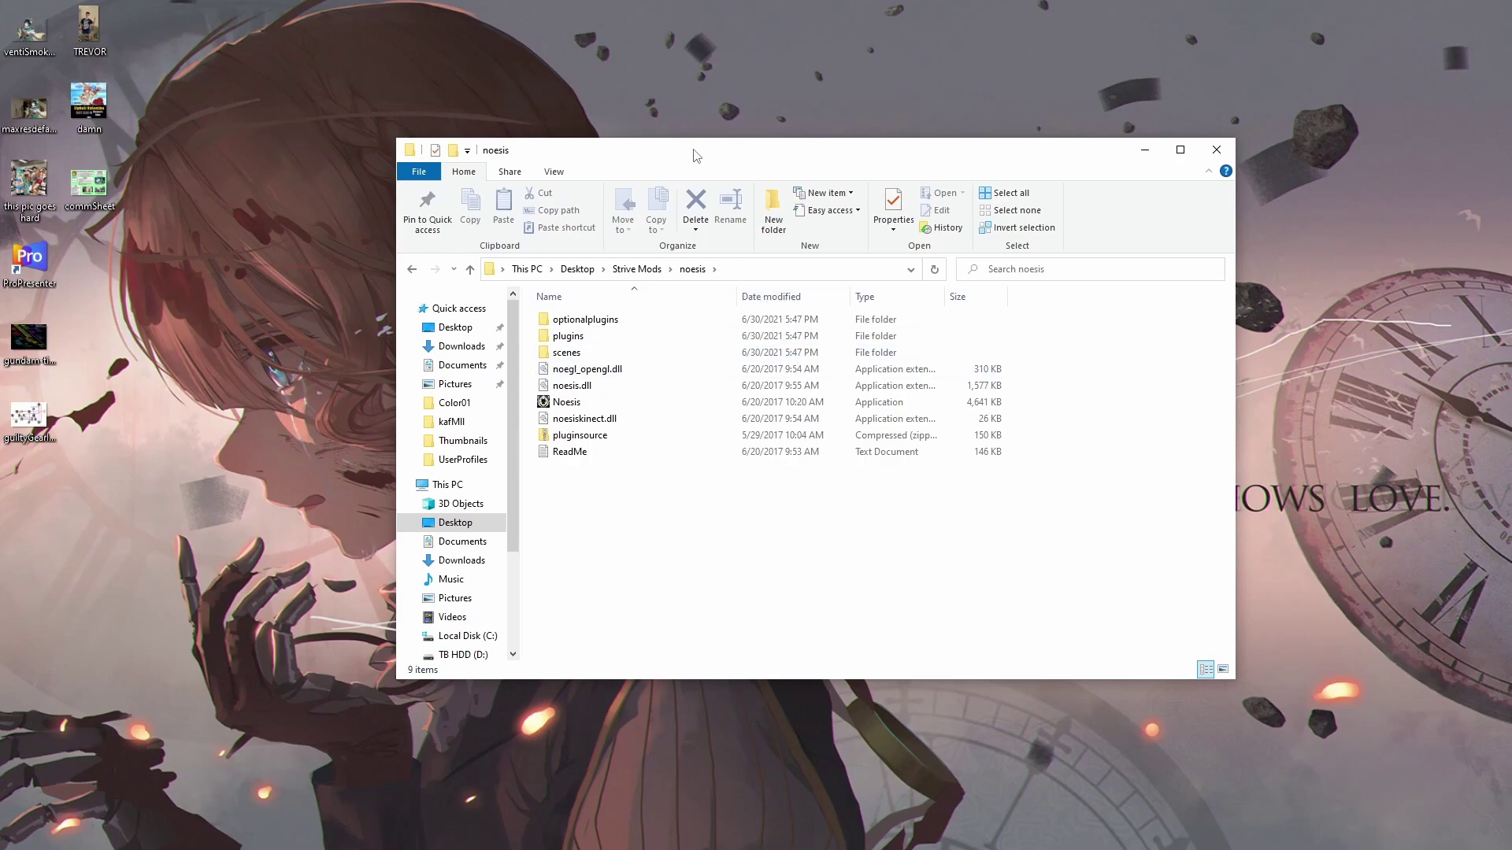
pyautogui.doubleClick(639, 402)
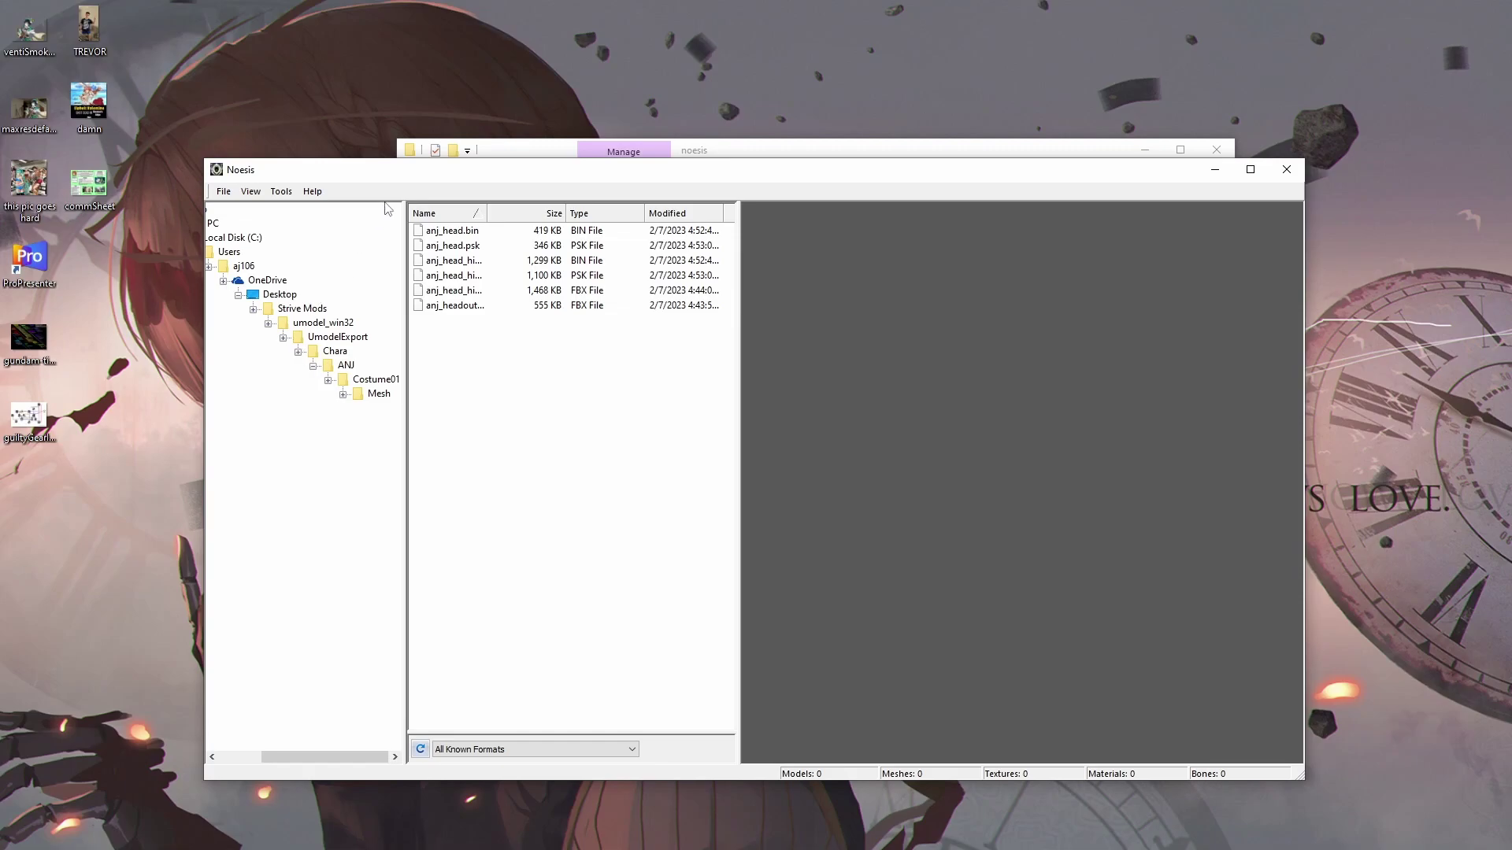
pyautogui.moveTo(405, 303); pyautogui.dragTo(457, 311)
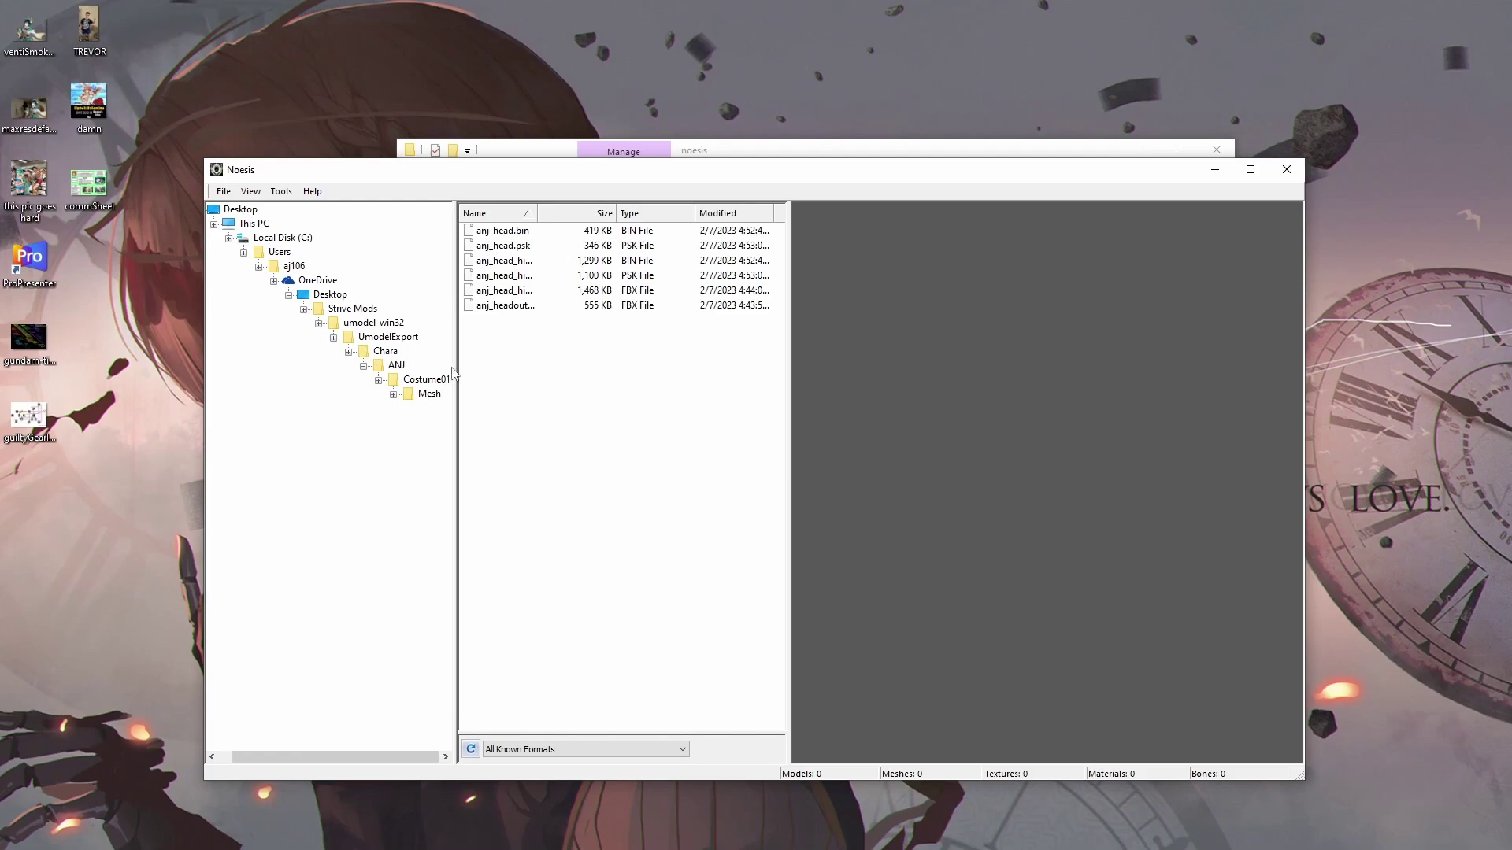
pyautogui.moveTo(458, 365); pyautogui.dragTo(443, 365)
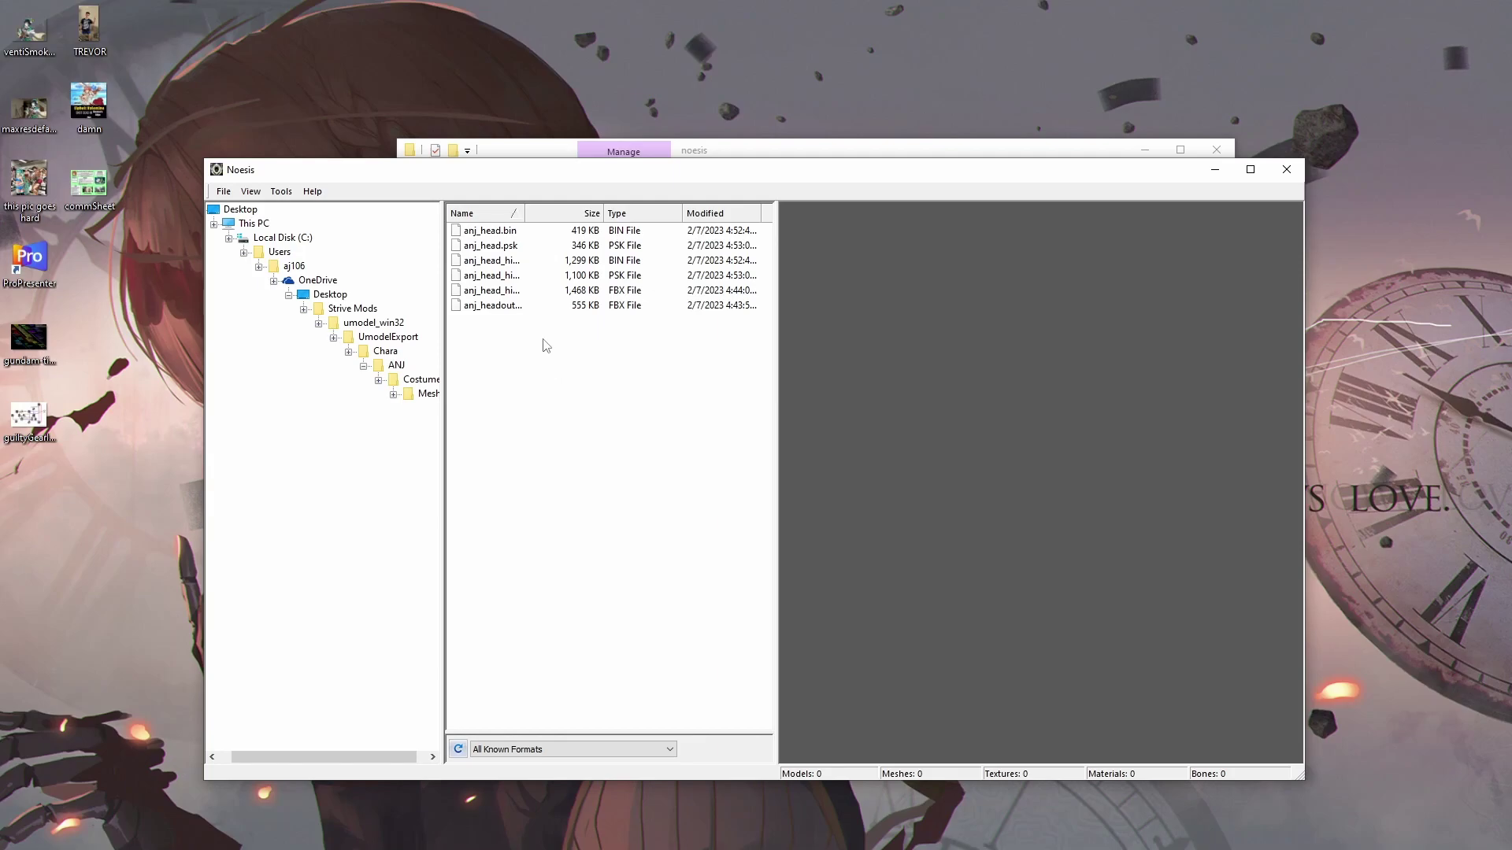
# Step: Open the export options for anj_head.psk and set the main output type to .fbx - Autodesk FBX
pyautogui.click(505, 261)
pyautogui.click(511, 245)
pyautogui.click(513, 307)
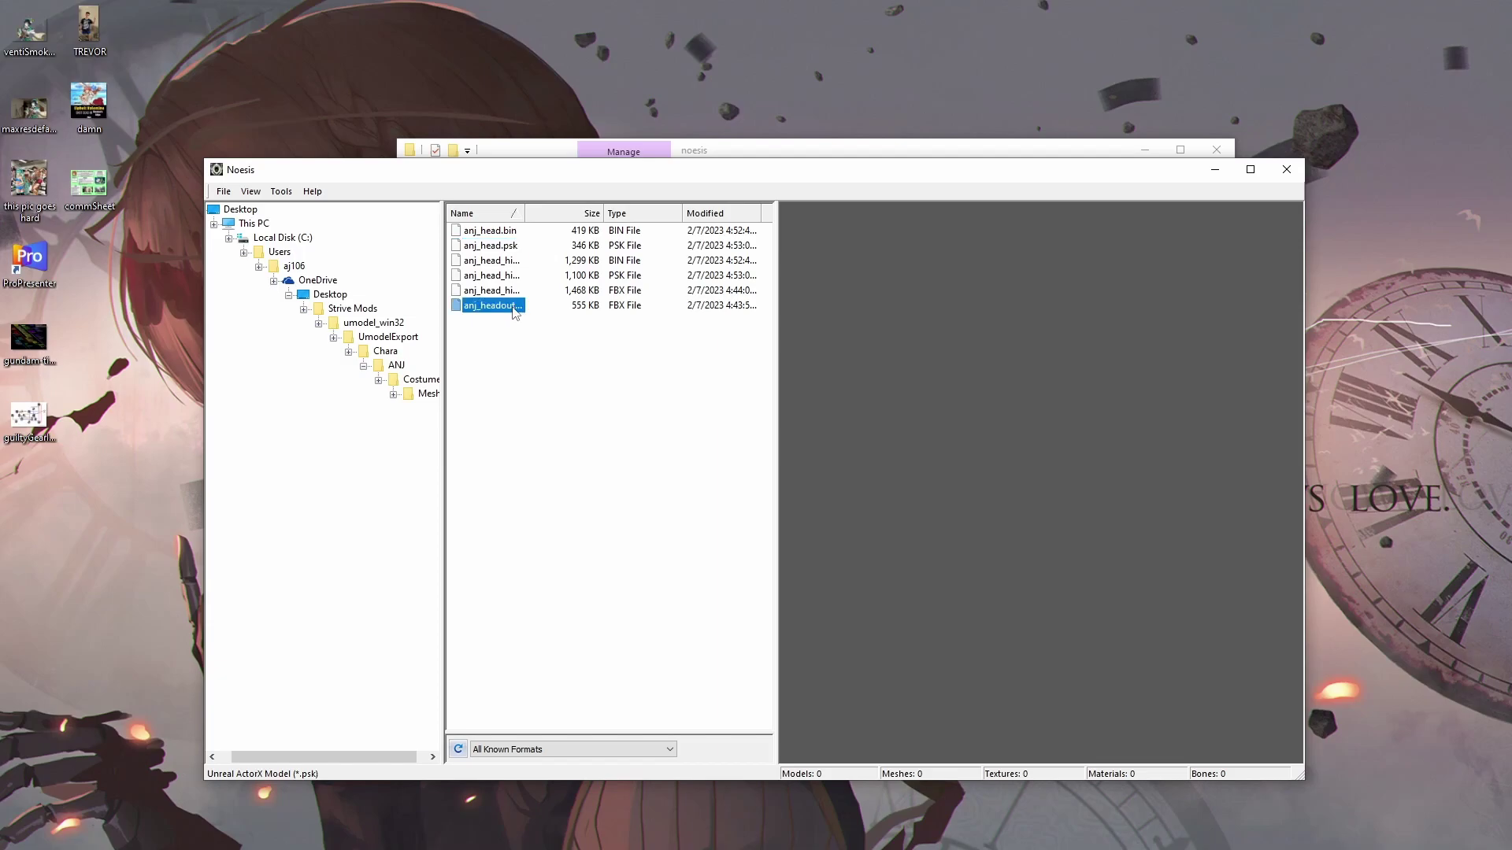
pyautogui.click(511, 291)
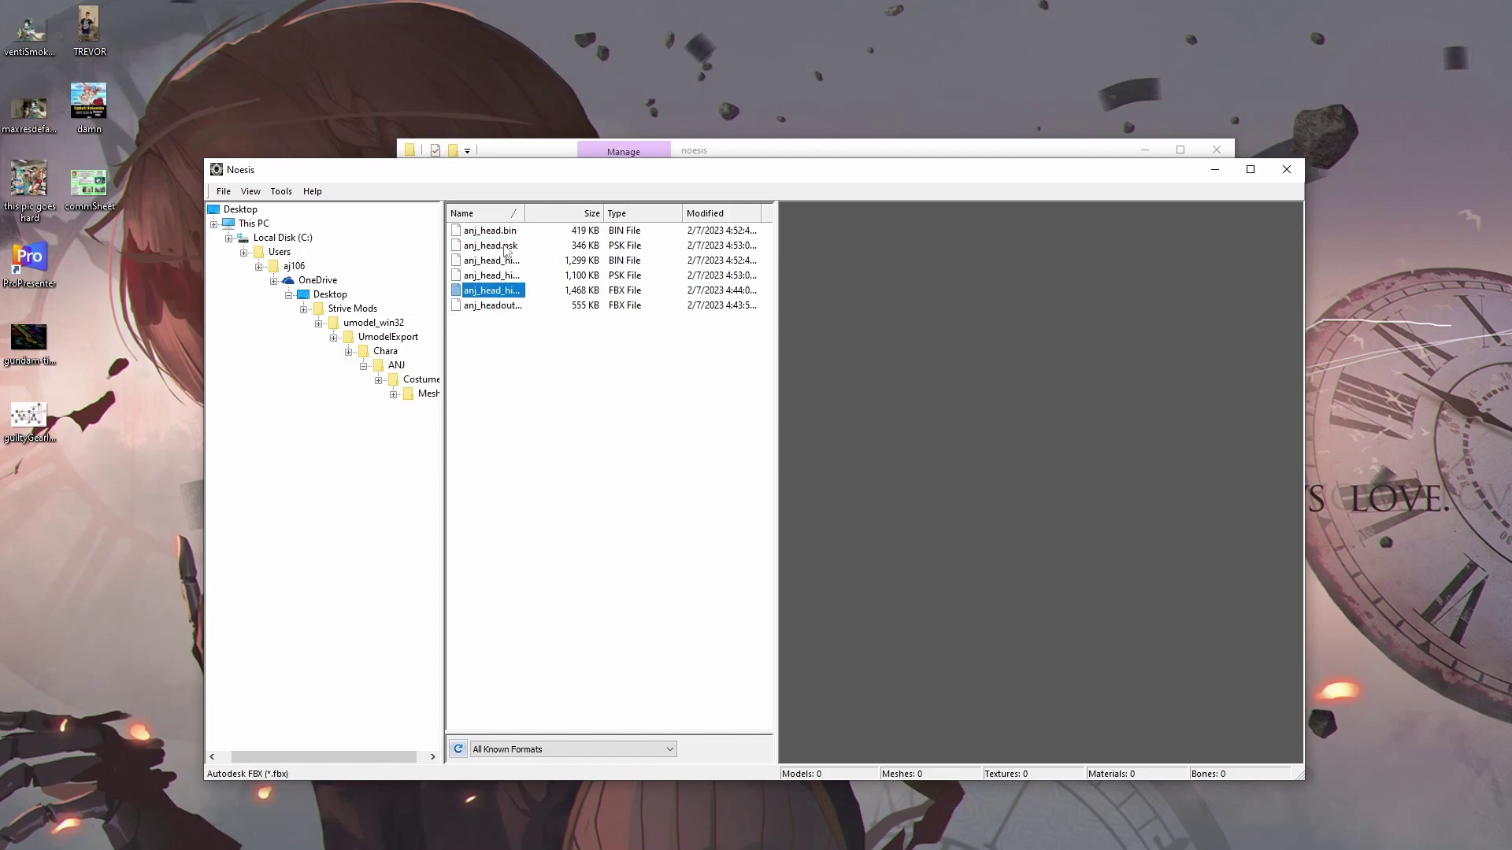
pyautogui.click(506, 250)
pyautogui.rightClick(506, 250)
pyautogui.click(543, 275)
pyautogui.click(674, 398)
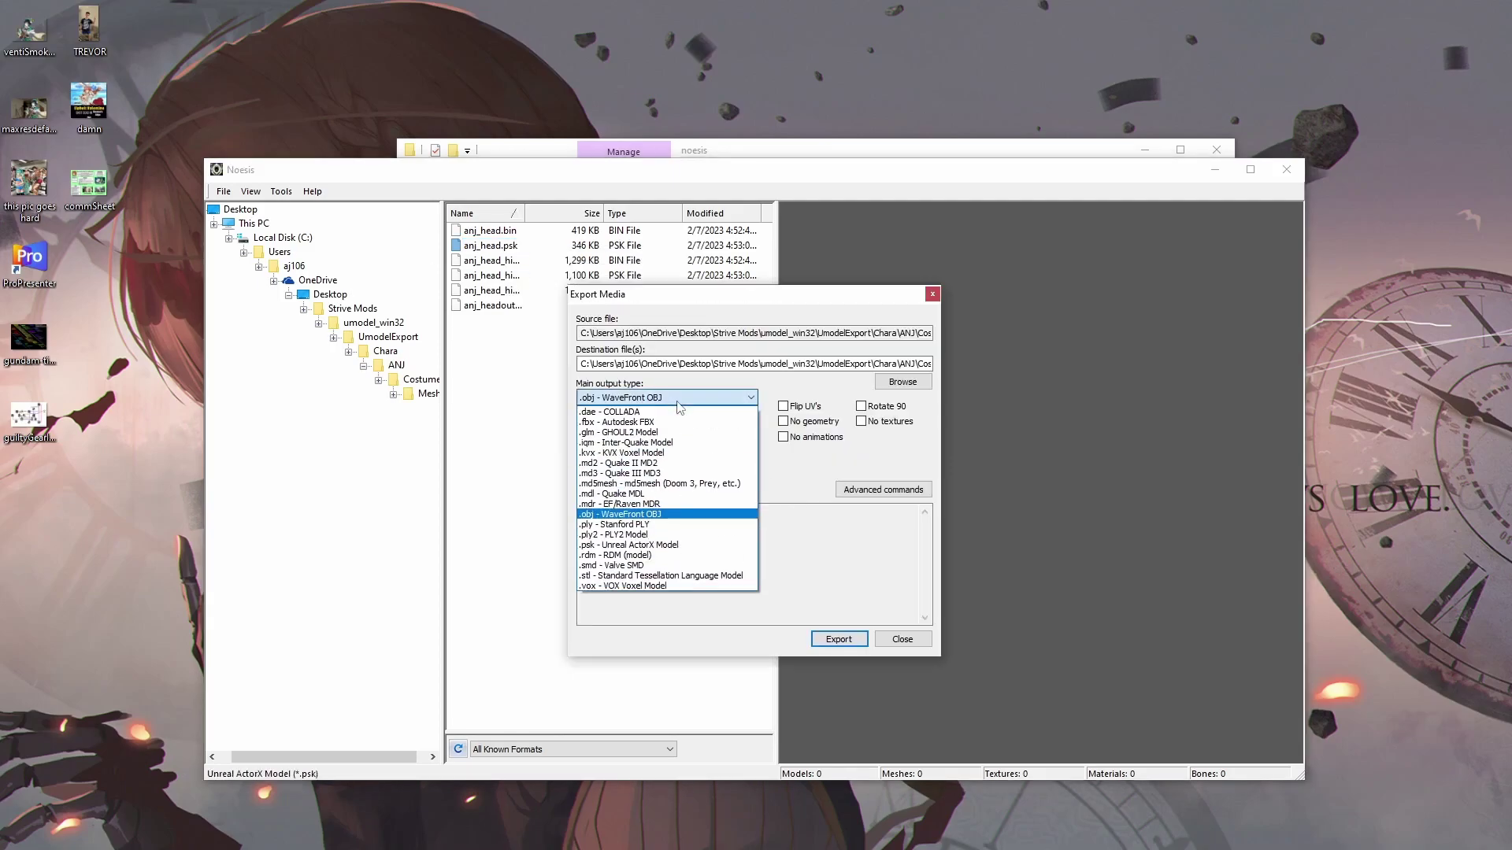
pyautogui.click(668, 423)
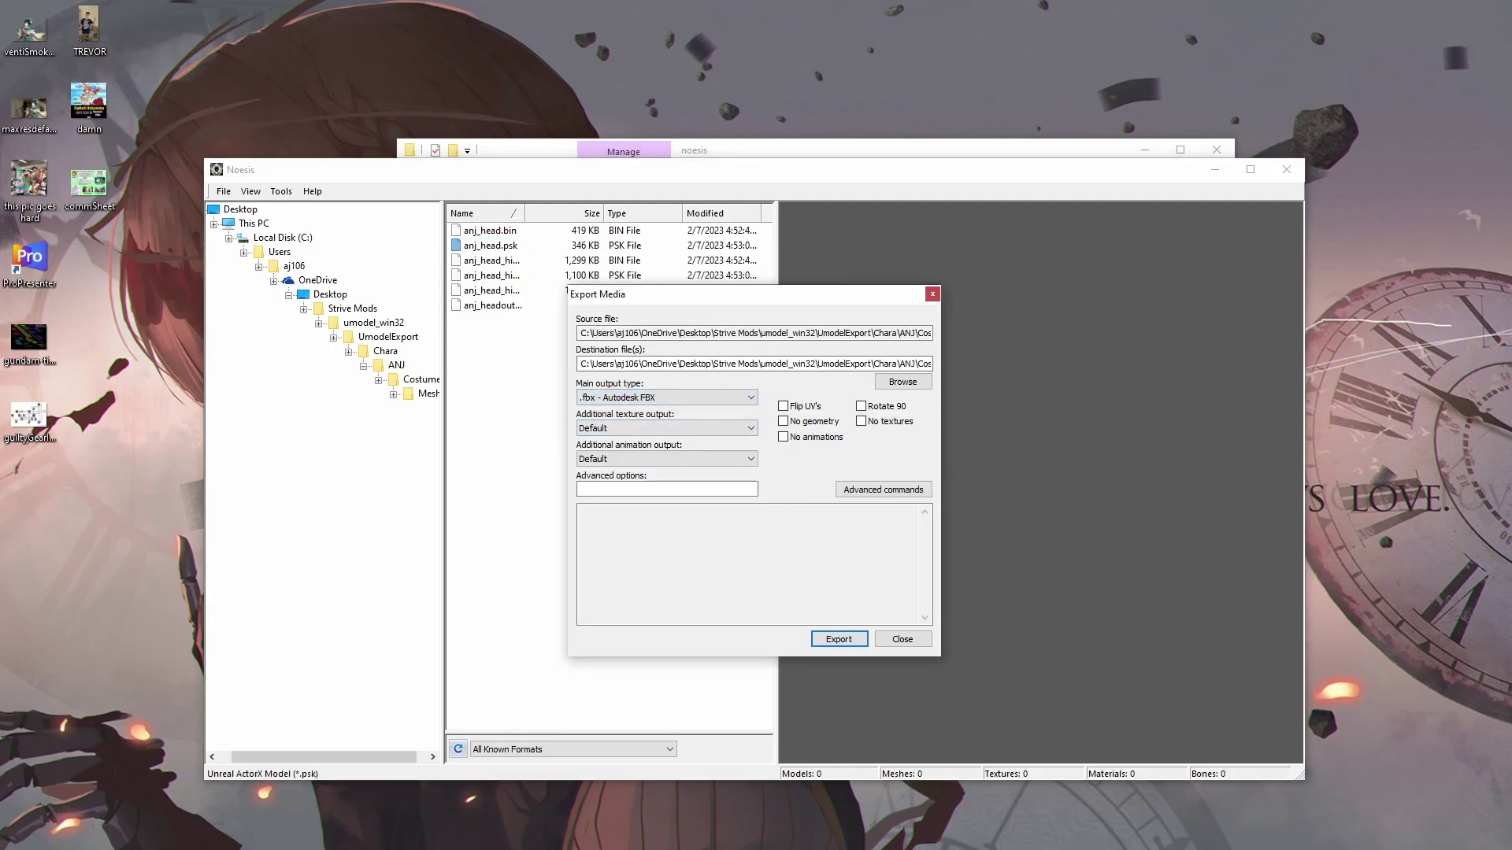
# Step: Enter the advanced options "-fbxnewexport -rotate 90 0 0" for the FBX export and close the export dialog
pyautogui.click(682, 488)
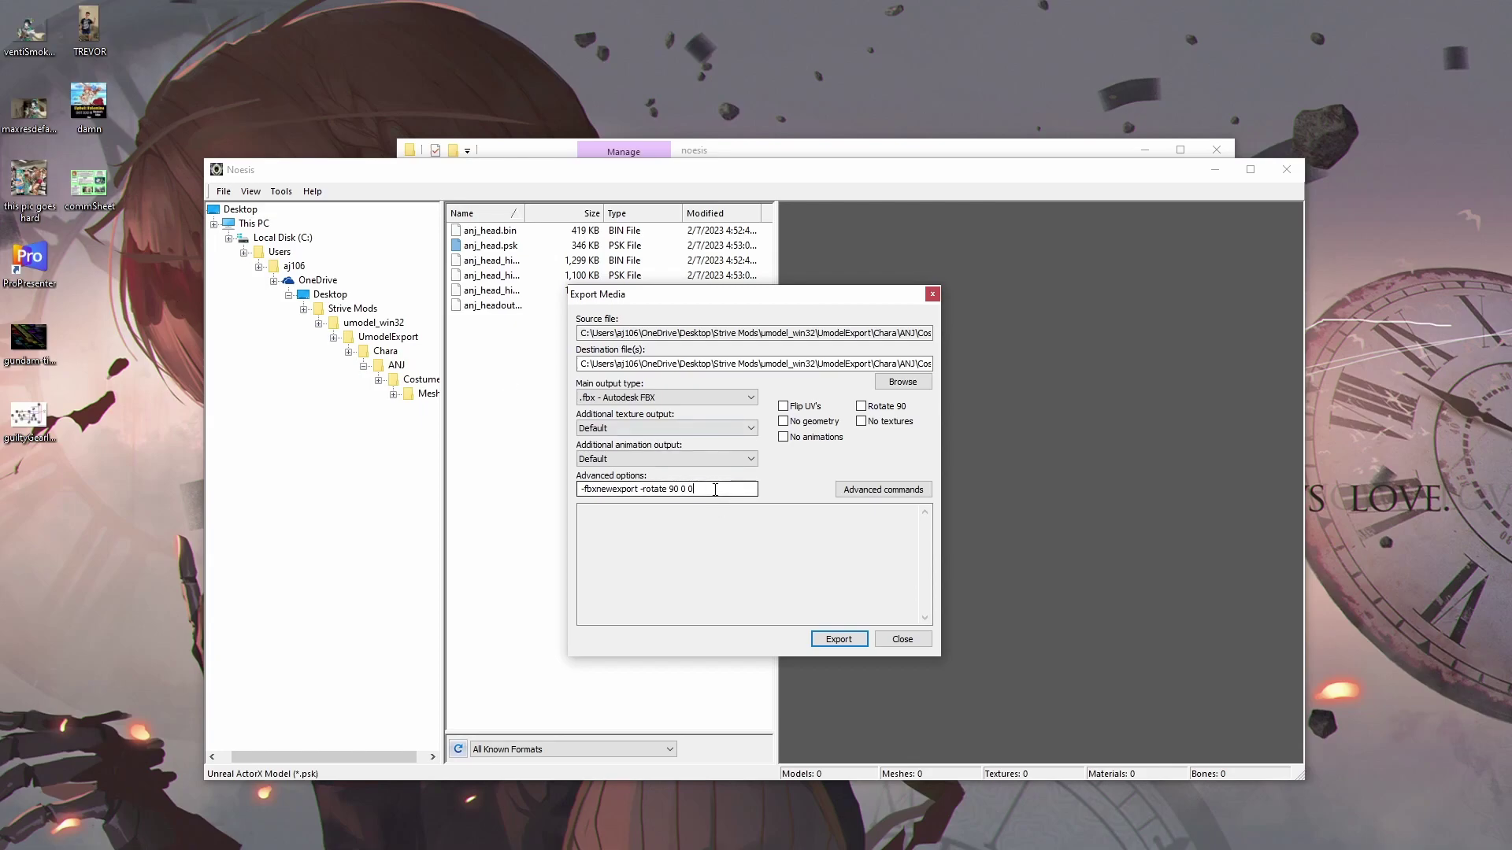
pyautogui.moveTo(583, 489); pyautogui.dragTo(694, 489)
pyautogui.write('-fbxnewexport -rotate 90 0 0')
pyautogui.click(584, 489)
pyautogui.press('BackSpace')
pyautogui.press('End')
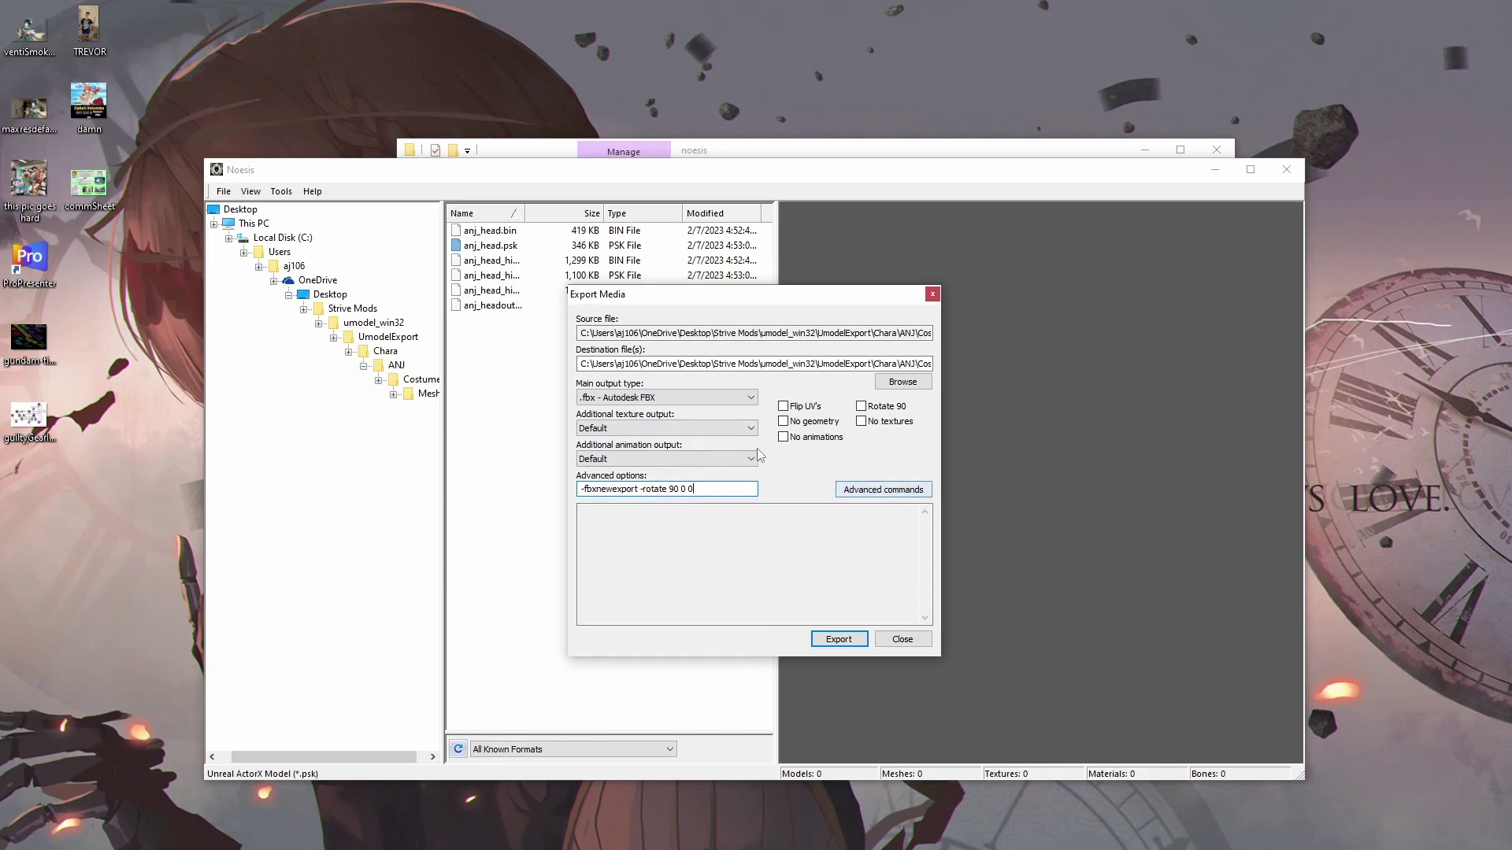
pyautogui.click(933, 295)
# Step: Close Noesis and the noesis folder window
pyautogui.click(504, 307)
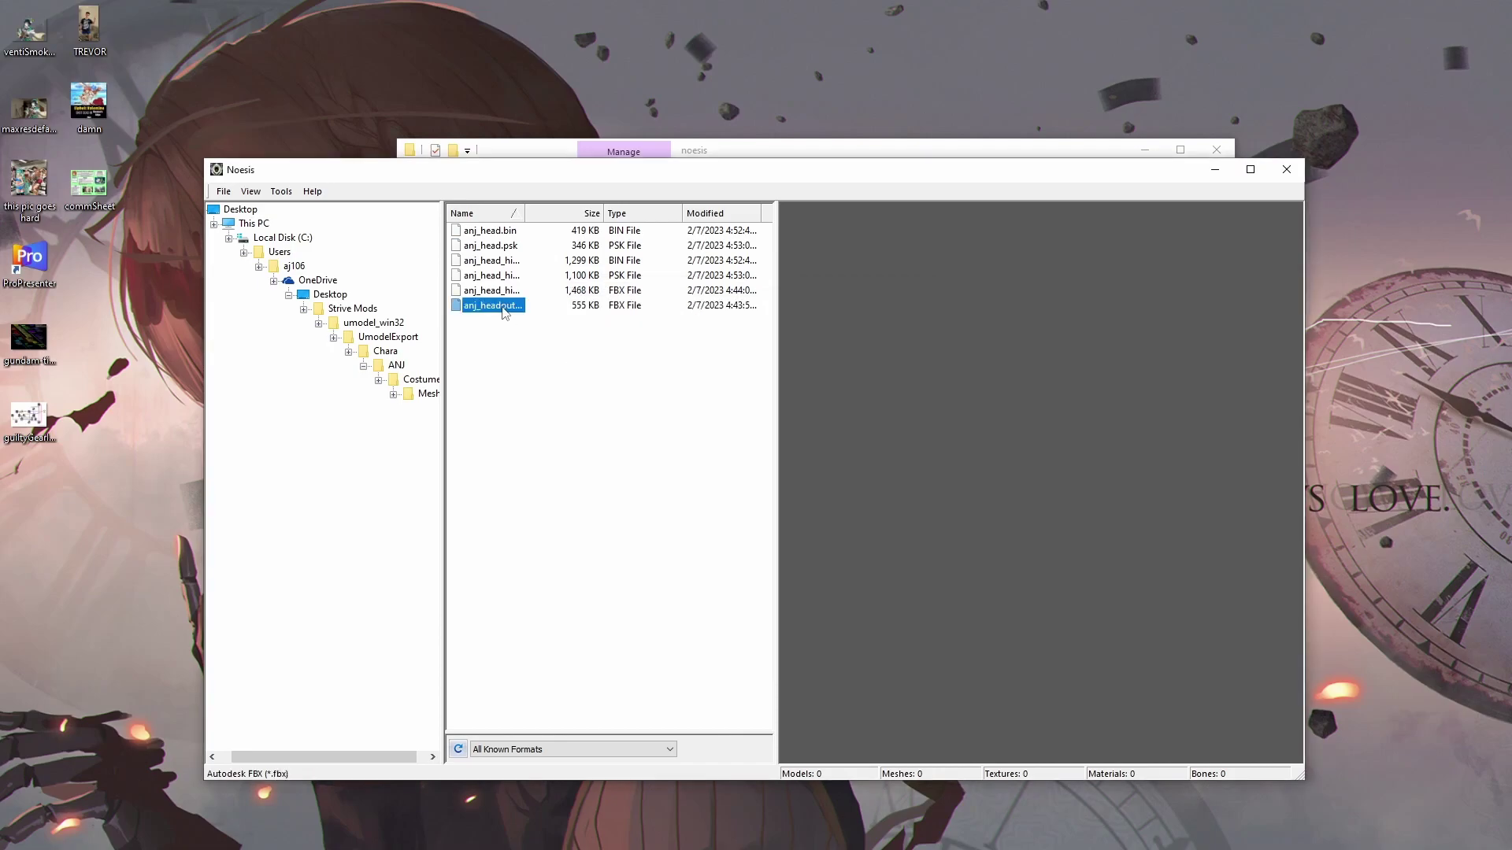
pyautogui.click(617, 313)
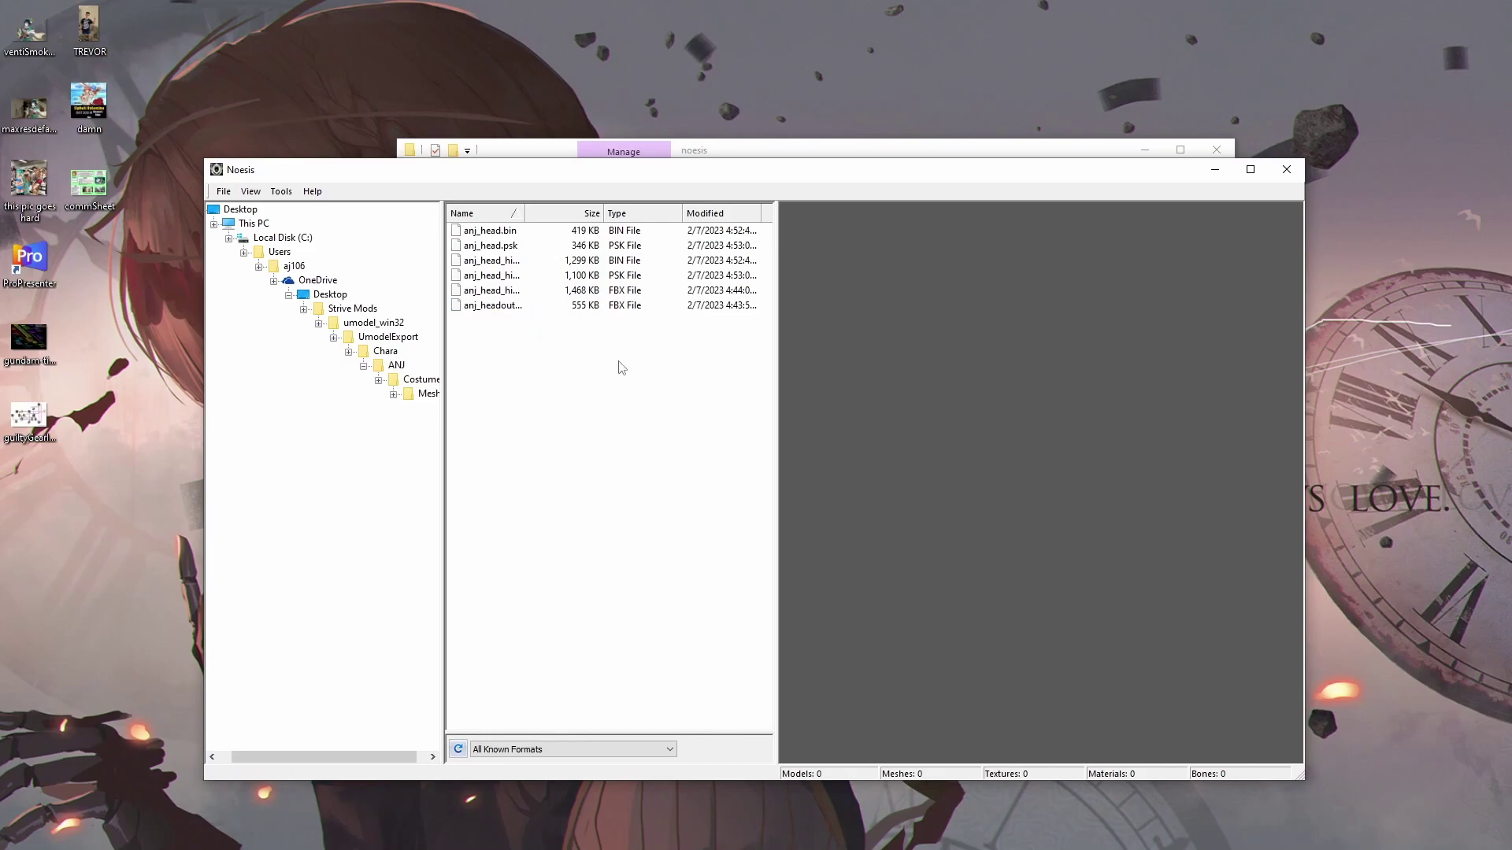
pyautogui.click(1287, 169)
pyautogui.click(1217, 149)
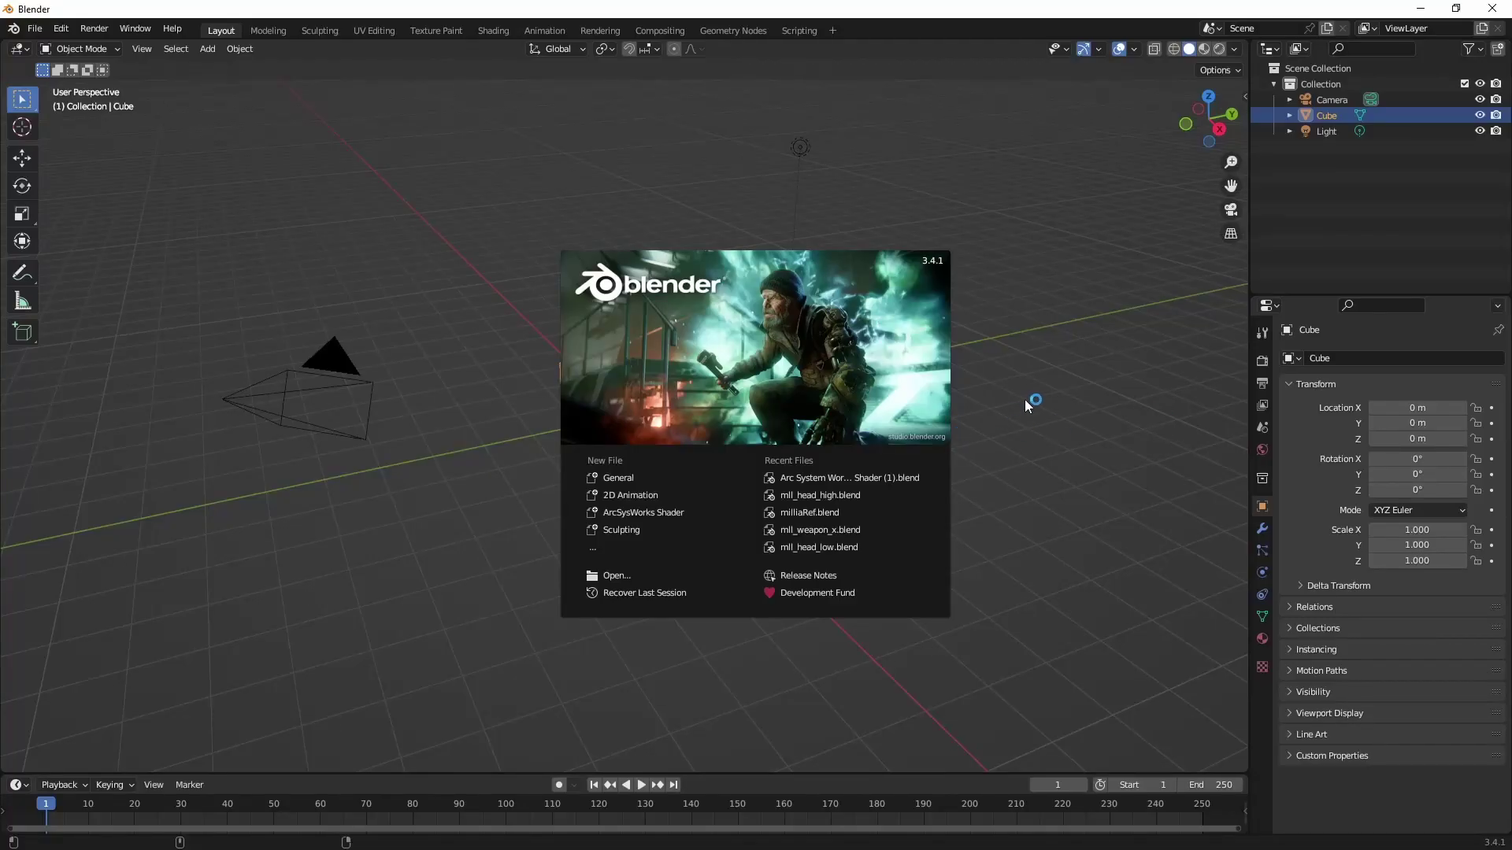
# Step: In Blender, dismiss the splash screen and delete the default cube
pyautogui.click(1038, 396)
pyautogui.press('Delete')
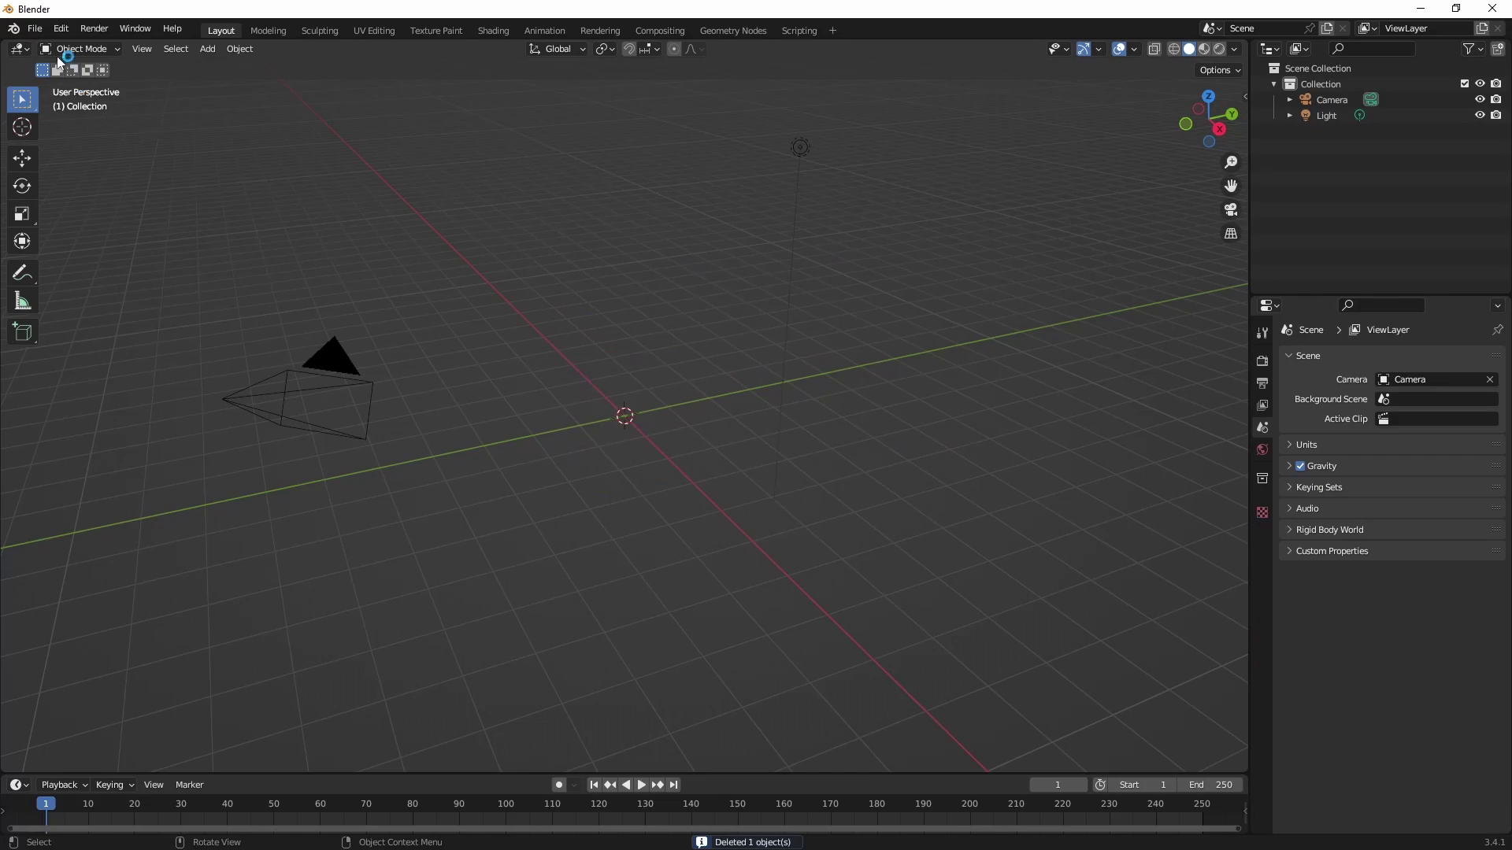
# Step: Start a glTF 2.0 import and browse to the umodel_win32 folder inside Strive Mods
pyautogui.click(36, 29)
pyautogui.moveTo(70, 244)
pyautogui.click(247, 444)
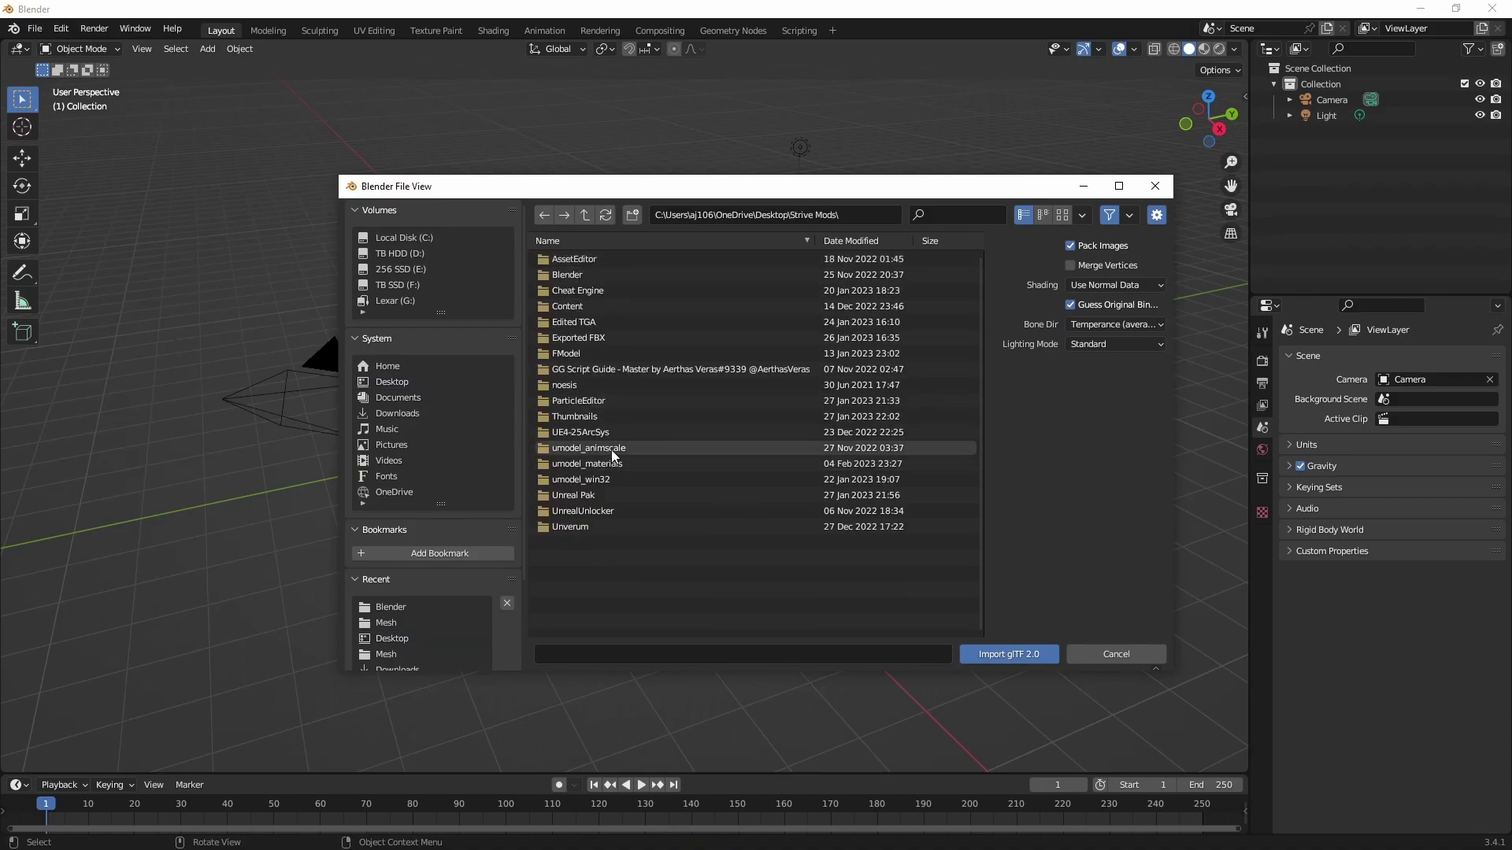
pyautogui.doubleClick(609, 509)
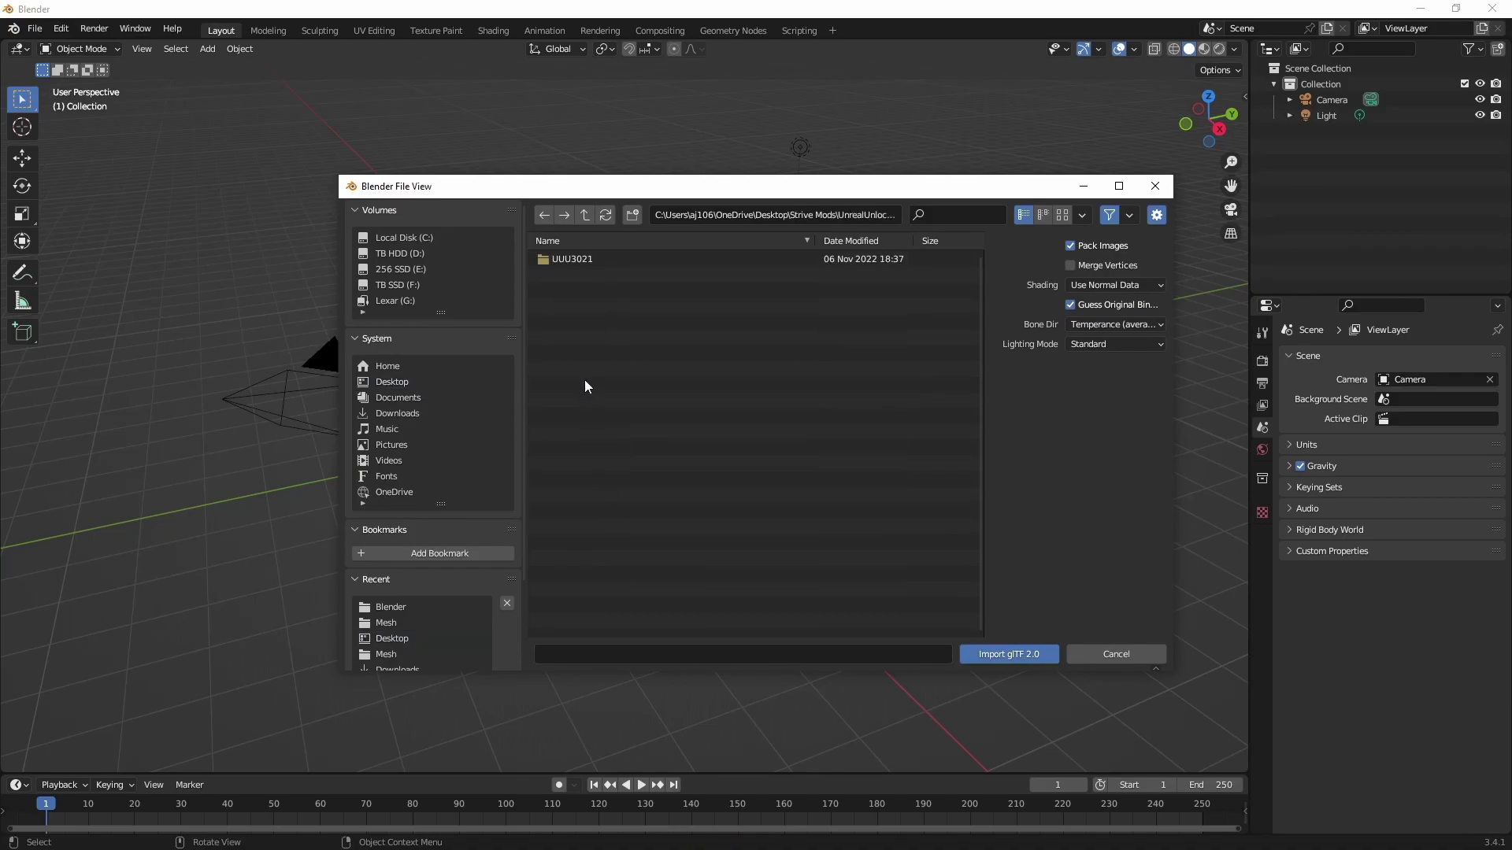
pyautogui.press('BackSpace')
pyautogui.doubleClick(609, 479)
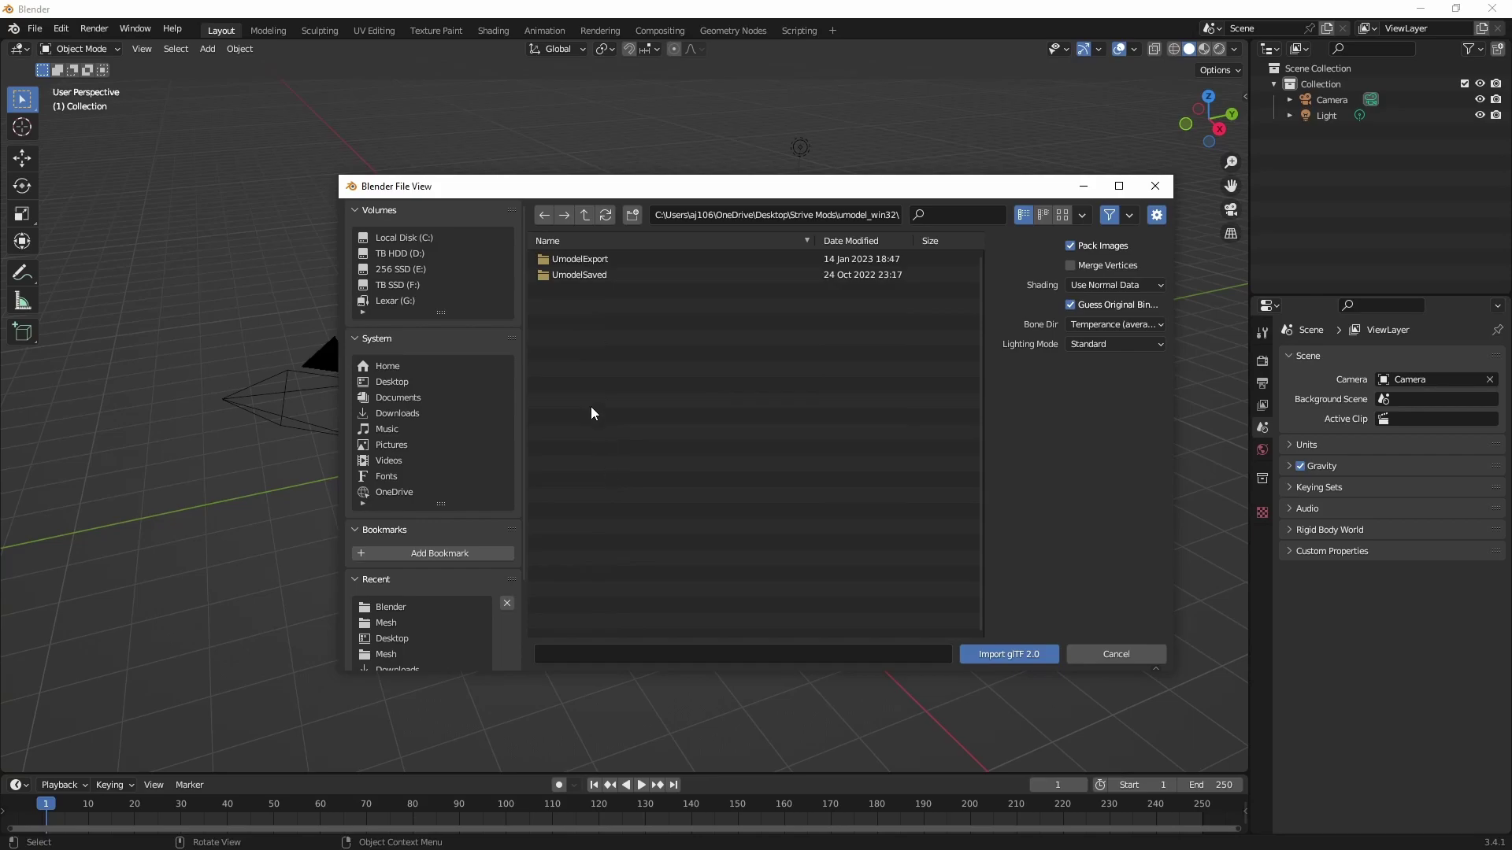
# Step: Import anj_head.gltf from the UmodelExport\Chara\ANJ\Costume01\Mesh folder
pyautogui.doubleClick(574, 259)
pyautogui.doubleClick(579, 273)
pyautogui.doubleClick(578, 259)
pyautogui.doubleClick(578, 259)
pyautogui.doubleClick(578, 274)
pyautogui.click(579, 259)
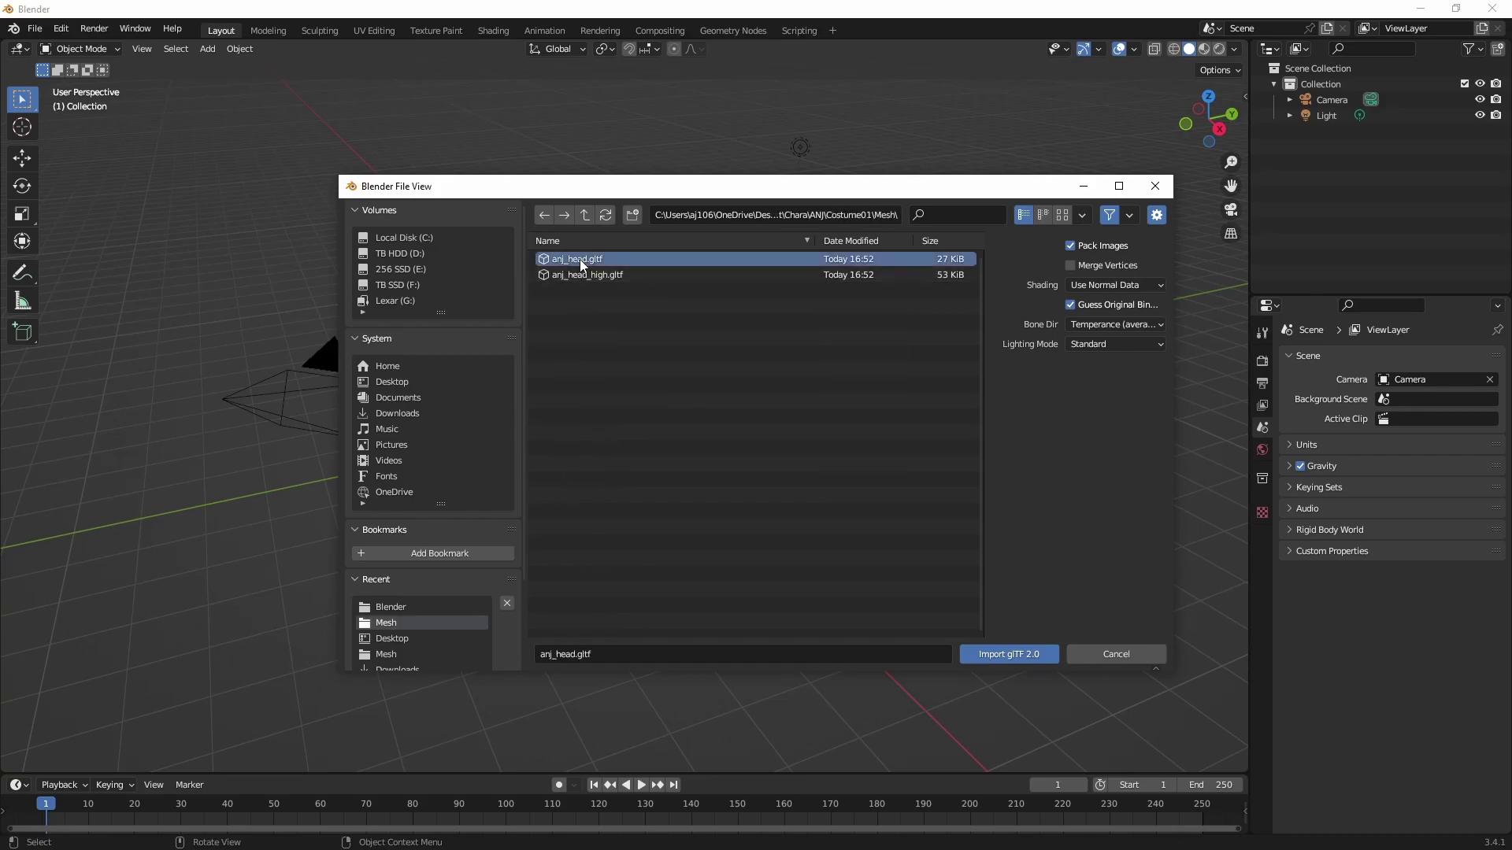
pyautogui.click(1008, 655)
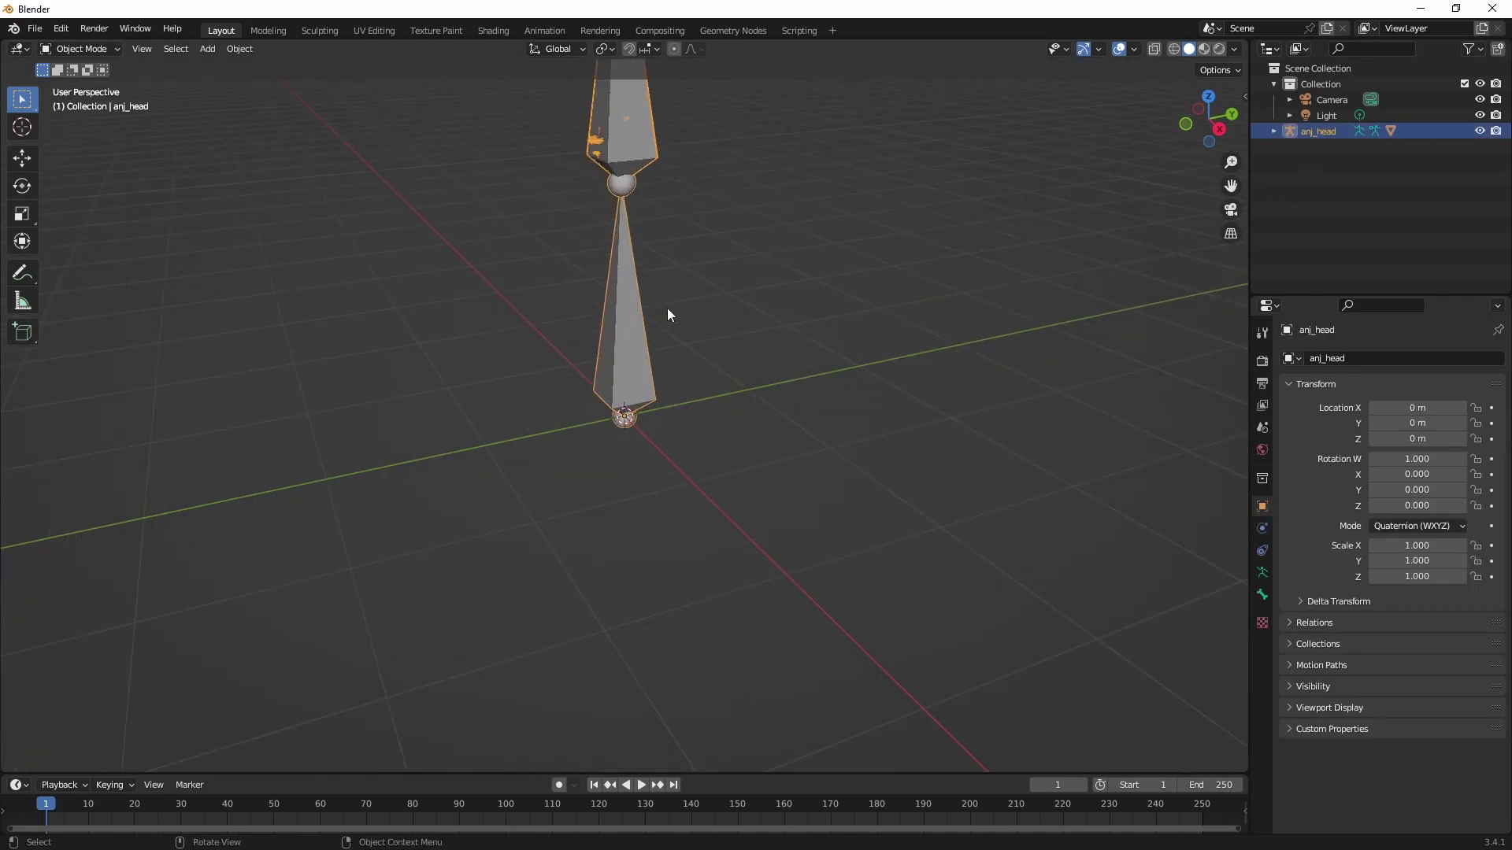
# Step: Delete the imported anj_head armature while keeping its child mesh anj_head.001
pyautogui.press('KP_Decimal')
pyautogui.scroll(3, 693, 305)
pyautogui.moveTo(693, 306); pyautogui.dragTo(772, 270, button='middle')
pyautogui.moveTo(1231, 185); pyautogui.dragTo(1130, 218)
pyautogui.scroll(1, 652, 372)
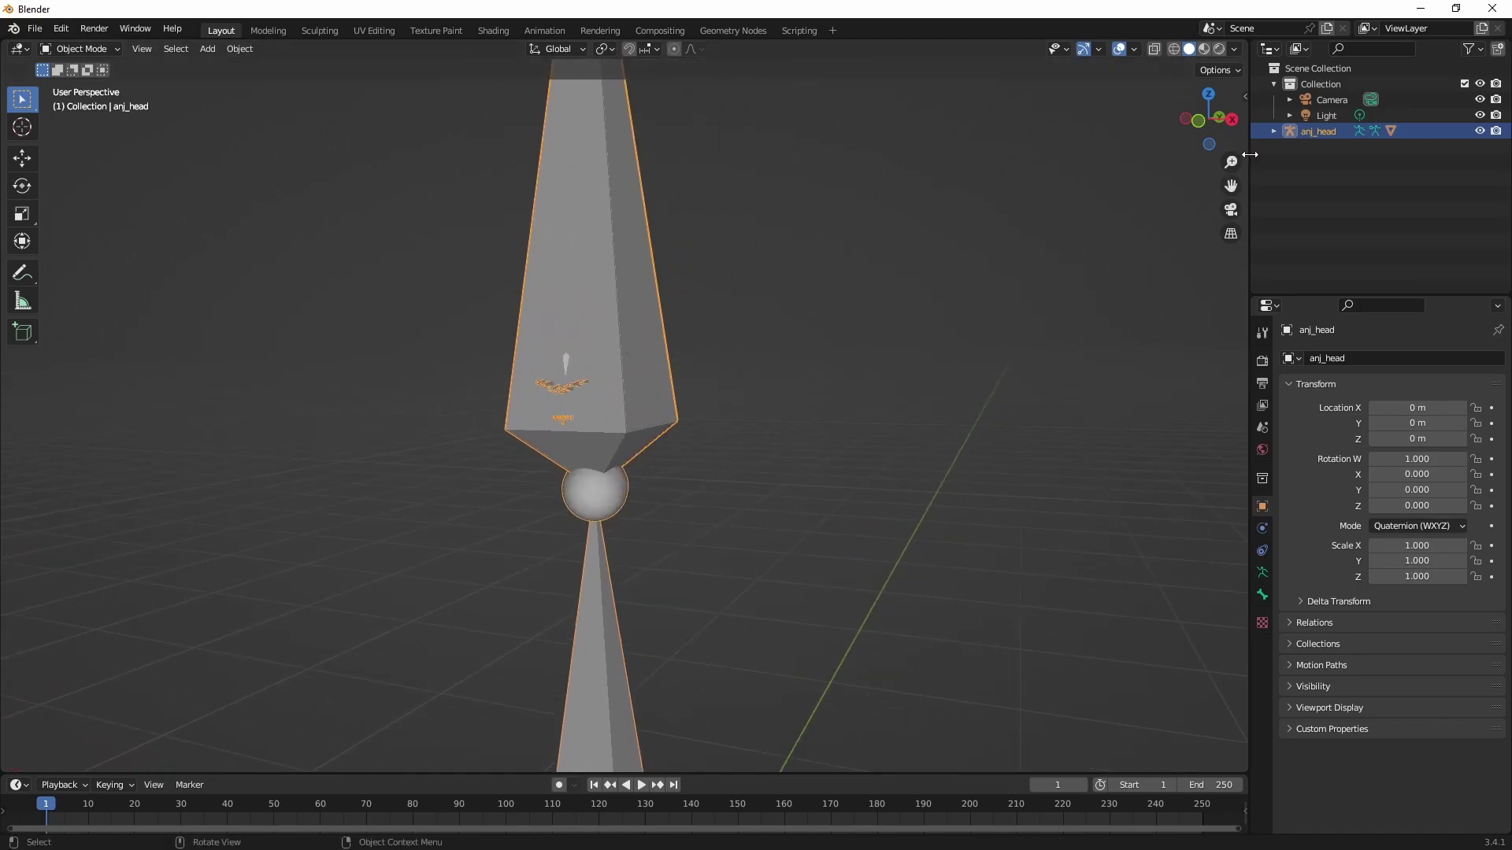
pyautogui.click(1273, 131)
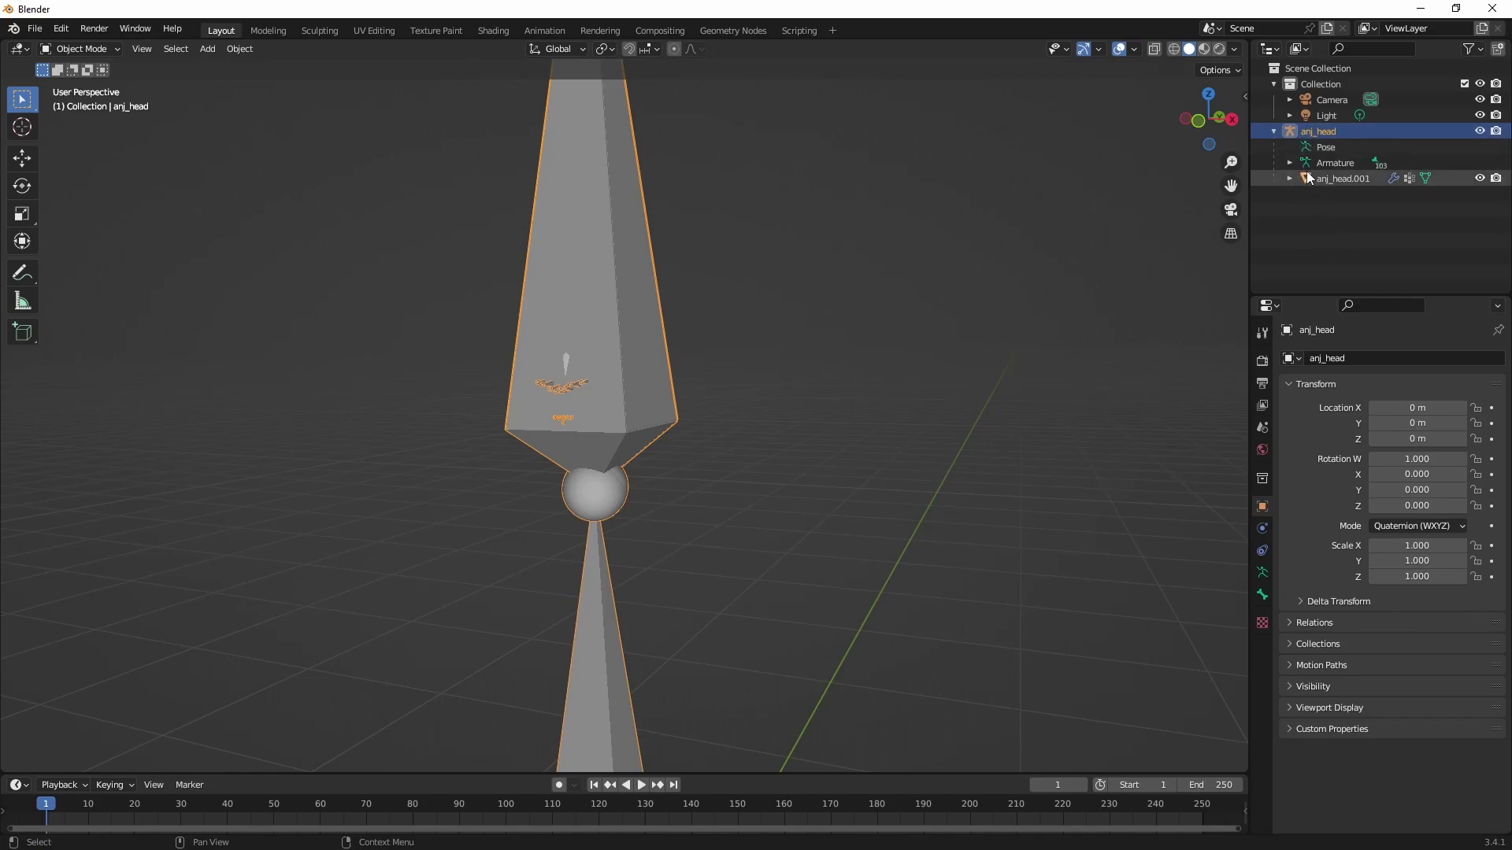
pyautogui.press('Delete')
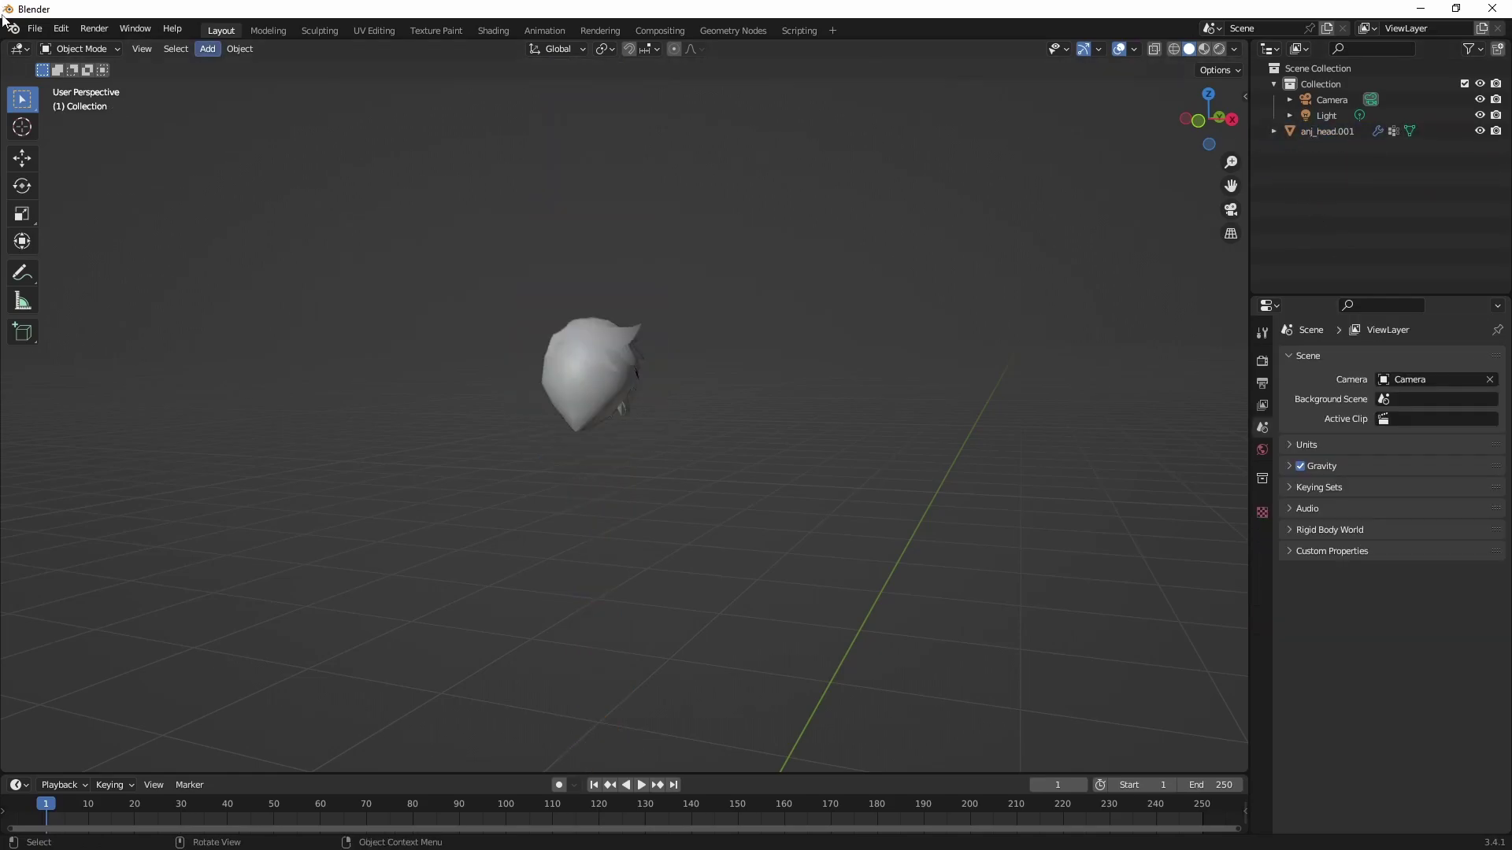
pyautogui.click(34, 29)
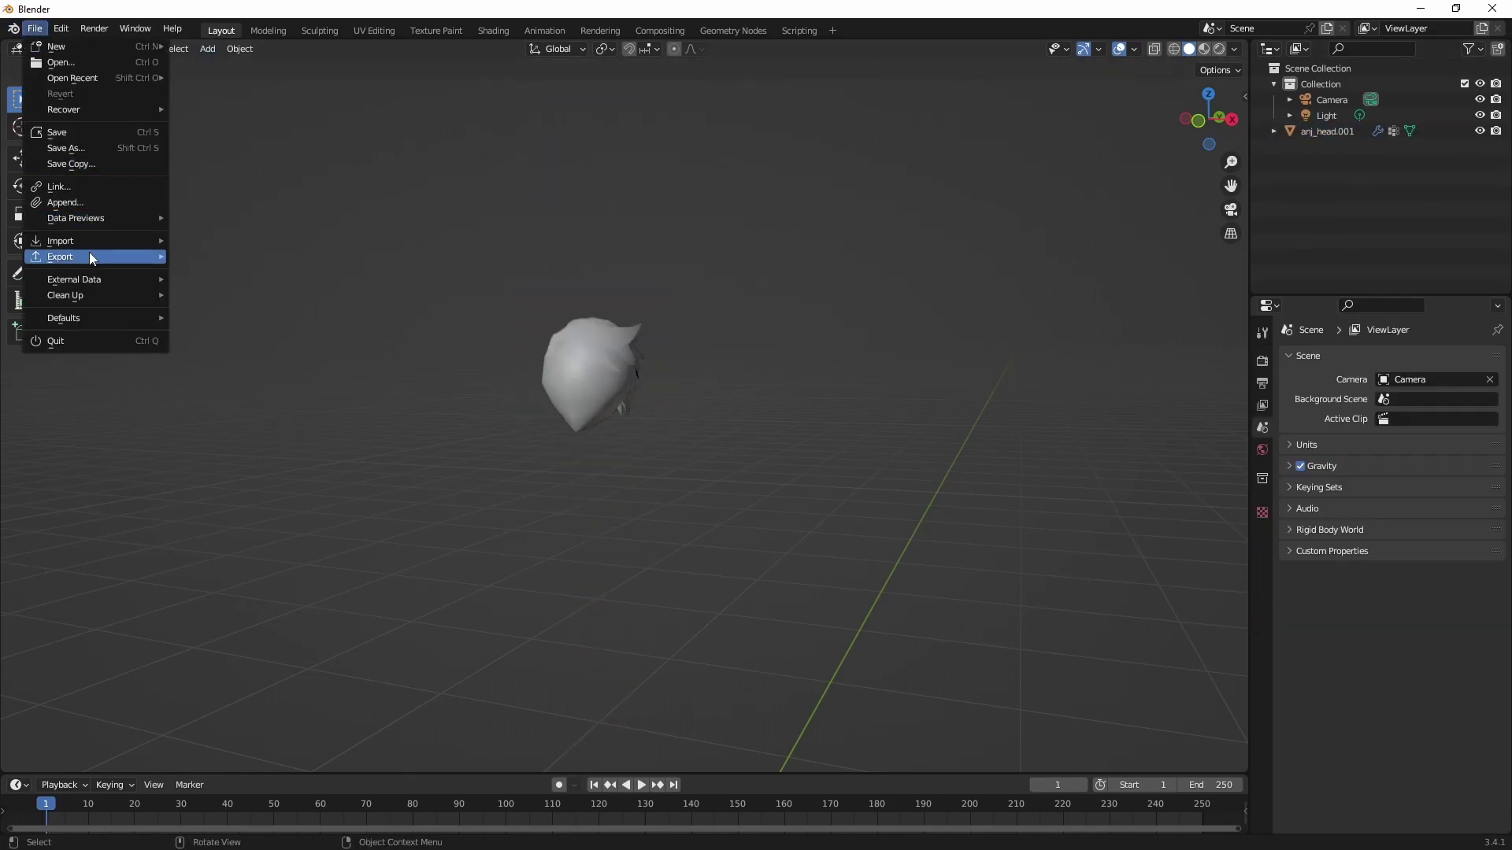
pyautogui.moveTo(90, 256)
pyautogui.click(246, 398)
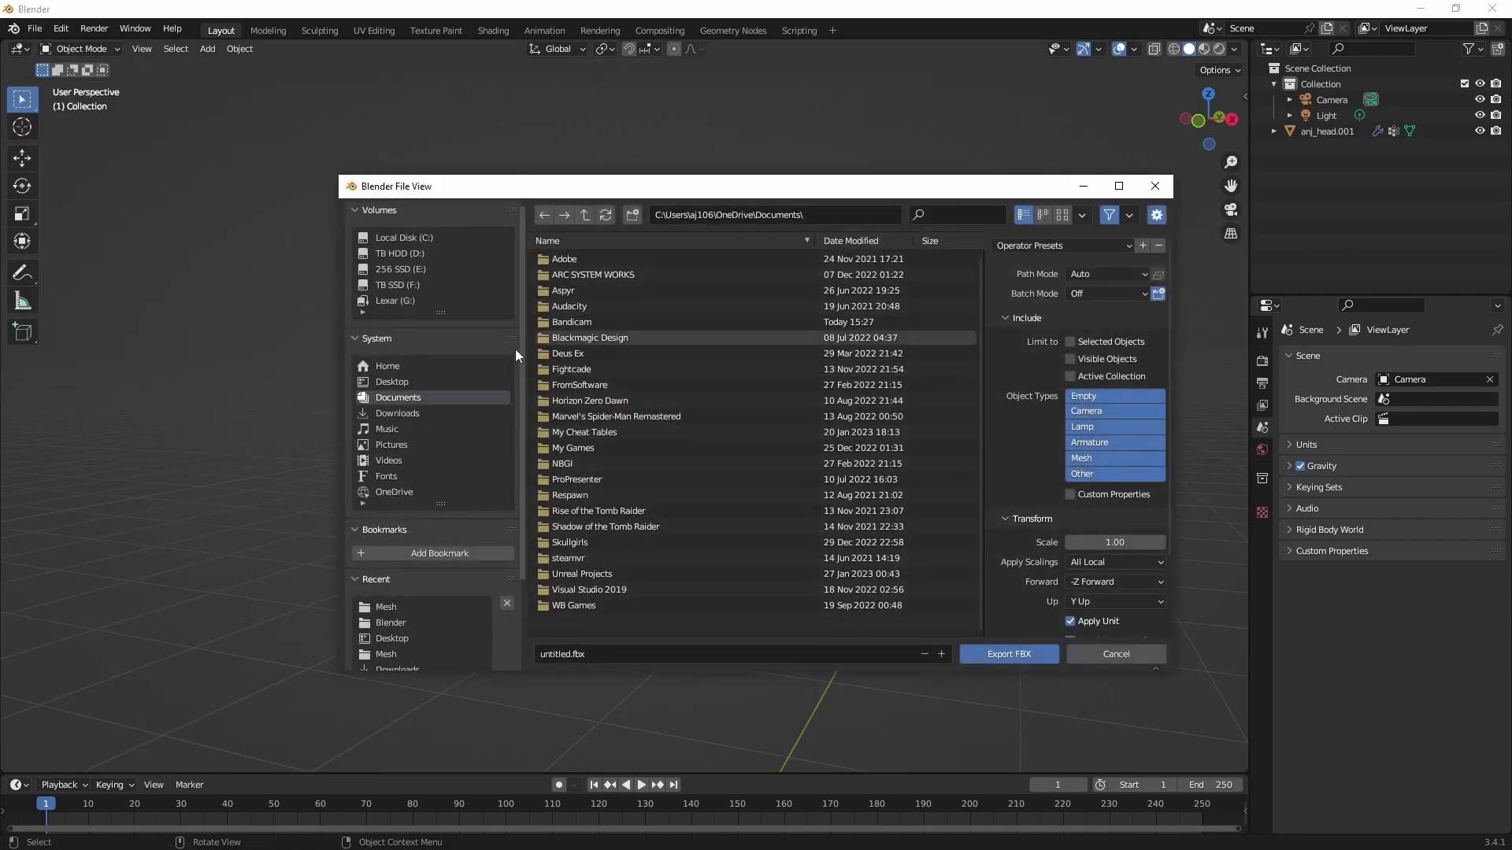
pyautogui.click(410, 381)
pyautogui.click(565, 260)
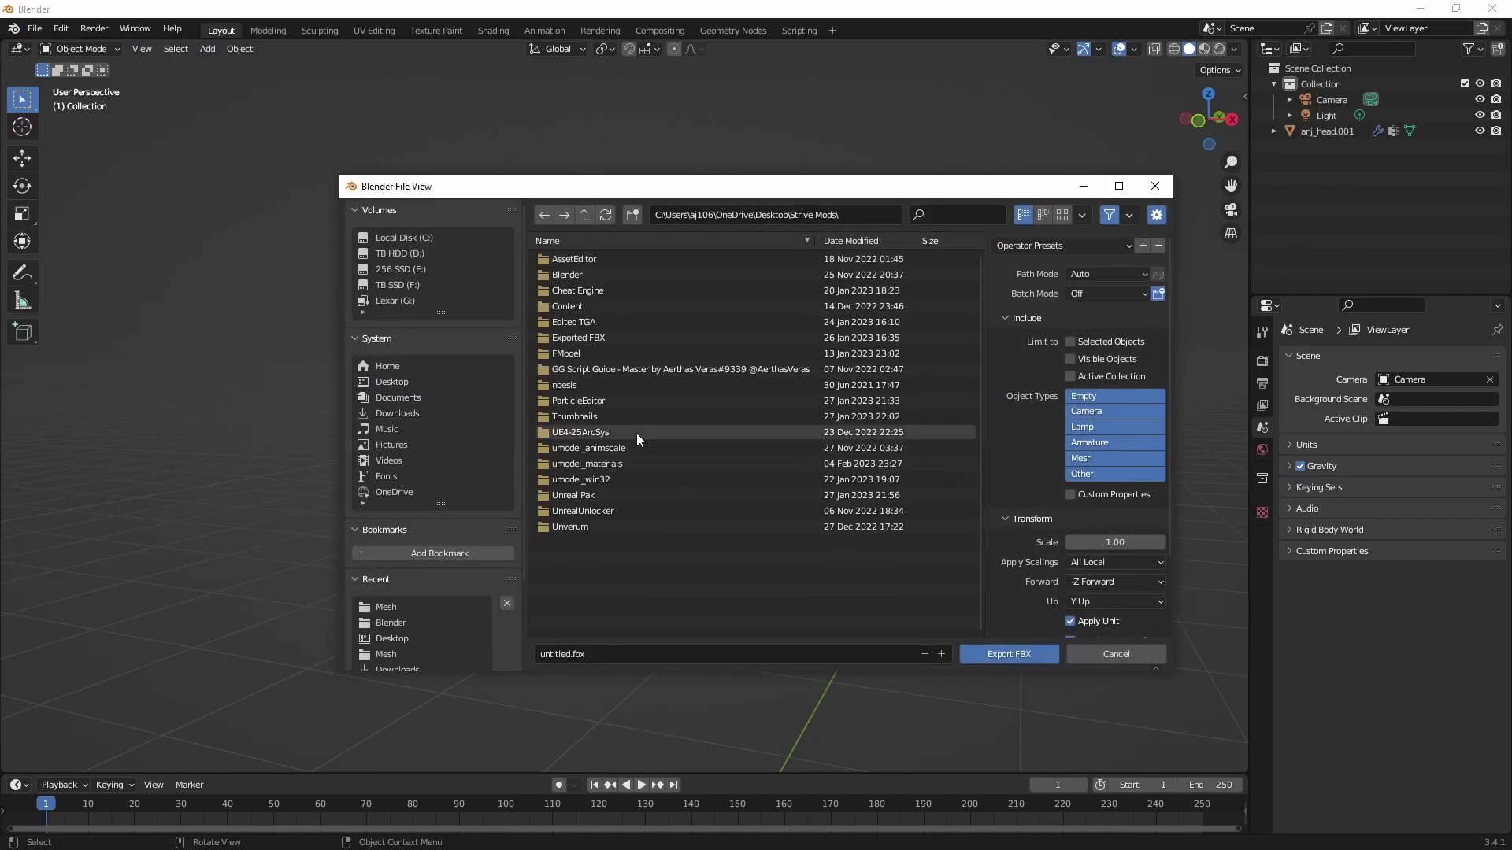
pyautogui.doubleClick(609, 477)
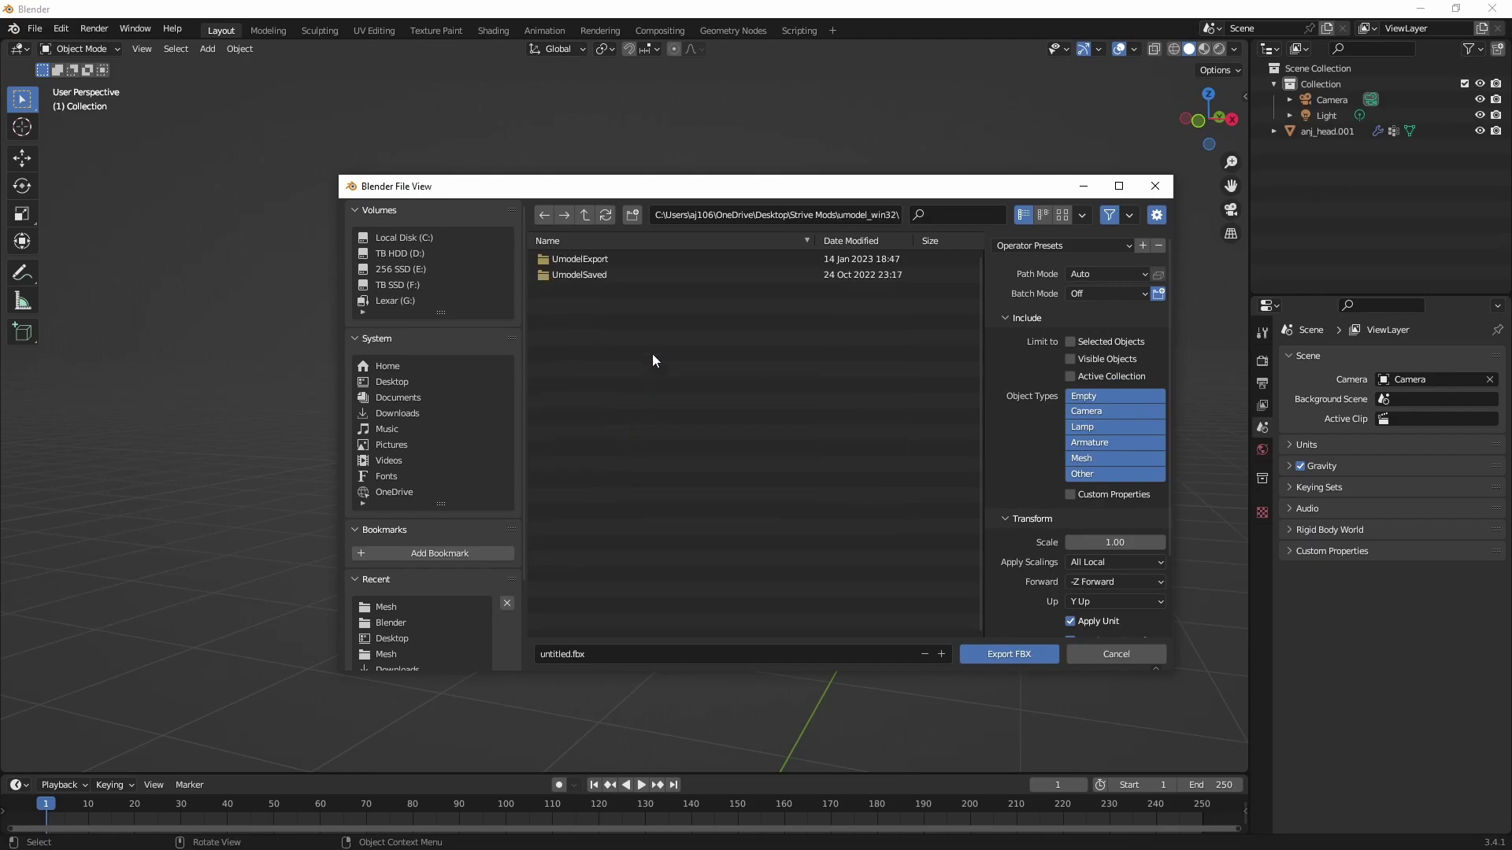
pyautogui.click(595, 259)
pyautogui.doubleClick(596, 259)
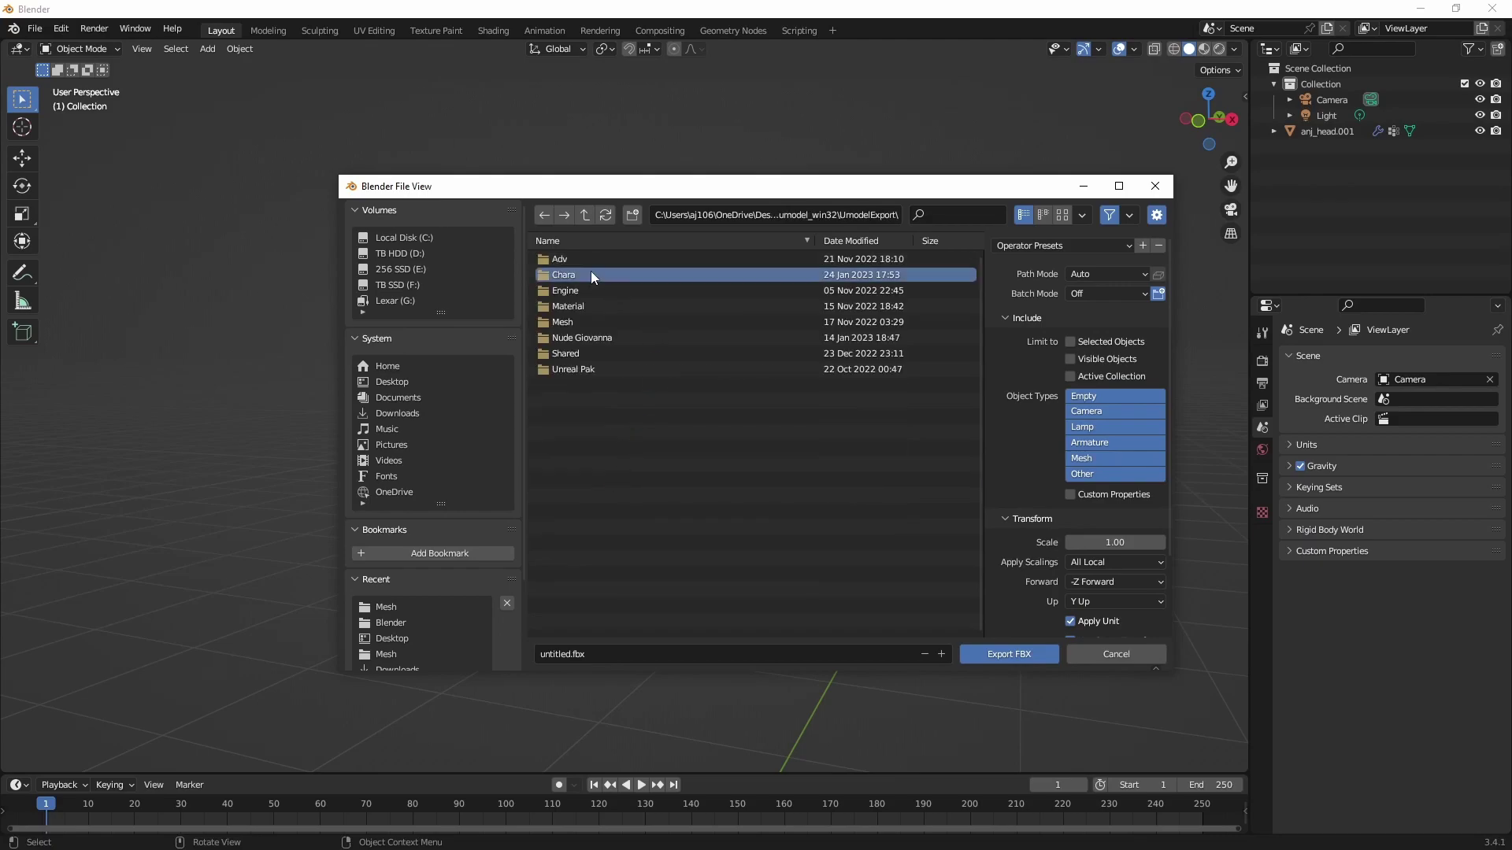
pyautogui.doubleClick(591, 271)
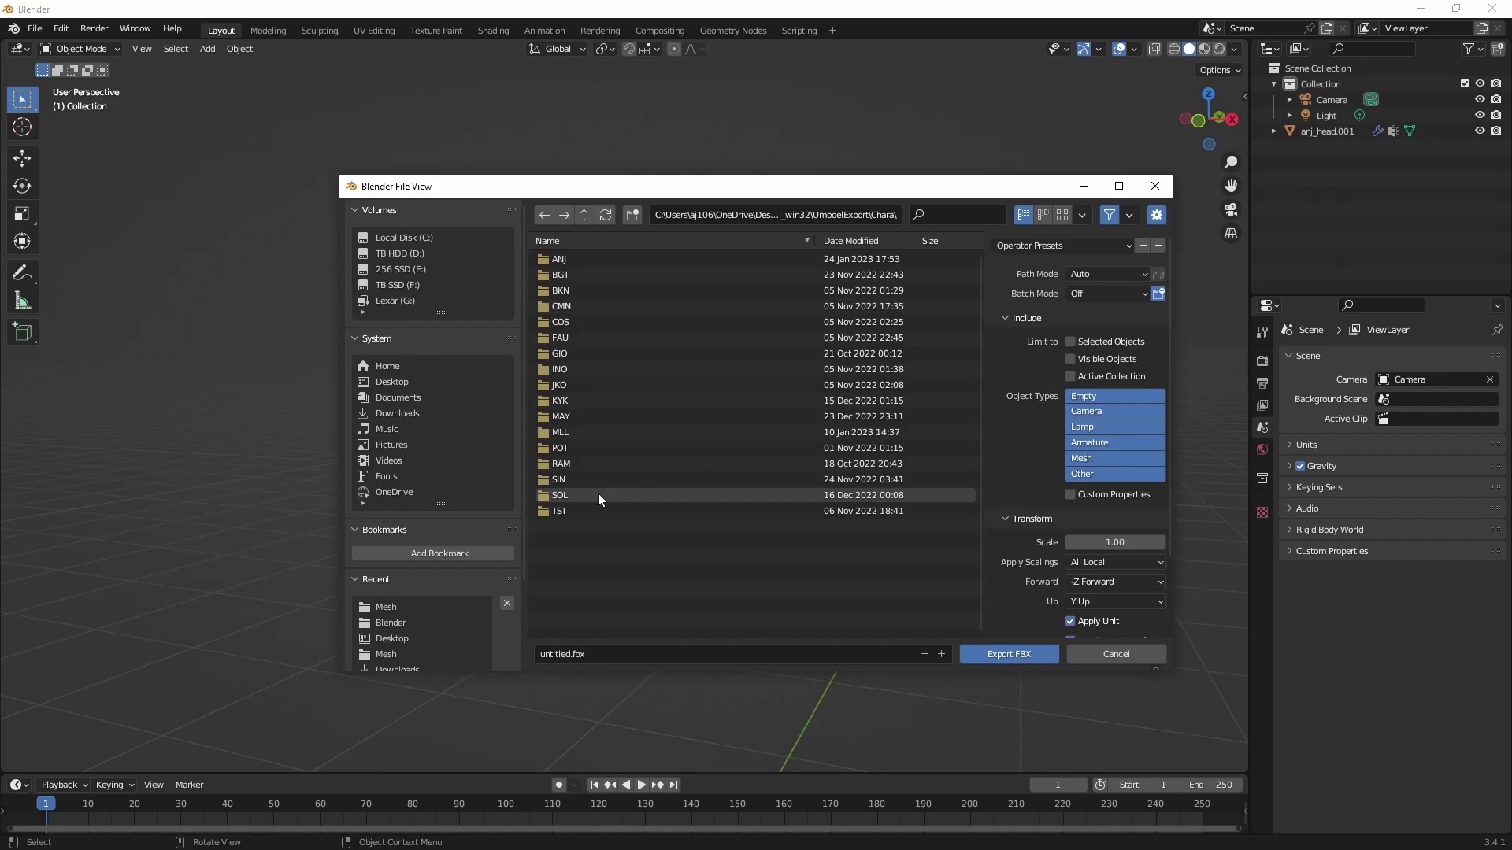
pyautogui.doubleClick(584, 259)
pyautogui.doubleClick(583, 258)
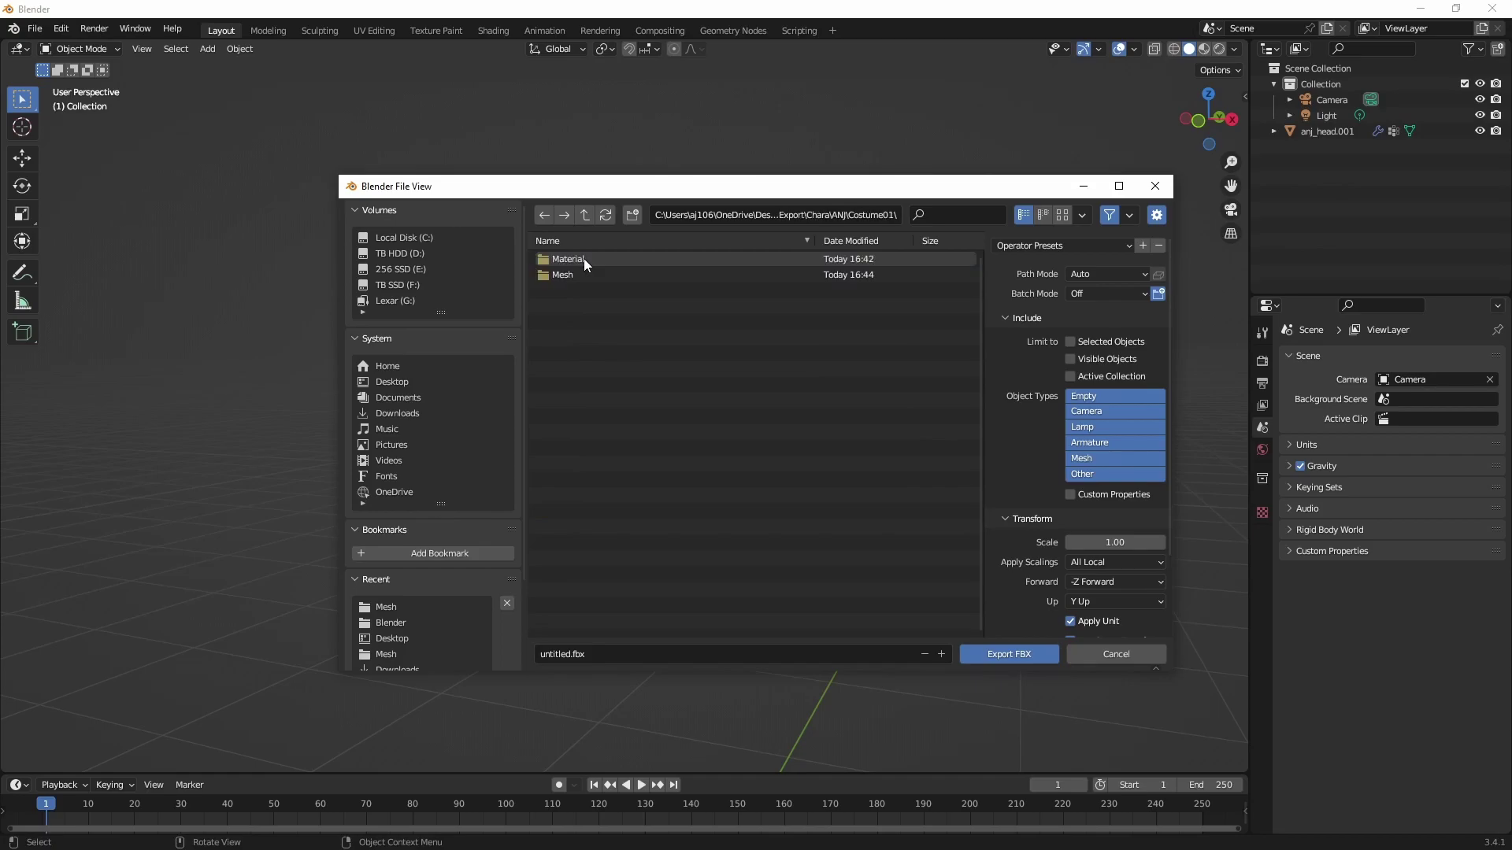
pyautogui.doubleClick(584, 271)
pyautogui.click(606, 274)
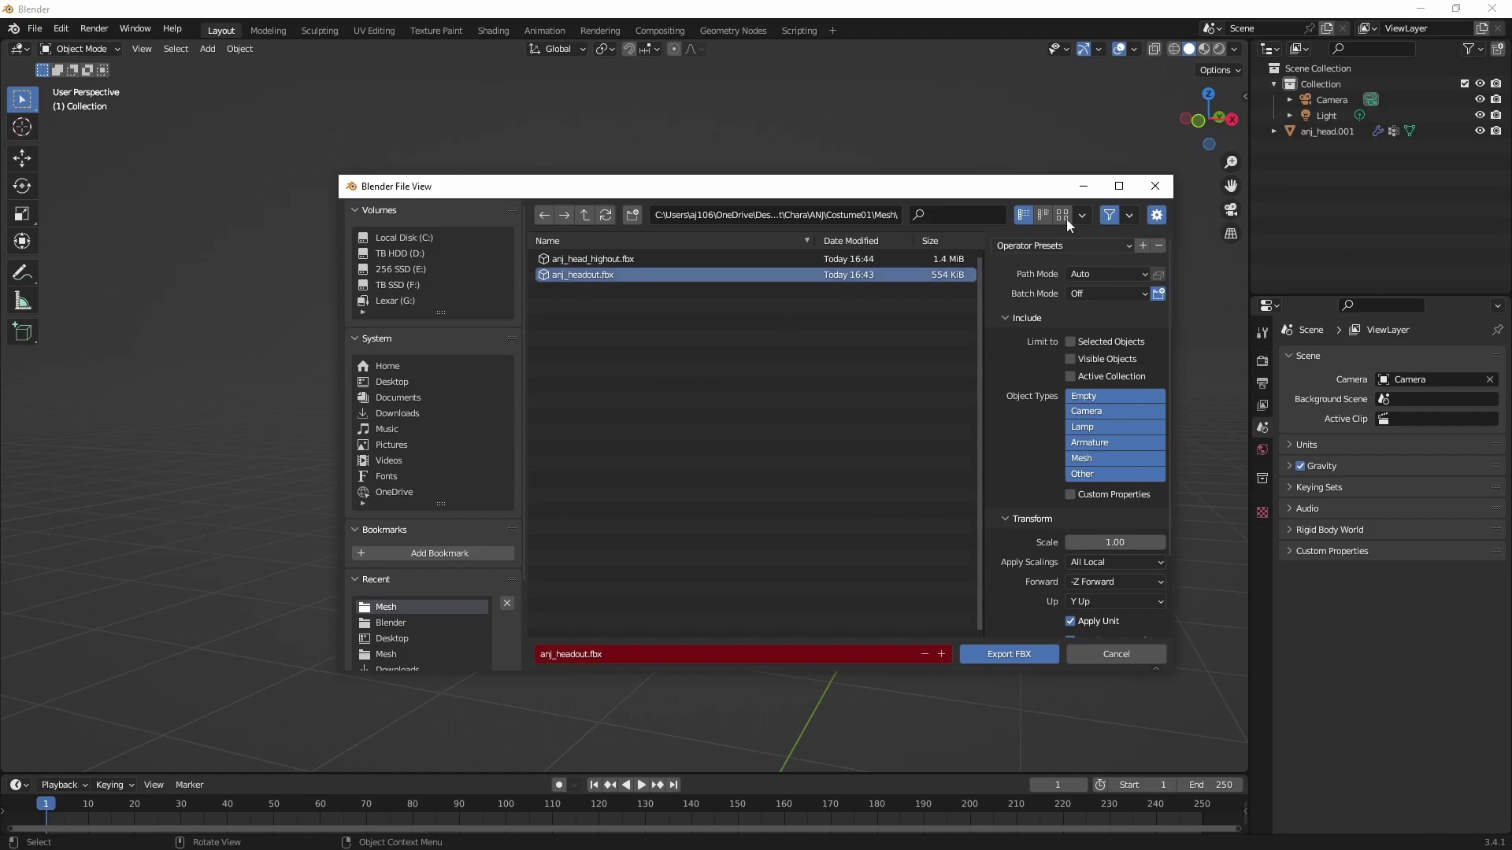
pyautogui.click(1161, 191)
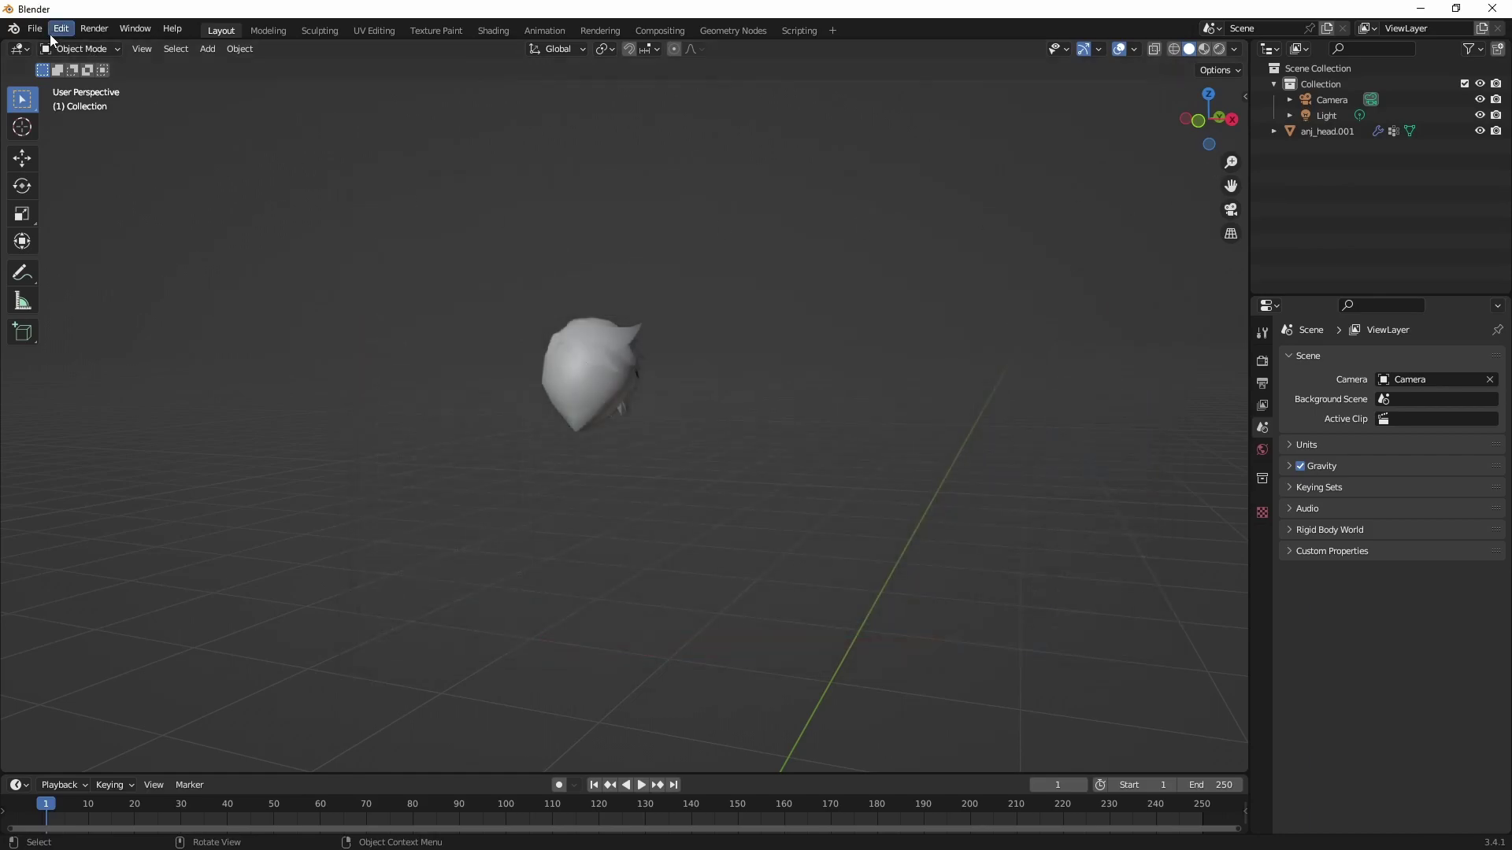
# Step: Start an FBX import and browse to the Strive Mods\umodel_win32 folder on the desktop
pyautogui.click(39, 31)
pyautogui.moveTo(83, 241)
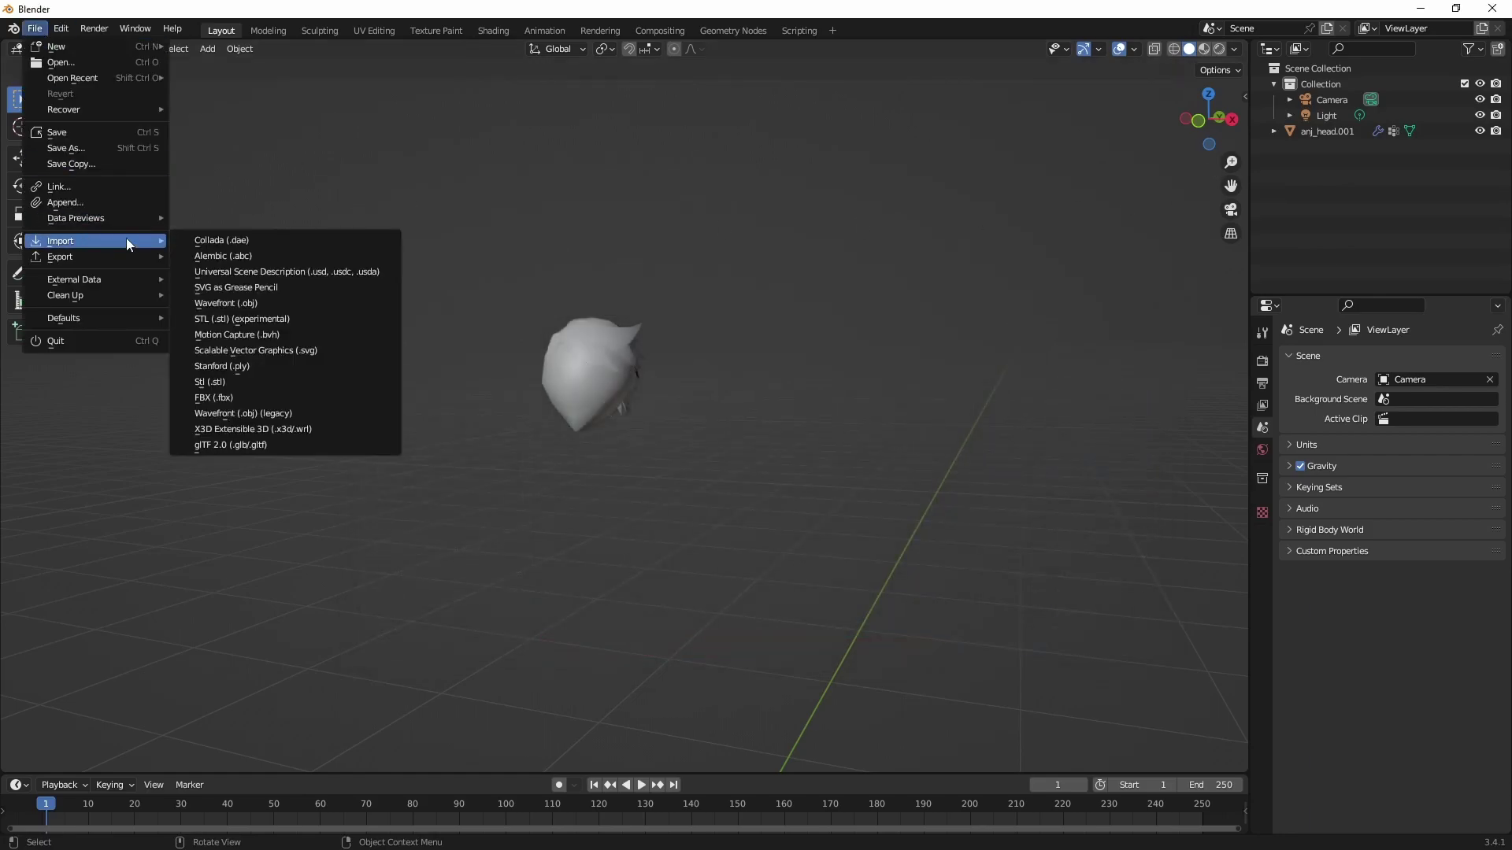
pyautogui.click(211, 403)
pyautogui.click(404, 382)
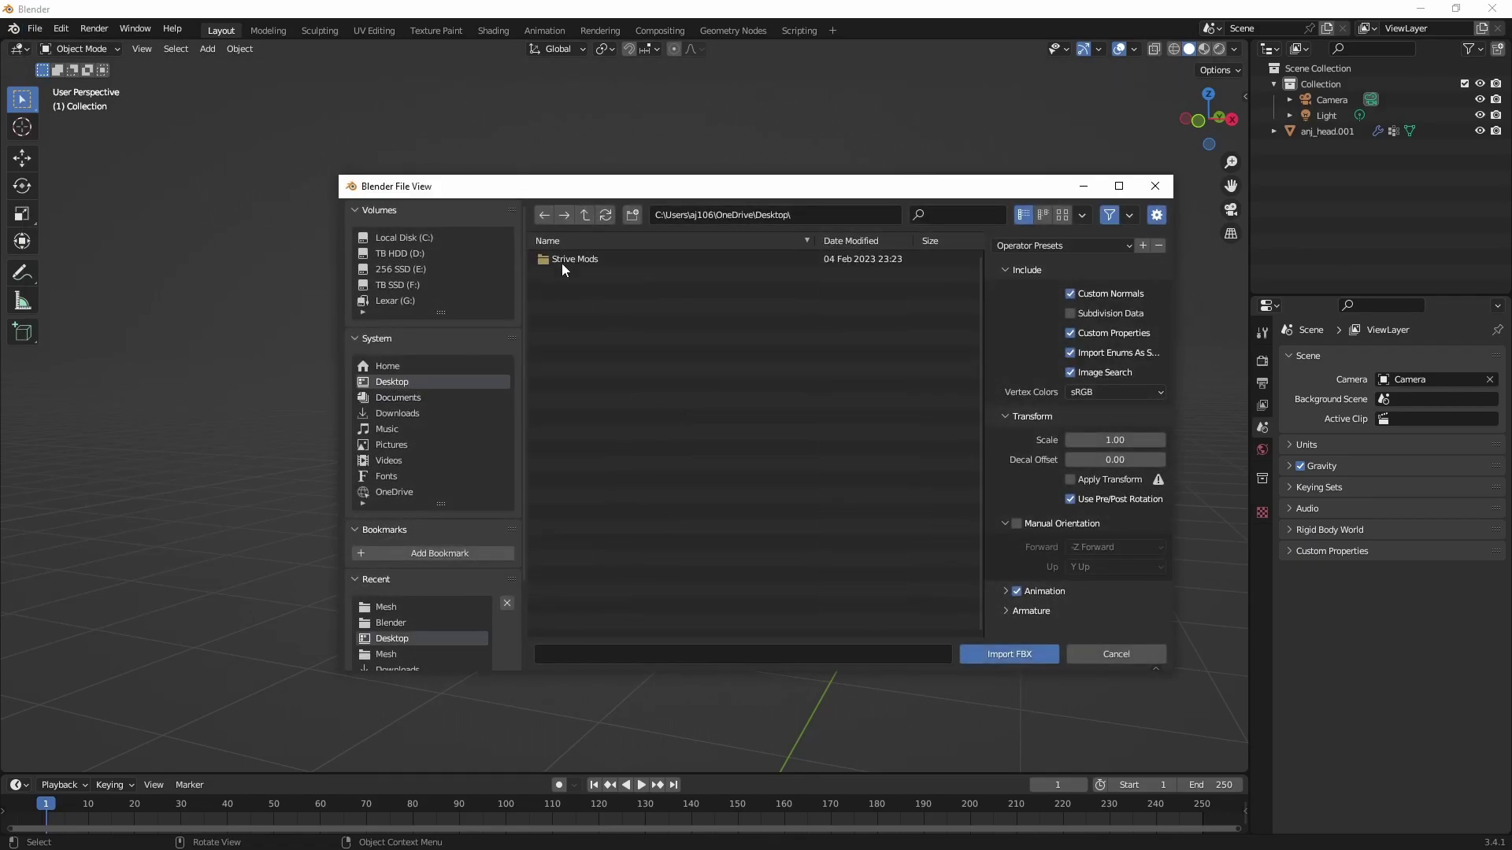
pyautogui.doubleClick(562, 262)
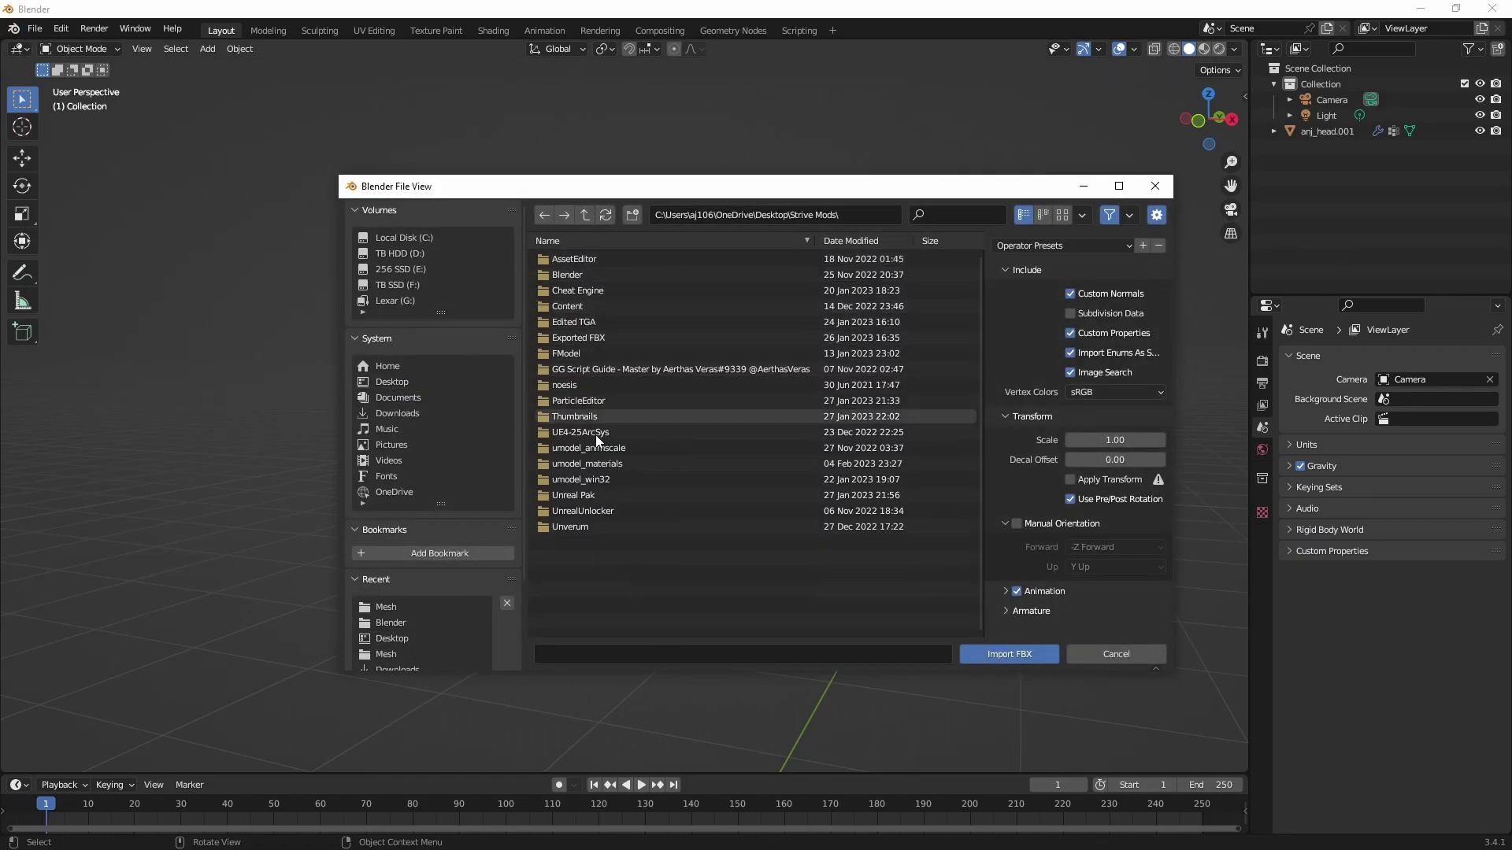
pyautogui.doubleClick(616, 479)
# Step: Import anj_headout.fbx from UmodelExport\Chara\ANJ\Costume01\Mesh with the default import options
pyautogui.click(595, 261)
pyautogui.doubleClick(595, 262)
pyautogui.doubleClick(596, 276)
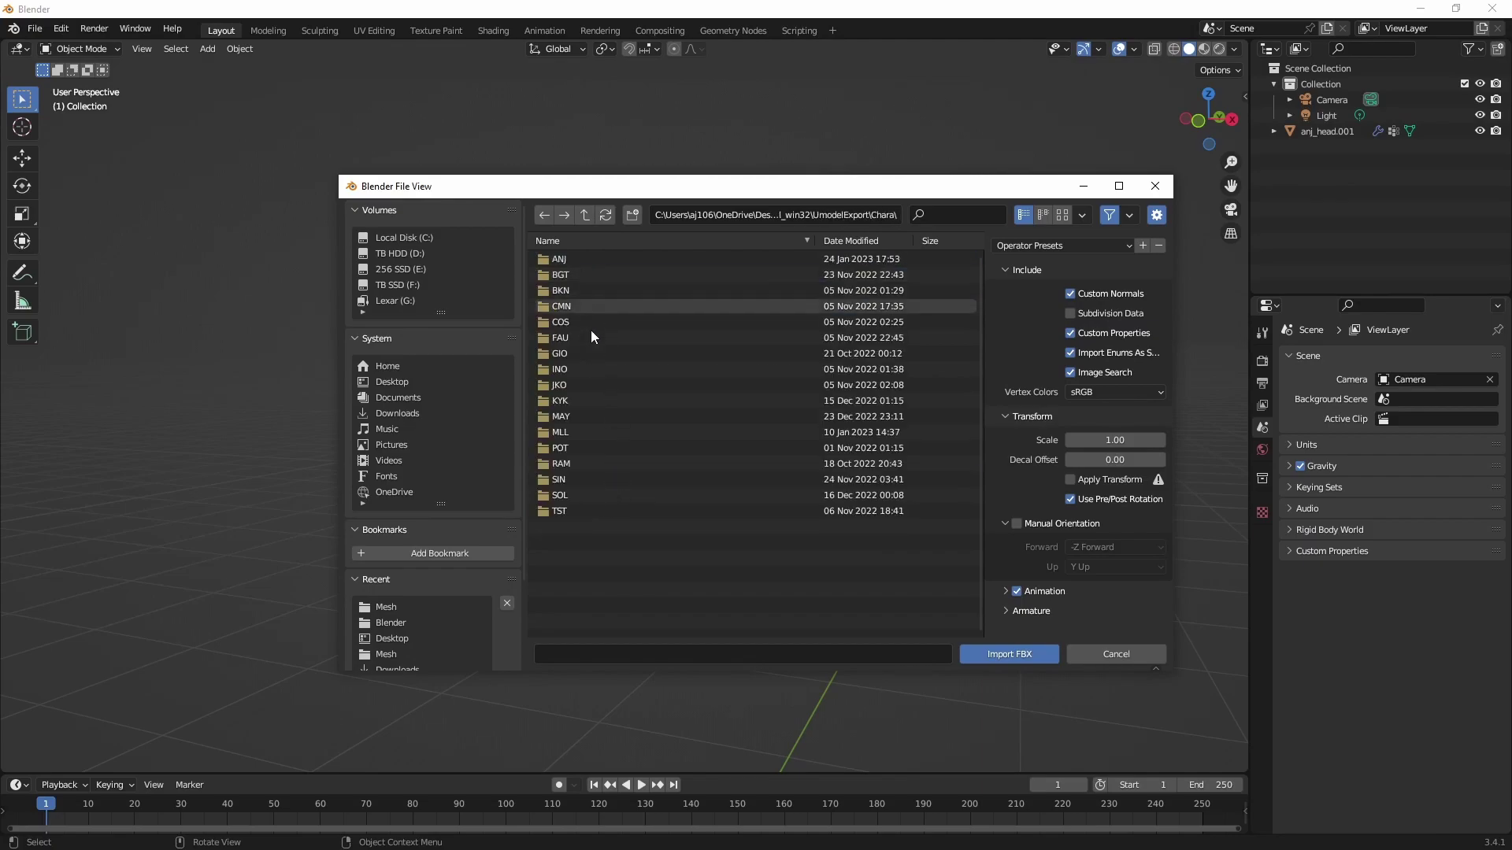
pyautogui.doubleClick(573, 259)
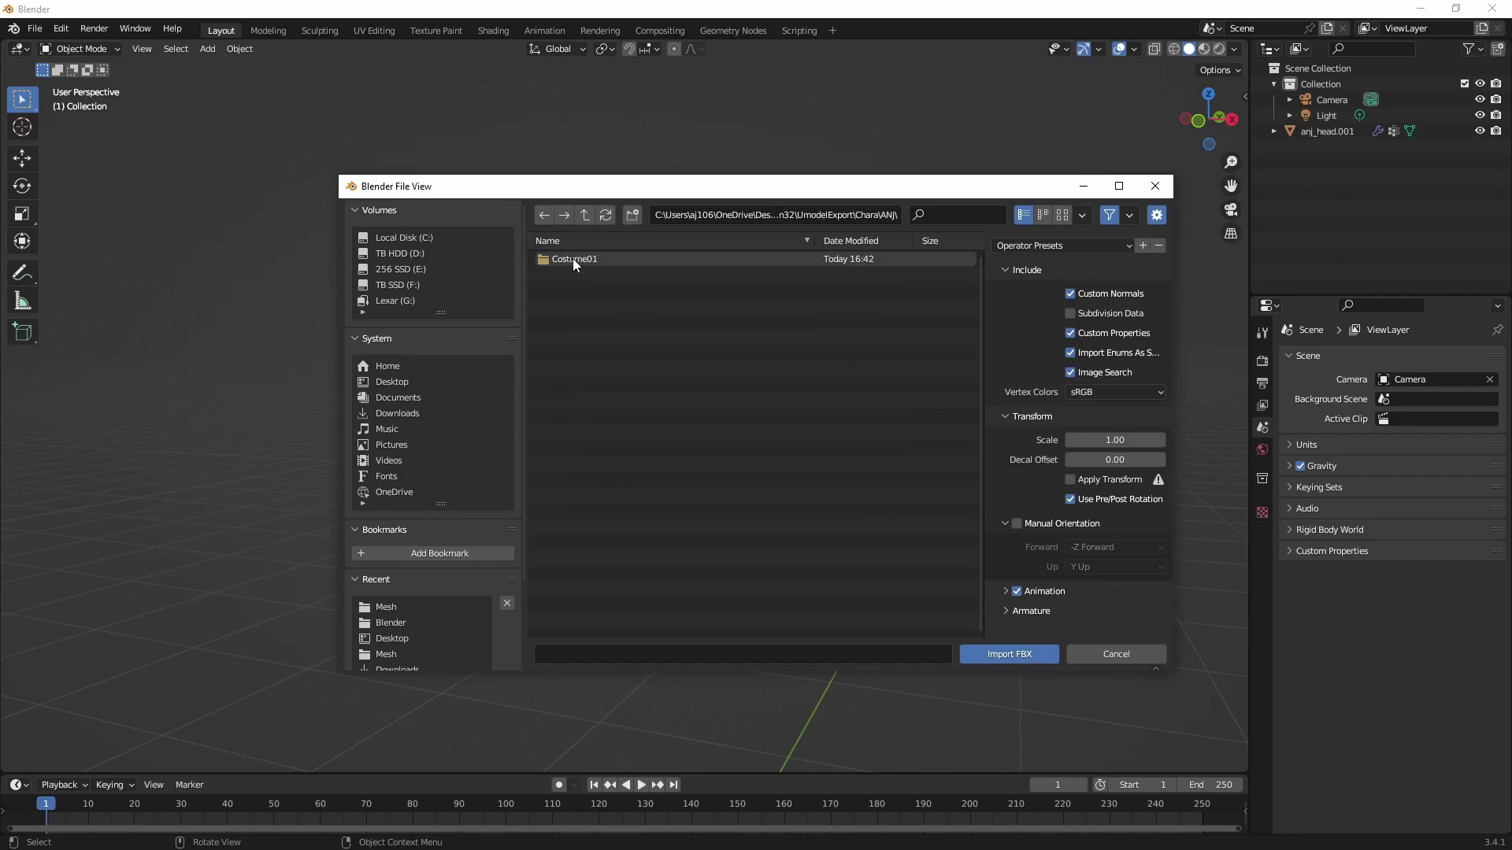
pyautogui.doubleClick(573, 259)
pyautogui.doubleClick(581, 274)
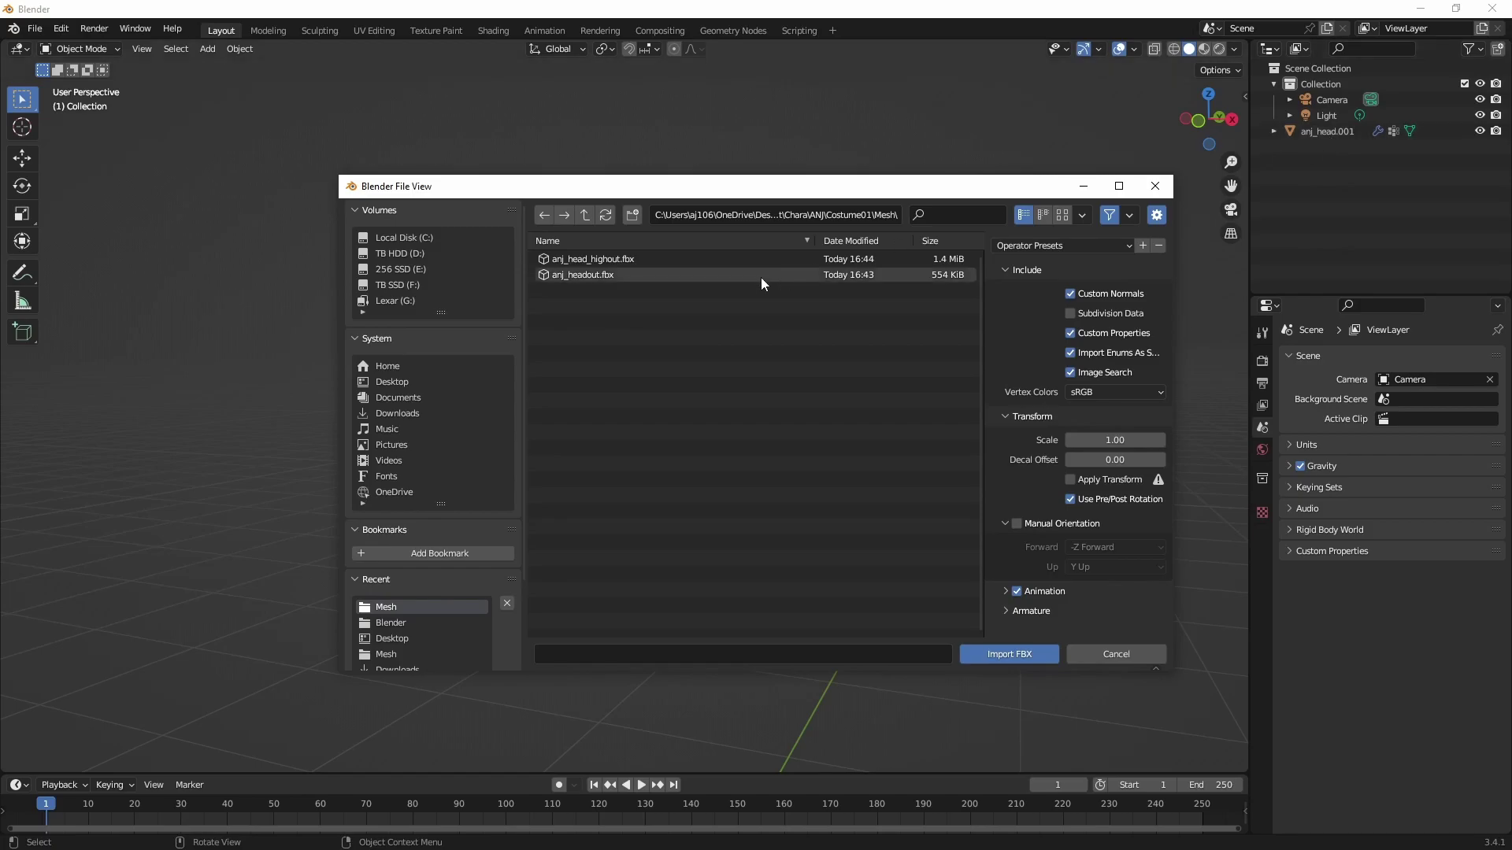
pyautogui.click(628, 275)
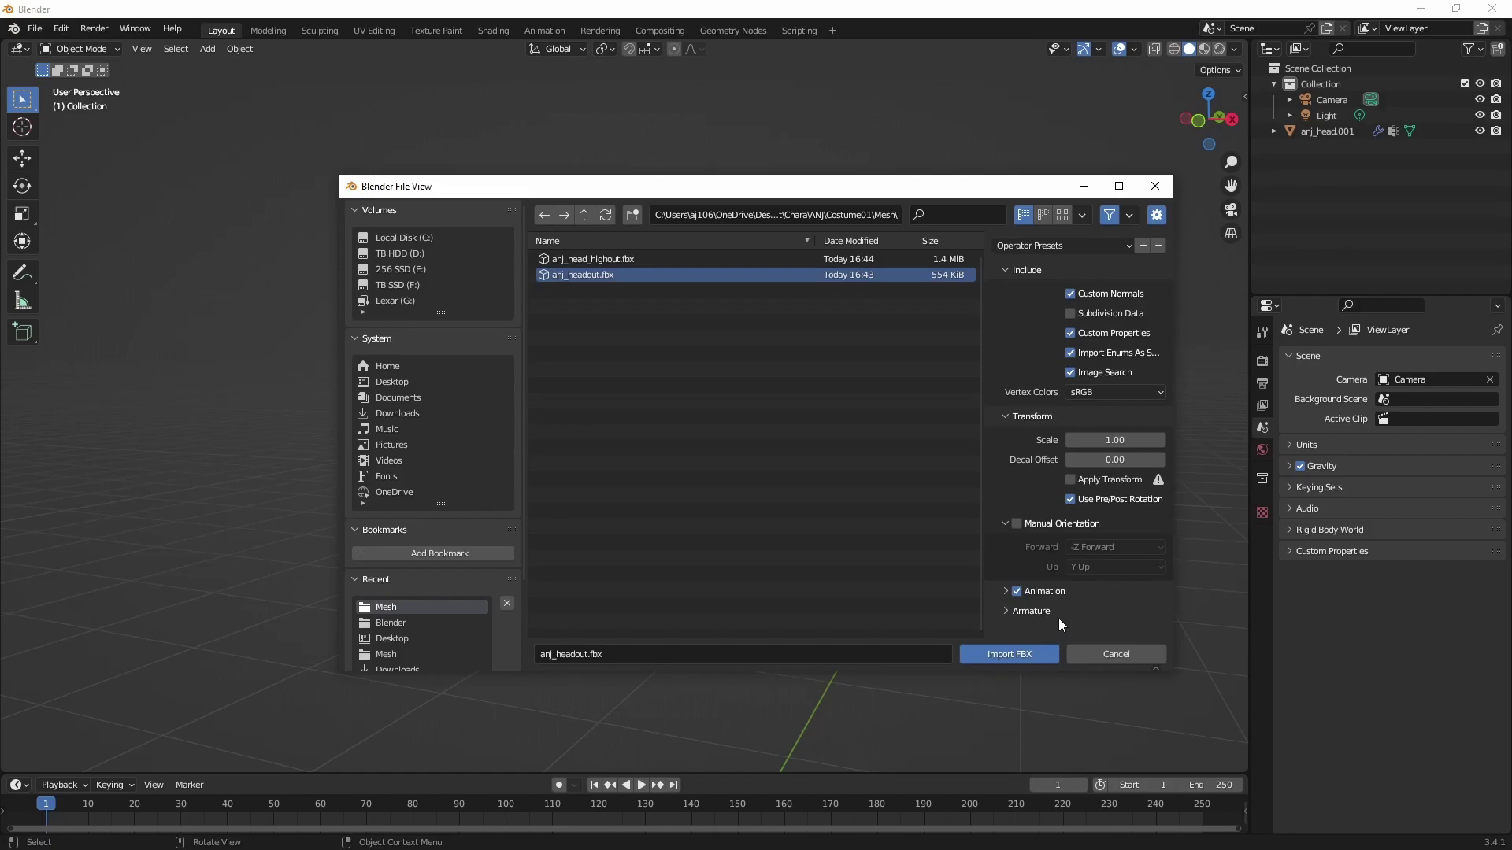
pyautogui.click(1022, 653)
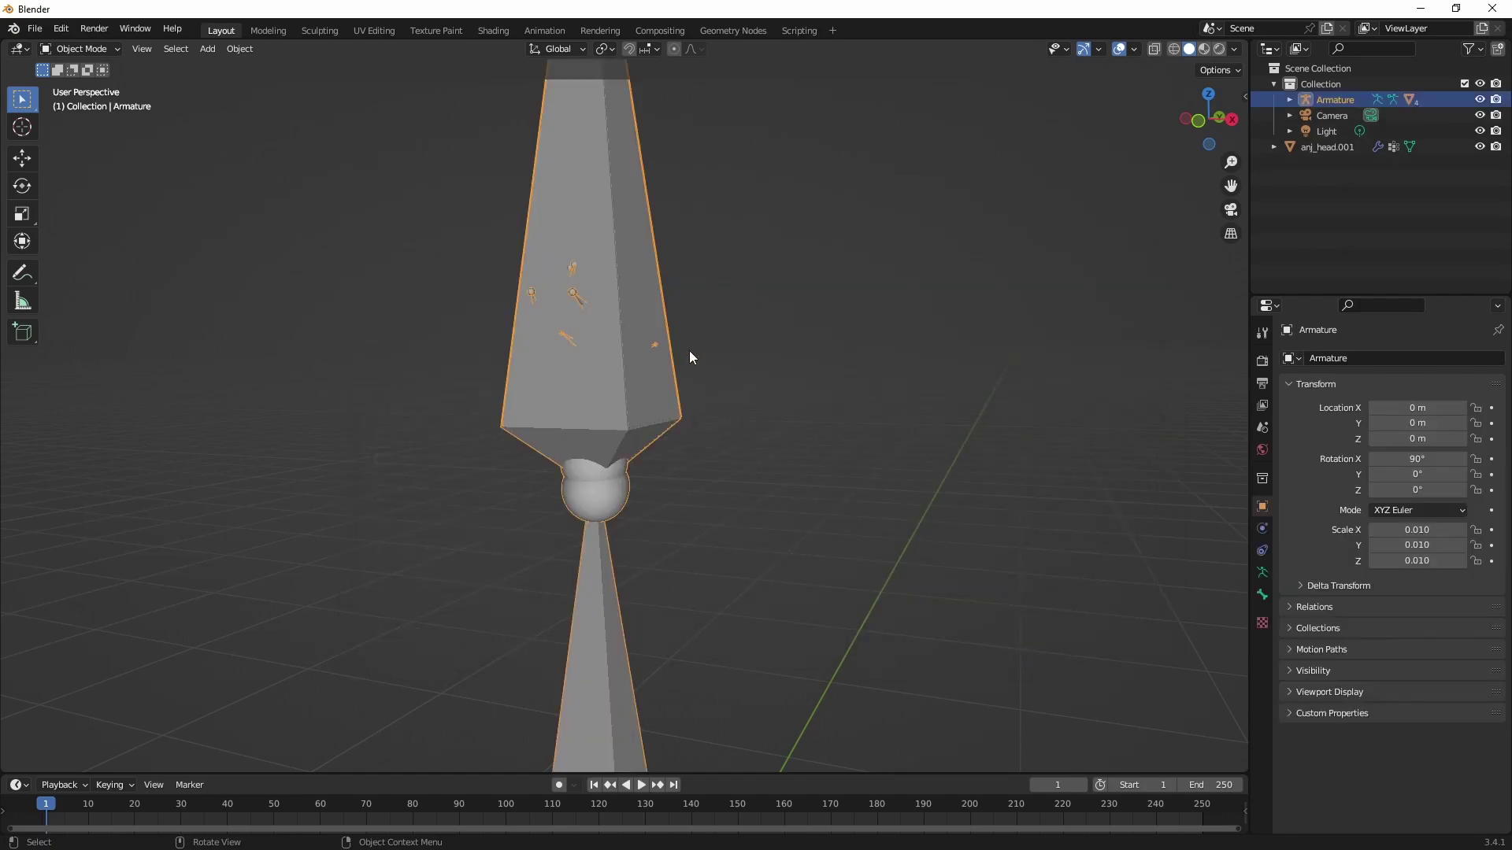
# Step: Delete the meshes mesh0 through mesh3 from the imported FBX Armature, keeping the armature itself
pyautogui.moveTo(683, 365); pyautogui.dragTo(943, 238, button='middle')
pyautogui.moveTo(1229, 186); pyautogui.dragTo(1256, 317)
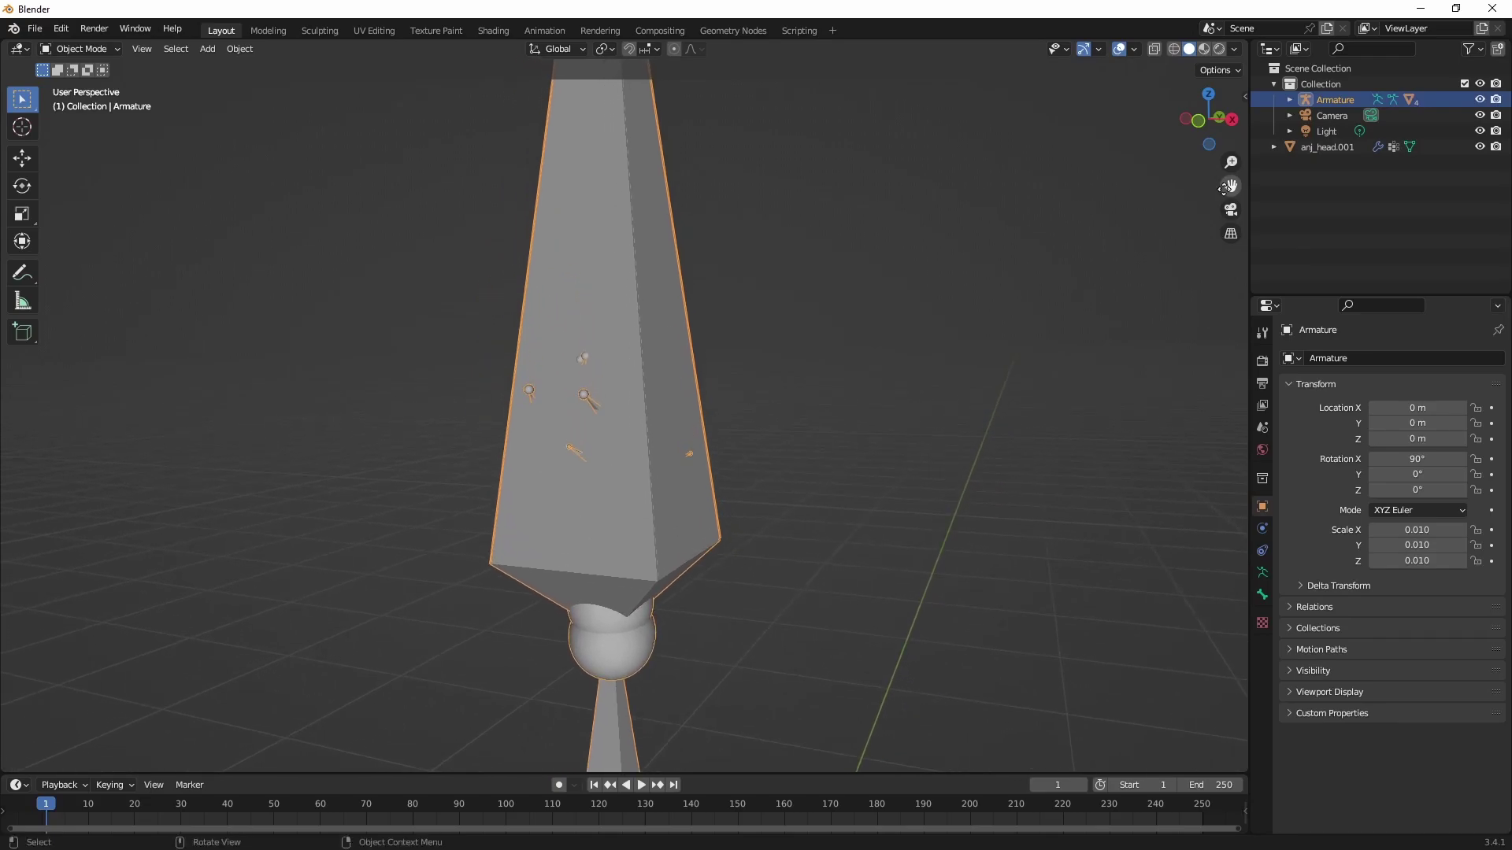
pyautogui.scroll(2, 647, 447)
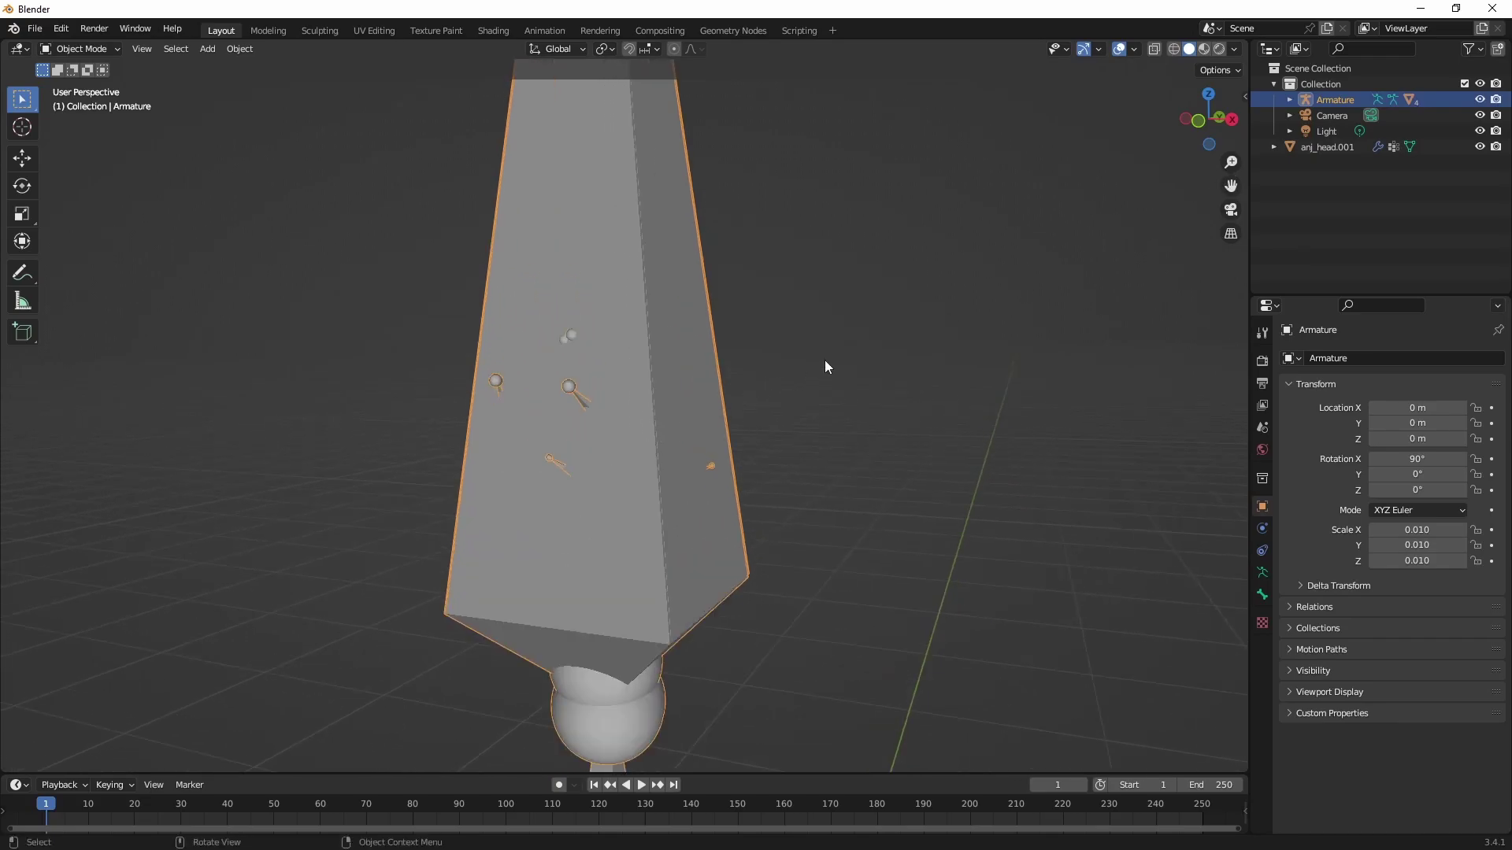
pyautogui.click(1289, 99)
pyautogui.click(1358, 270)
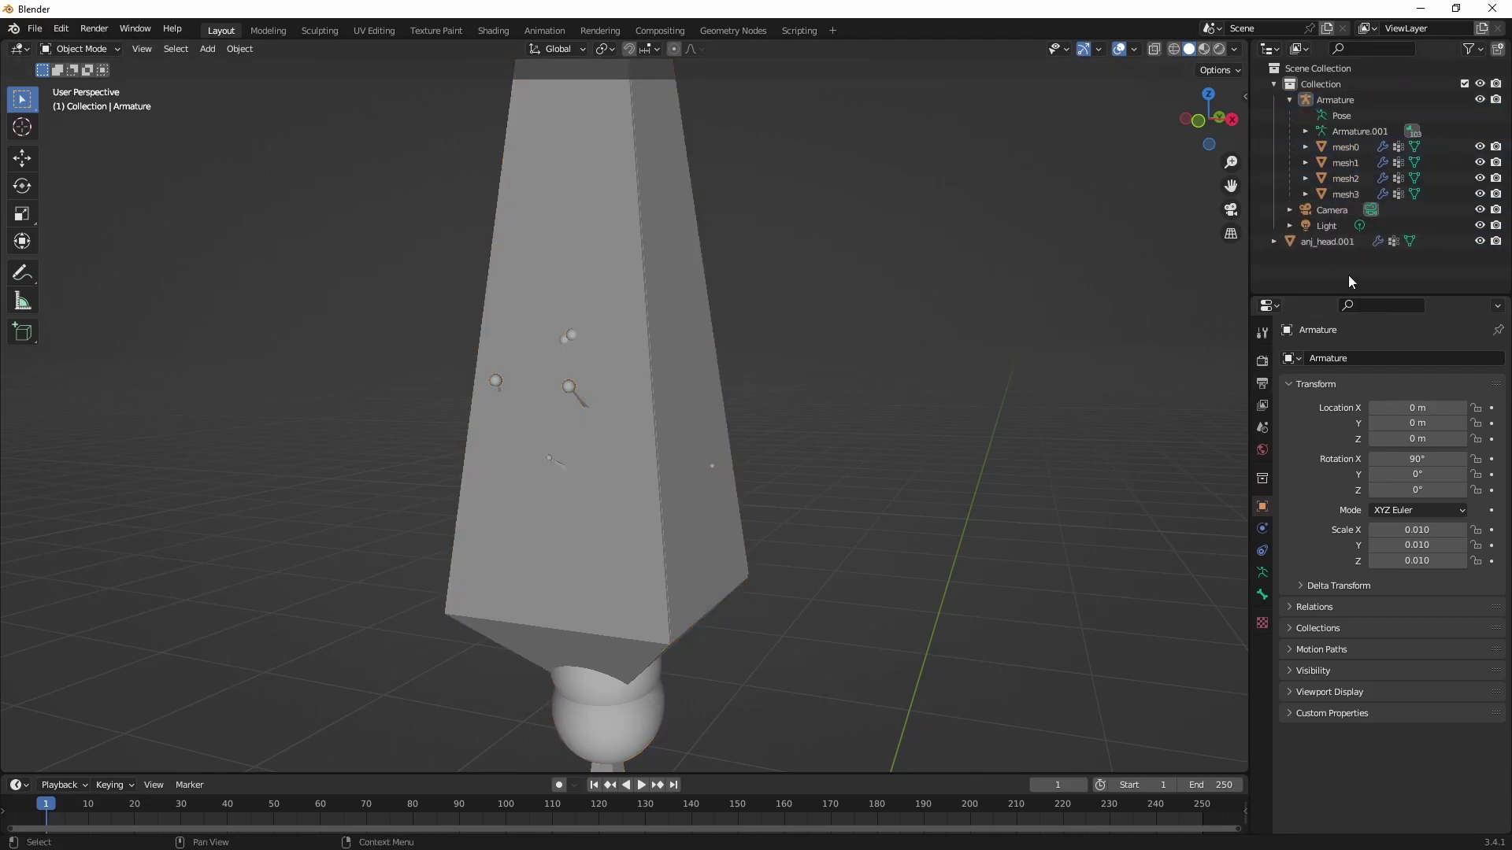
pyautogui.click(1340, 193)
pyautogui.keyDown('shift'); pyautogui.click(1346, 150); pyautogui.keyUp('shift')
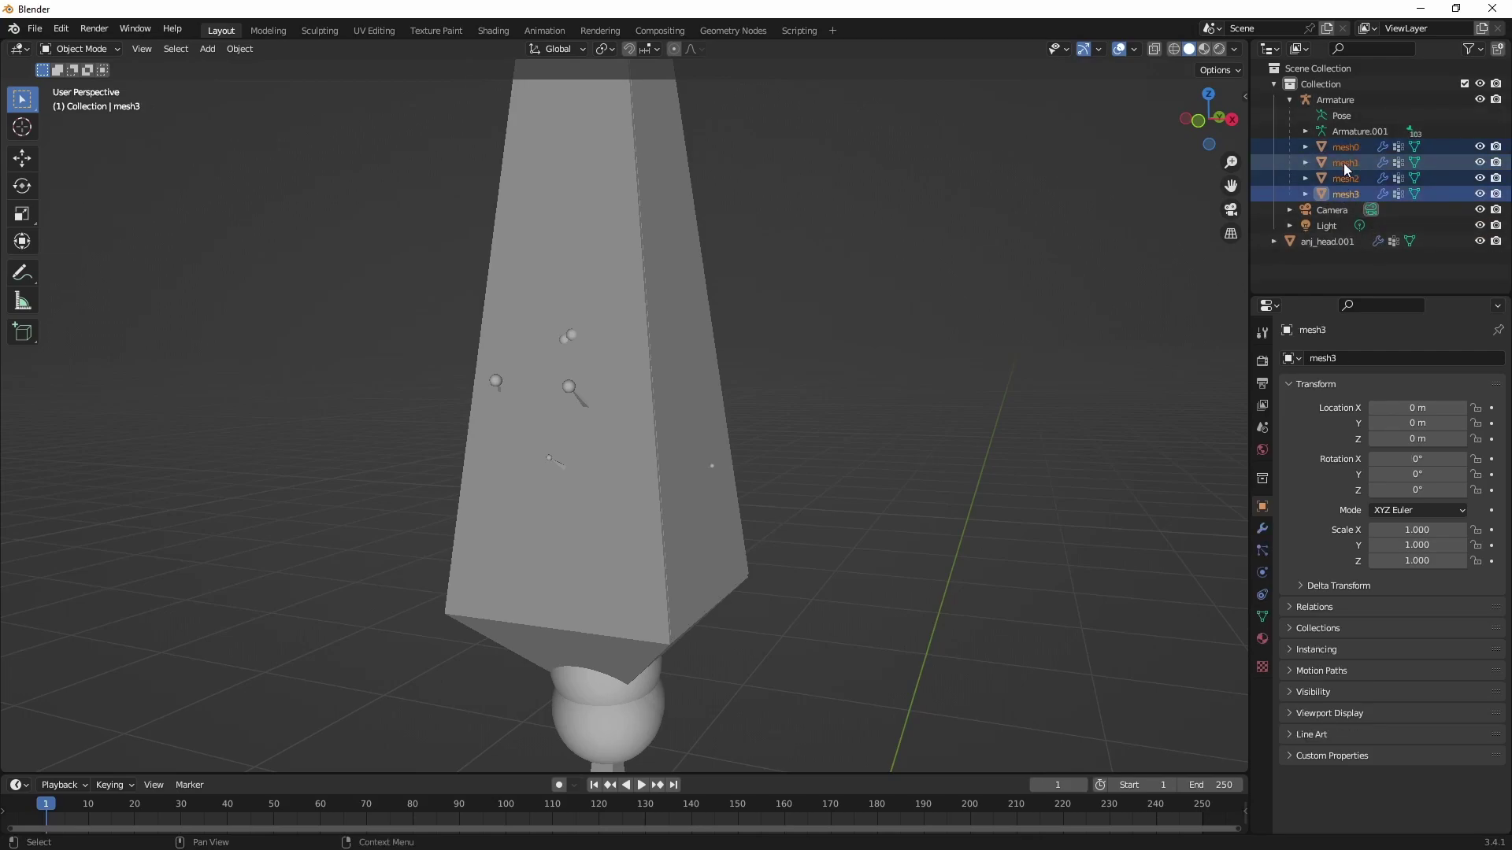
pyautogui.press('Delete')
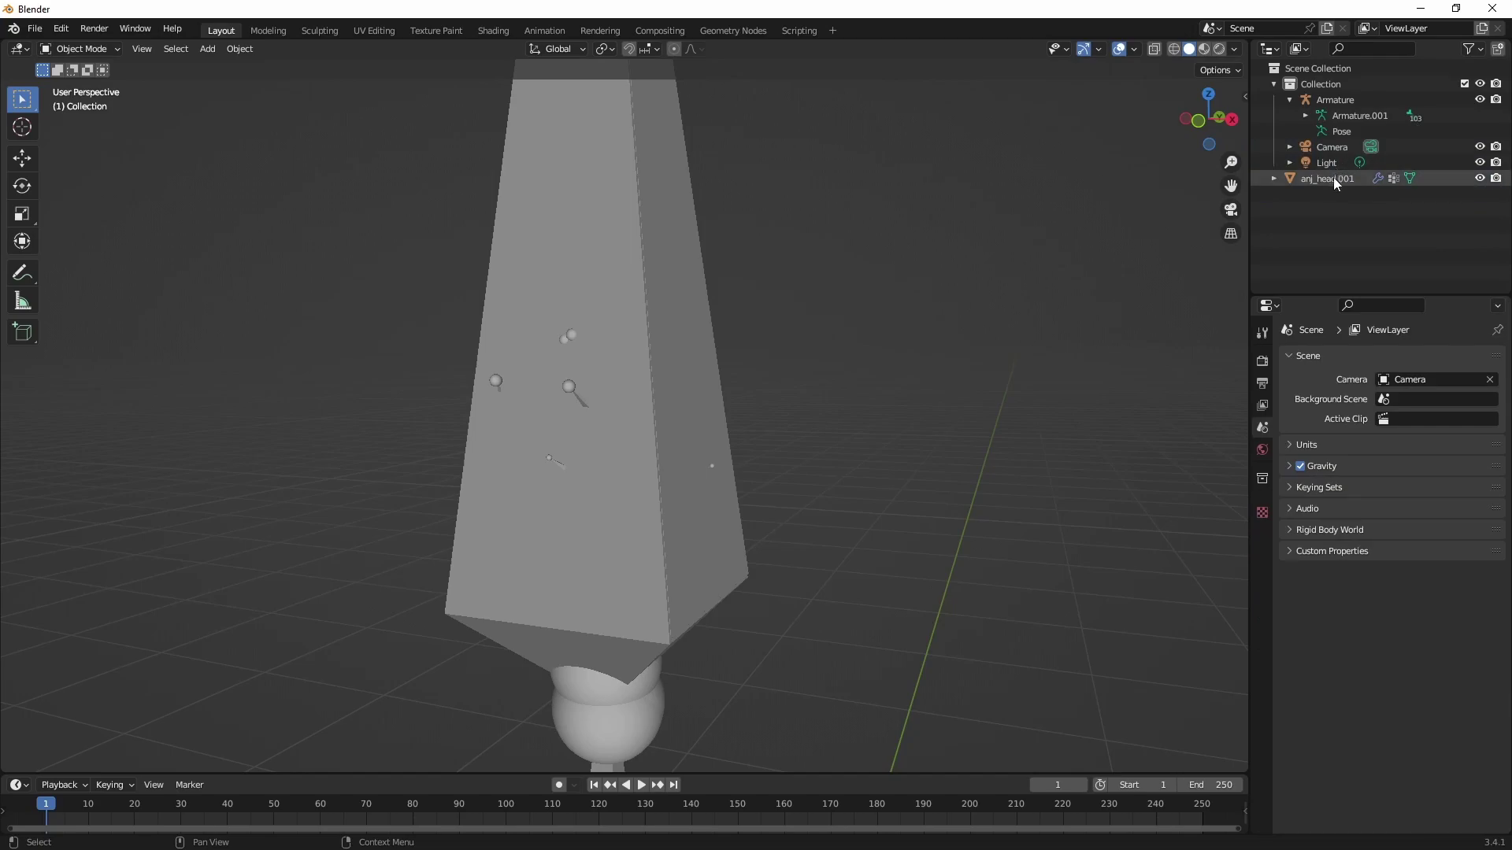
# Step: Parent the anj_head.001 mesh to the Armature using Object (Keep Transform), and clear the selection
pyautogui.click(1333, 177)
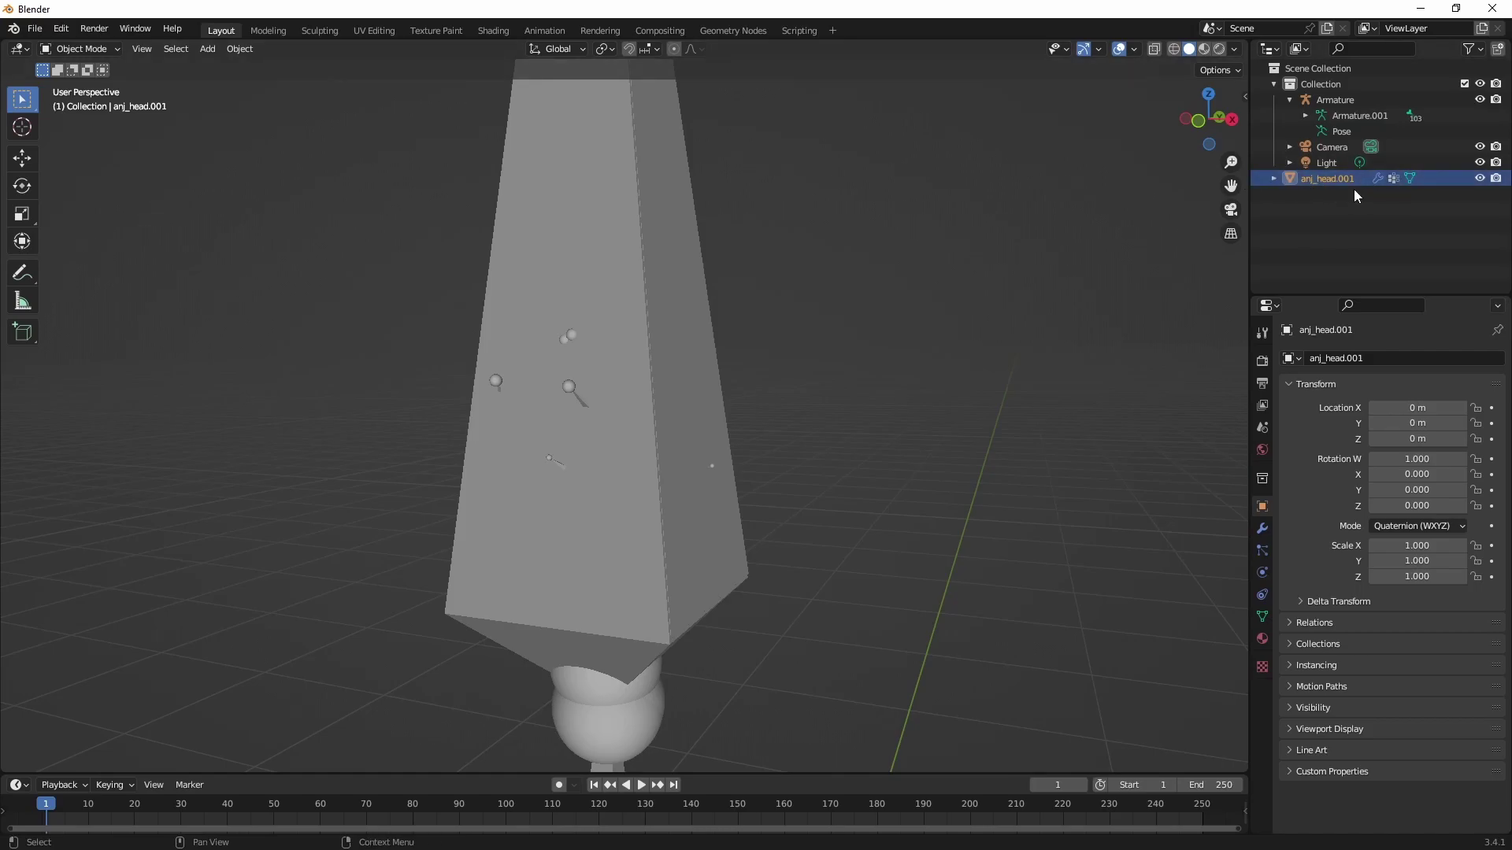
pyautogui.keyDown('ctrl'); pyautogui.click(1341, 101); pyautogui.keyUp('ctrl')
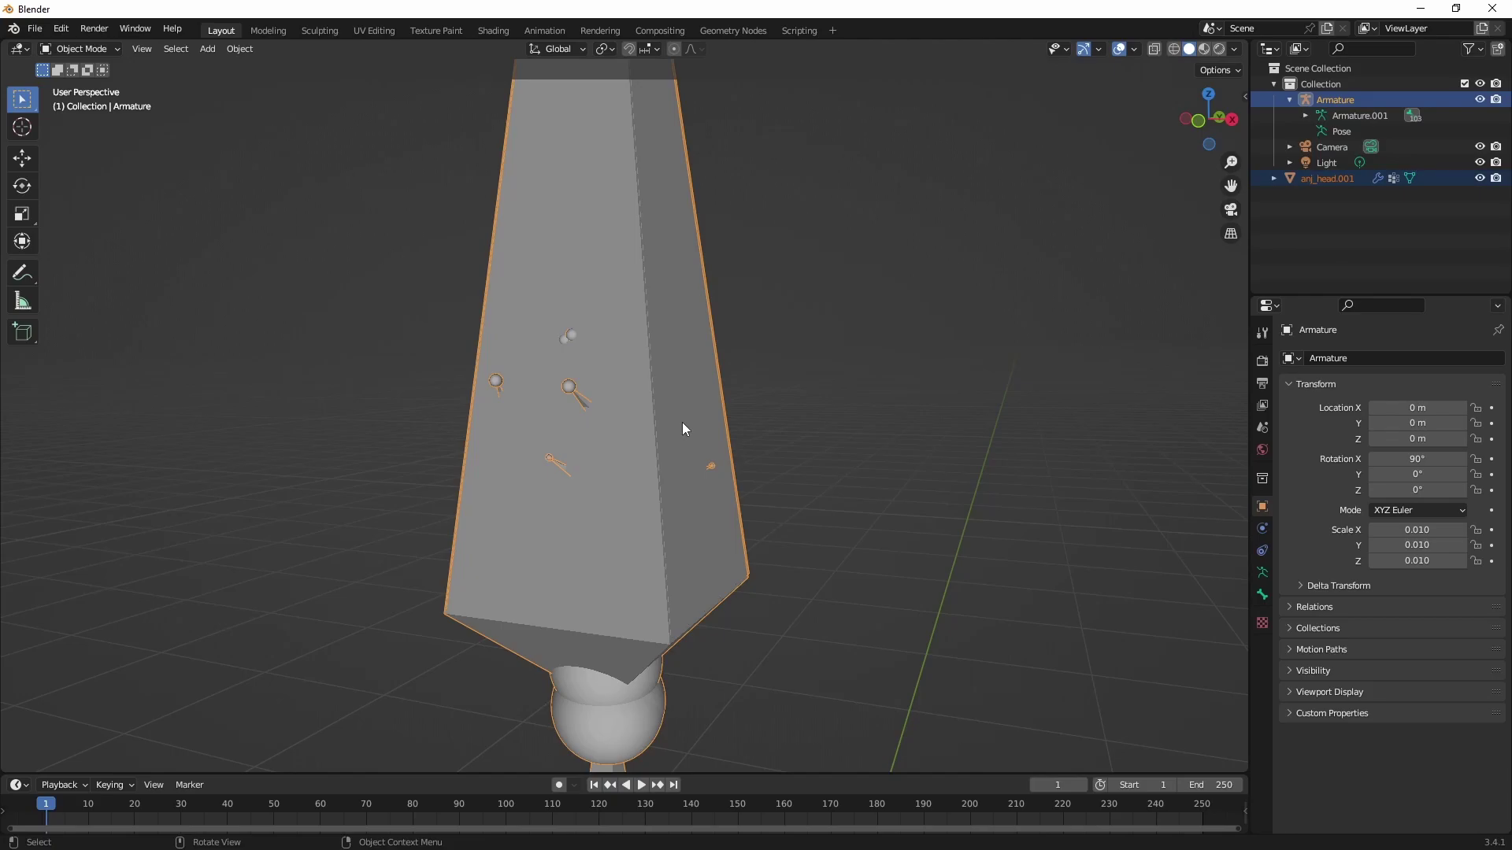
pyautogui.hotkey('ctrl', 'p')
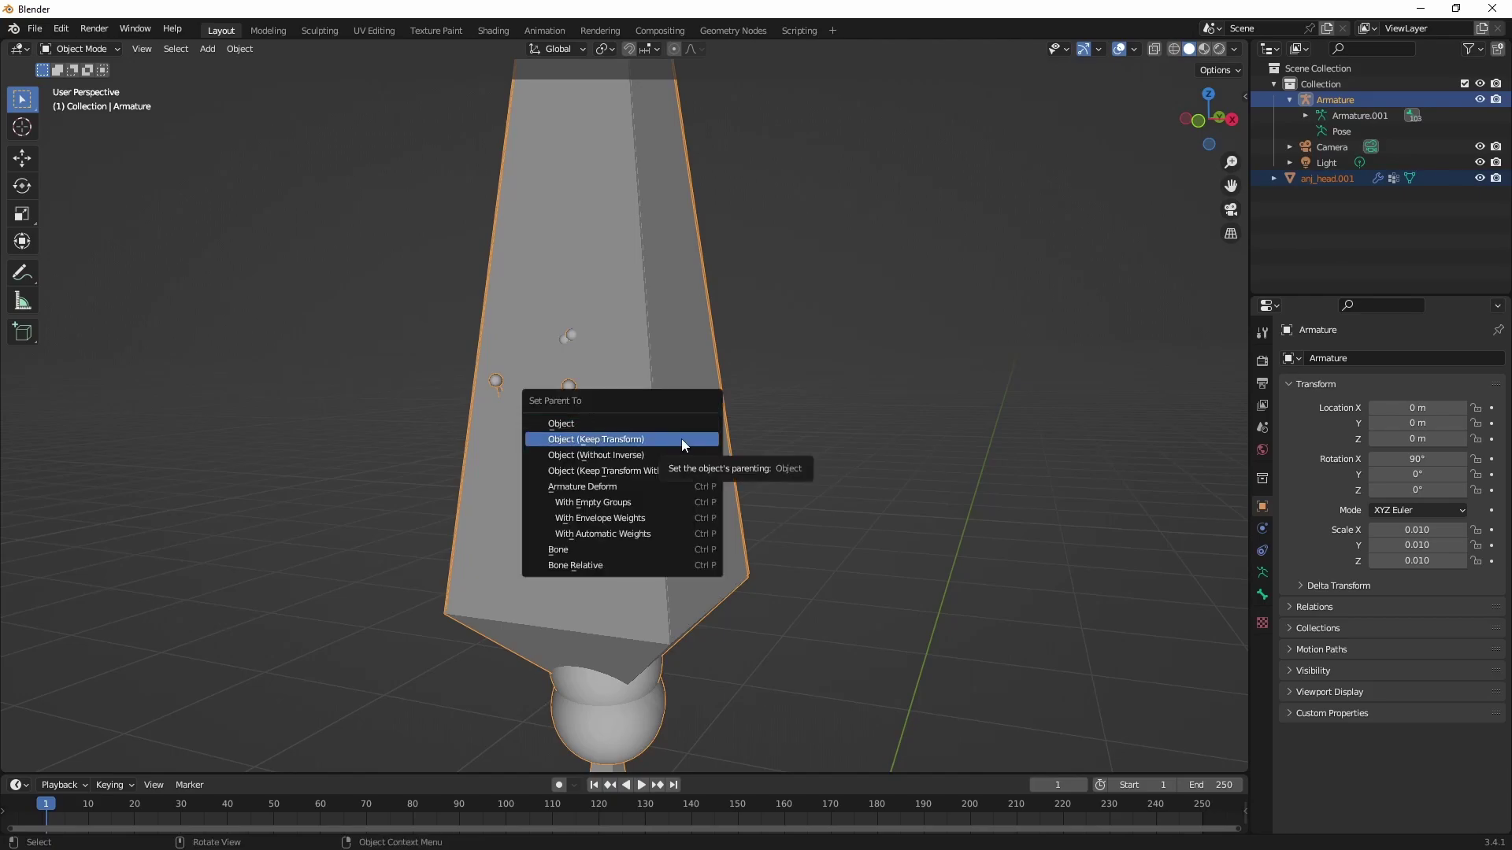
pyautogui.click(682, 439)
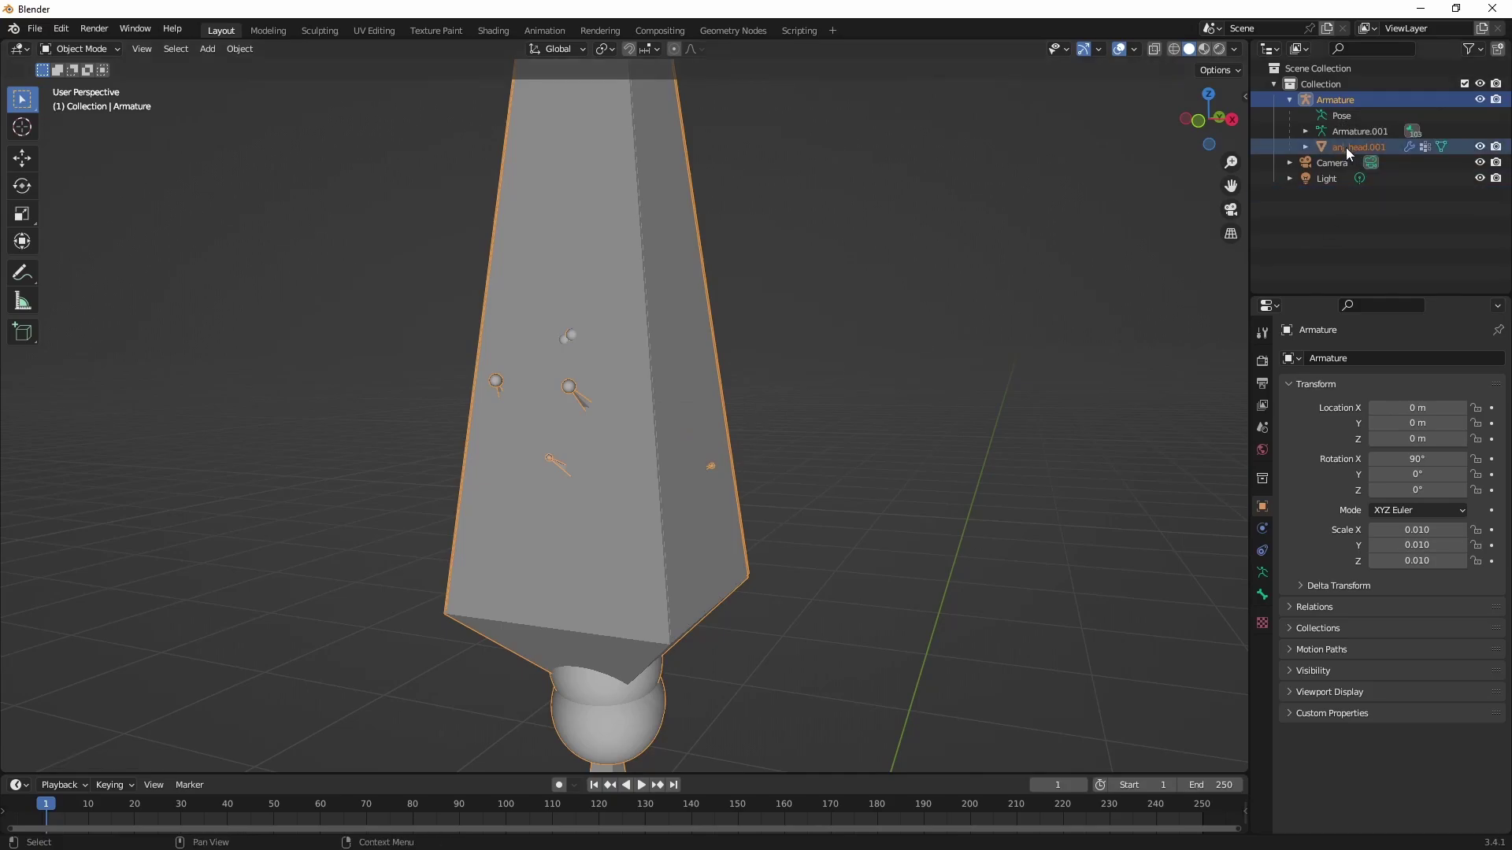
pyautogui.click(1344, 243)
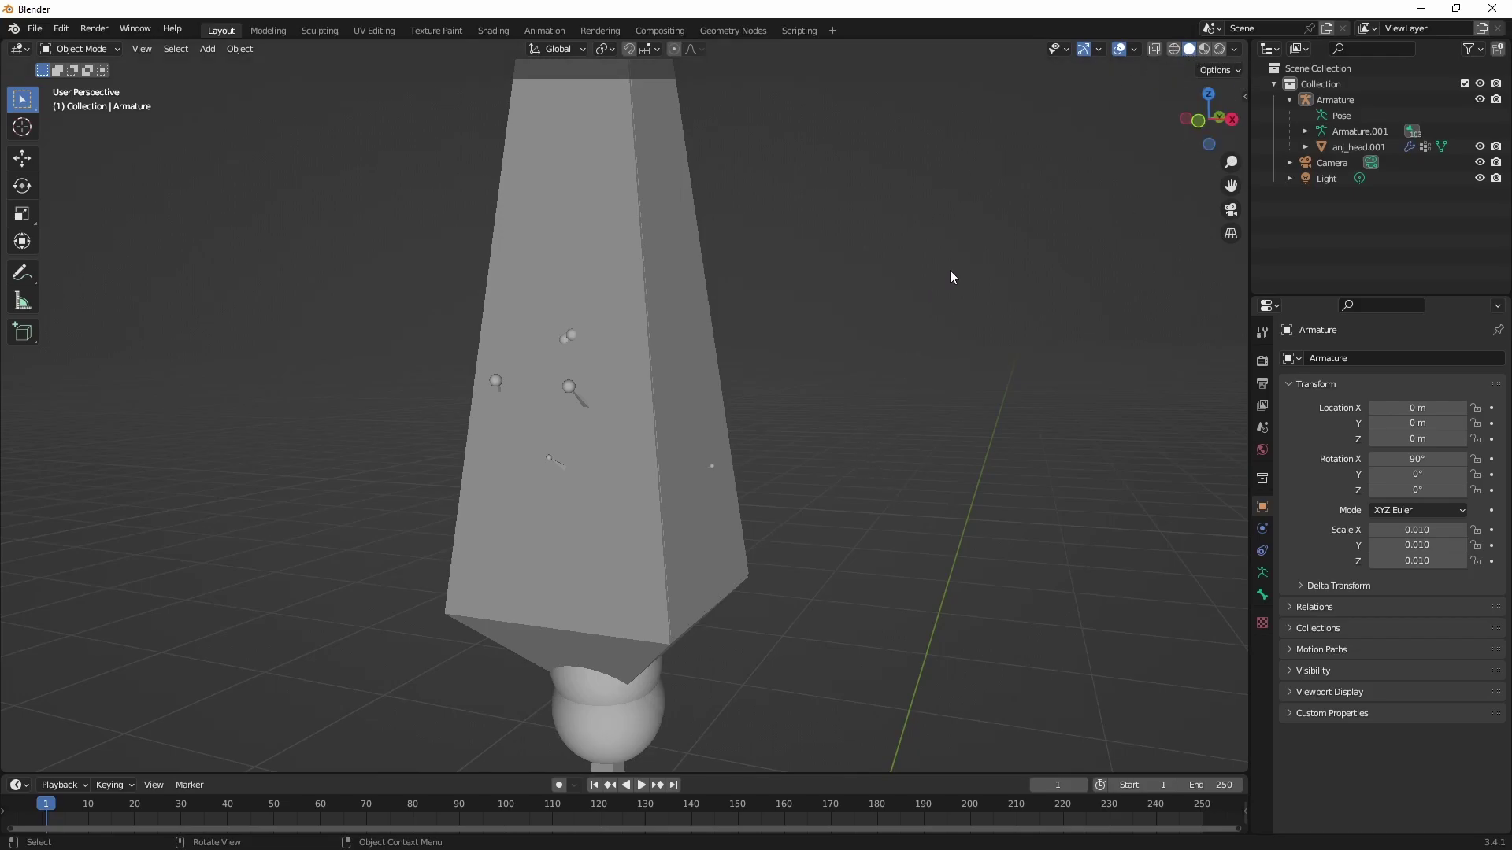
# Step: Display the C&A ASW Tools add-on options beside the 3D view and widen them so their labels can be read
pyautogui.moveTo(1245, 96); pyautogui.dragTo(1051, 103)
pyautogui.click(1239, 221)
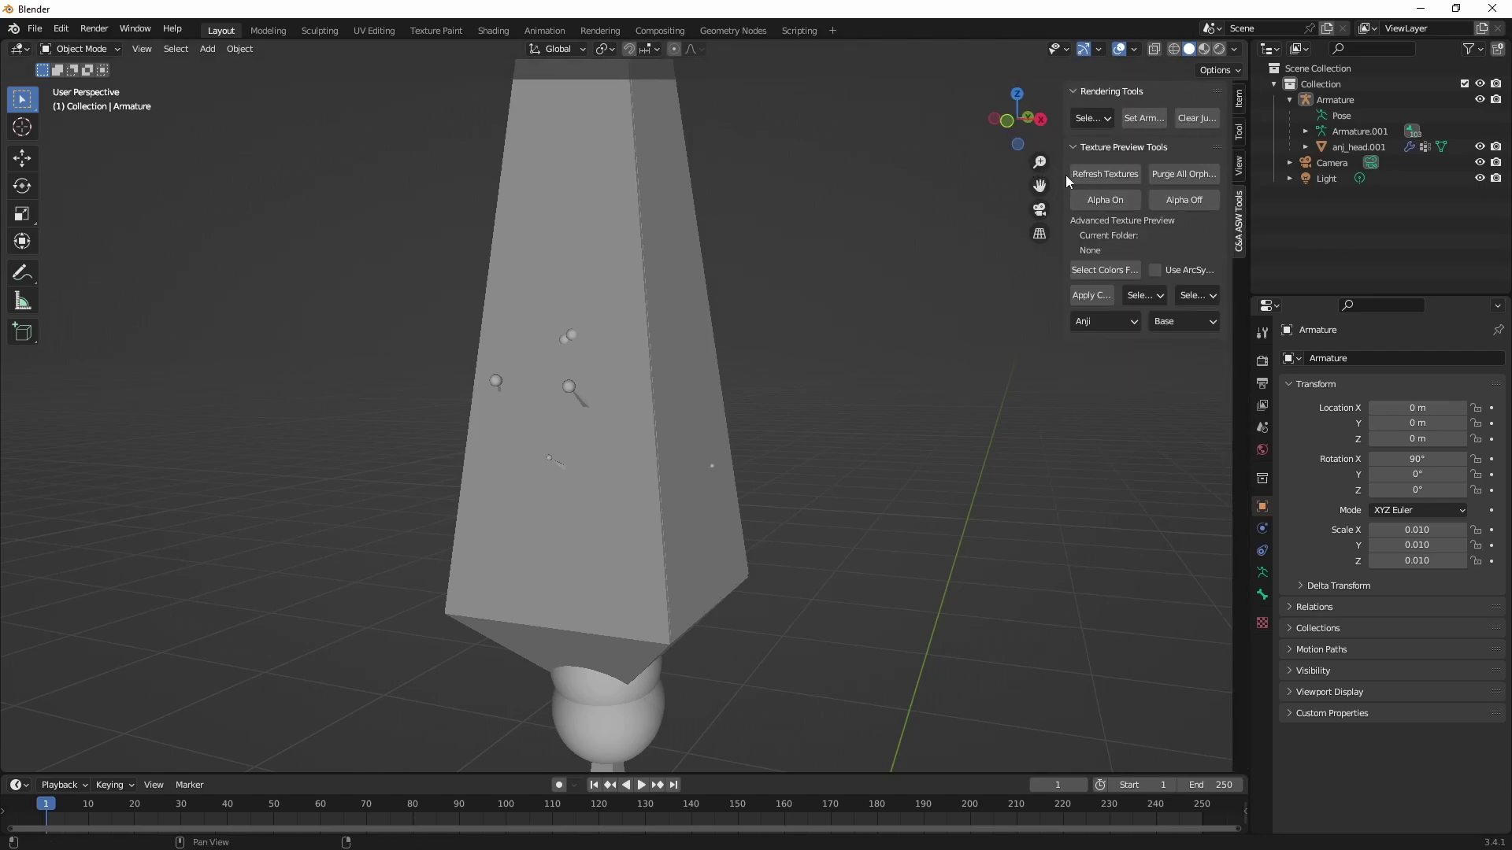
pyautogui.moveTo(1061, 174); pyautogui.dragTo(959, 177)
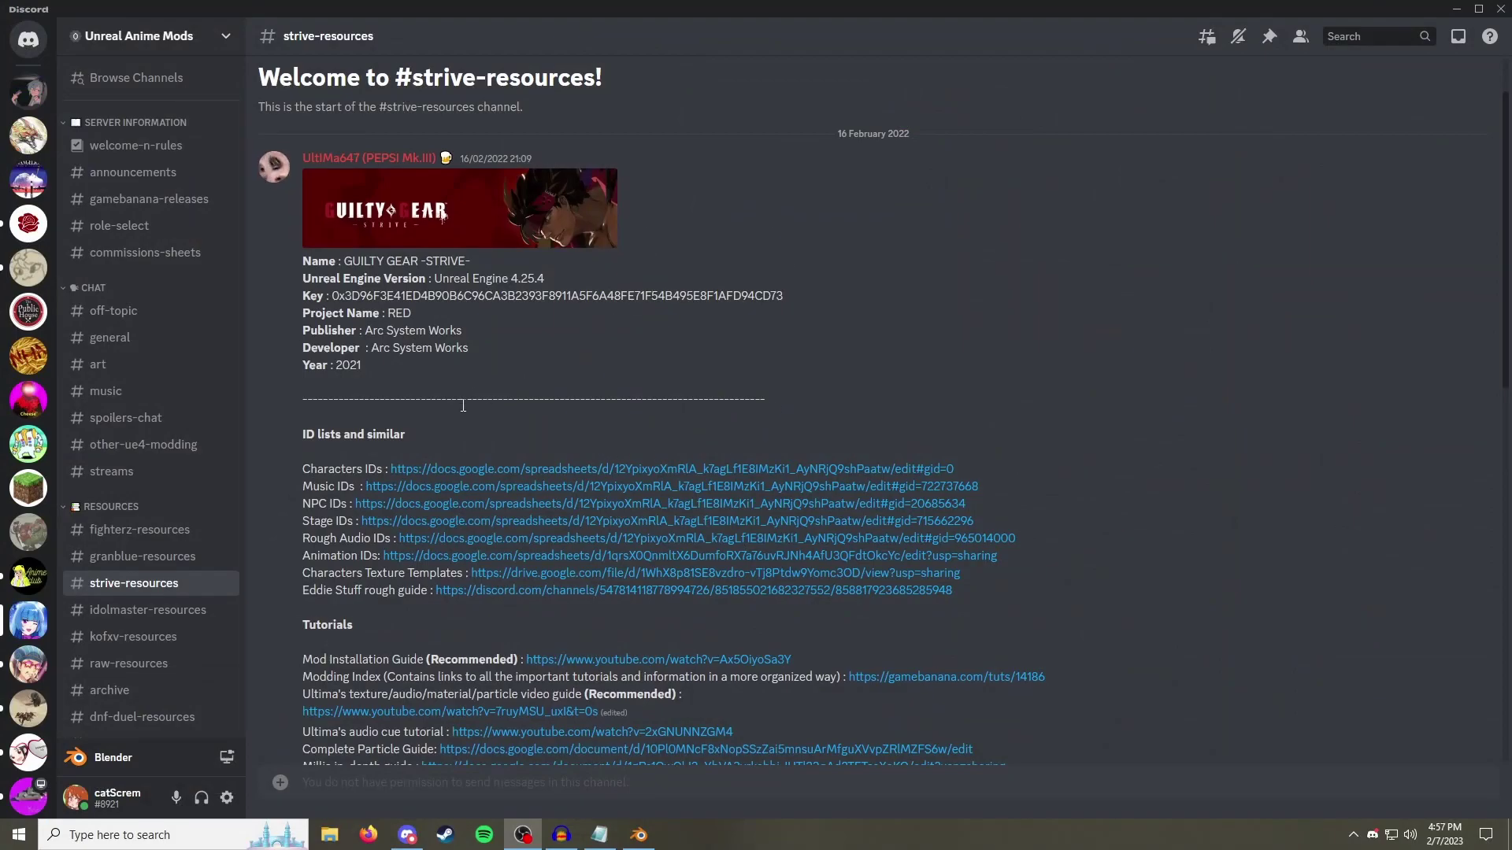
# Step: Switch to Discord and find the Blender Plug-in + guide link for CA_ASW_Tools in the strive-resources channel
pyautogui.scroll(-7, 648, 277)
pyautogui.scroll(-1, 630, 357)
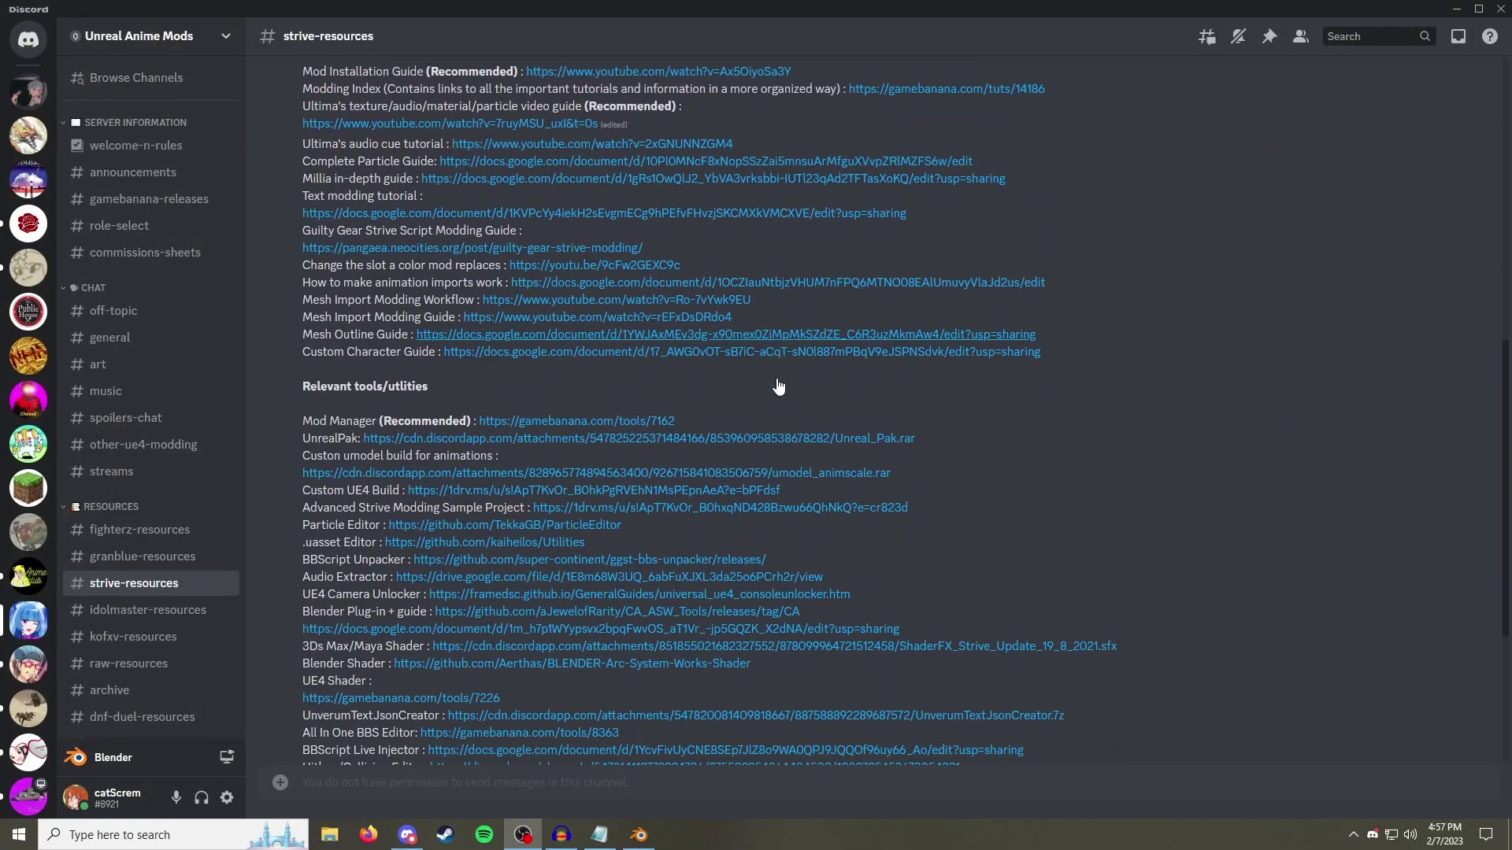
pyautogui.moveTo(295, 583); pyautogui.dragTo(432, 577)
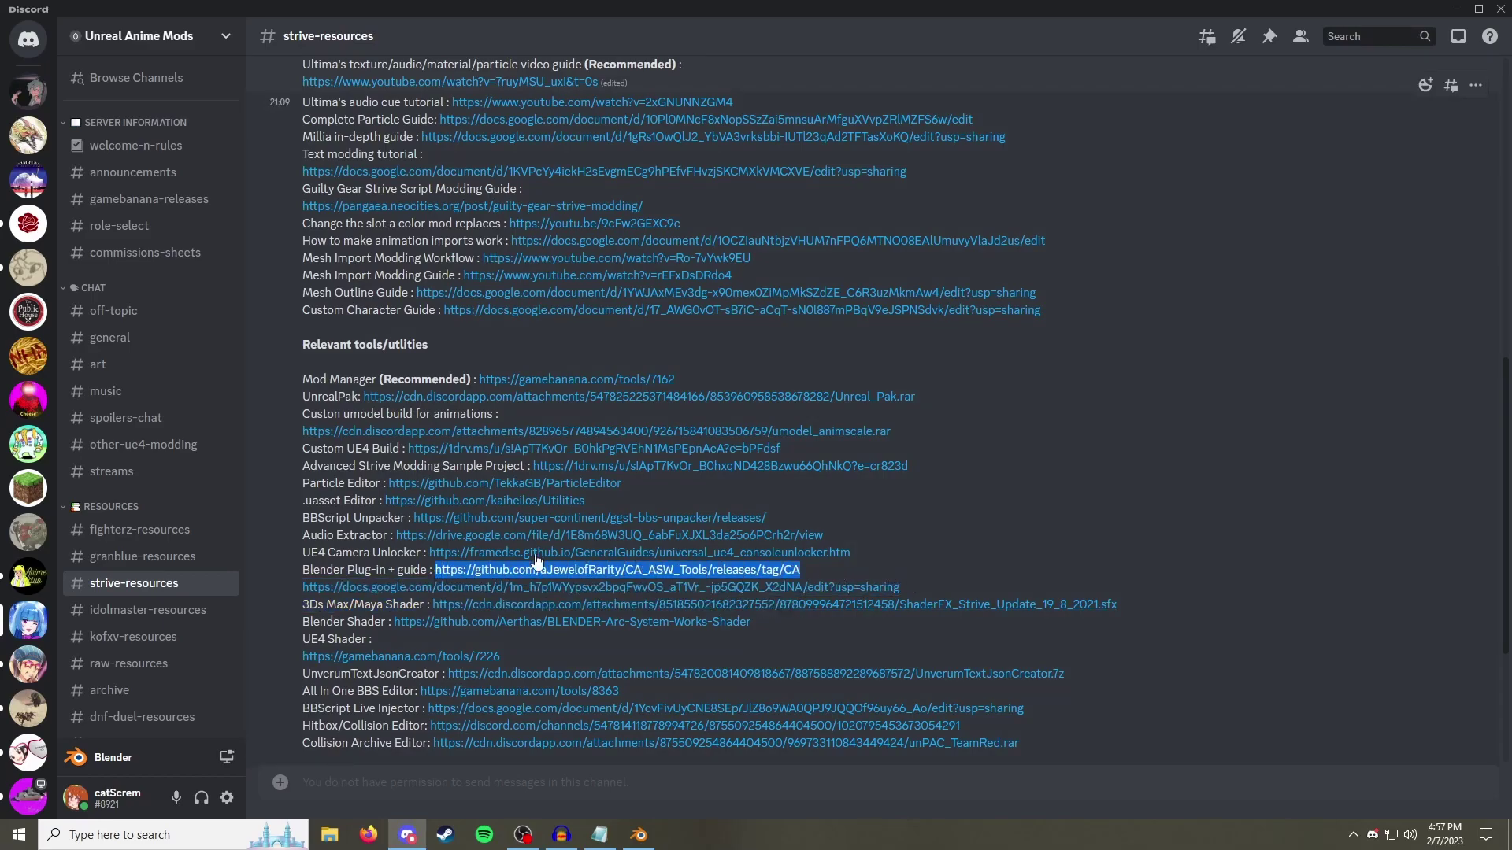
pyautogui.click(480, 575)
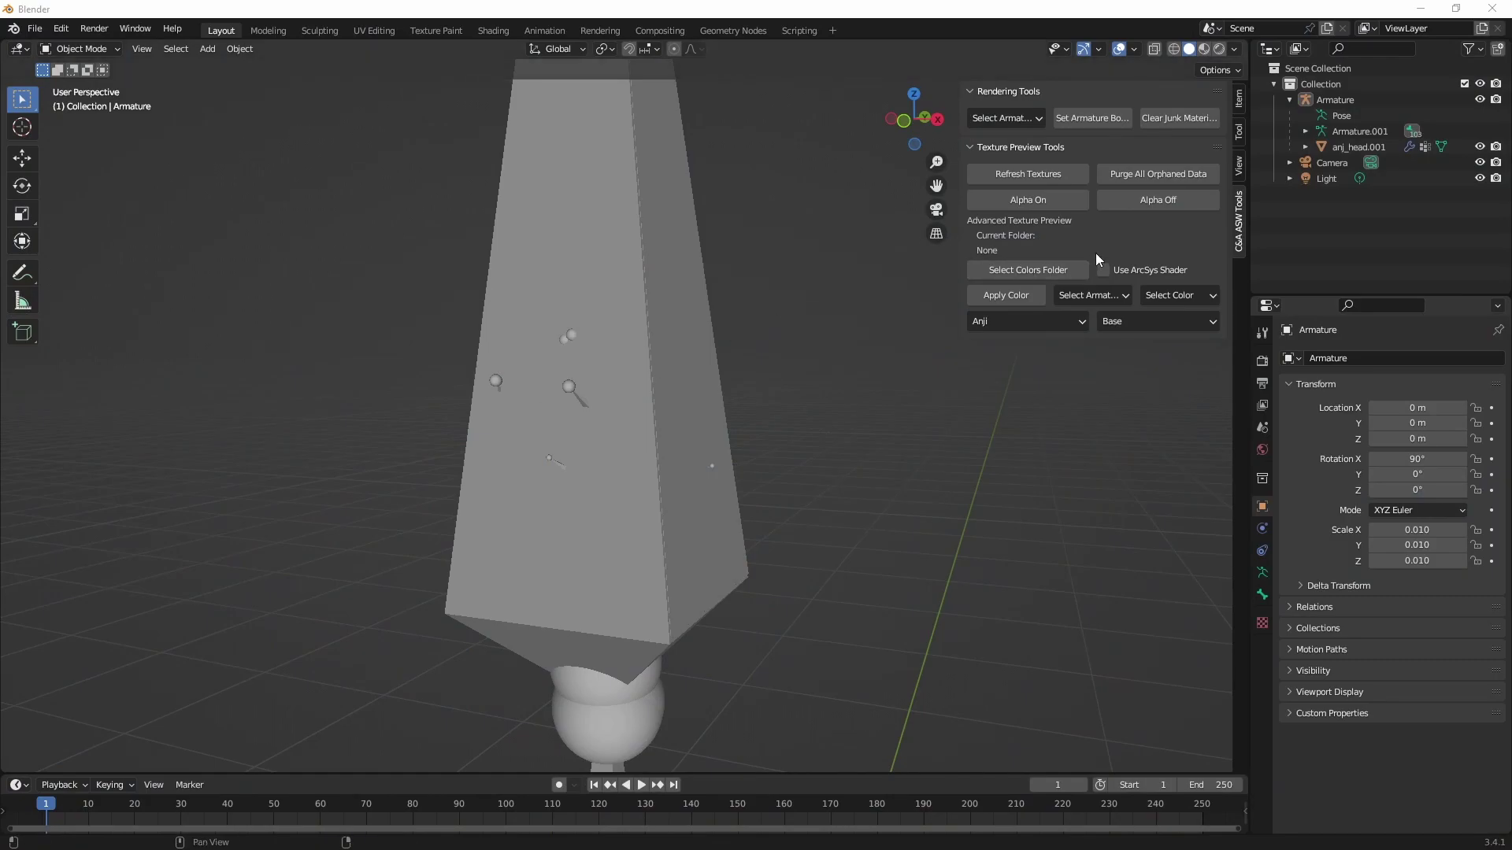
# Step: Choose Armature as the add-on's rendering target and apply Set Armature Bones InFront to it
pyautogui.click(1107, 116)
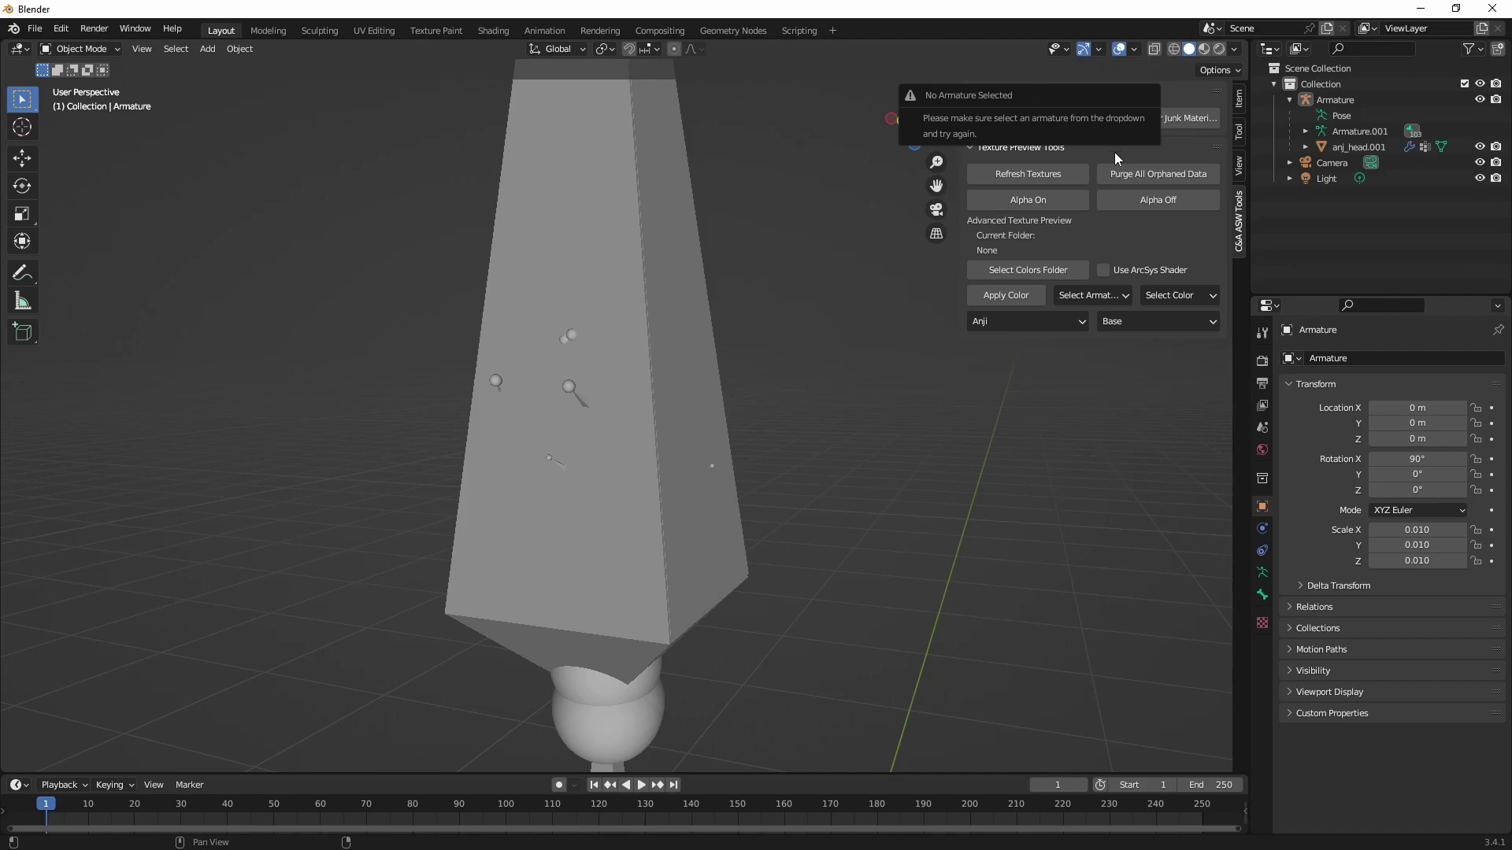
pyautogui.click(1023, 117)
pyautogui.click(1021, 157)
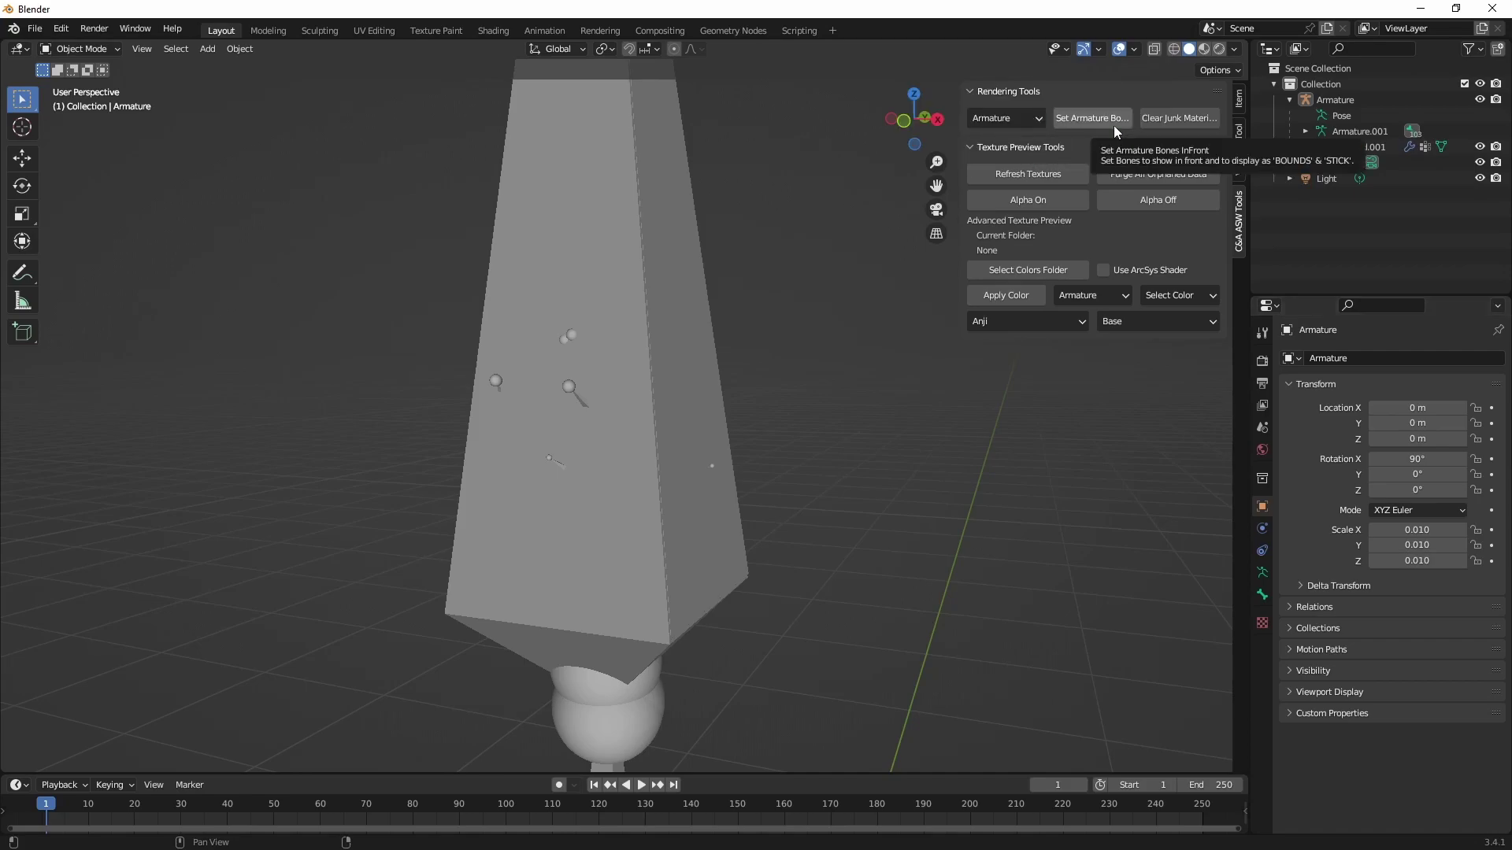
pyautogui.click(1114, 126)
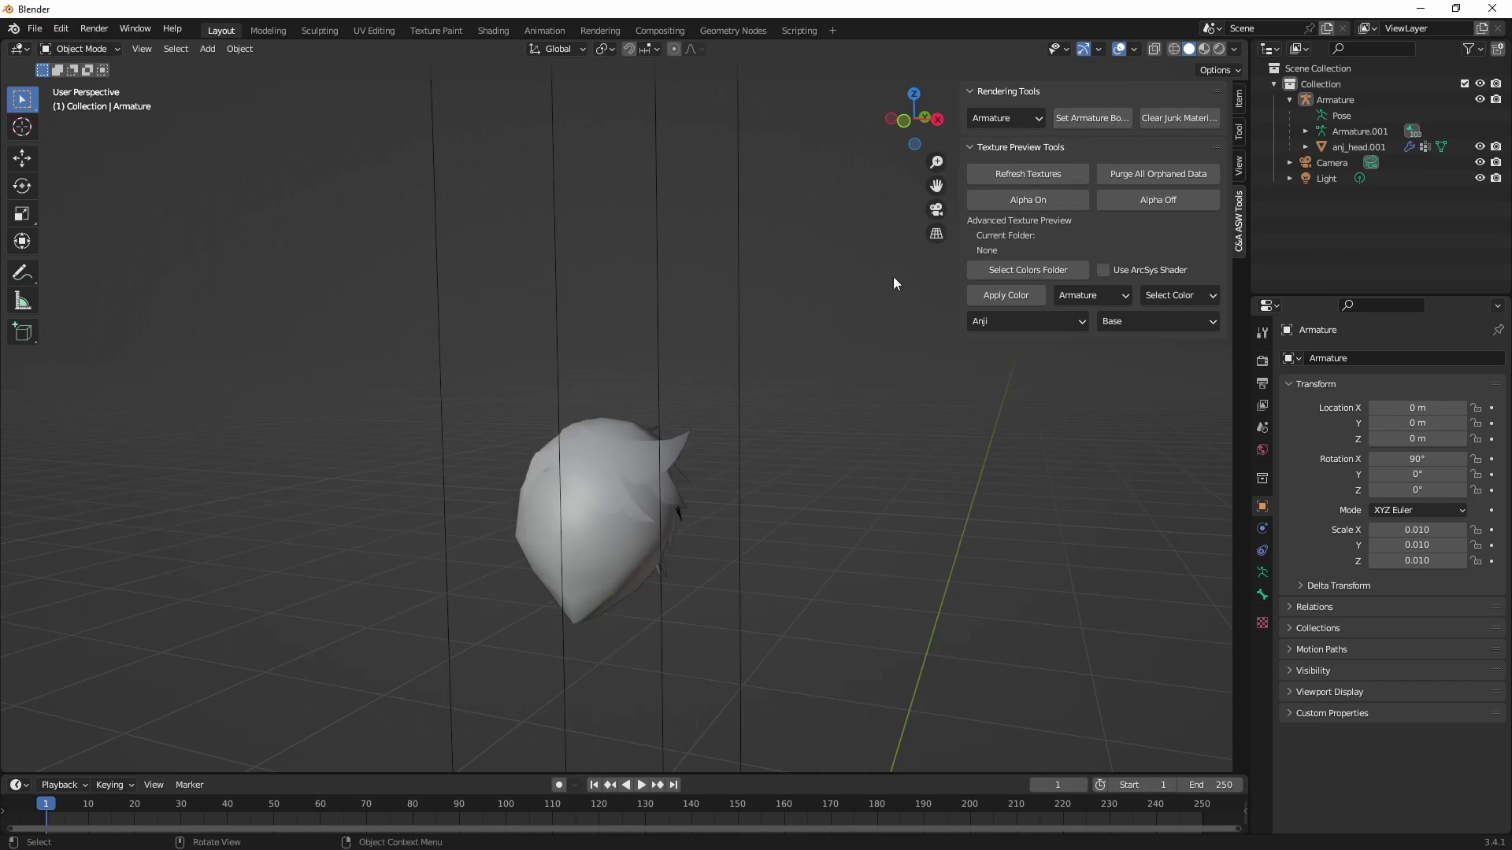
pyautogui.moveTo(712, 400); pyautogui.dragTo(725, 438, button='middle')
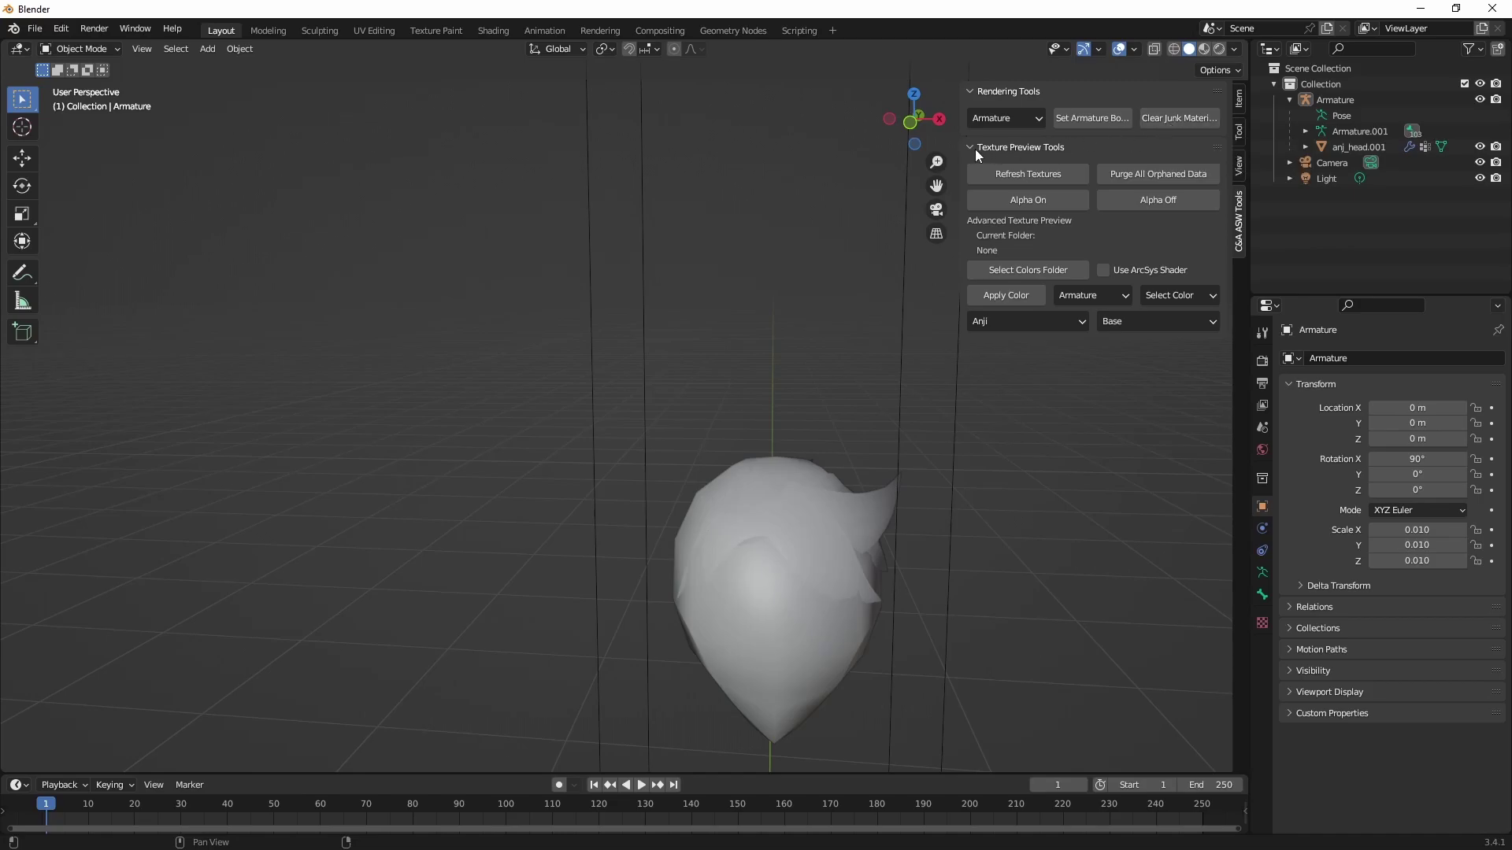
# Step: Collapse the add-on options and switch the 3D view to Material Preview shading for the head
pyautogui.moveTo(959, 148); pyautogui.dragTo(1228, 150)
pyautogui.moveTo(866, 473); pyautogui.dragTo(797, 485, button='middle')
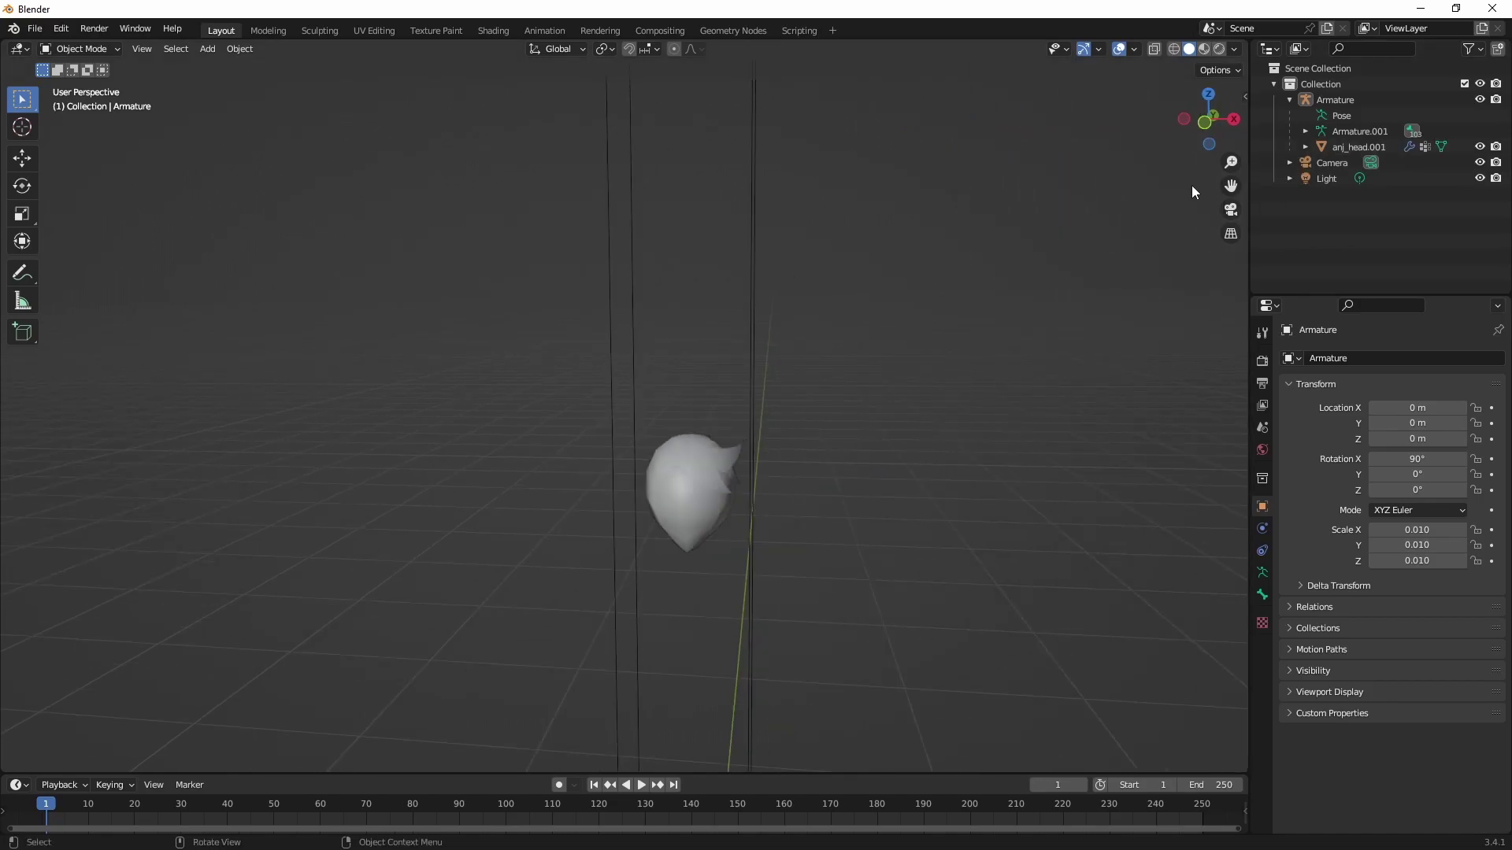
pyautogui.moveTo(1231, 185); pyautogui.dragTo(1185, 285)
pyautogui.scroll(4, 679, 474)
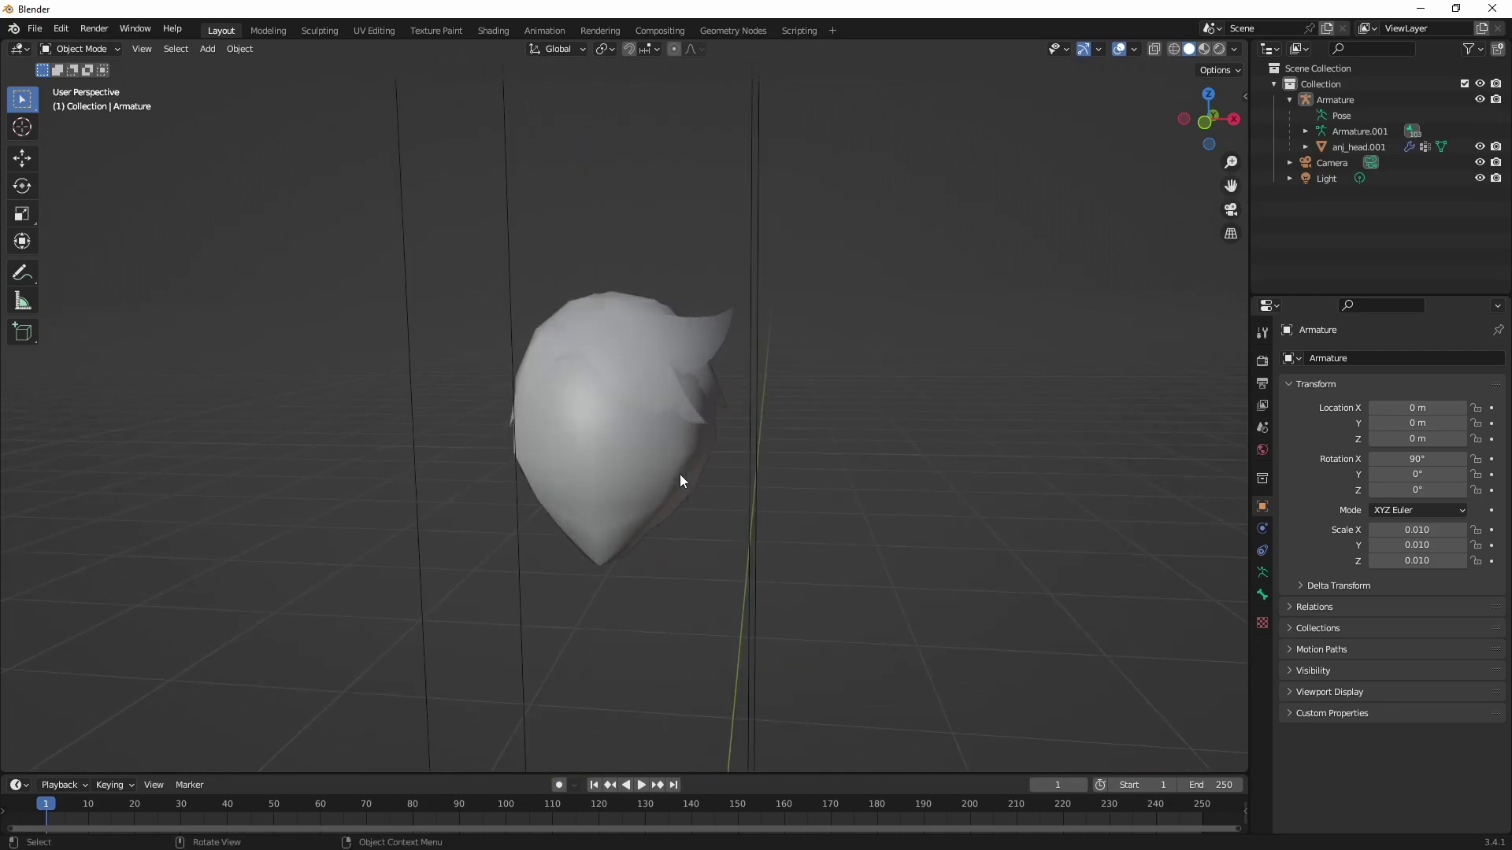
pyautogui.scroll(2, 681, 479)
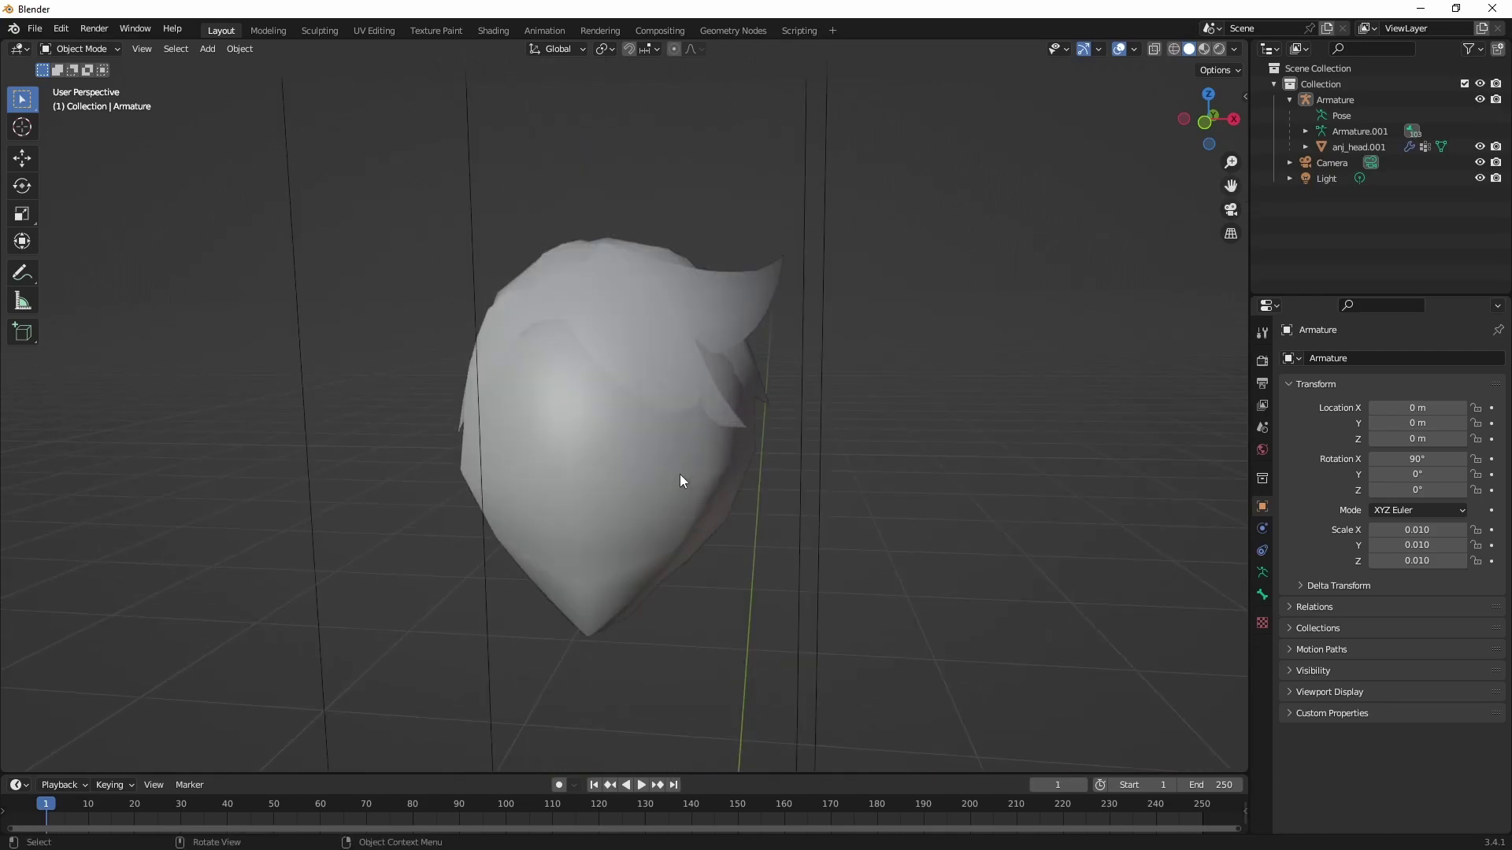
pyautogui.click(1205, 49)
pyautogui.scroll(-3, 803, 474)
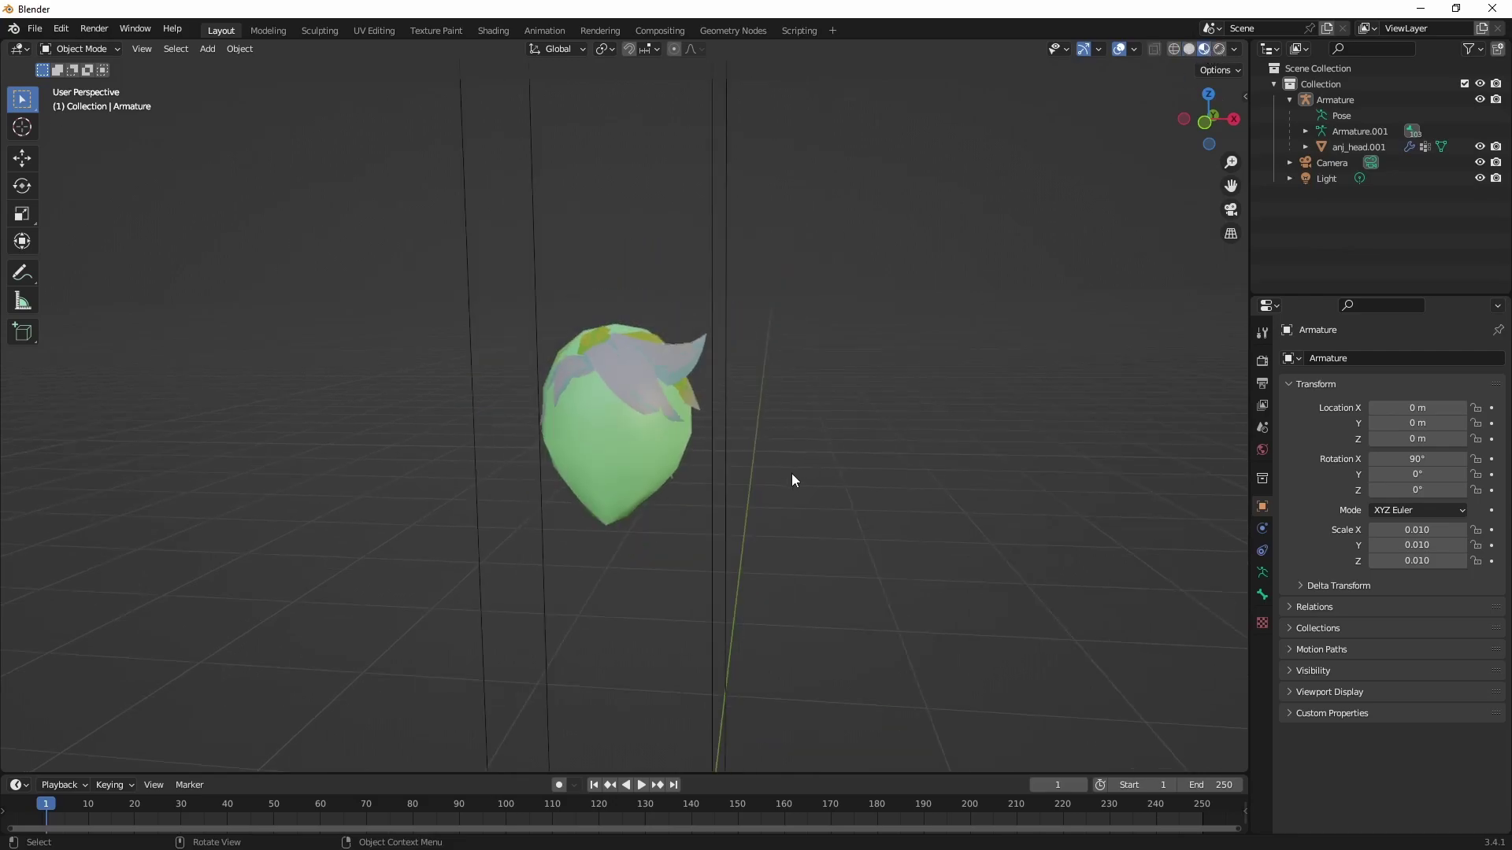
# Step: Examine the anj_head.001 mesh and its armature from above and from the front
pyautogui.moveTo(680, 542); pyautogui.dragTo(660, 476, button='middle')
pyautogui.scroll(-5, 701, 529)
pyautogui.scroll(3, 691, 501)
pyautogui.click(660, 472)
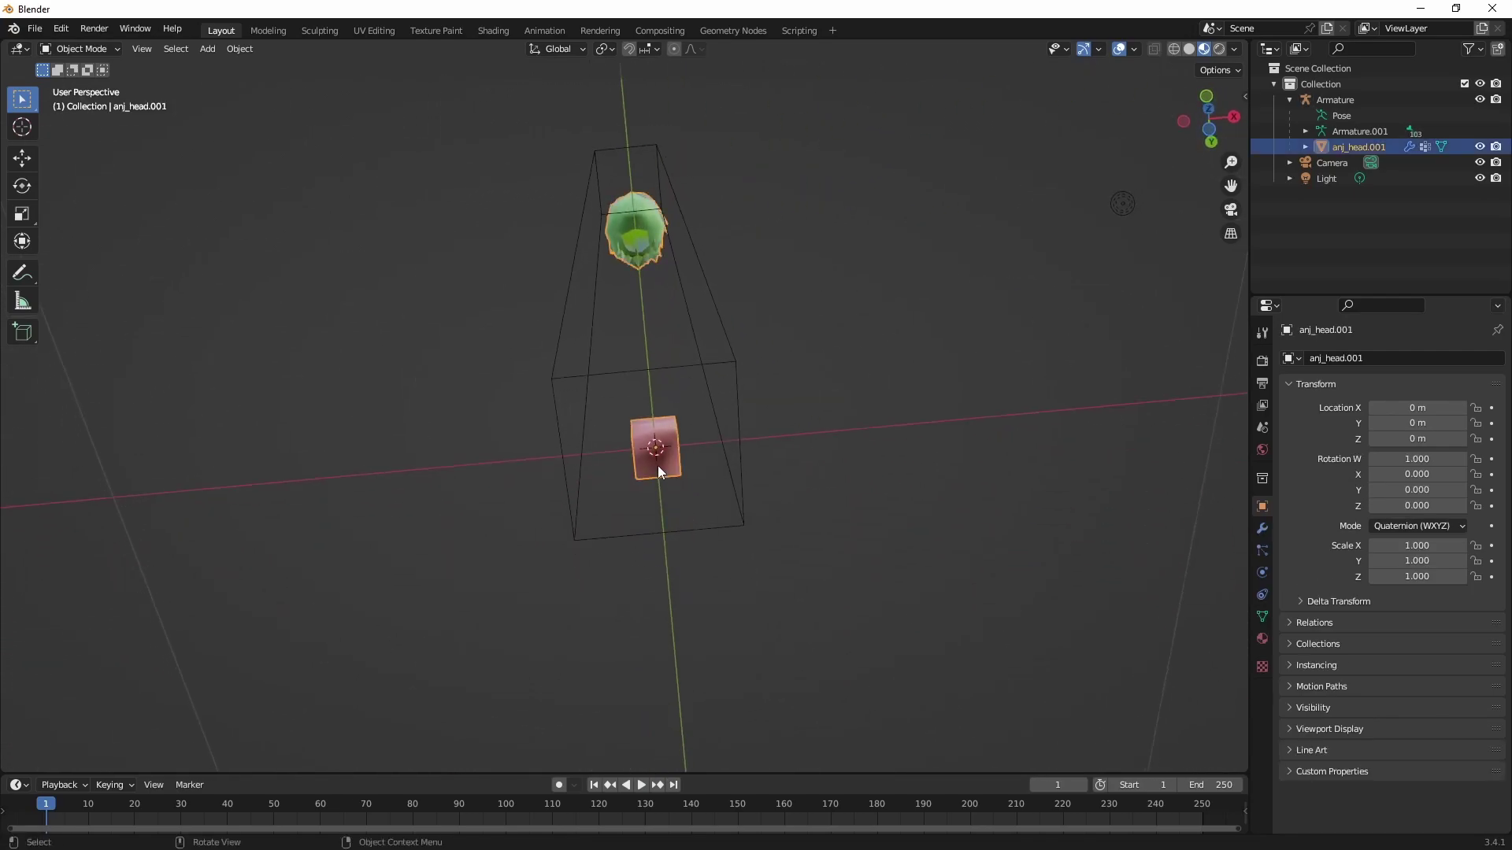
pyautogui.moveTo(776, 356); pyautogui.dragTo(790, 452, button='middle')
pyautogui.scroll(5, 789, 452)
pyautogui.click(923, 435)
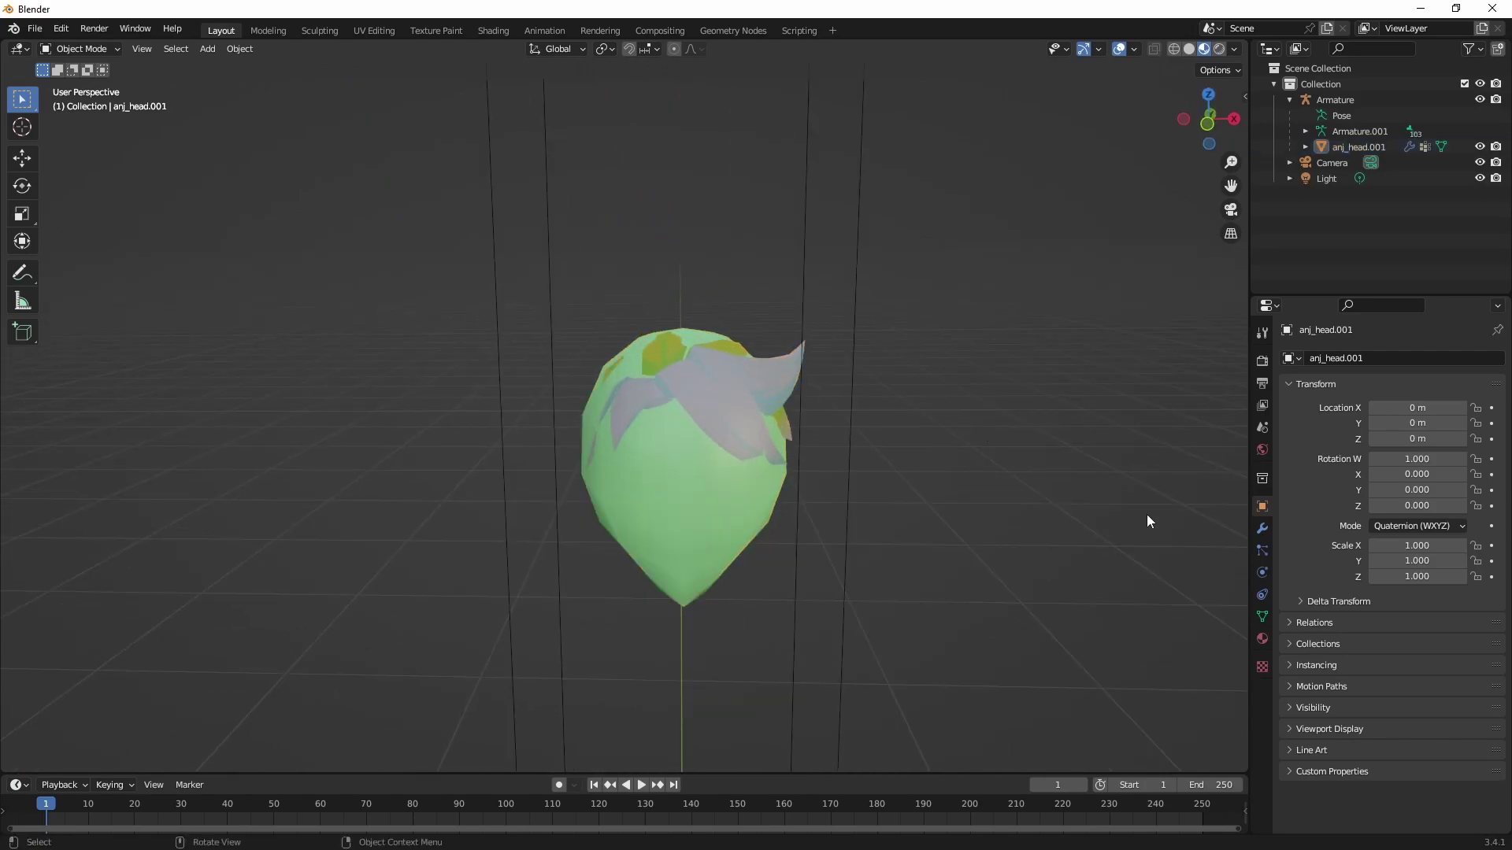
pyautogui.moveTo(1005, 484); pyautogui.dragTo(985, 441, button='middle')
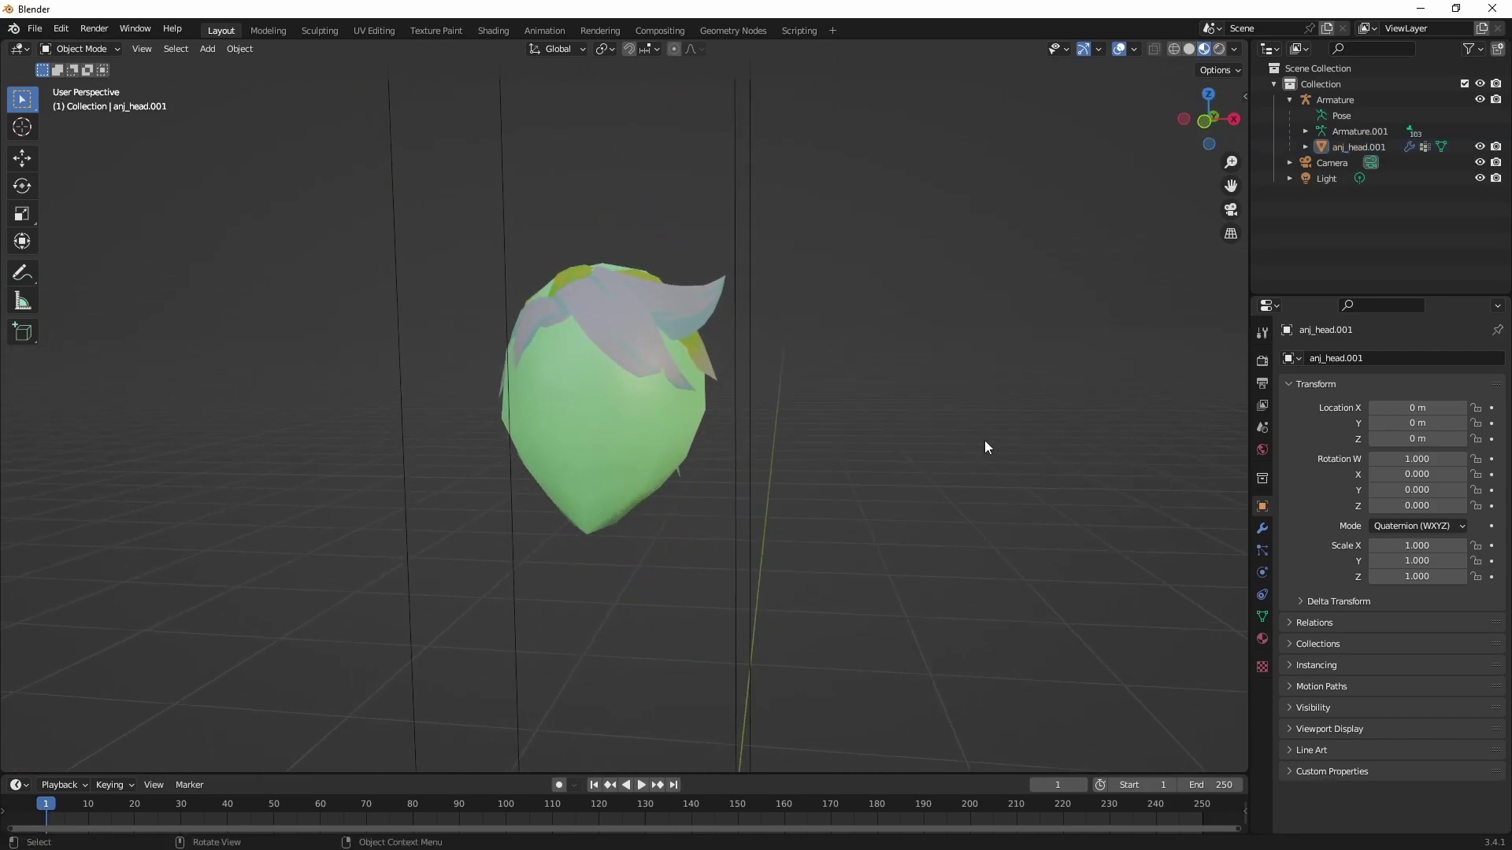
pyautogui.scroll(2, 972, 422)
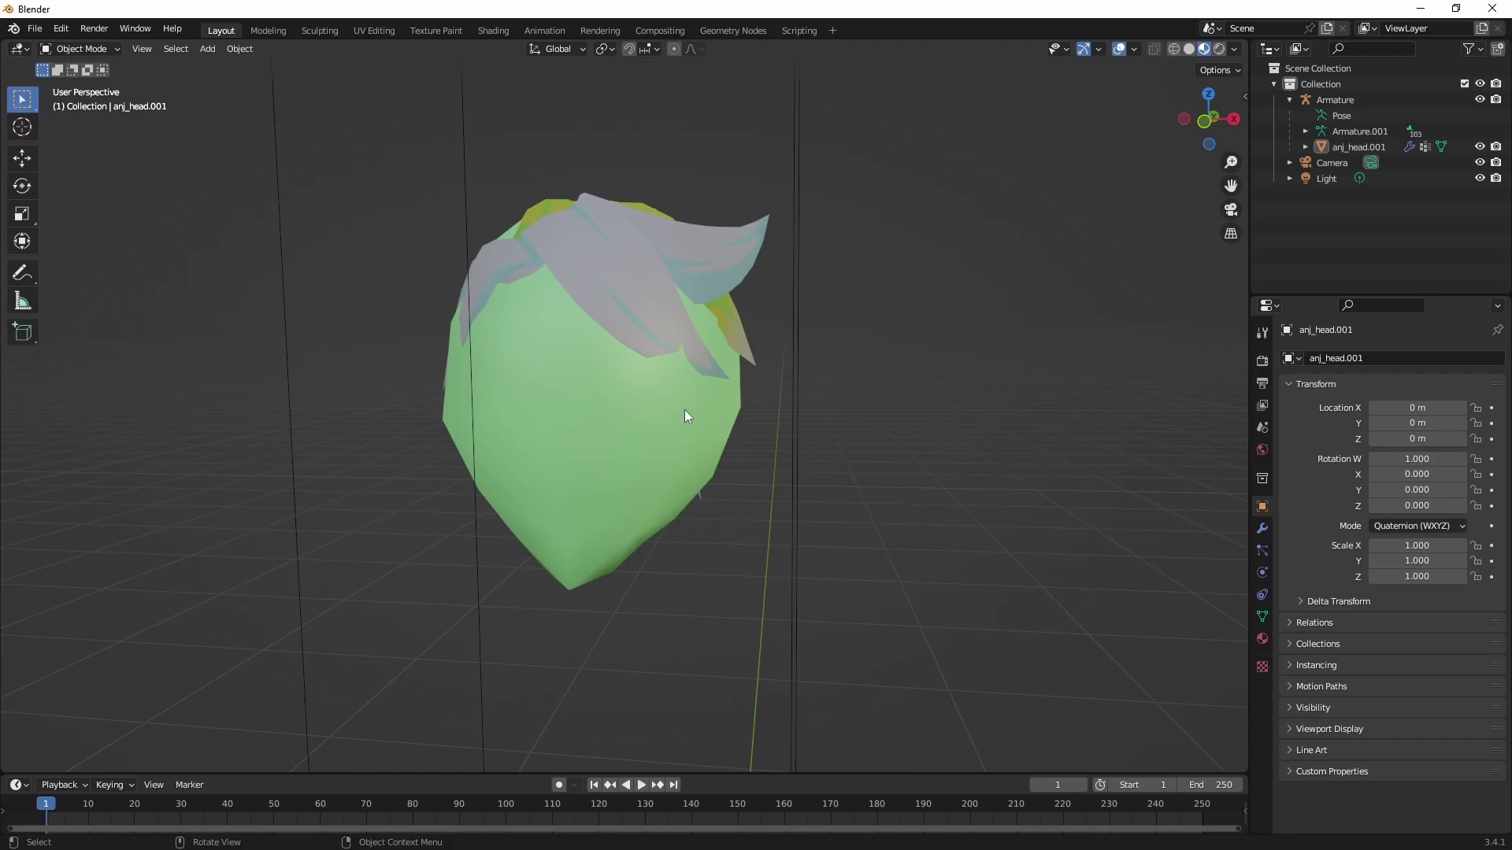
# Step: Show the material slots of anj_head.001 and make MI_MAIN_Shadow the active material
pyautogui.click(1262, 638)
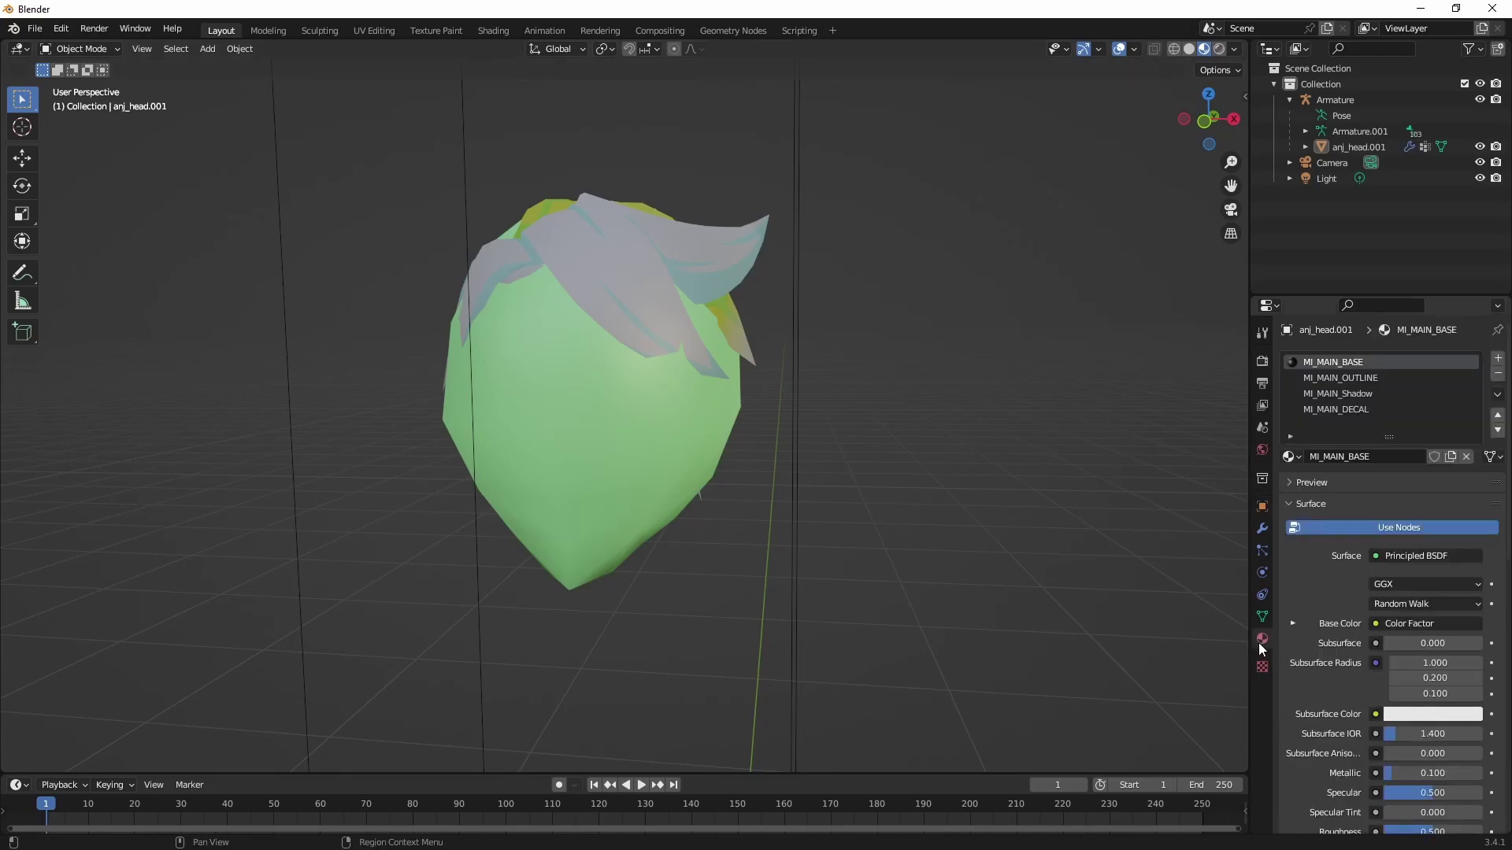
pyautogui.click(1349, 393)
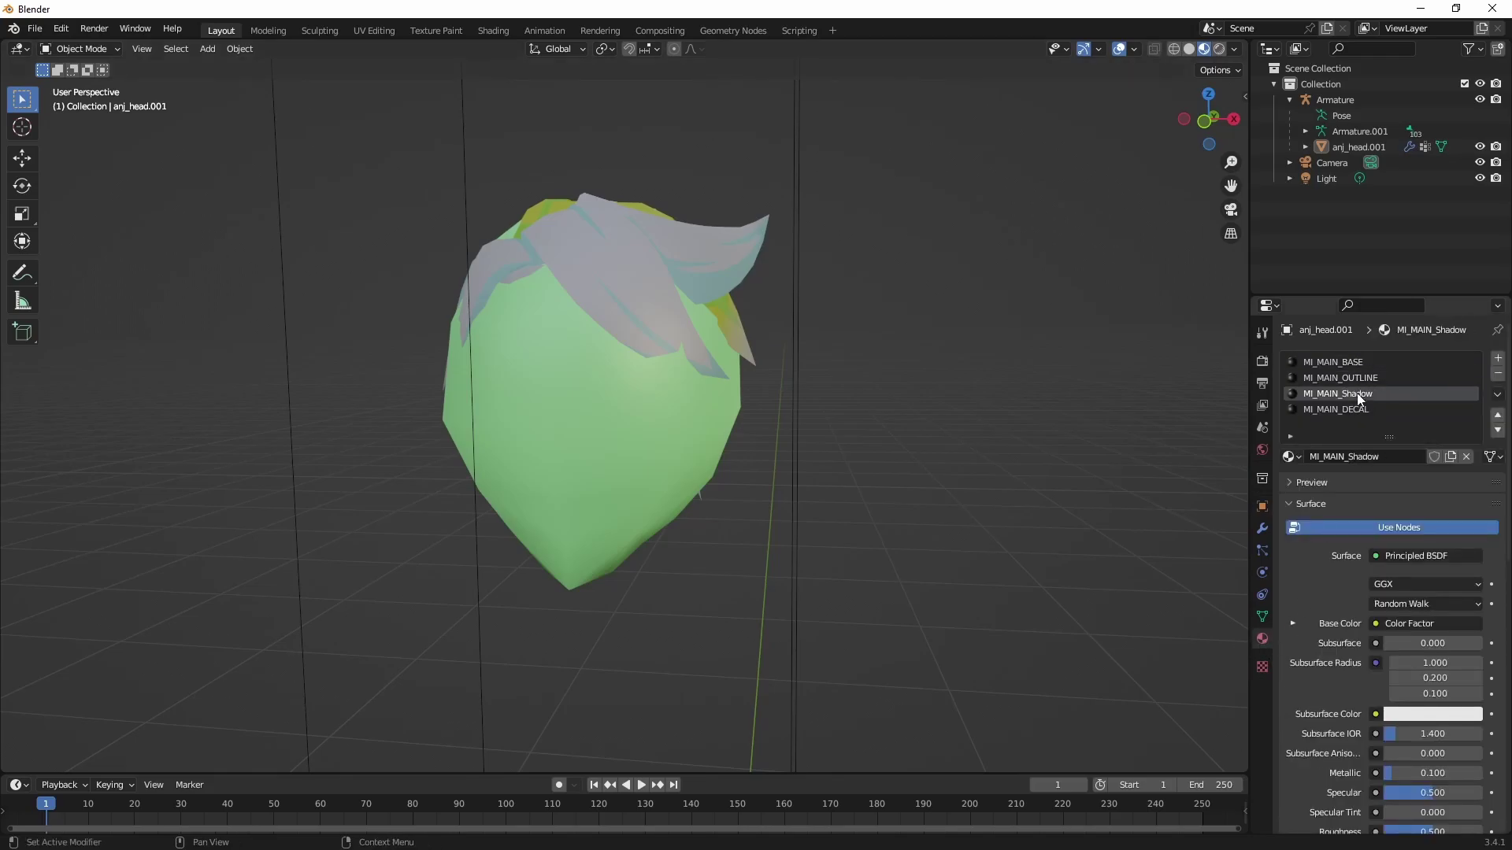
pyautogui.click(1360, 379)
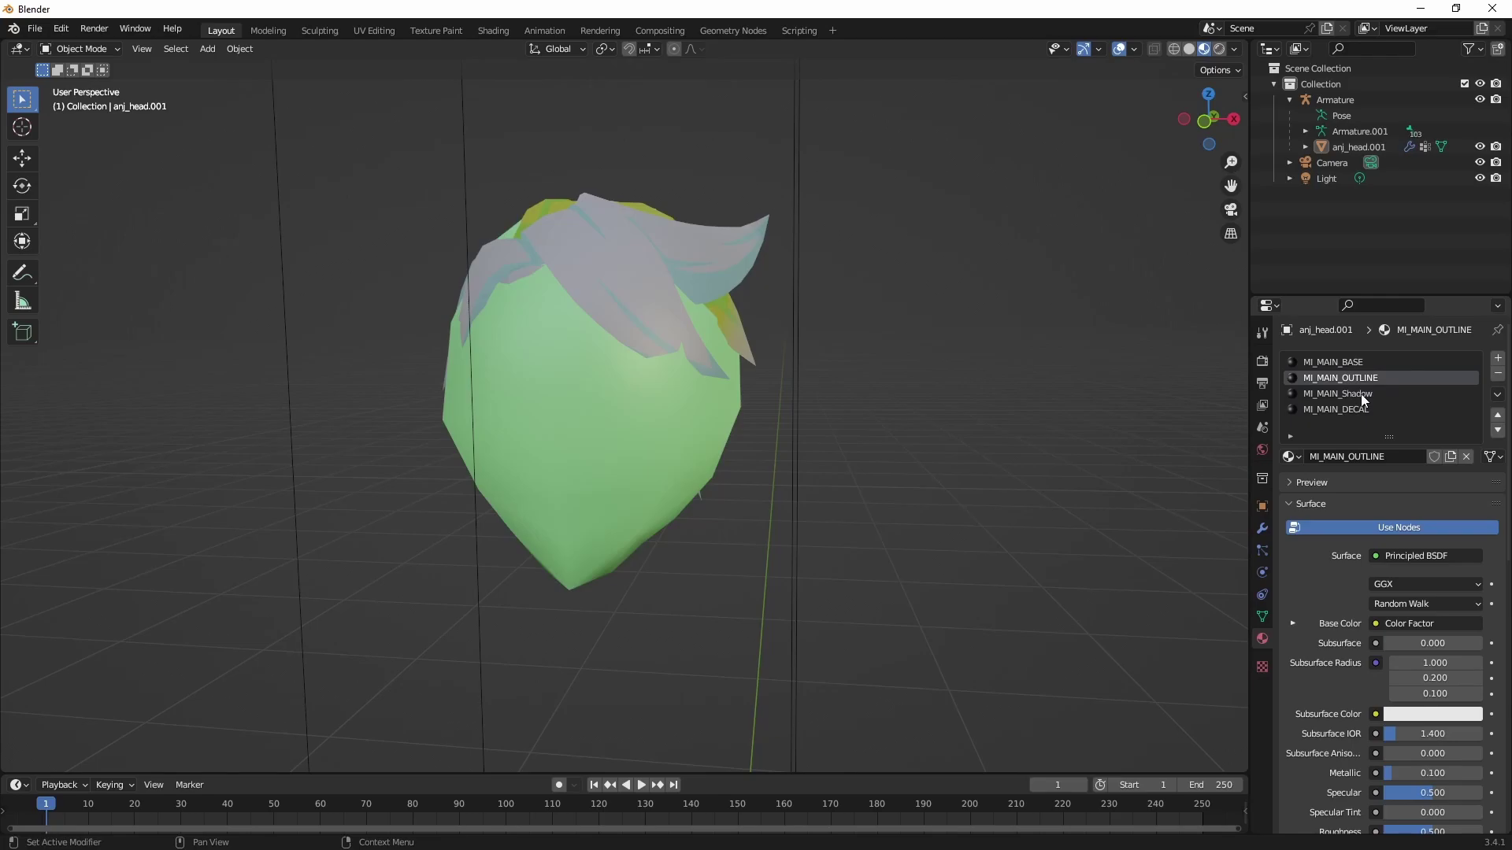
pyautogui.click(1359, 394)
pyautogui.click(1360, 380)
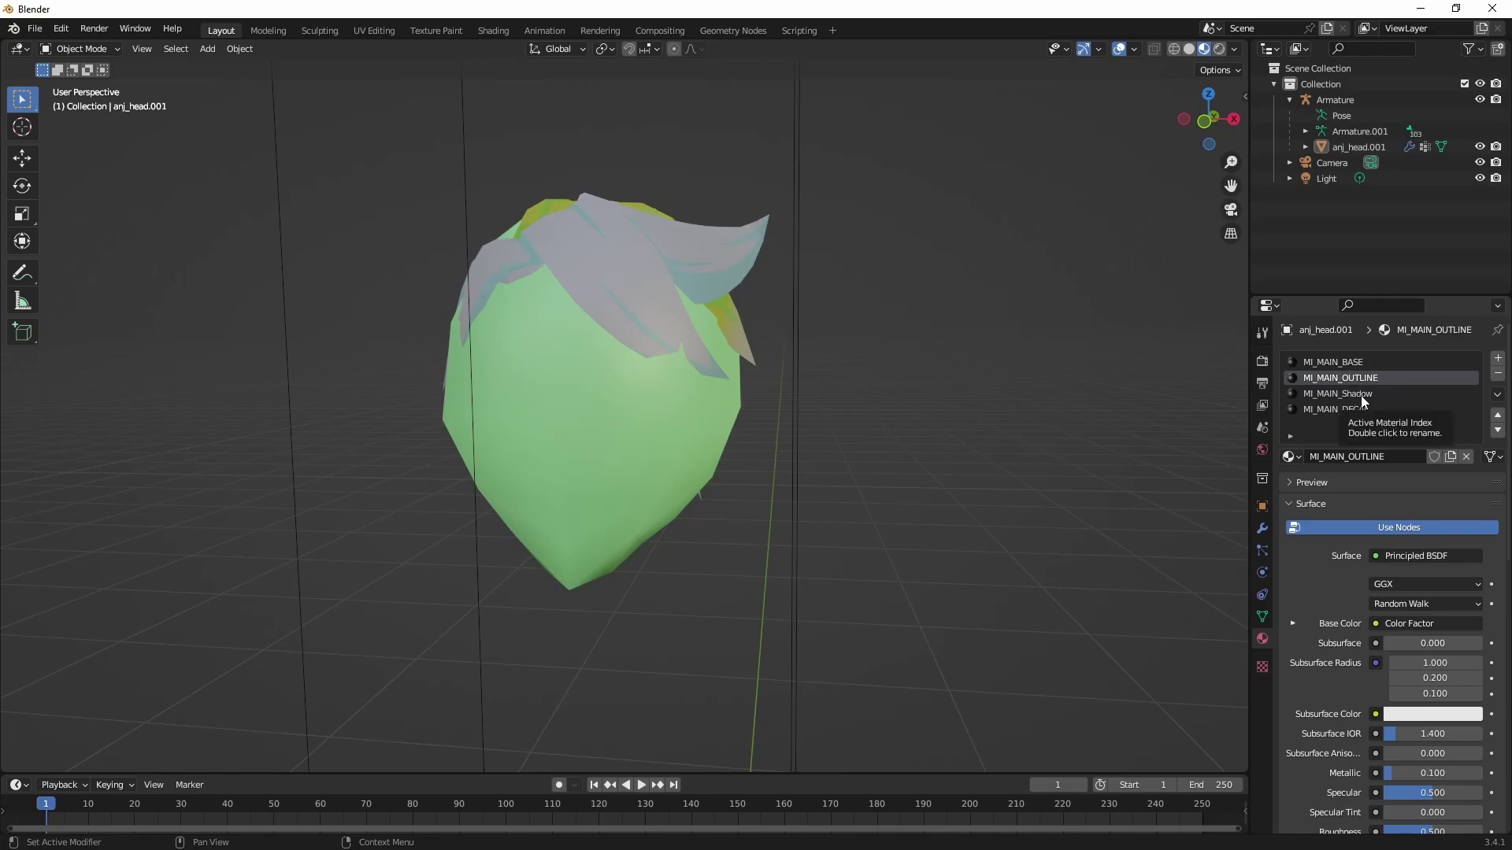
pyautogui.click(1360, 396)
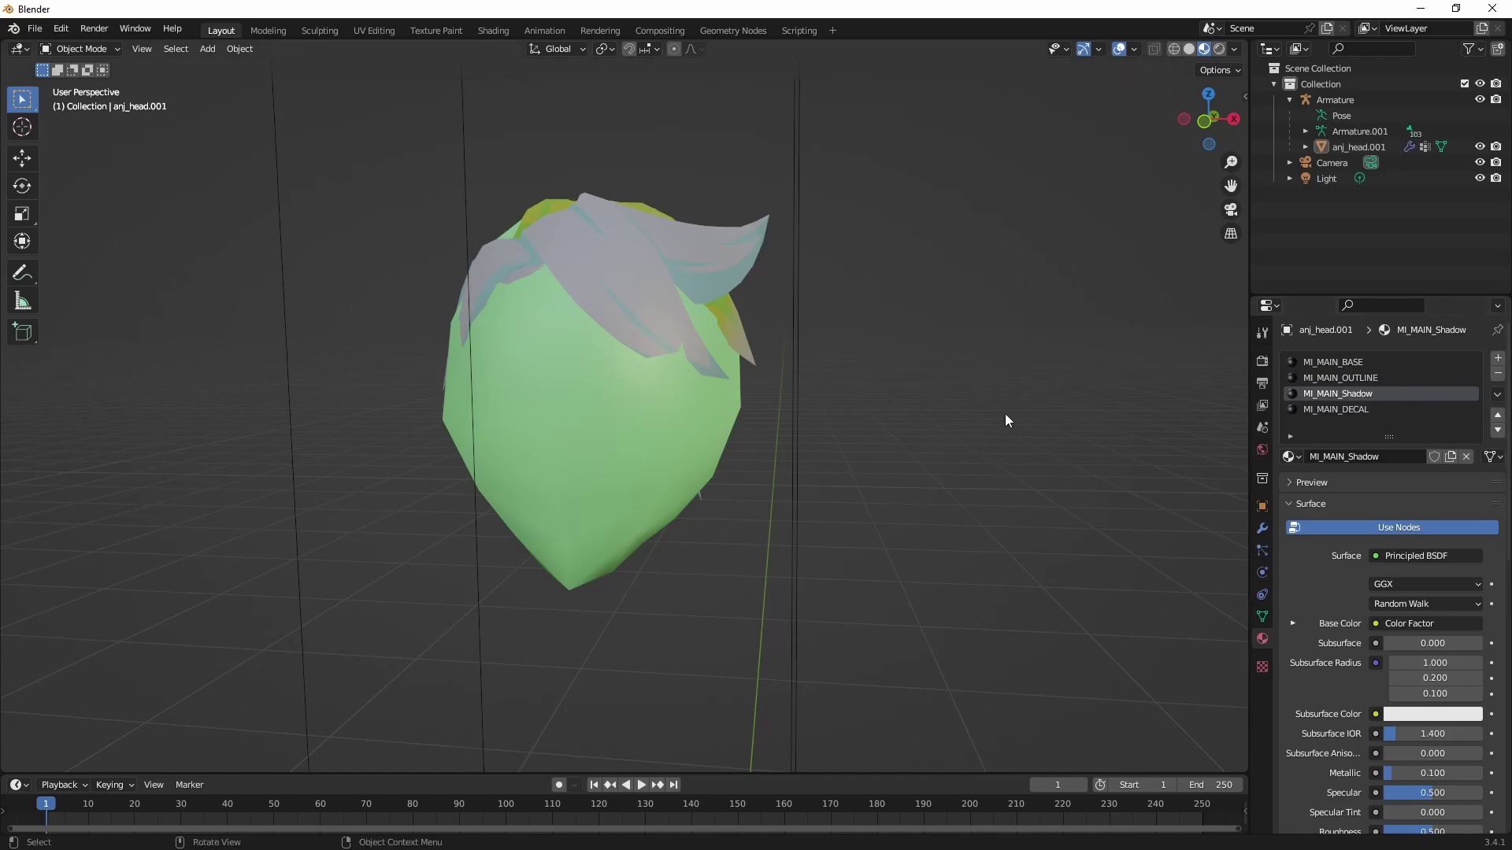
# Step: In Edit Mode on anj_head.001, select only the geometry assigned to MI_MAIN_Shadow and hide it
pyautogui.click(622, 345)
pyautogui.press('Tab')
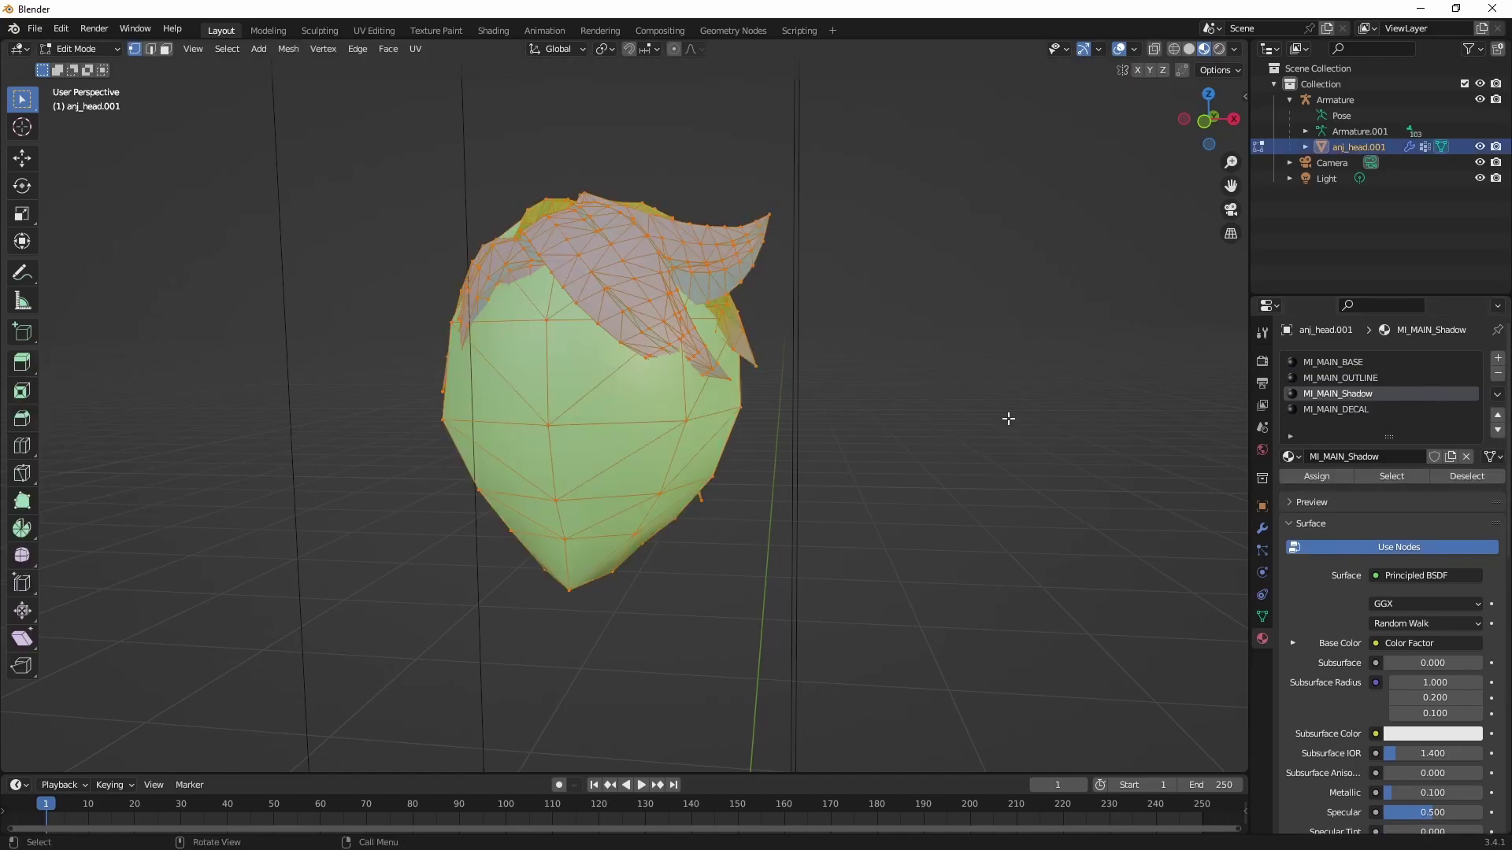
pyautogui.hotkey('alt', 'a')
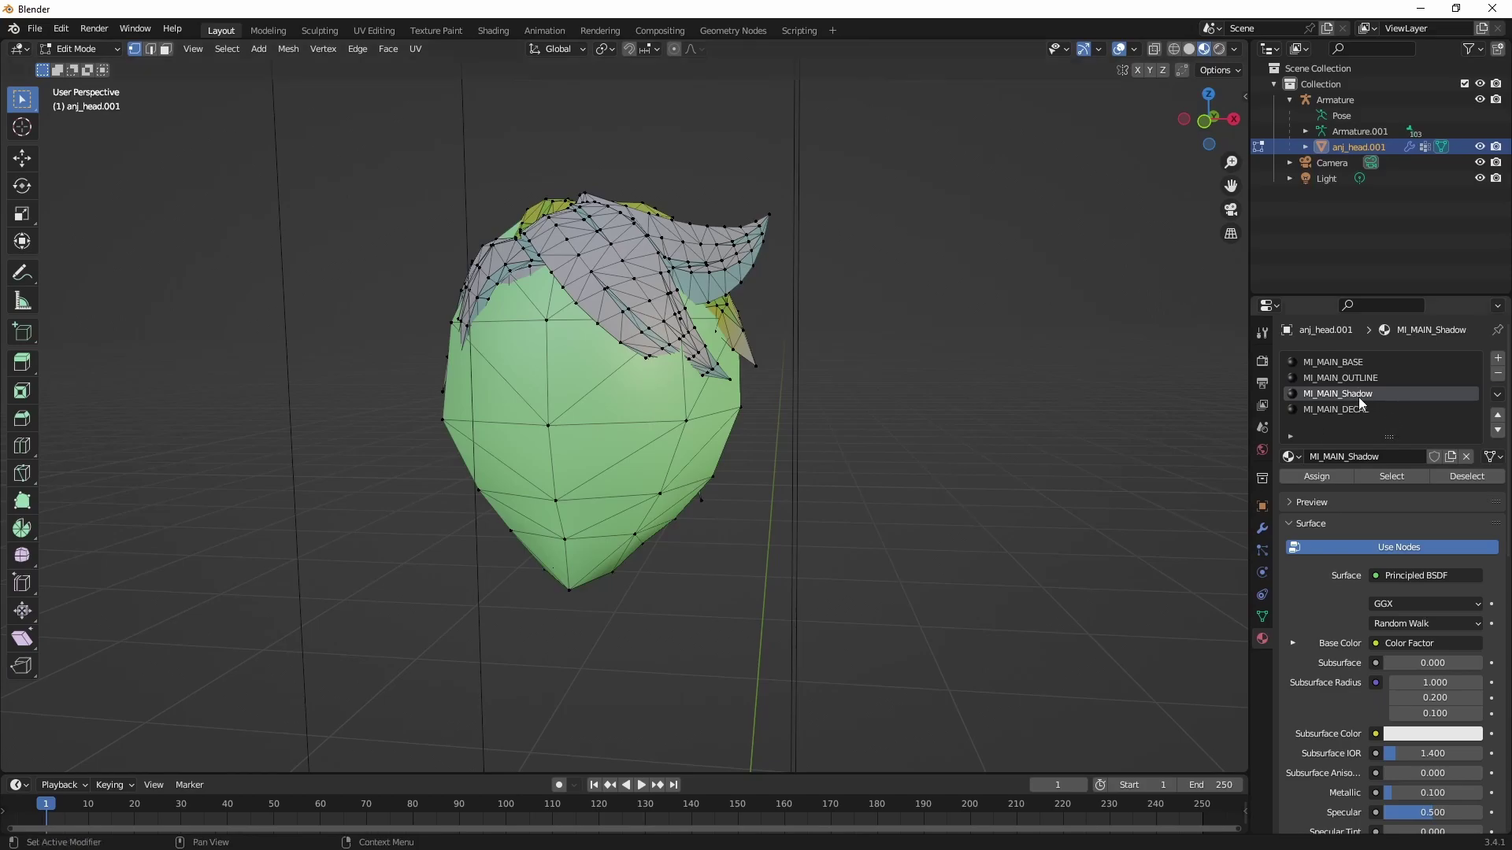
pyautogui.click(1381, 474)
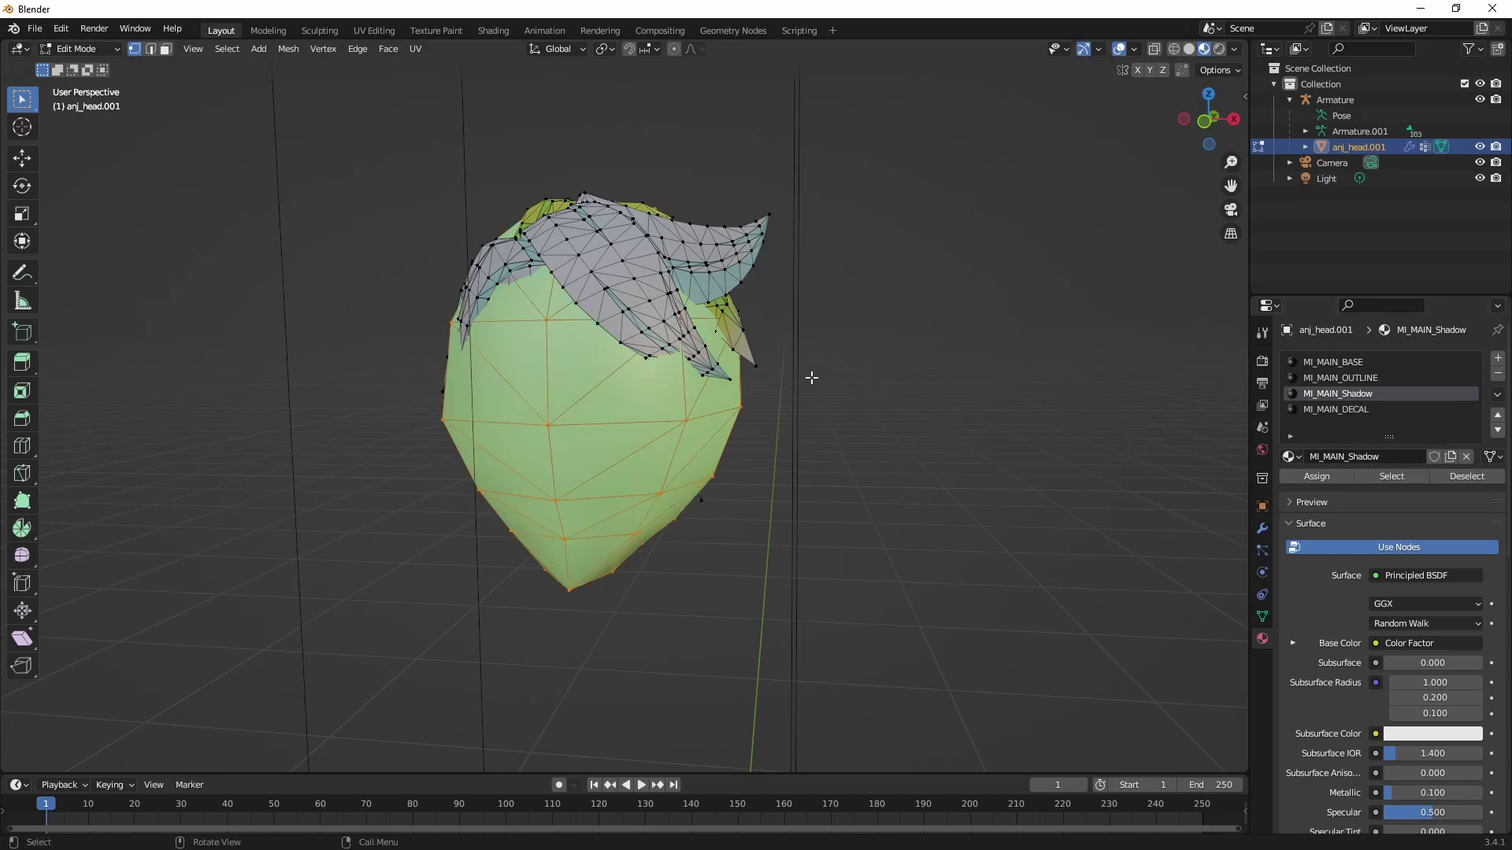
pyautogui.press('h')
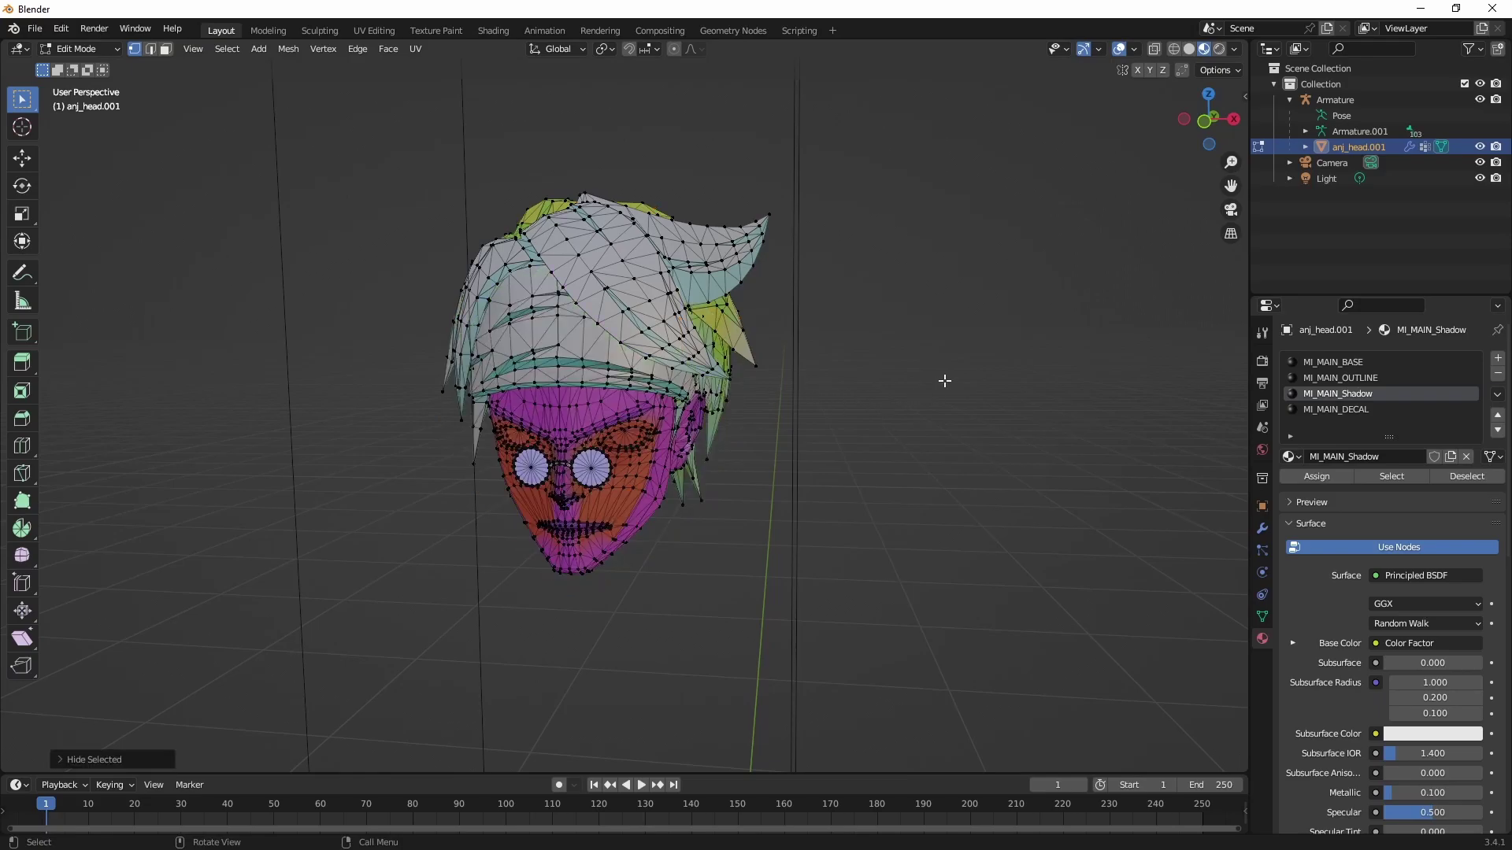
# Step: Compare the head in Object Mode and Edit Mode with the shadow geometry hidden, ending in Edit Mode
pyautogui.scroll(3, 740, 370)
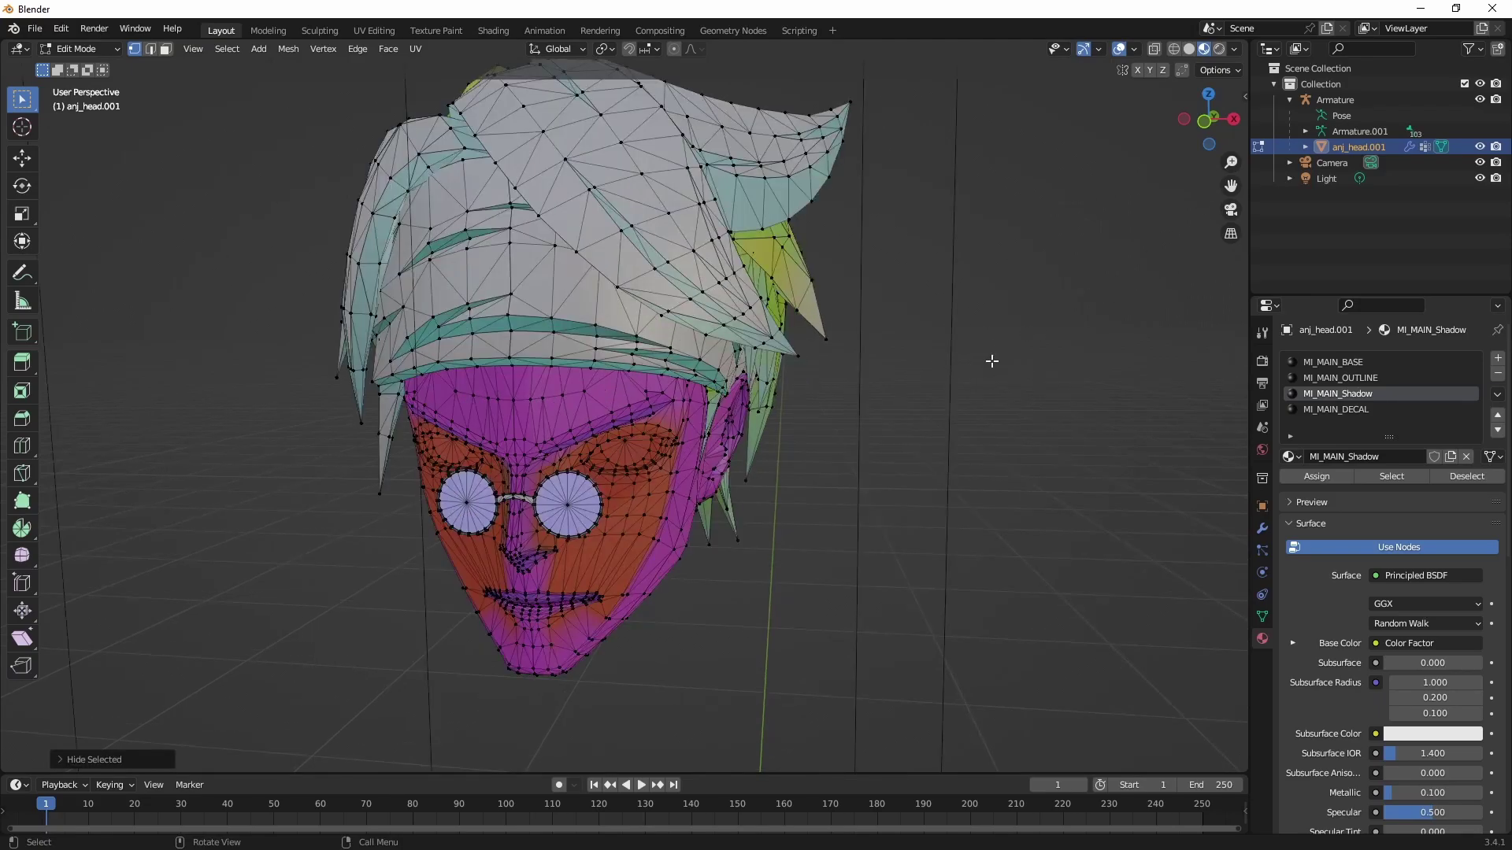
pyautogui.scroll(-3, 759, 360)
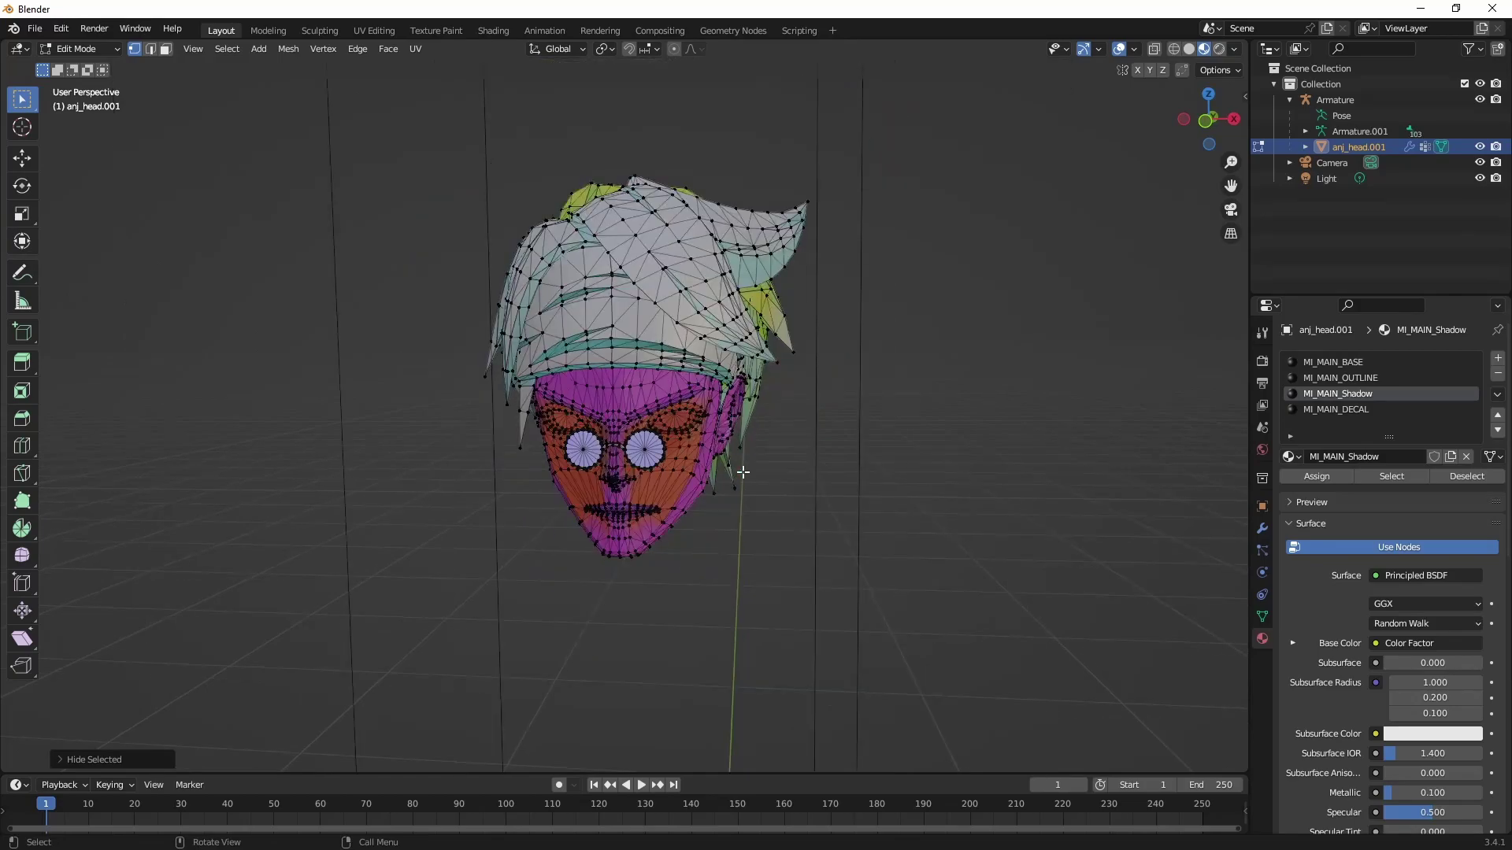
pyautogui.press('Tab')
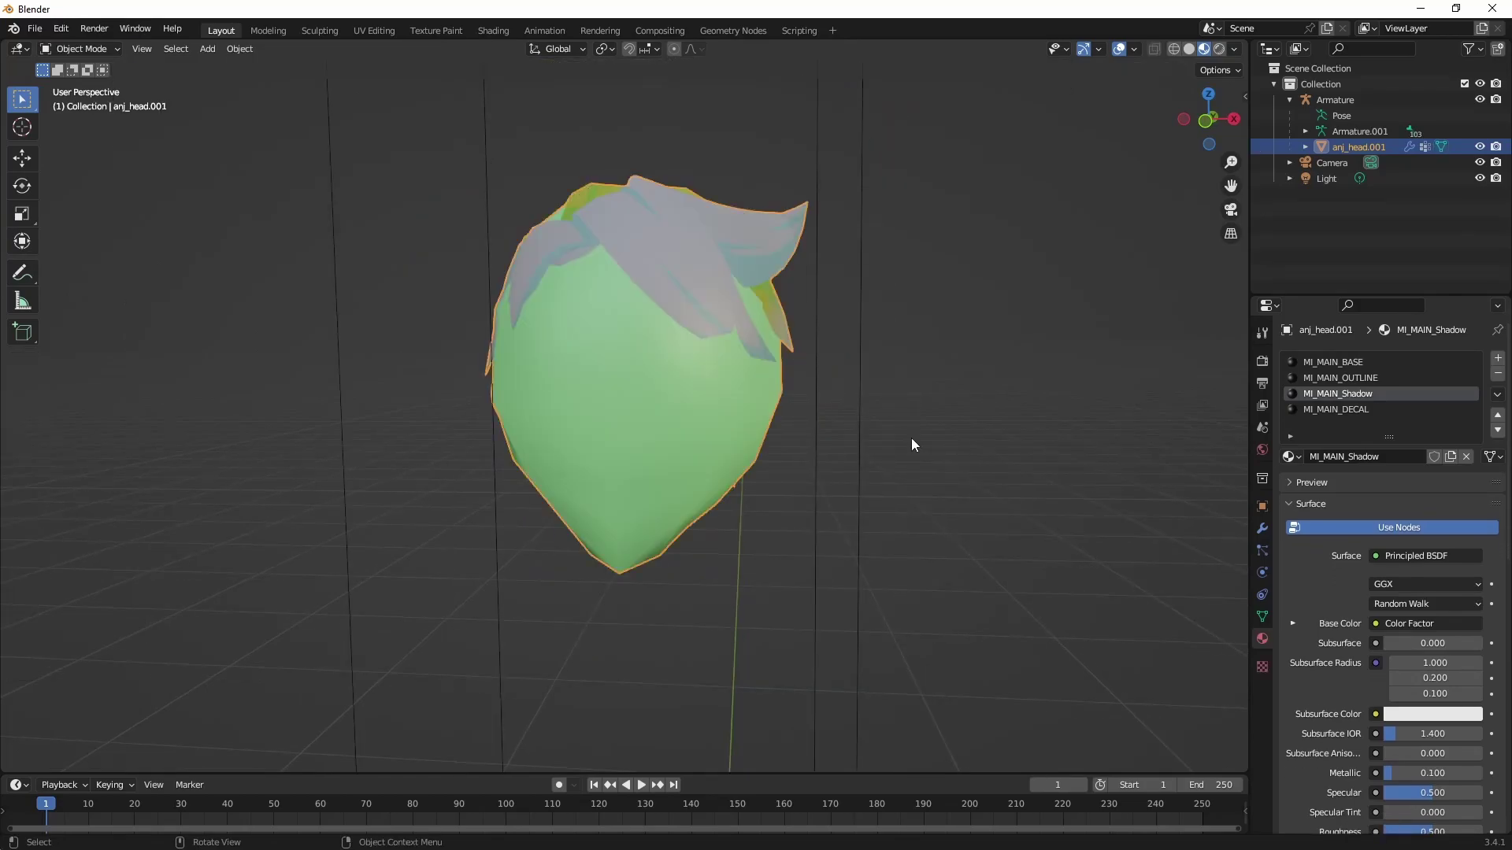
pyautogui.press('Tab')
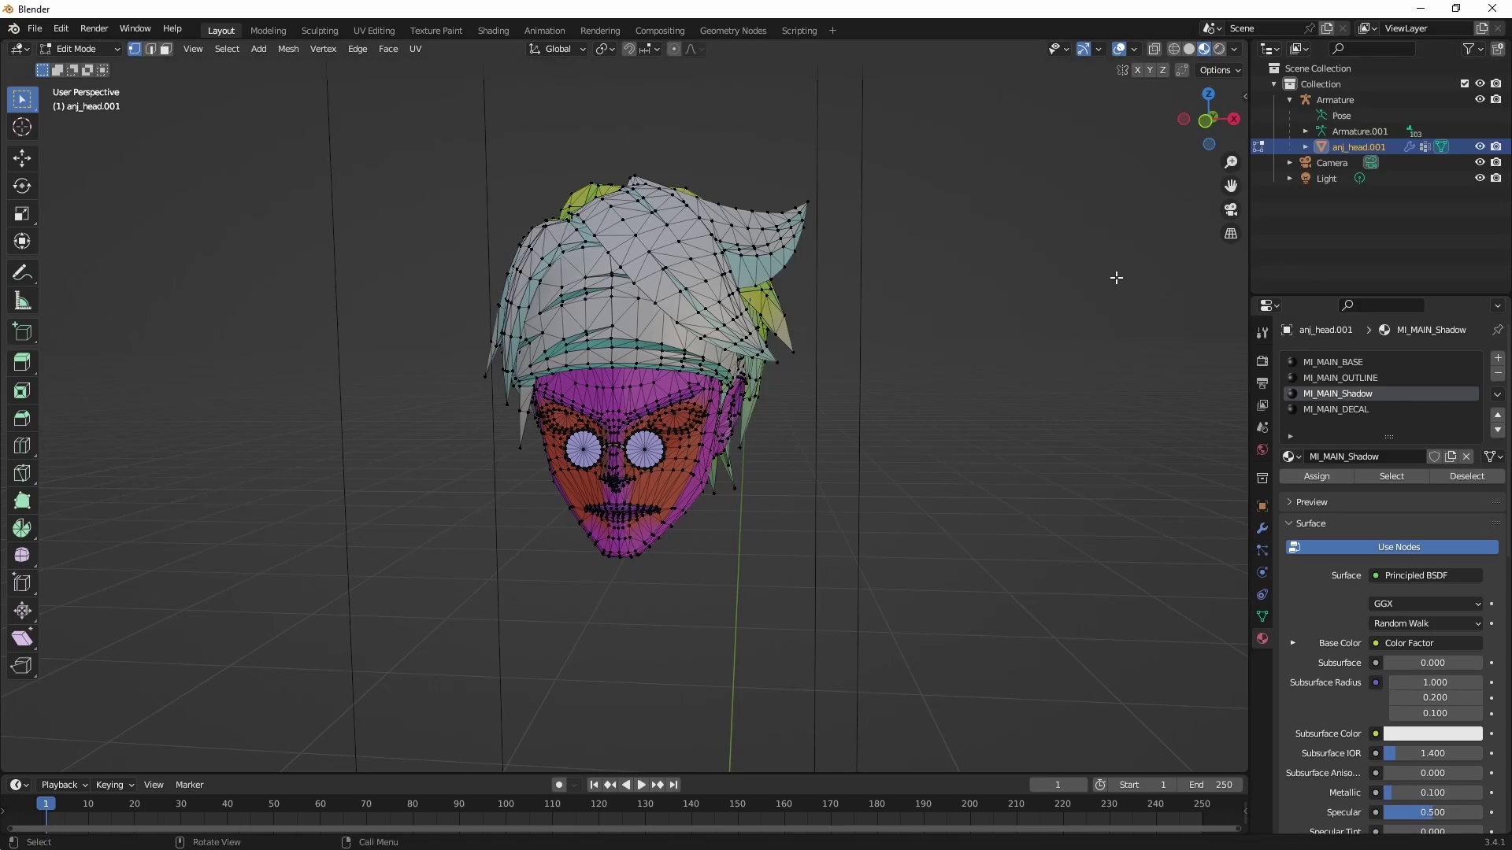
pyautogui.press('Tab')
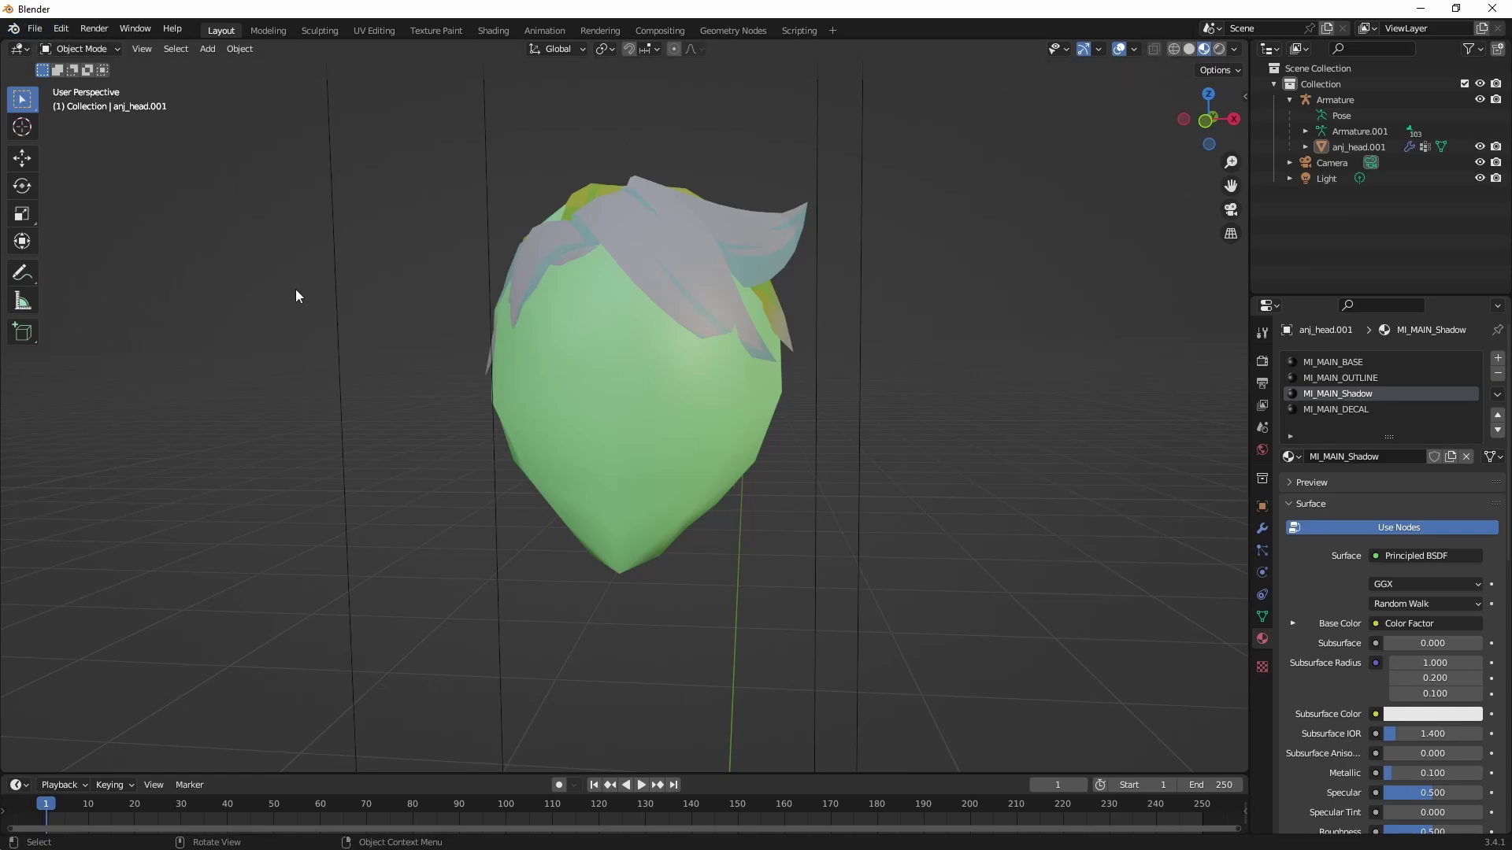
pyautogui.press('Tab')
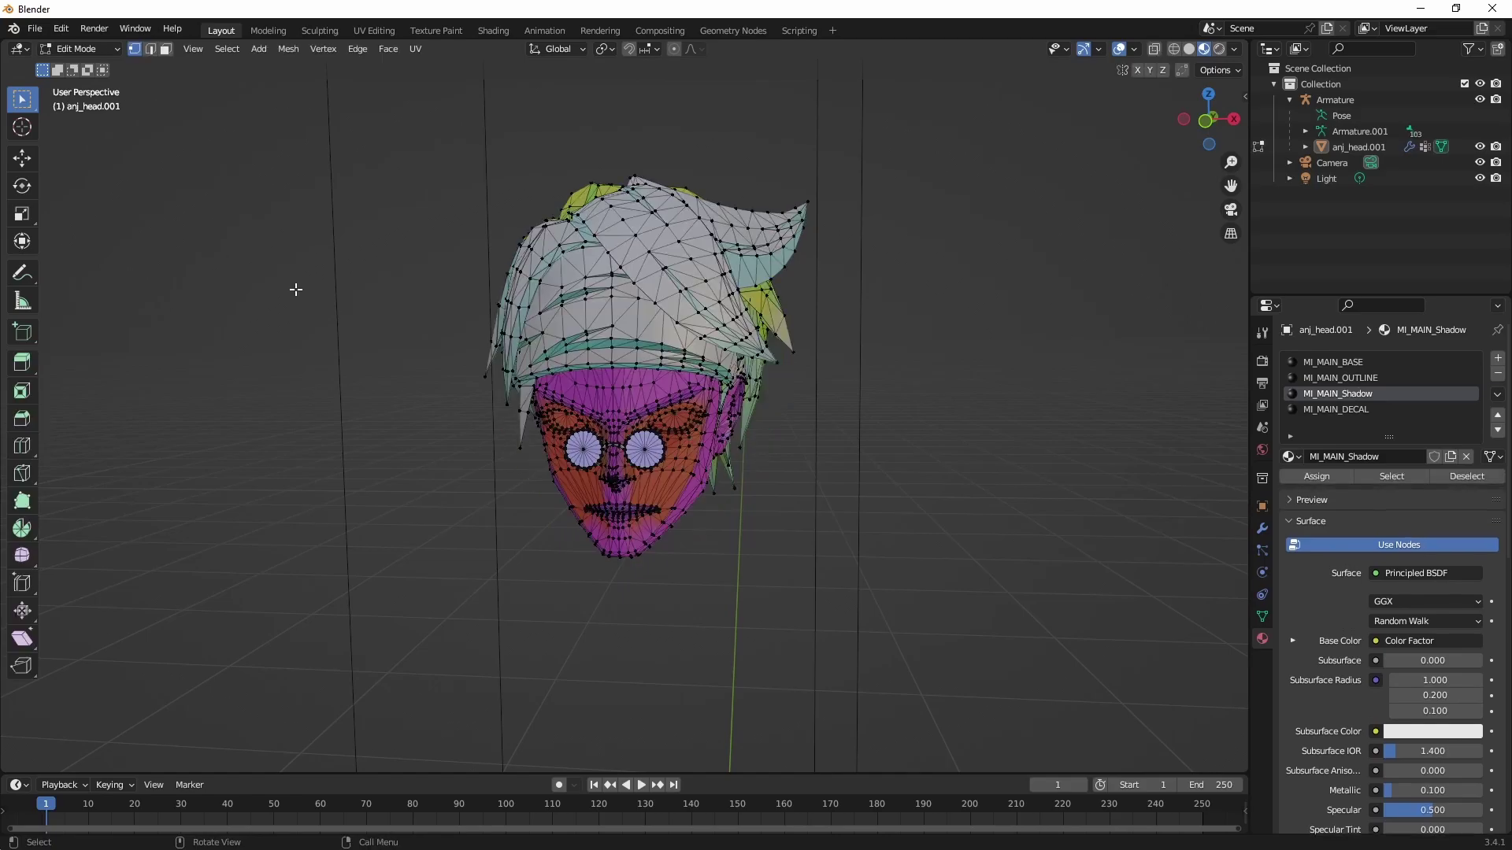
# Step: Examine the head's face topology up close around the eyes, glasses, nose and mouth
pyautogui.scroll(3, 762, 332)
pyautogui.moveTo(795, 334)
pyautogui.mouseDown(button='middle')
pyautogui.moveTo(748, 338)
pyautogui.moveTo(778, 347)
pyautogui.moveTo(780, 331)
pyautogui.mouseUp(button='middle')
pyautogui.scroll(4, 780, 331)
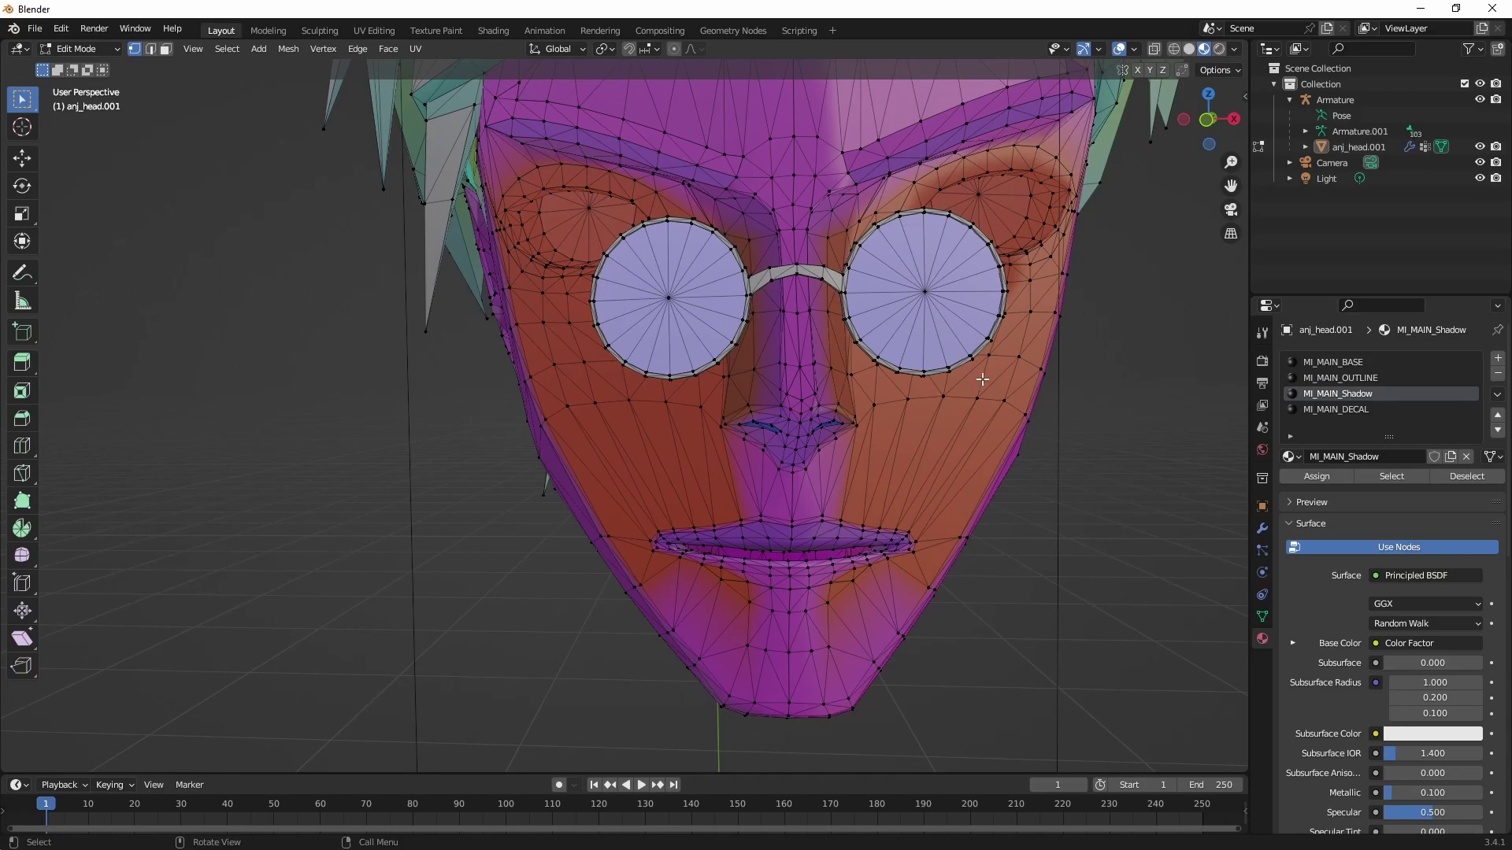
pyautogui.scroll(-4, 968, 365)
pyautogui.moveTo(968, 364)
pyautogui.mouseDown(button='middle')
pyautogui.moveTo(959, 380)
pyautogui.moveTo(965, 361)
pyautogui.mouseUp(button='middle')
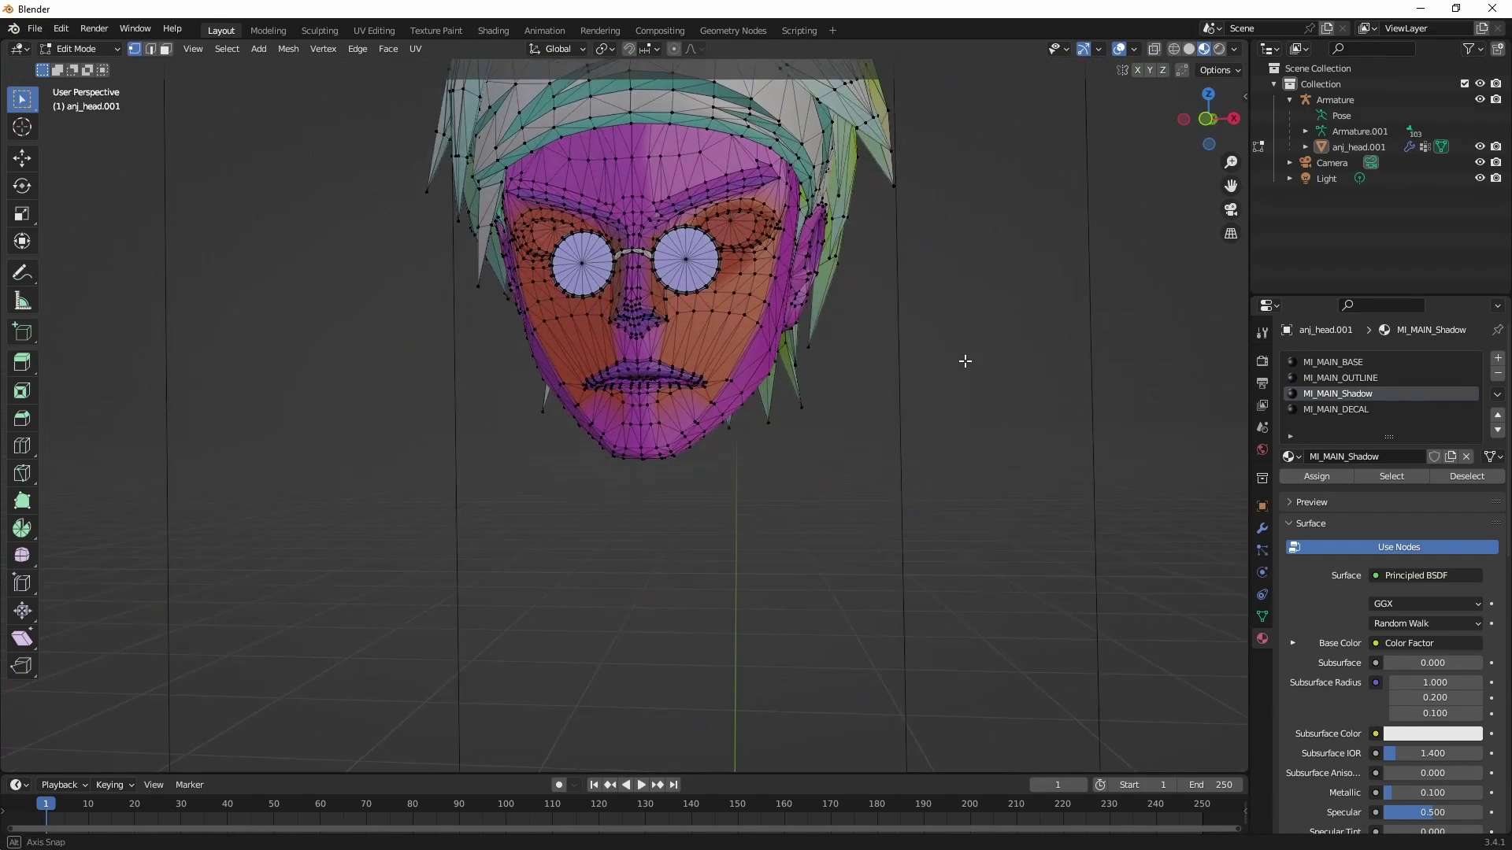
pyautogui.scroll(4, 837, 310)
pyautogui.moveTo(820, 279); pyautogui.dragTo(821, 288, button='middle')
pyautogui.scroll(-5, 816, 328)
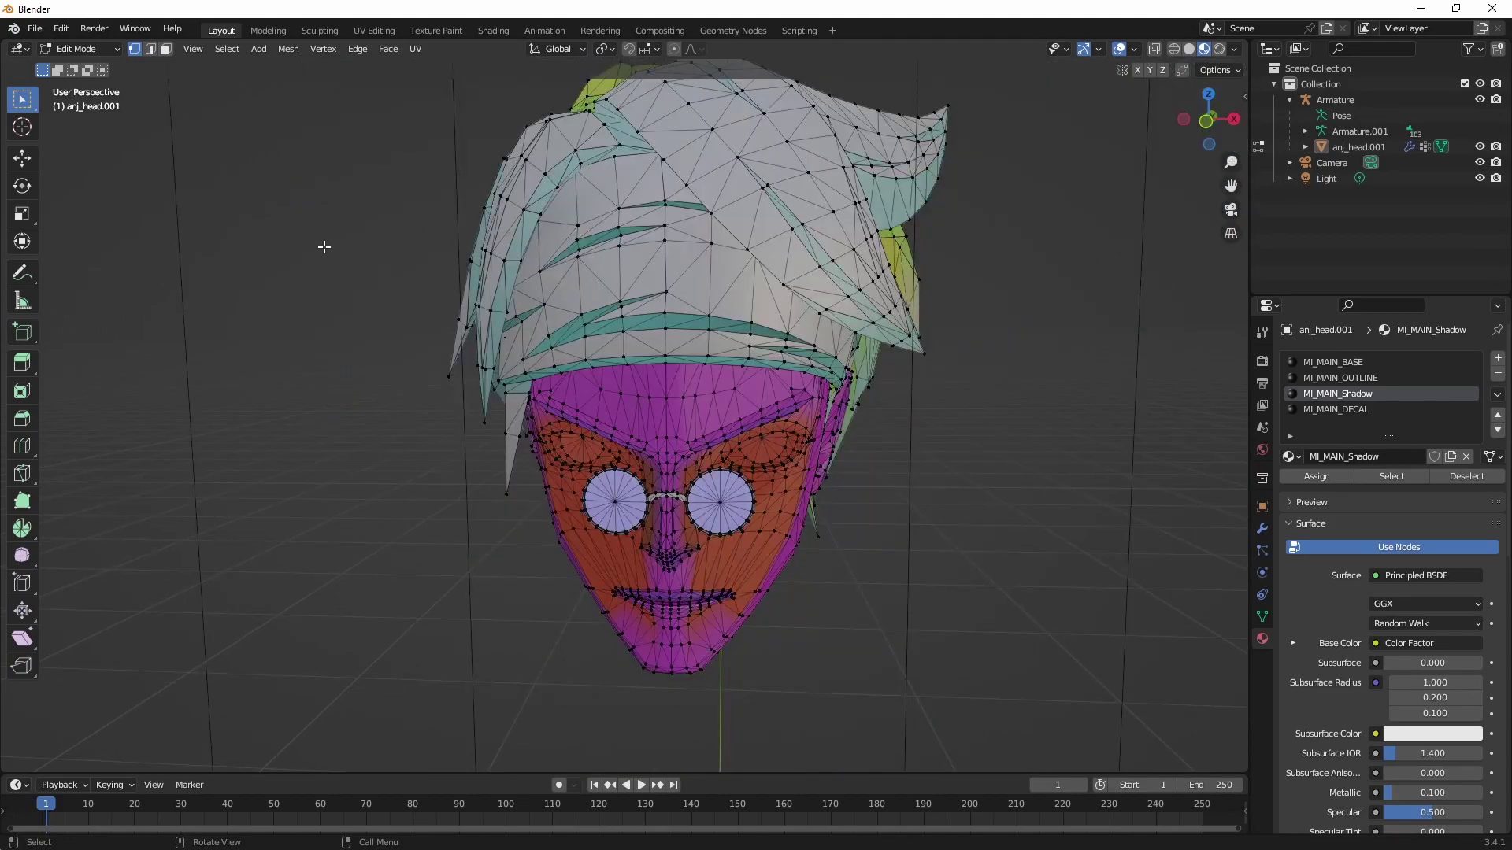
# Step: Return to Object Mode and import catEars.glb as glTF 2.0 from the Strive Mods Blender folder
pyautogui.press('Tab')
pyautogui.click(36, 29)
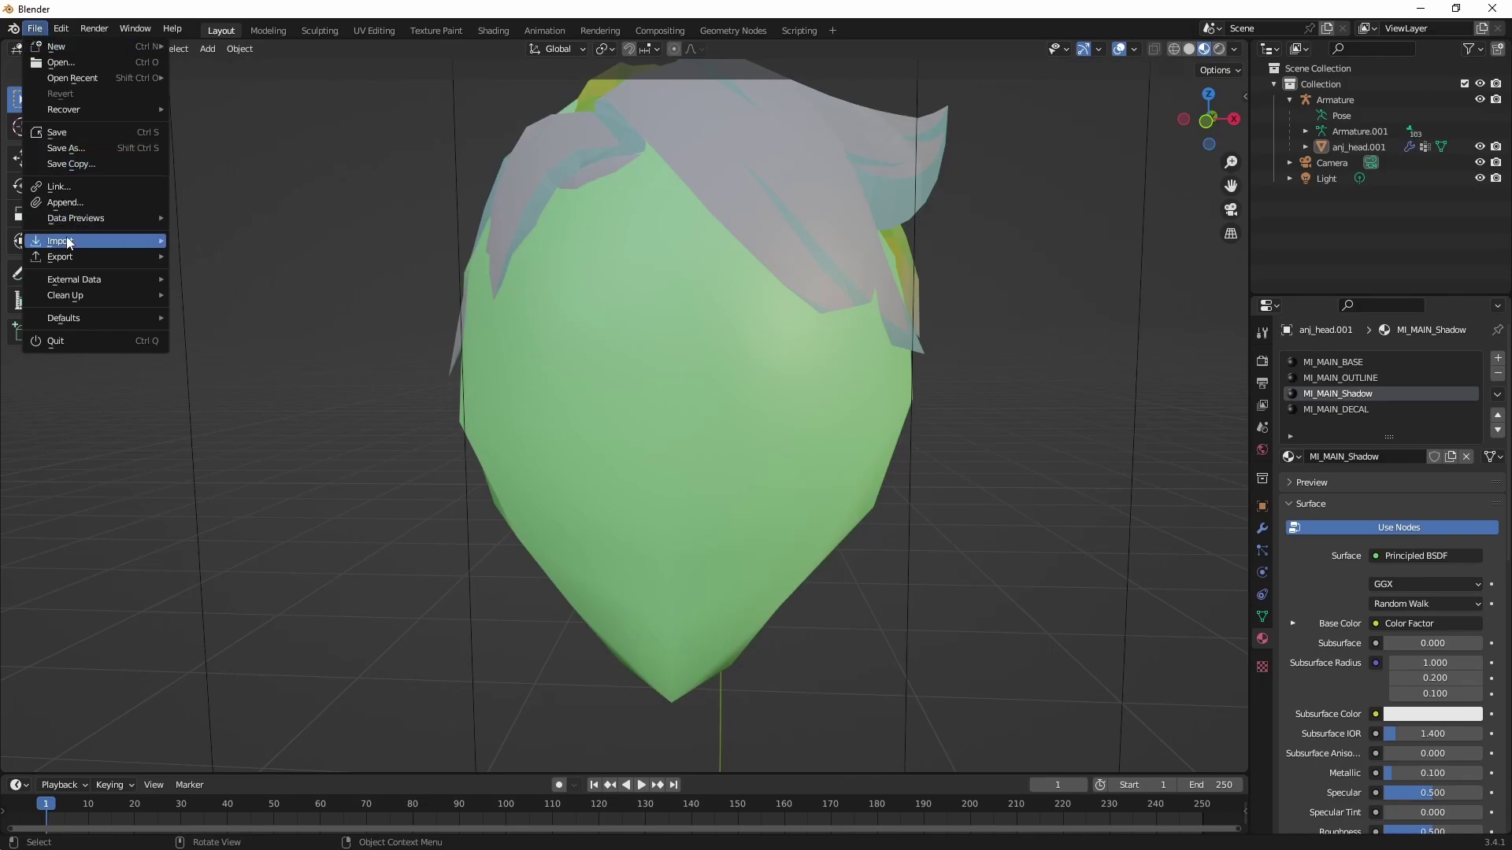
pyautogui.moveTo(70, 241)
pyautogui.click(260, 437)
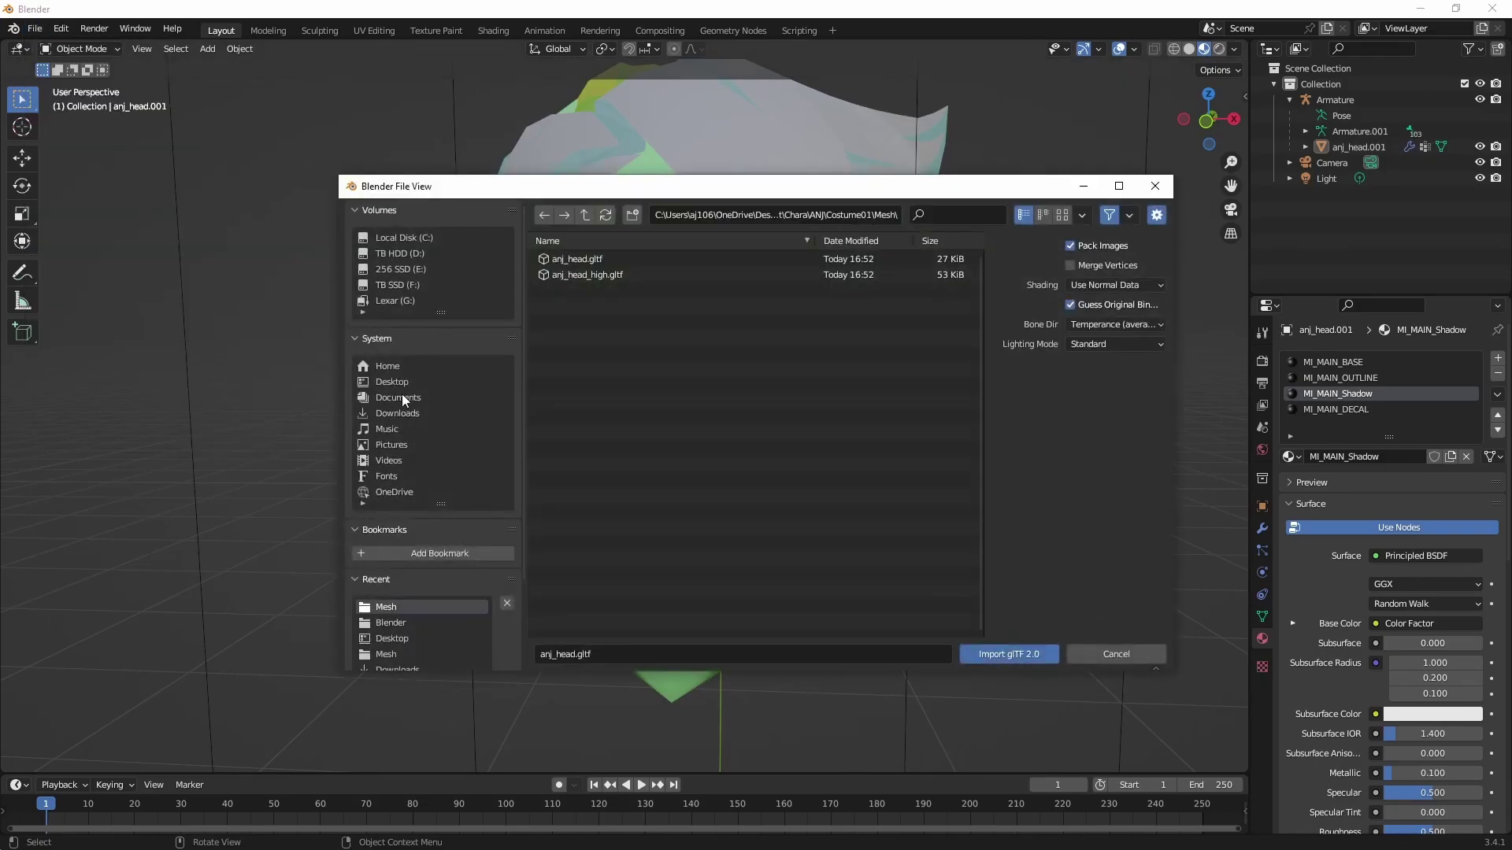
pyautogui.click(391, 381)
pyautogui.click(605, 256)
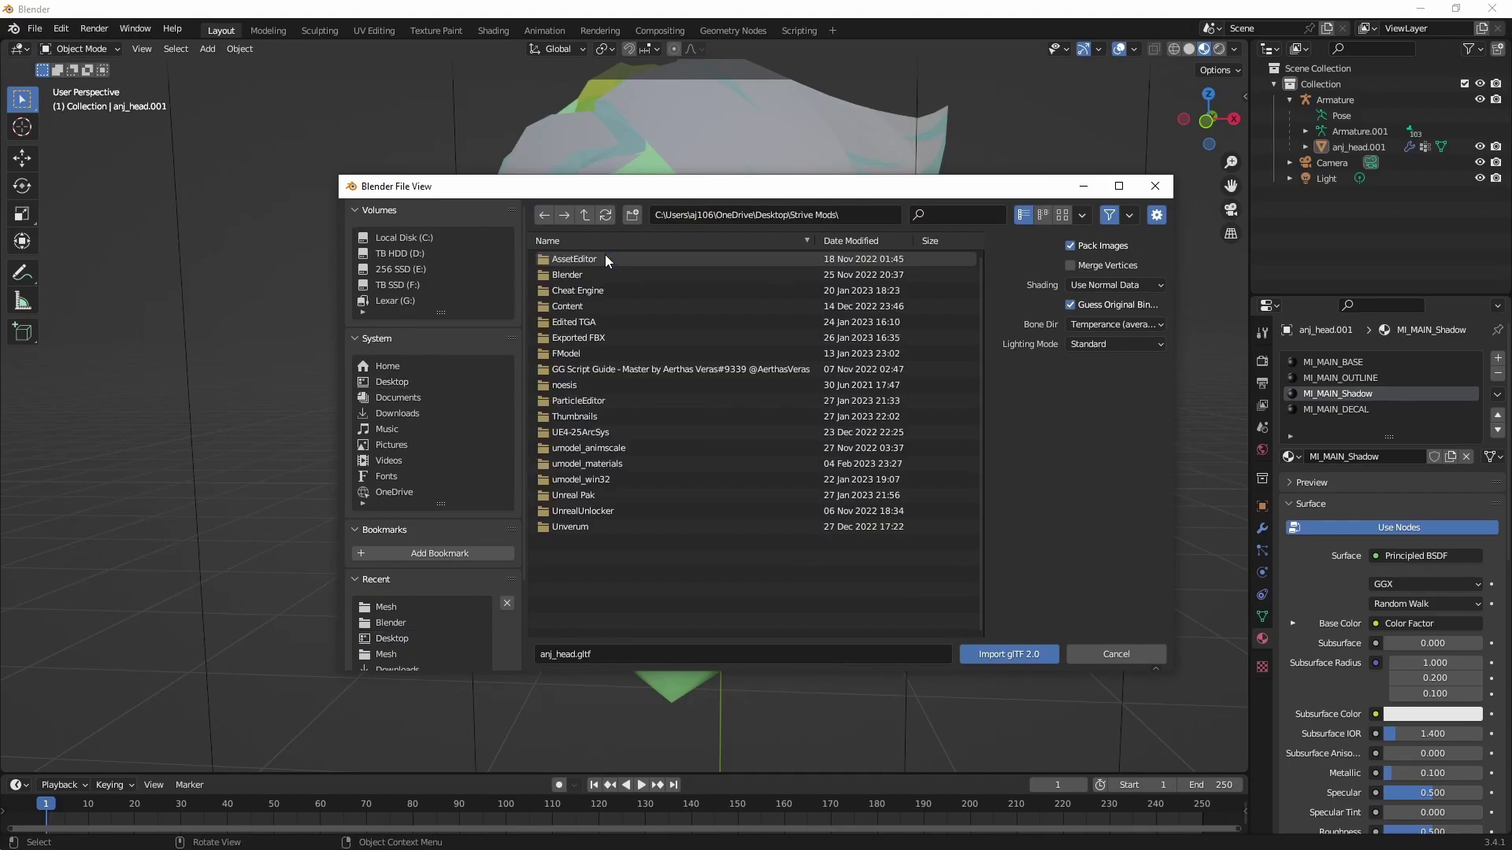
pyautogui.click(610, 272)
pyautogui.click(627, 308)
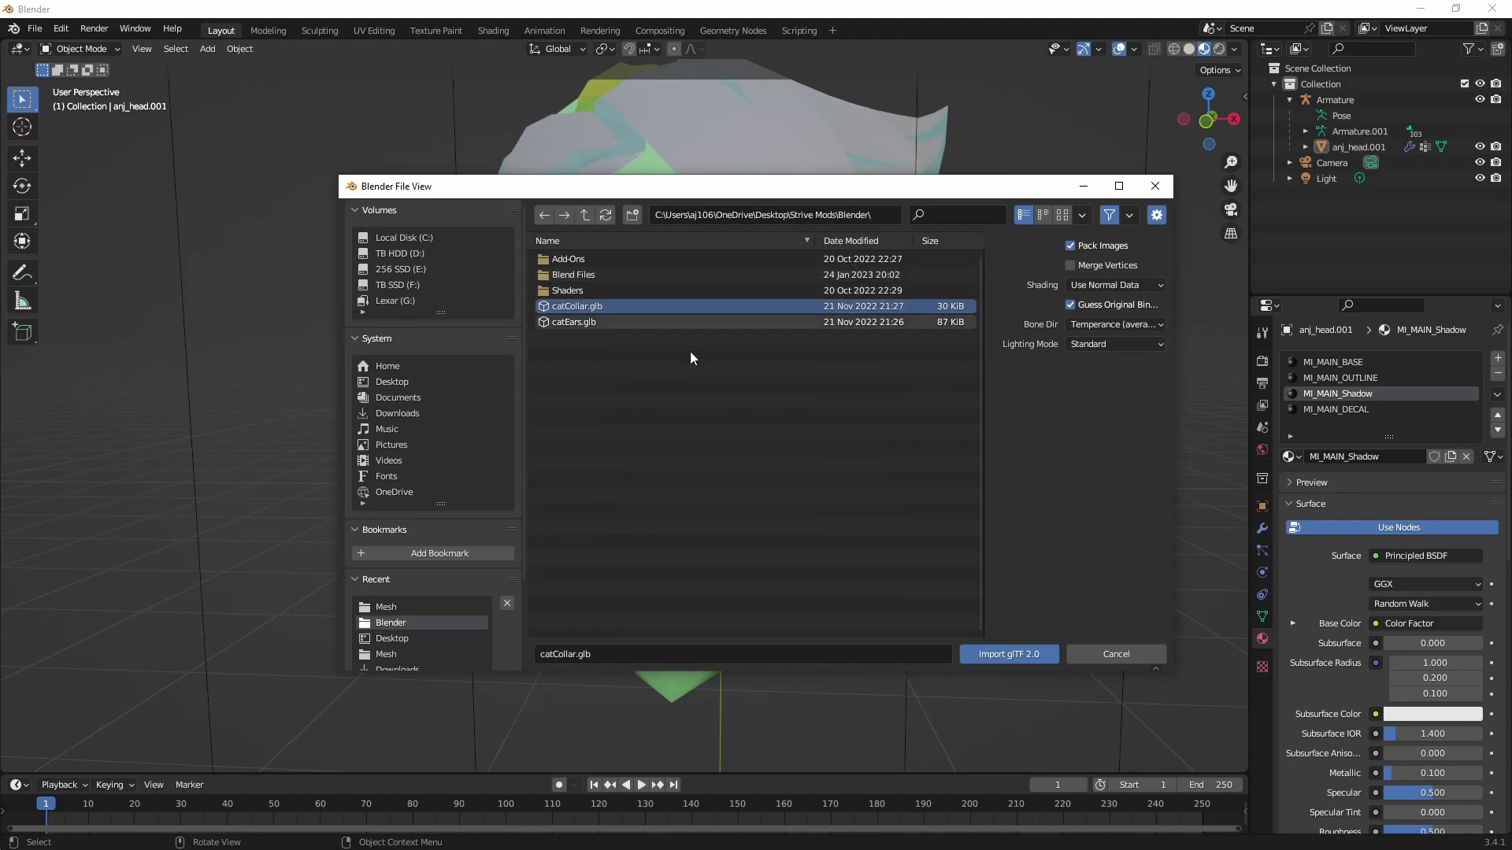
pyautogui.click(1040, 661)
pyautogui.scroll(-3, 1019, 240)
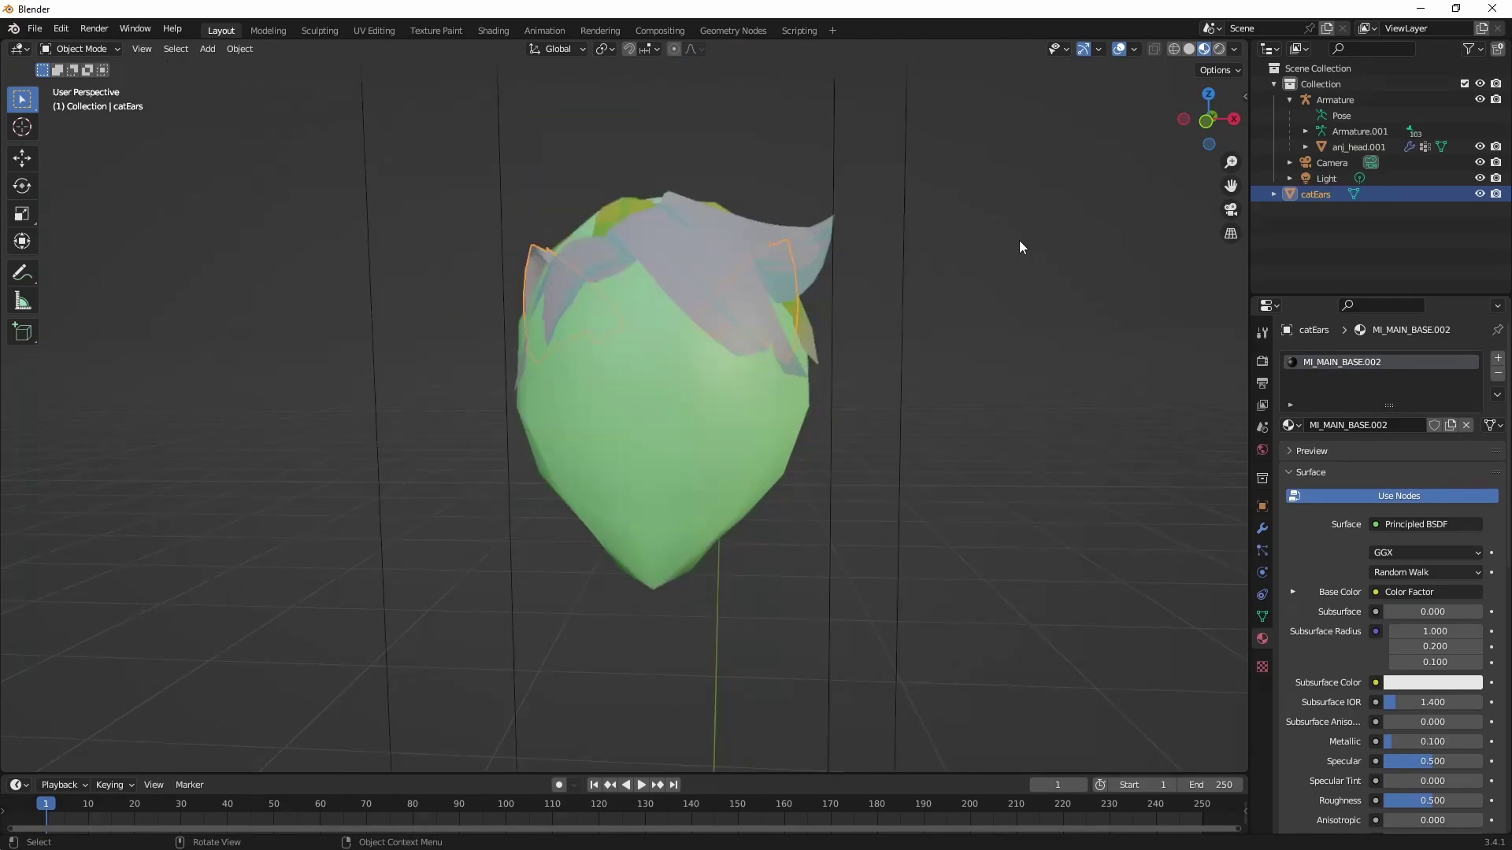
# Step: Raise the catEars object along the global Z axis until it sits just above the head
pyautogui.moveTo(1229, 185); pyautogui.dragTo(930, 439)
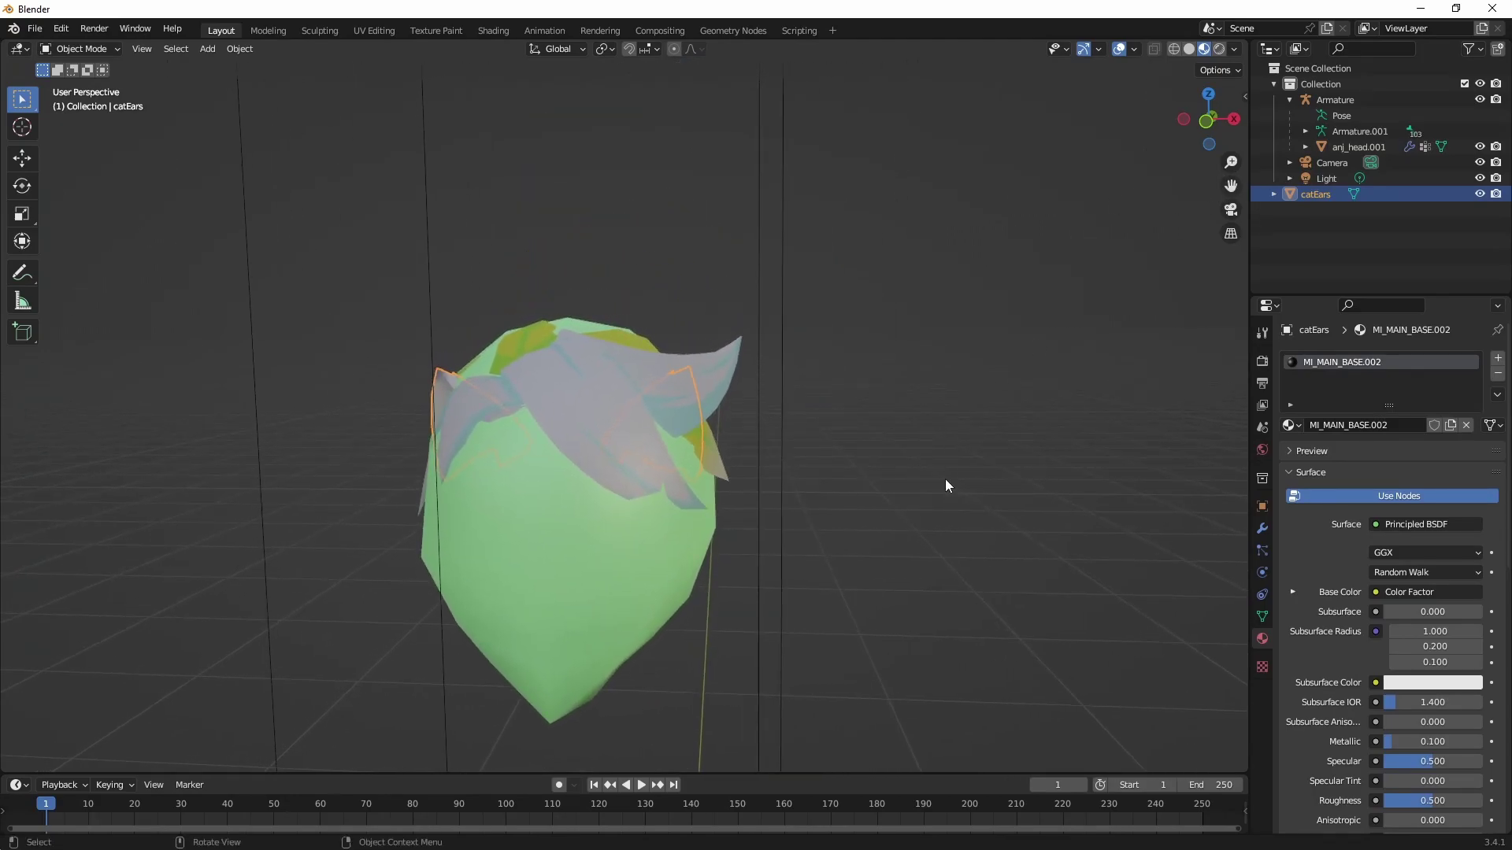
pyautogui.press('g')
pyautogui.press('z')
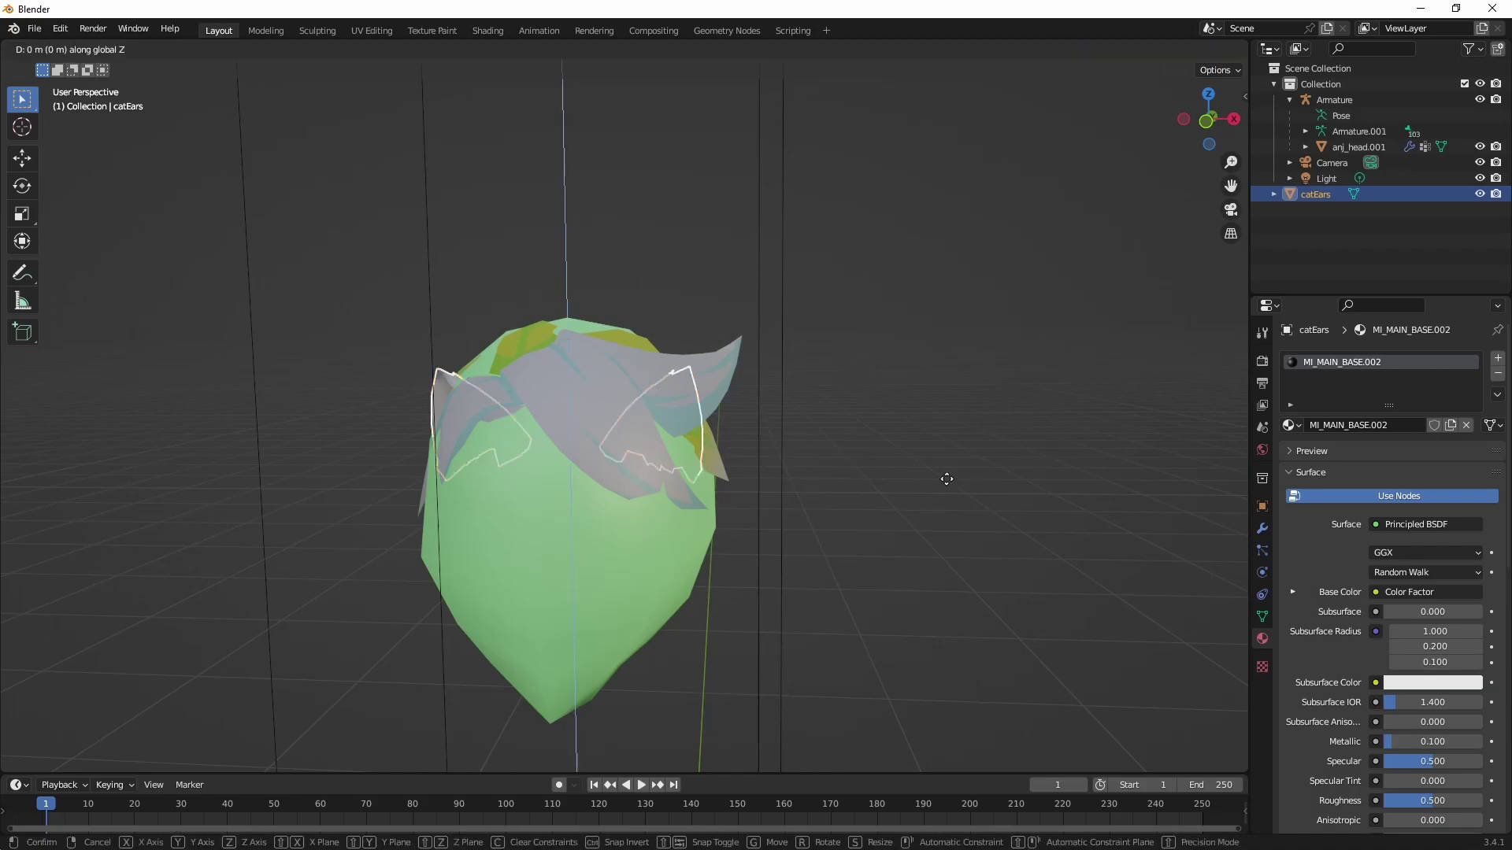
pyautogui.click(984, 390)
pyautogui.keyDown('ctrl'); pyautogui.scroll(3, 937, 378); pyautogui.keyUp('ctrl')
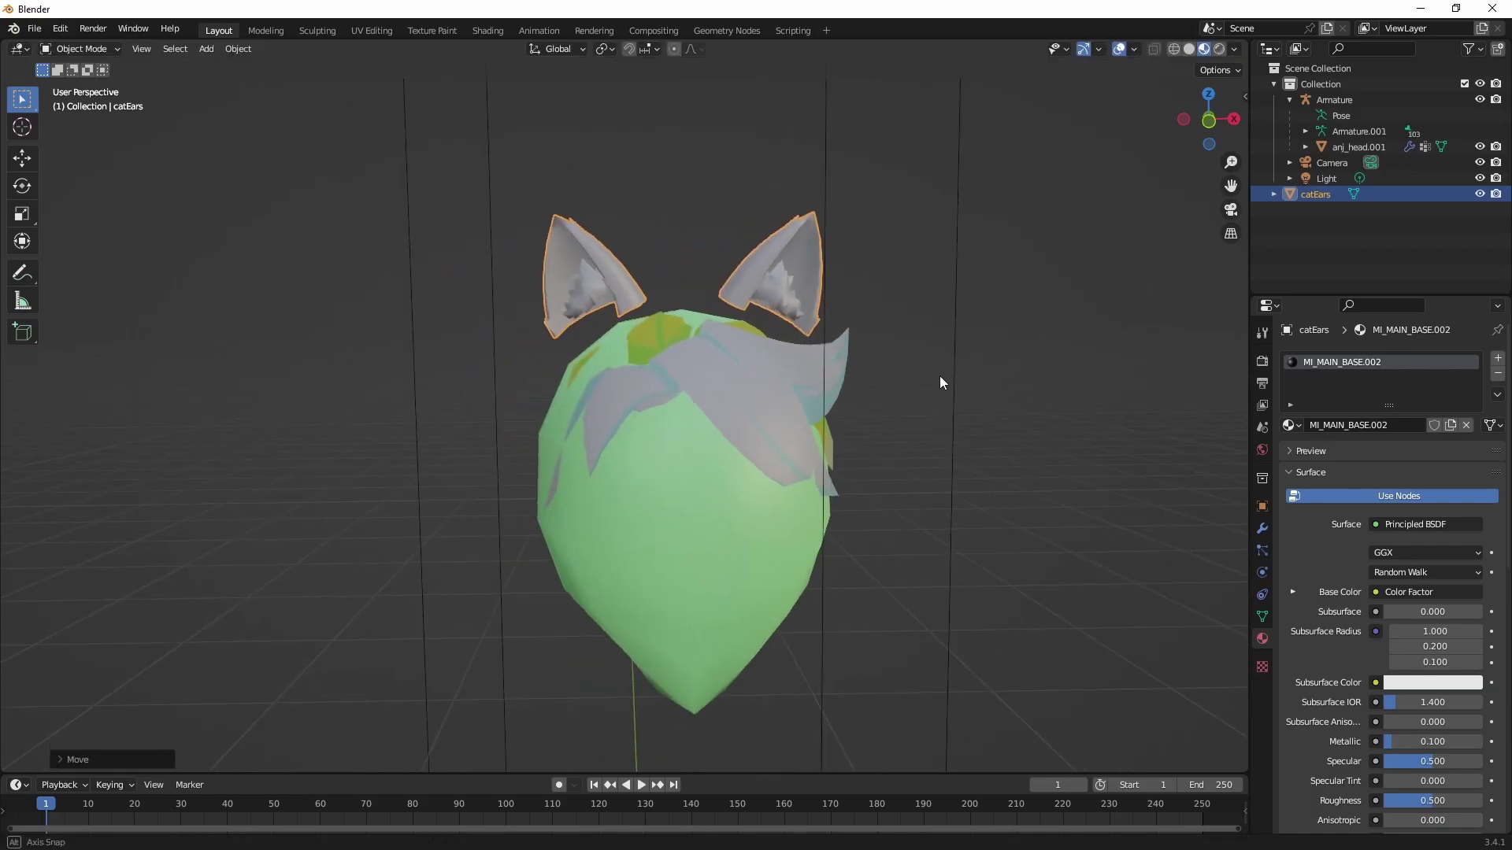
# Step: Examine the raised cat ears and their position relative to the hair from several distances and angles
pyautogui.keyDown('shift'); pyautogui.scroll(4, 934, 376); pyautogui.keyUp('shift')
pyautogui.keyDown('shift'); pyautogui.scroll(4, 940, 399); pyautogui.keyUp('shift')
pyautogui.keyDown('ctrl'); pyautogui.scroll(4, 966, 424); pyautogui.keyUp('ctrl')
pyautogui.keyDown('ctrl'); pyautogui.scroll(-3, 1012, 365); pyautogui.keyUp('ctrl')
pyautogui.keyDown('ctrl'); pyautogui.scroll(-4, 975, 366); pyautogui.keyUp('ctrl')
pyautogui.scroll(2, 927, 374)
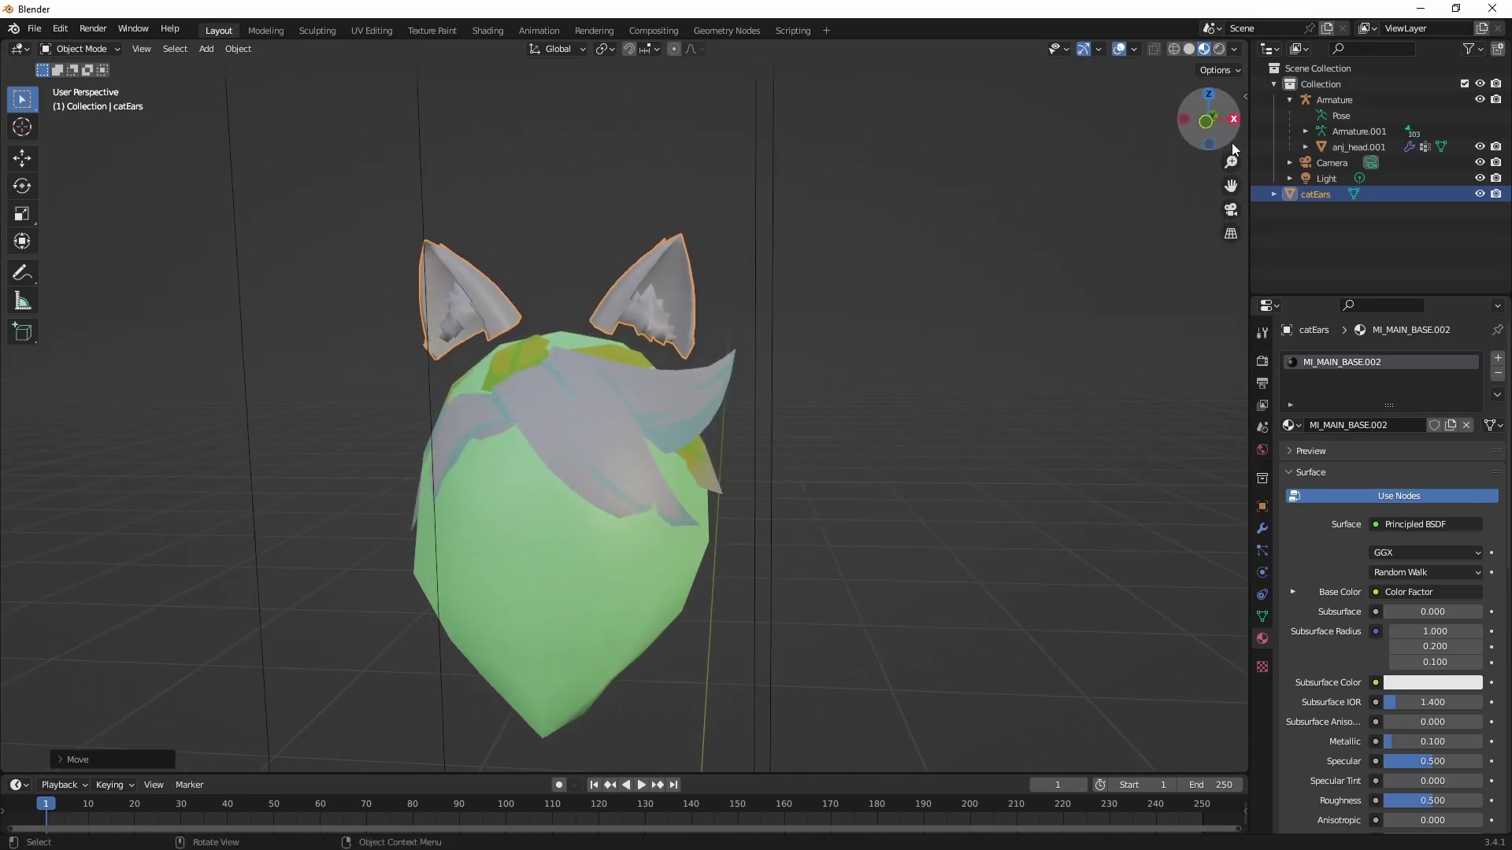
pyautogui.scroll(3, 969, 191)
pyautogui.scroll(-3, 630, 425)
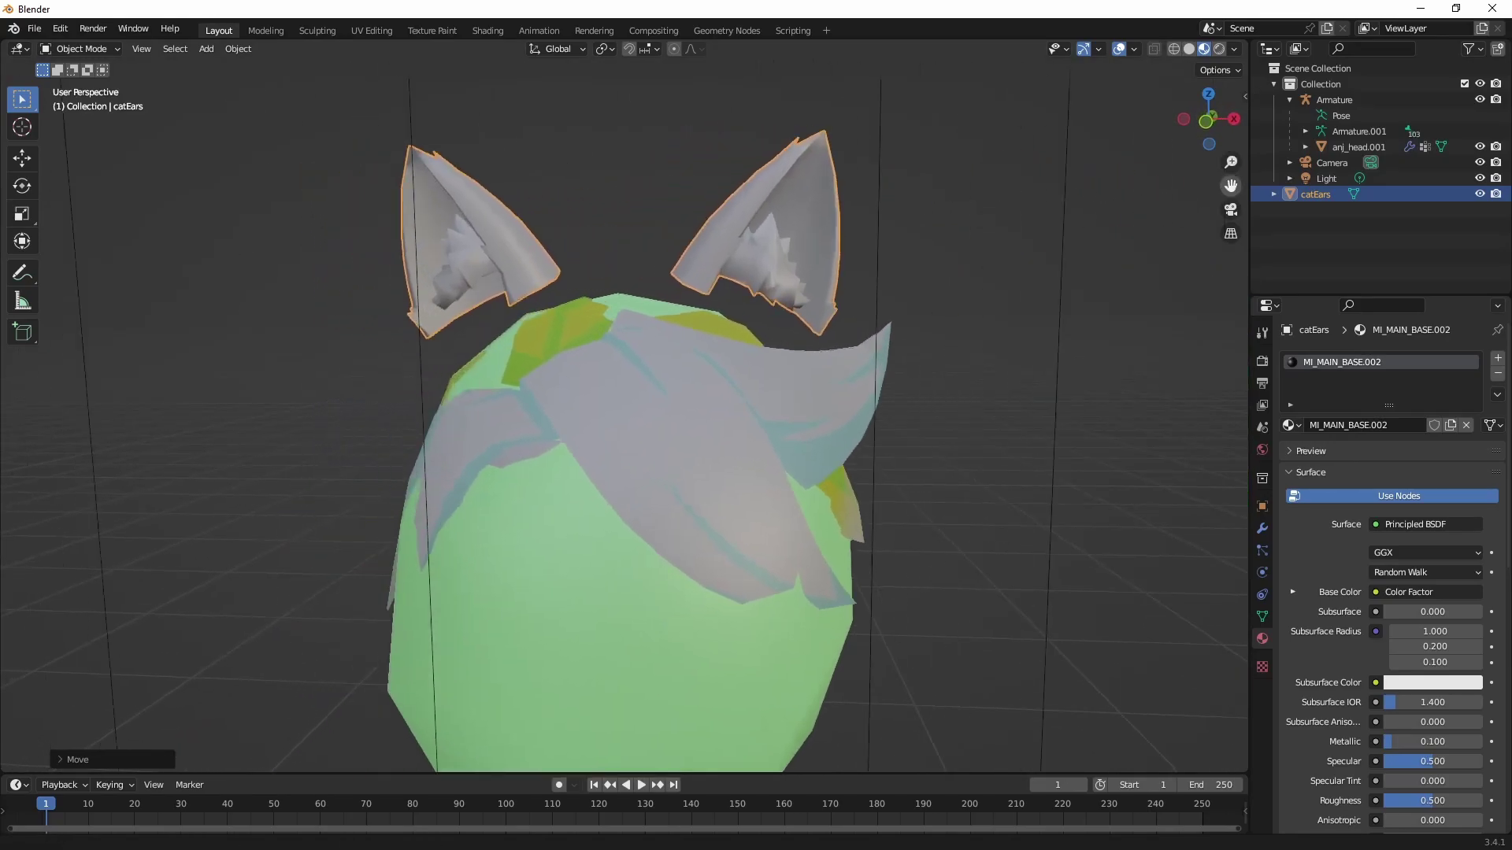
pyautogui.moveTo(517, 272)
pyautogui.mouseDown(button='middle')
pyautogui.moveTo(573, 270)
pyautogui.moveTo(450, 276)
pyautogui.moveTo(525, 258)
pyautogui.mouseUp(button='middle')
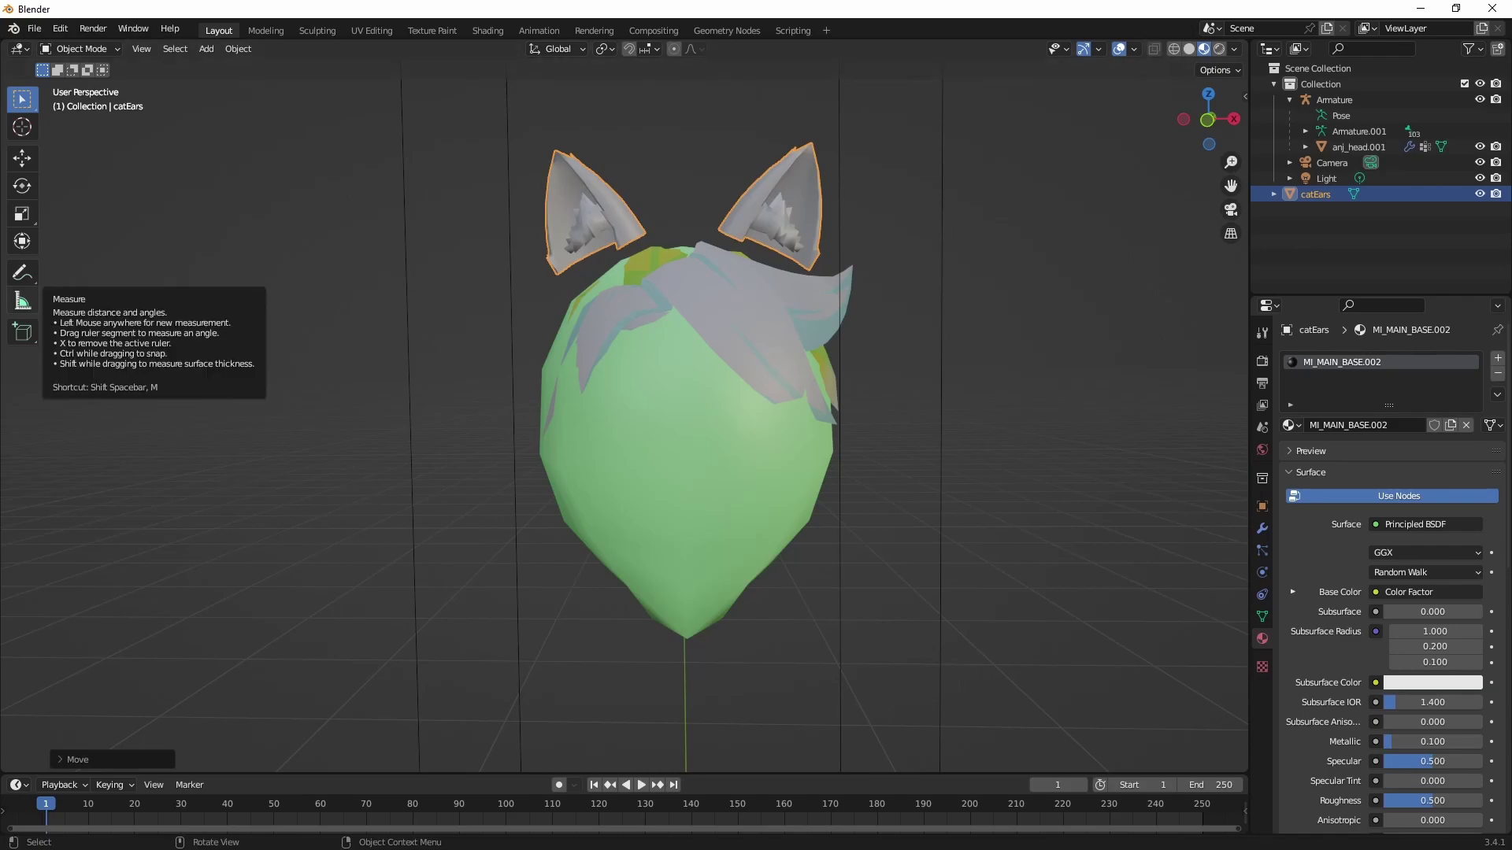
pyautogui.scroll(3, 740, 268)
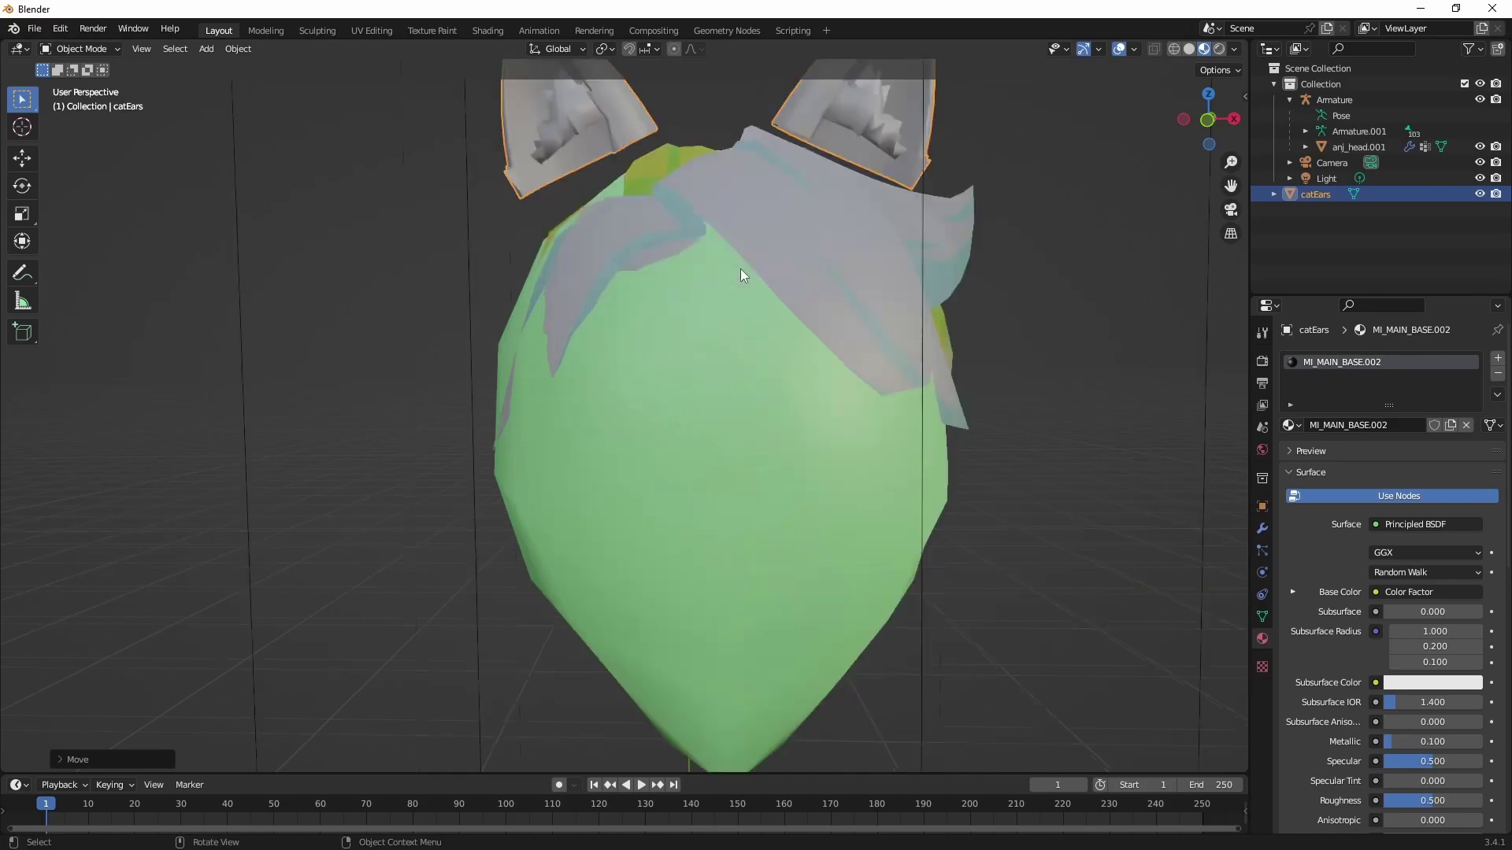
pyautogui.scroll(-4, 1023, 220)
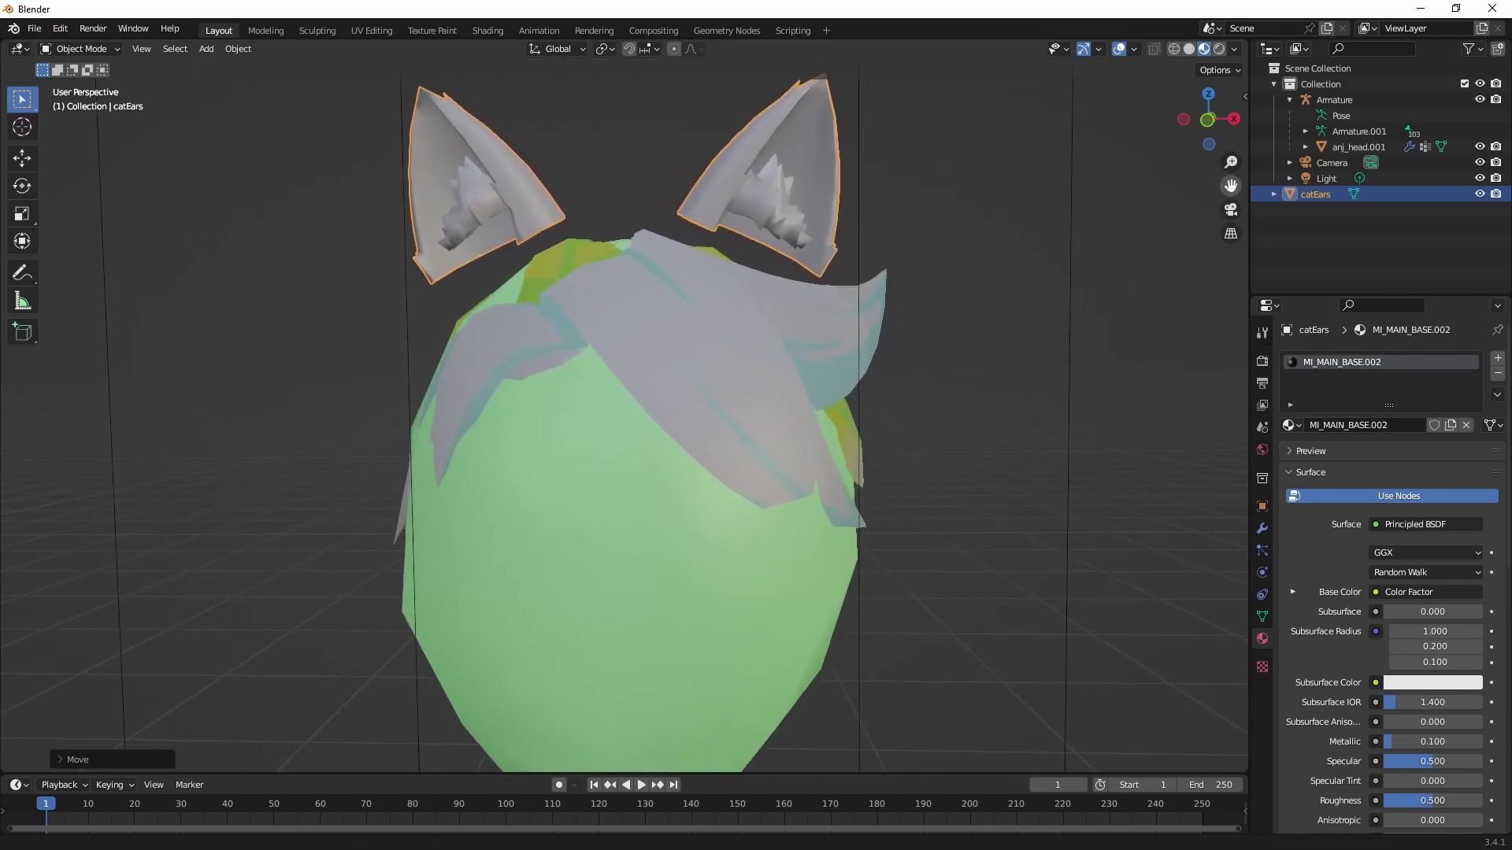
# Step: In Edit Mode on catEars, select one whole ear, delete its vertices and return to Object Mode
pyautogui.press('Tab')
pyautogui.scroll(-2, 982, 226)
pyautogui.press('l')
pyautogui.press('x')
pyautogui.click(911, 328)
pyautogui.press('Tab')
# Step: Add a Mirror modifier on the X axis to catEars with anj_head.001 as the mirror object
pyautogui.click(1262, 528)
pyautogui.click(1392, 358)
pyautogui.click(1181, 533)
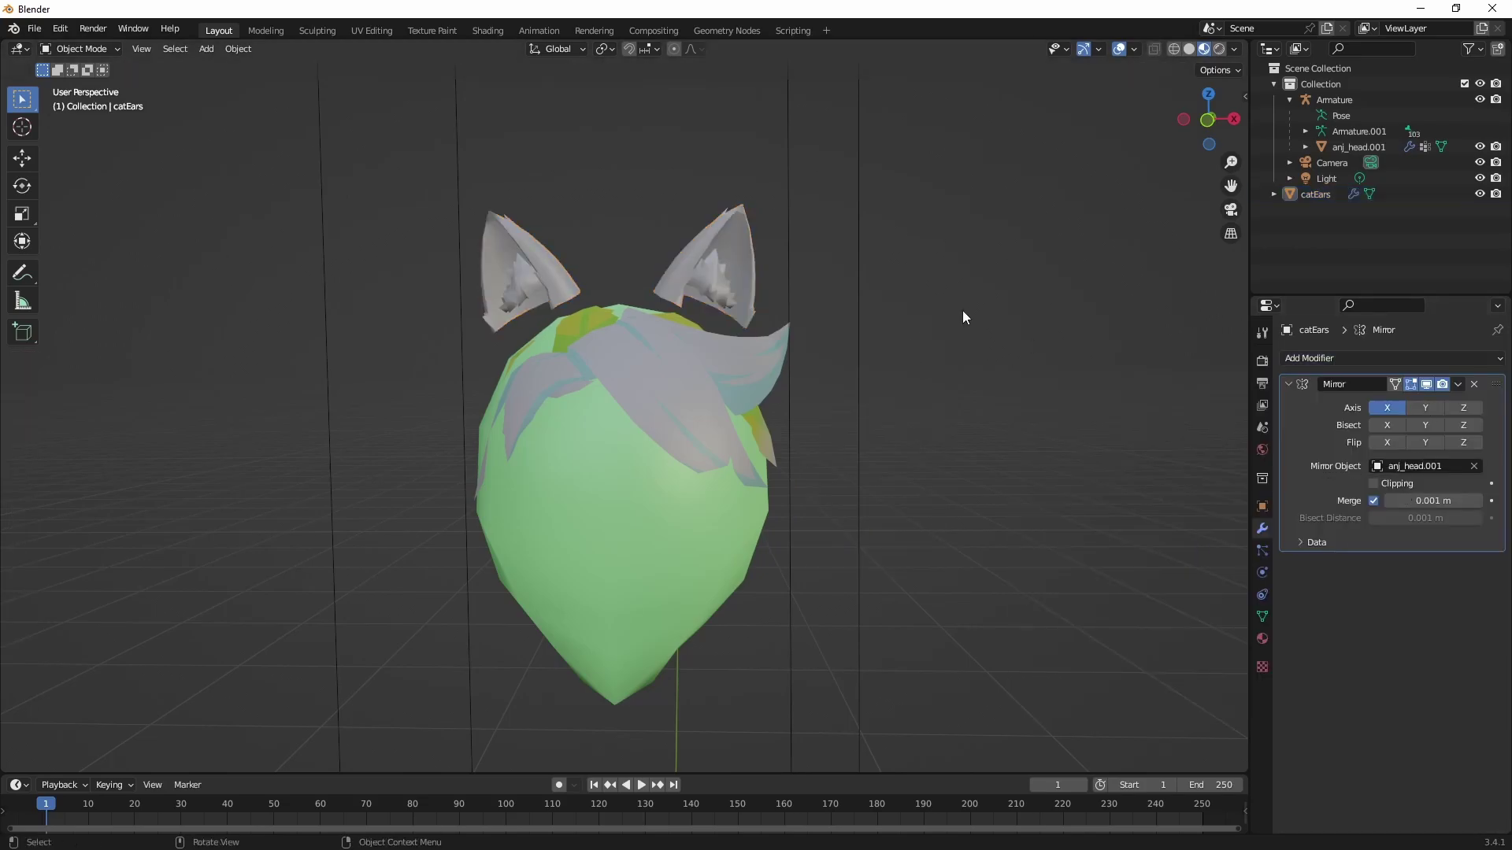
# Step: Select catEars together with anj_head.001 and open both meshes in Edit Mode
pyautogui.press('Tab')
pyautogui.scroll(3, 720, 253)
pyautogui.press('Tab')
pyautogui.keyDown('shift'); pyautogui.click(797, 423); pyautogui.keyUp('shift')
pyautogui.press('Tab')
pyautogui.scroll(-3, 563, 294)
pyautogui.press('Tab')
pyautogui.click(654, 299)
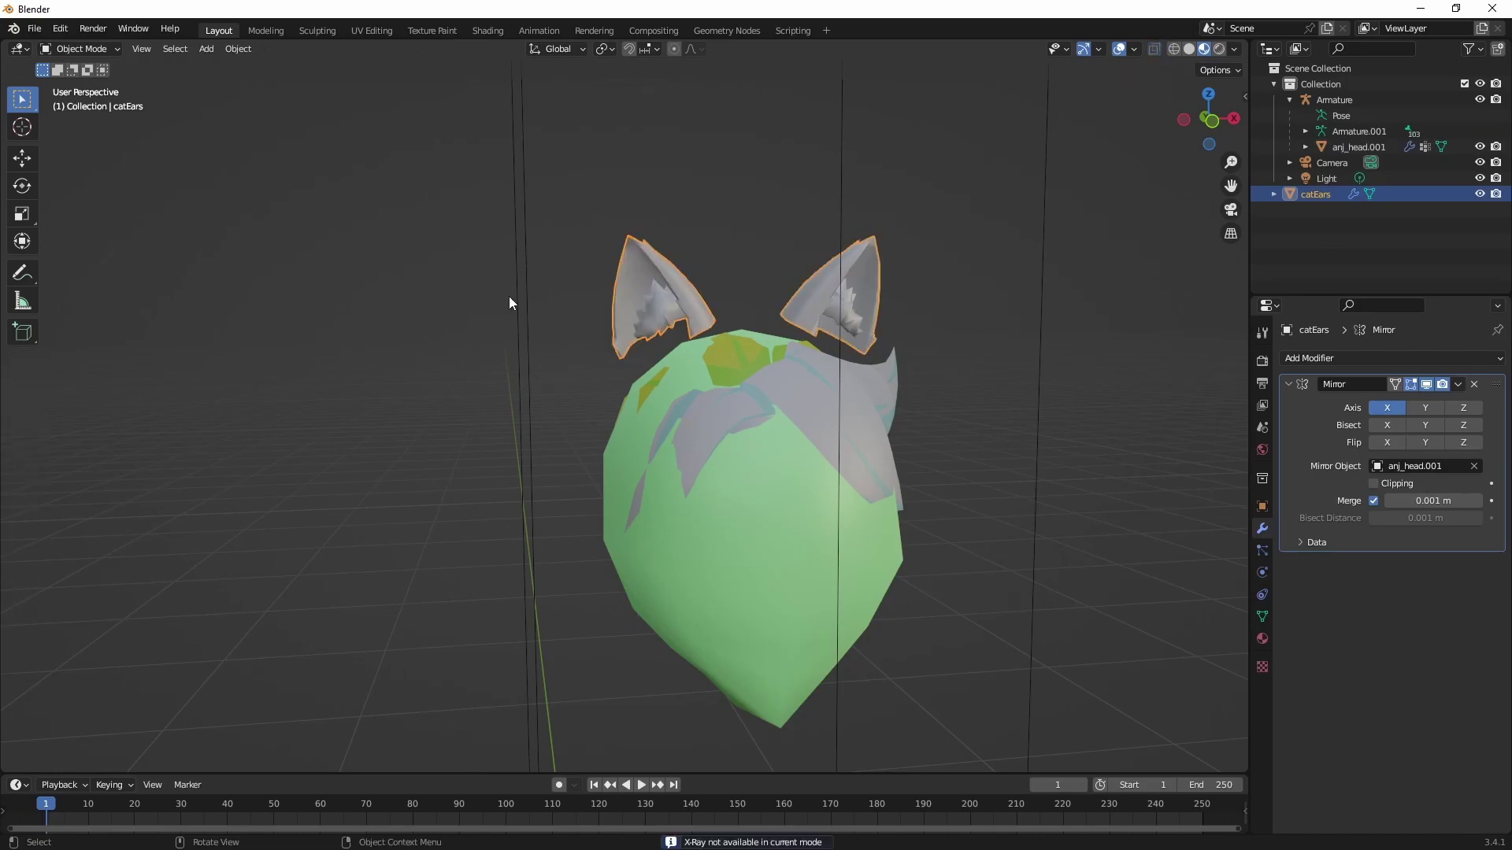
pyautogui.keyDown('shift'); pyautogui.click(715, 499); pyautogui.keyUp('shift')
pyautogui.press('Tab')
# Step: Move the selected ear along Z to meet the hair and rotate it to follow the head
pyautogui.scroll(3, 715, 499)
pyautogui.scroll(-6, 1215, 189)
pyautogui.scroll(4, 1012, 279)
pyautogui.moveTo(858, 275); pyautogui.dragTo(1005, 297, button='middle')
pyautogui.scroll(4, 1012, 279)
pyautogui.scroll(-4, 1011, 279)
pyautogui.scroll(3, 1005, 297)
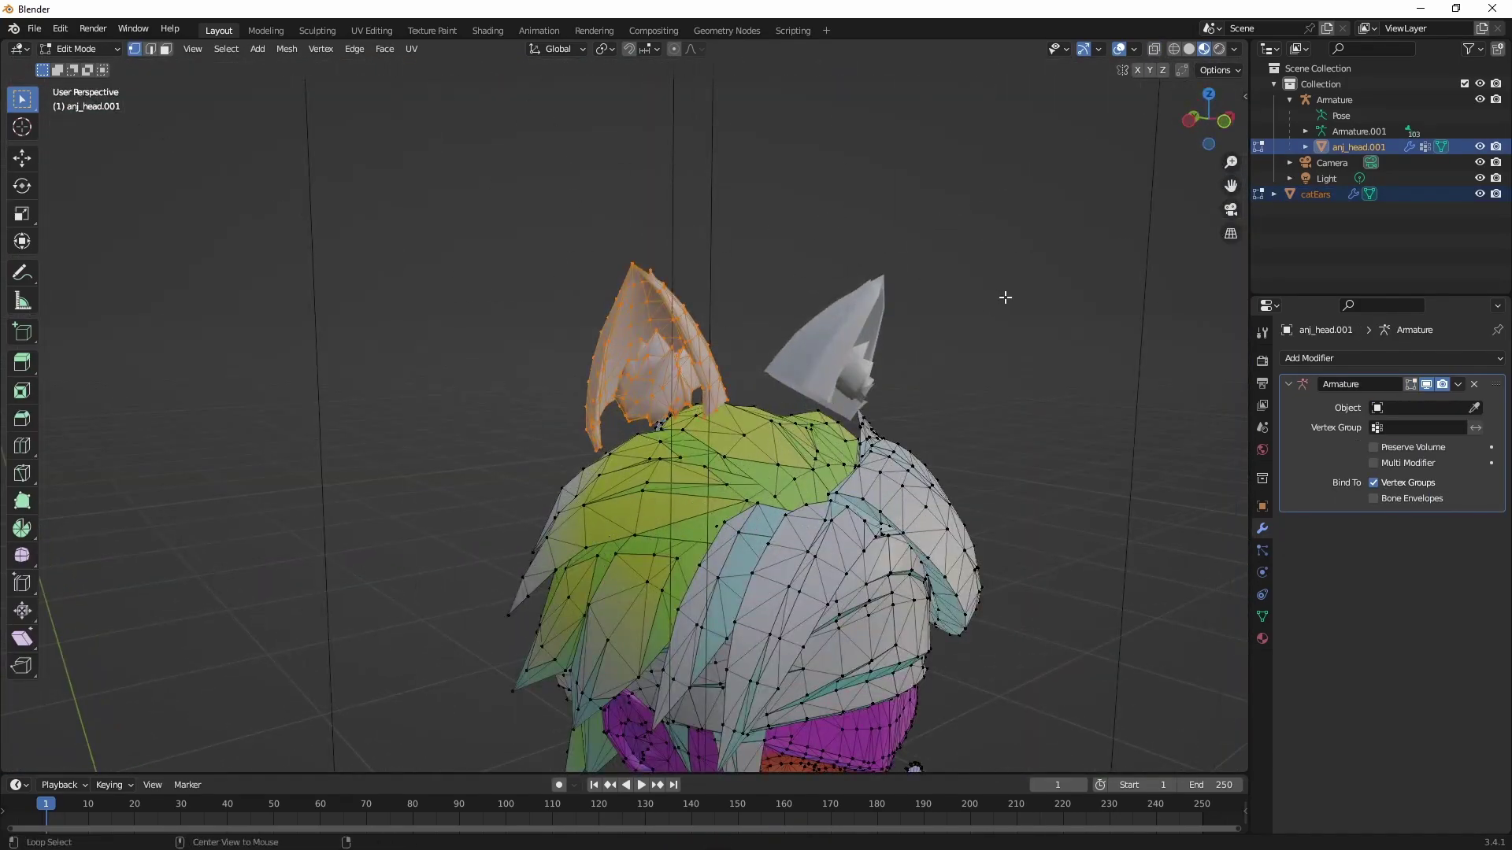
pyautogui.scroll(3, 810, 257)
pyautogui.press('g')
pyautogui.press('z')
pyautogui.click(732, 301)
pyautogui.moveTo(733, 300); pyautogui.dragTo(725, 365, button='middle')
pyautogui.press('r')
pyautogui.click(745, 340)
# Step: Reposition the ear against the hair with a free move and a shift along the X axis
pyautogui.press('g')
pyautogui.click(938, 394)
pyautogui.press('g')
pyautogui.press('x')
pyautogui.click(787, 370)
pyautogui.moveTo(713, 428); pyautogui.dragTo(930, 305, button='middle')
pyautogui.press('g')
pyautogui.press('x')
pyautogui.press('Escape')
# Step: Tilt the ear about the Y axis and shift it along X so its base sinks into the hair
pyautogui.press('r')
pyautogui.press('y')
pyautogui.scroll(3, 735, 374)
pyautogui.click(750, 387)
pyautogui.press('space')
pyautogui.press('space')
pyautogui.press('g')
pyautogui.press('x')
pyautogui.click(756, 394)
# Step: Leave multi-object editing and open only anj_head.001 in Edit Mode
pyautogui.press('Tab')
pyautogui.click(653, 272)
pyautogui.click(930, 305)
pyautogui.click(1358, 146)
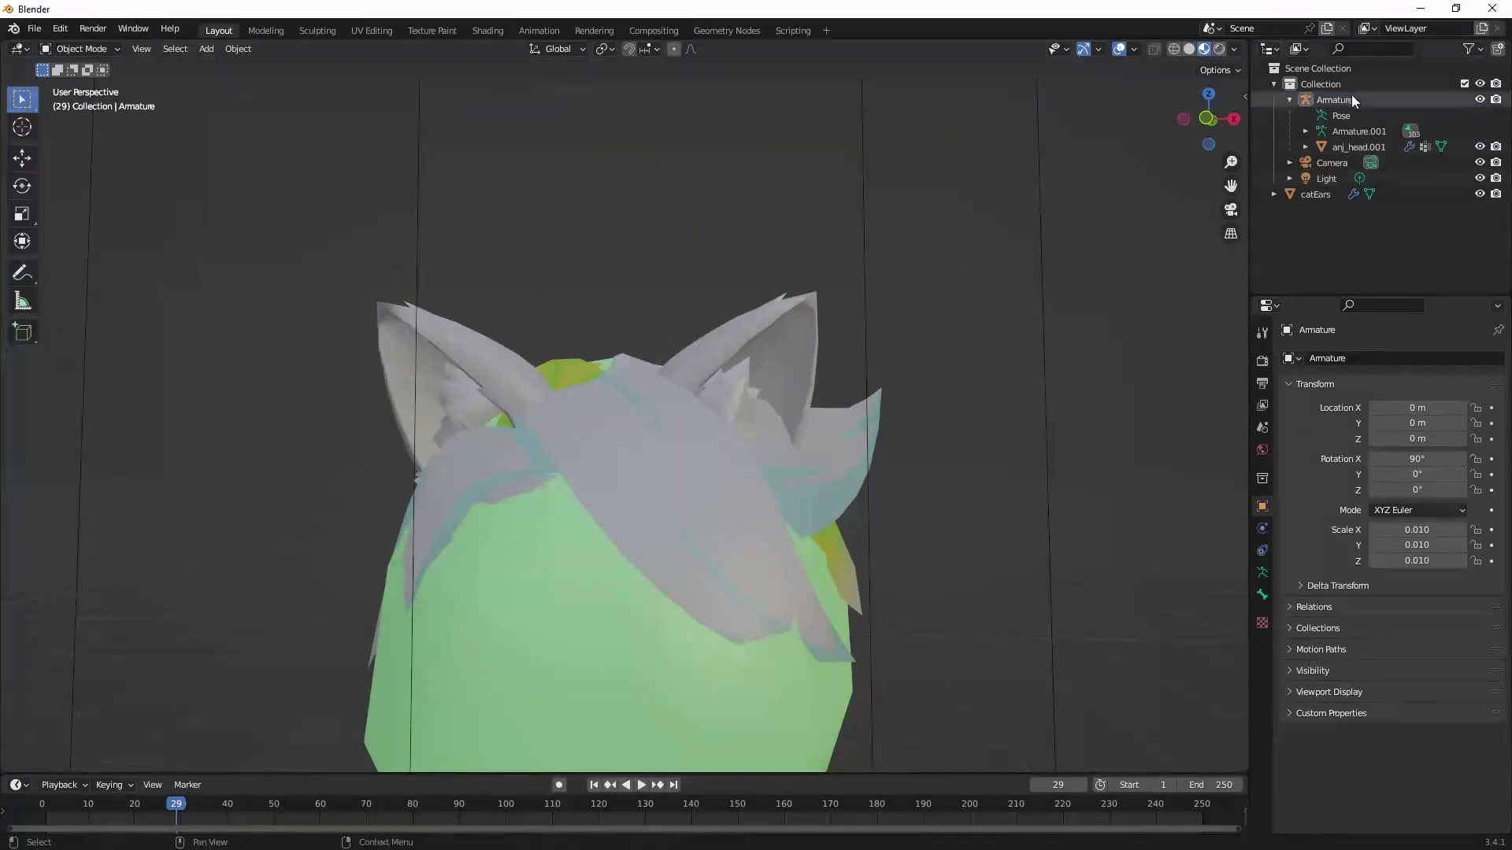
pyautogui.press('Tab')
# Step: Examine how the cat ears meet the hair mesh from the front and both sides
pyautogui.moveTo(834, 314); pyautogui.dragTo(733, 383, button='middle')
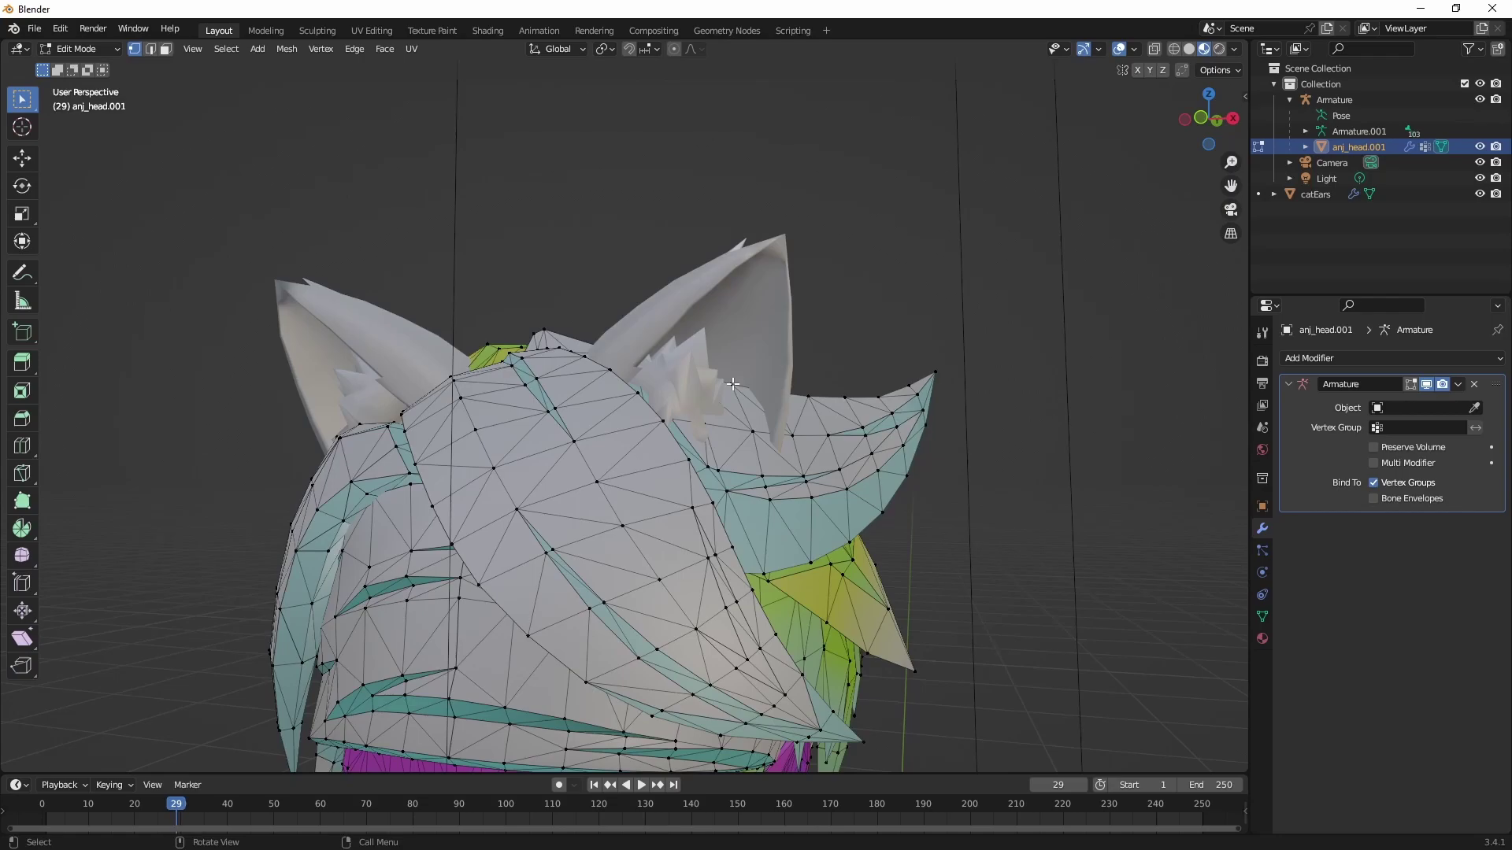
pyautogui.moveTo(715, 483); pyautogui.dragTo(745, 440, button='middle')
pyautogui.scroll(-4, 744, 444)
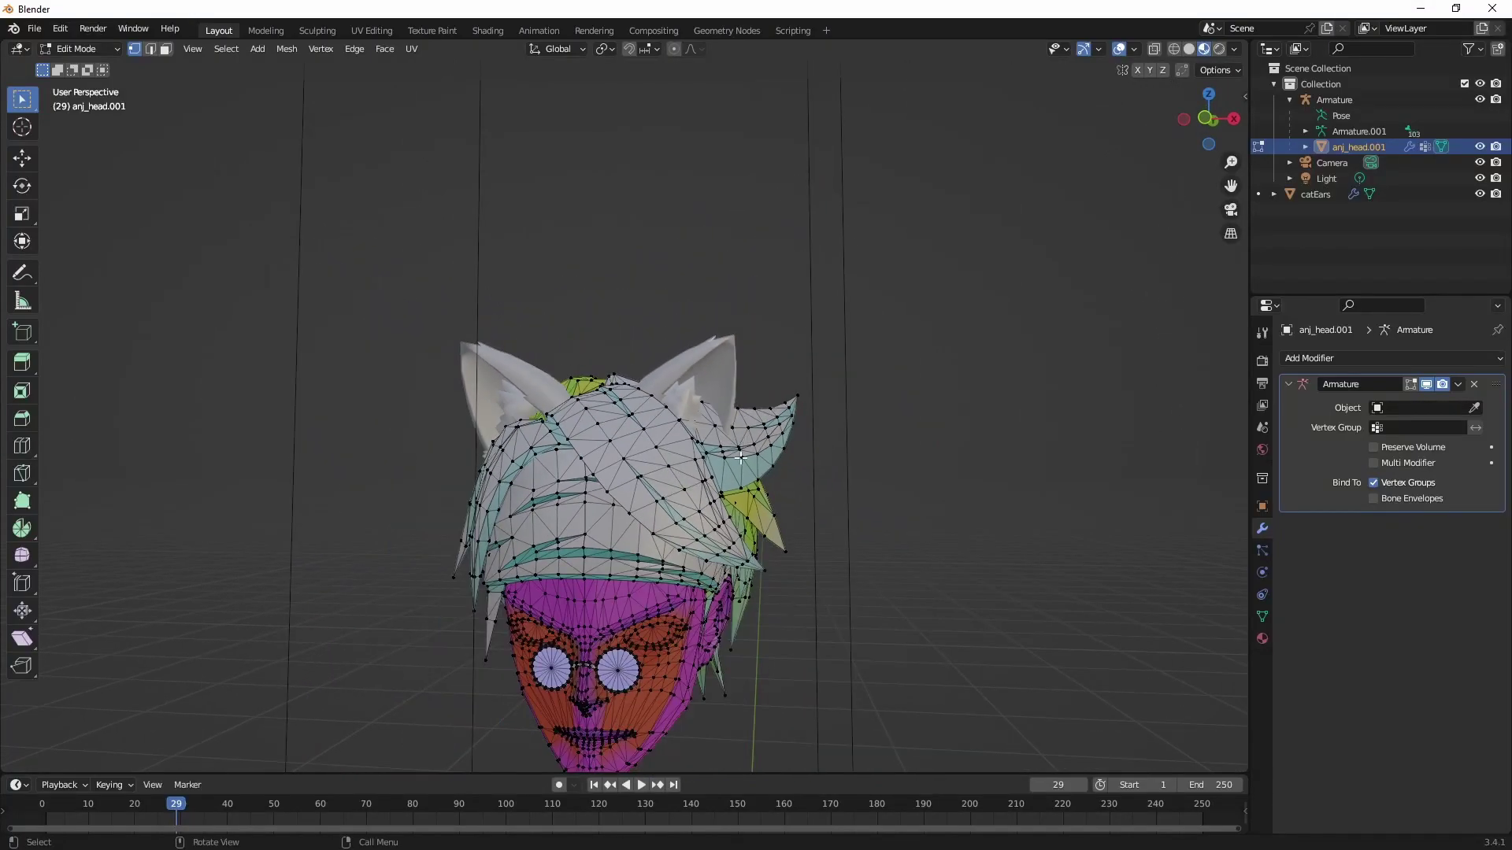
pyautogui.scroll(4, 645, 606)
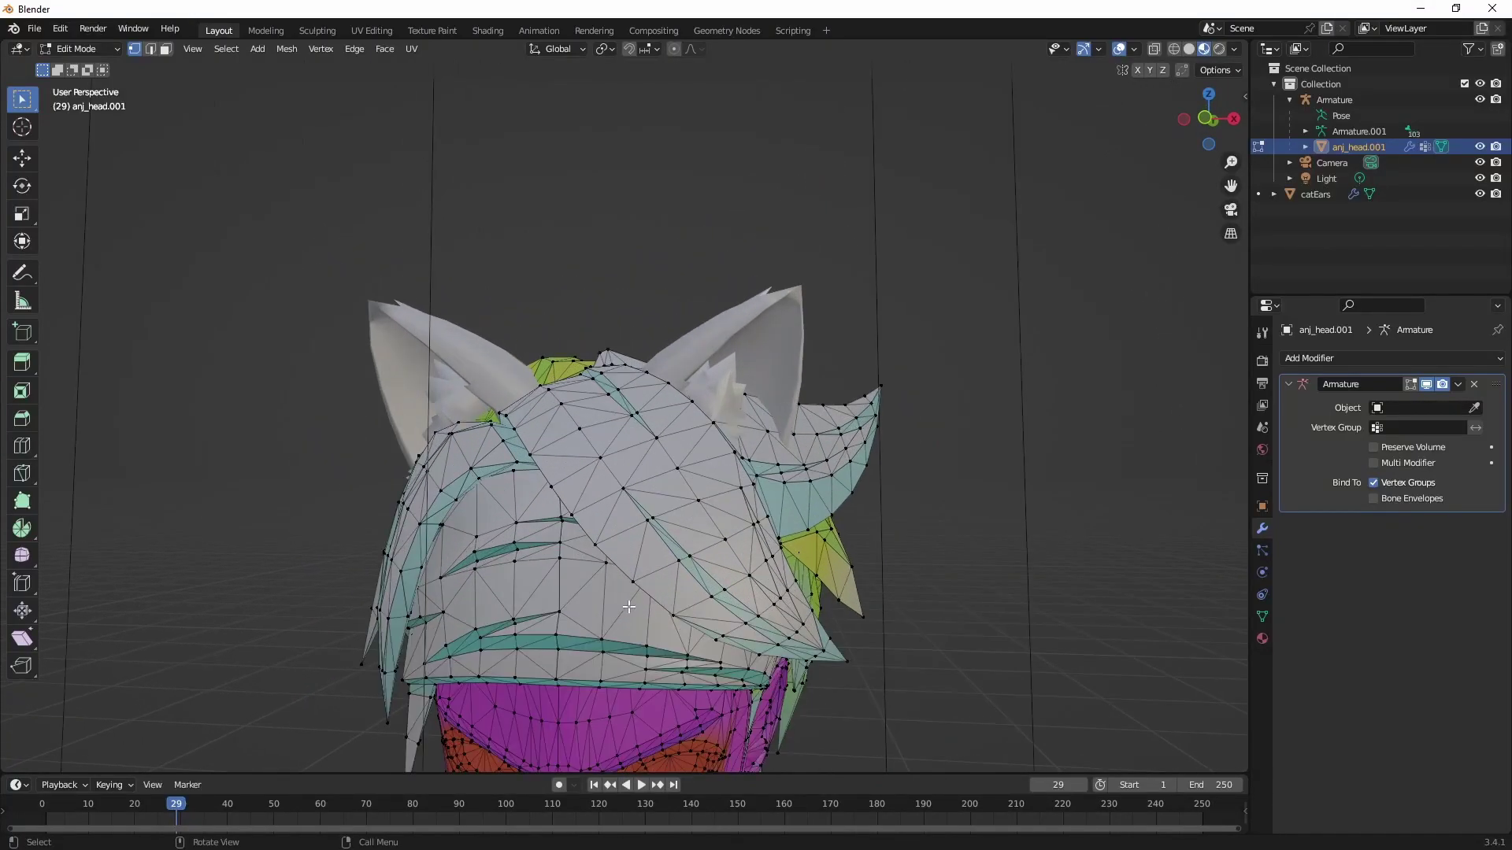
pyautogui.moveTo(663, 609); pyautogui.dragTo(1099, 373, button='middle')
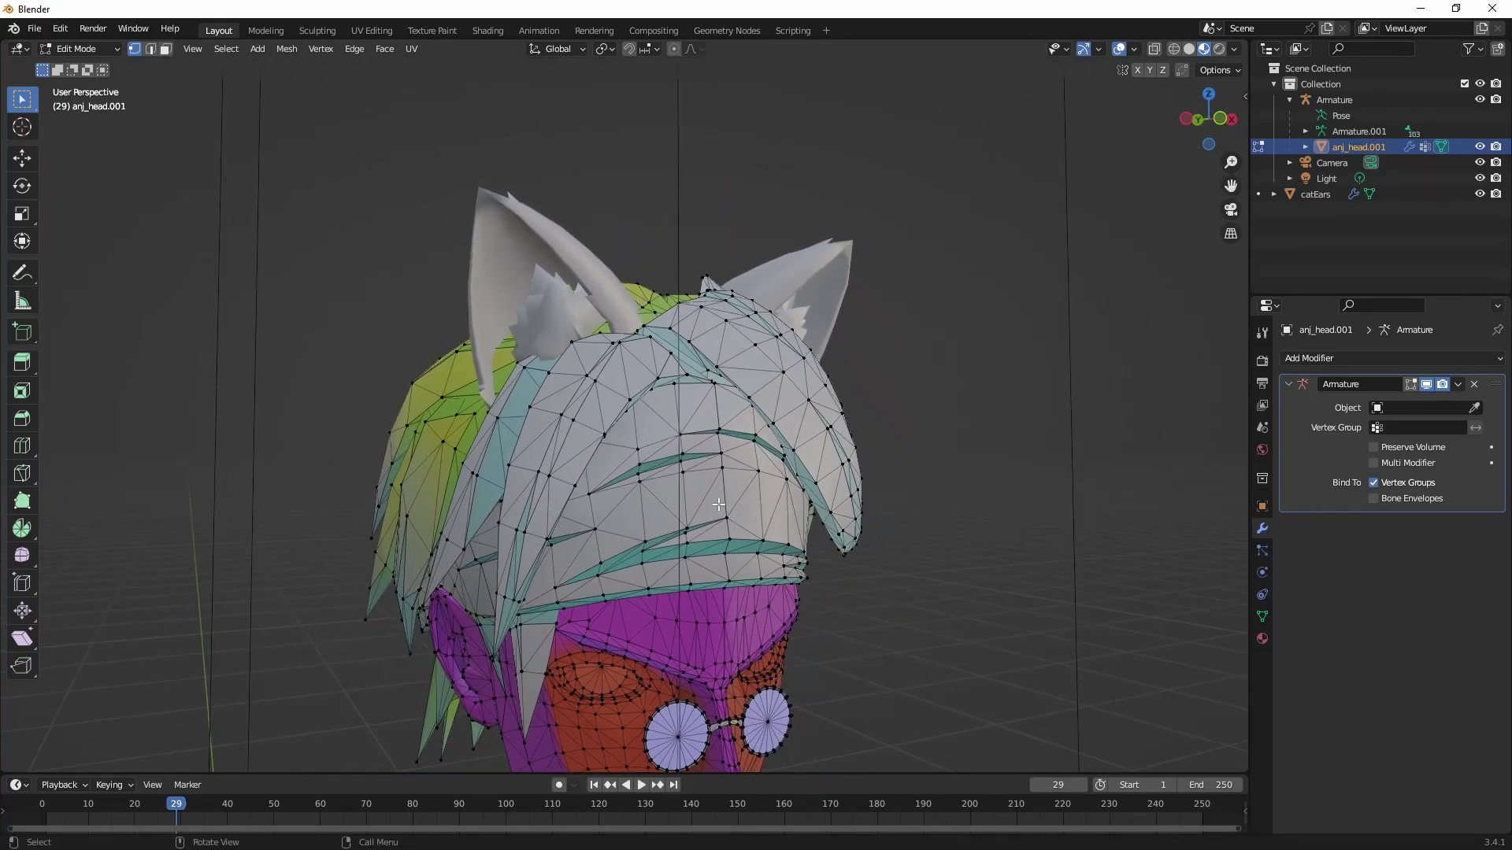
pyautogui.scroll(-3, 718, 503)
pyautogui.moveTo(718, 504)
pyautogui.mouseDown(button='middle')
pyautogui.moveTo(707, 445)
pyautogui.moveTo(685, 533)
pyautogui.moveTo(702, 512)
pyautogui.mouseUp(button='middle')
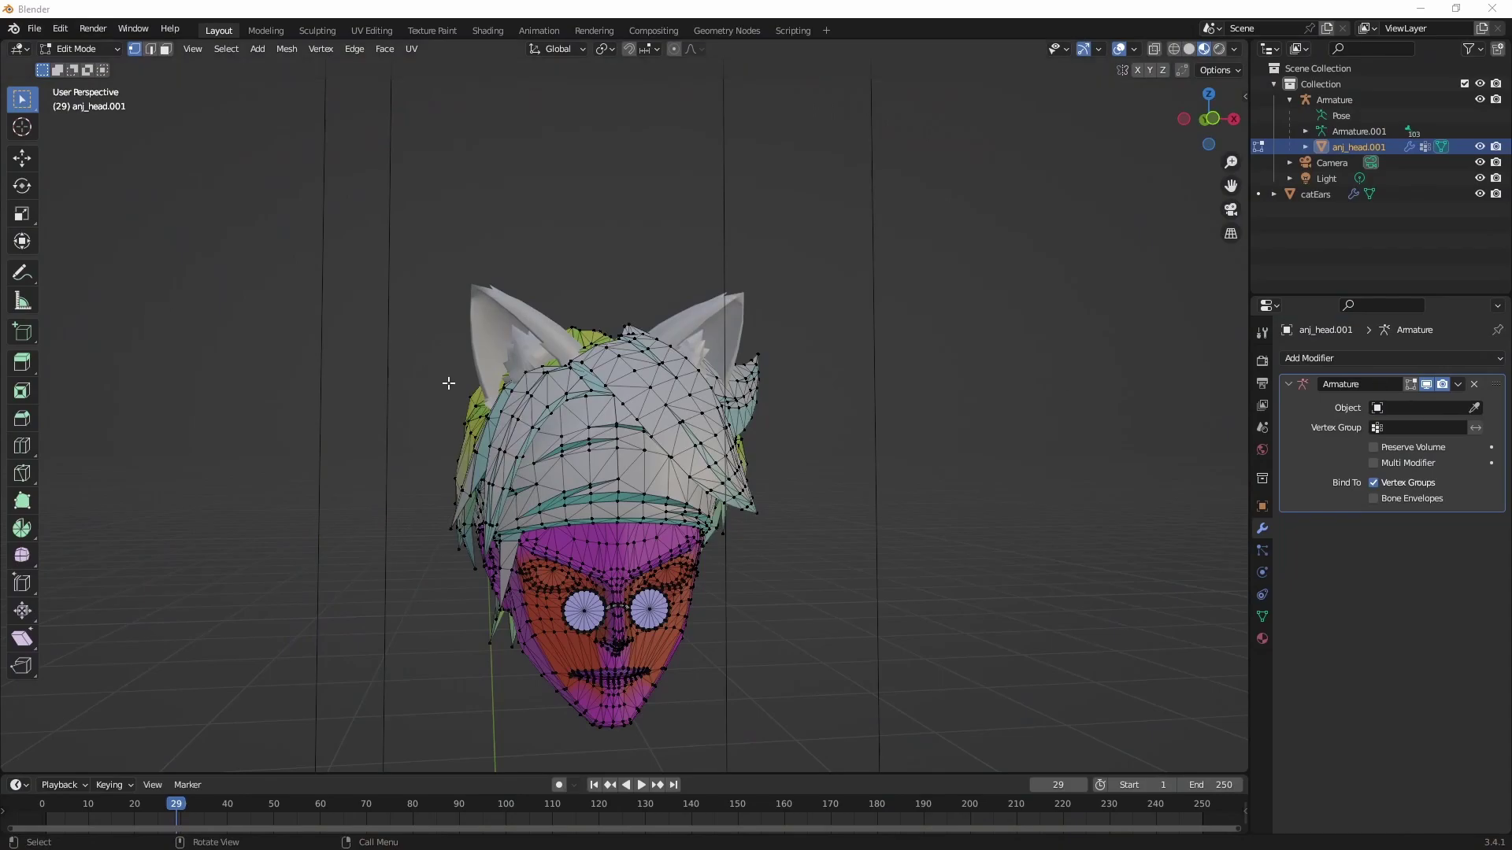
pyautogui.scroll(2, 650, 365)
pyautogui.moveTo(722, 355); pyautogui.dragTo(640, 364, button='middle')
pyautogui.moveTo(824, 441); pyautogui.dragTo(1043, 405, button='middle')
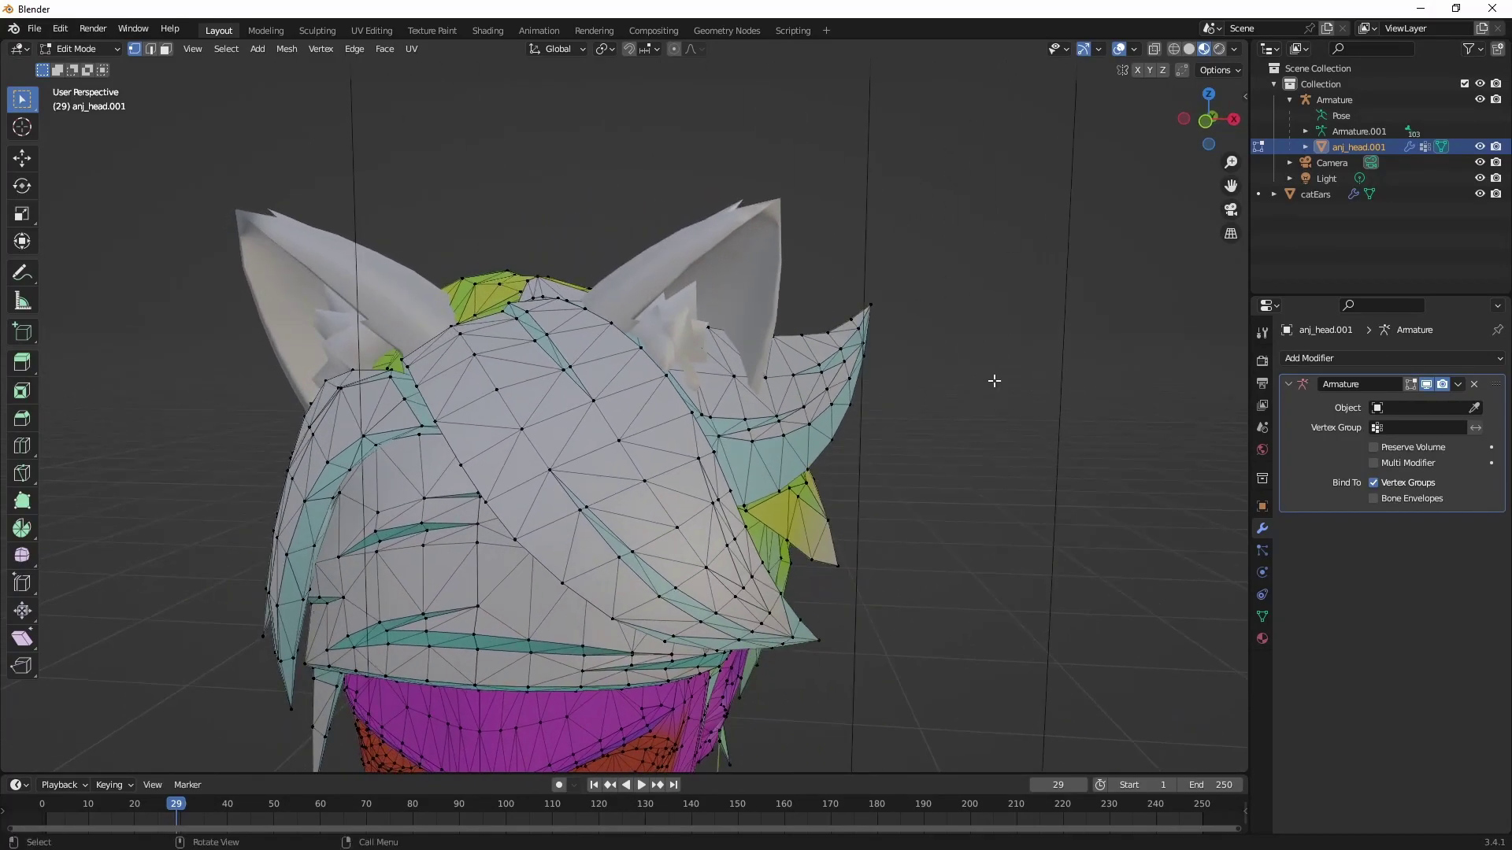
# Step: In Object Mode, select catEars and apply its Mirror modifier
pyautogui.press('Tab')
pyautogui.moveTo(744, 497); pyautogui.dragTo(645, 370, button='middle')
pyautogui.click(648, 202)
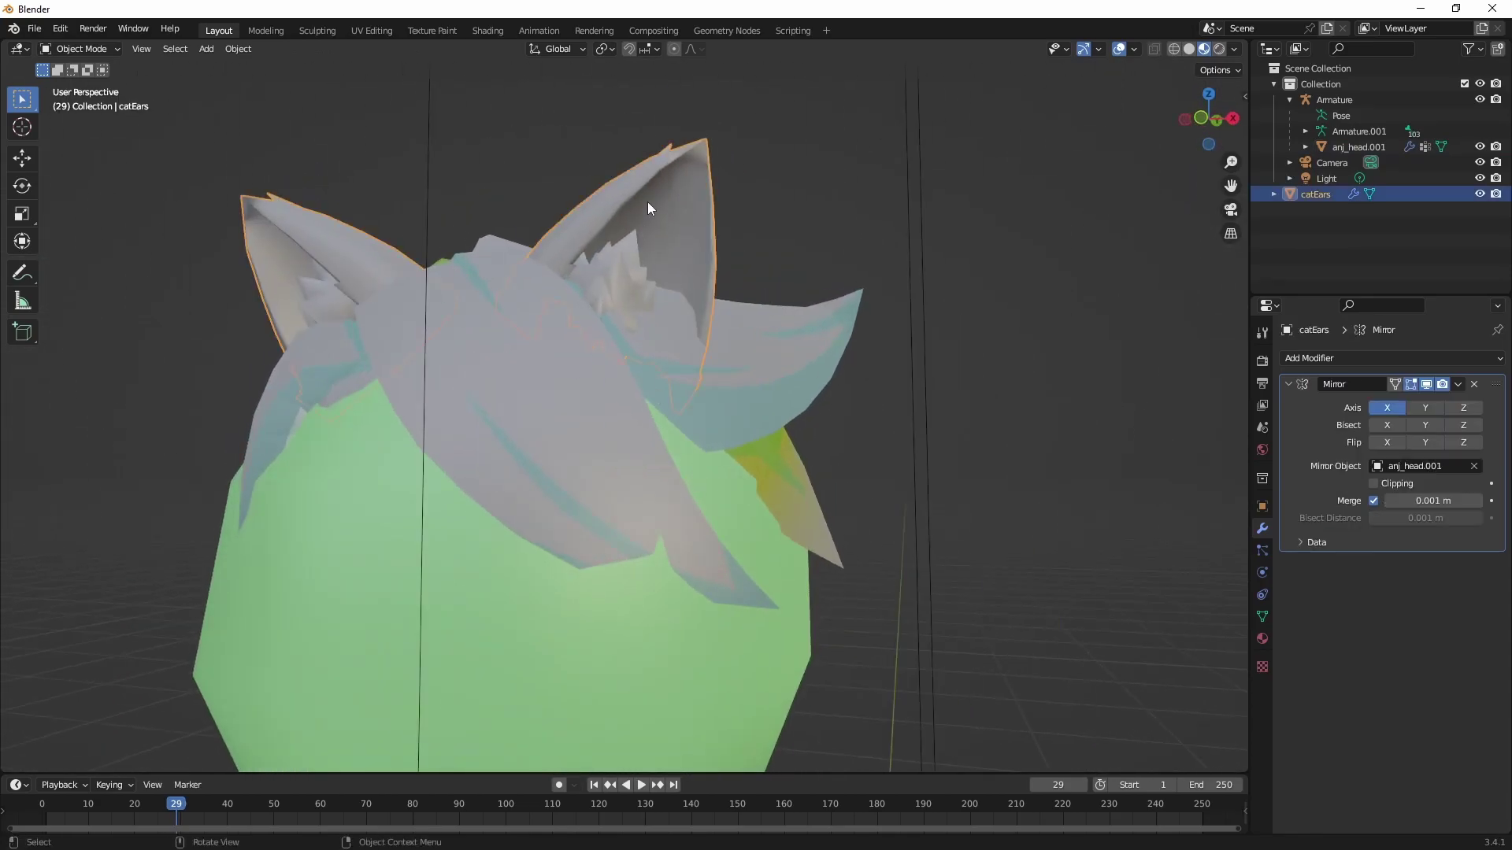
pyautogui.click(1458, 384)
pyautogui.click(1449, 401)
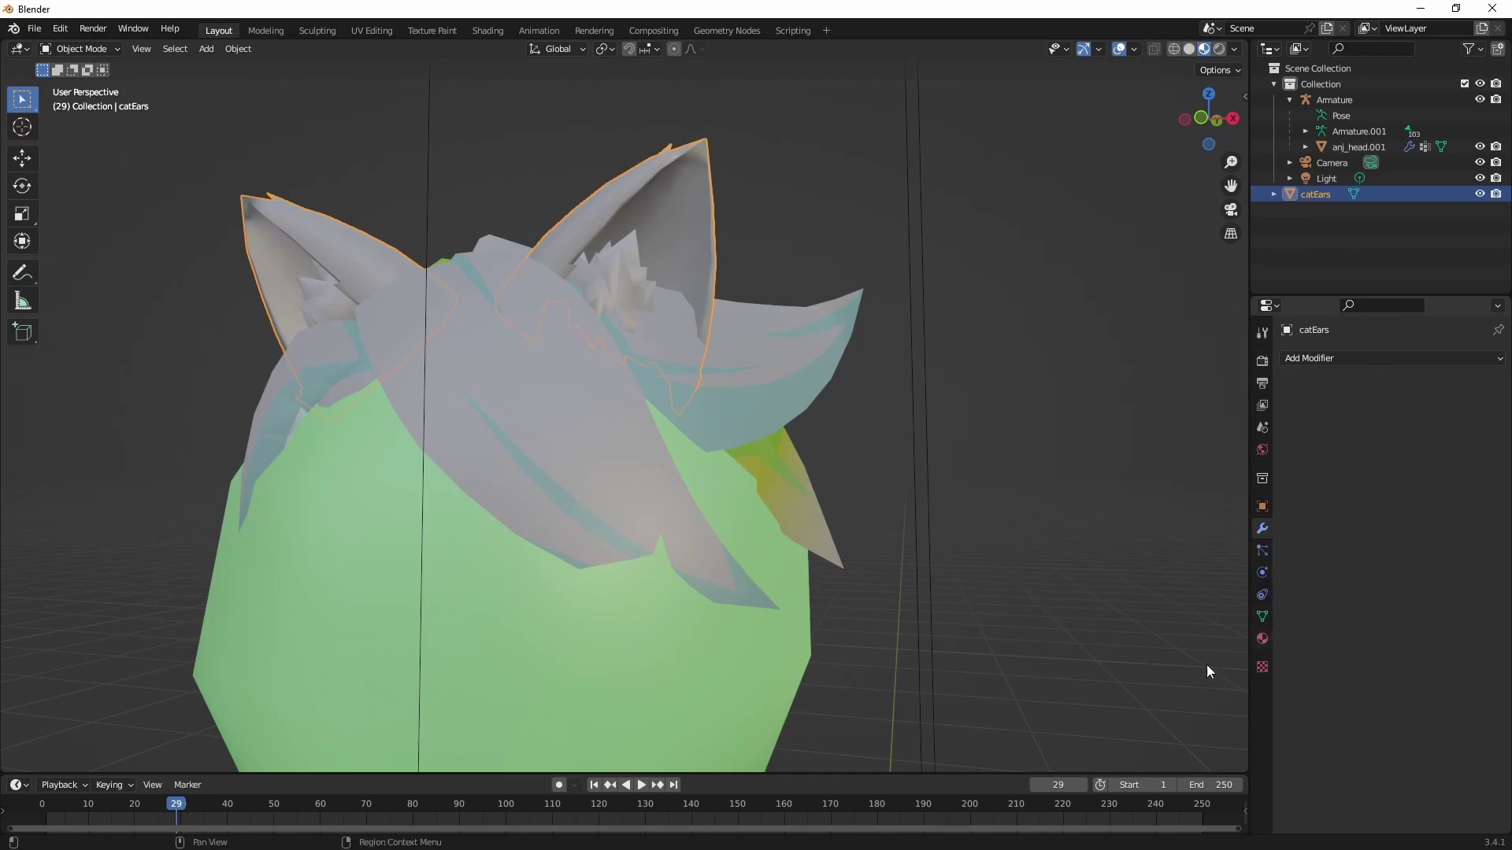
# Step: Remove the MI_MAIN_BASE.002 material slot from catEars and deselect the object
pyautogui.moveTo(946, 506); pyautogui.dragTo(764, 471, button='middle')
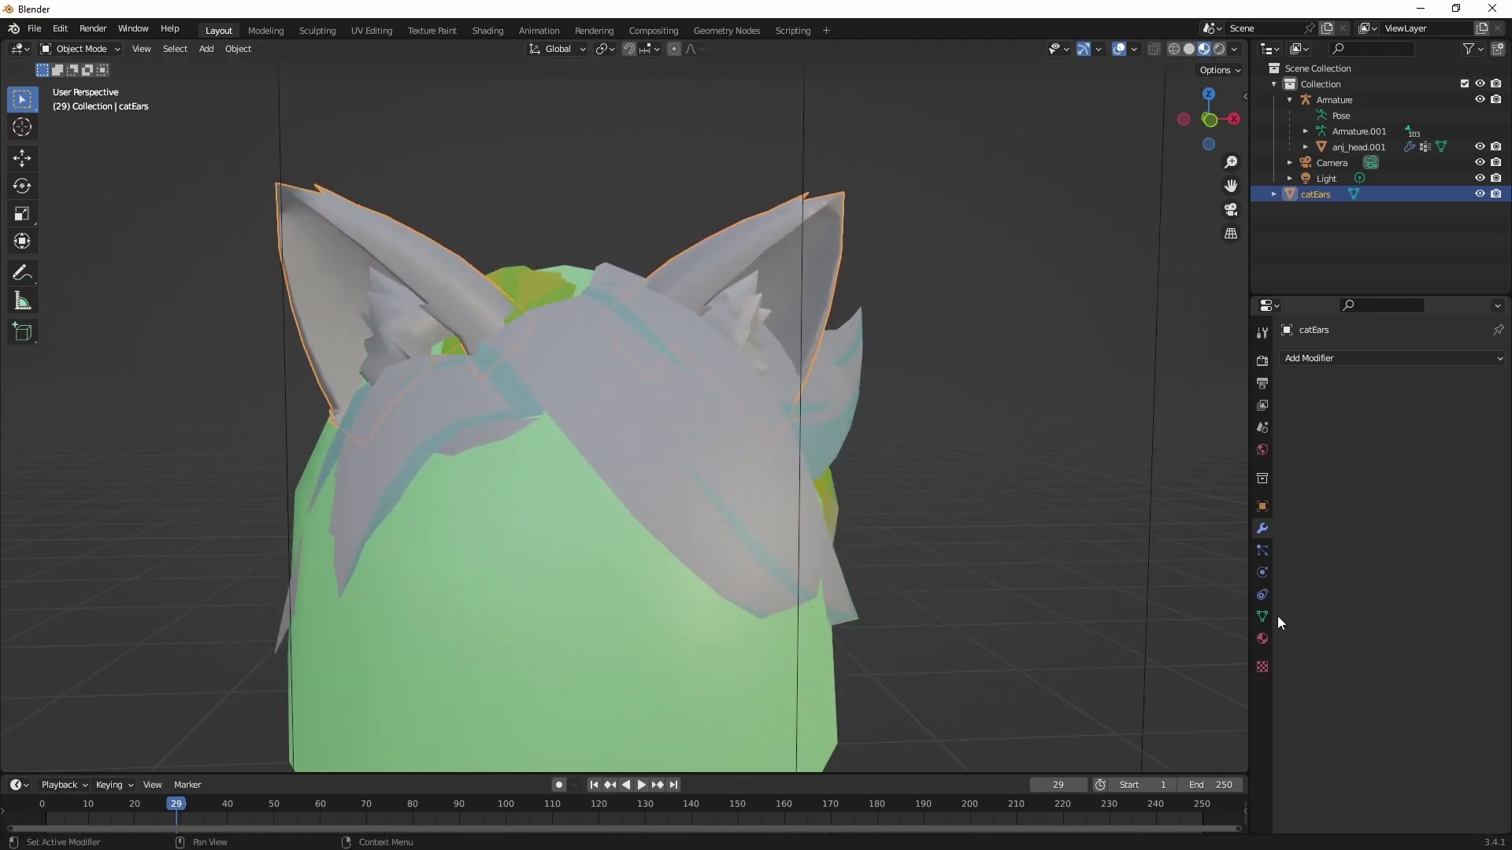
pyautogui.click(1262, 638)
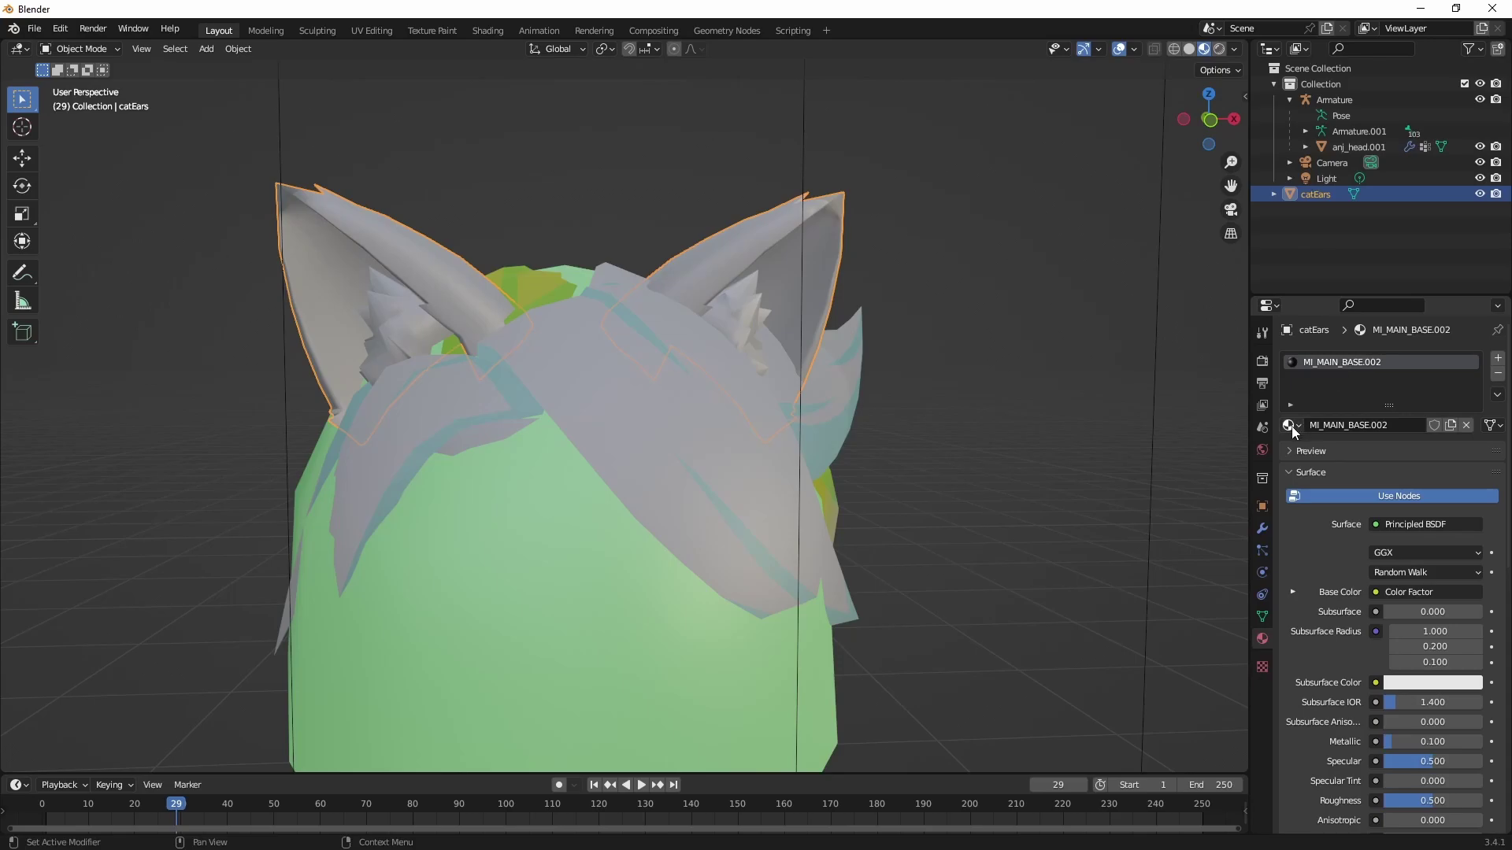
pyautogui.click(1497, 374)
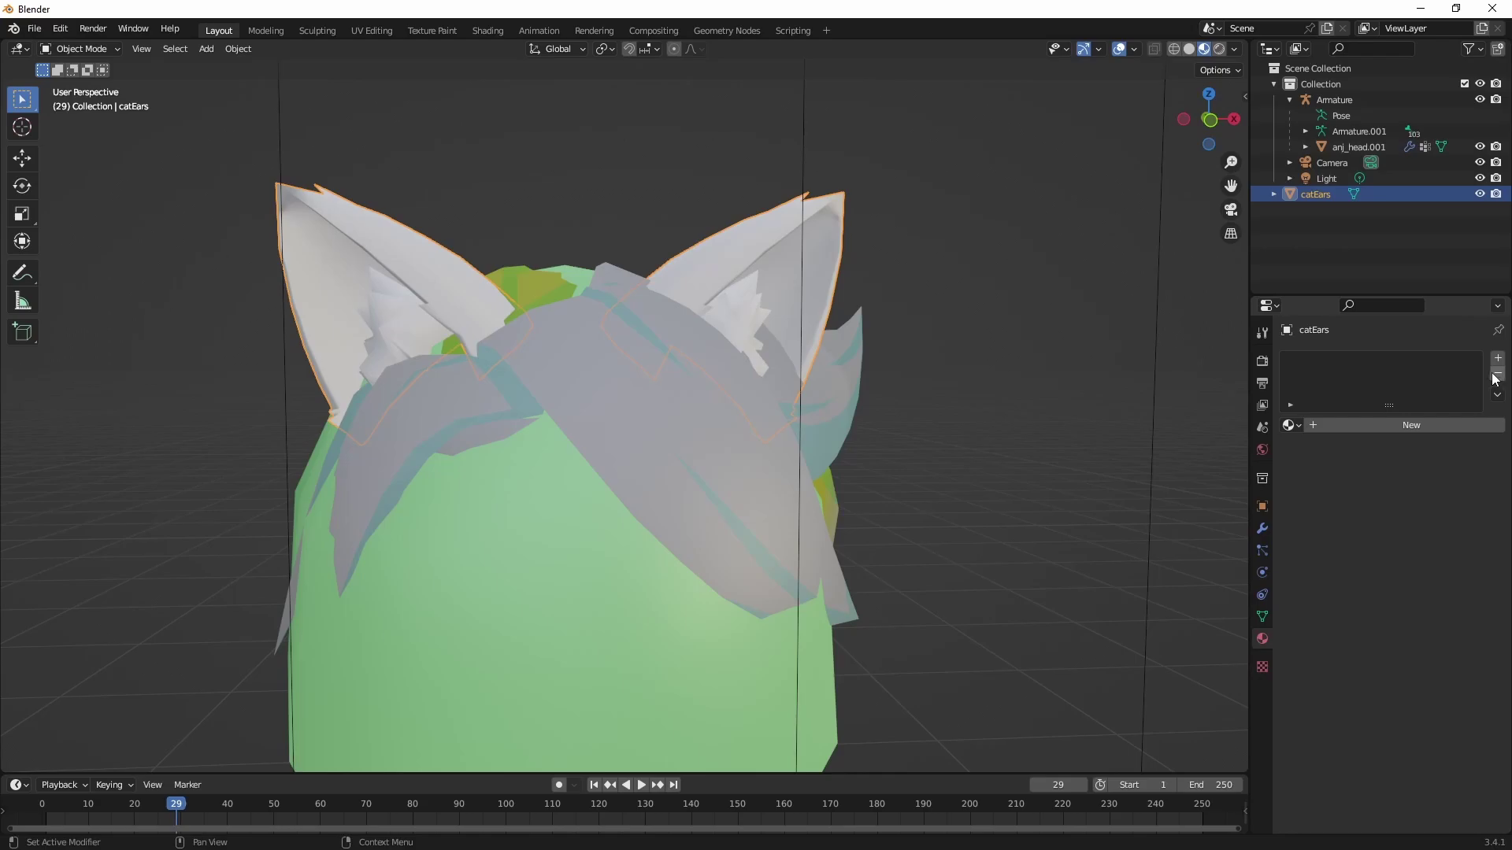
pyautogui.click(918, 407)
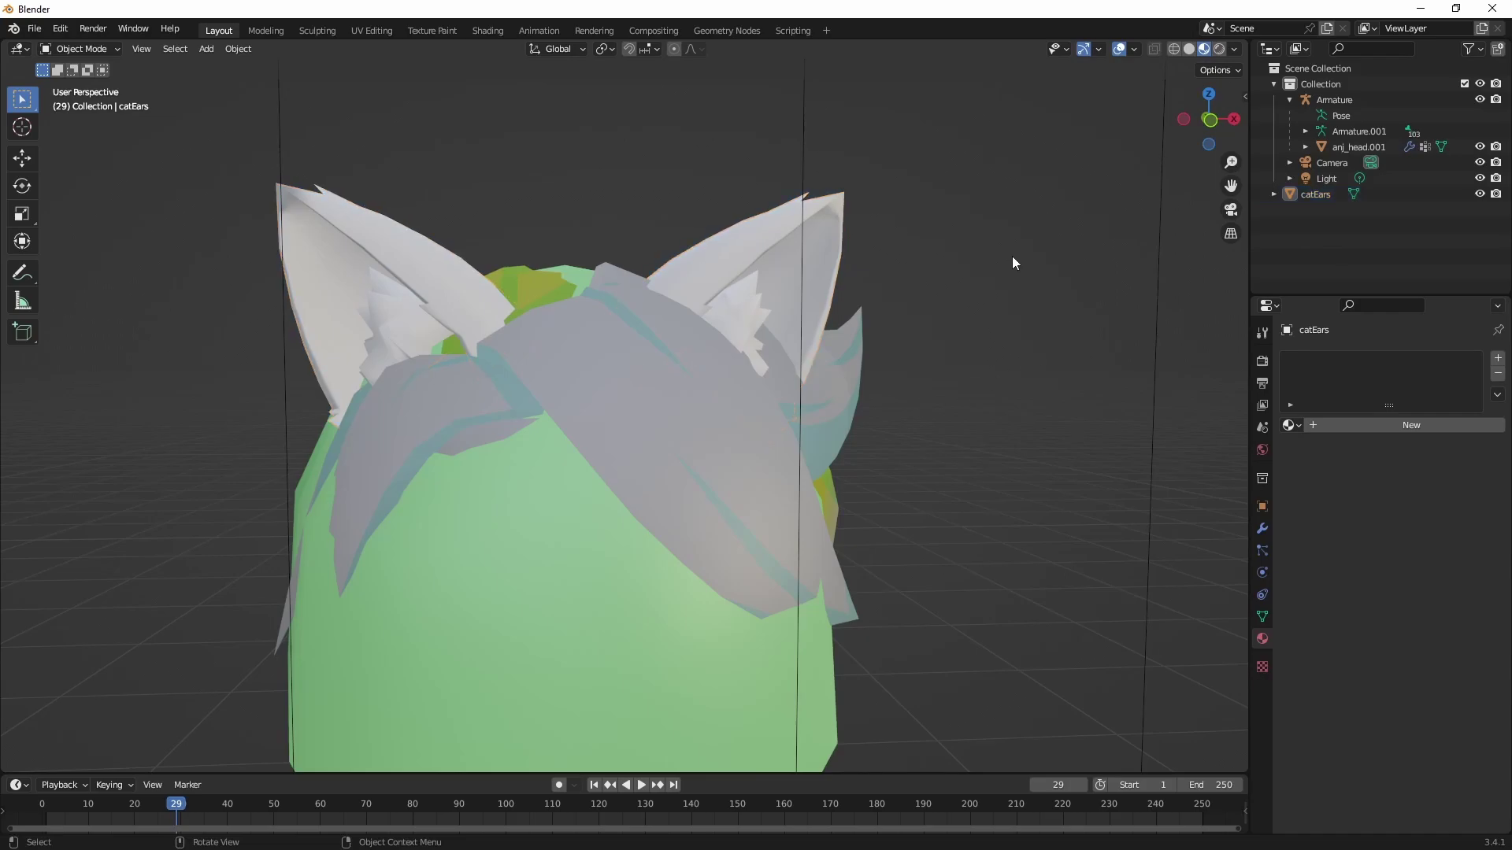
pyautogui.moveTo(647, 375)
pyautogui.mouseDown(button='middle')
pyautogui.moveTo(634, 397)
pyautogui.moveTo(807, 355)
pyautogui.moveTo(632, 397)
pyautogui.mouseUp(button='middle')
# Step: Select catEars with anj_head.001 as the active object and join them into one mesh
pyautogui.click(1318, 196)
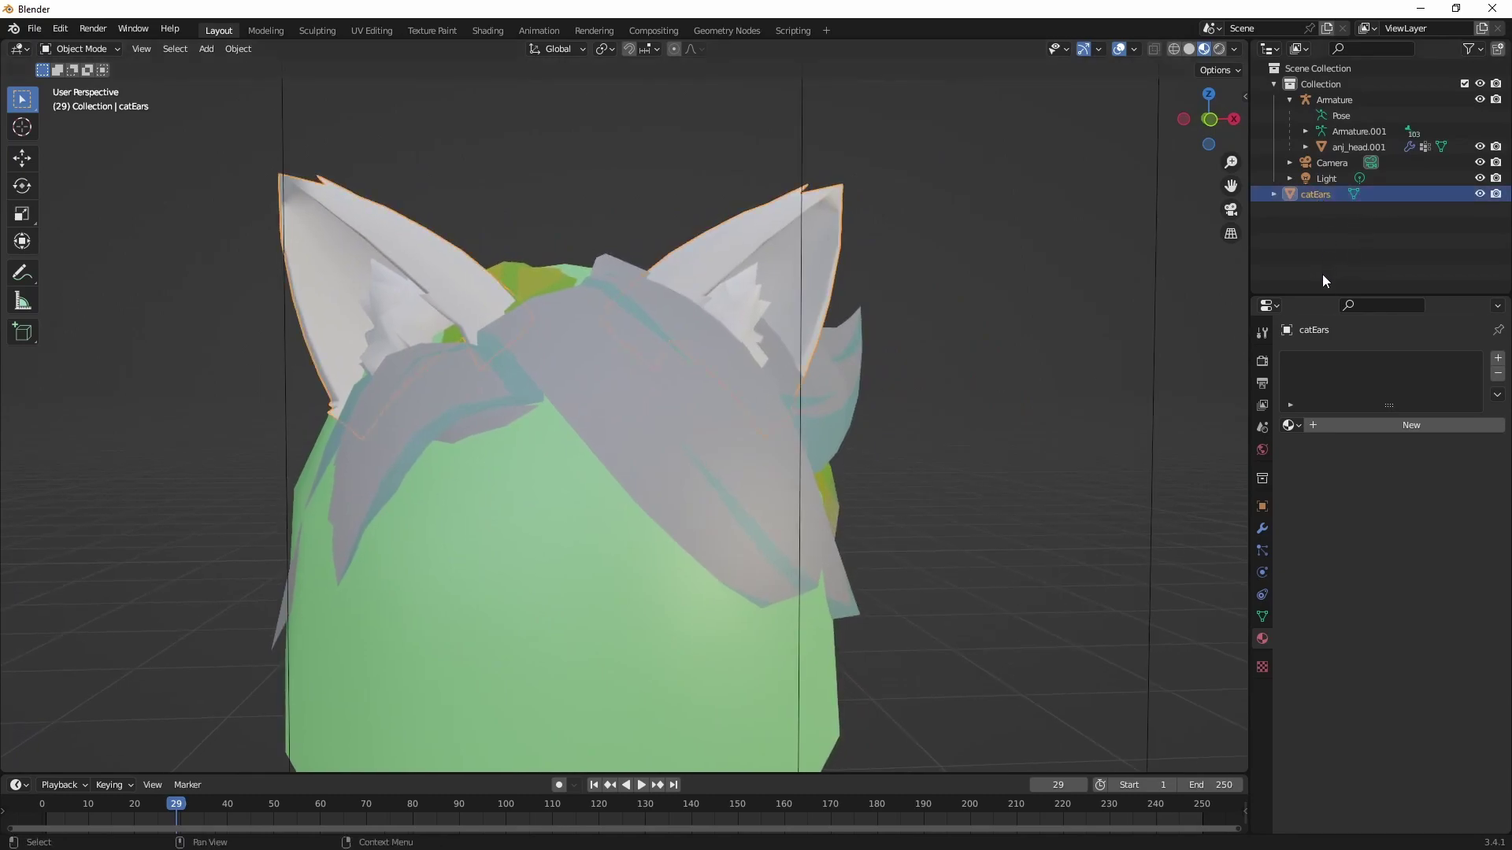
pyautogui.keyDown('ctrl'); pyautogui.click(1339, 146); pyautogui.keyUp('ctrl')
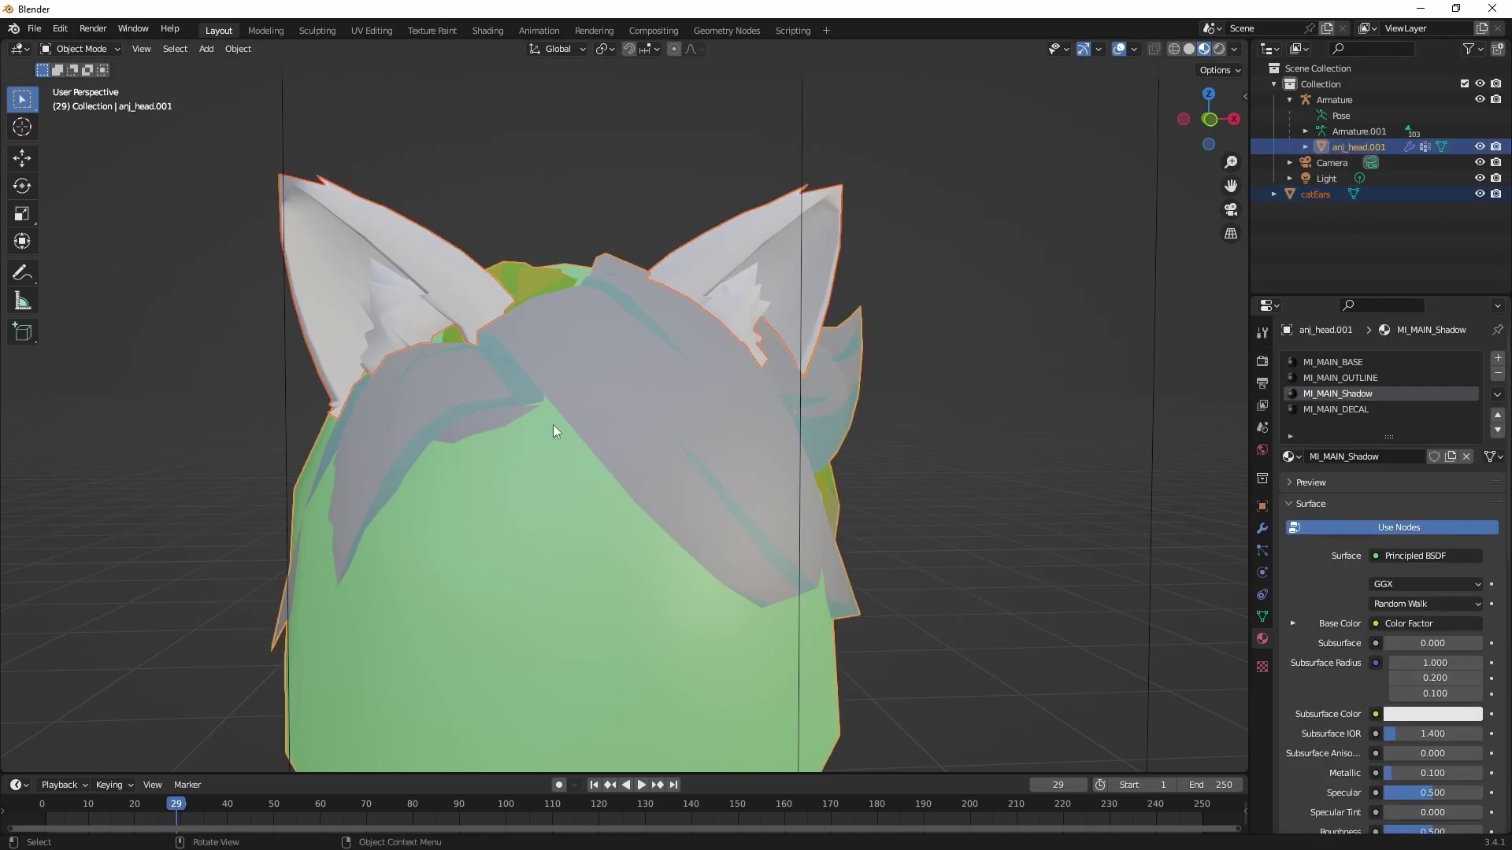
pyautogui.hotkey('ctrl', 'j')
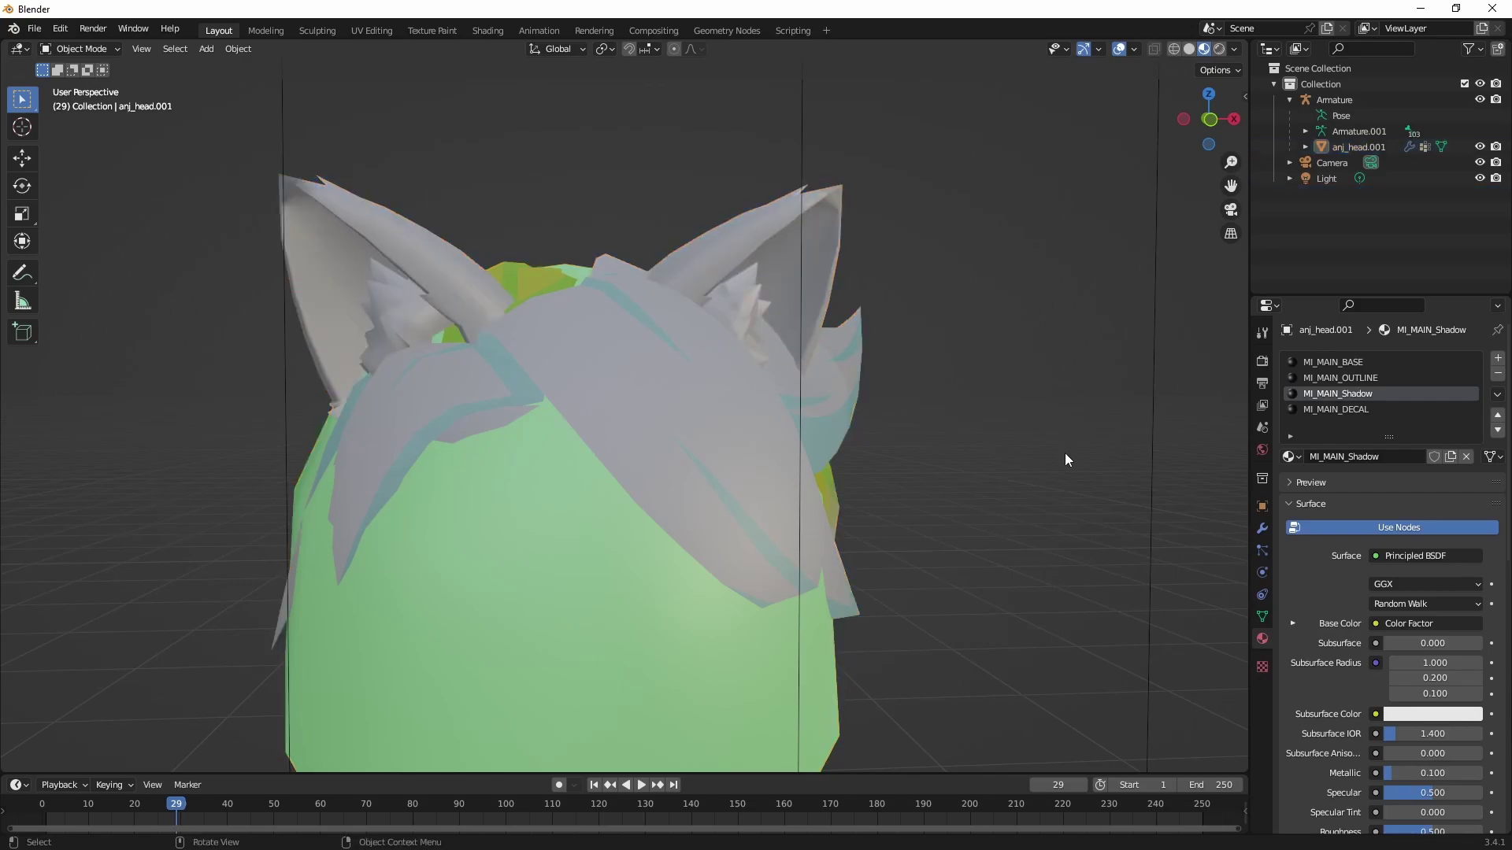
# Step: In Edit Mode on anj_head.001, select the geometry assigned to MI_MAIN_BASE to check the ears, and clear the selection
pyautogui.moveTo(628, 354); pyautogui.dragTo(669, 363, button='middle')
pyautogui.press('Tab')
pyautogui.moveTo(1053, 429); pyautogui.dragTo(995, 408, button='middle')
pyautogui.scroll(-4, 946, 420)
pyautogui.scroll(4, 945, 421)
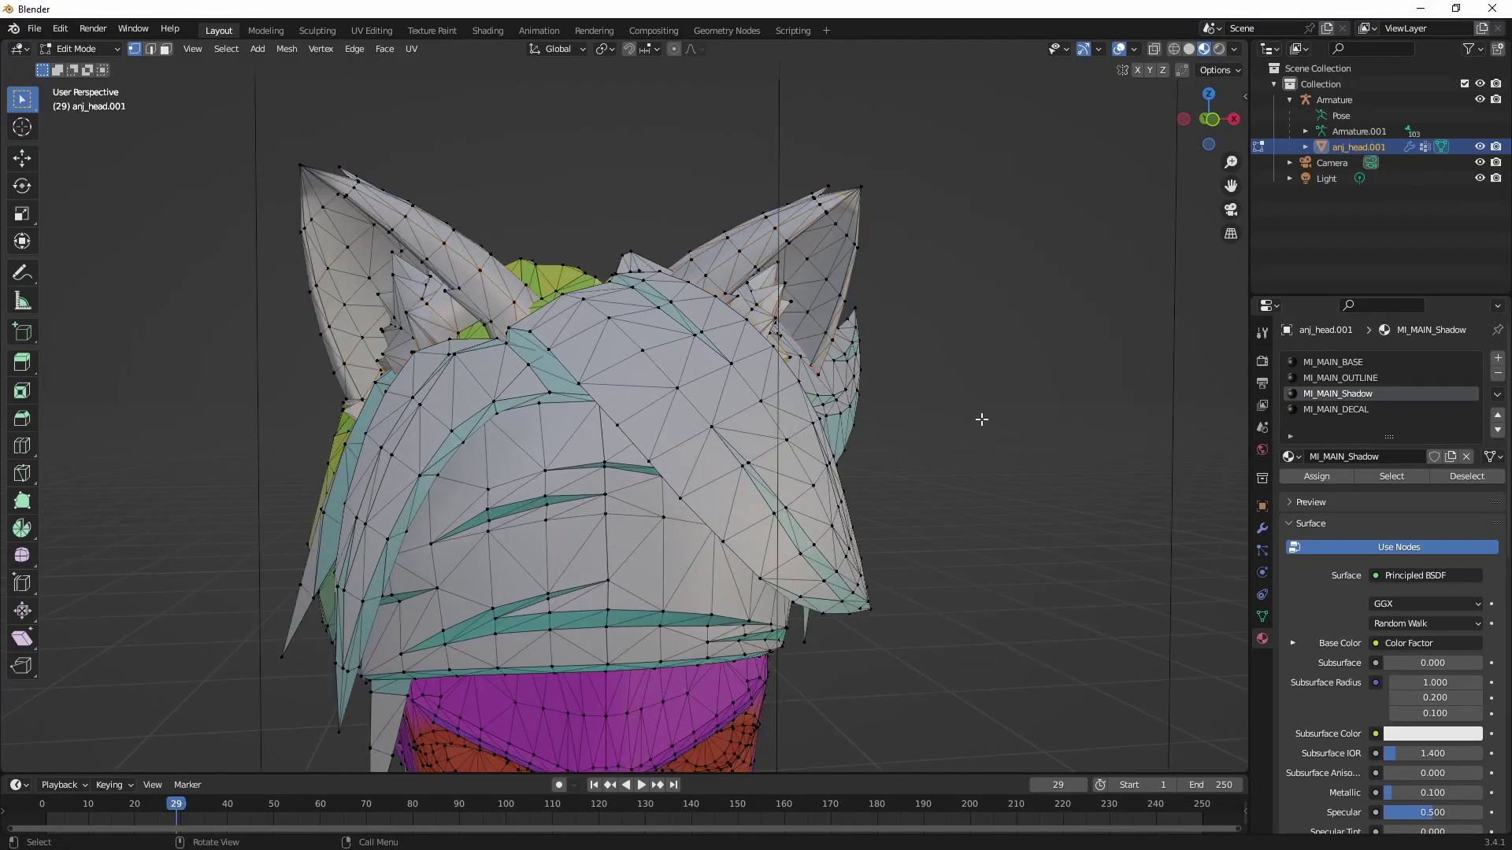
pyautogui.scroll(-2, 921, 300)
pyautogui.click(1347, 364)
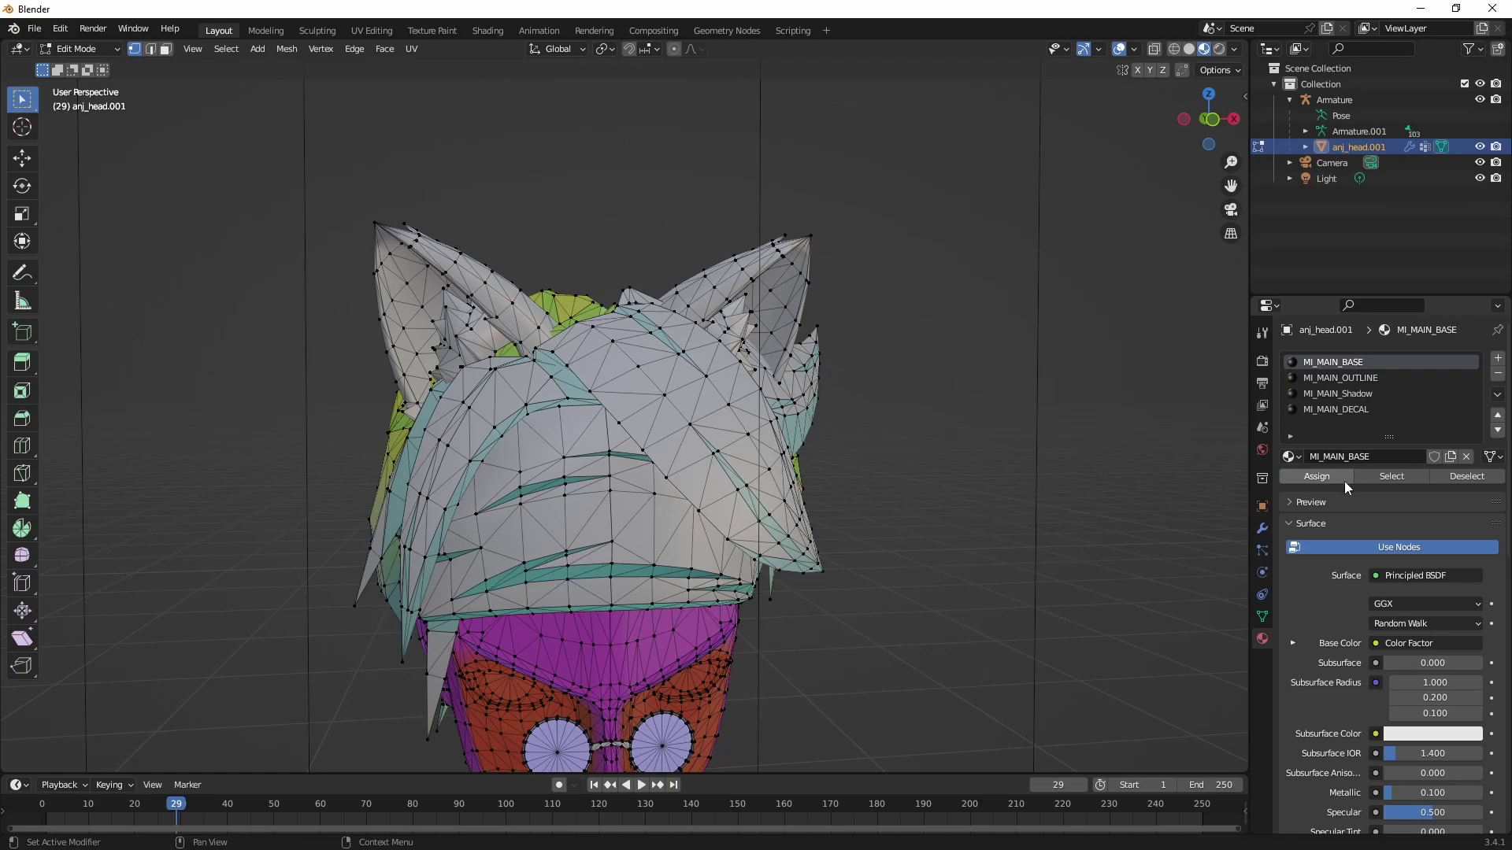
pyautogui.click(1385, 479)
pyautogui.moveTo(692, 411); pyautogui.dragTo(684, 362, button='middle')
pyautogui.hotkey('alt', 'a')
pyautogui.scroll(4, 1009, 422)
pyautogui.scroll(-3, 684, 362)
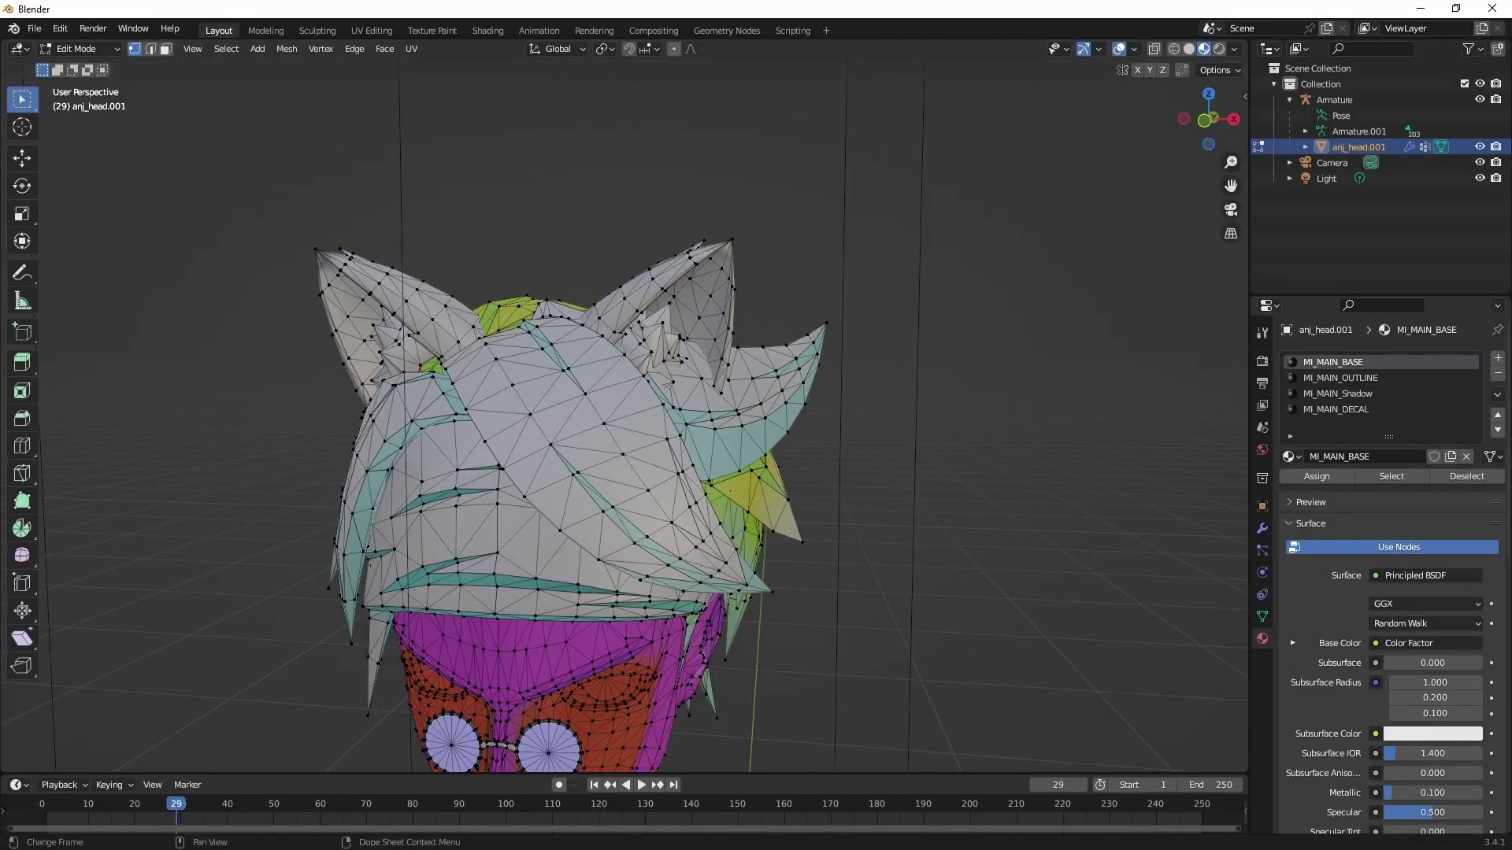
# Step: Replace the timeline with the Shader Editor, shrink its area, and return anj_head.001 to Object Mode with nothing selected
pyautogui.click(18, 785)
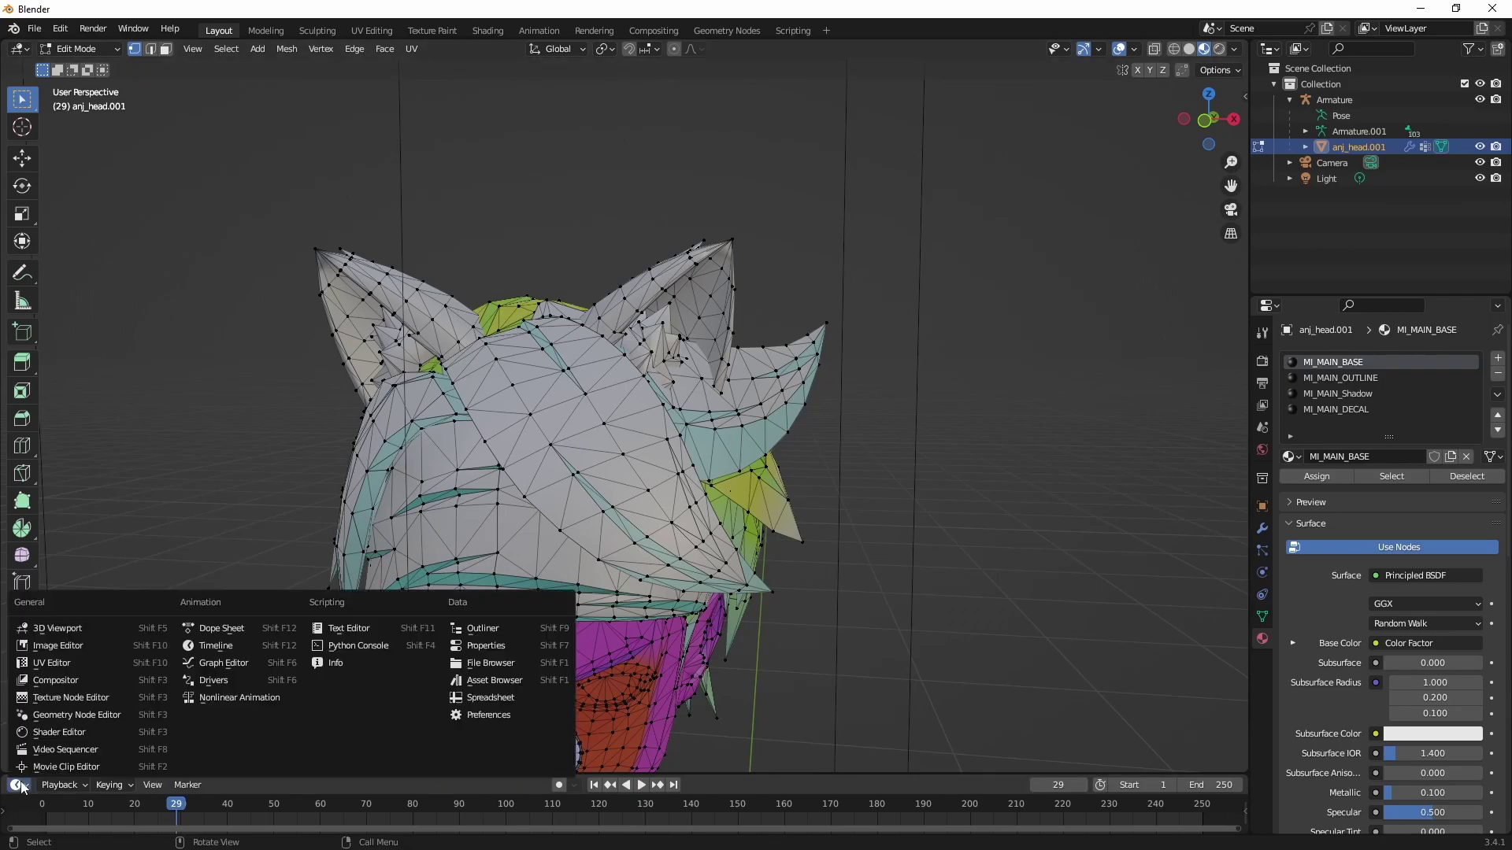
pyautogui.click(78, 731)
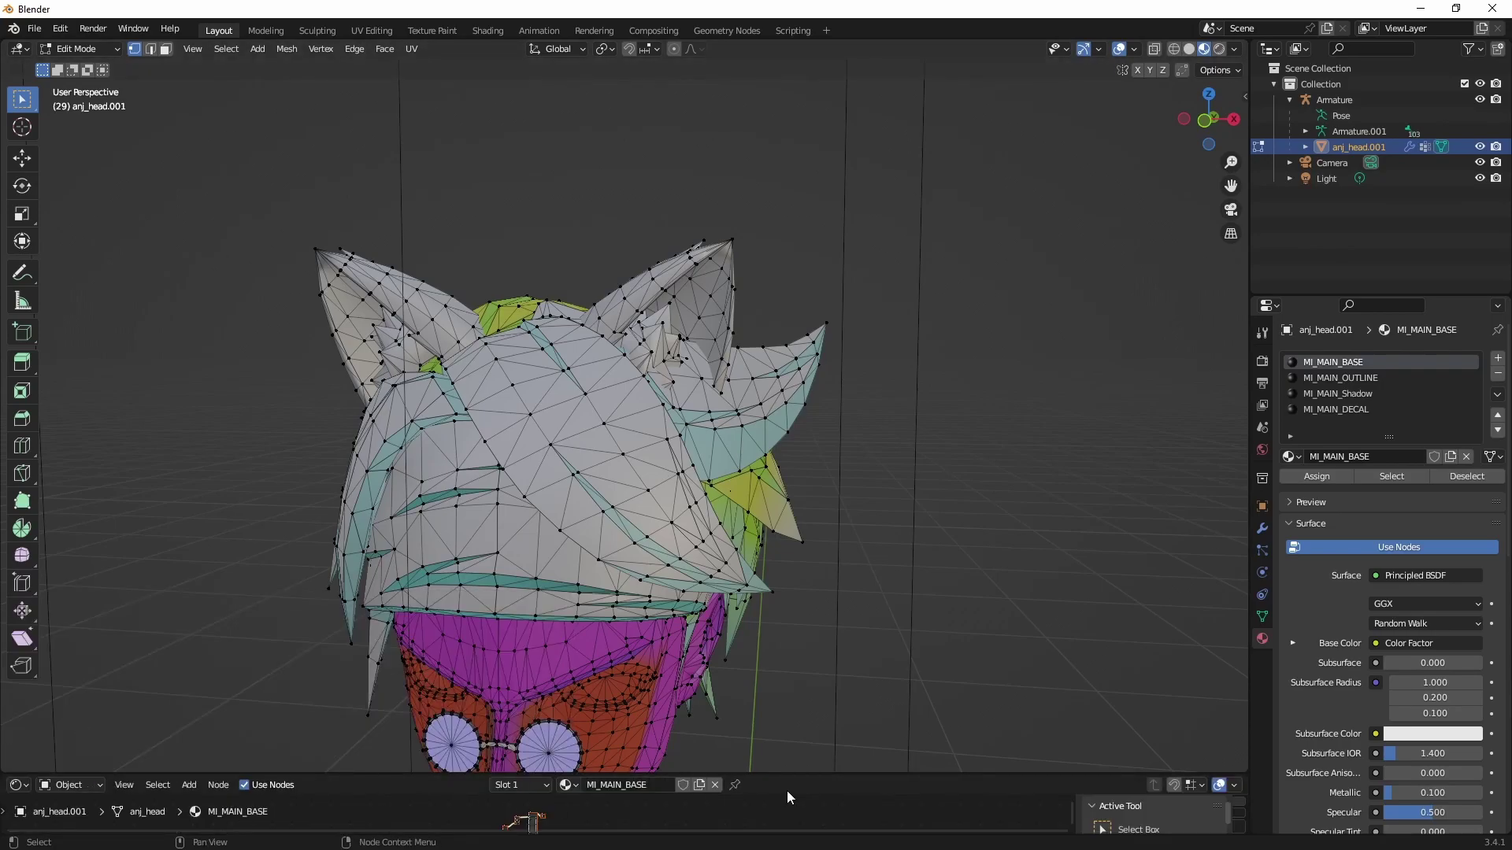
pyautogui.moveTo(789, 774); pyautogui.dragTo(789, 809)
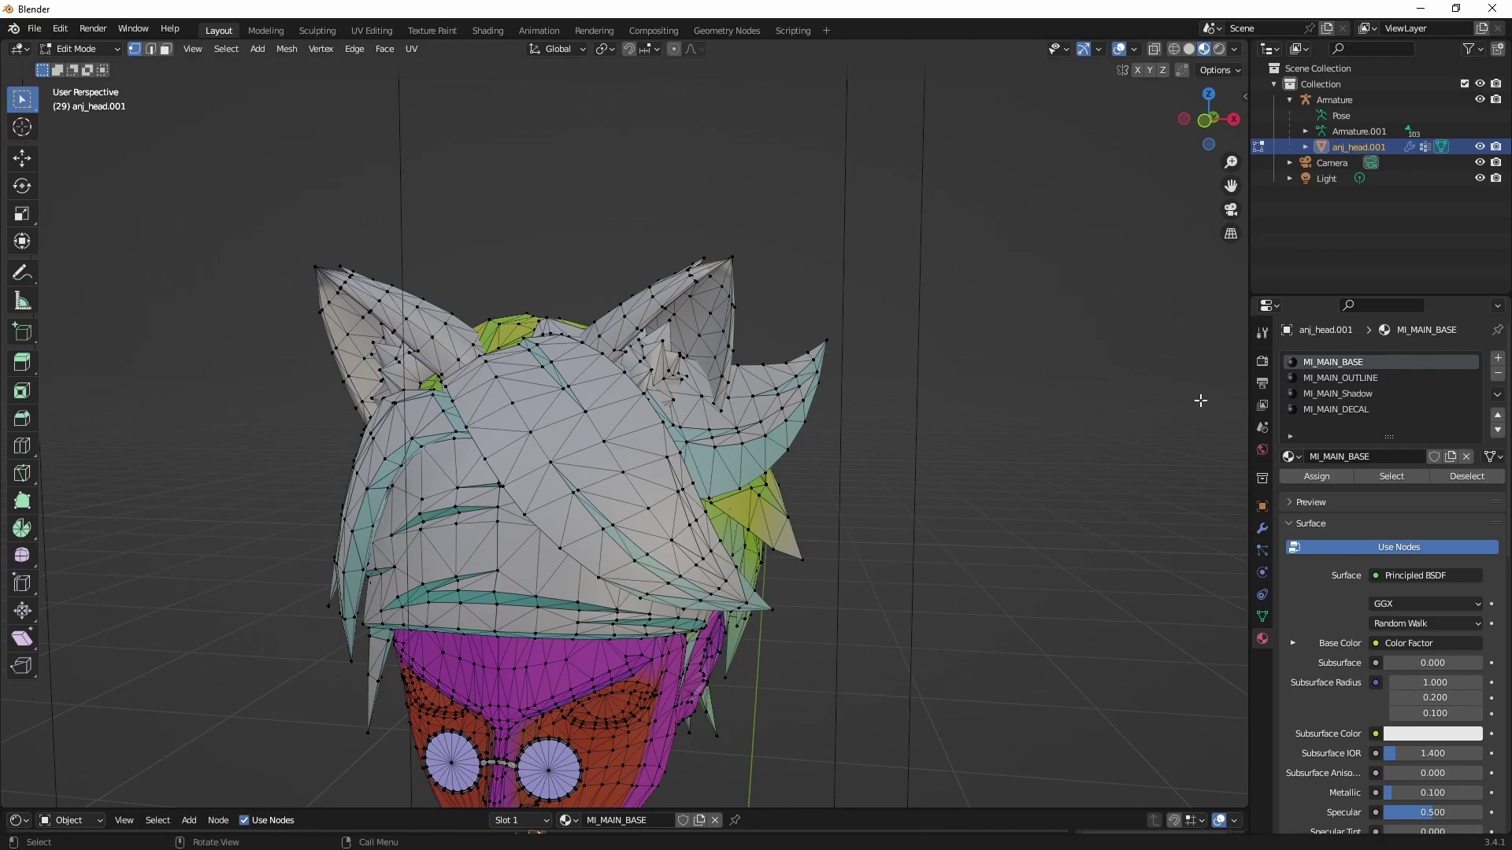
pyautogui.press('Tab')
pyautogui.click(1039, 249)
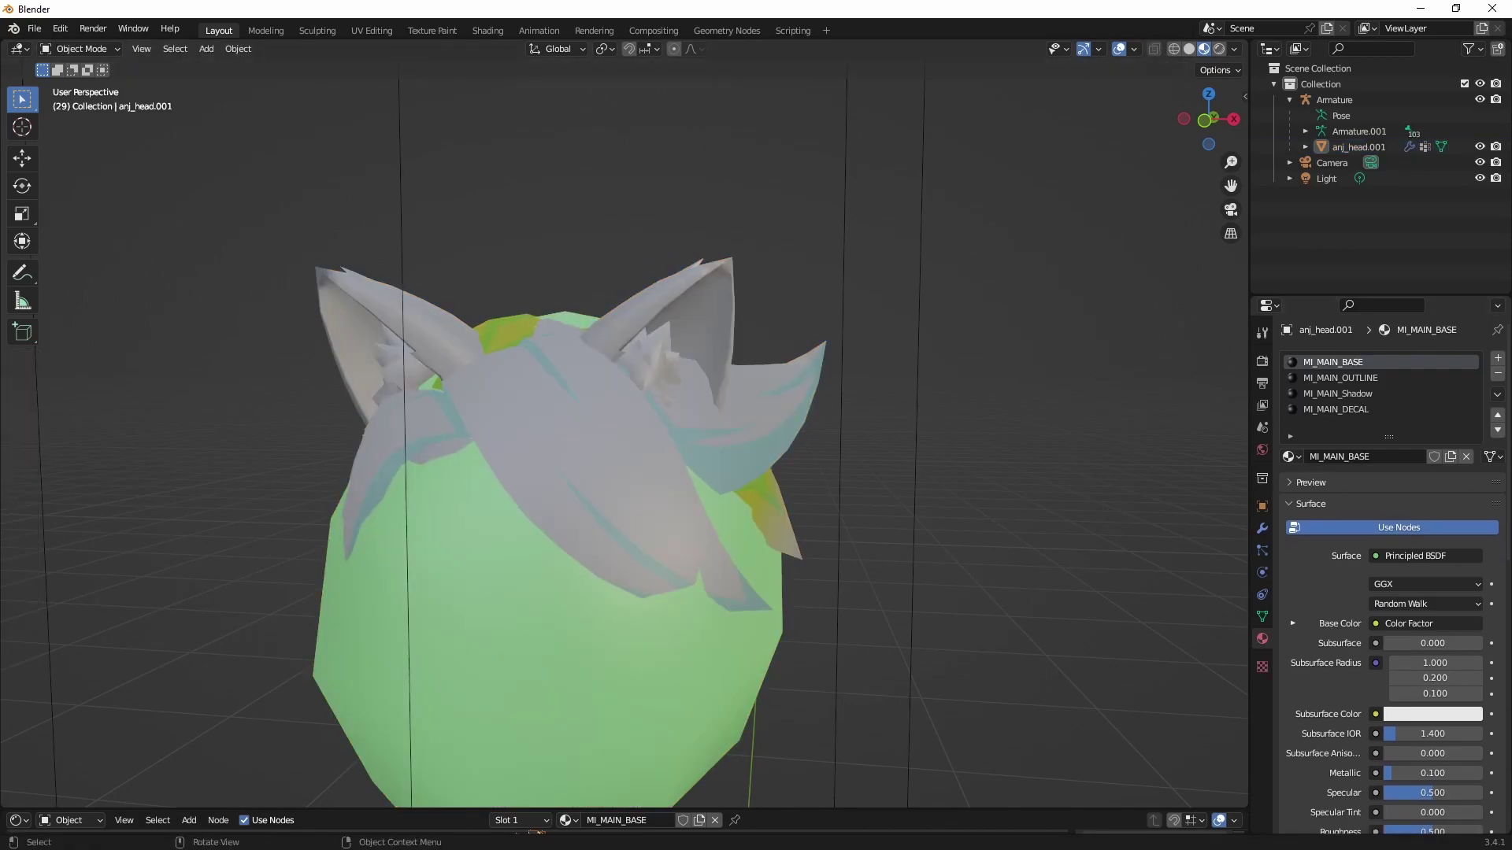
pyautogui.click(36, 29)
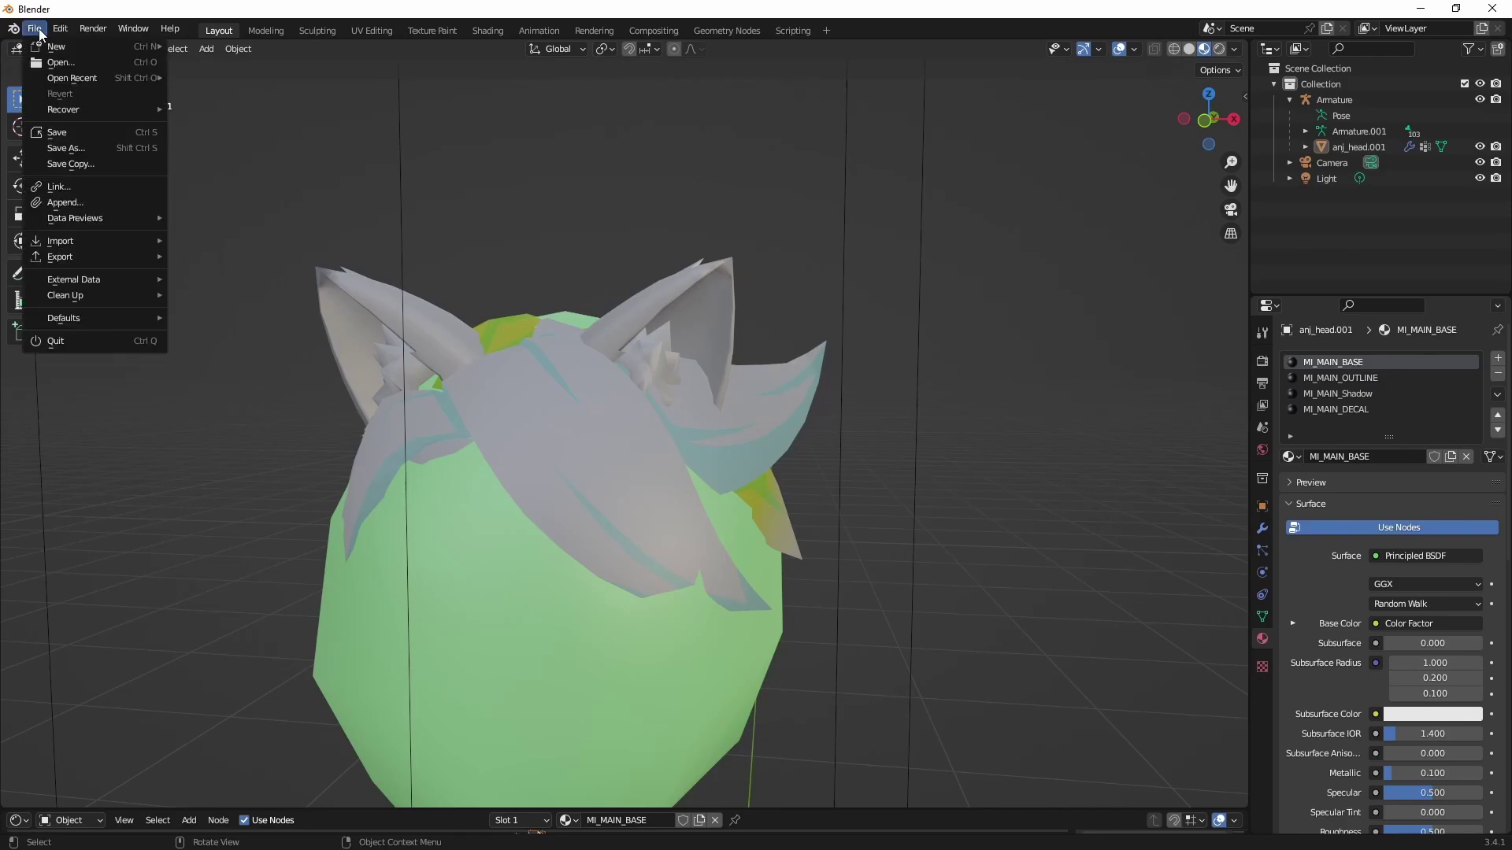
pyautogui.moveTo(44, 49)
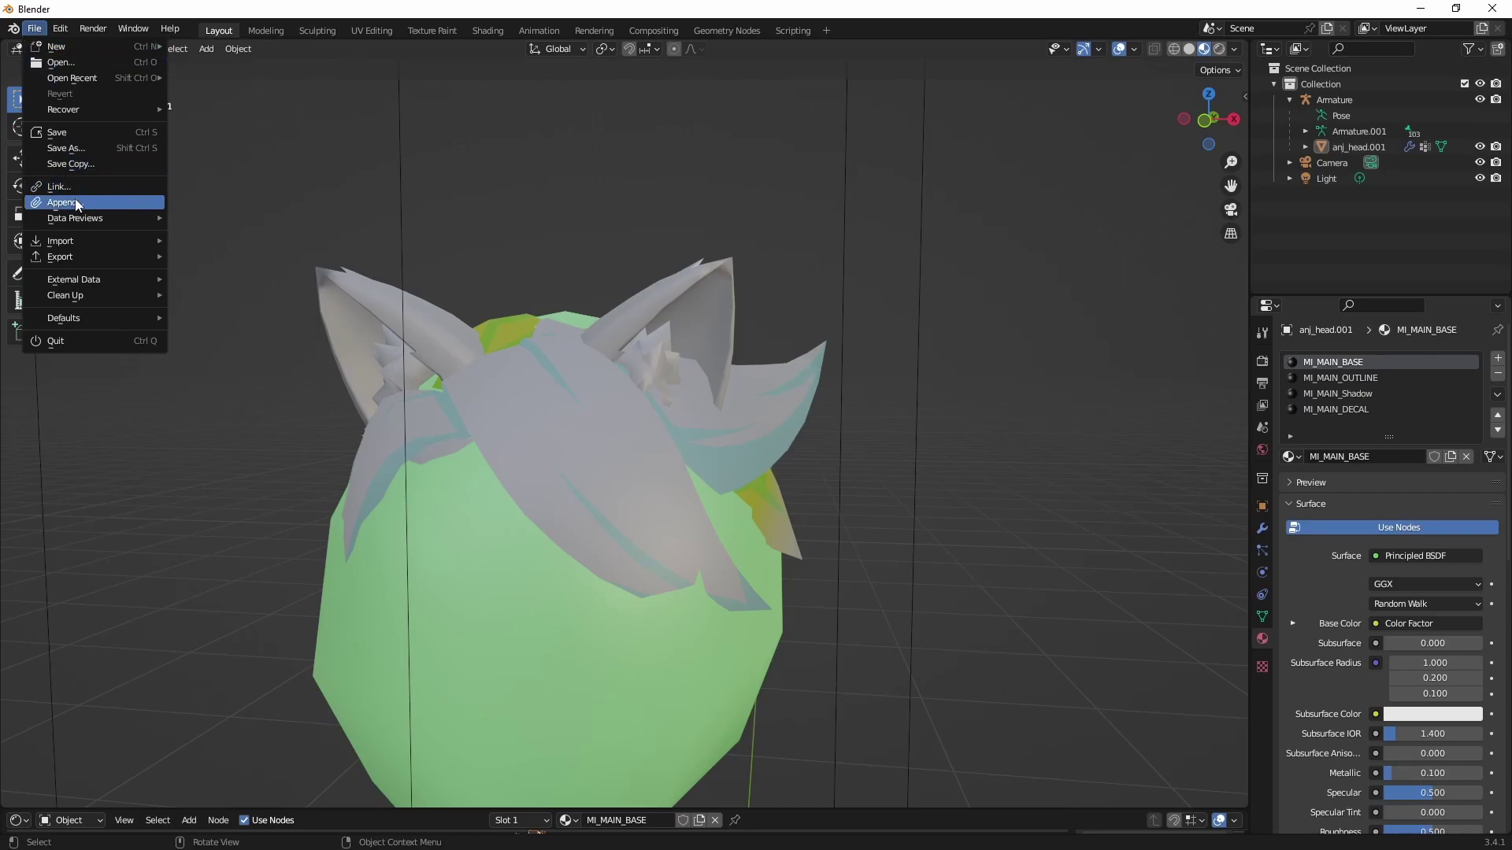
pyautogui.click(179, 196)
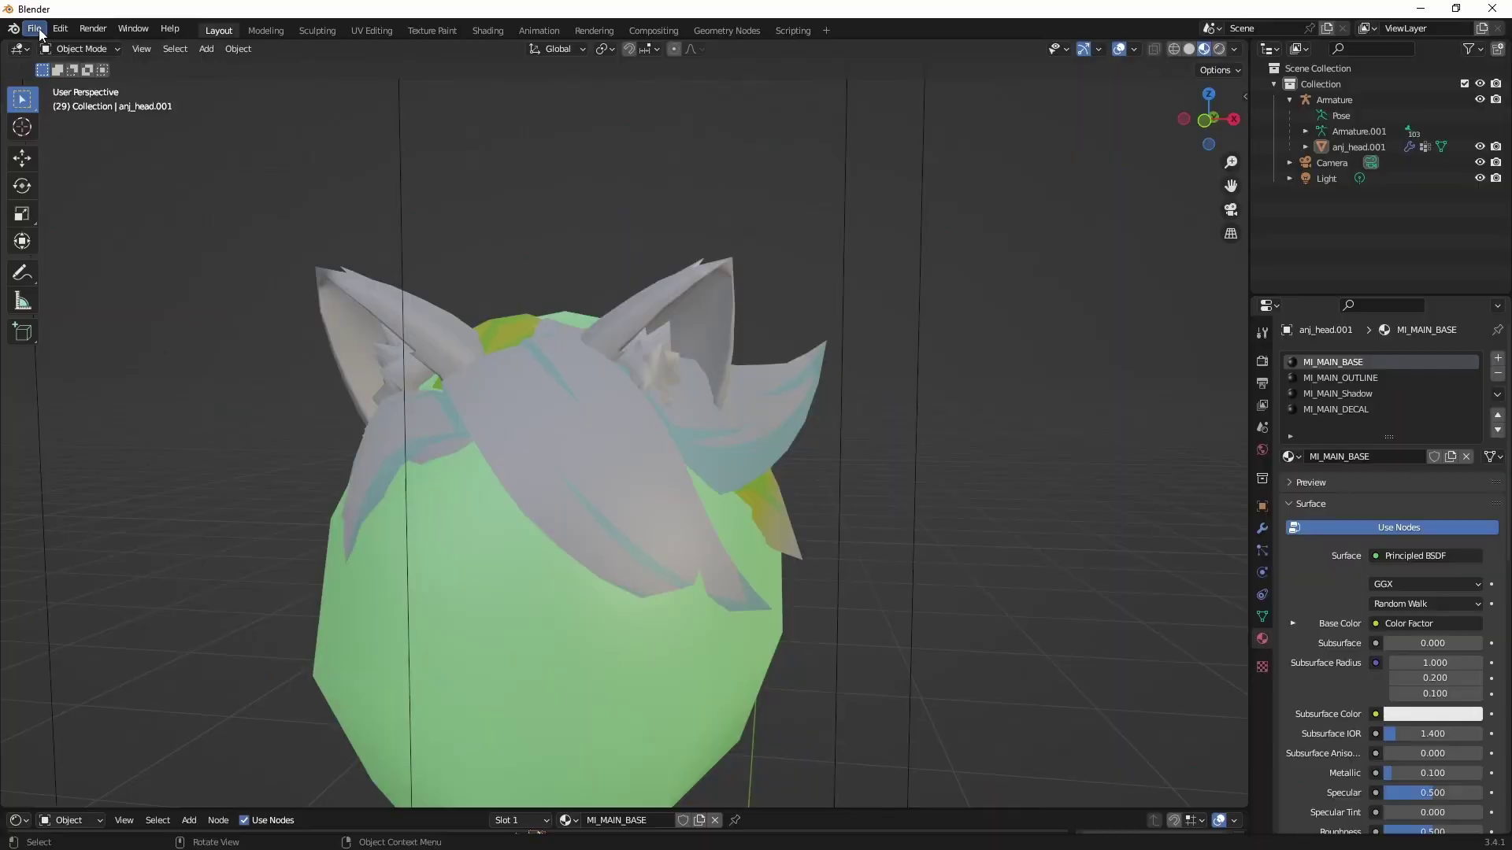
# Step: Append the materials "- Strive - Arc System Works" and "Decal/Damage" from the Arc System Works shader blend file in Strive Mods\Blender\Shaders
pyautogui.click(34, 28)
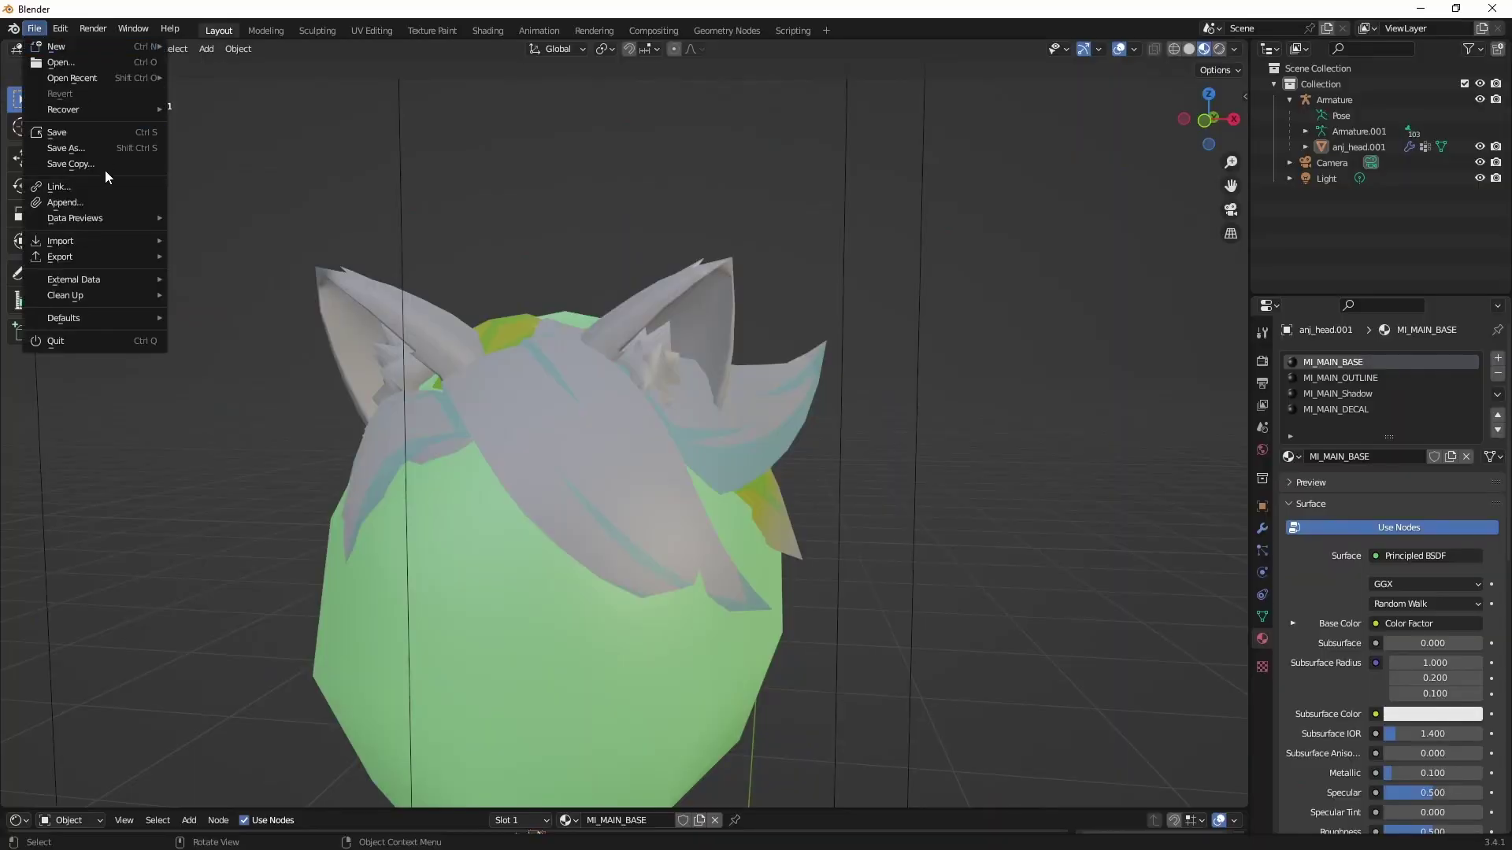
pyautogui.click(98, 200)
pyautogui.click(405, 380)
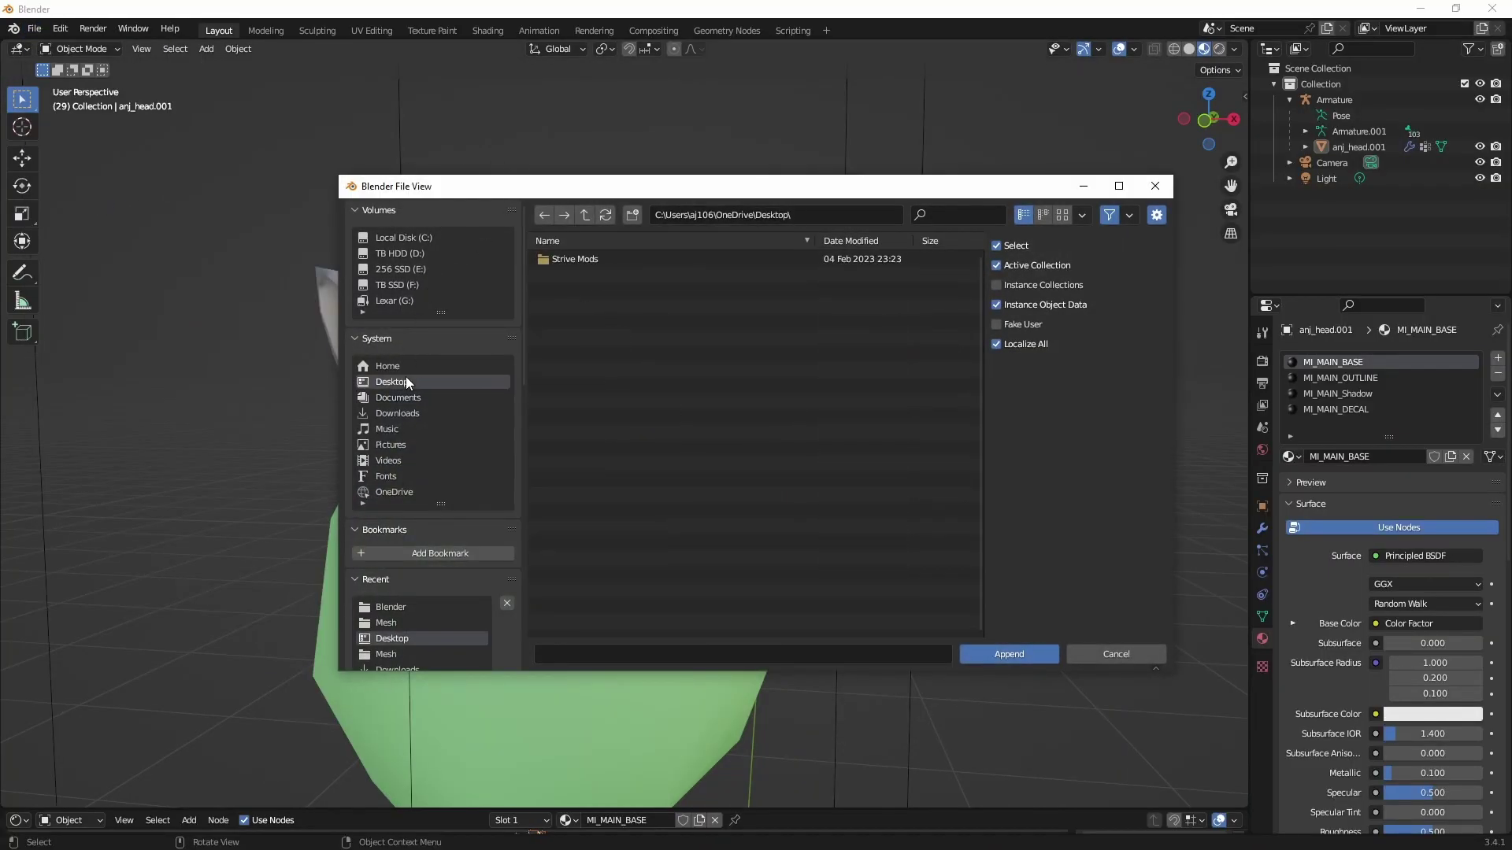
pyautogui.click(585, 258)
pyautogui.doubleClick(588, 271)
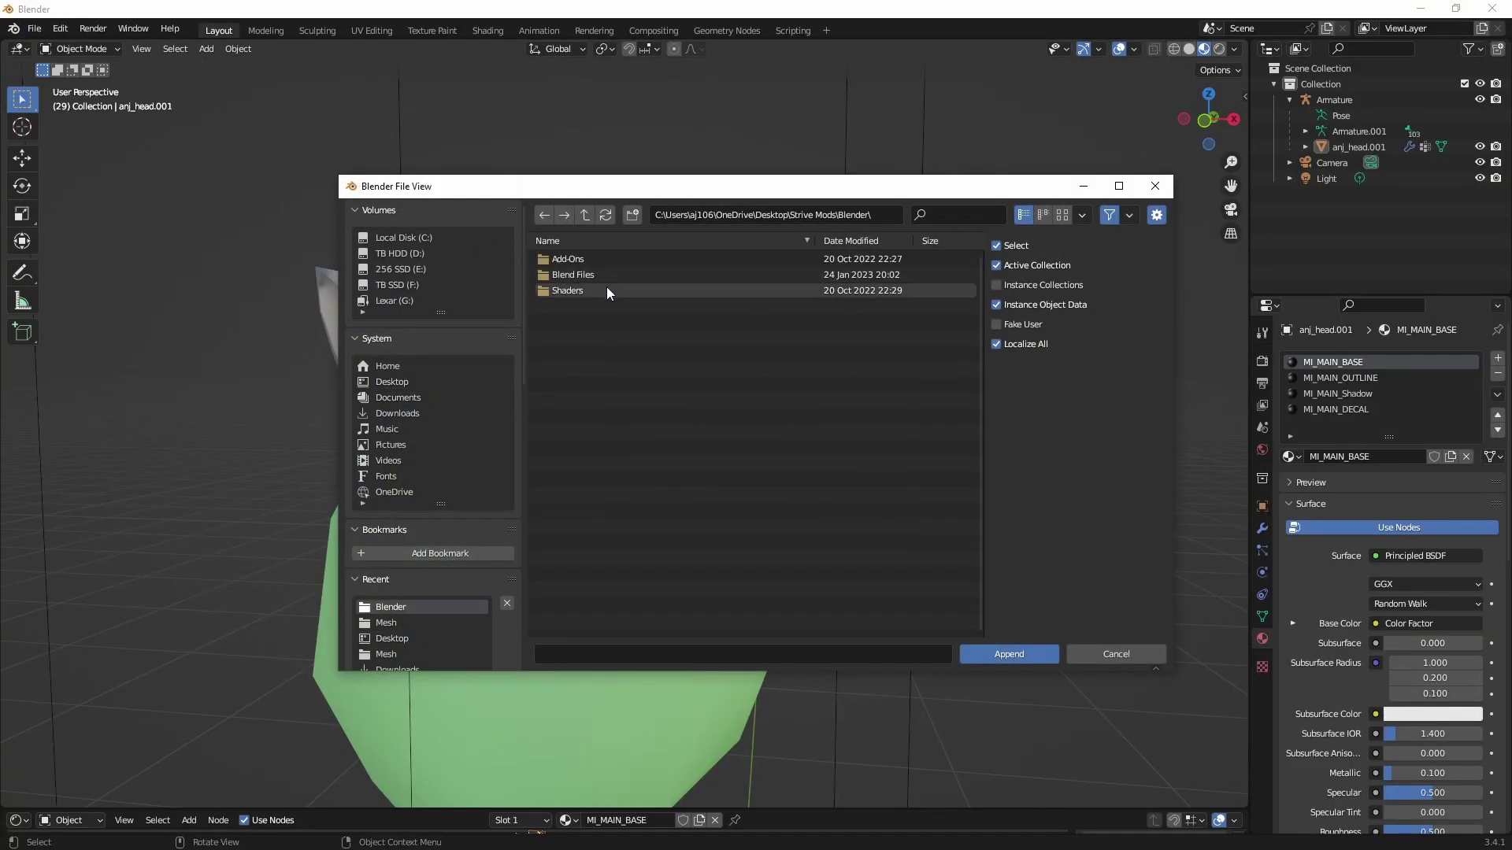
pyautogui.doubleClick(606, 286)
pyautogui.doubleClick(608, 262)
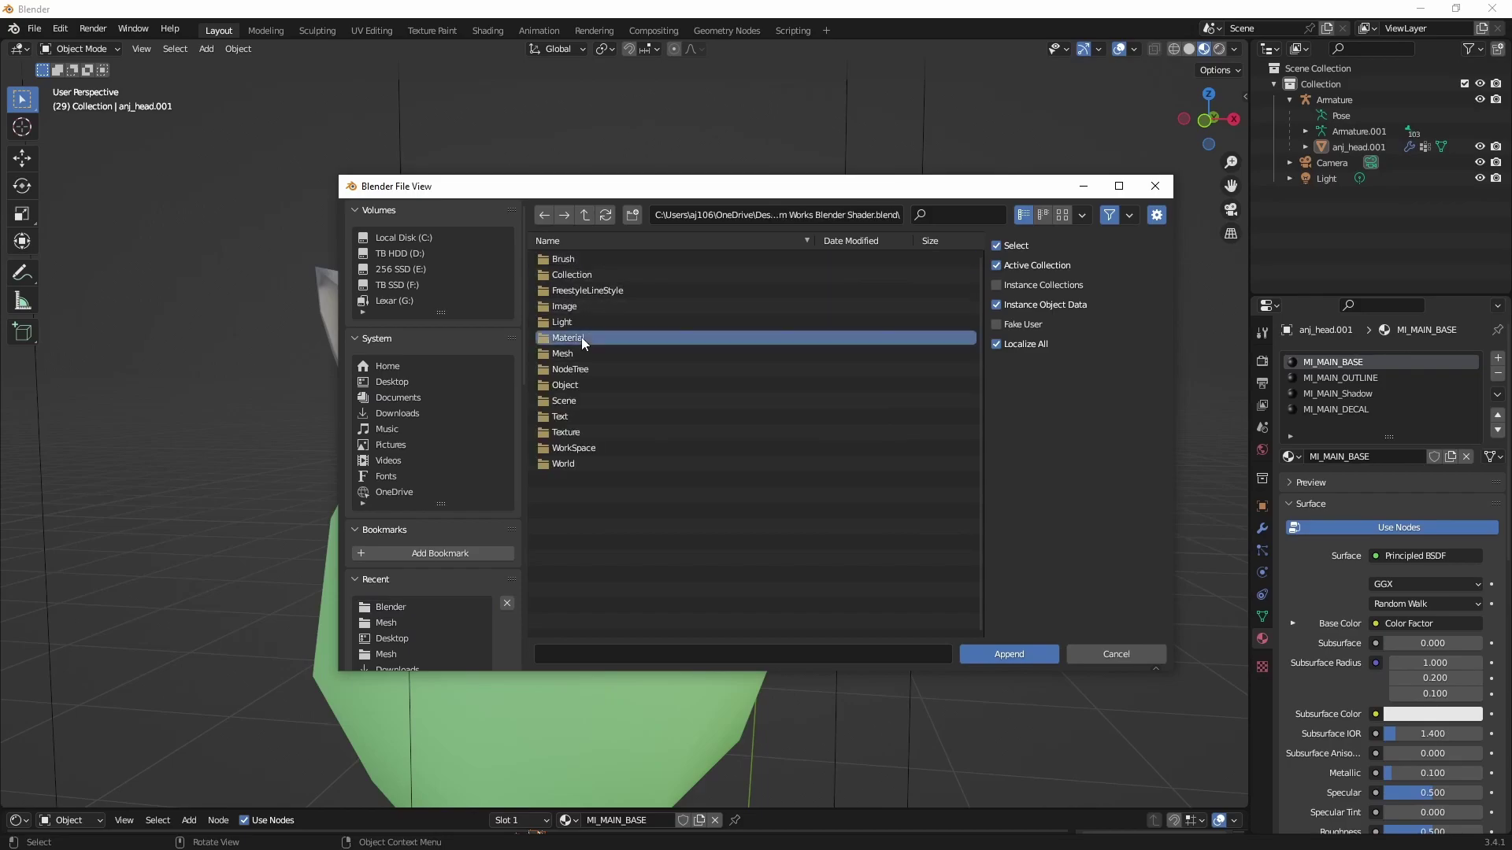
pyautogui.doubleClick(581, 337)
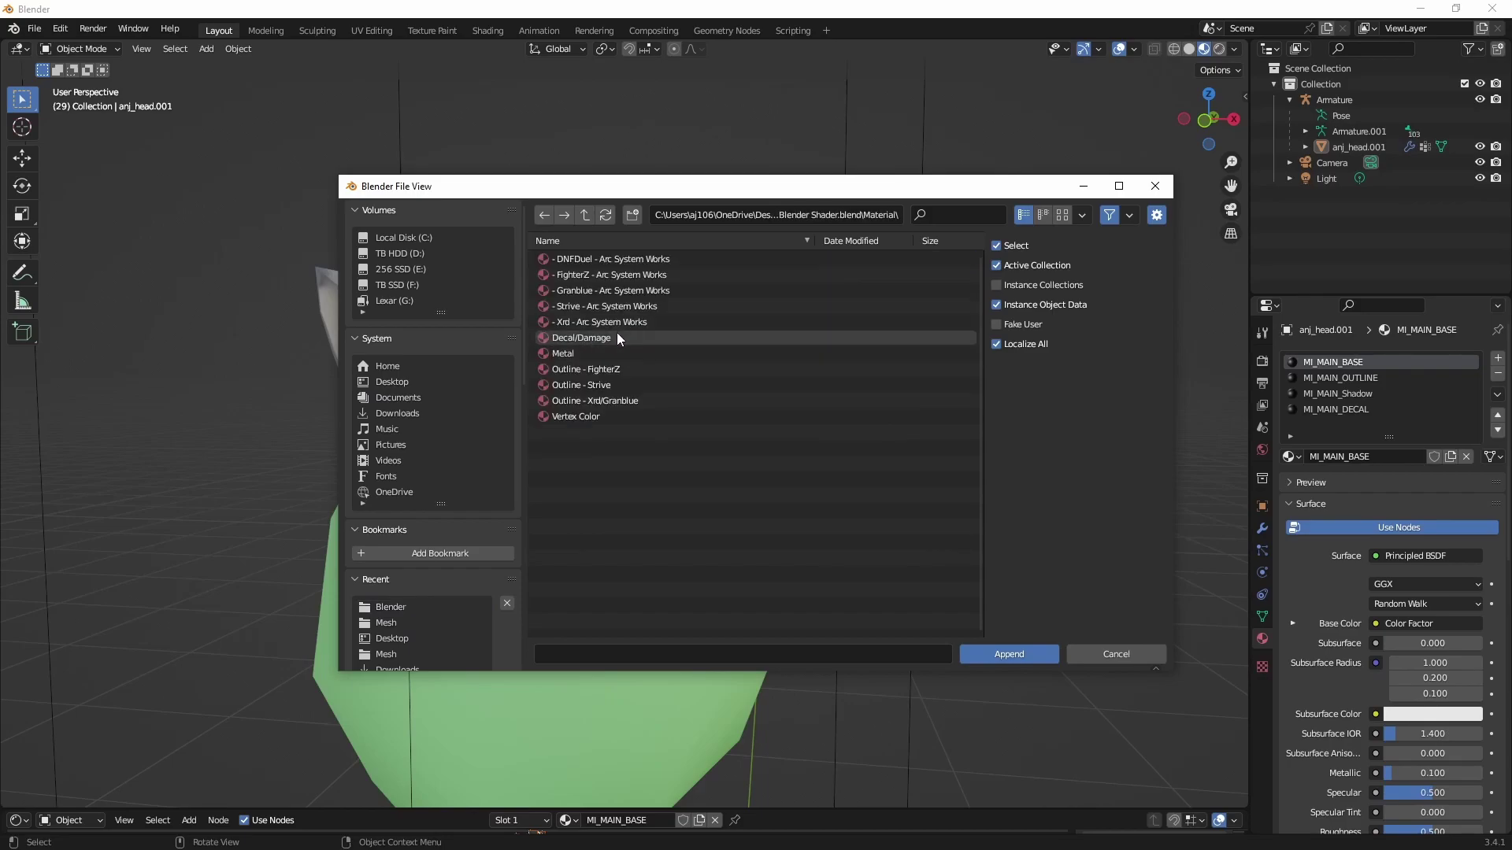
pyautogui.click(616, 334)
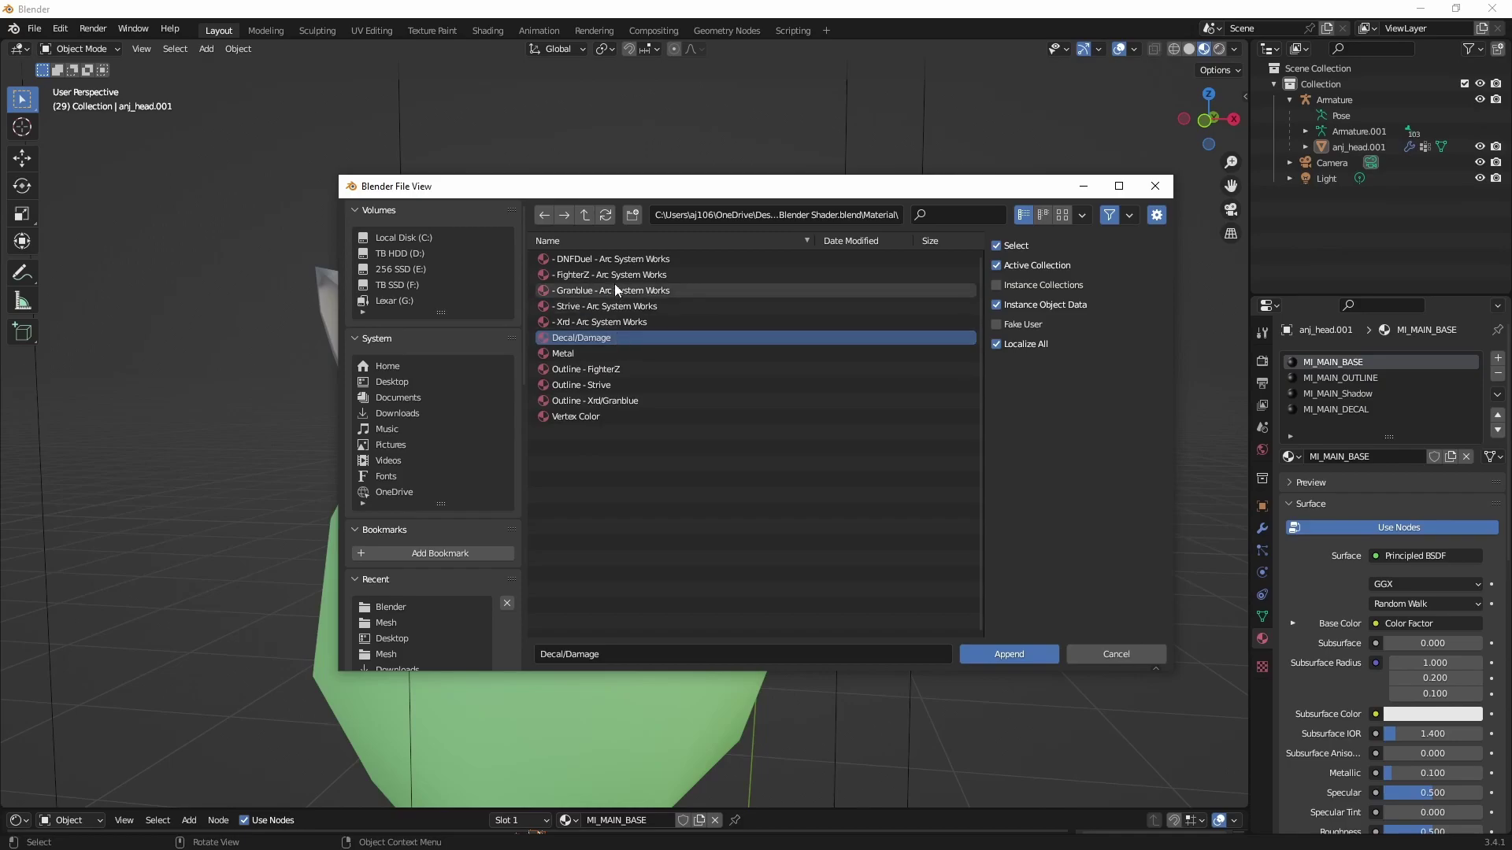
pyautogui.keyDown('ctrl'); pyautogui.click(619, 305); pyautogui.keyUp('ctrl')
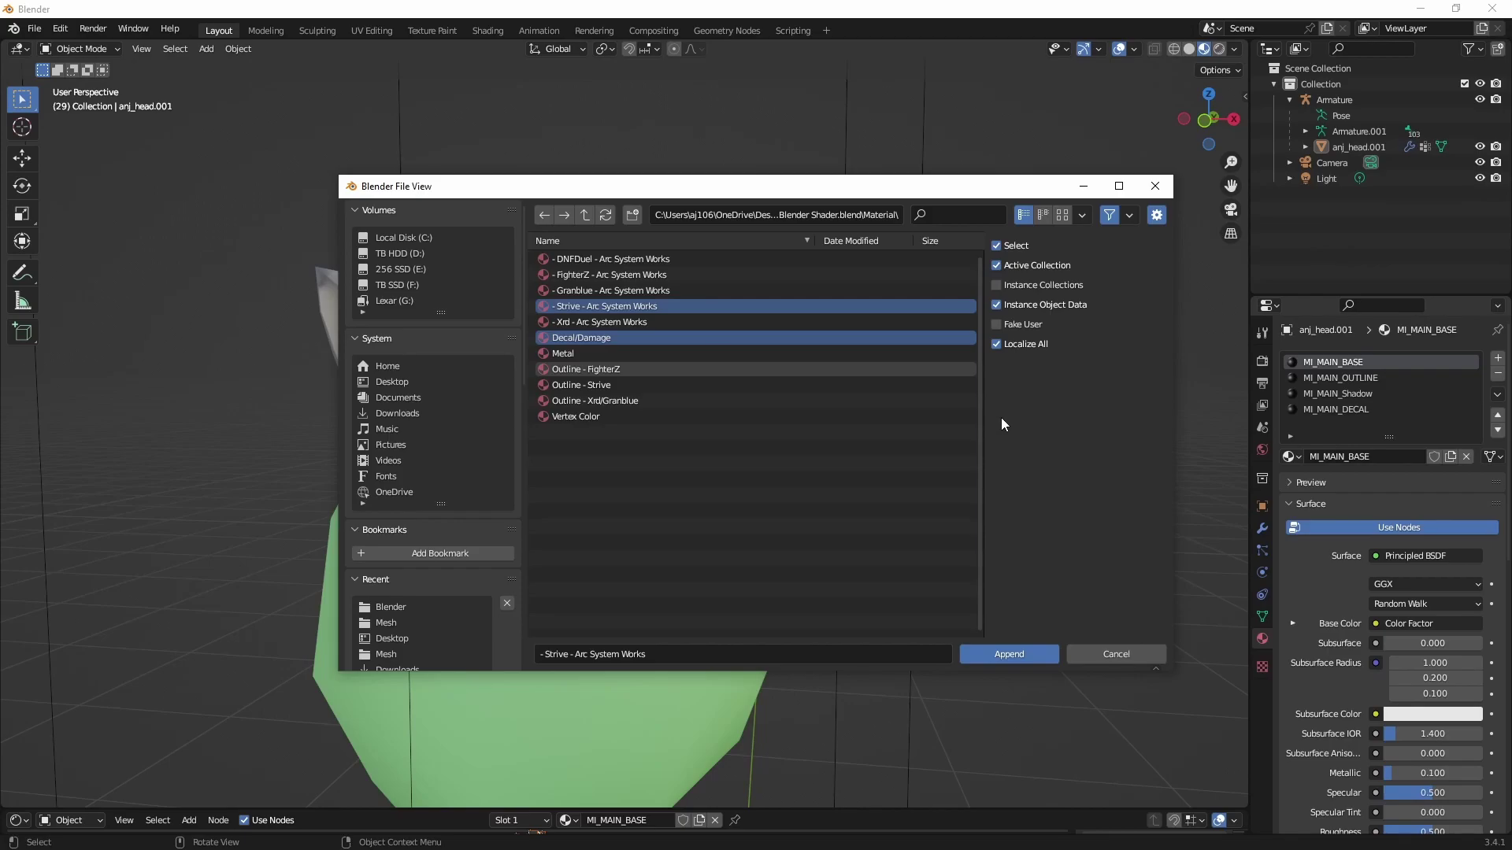
pyautogui.click(1032, 658)
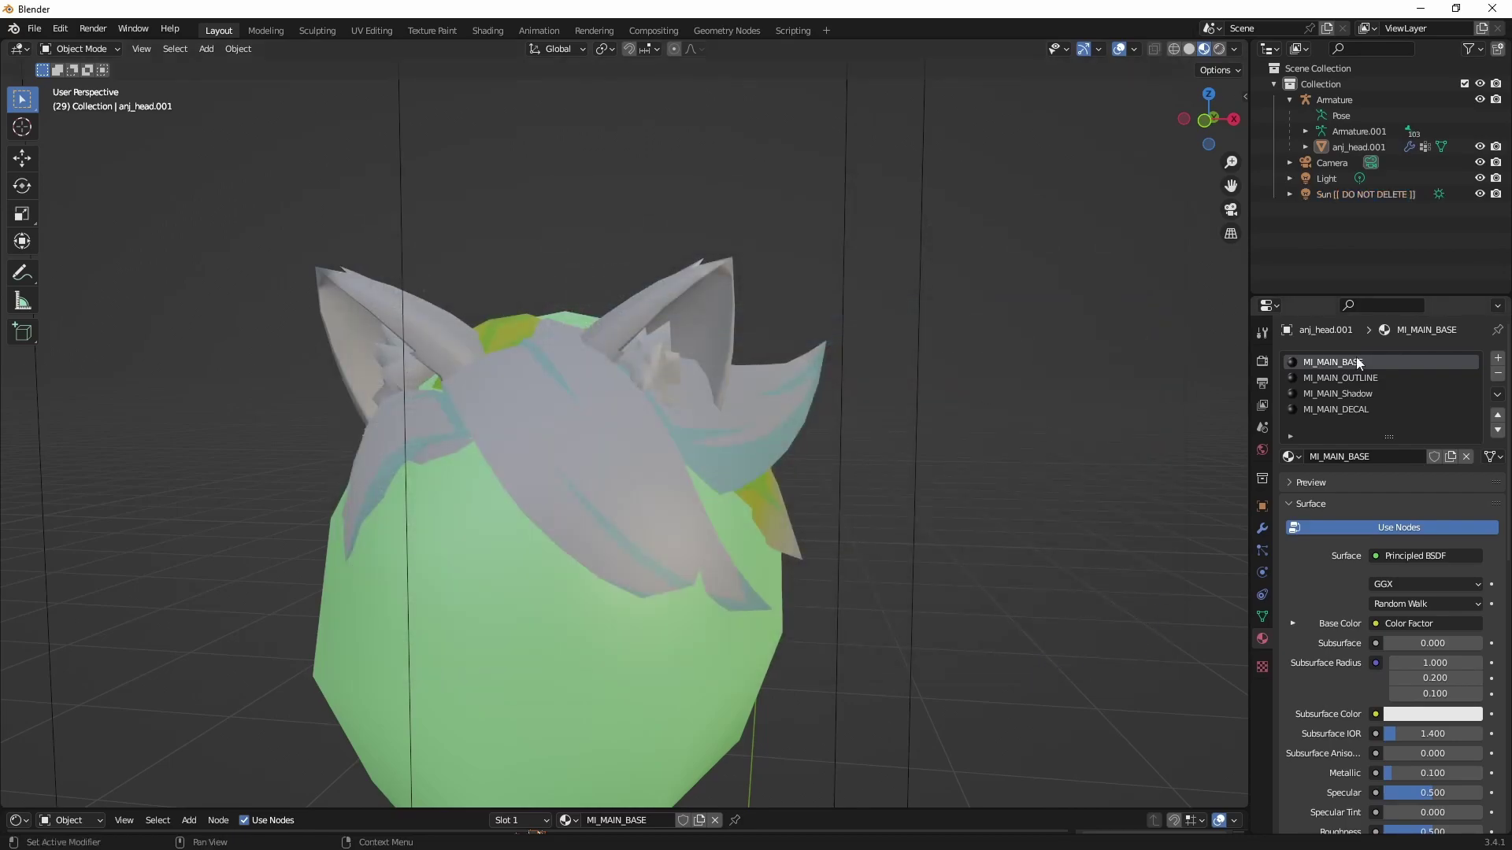
# Step: On anj_head.001, replace the MI_MAIN_BASE material with "- Strive - Arc System Works" and MI_MAIN_DECAL with "Decal/Damage"
pyautogui.click(1288, 457)
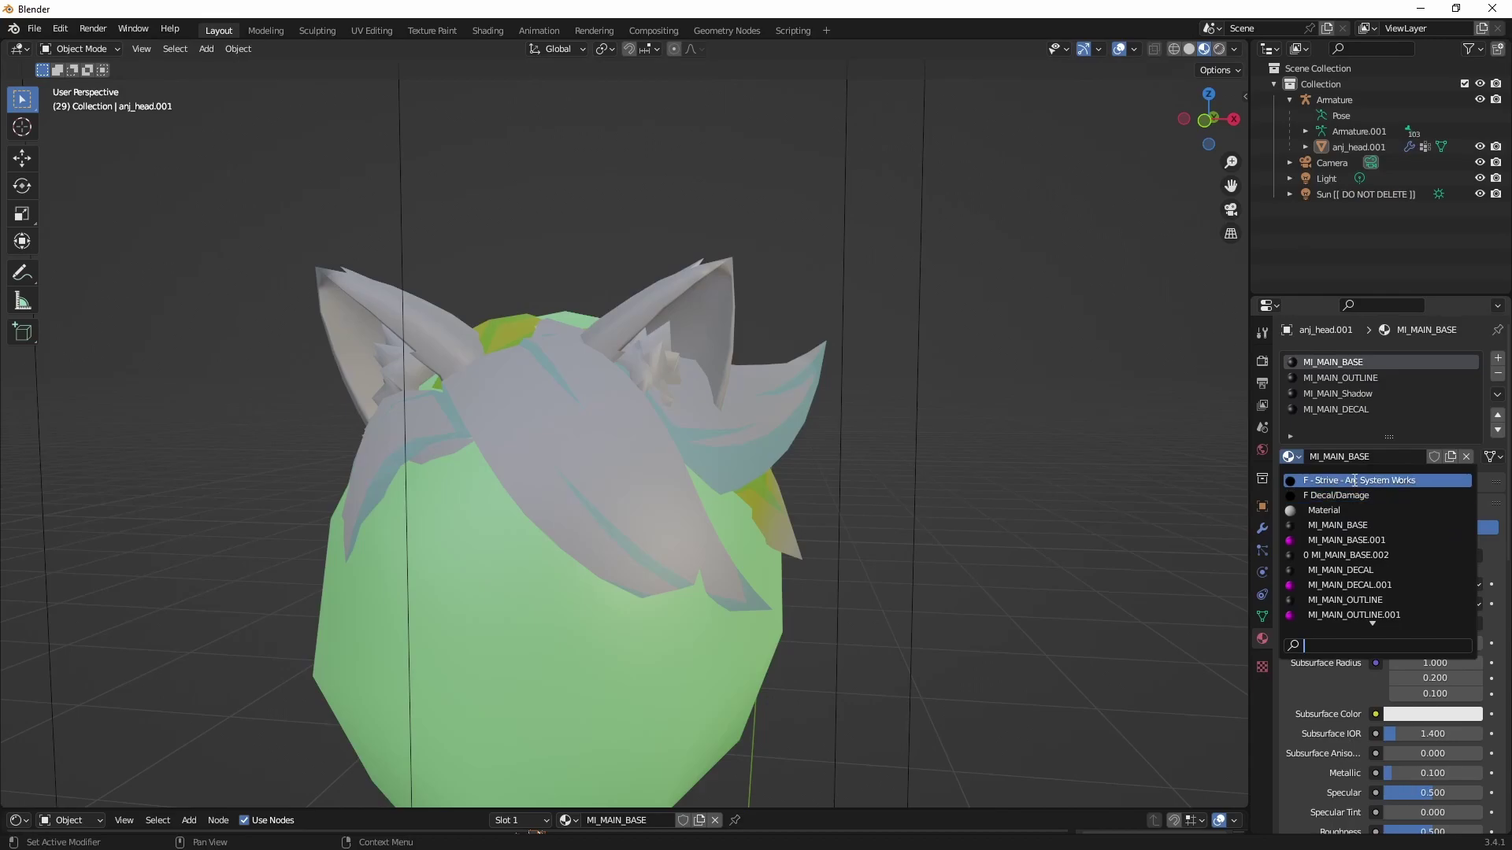
pyautogui.click(1352, 479)
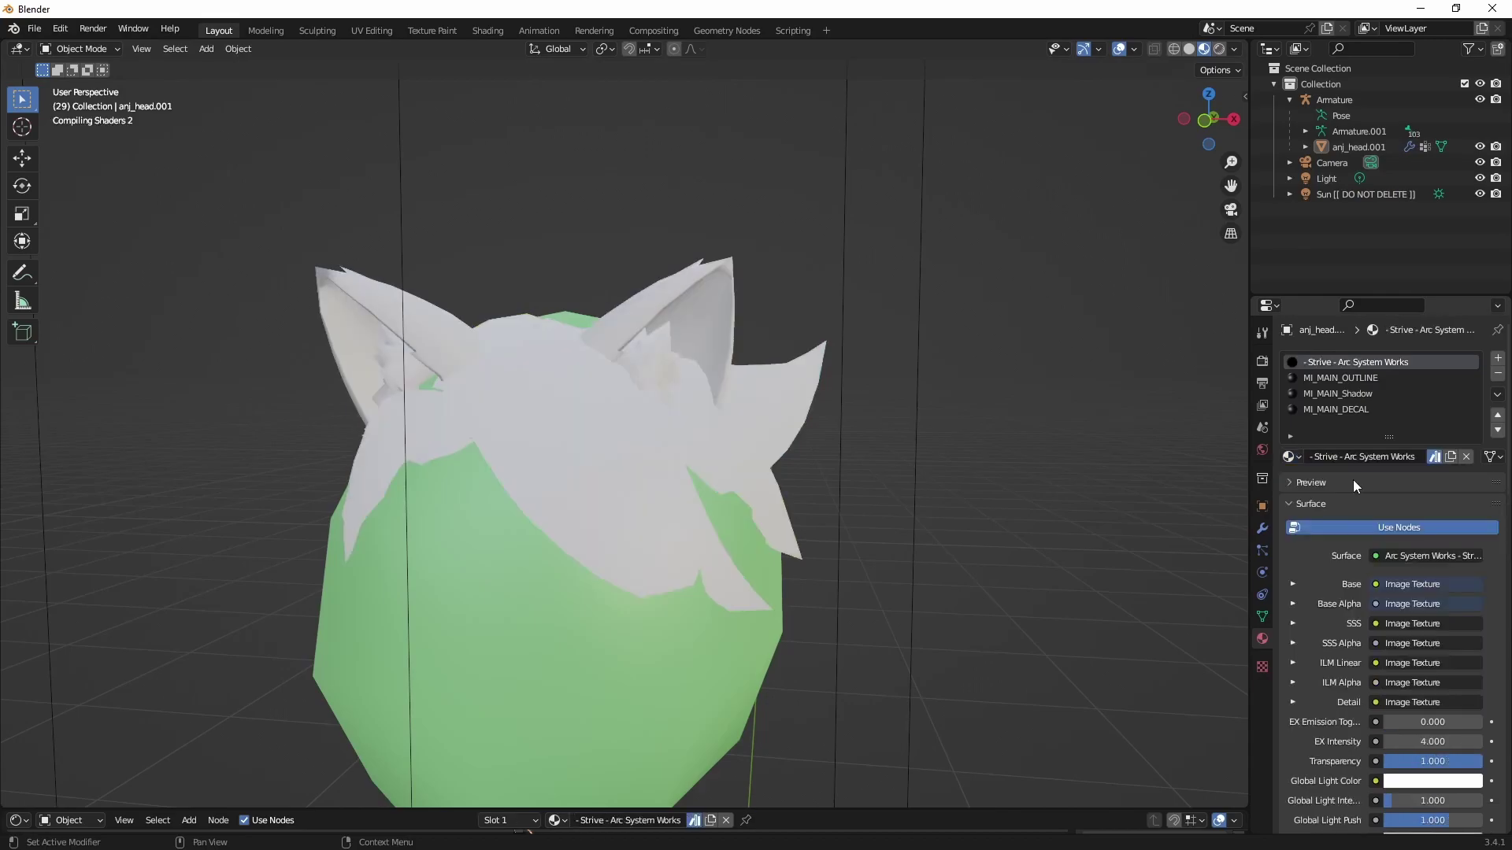
pyautogui.click(1319, 407)
pyautogui.click(1288, 457)
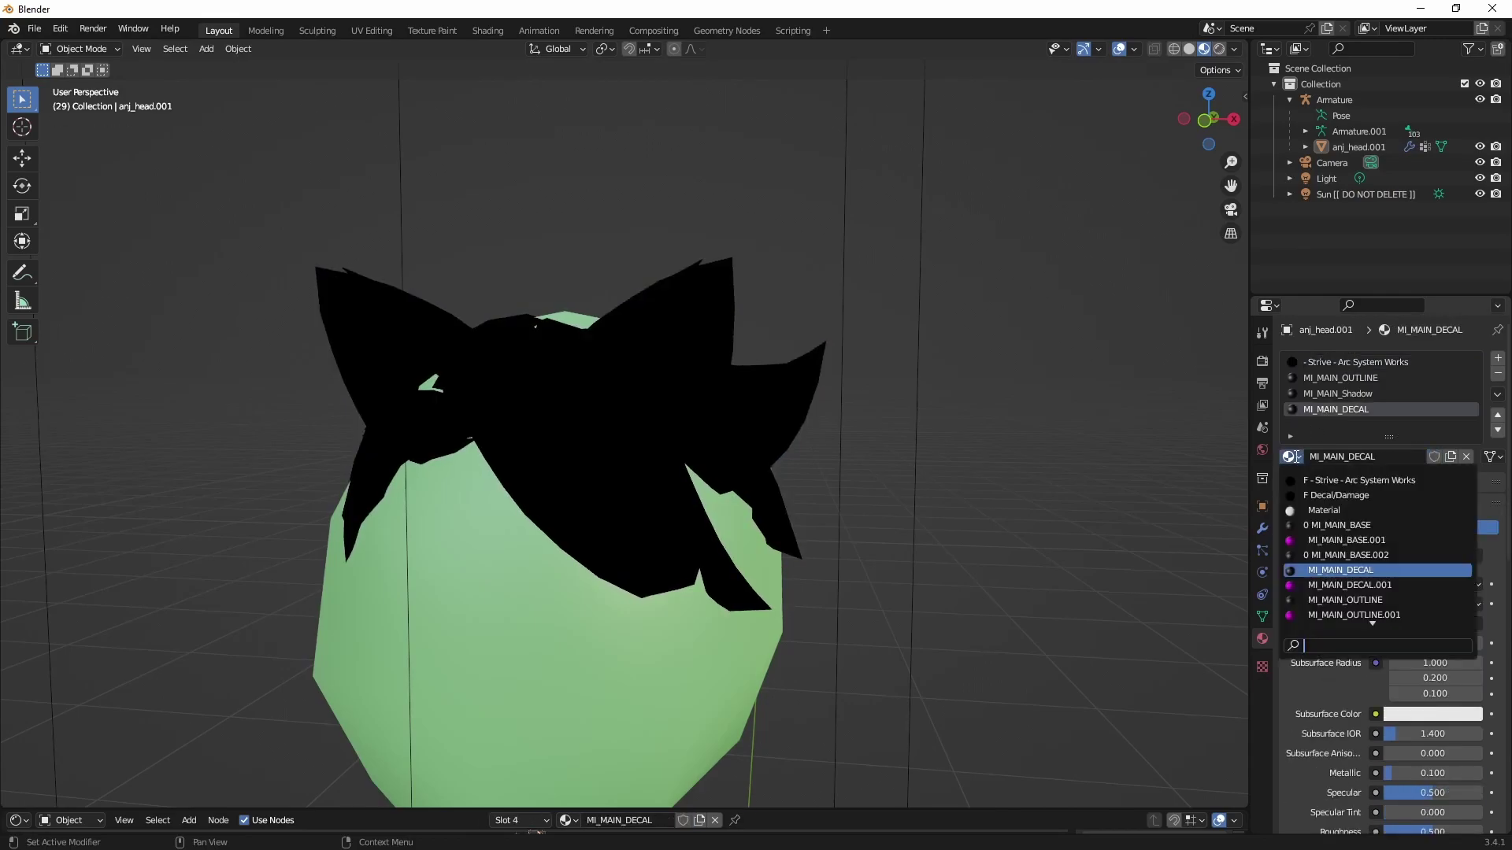
pyautogui.click(1336, 494)
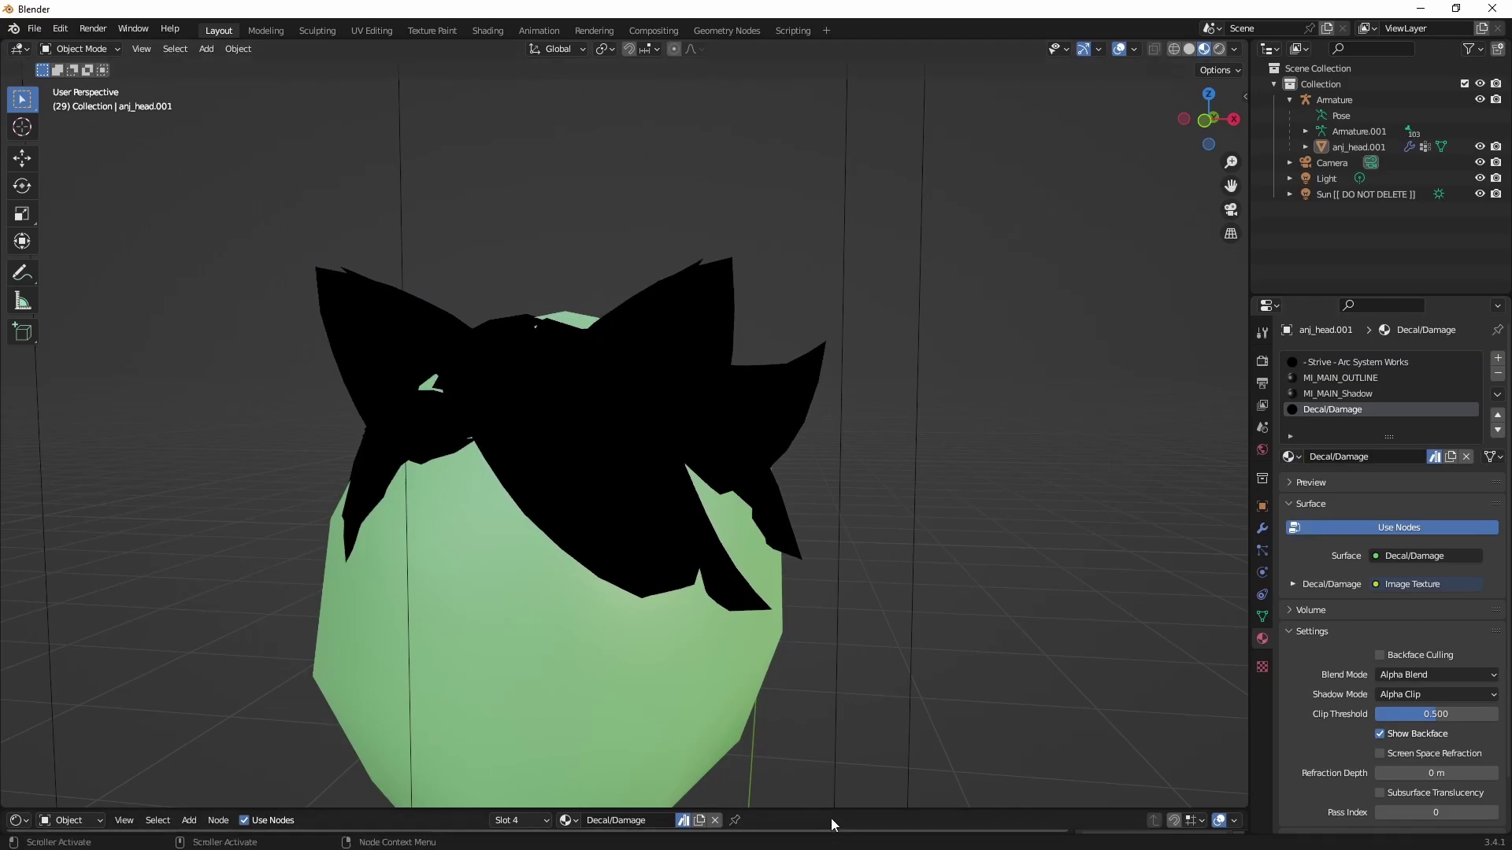
# Step: Enlarge the Shader Editor and bring up the texture nodes of the "- Strive - Arc System Works" material slot
pyautogui.moveTo(832, 828); pyautogui.dragTo(551, 268)
pyautogui.scroll(3, 419, 550)
pyautogui.click(1339, 361)
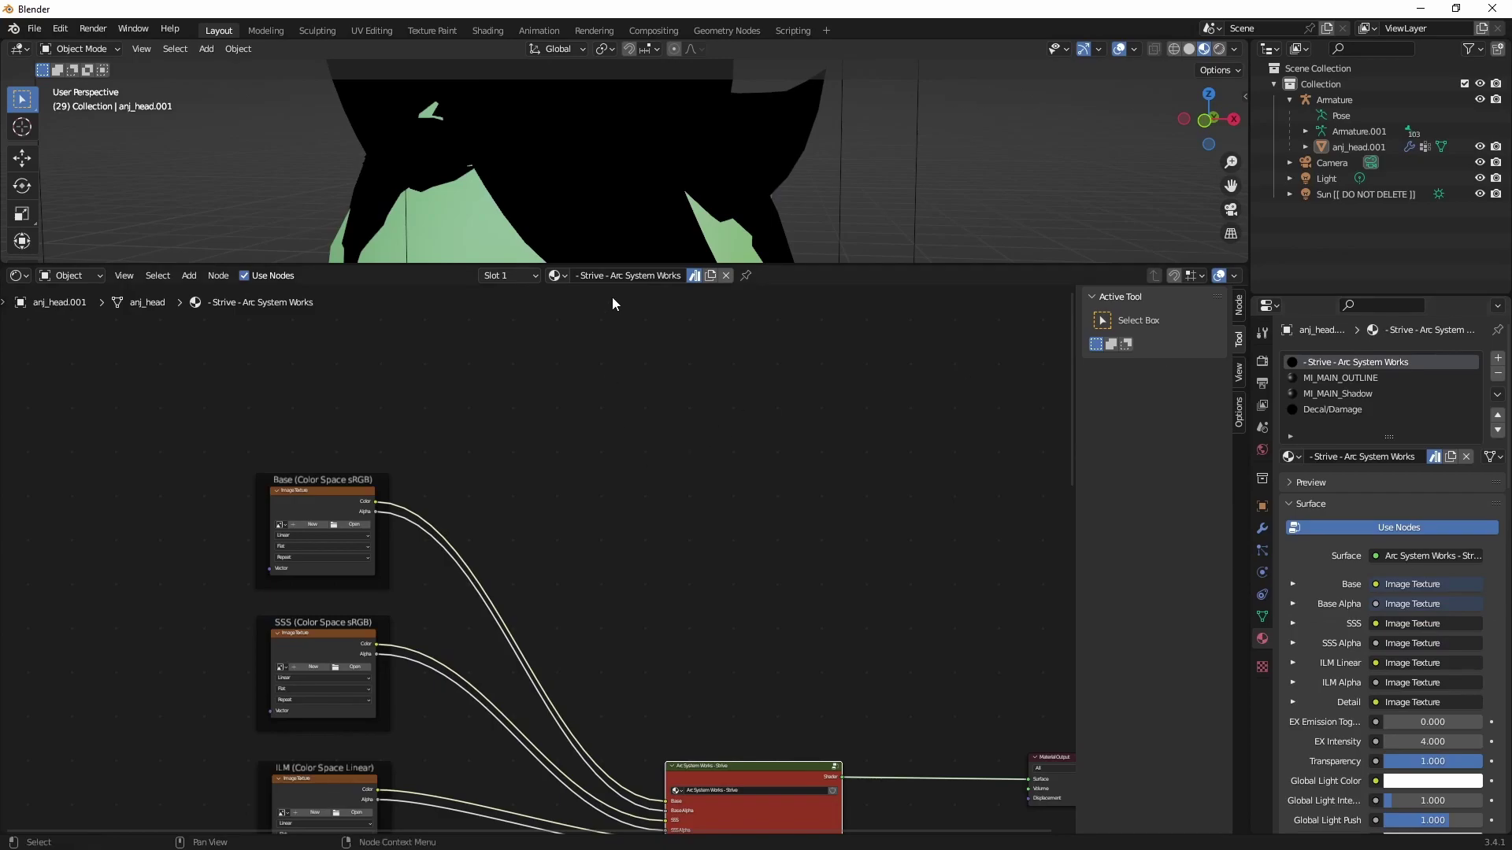
pyautogui.moveTo(452, 266); pyautogui.dragTo(454, 180)
pyautogui.scroll(4, 708, 399)
pyautogui.scroll(1, 809, 462)
pyautogui.moveTo(810, 463); pyautogui.dragTo(650, 532, button='middle')
# Step: Load ANJ_base.tga from Strive Mods\umodel_win32\UmodelExport\Chara\ANJ\Costume01\Material\Color01 into the Base image texture node
pyautogui.click(639, 529)
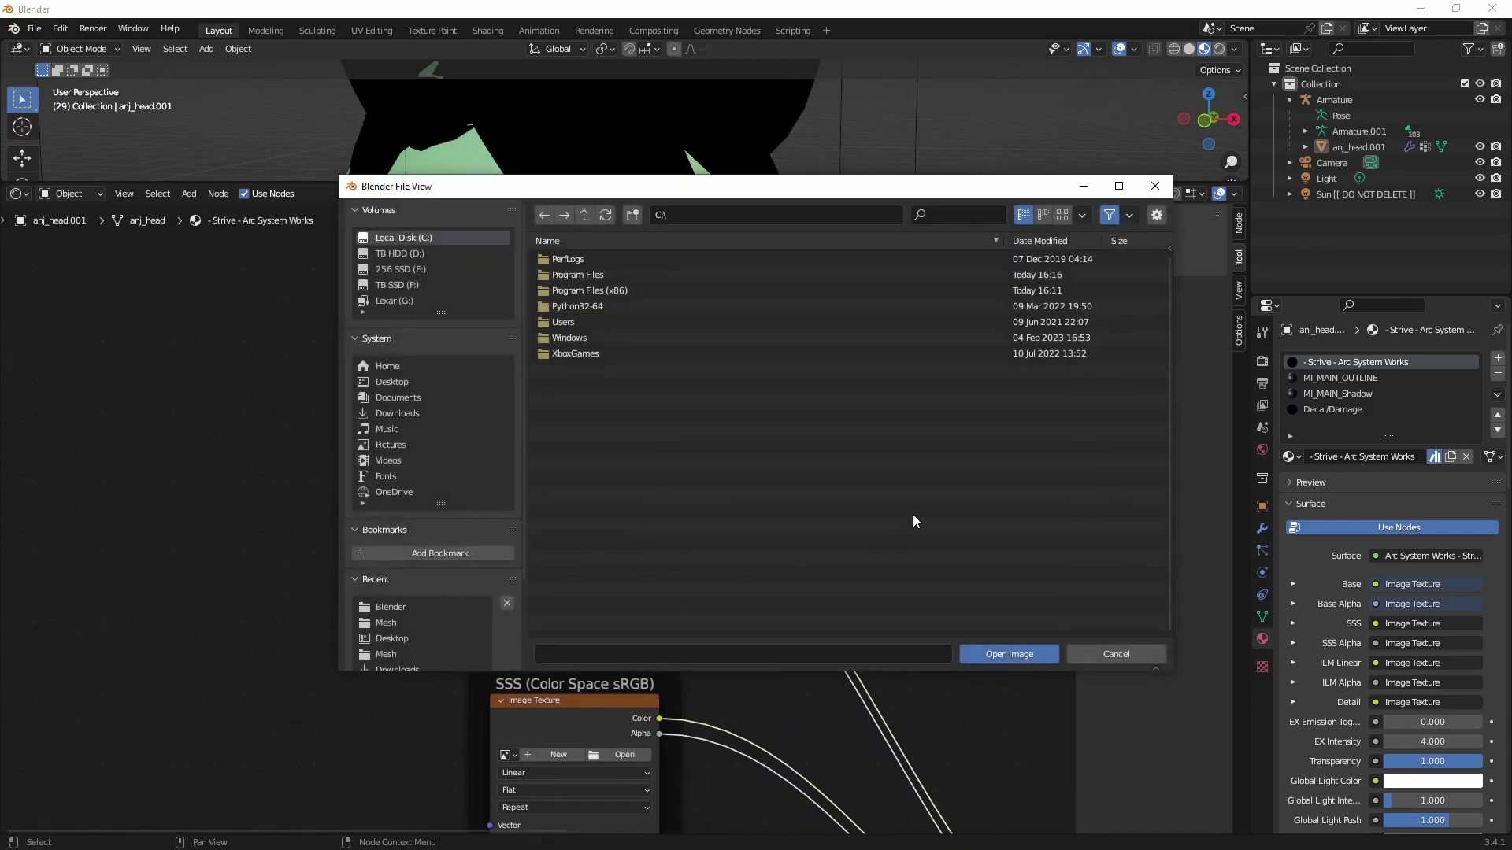
pyautogui.click(392, 381)
pyautogui.doubleClick(608, 261)
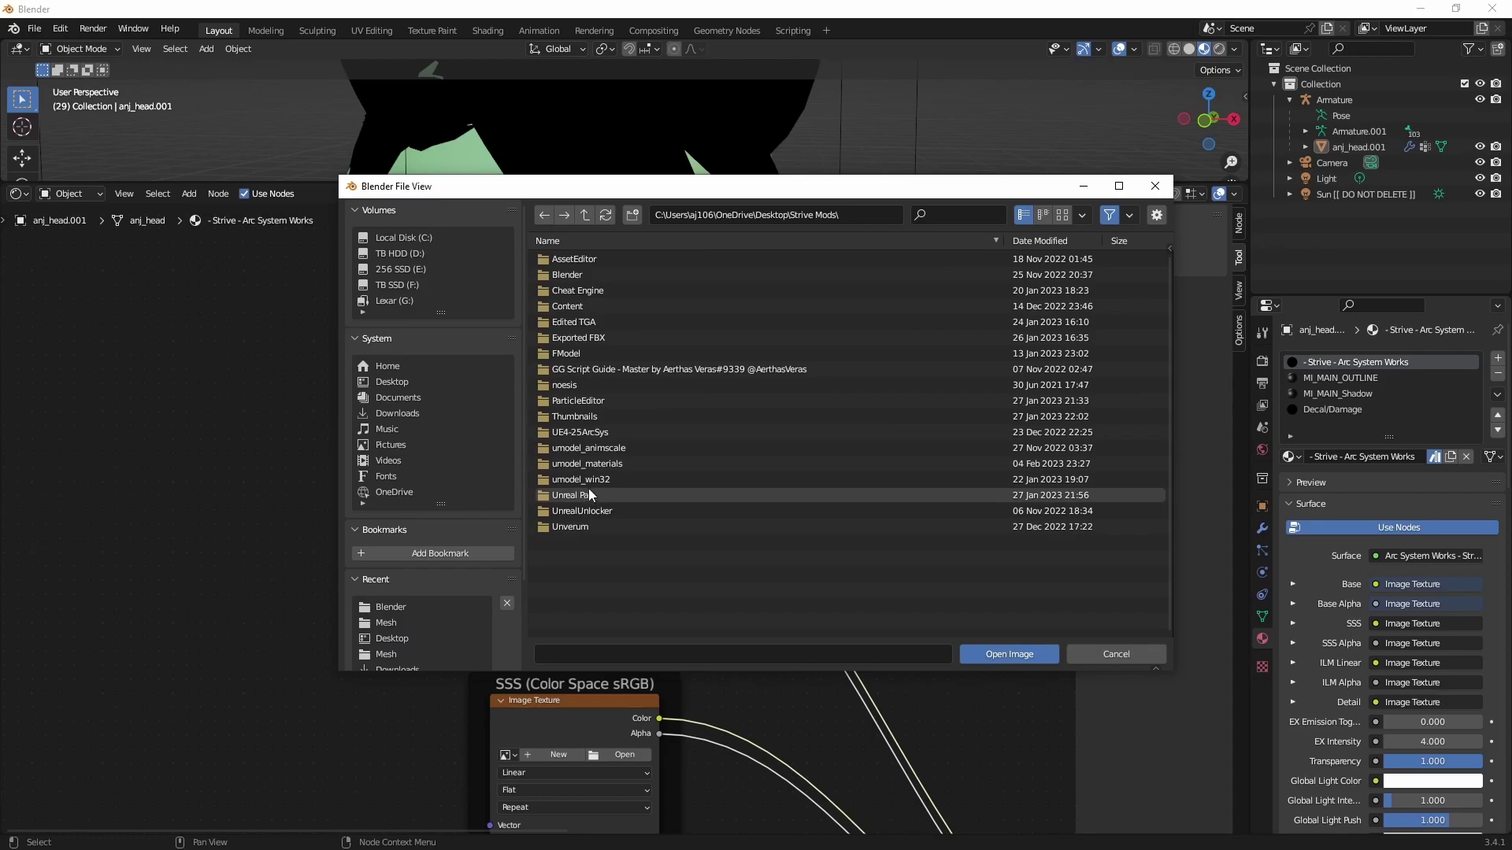
pyautogui.doubleClick(589, 480)
pyautogui.doubleClick(591, 260)
pyautogui.click(589, 273)
pyautogui.doubleClick(589, 271)
pyautogui.doubleClick(583, 260)
pyautogui.doubleClick(582, 260)
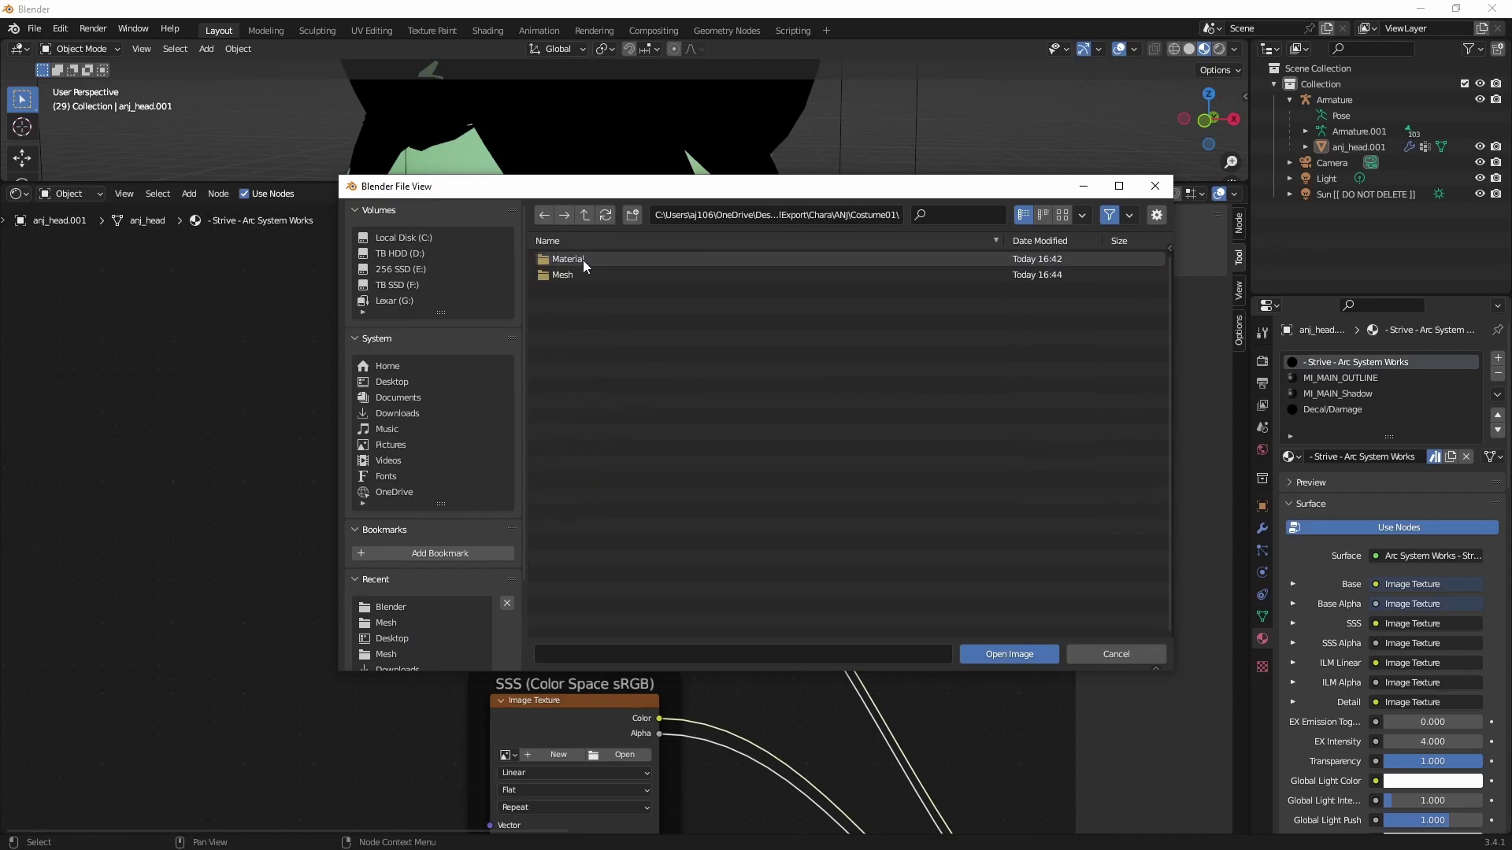
pyautogui.doubleClick(582, 260)
pyautogui.doubleClick(593, 271)
pyautogui.click(602, 258)
pyautogui.click(1016, 652)
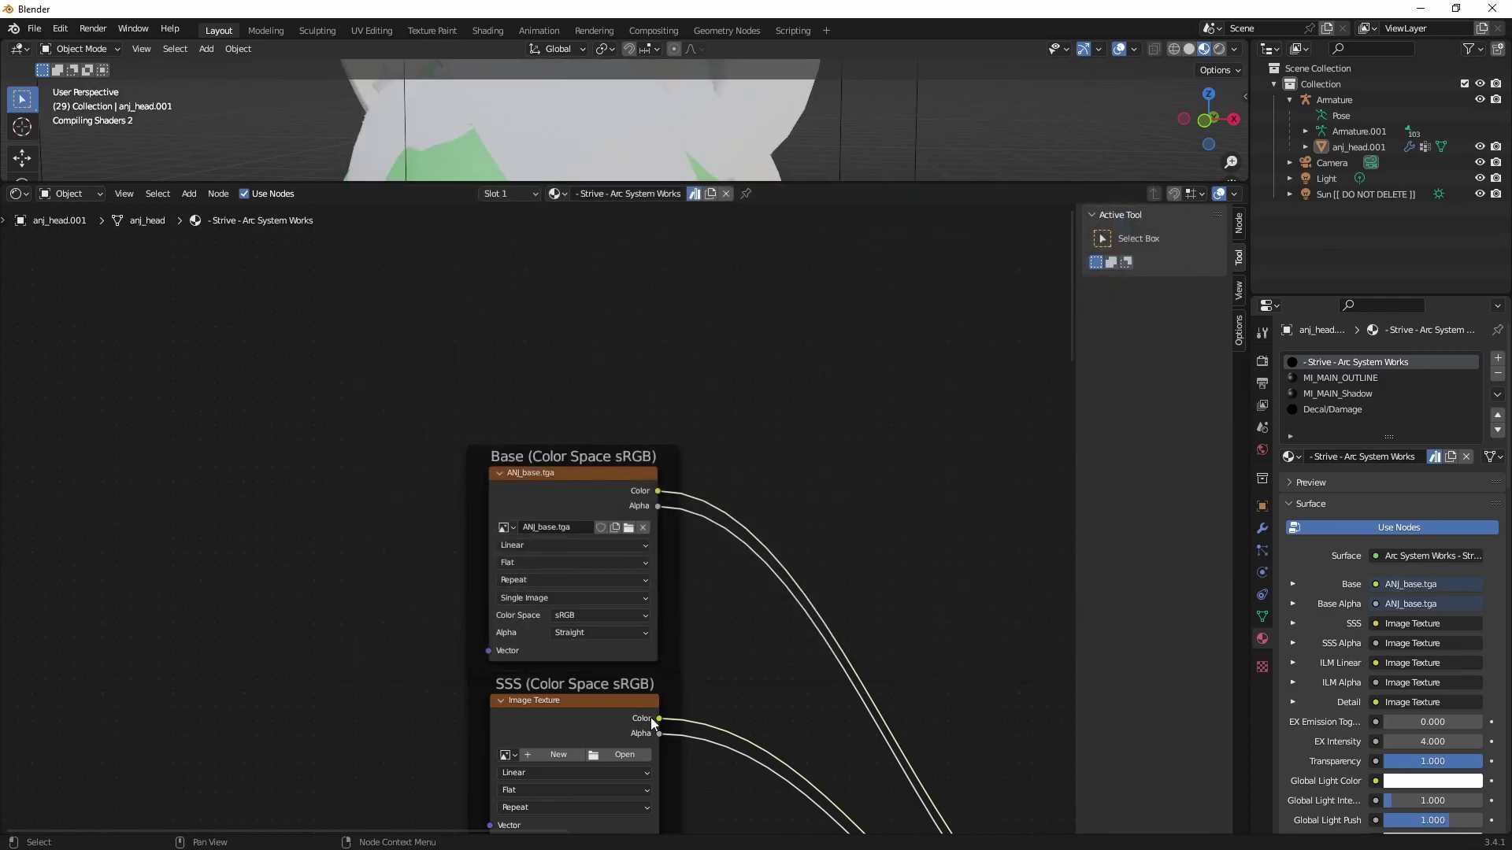
# Step: Load ANJ_Sss.tga from the same ANJ Costume01\Material\Color01 export folder into the SSS image texture node
pyautogui.moveTo(653, 715); pyautogui.dragTo(699, 526, button='middle')
pyautogui.click(697, 522)
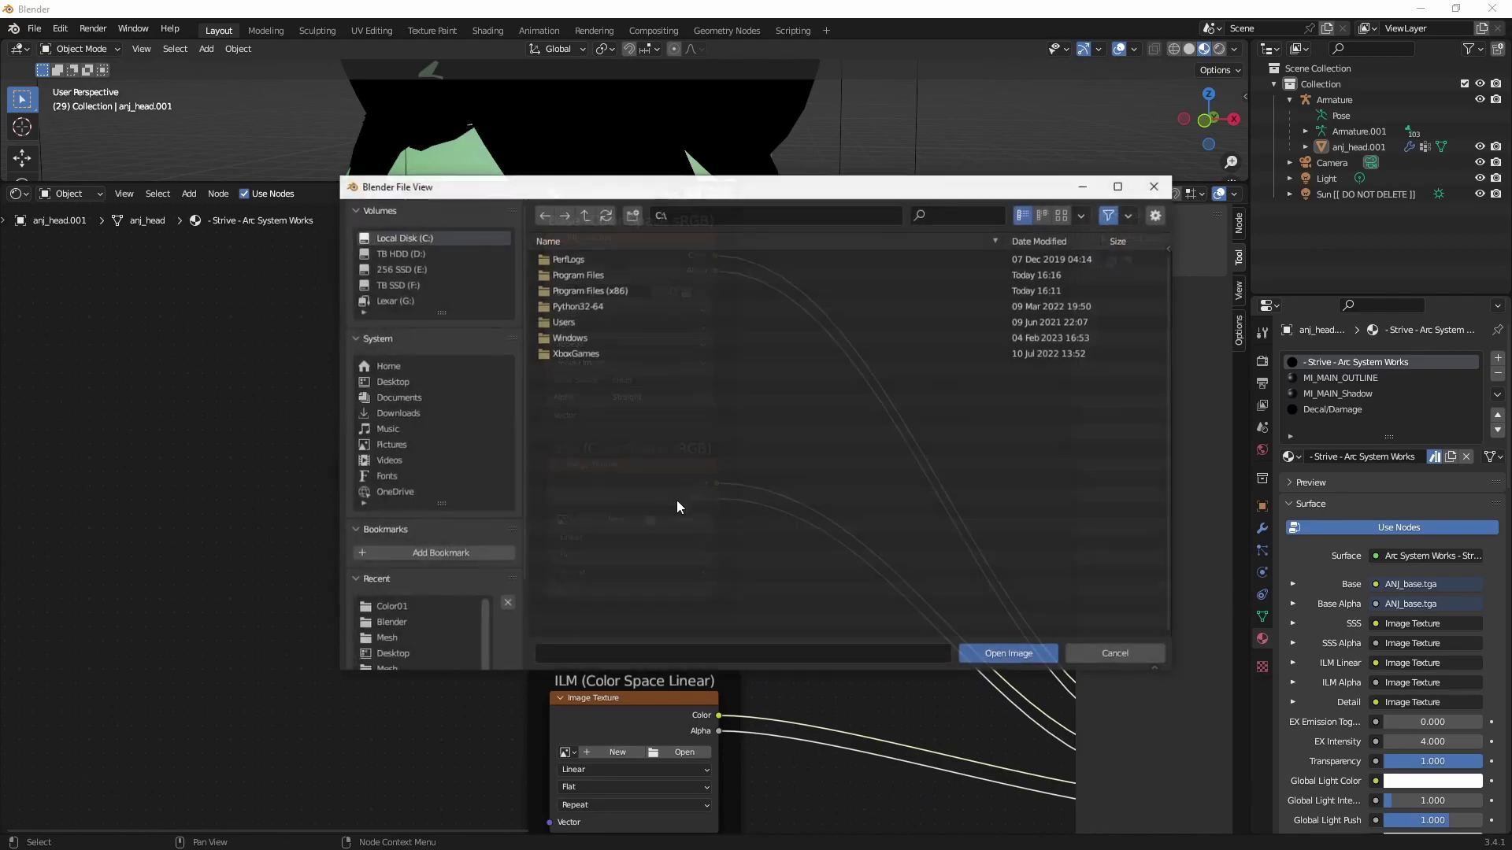
pyautogui.click(425, 381)
pyautogui.doubleClick(582, 306)
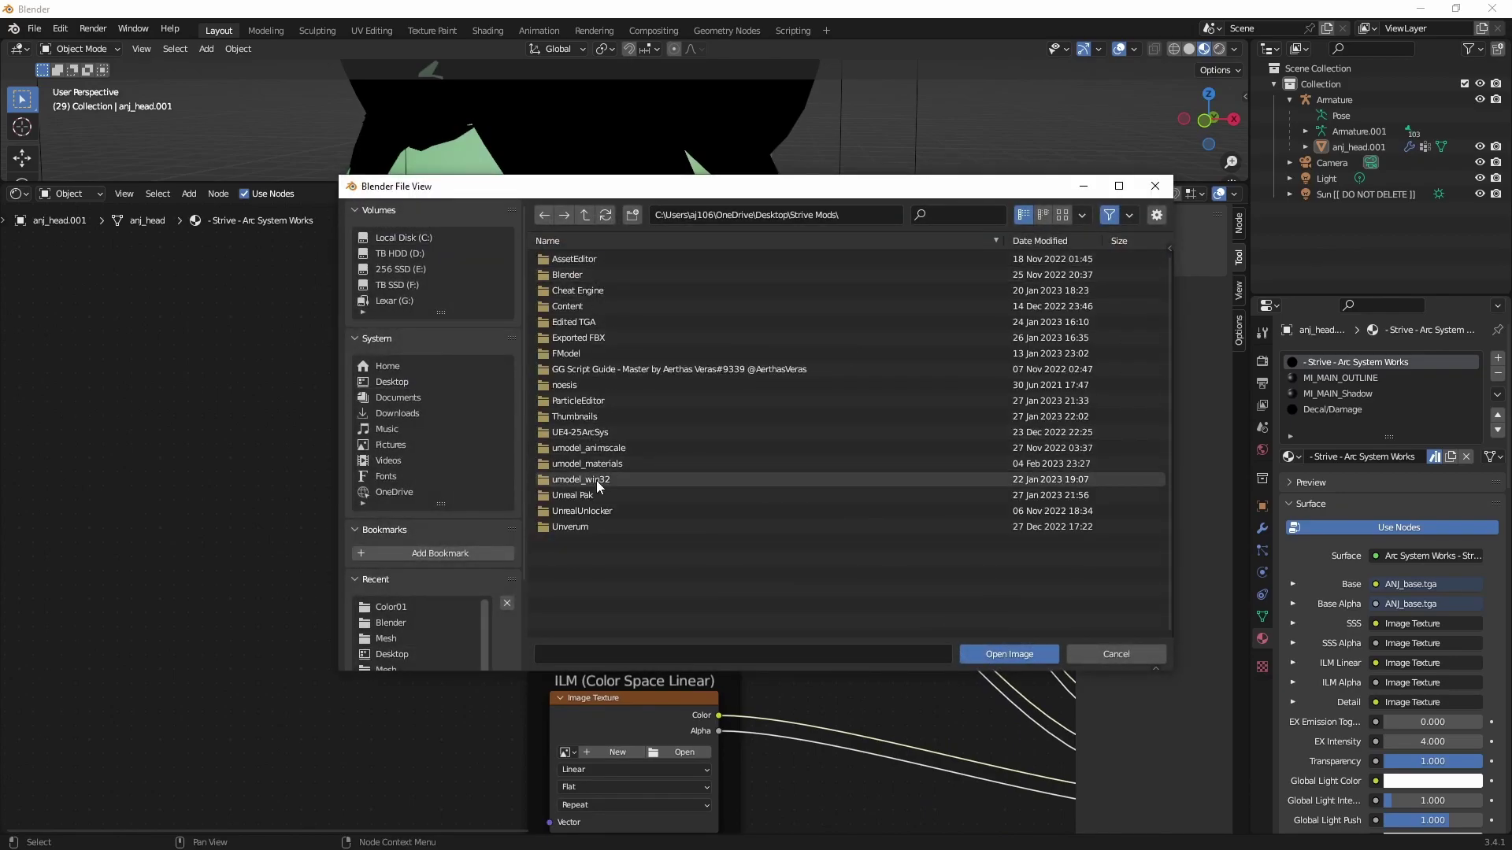
pyautogui.doubleClick(597, 480)
pyautogui.doubleClick(604, 260)
pyautogui.click(601, 271)
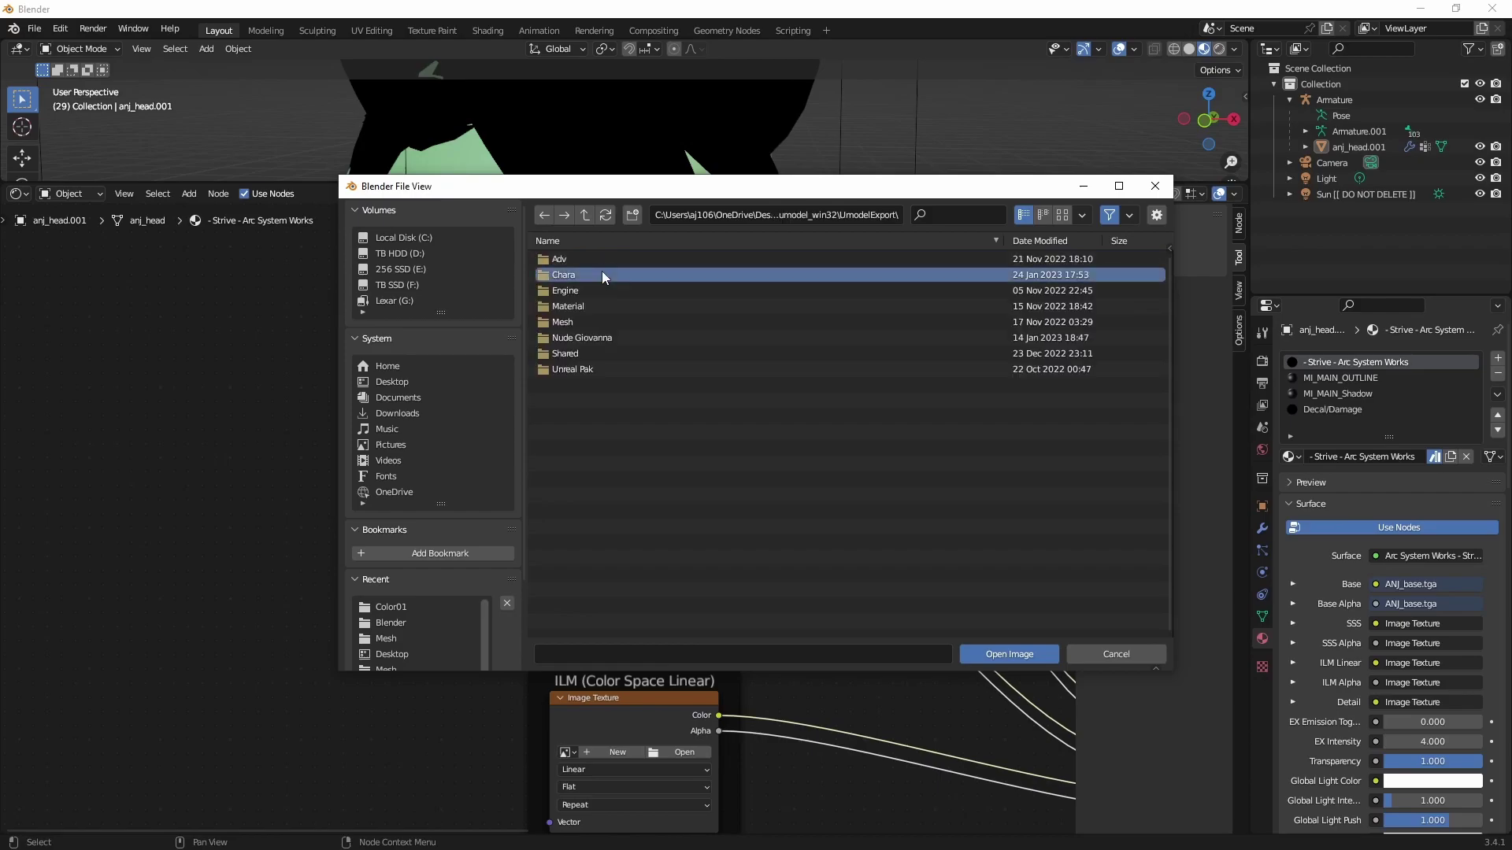
pyautogui.doubleClick(602, 271)
pyautogui.doubleClick(601, 258)
pyautogui.doubleClick(601, 258)
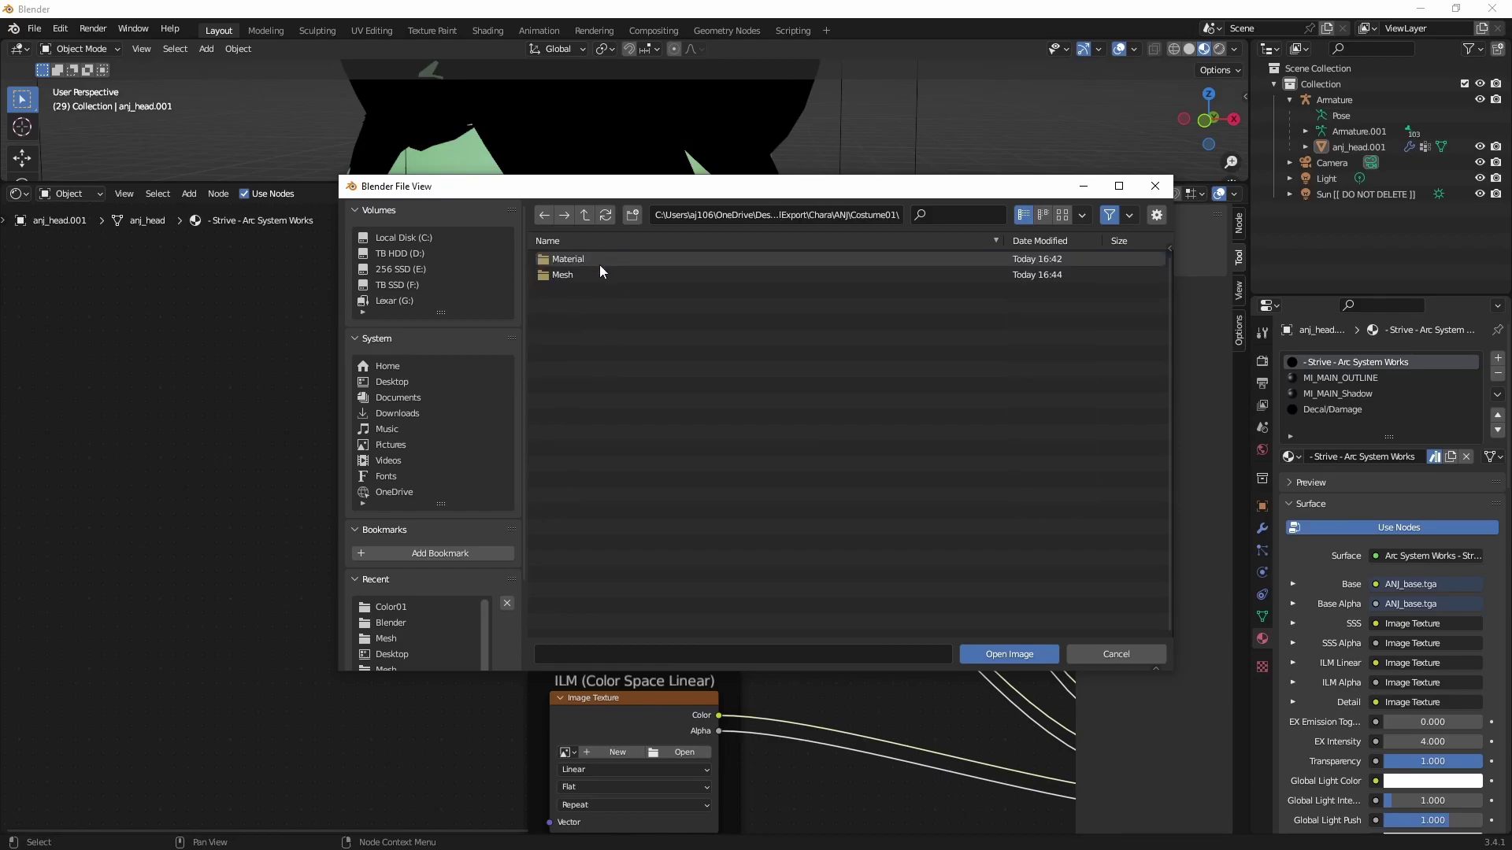
pyautogui.doubleClick(598, 260)
pyautogui.doubleClick(598, 274)
pyautogui.click(613, 291)
pyautogui.click(1000, 654)
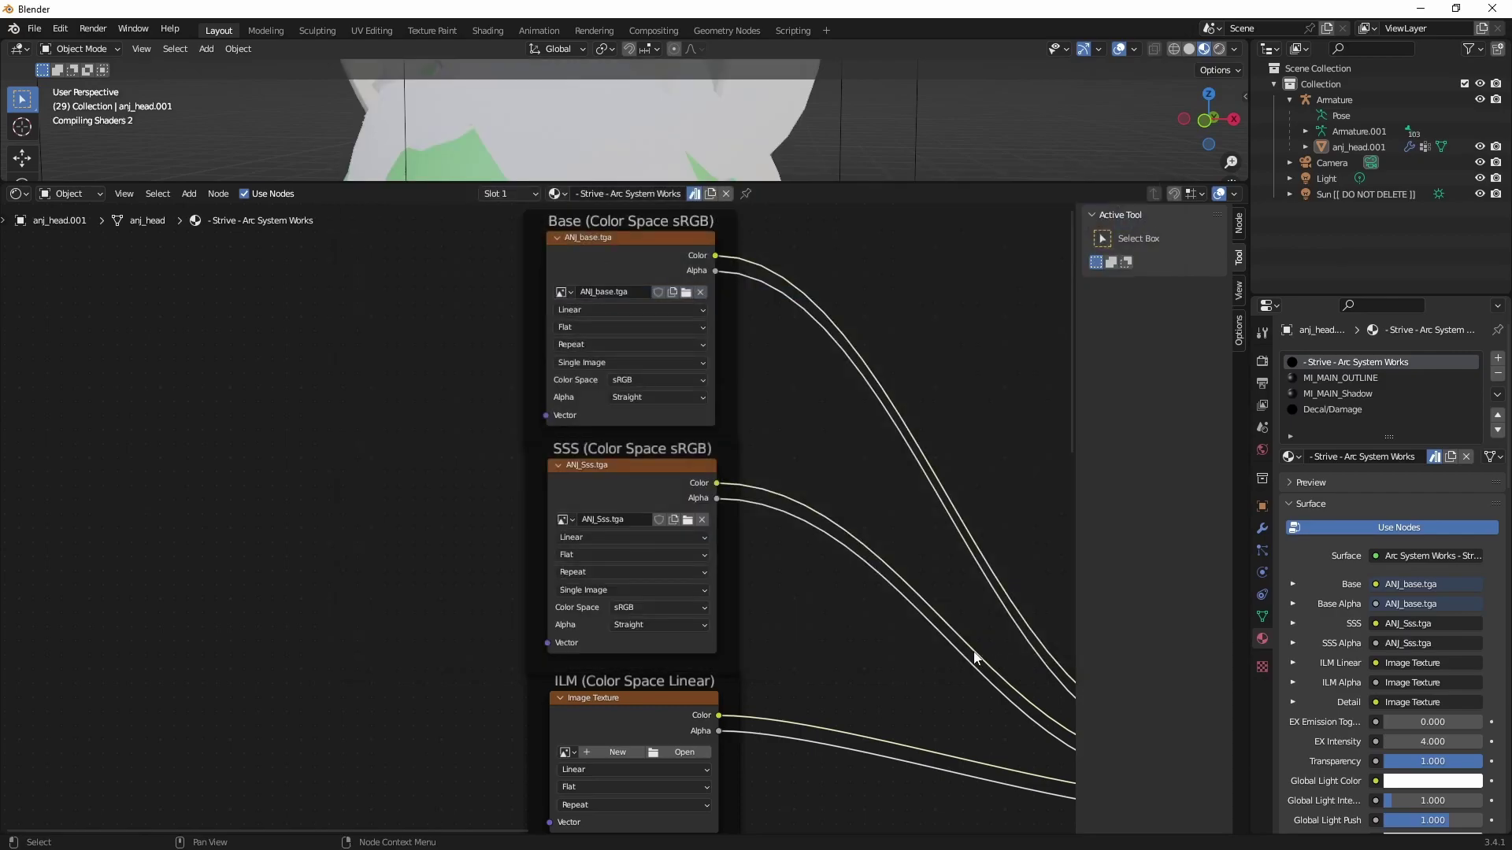
# Step: Load ANJ_ilm.tga from the exported ANJ\Costume01\Material\Base folder into the ILM image texture node and set its color space to Linear
pyautogui.keyDown('shift'); pyautogui.scroll(-4, 788, 511); pyautogui.keyUp('shift')
pyautogui.click(684, 629)
pyautogui.click(413, 367)
pyautogui.click(417, 381)
pyautogui.doubleClick(575, 260)
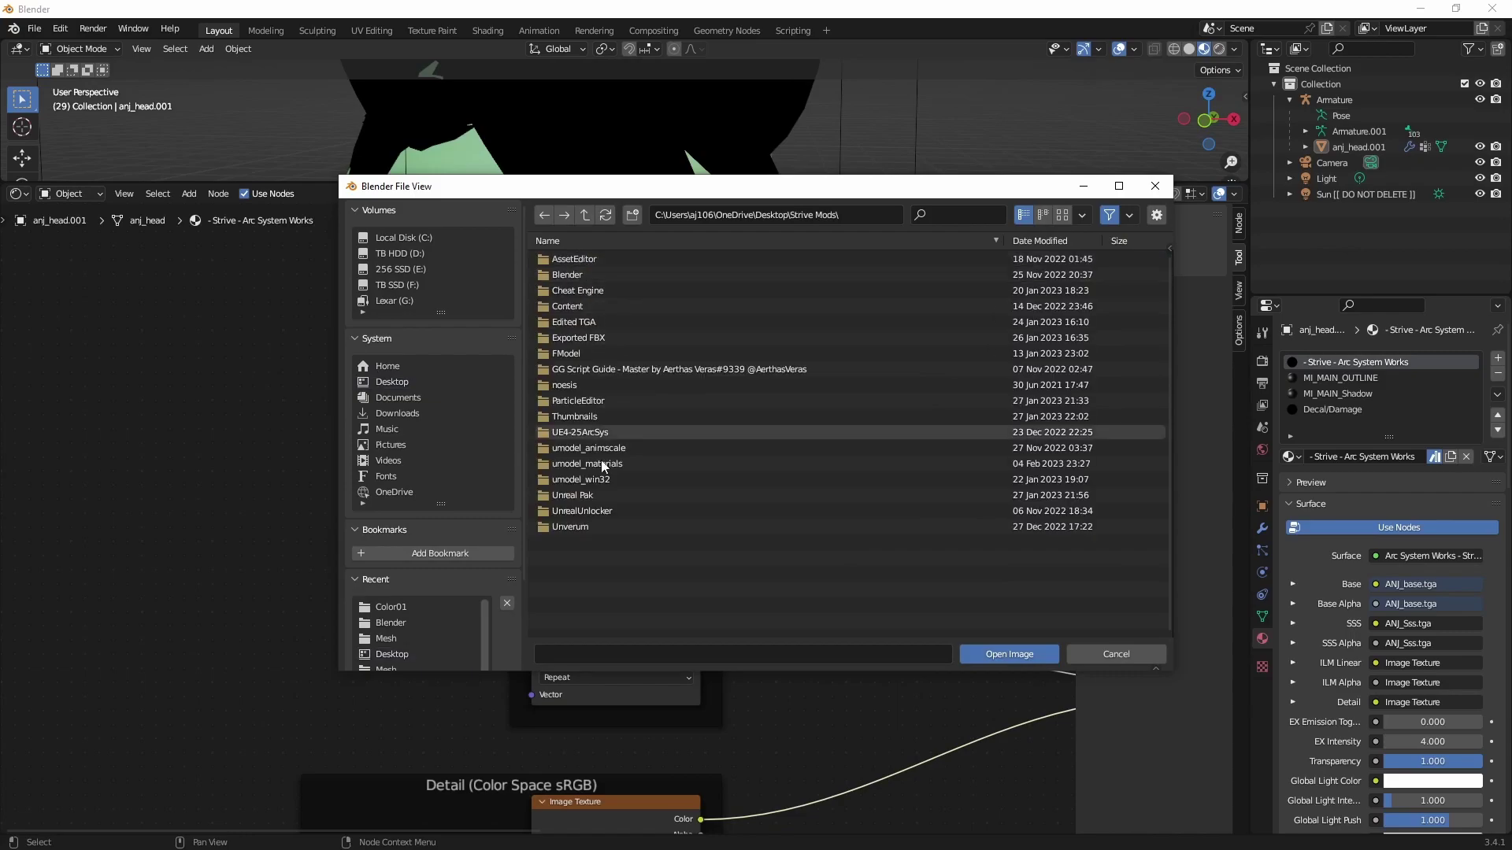
pyautogui.doubleClick(600, 478)
pyautogui.doubleClick(594, 263)
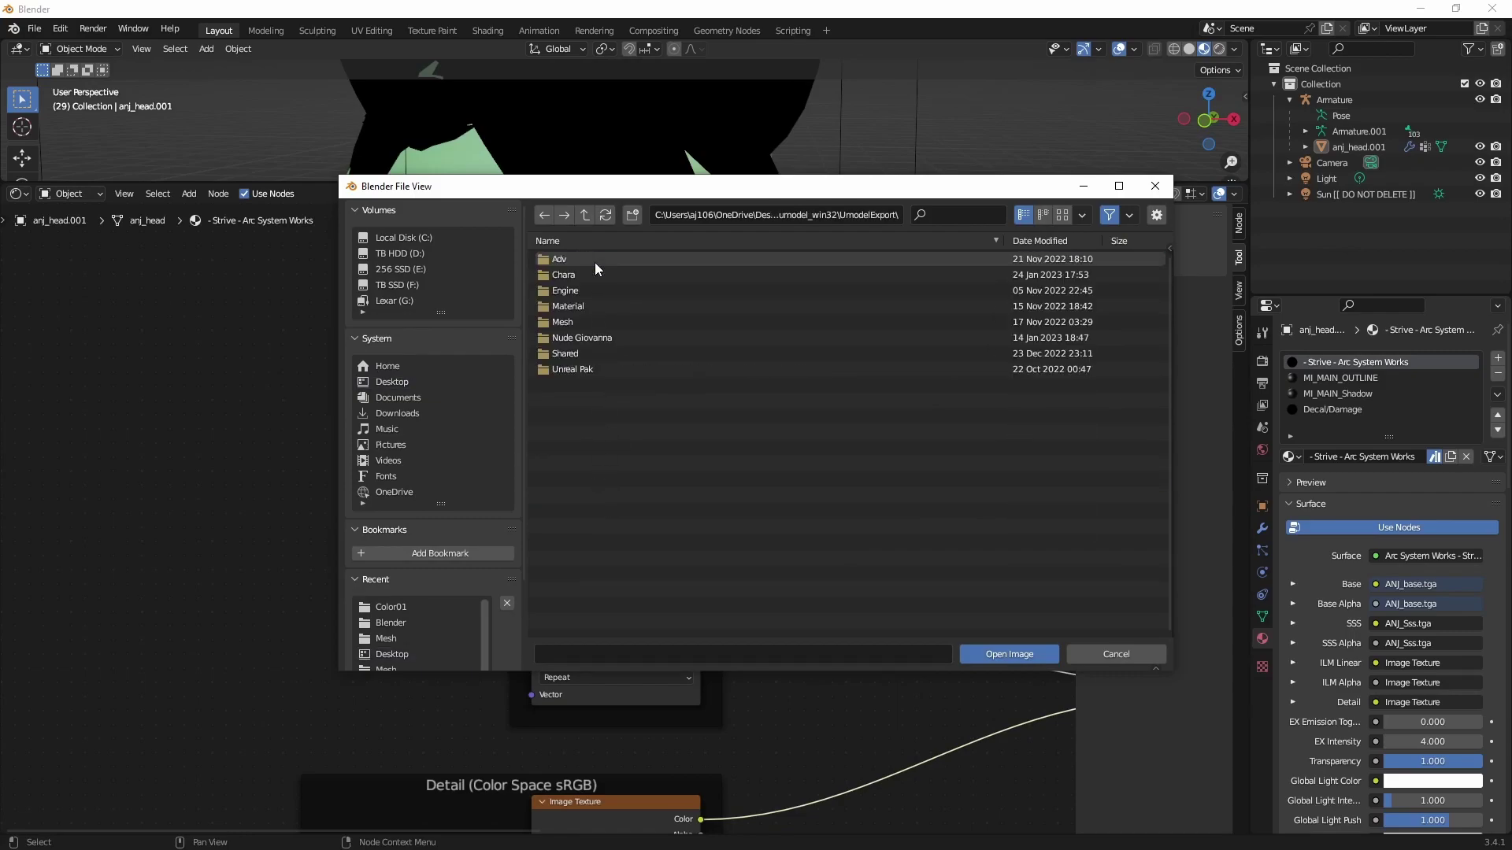
pyautogui.doubleClick(593, 271)
pyautogui.doubleClick(593, 259)
pyautogui.doubleClick(593, 259)
pyautogui.doubleClick(592, 259)
pyautogui.doubleClick(592, 259)
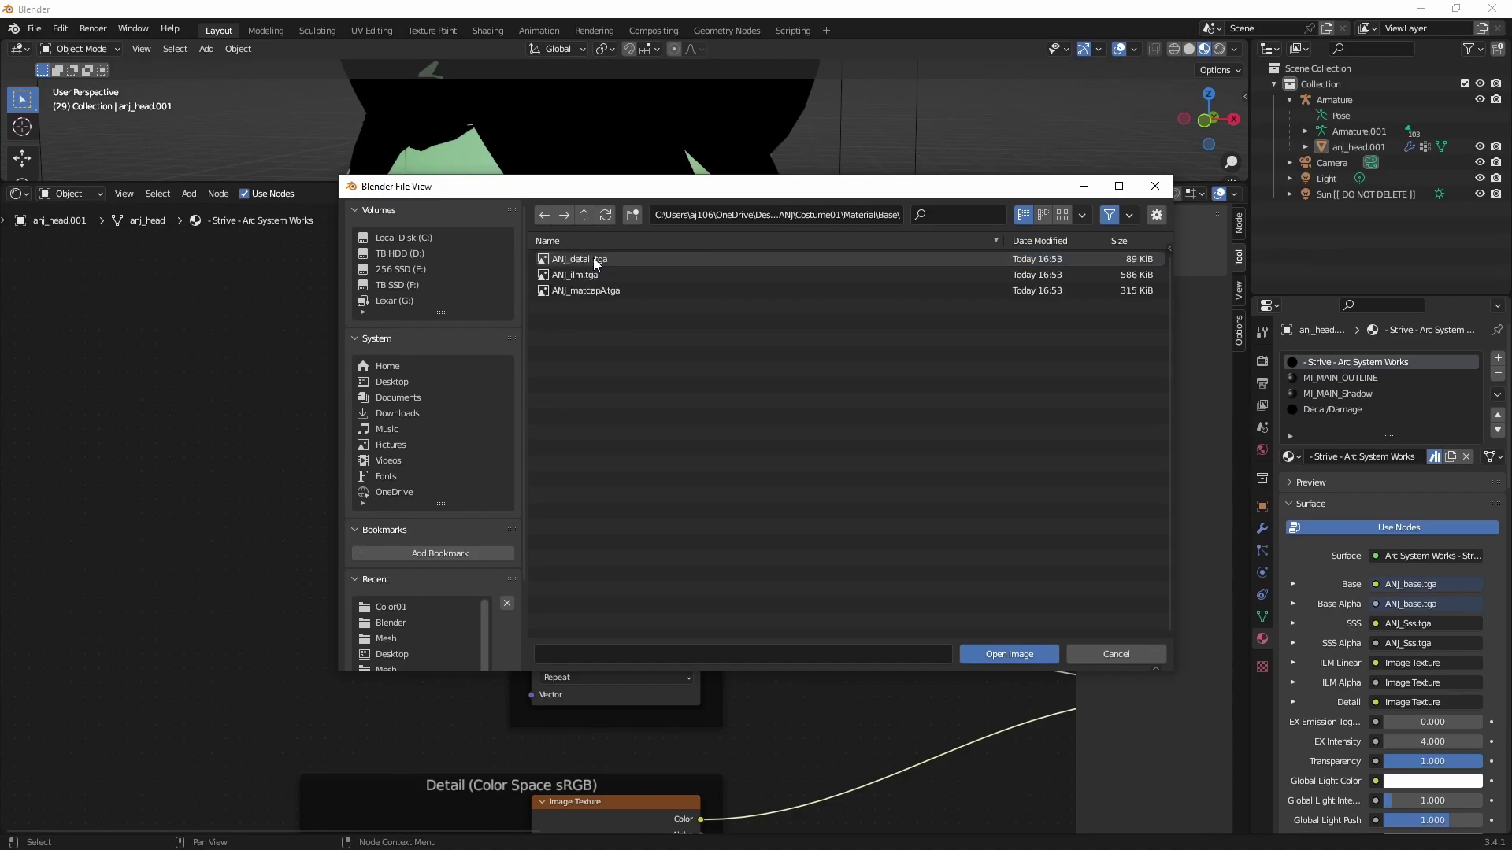
pyautogui.click(611, 275)
pyautogui.click(1007, 659)
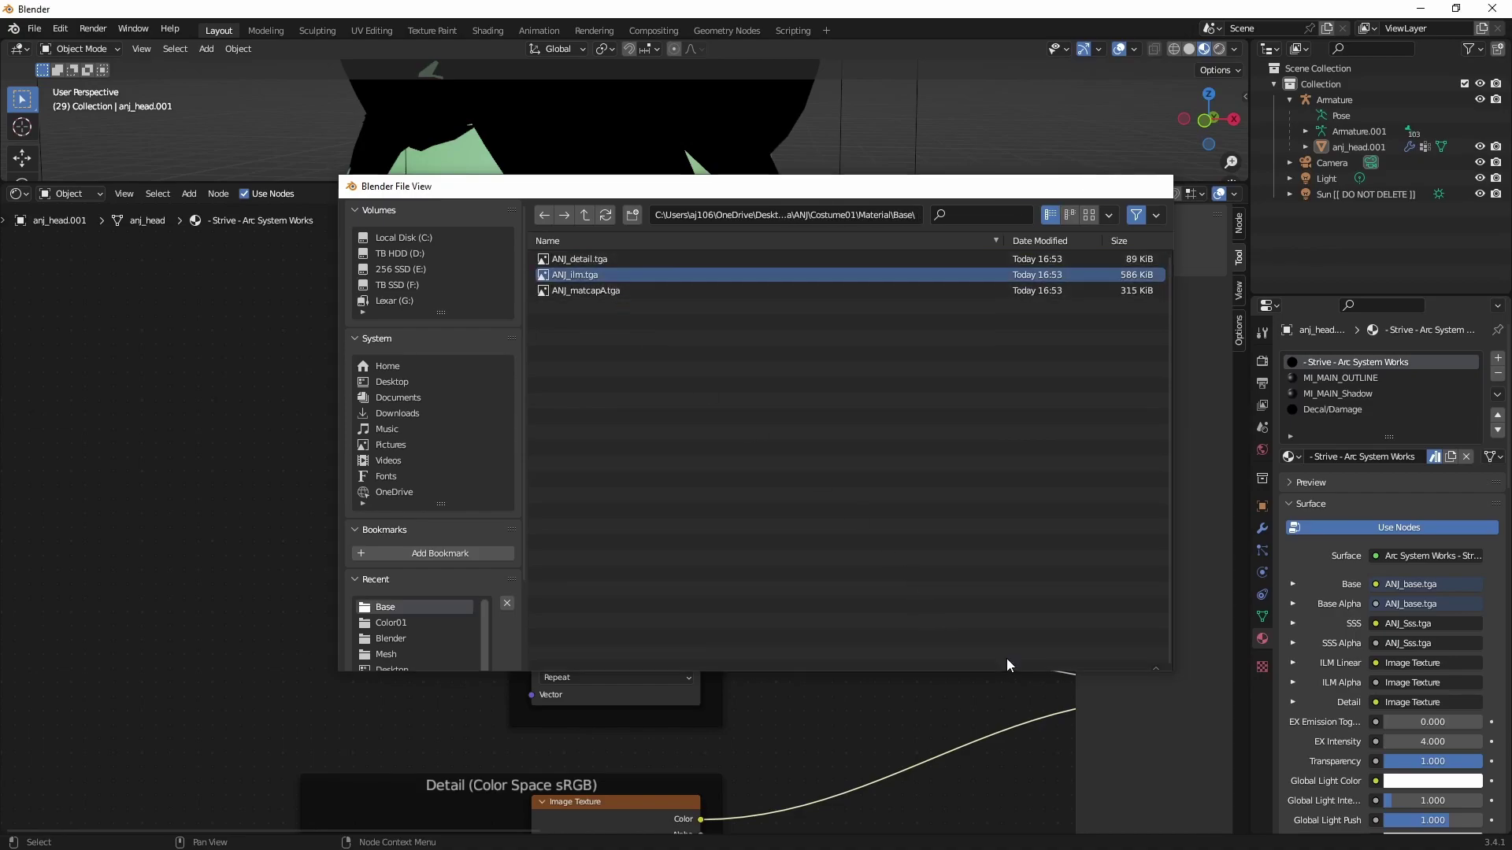
pyautogui.click(657, 712)
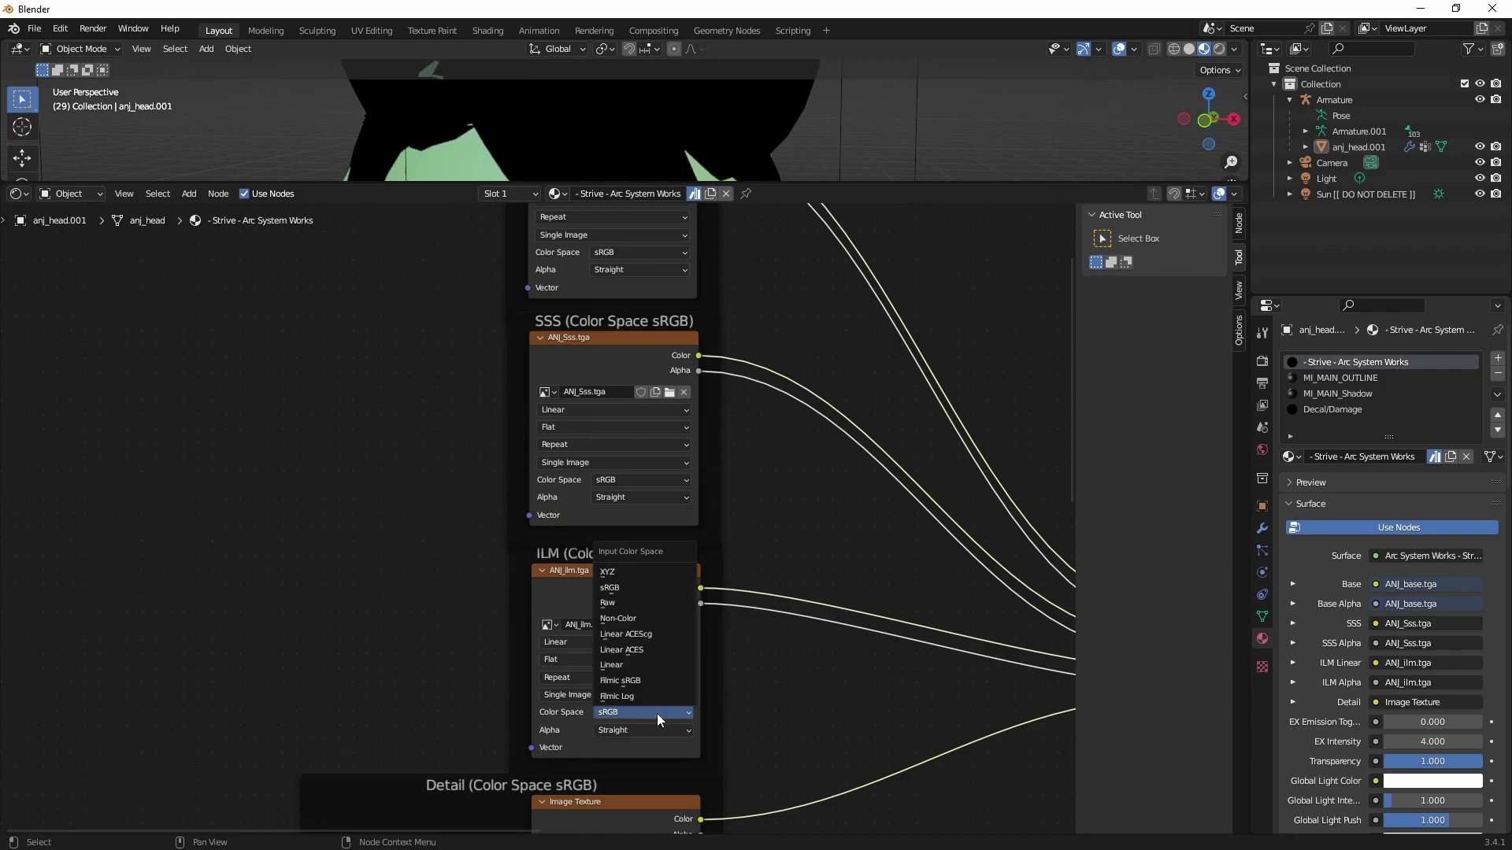
pyautogui.click(660, 665)
# Step: Load ANJ_detail.tga from the exported ANJ\Costume01\Material\Base folder into the Detail image texture node
pyautogui.moveTo(853, 746); pyautogui.dragTo(837, 558, button='middle')
pyautogui.click(676, 650)
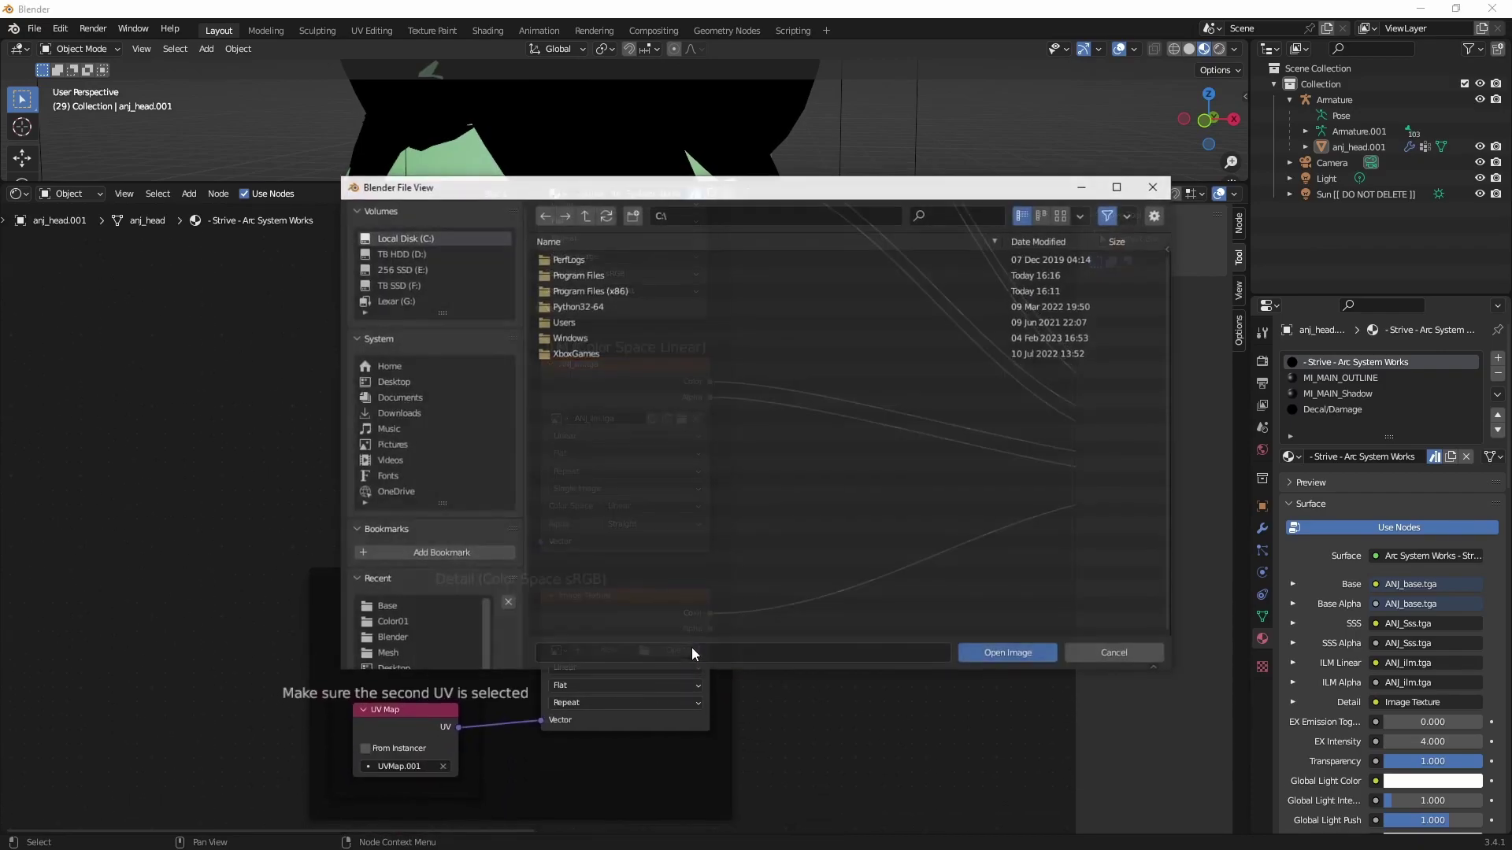
pyautogui.click(378, 383)
pyautogui.doubleClick(570, 255)
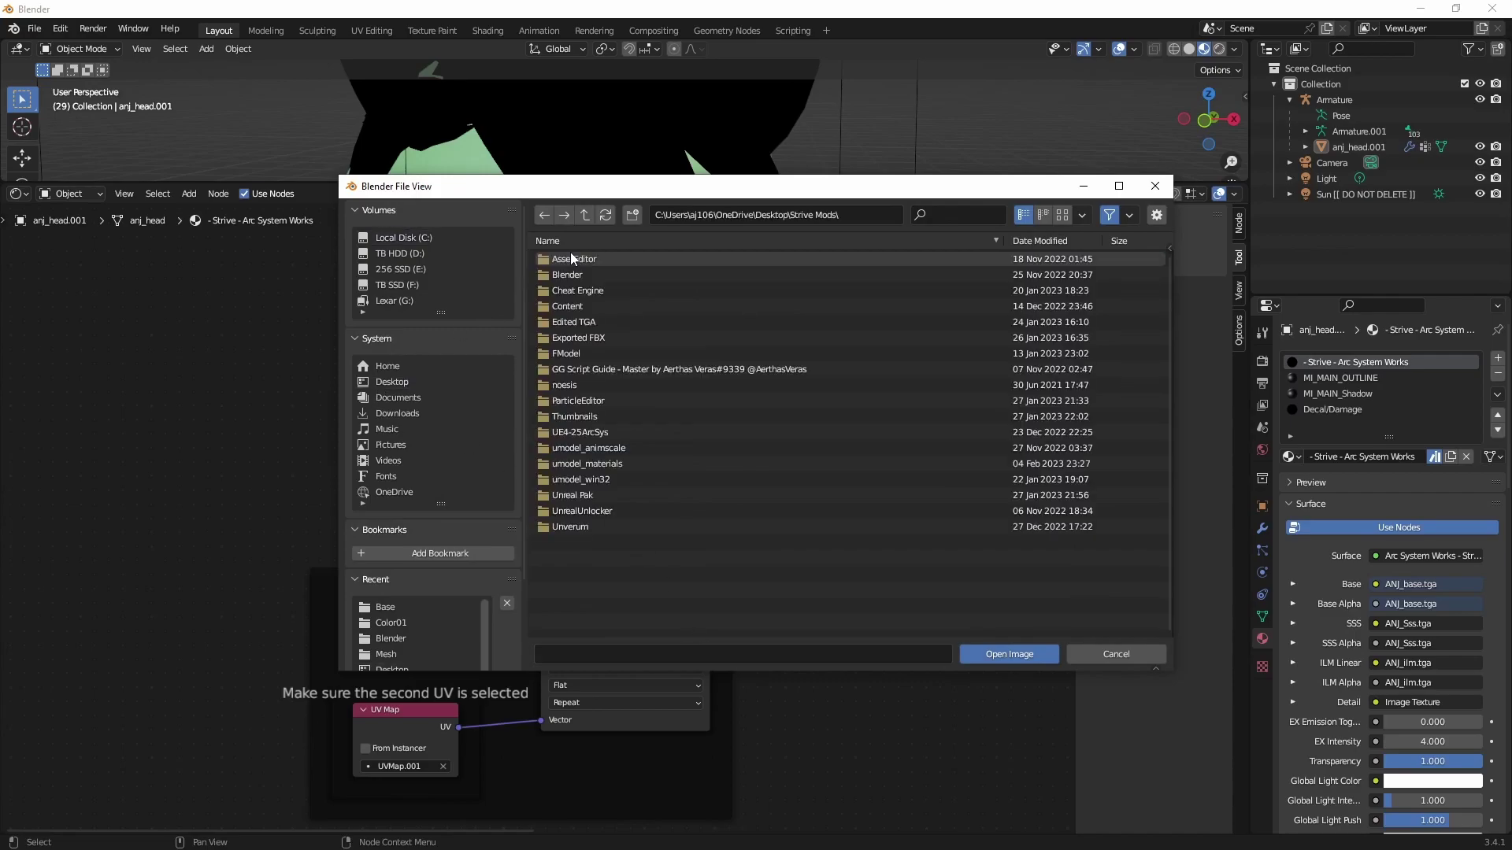
pyautogui.doubleClick(603, 477)
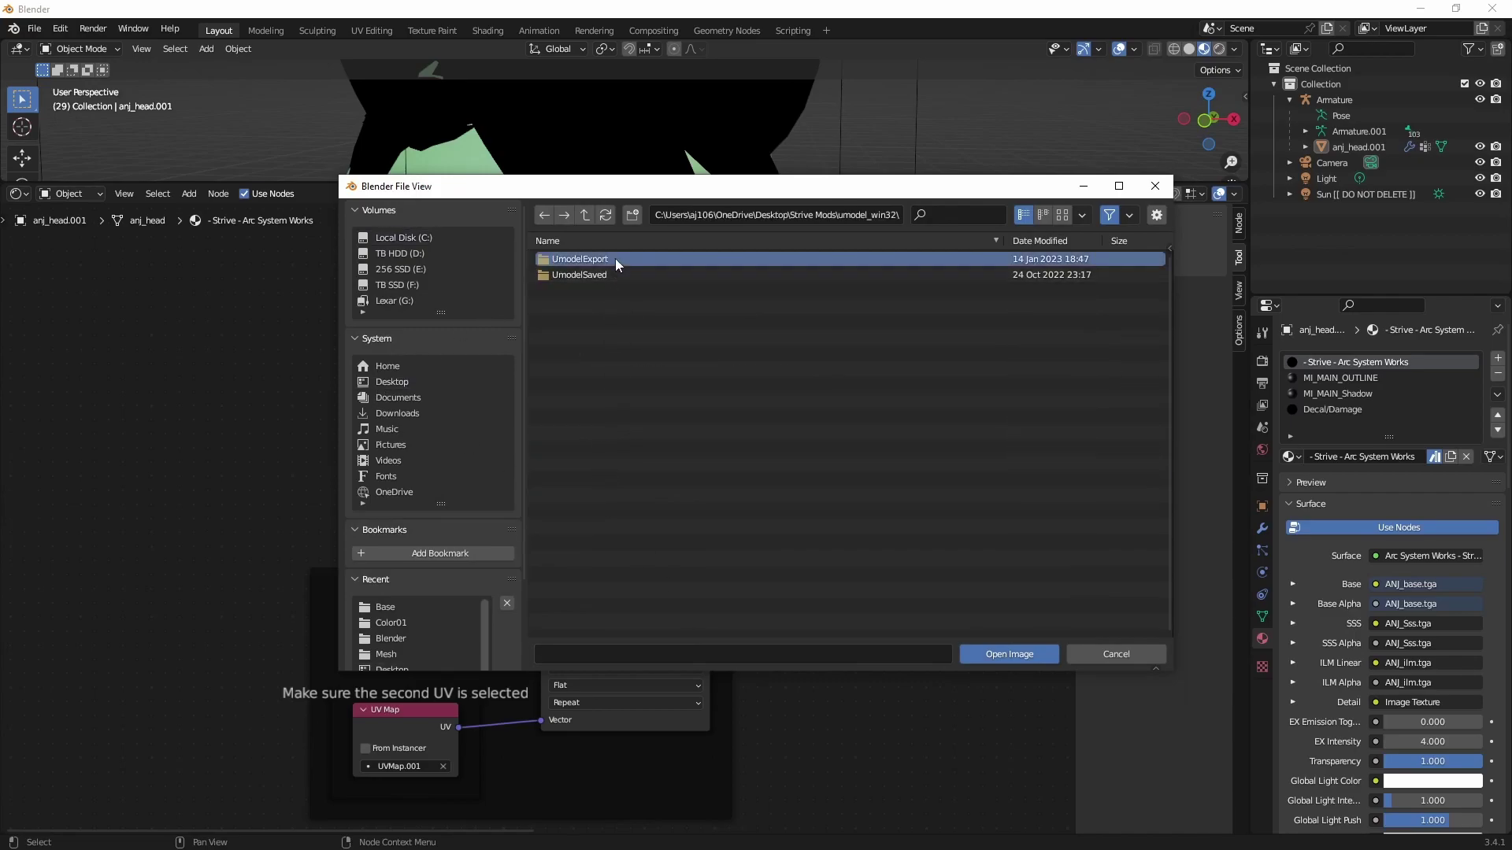
pyautogui.doubleClick(615, 258)
pyautogui.doubleClick(616, 258)
pyautogui.doubleClick(608, 259)
pyautogui.doubleClick(608, 257)
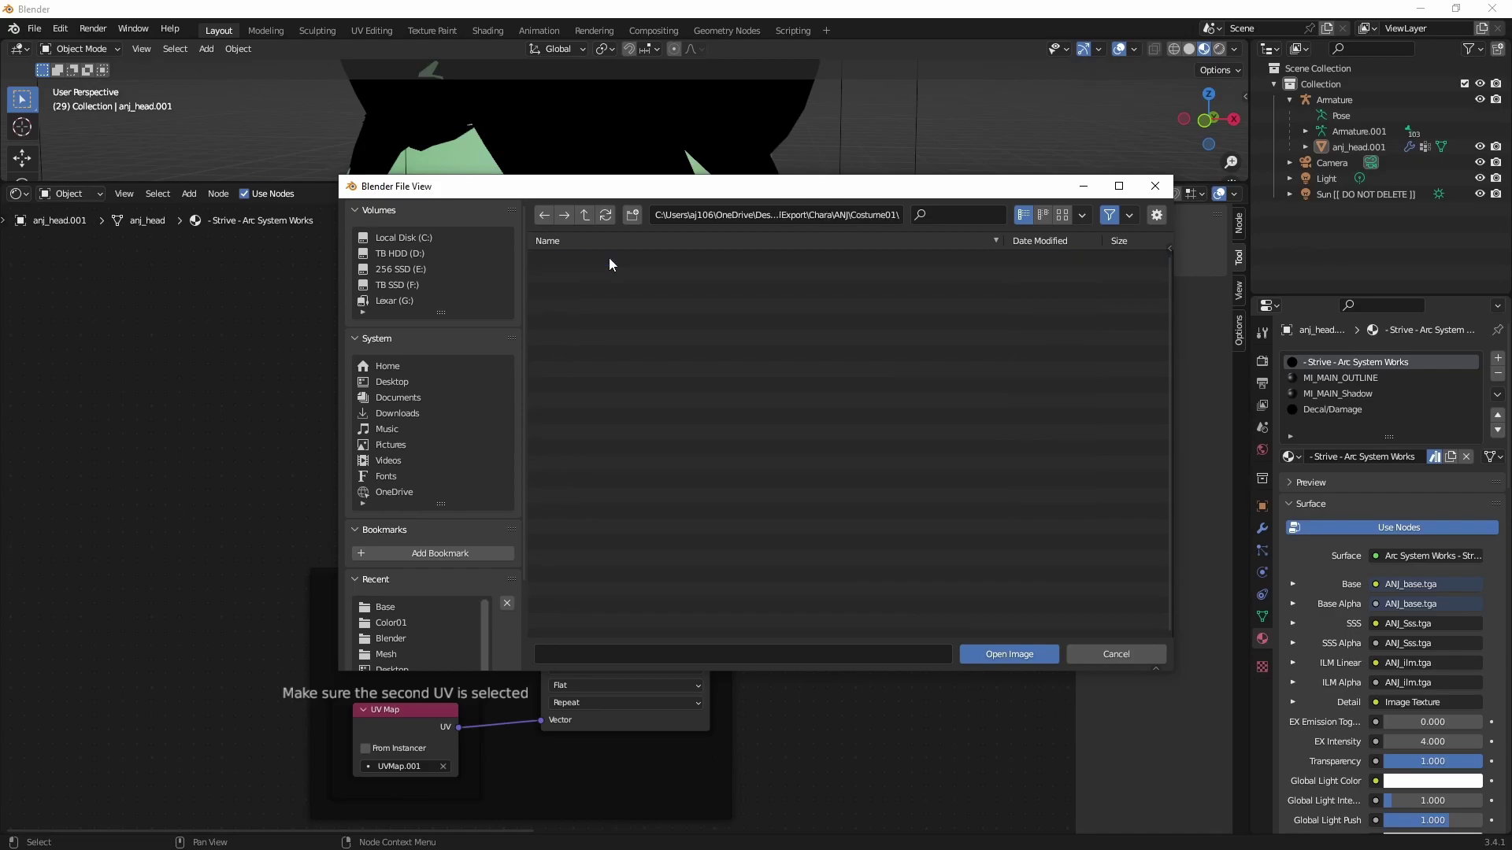
pyautogui.doubleClick(608, 262)
pyautogui.doubleClick(608, 261)
pyautogui.click(608, 261)
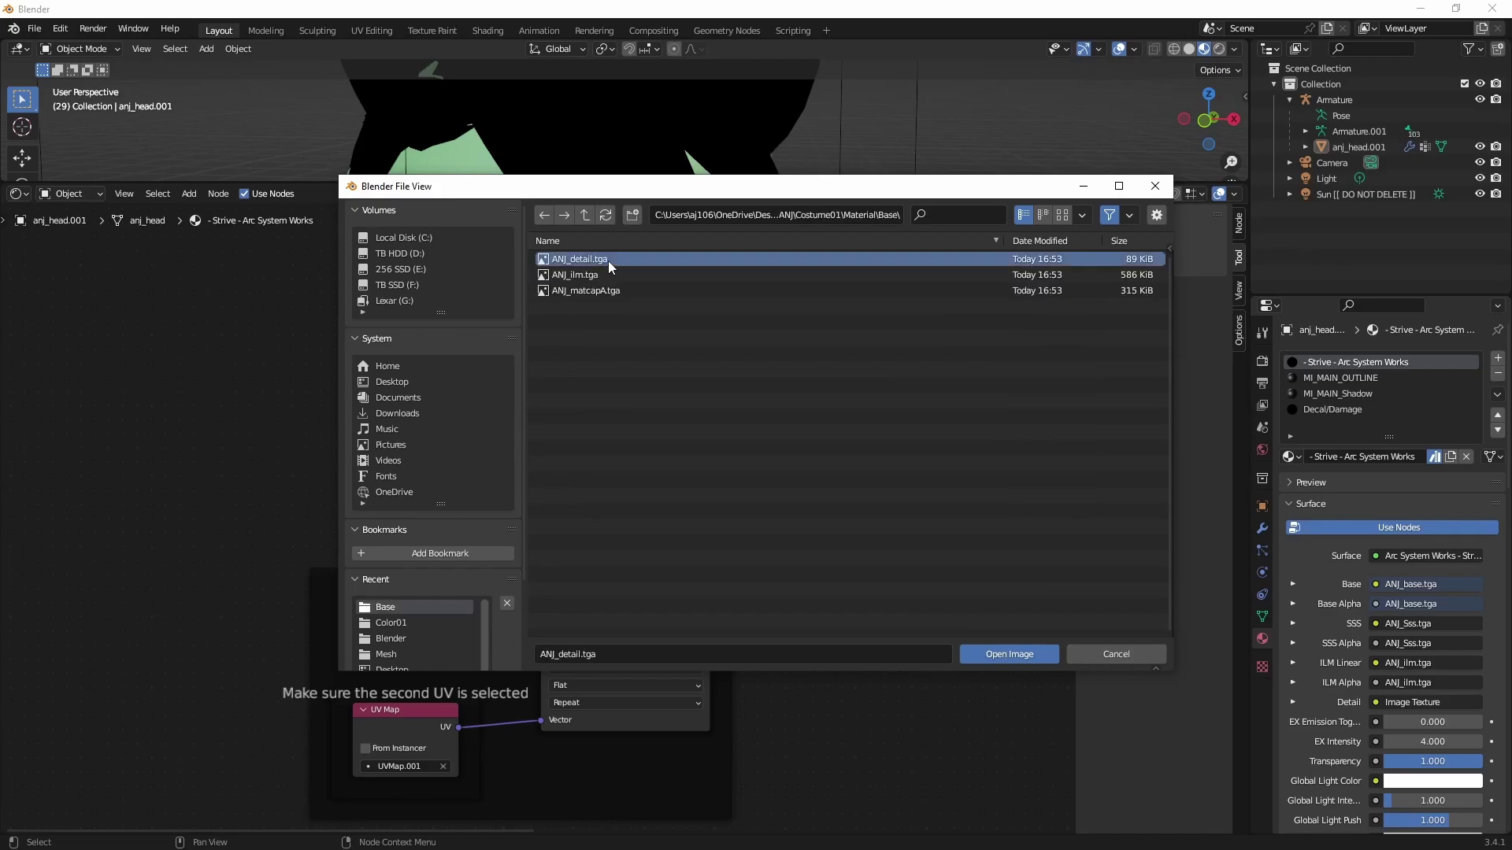
pyautogui.click(989, 651)
# Step: Shrink the Shader Editor to give the 3D viewport the space and examine the textured head with its cat ears
pyautogui.moveTo(909, 185); pyautogui.dragTo(908, 815)
pyautogui.moveTo(530, 553); pyautogui.dragTo(683, 552, button='middle')
pyautogui.scroll(3, 626, 497)
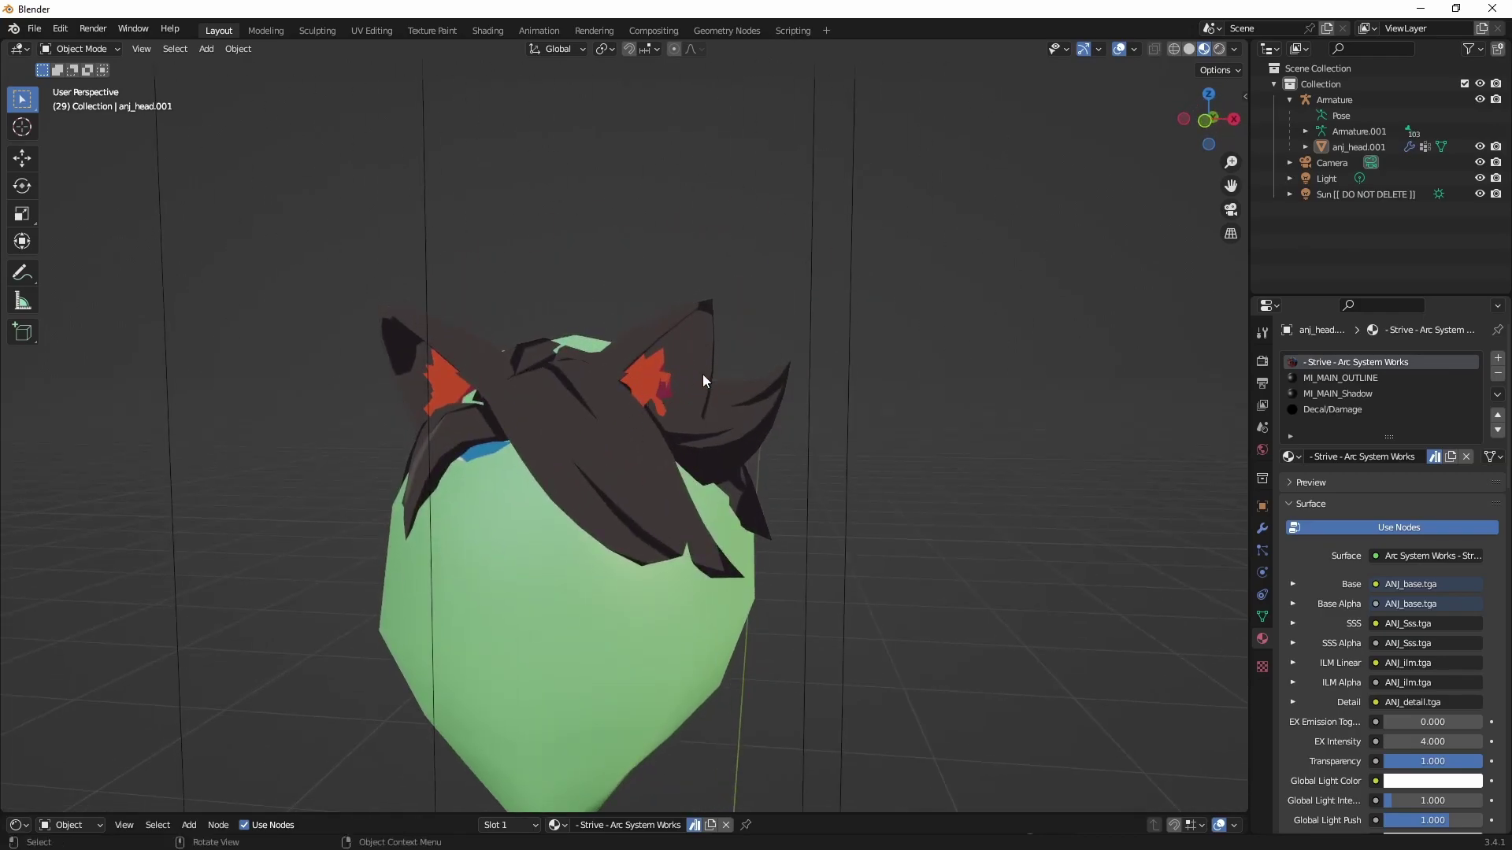
pyautogui.moveTo(648, 397); pyautogui.dragTo(622, 422, button='middle')
pyautogui.scroll(1, 621, 422)
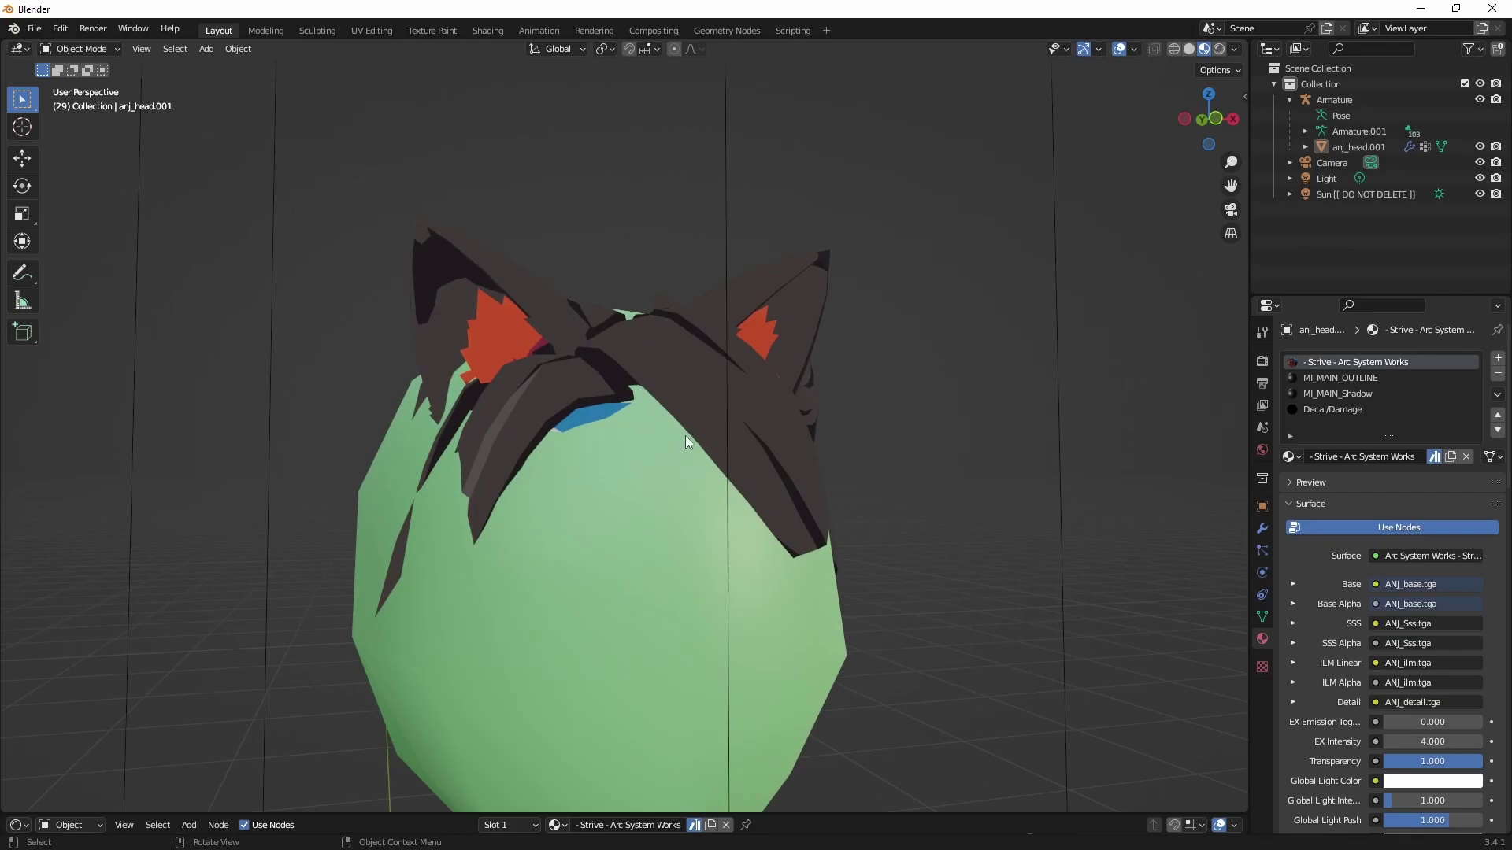
# Step: Select the Decal/Damage material slot and enlarge the Shader Editor to show all of its nodes
pyautogui.click(1368, 407)
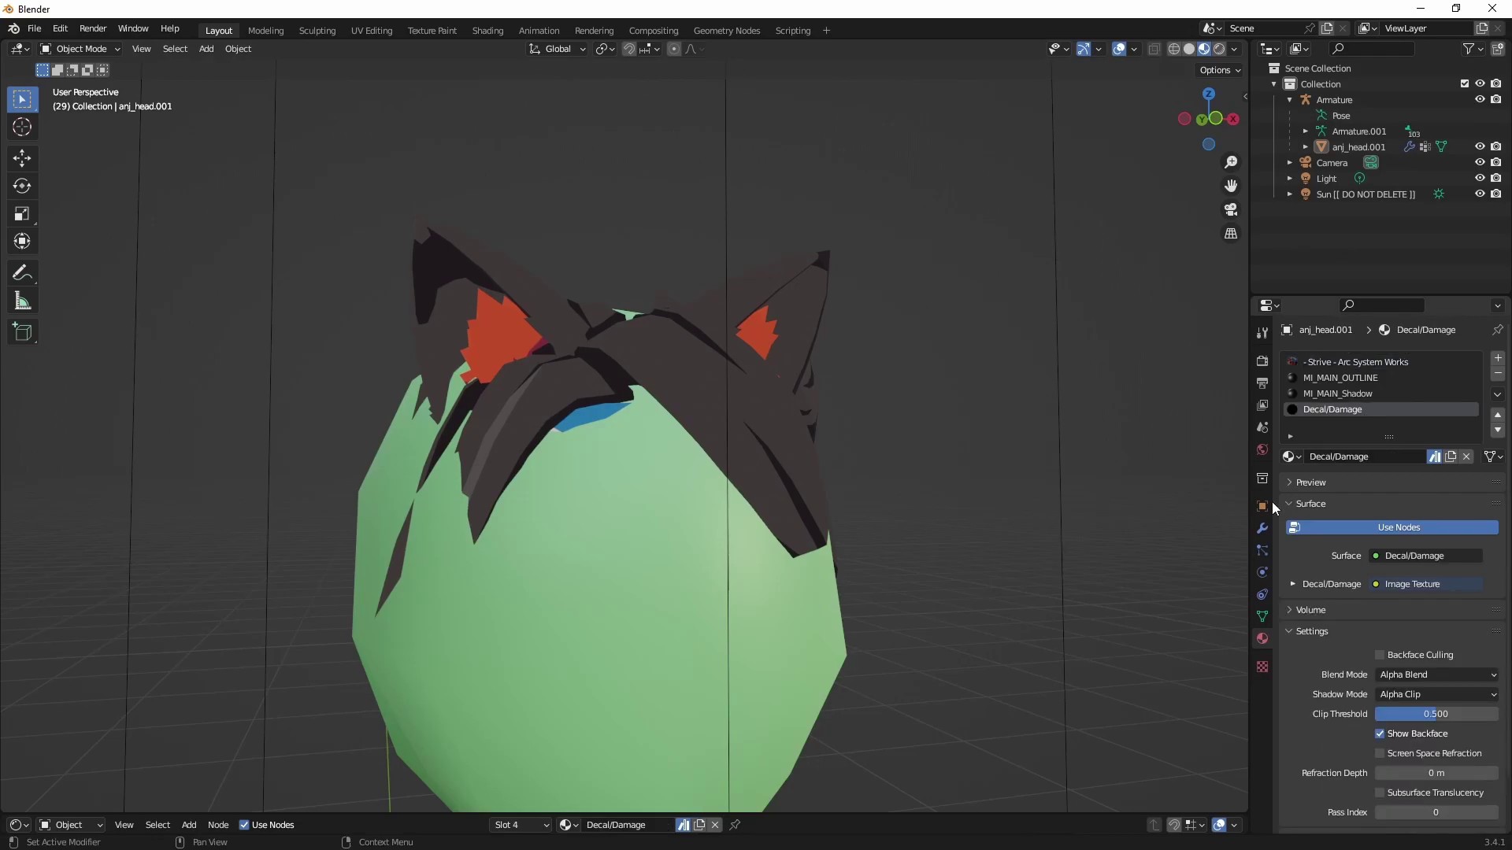
pyautogui.moveTo(807, 811); pyautogui.dragTo(807, 214)
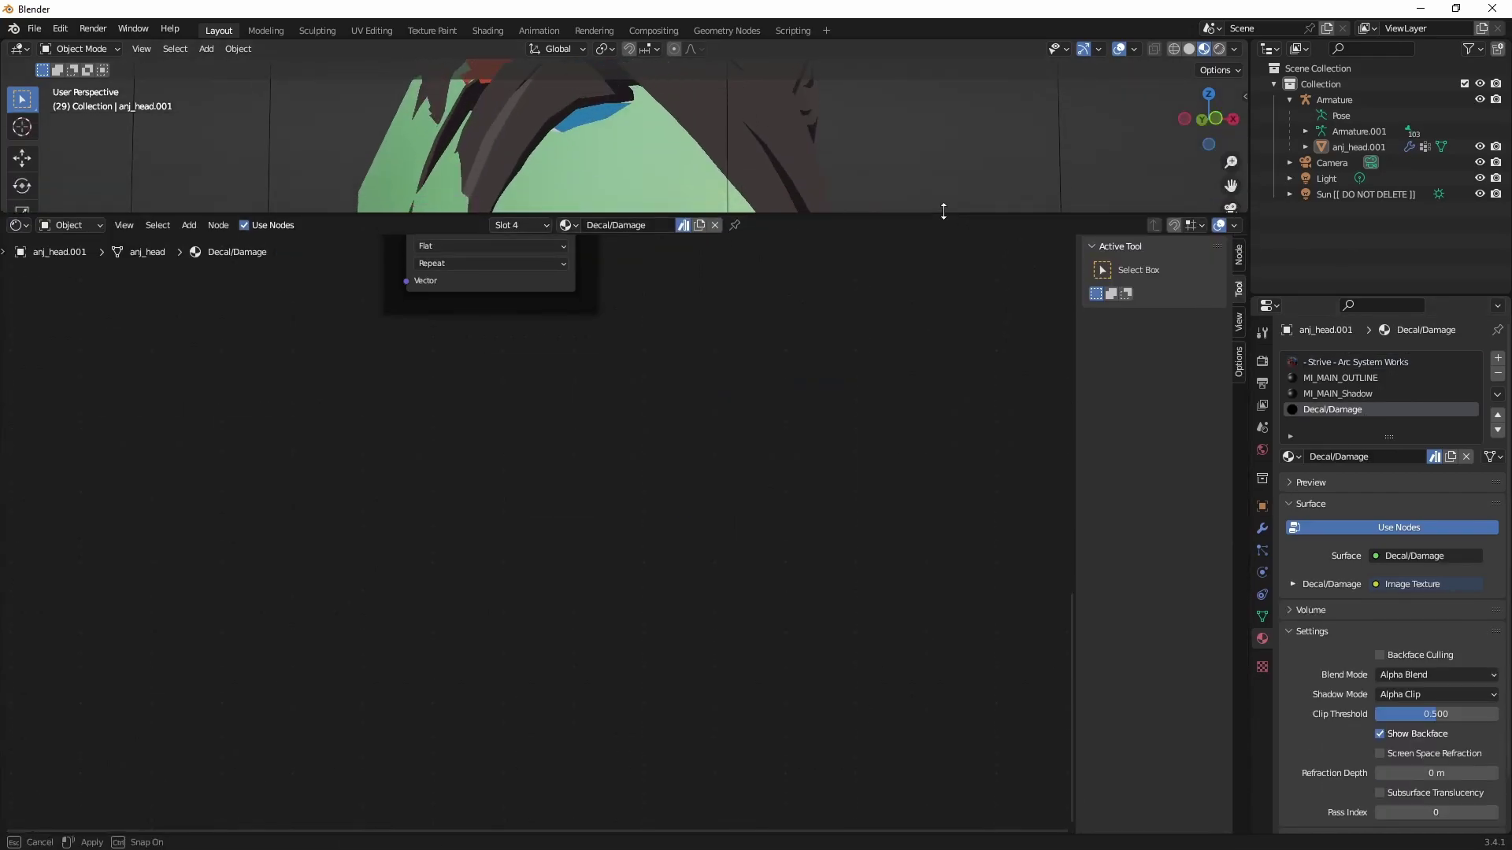
pyautogui.press('Home')
# Step: Load ANJ_decal.tga from the exported ANJ\Costume01\Material\Color01 folder into the decal texture node and set its color space to Linear
pyautogui.click(602, 536)
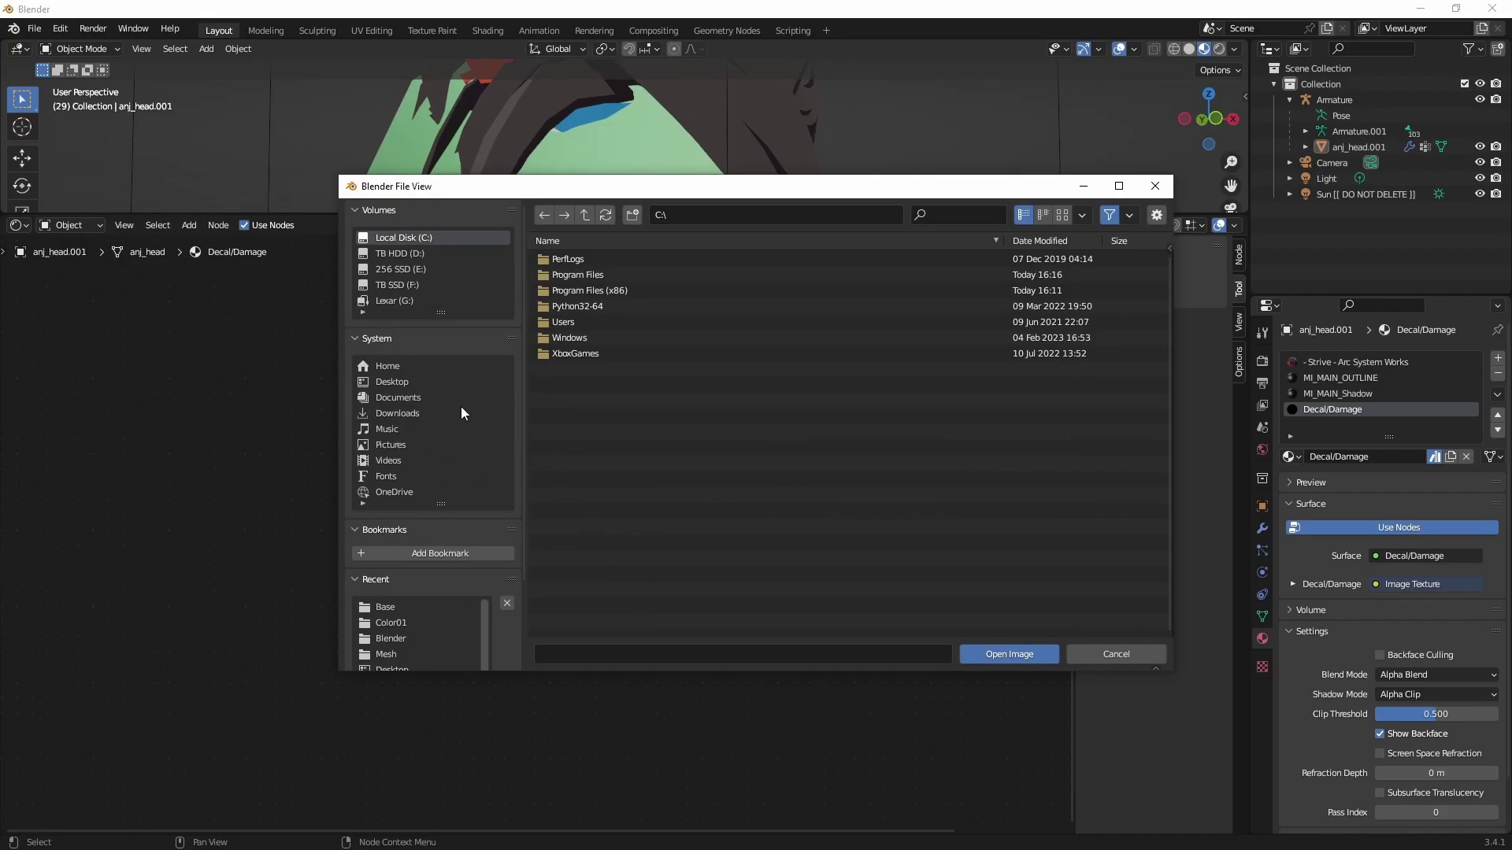
pyautogui.click(472, 382)
pyautogui.click(620, 260)
pyautogui.doubleClick(620, 258)
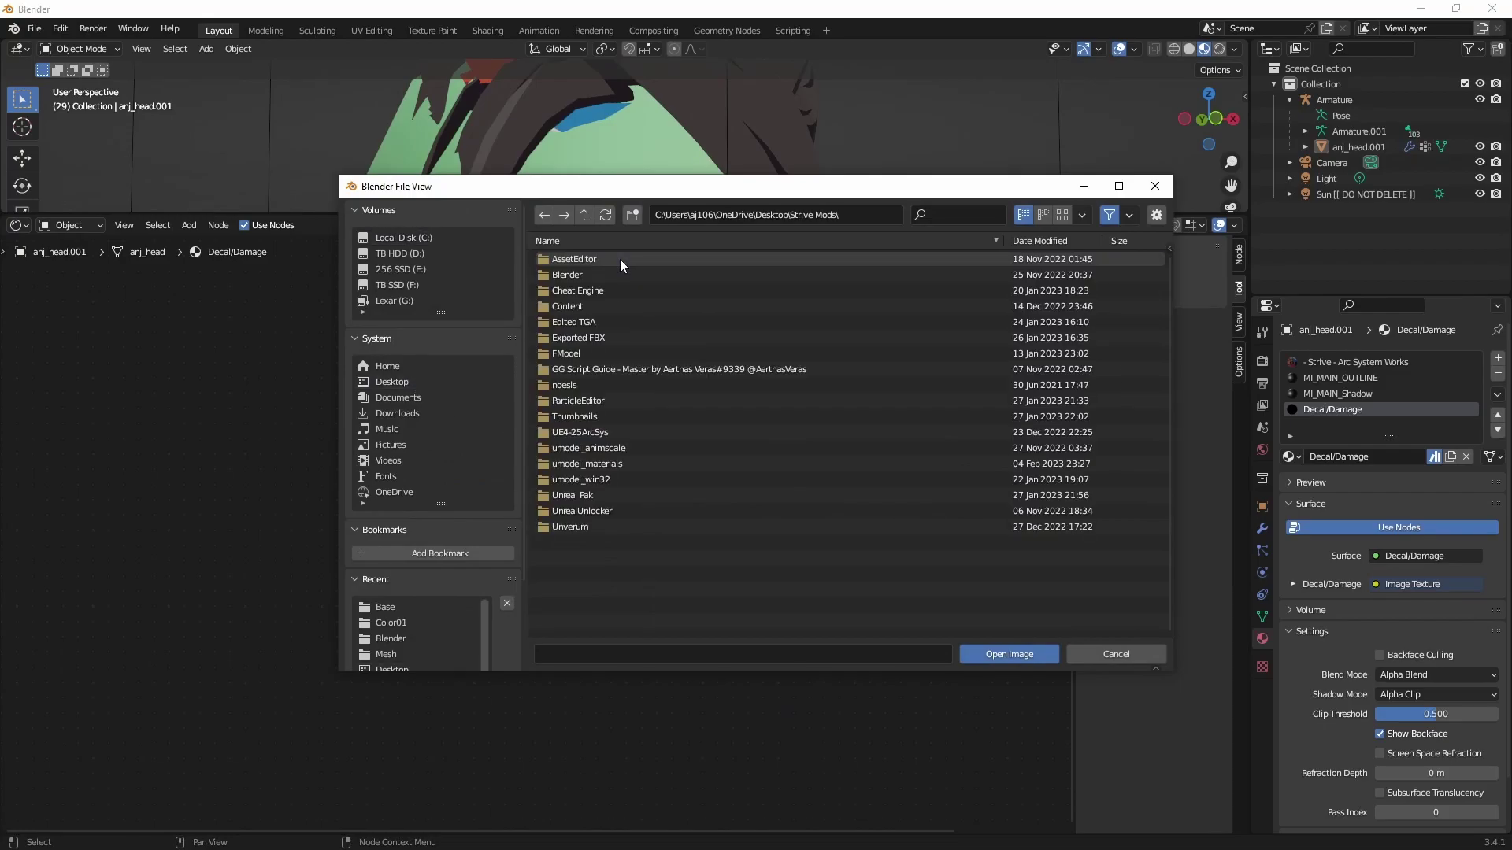
pyautogui.doubleClick(613, 478)
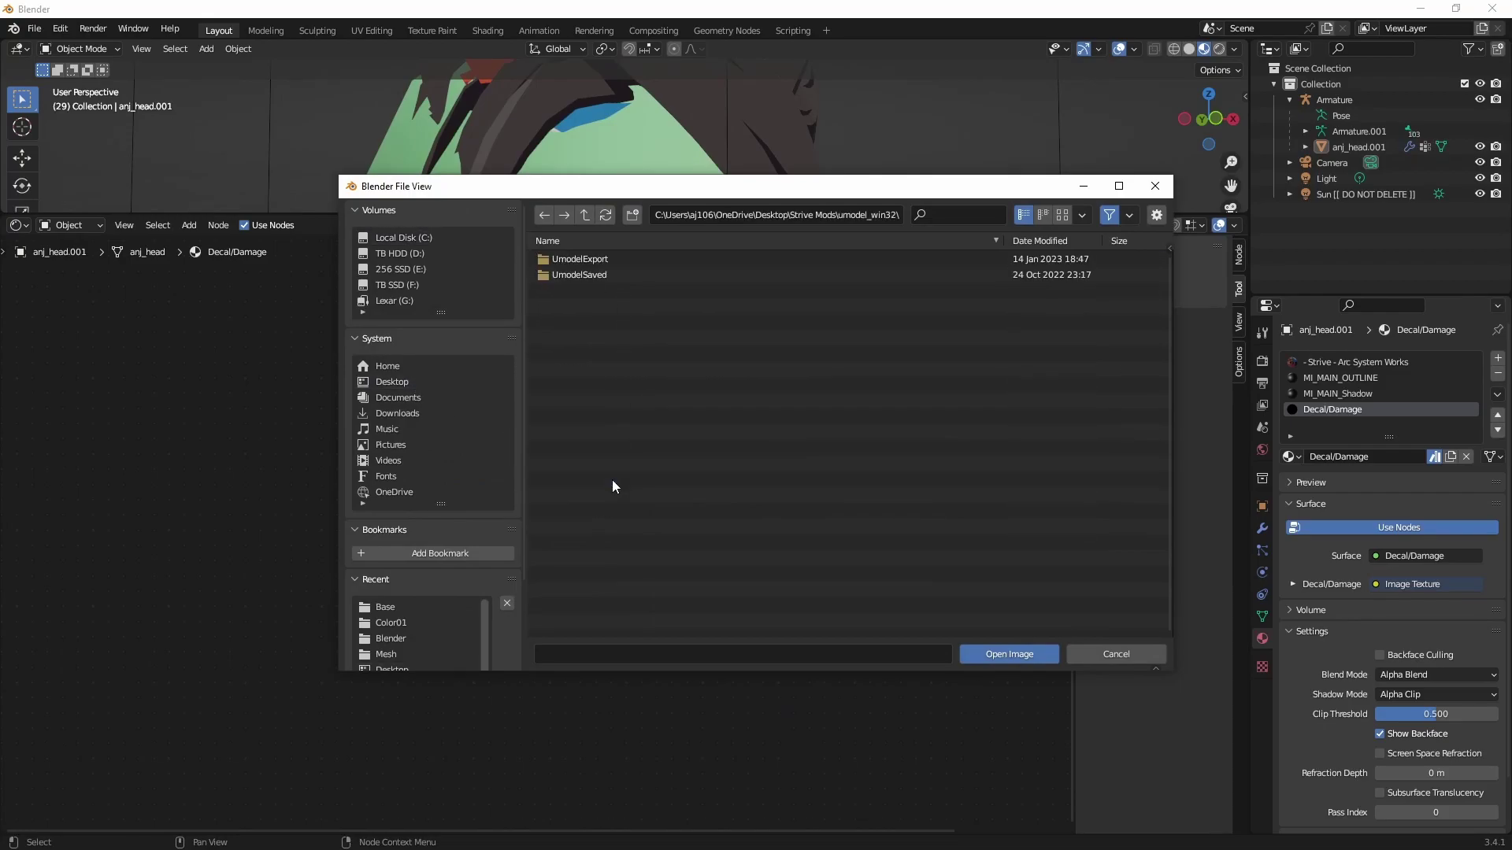
pyautogui.doubleClick(617, 263)
pyautogui.doubleClick(612, 269)
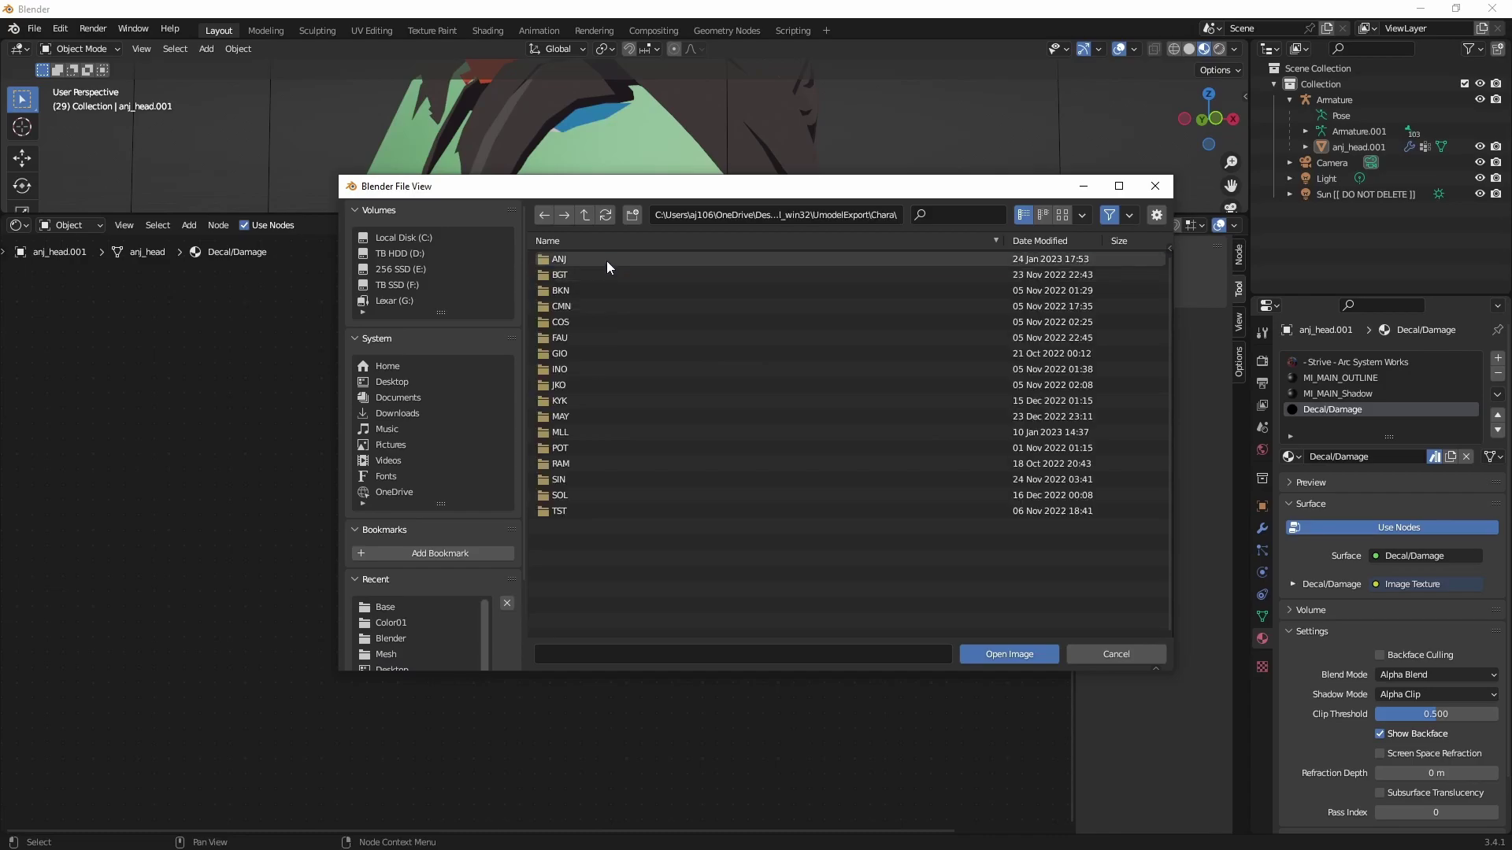
pyautogui.doubleClick(606, 261)
pyautogui.doubleClick(606, 261)
pyautogui.doubleClick(606, 261)
pyautogui.doubleClick(606, 261)
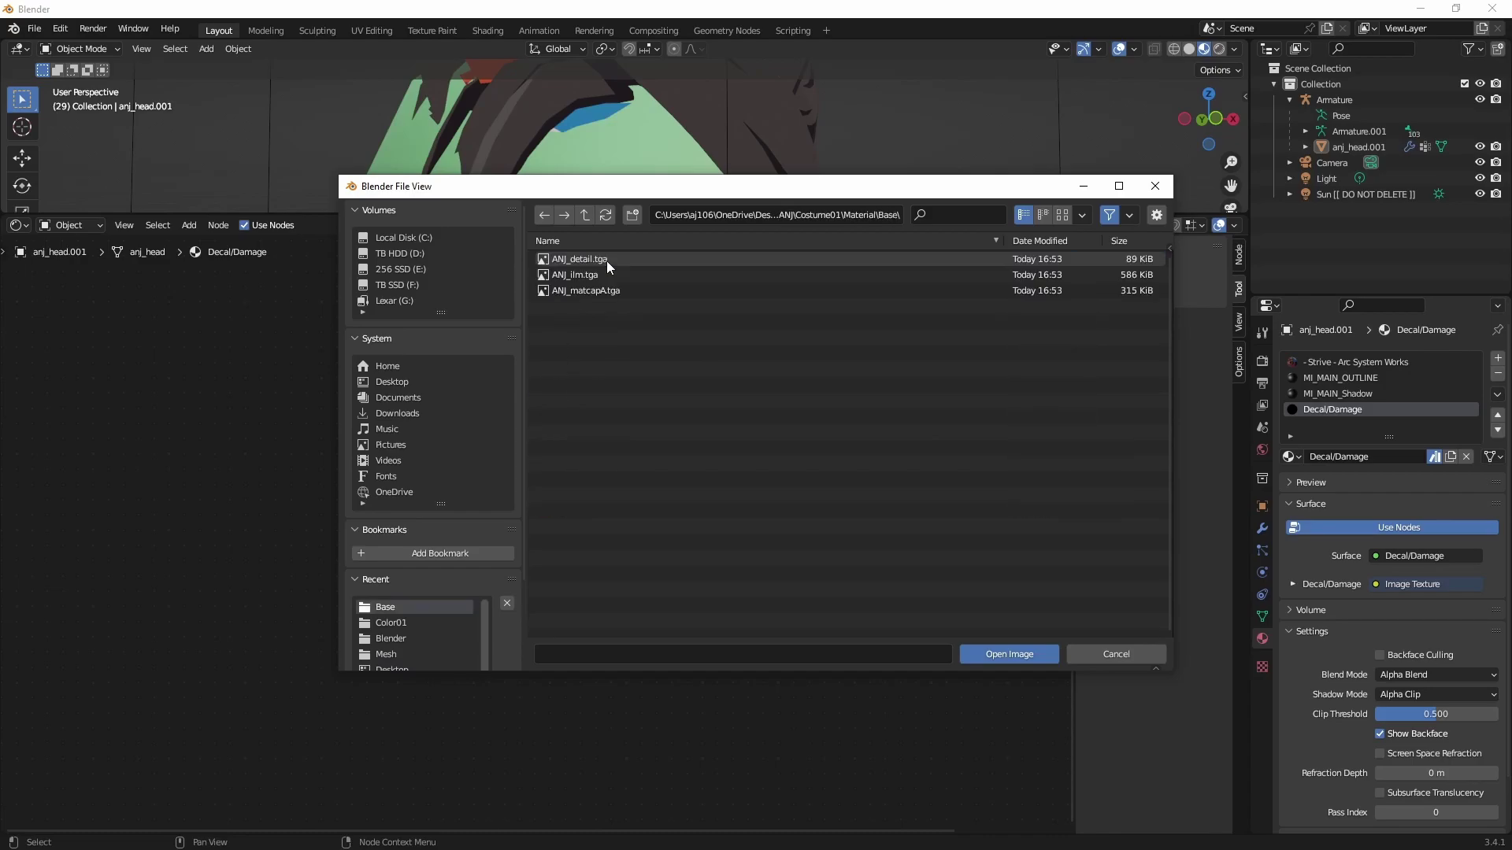
pyautogui.press('BackSpace')
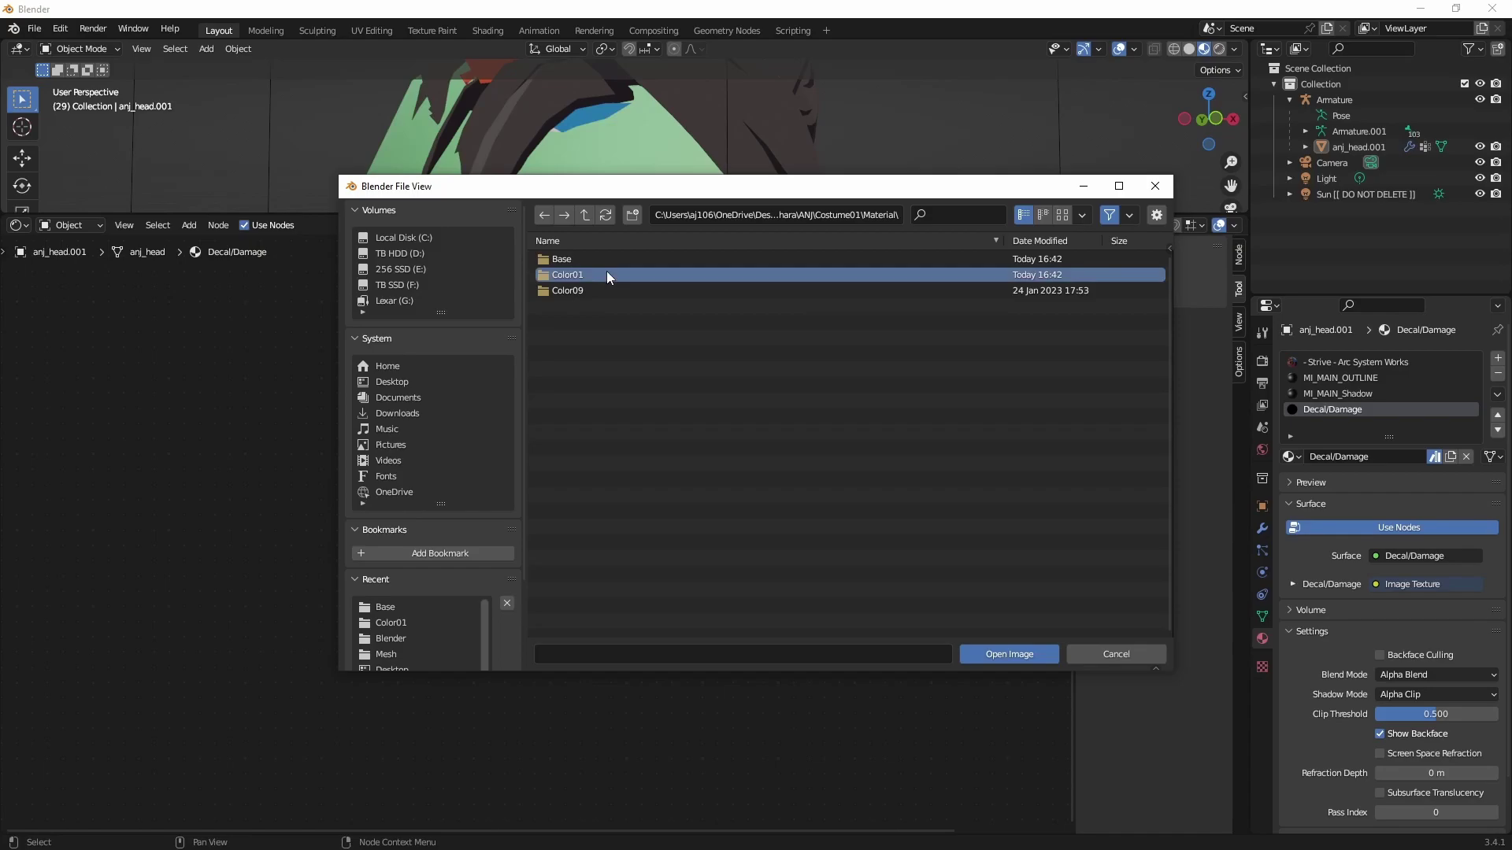
pyautogui.doubleClick(606, 270)
pyautogui.click(615, 271)
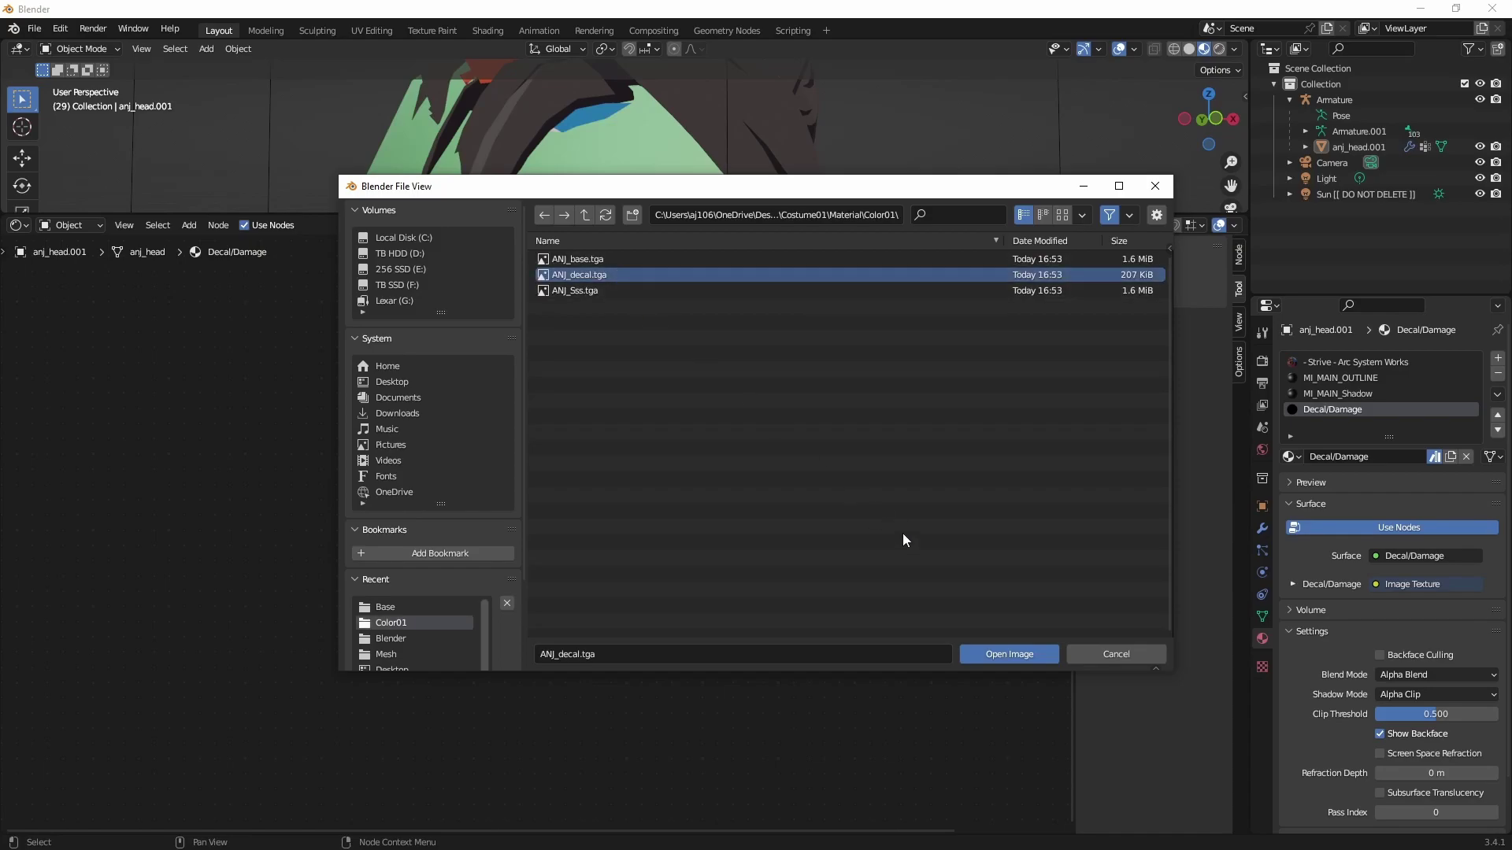
pyautogui.click(1000, 655)
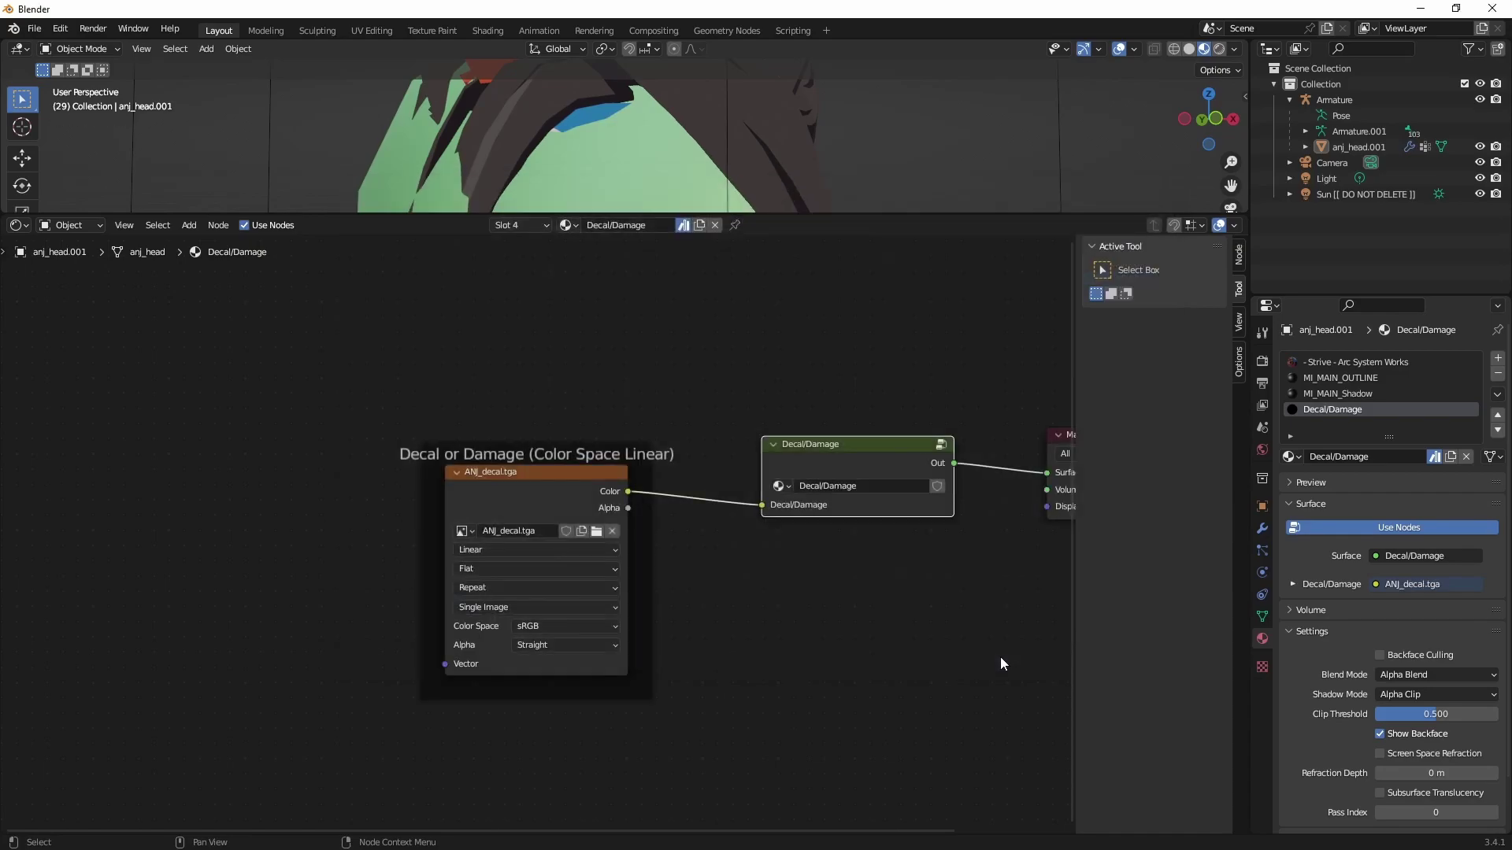
pyautogui.click(561, 626)
pyautogui.click(579, 677)
# Step: Shrink the Shader Editor again, select the anj_head.001 mesh and put it in Edit Mode, viewed from the front
pyautogui.moveTo(817, 216); pyautogui.dragTo(819, 815)
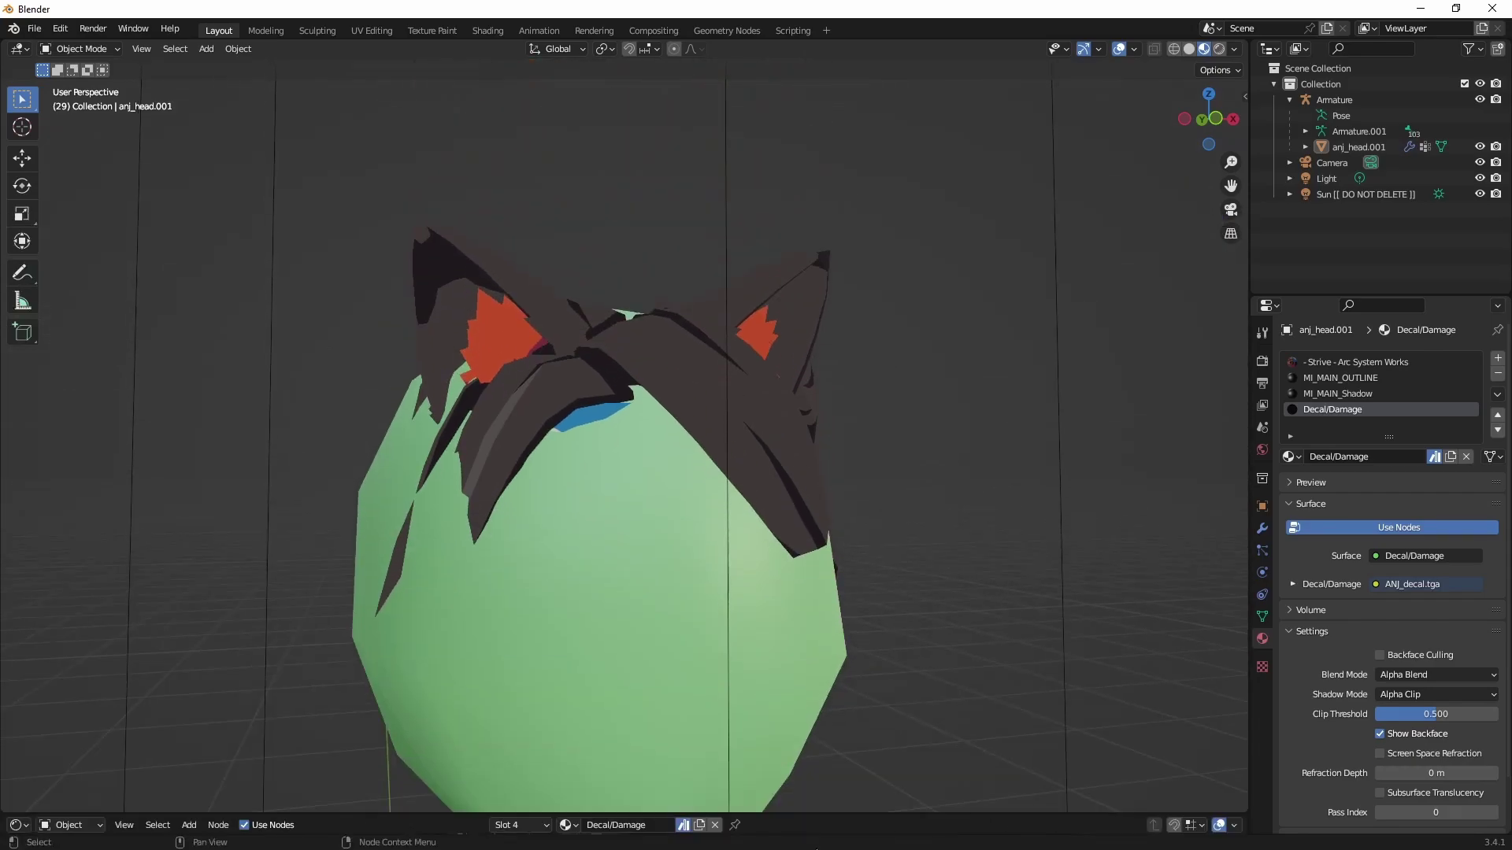
pyautogui.moveTo(954, 484); pyautogui.dragTo(1016, 335, button='middle')
pyautogui.click(697, 480)
pyautogui.press('Tab')
pyautogui.moveTo(1223, 197); pyautogui.dragTo(692, 404, button='middle')
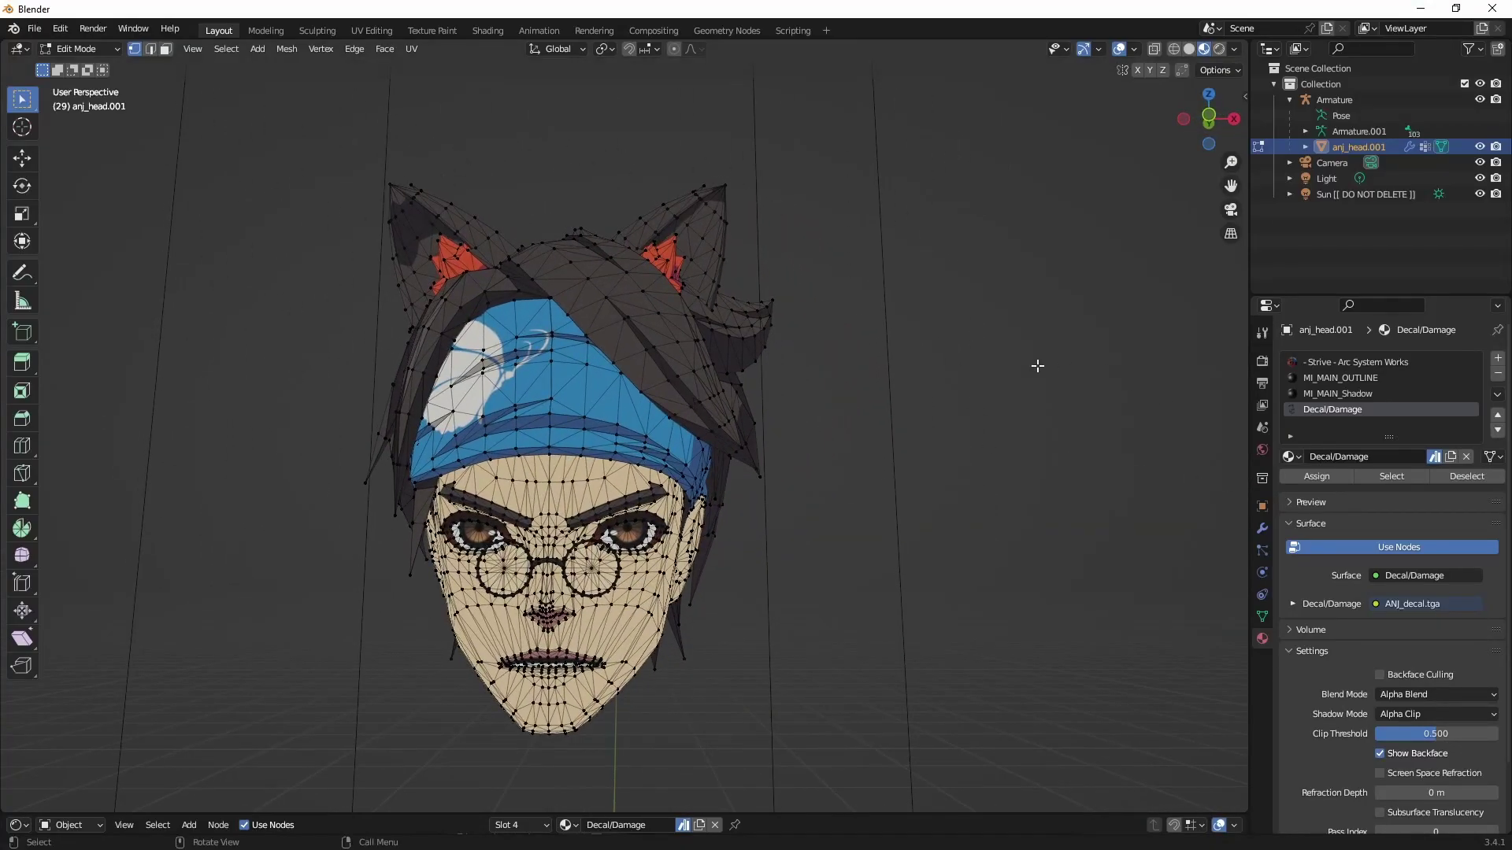
# Step: Set the scene's color management View Transform to Standard and return to the material properties
pyautogui.click(1261, 362)
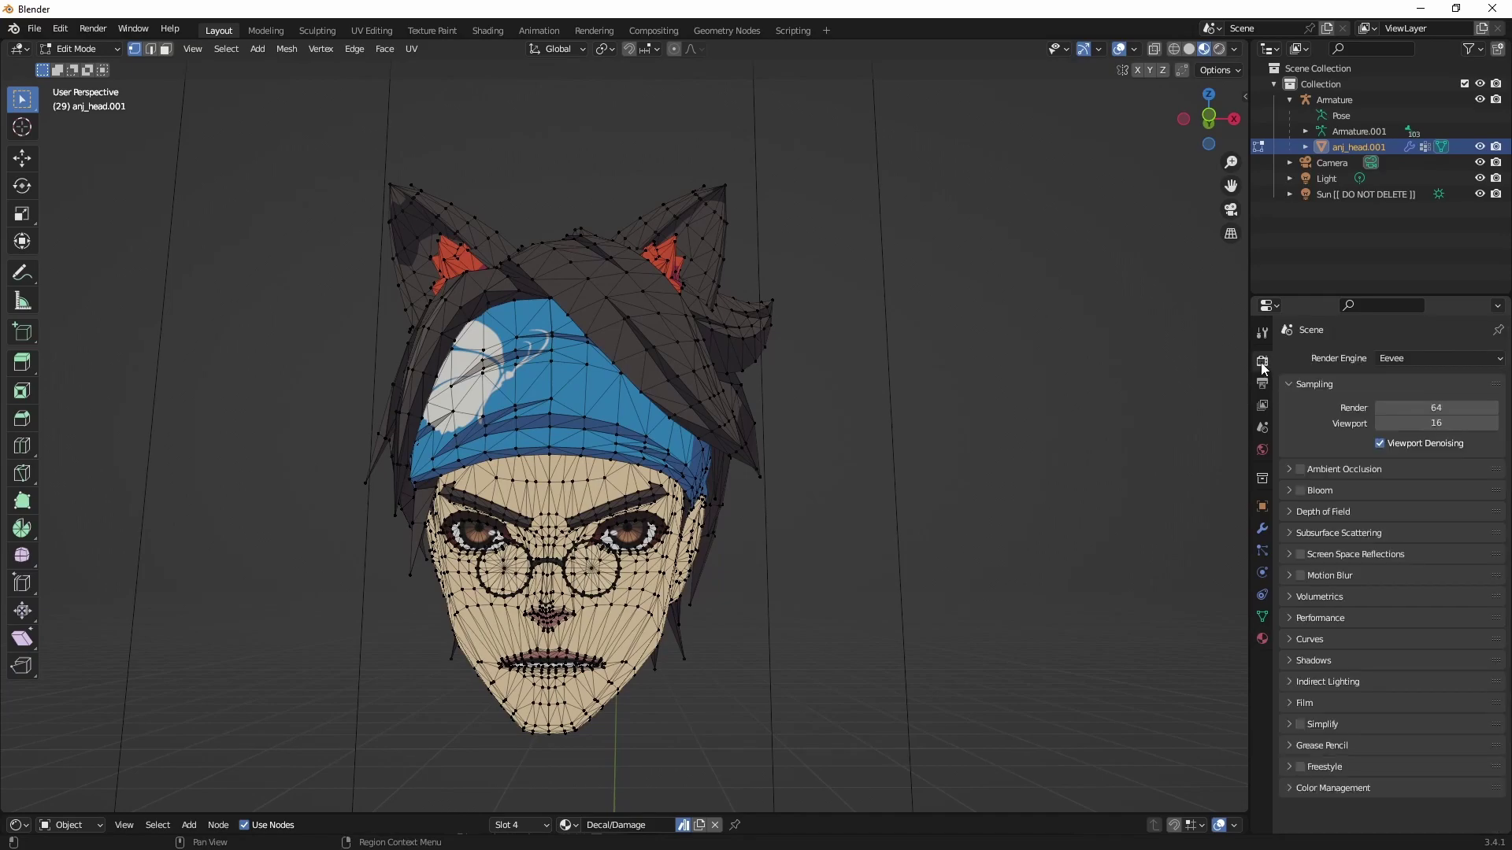
pyautogui.click(1290, 786)
pyautogui.scroll(-3, 1338, 709)
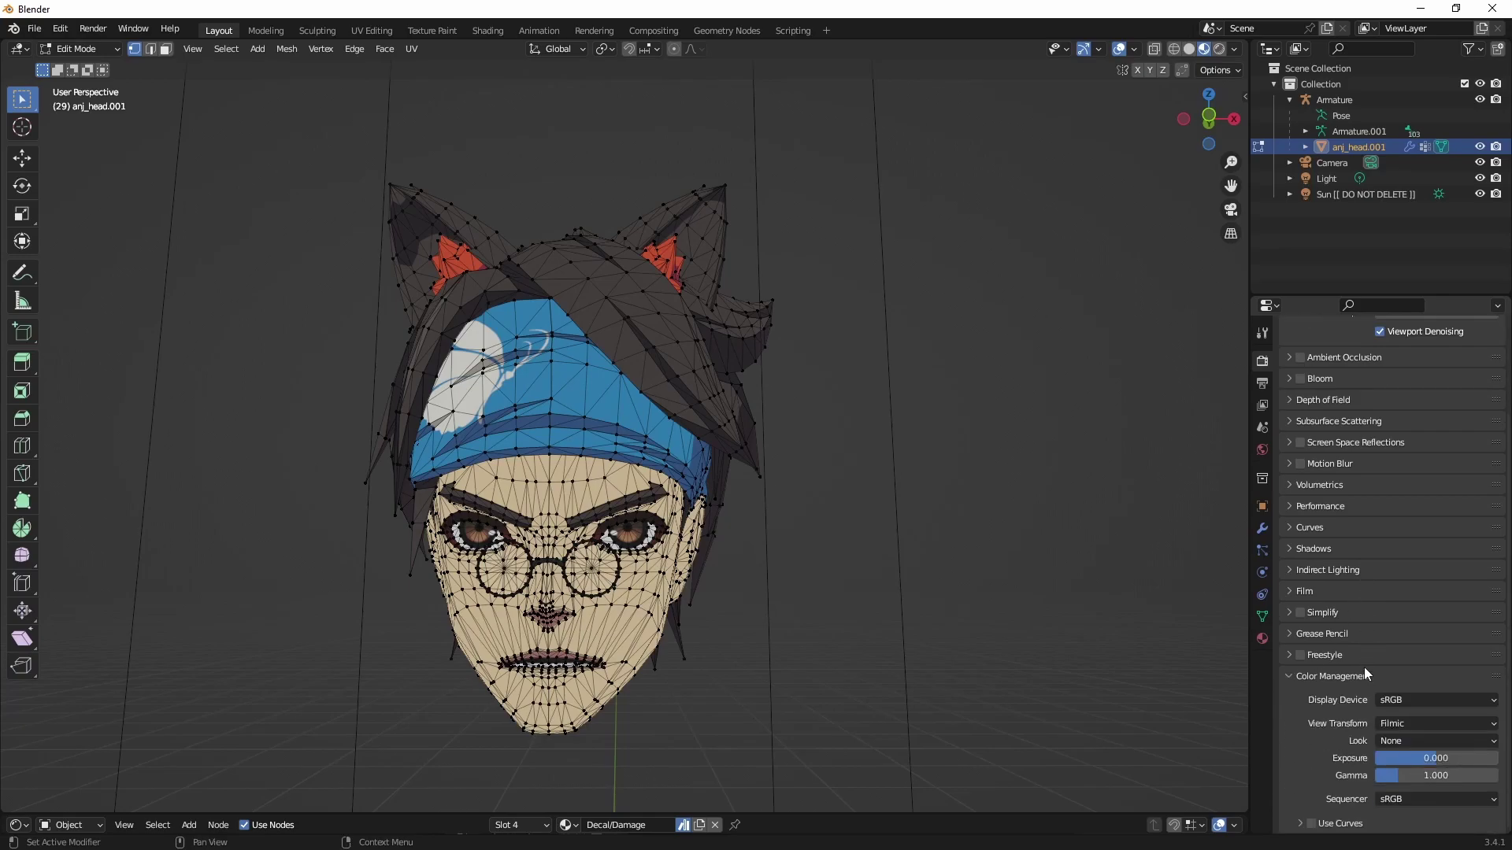
pyautogui.click(1409, 725)
pyautogui.click(1419, 743)
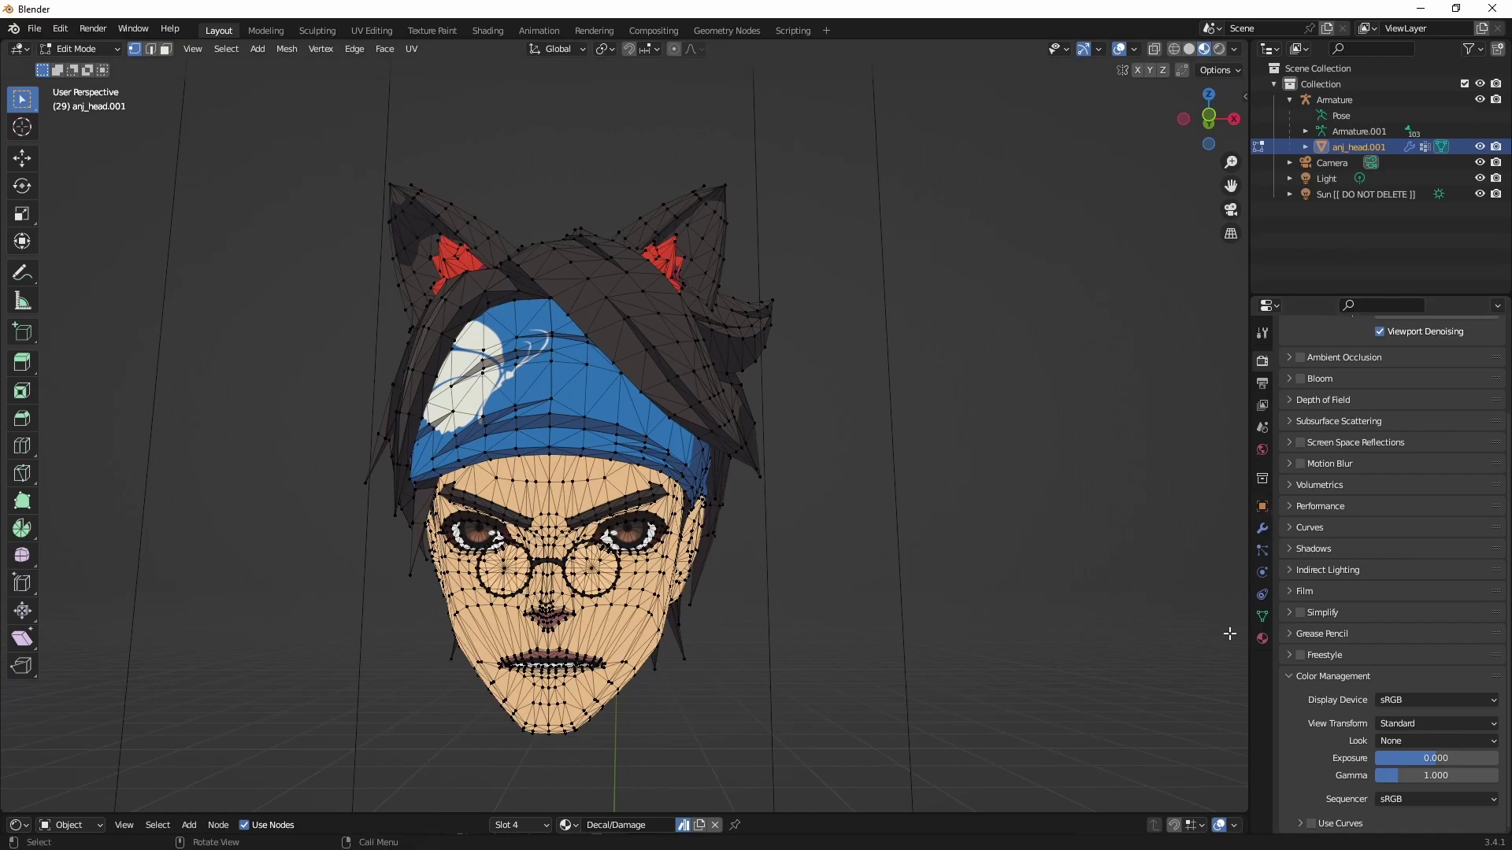
pyautogui.click(1260, 639)
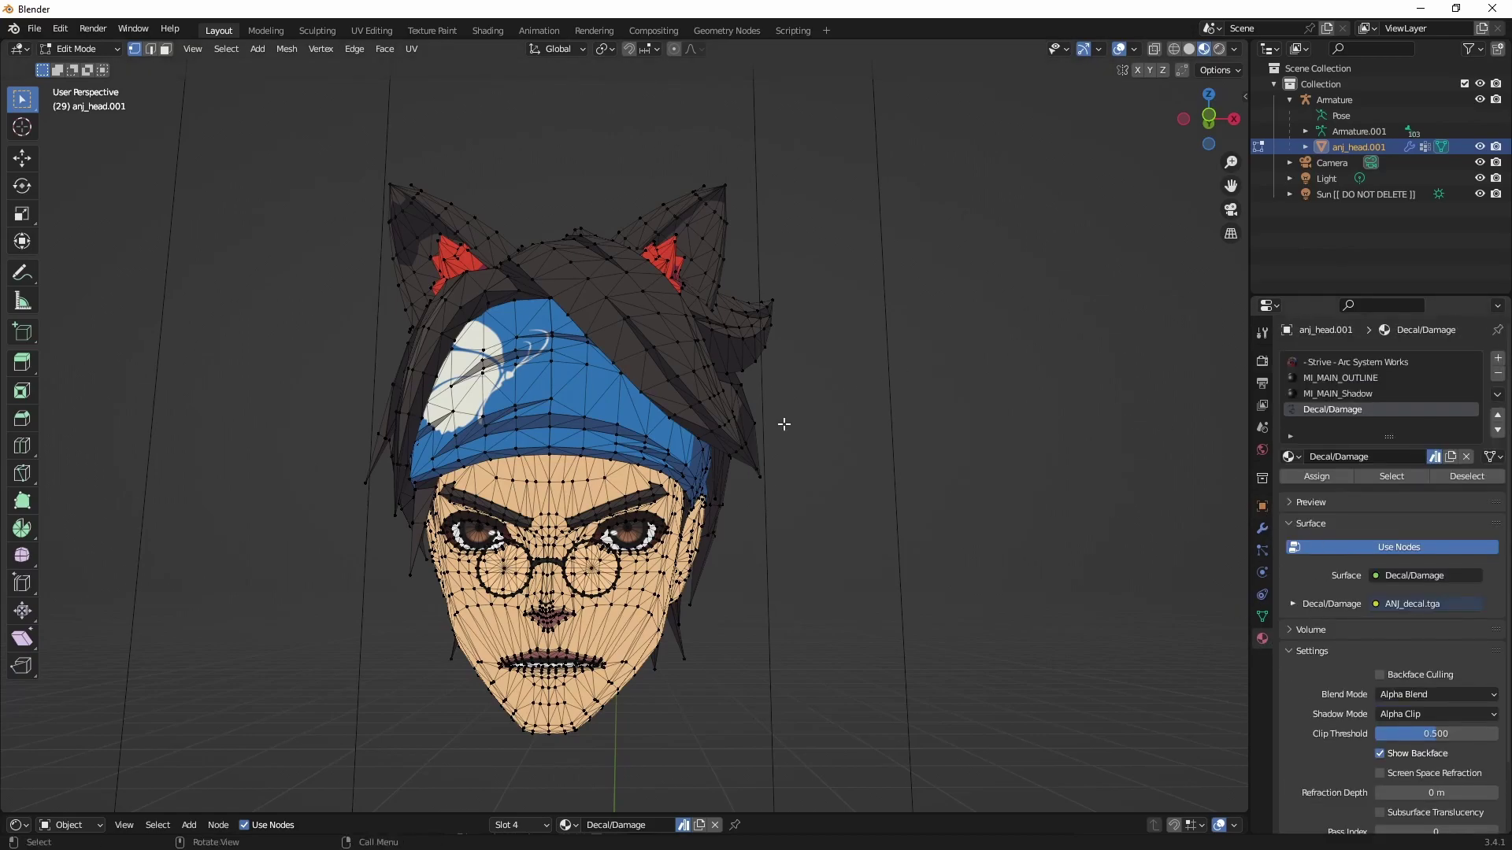
# Step: Split the 3D viewport vertically, turn the new area into a UV Editor and widen it to fit the whole texture
pyautogui.scroll(4, 793, 422)
pyautogui.moveTo(712, 391); pyautogui.dragTo(881, 331, button='middle')
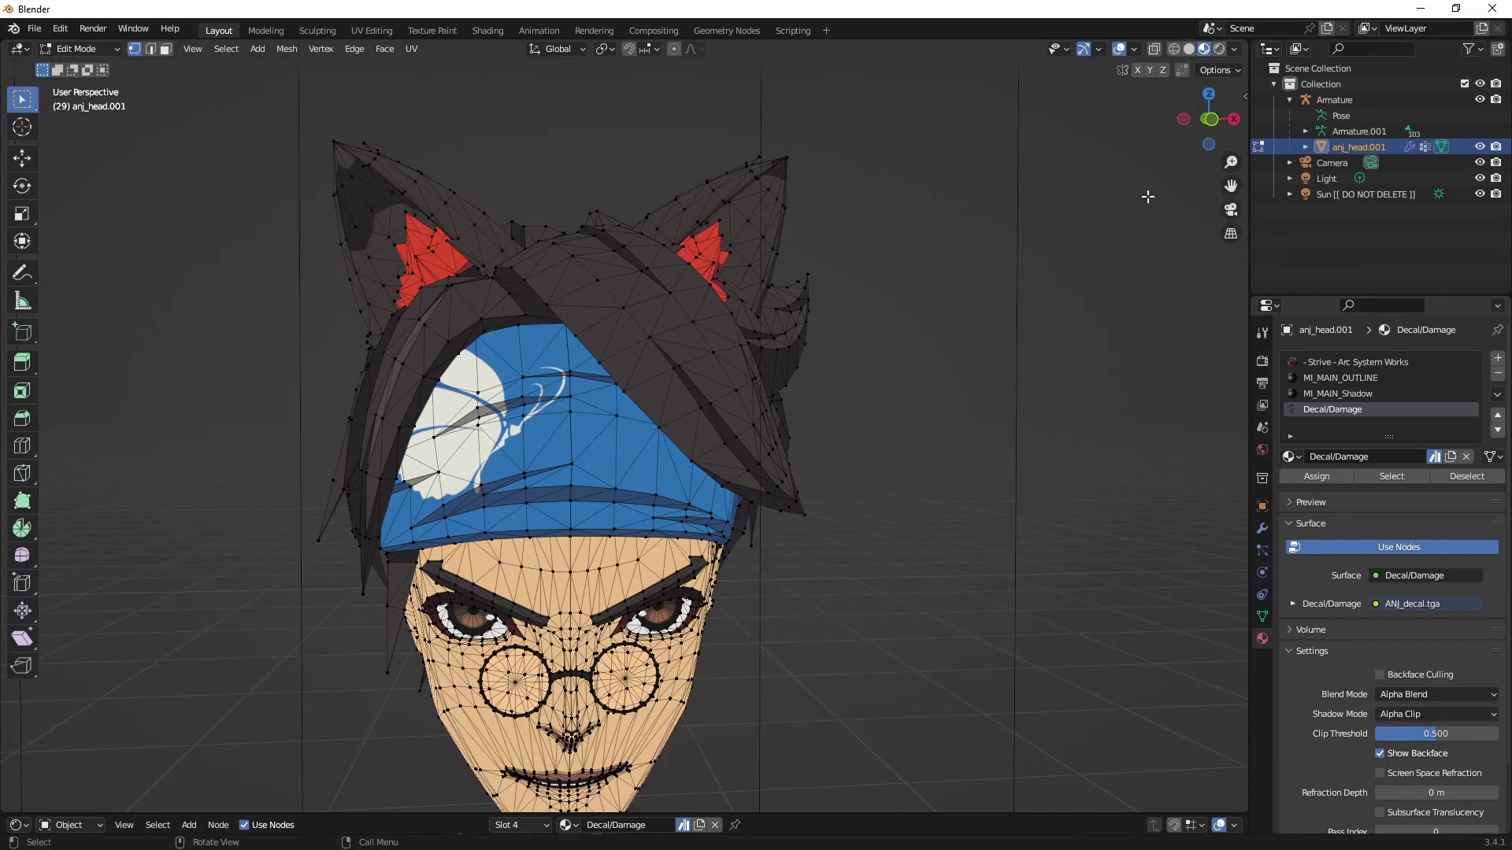
pyautogui.moveTo(1218, 166); pyautogui.dragTo(964, 209)
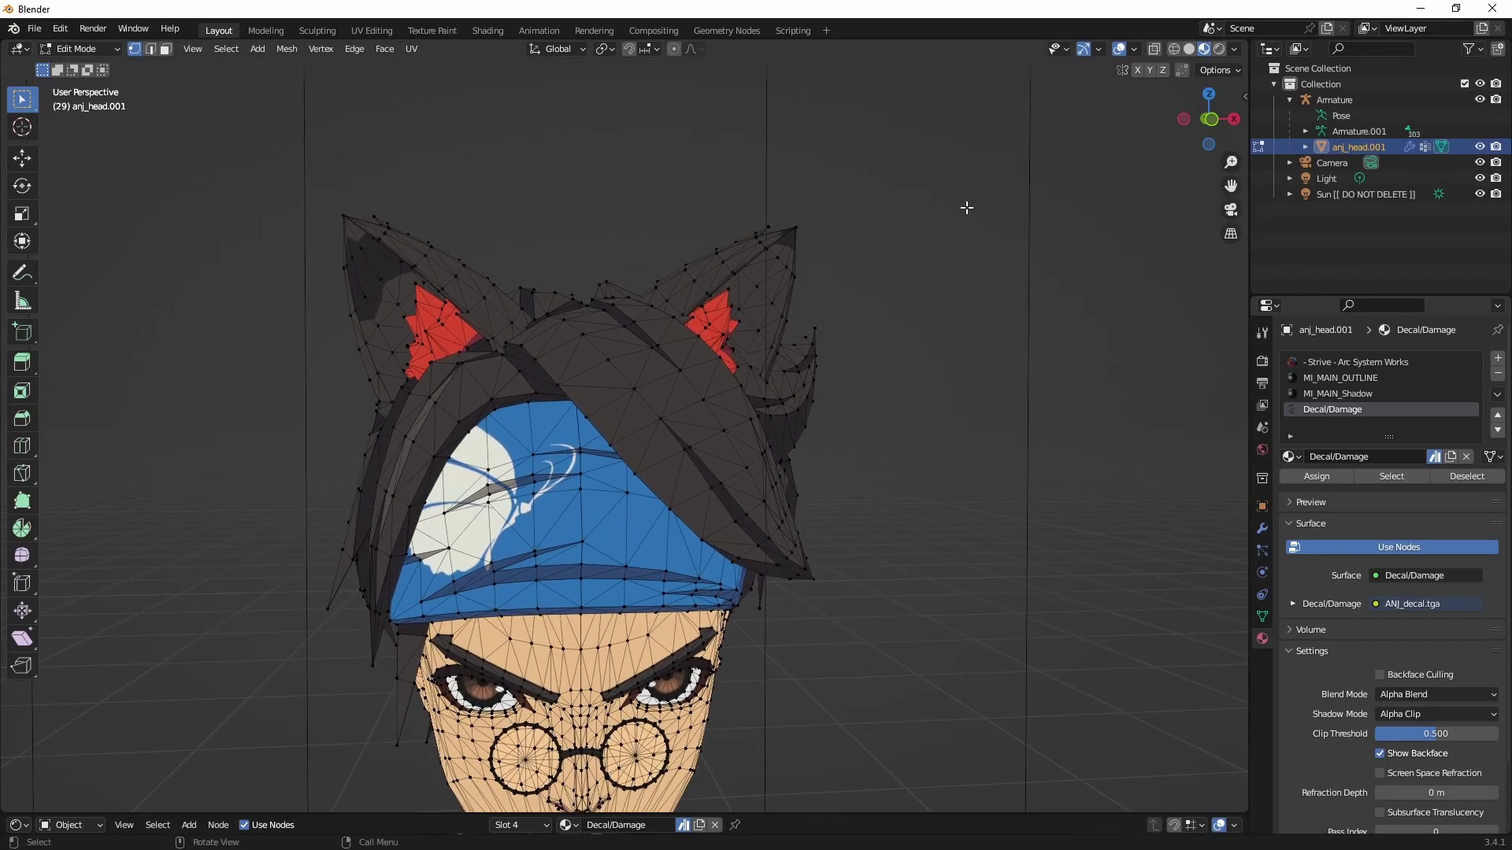
pyautogui.moveTo(1248, 40); pyautogui.dragTo(1170, 21)
pyautogui.moveTo(1252, 45); pyautogui.dragTo(748, 52)
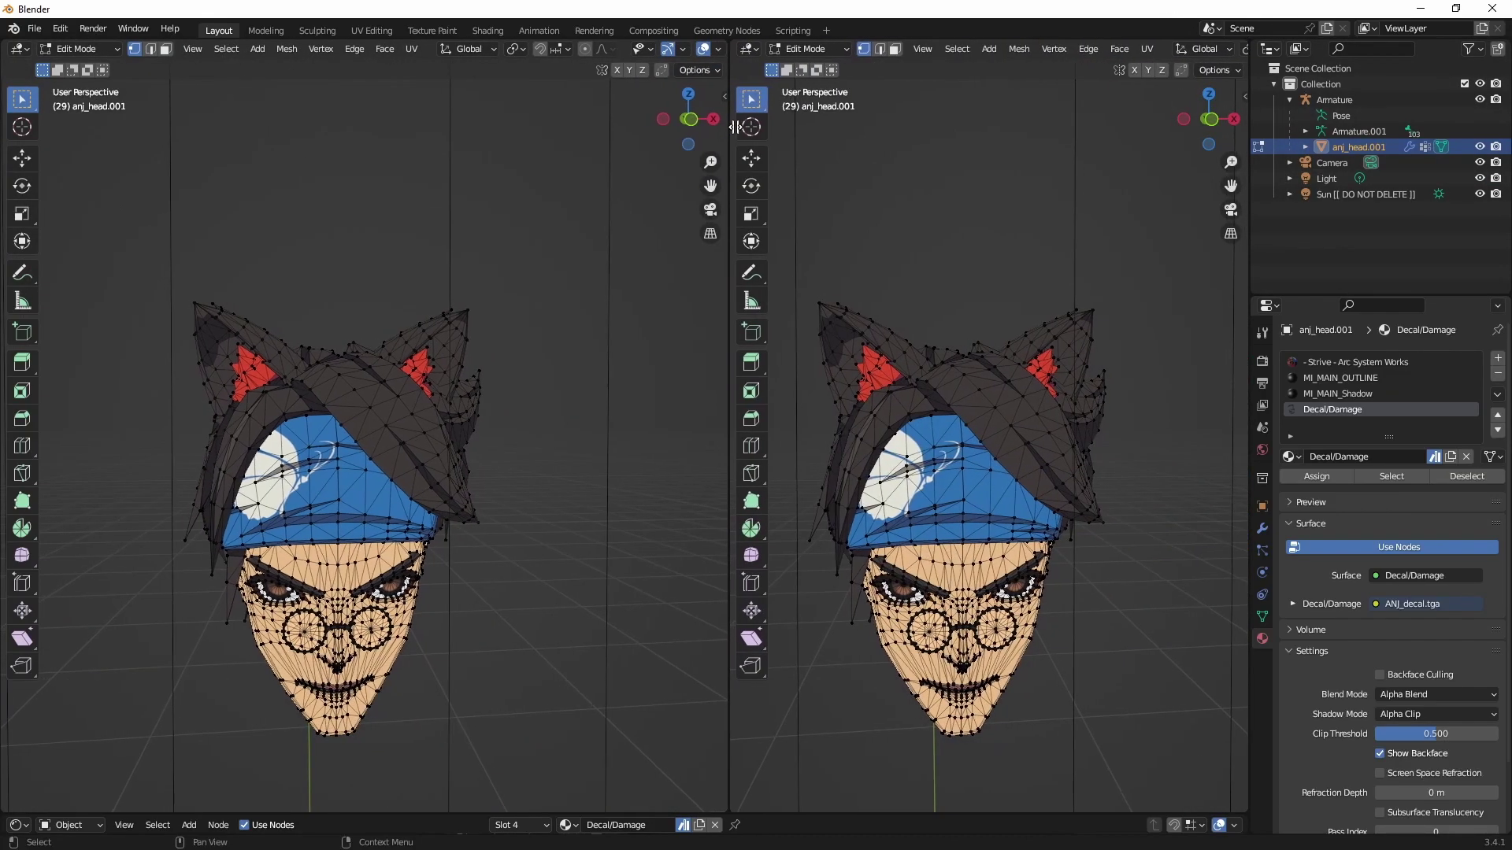
pyautogui.click(752, 49)
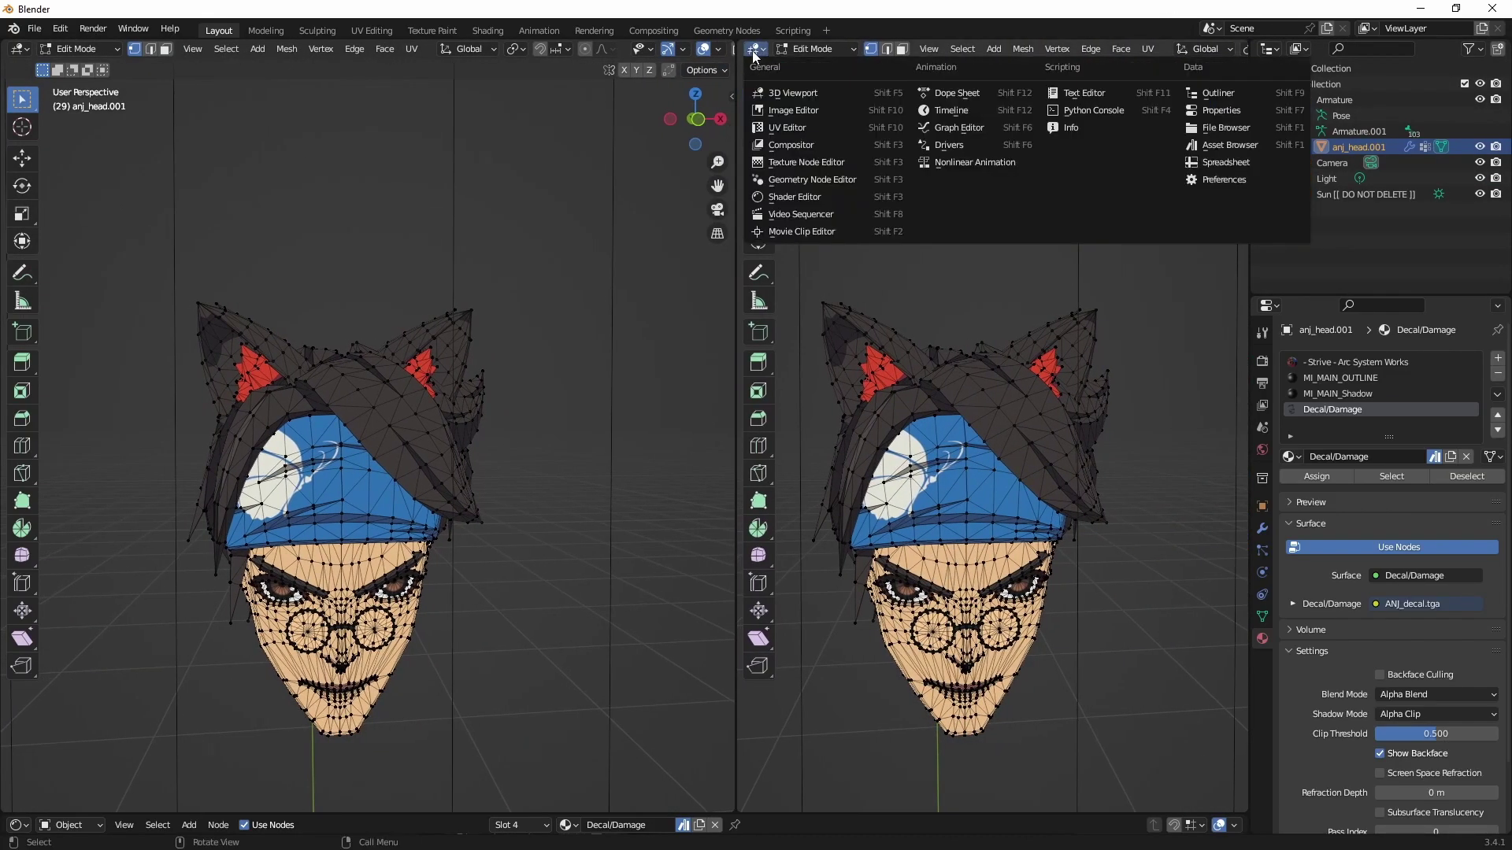
pyautogui.click(812, 129)
pyautogui.scroll(-7, 895, 299)
pyautogui.scroll(1, 1036, 289)
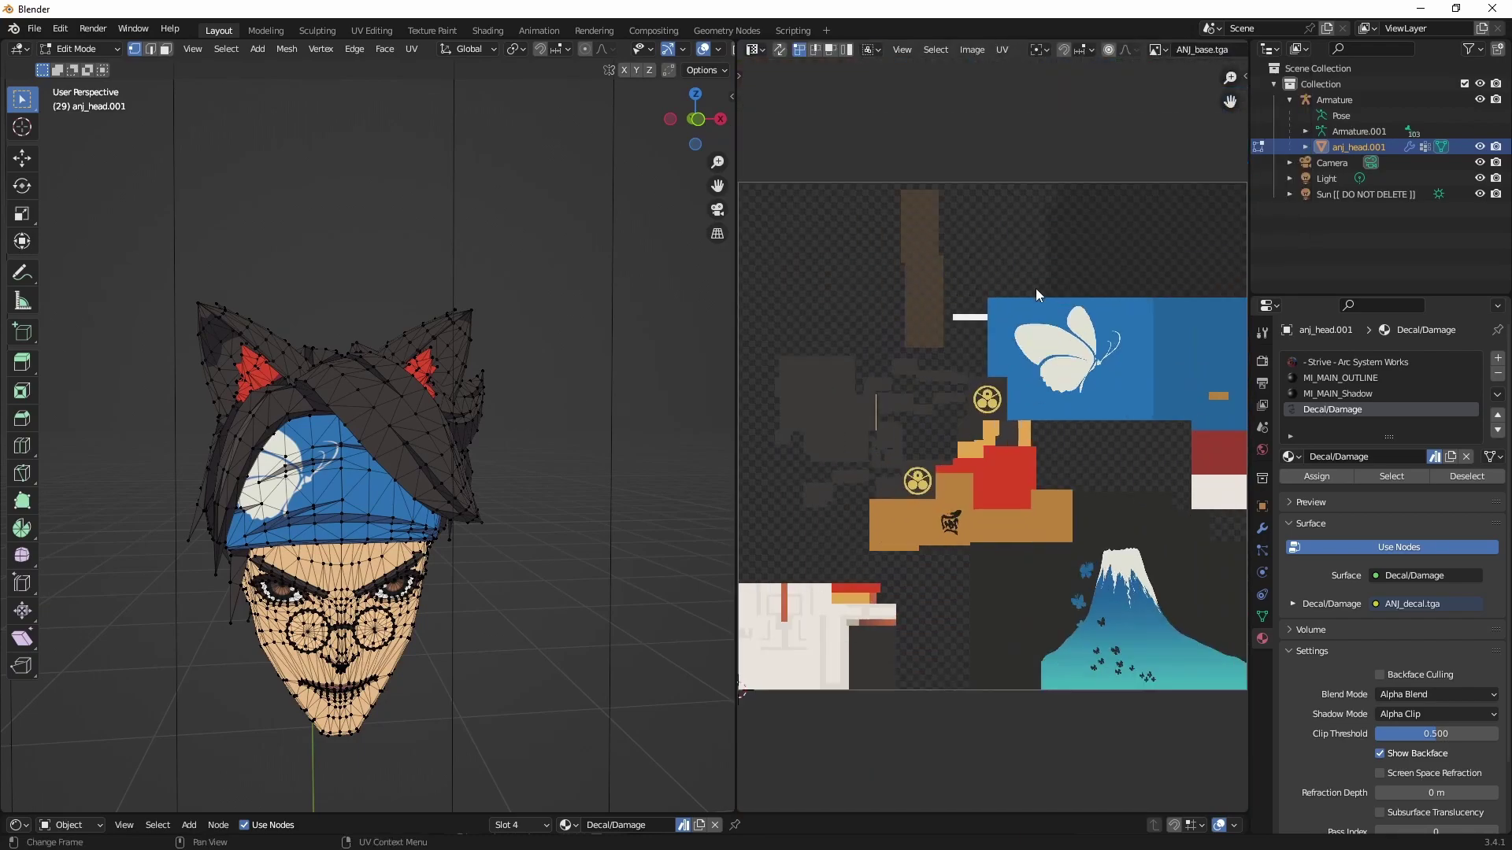
pyautogui.moveTo(736, 307); pyautogui.dragTo(653, 309)
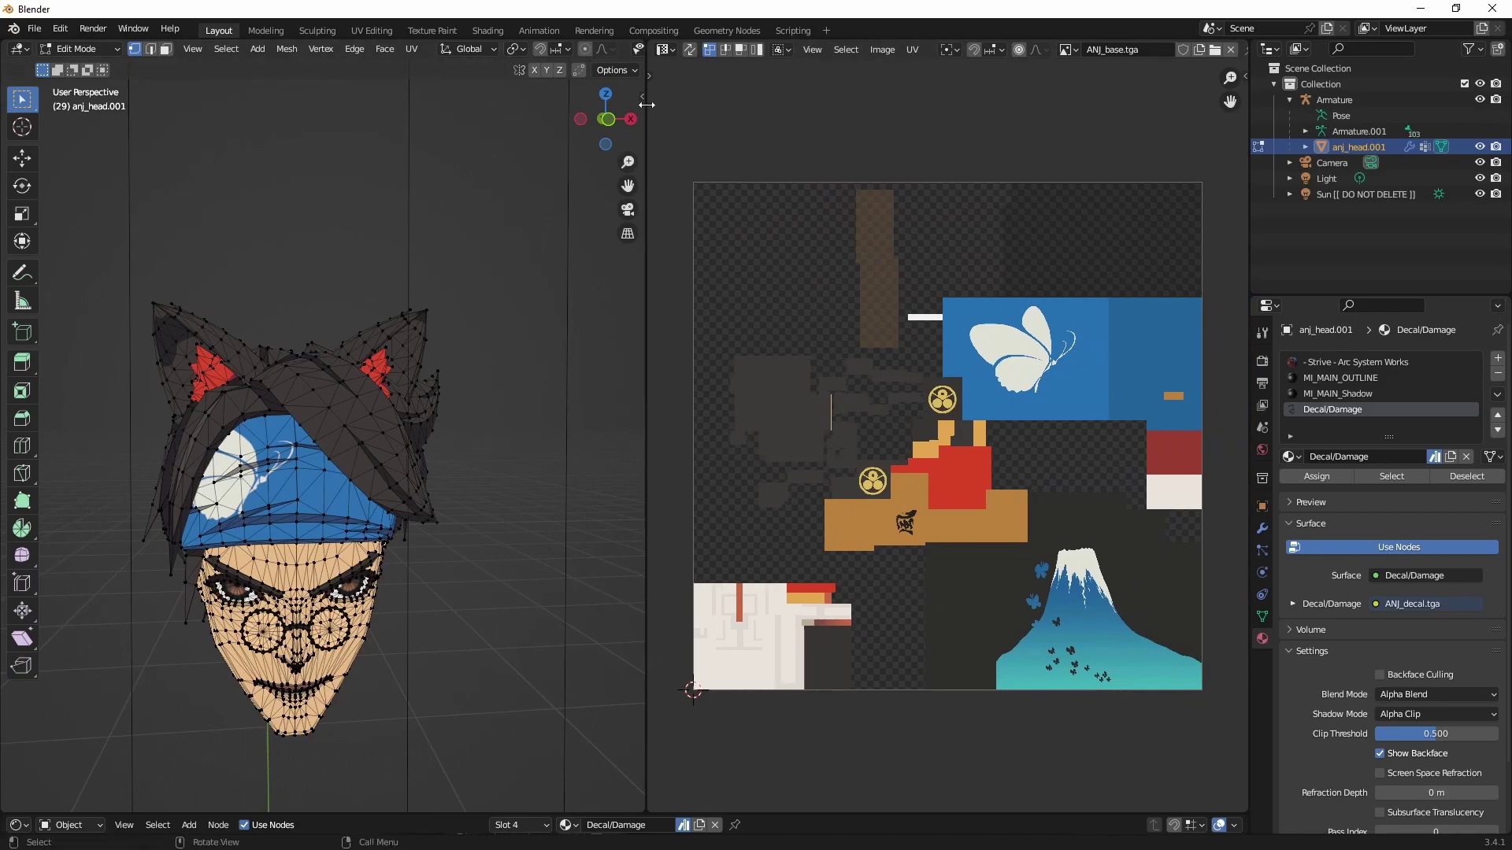
# Step: Turn off alpha in the texture preview with the C&A ASW Tools so the full base texture is displayed
pyautogui.press('n')
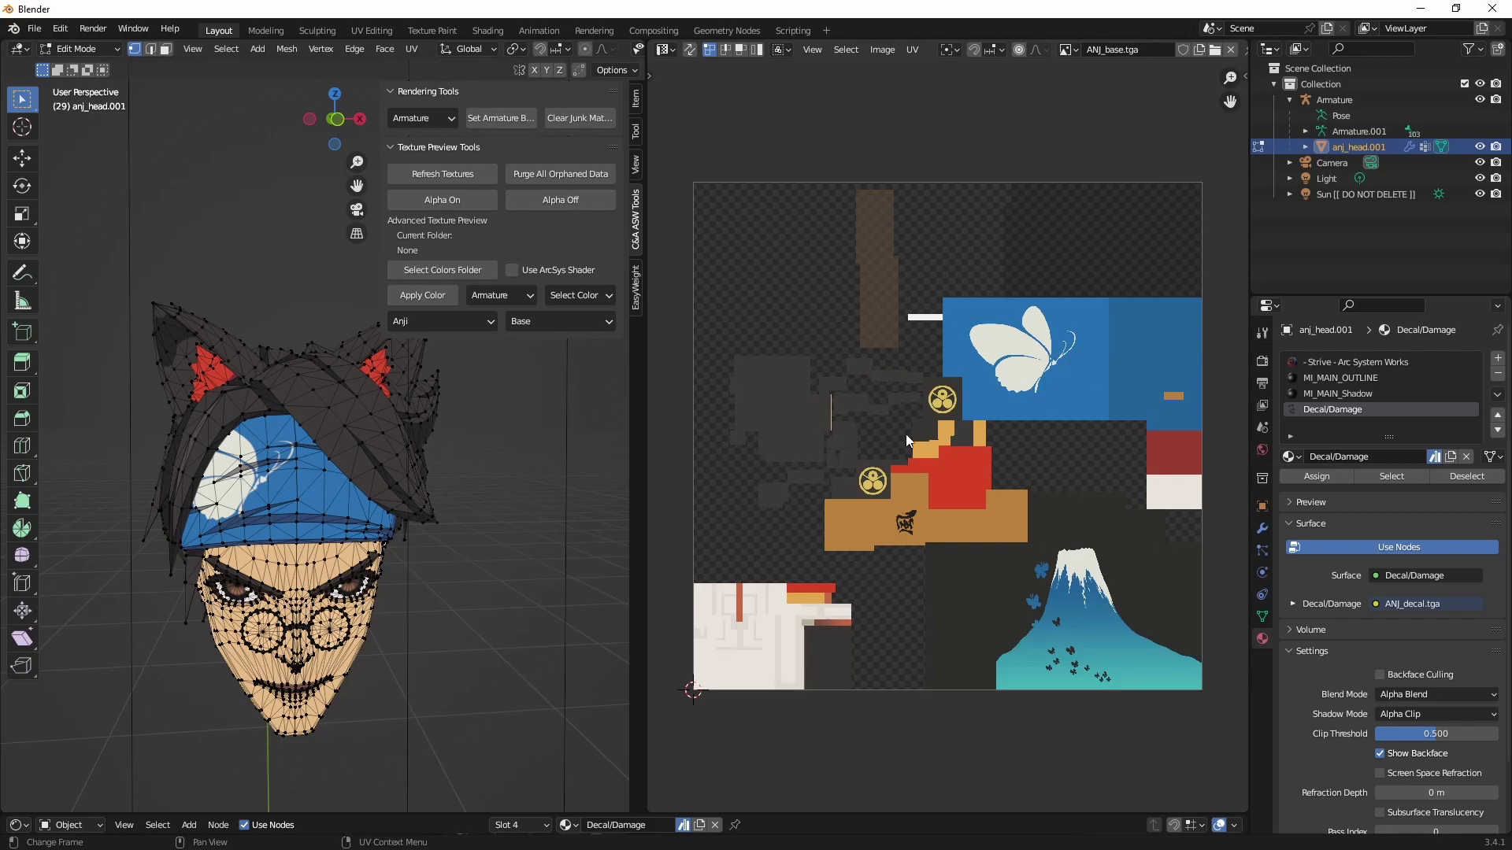
pyautogui.click(564, 203)
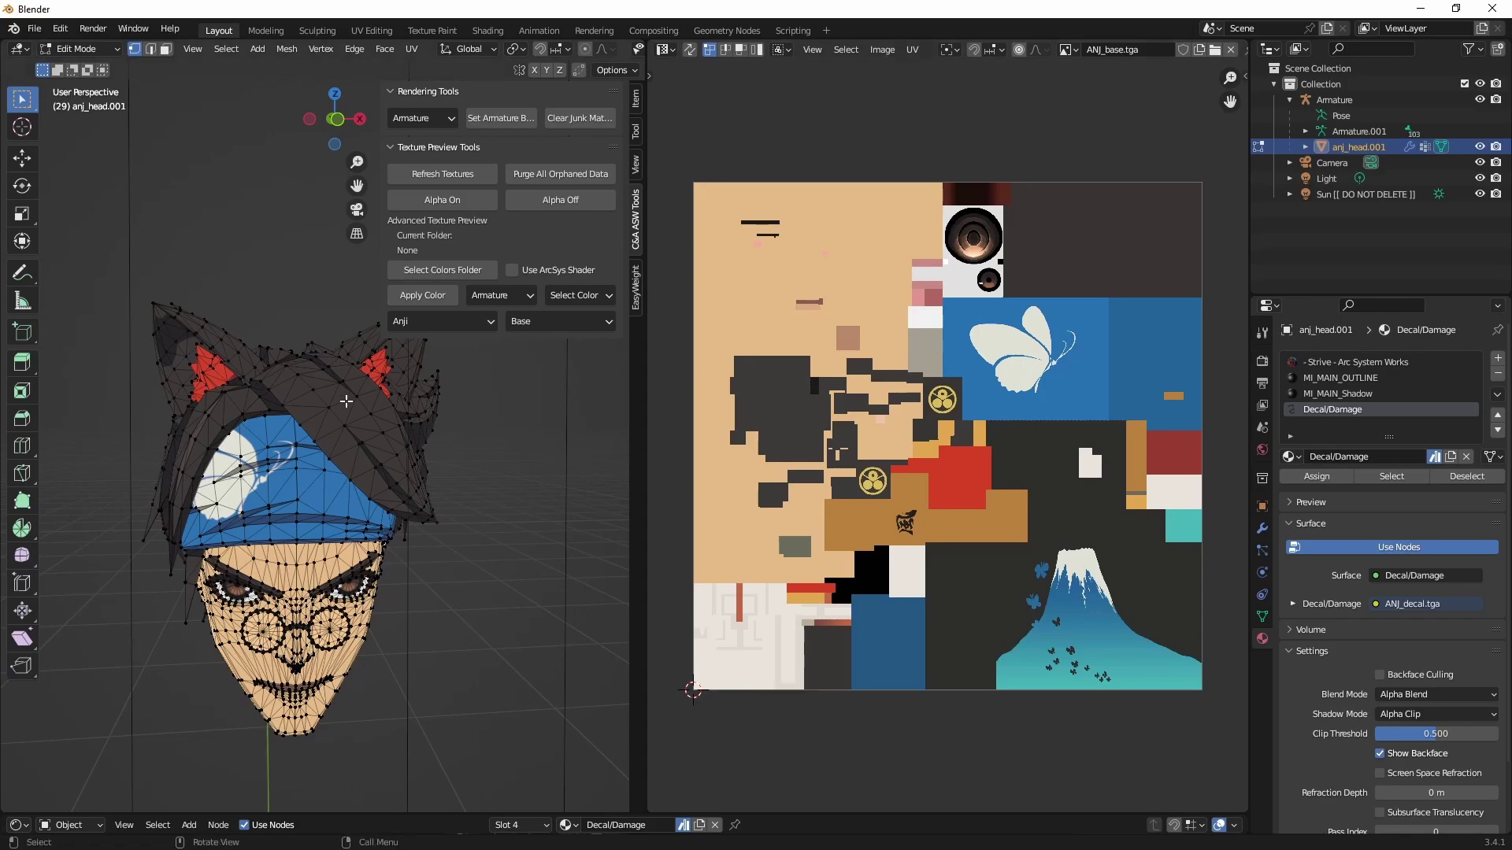
pyautogui.press('n')
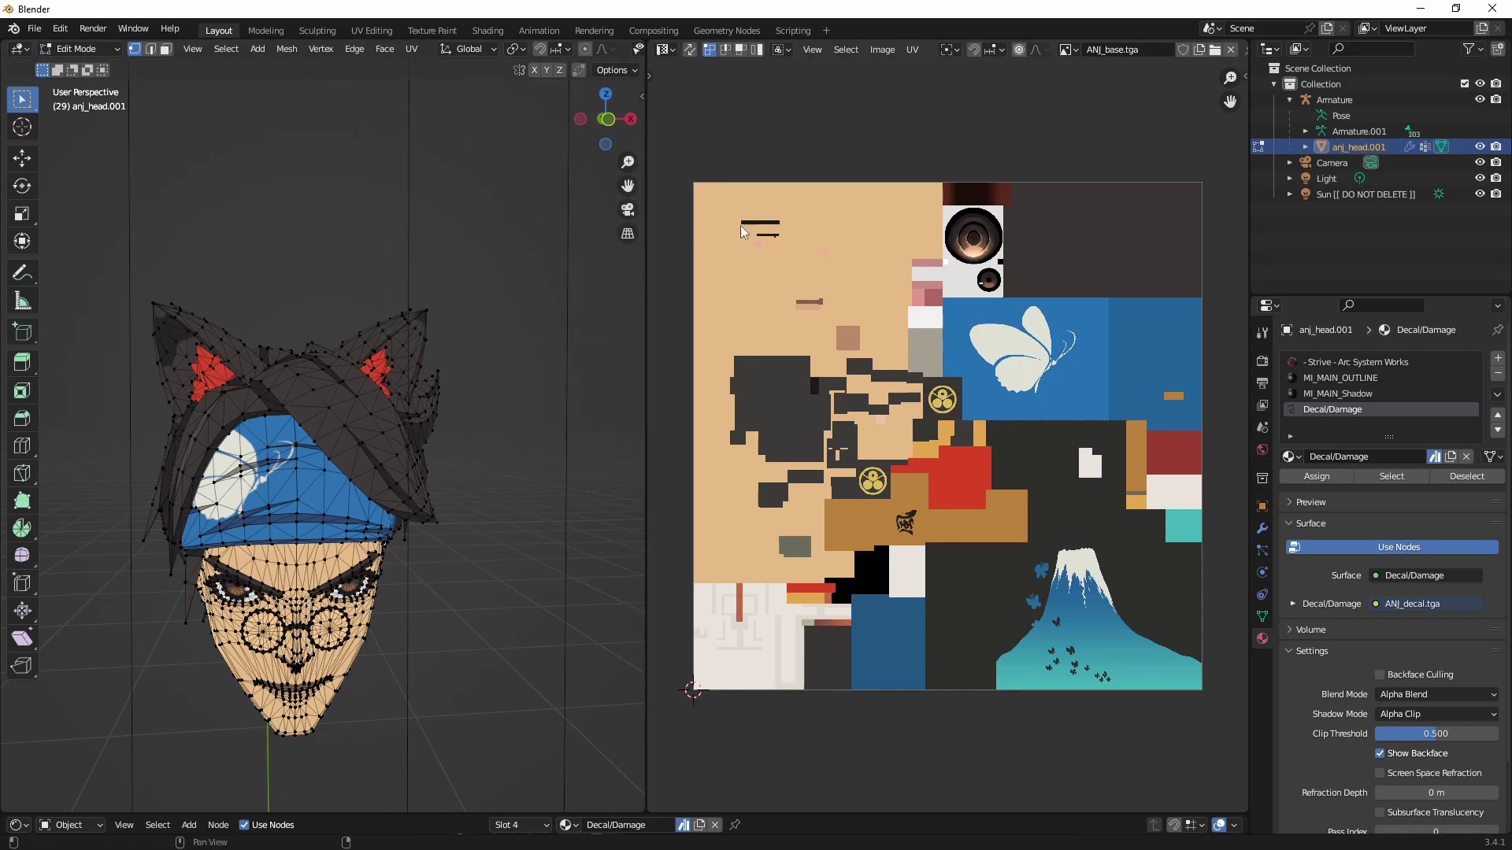
# Step: Turn on UV sync selection in the UV Editor to display the head's UVs over ANJ_base.tga
pyautogui.scroll(4, 337, 406)
pyautogui.moveTo(338, 406)
pyautogui.mouseDown(button='middle')
pyautogui.moveTo(310, 412)
pyautogui.moveTo(362, 455)
pyautogui.moveTo(323, 378)
pyautogui.moveTo(111, 425)
pyautogui.moveTo(338, 391)
pyautogui.mouseUp(button='middle')
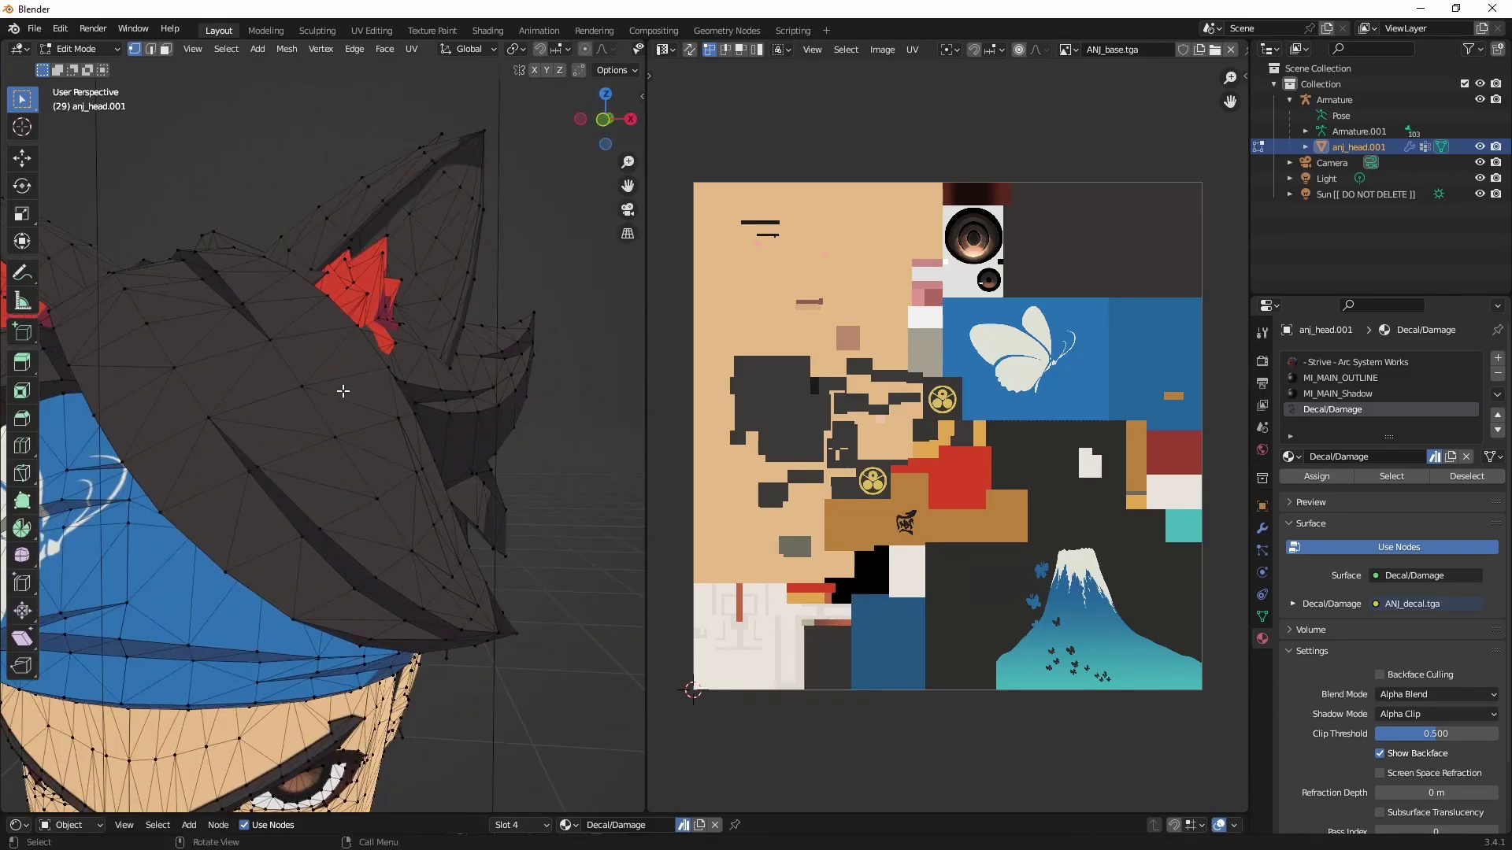
pyautogui.click(691, 52)
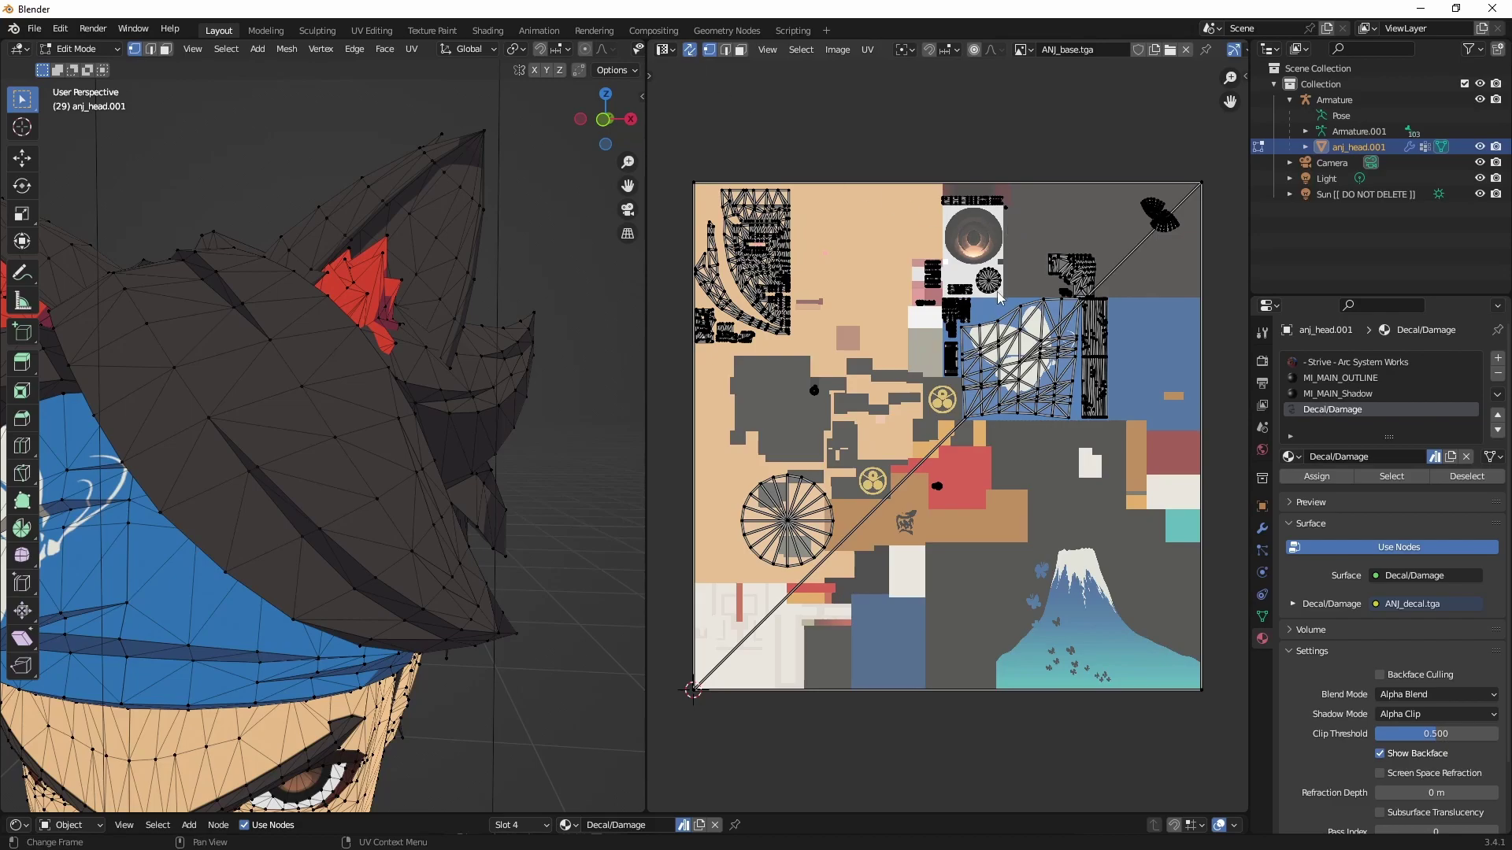
pyautogui.scroll(5, 1099, 248)
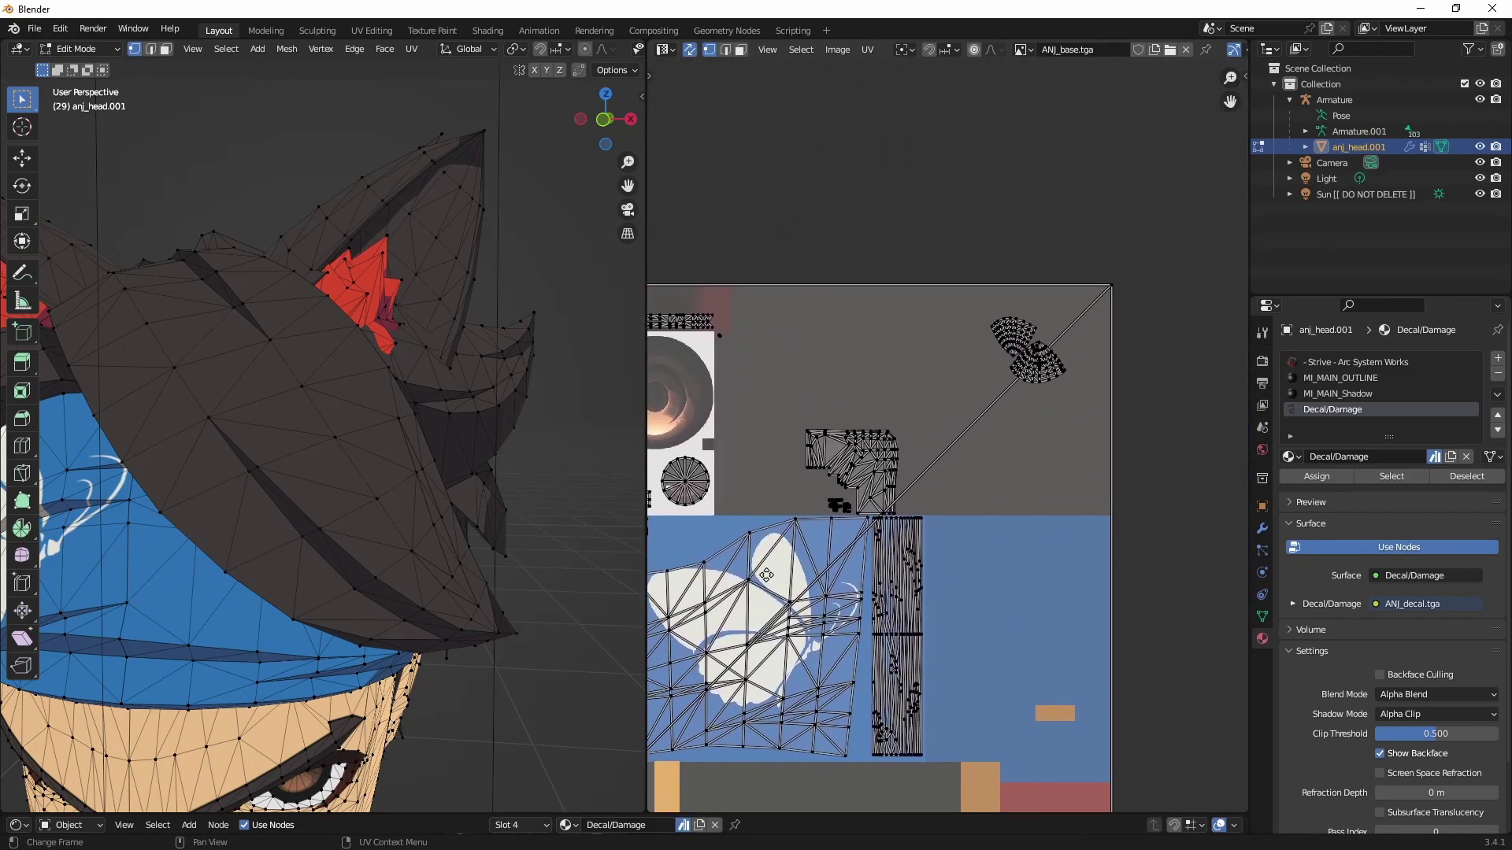
# Step: Box-select the fan-shaped UV island in the dark hair area to identify its ear geometry and clear the selection
pyautogui.moveTo(984, 252); pyautogui.dragTo(1150, 476)
pyautogui.moveTo(346, 370); pyautogui.dragTo(338, 403, button='middle')
pyautogui.click(702, 400)
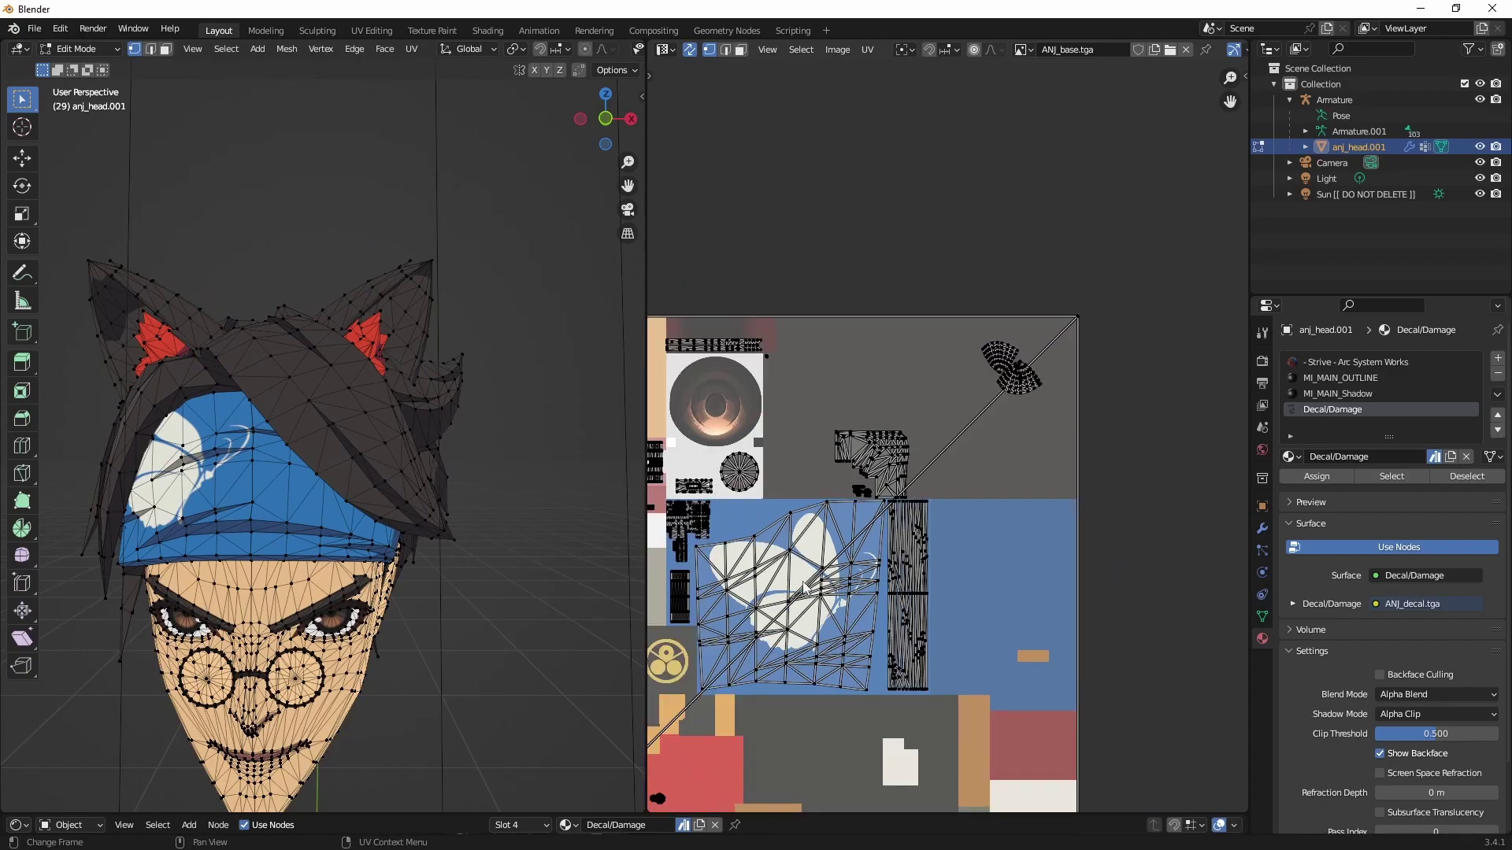
# Step: Select the inner-ear UVs on the red patch of ANJ_base.tga and move them up into the dark hair-coloured area
pyautogui.scroll(-2, 910, 490)
pyautogui.moveTo(900, 429); pyautogui.dragTo(1091, 393, button='middle')
pyautogui.scroll(3, 880, 491)
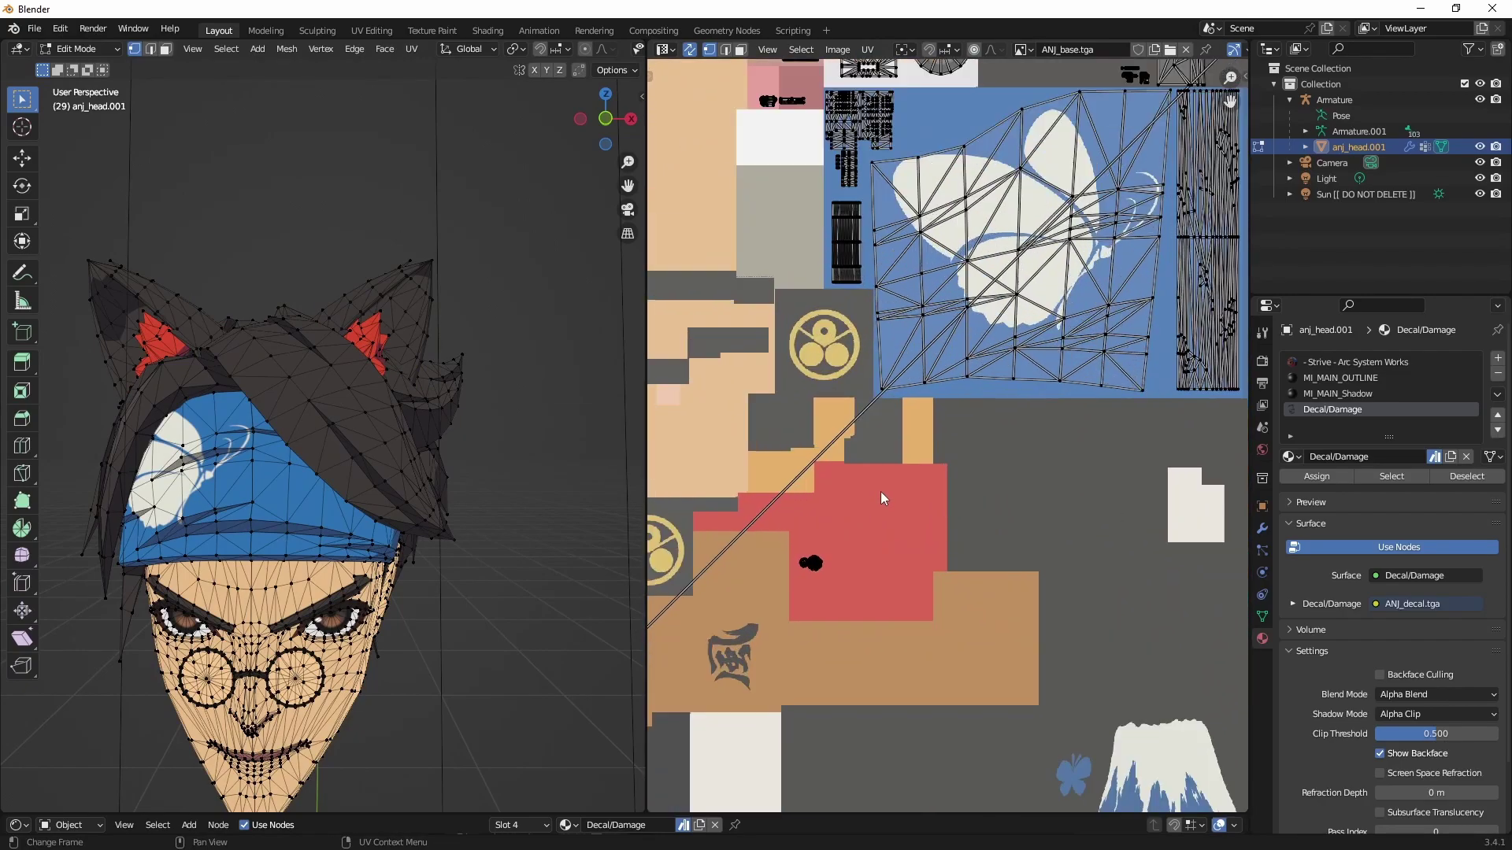
pyautogui.hotkey('alt', 'r')
pyautogui.scroll(-3, 957, 467)
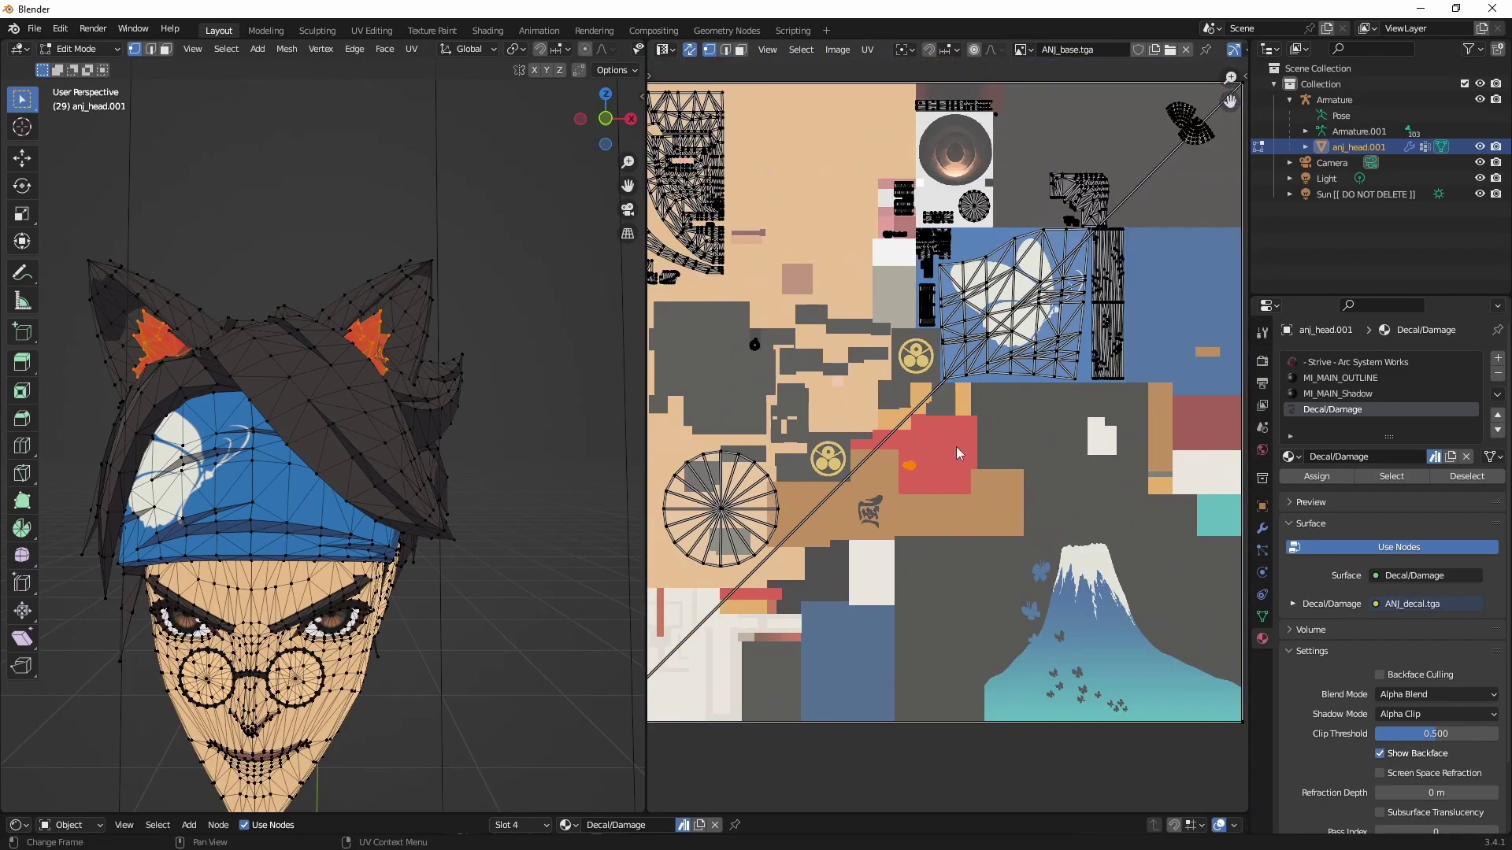
pyautogui.moveTo(821, 470); pyautogui.dragTo(816, 520, button='middle')
pyautogui.scroll(1, 815, 519)
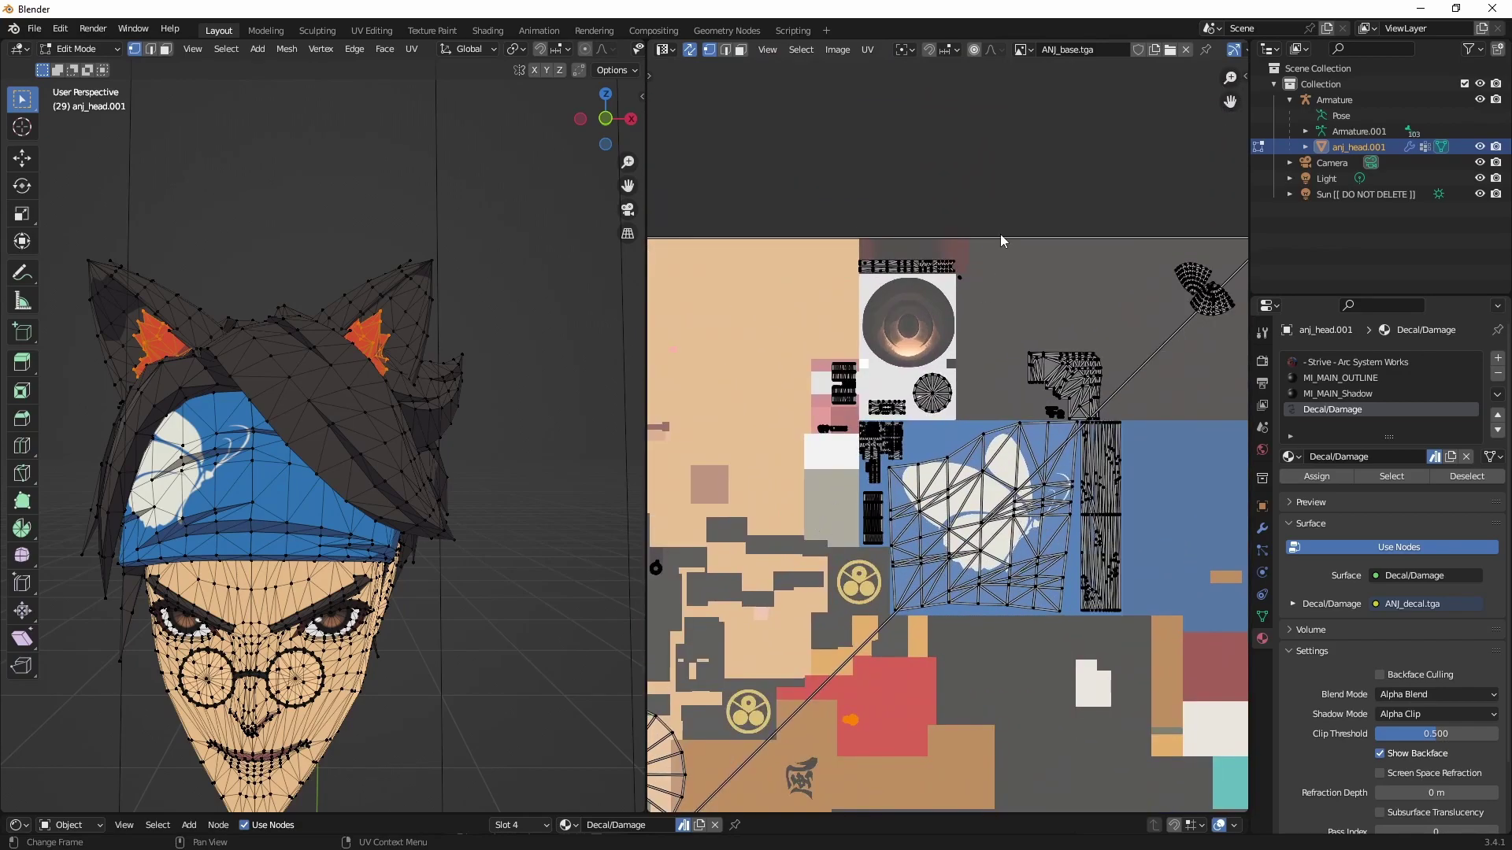
pyautogui.scroll(4, 980, 271)
pyautogui.scroll(-3, 1005, 272)
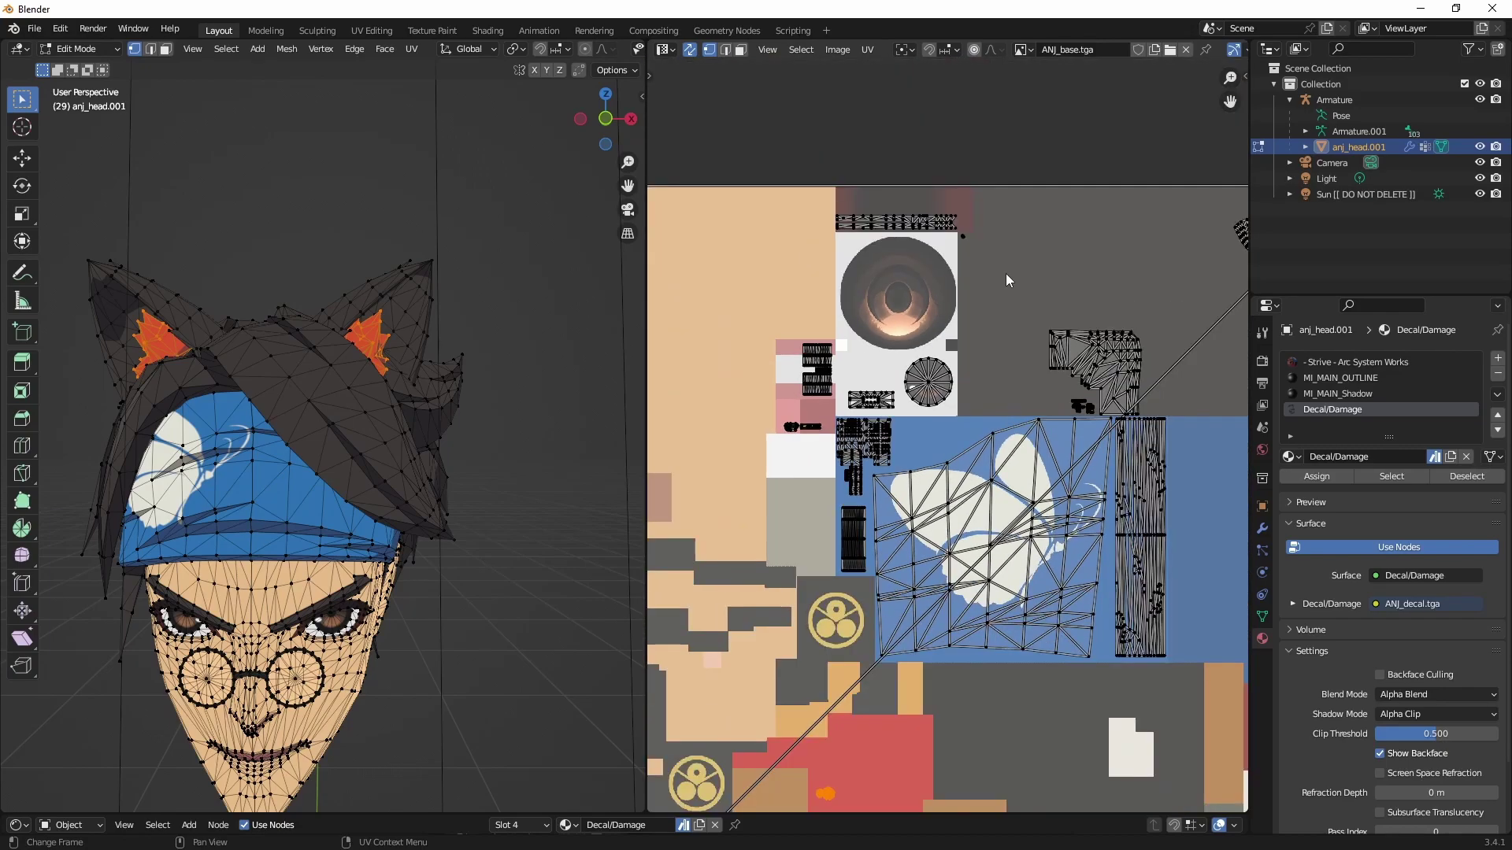
pyautogui.scroll(-1, 1005, 273)
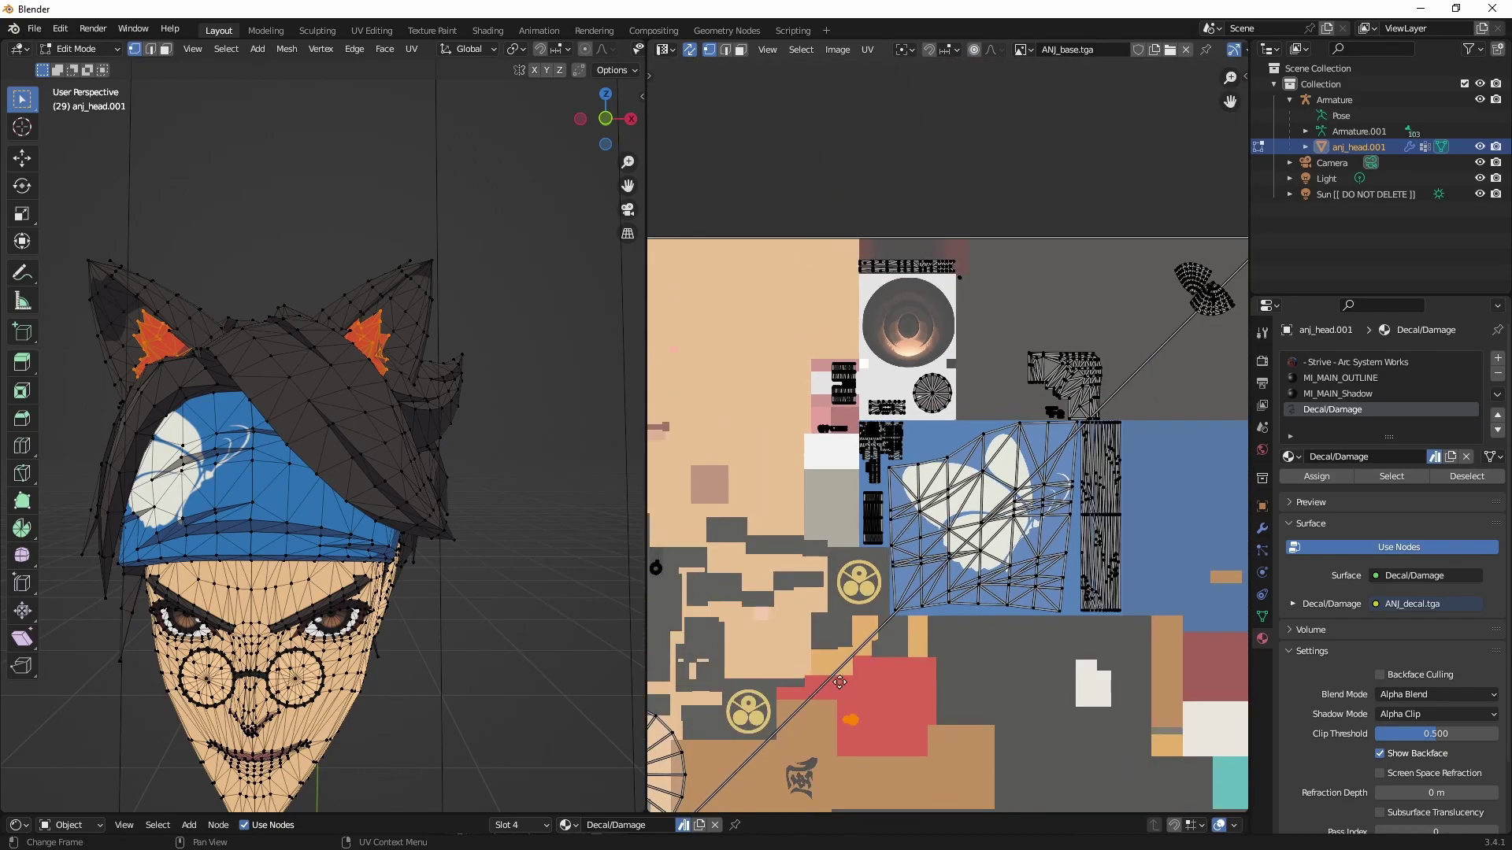
pyautogui.press('g')
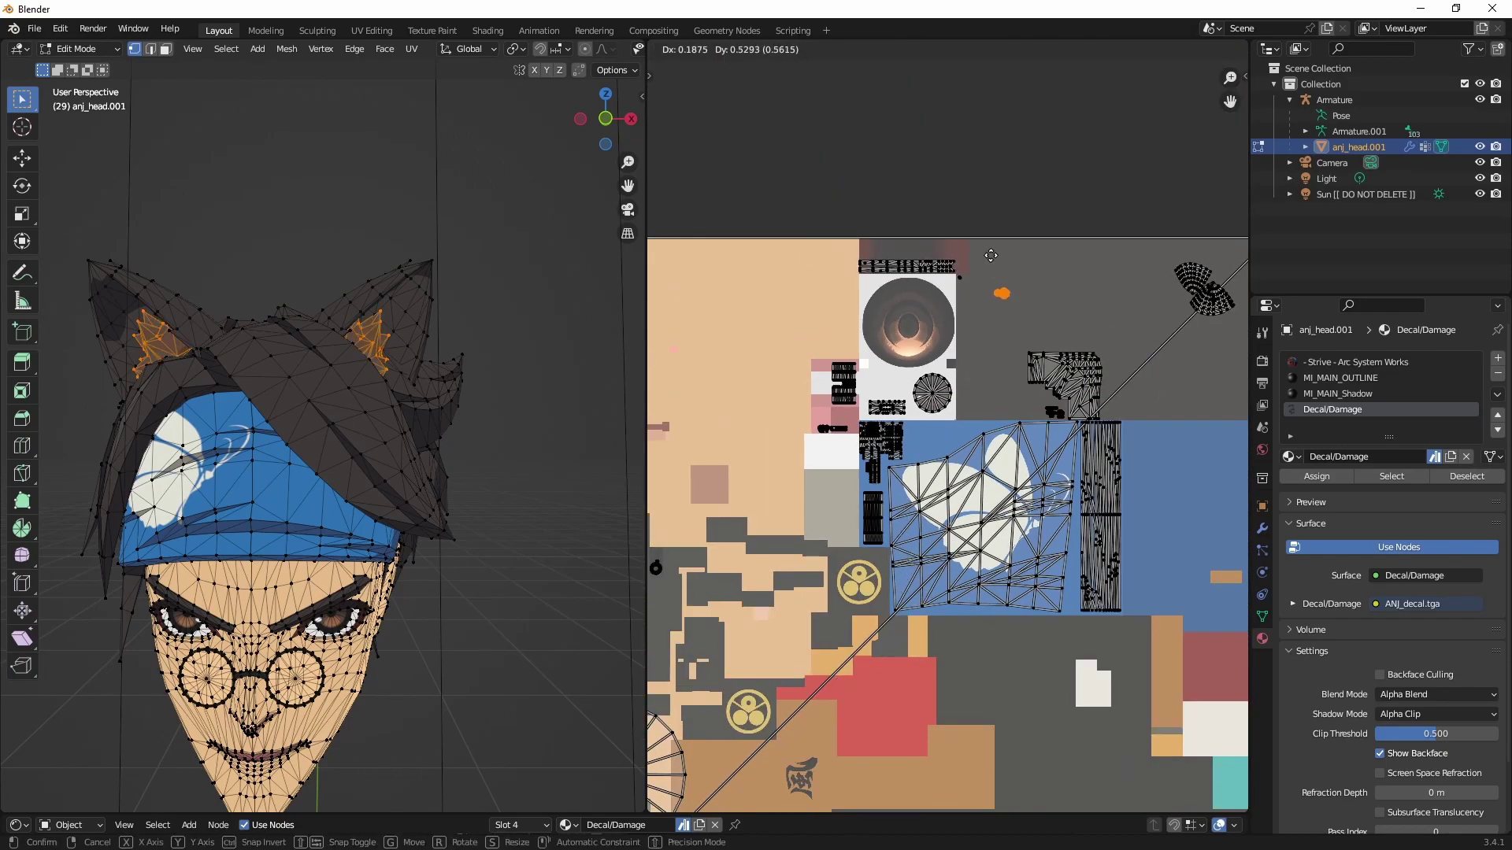
pyautogui.click(991, 255)
pyautogui.scroll(3, 990, 274)
pyautogui.moveTo(970, 260); pyautogui.dragTo(934, 533, button='middle')
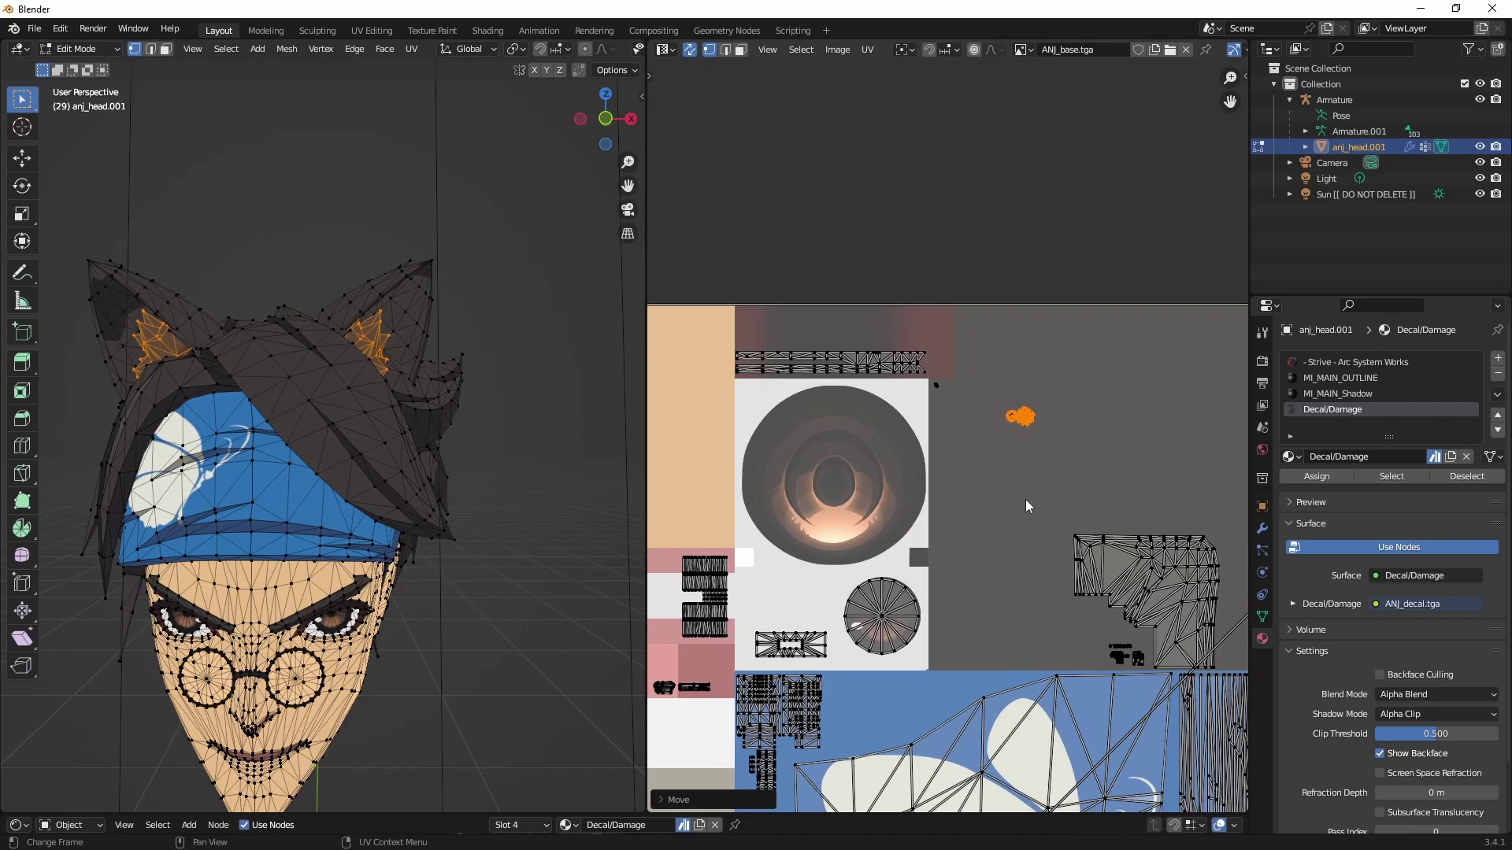
pyautogui.scroll(-3, 1036, 483)
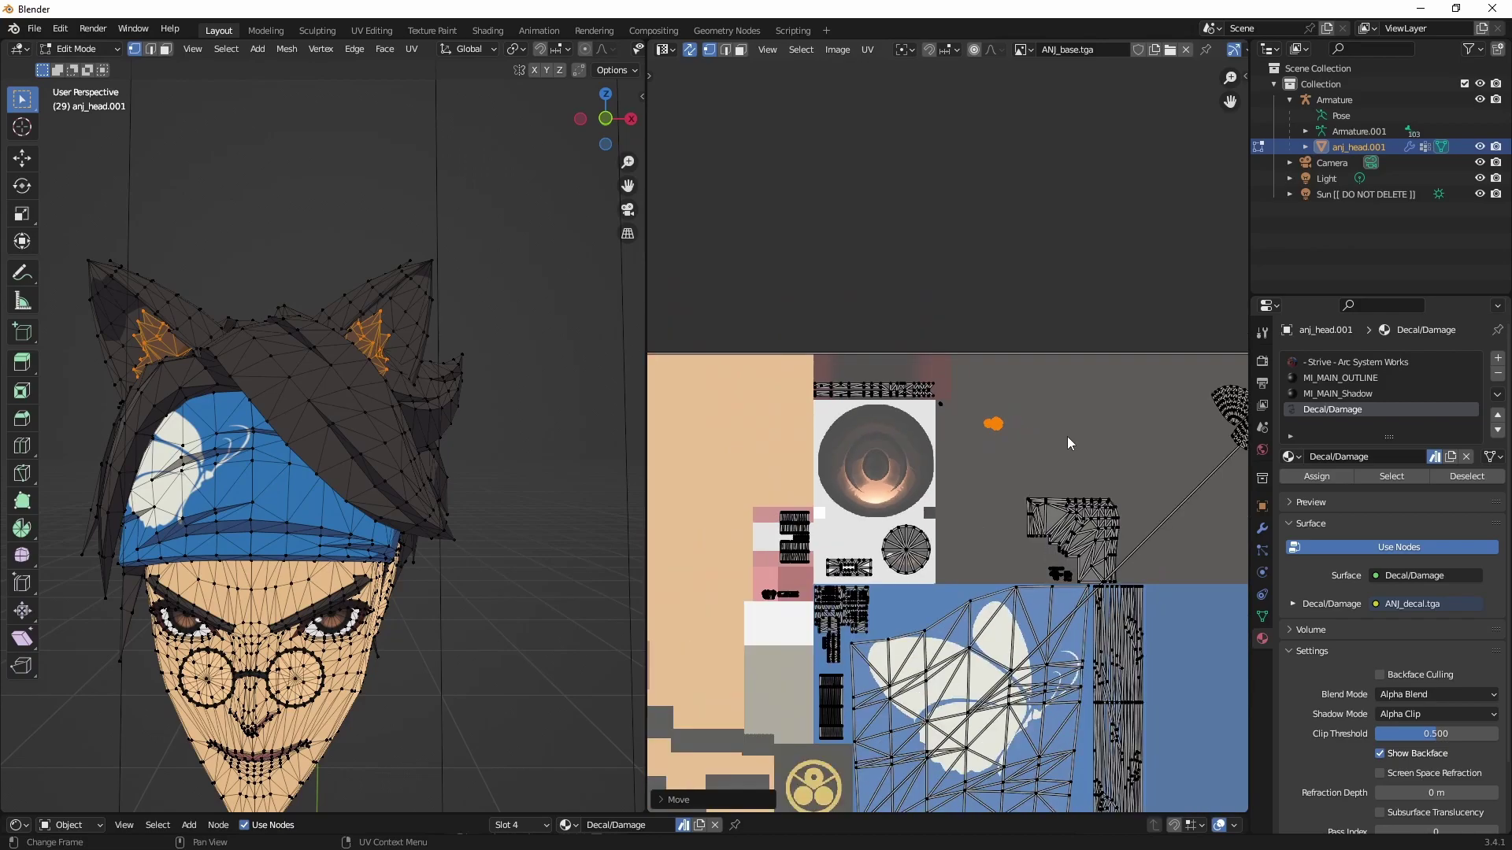
# Step: Select the outer ears' UV island, view it with UV sync selection off, restore sync and clear the selection
pyautogui.click(1066, 436)
pyautogui.moveTo(1066, 436); pyautogui.dragTo(915, 419, button='middle')
pyautogui.moveTo(1014, 335); pyautogui.dragTo(1159, 474)
pyautogui.click(689, 50)
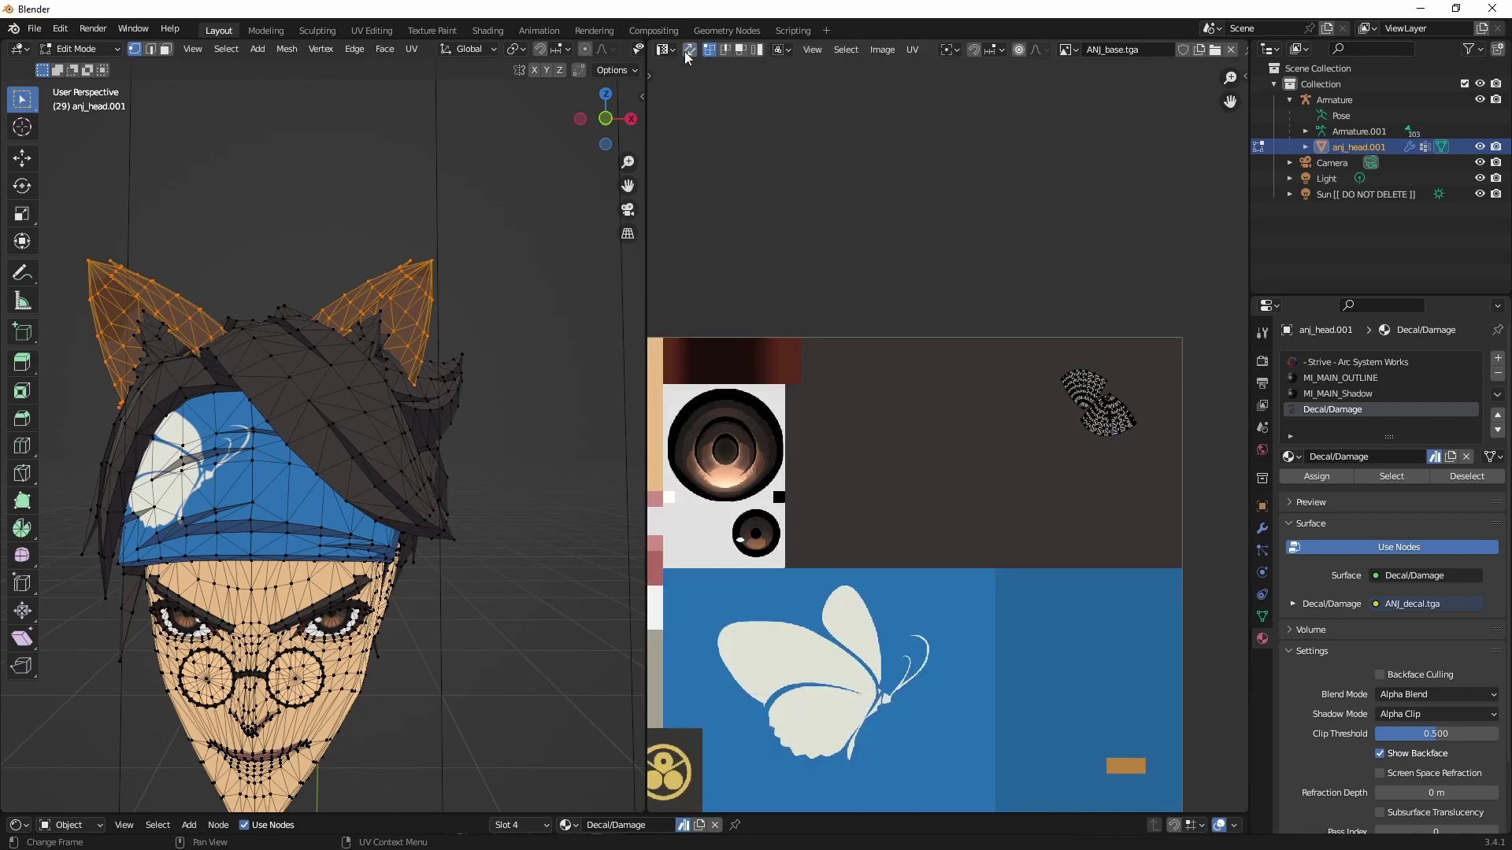
pyautogui.scroll(-2, 868, 427)
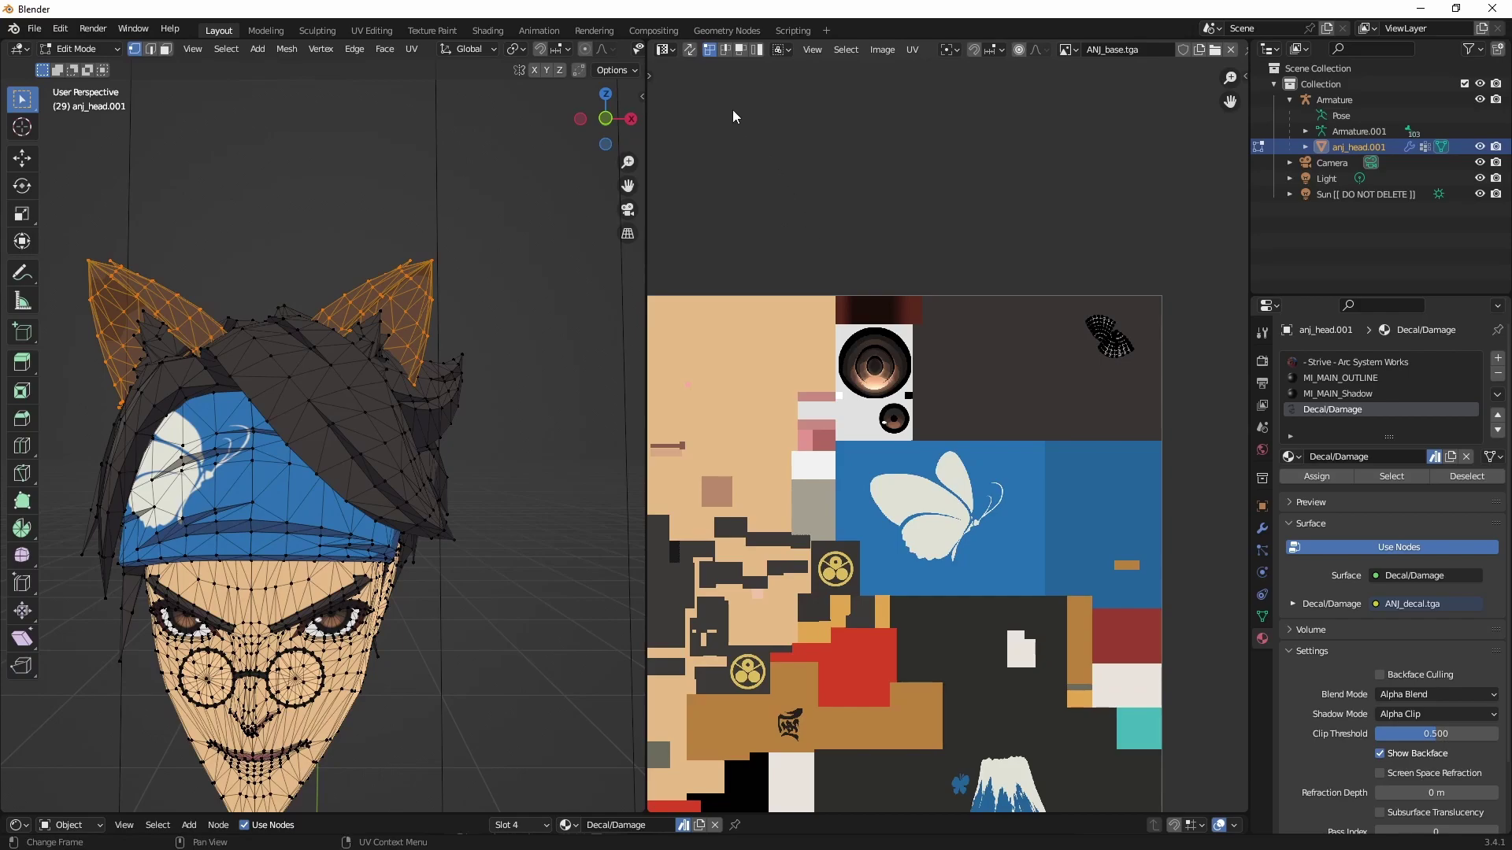
pyautogui.click(689, 52)
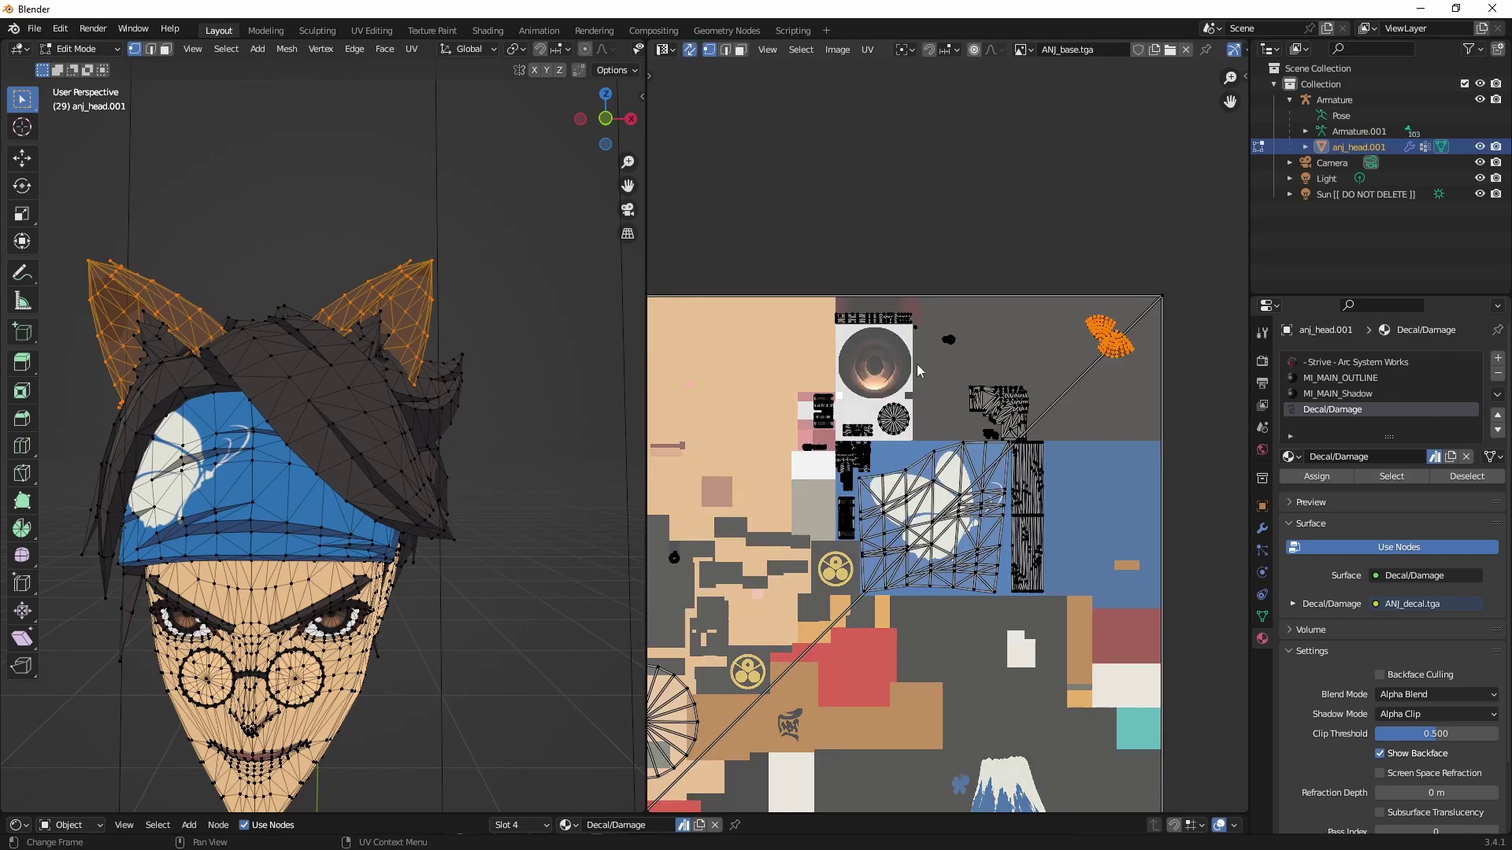
pyautogui.click(421, 416)
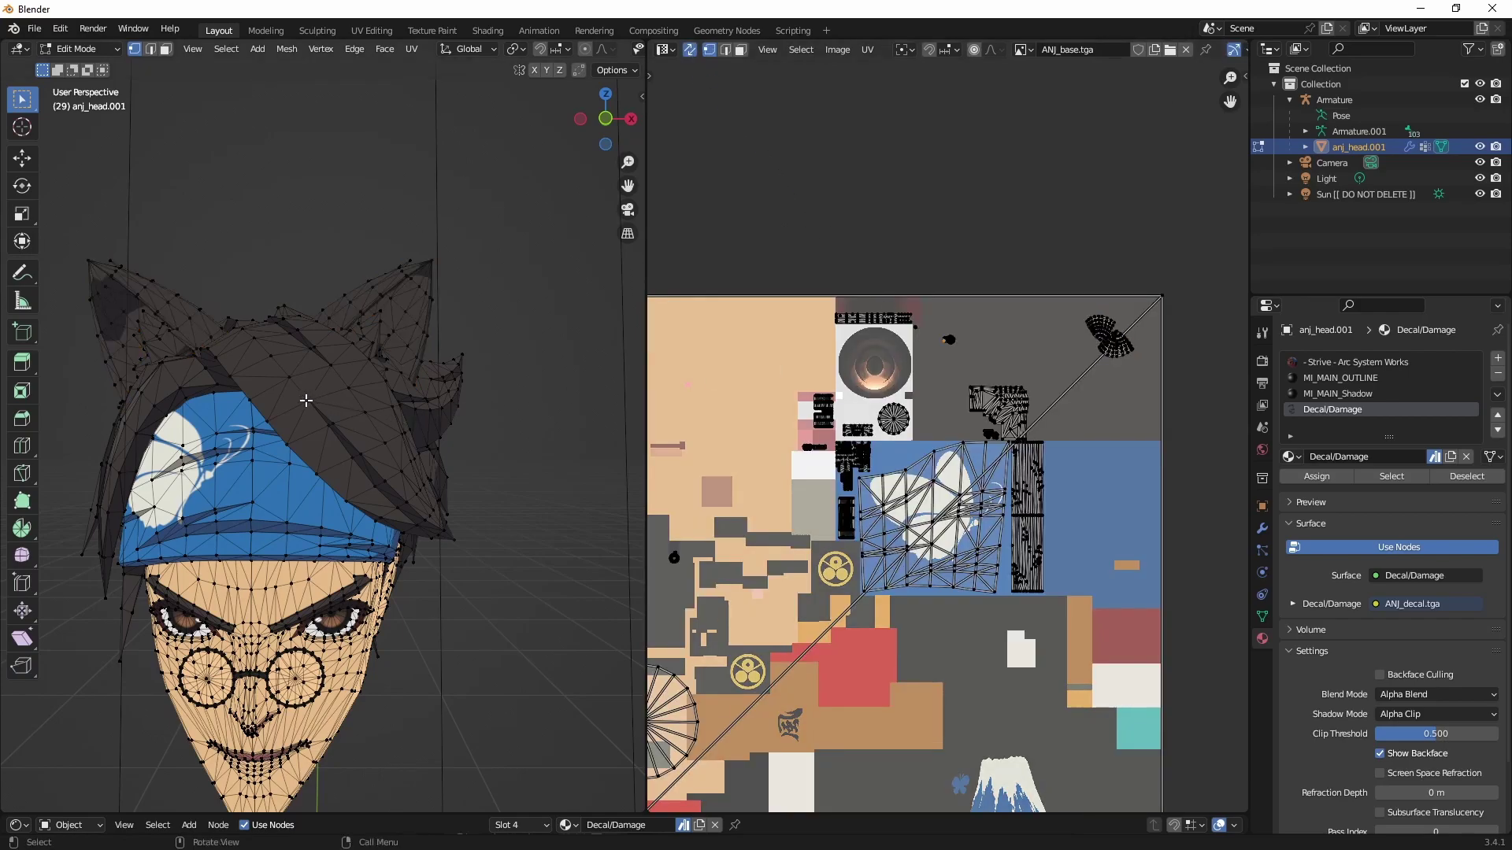
# Step: Switch to face selection, select two adjacent faces on the front hair and look for their UVs in the hair area
pyautogui.click(166, 49)
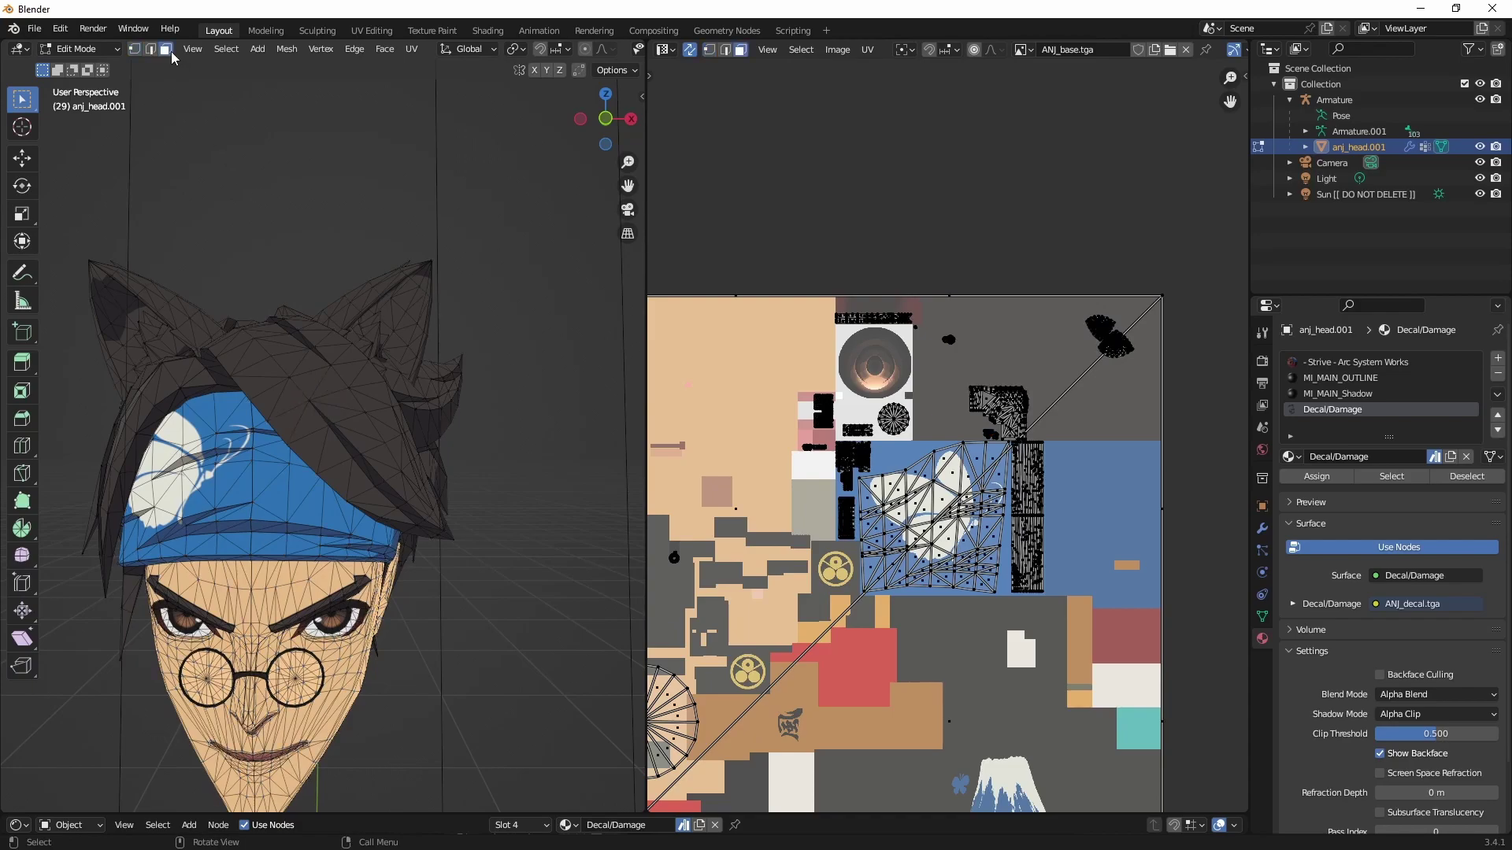
pyautogui.click(323, 373)
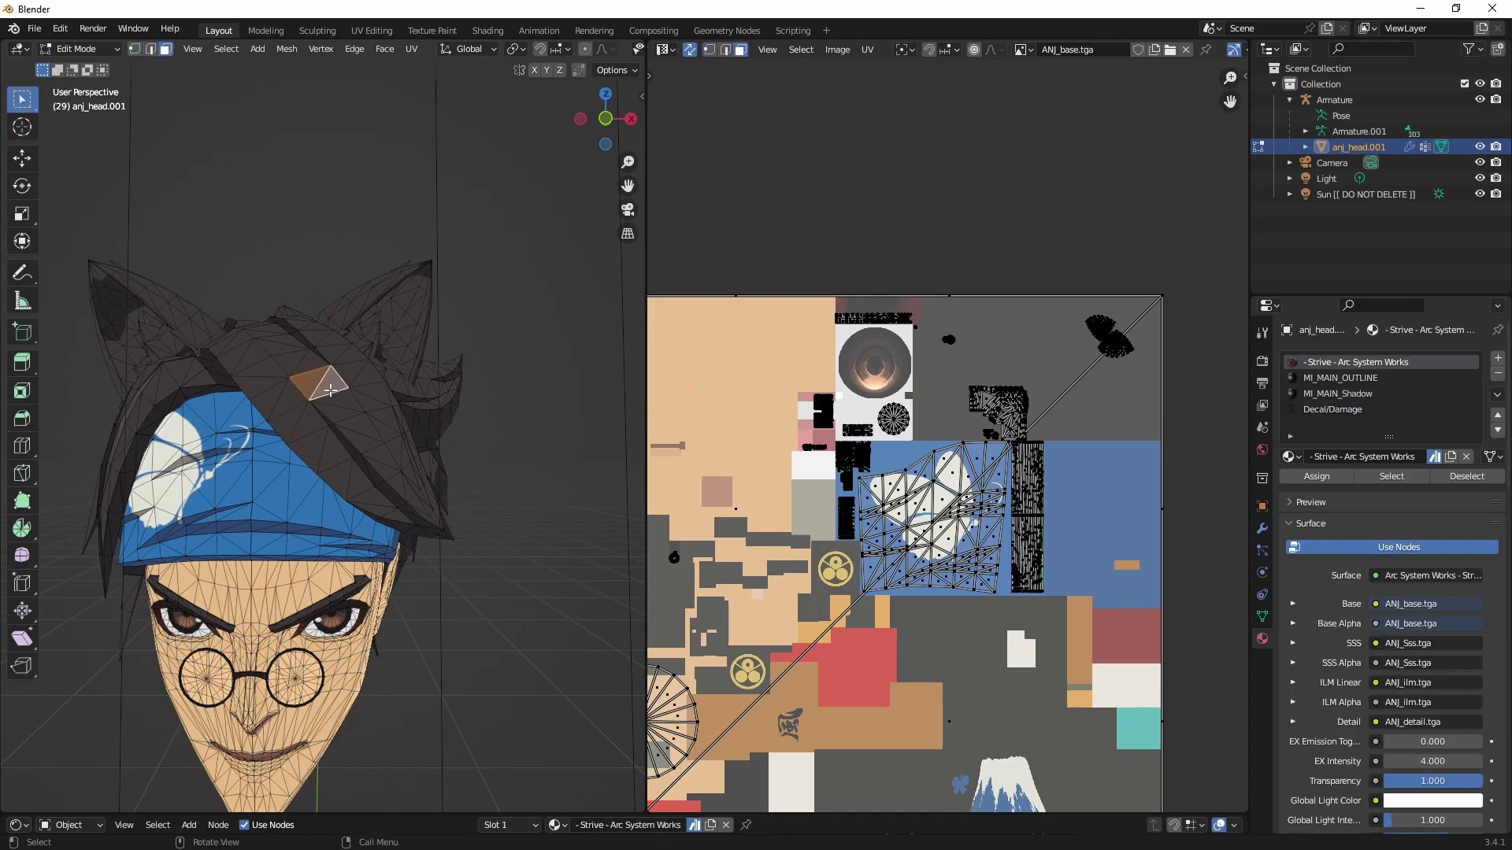
pyautogui.scroll(5, 929, 410)
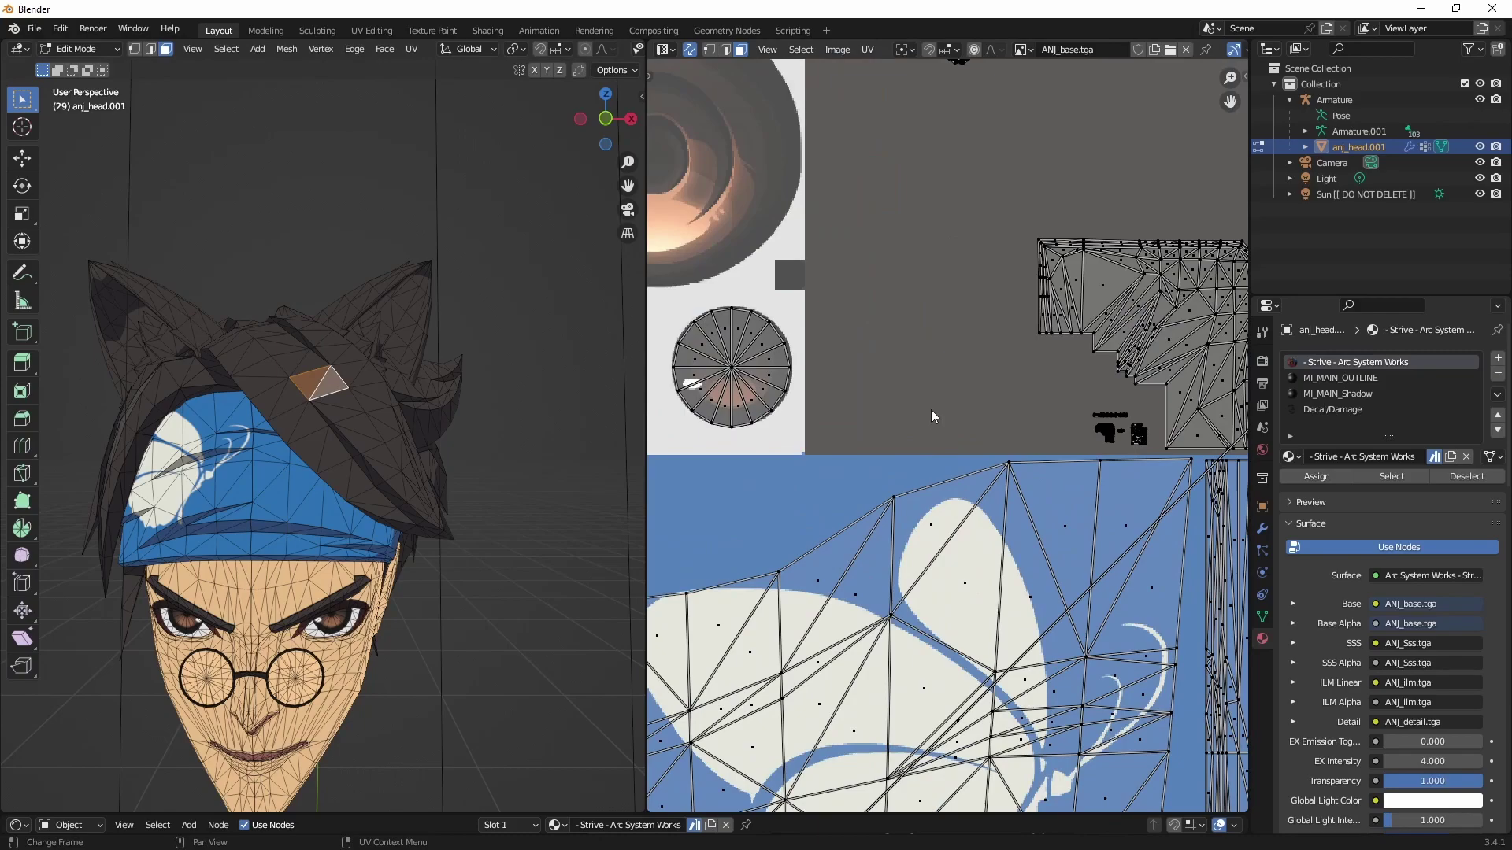
pyautogui.moveTo(929, 409); pyautogui.dragTo(770, 442, button='middle')
pyautogui.scroll(2, 868, 478)
pyautogui.scroll(-8, 861, 535)
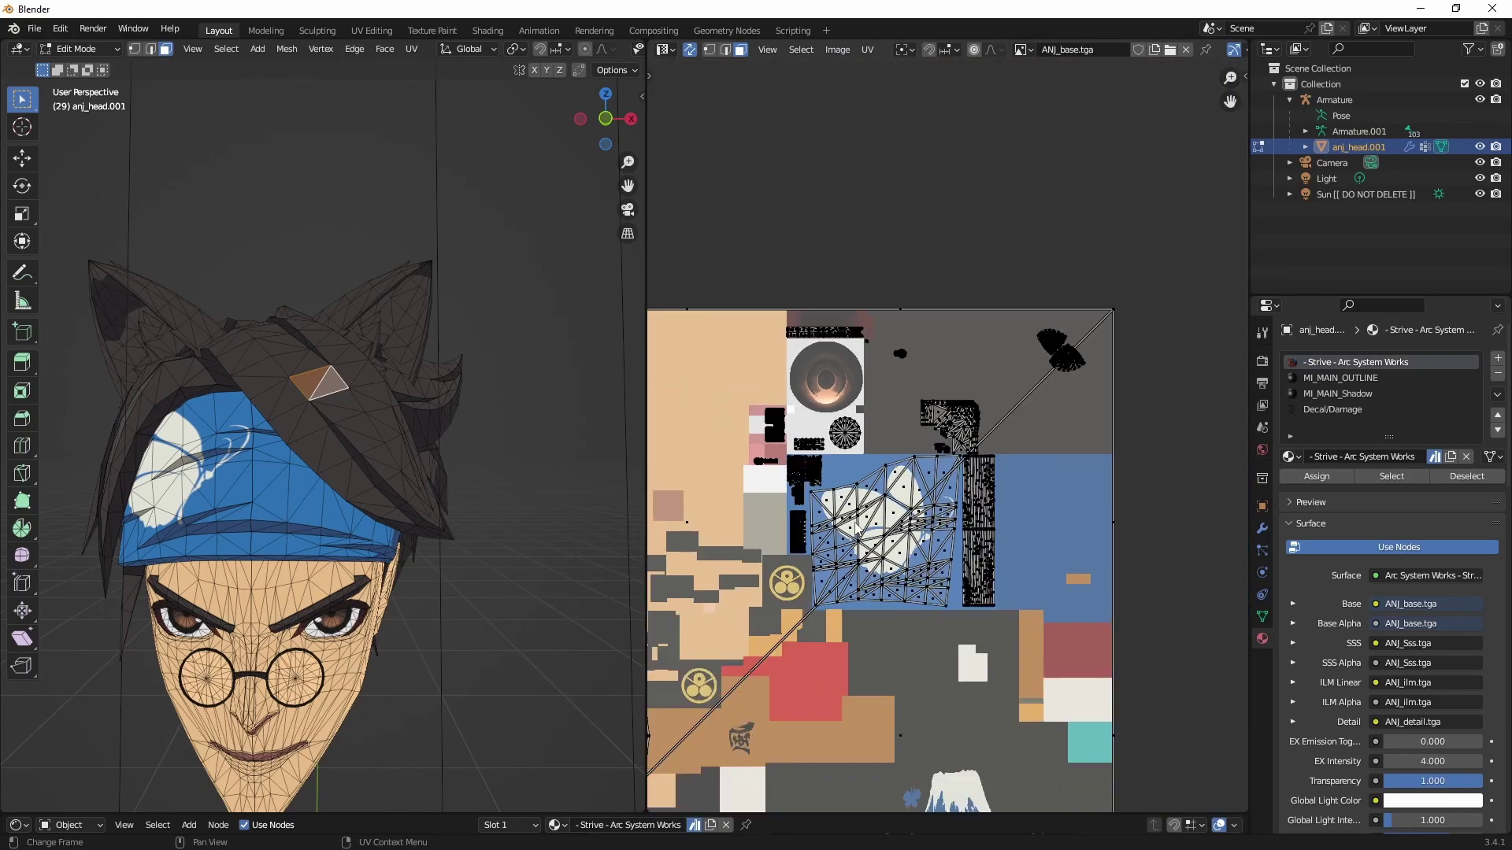
pyautogui.scroll(-3, 855, 529)
pyautogui.moveTo(855, 529); pyautogui.dragTo(892, 631, button='middle')
pyautogui.scroll(5, 939, 469)
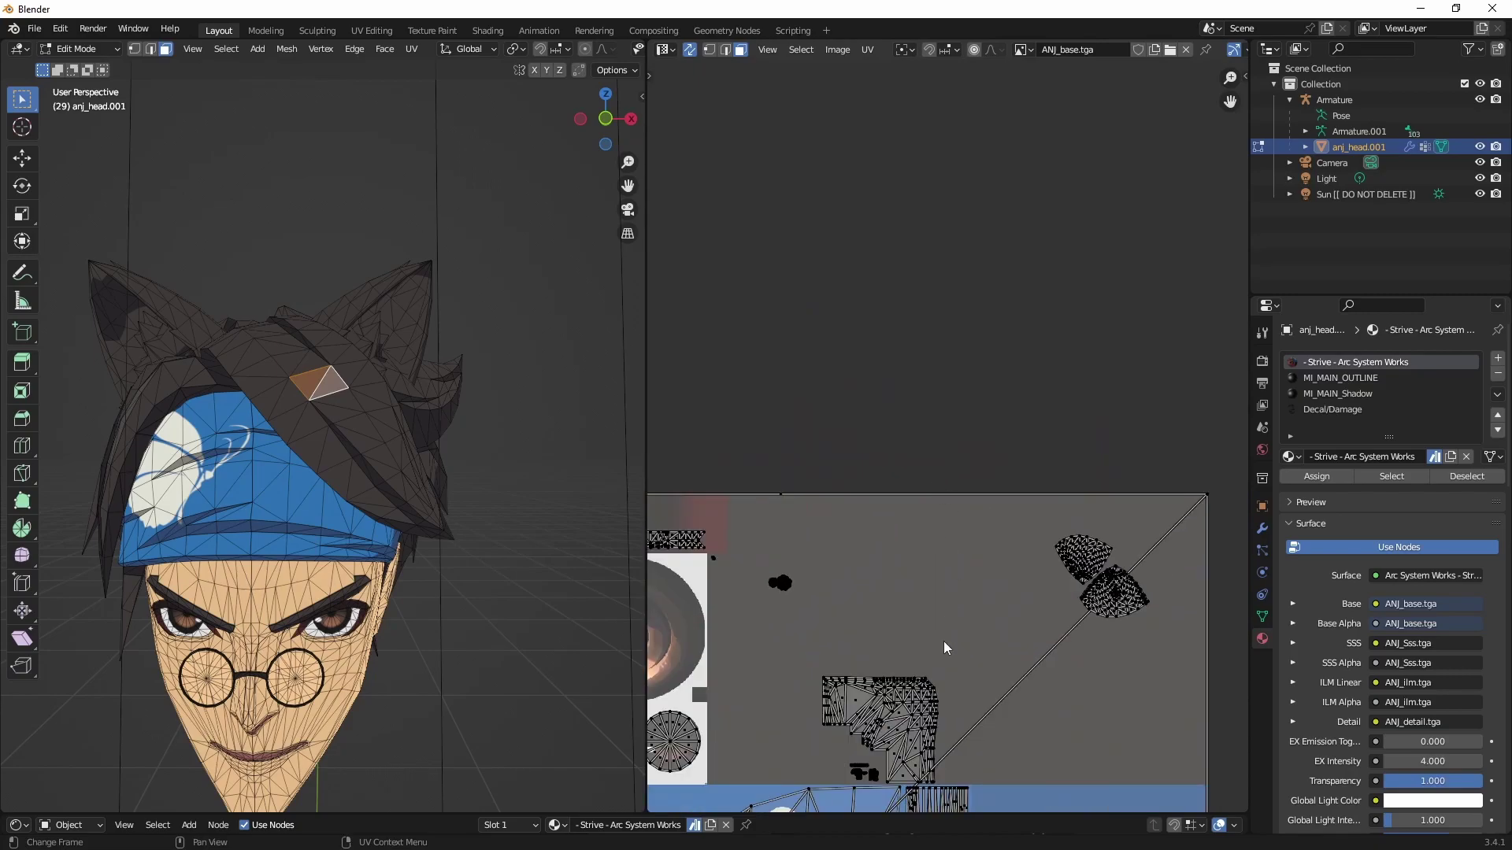
pyautogui.scroll(3, 891, 338)
pyautogui.scroll(3, 773, 470)
pyautogui.moveTo(773, 470); pyautogui.dragTo(717, 379, button='middle')
pyautogui.scroll(3, 838, 427)
pyautogui.scroll(5, 861, 532)
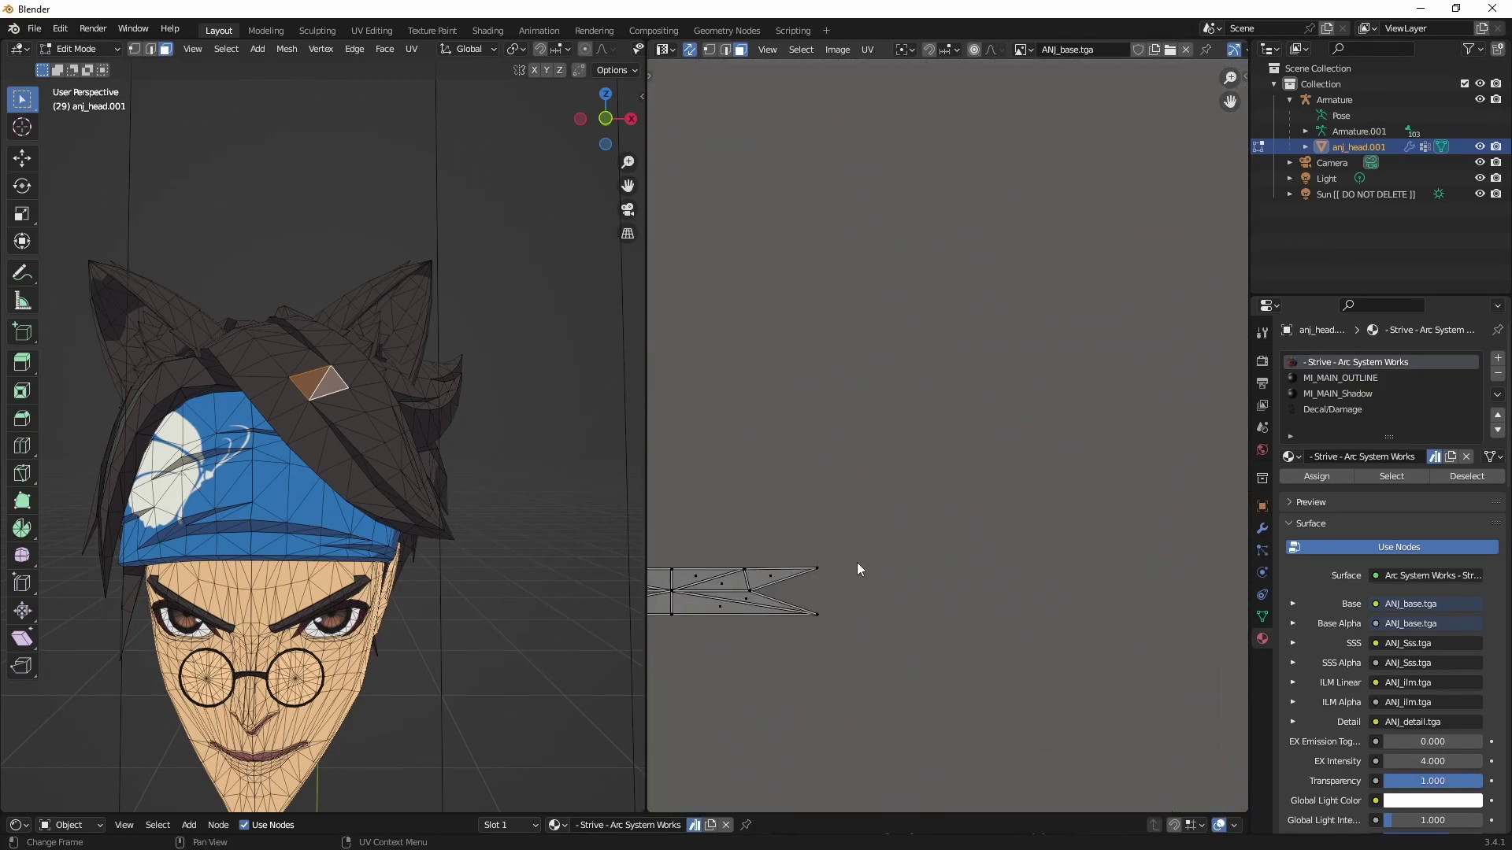
# Step: Try moving the two selected hair faces' UVs to another spot within the dark hair area
pyautogui.scroll(-8, 857, 561)
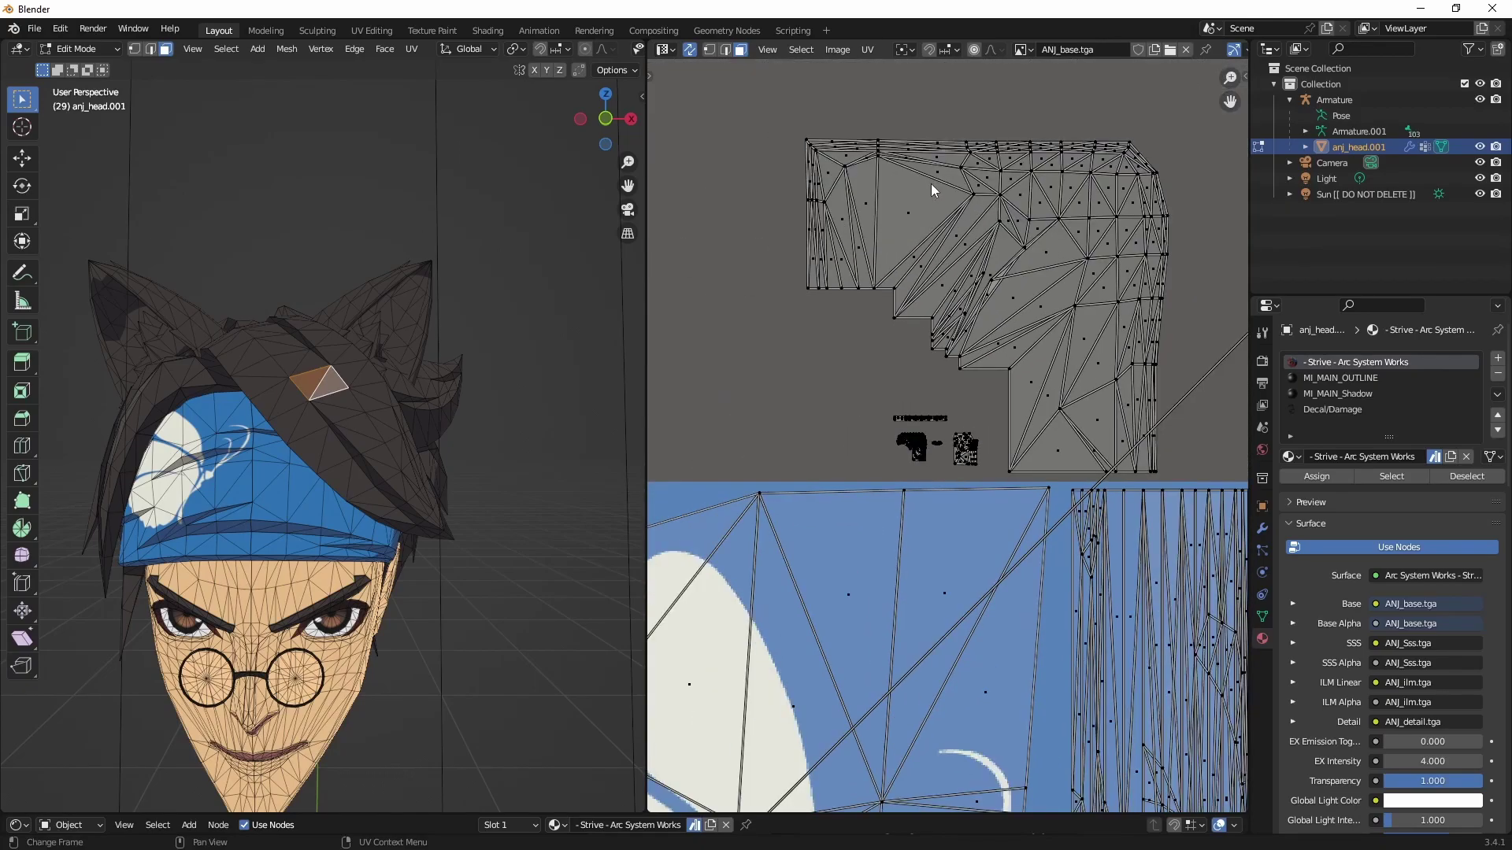
pyautogui.scroll(-4, 910, 227)
pyautogui.moveTo(862, 377); pyautogui.dragTo(933, 440, button='middle')
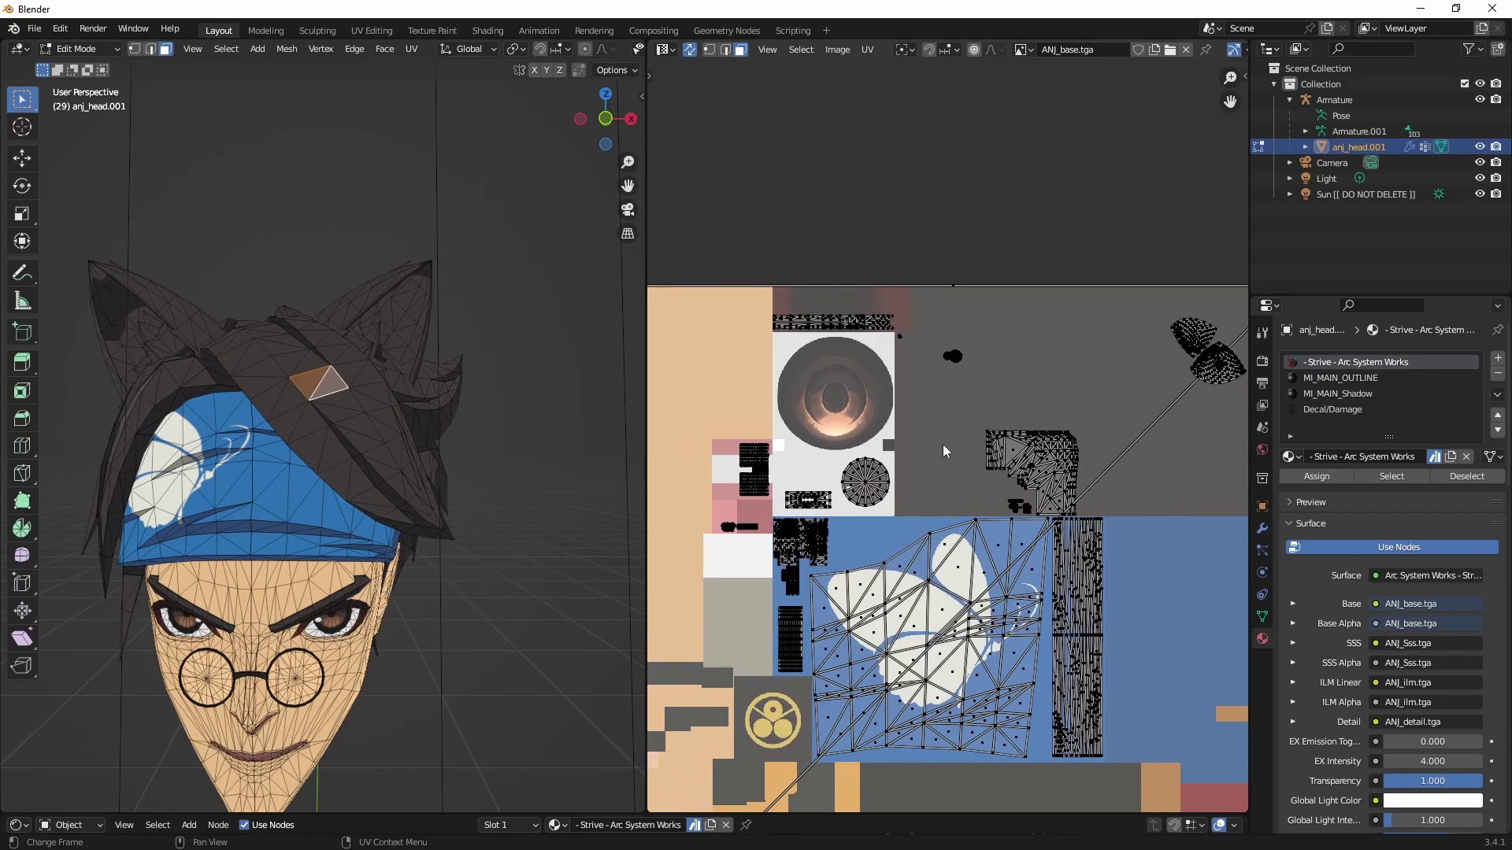
pyautogui.press('g')
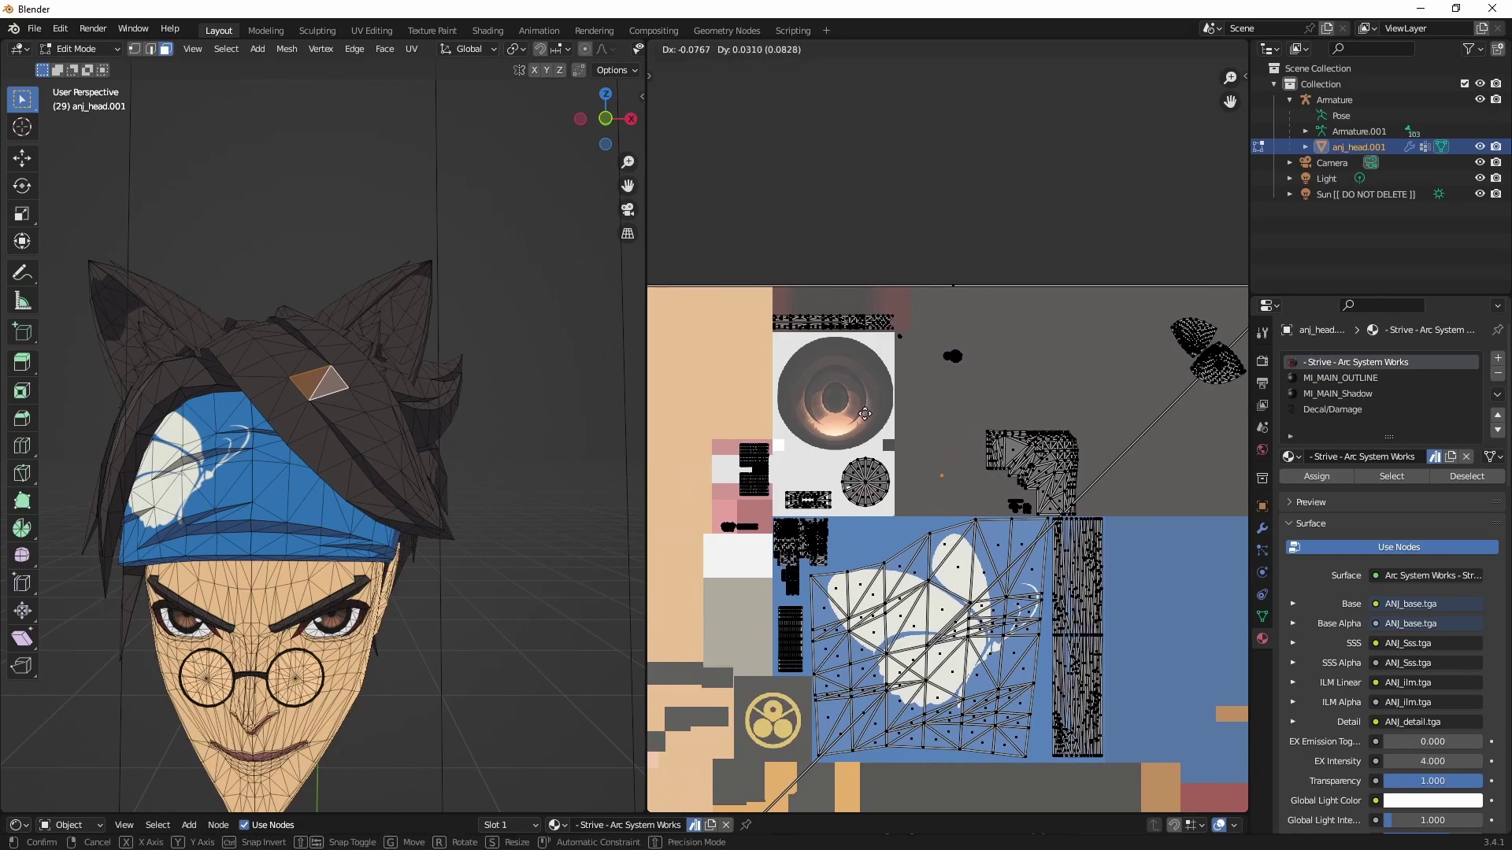
pyautogui.click(868, 417)
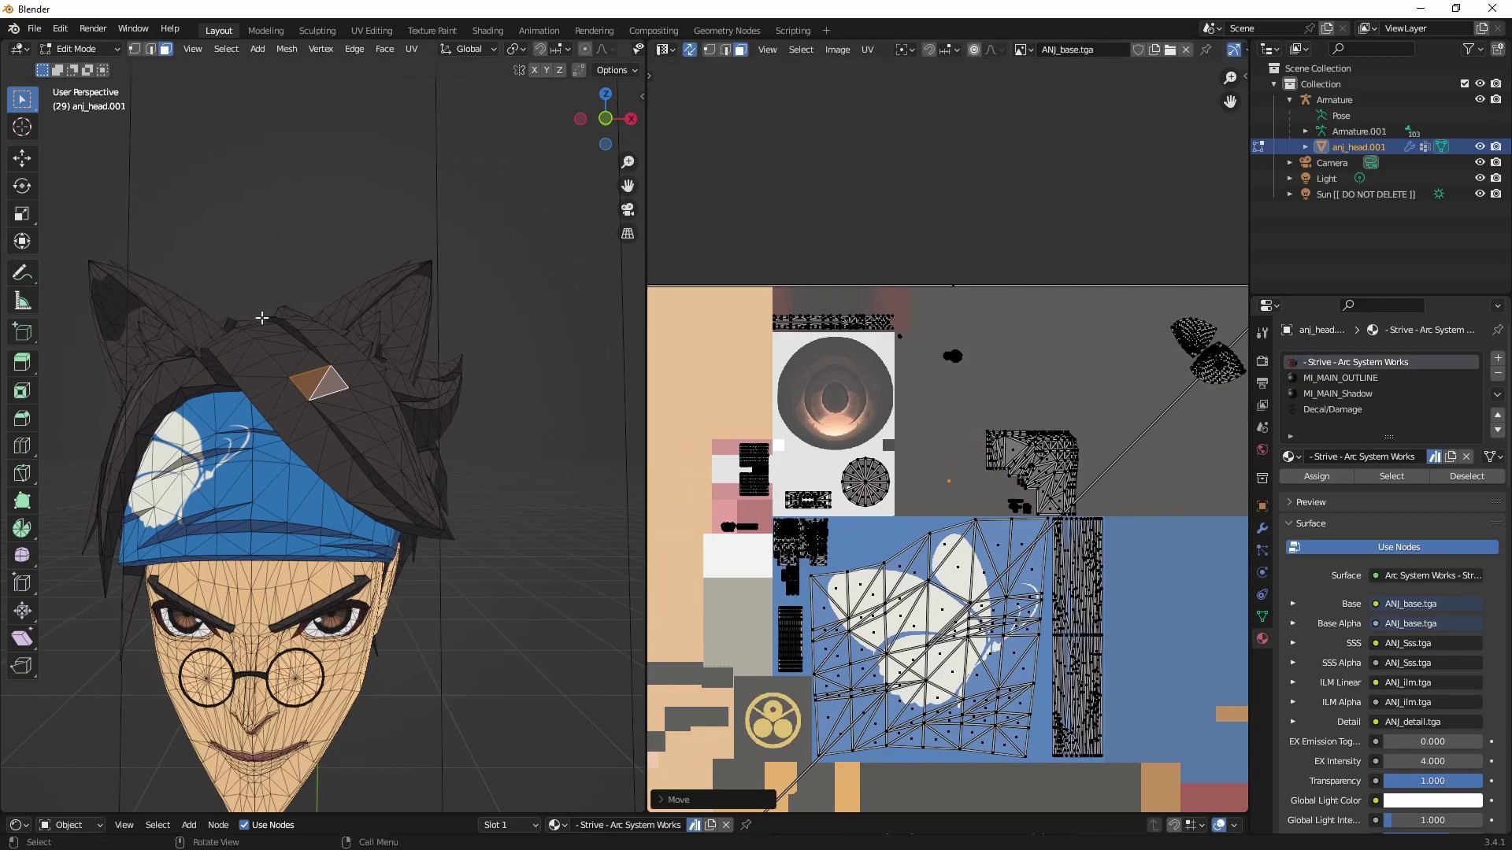
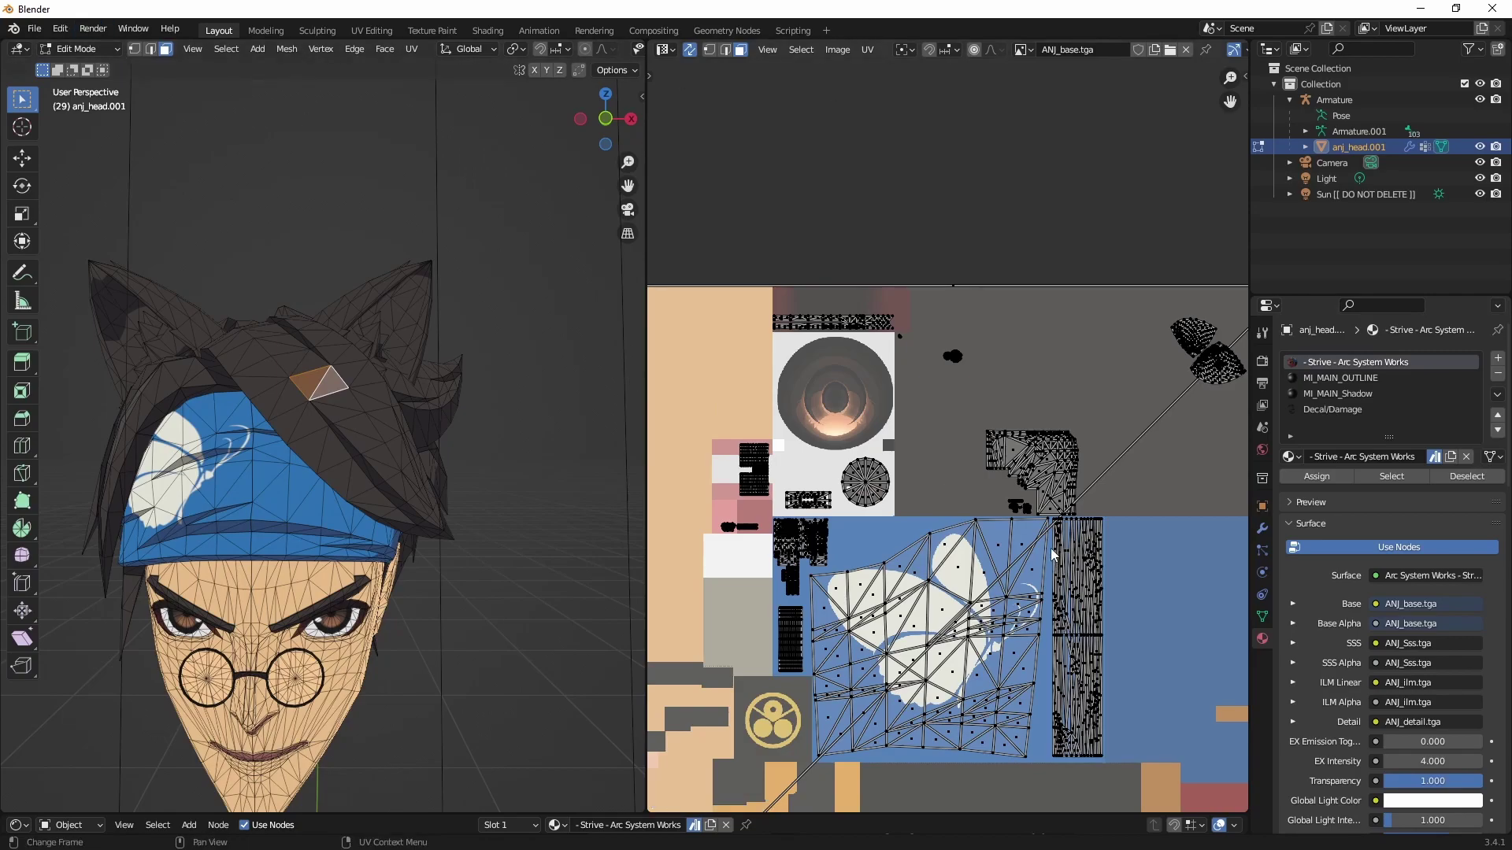
# Step: Turn off UV sync selection to isolate the selected hair faces' UVs and box-select them to check their position
pyautogui.scroll(3, 1032, 491)
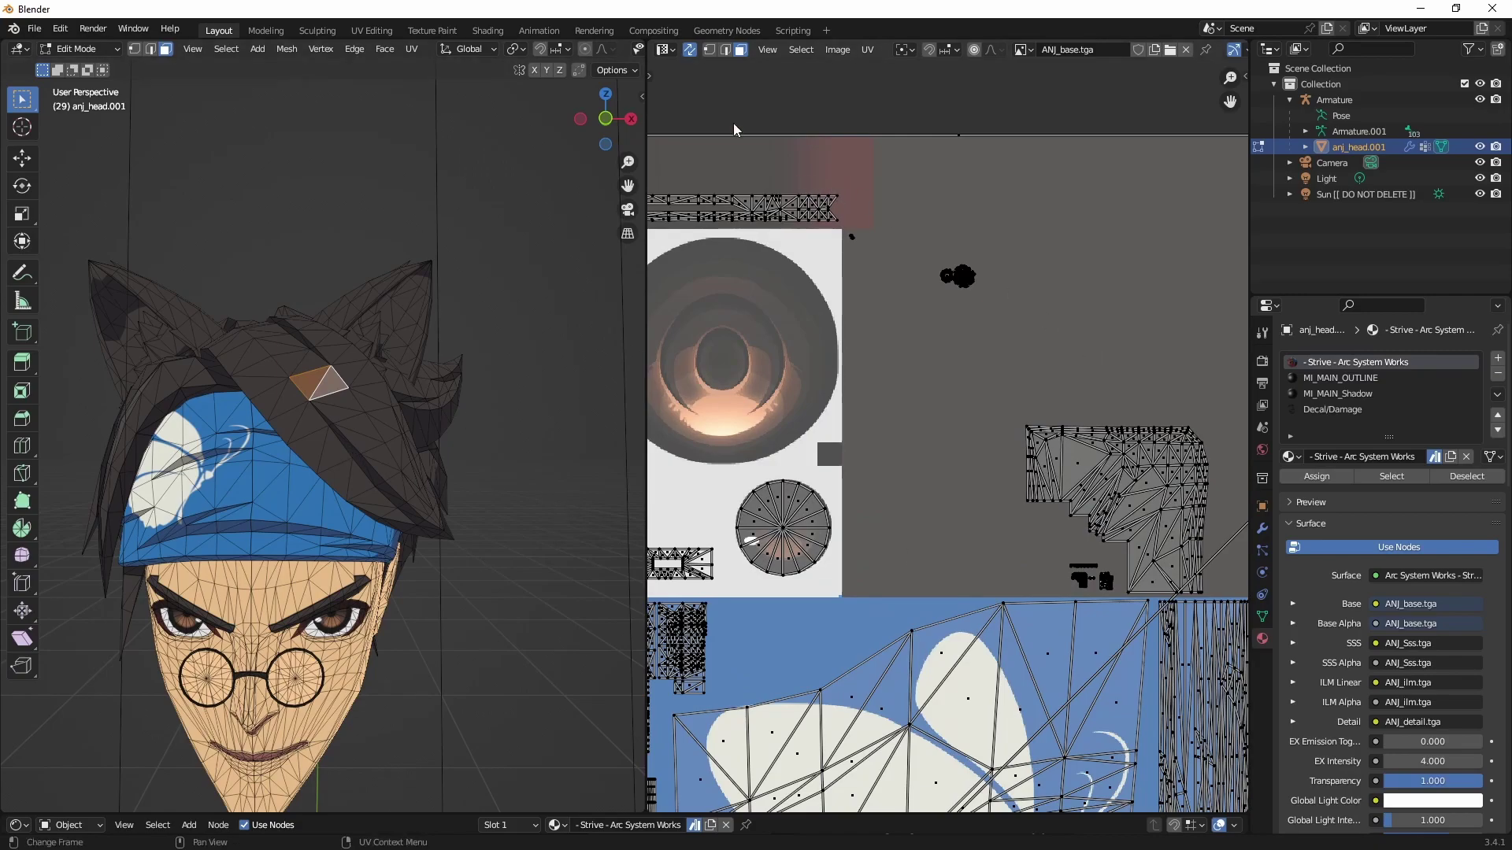
pyautogui.click(691, 48)
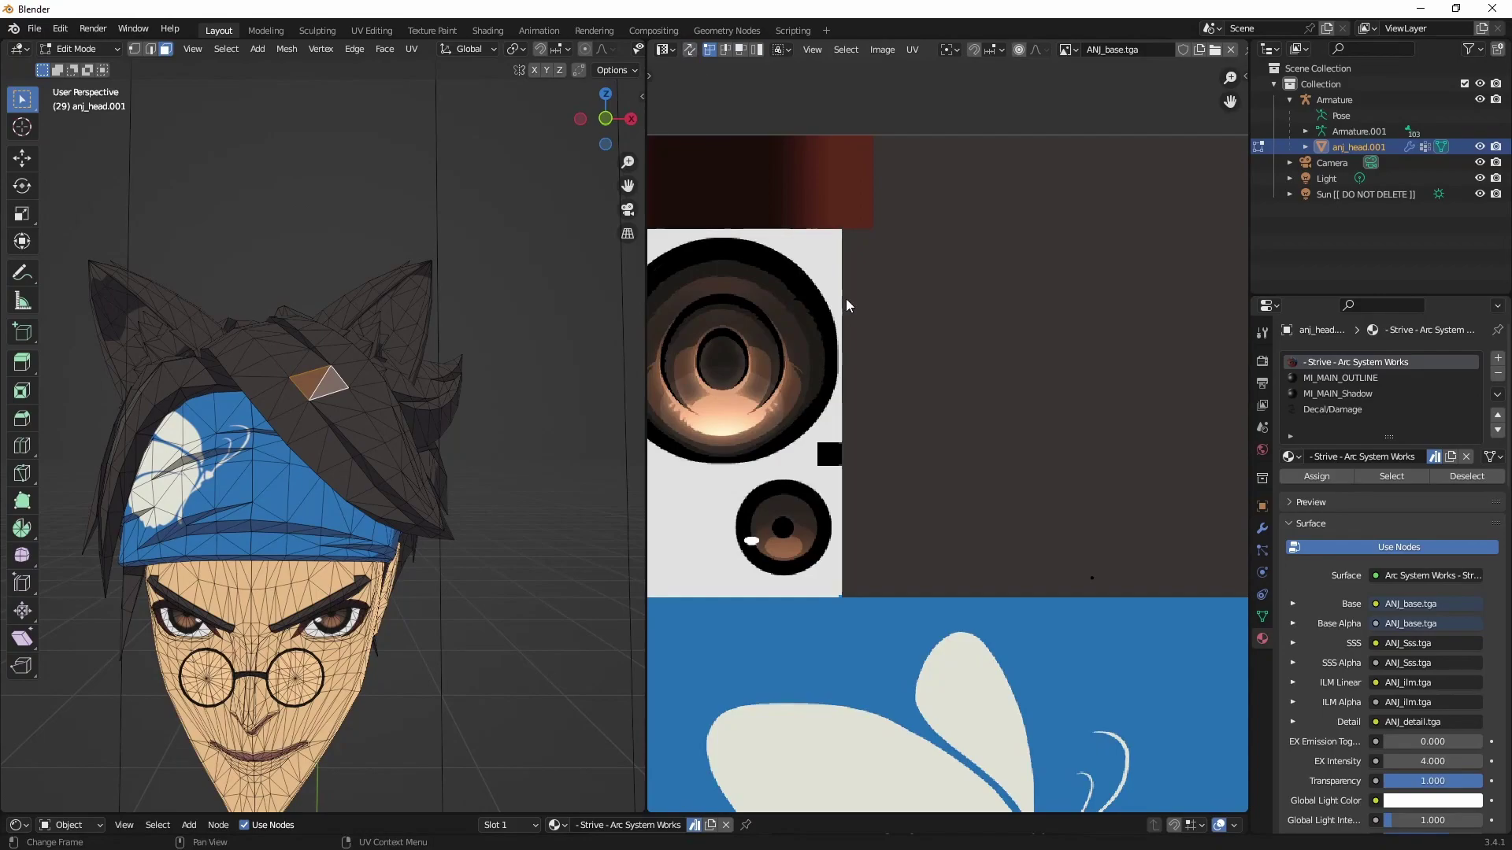
pyautogui.scroll(-3, 1094, 490)
pyautogui.moveTo(1096, 489); pyautogui.dragTo(938, 412, button='middle')
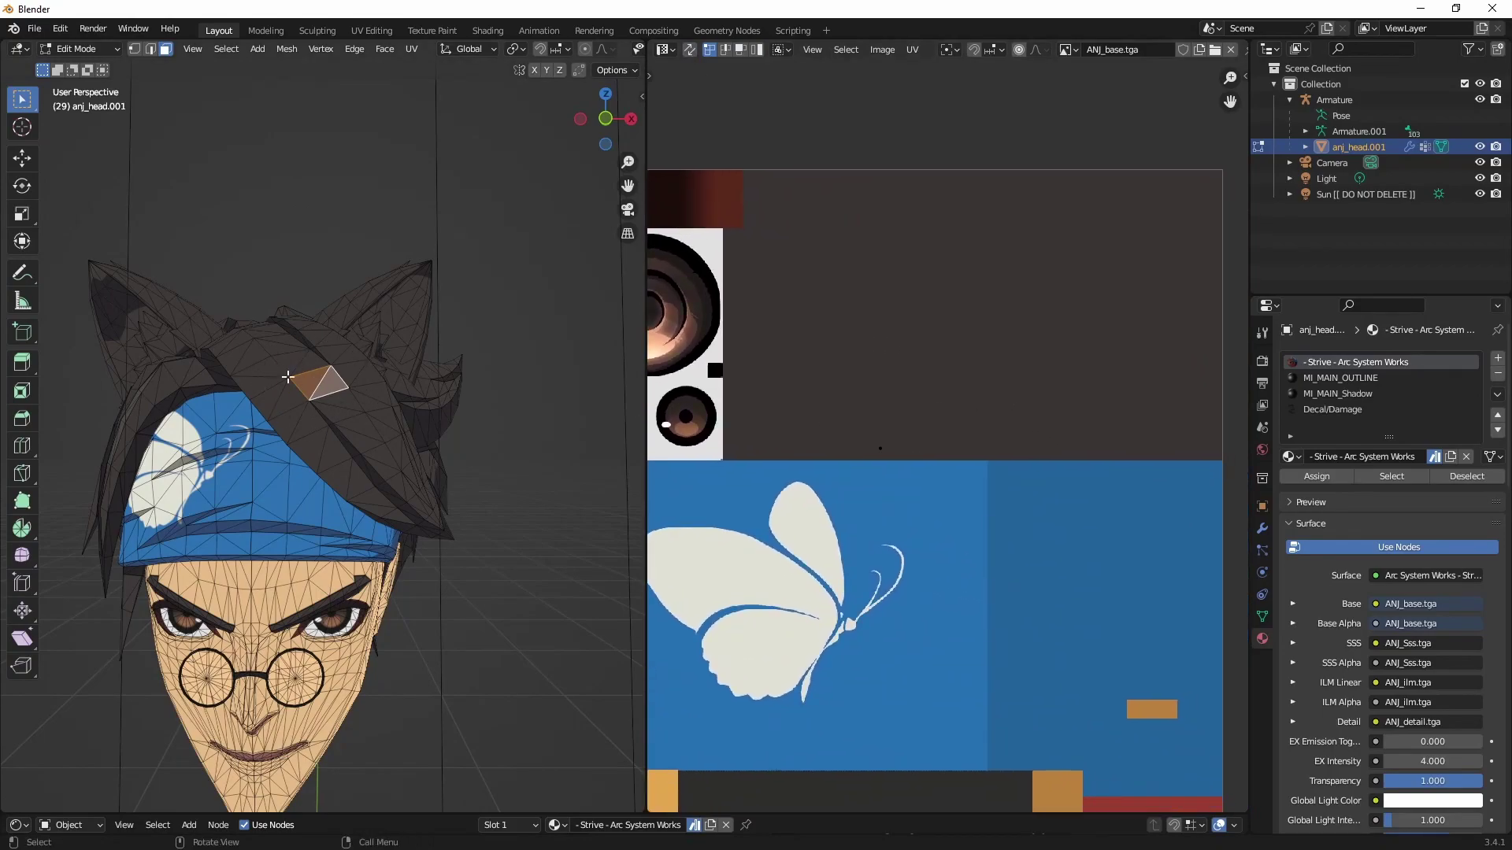
pyautogui.scroll(3, 893, 414)
pyautogui.moveTo(827, 411); pyautogui.dragTo(1066, 542)
pyautogui.scroll(-3, 918, 352)
pyautogui.moveTo(918, 352); pyautogui.dragTo(1028, 400, button='middle')
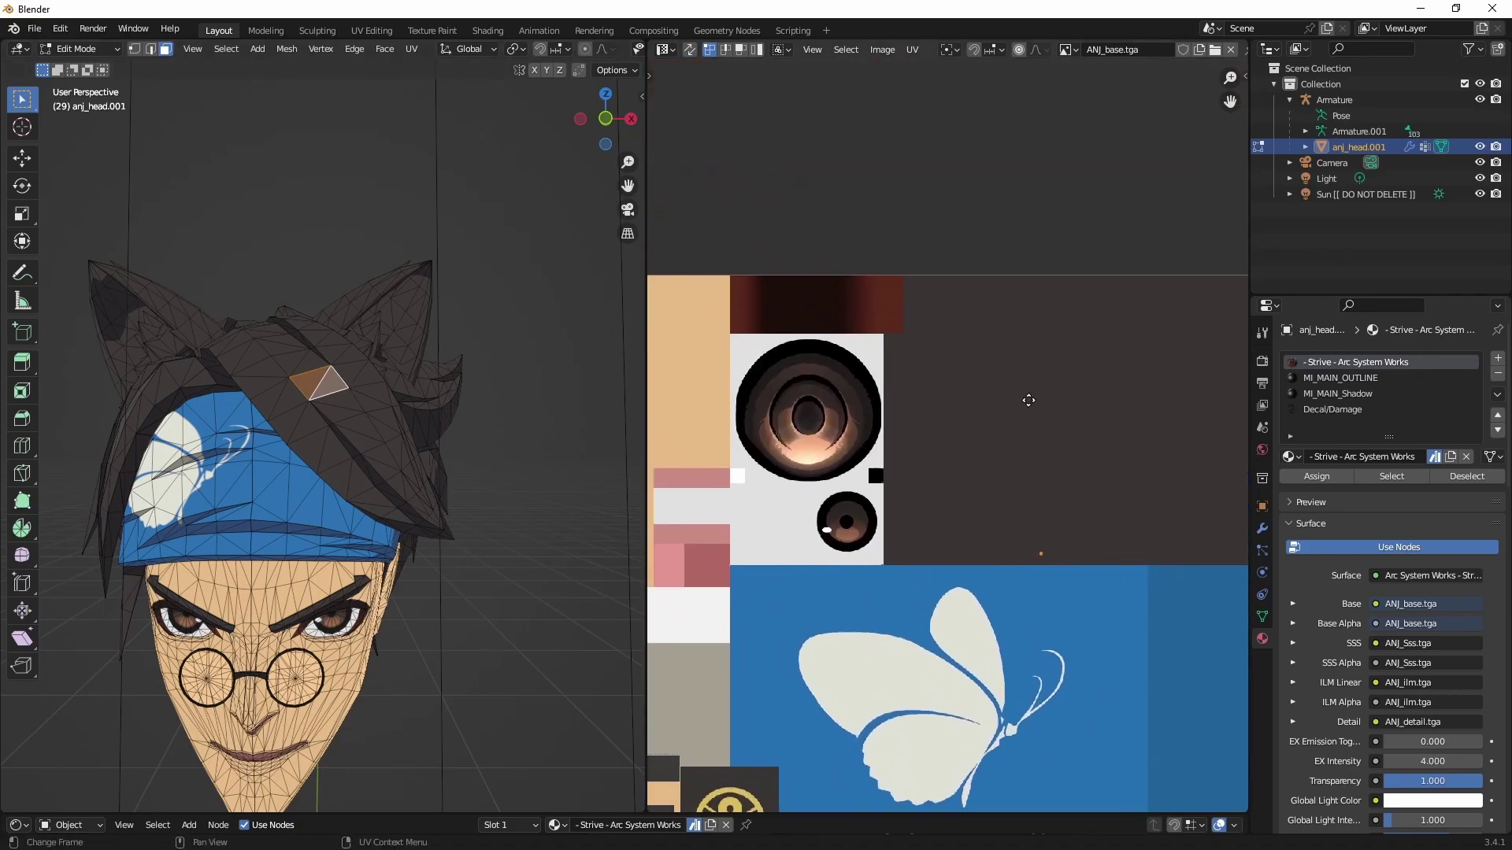
pyautogui.scroll(-1, 1028, 400)
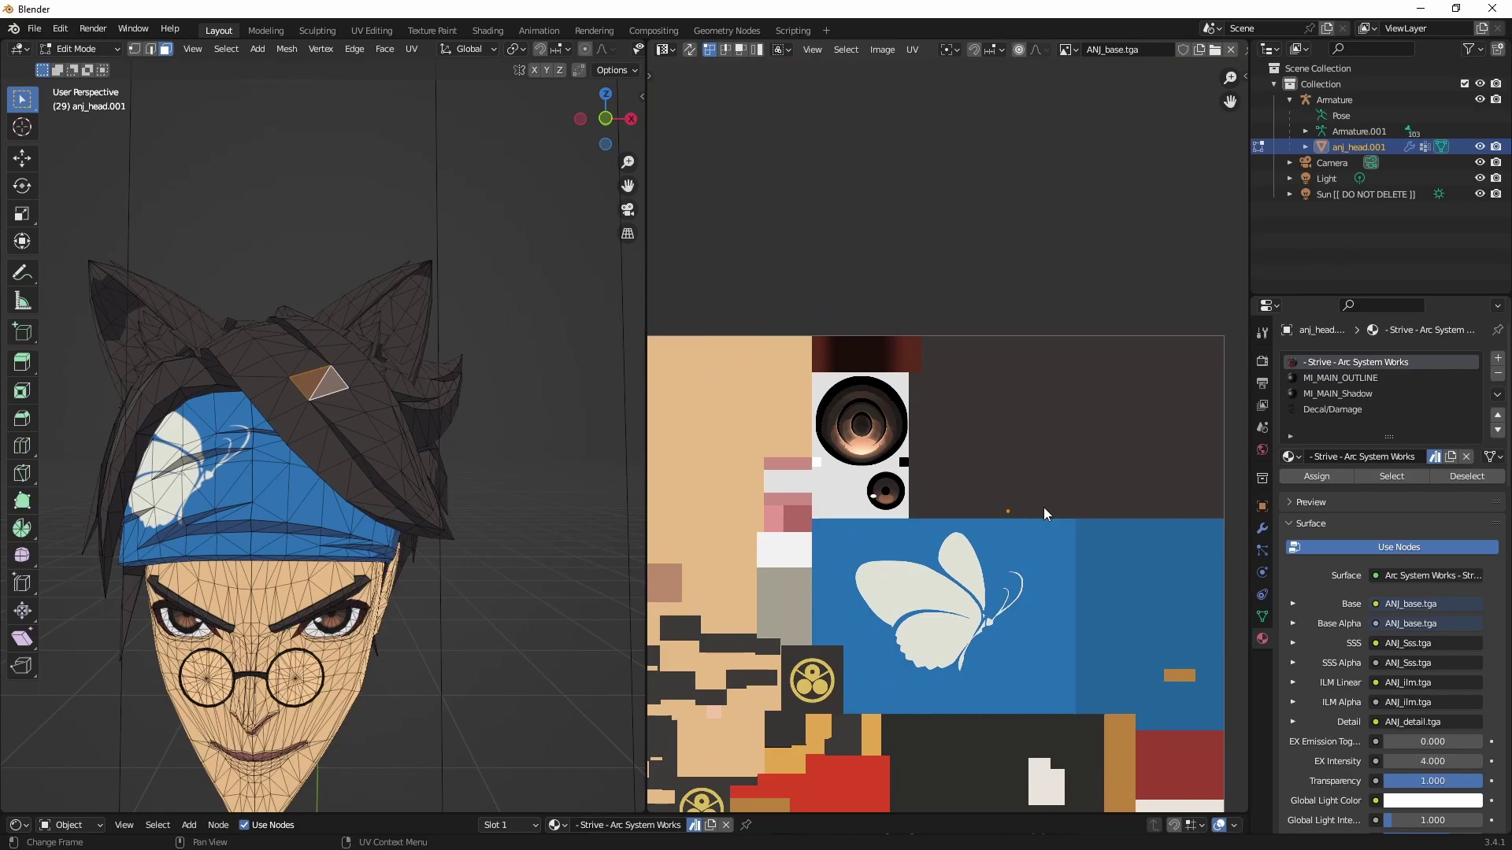
# Step: Select the linked parts of both cat ears, examine their UV placement on the texture, and clear the selection
pyautogui.moveTo(381, 607); pyautogui.dragTo(586, 445, button='middle')
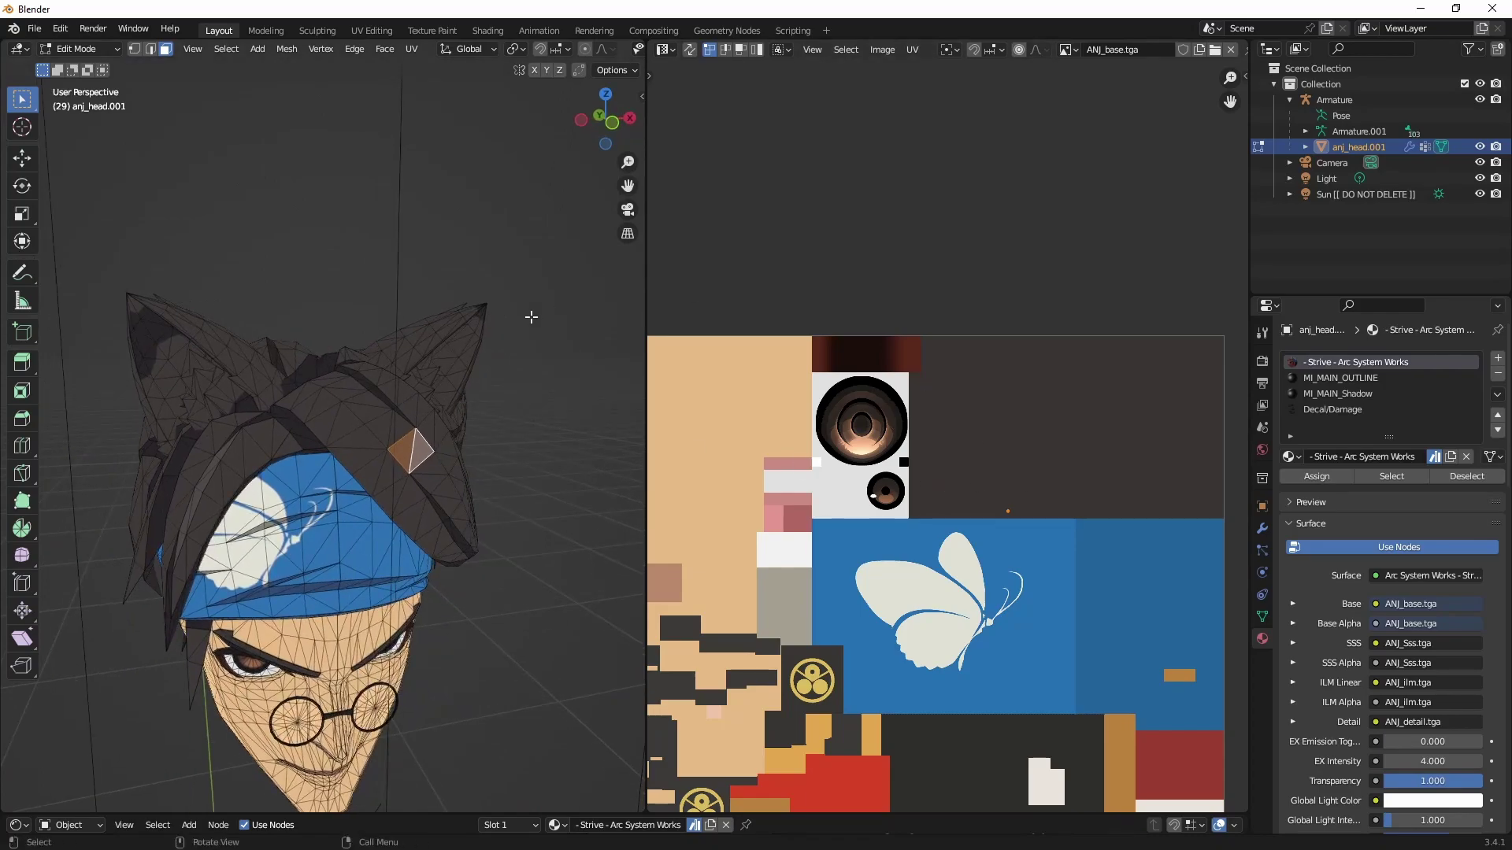
pyautogui.hotkey('alt', 'a')
pyautogui.press('l')
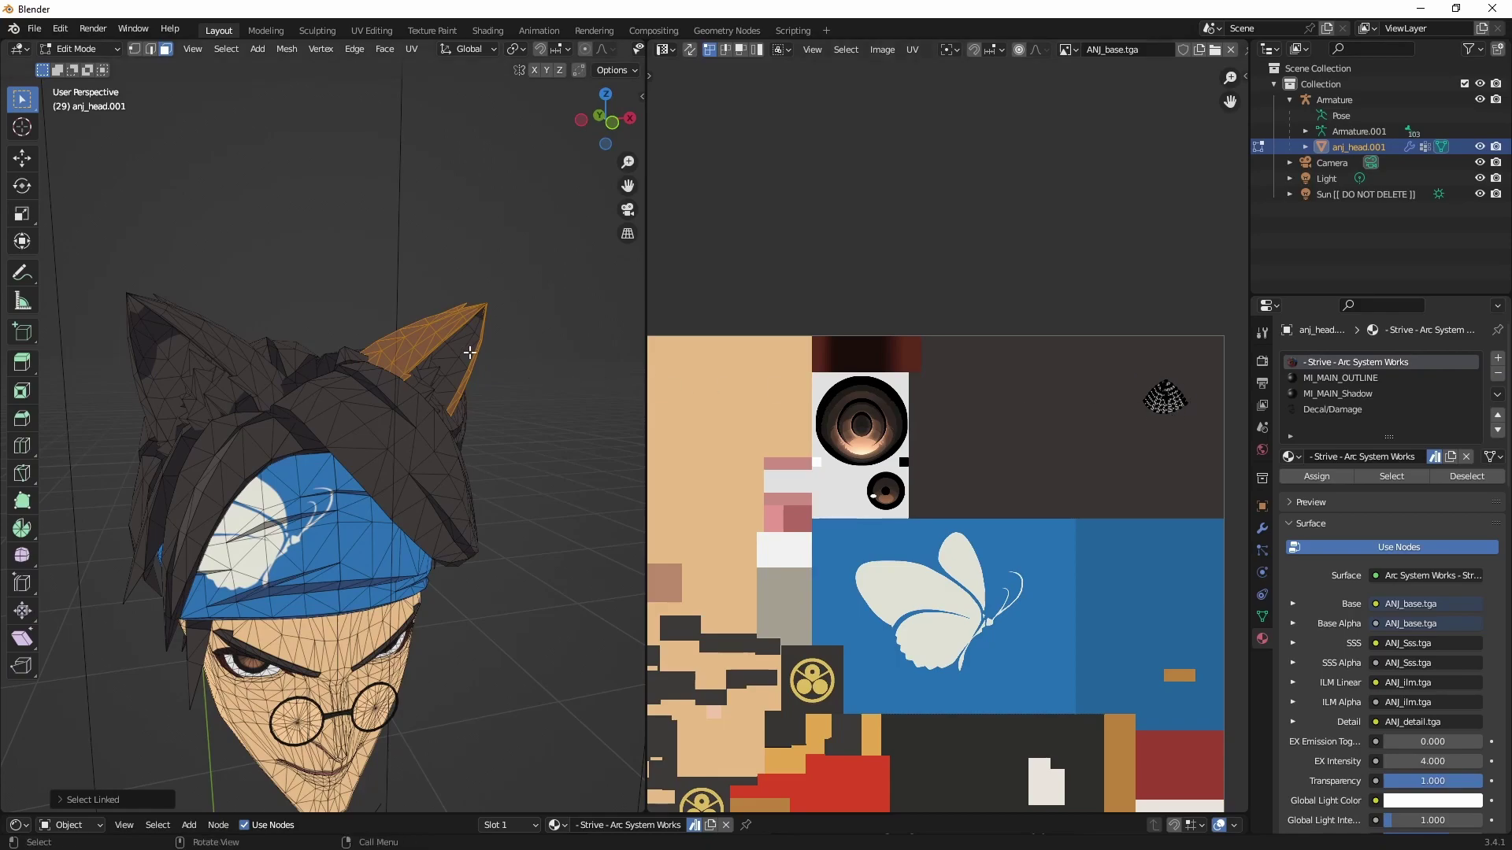
pyautogui.press('l')
pyautogui.press('l')
pyautogui.press('l')
pyautogui.moveTo(345, 371); pyautogui.dragTo(319, 366, button='middle')
pyautogui.press('l')
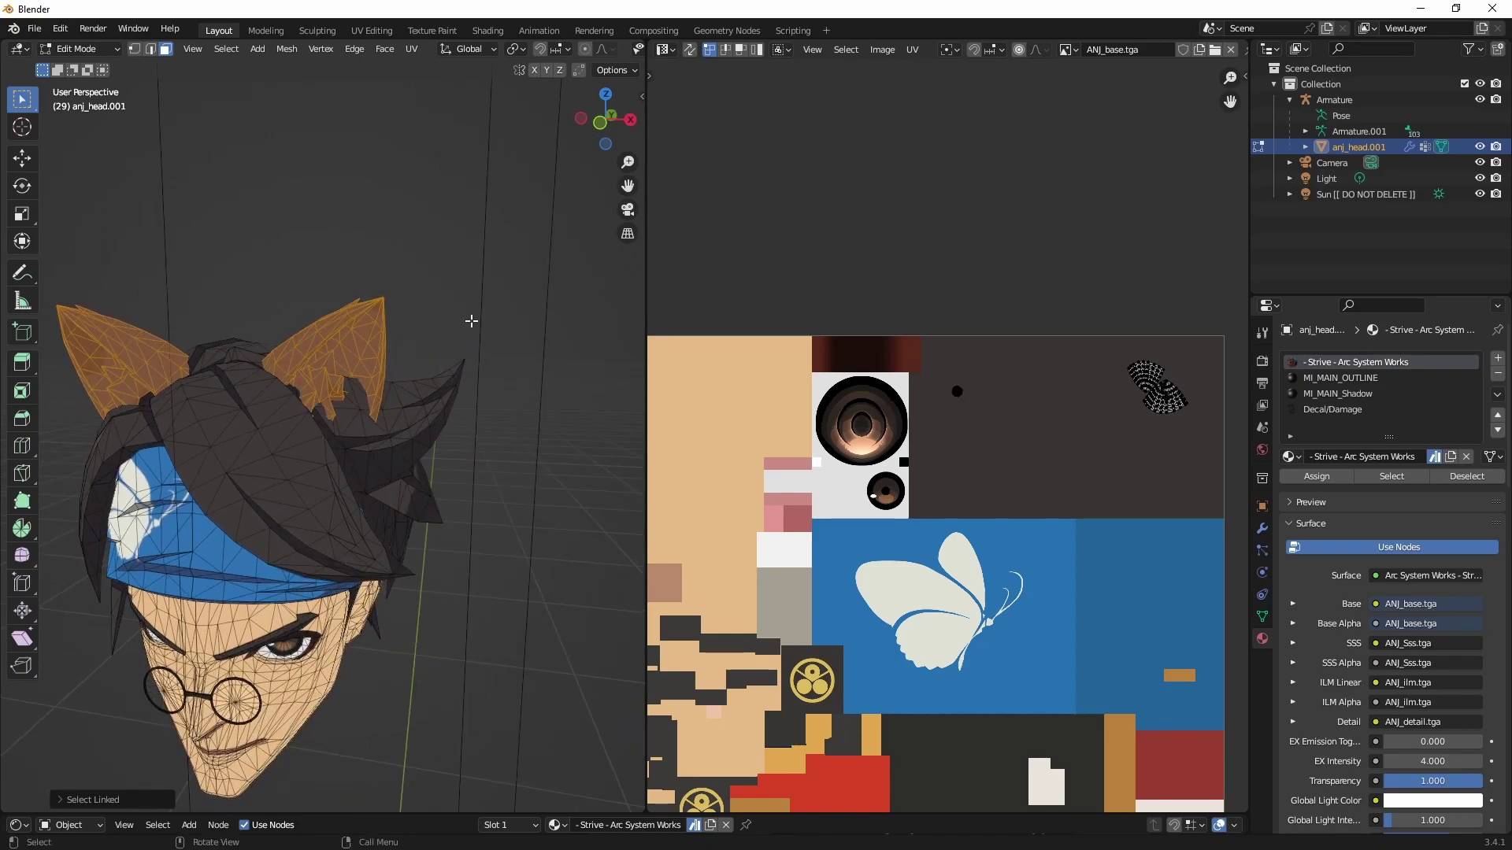
pyautogui.click(442, 281)
# Step: Turn UV sync selection back on and widen the UV Editor to give the texture layout more room
pyautogui.click(689, 50)
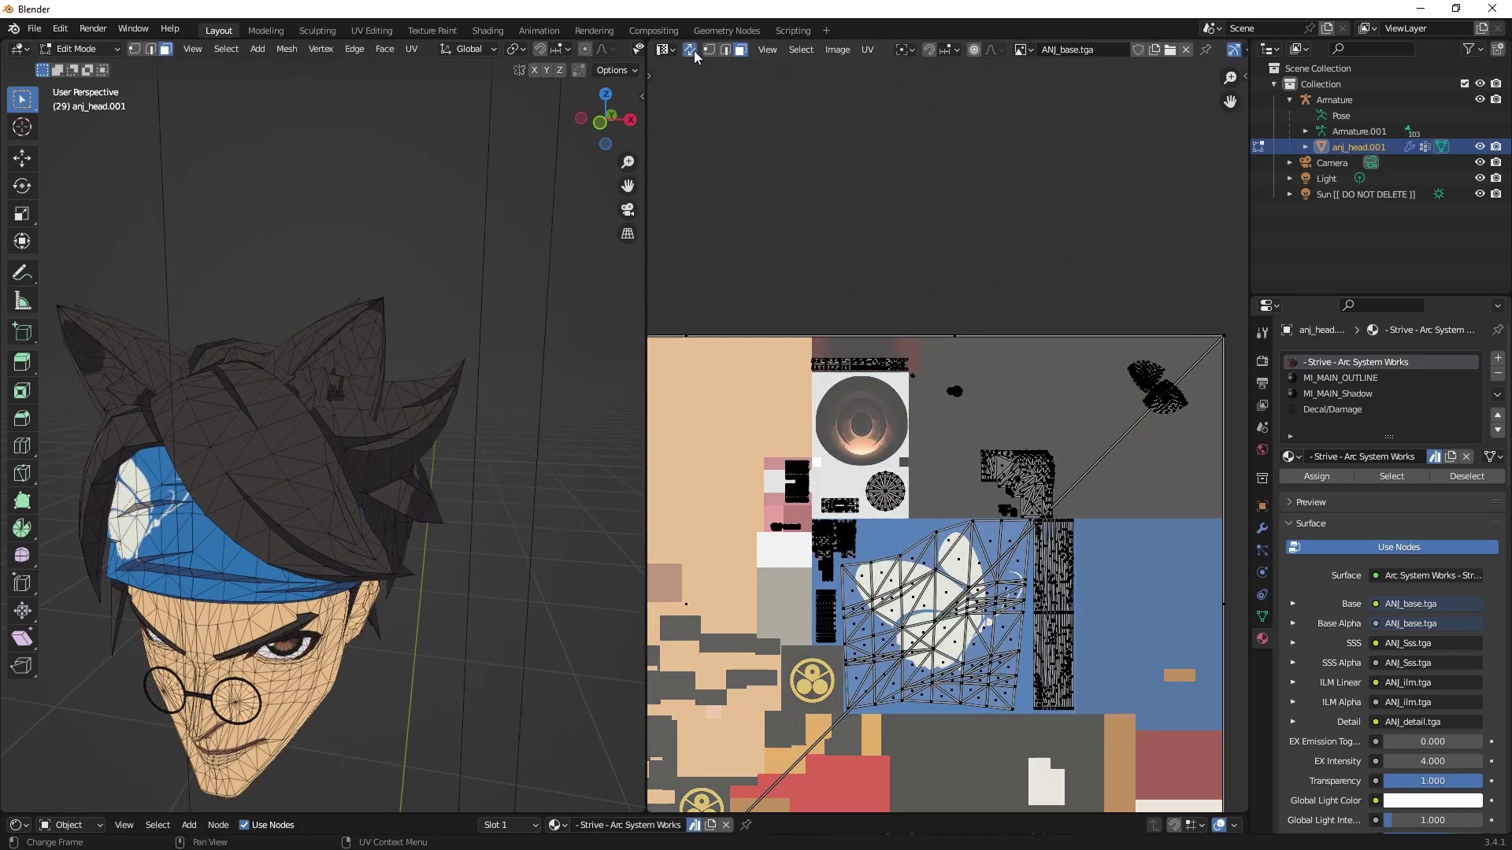
pyautogui.moveTo(643, 426); pyautogui.dragTo(560, 427)
pyautogui.moveTo(331, 512); pyautogui.dragTo(367, 503, button='middle')
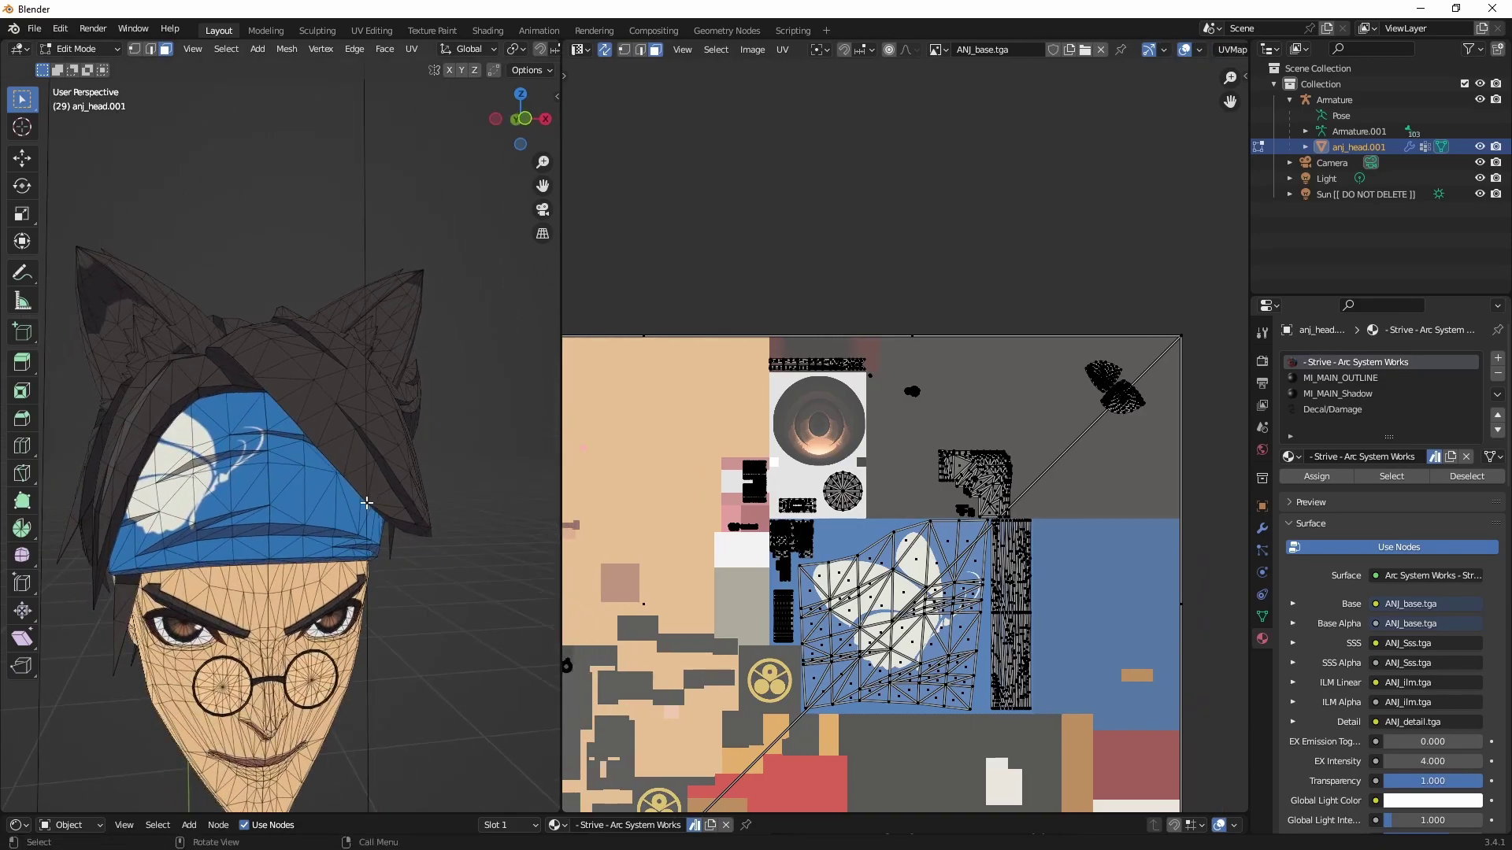
pyautogui.scroll(3, 1011, 443)
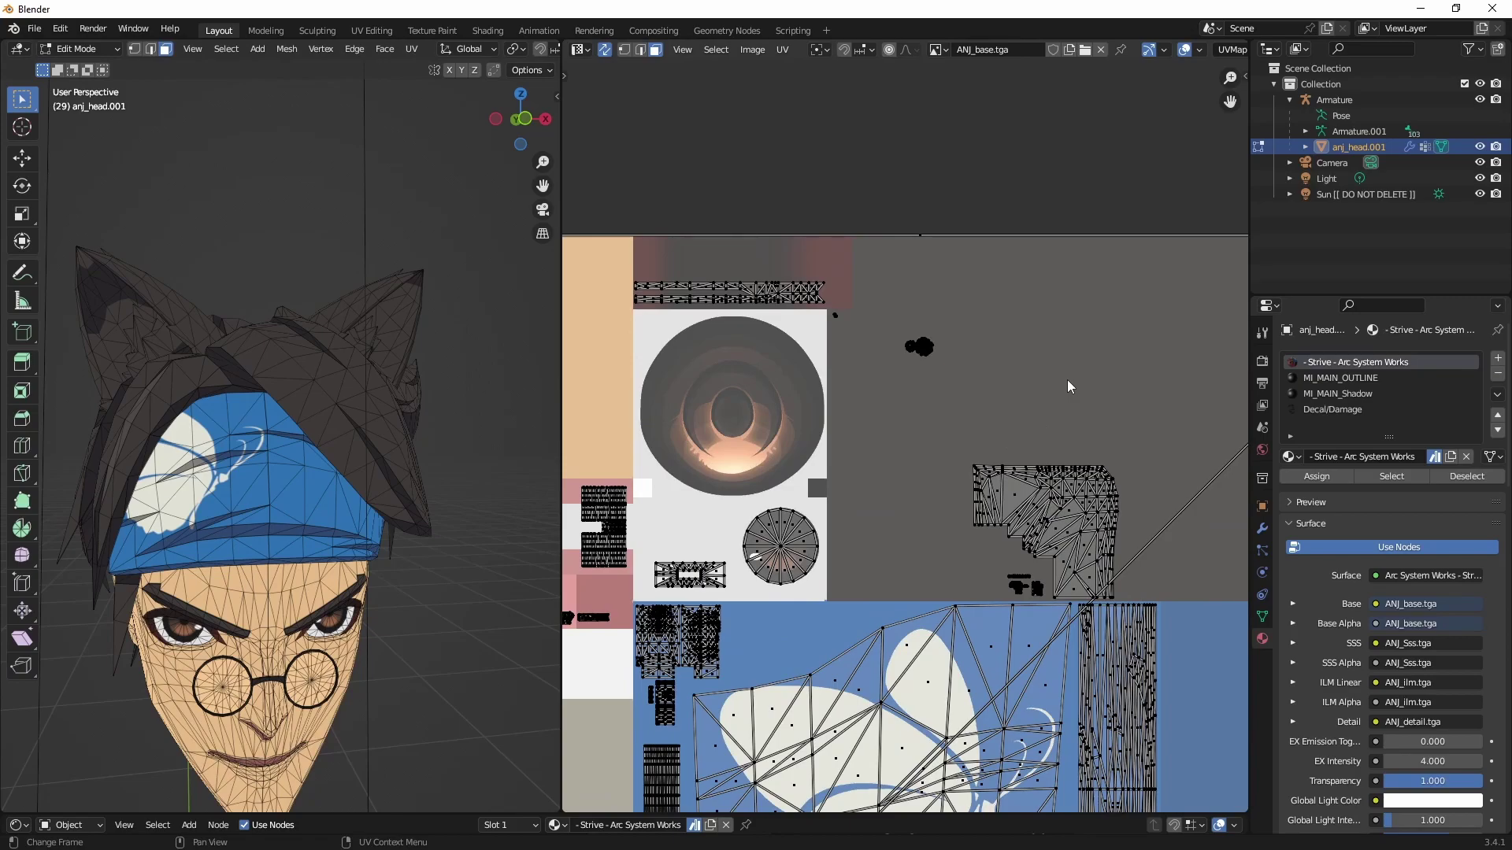
# Step: Box-select both cat ears' UV islands in the dark hair area and turn off UV sync selection to isolate them
pyautogui.moveTo(1069, 377); pyautogui.dragTo(793, 416, button='middle')
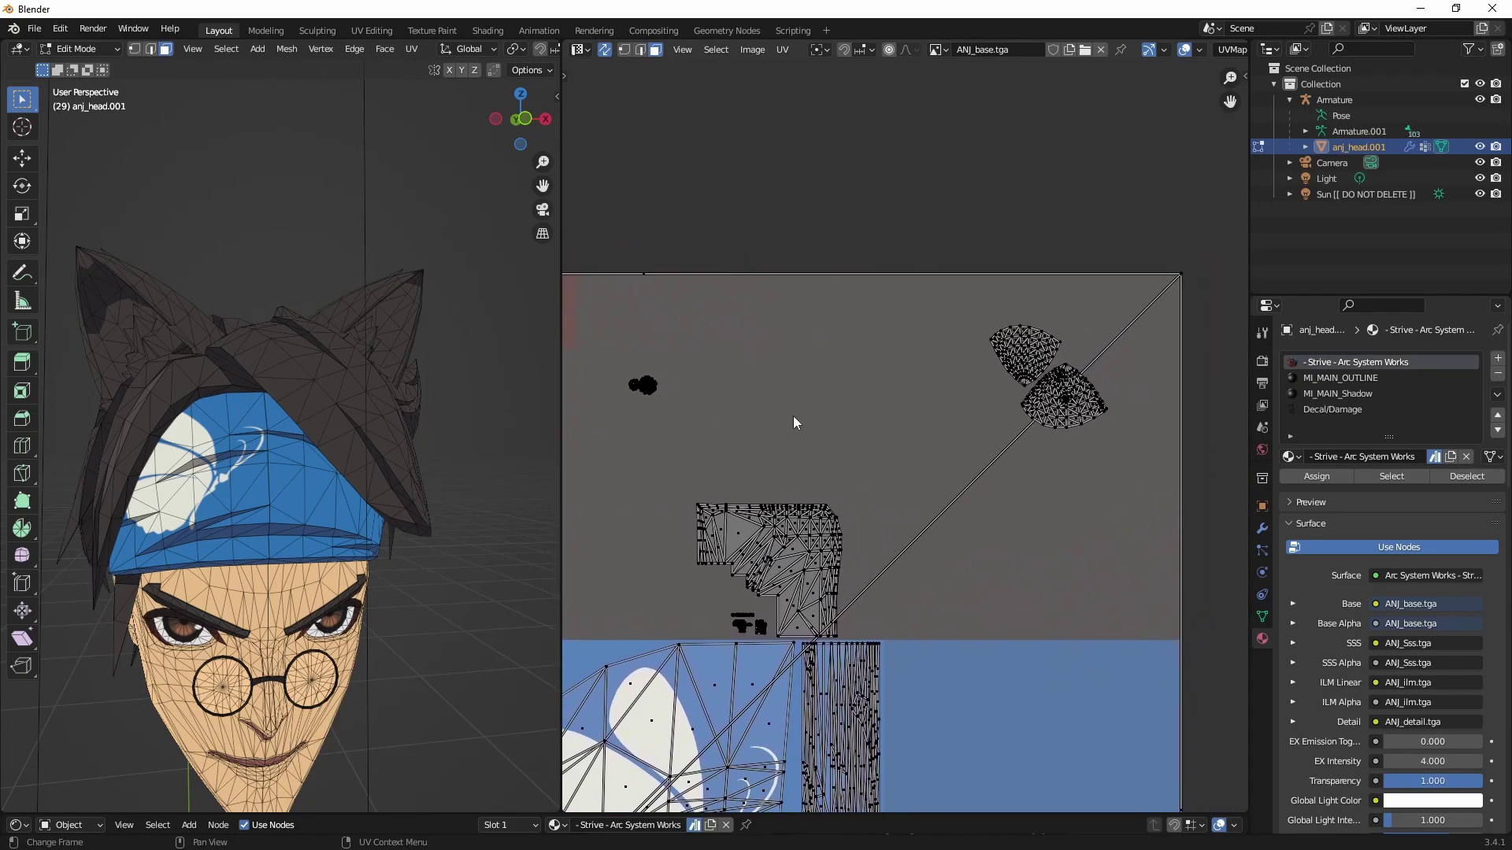
pyautogui.scroll(4, 935, 422)
pyautogui.moveTo(975, 423); pyautogui.dragTo(1223, 619)
pyautogui.scroll(-2, 909, 447)
pyautogui.click(604, 50)
# Step: Display the ANJ_ilm.tga texture behind the cat ears' UVs and check where they sit on it
pyautogui.scroll(3, 827, 340)
pyautogui.click(980, 49)
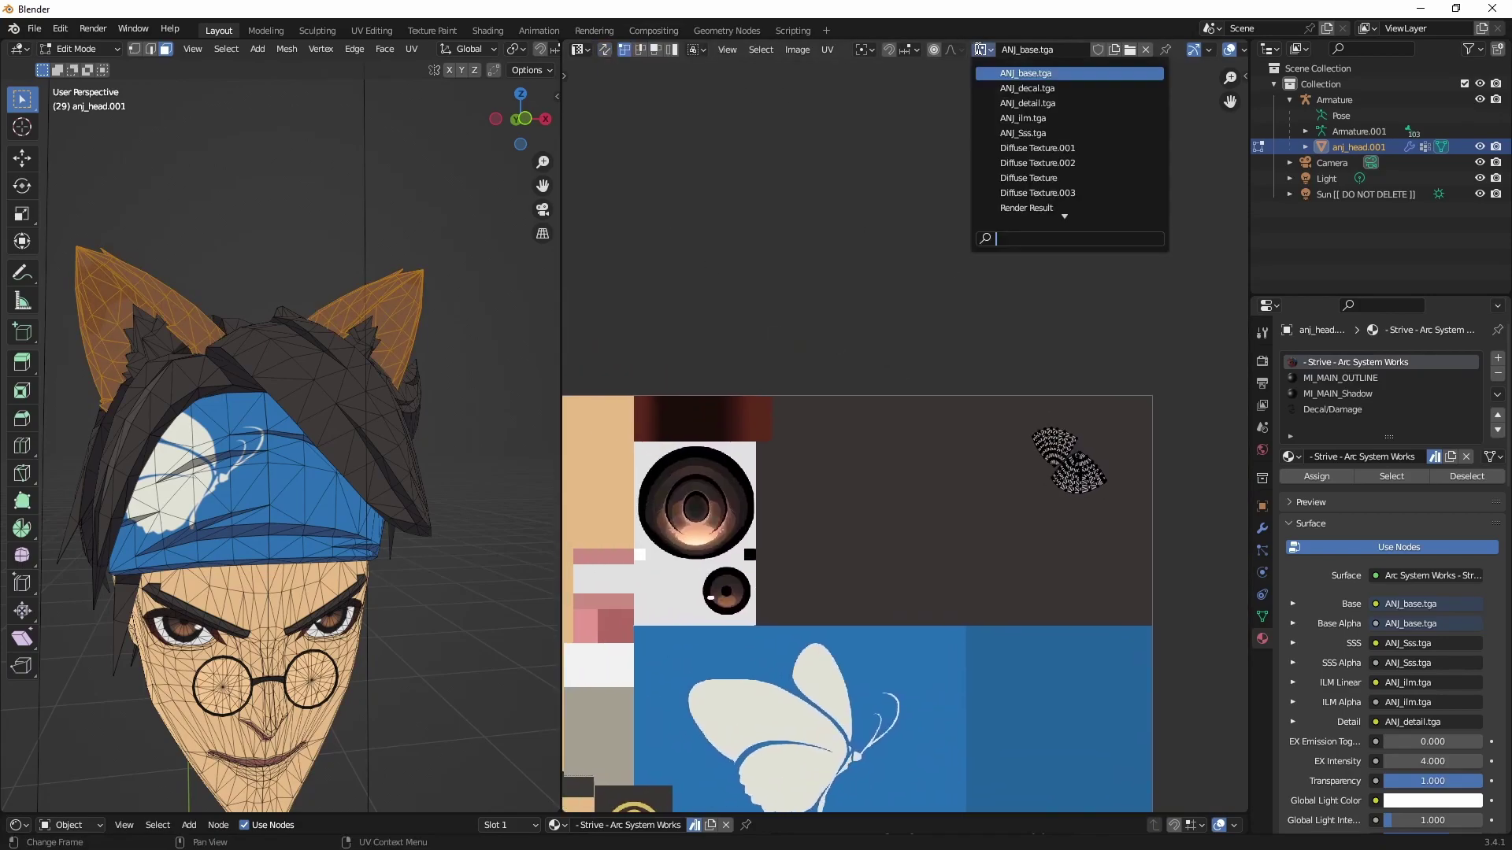
pyautogui.click(1046, 121)
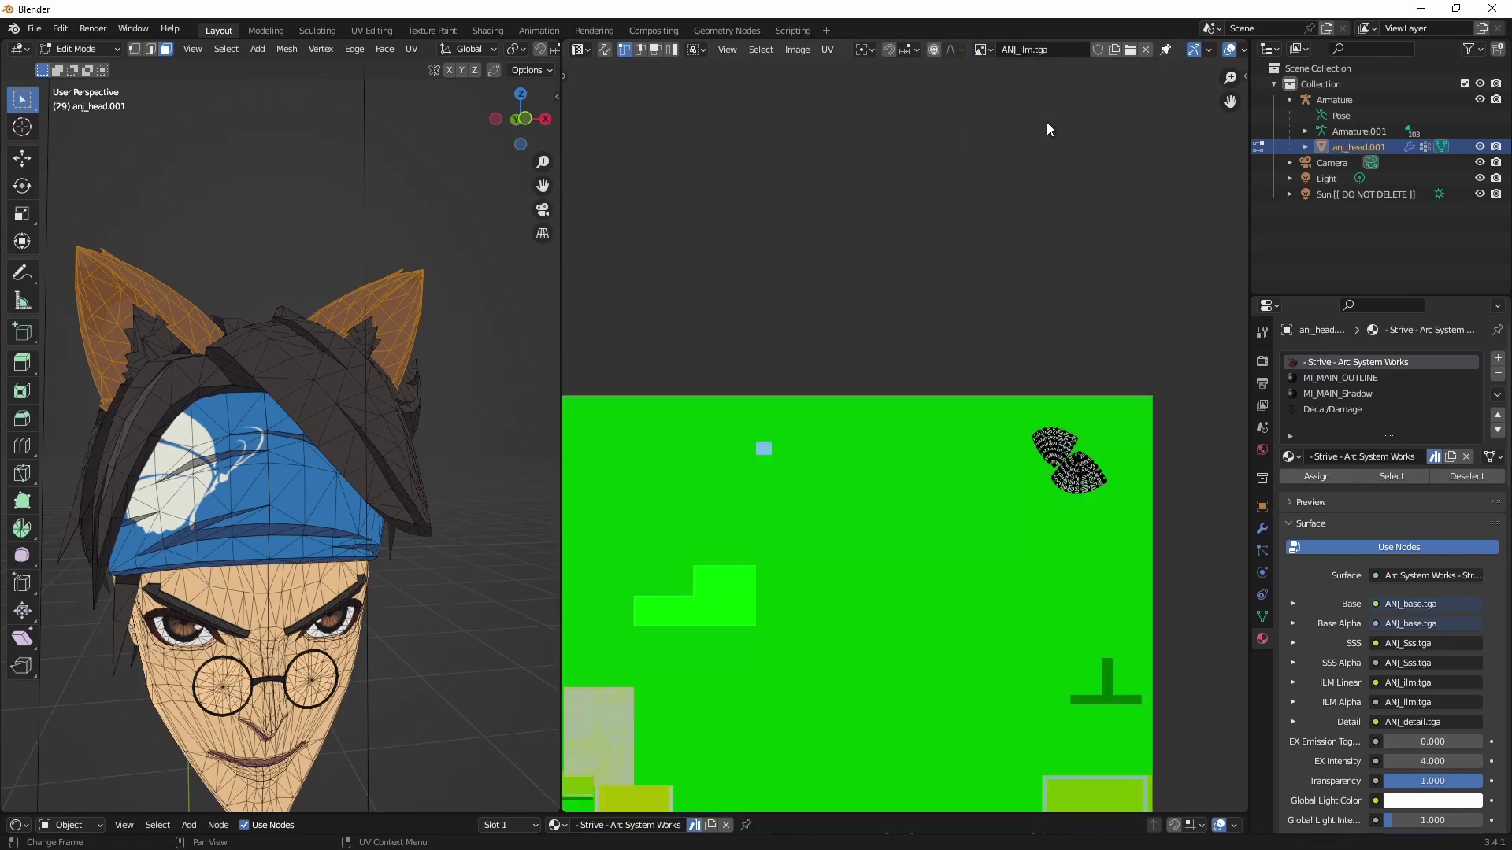
pyautogui.scroll(3, 1014, 516)
pyautogui.scroll(-5, 1014, 519)
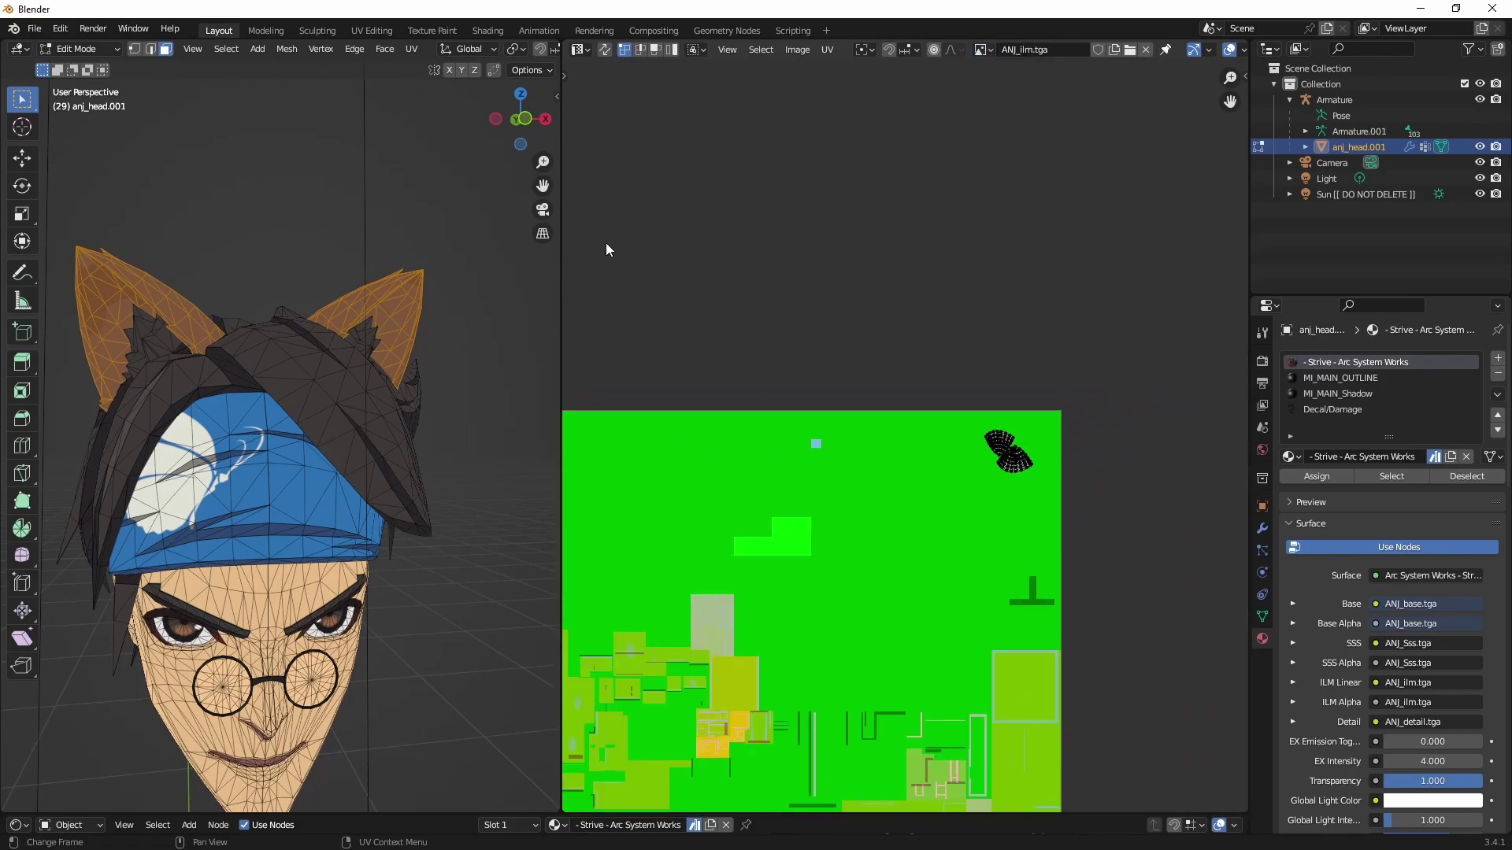
# Step: Show the viewport's C&A ASW Tools and turn texture alpha on to reveal the line art in ANJ_ilm.tga
pyautogui.click(557, 96)
pyautogui.click(374, 201)
pyautogui.scroll(3, 940, 559)
pyautogui.scroll(-2, 886, 577)
pyautogui.moveTo(778, 654); pyautogui.dragTo(902, 500, button='middle')
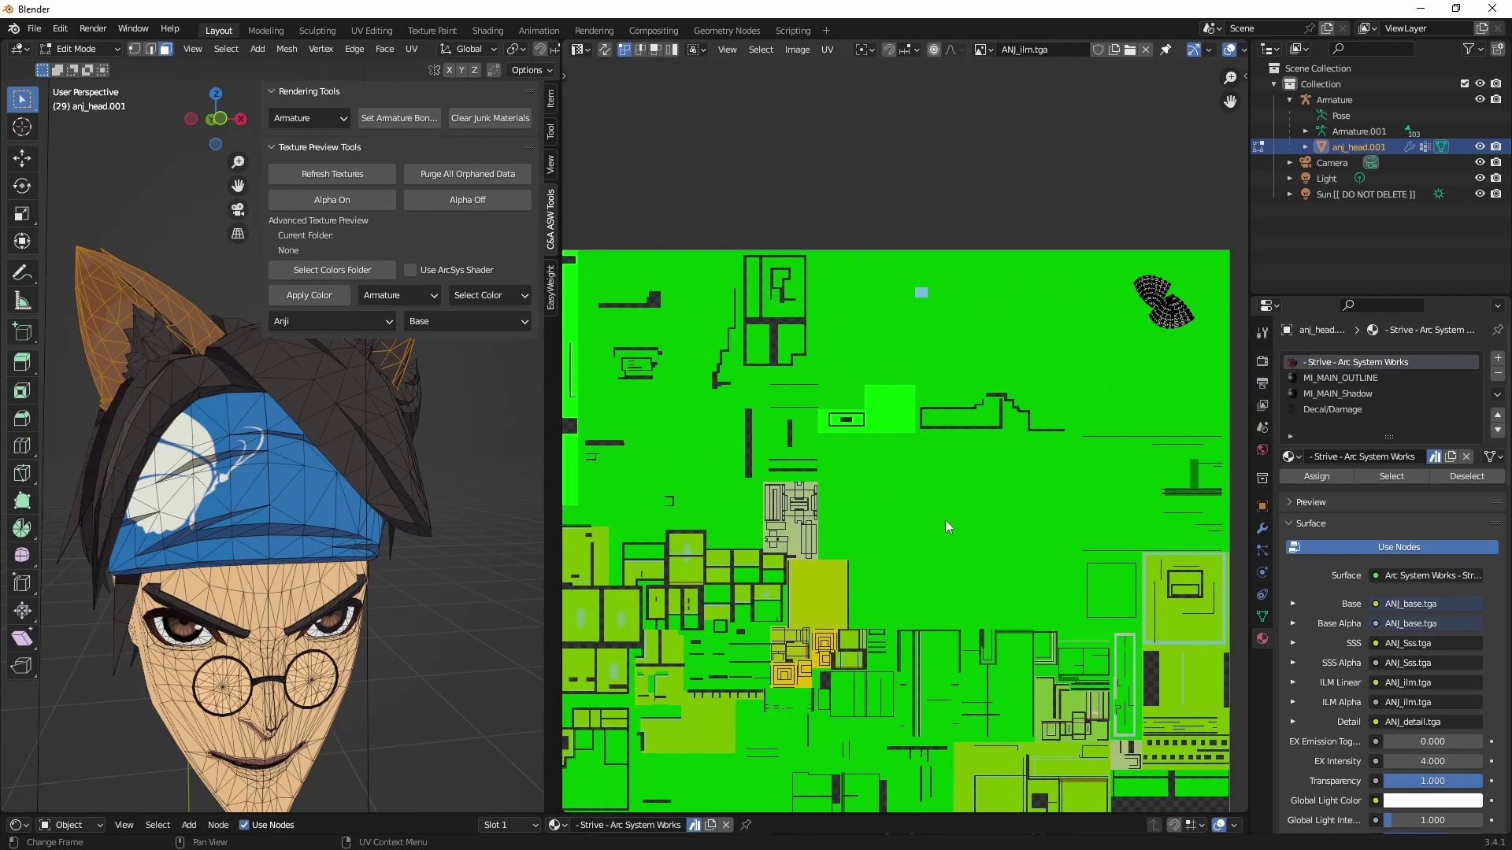
# Step: Examine the black inner lines of ANJ_ilm.tga around the hair area and the stepped outline
pyautogui.scroll(5, 902, 436)
pyautogui.moveTo(954, 339); pyautogui.dragTo(673, 491, button='middle')
pyautogui.scroll(-4, 712, 532)
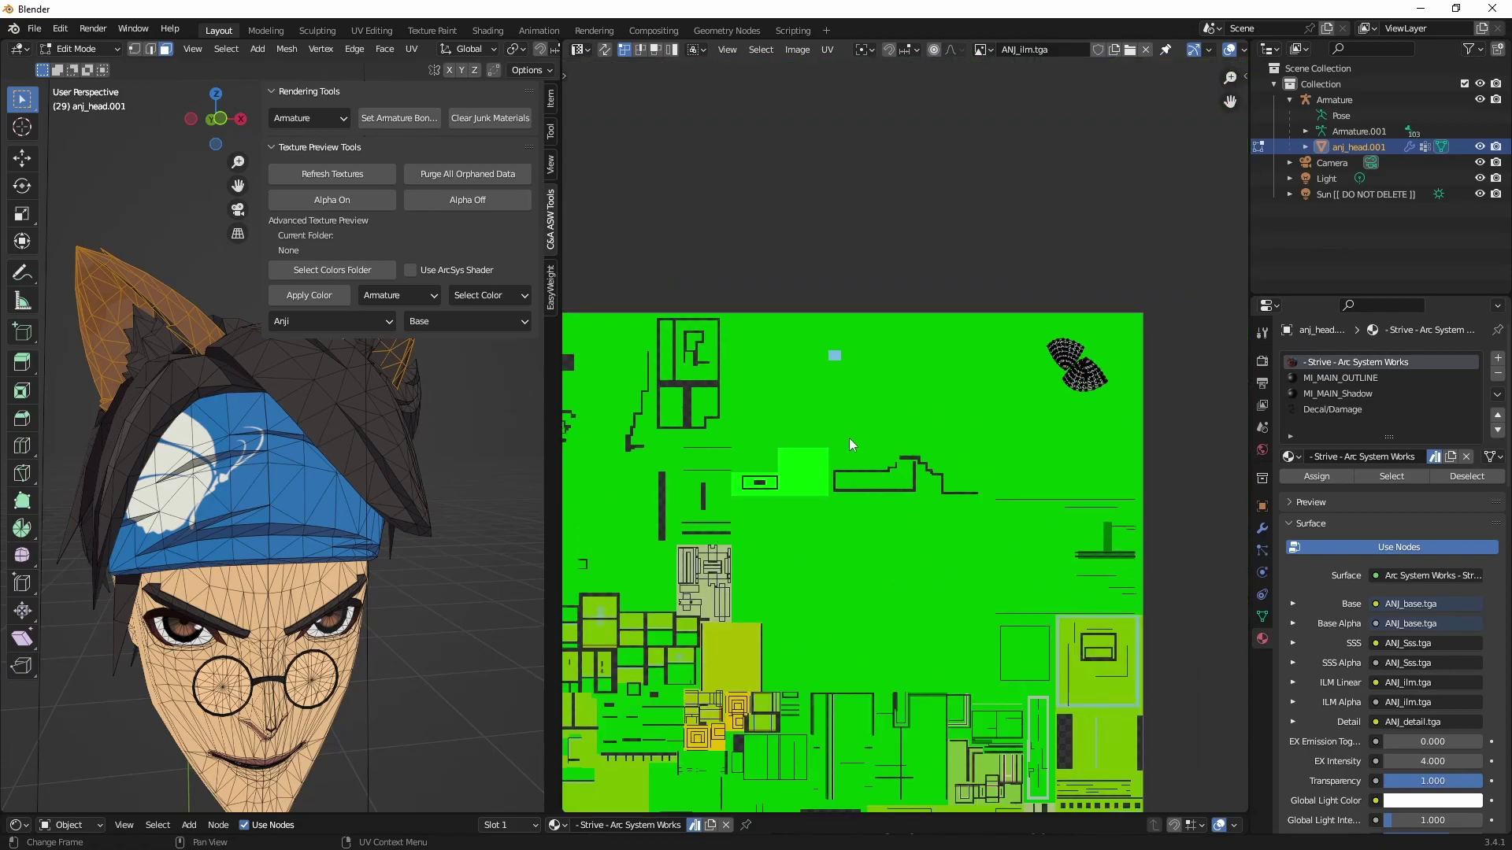
pyautogui.scroll(4, 927, 509)
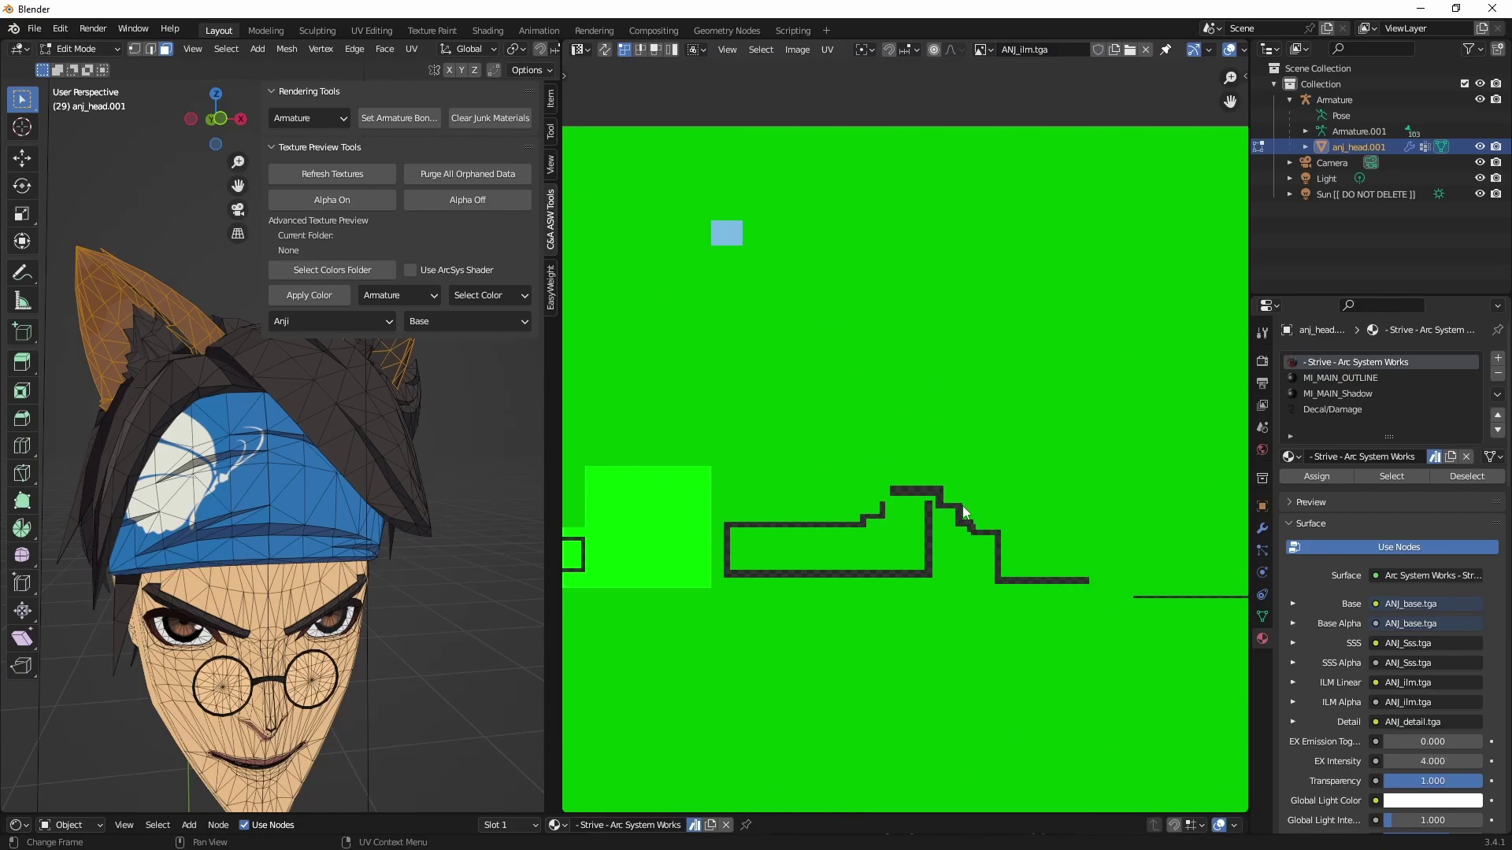
pyautogui.scroll(-4, 905, 480)
pyautogui.moveTo(641, 375); pyautogui.dragTo(731, 400, button='middle')
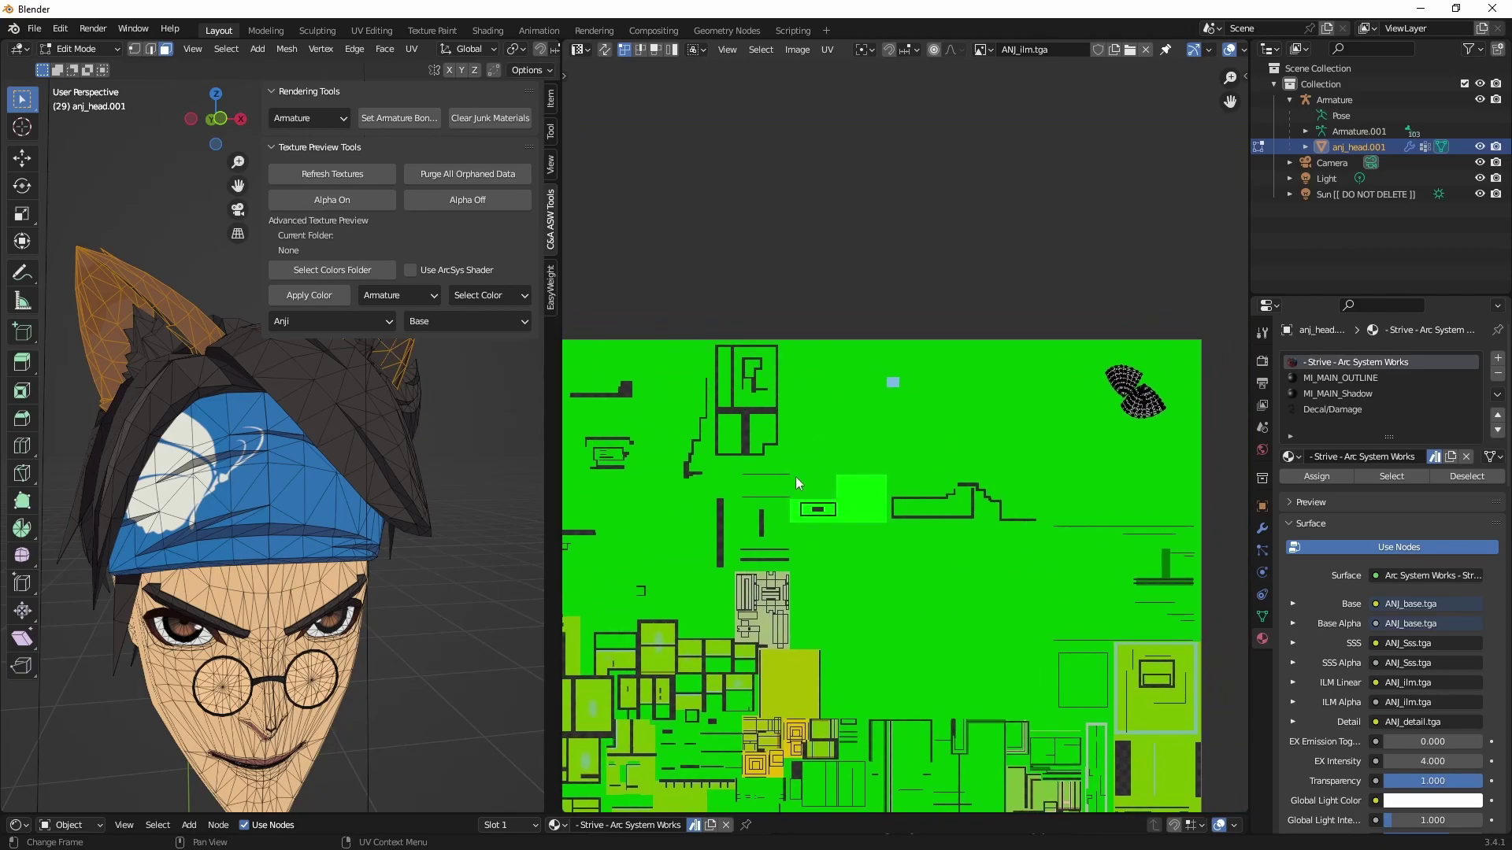
pyautogui.scroll(2, 1075, 447)
# Step: Try moving the cat ears' UVs onto the end of the stepped black line in ANJ_ilm.tga
pyautogui.moveTo(266, 239); pyautogui.dragTo(465, 240)
pyautogui.scroll(-2, 1003, 397)
pyautogui.press('b')
pyautogui.moveTo(1098, 357); pyautogui.dragTo(1188, 432)
pyautogui.press('g')
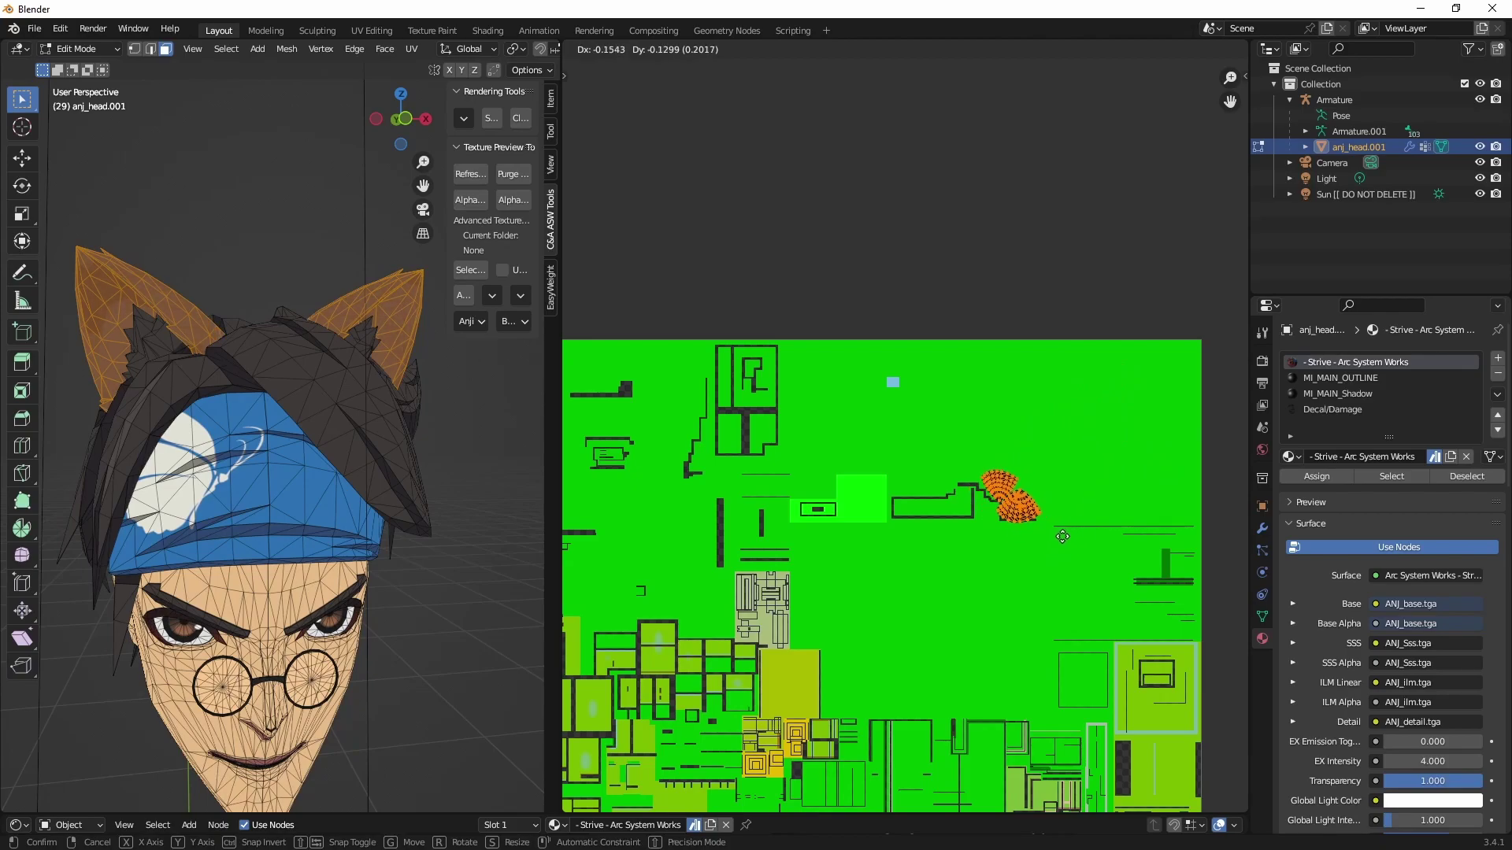
pyautogui.click(1051, 544)
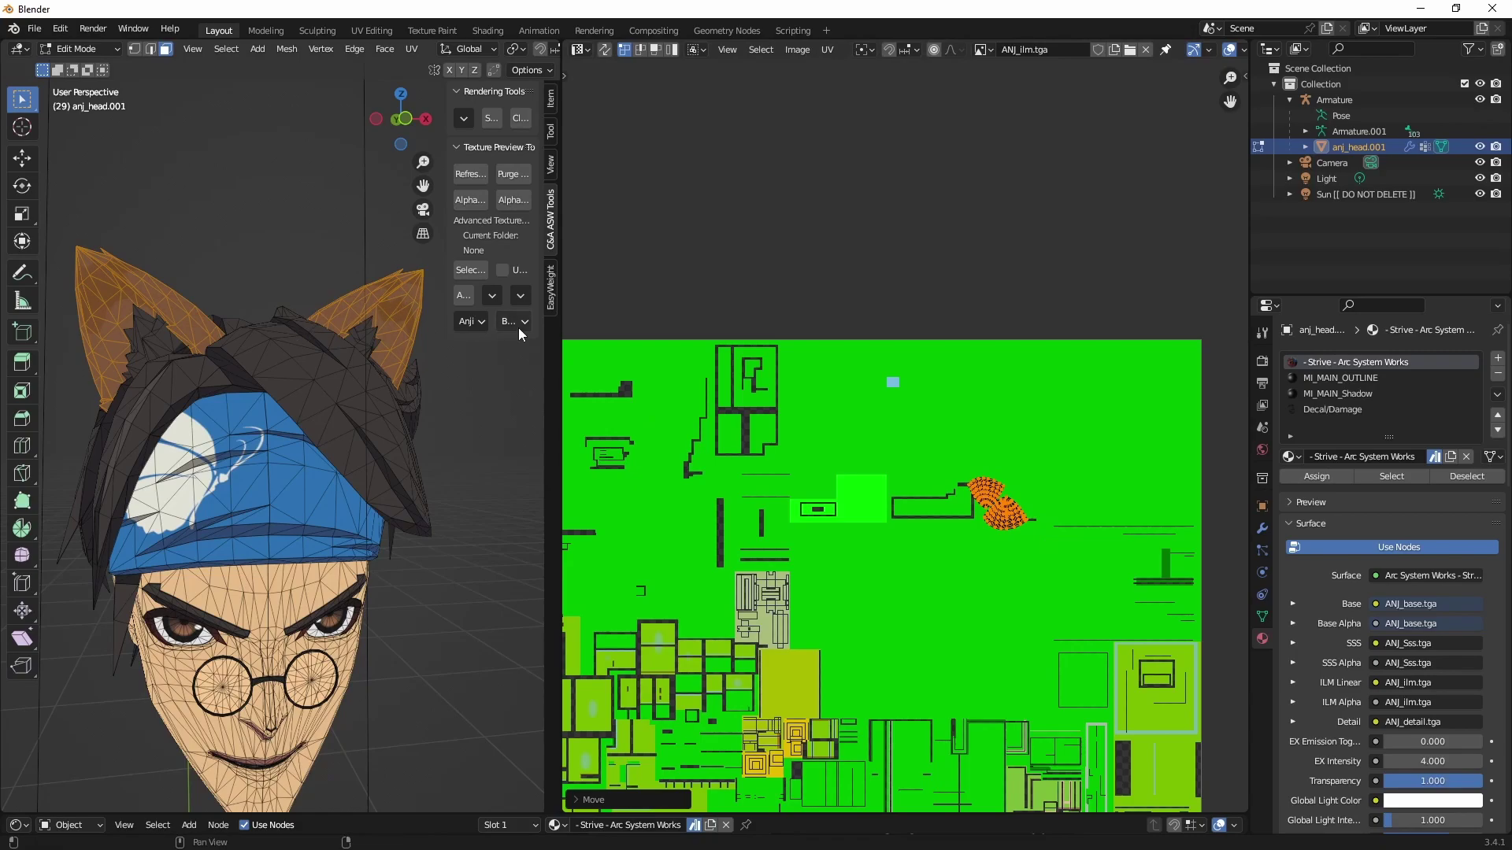
# Step: Clear the selection and inspect the ears in a wider 3D viewport, comparing them with texture alpha off and on
pyautogui.hotkey('alt', 'a')
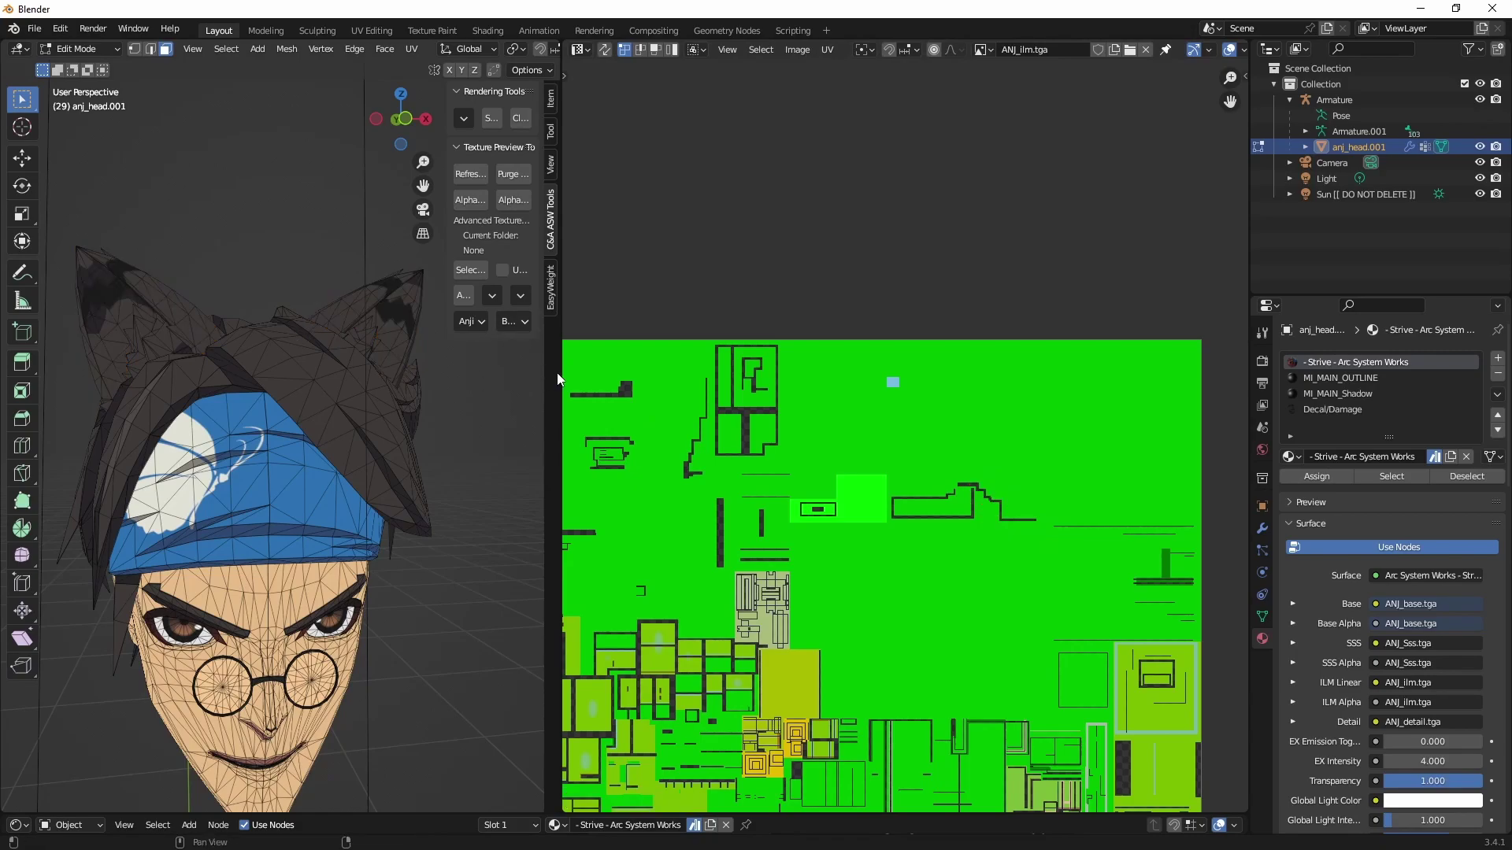
pyautogui.moveTo(557, 378); pyautogui.dragTo(935, 378)
pyautogui.moveTo(378, 331); pyautogui.dragTo(293, 267, button='middle')
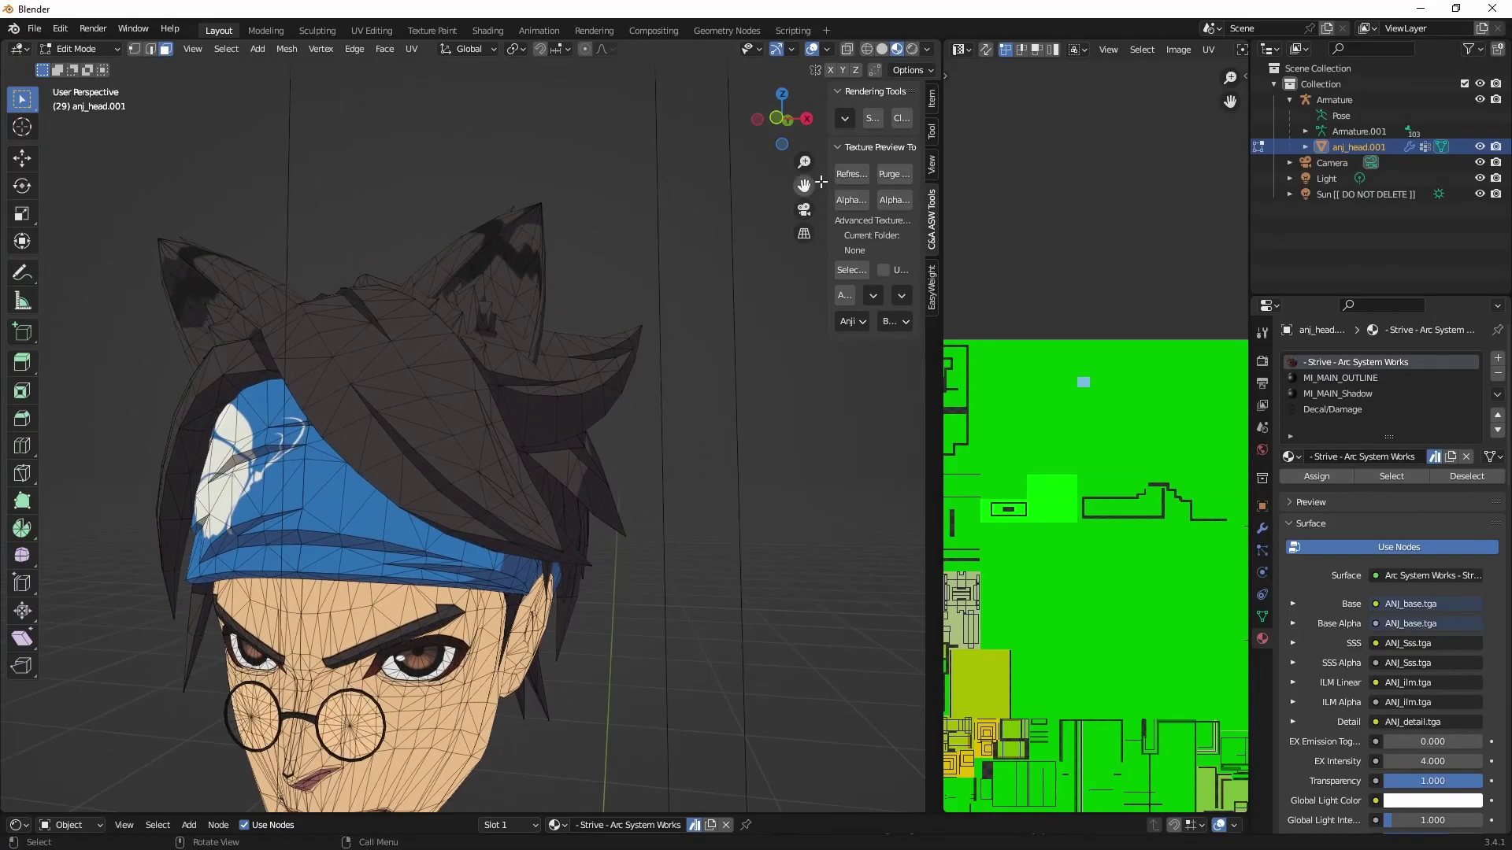
pyautogui.click(886, 201)
pyautogui.moveTo(441, 298)
pyautogui.mouseDown(button='middle')
pyautogui.moveTo(627, 358)
pyautogui.moveTo(624, 310)
pyautogui.moveTo(406, 300)
pyautogui.moveTo(457, 300)
pyautogui.mouseUp(button='middle')
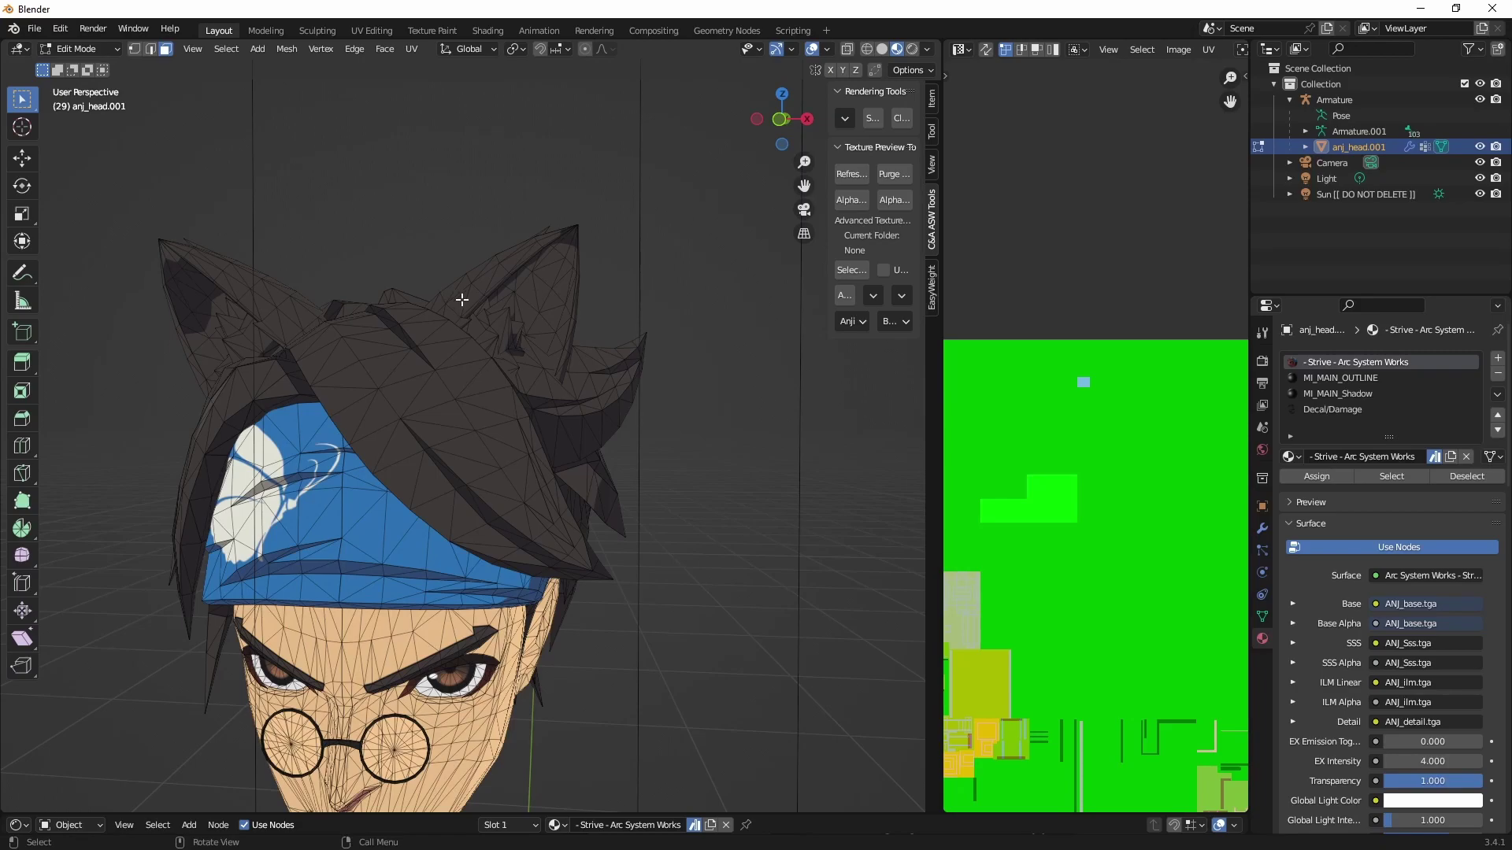
pyautogui.click(854, 201)
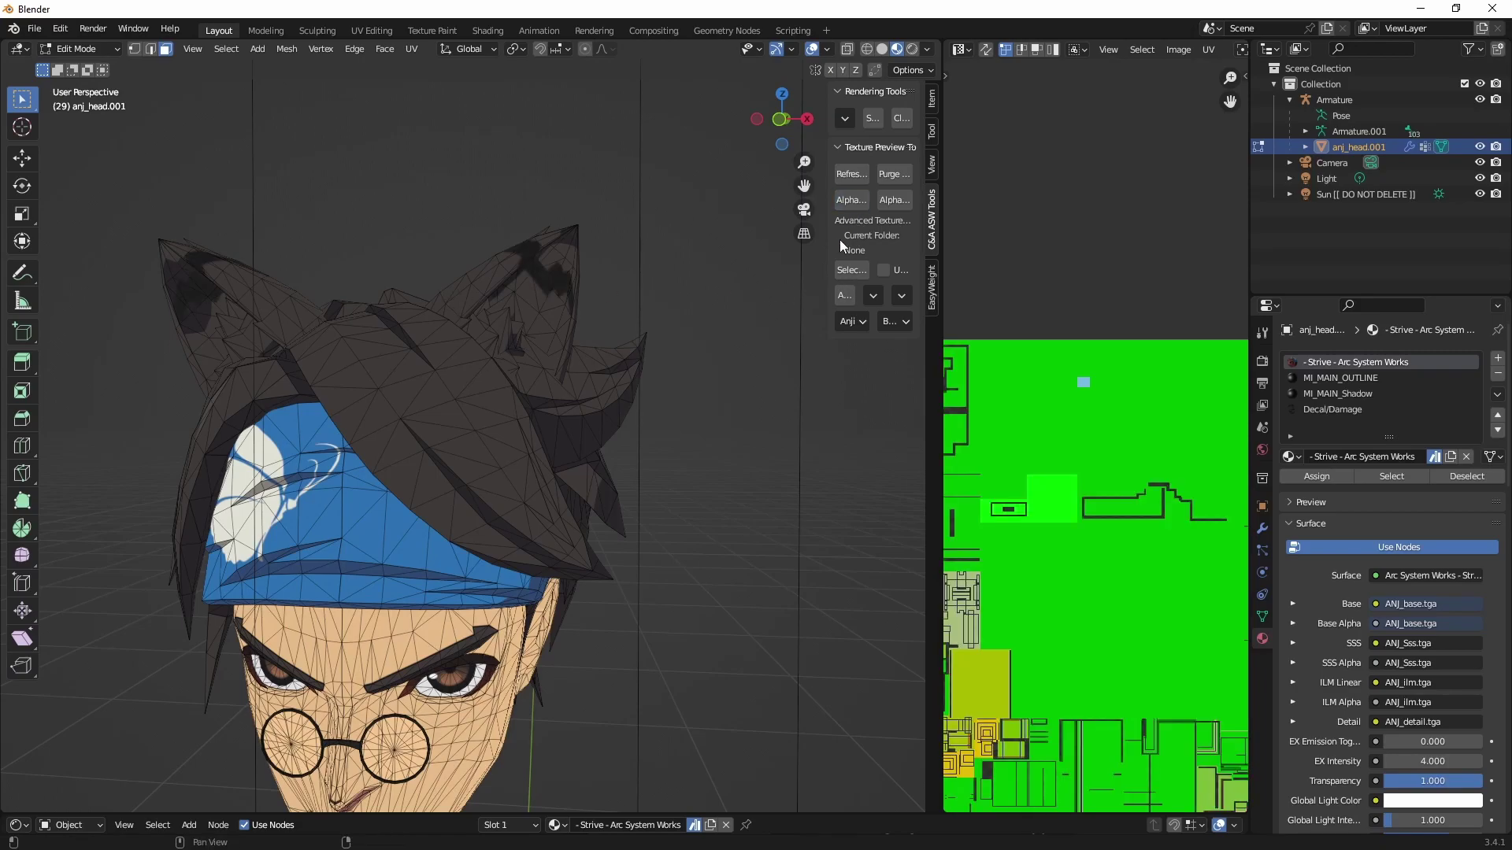
# Step: Undo the move of the cat ears' UVs and give the UV Editor more room again
pyautogui.moveTo(831, 243); pyautogui.dragTo(703, 242)
pyautogui.moveTo(930, 421); pyautogui.dragTo(476, 417)
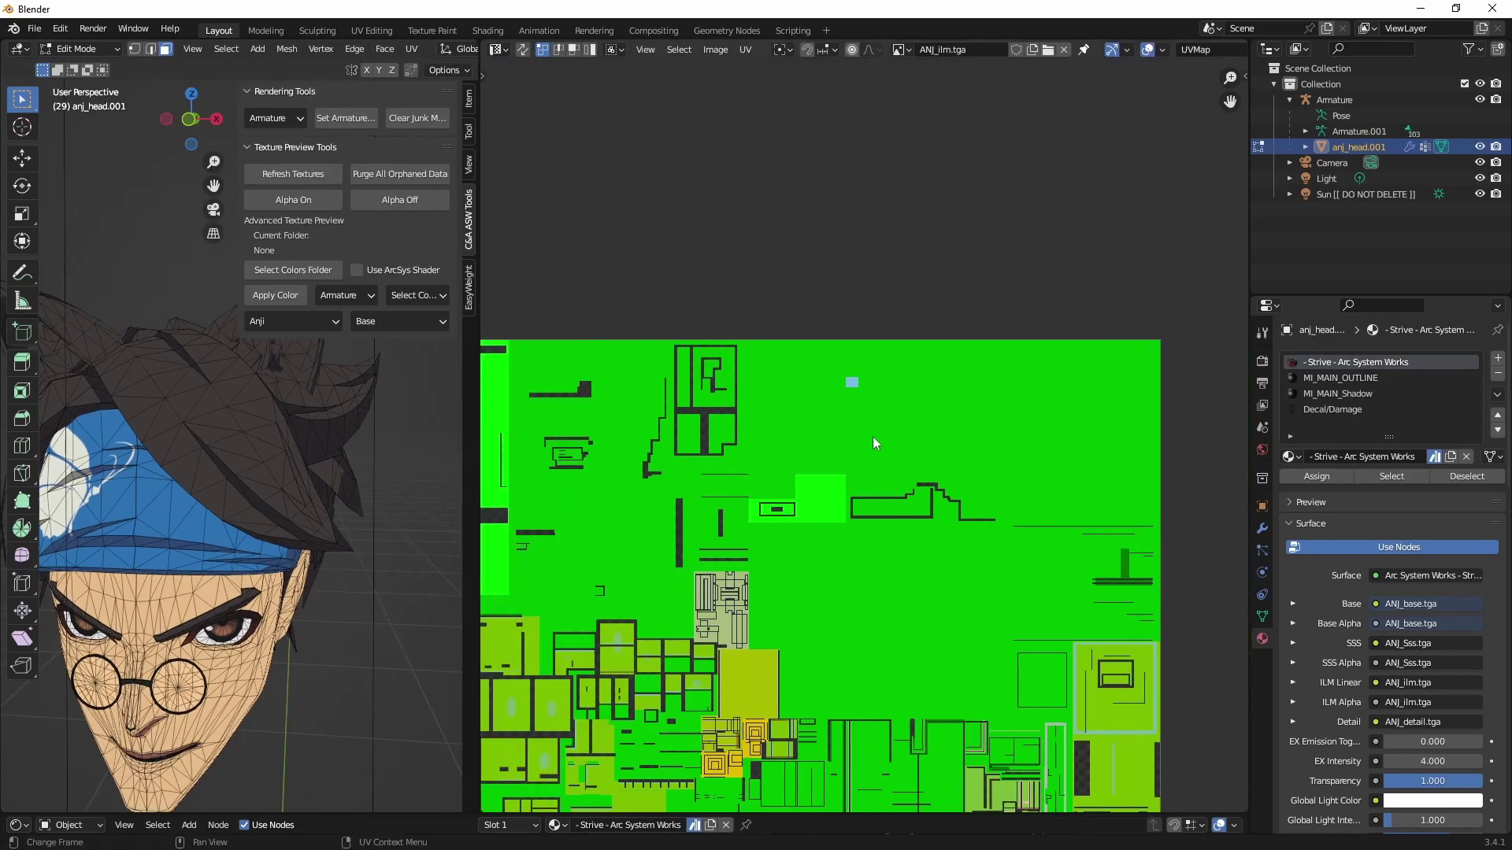
pyautogui.click(944, 504)
pyautogui.hotkey('ctrl', 'z')
pyautogui.scroll(2, 1023, 438)
pyautogui.keyDown('shift'); pyautogui.moveTo(1023, 438); pyautogui.dragTo(954, 422, button='middle'); pyautogui.keyUp('shift')
pyautogui.moveTo(193, 370); pyautogui.dragTo(346, 381, button='middle')
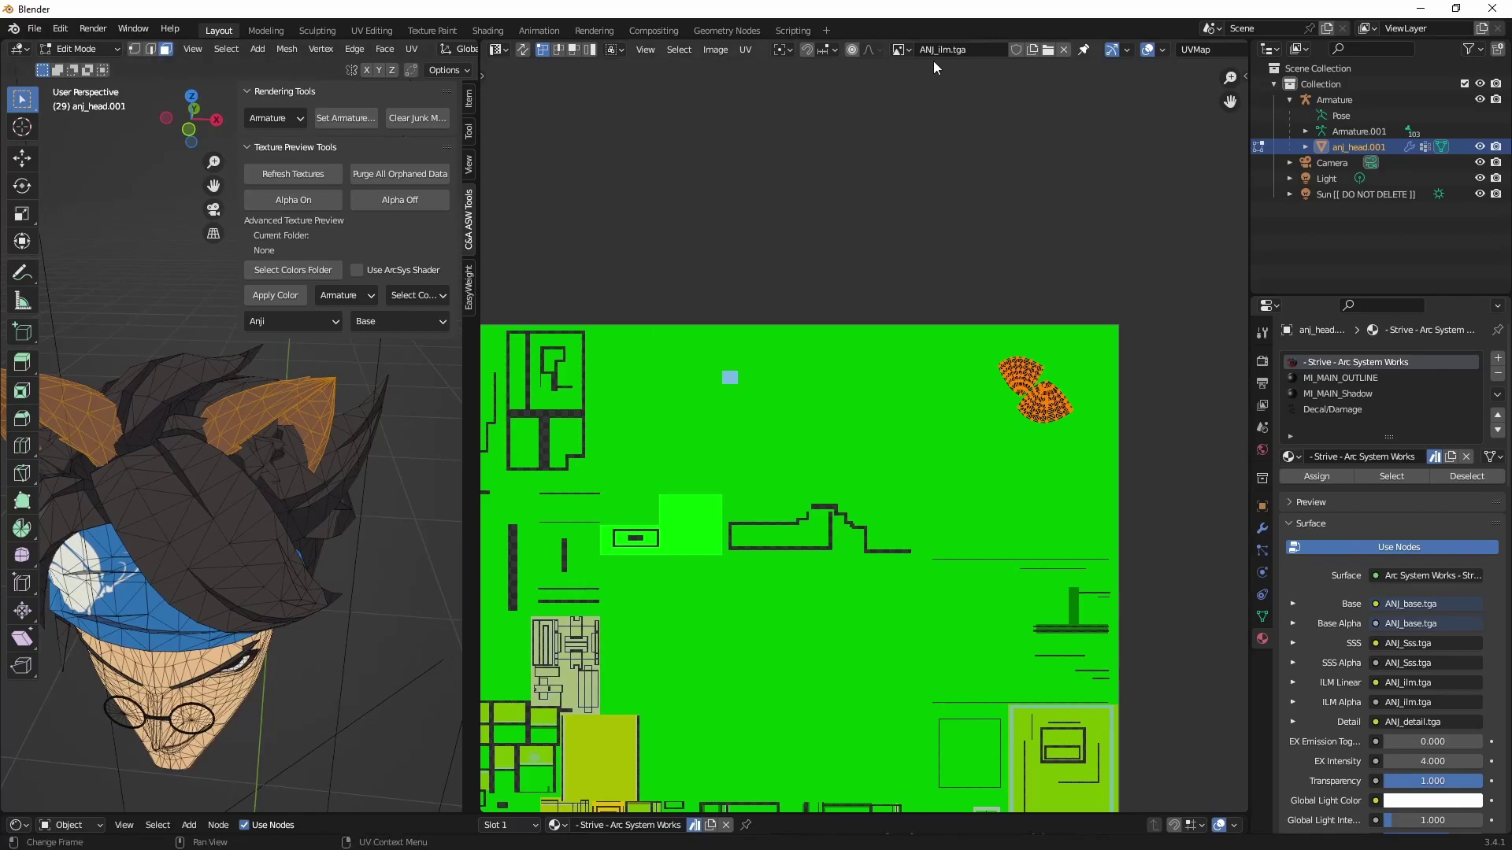
# Step: Display ANJ_base.tga in the UV Editor, clear the ear selection, and turn texture alpha off
pyautogui.click(898, 50)
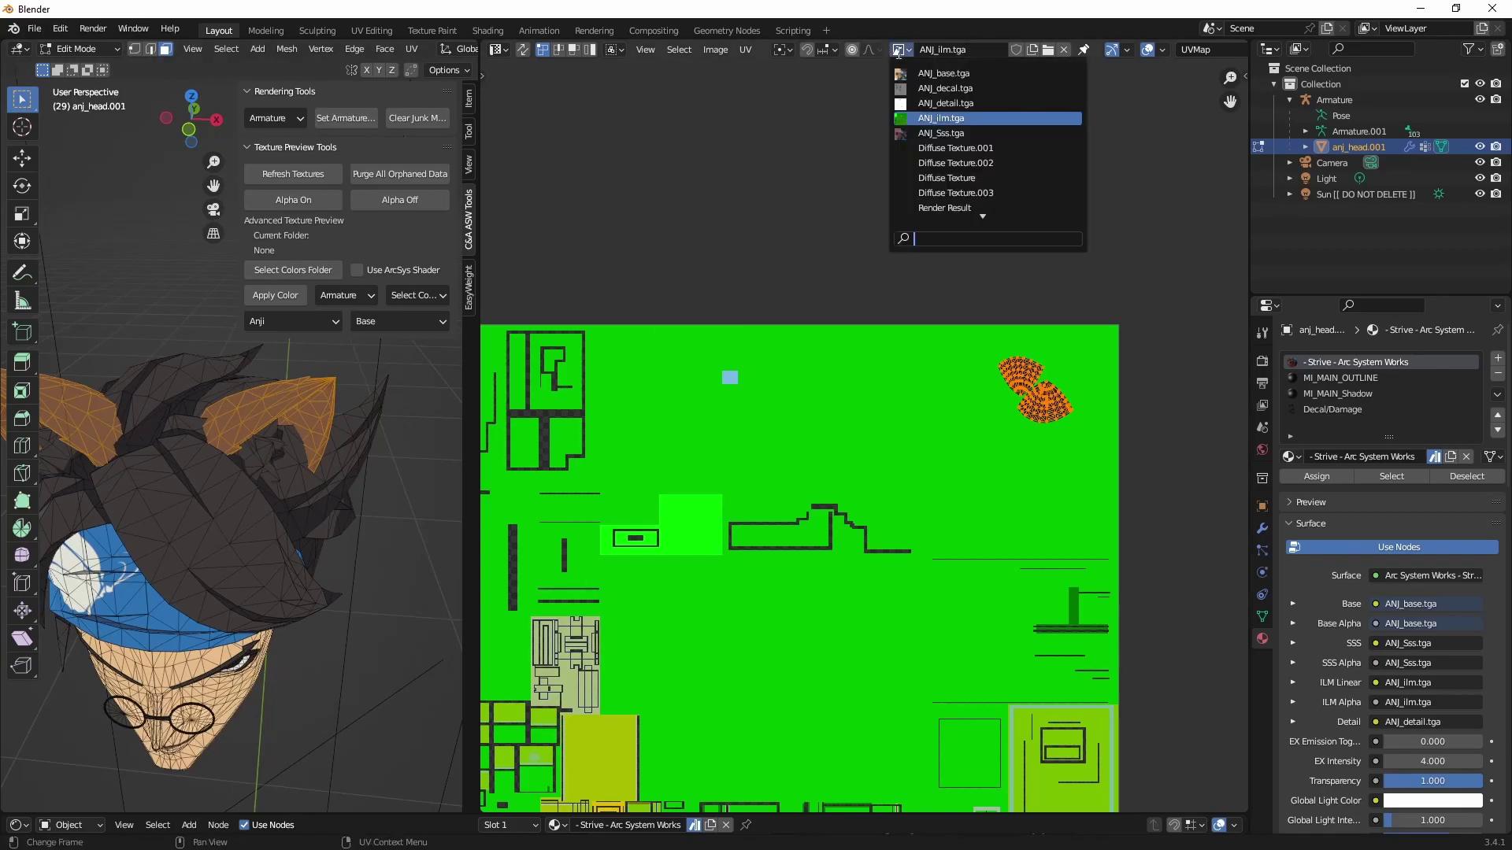
pyautogui.click(956, 78)
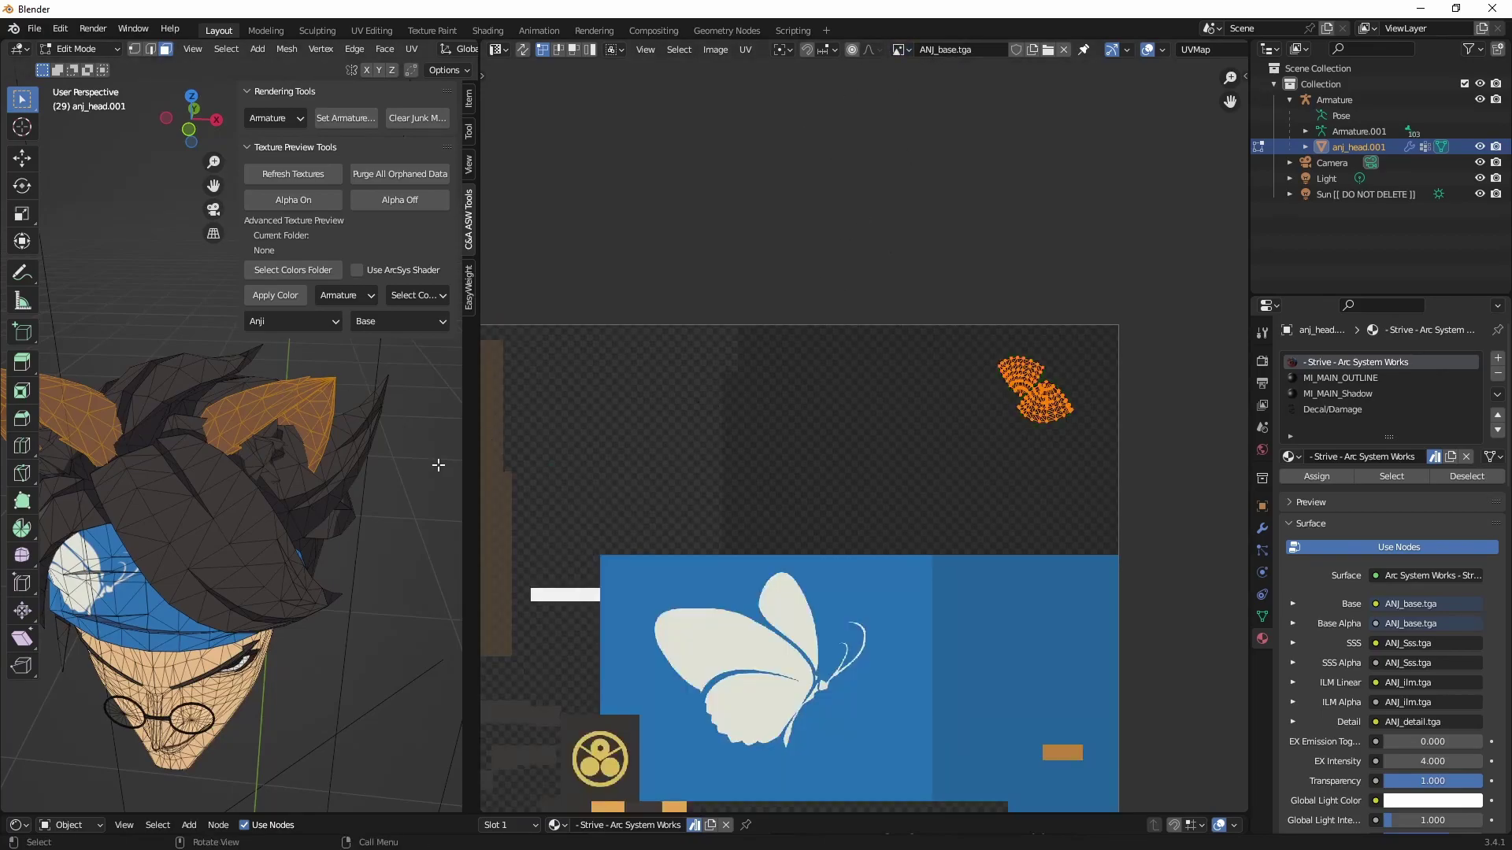
pyautogui.click(399, 445)
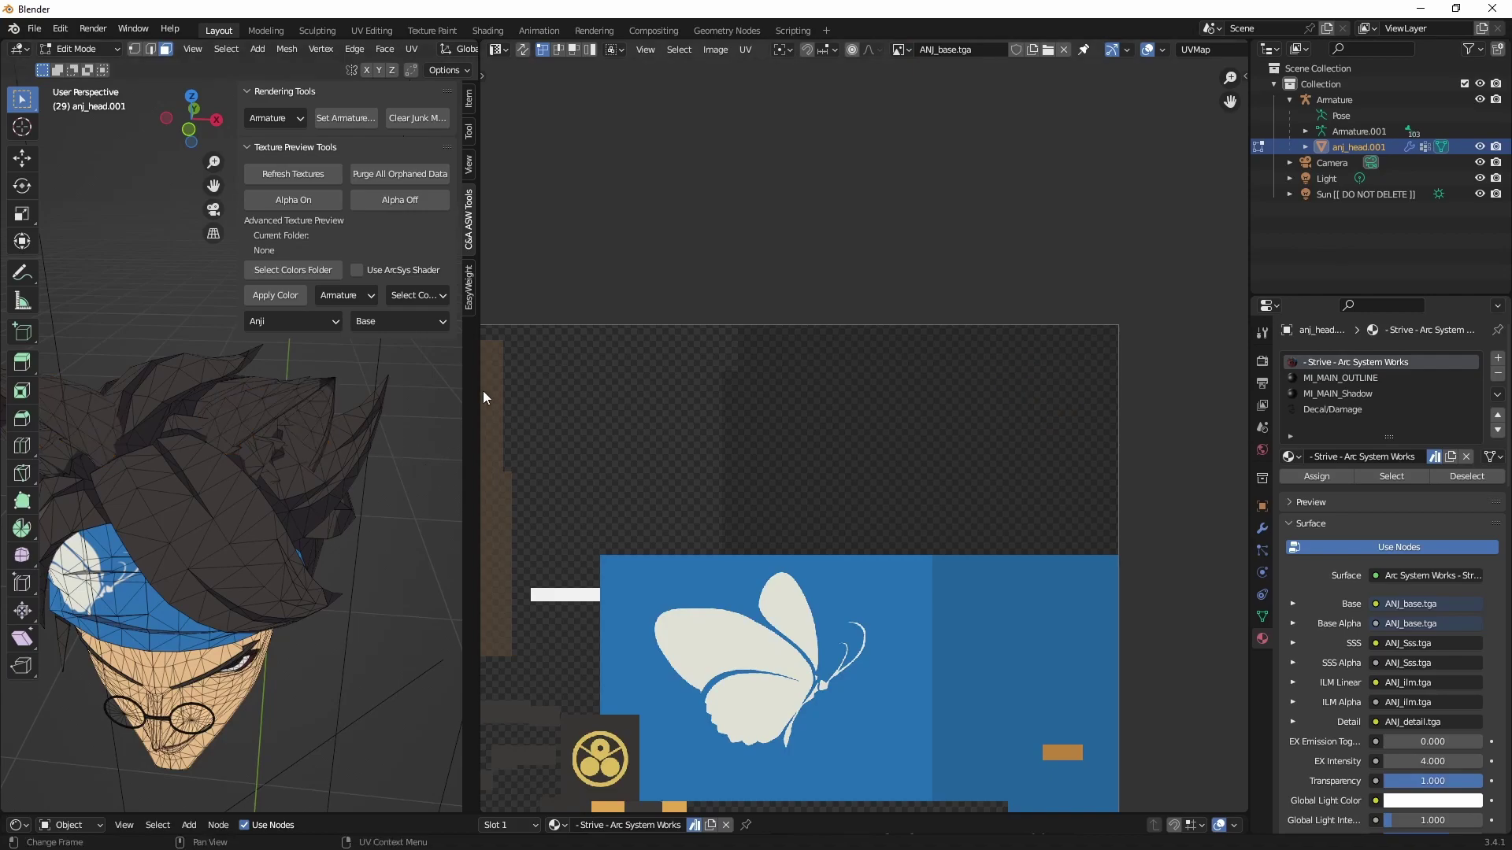
pyautogui.click(400, 200)
# Step: Turn UV sync selection back on and hide the 3D viewport's sidebar
pyautogui.moveTo(477, 380); pyautogui.dragTo(907, 380)
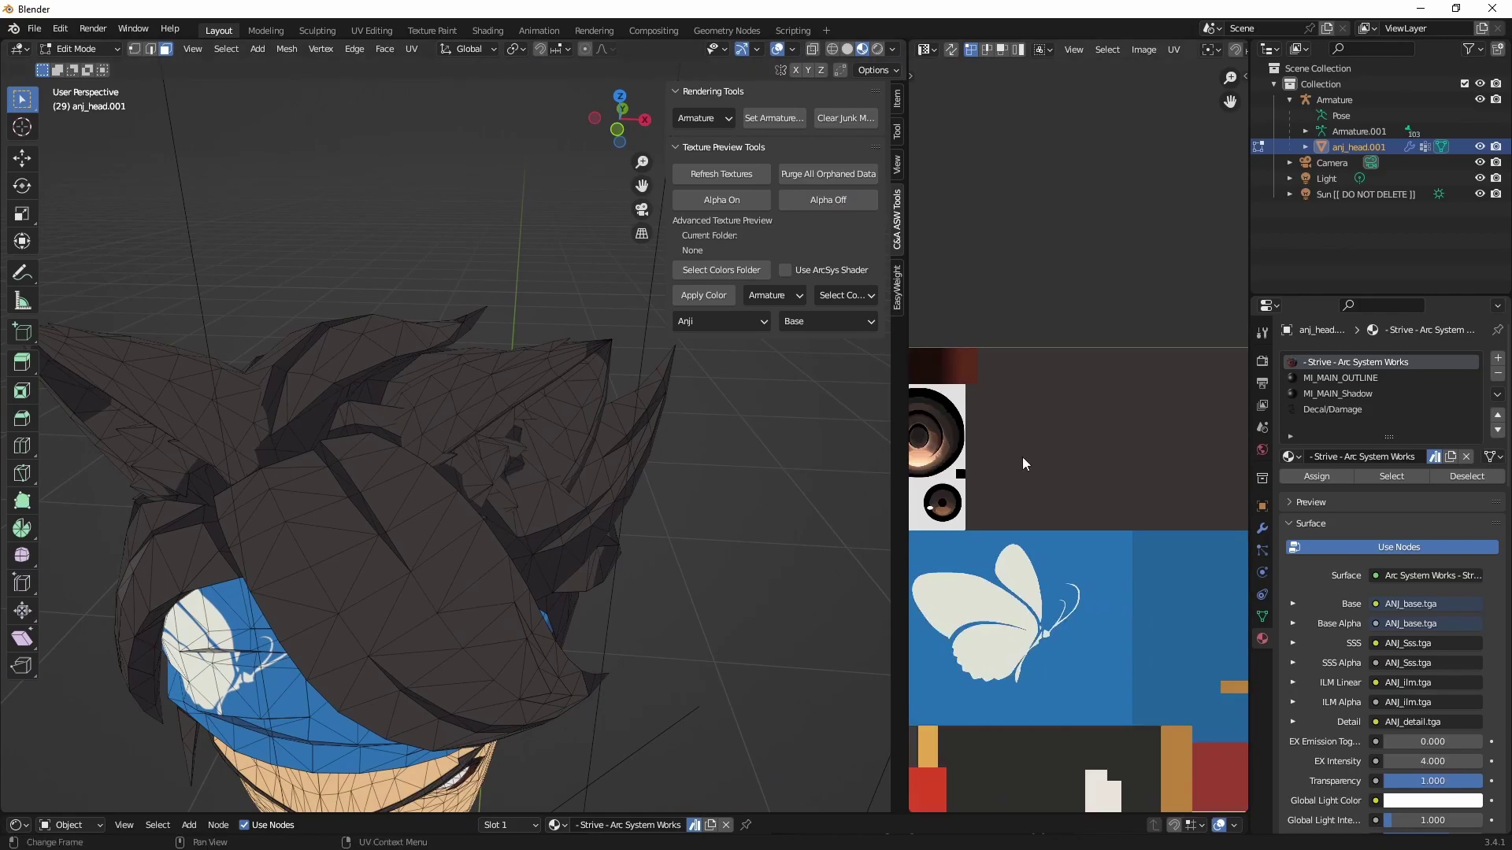
pyautogui.click(951, 49)
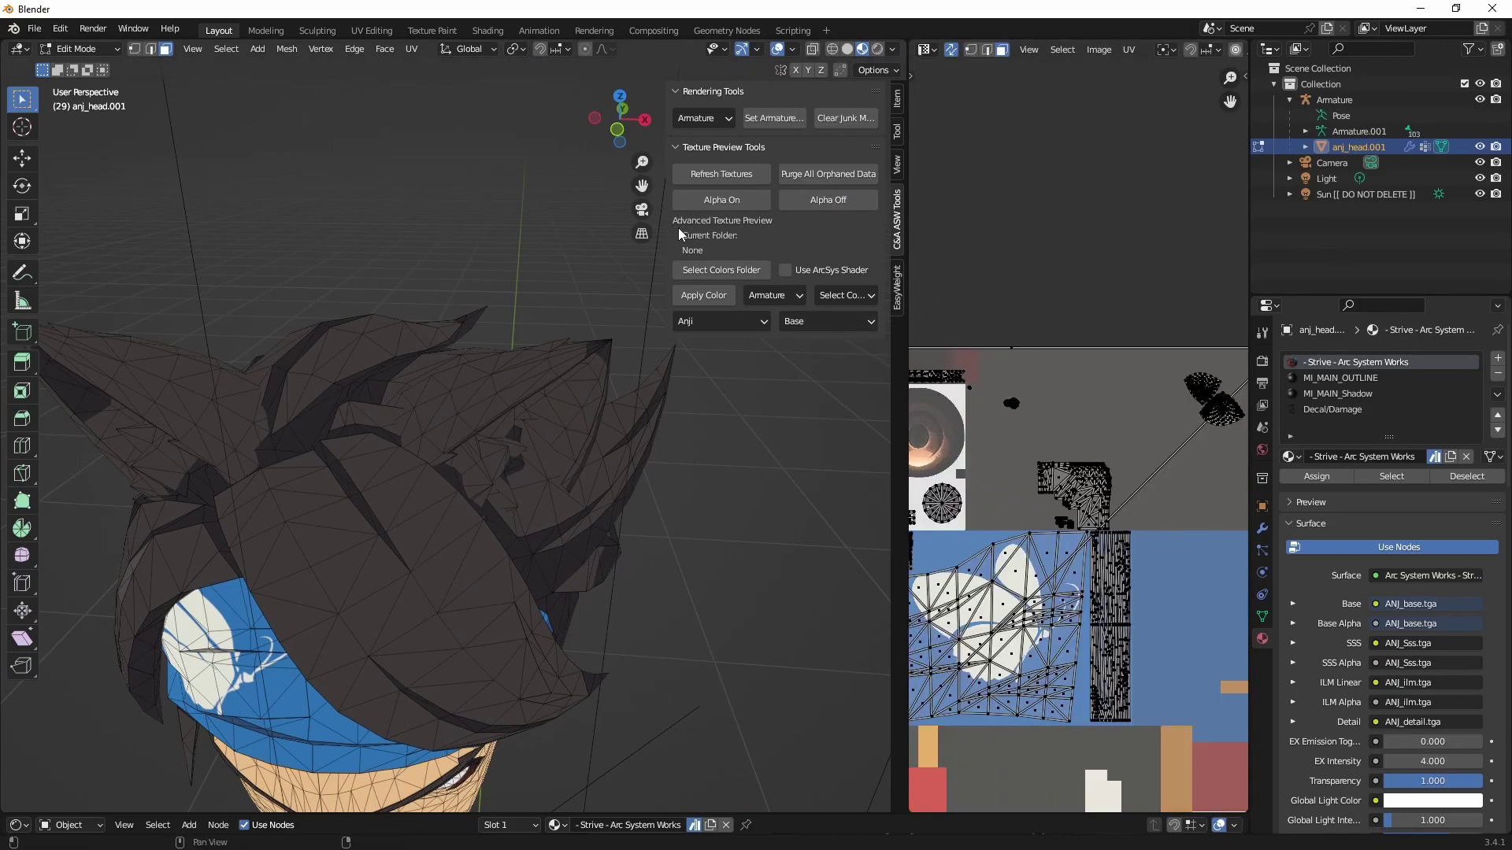
pyautogui.press('n')
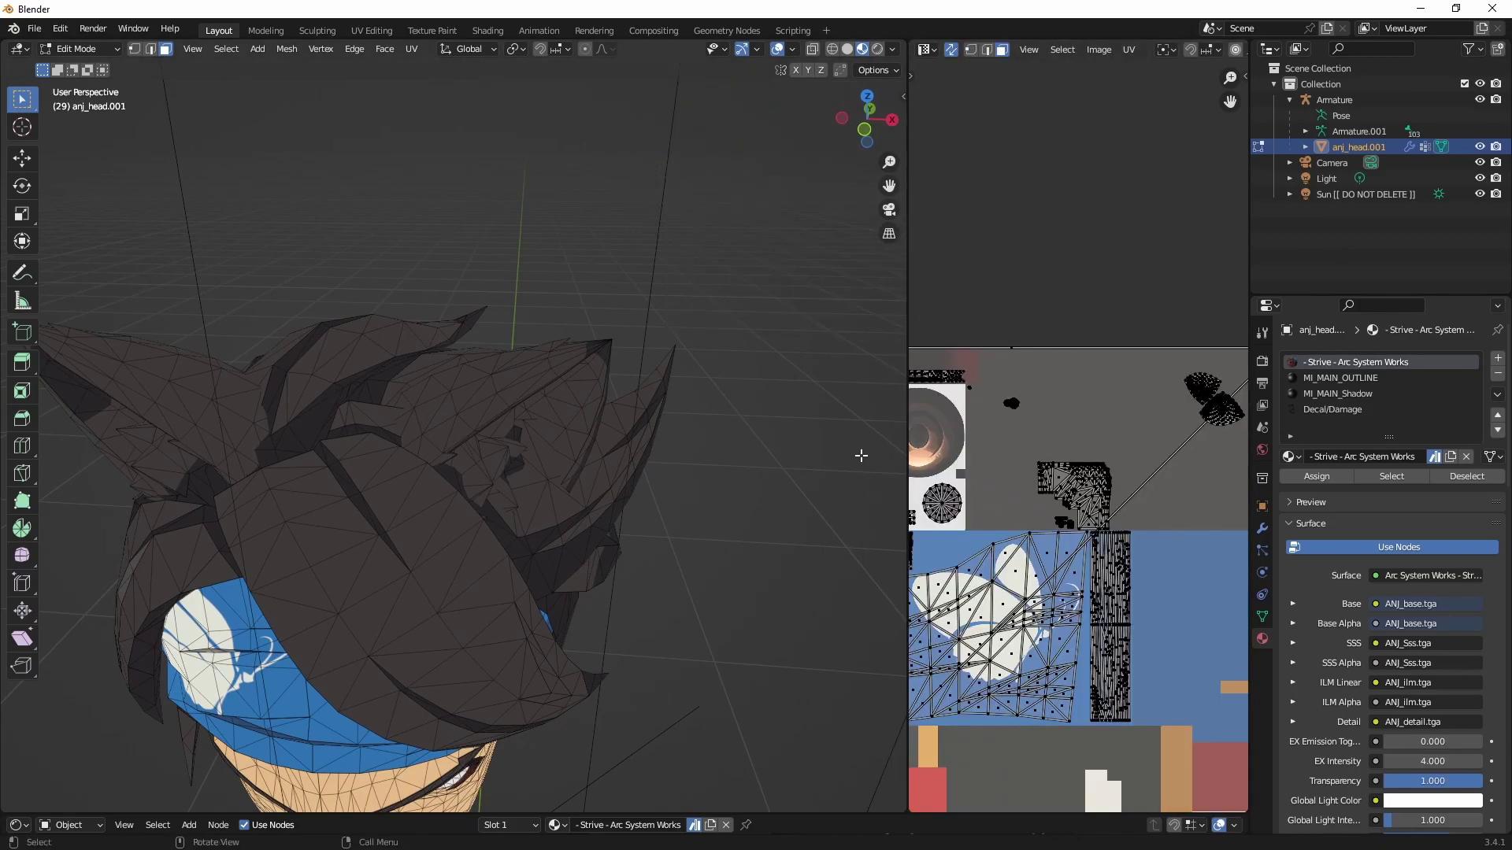
pyautogui.moveTo(900, 427); pyautogui.dragTo(647, 433)
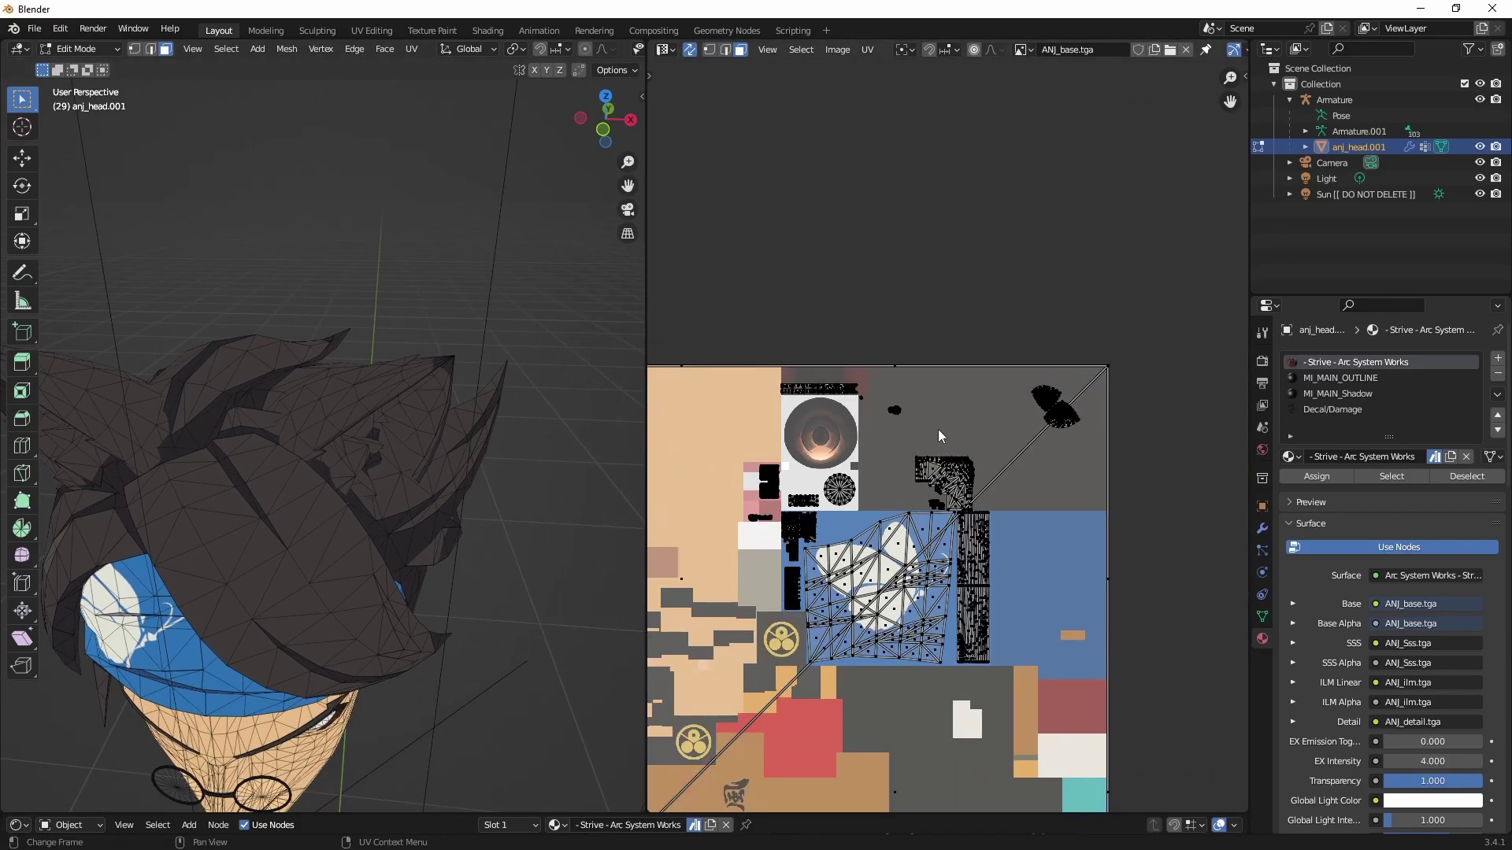
# Step: Select the small UV cluster in the dark hair area and view the matching inner-ear fur on the head
pyautogui.scroll(2, 940, 438)
pyautogui.click(841, 383)
pyautogui.scroll(-2, 934, 433)
pyautogui.moveTo(322, 512); pyautogui.dragTo(375, 500, button='middle')
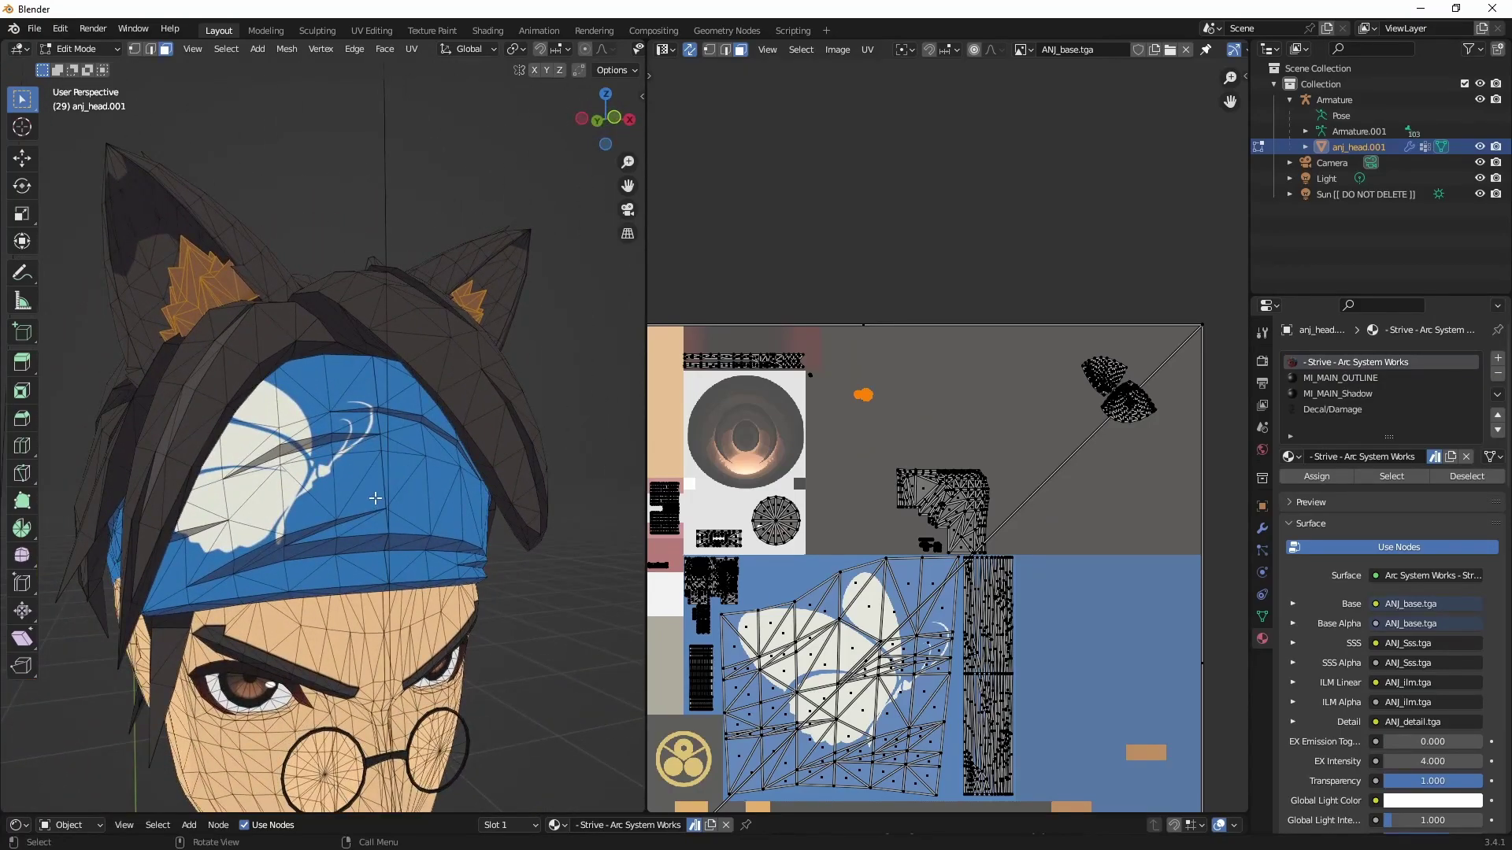
pyautogui.moveTo(645, 532); pyautogui.dragTo(583, 532)
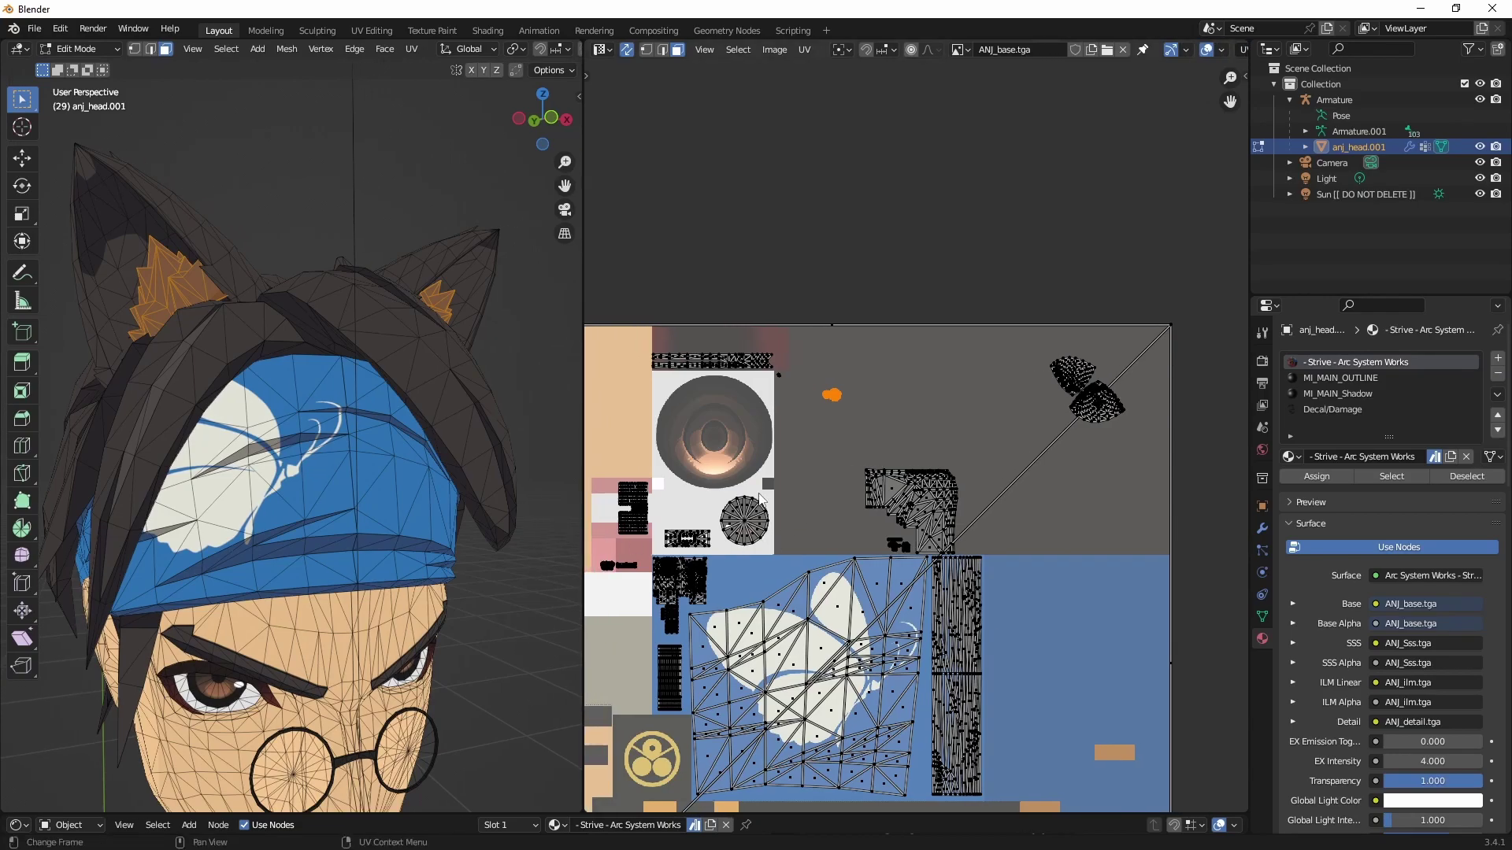
# Step: Examine the face and ears against the texture, selecting the small rectangular island on the white area, then the inner-ear fur UVs again
pyautogui.scroll(1, 764, 504)
pyautogui.moveTo(767, 509); pyautogui.dragTo(974, 540, button='middle')
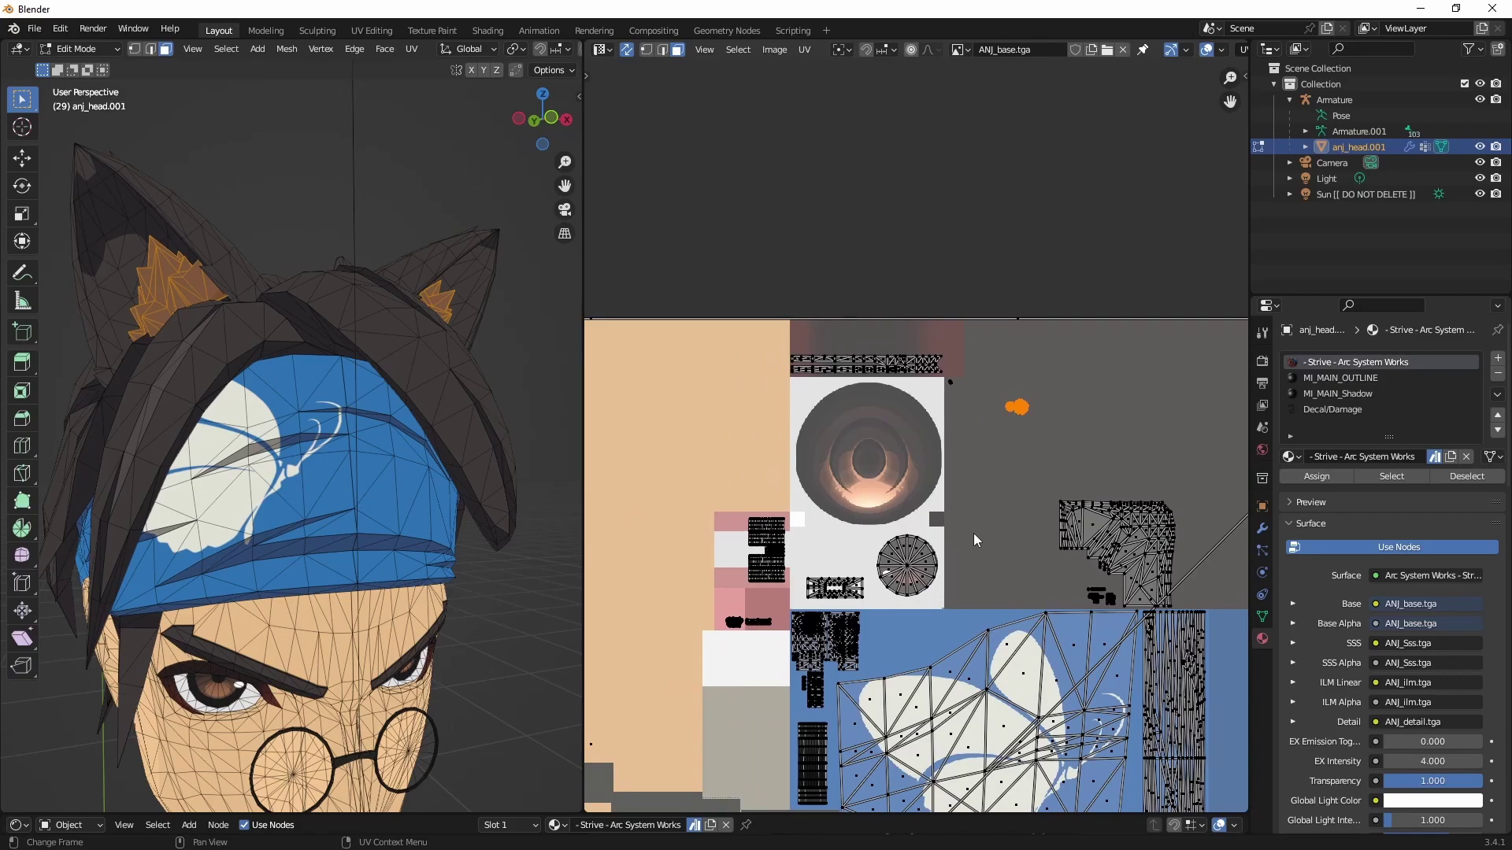
pyautogui.moveTo(472, 551); pyautogui.dragTo(207, 546, button='middle')
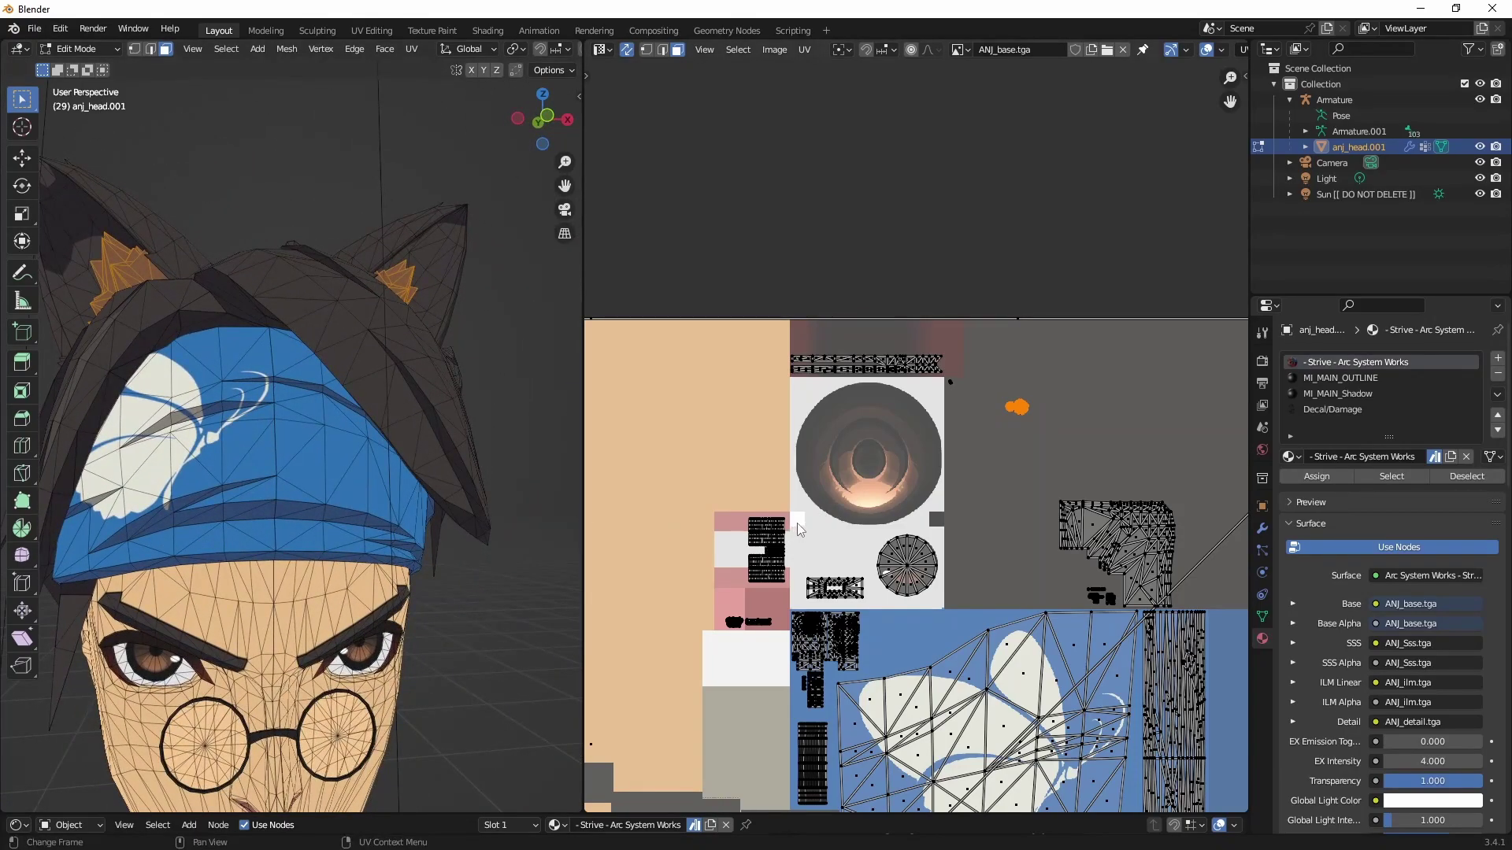
pyautogui.moveTo(398, 578); pyautogui.dragTo(308, 556, button='middle')
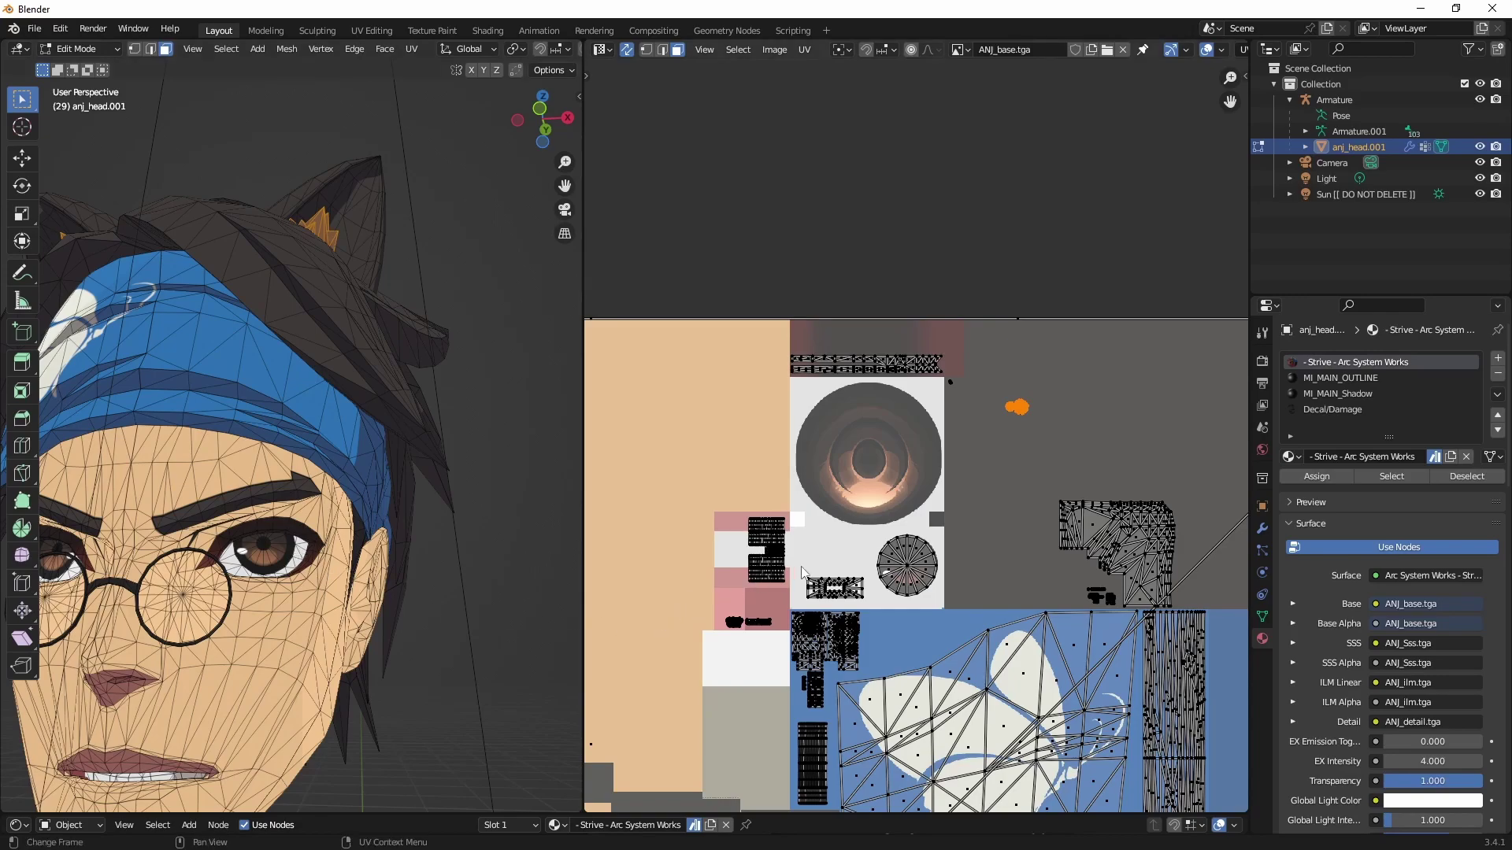
pyautogui.click(875, 606)
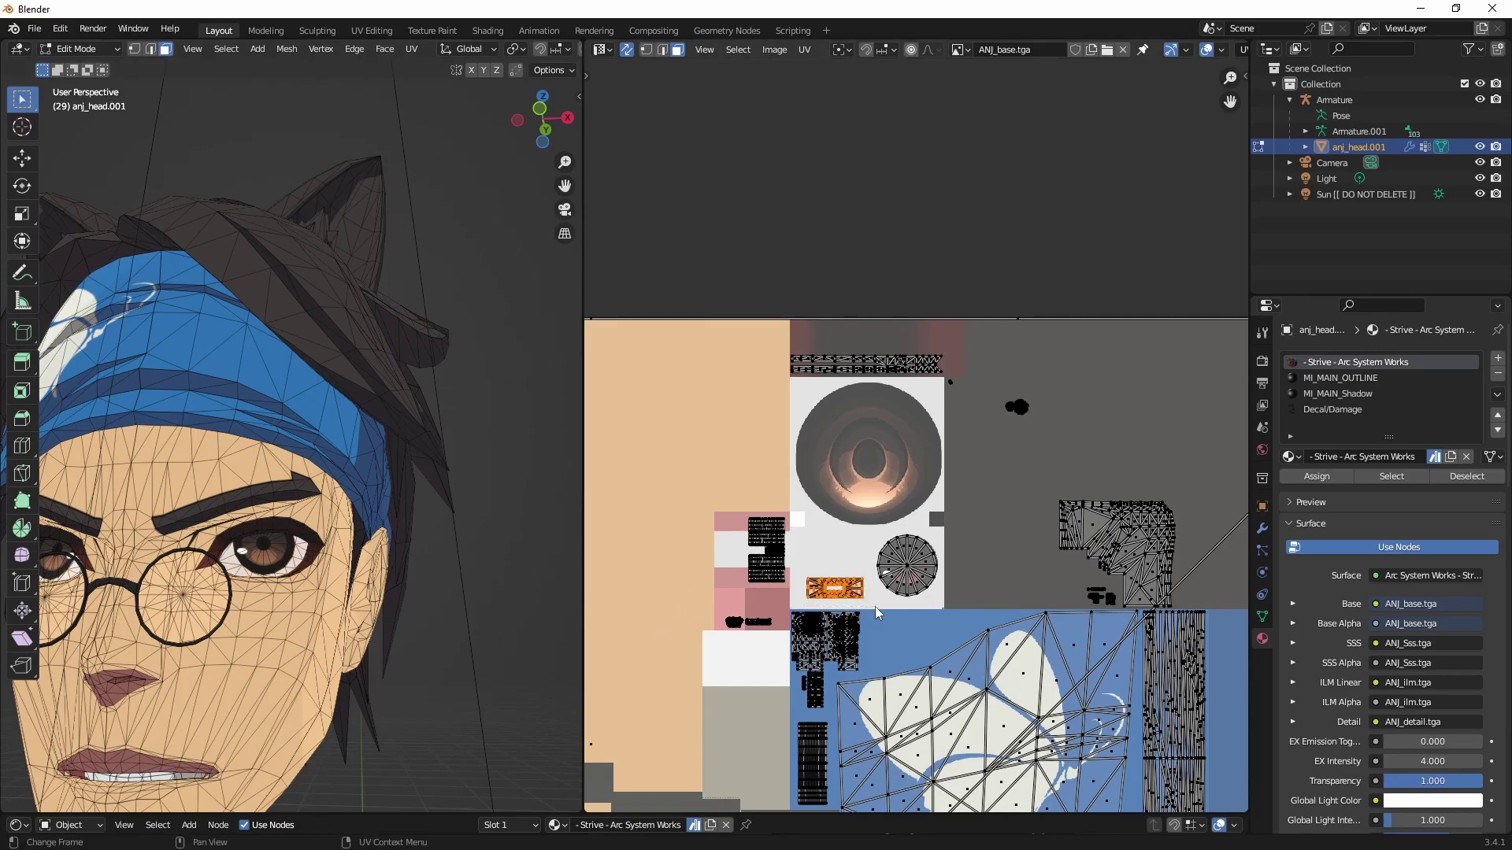
pyautogui.click(1057, 442)
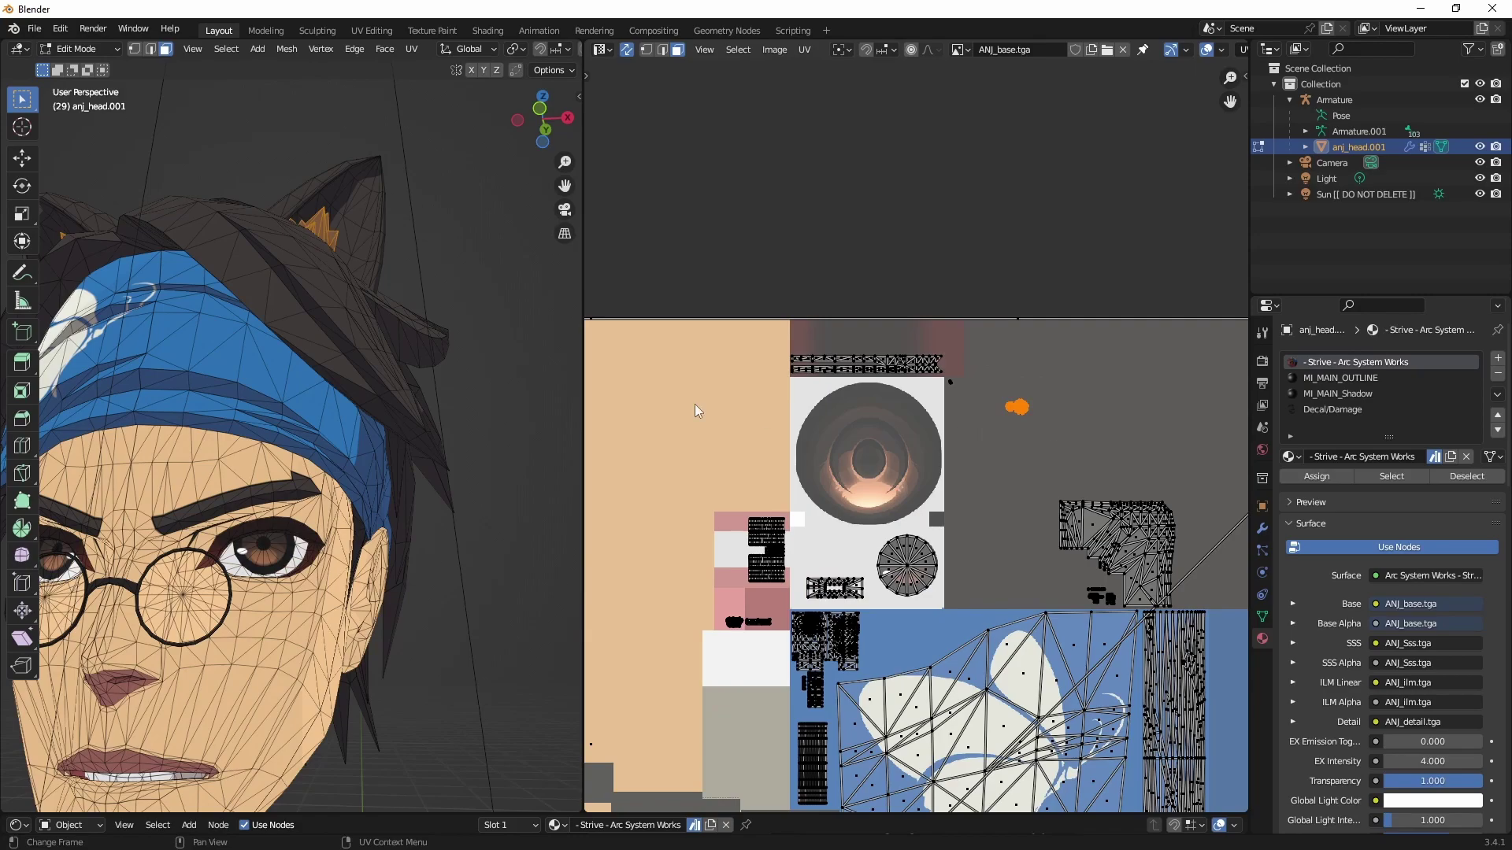
# Step: Select the linked UV strips below the dark red gradient, inspect the matching faces around the eye, and clear the selection
pyautogui.scroll(2, 895, 395)
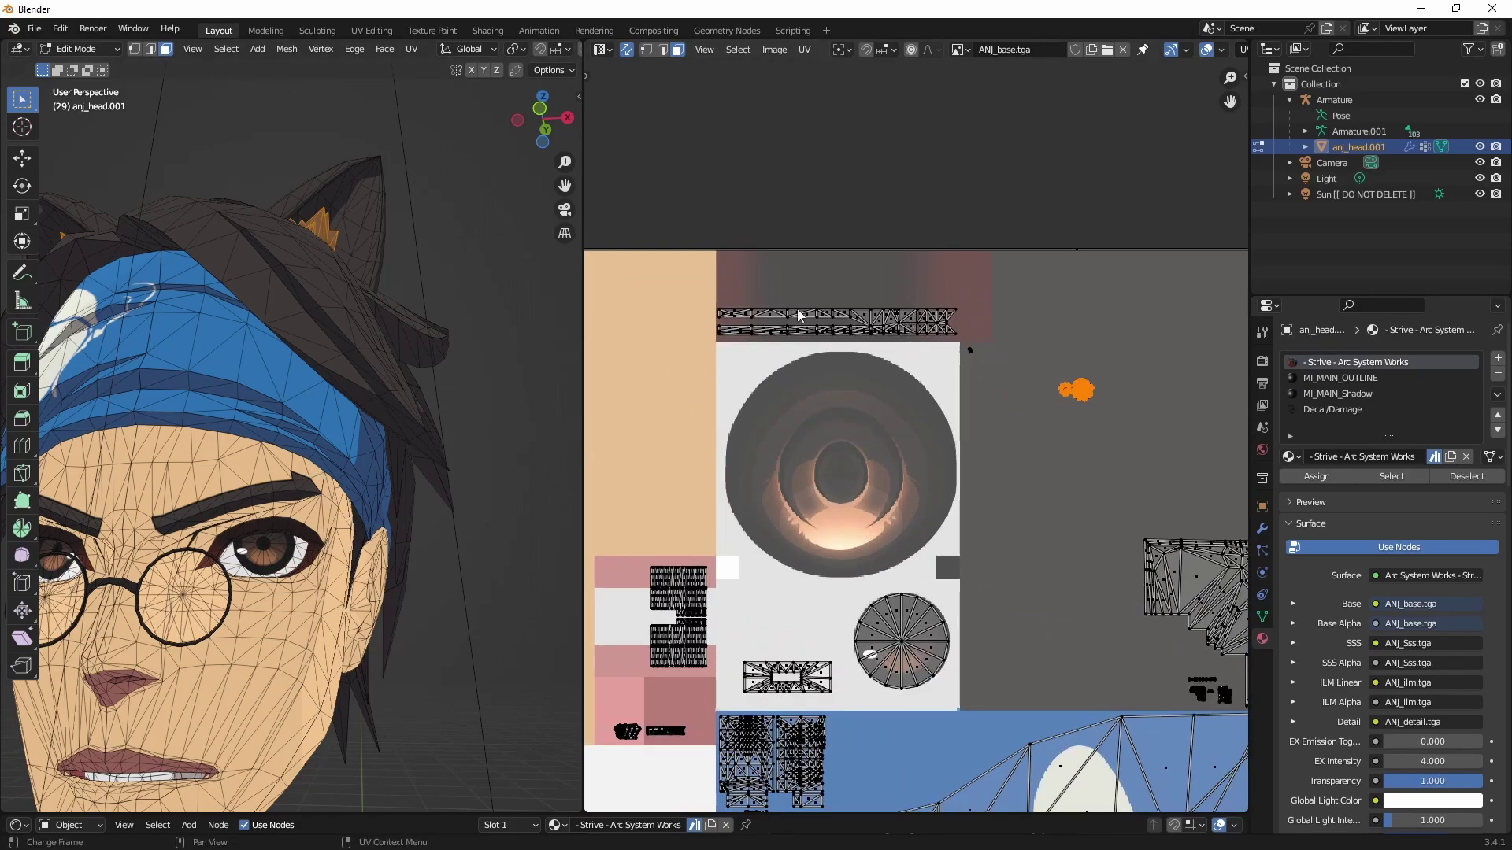
pyautogui.click(811, 280)
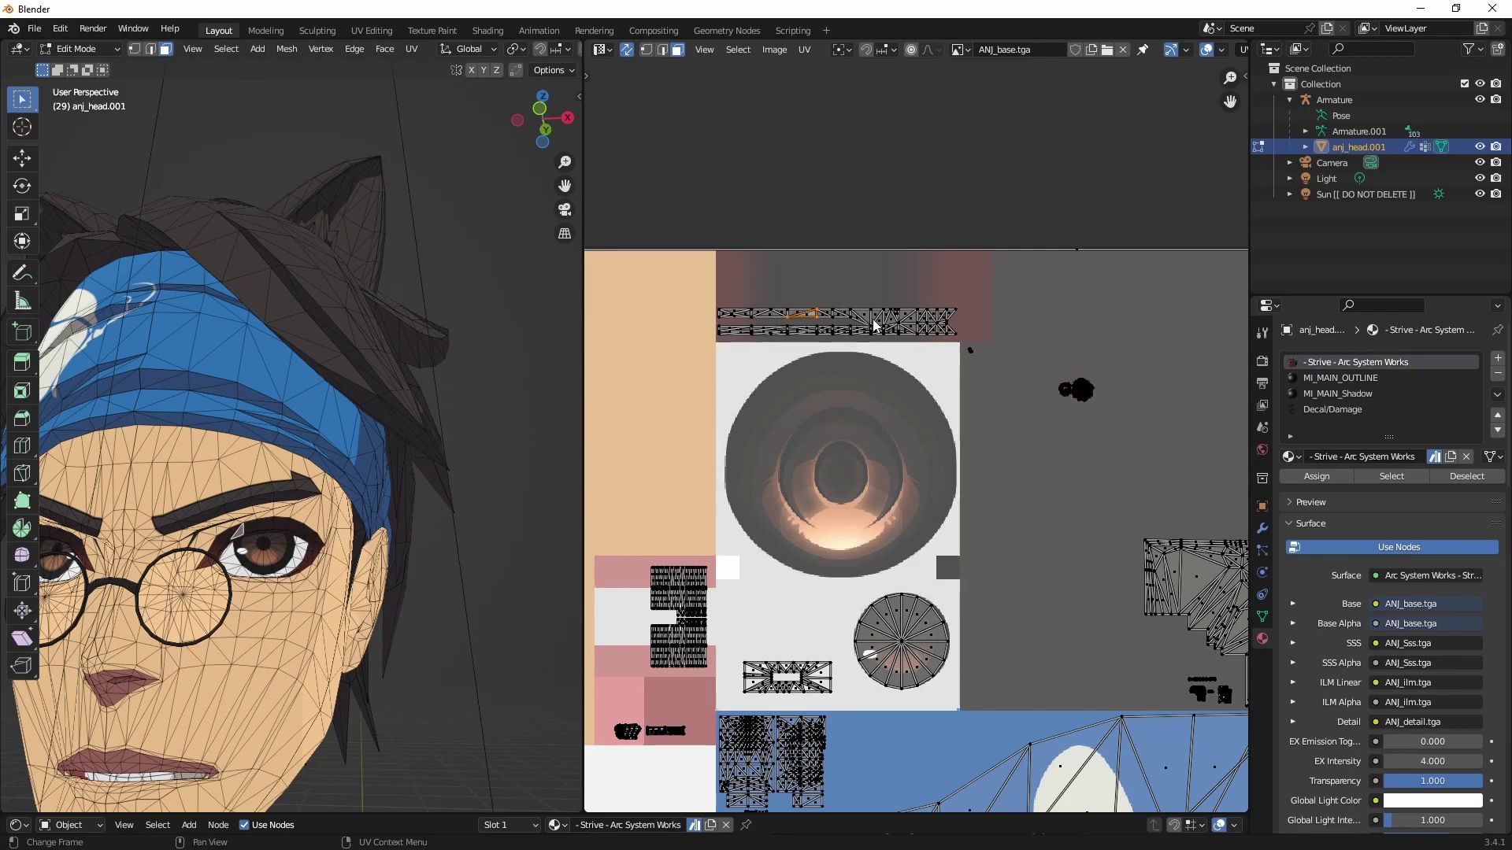
pyautogui.press('l')
pyautogui.scroll(4, 314, 493)
pyautogui.moveTo(323, 511); pyautogui.dragTo(307, 607, button='middle')
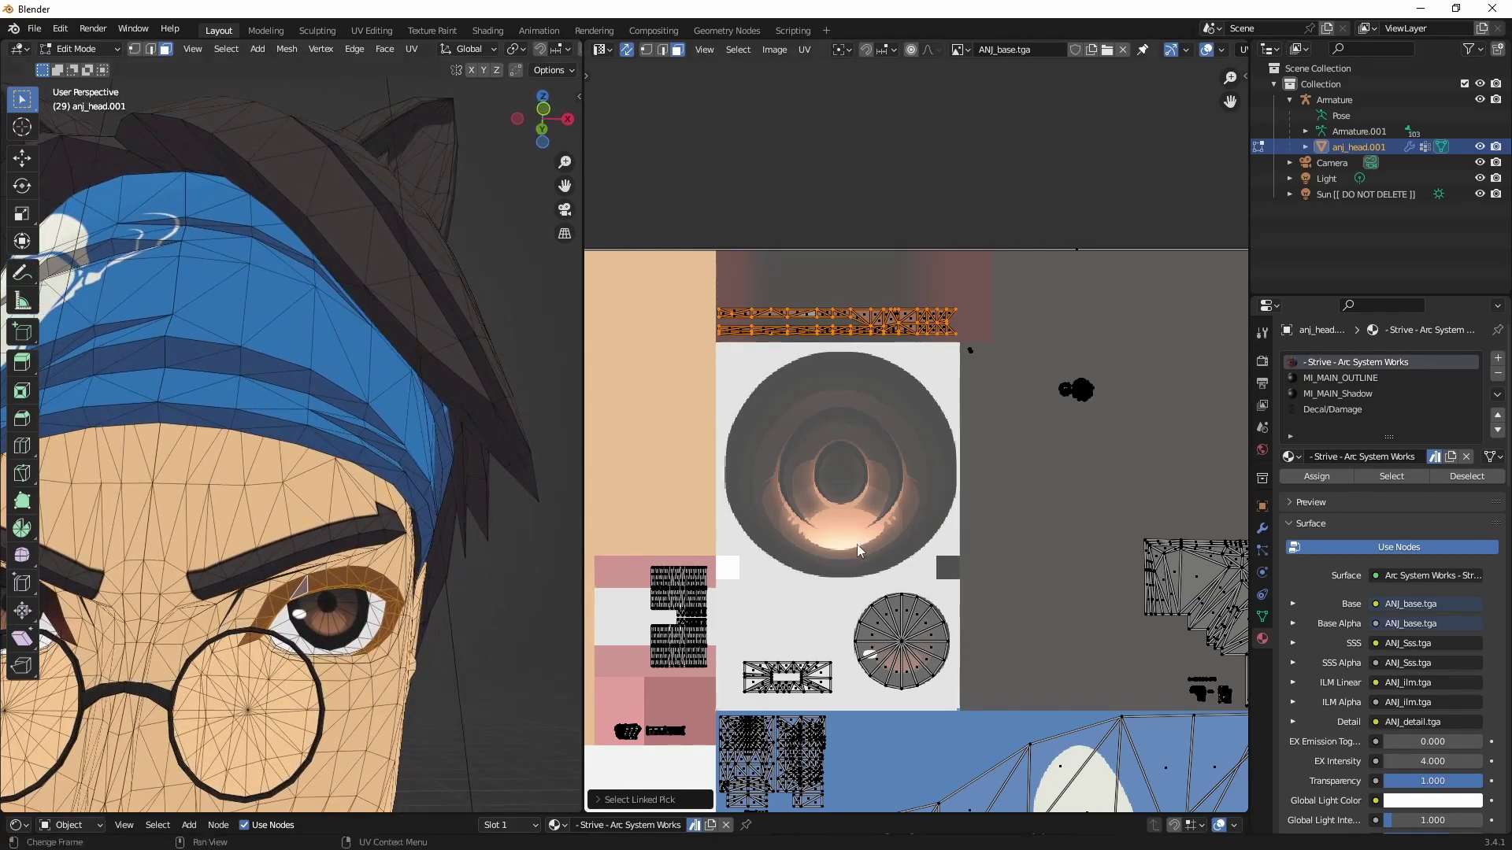
pyautogui.scroll(-2, 923, 561)
pyautogui.scroll(-2, 873, 639)
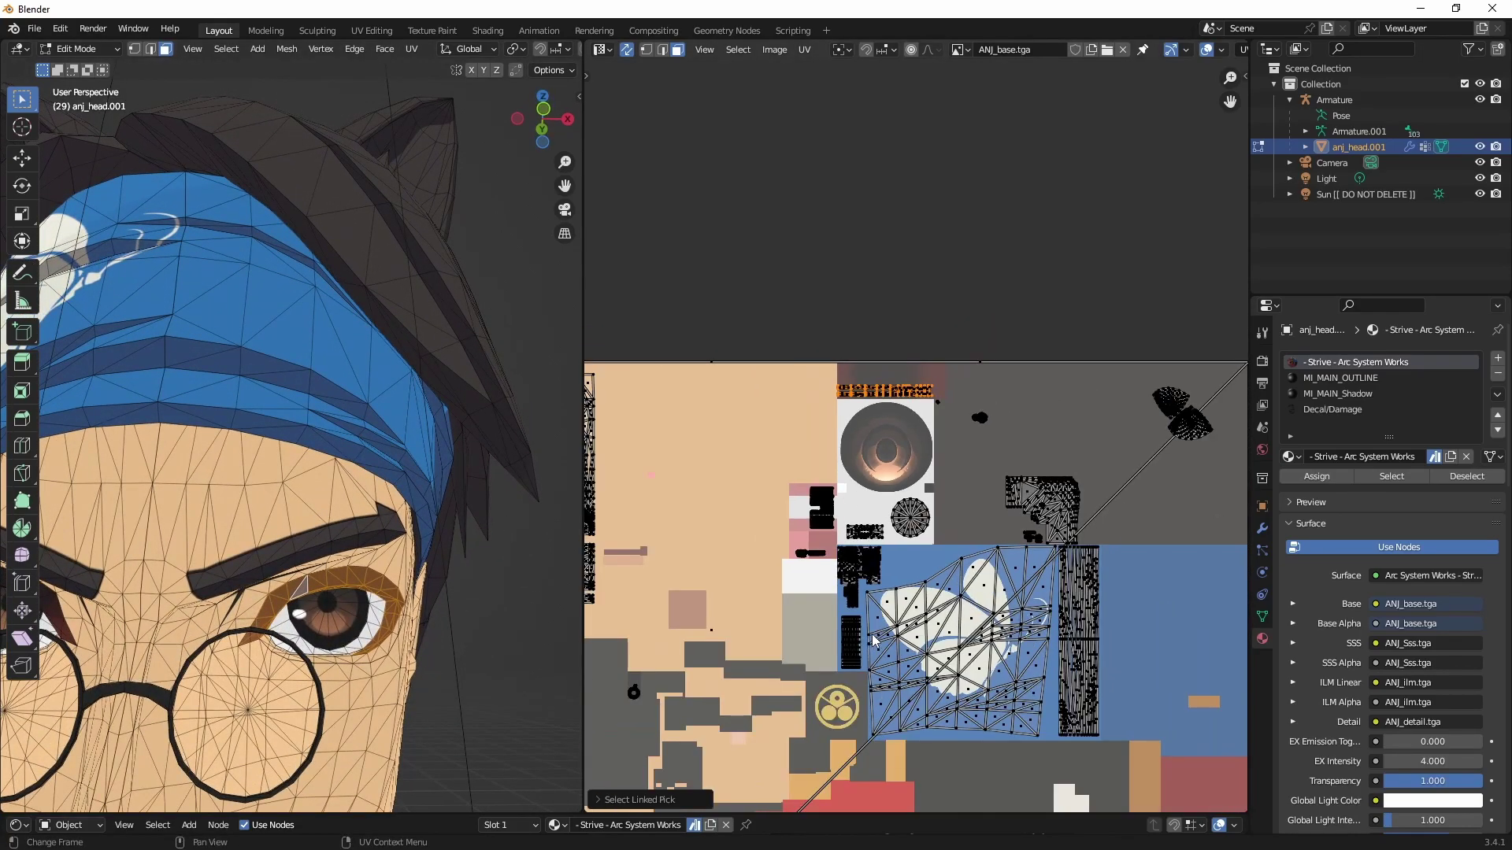
pyautogui.scroll(-3, 872, 639)
pyautogui.moveTo(872, 639); pyautogui.dragTo(917, 532, button='middle')
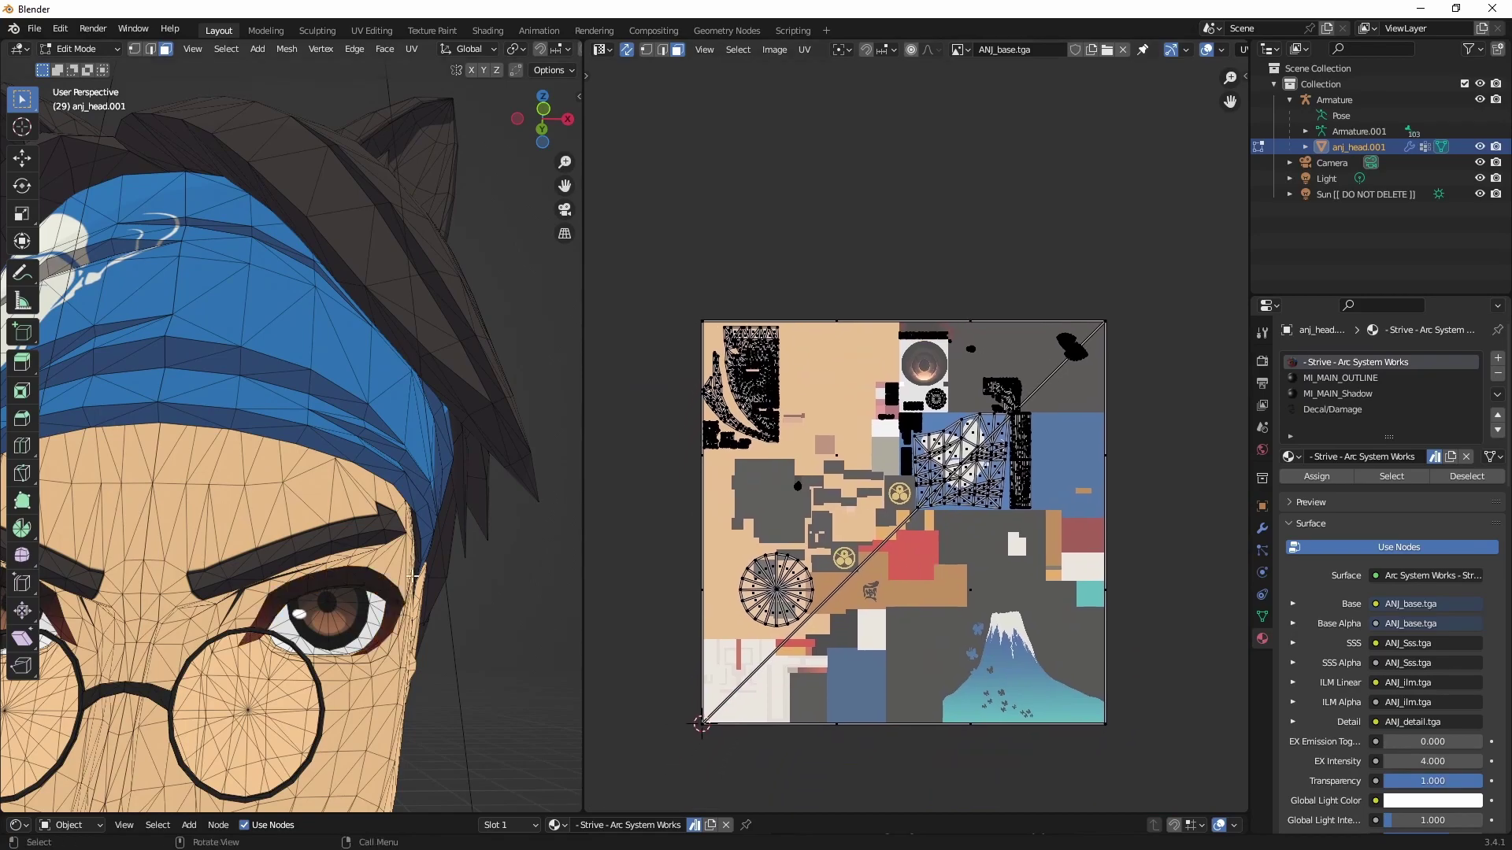
# Step: Select the eyebrow's linked UV island, then the large round spoked island, and examine the matching glasses lenses on the face
pyautogui.press('l')
pyautogui.scroll(5, 929, 437)
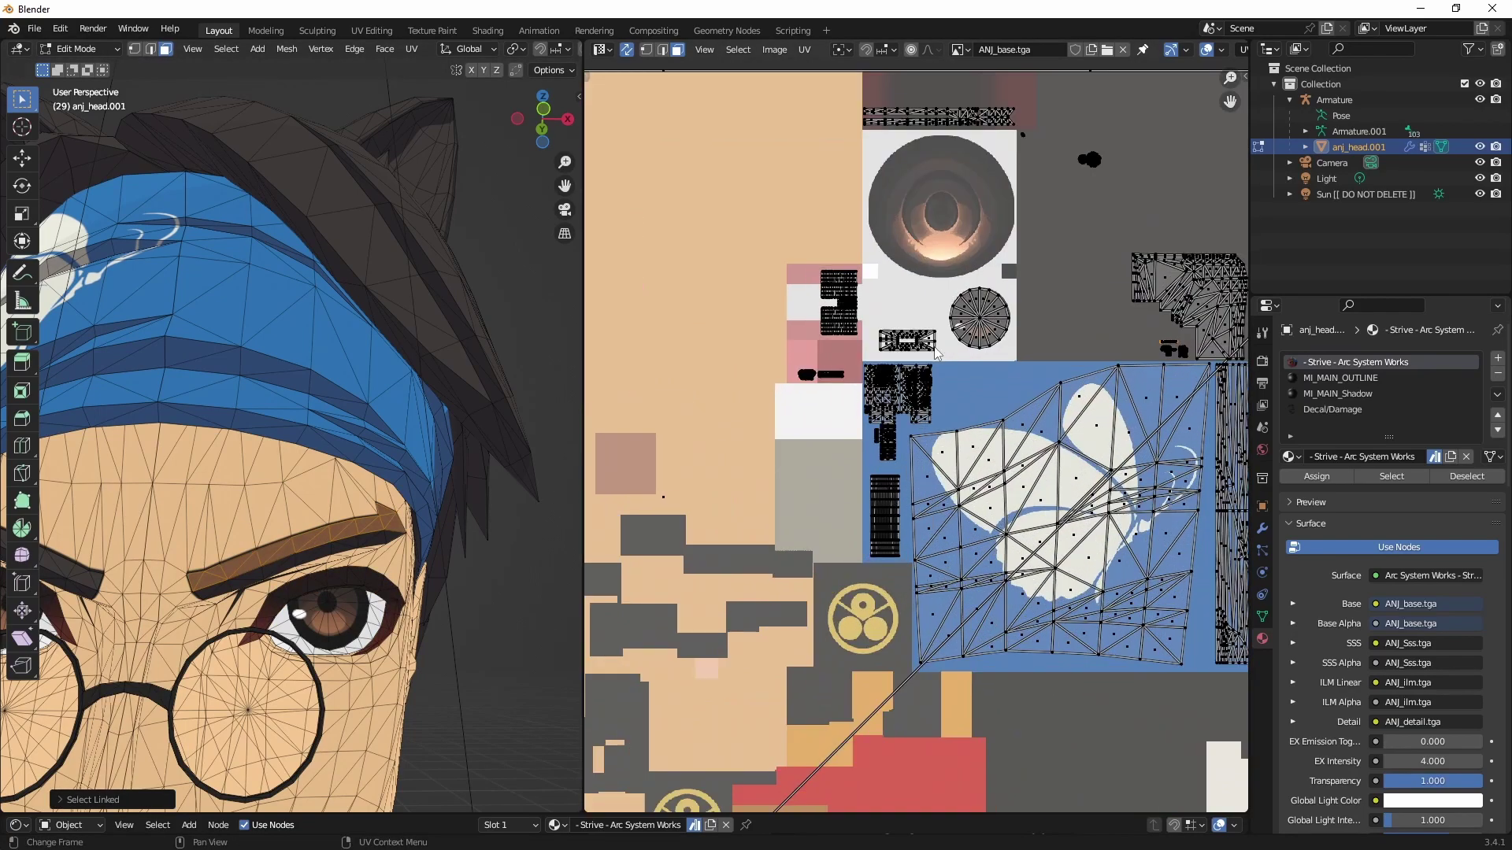
pyautogui.scroll(-2, 1043, 367)
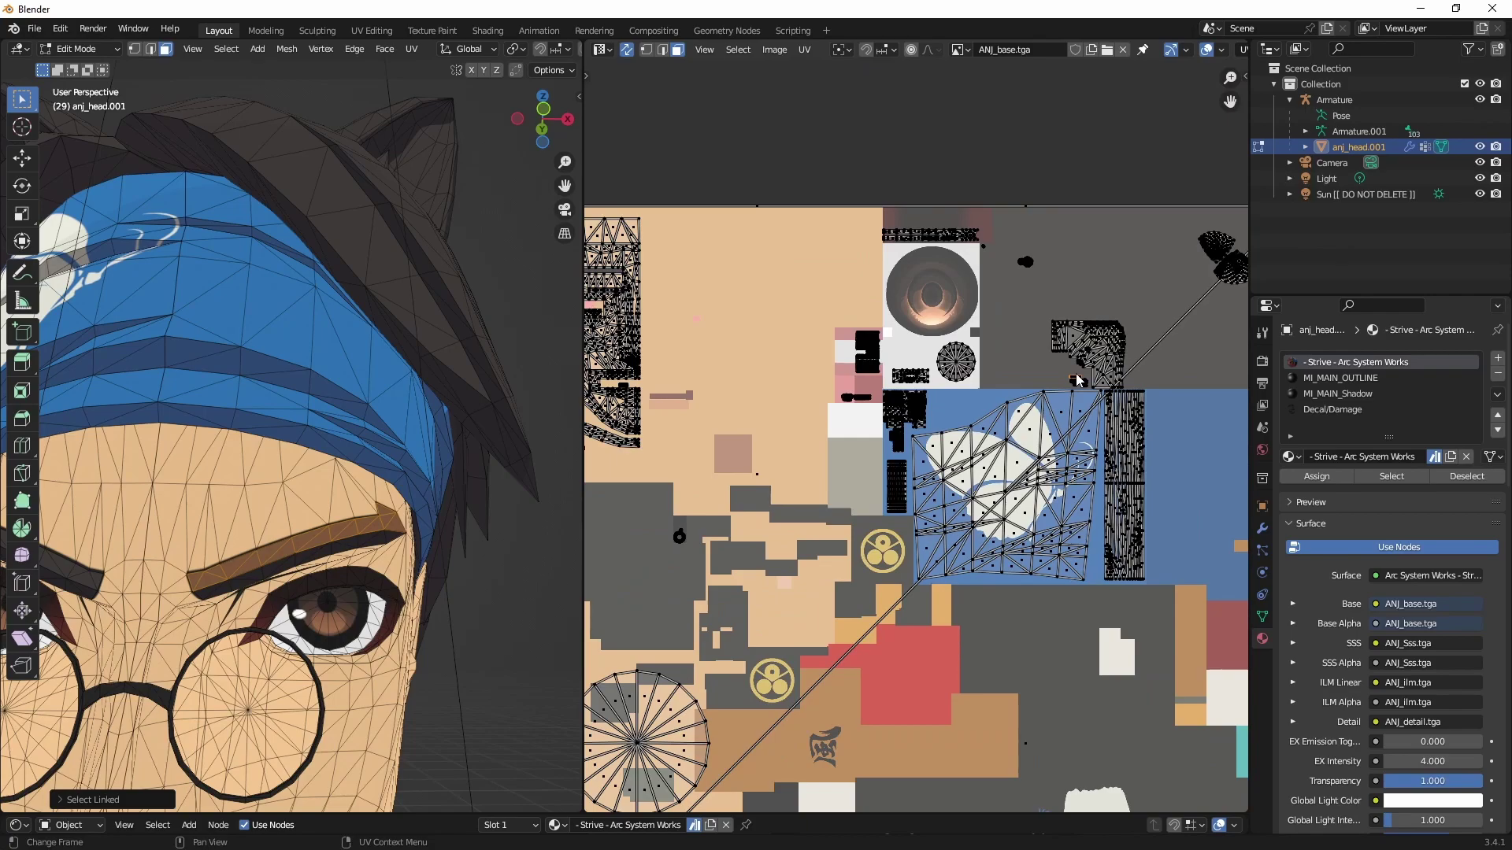
pyautogui.scroll(-2, 936, 534)
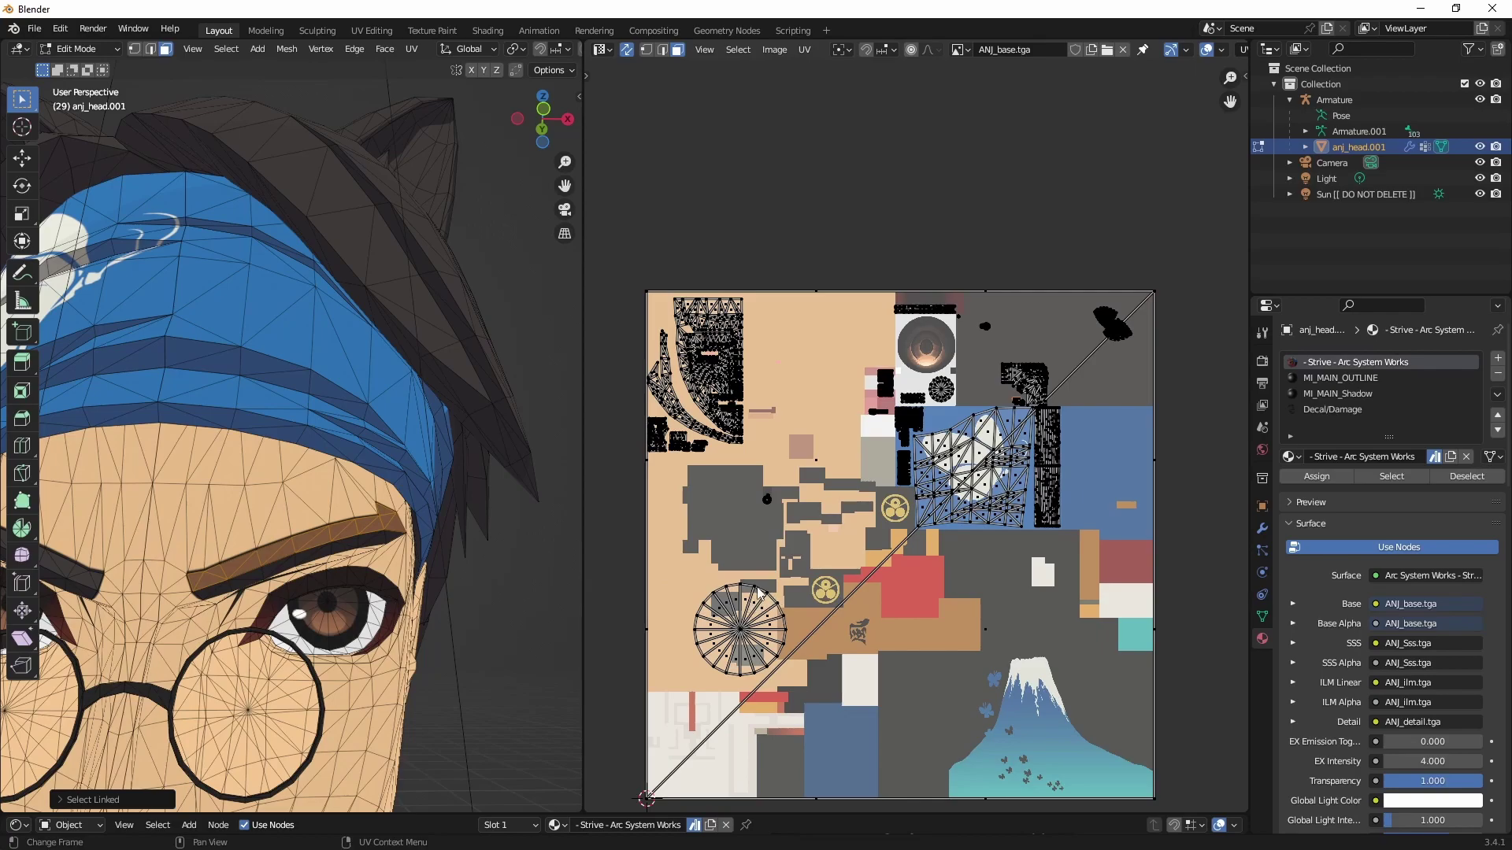
pyautogui.press('l')
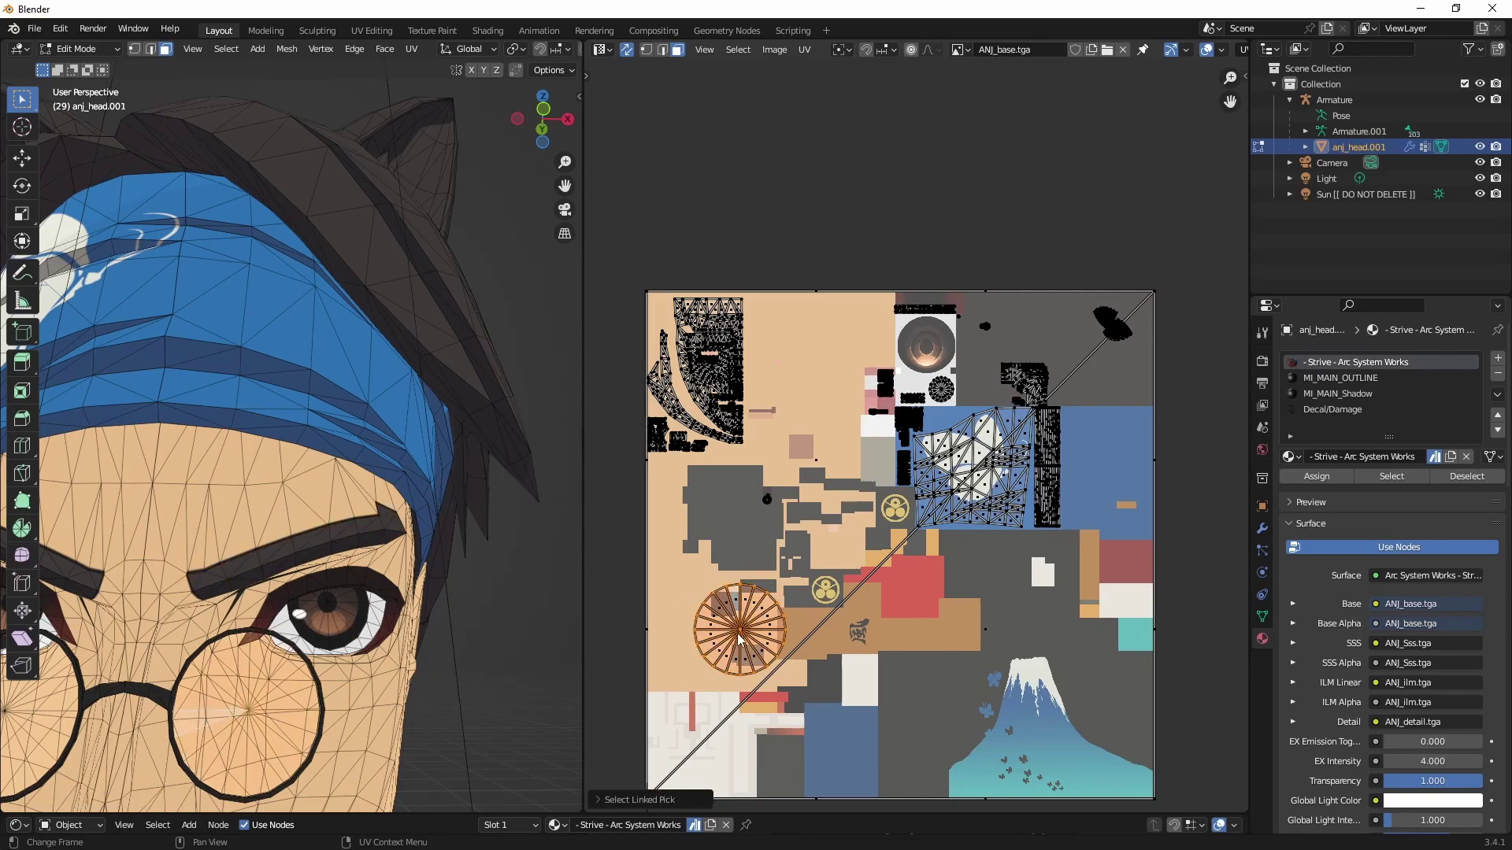
pyautogui.moveTo(287, 730); pyautogui.dragTo(303, 696, button='middle')
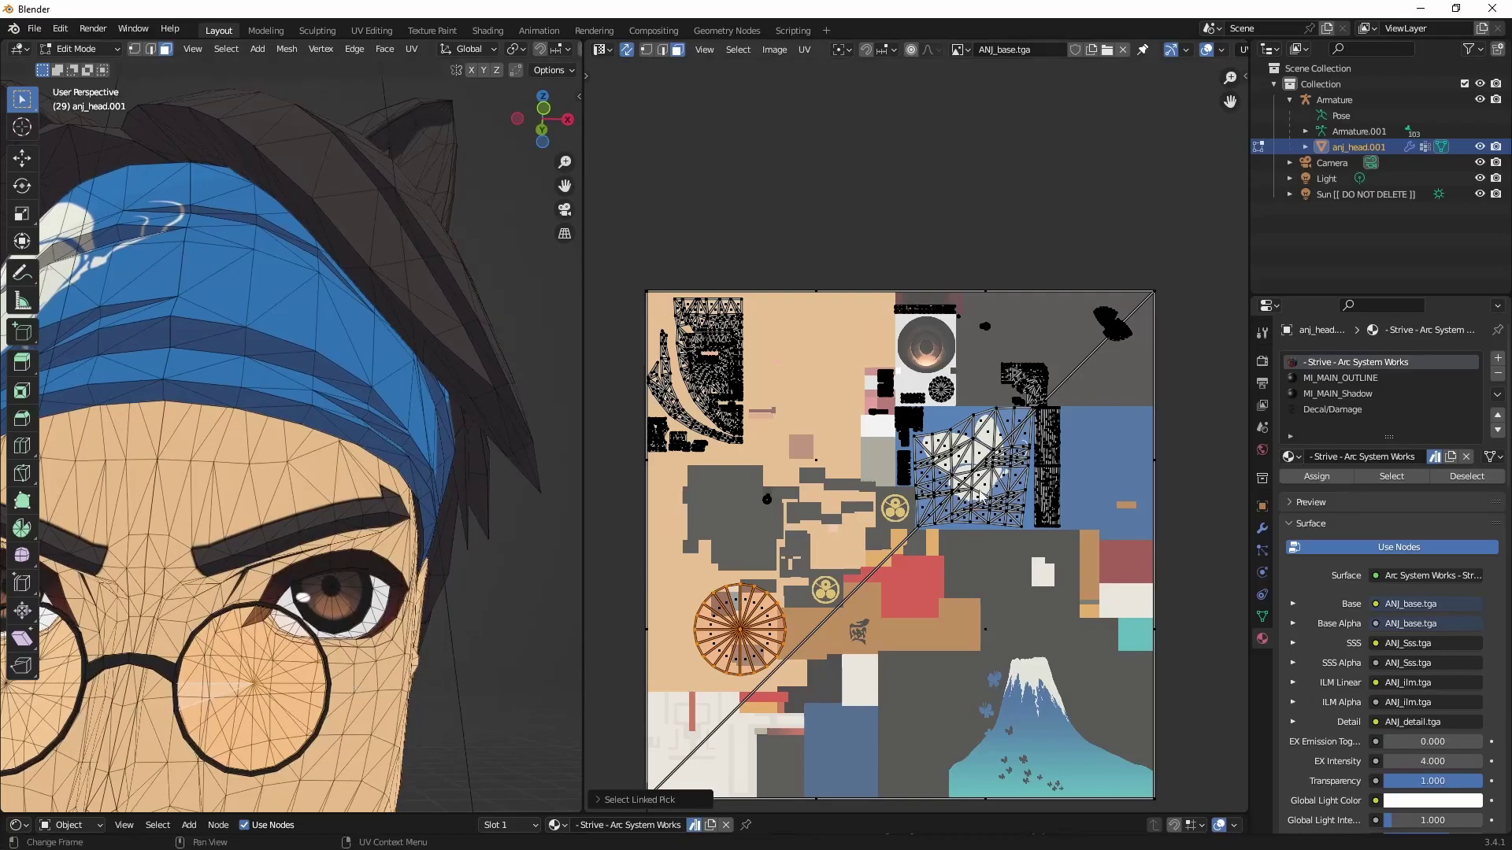
# Step: Check the UV layout against ANJ_detail.tga and ANJ_decal.tga, and return to ANJ_base.tga as the displayed texture
pyautogui.click(962, 49)
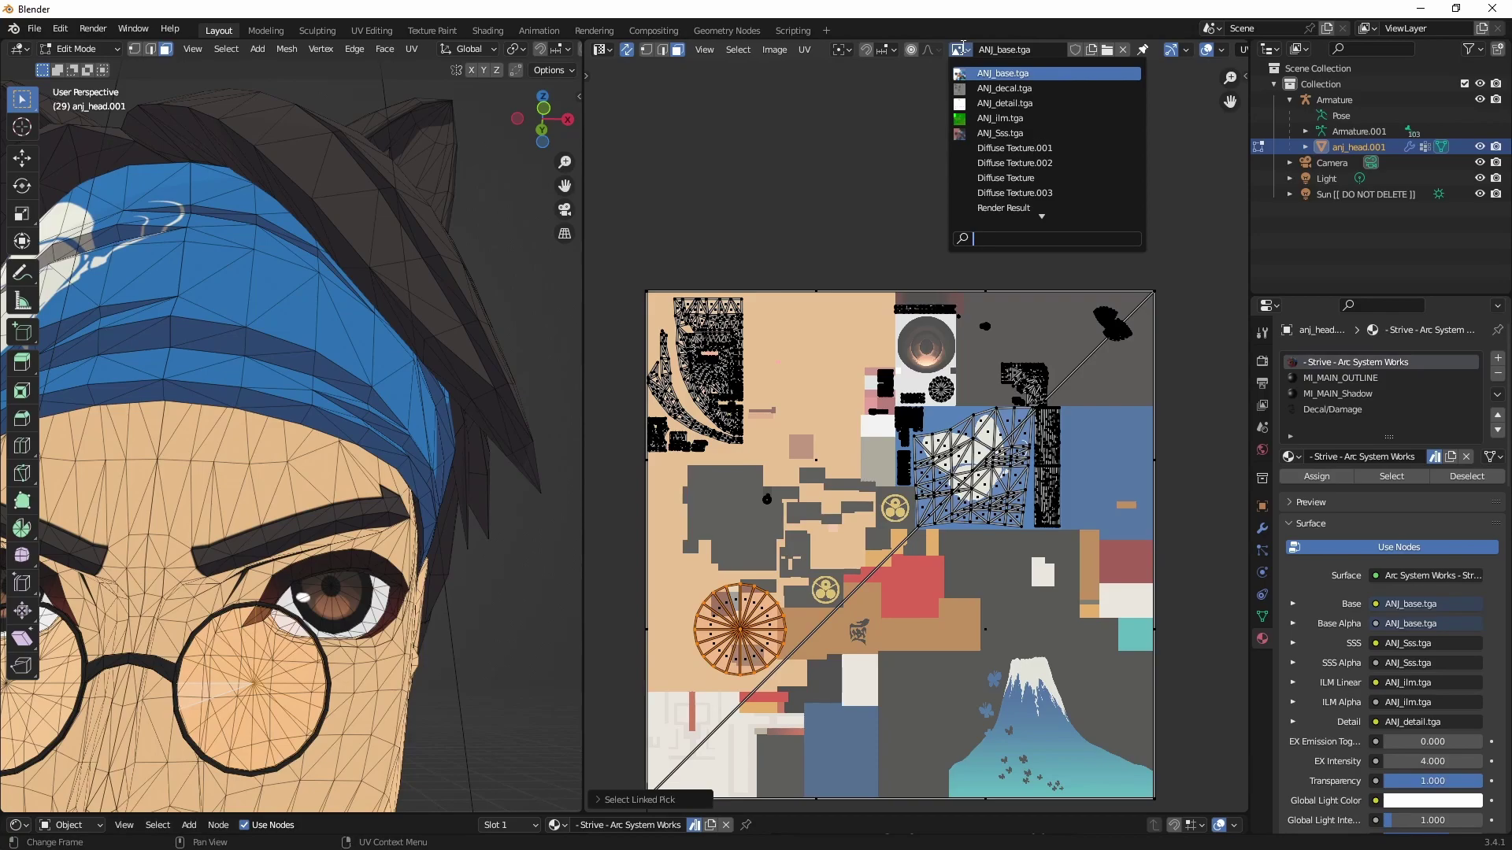
pyautogui.click(1012, 101)
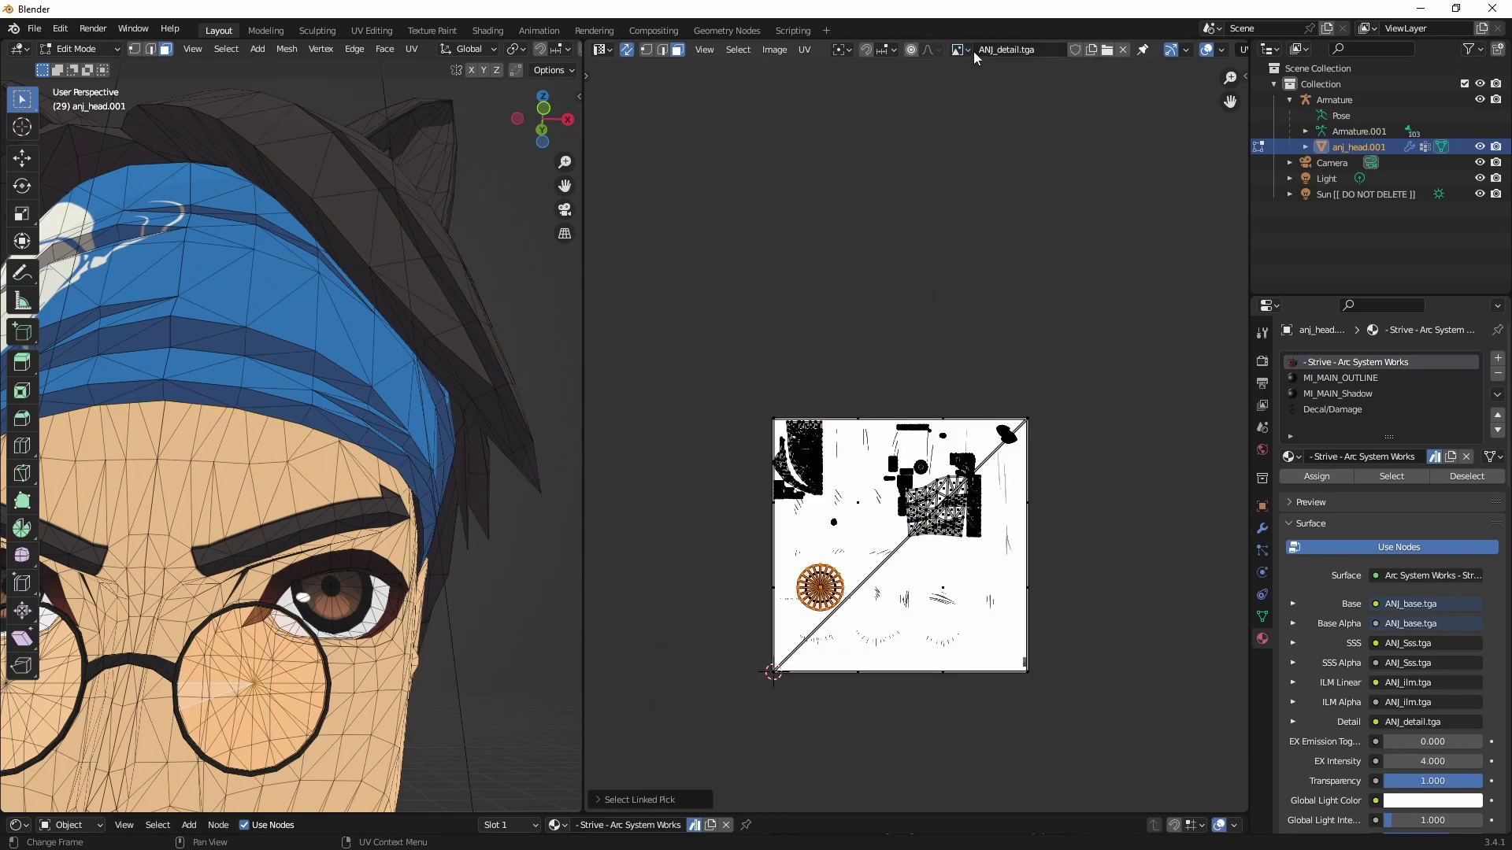
pyautogui.click(965, 49)
pyautogui.click(994, 89)
pyautogui.scroll(4, 902, 529)
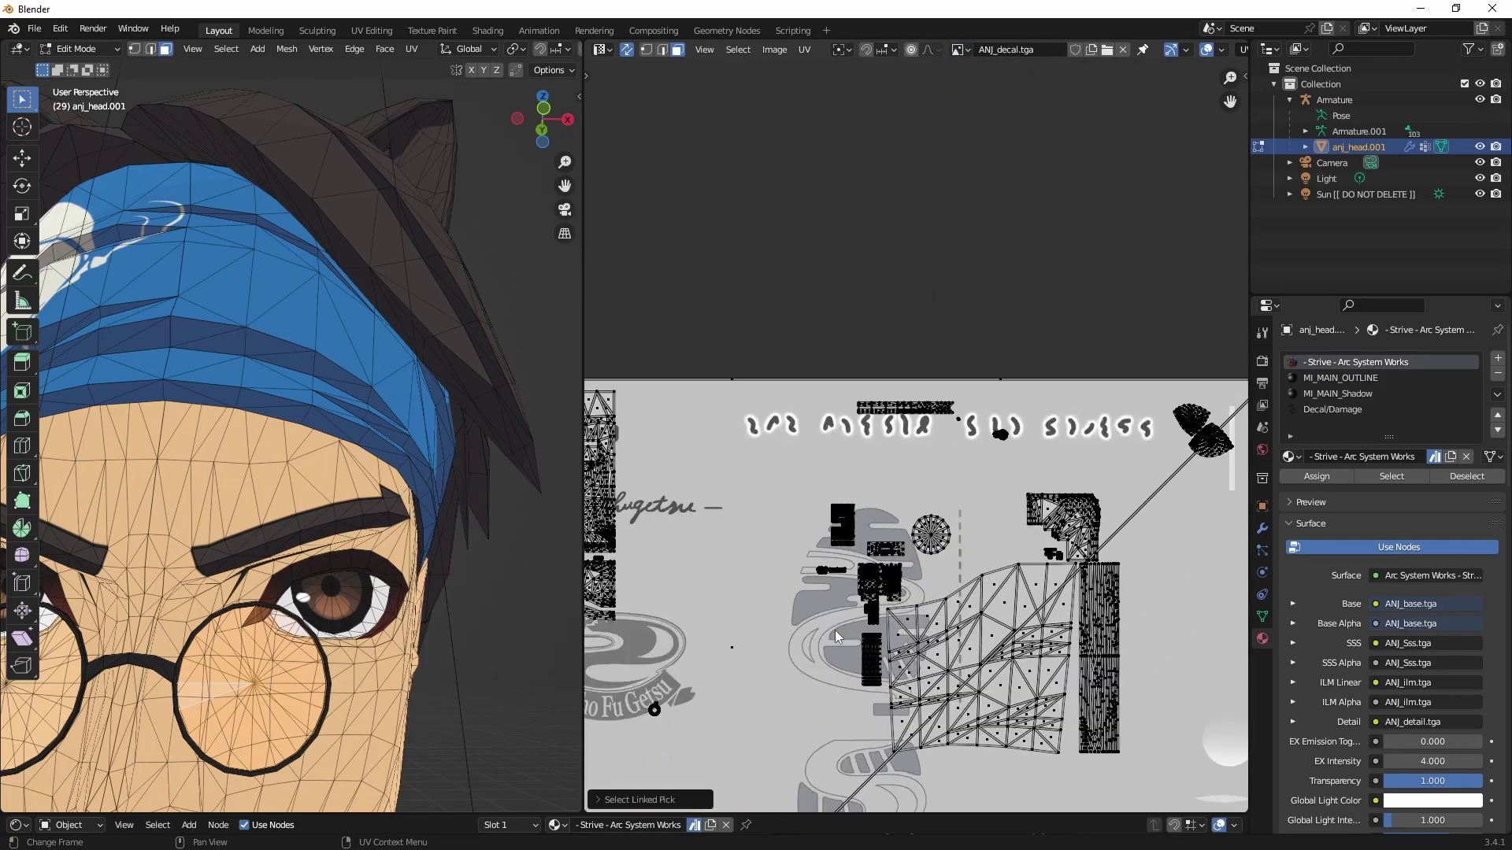
pyautogui.moveTo(835, 636); pyautogui.dragTo(1027, 272, button='middle')
pyautogui.scroll(-1, 871, 463)
pyautogui.scroll(1, 871, 463)
pyautogui.moveTo(930, 510); pyautogui.dragTo(1047, 480, button='middle')
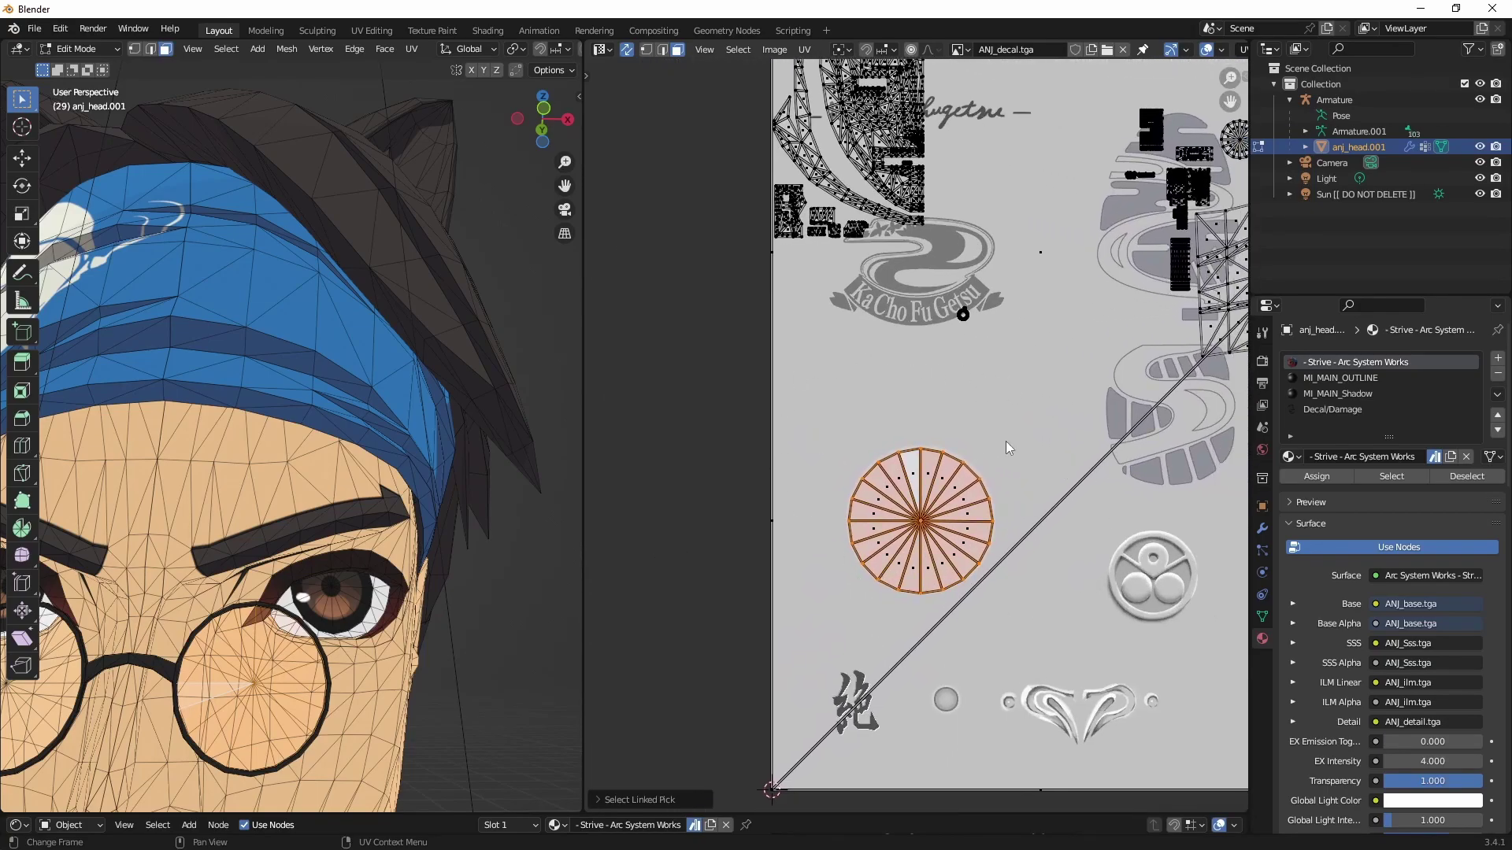
pyautogui.scroll(-3, 1038, 444)
pyautogui.moveTo(1047, 445); pyautogui.dragTo(896, 496, button='middle')
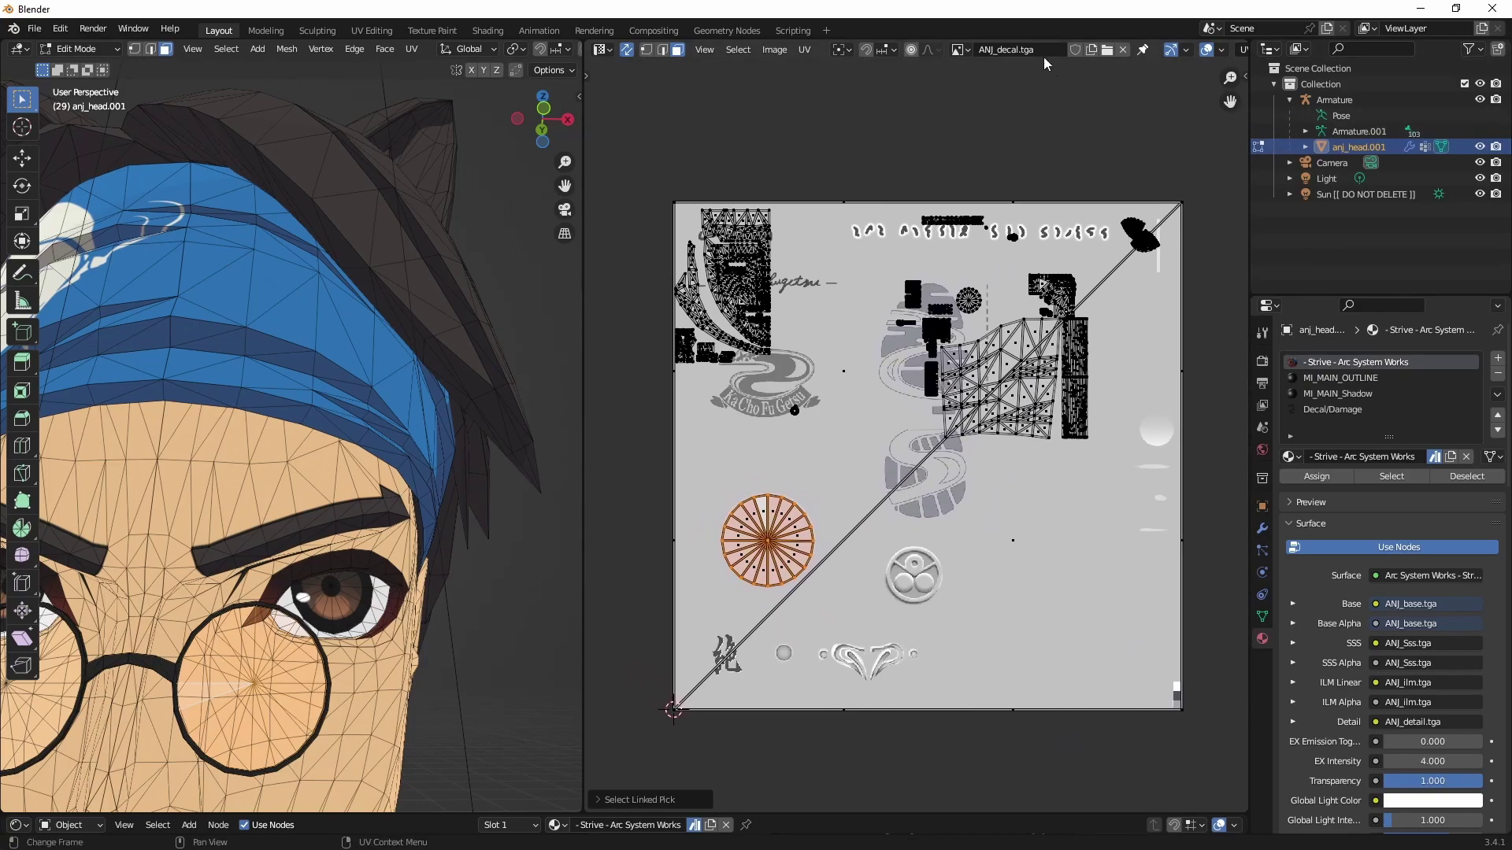
pyautogui.click(965, 49)
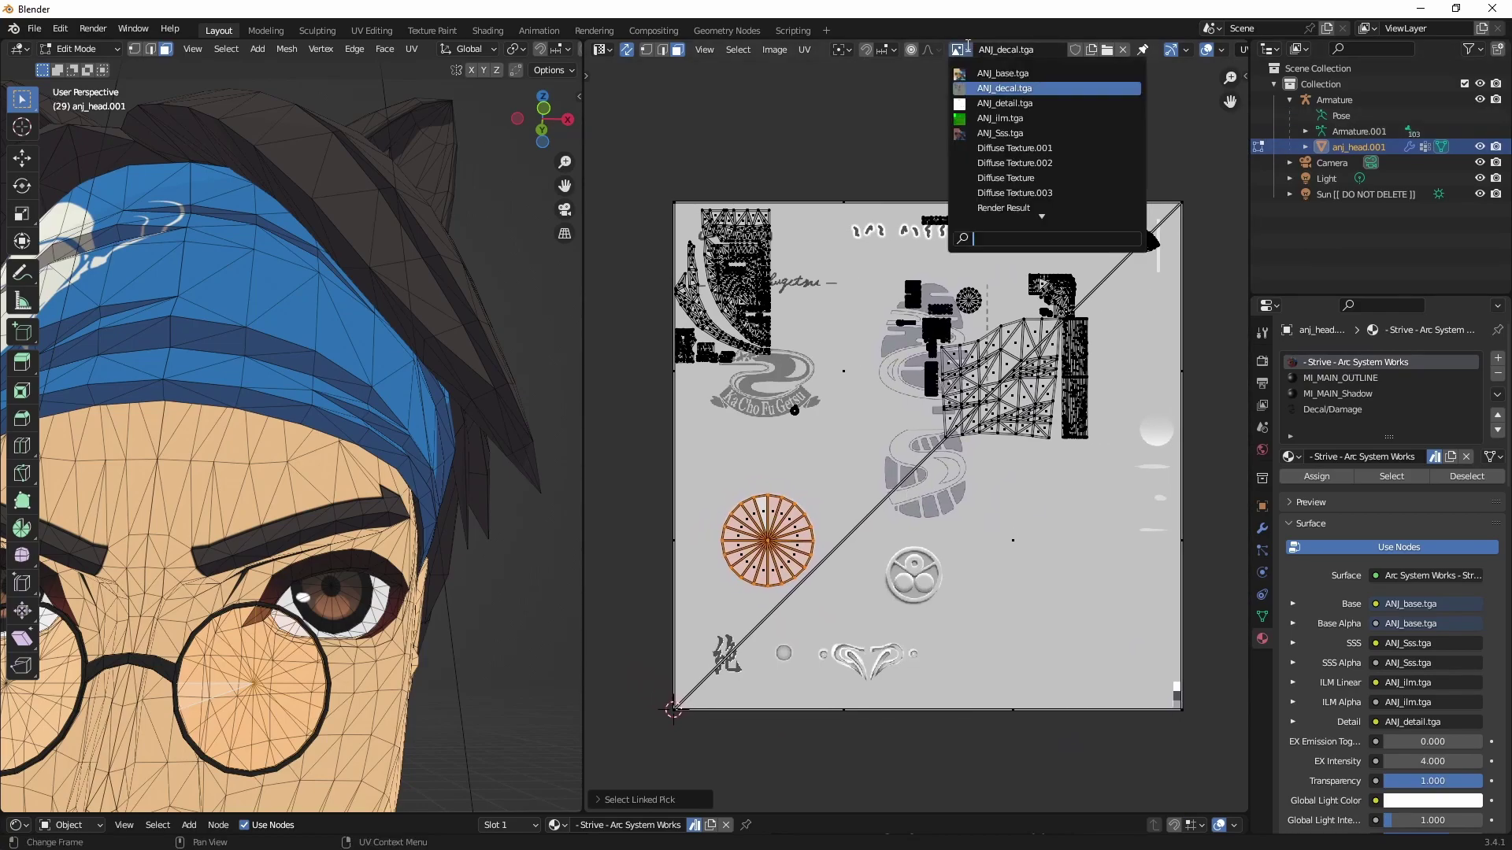
pyautogui.click(1010, 74)
# Step: Move the inner-ear fur UVs from the dark hair area onto the dark red gradient above the white area, and clear the selection
pyautogui.scroll(4, 867, 496)
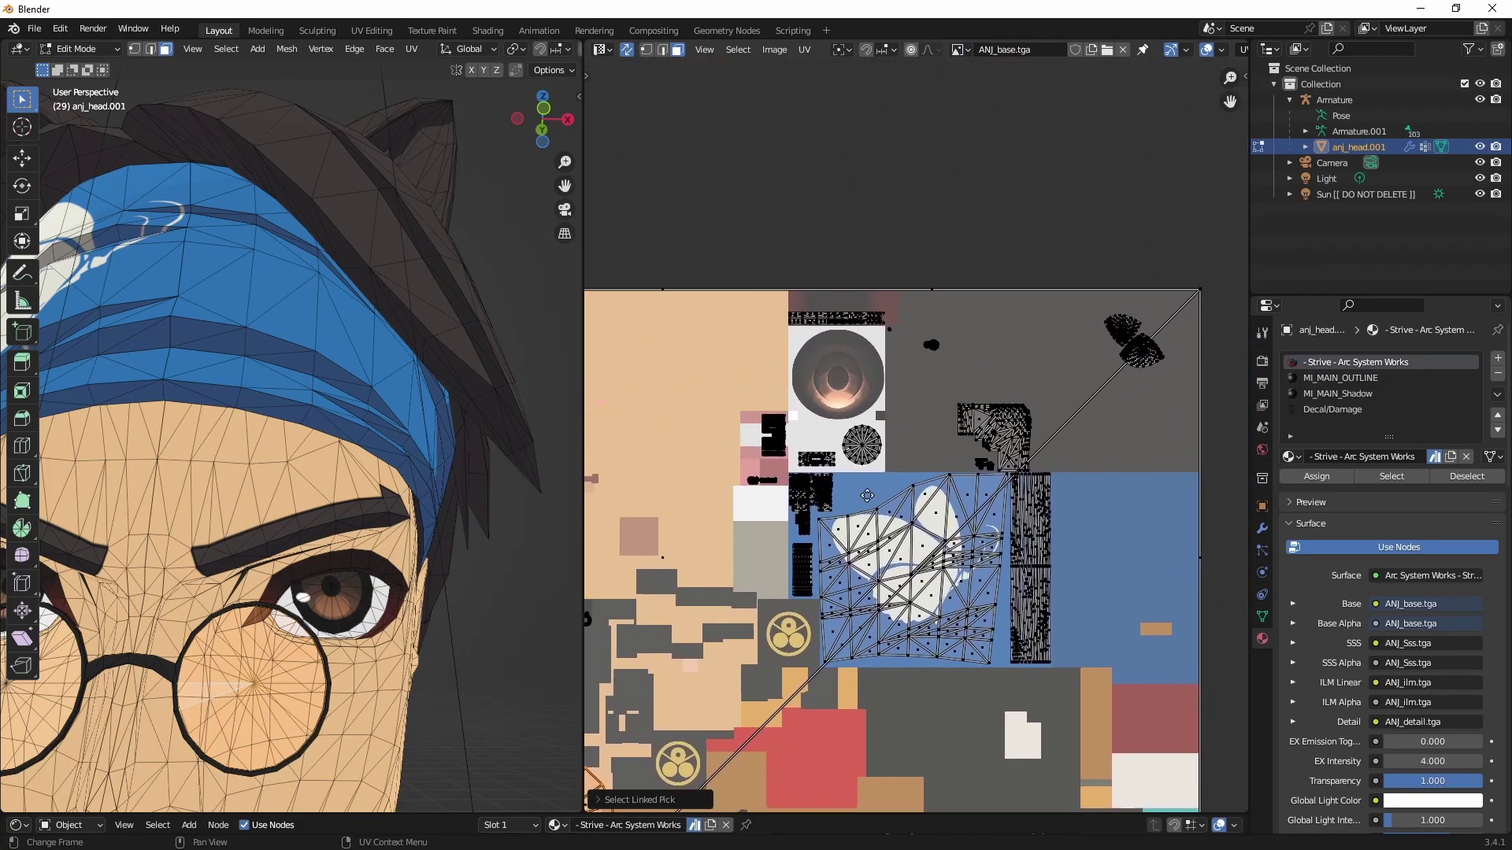
pyautogui.moveTo(337, 407); pyautogui.dragTo(318, 437, button='middle')
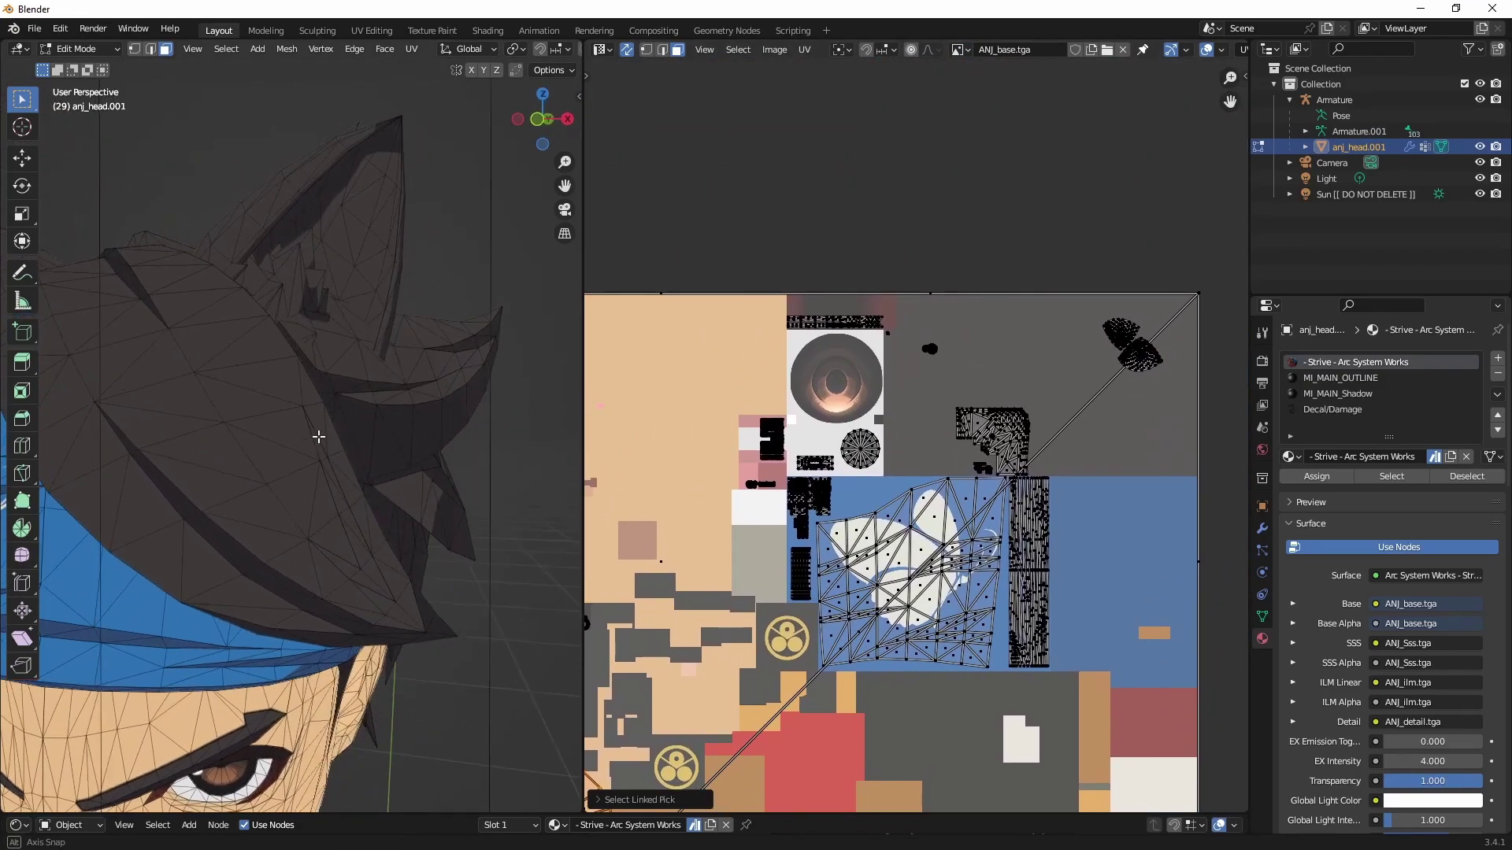
pyautogui.scroll(2, 926, 288)
pyautogui.moveTo(925, 288); pyautogui.dragTo(925, 324, button='middle')
pyautogui.moveTo(924, 324); pyautogui.dragTo(998, 385)
pyautogui.press('g')
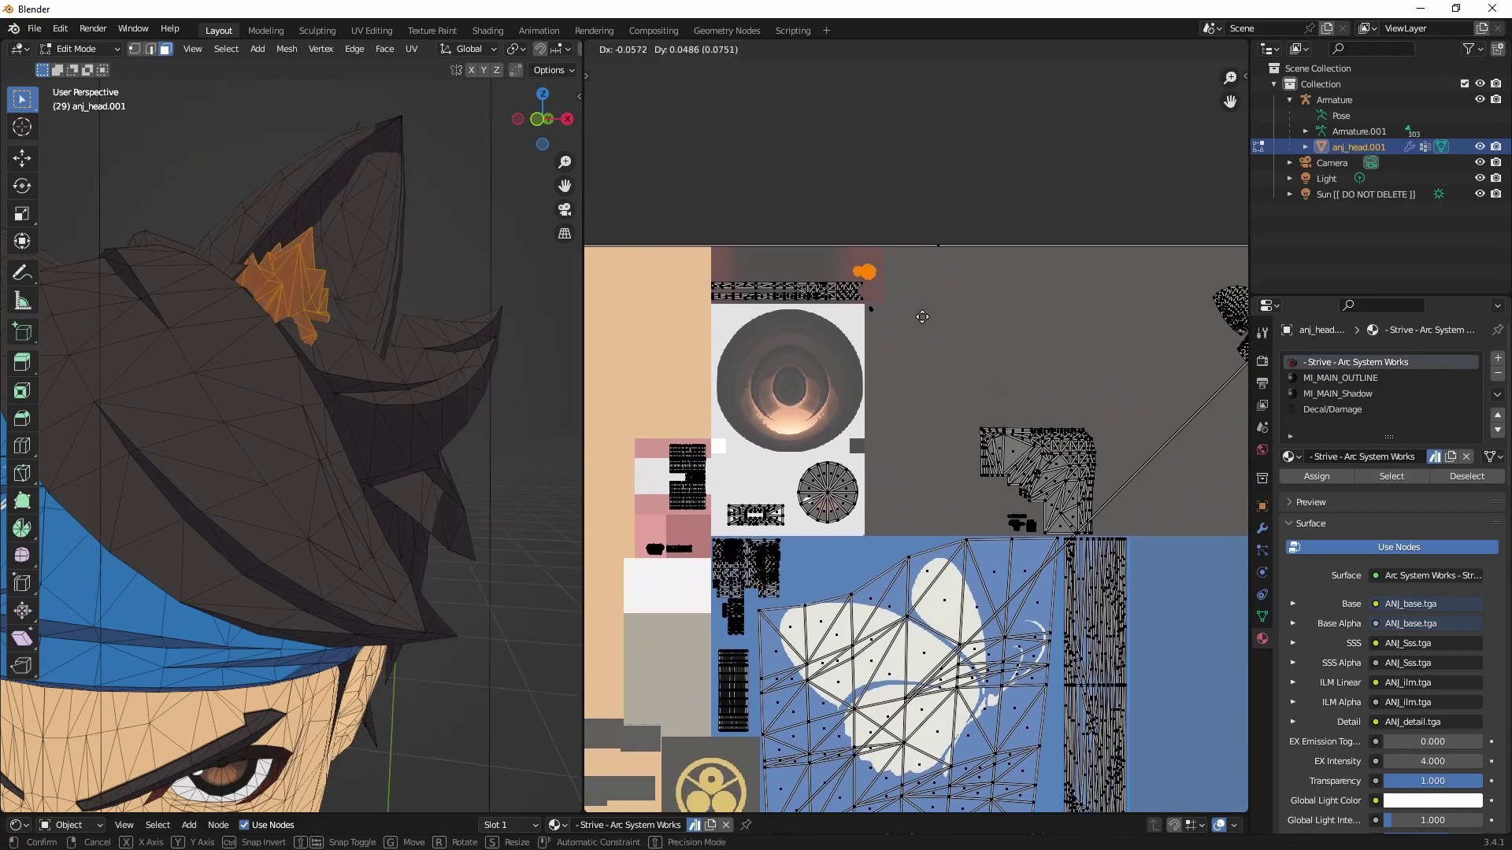
pyautogui.click(911, 315)
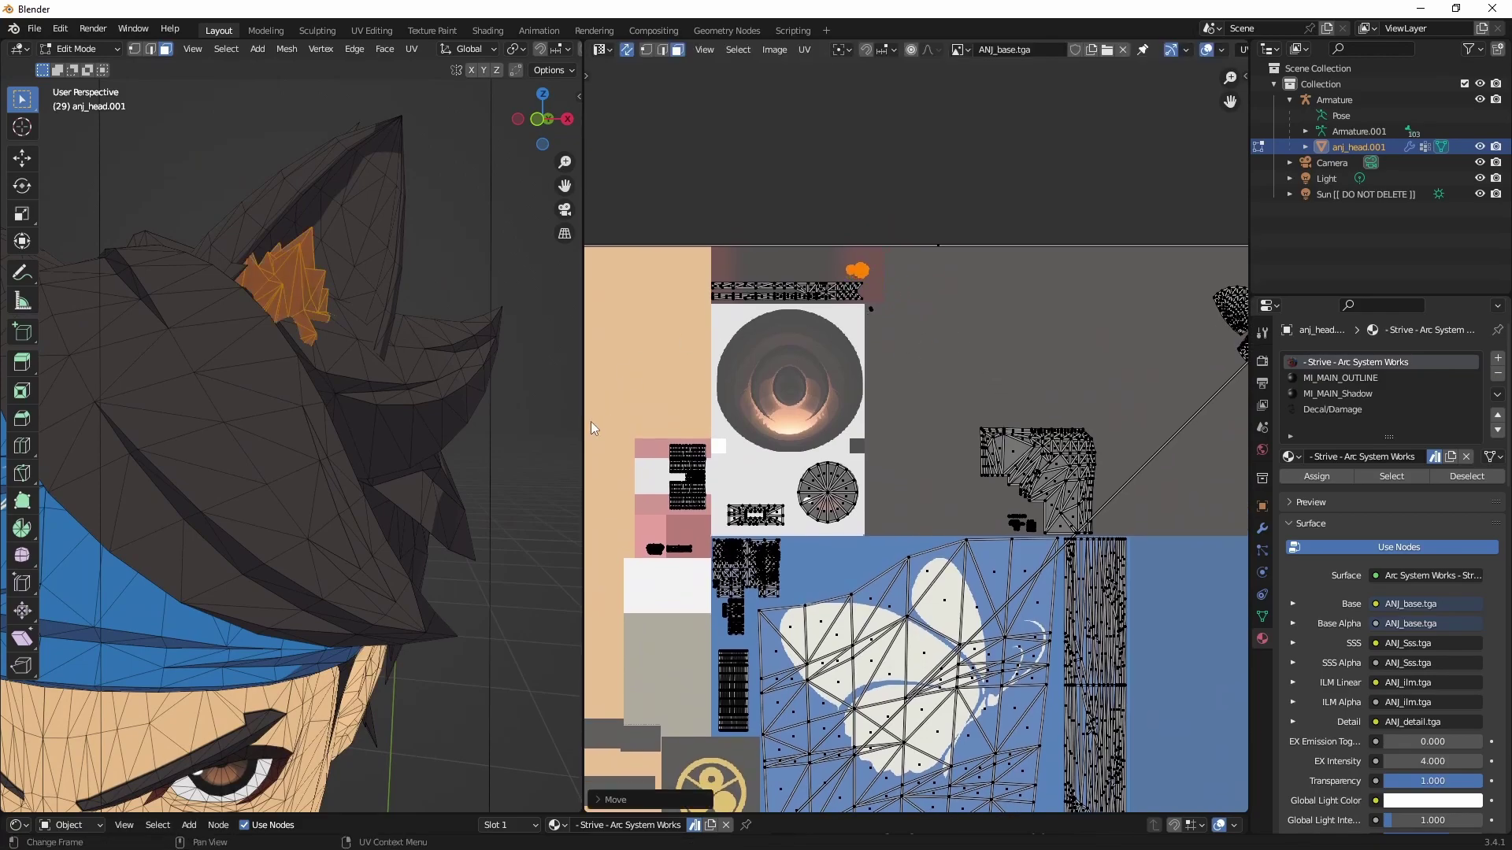
pyautogui.click(546, 448)
pyautogui.moveTo(333, 354)
pyautogui.mouseDown(button='middle')
pyautogui.moveTo(270, 367)
pyautogui.moveTo(321, 385)
pyautogui.moveTo(337, 364)
pyautogui.moveTo(287, 357)
pyautogui.moveTo(421, 325)
pyautogui.moveTo(314, 375)
pyautogui.mouseUp(button='middle')
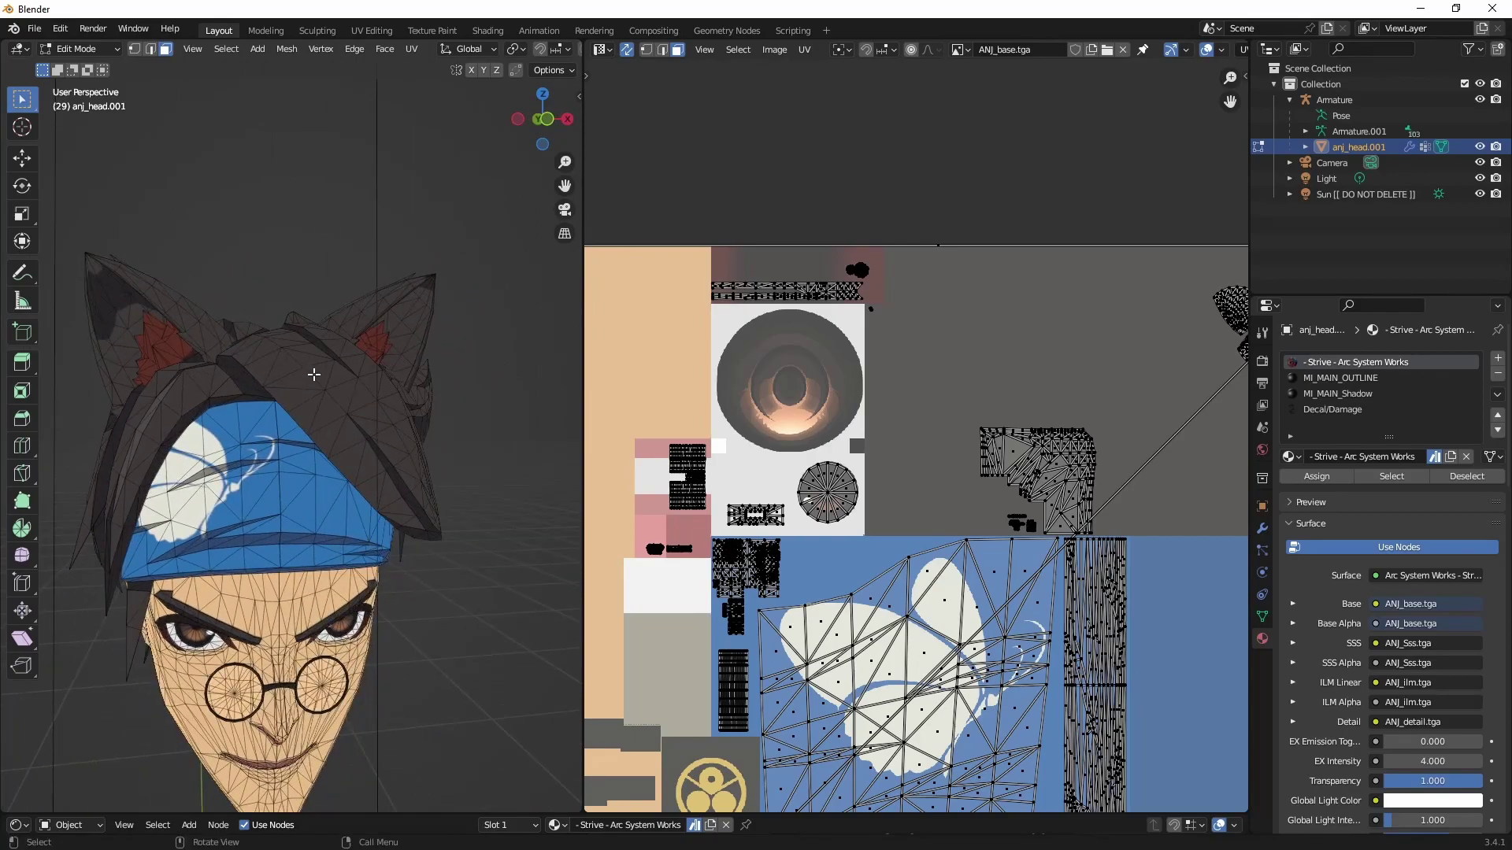
# Step: Shift both inner-ear fur UV clusters along X toward the grey side of the dark red gradient, deselect them, and check the ears
pyautogui.moveTo(802, 445); pyautogui.dragTo(905, 371, button='middle')
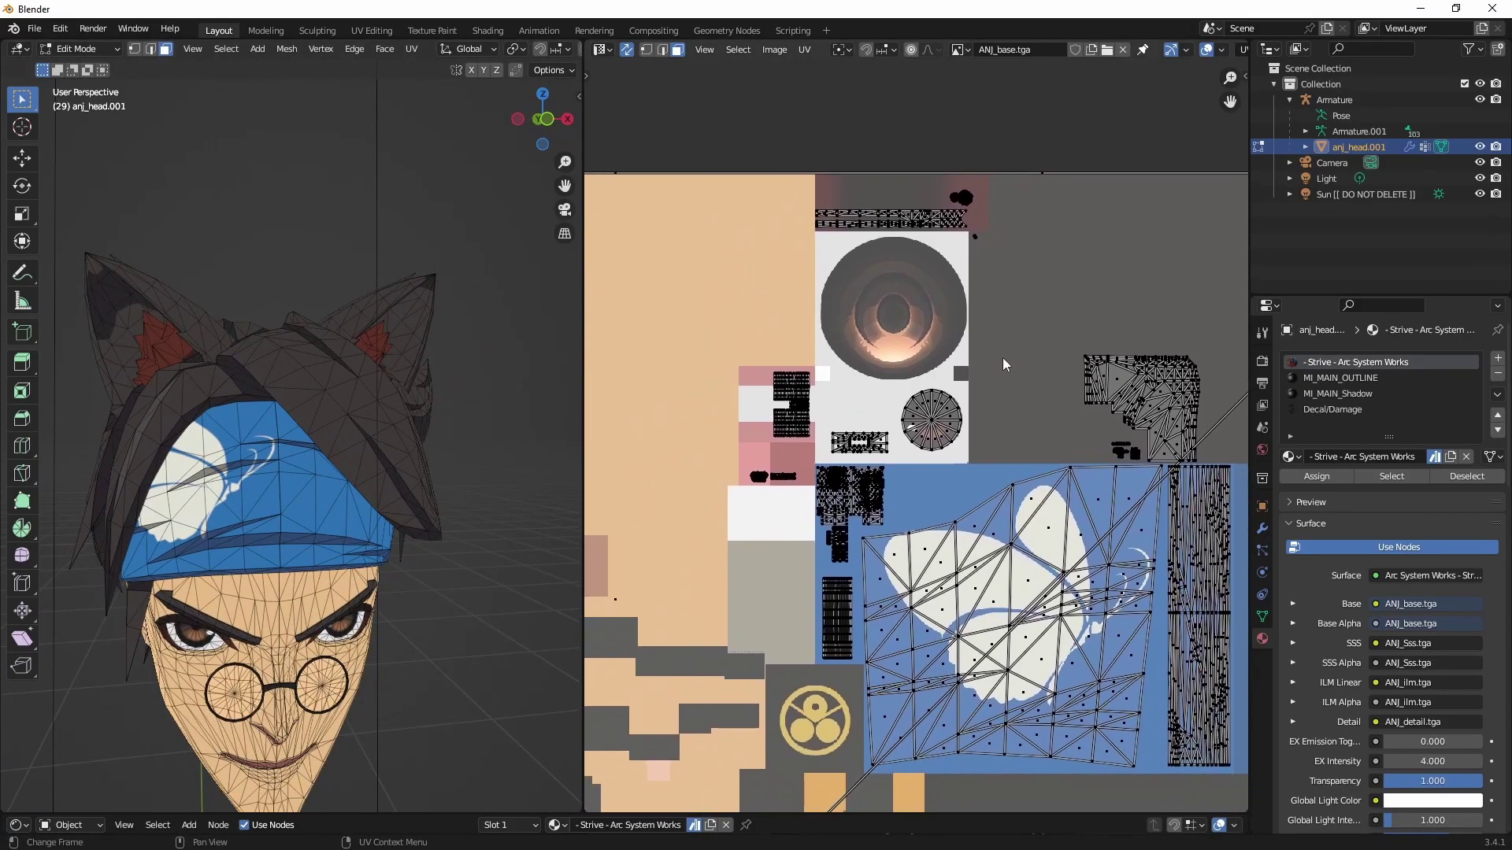
pyautogui.scroll(-4, 1011, 644)
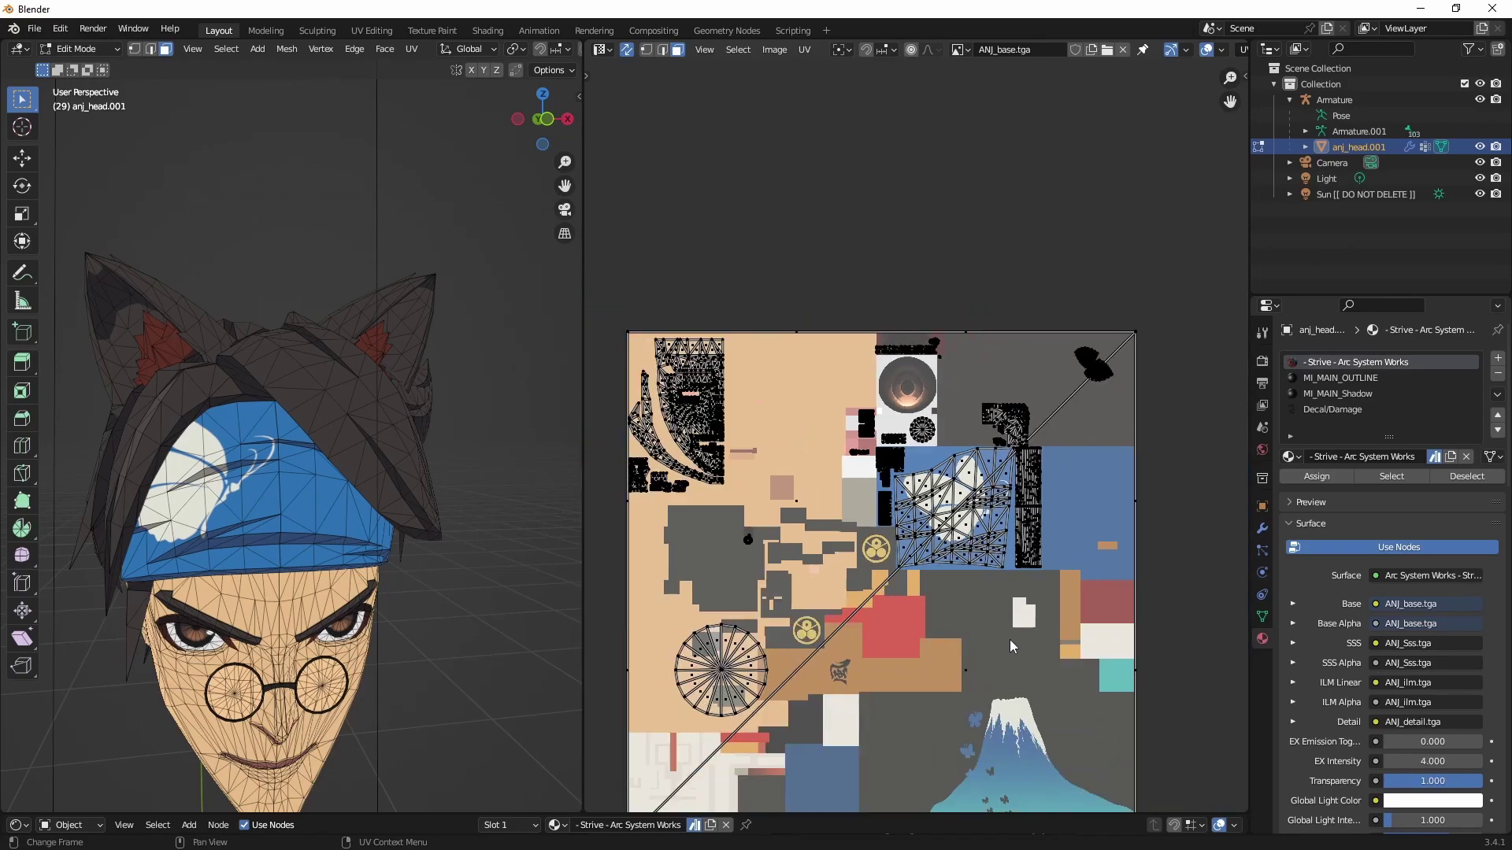
pyautogui.scroll(8, 1008, 464)
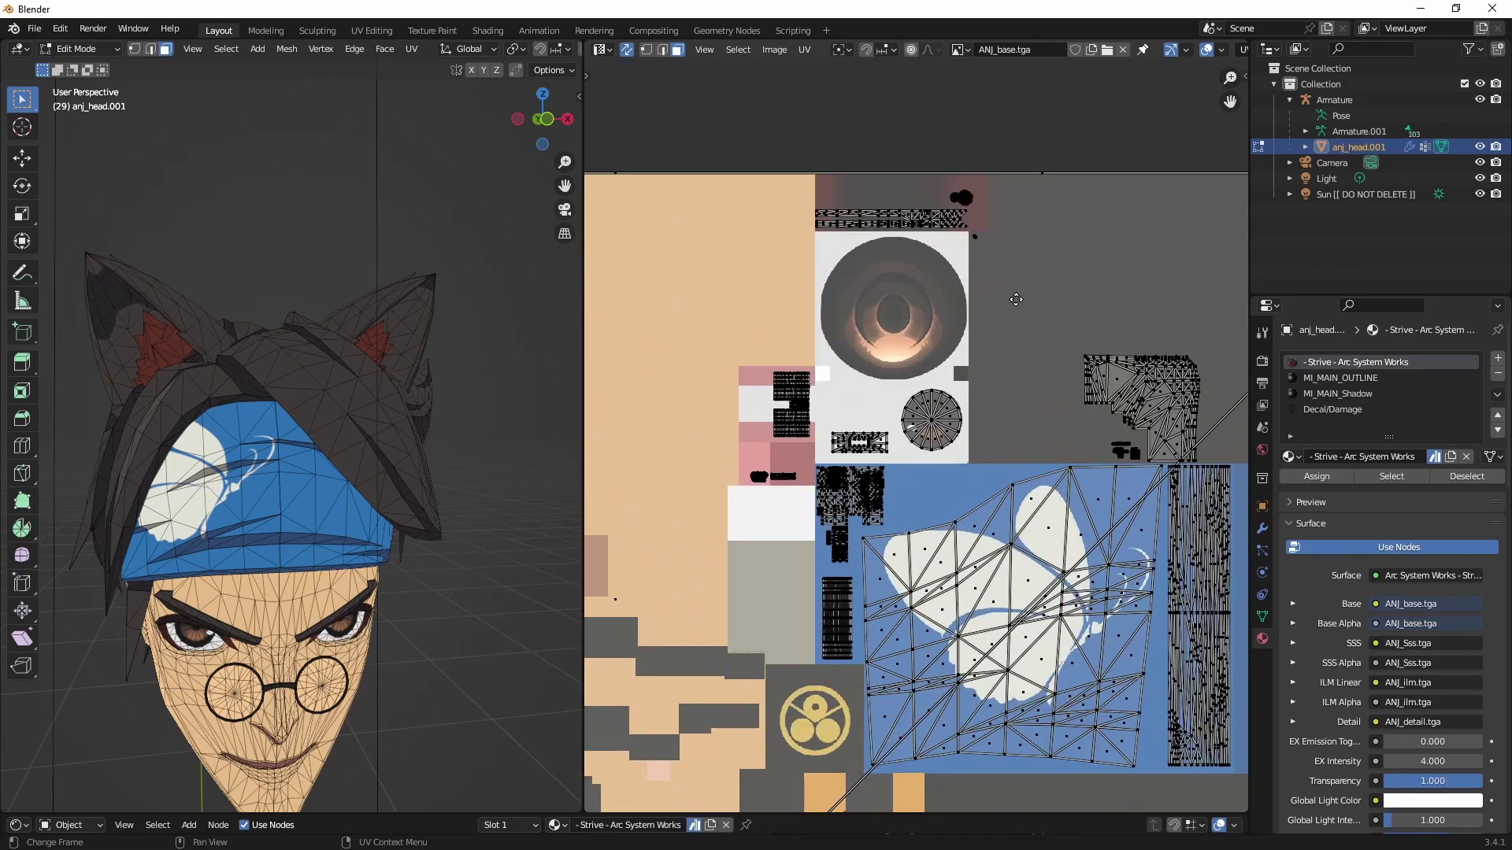
pyautogui.scroll(4, 1012, 441)
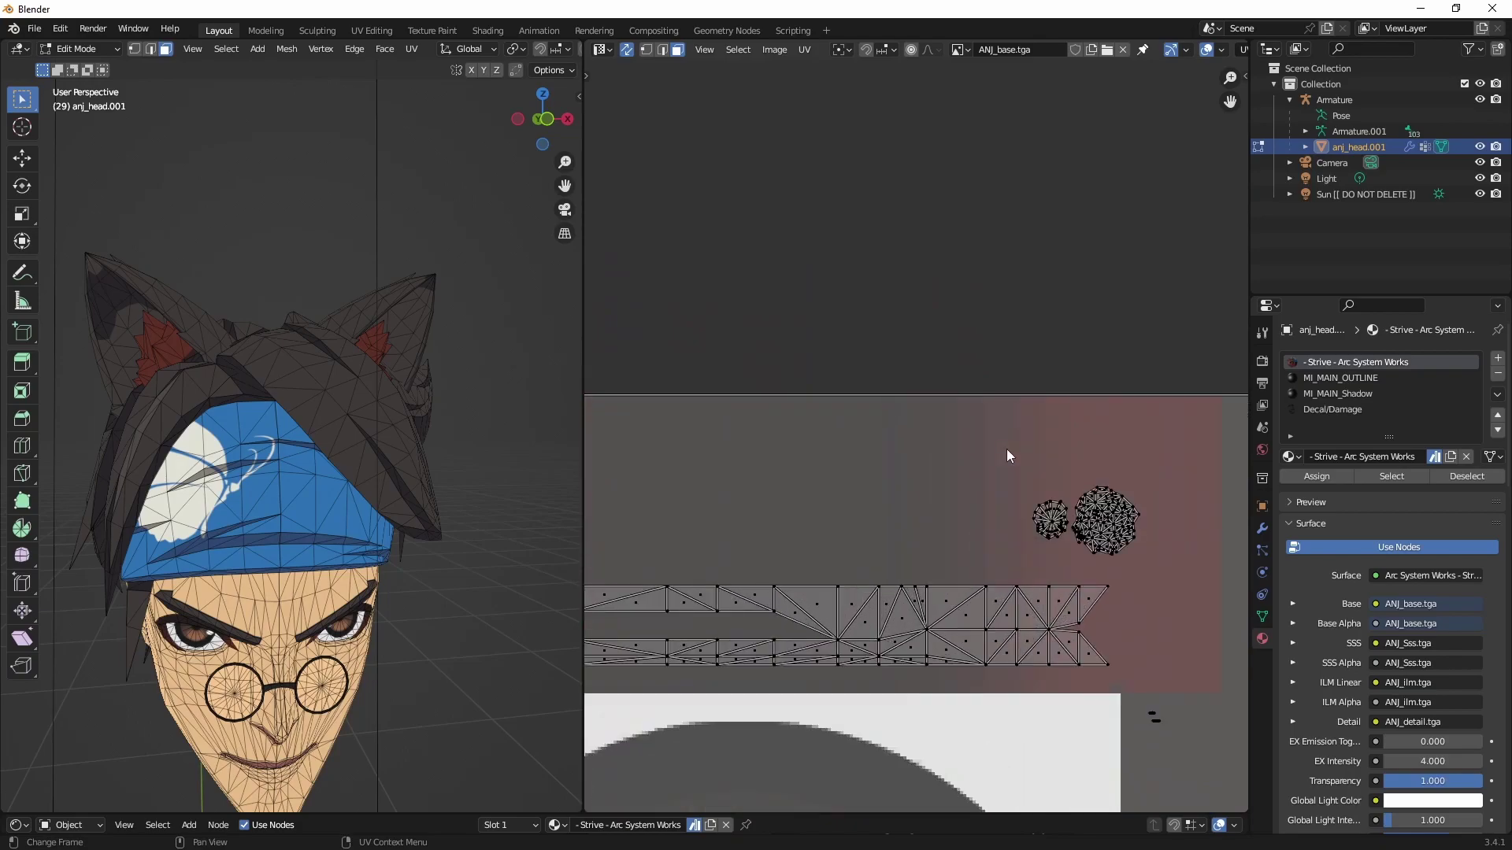
pyautogui.moveTo(1028, 449); pyautogui.dragTo(1224, 601)
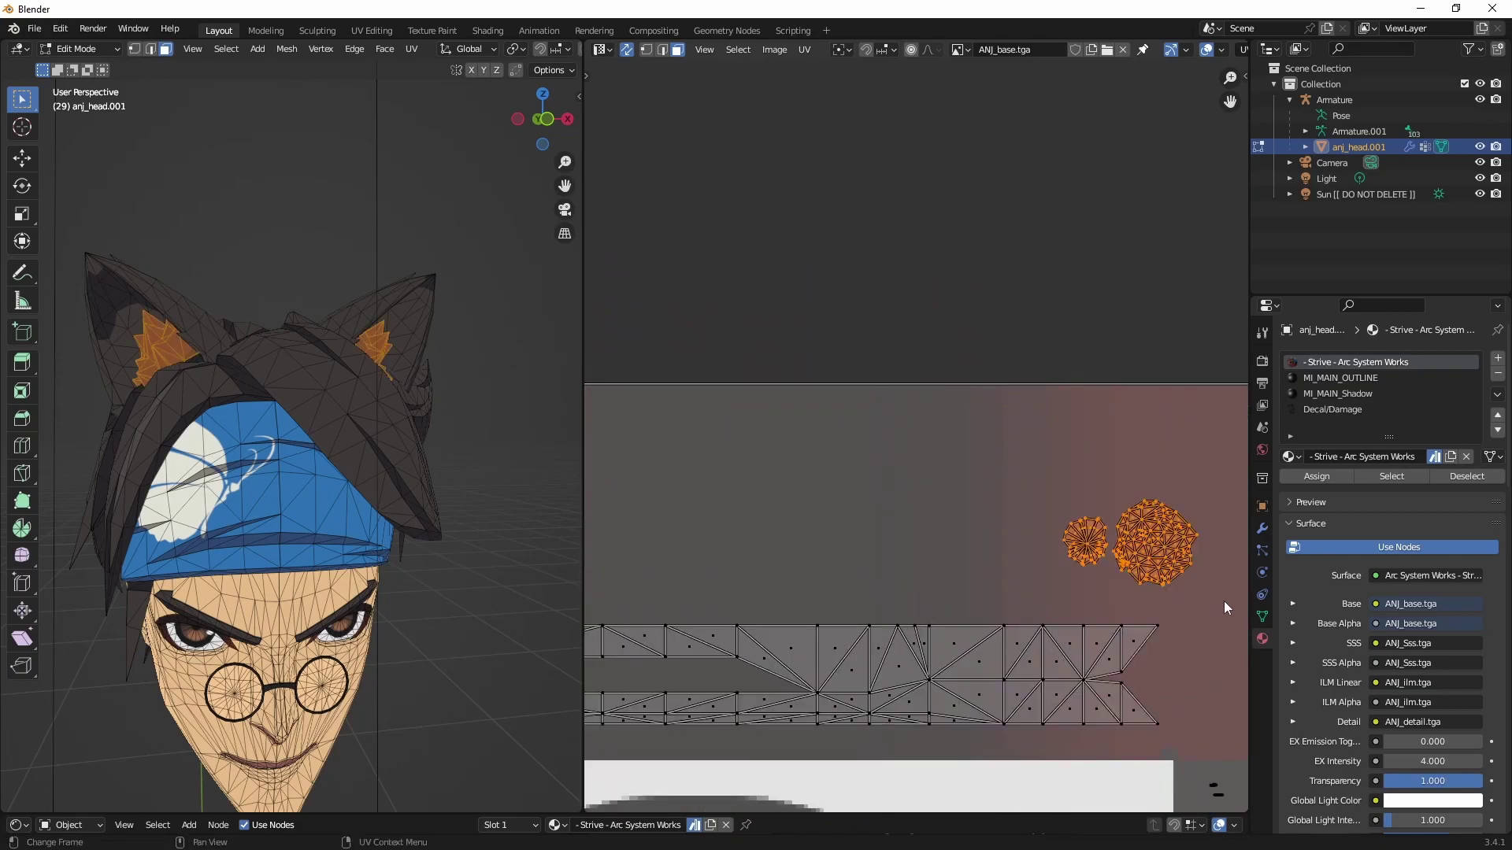
pyautogui.press('g')
pyautogui.press('x')
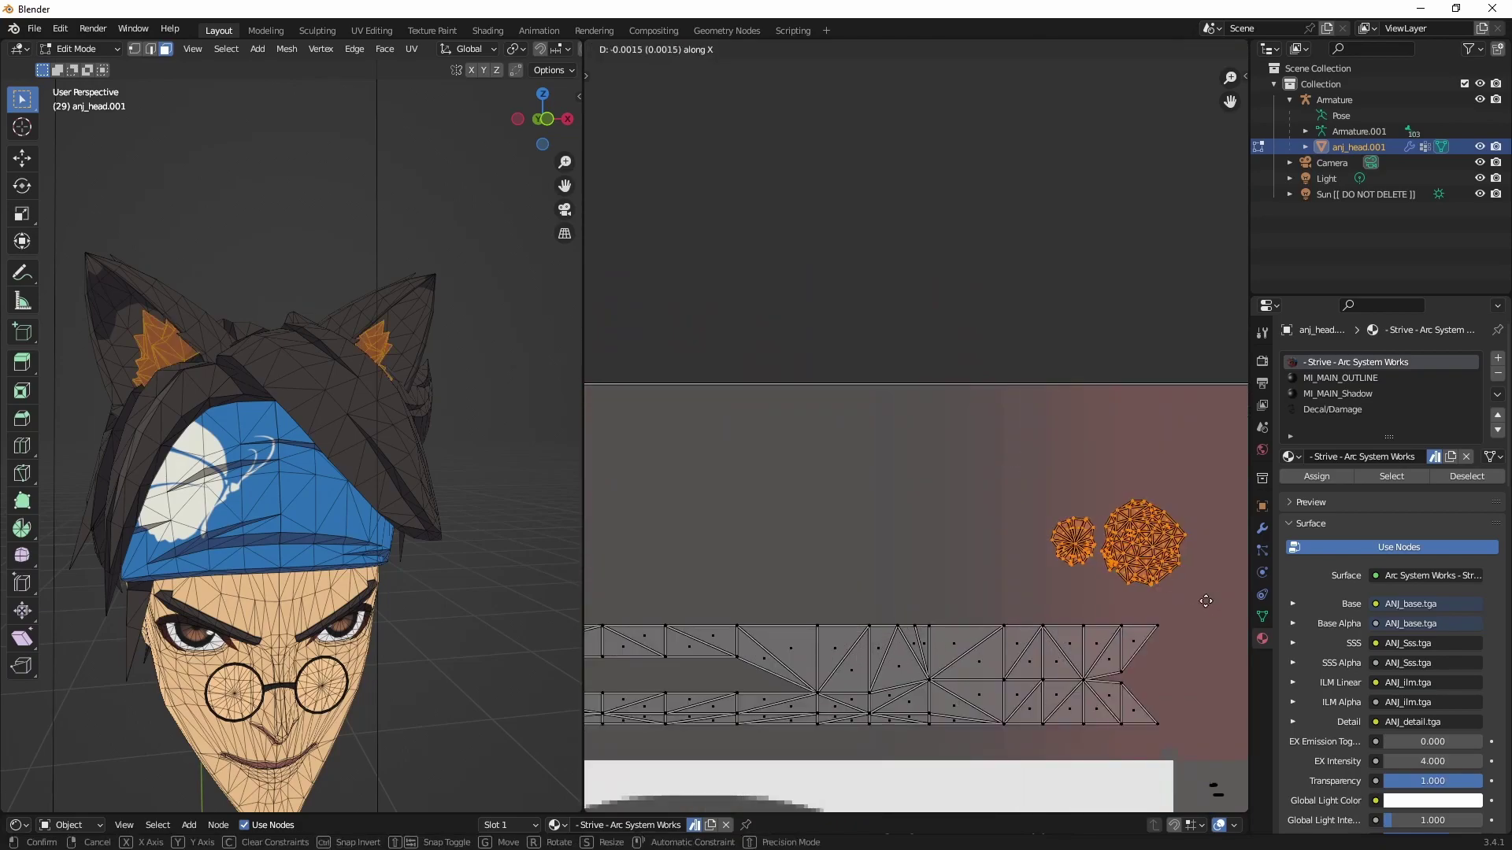
pyautogui.click(1148, 603)
pyautogui.hotkey('alt', 'a')
pyautogui.scroll(3, 378, 282)
pyautogui.moveTo(378, 282); pyautogui.dragTo(412, 287, button='middle')
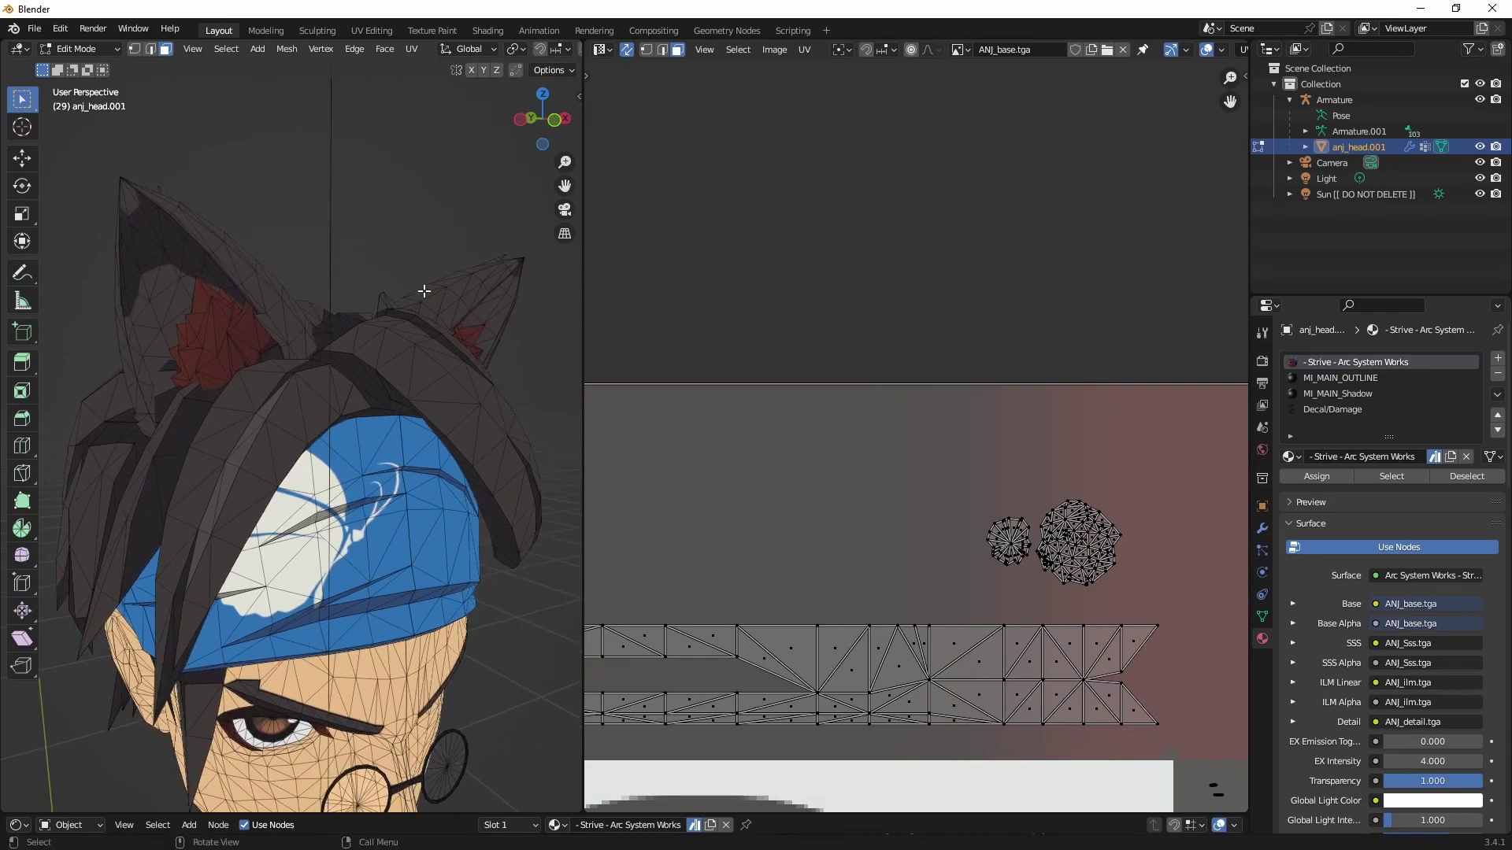
# Step: Select both inner-ear UV islands and move them along X further into the red area of the base texture
pyautogui.moveTo(947, 471); pyautogui.dragTo(1193, 600)
pyautogui.scroll(-2, 1073, 543)
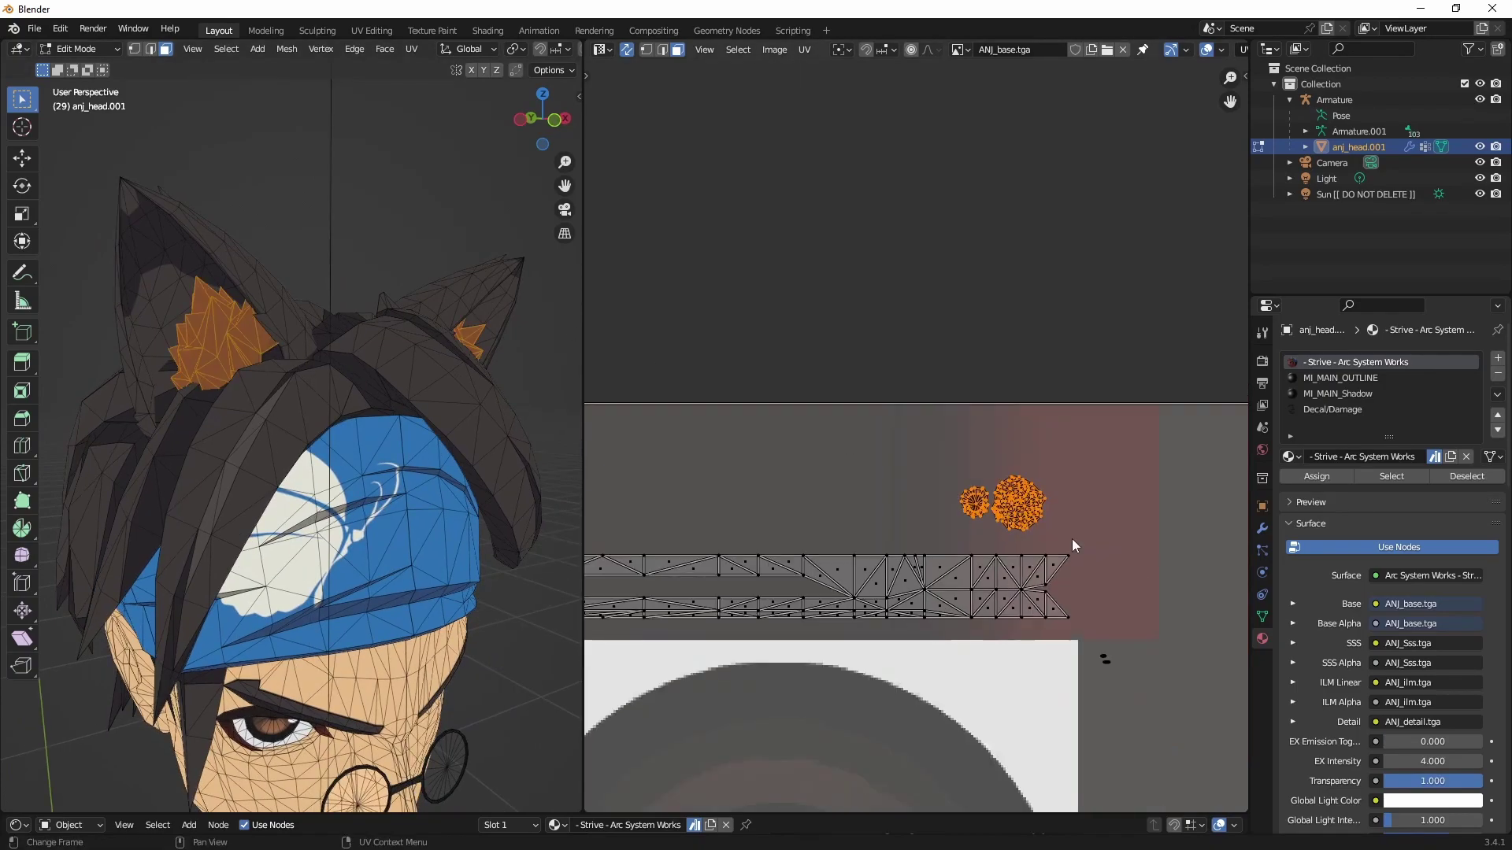
pyautogui.press('g')
pyautogui.press('x')
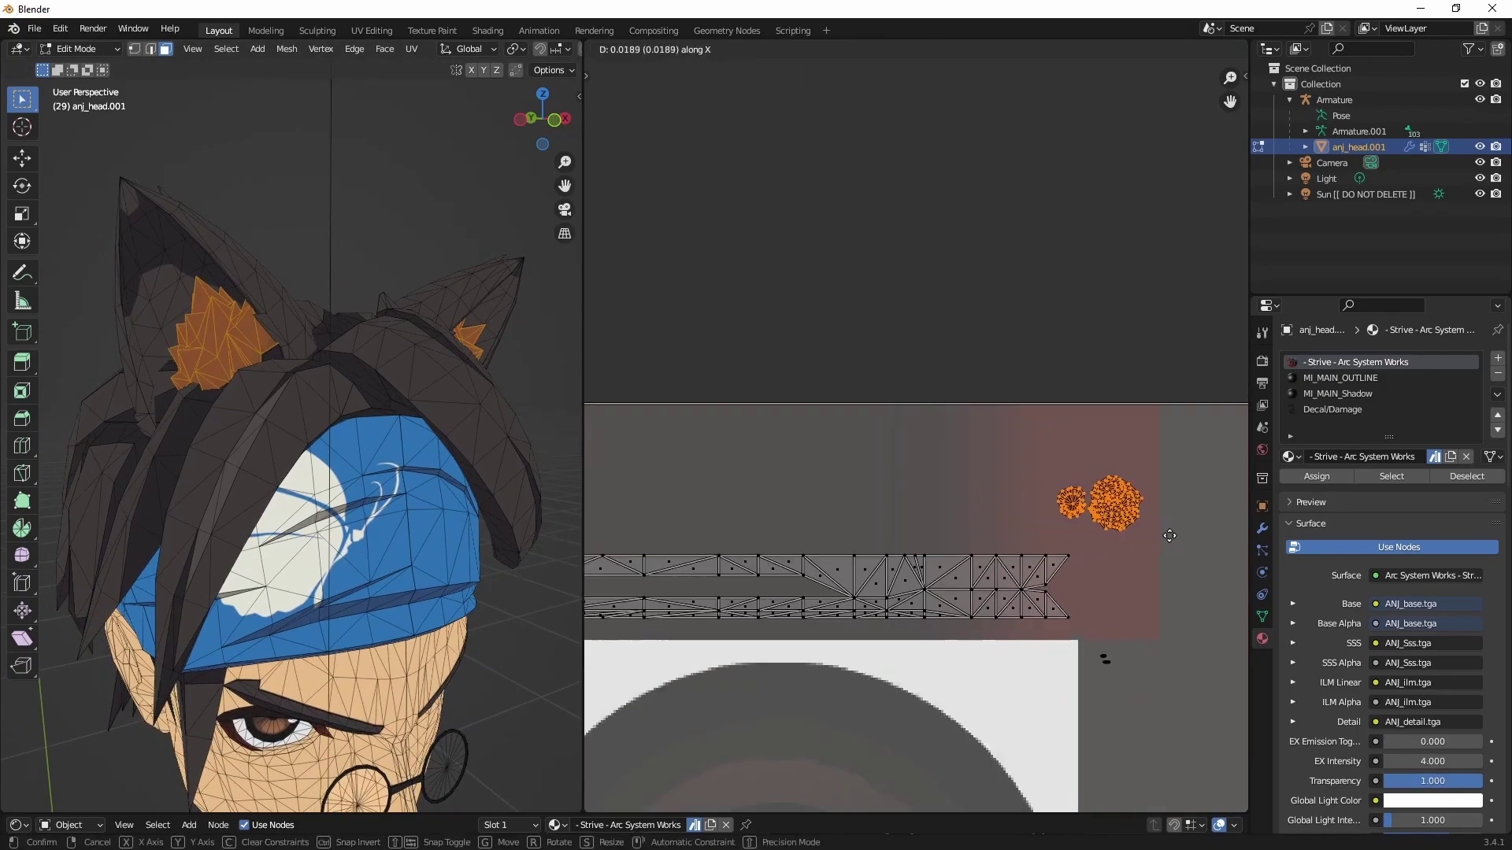
pyautogui.click(1174, 540)
pyautogui.click(1177, 540)
pyautogui.moveTo(378, 370)
pyautogui.mouseDown(button='middle')
pyautogui.moveTo(441, 378)
pyautogui.moveTo(353, 376)
pyautogui.mouseUp(button='middle')
pyautogui.scroll(-3, 441, 378)
pyautogui.scroll(5, 289, 410)
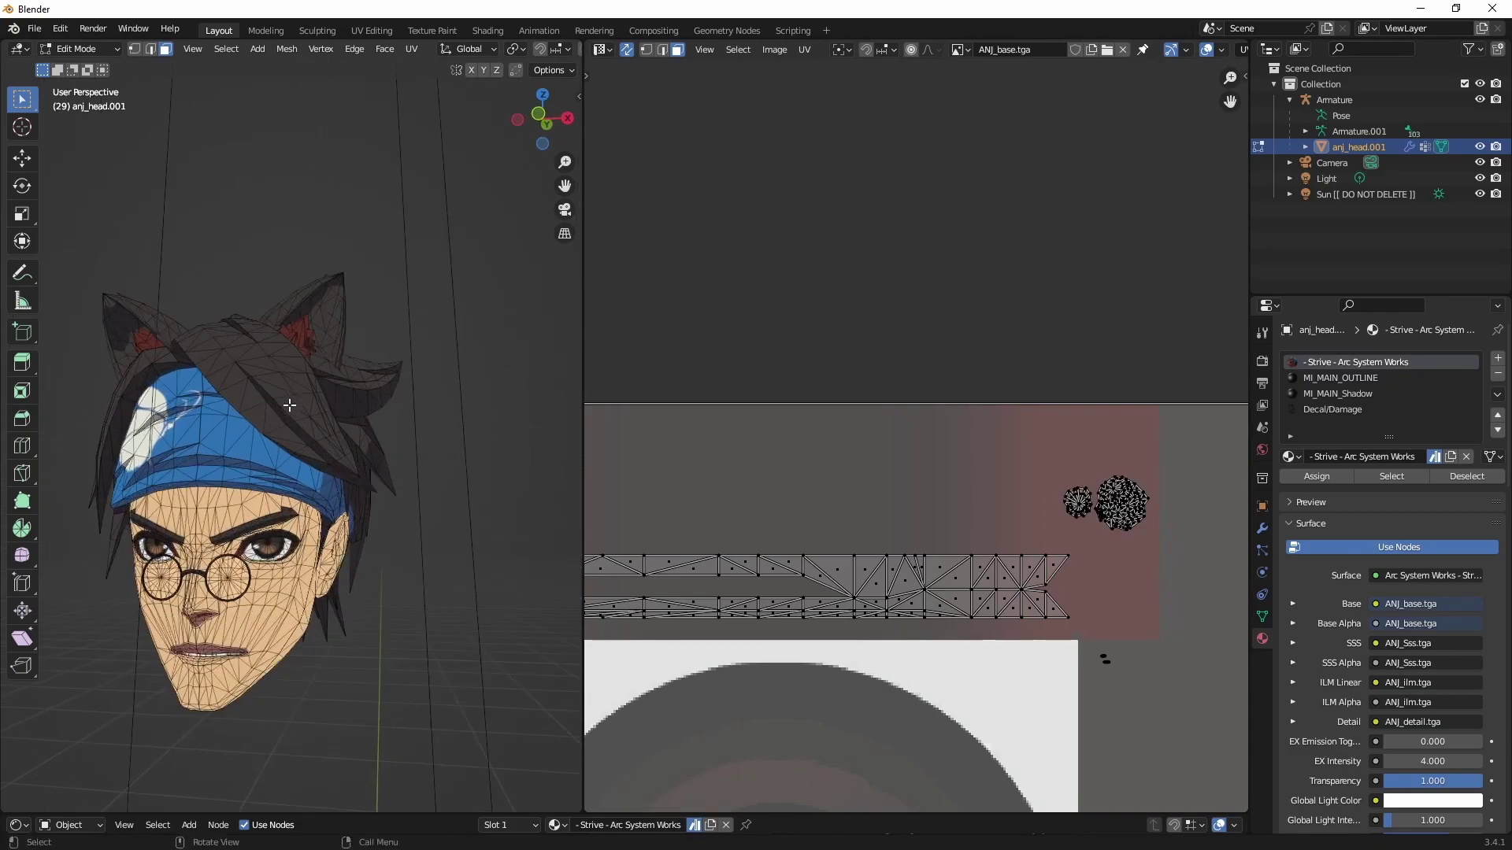
pyautogui.moveTo(414, 544); pyautogui.dragTo(570, 400, button='middle')
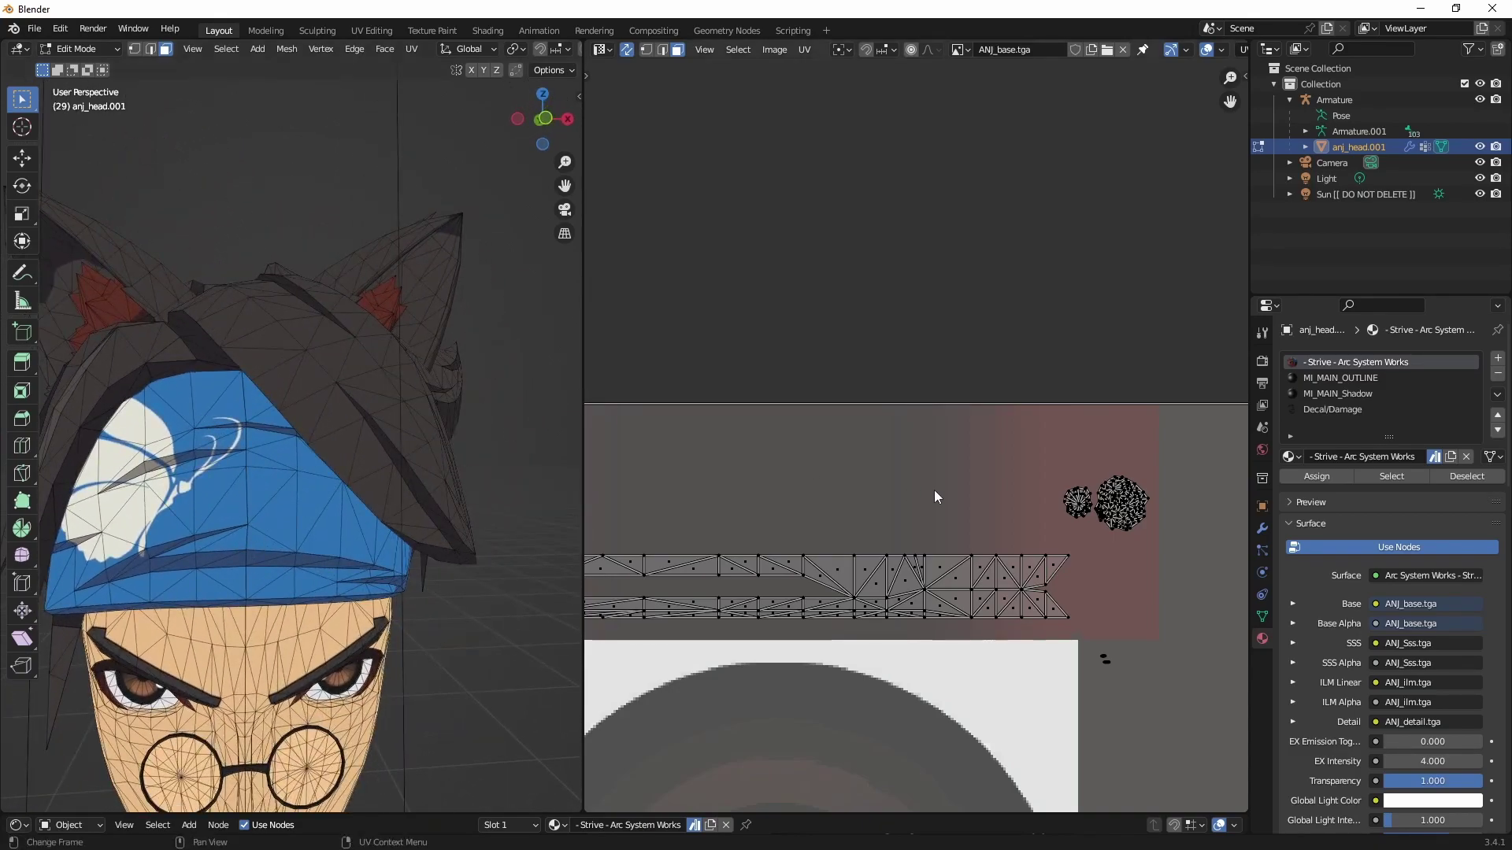
# Step: Try placing the inner-ear UV islands on the small white patch below the red area and shrinking them to fit
pyautogui.scroll(-3, 937, 485)
pyautogui.moveTo(955, 431); pyautogui.dragTo(1028, 477)
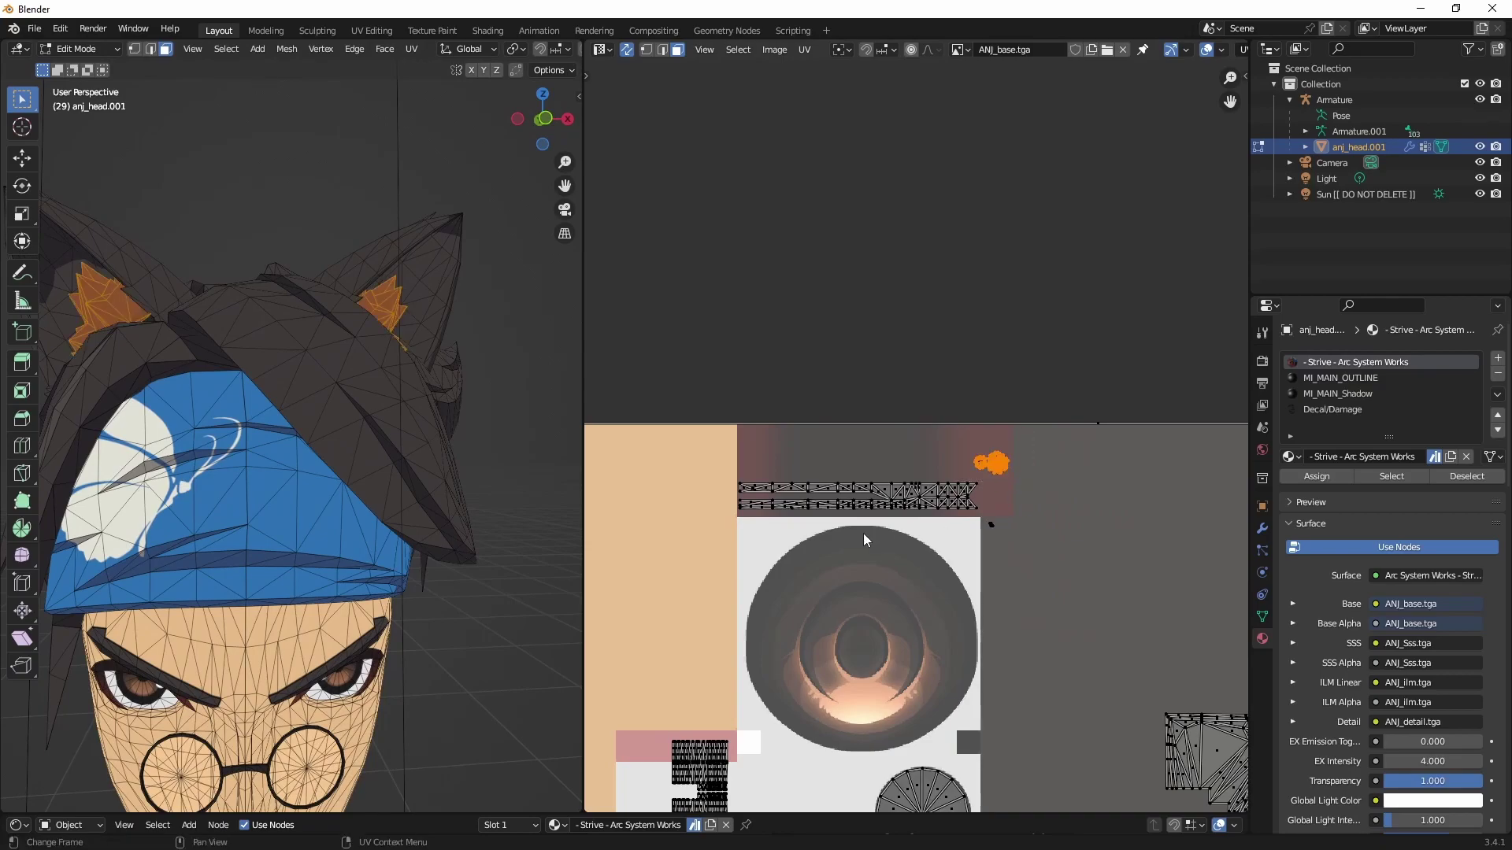
pyautogui.scroll(-1, 866, 532)
pyautogui.press('g')
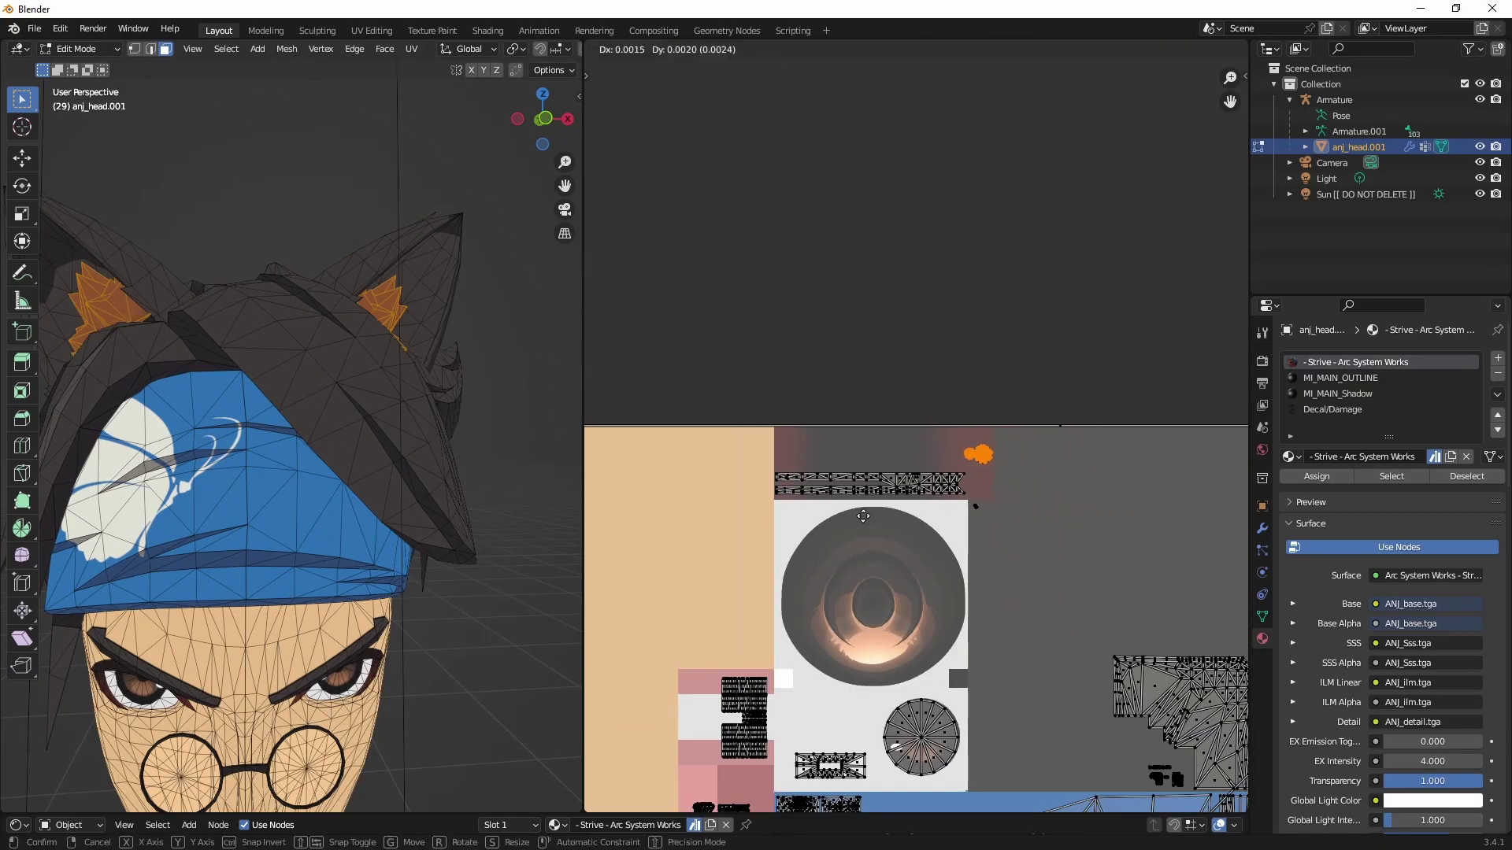
pyautogui.click(690, 732)
pyautogui.press('s')
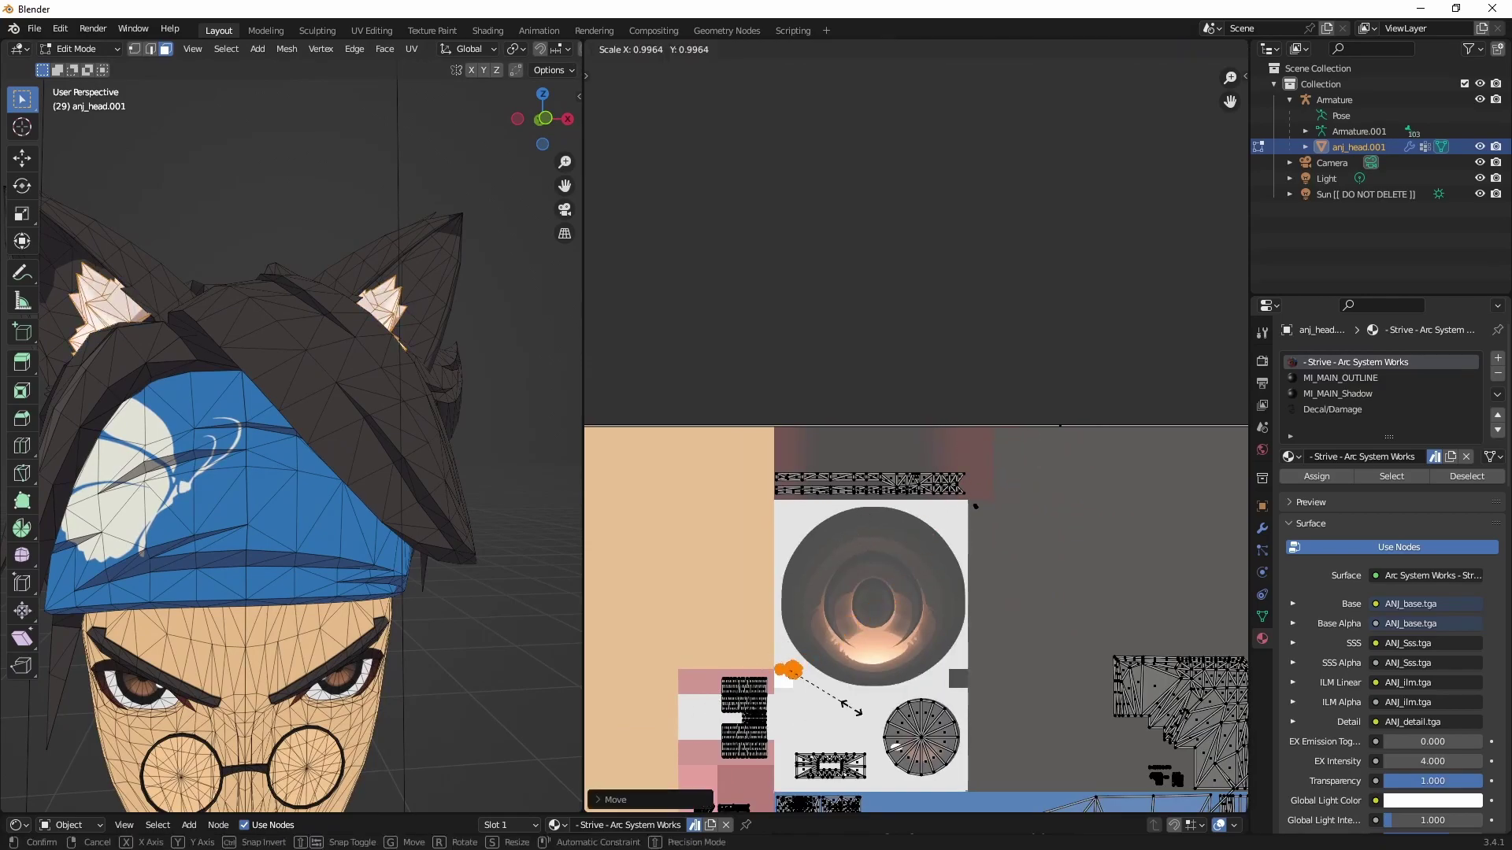
pyautogui.click(802, 692)
pyautogui.click(811, 700)
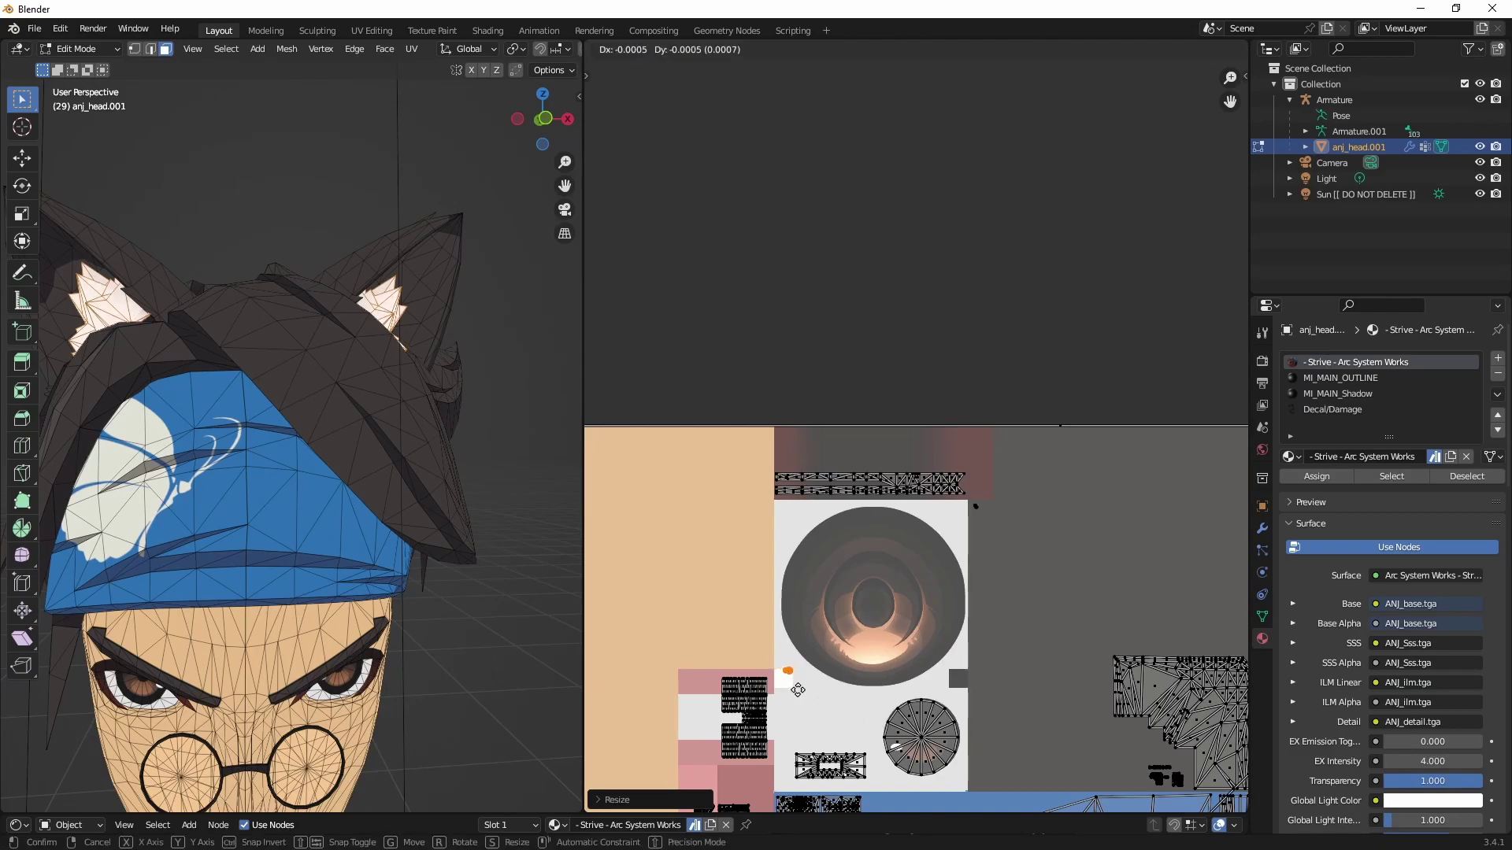
pyautogui.scroll(-3, 251, 508)
pyautogui.moveTo(251, 508); pyautogui.dragTo(195, 491, button='middle')
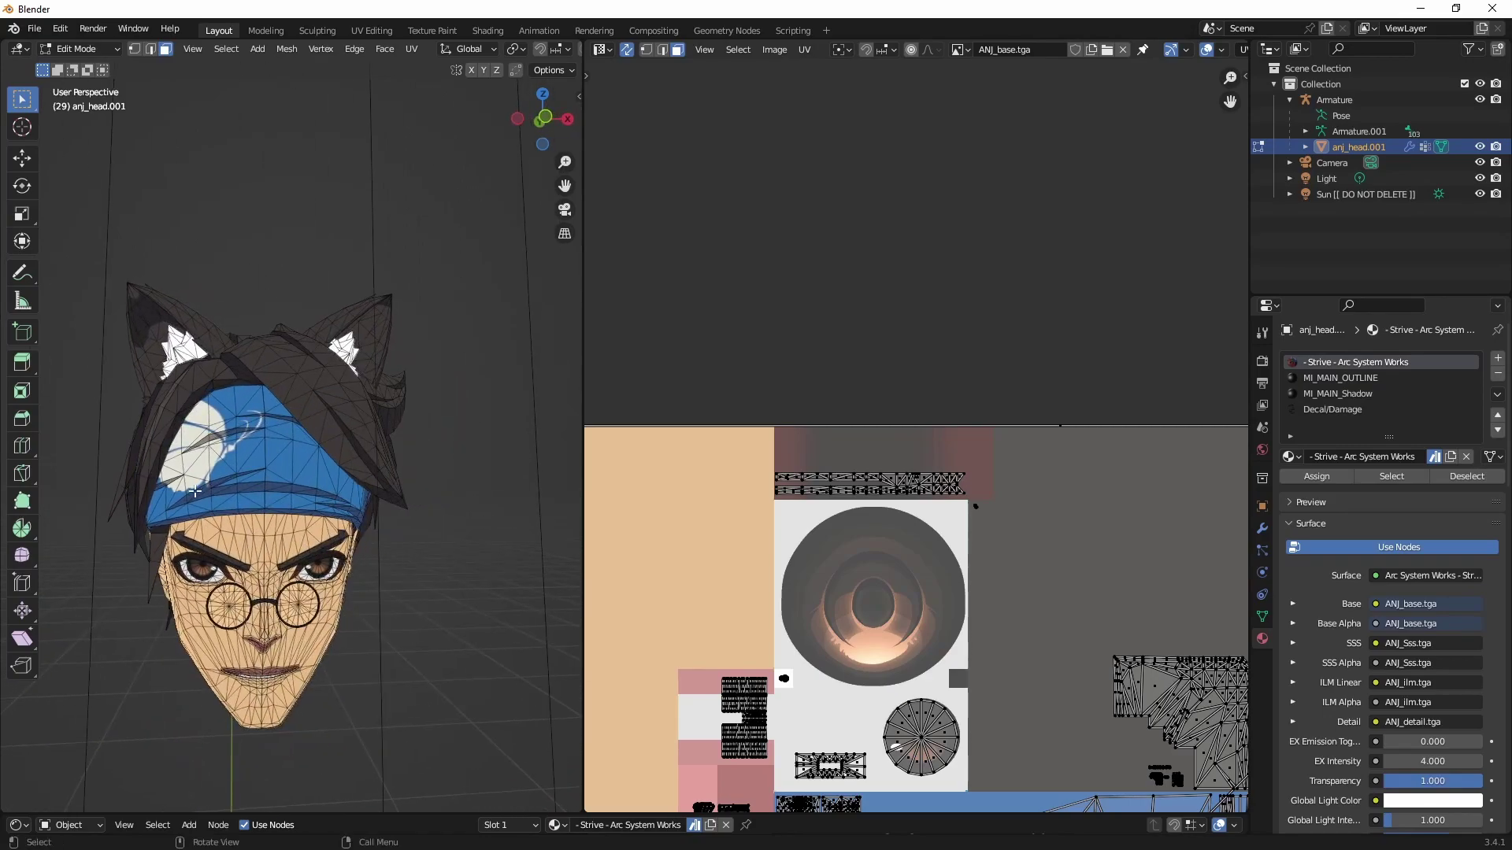
# Step: Undo the move and shrink so the inner-ear UV islands are back on the red area
pyautogui.press('g')
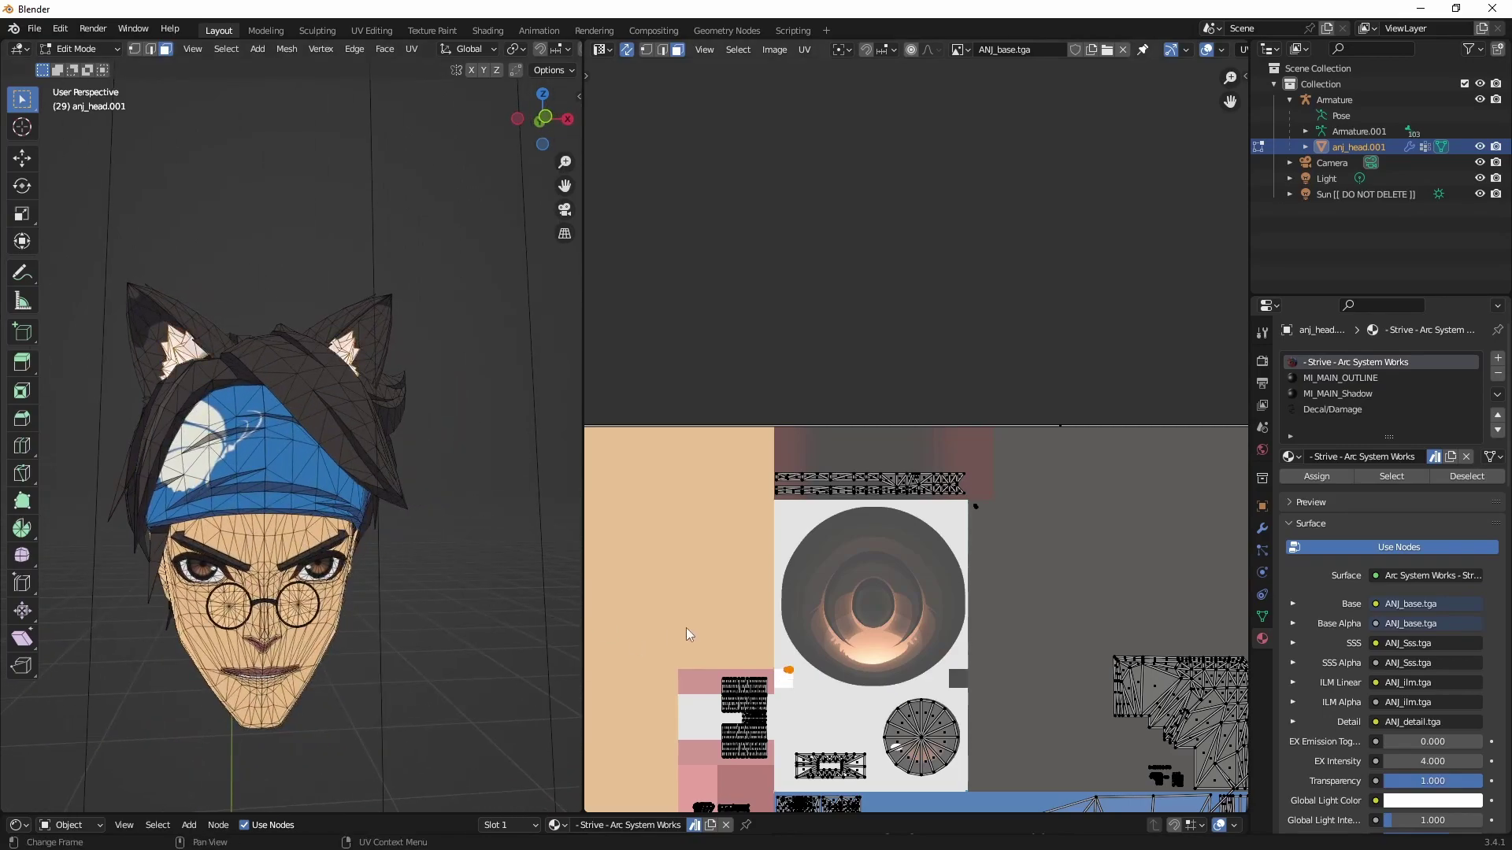
pyautogui.click(1180, 497)
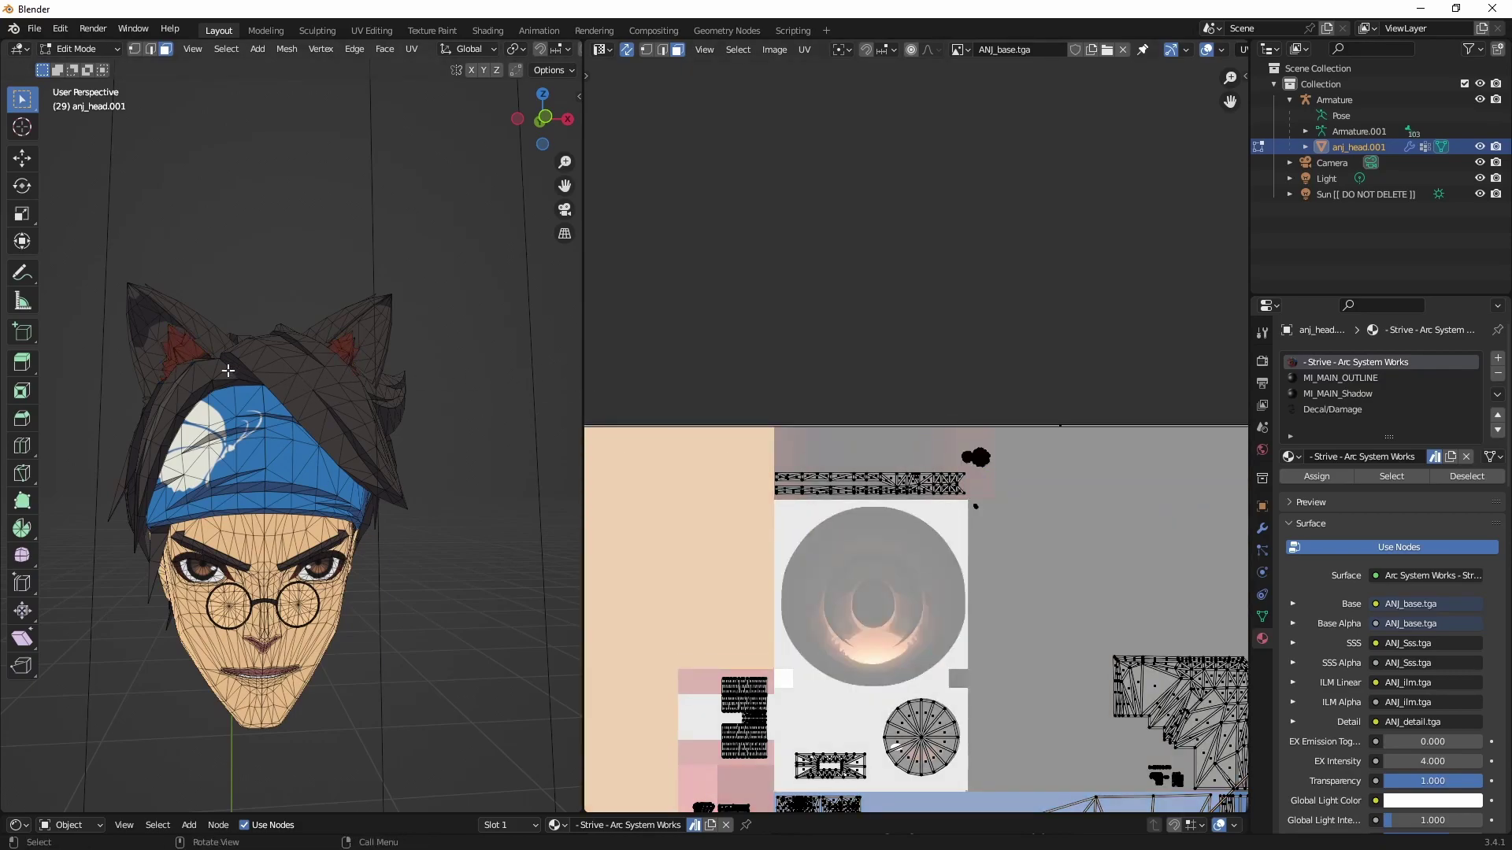
pyautogui.moveTo(175, 339)
pyautogui.mouseDown(button='middle')
pyautogui.moveTo(315, 326)
pyautogui.moveTo(154, 327)
pyautogui.moveTo(169, 329)
pyautogui.mouseUp(button='middle')
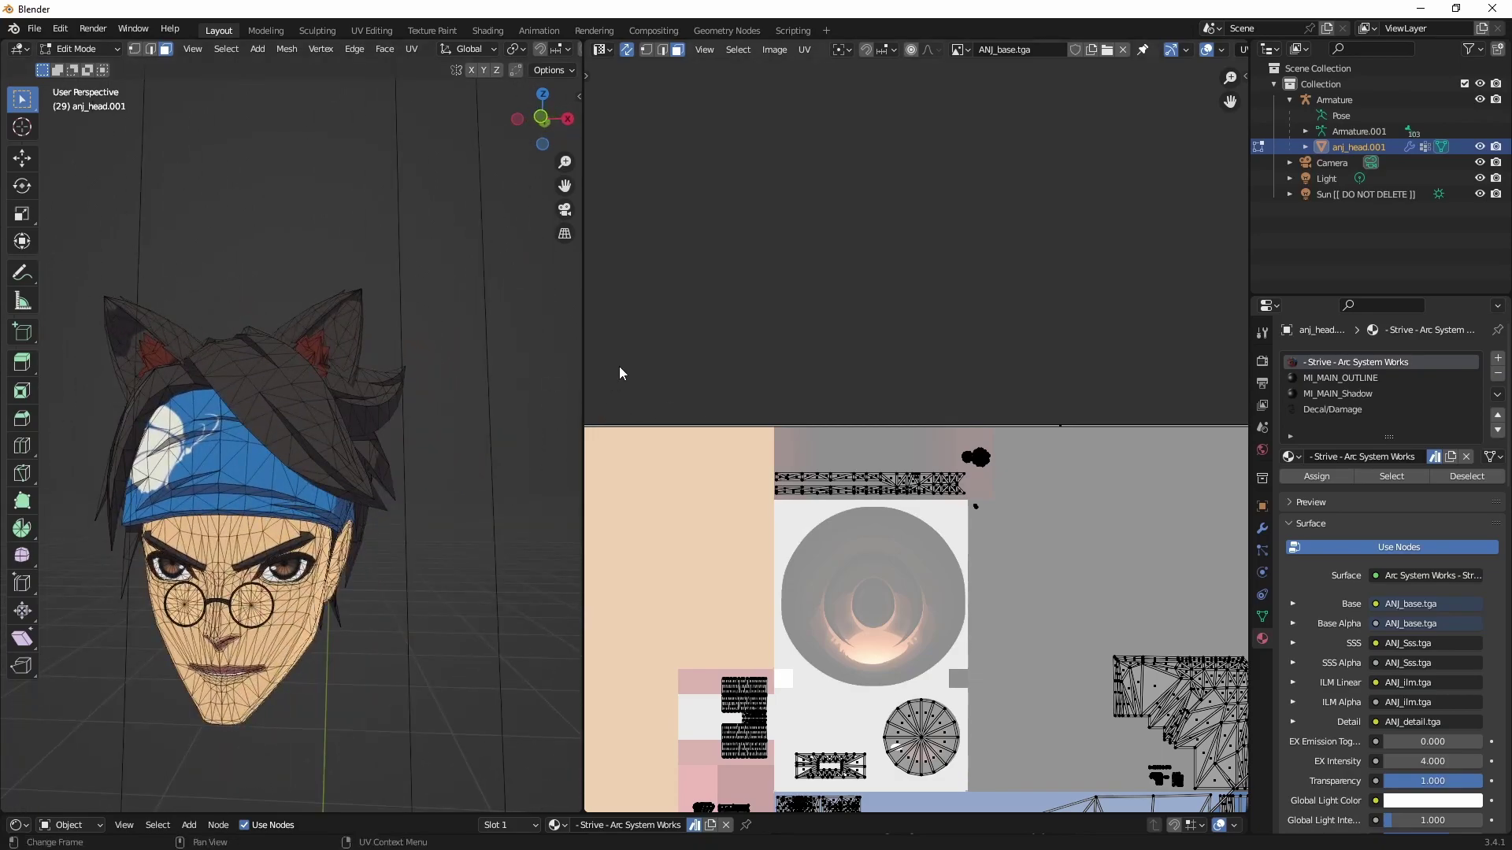
# Step: Enlarge the 3D viewport, turn alpha on in the texture preview tools, and examine the ears' shading up close
pyautogui.moveTo(580, 409); pyautogui.dragTo(1329, 426)
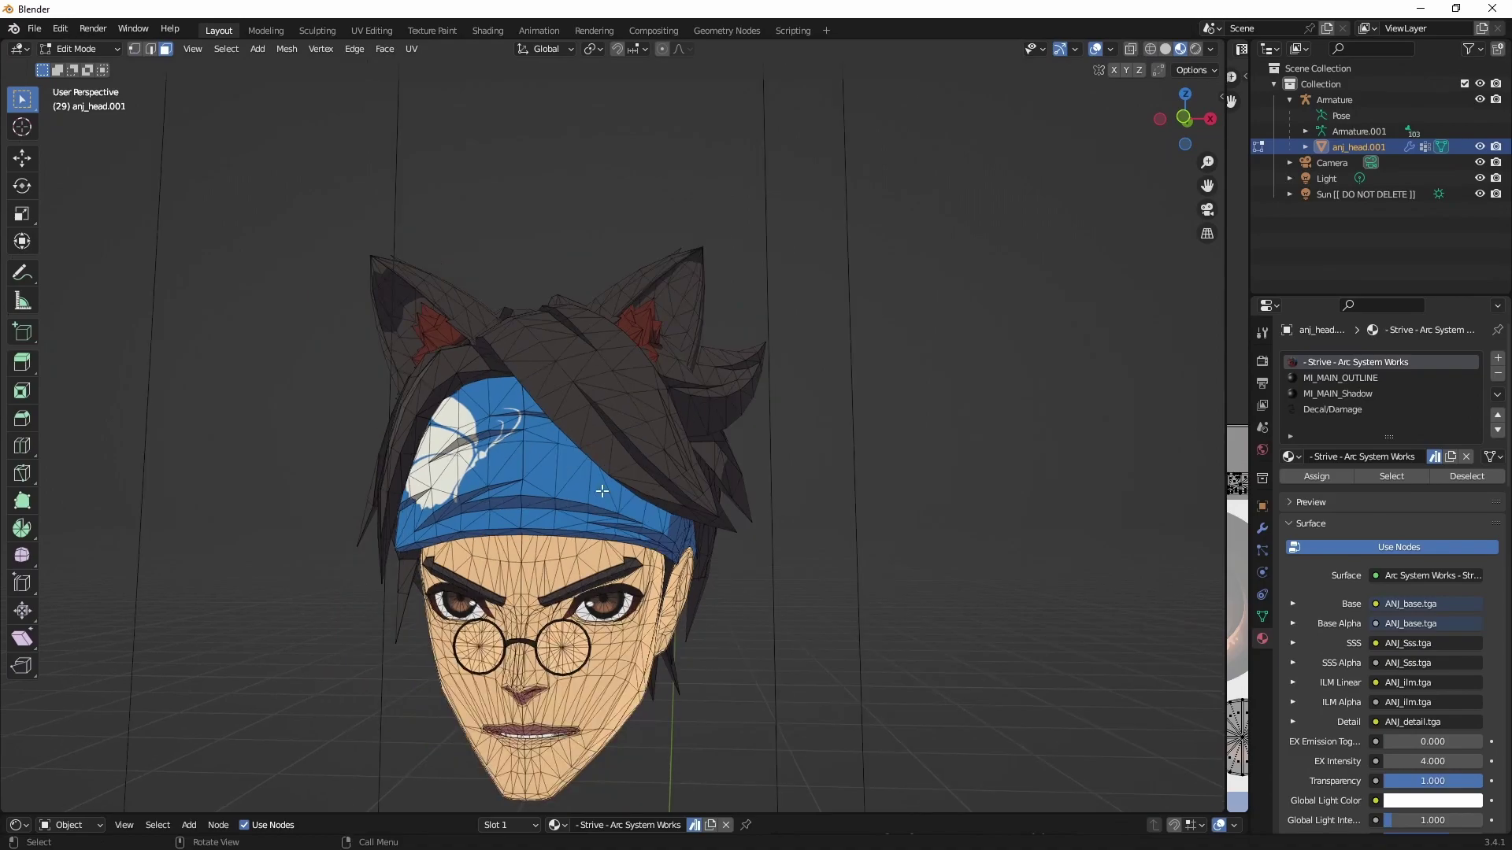
pyautogui.click(1219, 96)
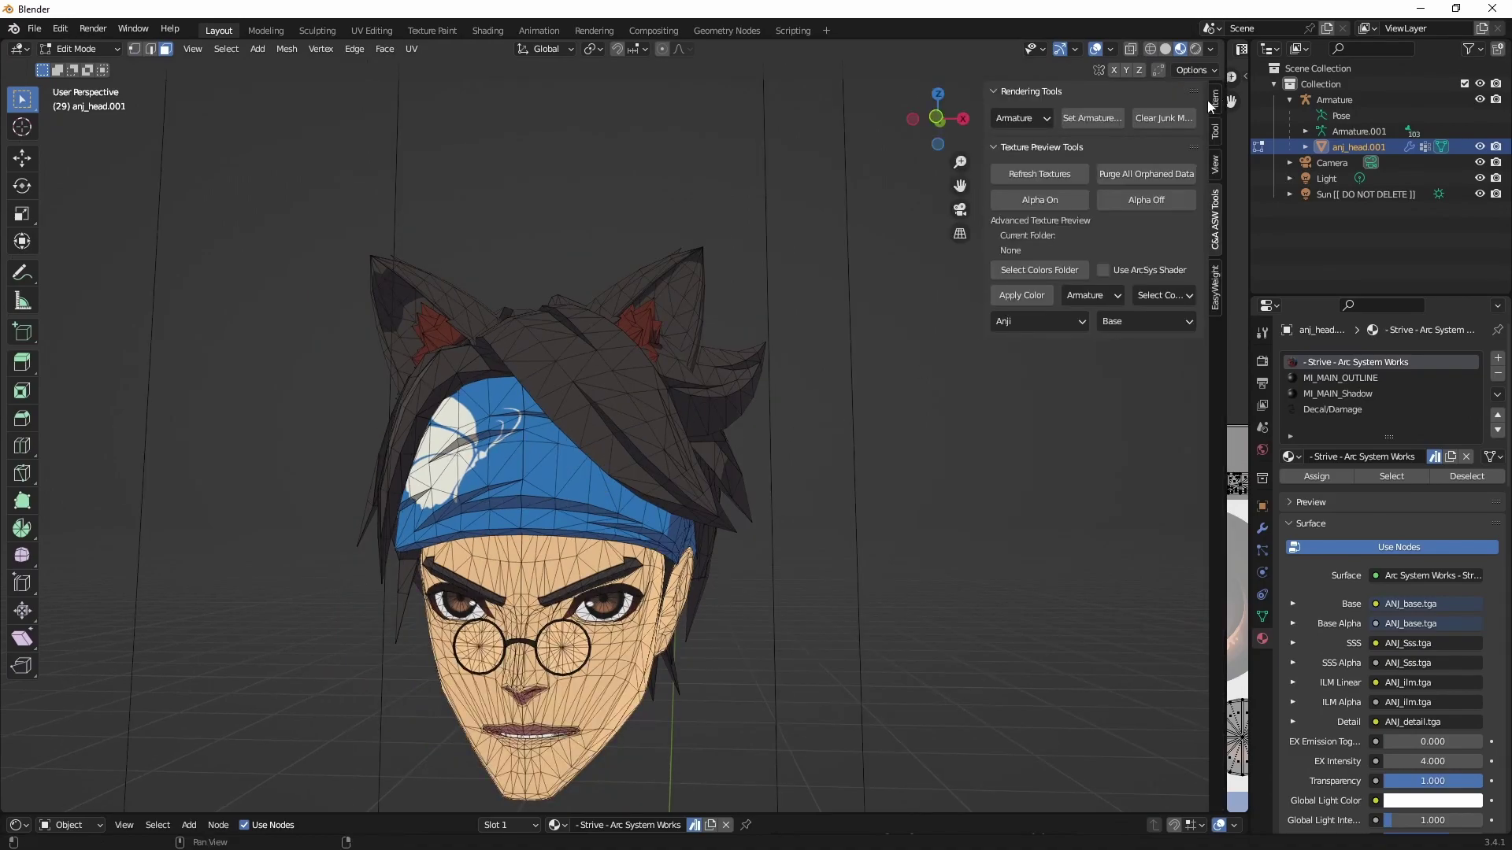
pyautogui.click(1069, 201)
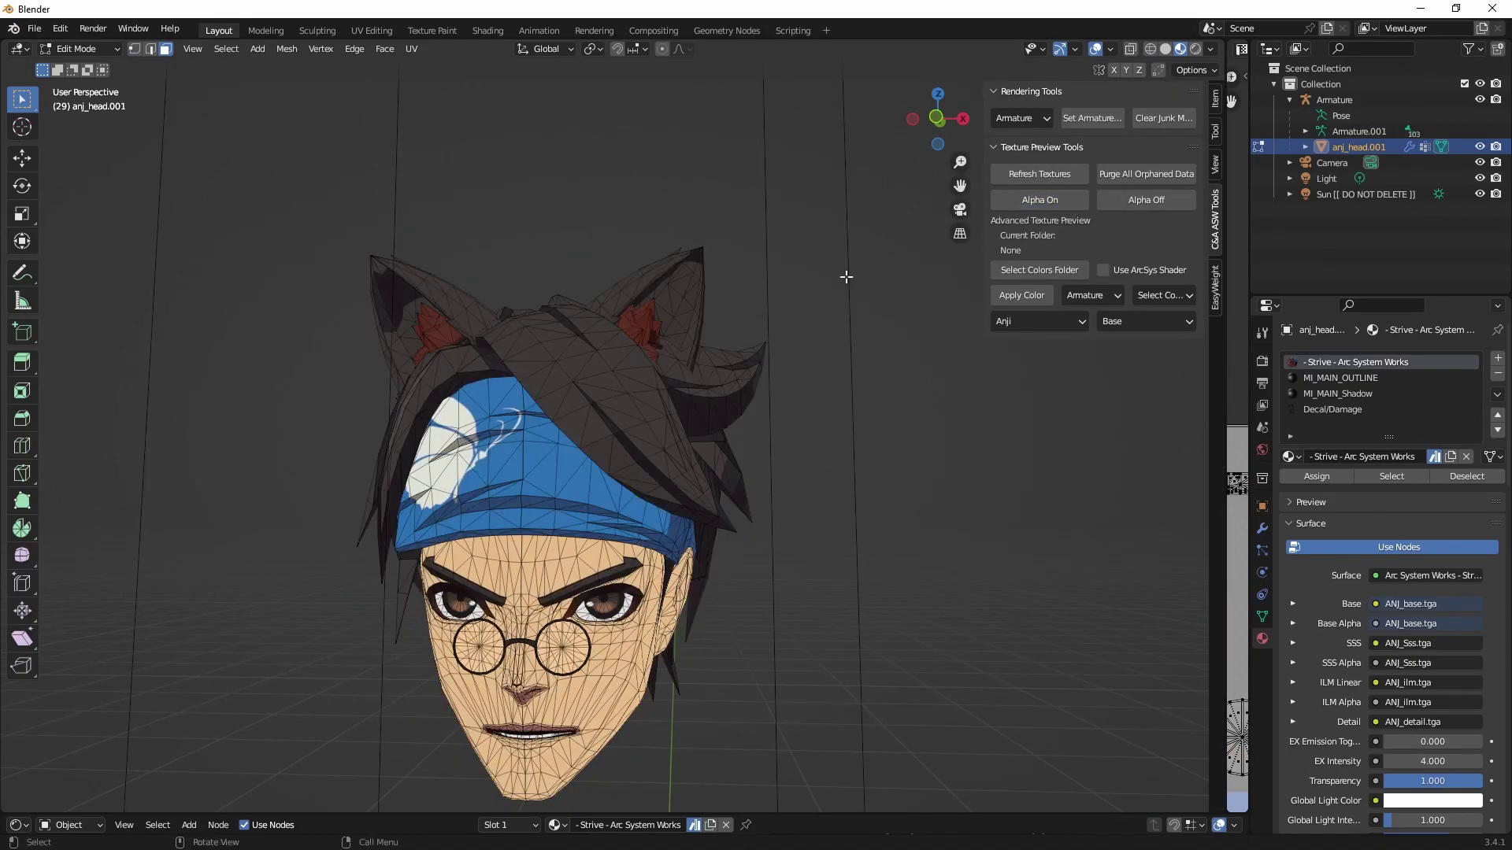
pyautogui.moveTo(894, 256); pyautogui.dragTo(592, 347, button='middle')
pyautogui.scroll(5, 524, 307)
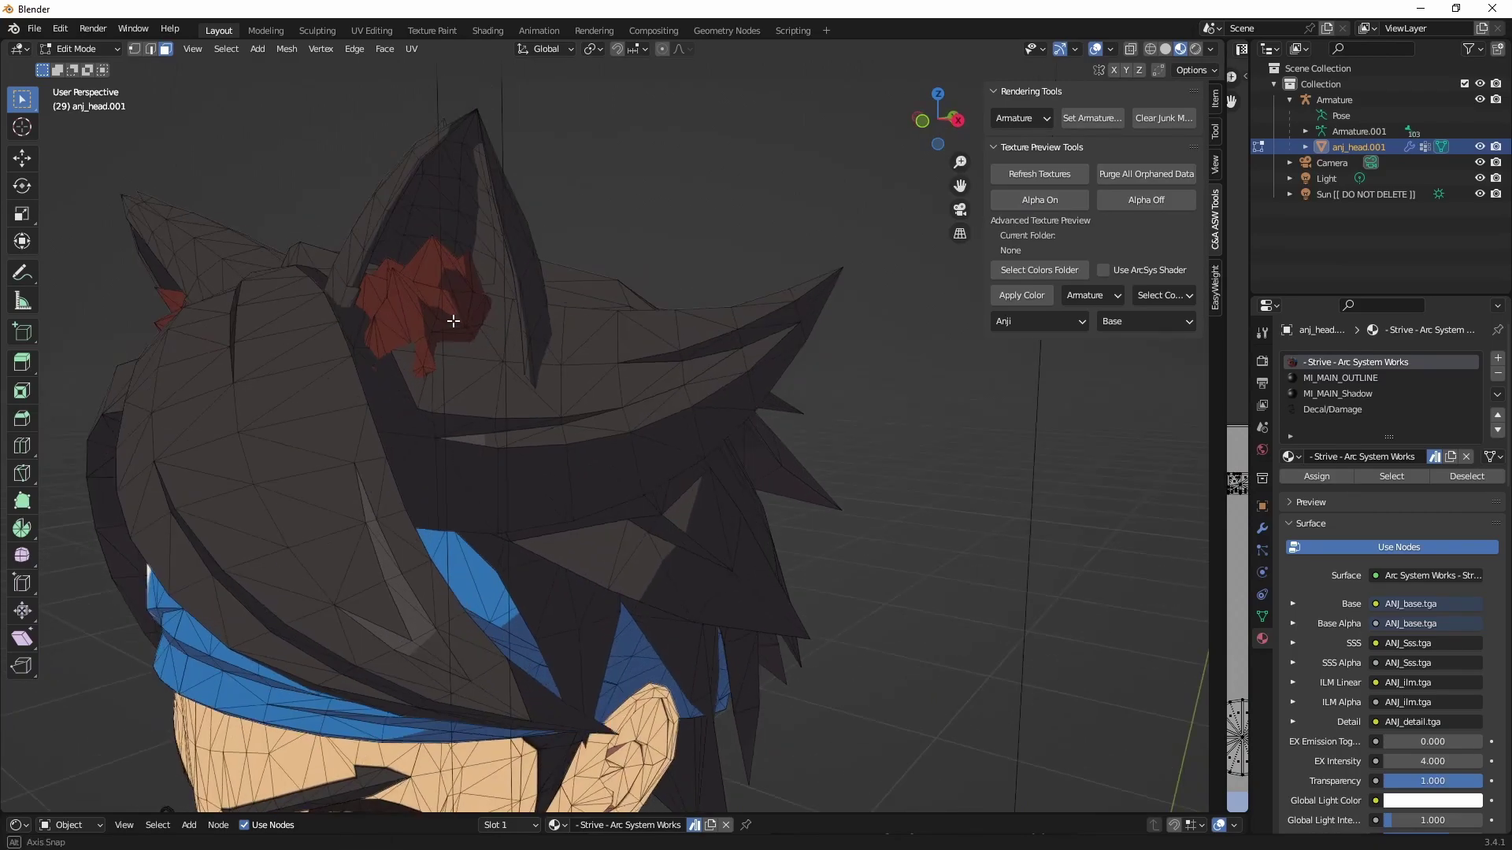
pyautogui.moveTo(473, 336); pyautogui.dragTo(567, 316, button='middle')
# Step: Widen the UV editor, display ANJ_ilm.tga in it, and examine where the inner-ear islands lie on that texture
pyautogui.moveTo(1225, 370); pyautogui.dragTo(466, 394)
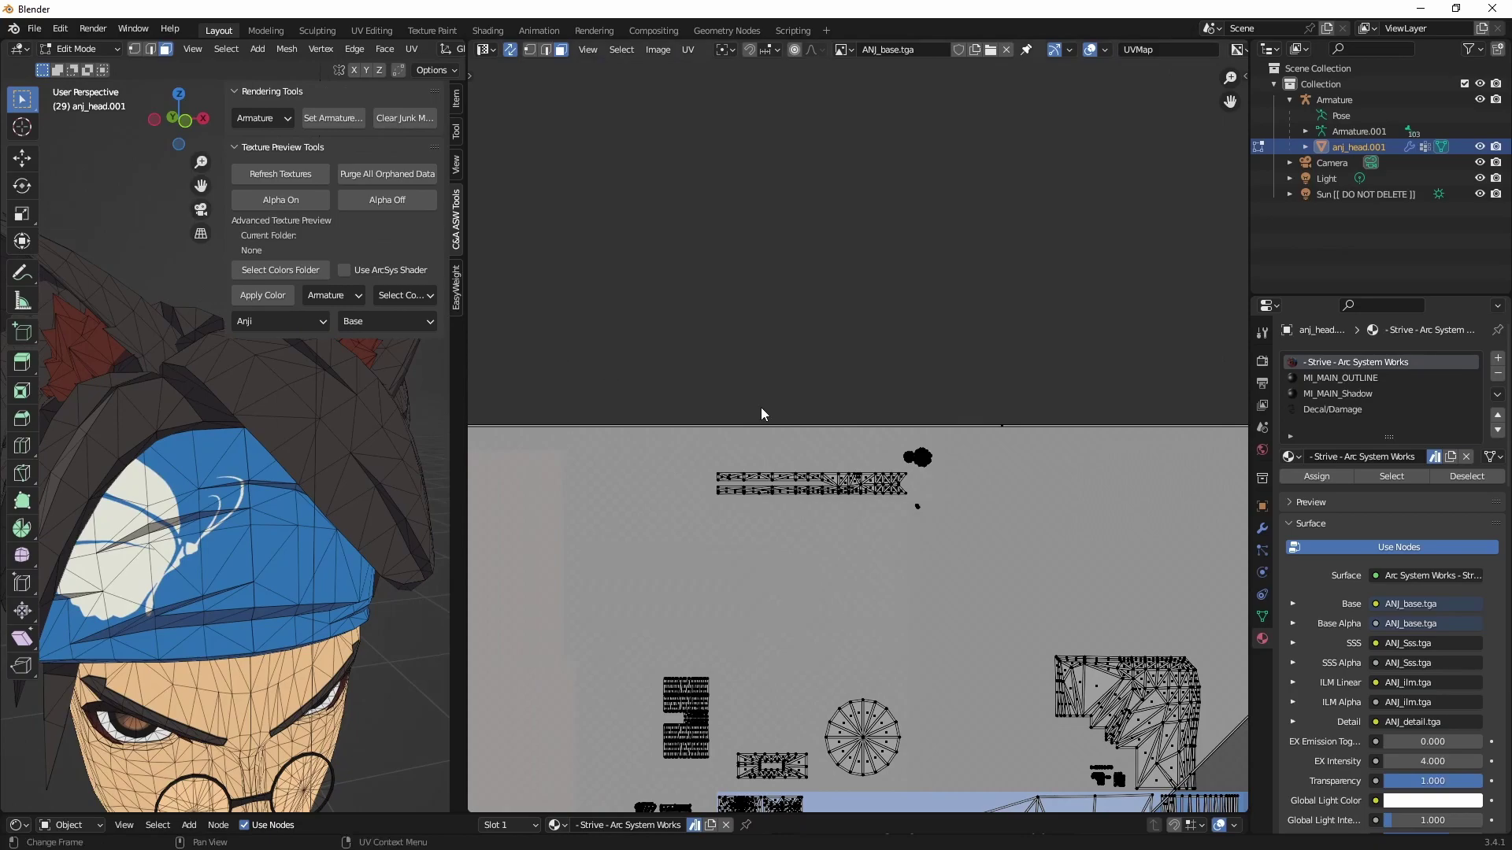
pyautogui.click(842, 49)
pyautogui.click(870, 116)
pyautogui.scroll(5, 861, 485)
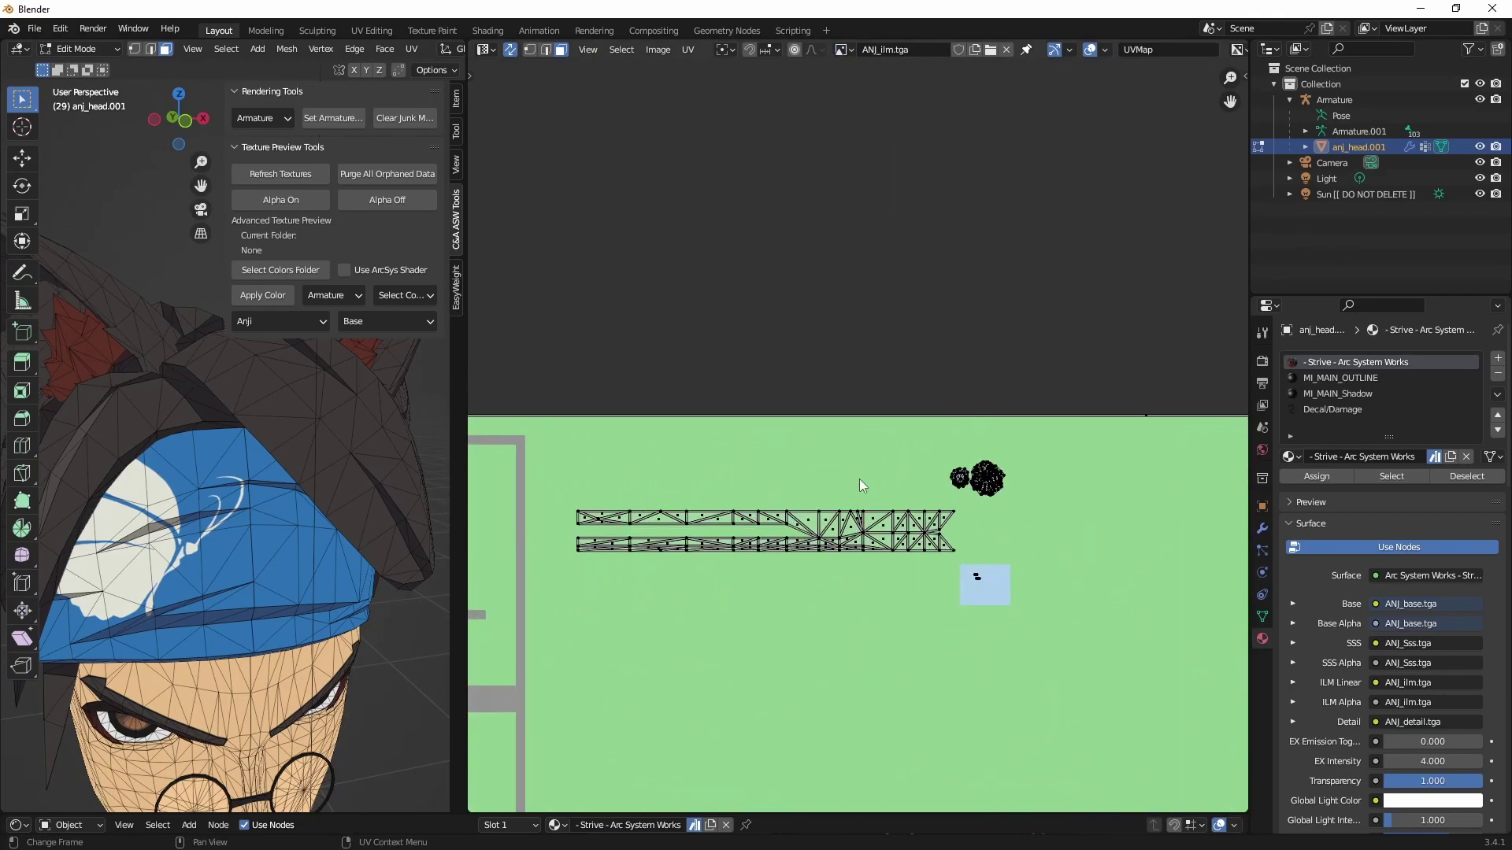
pyautogui.scroll(-4, 858, 479)
pyautogui.scroll(4, 858, 478)
pyautogui.scroll(-1, 858, 478)
# Step: Show ANJ_base.tga in the UV editor again, enlarge the 3D viewport, and hide its tool sidebar
pyautogui.click(844, 49)
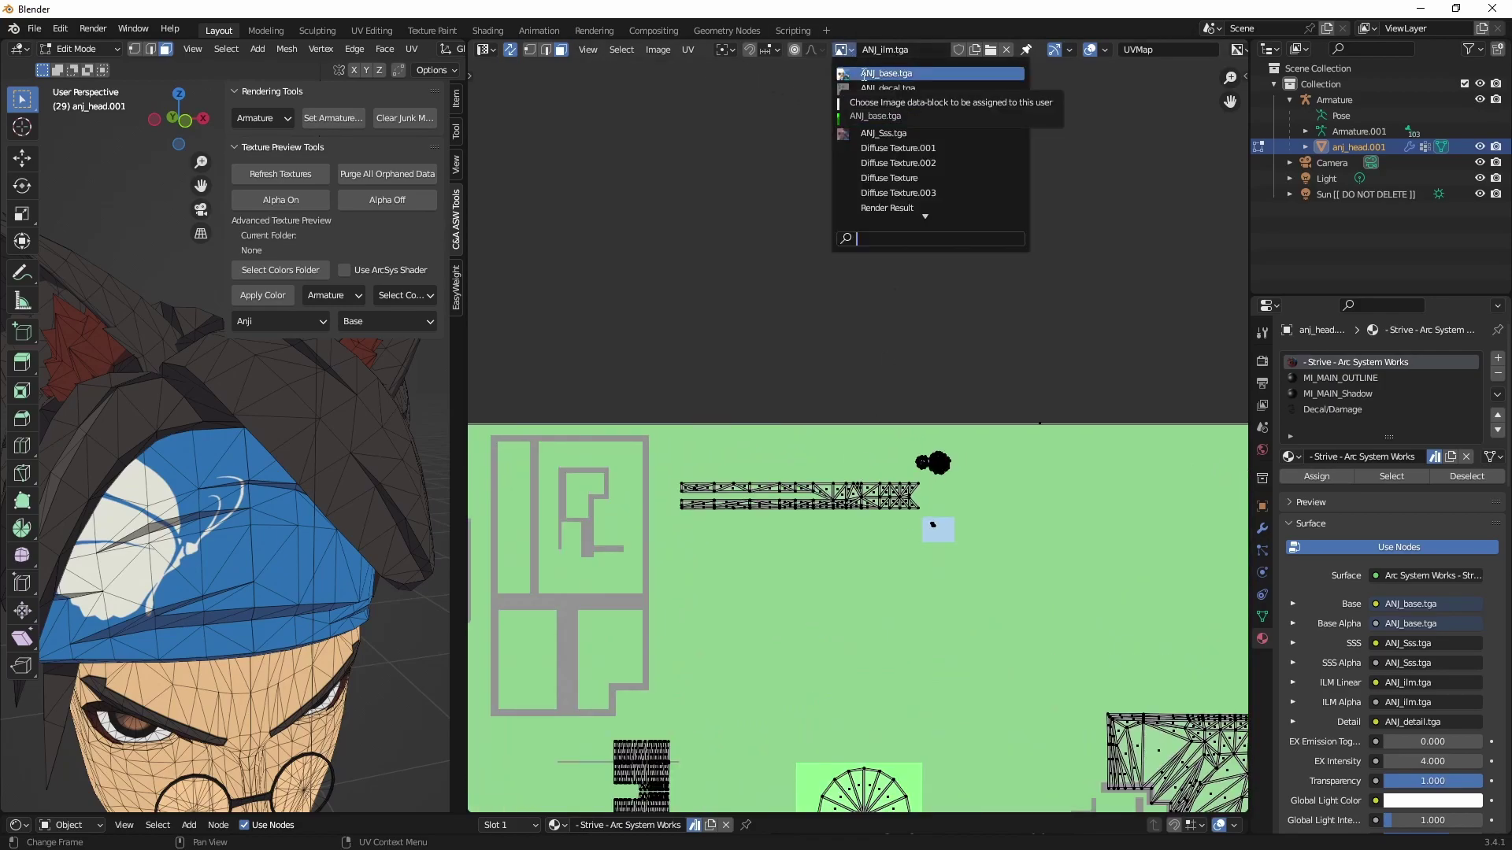
pyautogui.click(886, 73)
pyautogui.moveTo(466, 268); pyautogui.dragTo(1224, 236)
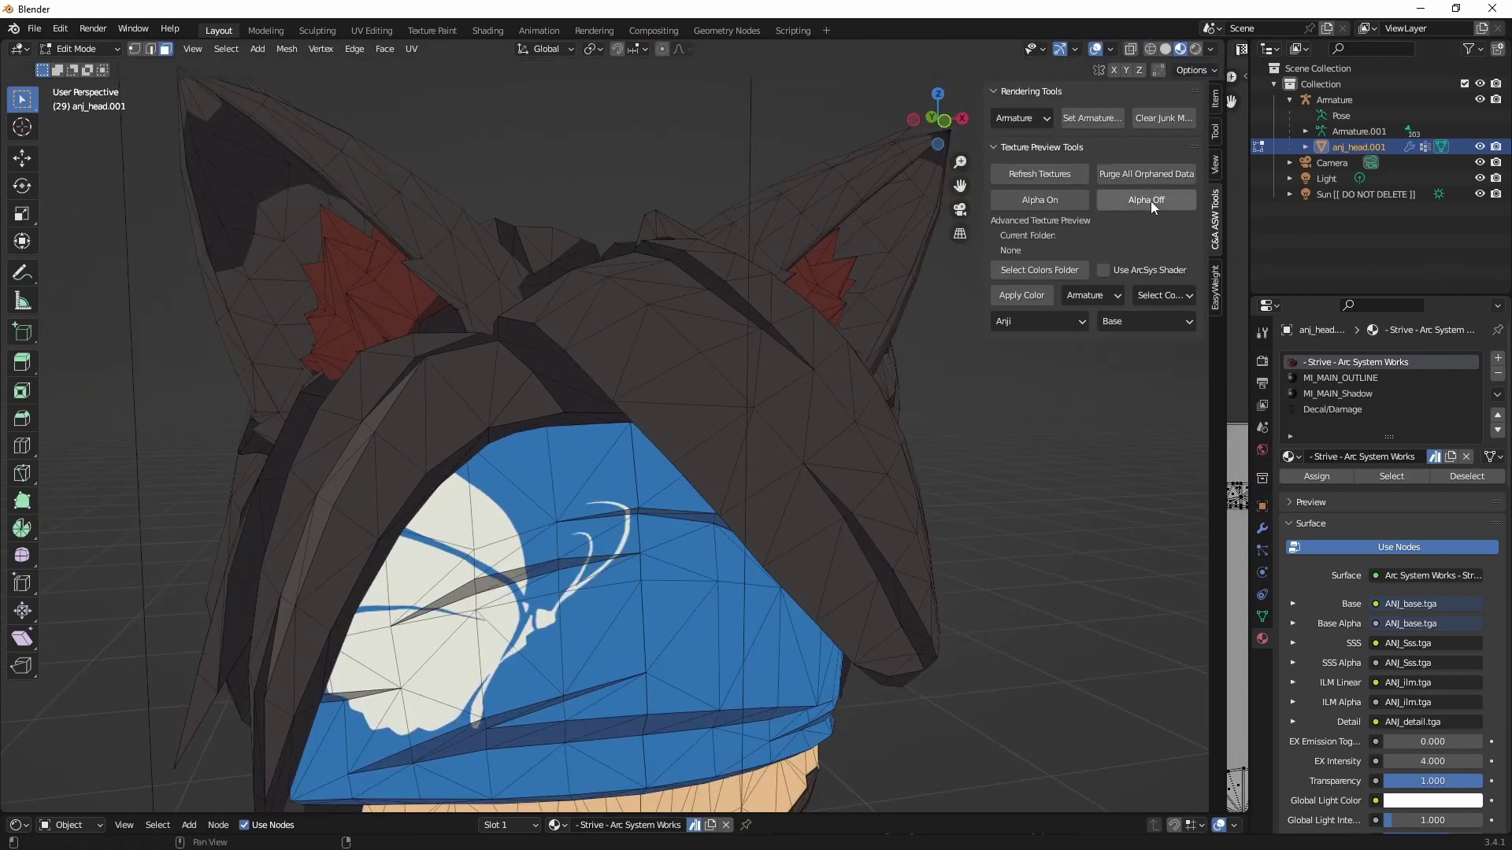
pyautogui.press('n')
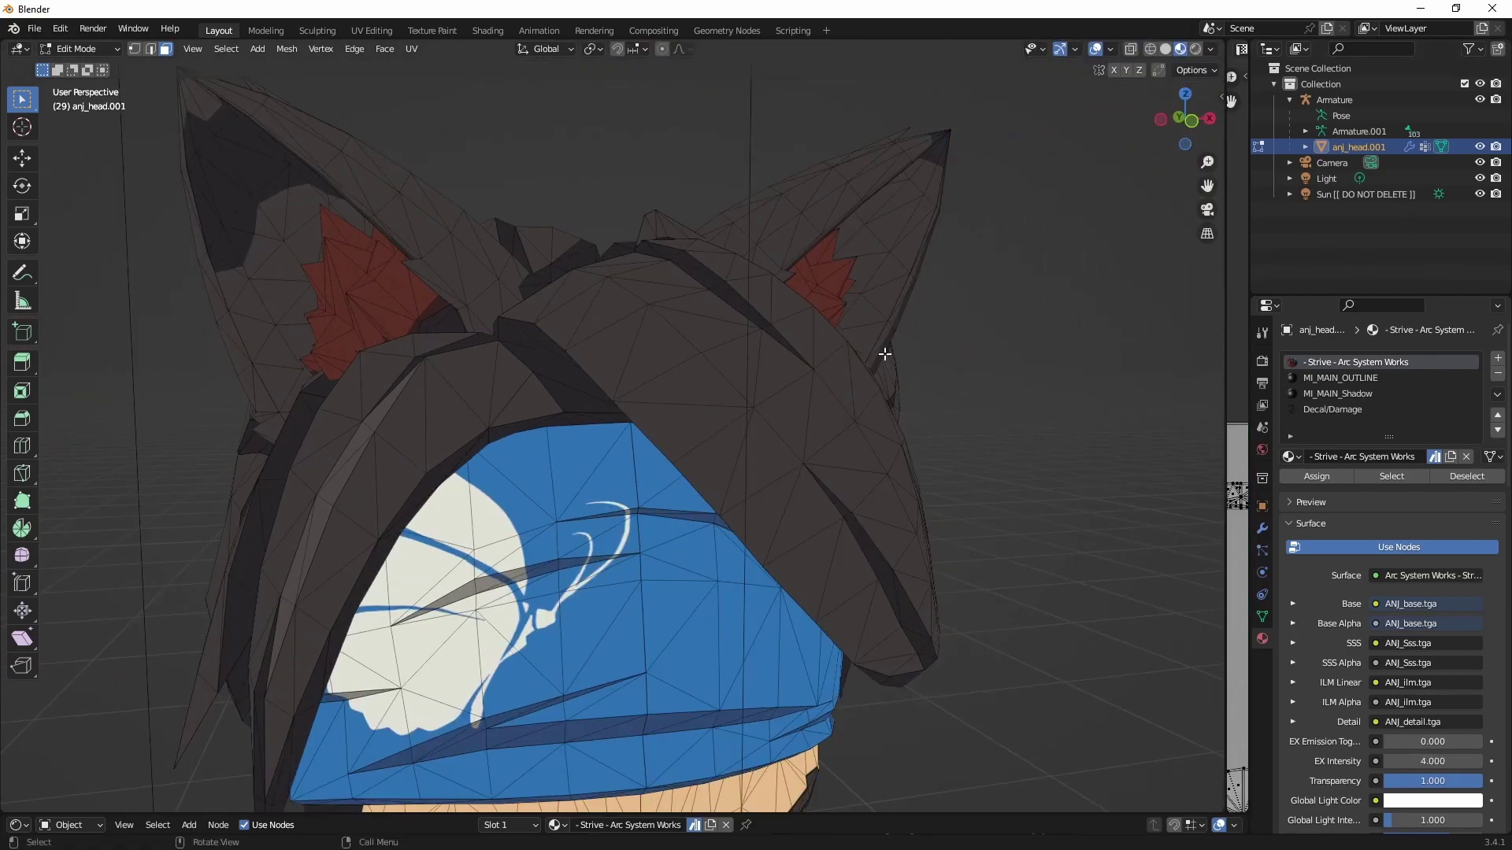
# Step: Switch the head mesh to Object Mode and reselect it in the viewport
pyautogui.scroll(-10, 874, 357)
pyautogui.moveTo(873, 358); pyautogui.dragTo(793, 338, button='middle')
pyautogui.moveTo(1207, 185); pyautogui.dragTo(1325, 245)
pyautogui.scroll(2, 823, 340)
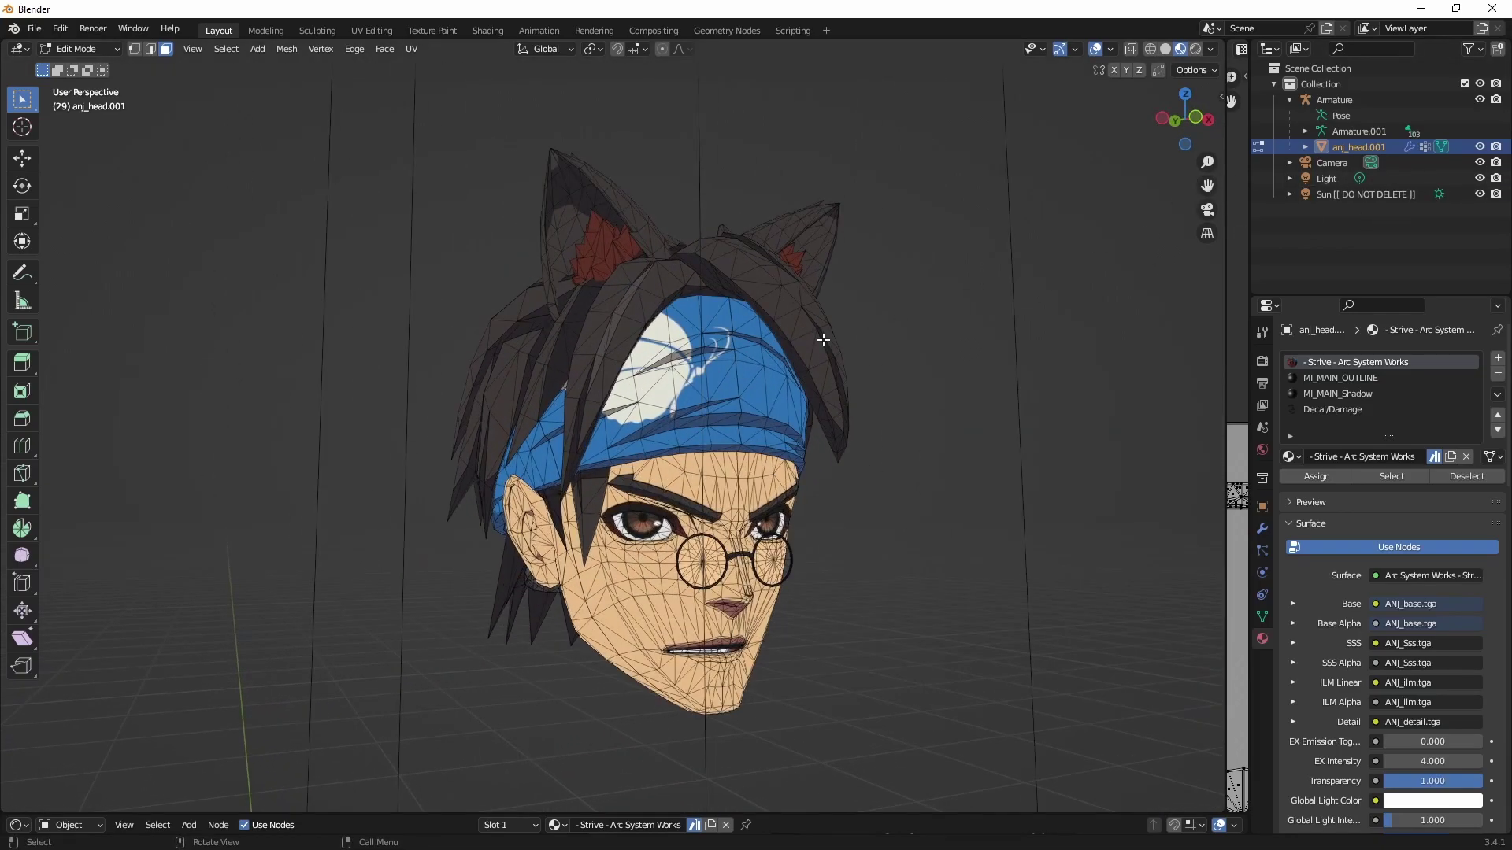
pyautogui.scroll(-1, 822, 340)
pyautogui.press('Tab')
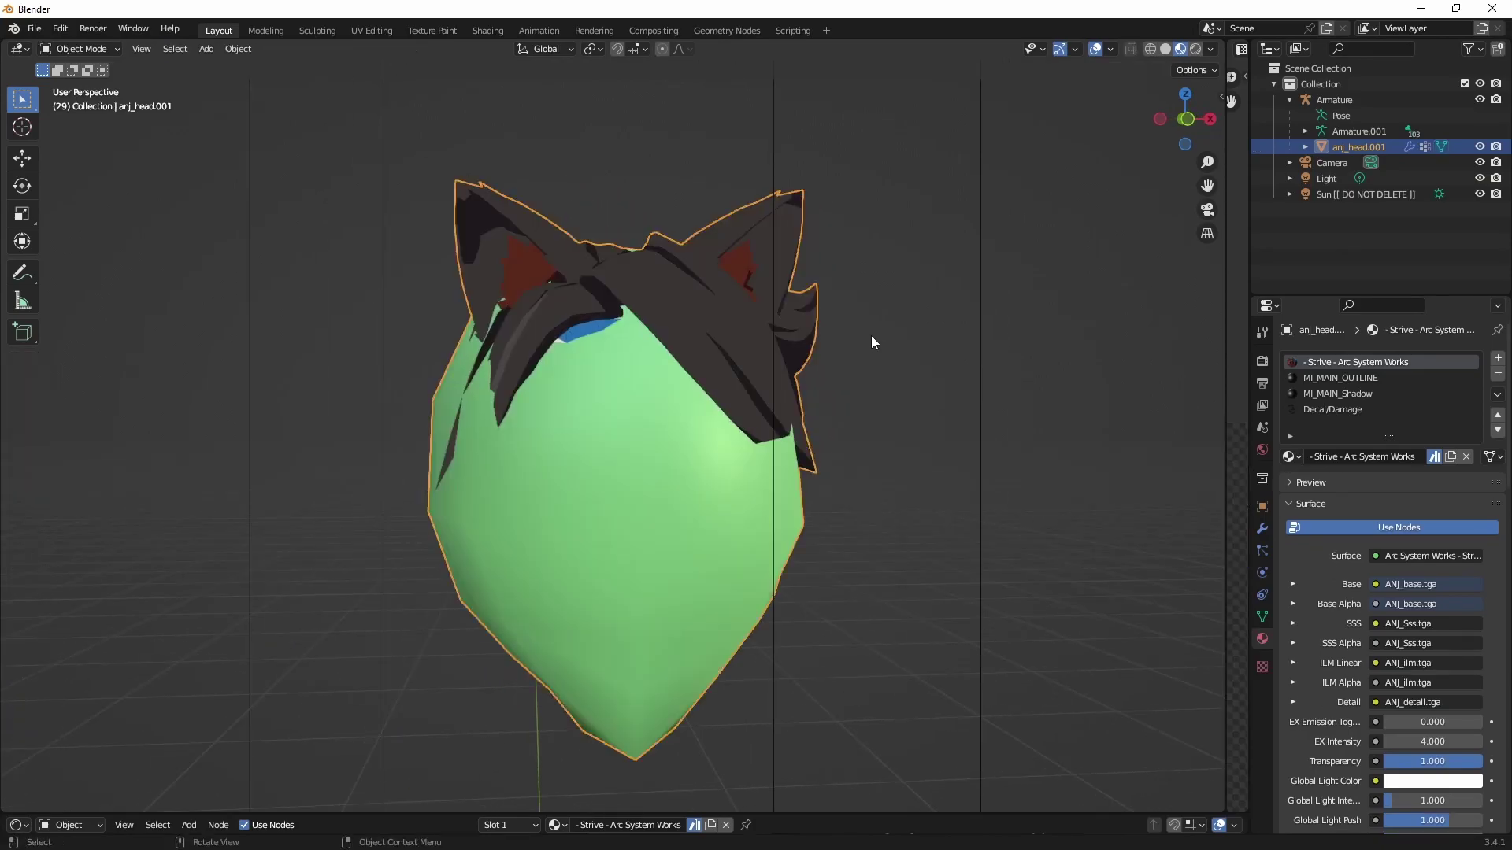
pyautogui.click(928, 339)
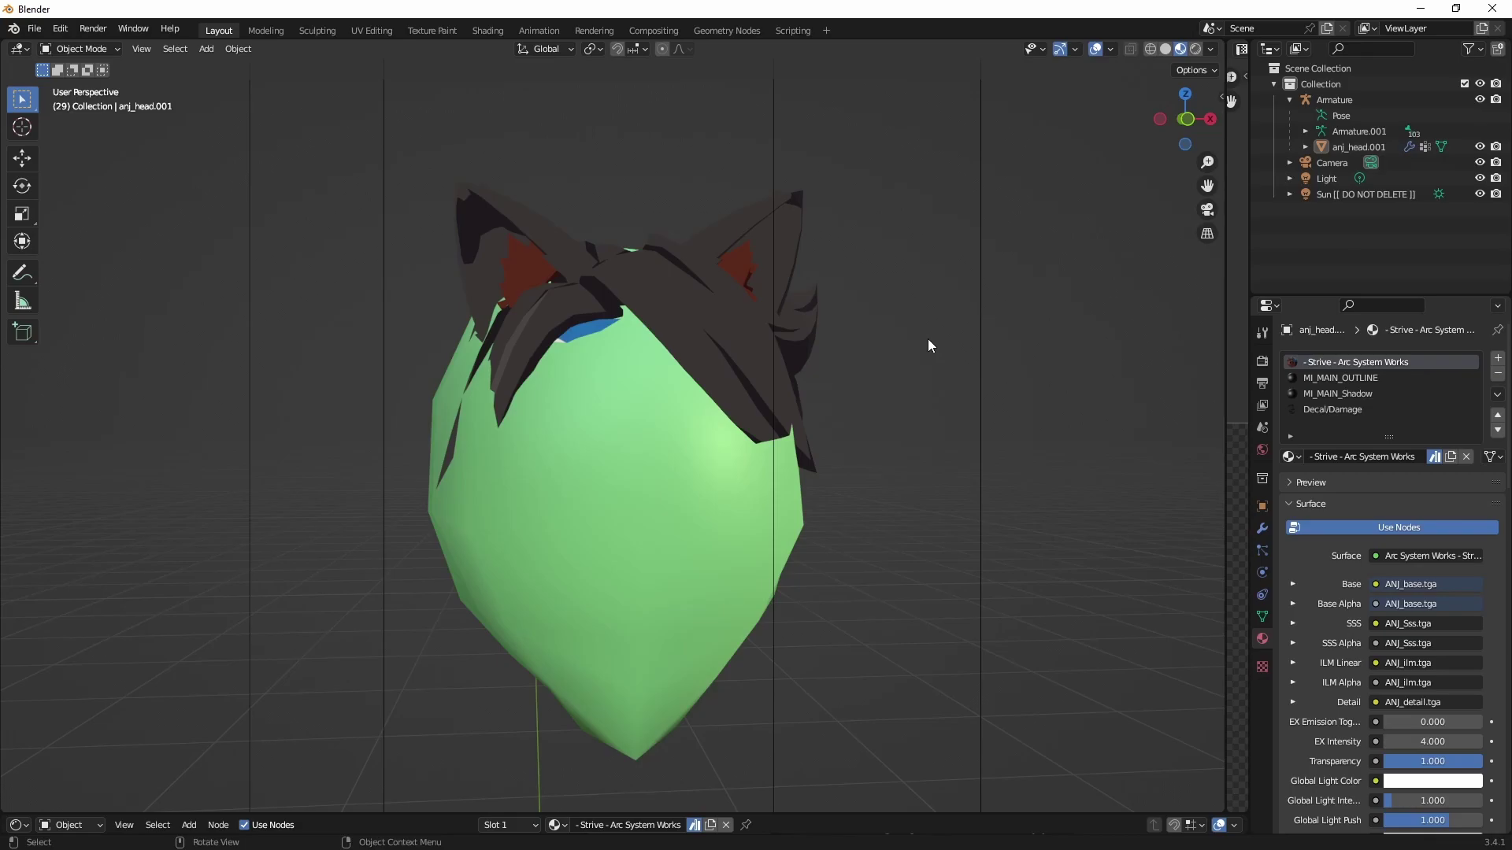
pyautogui.click(668, 425)
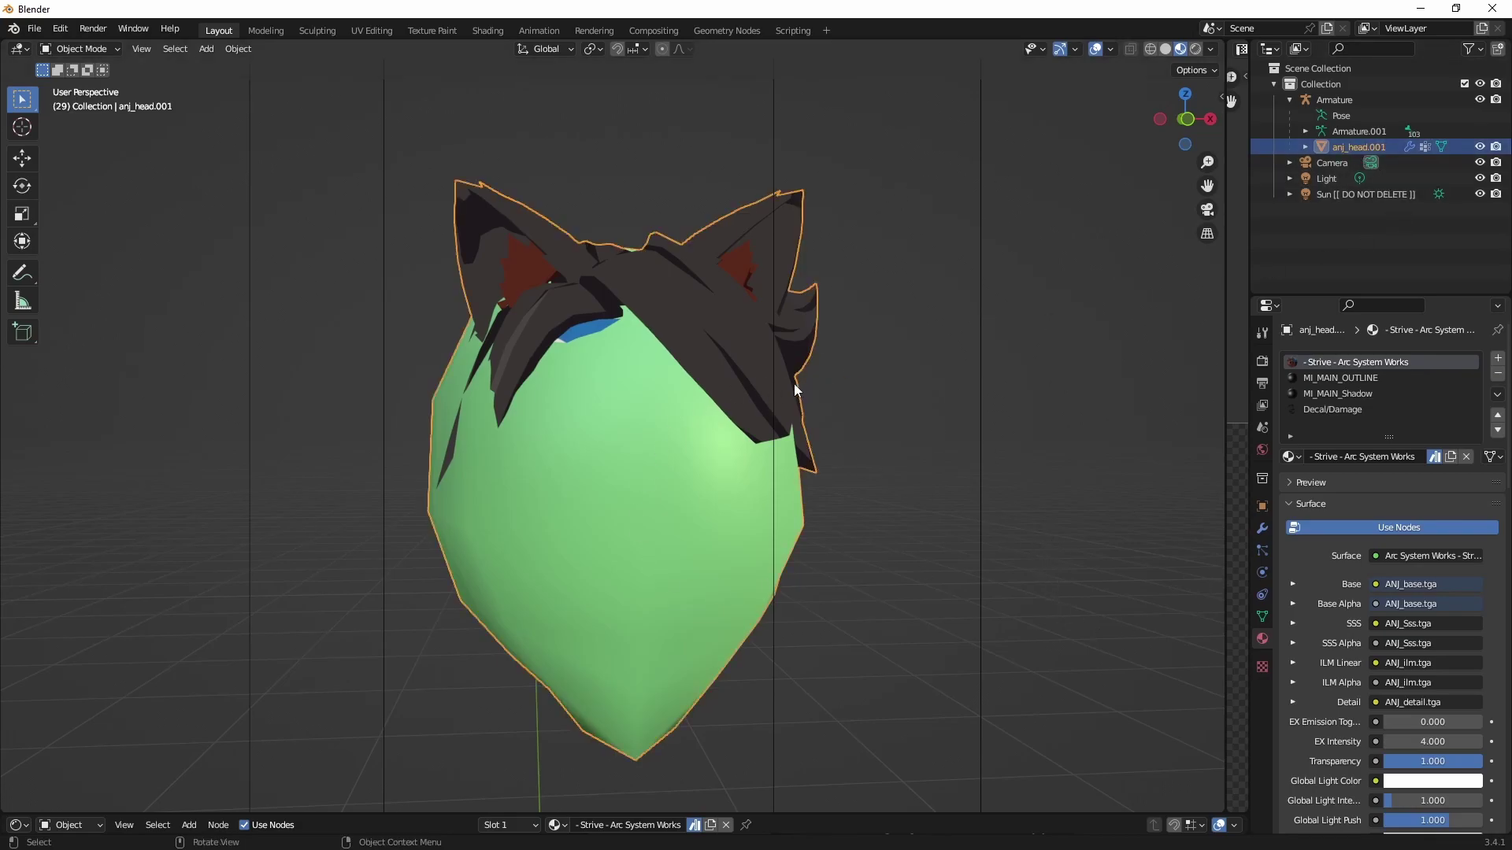
# Step: Set the object of the head mesh's Armature modifier to Armature
pyautogui.click(1262, 529)
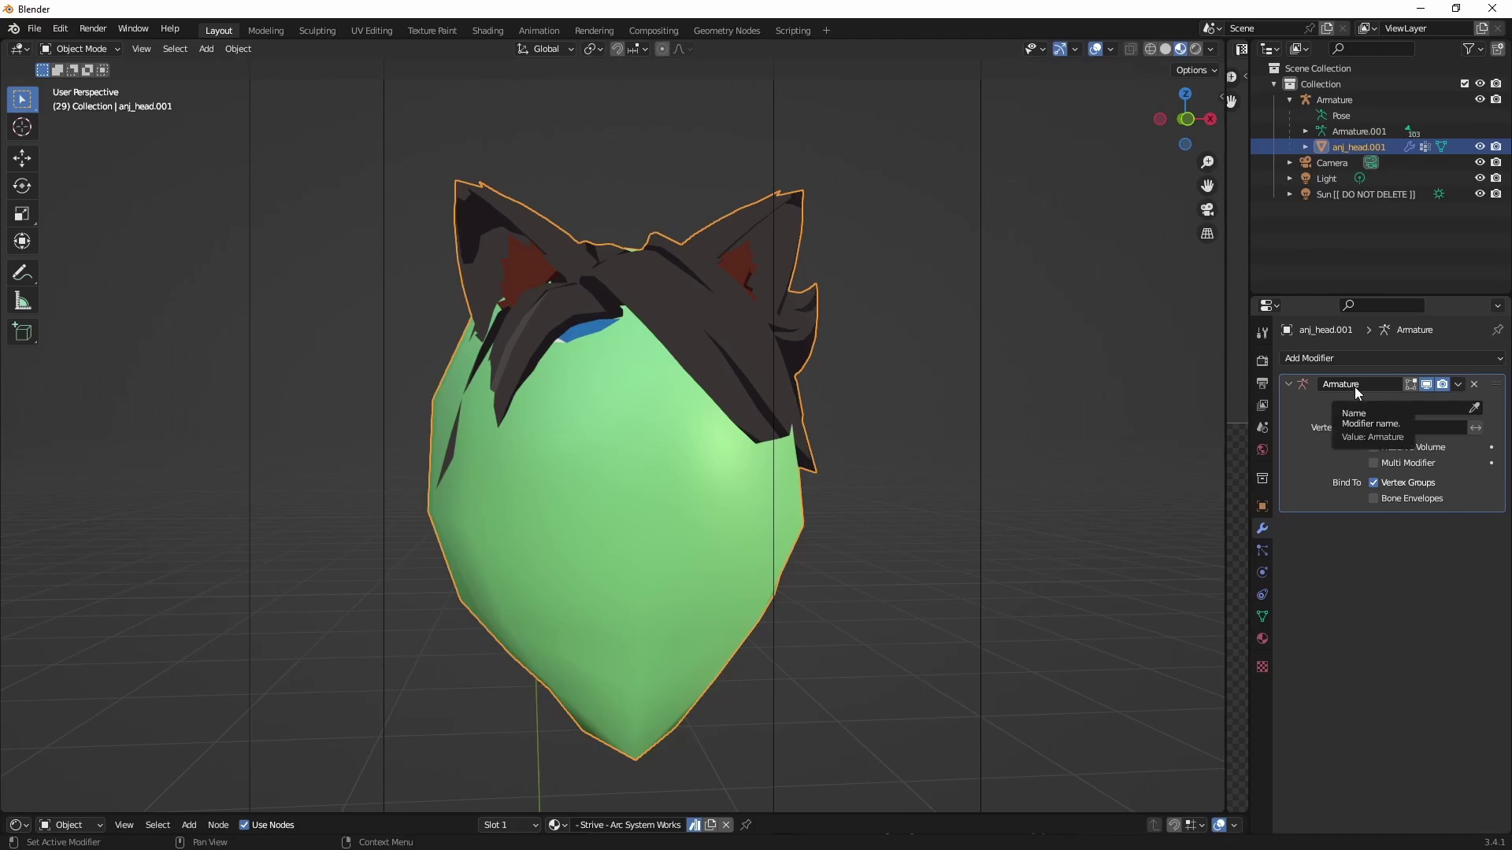
pyautogui.click(1401, 407)
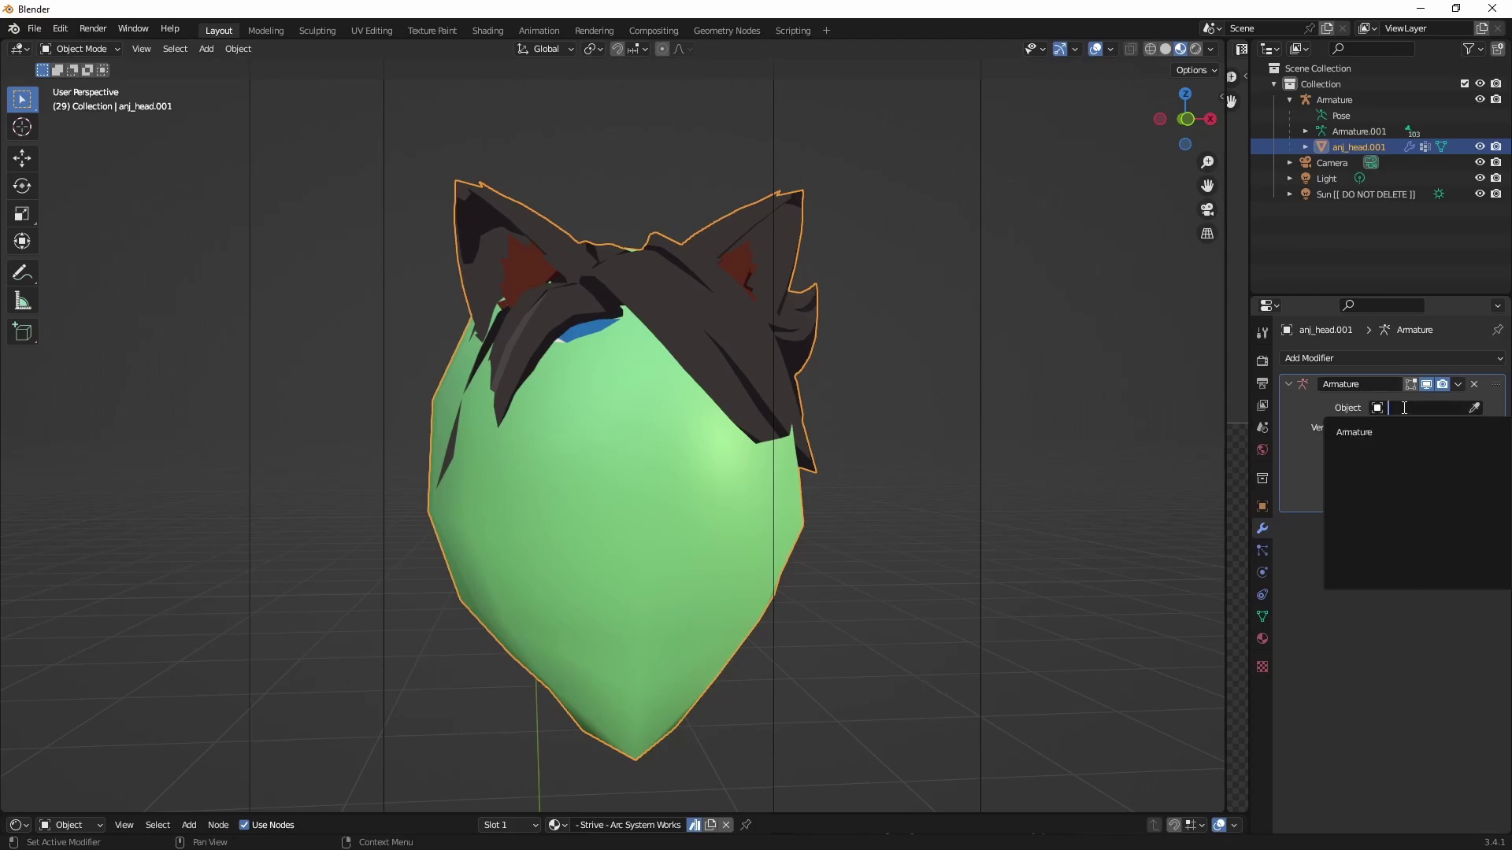
pyautogui.click(1397, 431)
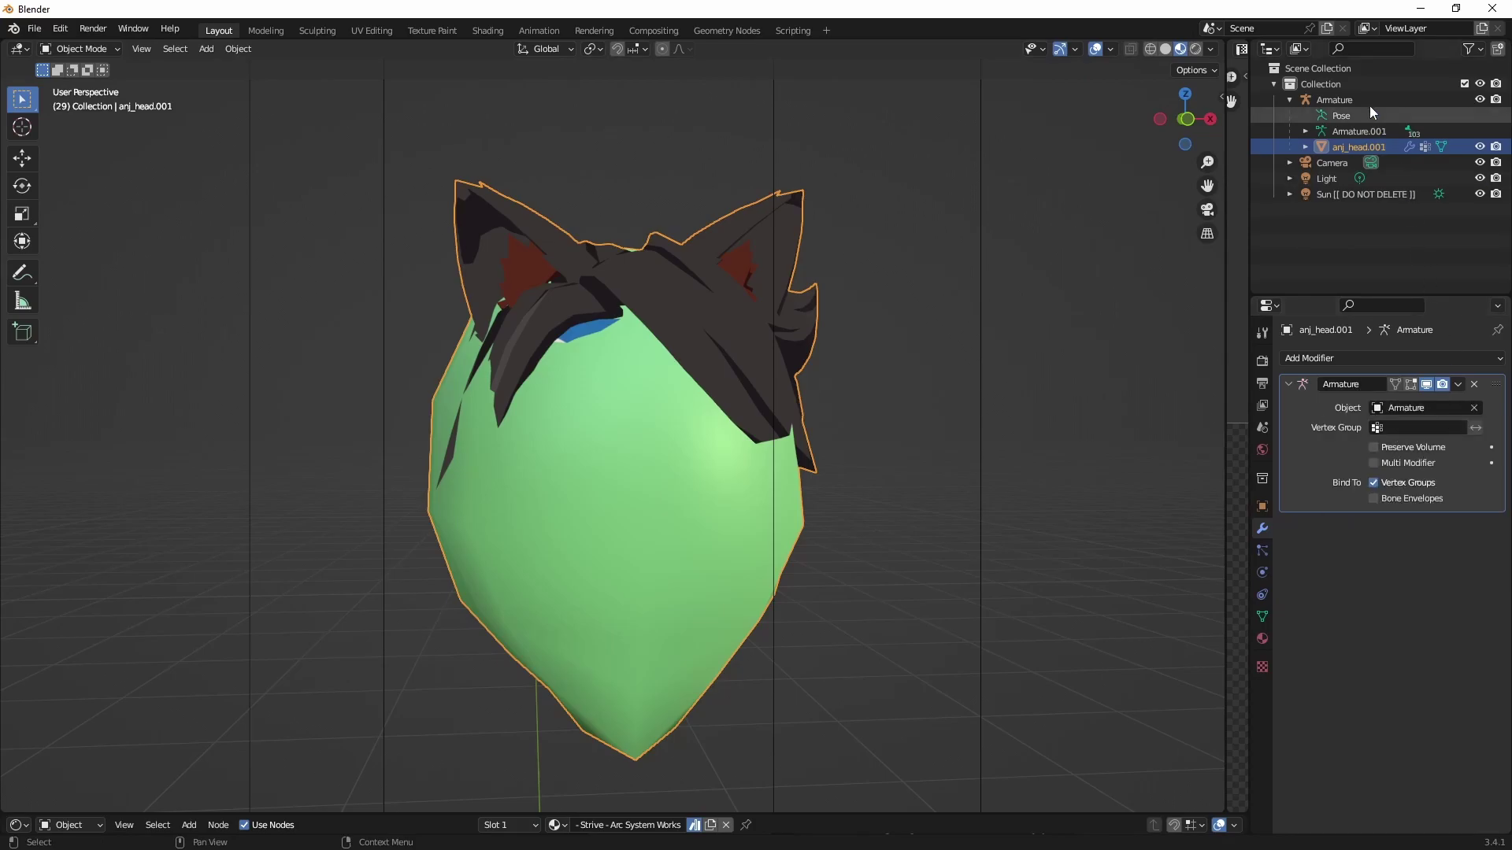
# Step: Check the Armature object's properties, and reselect the anj_head.001 mesh
pyautogui.click(1345, 98)
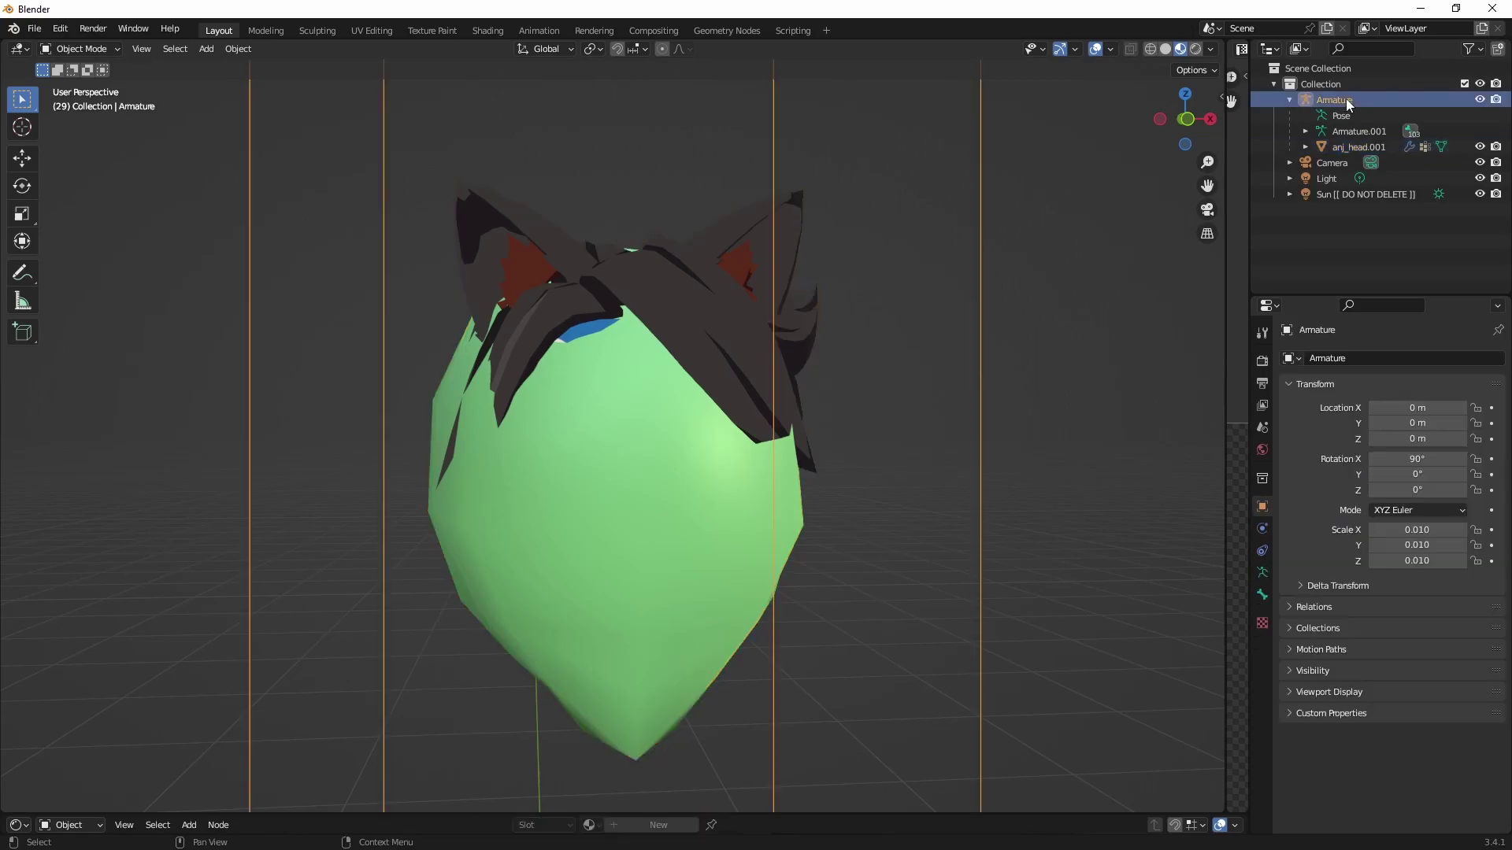
pyautogui.click(1363, 148)
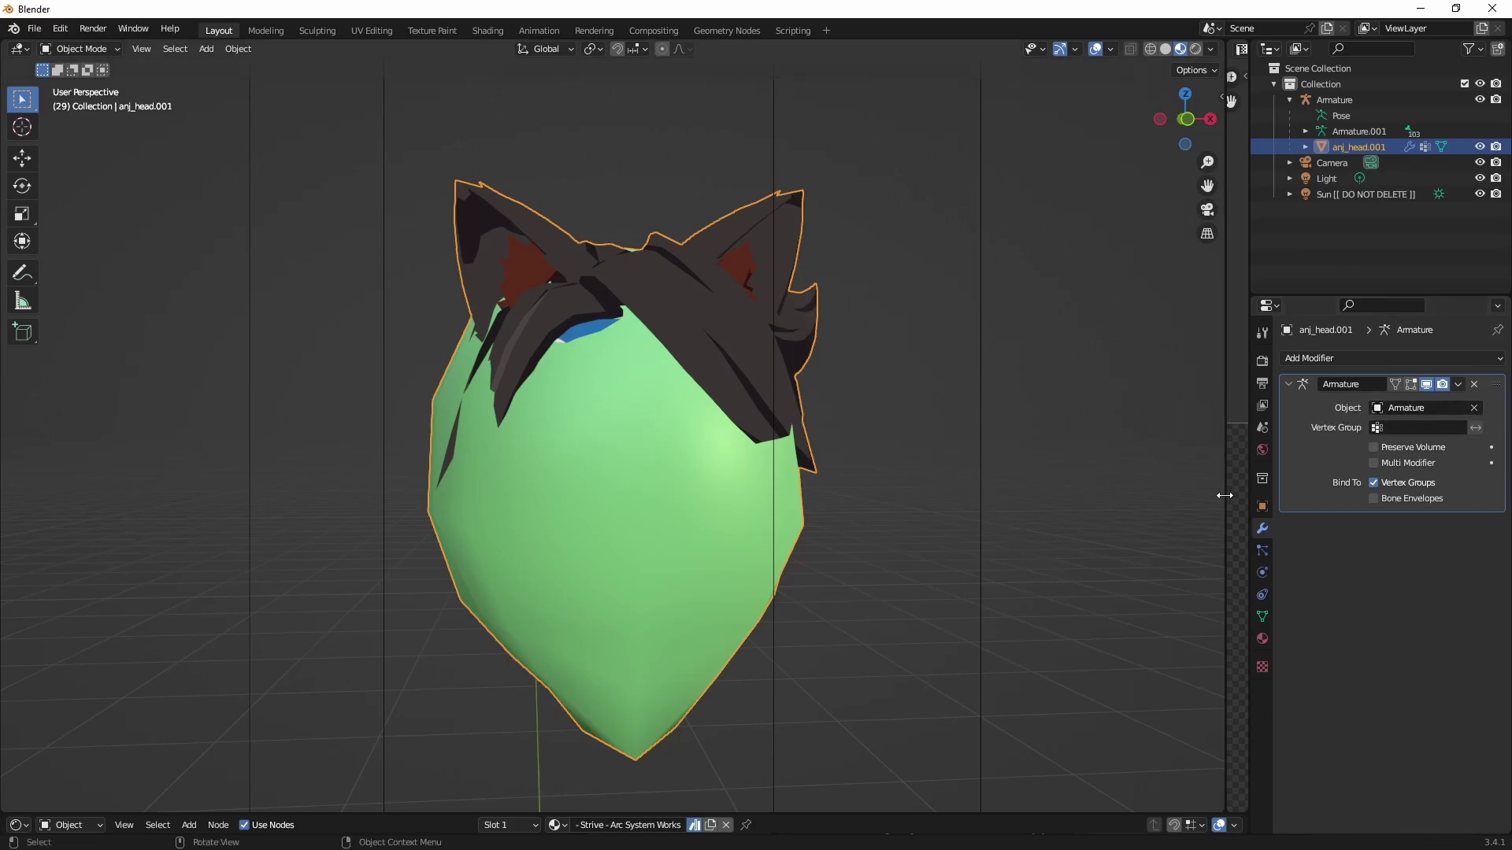
pyautogui.click(1087, 564)
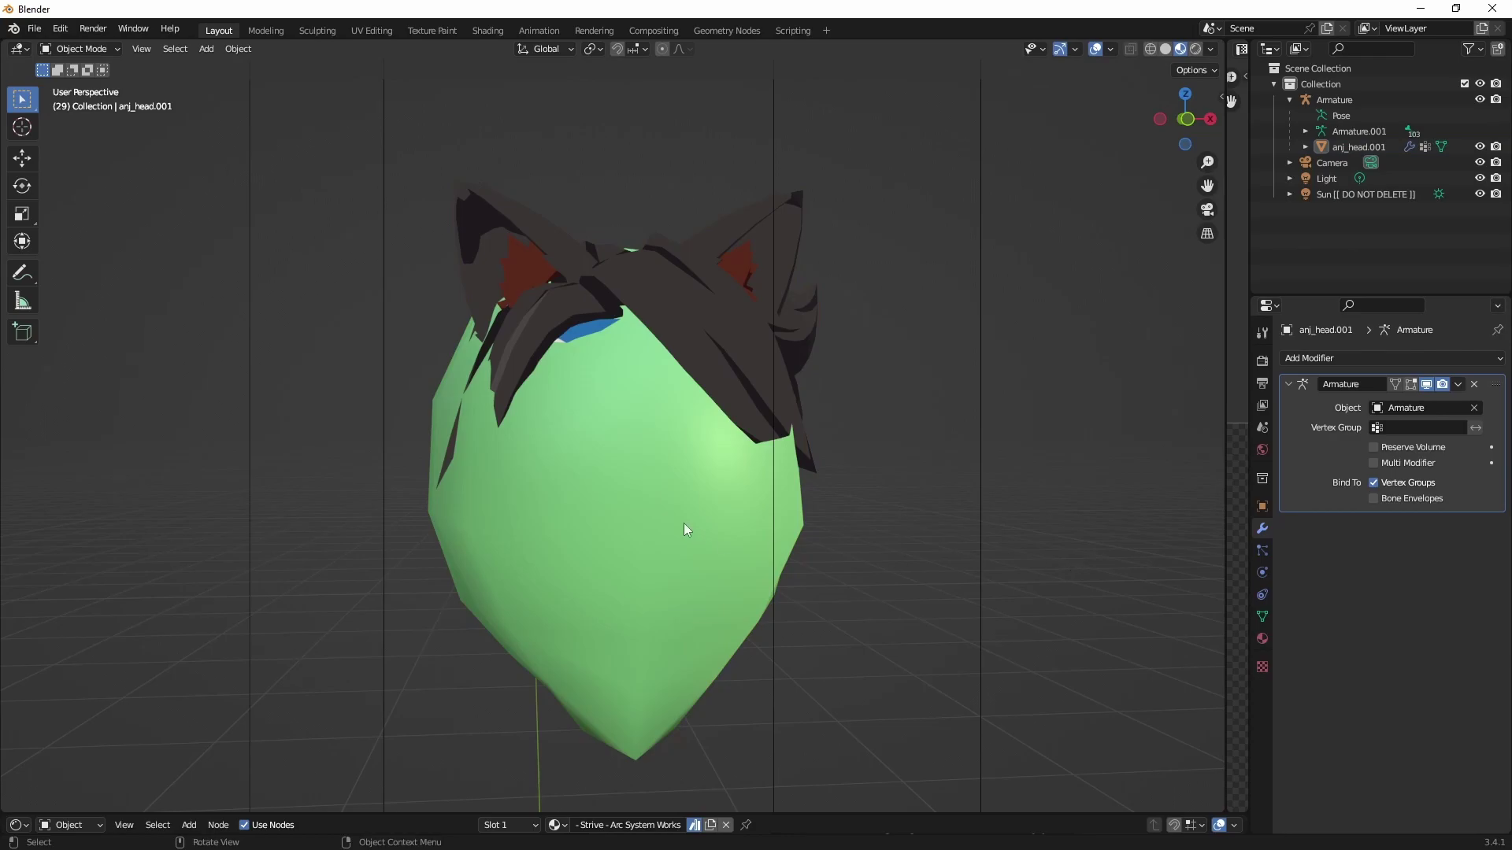
pyautogui.click(641, 465)
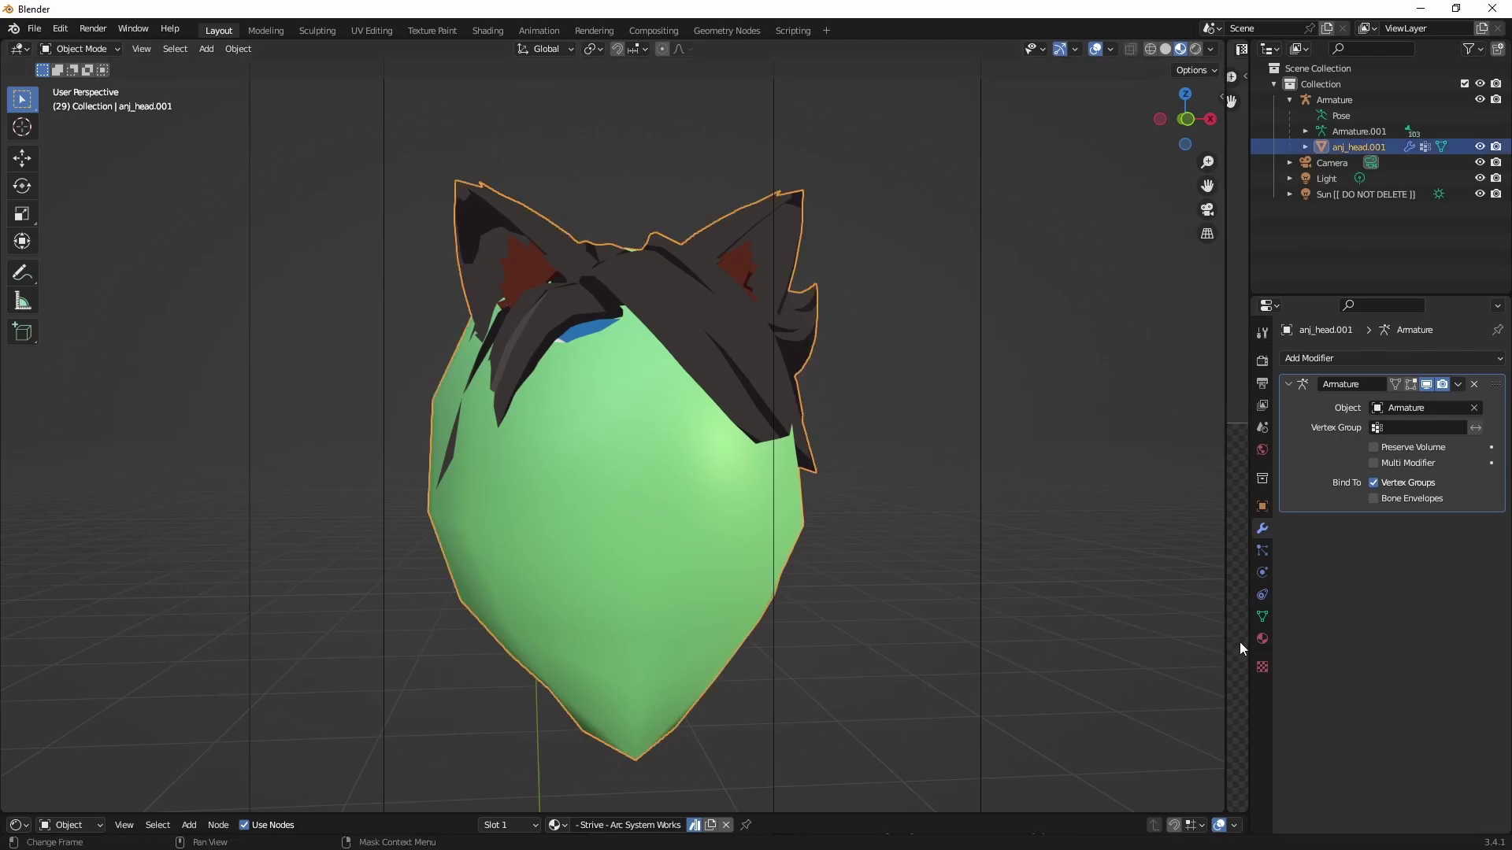
# Step: Choose the MI_MAIN_Shadow material slot of the head mesh and enter Edit Mode
pyautogui.click(1262, 637)
pyautogui.moveTo(927, 460); pyautogui.dragTo(965, 450, button='middle')
pyautogui.click(965, 450)
pyautogui.click(645, 441)
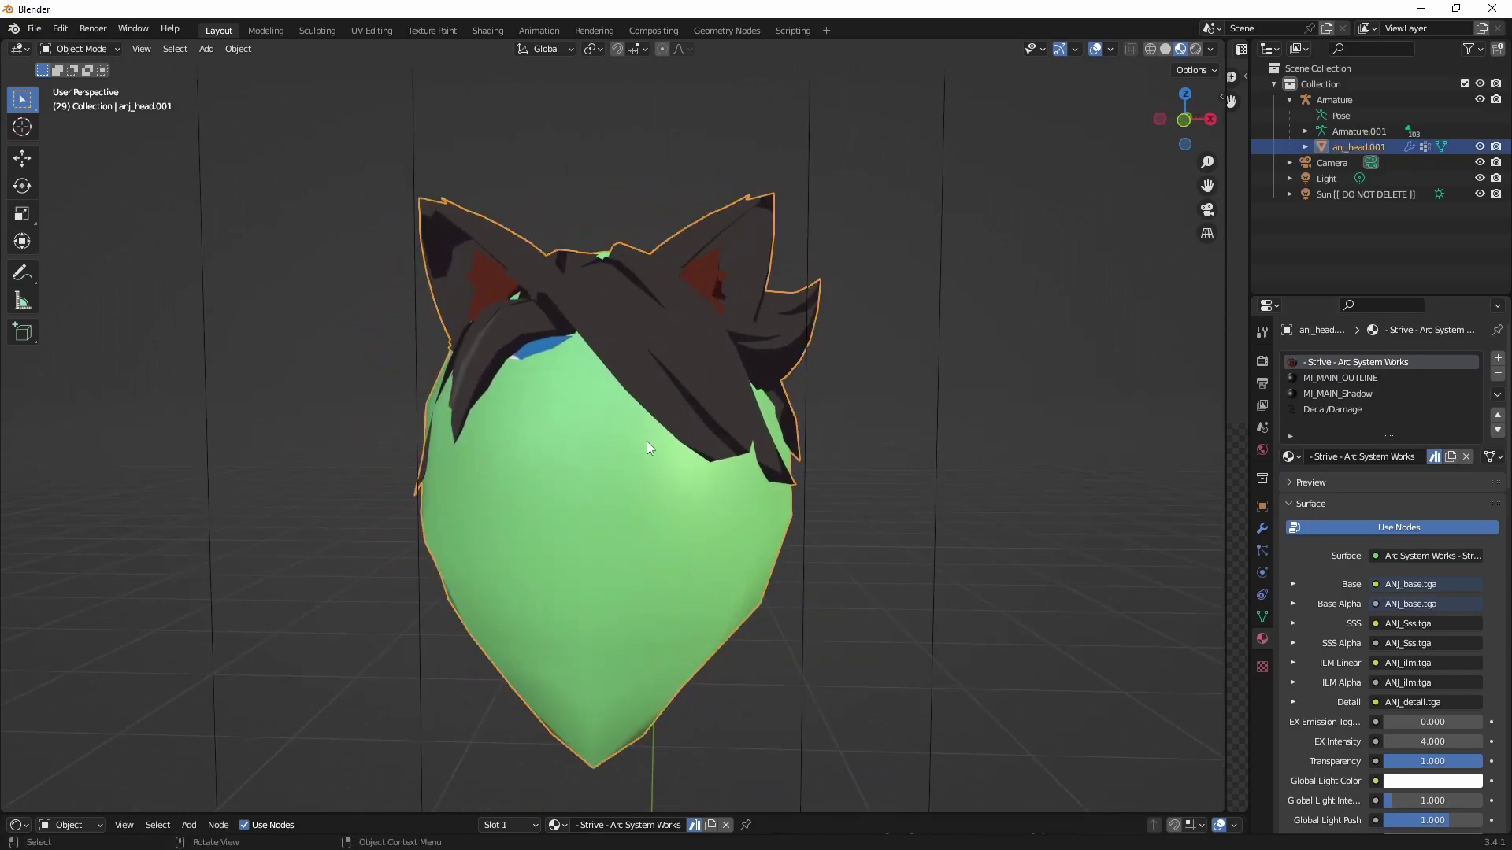
pyautogui.click(1132, 409)
pyautogui.click(636, 426)
pyautogui.click(1299, 394)
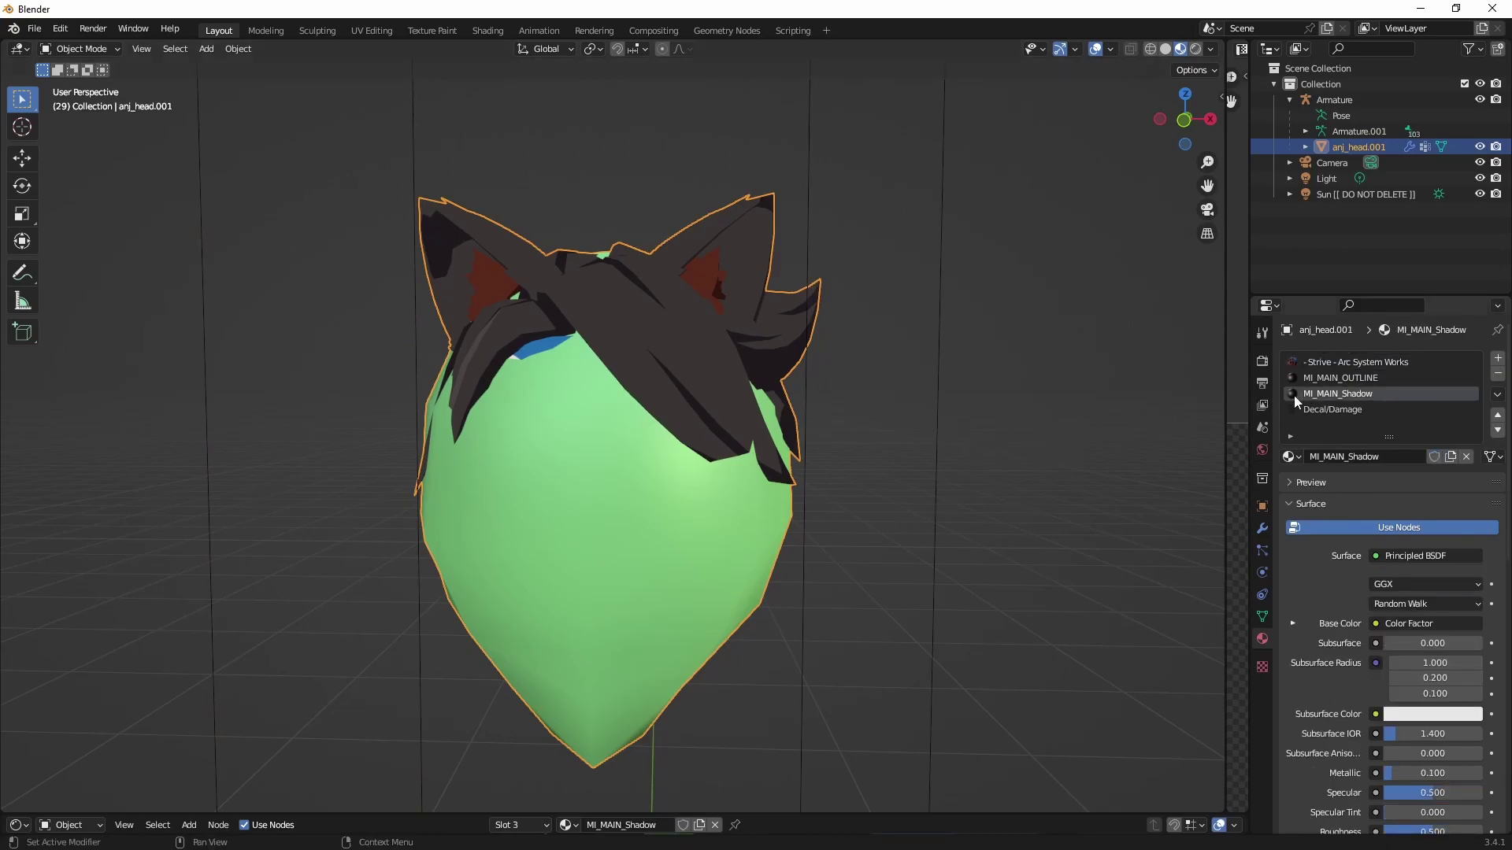
pyautogui.press('Tab')
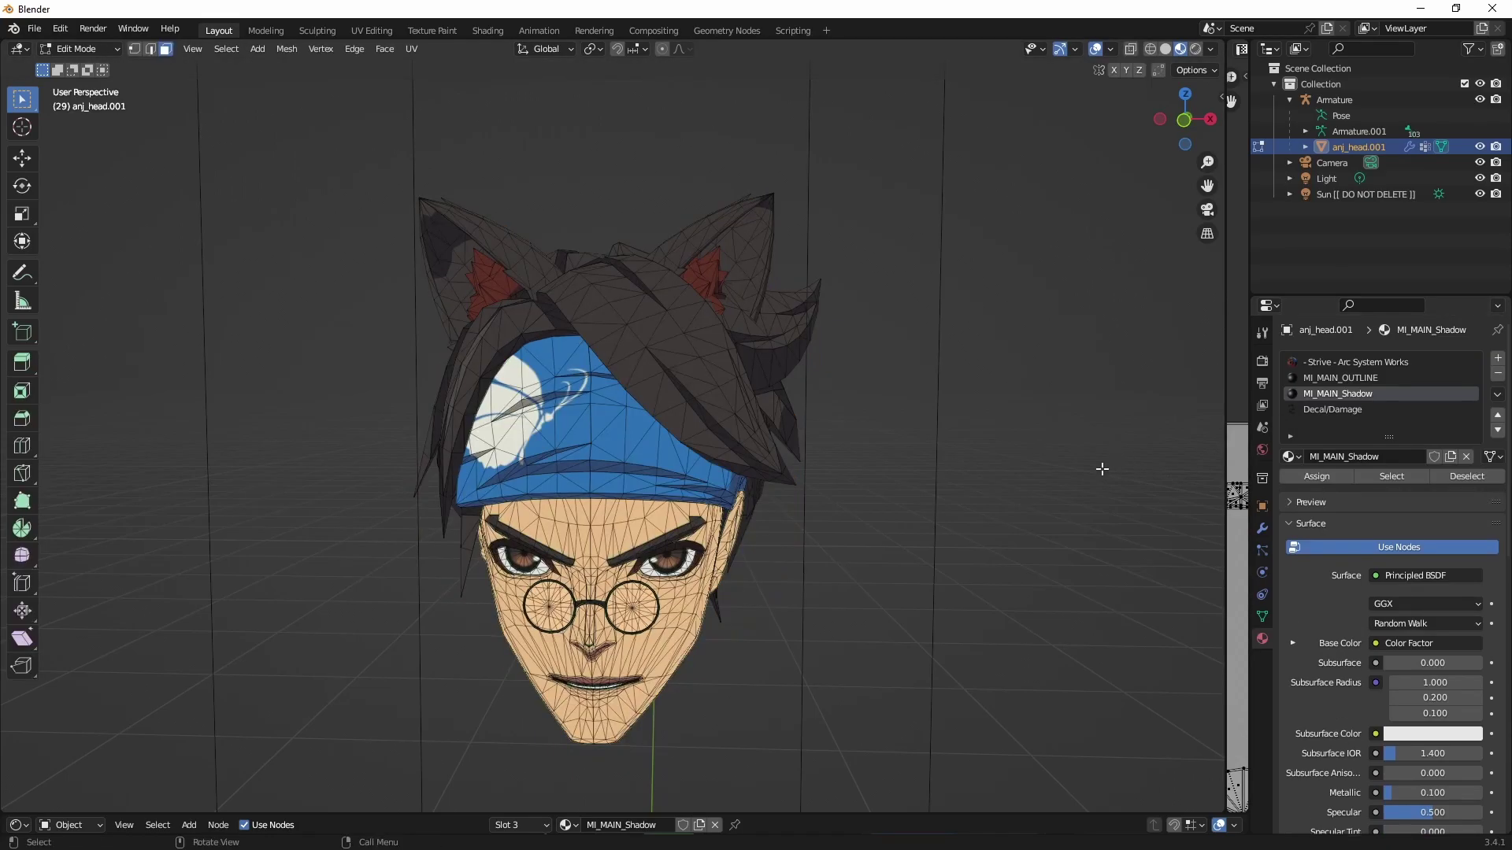
# Step: Reveal the hidden faces in Edit Mode, select those assigned to MI_MAIN_Shadow, and delete their vertices
pyautogui.hotkey('alt', 'h')
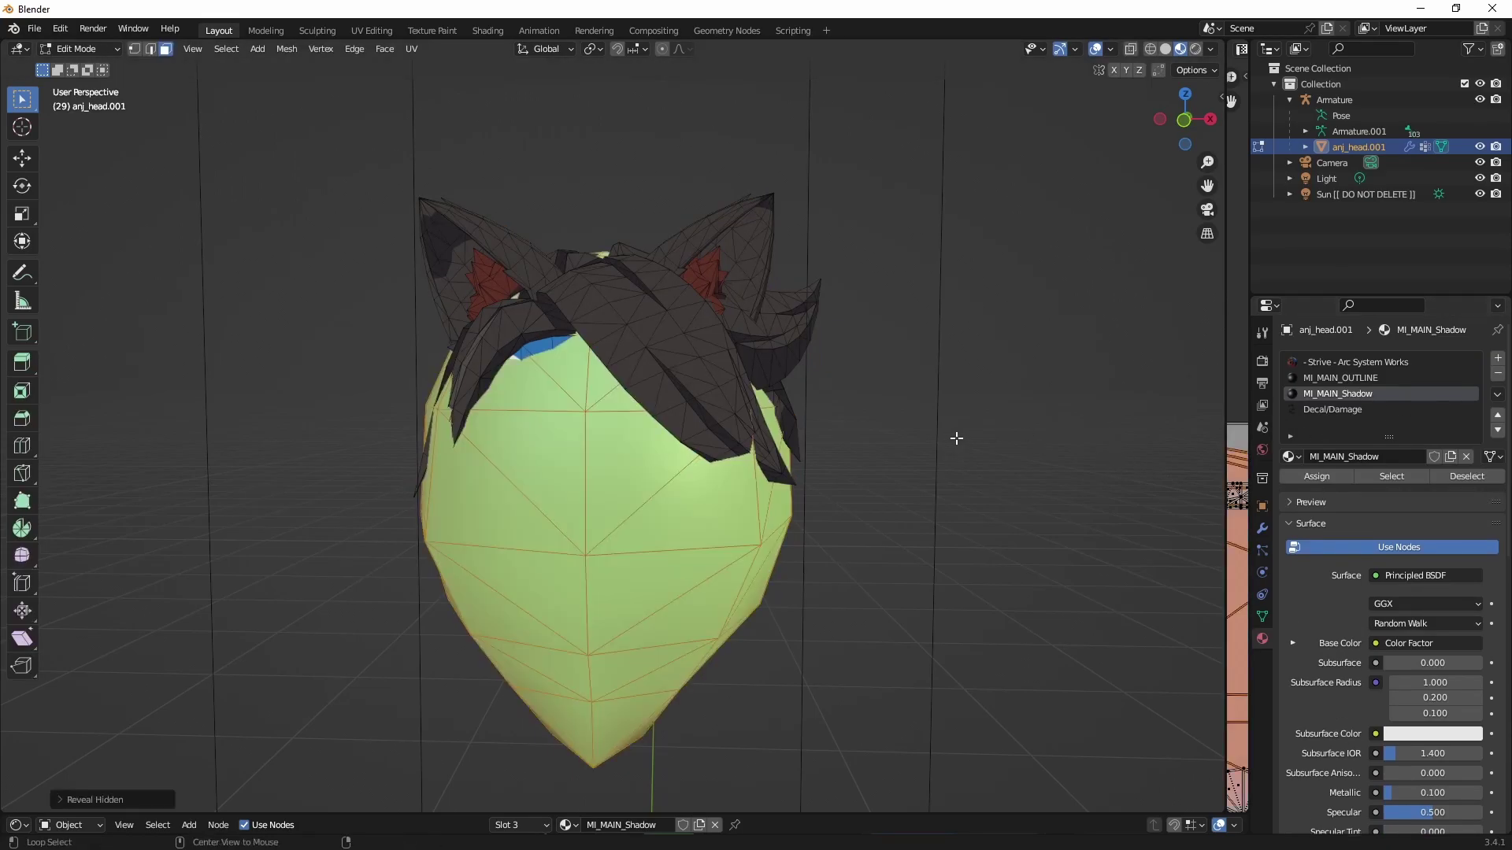
pyautogui.click(1051, 442)
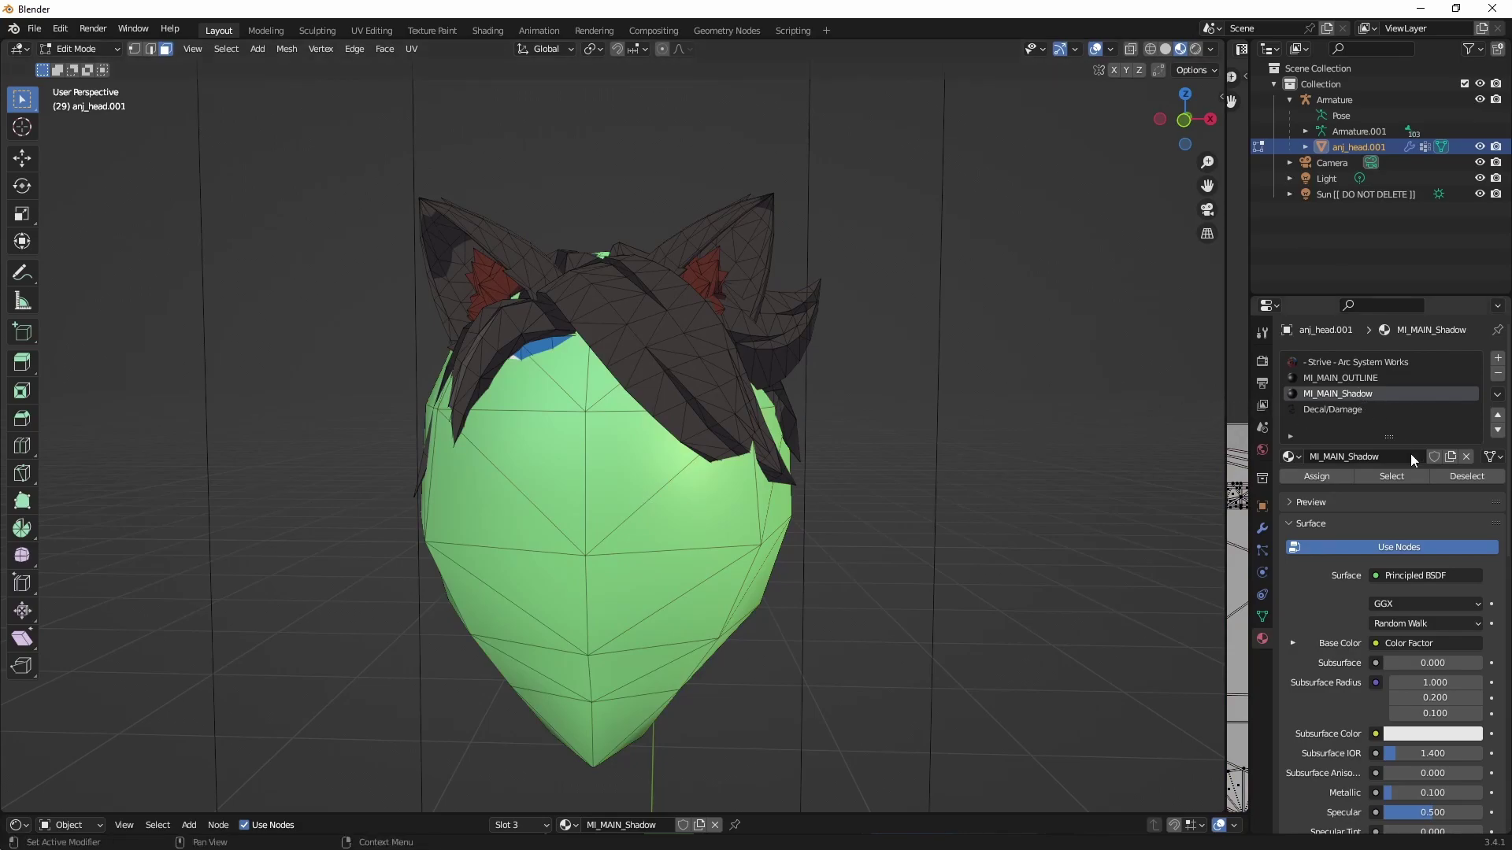
pyautogui.click(1402, 476)
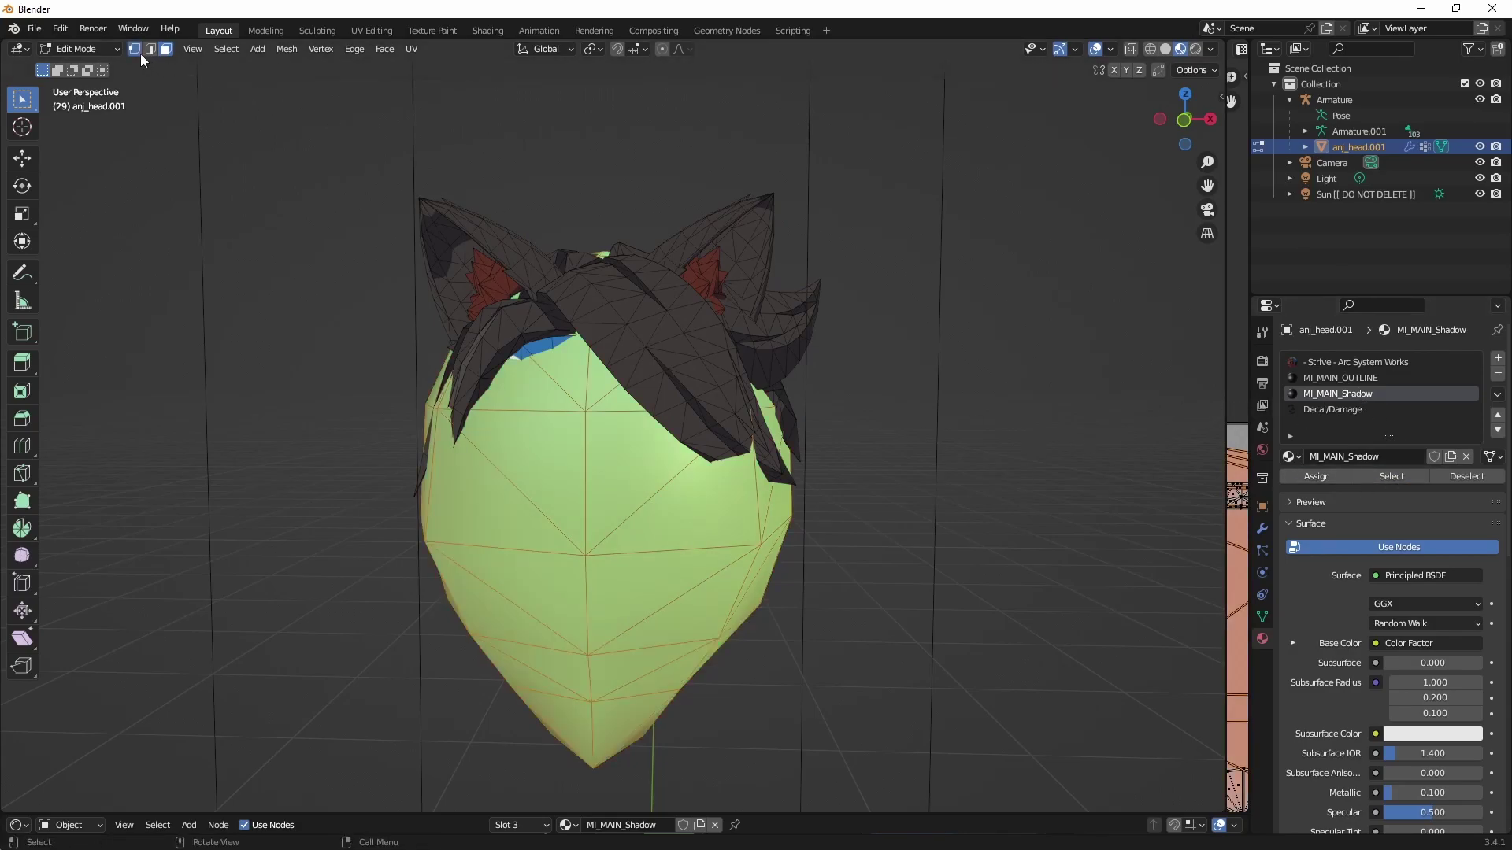
pyautogui.press('3')
pyautogui.press('x')
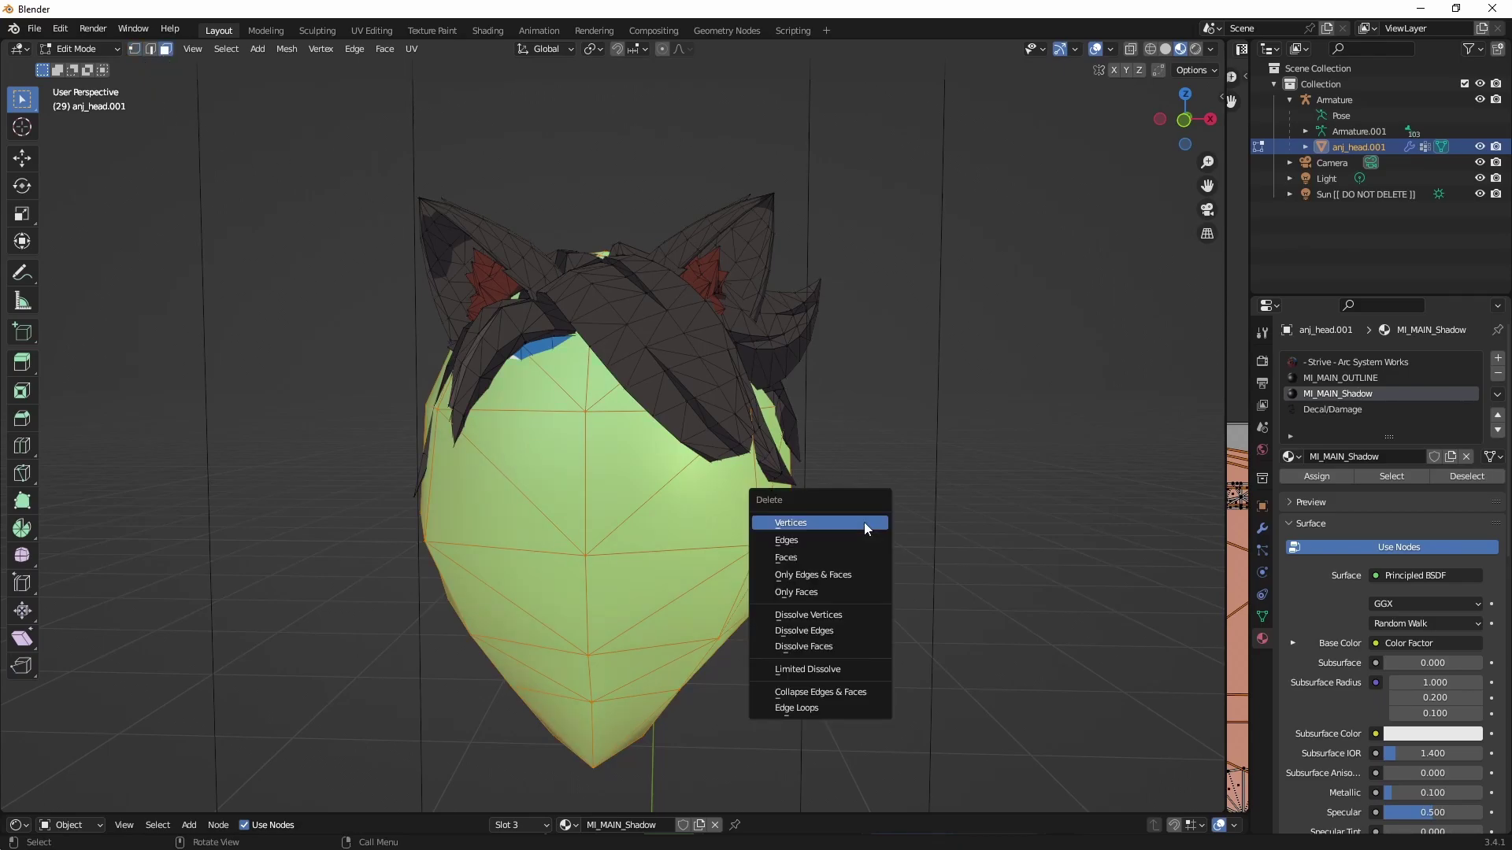
pyautogui.click(863, 522)
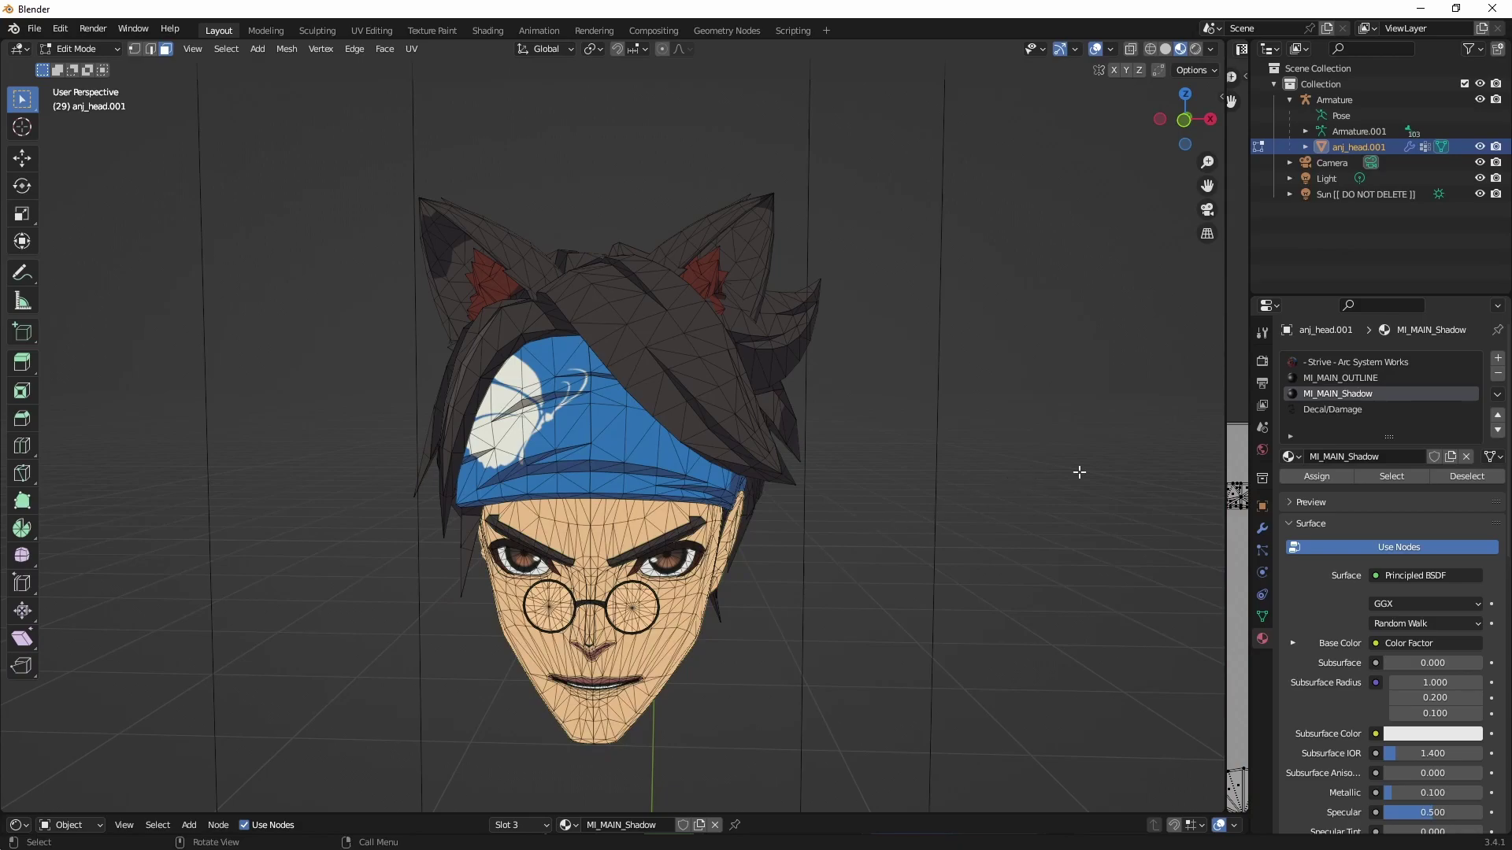
# Step: Review the head mesh's material slots from the Strive material through Decal/Damage, and reselect MI_MAIN_Shadow
pyautogui.moveTo(605, 572); pyautogui.dragTo(628, 551, button='middle')
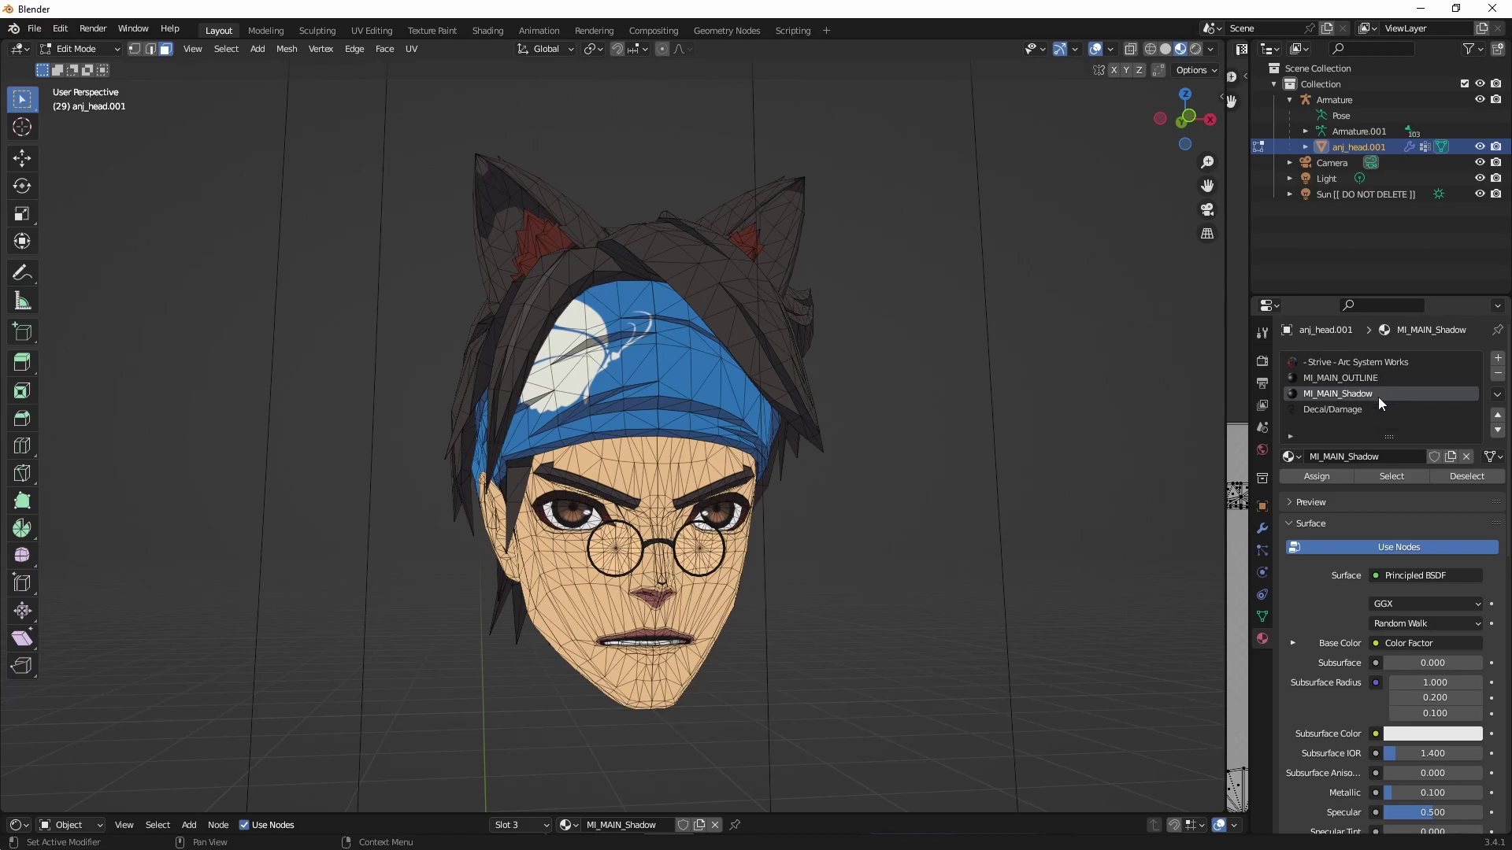
pyautogui.click(1388, 362)
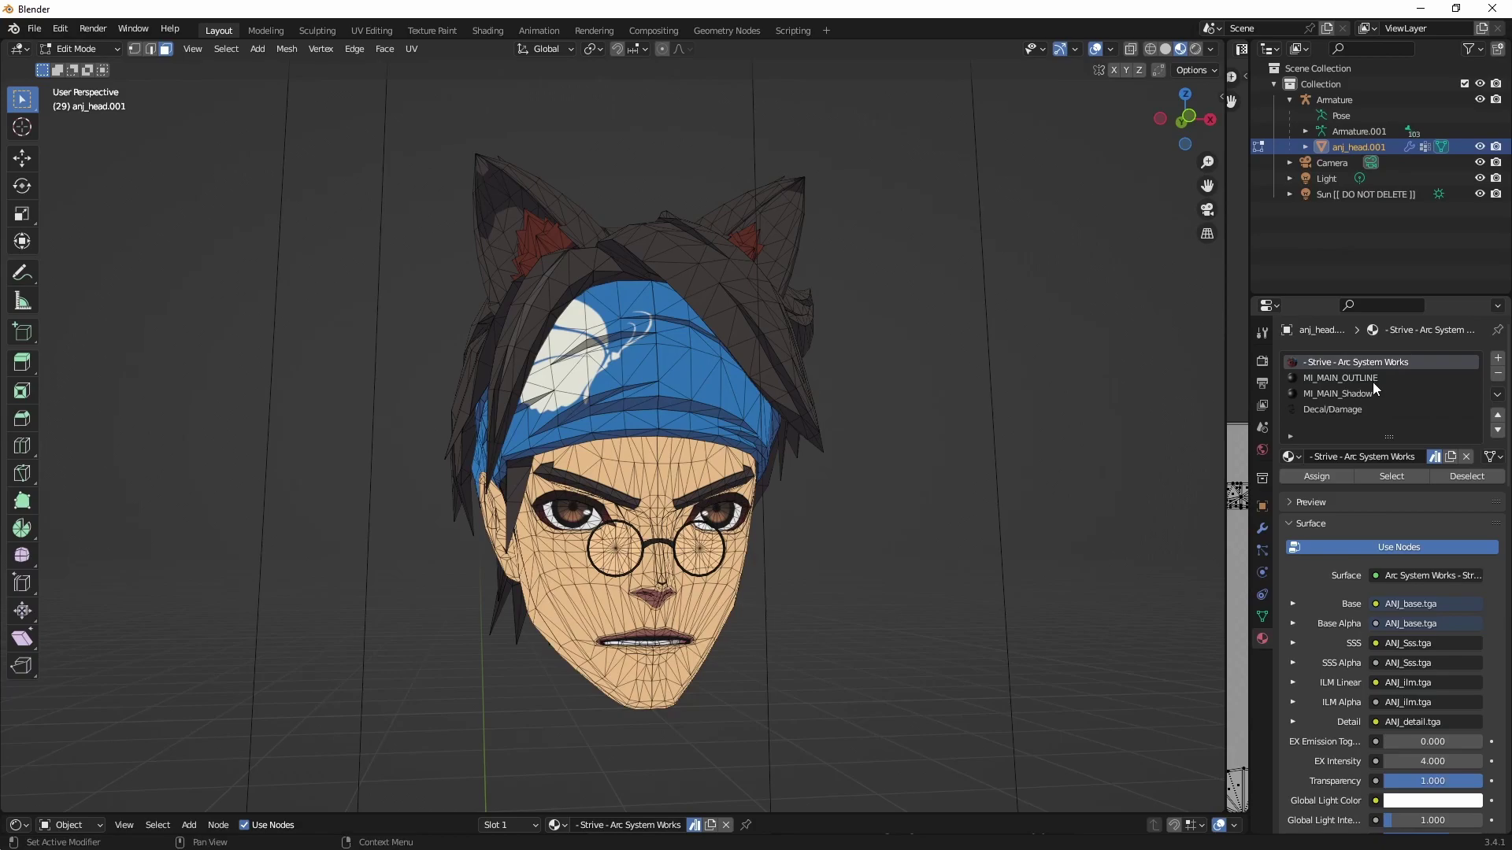
pyautogui.click(1373, 379)
pyautogui.click(1372, 393)
pyautogui.click(1353, 409)
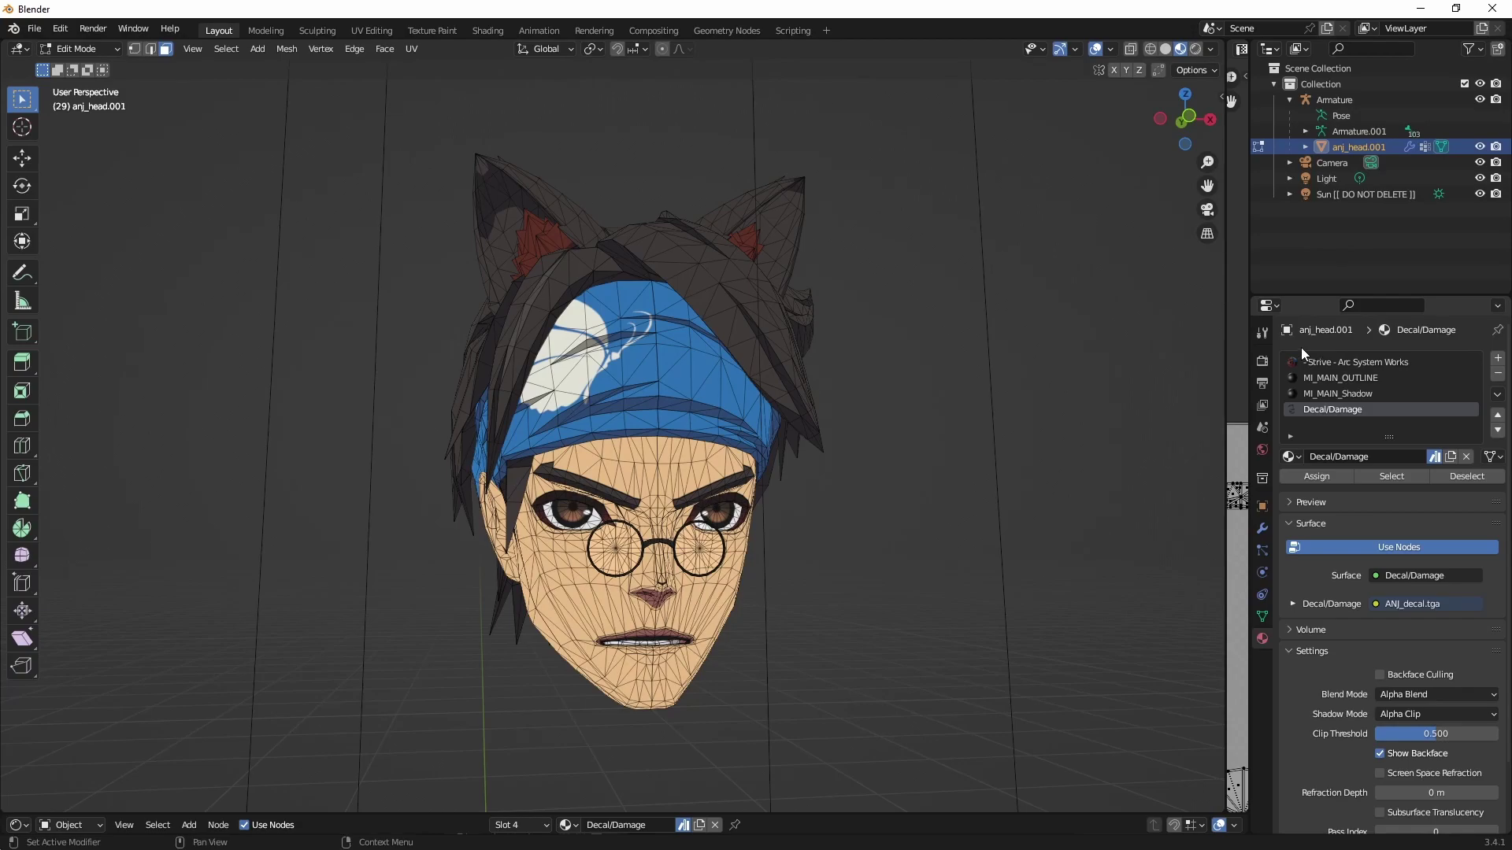
pyautogui.scroll(3, 708, 287)
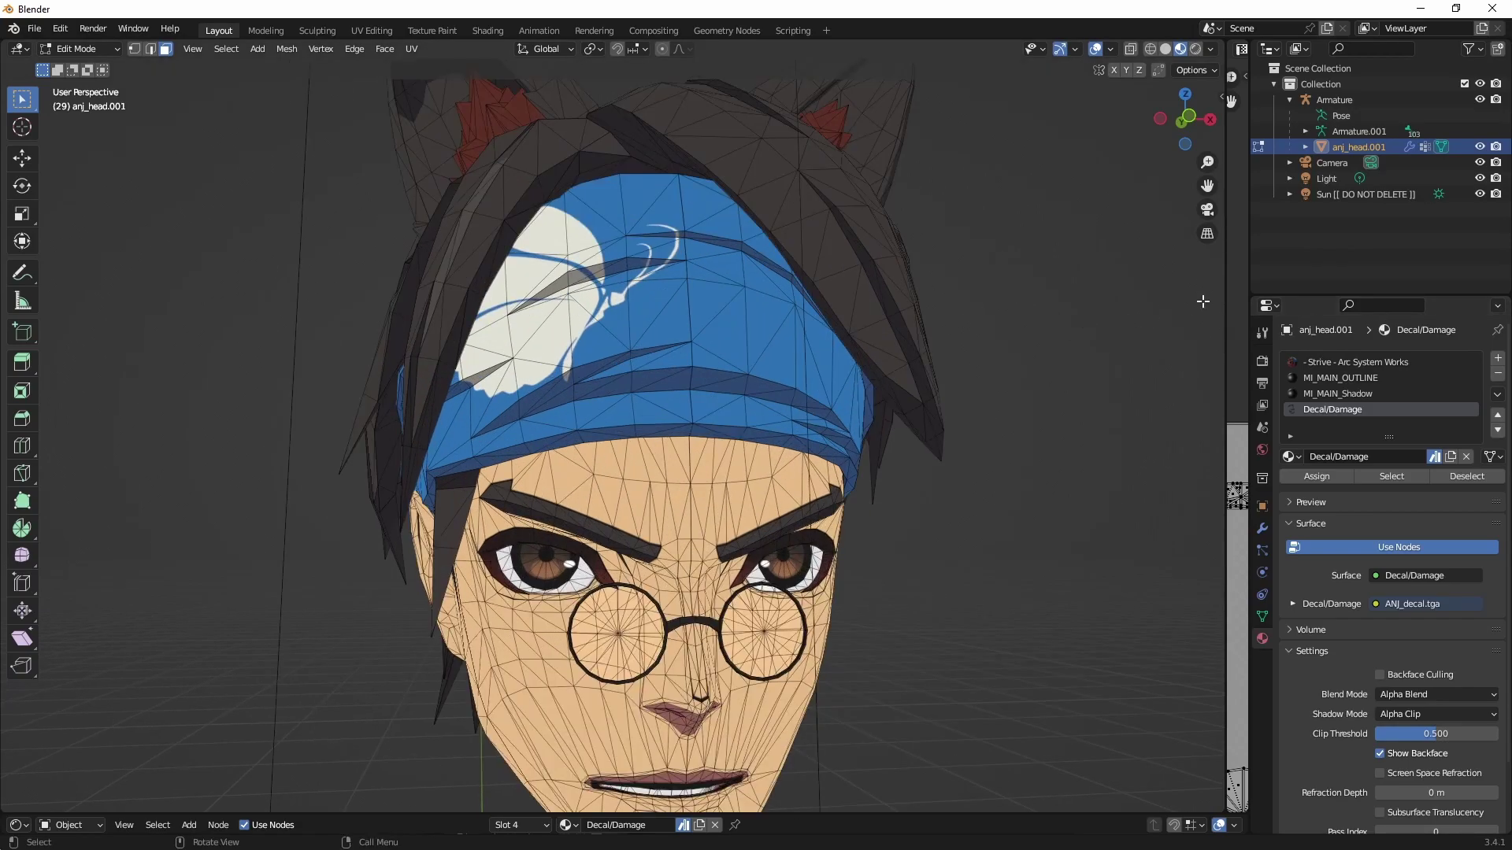
pyautogui.moveTo(1207, 186); pyautogui.dragTo(1173, 129)
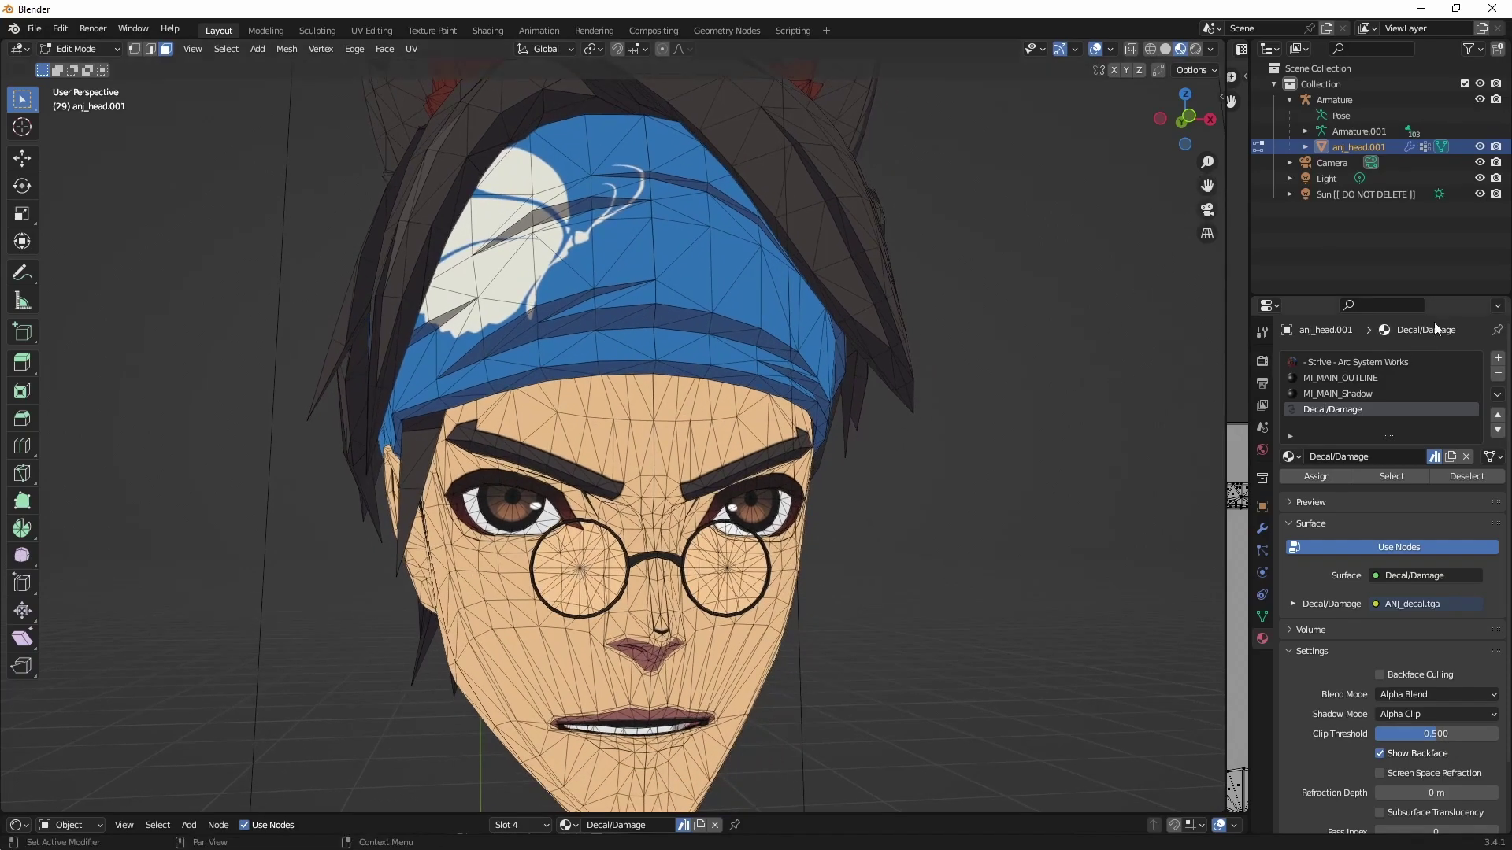
pyautogui.click(1366, 397)
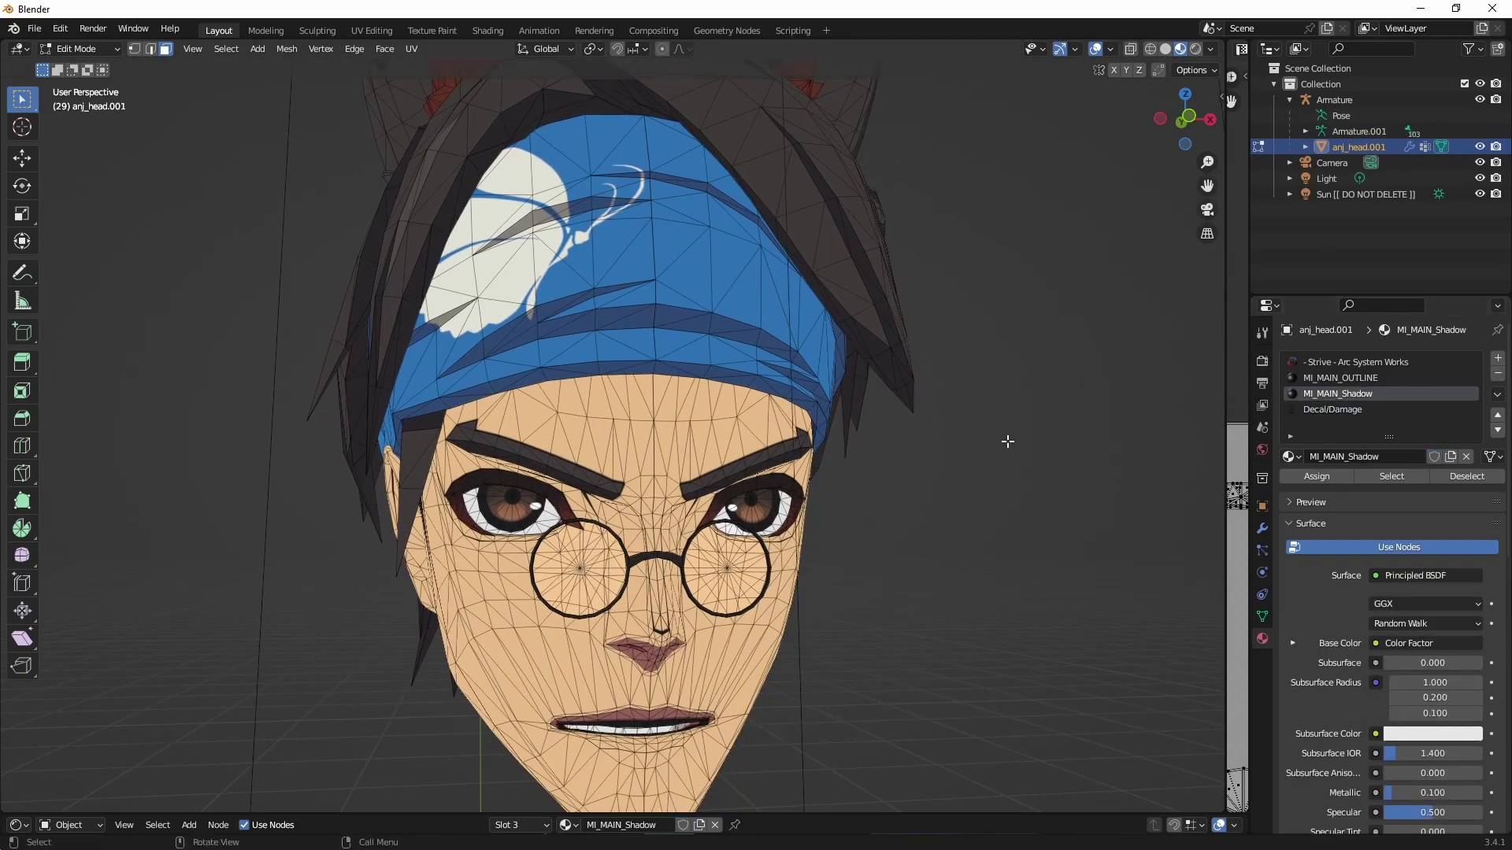
# Step: Examine the cat-eared head from several angles in Object Mode and Edit Mode
pyautogui.press('Tab')
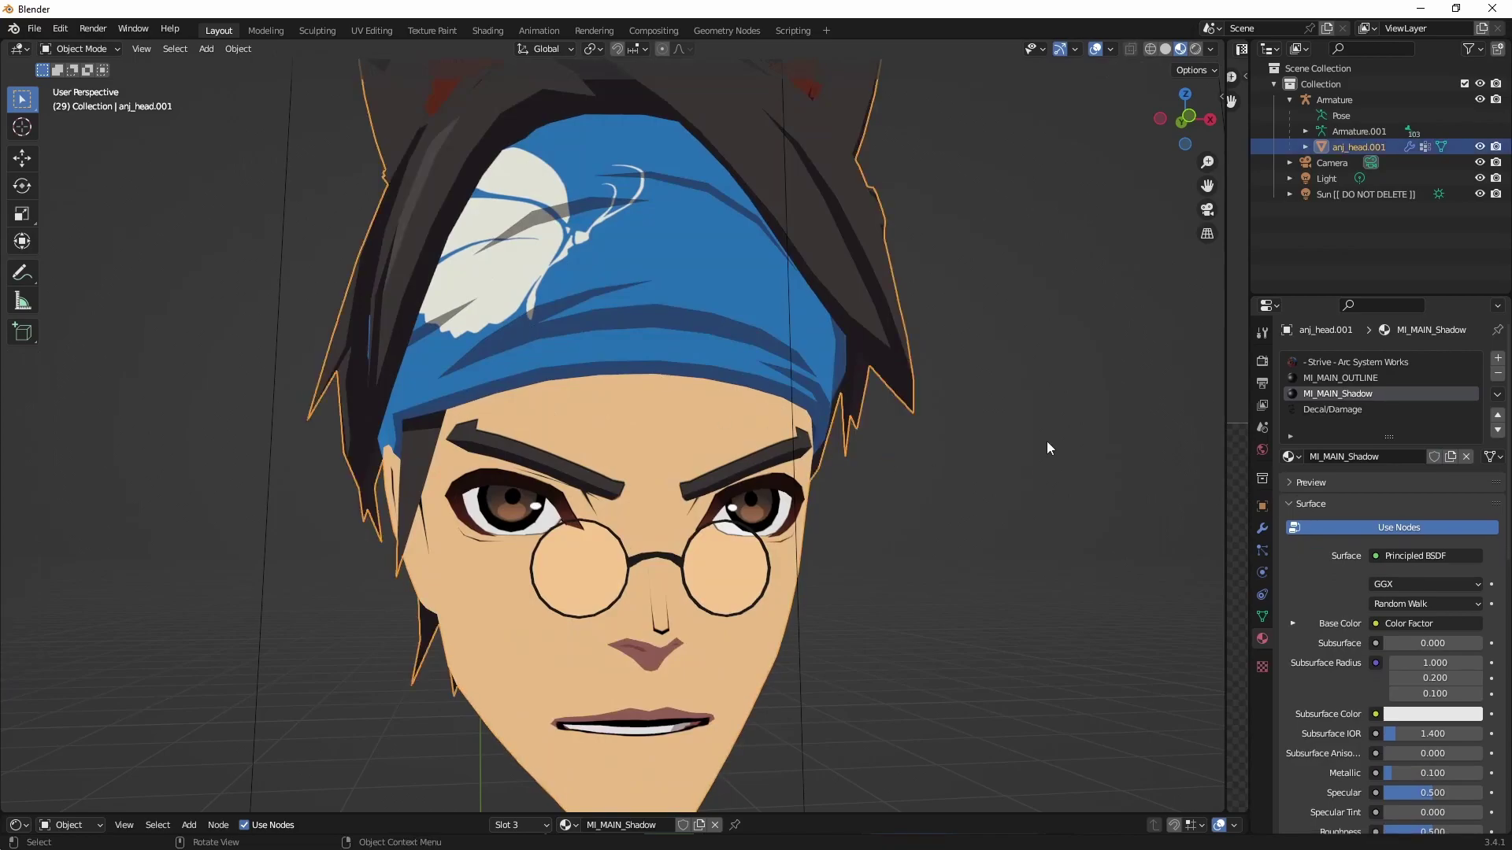
pyautogui.scroll(-4, 1078, 421)
pyautogui.moveTo(578, 419); pyautogui.dragTo(543, 425, button='middle')
pyautogui.scroll(2, 904, 423)
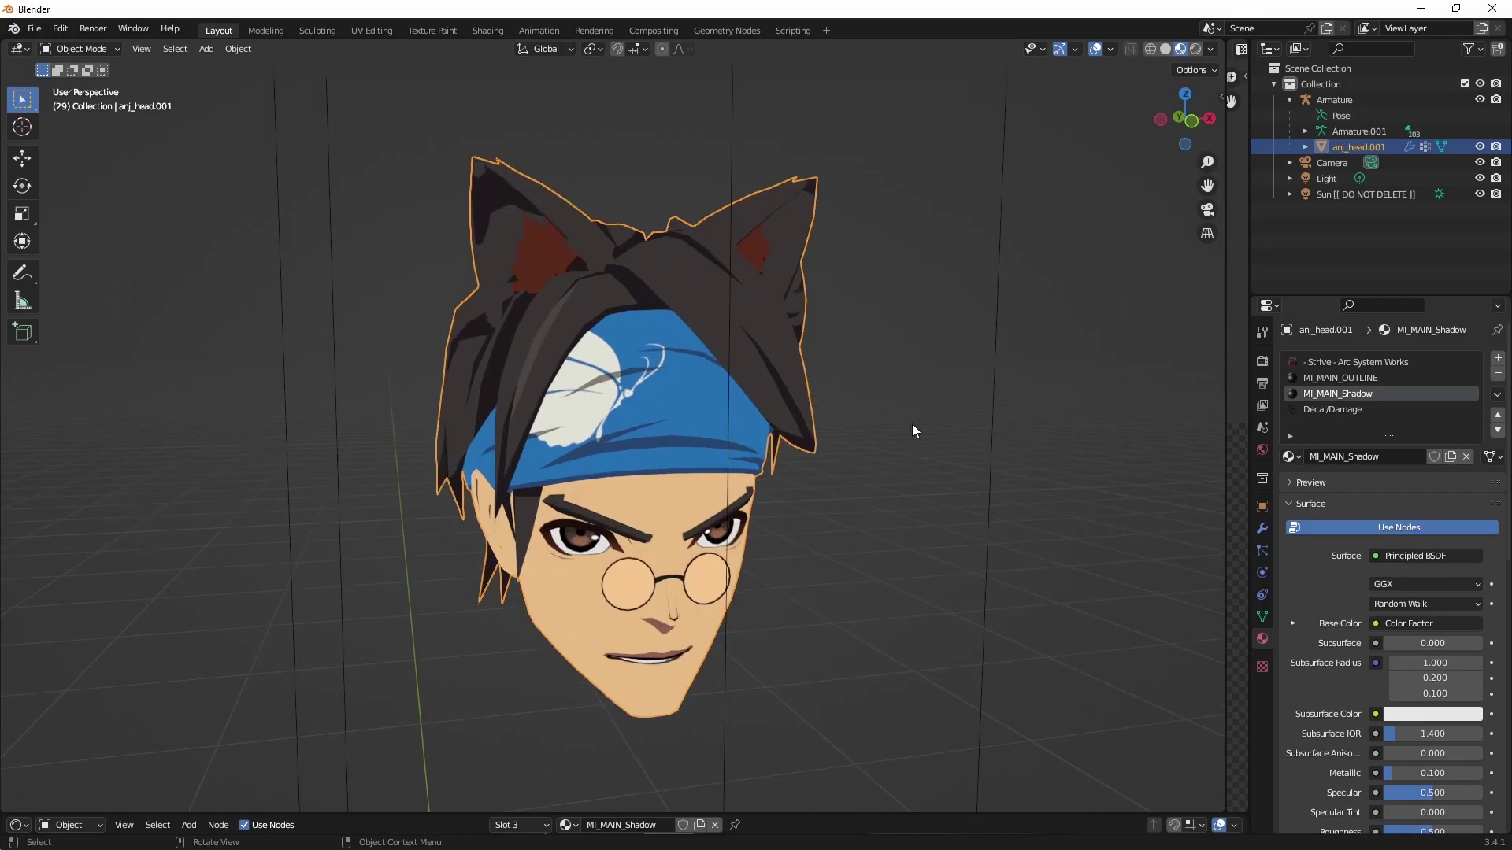
pyautogui.press('Tab')
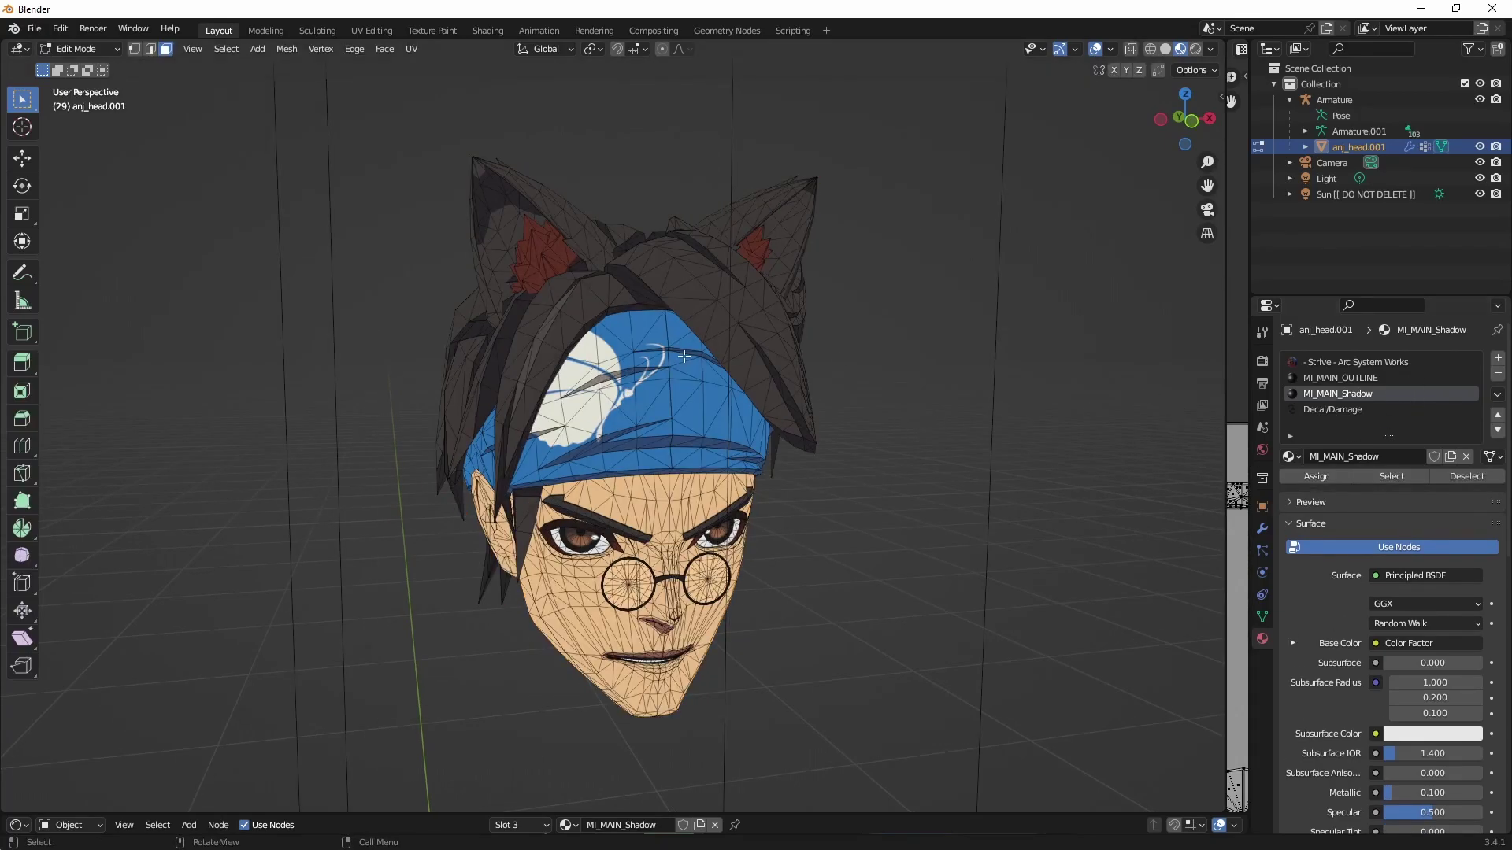
pyautogui.scroll(3, 788, 384)
pyautogui.scroll(-4, 787, 385)
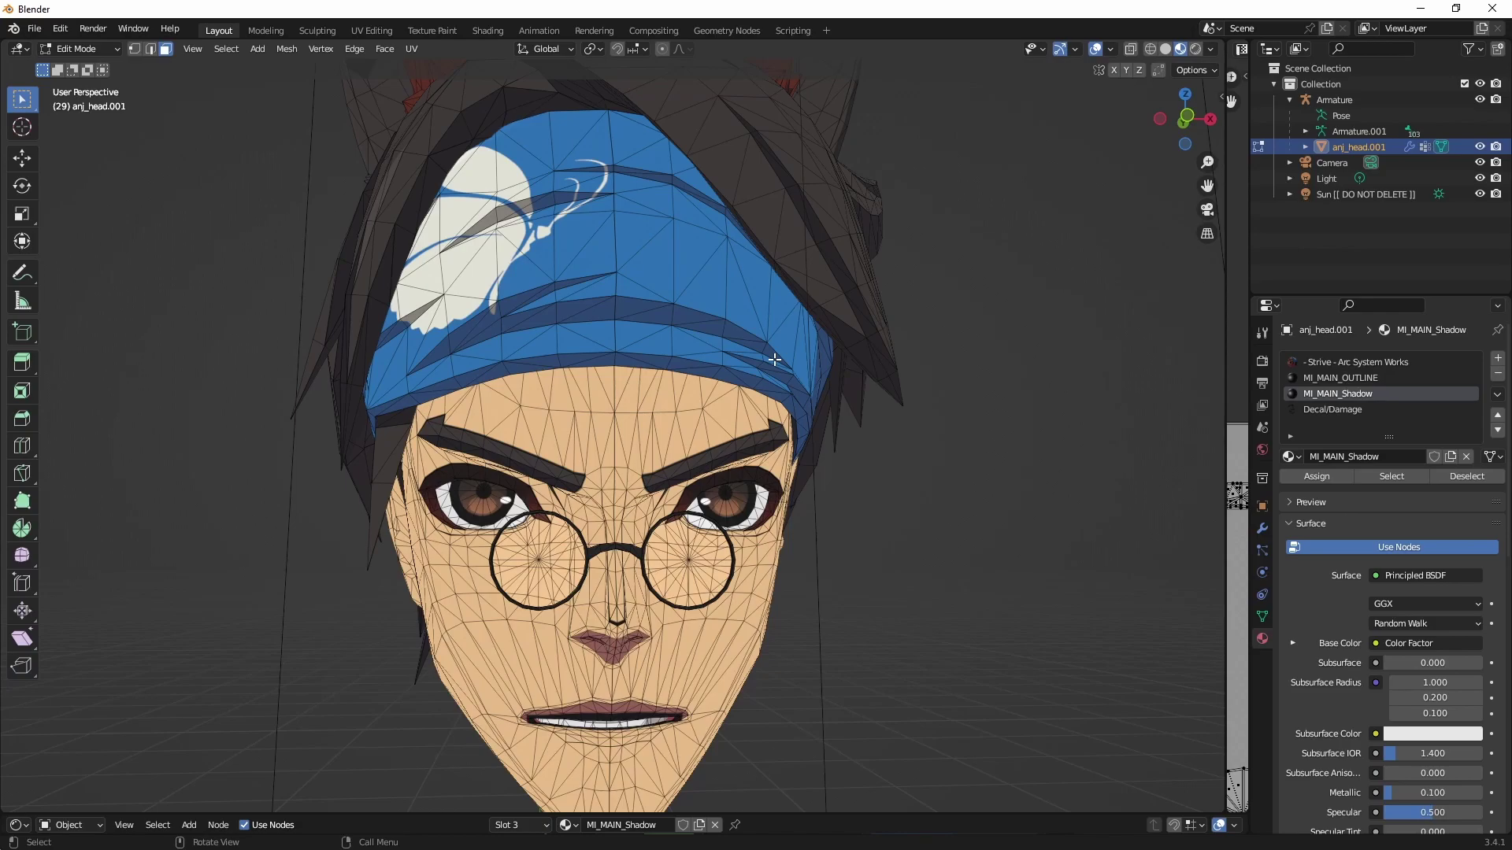
pyautogui.scroll(-3, 764, 367)
pyautogui.moveTo(571, 331)
pyautogui.mouseDown(button='middle')
pyautogui.moveTo(677, 383)
pyautogui.moveTo(648, 389)
pyautogui.moveTo(716, 418)
pyautogui.moveTo(722, 462)
pyautogui.moveTo(648, 448)
pyautogui.moveTo(587, 355)
pyautogui.mouseUp(button='middle')
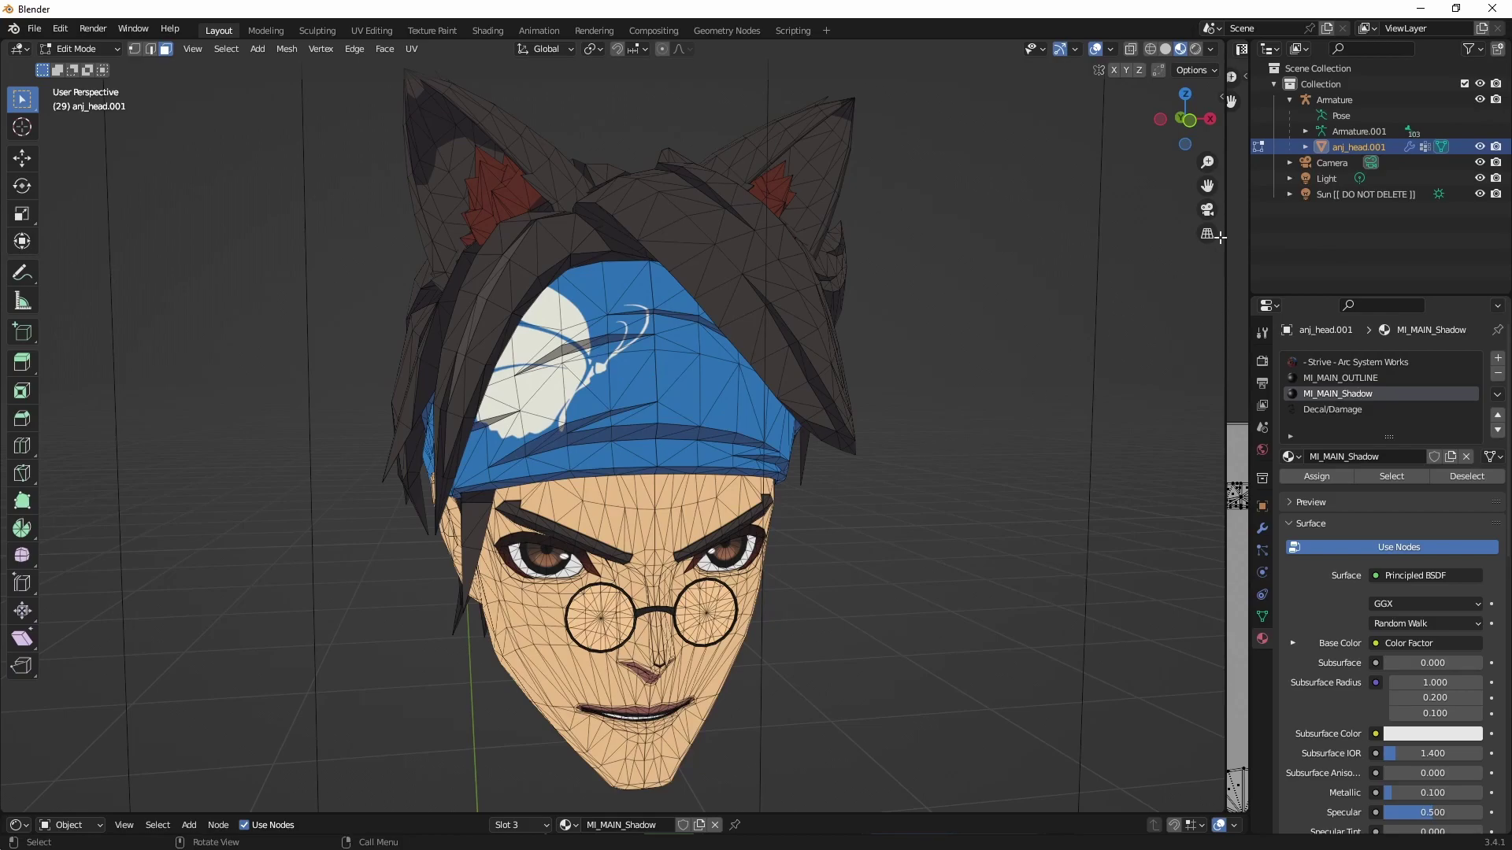
pyautogui.moveTo(1207, 186); pyautogui.dragTo(1205, 208)
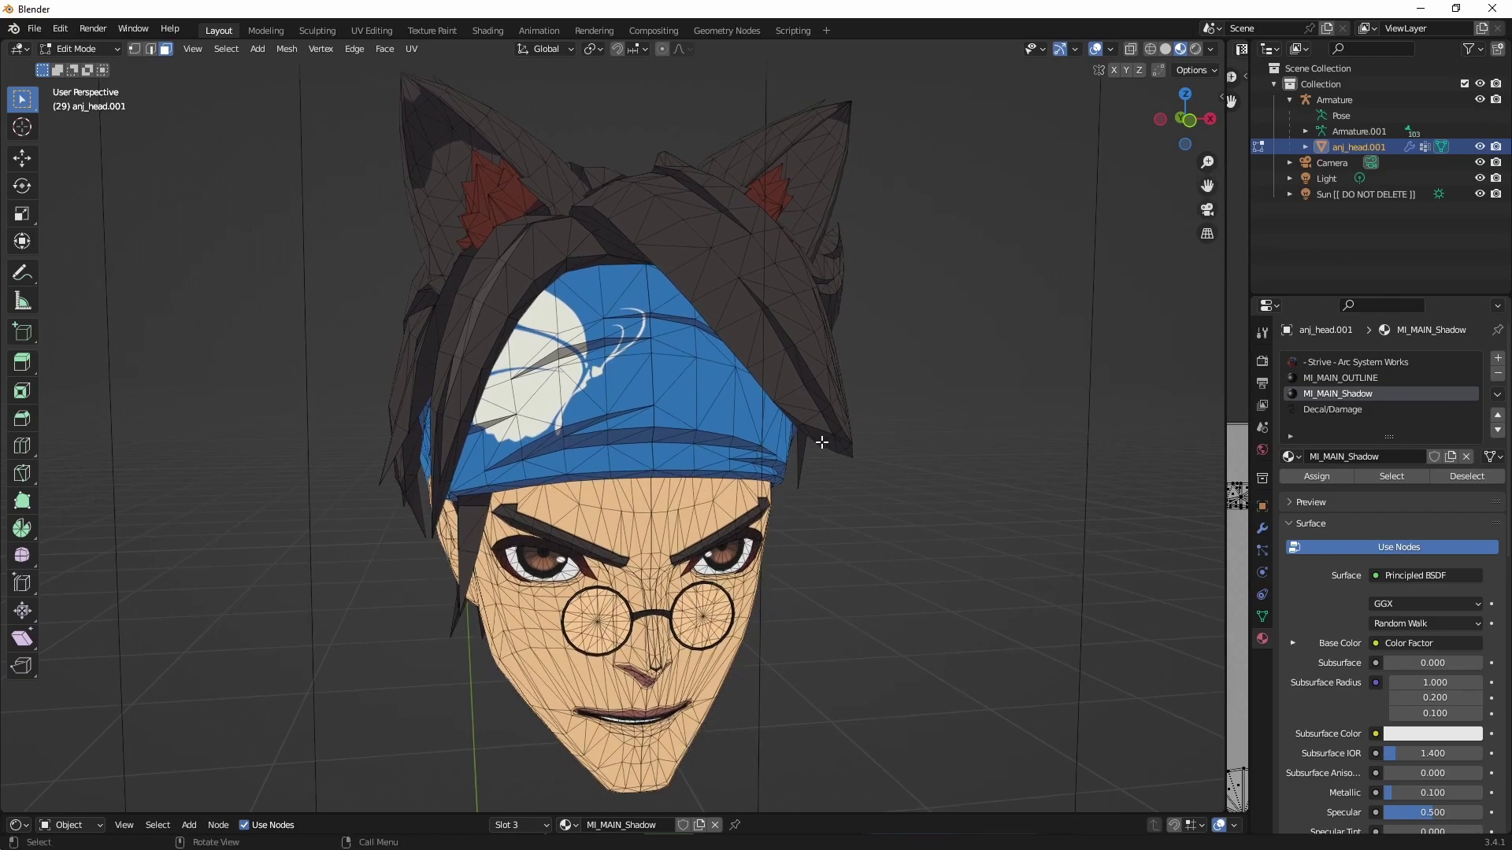
pyautogui.moveTo(1044, 296); pyautogui.dragTo(620, 403, button='middle')
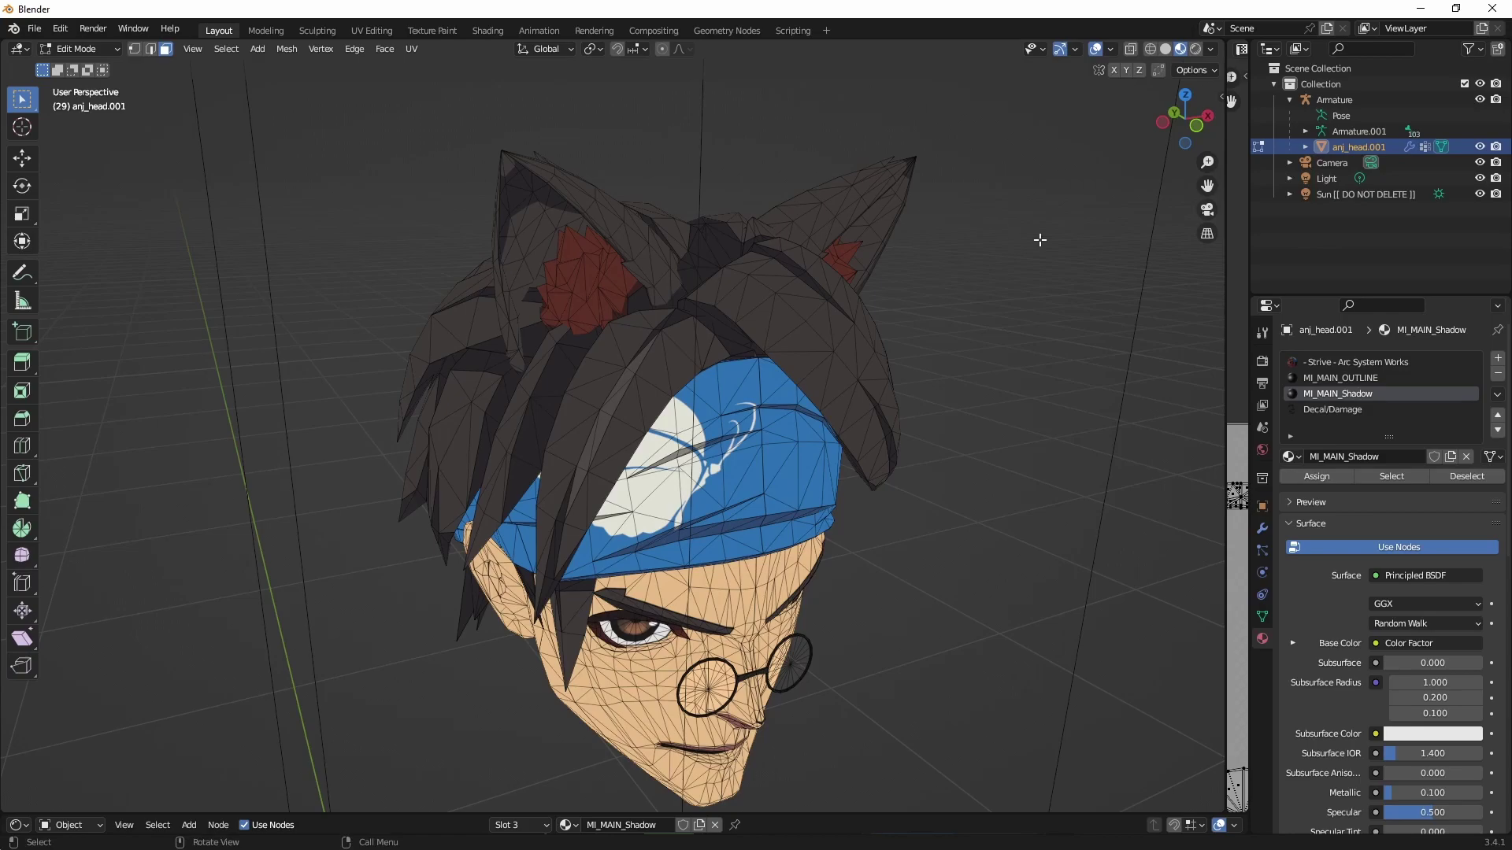
pyautogui.moveTo(1024, 315); pyautogui.dragTo(790, 442, button='middle')
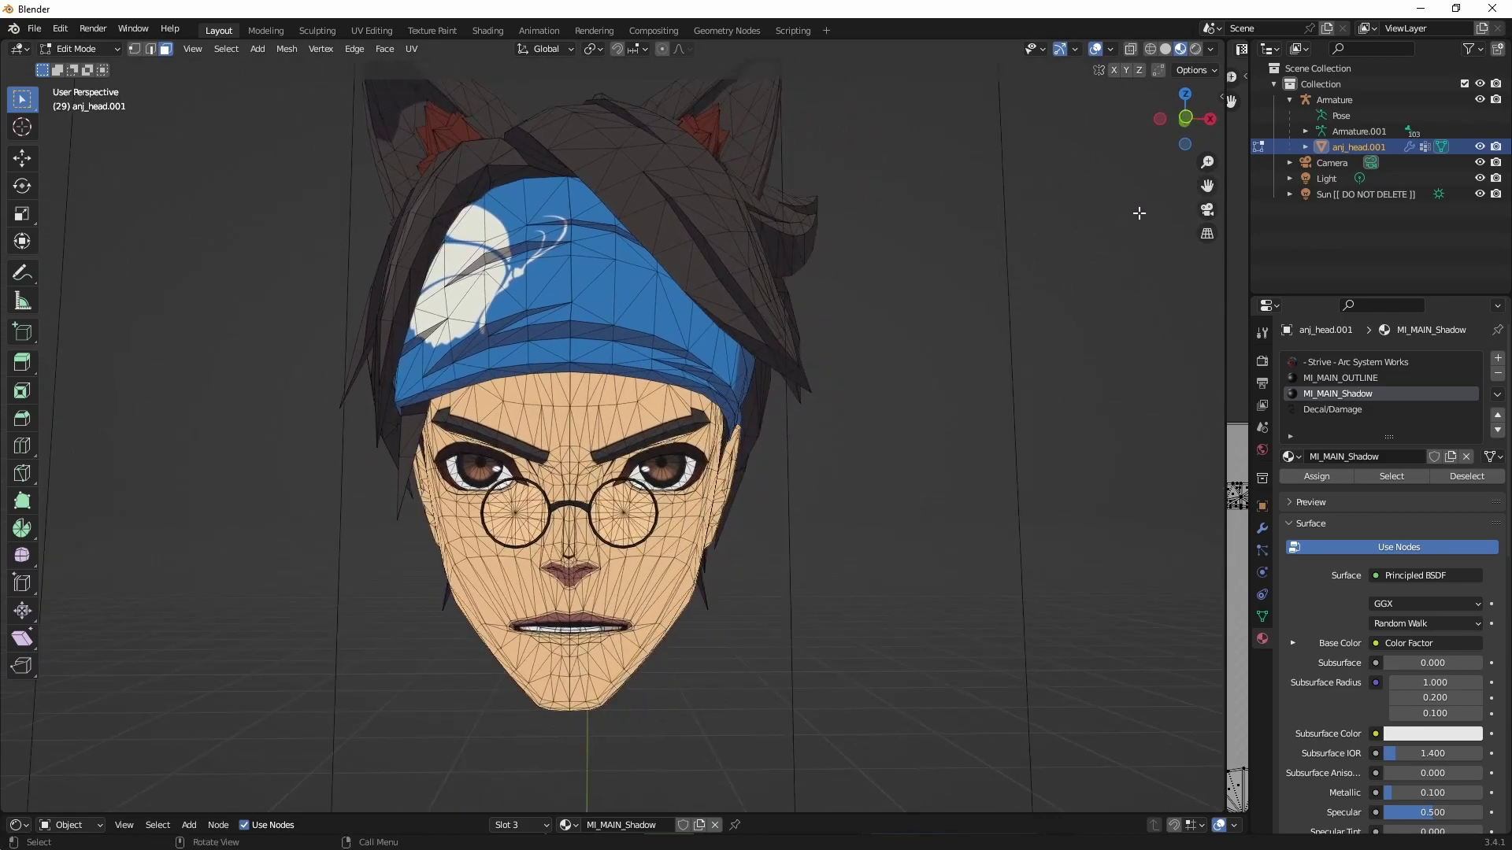
# Step: Duplicate a single forehead face in place and assign the copy to the MI_MAIN_Shadow material
pyautogui.scroll(4, 601, 375)
pyautogui.moveTo(602, 375)
pyautogui.mouseDown(button='middle')
pyautogui.moveTo(677, 378)
pyautogui.moveTo(608, 380)
pyautogui.mouseUp(button='middle')
pyautogui.scroll(2, 607, 381)
pyautogui.click(572, 372)
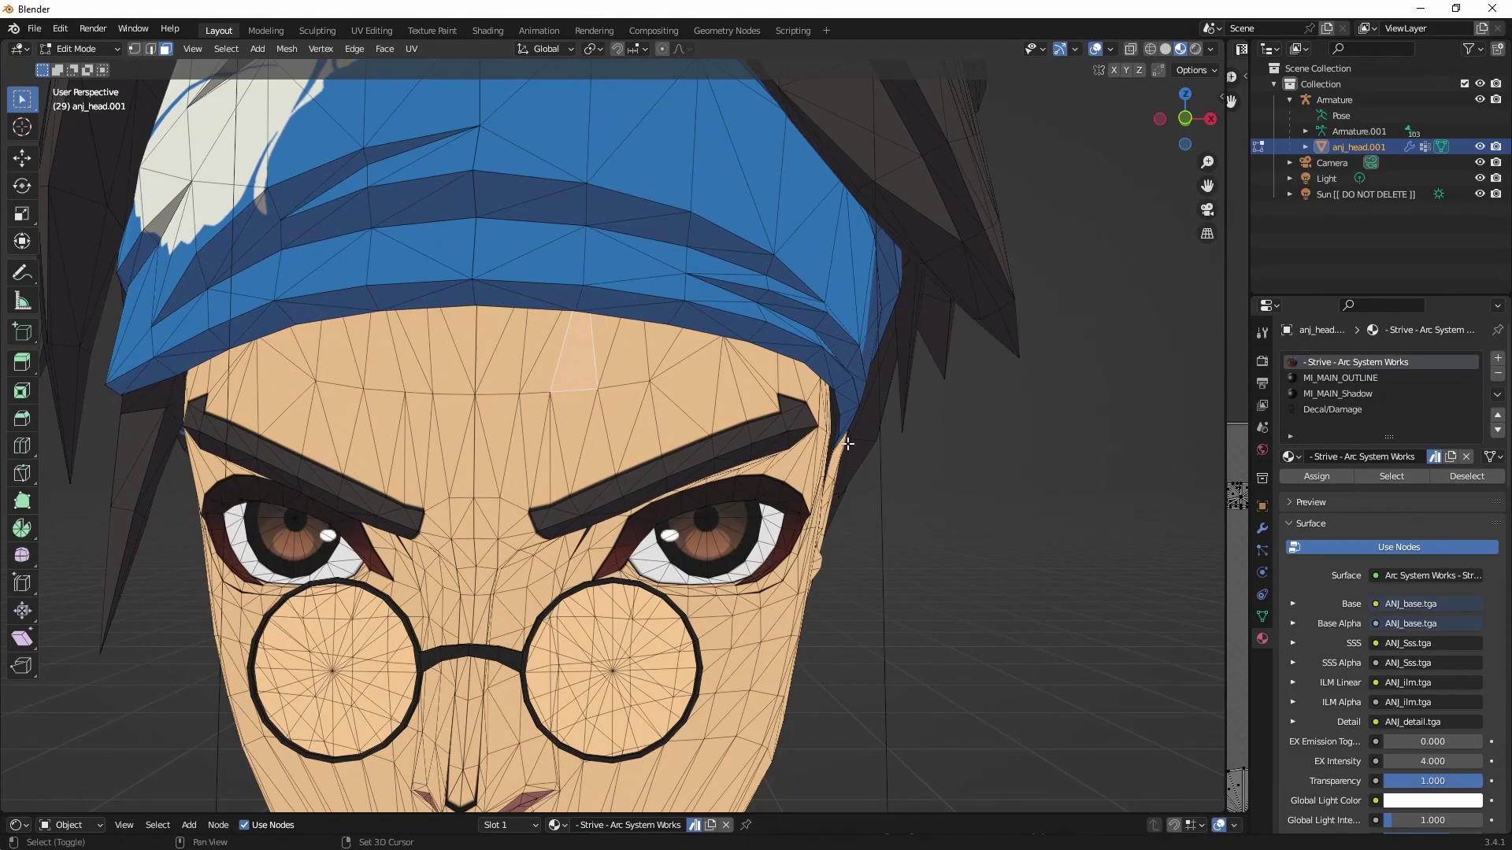
pyautogui.press('g')
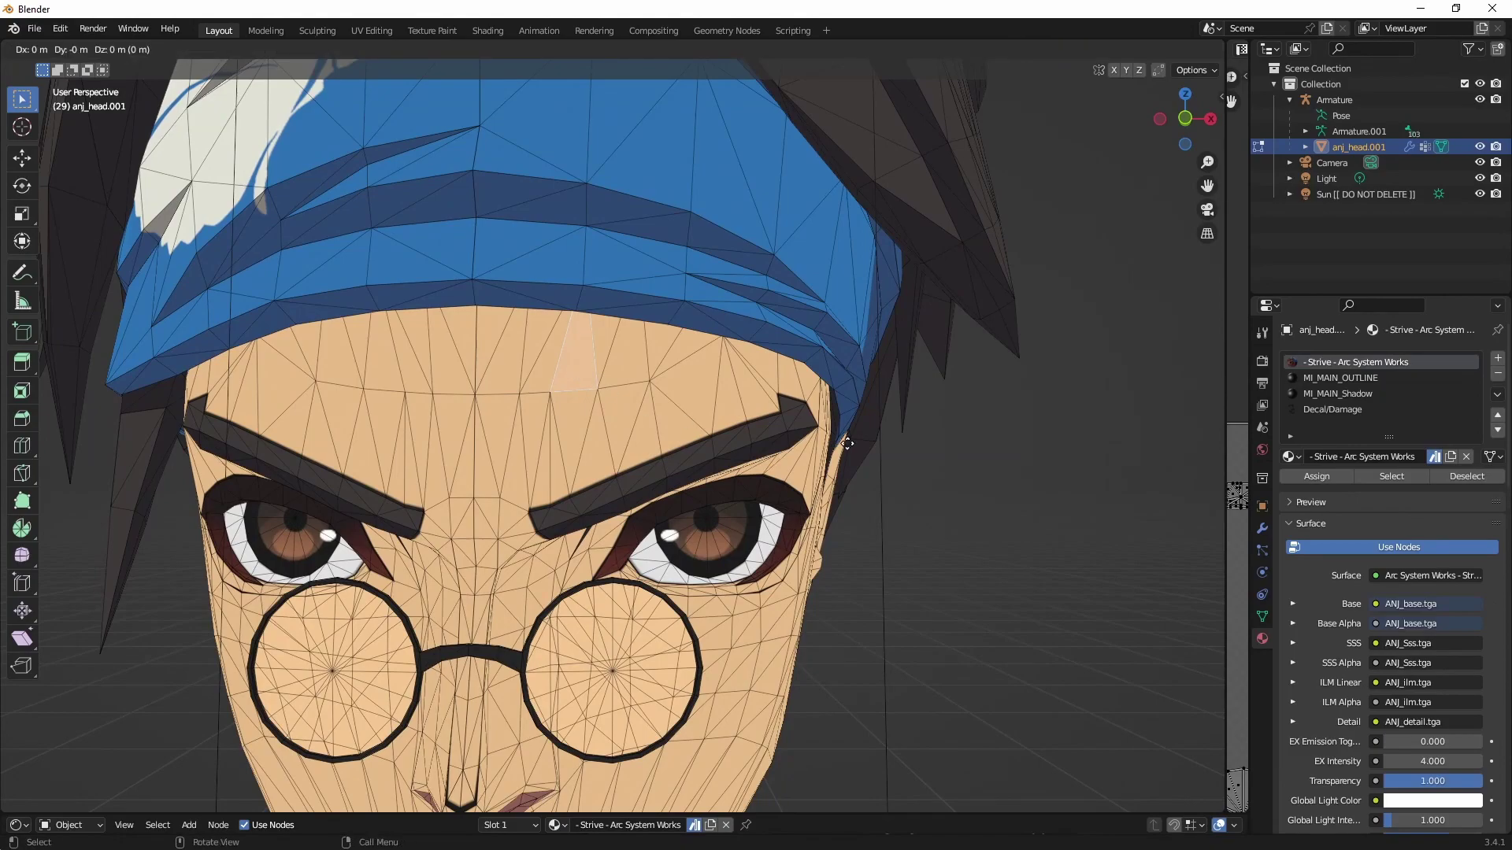
pyautogui.rightClick(847, 444)
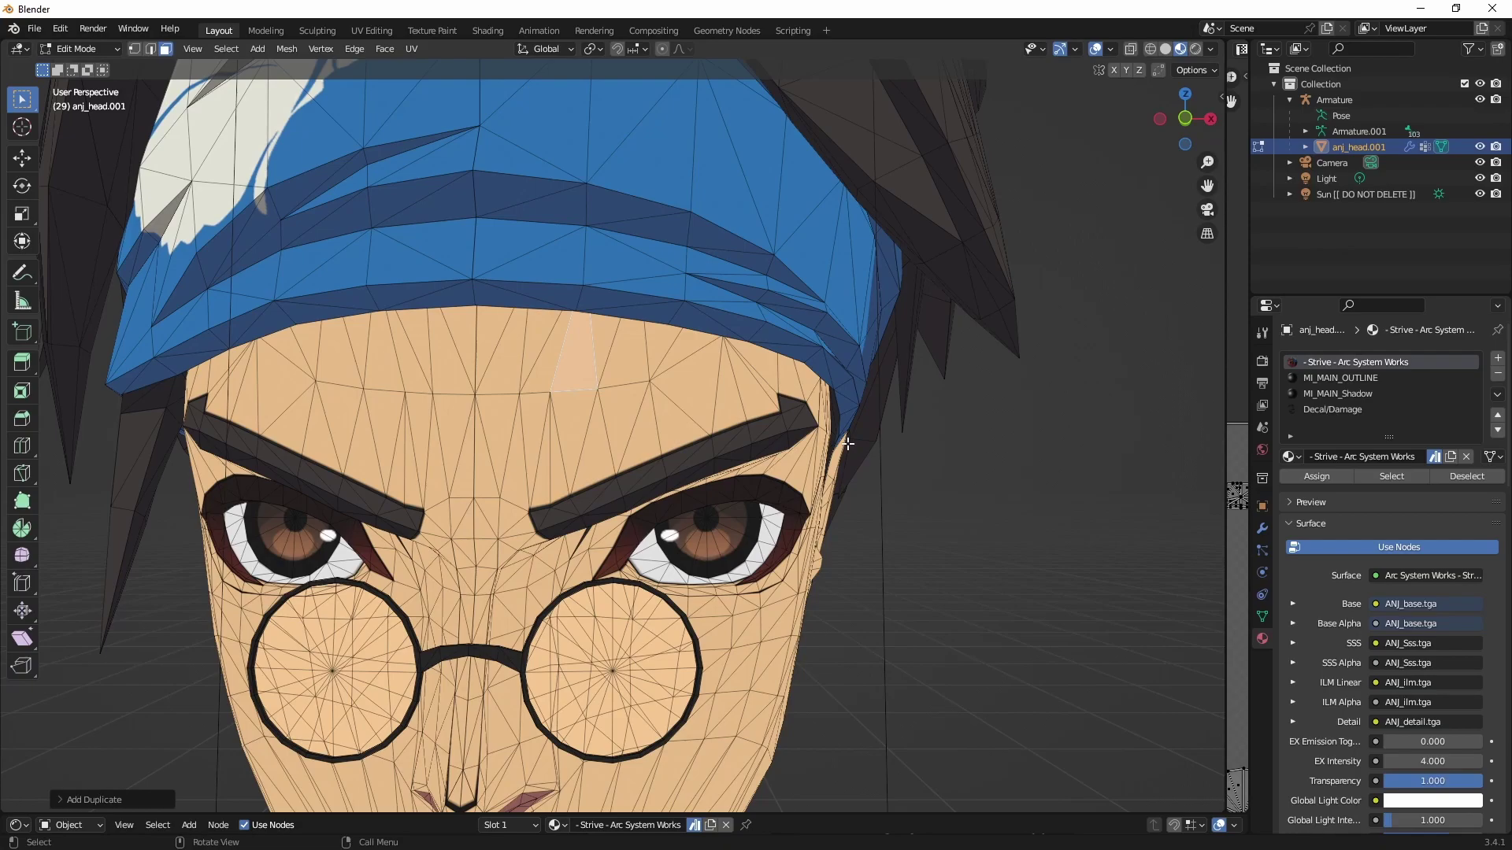
pyautogui.click(1339, 394)
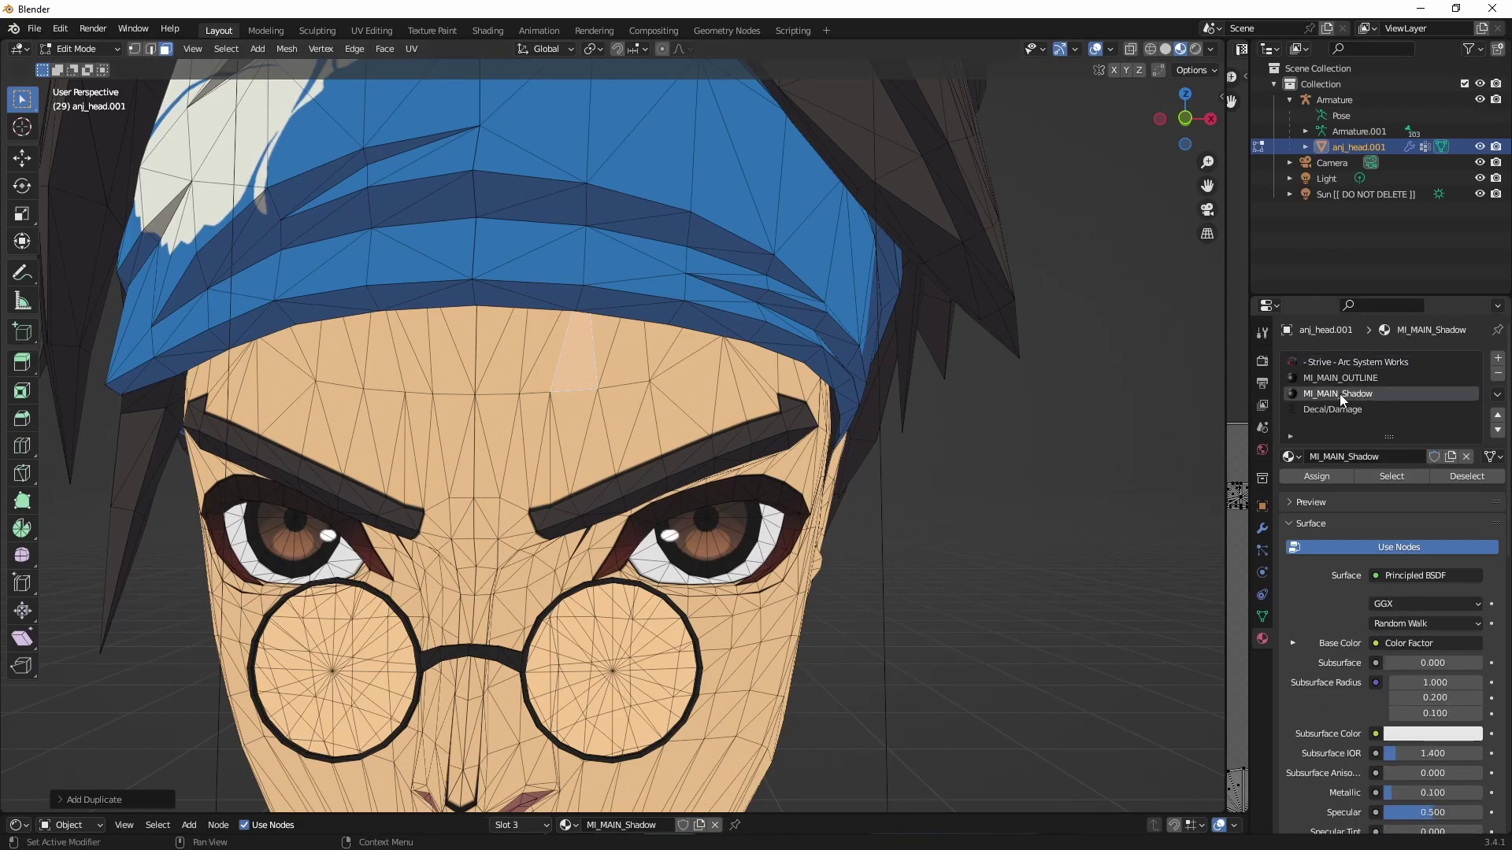
pyautogui.click(1321, 478)
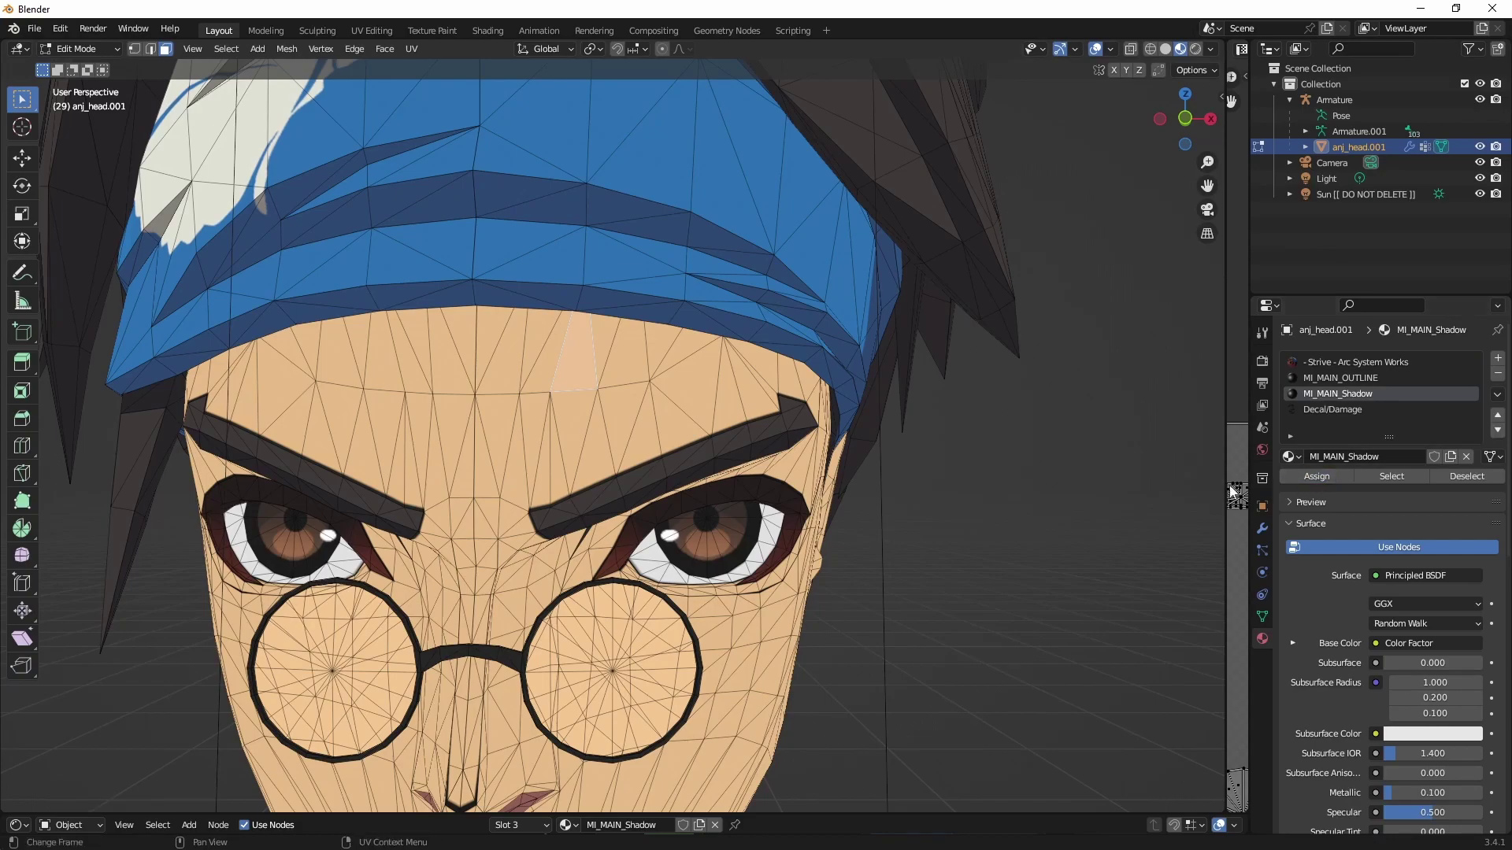
pyautogui.click(1311, 487)
# Step: Move the duplicated forehead face along the global Y axis into the head, using X-ray to see it
pyautogui.press('g')
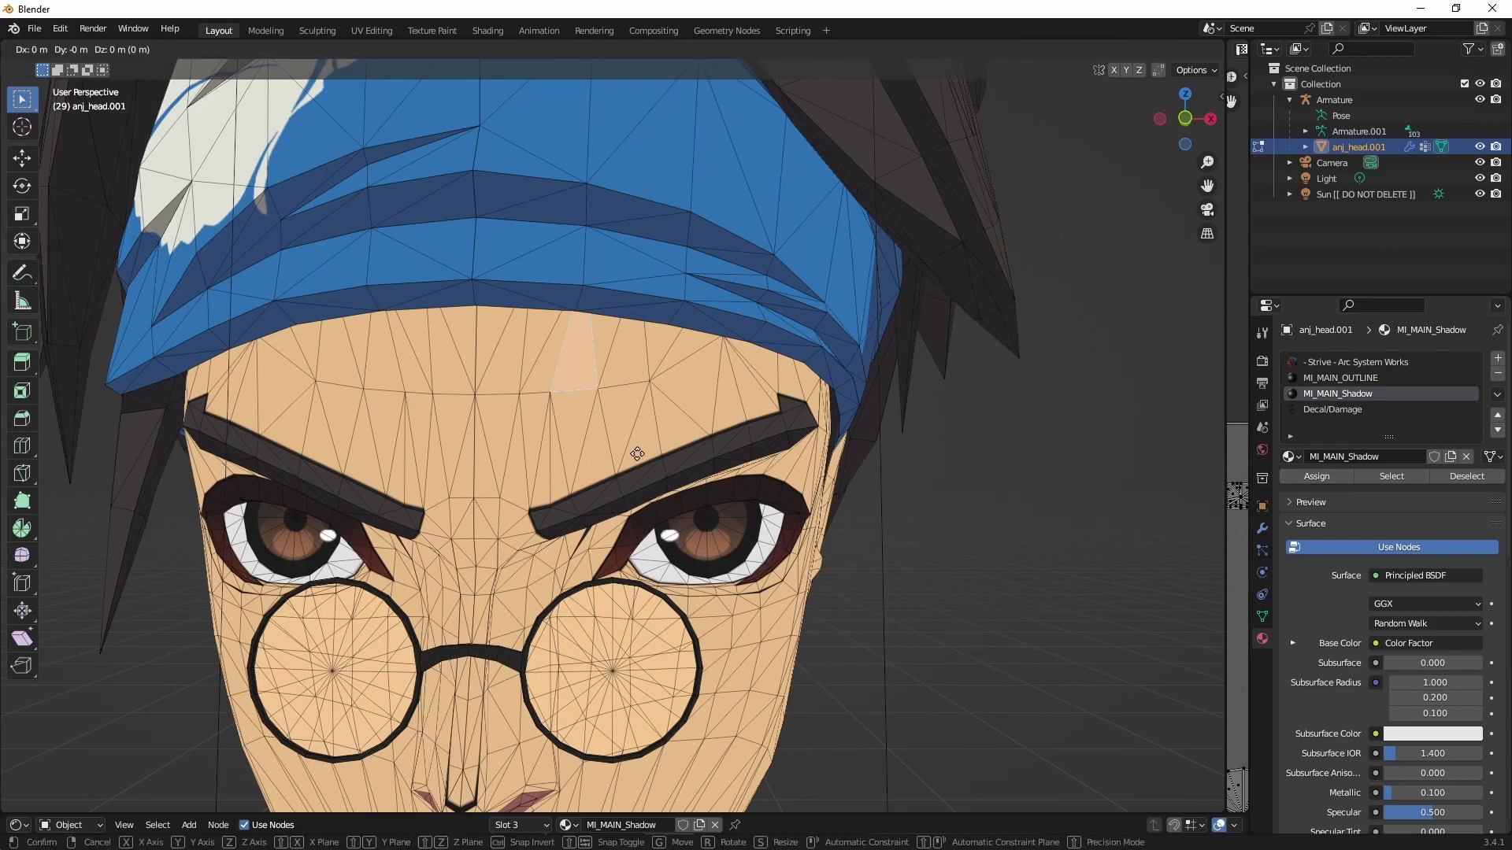
pyautogui.press('y')
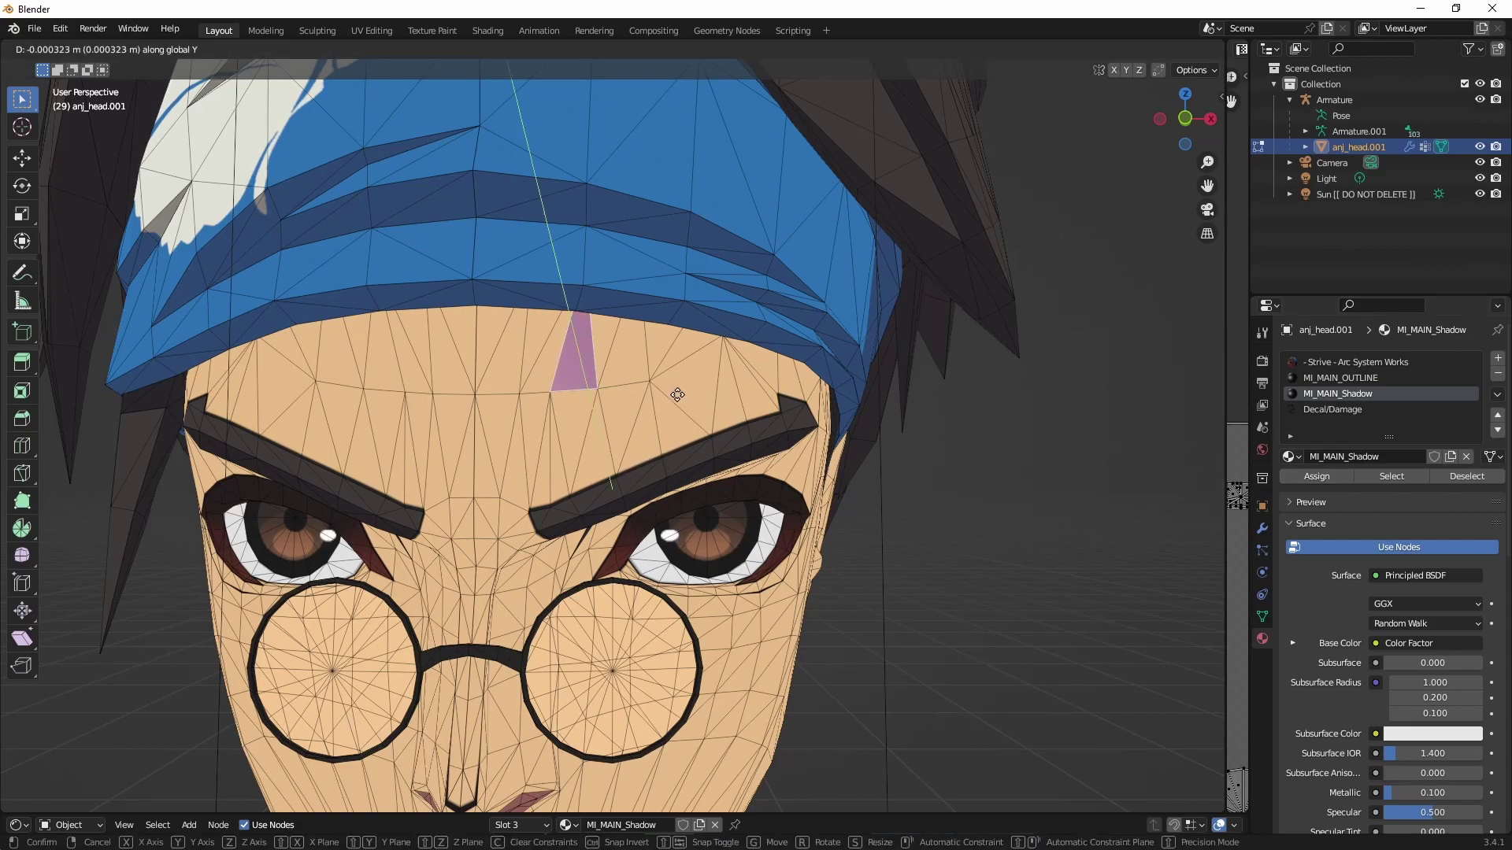
pyautogui.rightClick(275, 661)
pyautogui.moveTo(629, 426); pyautogui.dragTo(682, 443, button='middle')
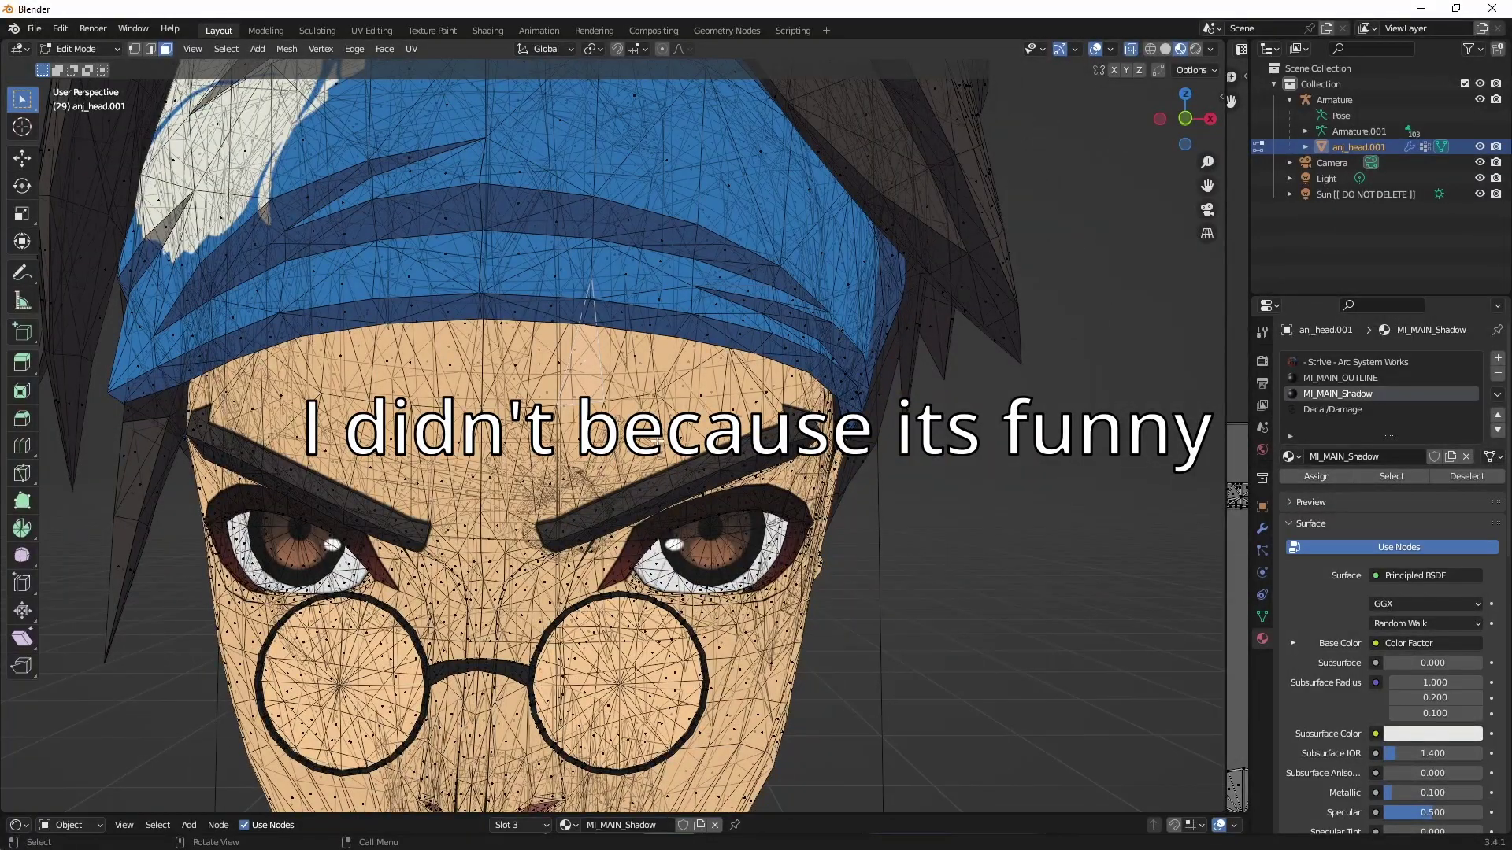
pyautogui.scroll(5, 666, 381)
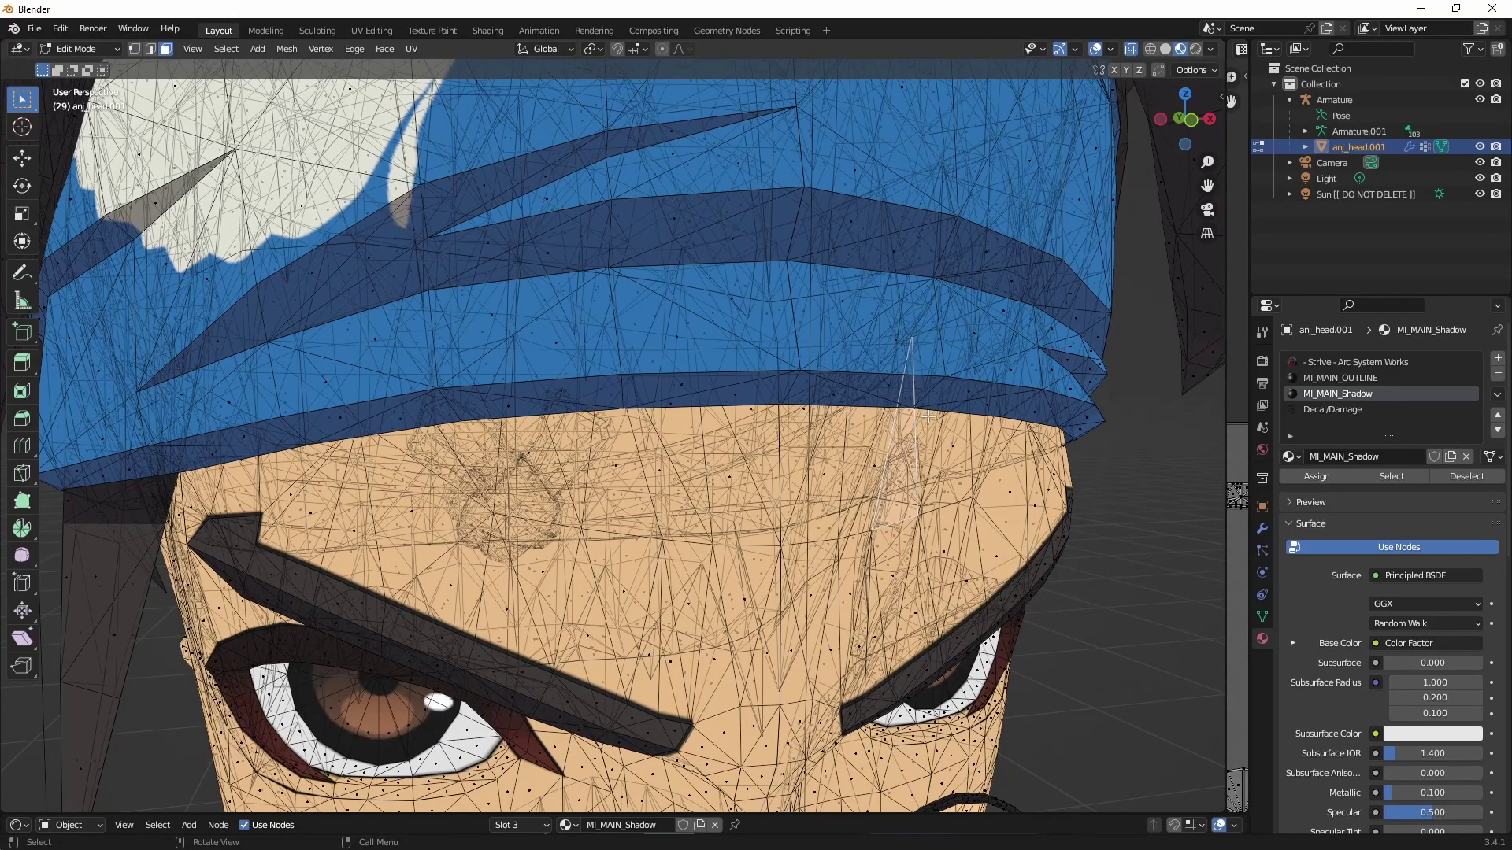
pyautogui.press('g')
pyautogui.press('y')
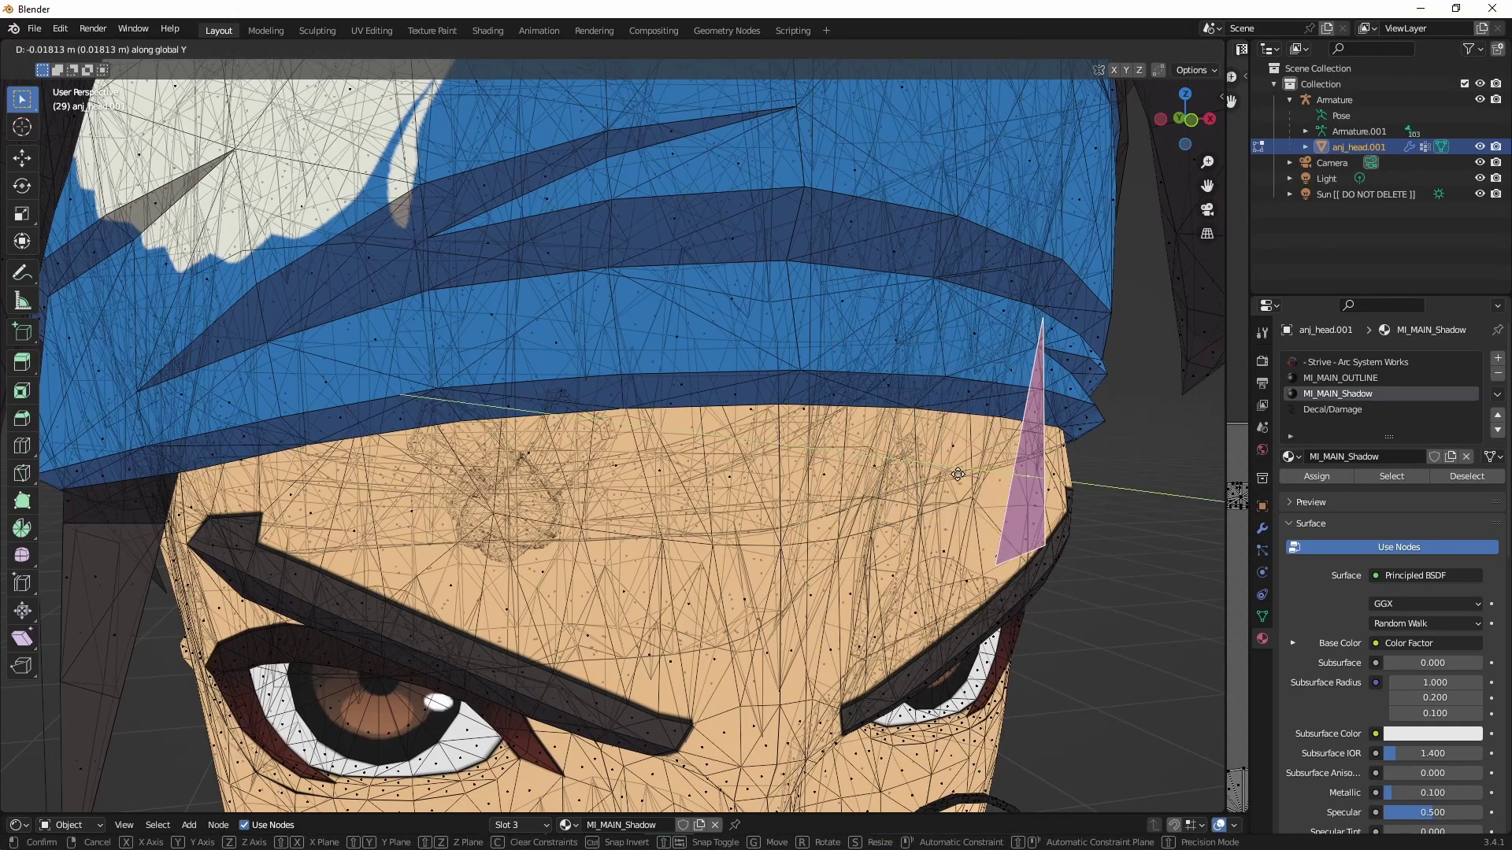
pyautogui.click(847, 446)
pyautogui.moveTo(929, 433)
pyautogui.mouseDown(button='middle')
pyautogui.moveTo(912, 400)
pyautogui.moveTo(914, 453)
pyautogui.mouseUp(button='middle')
# Step: Deselect the face, select the MI_MAIN_Shadow faces to check the assignment, and return to Object Mode with the head deselected
pyautogui.click(1097, 567)
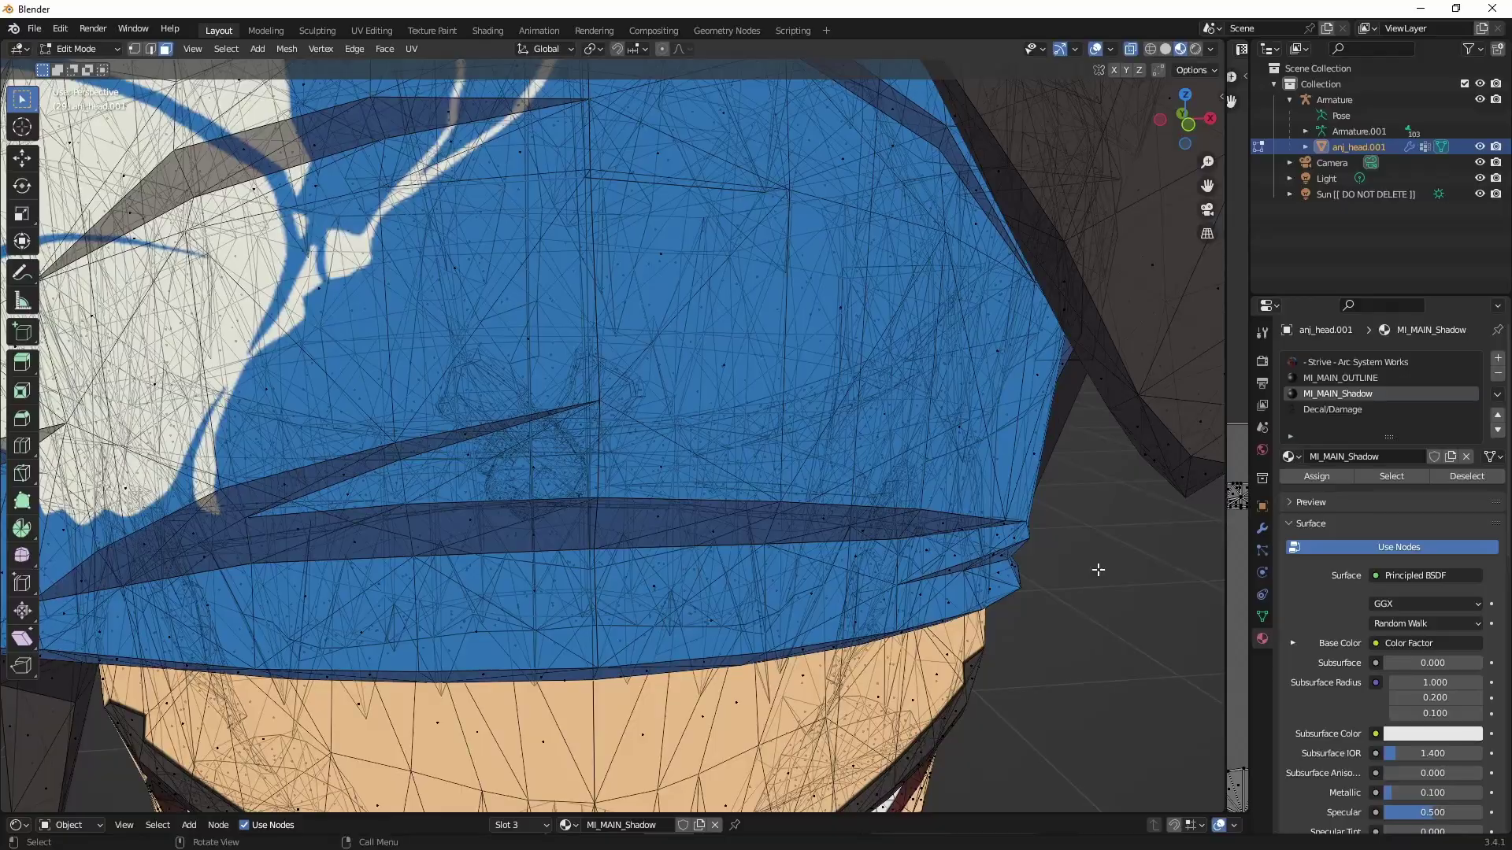
pyautogui.click(1376, 474)
pyautogui.moveTo(1094, 580); pyautogui.dragTo(1079, 538, button='middle')
pyautogui.scroll(-4, 1080, 539)
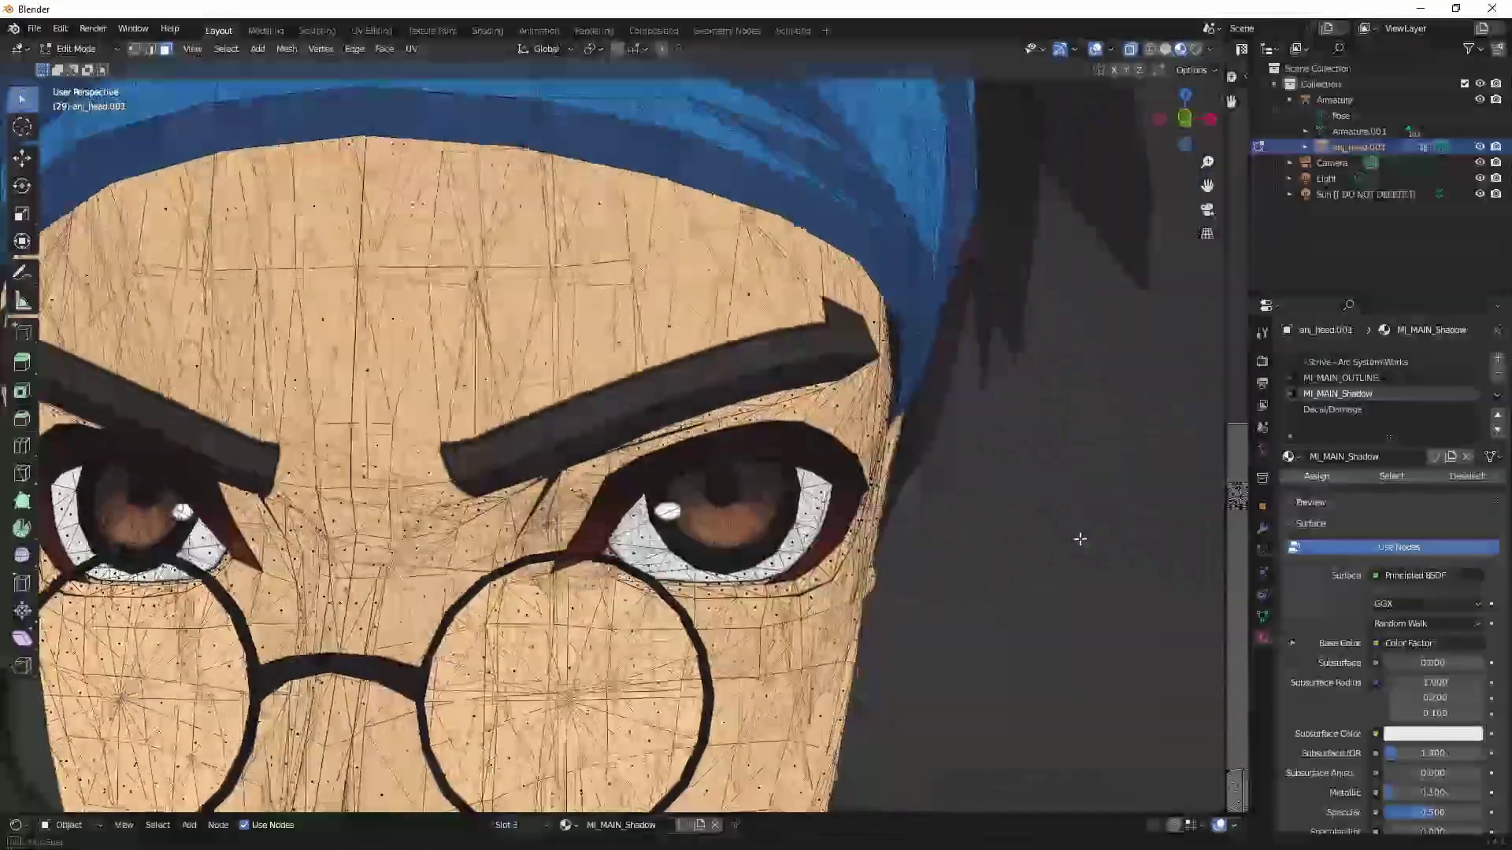
pyautogui.press('Tab')
pyautogui.click(997, 486)
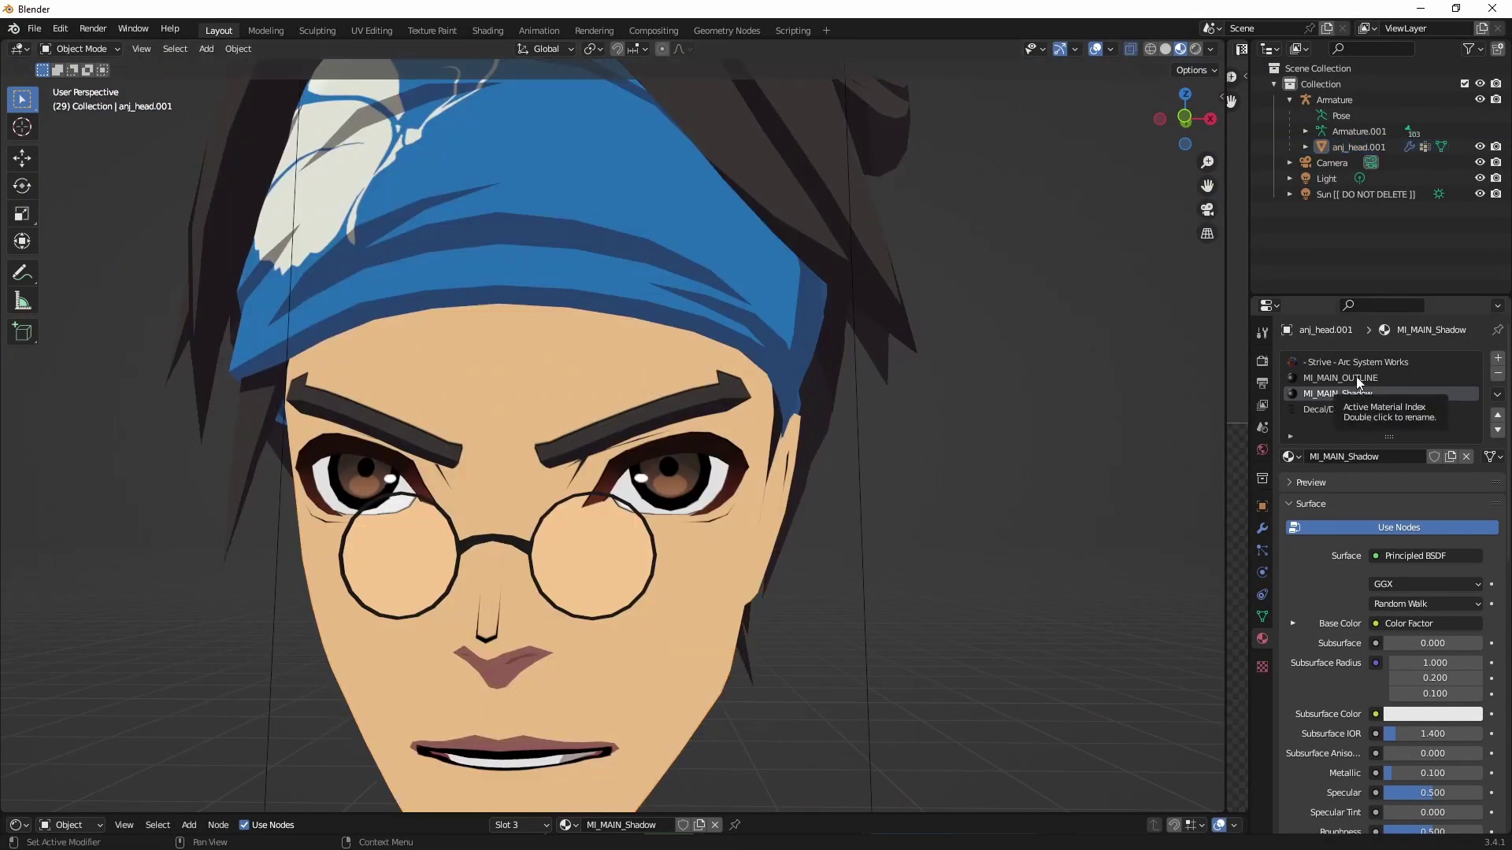
pyautogui.scroll(-5, 1015, 392)
pyautogui.moveTo(554, 323)
pyautogui.mouseDown(button='middle')
pyautogui.moveTo(699, 334)
pyautogui.moveTo(571, 302)
pyautogui.mouseUp(button='middle')
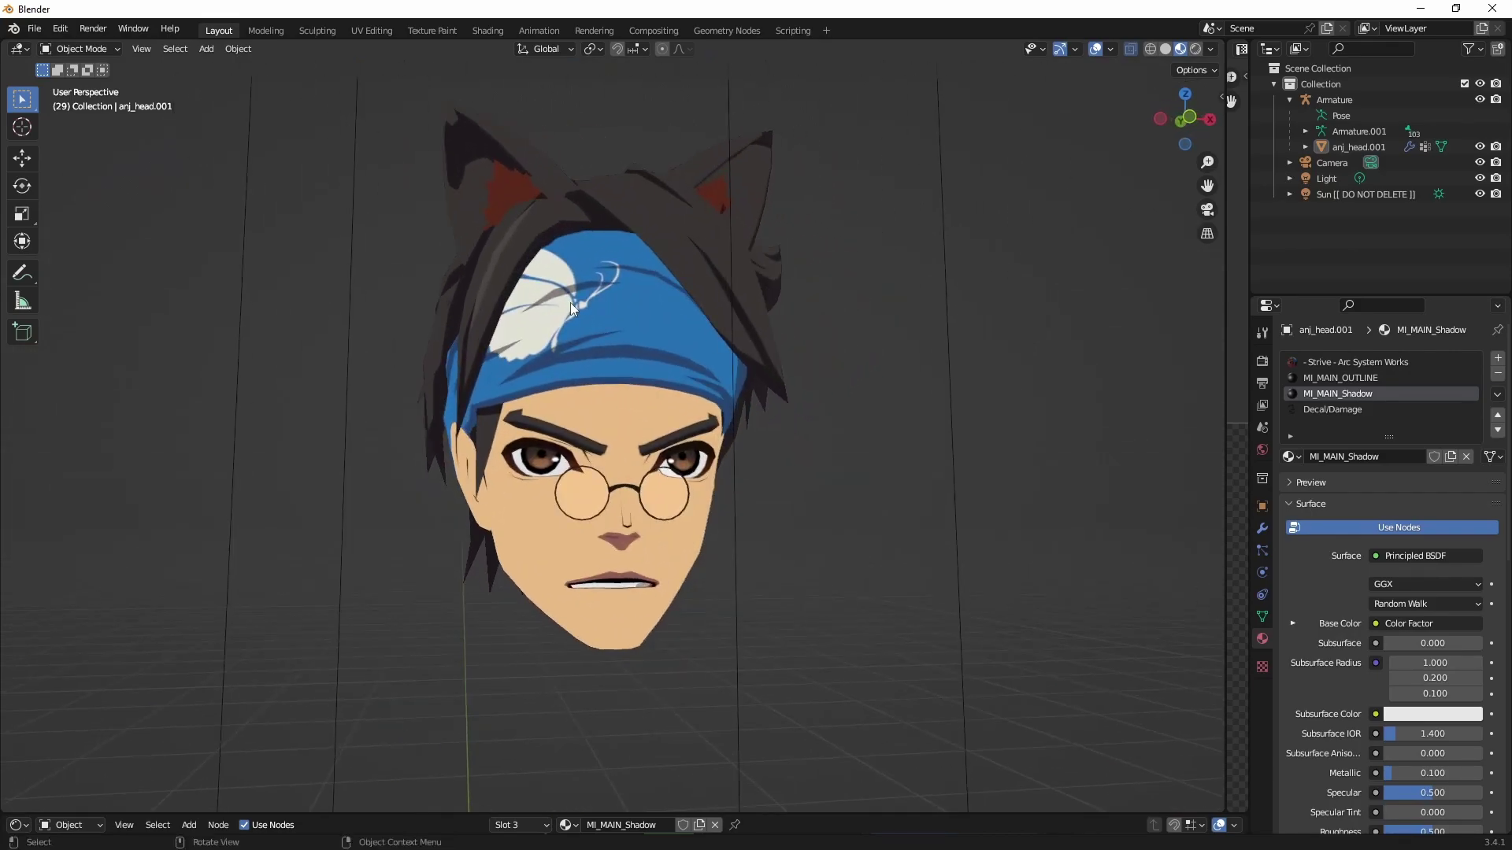
pyautogui.moveTo(810, 465); pyautogui.dragTo(753, 421, button='middle')
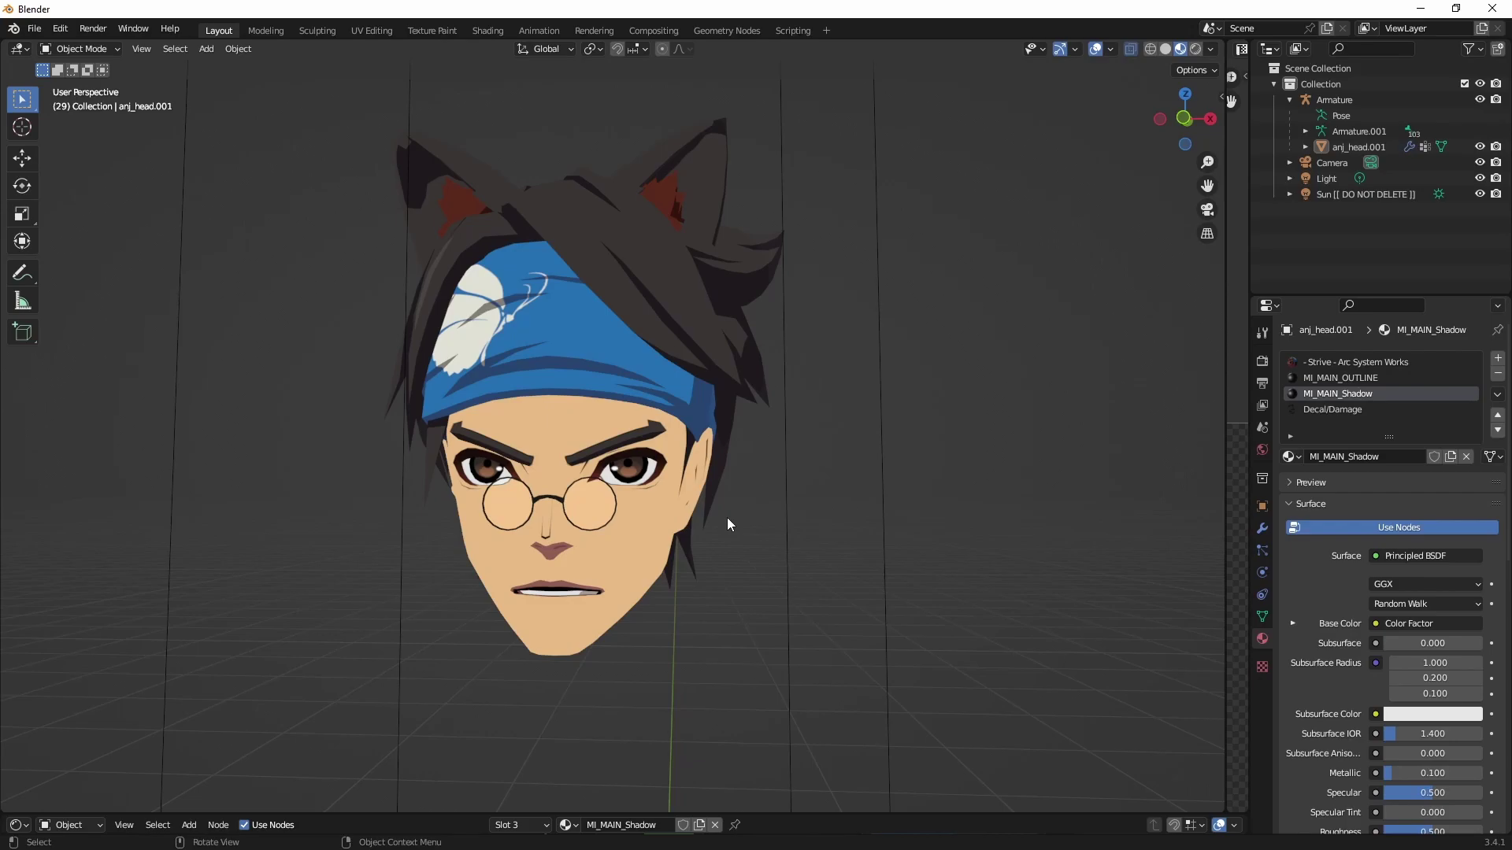
pyautogui.moveTo(1207, 187); pyautogui.dragTo(1207, 345)
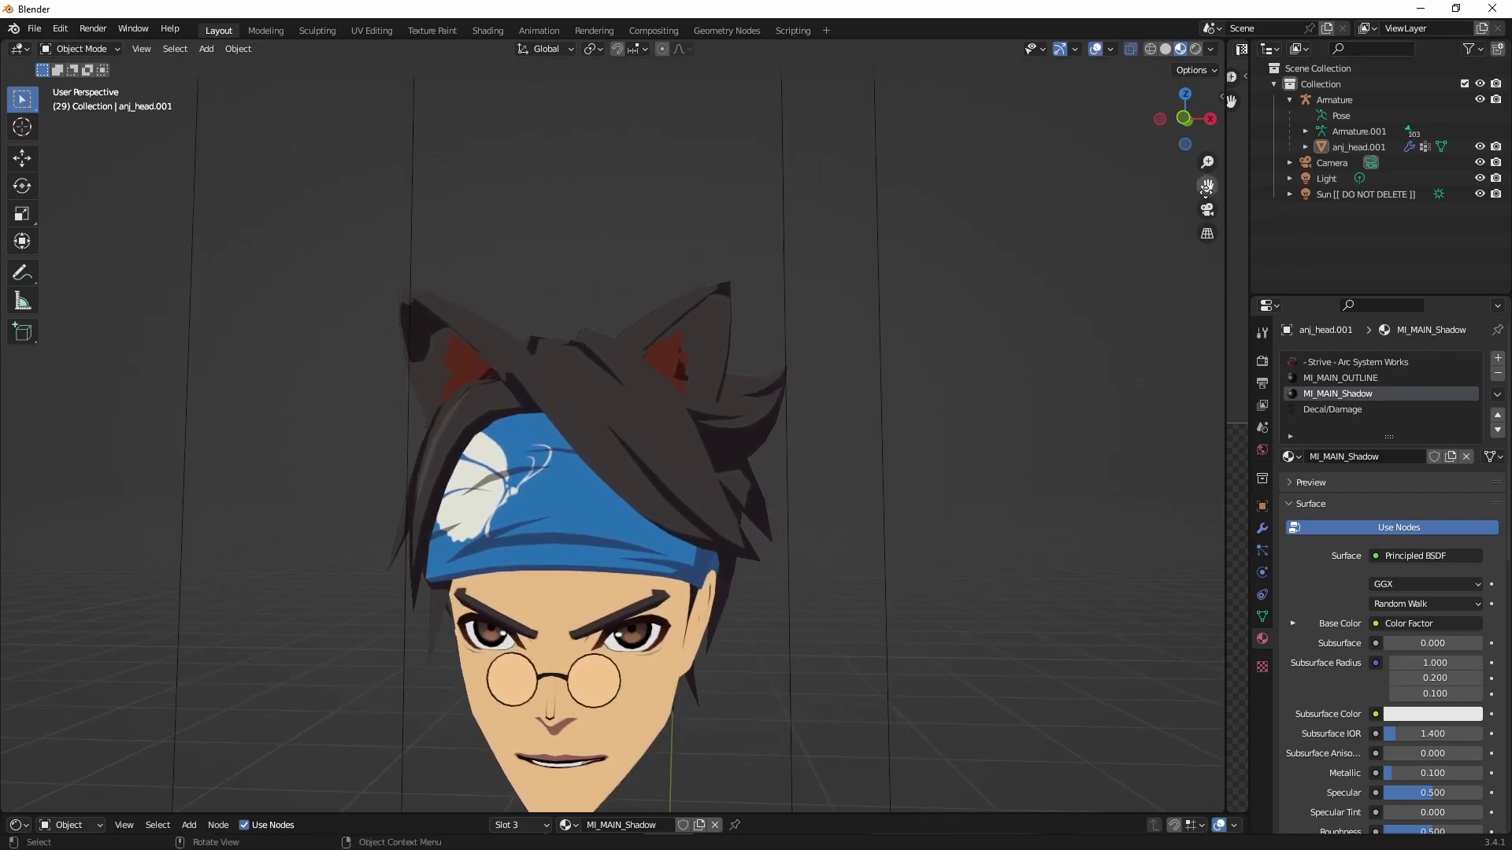
# Step: Enter Edit Mode on the Anji head with X-ray off and vertex selection active, with the cat ears in view
pyautogui.click(663, 378)
pyautogui.press('Tab')
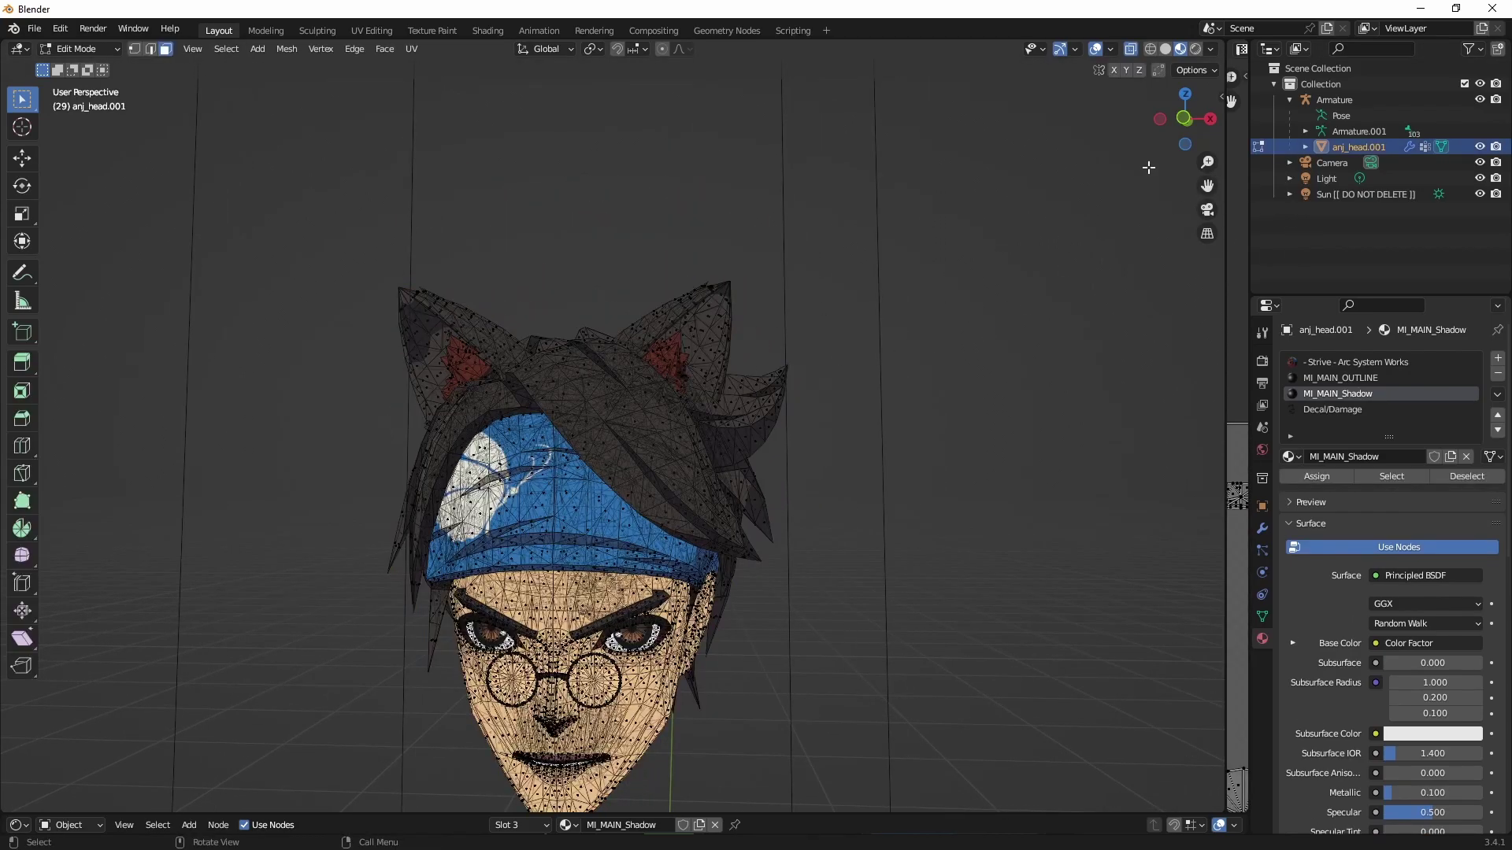
pyautogui.click(1129, 49)
pyautogui.click(134, 49)
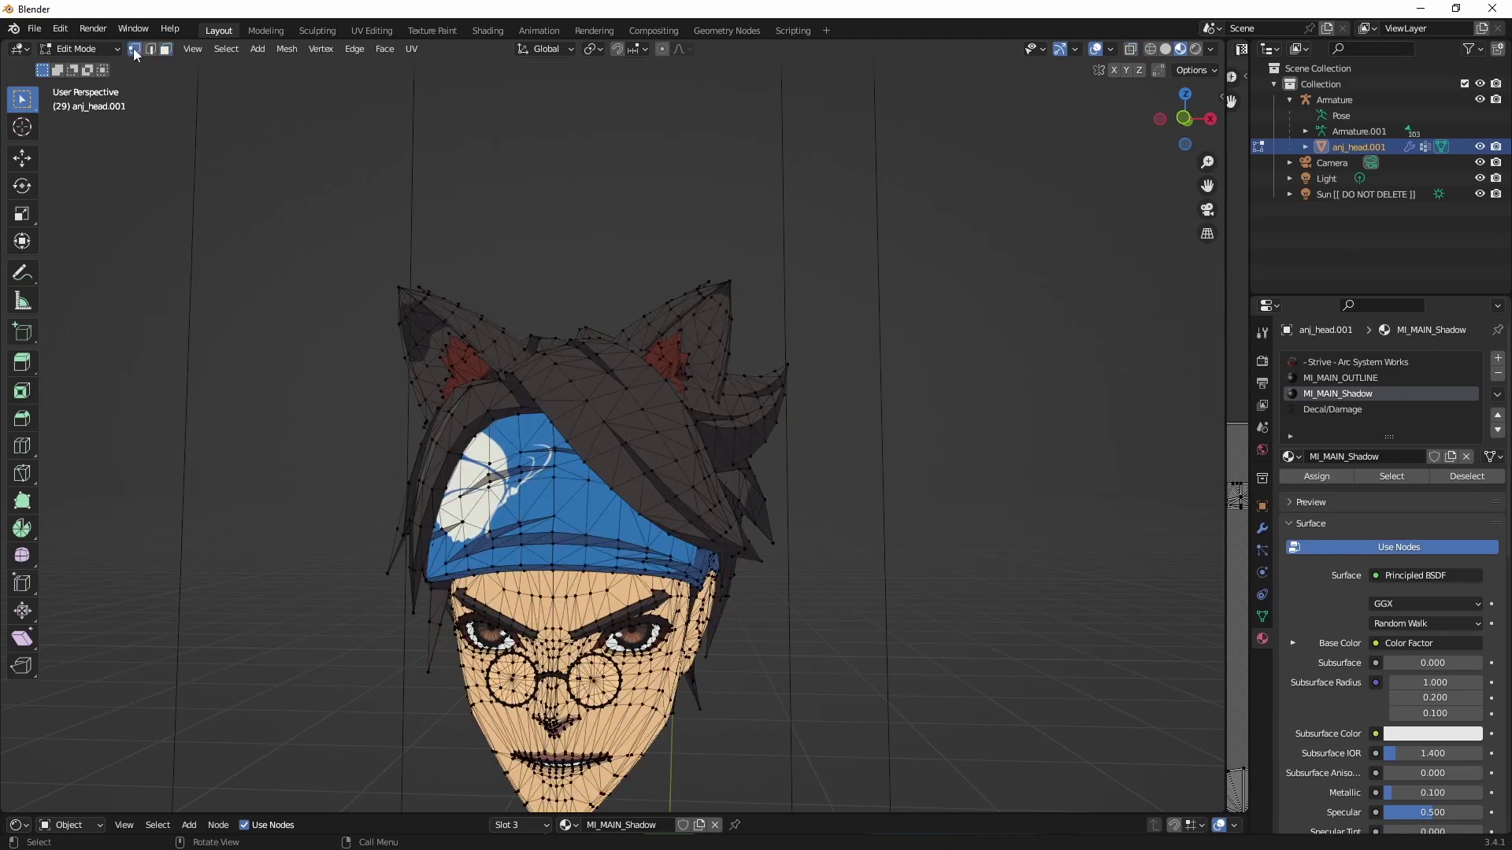
pyautogui.moveTo(1207, 185); pyautogui.dragTo(1012, 216)
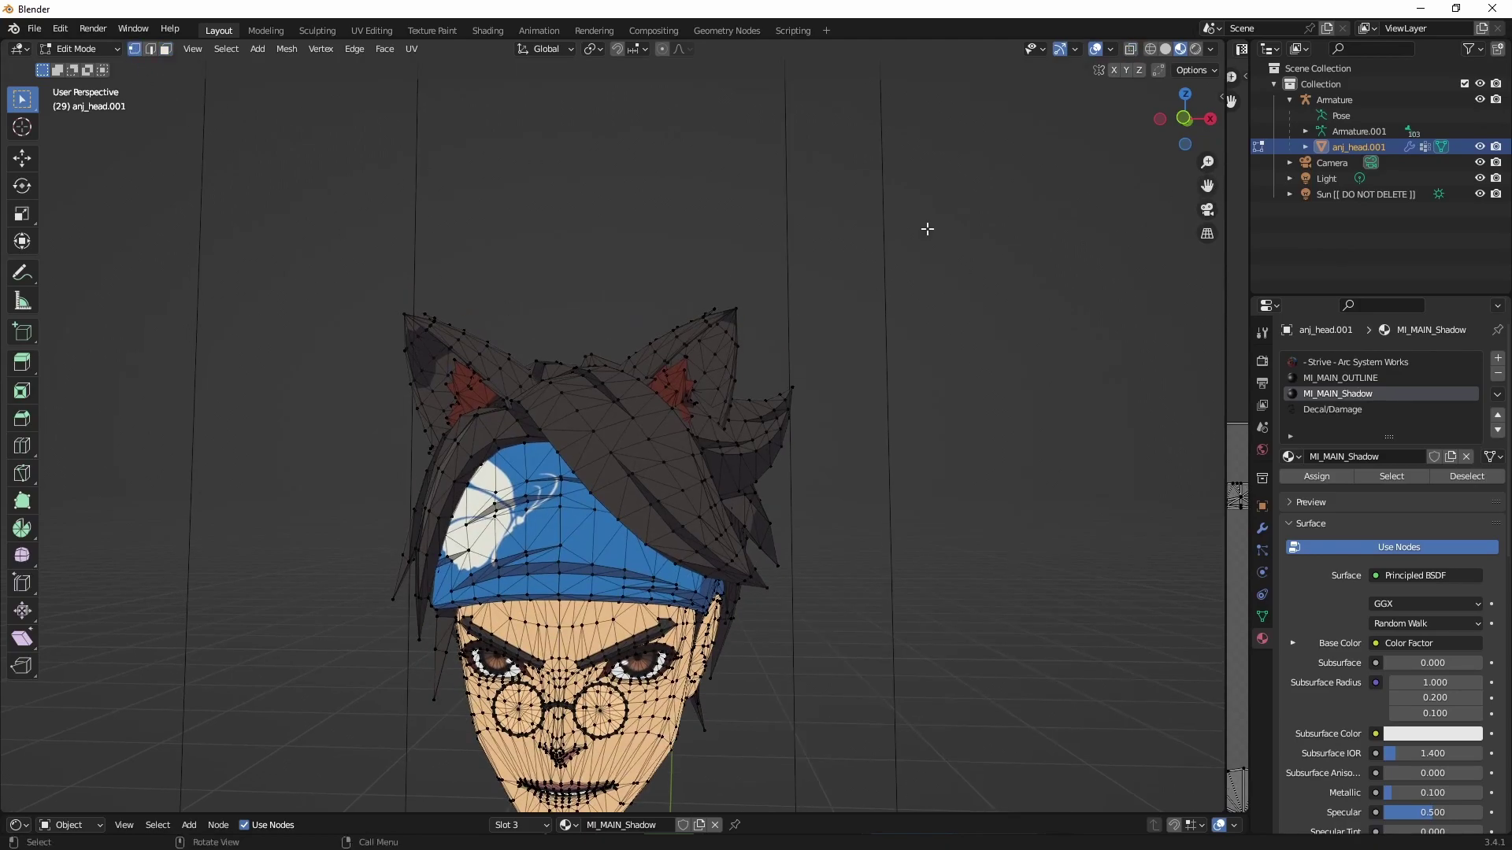
pyautogui.scroll(4, 583, 320)
pyautogui.moveTo(539, 315); pyautogui.dragTo(527, 333, button='middle')
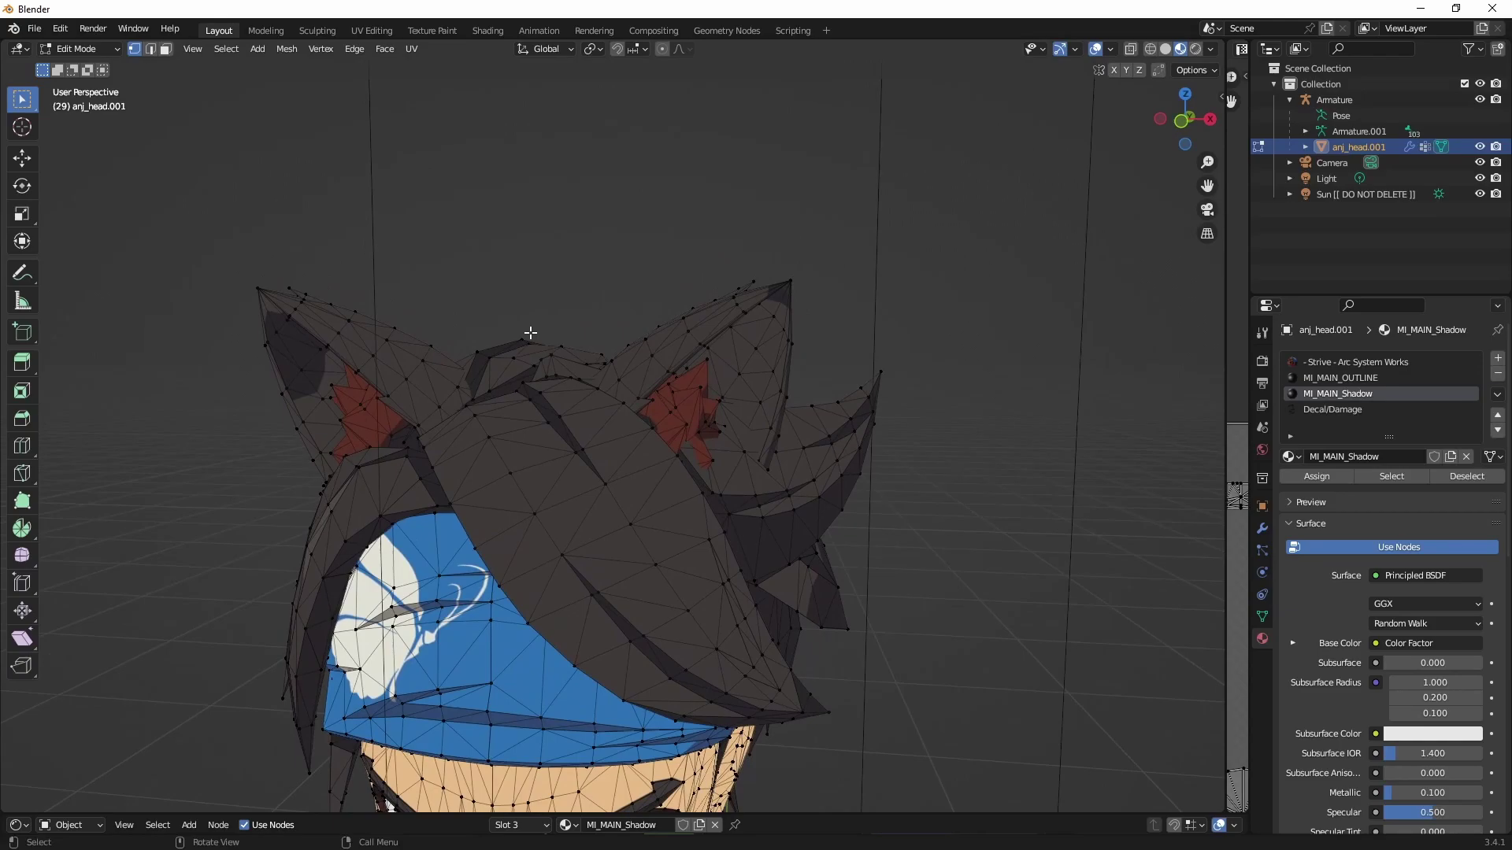
pyautogui.moveTo(385, 354); pyautogui.dragTo(383, 389, button='middle')
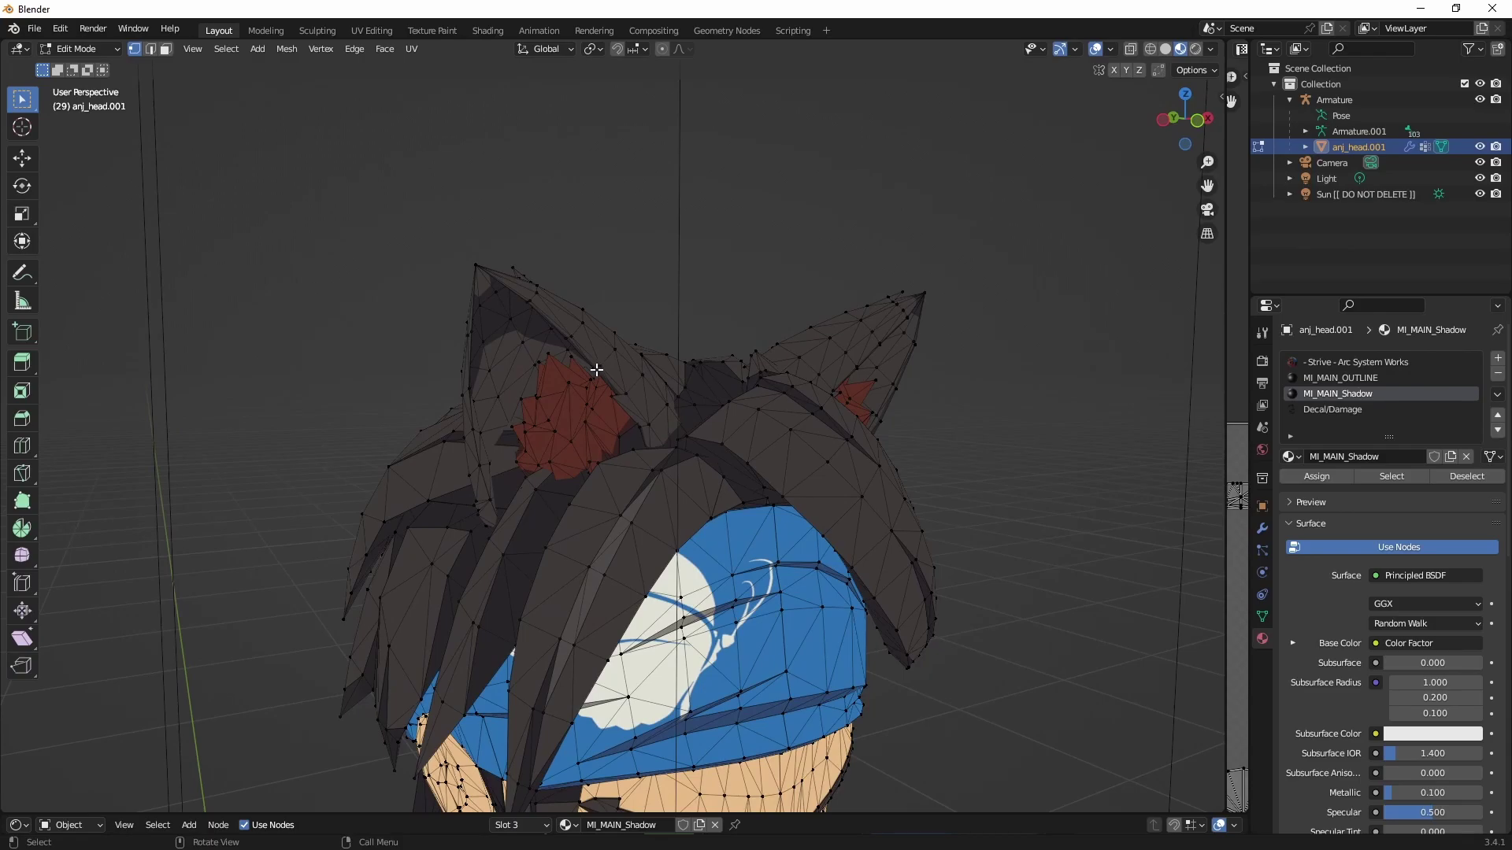
# Step: Make G_hair_base the head's active vertex group and select its vertices
pyautogui.click(1263, 615)
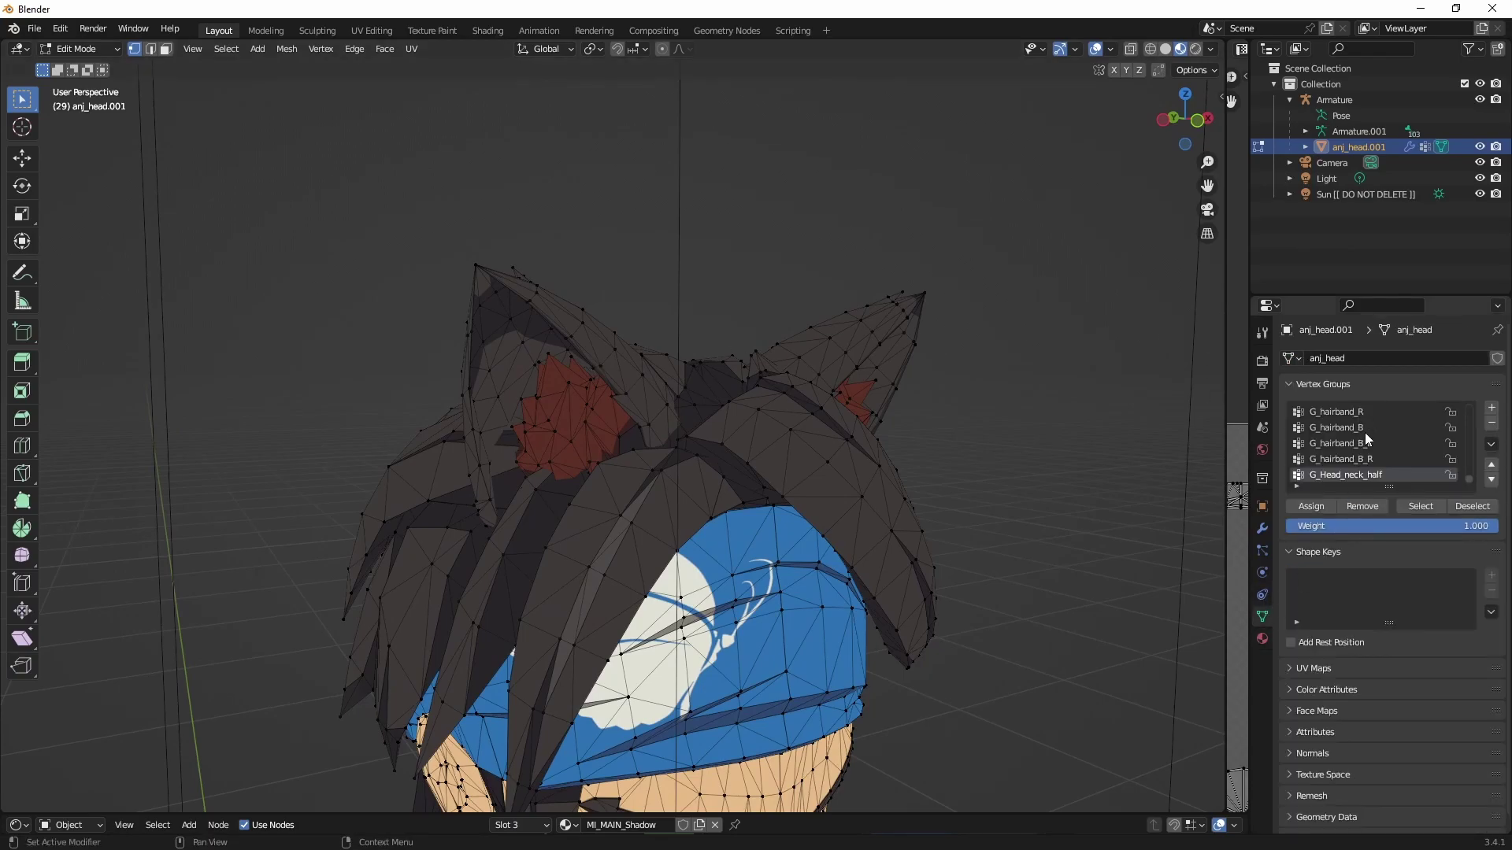
pyautogui.scroll(-5, 1366, 438)
pyautogui.scroll(5, 1366, 439)
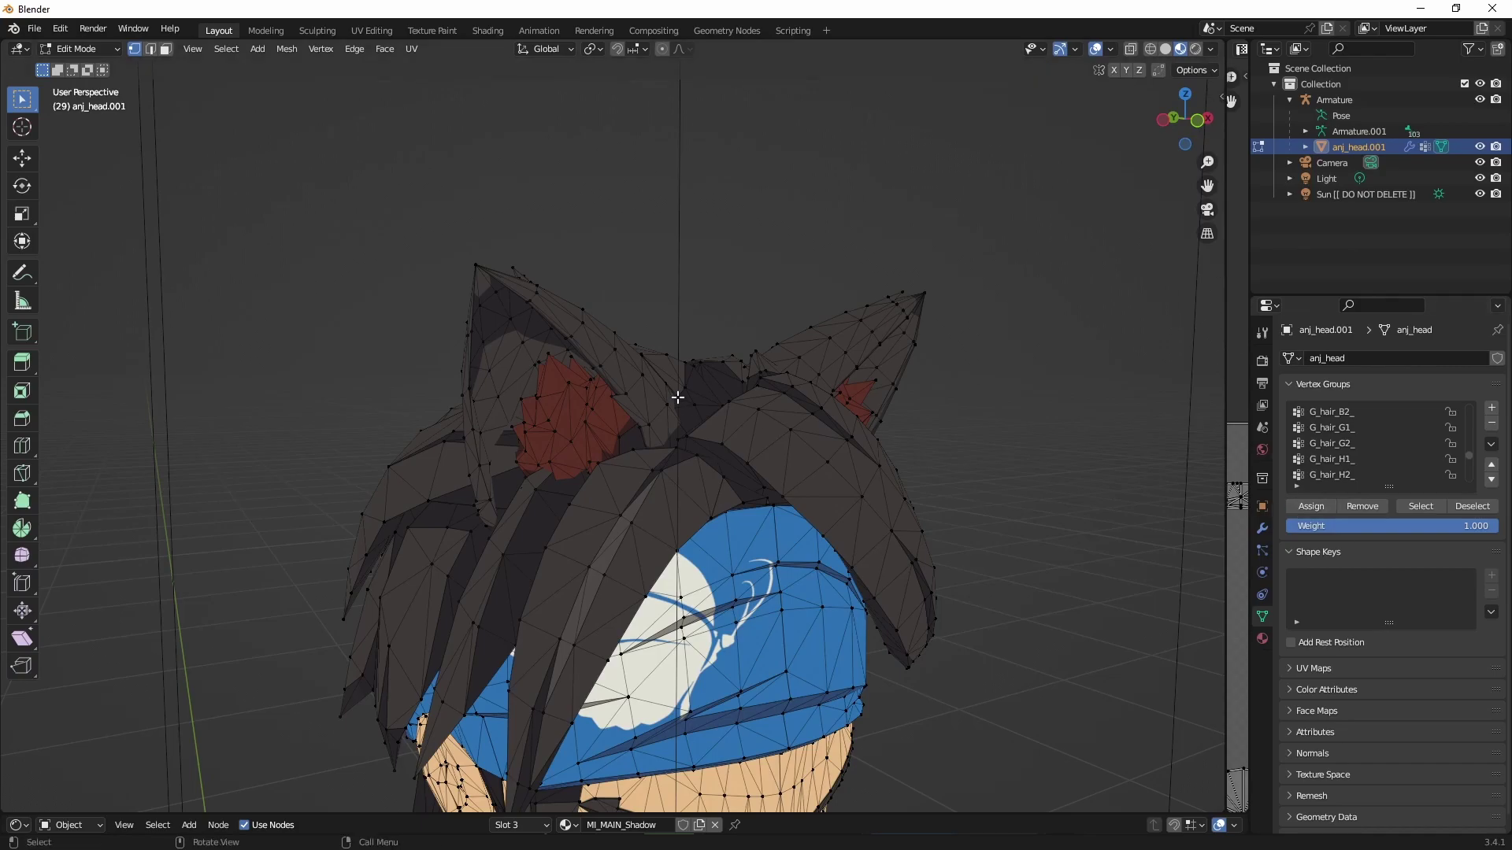
pyautogui.moveTo(530, 341); pyautogui.dragTo(823, 365, button='middle')
pyautogui.scroll(3, 1391, 452)
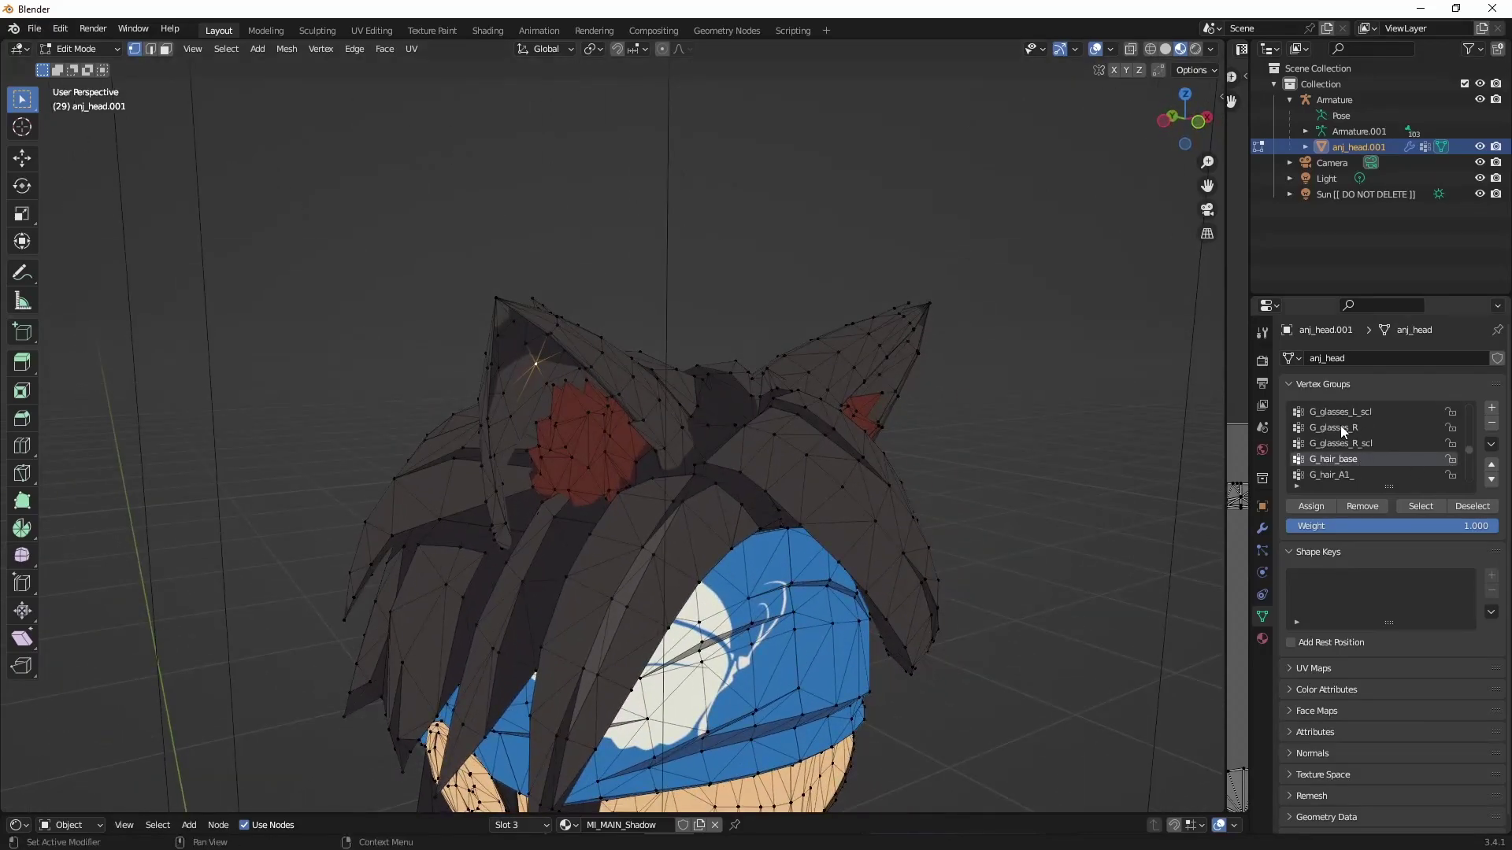
pyautogui.click(1421, 506)
# Step: Select a single vertex on one cat ear and inspect its item properties for vertex weights
pyautogui.moveTo(976, 442); pyautogui.dragTo(915, 458, button='middle')
pyautogui.click(915, 458)
pyautogui.click(761, 402)
pyautogui.moveTo(1222, 96); pyautogui.dragTo(1044, 102)
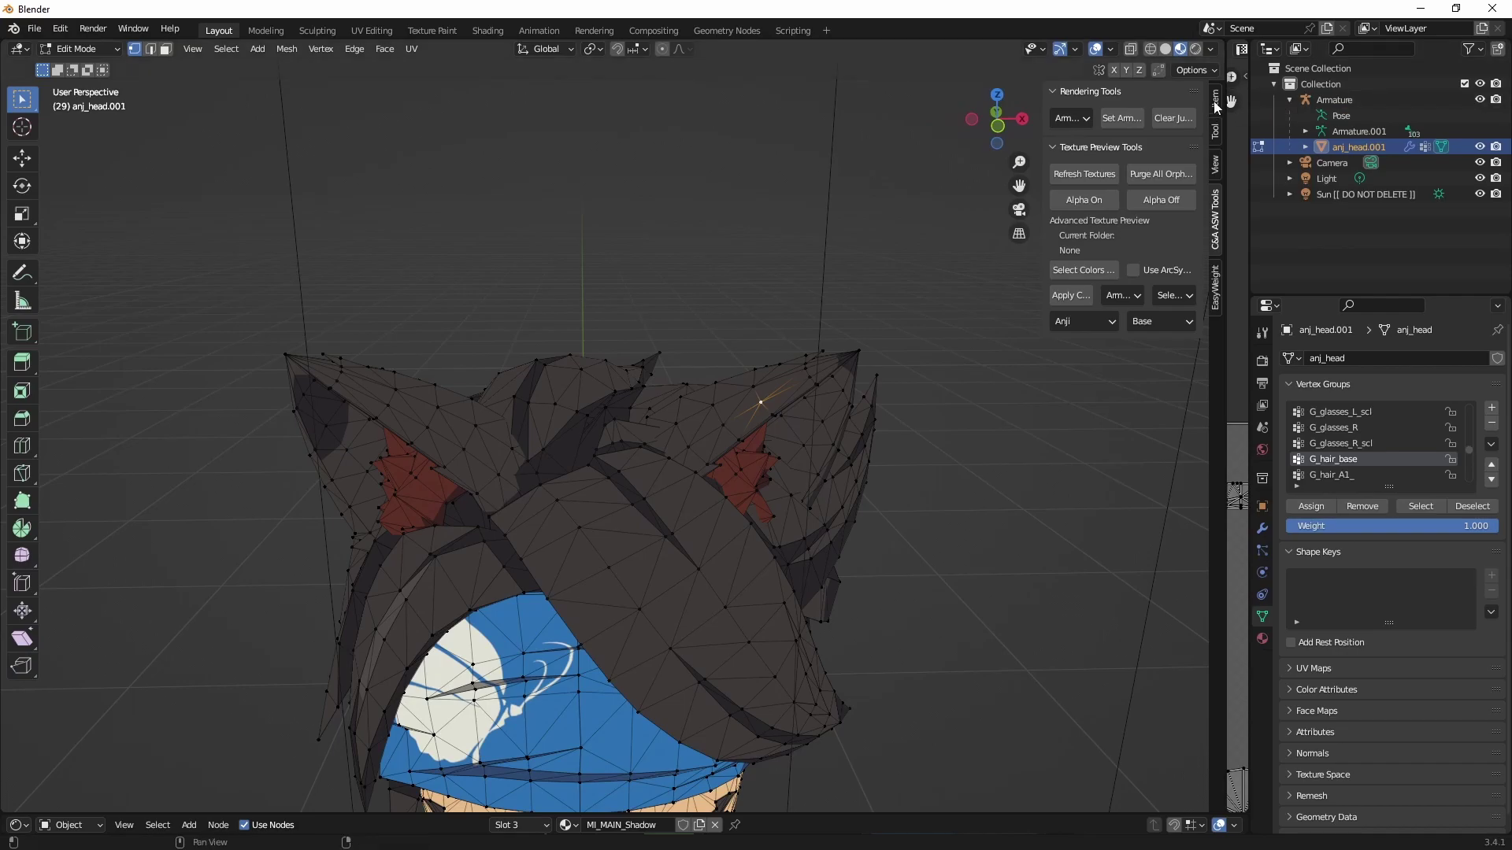
pyautogui.click(1215, 99)
pyautogui.click(726, 403)
pyautogui.click(759, 401)
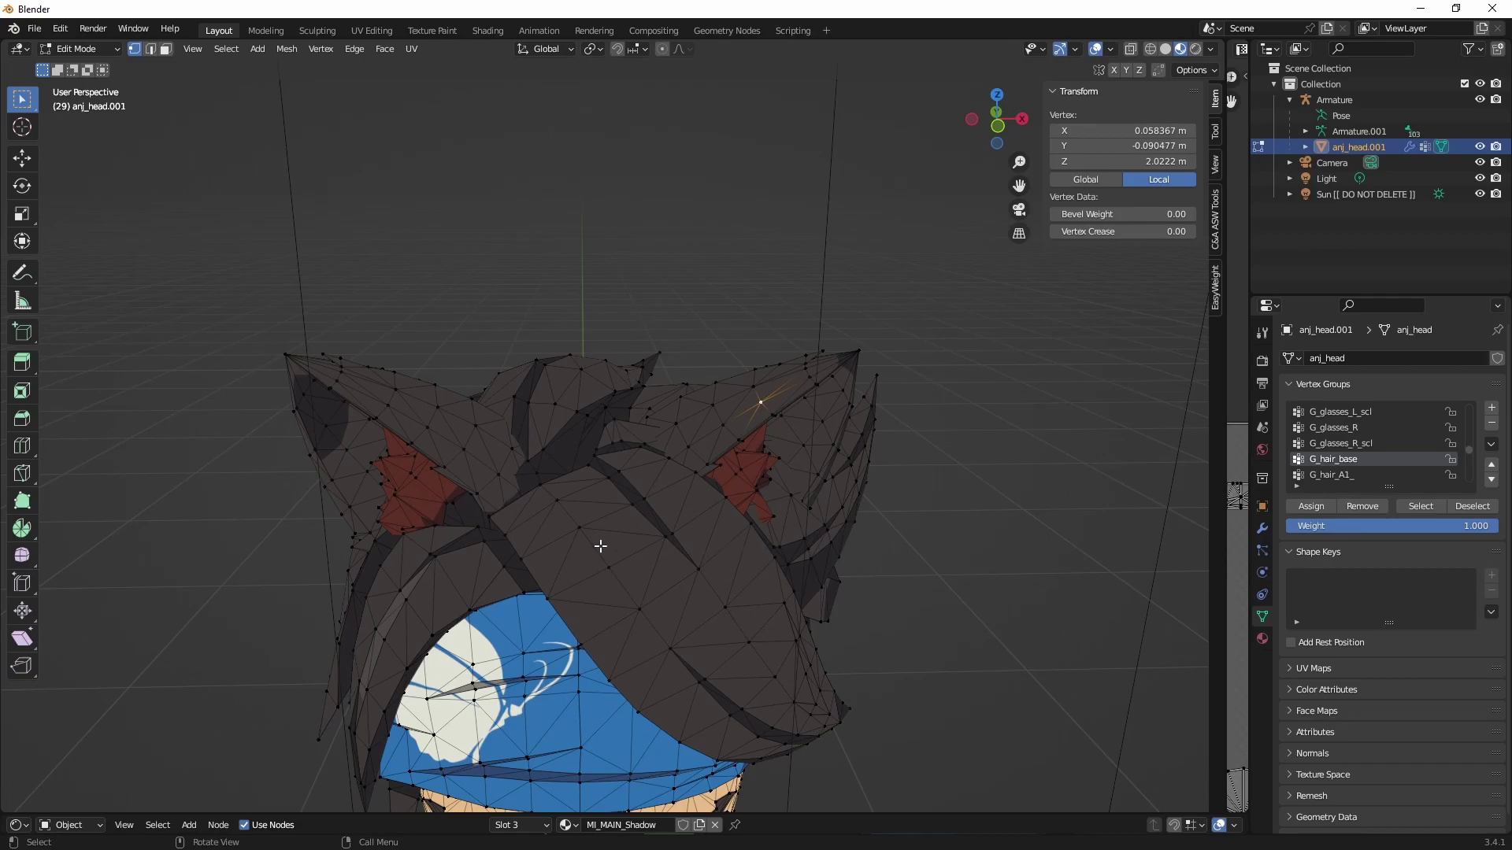
# Step: Select all the cat-ear geometry by box-selecting its UV islands in the enlarged UV editor, and restore the 3D view's size
pyautogui.moveTo(825, 613); pyautogui.dragTo(874, 580, button='middle')
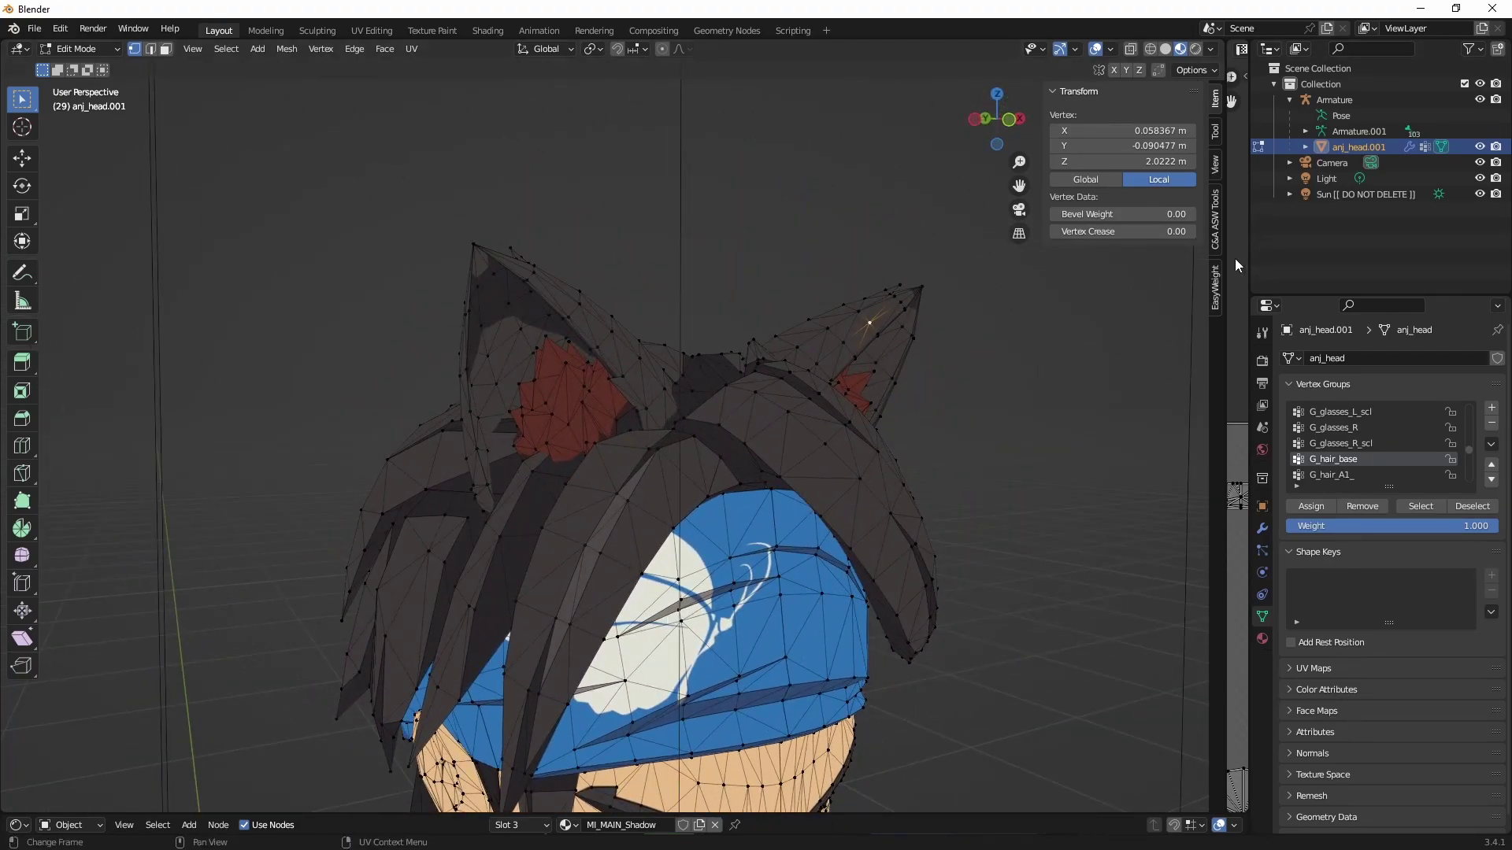
pyautogui.moveTo(1223, 258); pyautogui.dragTo(493, 258)
pyautogui.moveTo(914, 441); pyautogui.dragTo(989, 478)
pyautogui.scroll(-2, 1037, 480)
pyautogui.moveTo(1036, 494); pyautogui.dragTo(580, 463, button='middle')
pyautogui.moveTo(759, 411); pyautogui.dragTo(917, 549)
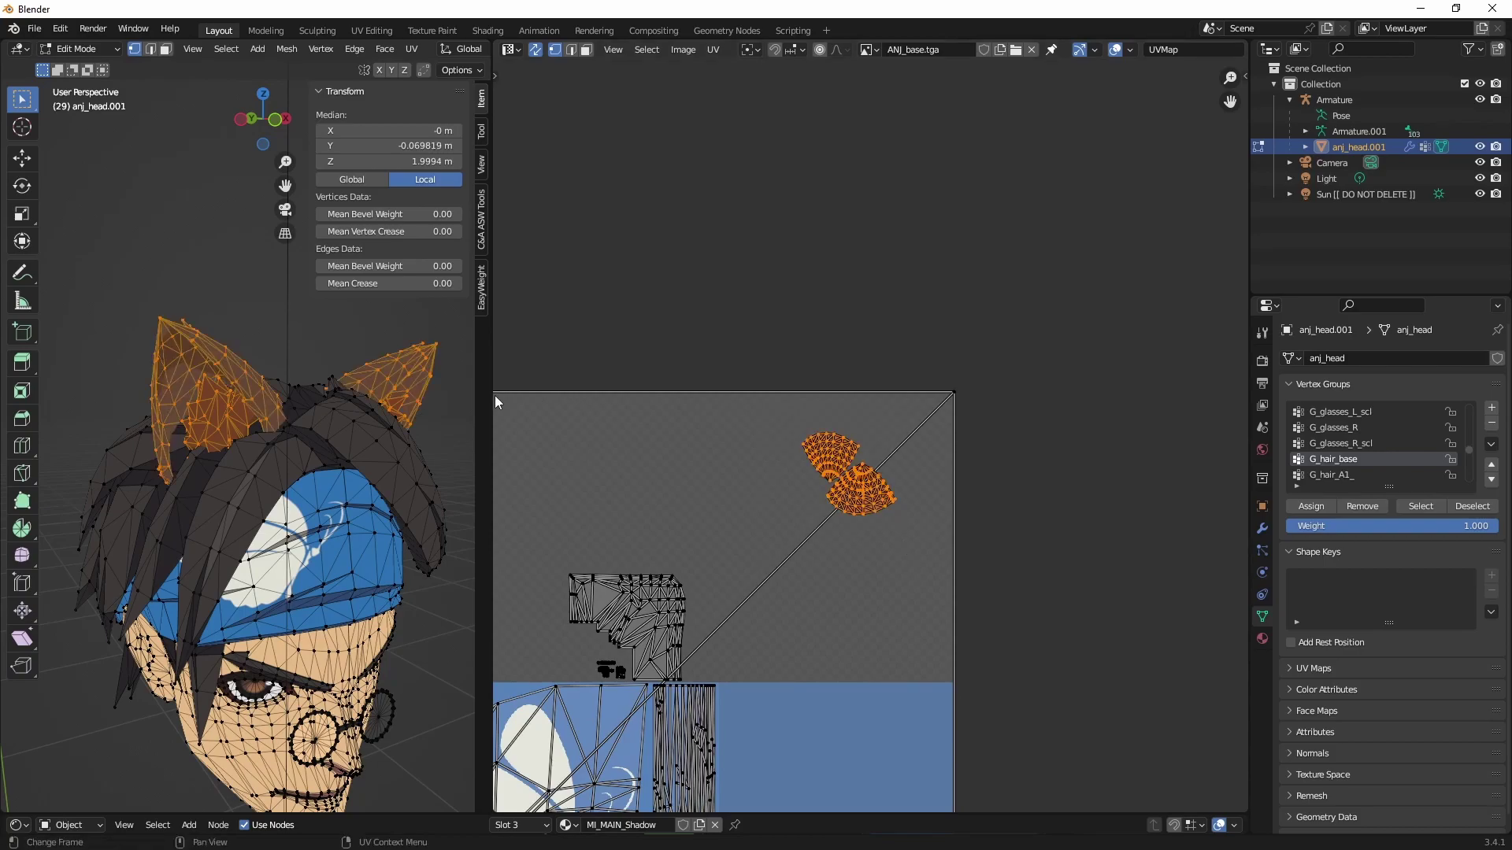
pyautogui.scroll(-3, 613, 453)
pyautogui.moveTo(664, 480); pyautogui.dragTo(863, 466, button='middle')
pyautogui.scroll(3, 811, 480)
pyautogui.scroll(4, 816, 479)
pyautogui.scroll(-3, 800, 483)
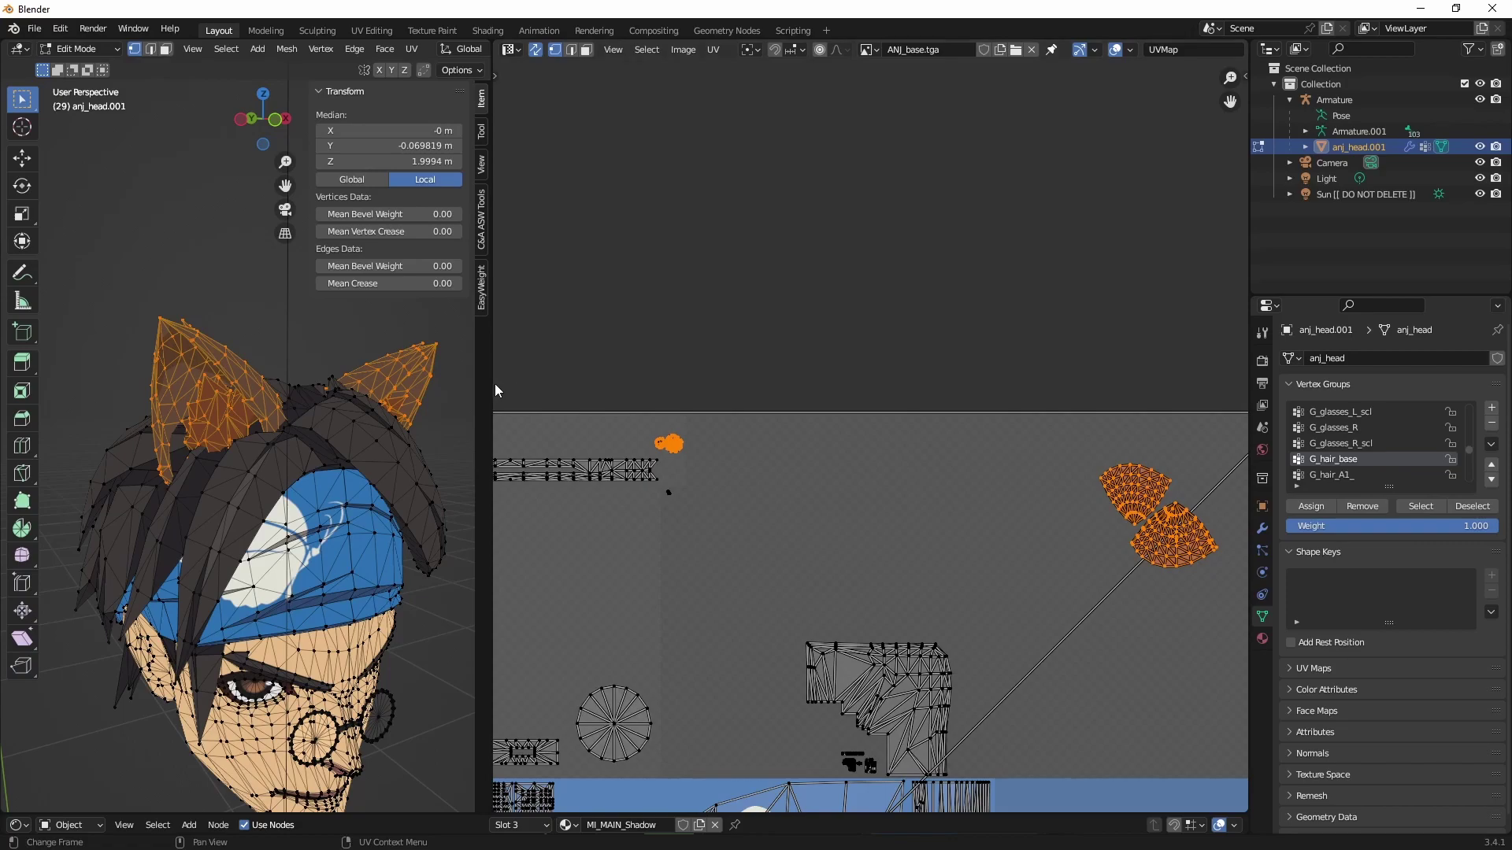
pyautogui.moveTo(494, 384); pyautogui.dragTo(1225, 384)
# Step: Assign the selected cat ears to the G_hair_base vertex group with weight 1.000
pyautogui.scroll(4, 994, 373)
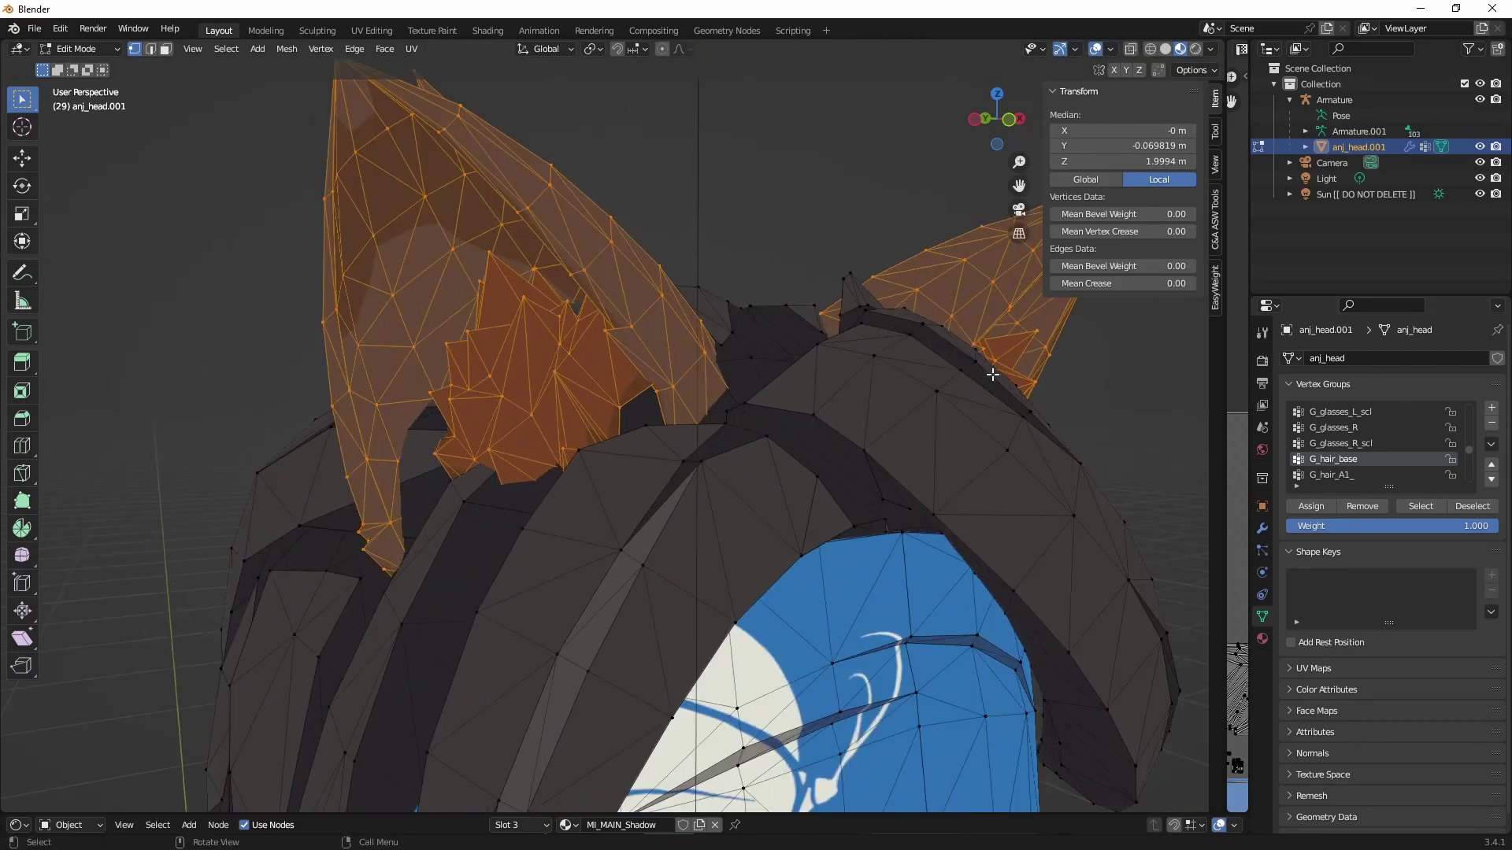
pyautogui.moveTo(1015, 371); pyautogui.dragTo(1002, 415, button='middle')
pyautogui.scroll(-5, 975, 374)
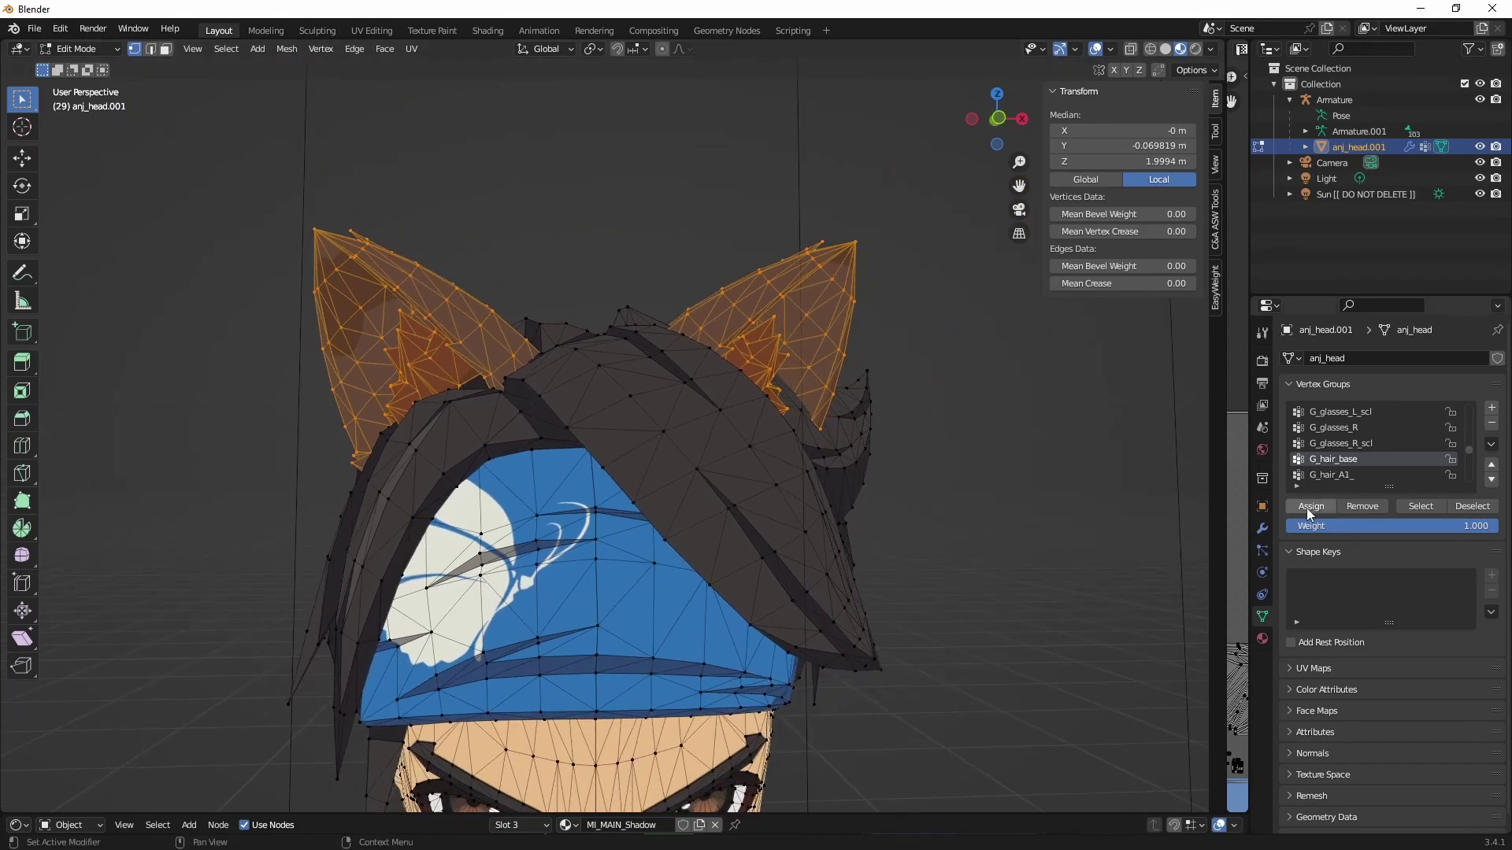
pyautogui.click(1306, 508)
# Step: Check an ear vertex's weight, select the G_hair_base vertices to review the group, and deselect everything
pyautogui.click(875, 471)
pyautogui.click(736, 304)
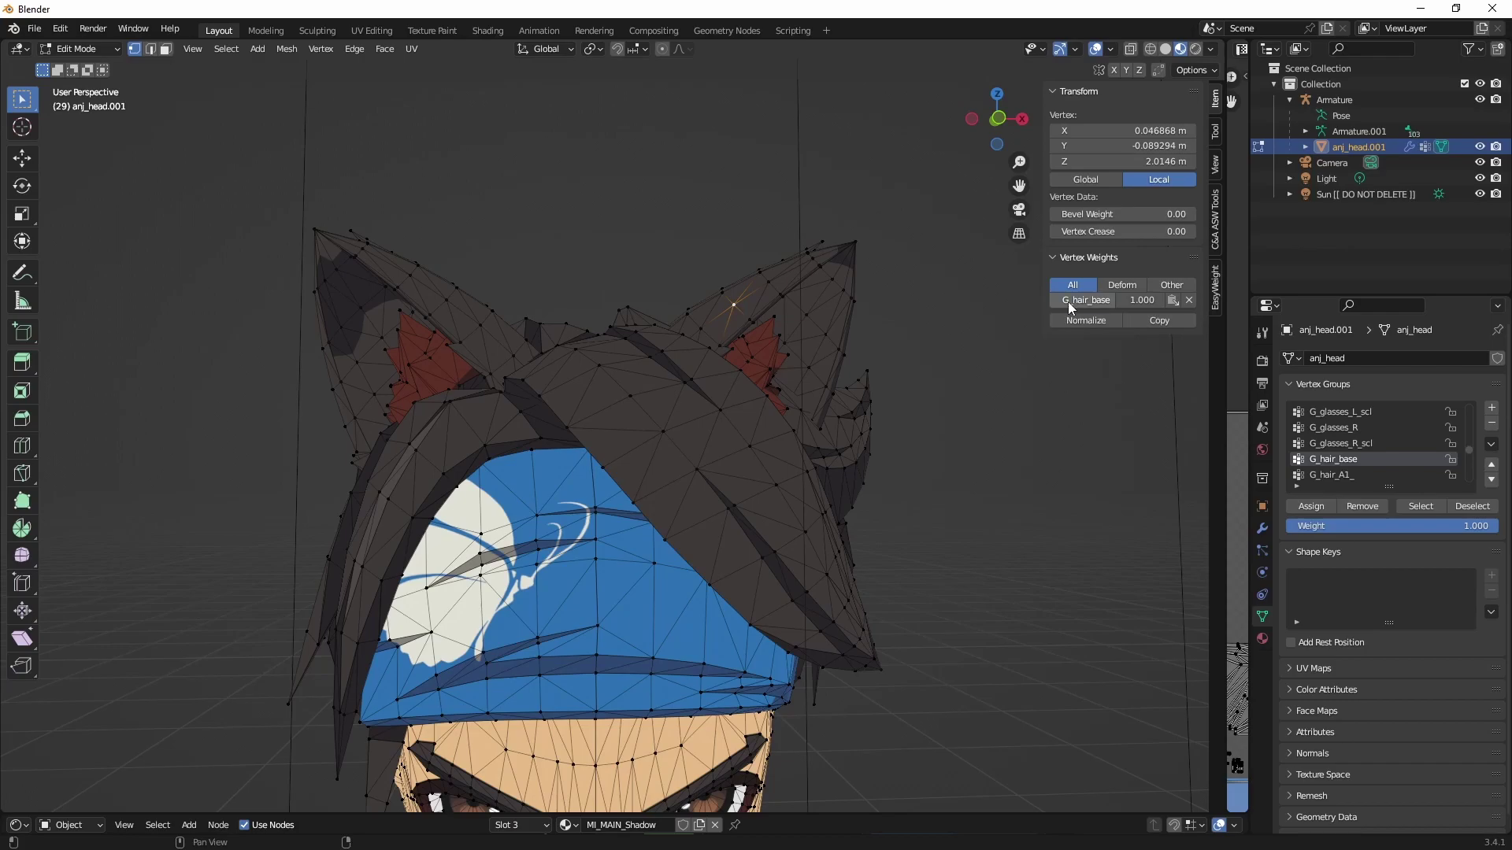
pyautogui.click(1419, 506)
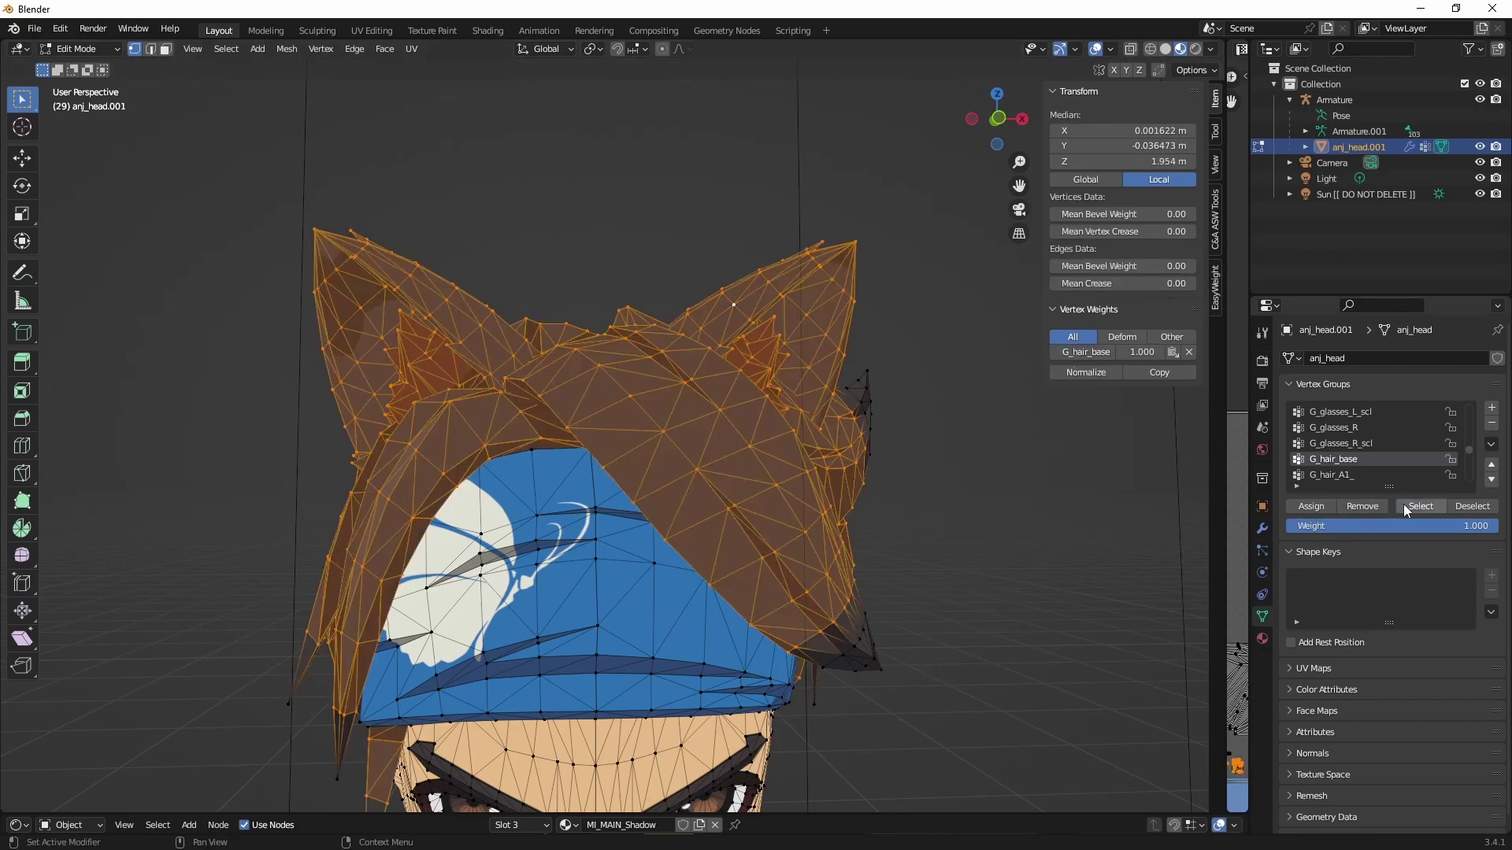
pyautogui.scroll(-4, 598, 473)
pyautogui.moveTo(520, 499); pyautogui.dragTo(575, 492, button='middle')
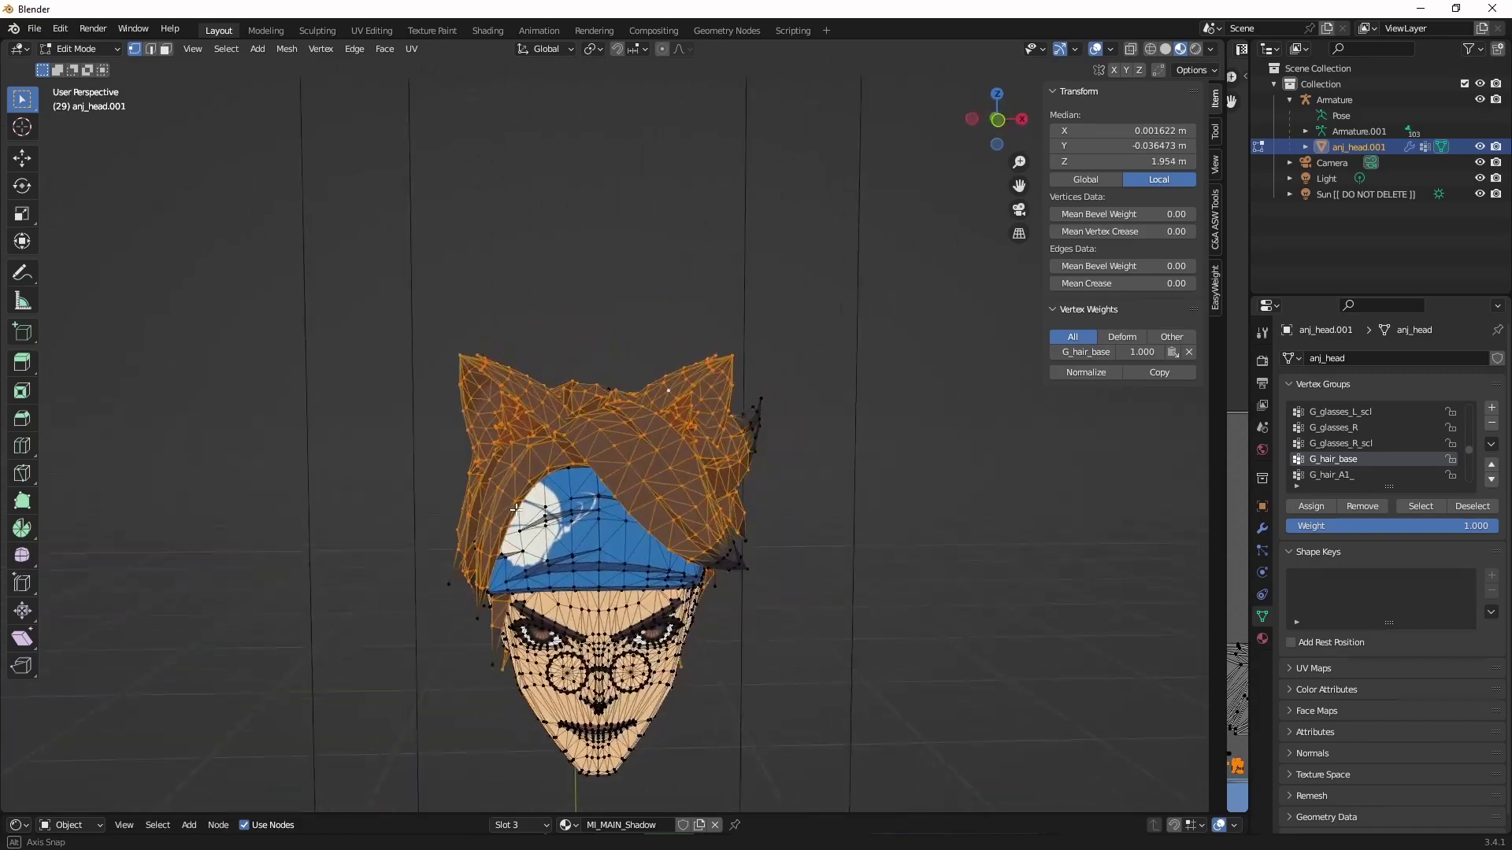
pyautogui.scroll(4, 1060, 501)
pyautogui.hotkey('alt', 'a')
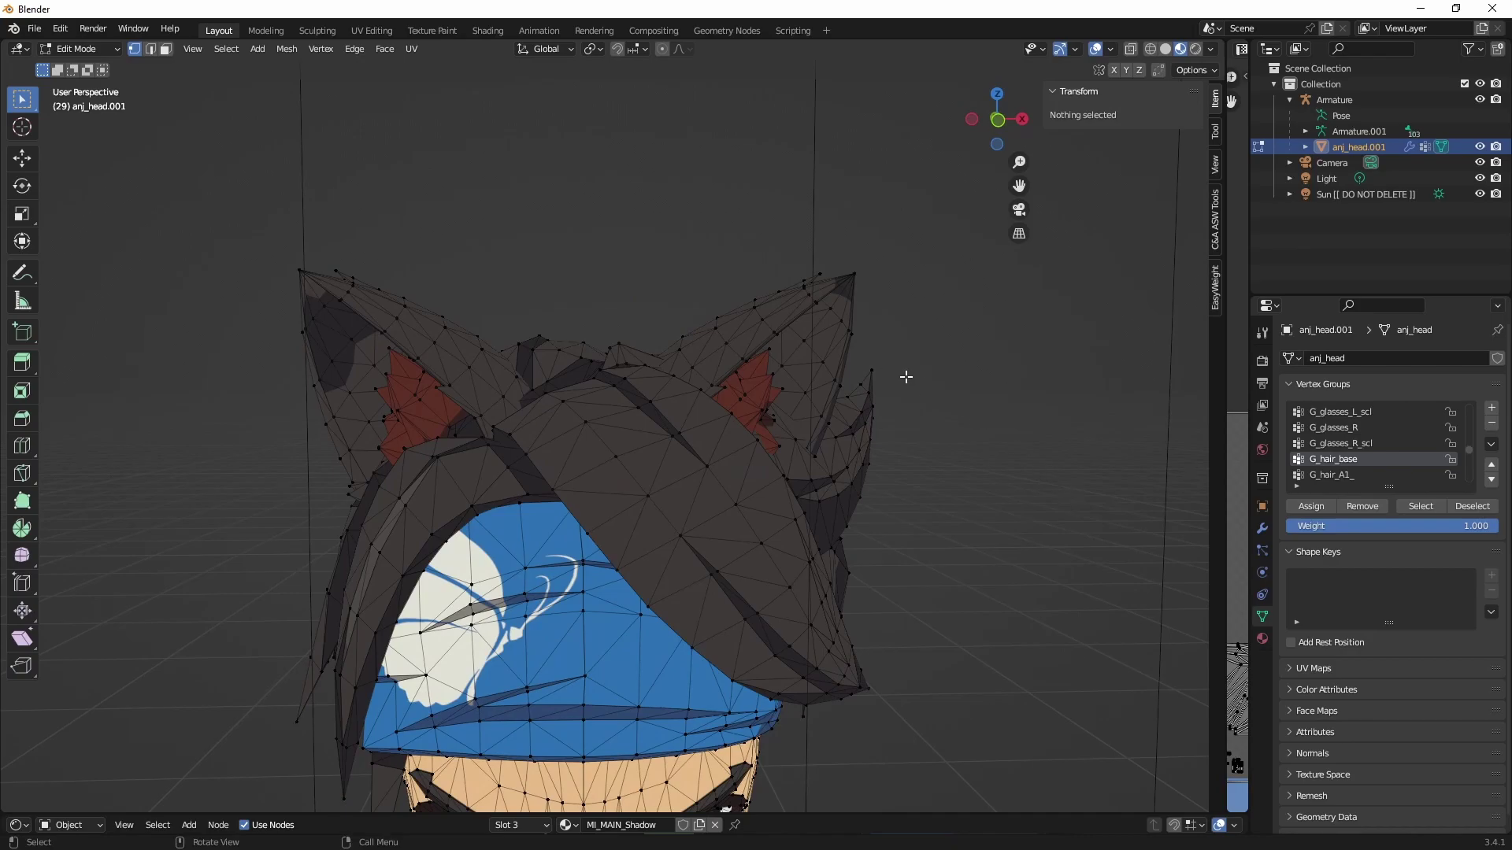
# Step: Switch the head to Weight Paint mode and examine the G_hair_base weights on the ears and hair from several angles
pyautogui.click(92, 50)
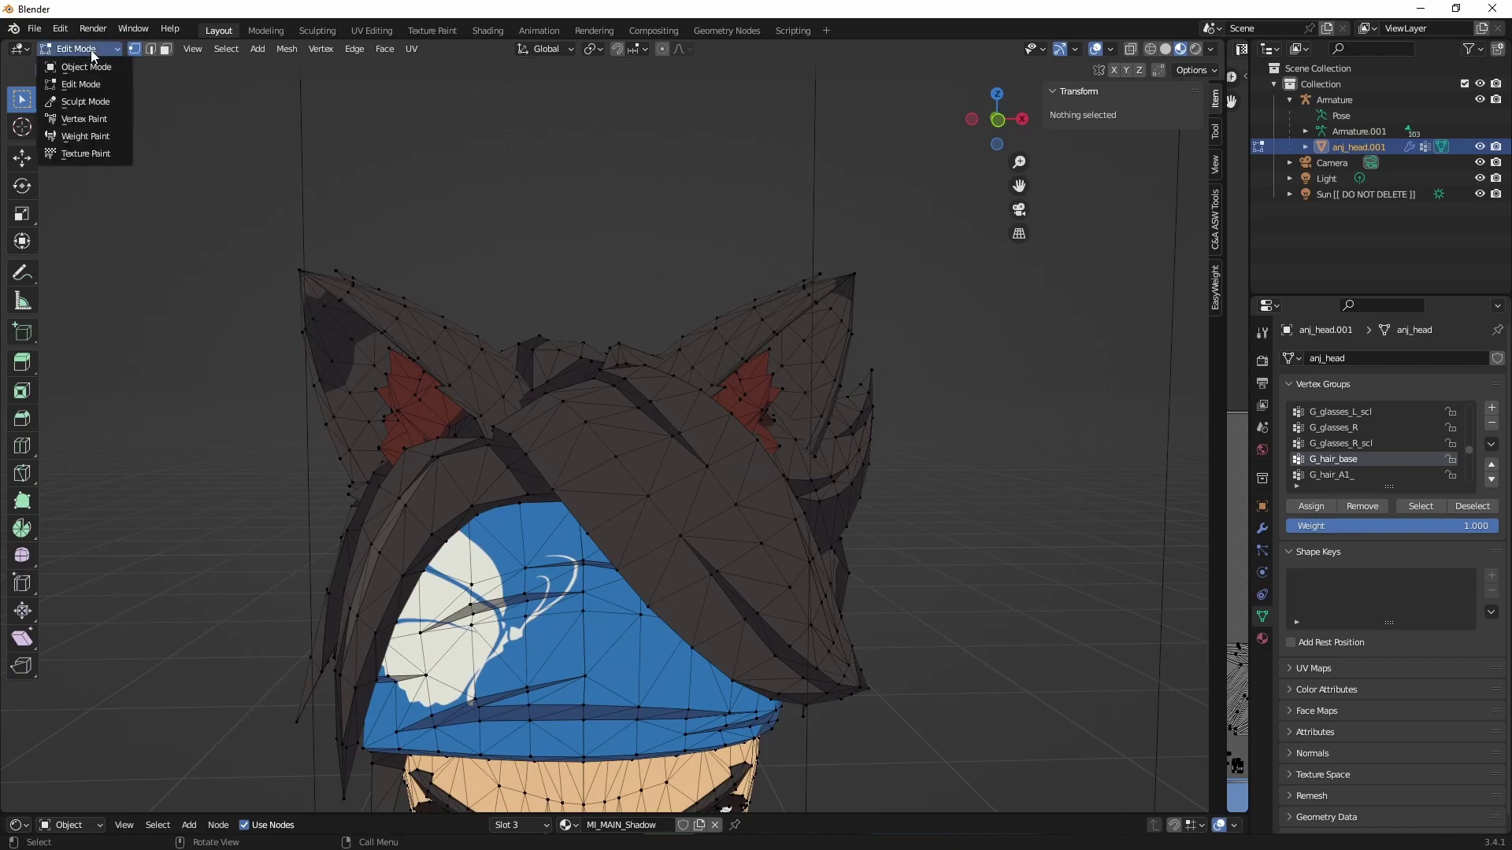
pyautogui.click(96, 137)
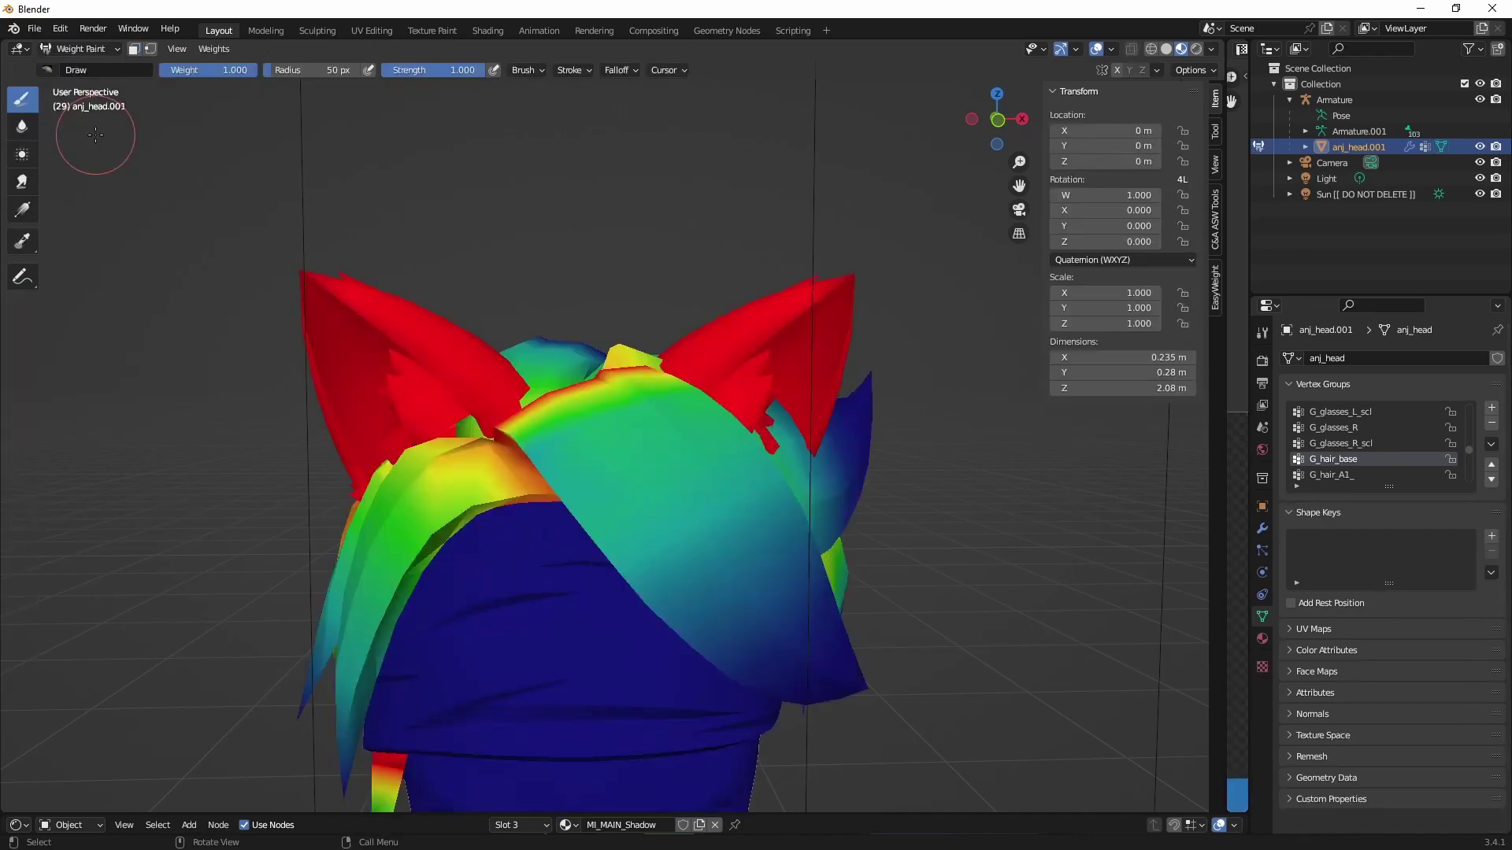
pyautogui.moveTo(988, 471)
pyautogui.mouseDown(button='middle')
pyautogui.moveTo(832, 538)
pyautogui.moveTo(518, 363)
pyautogui.moveTo(551, 378)
pyautogui.moveTo(488, 370)
pyautogui.moveTo(512, 388)
pyautogui.moveTo(676, 352)
pyautogui.moveTo(650, 425)
pyautogui.mouseUp(button='middle')
pyautogui.scroll(-2, 511, 389)
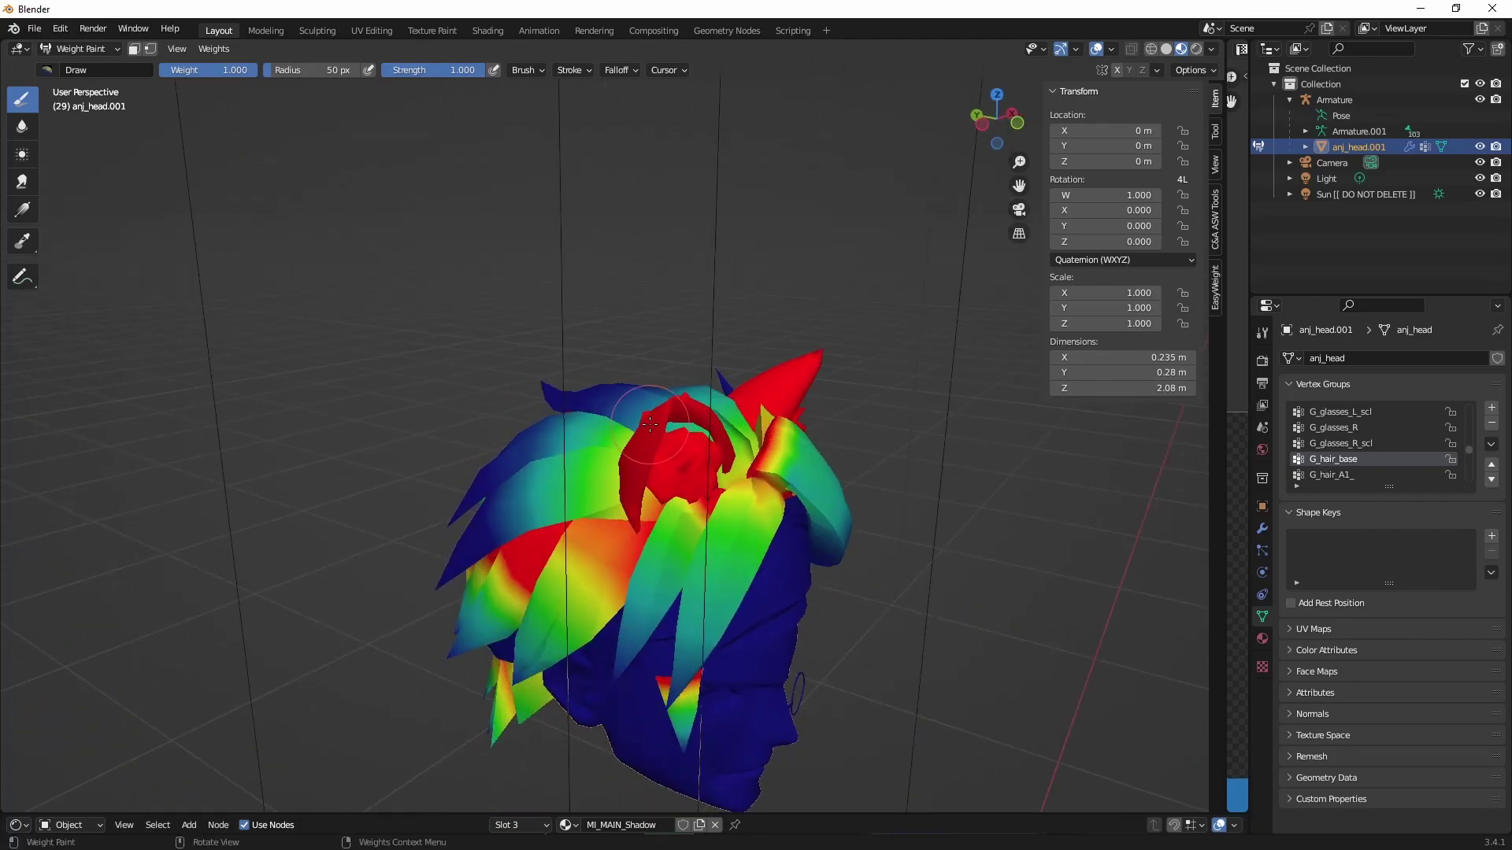
pyautogui.scroll(3, 805, 407)
pyautogui.moveTo(805, 407); pyautogui.dragTo(741, 368, button='middle')
pyautogui.scroll(2, 740, 368)
pyautogui.scroll(-3, 729, 373)
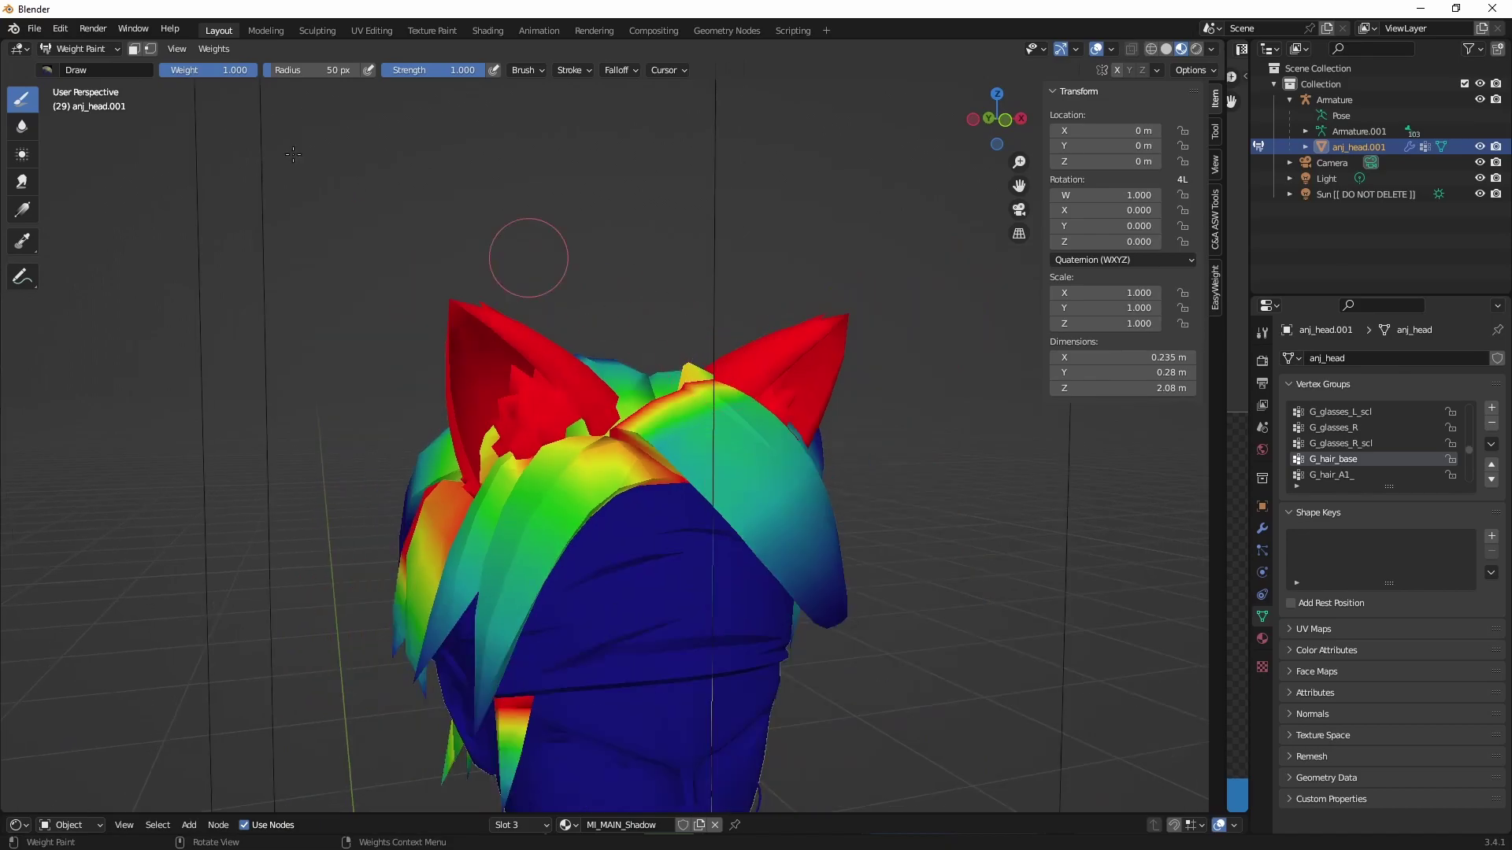
# Step: Return to Edit Mode and select the linked inner surfaces of both cat ears
pyautogui.click(112, 52)
pyautogui.click(100, 82)
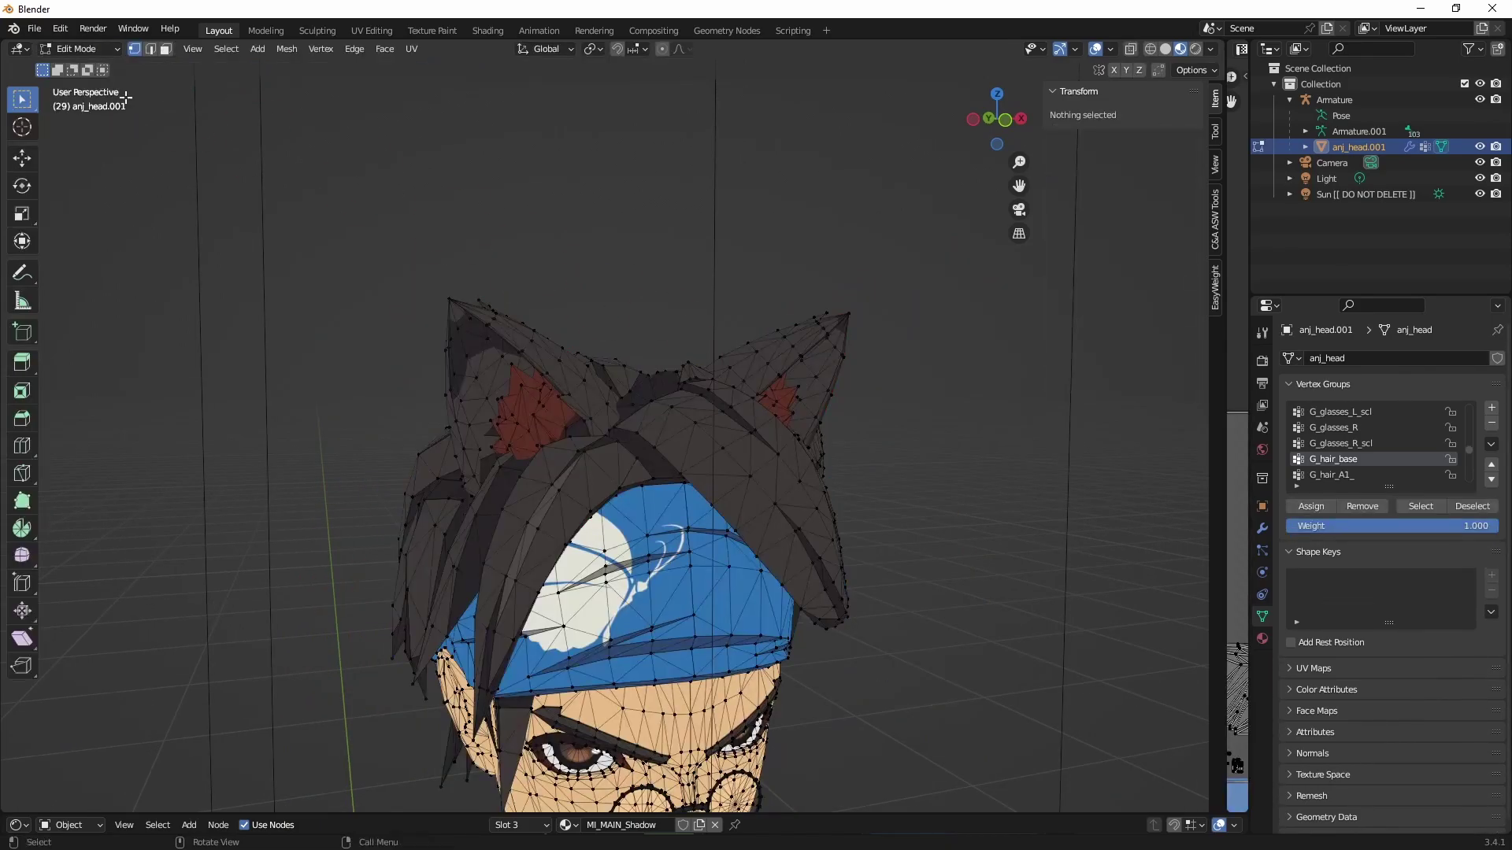
pyautogui.moveTo(786, 226); pyautogui.dragTo(750, 213, button='middle')
pyautogui.press('l')
pyautogui.moveTo(639, 286); pyautogui.dragTo(743, 336, button='middle')
pyautogui.press('l')
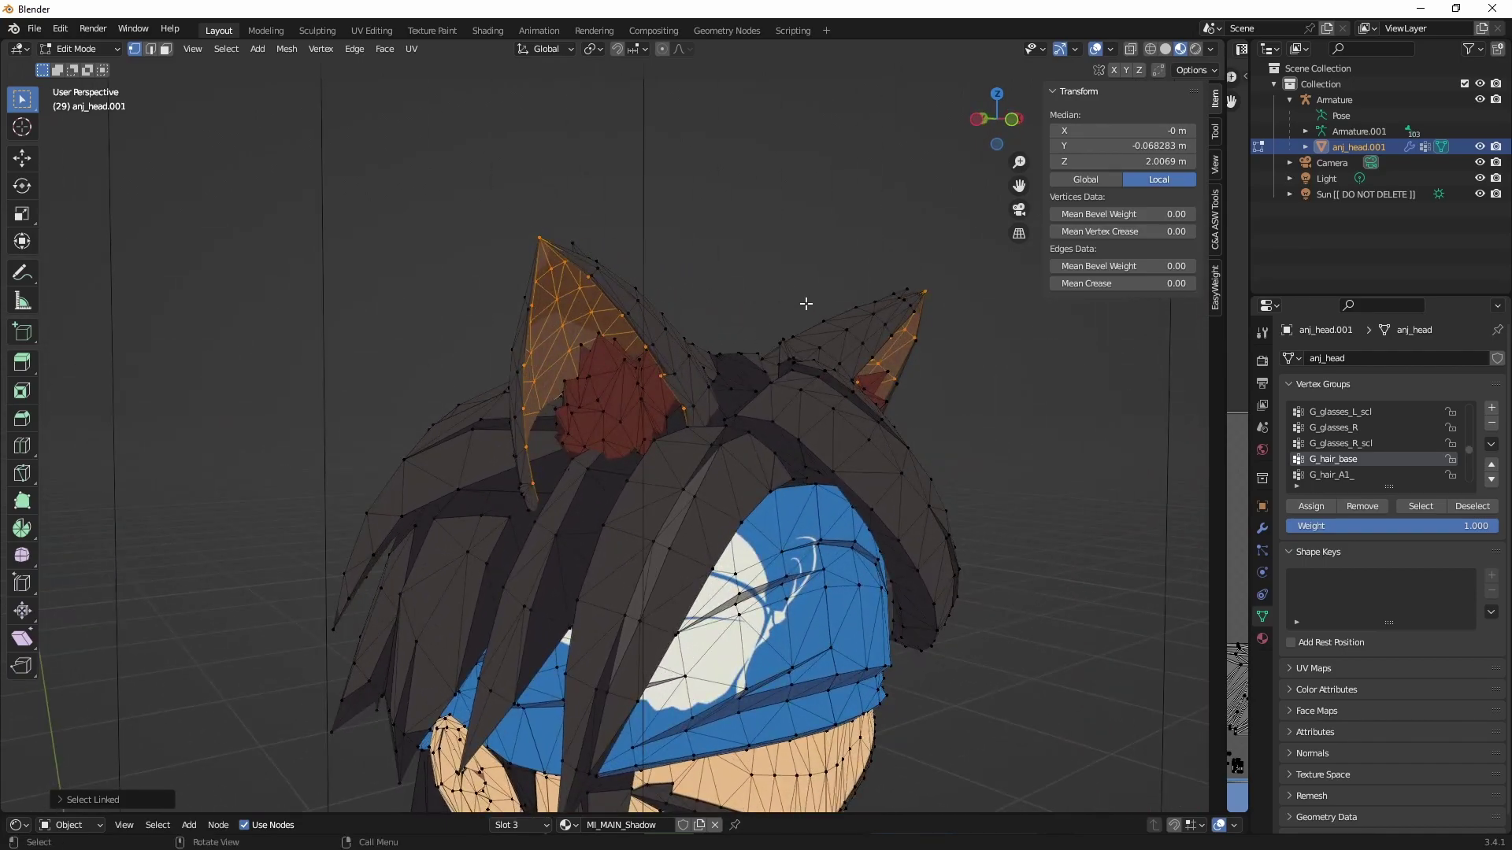
pyautogui.moveTo(939, 374); pyautogui.dragTo(463, 335, button='middle')
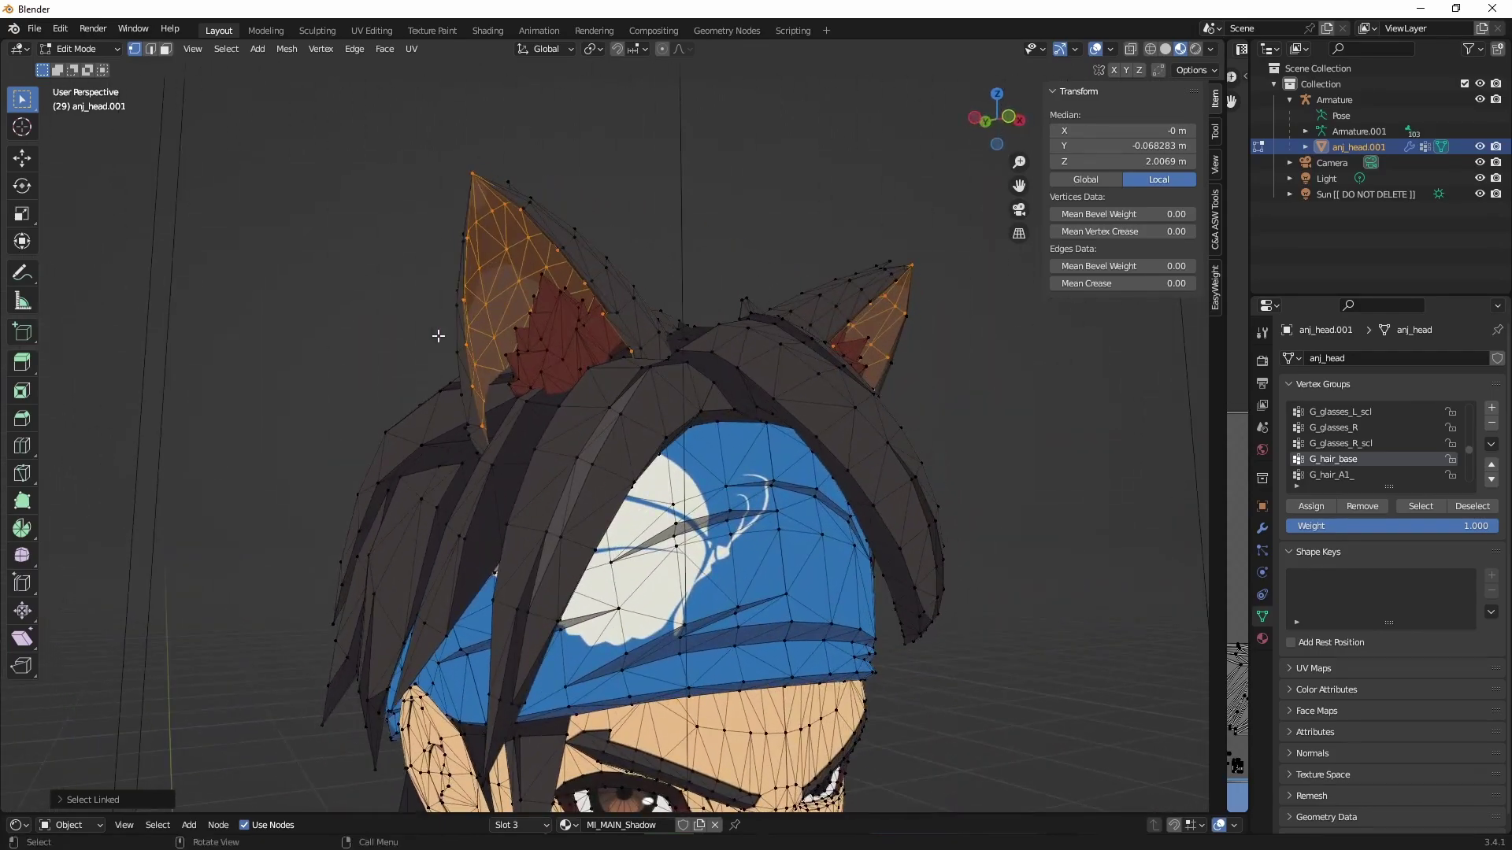
pyautogui.moveTo(612, 271); pyautogui.dragTo(650, 425, button='middle')
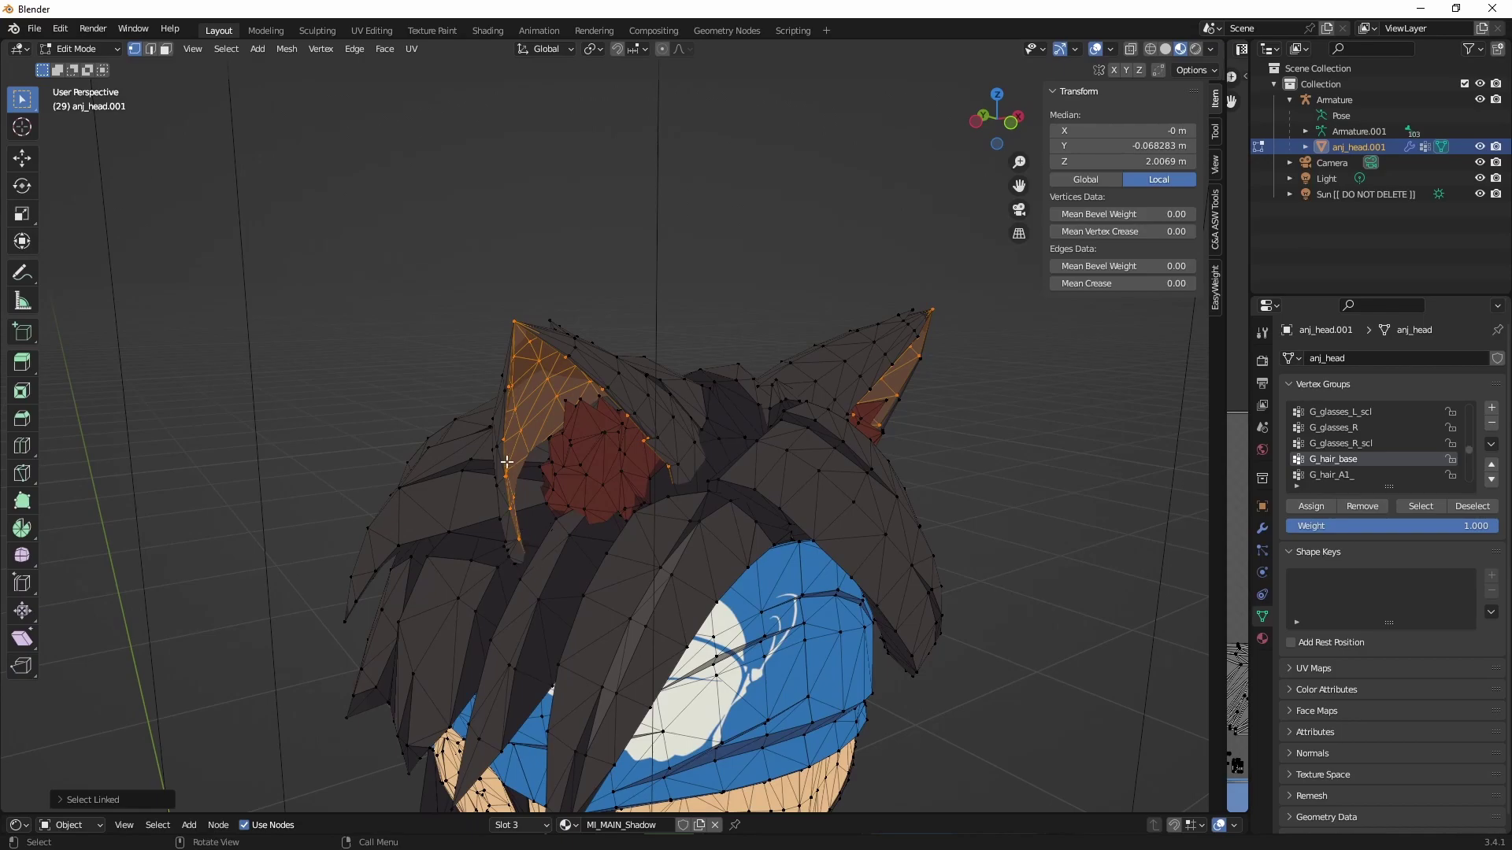
pyautogui.moveTo(809, 417); pyautogui.dragTo(733, 398, button='middle')
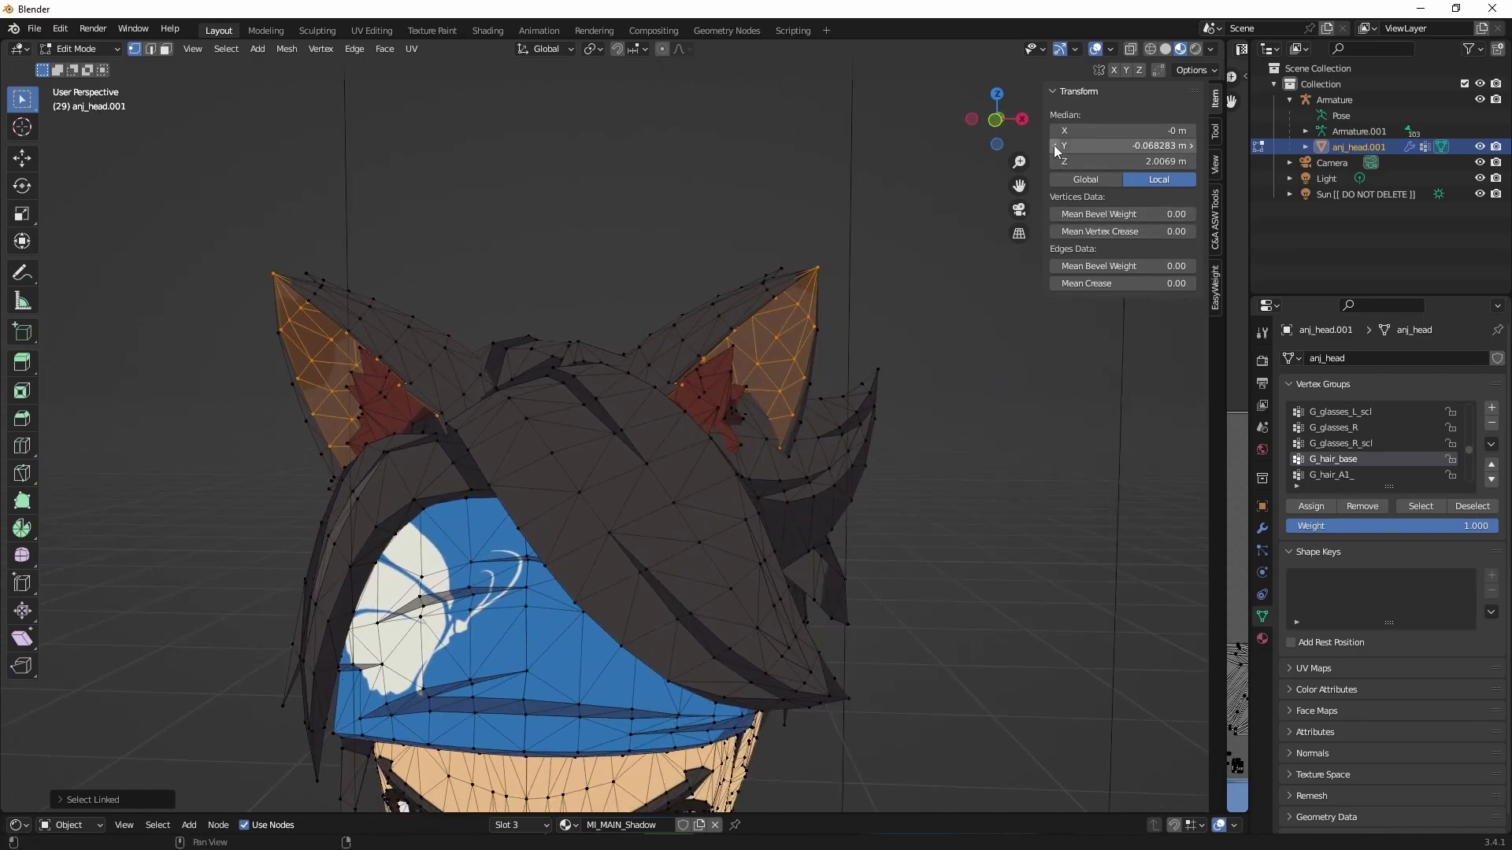
pyautogui.moveTo(1038, 148); pyautogui.dragTo(1064, 144)
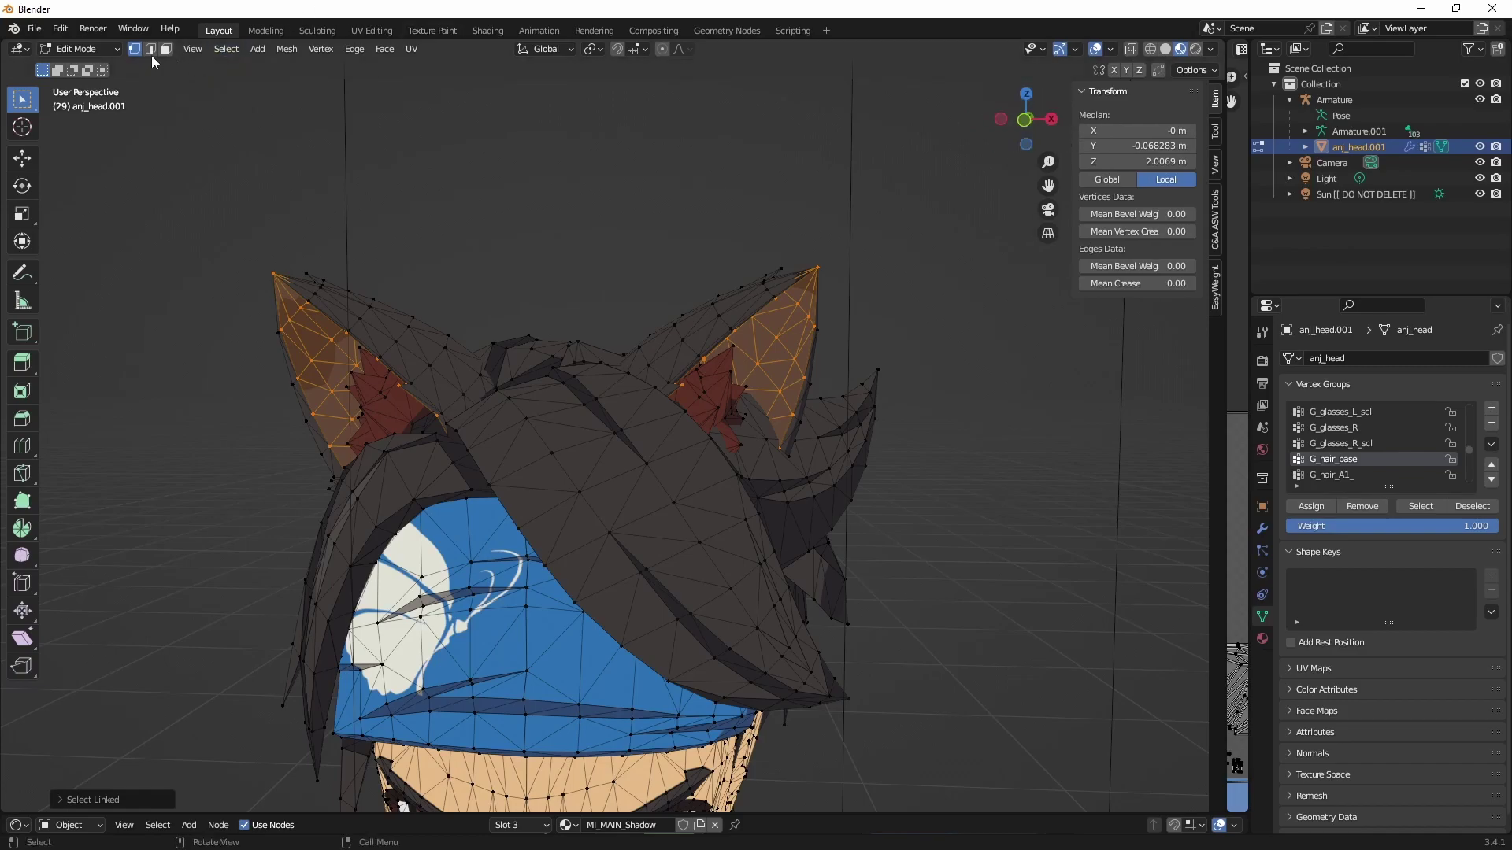
# Step: Switch the head to Vertex Paint mode and show the Vertex Color Master tools
pyautogui.click(103, 47)
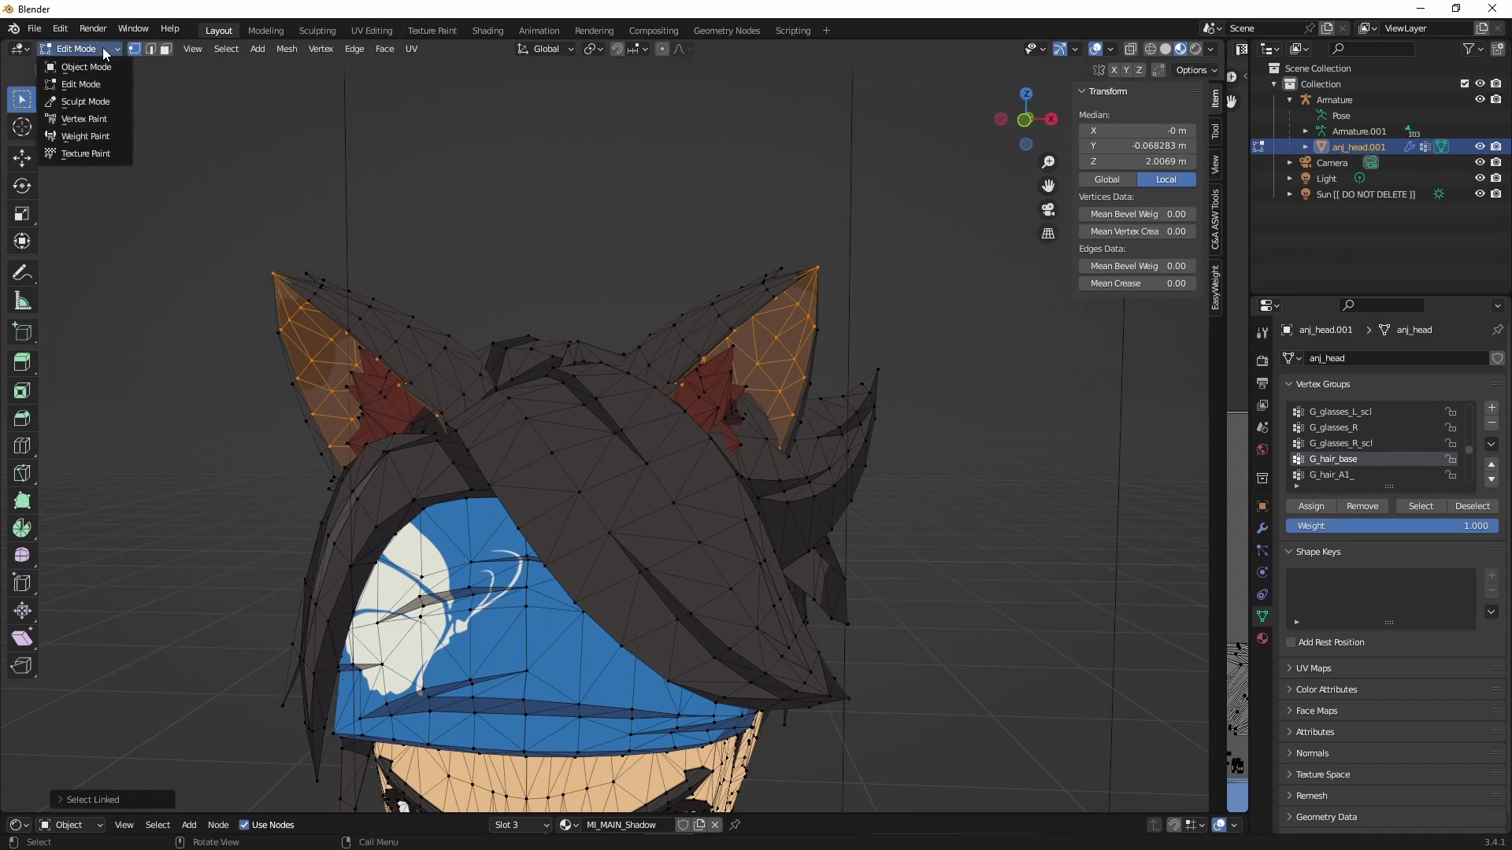
pyautogui.click(84, 118)
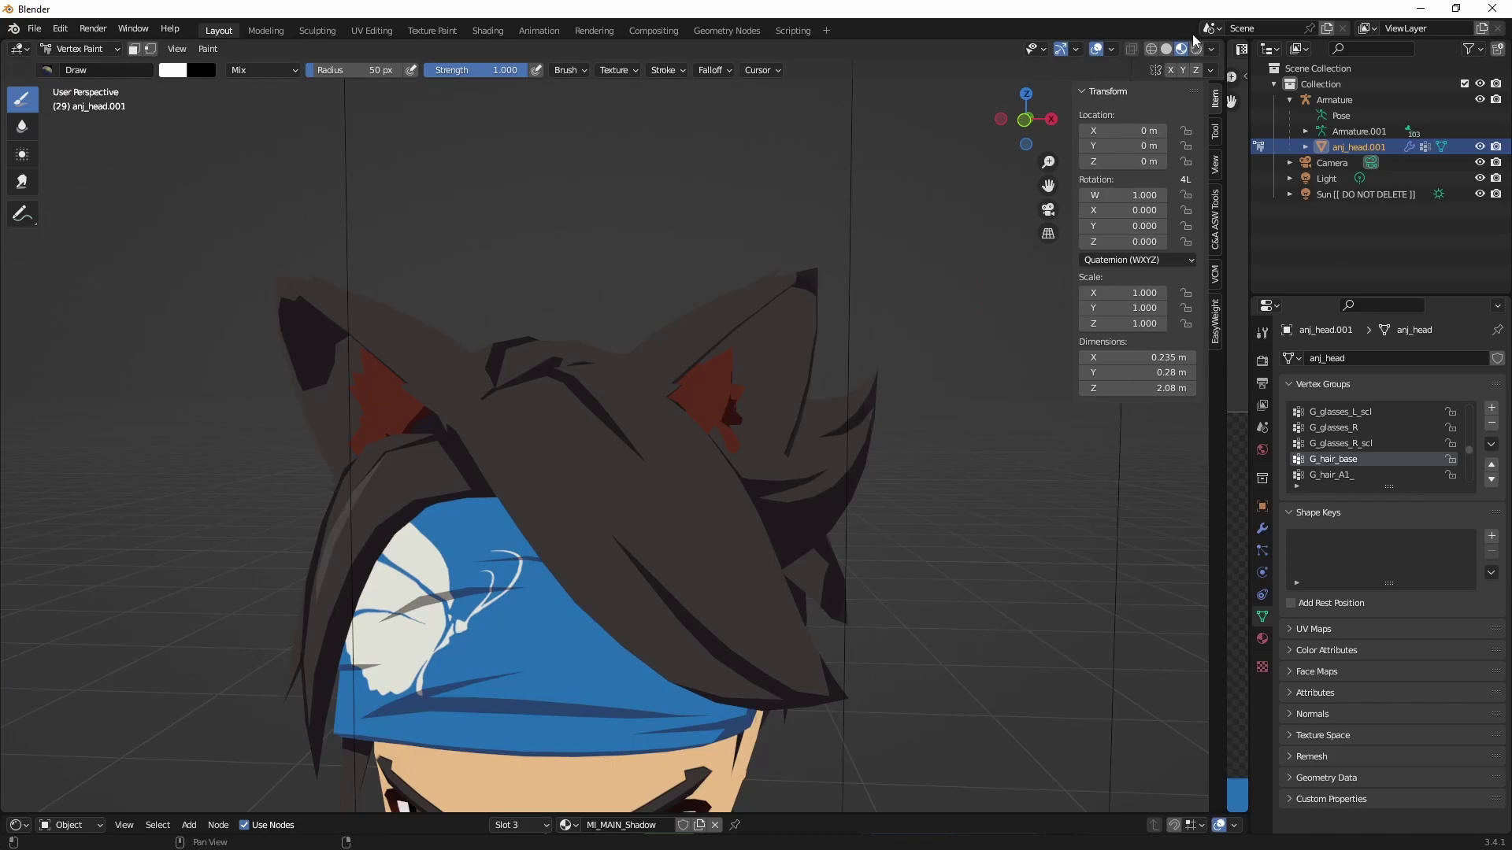
pyautogui.click(1216, 275)
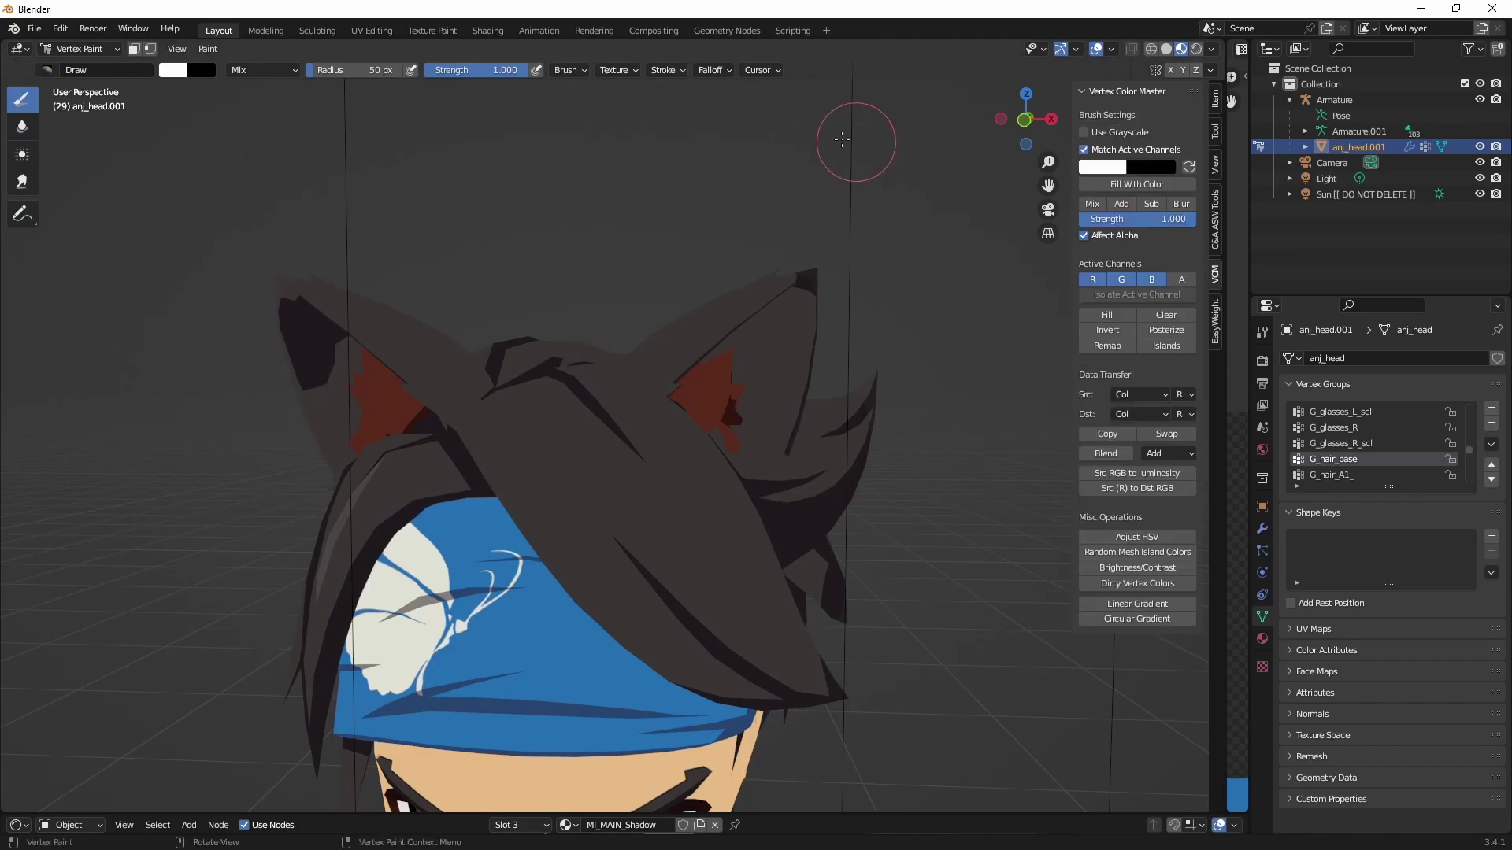
# Step: Replace the Strive - Arc System Works material in the head's first material slot with MI_MAIN_BASE
pyautogui.click(1262, 638)
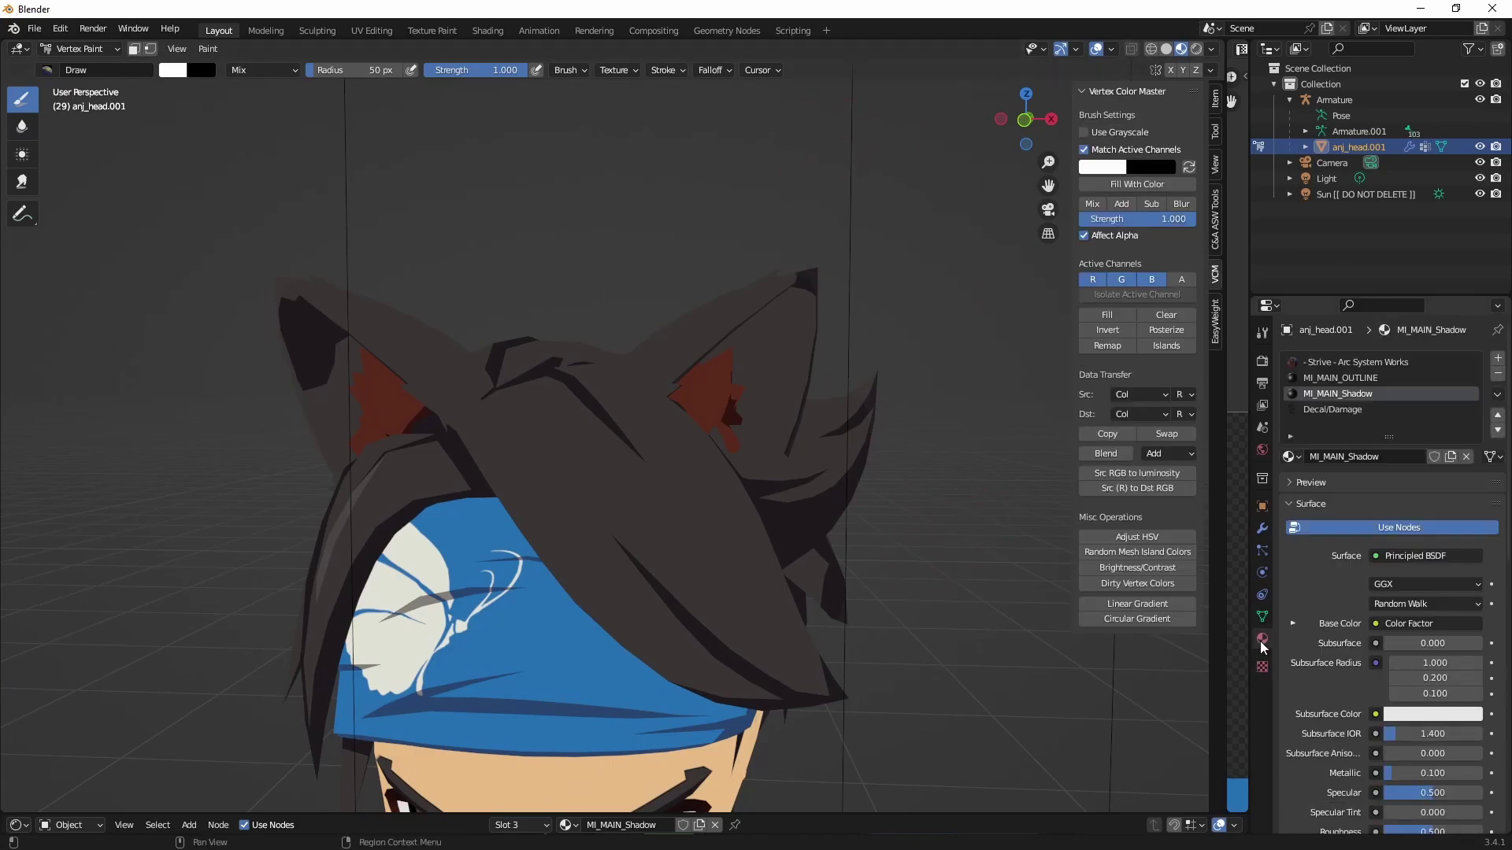
pyautogui.click(1362, 363)
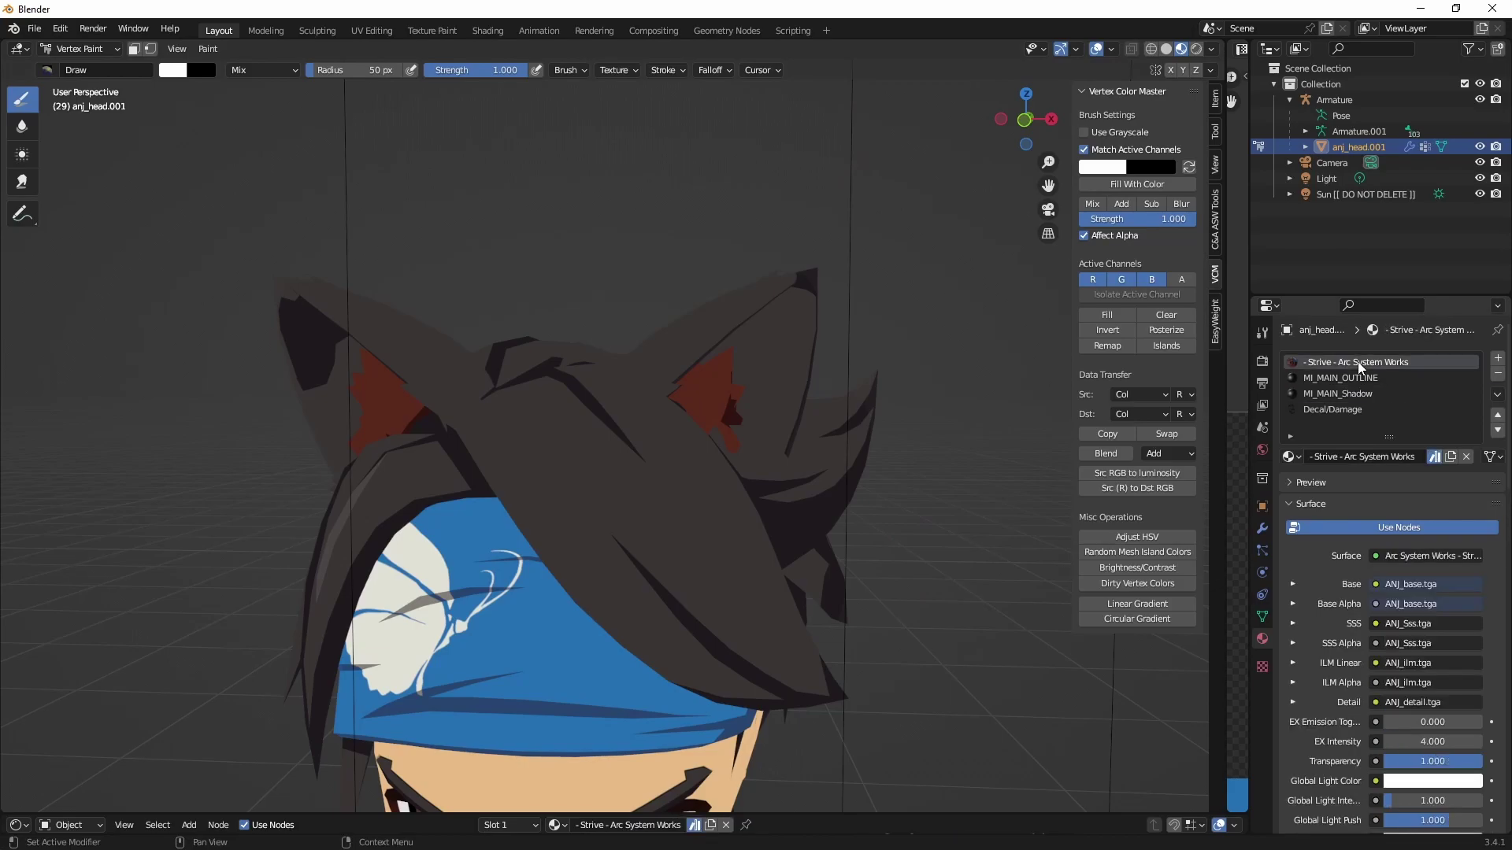
pyautogui.click(1289, 457)
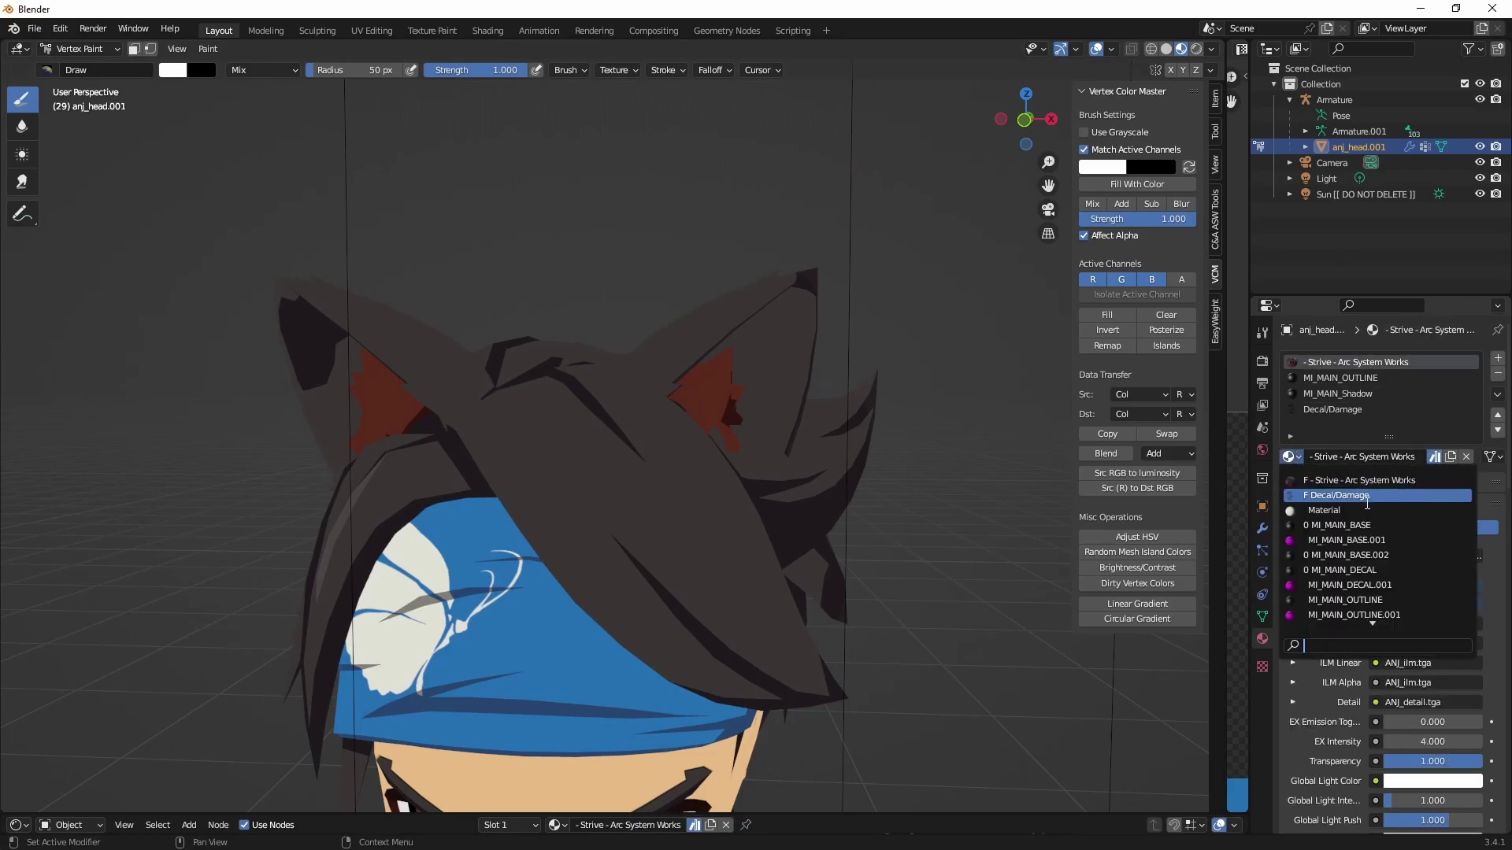
pyautogui.click(1368, 524)
# Step: Replace the Decal/Damage material in the head's fourth material slot with MI_MAIN_DECAL
pyautogui.click(1334, 411)
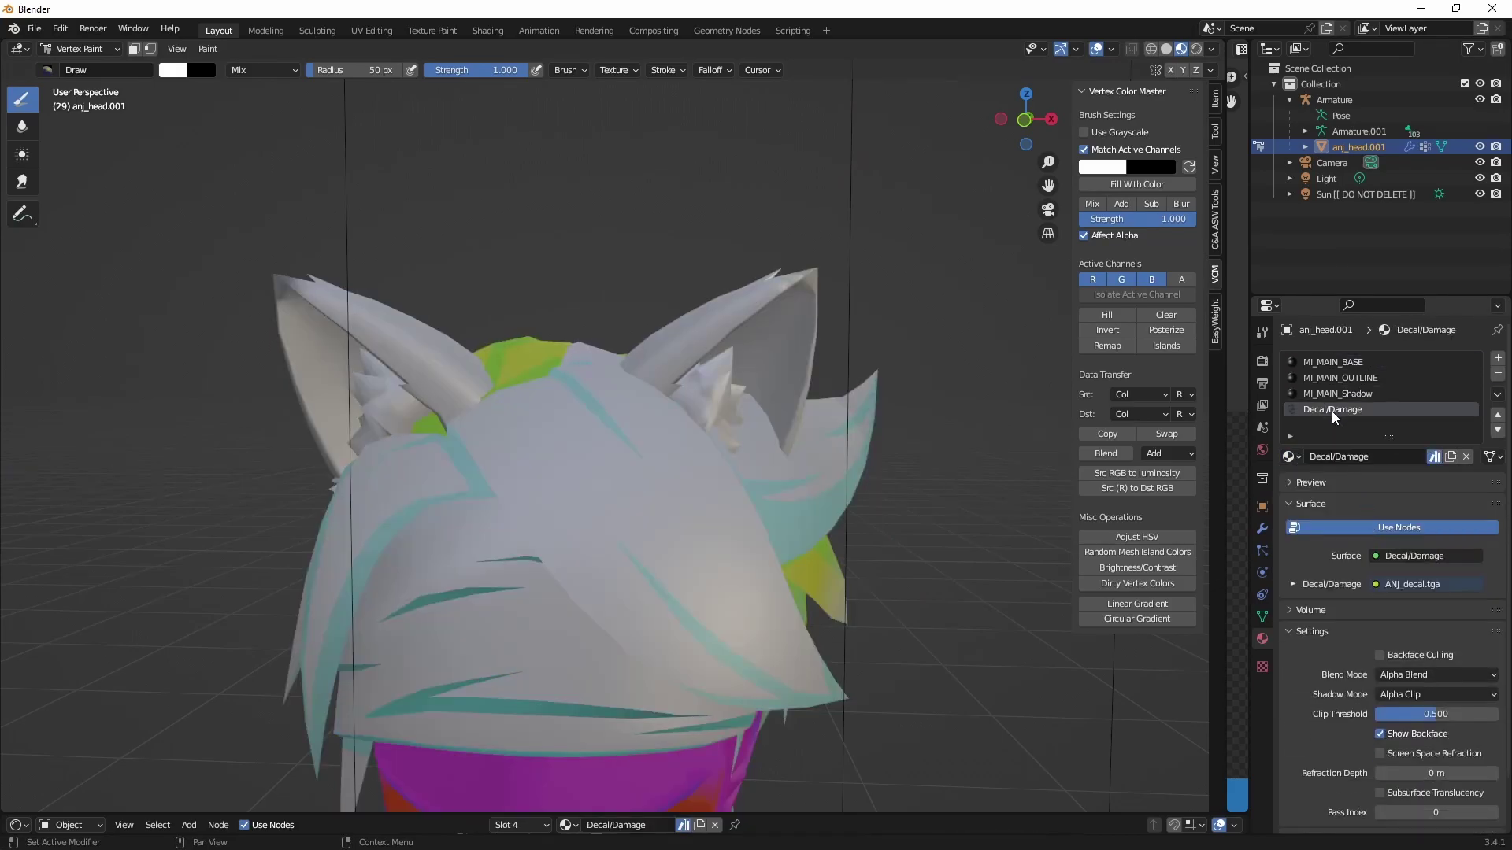
pyautogui.click(1292, 455)
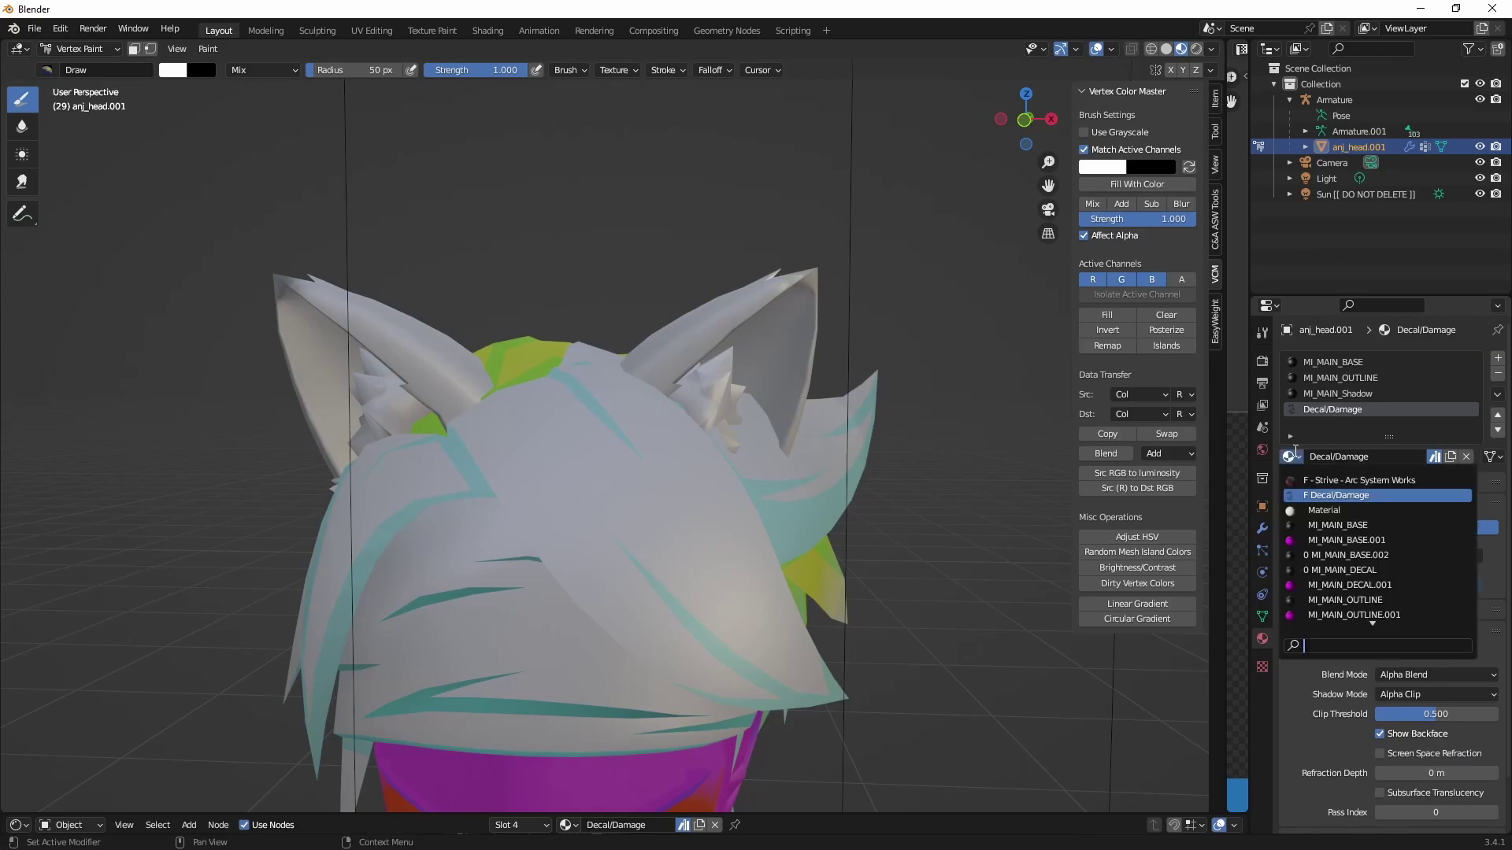
pyautogui.scroll(-10, 1357, 581)
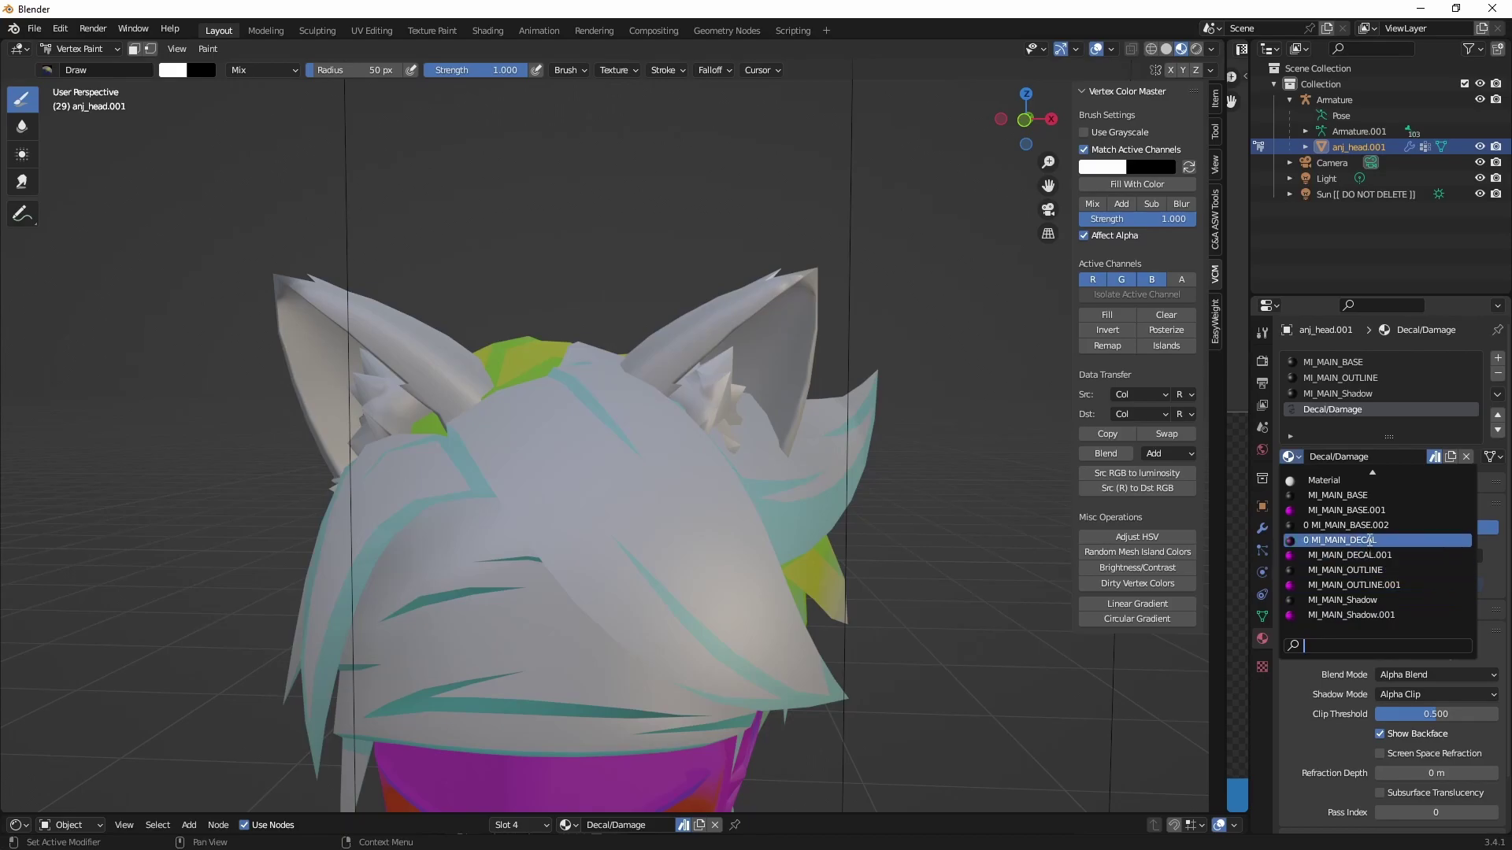
pyautogui.click(1370, 540)
# Step: Isolate the alpha channel of the head's vertex colors, check the brush value of 1.00, and apply the isolated channel back
pyautogui.scroll(-4, 622, 567)
pyautogui.moveTo(610, 606); pyautogui.dragTo(668, 568, button='middle')
pyautogui.scroll(4, 693, 328)
pyautogui.moveTo(756, 346); pyautogui.dragTo(772, 344, button='middle')
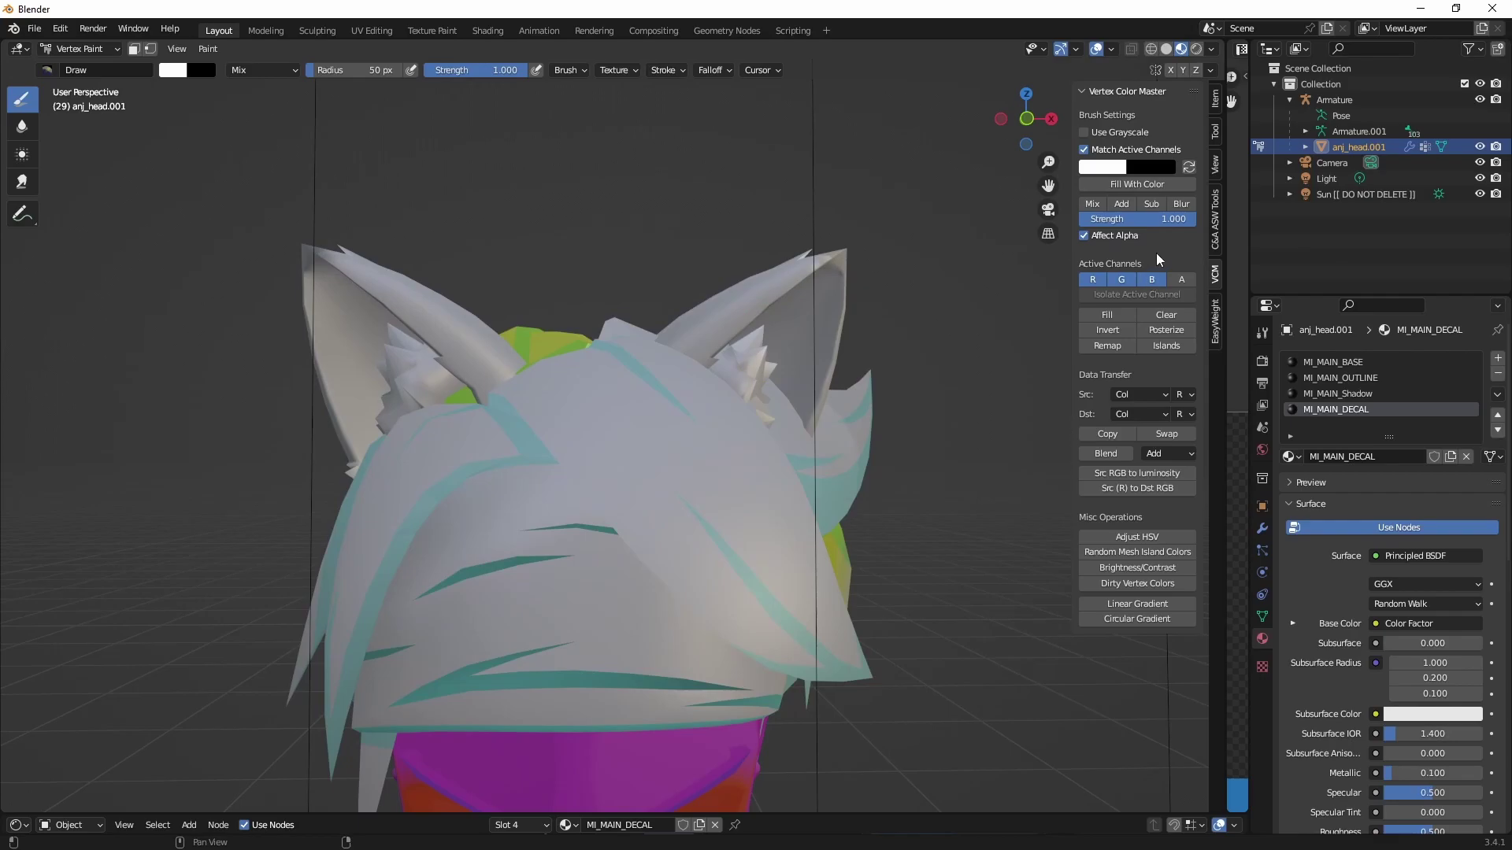
pyautogui.click(1181, 279)
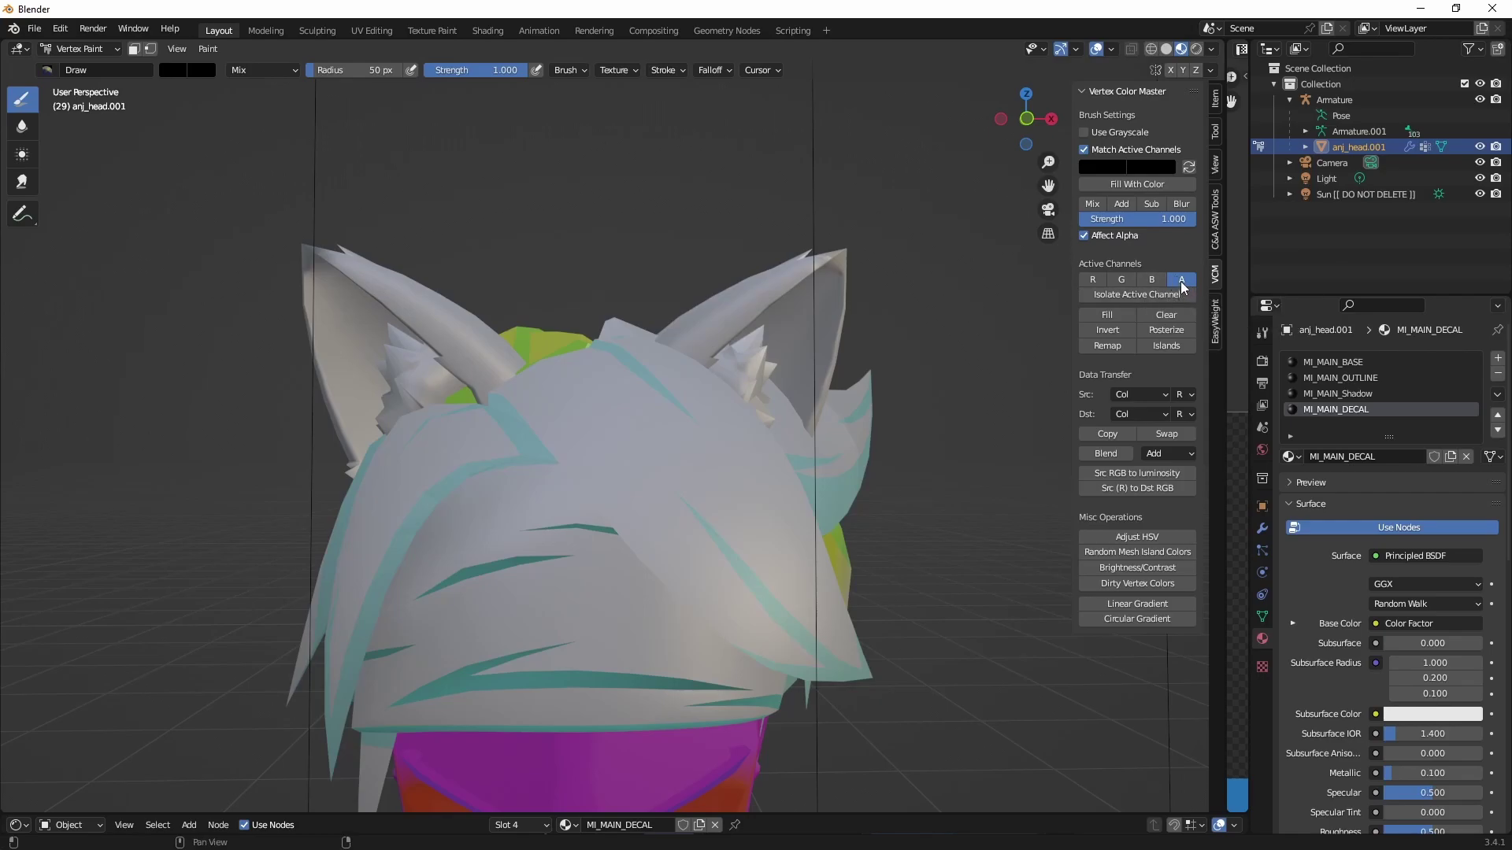
pyautogui.click(1113, 295)
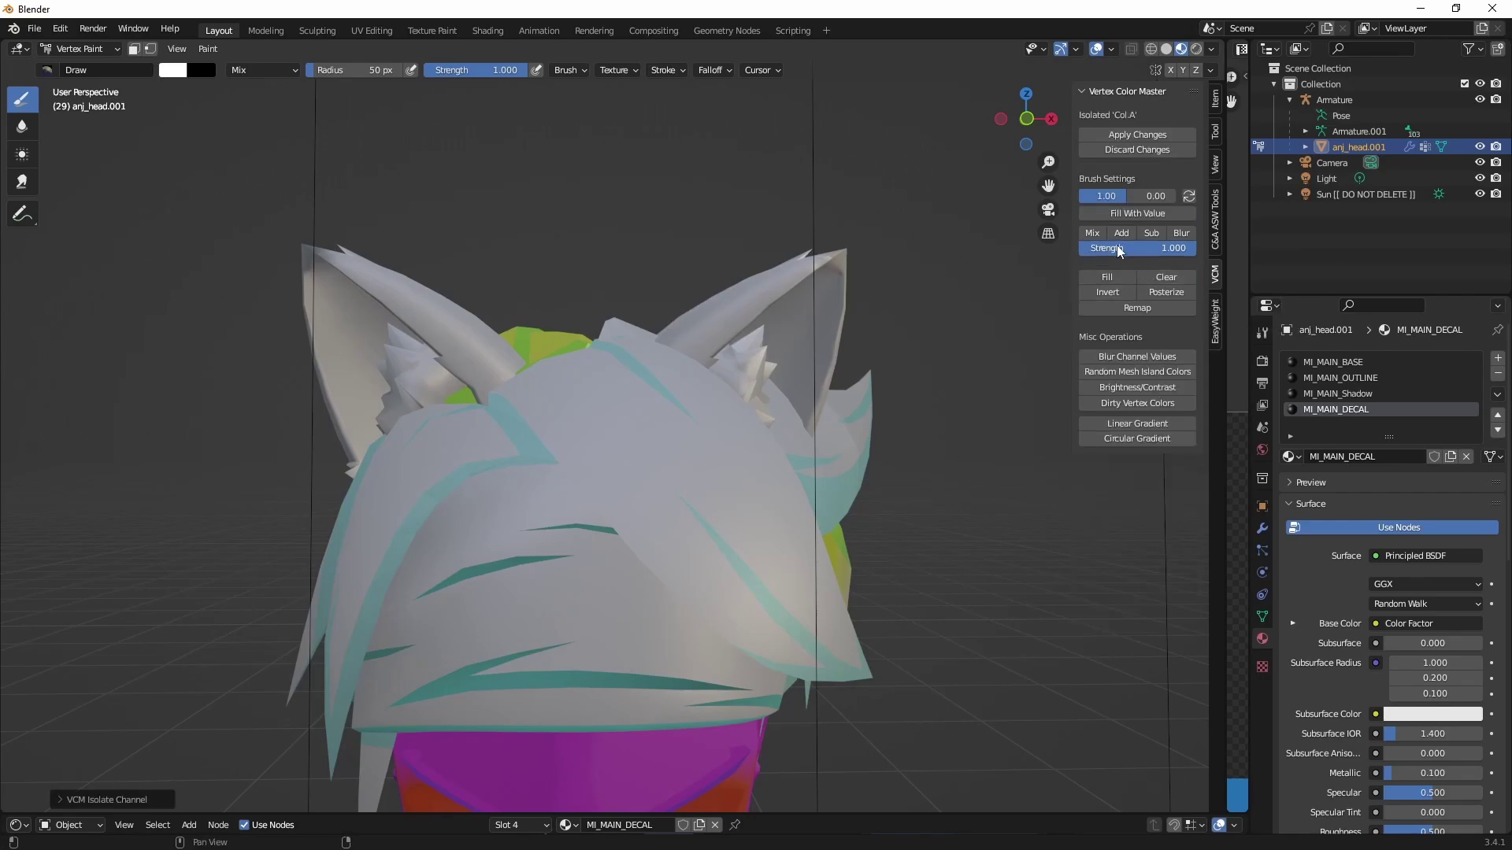
pyautogui.click(1115, 195)
pyautogui.press('Return')
pyautogui.click(1113, 134)
pyautogui.moveTo(433, 444)
pyautogui.mouseDown(button='middle')
pyautogui.moveTo(654, 441)
pyautogui.moveTo(413, 436)
pyautogui.moveTo(504, 434)
pyautogui.moveTo(427, 433)
pyautogui.mouseUp(button='middle')
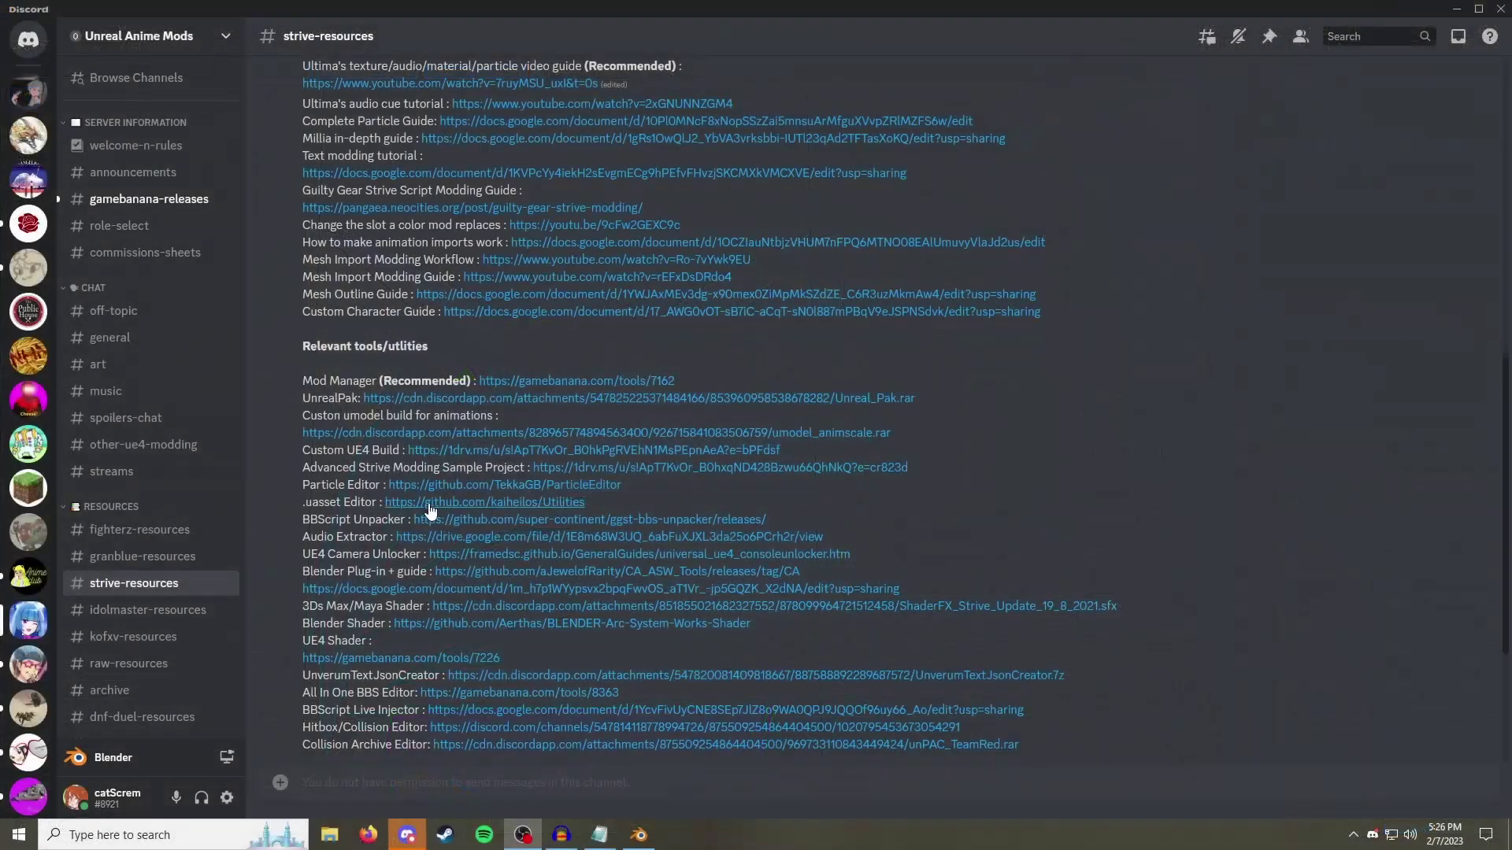
# Step: In Discord's strive-resources channel, find the in-depth texture/vertex paint function breakdown and open its document in the browser
pyautogui.scroll(7, 429, 503)
pyautogui.scroll(-7, 428, 504)
pyautogui.scroll(-3, 429, 504)
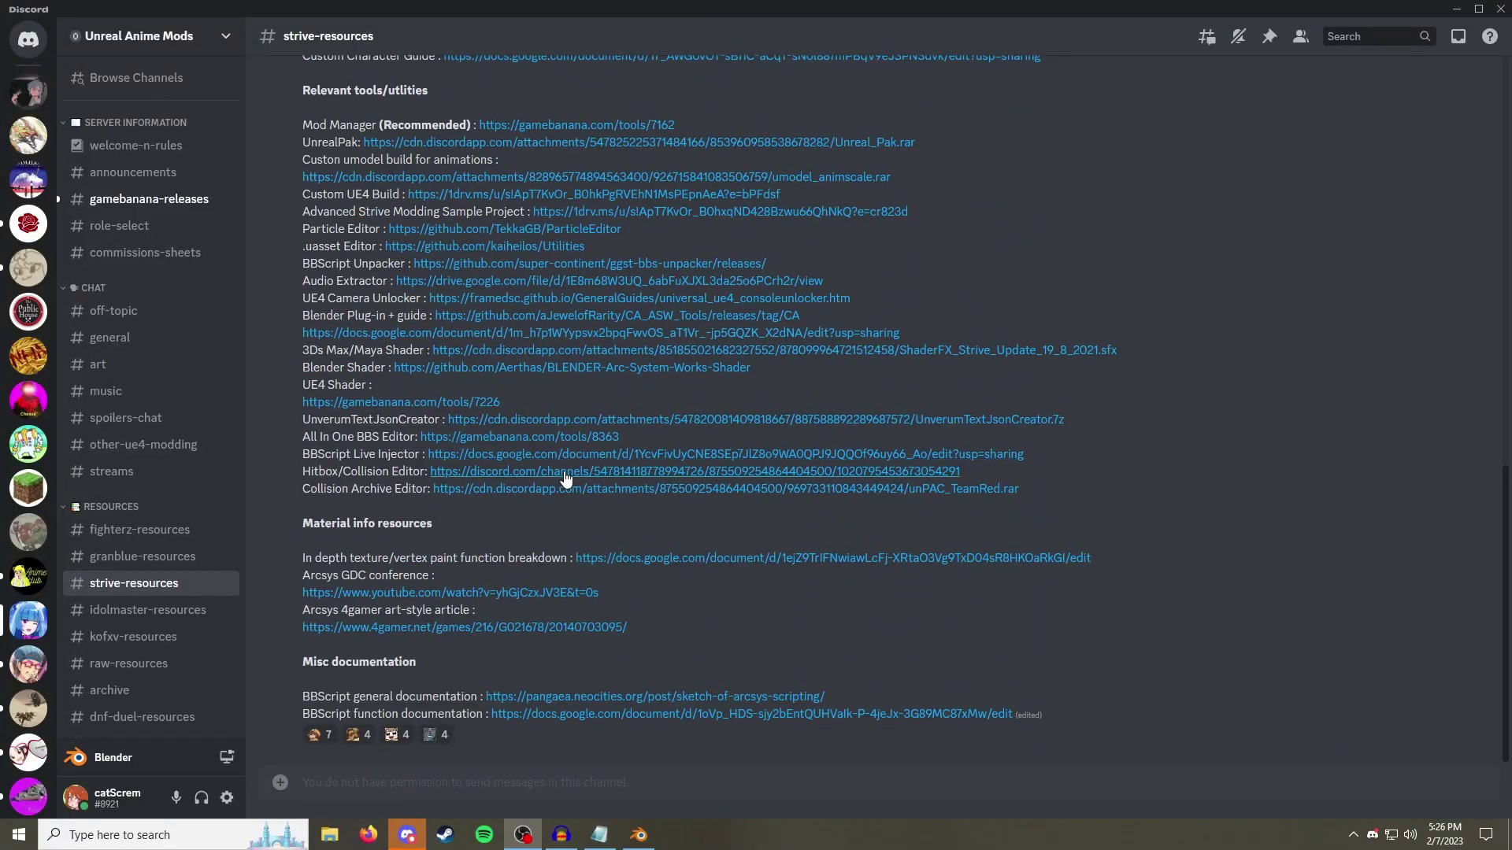
pyautogui.click(617, 565)
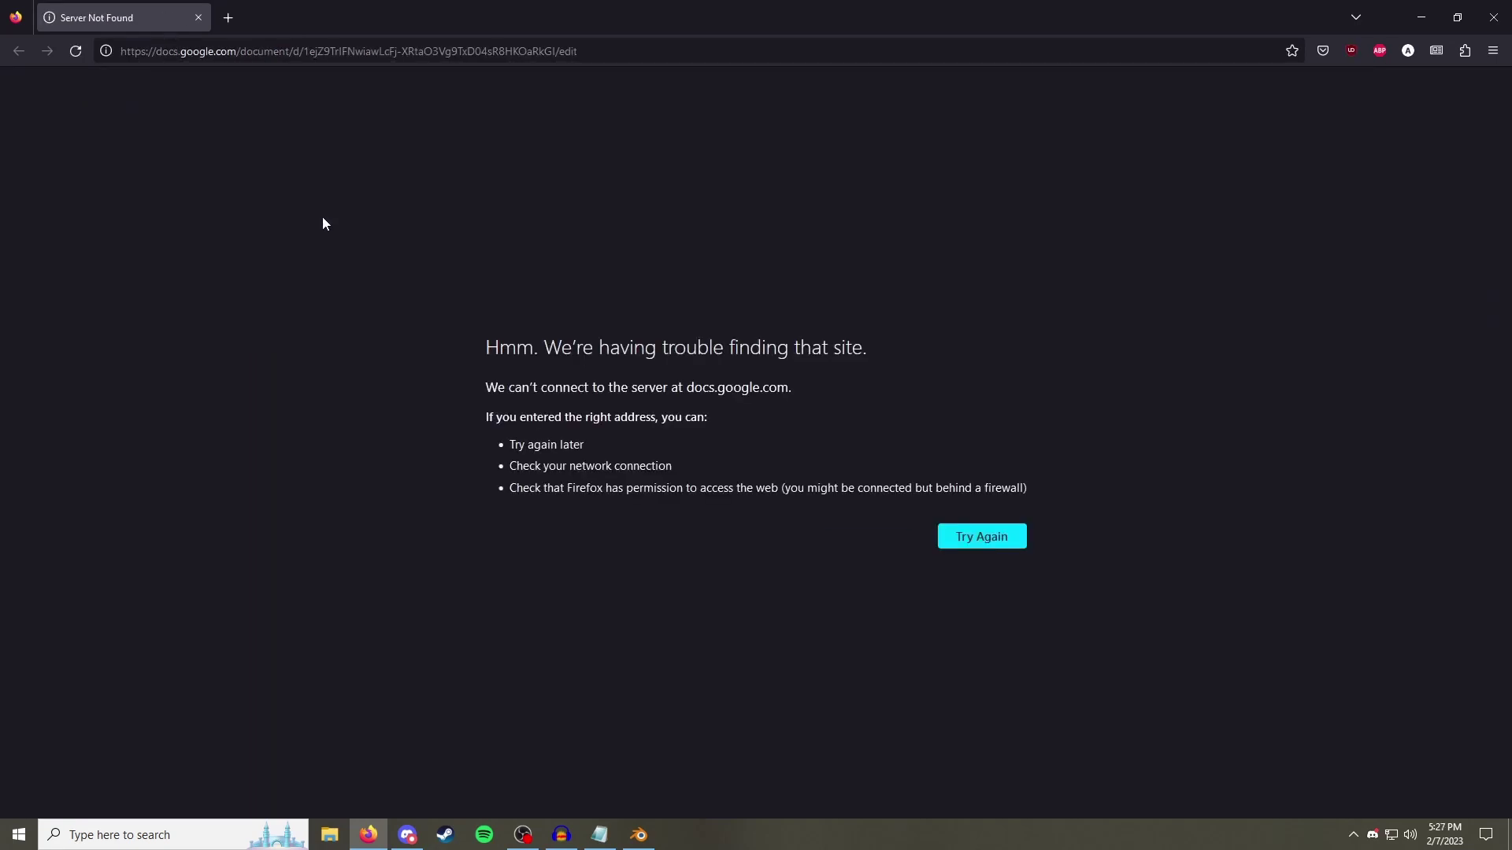
pyautogui.click(966, 541)
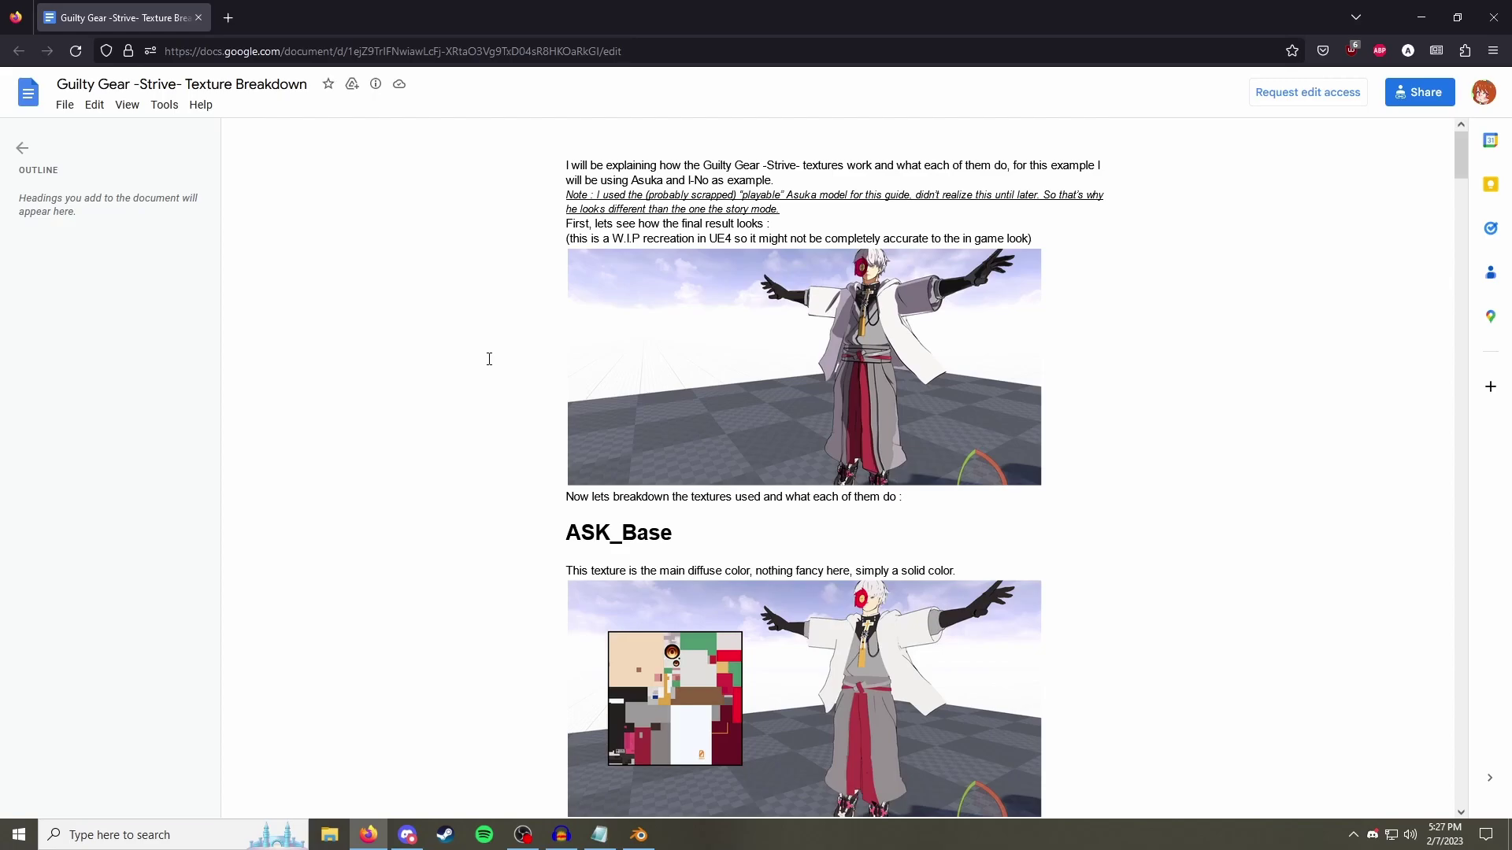
# Step: Skim the Guilty Gear -Strive- Texture Breakdown through the ILM and detail textures and read its Vertex Paint section
pyautogui.scroll(-15, 514, 411)
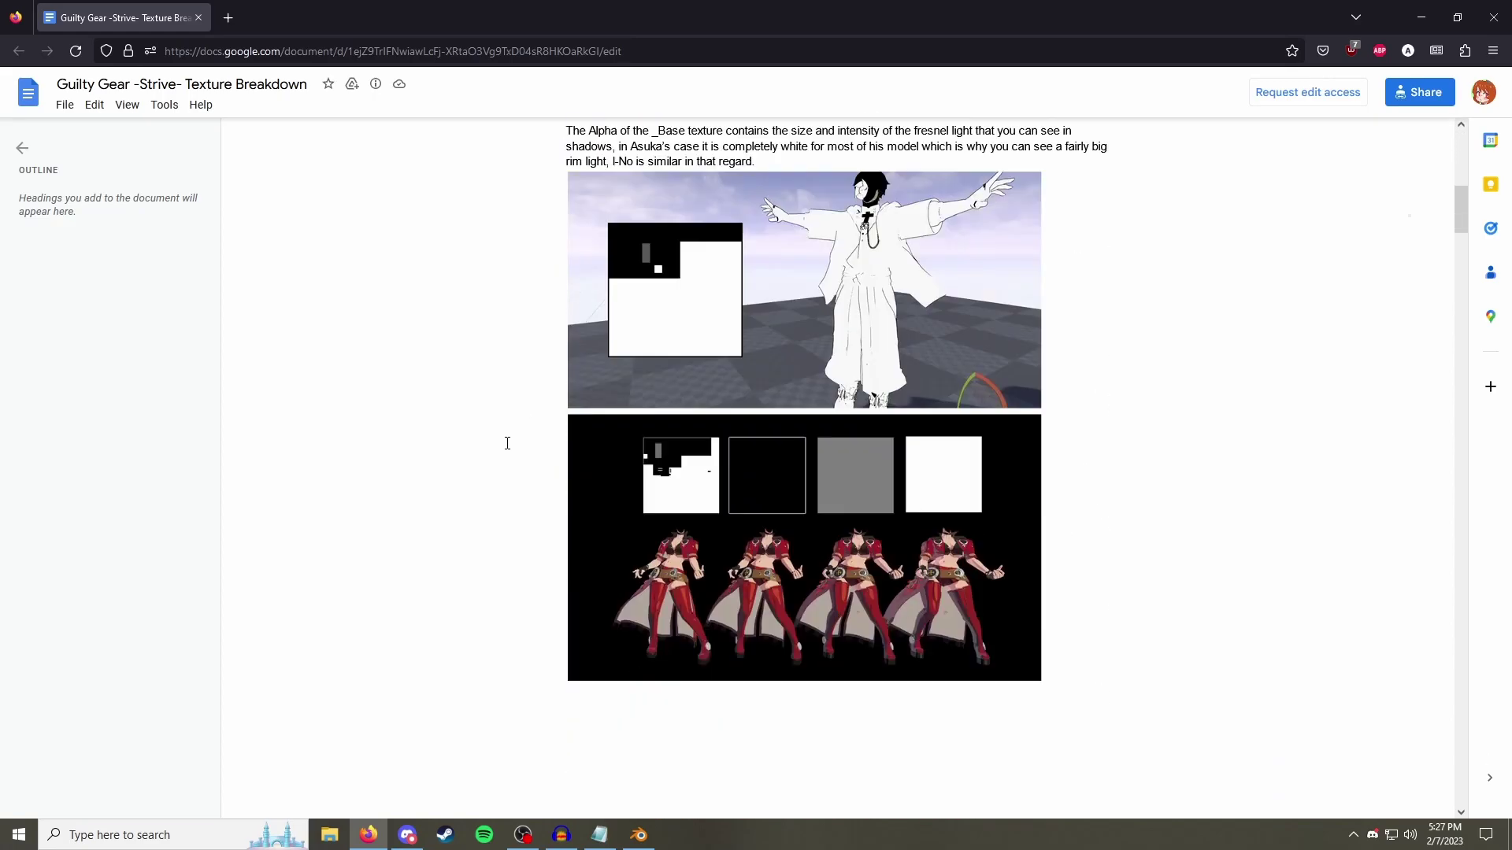
pyautogui.scroll(-15, 507, 442)
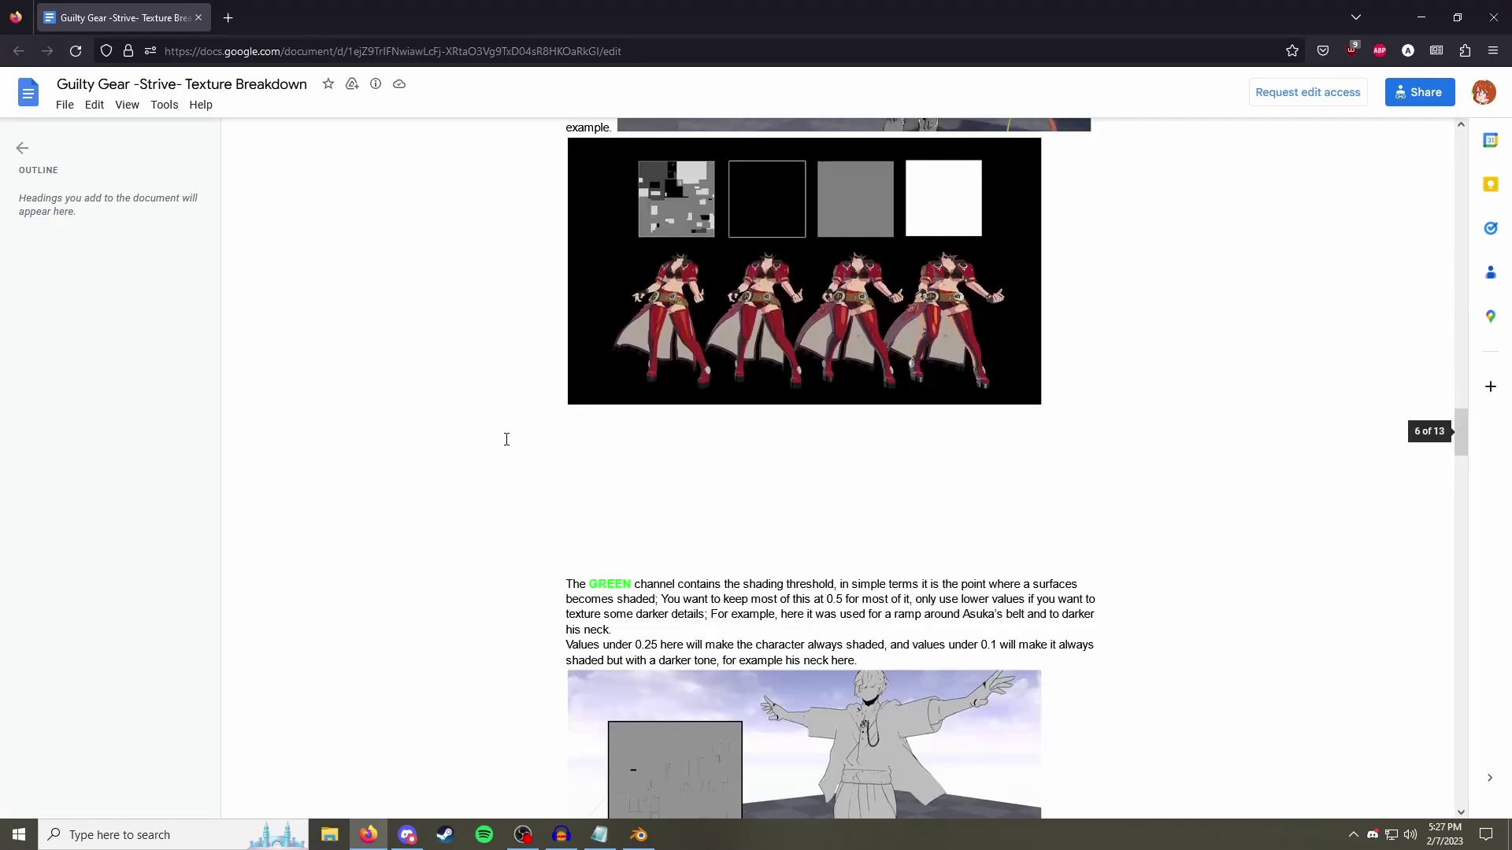
pyautogui.scroll(-10, 506, 439)
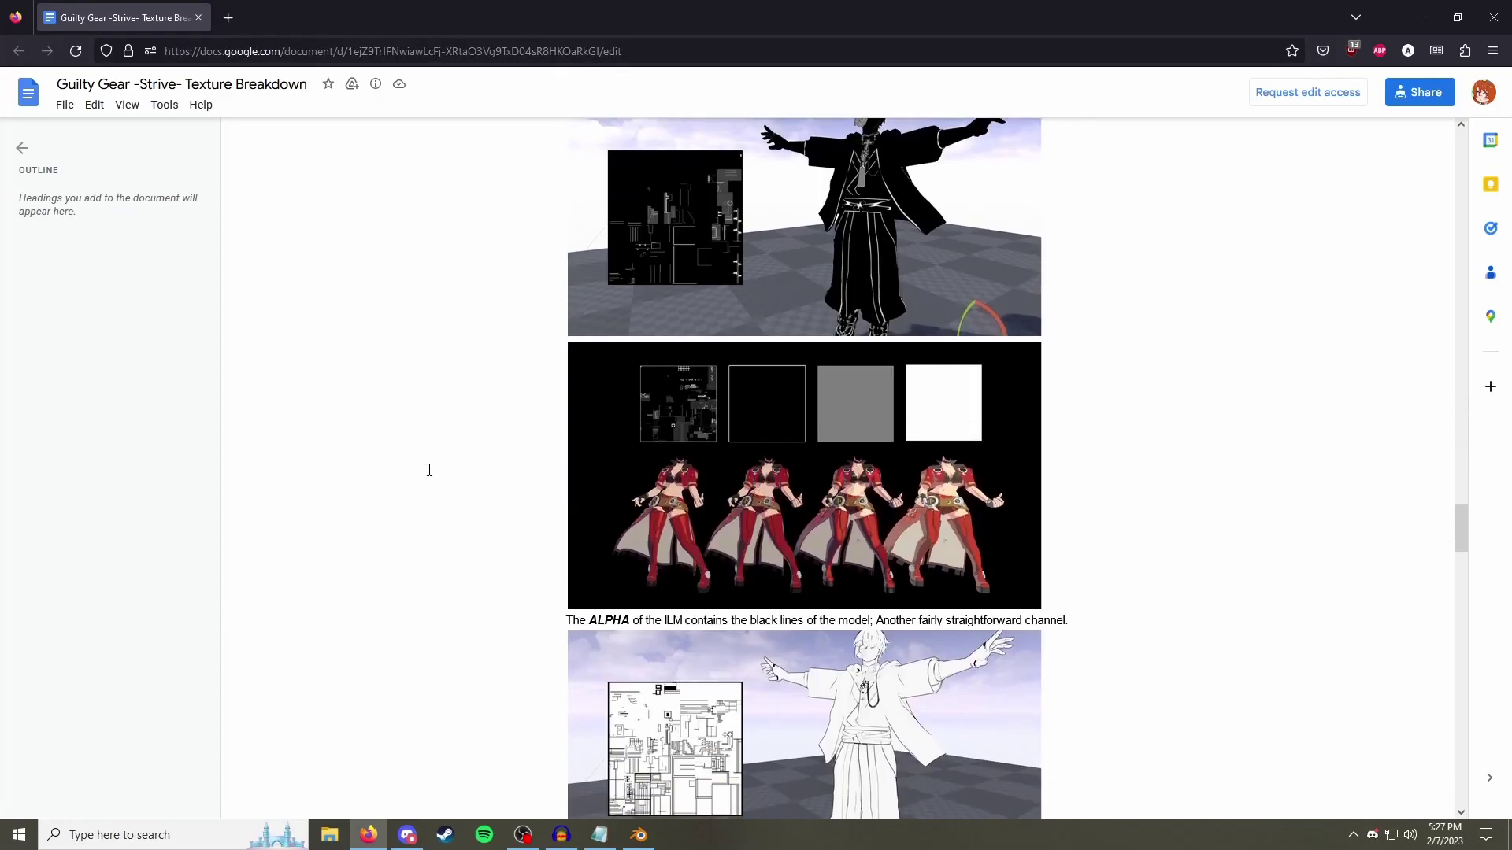
pyautogui.scroll(-9, 429, 470)
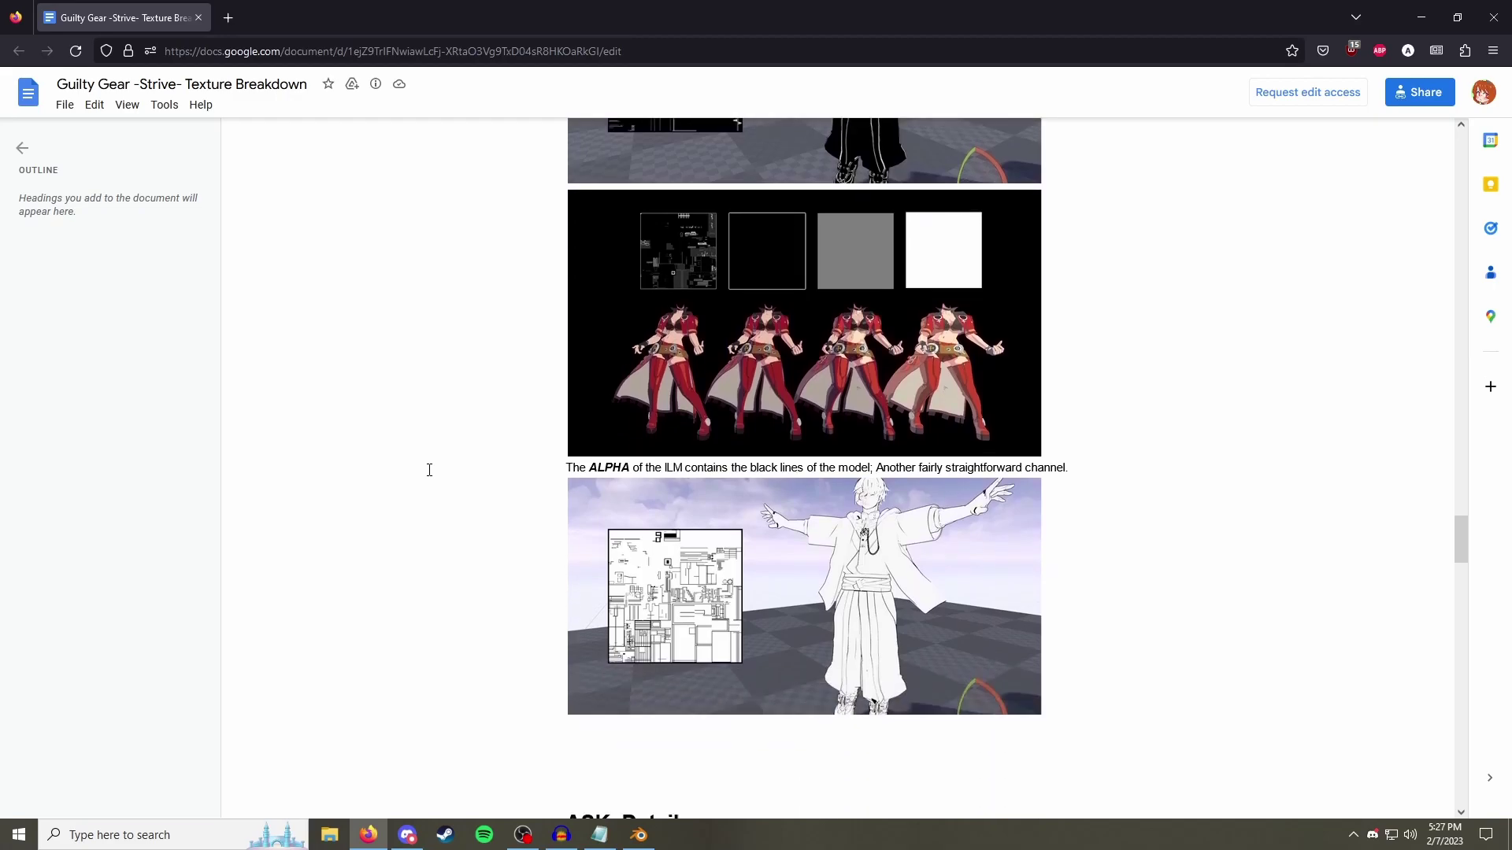
pyautogui.scroll(-2, 428, 469)
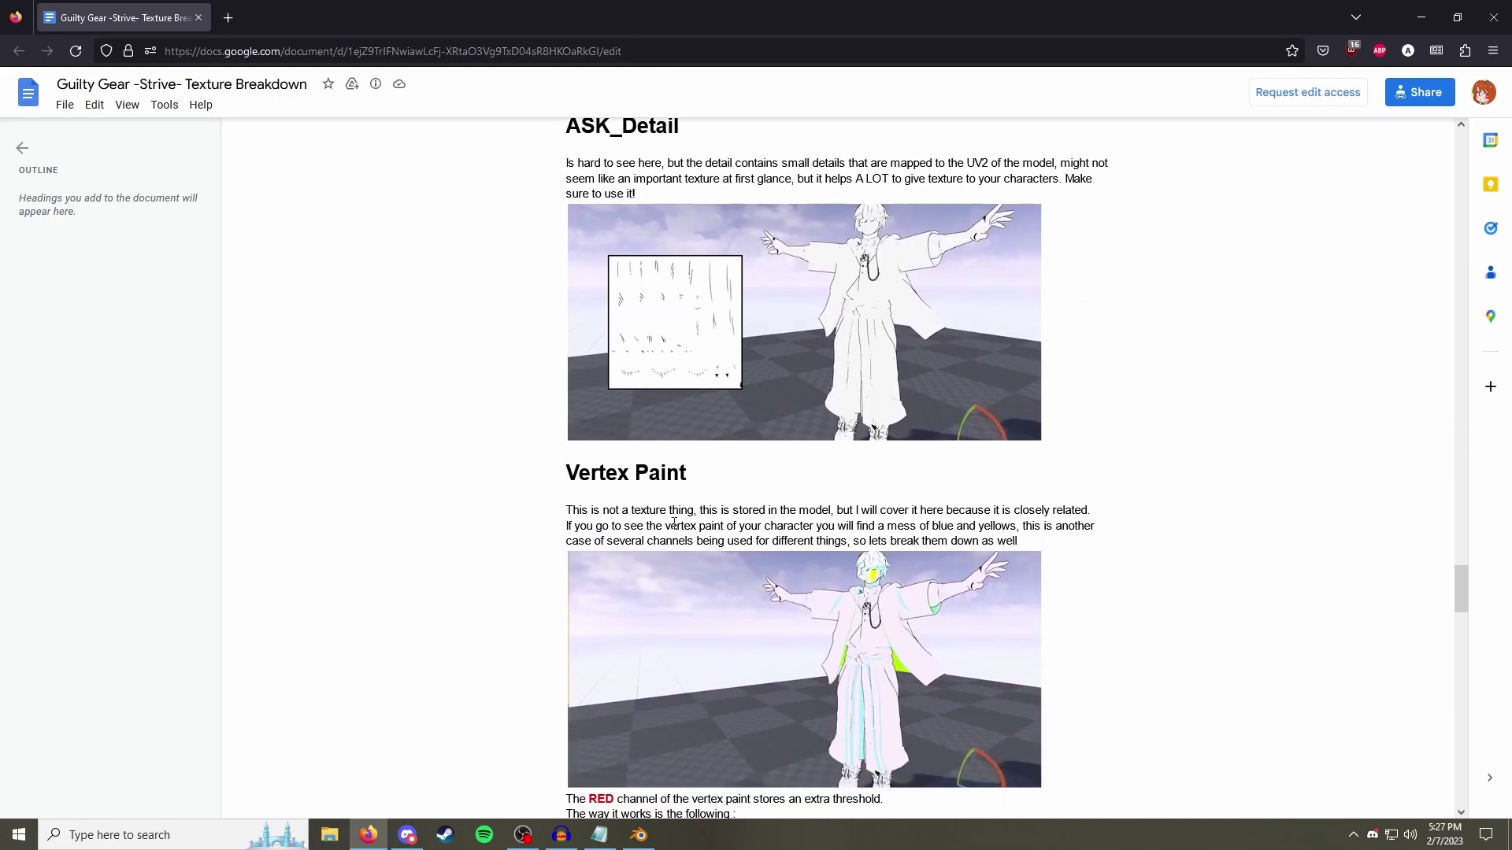
pyautogui.scroll(-6, 472, 520)
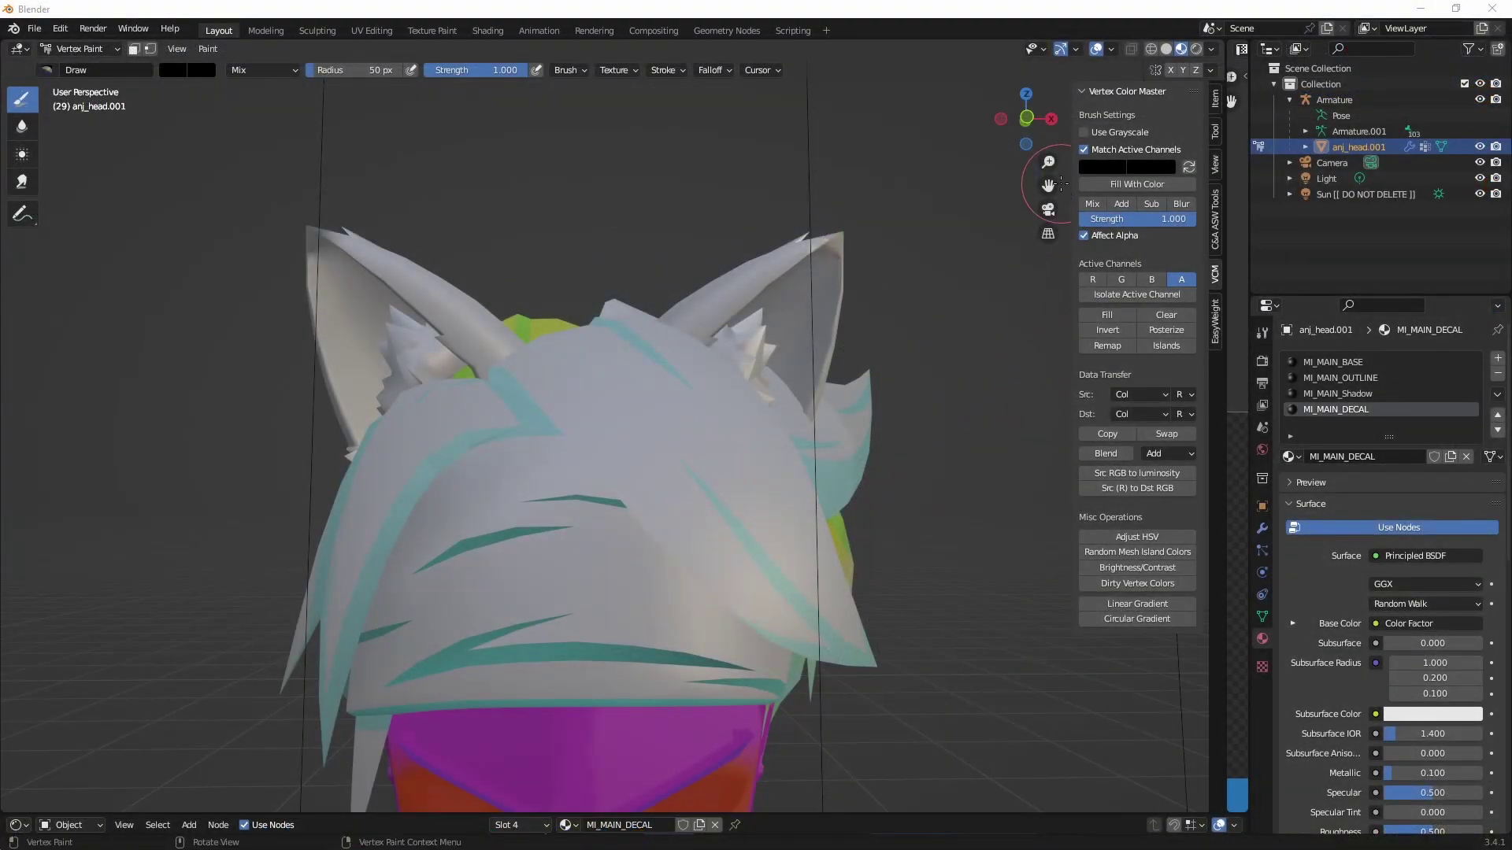
# Step: Return to Blender and examine the vertex colors on the face, hair and cat ears from several angles
pyautogui.moveTo(473, 552)
pyautogui.mouseDown(button='middle')
pyautogui.moveTo(527, 567)
pyautogui.moveTo(584, 611)
pyautogui.moveTo(440, 632)
pyautogui.moveTo(612, 614)
pyautogui.mouseUp(button='middle')
pyautogui.scroll(3, 669, 590)
pyautogui.moveTo(688, 704)
pyautogui.mouseDown(button='middle')
pyautogui.moveTo(675, 643)
pyautogui.moveTo(909, 337)
pyautogui.mouseUp(button='middle')
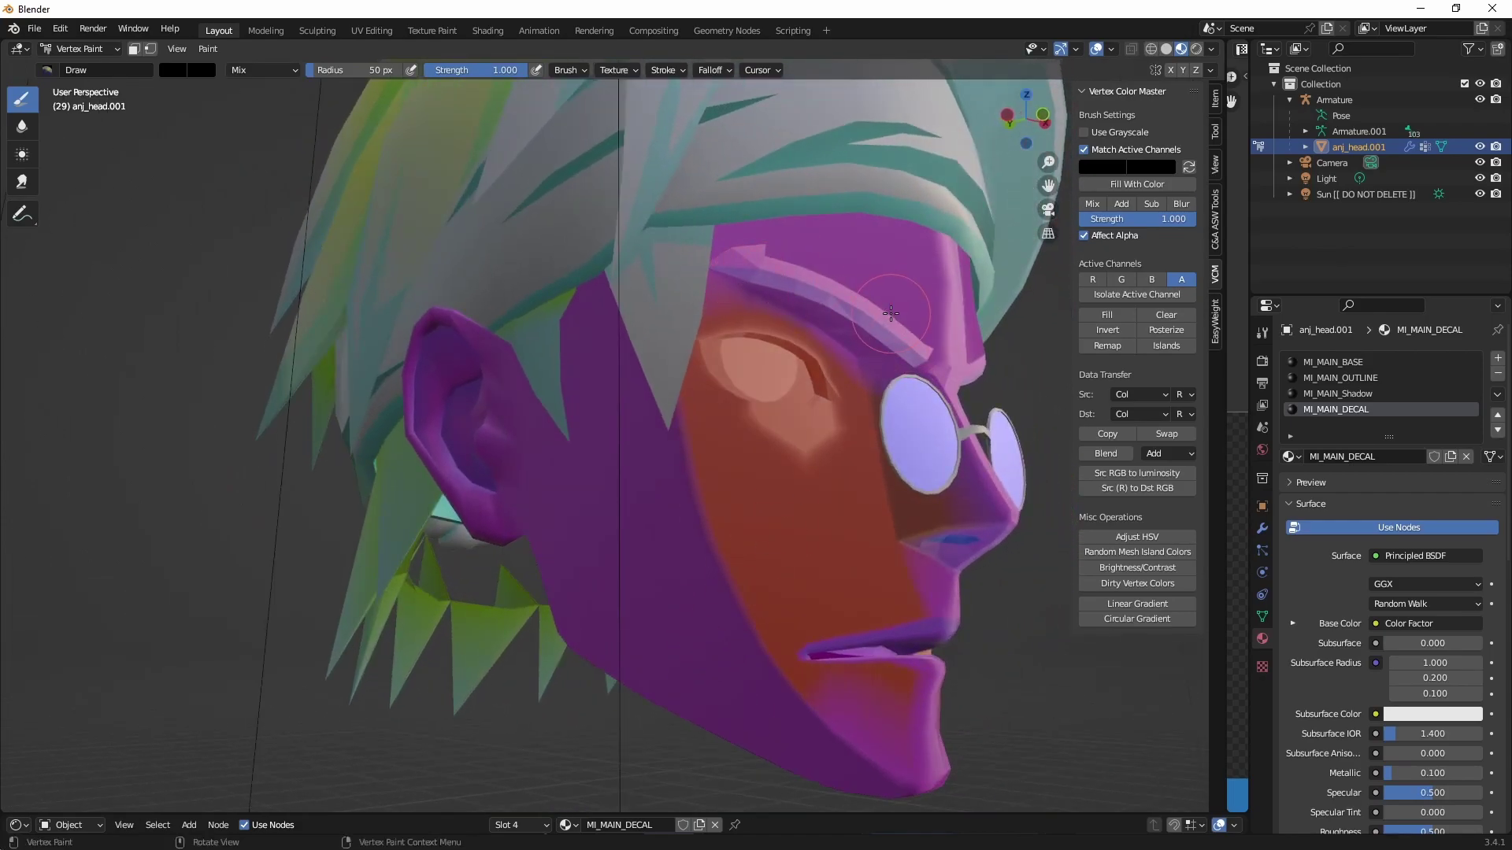
pyautogui.moveTo(759, 477); pyautogui.dragTo(994, 427, button='middle')
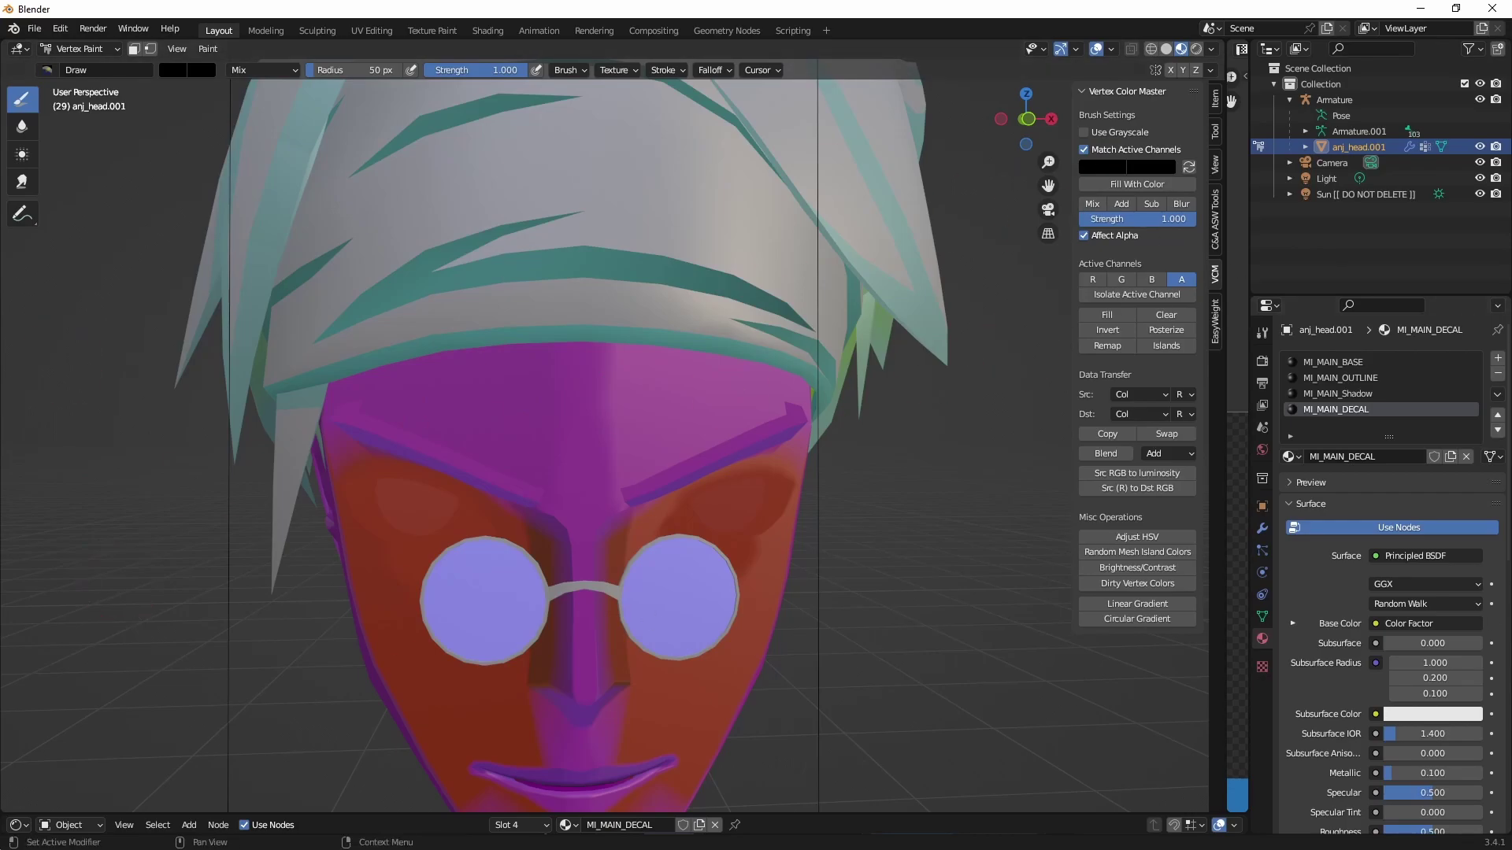
pyautogui.moveTo(1032, 190); pyautogui.dragTo(454, 426)
pyautogui.moveTo(454, 426)
pyautogui.mouseDown(button='middle')
pyautogui.moveTo(779, 391)
pyautogui.moveTo(724, 412)
pyautogui.moveTo(630, 499)
pyautogui.moveTo(602, 352)
pyautogui.mouseUp(button='middle')
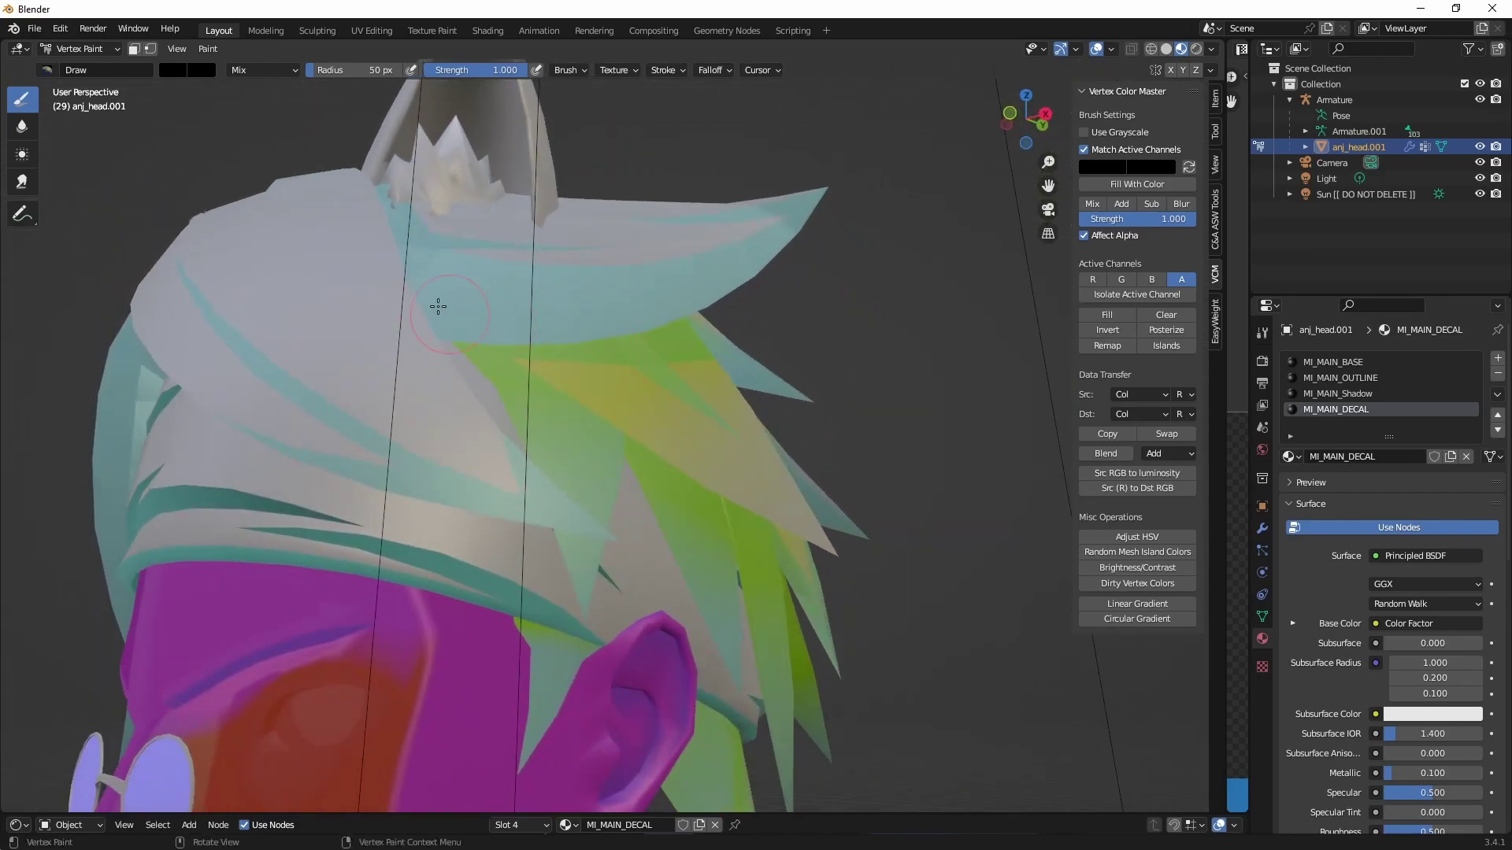
pyautogui.moveTo(452, 300)
pyautogui.mouseDown(button='middle')
pyautogui.moveTo(517, 334)
pyautogui.moveTo(565, 323)
pyautogui.moveTo(512, 328)
pyautogui.moveTo(523, 338)
pyautogui.mouseUp(button='middle')
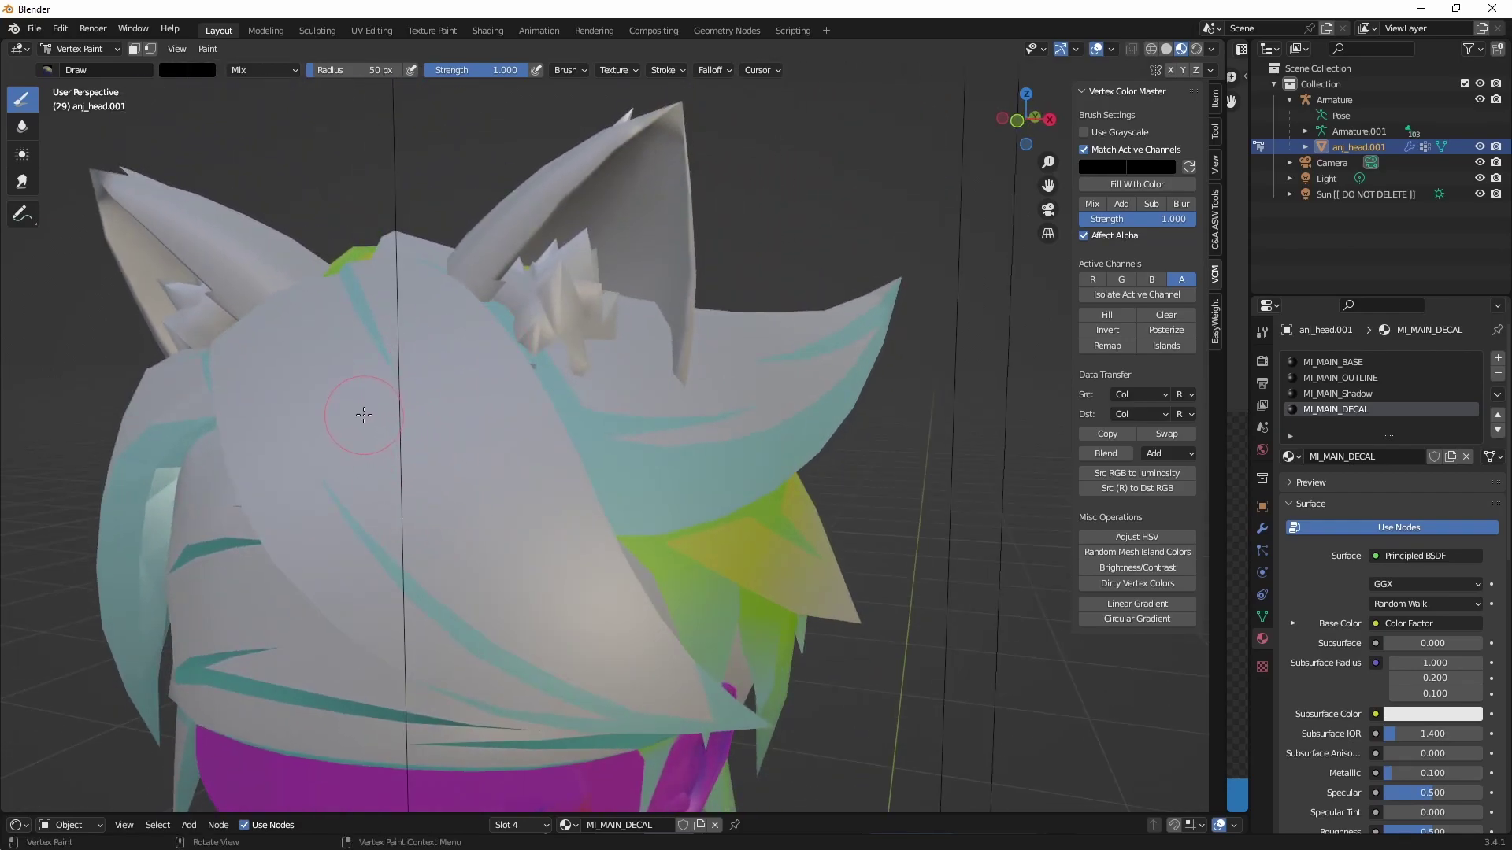
pyautogui.moveTo(362, 442); pyautogui.dragTo(425, 449, button='middle')
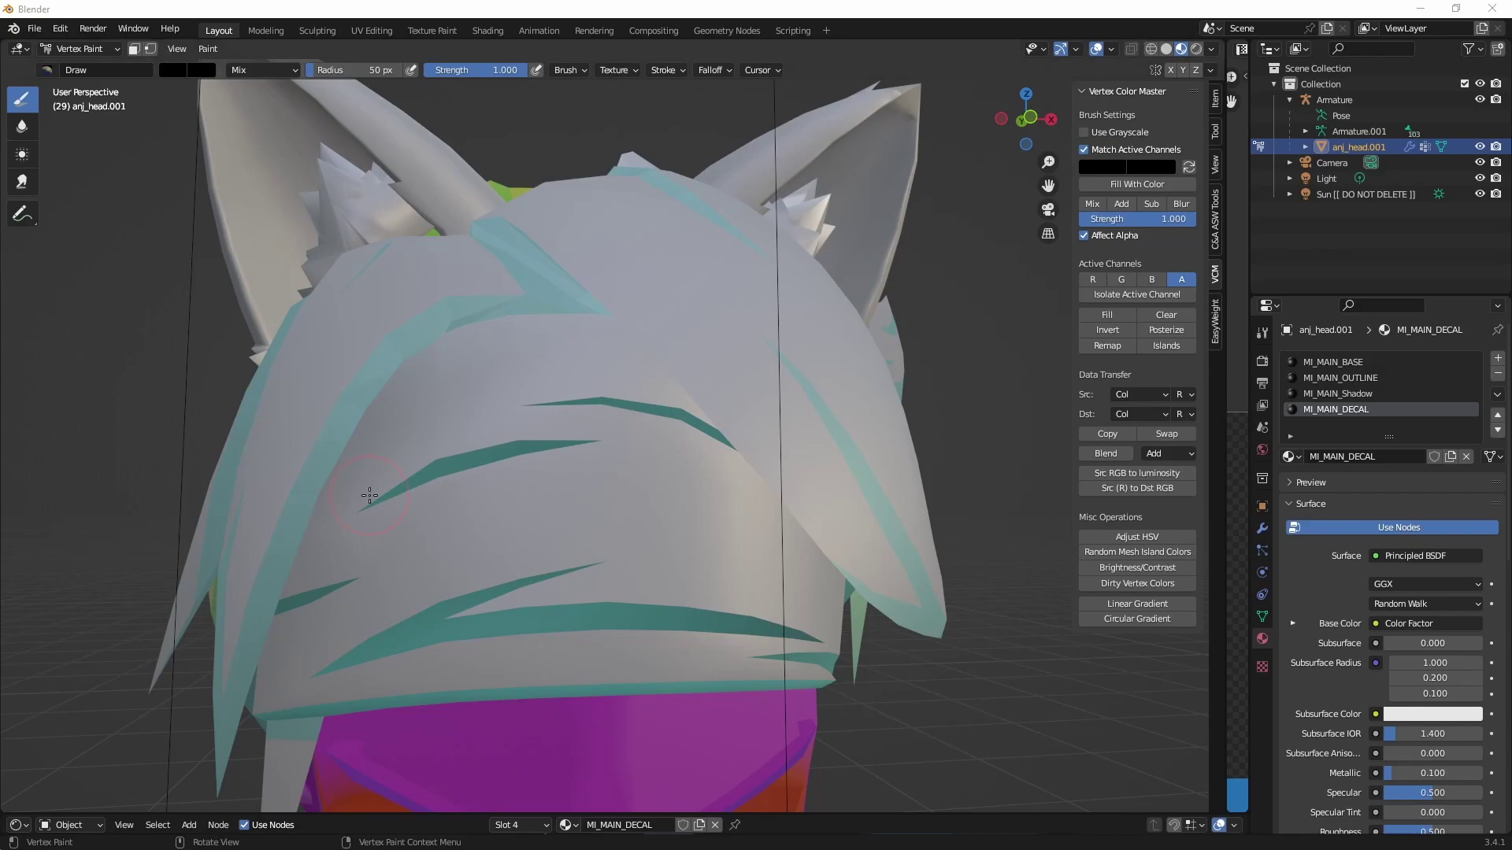
pyautogui.scroll(-4, 551, 489)
pyautogui.moveTo(551, 512); pyautogui.dragTo(767, 153, button='middle')
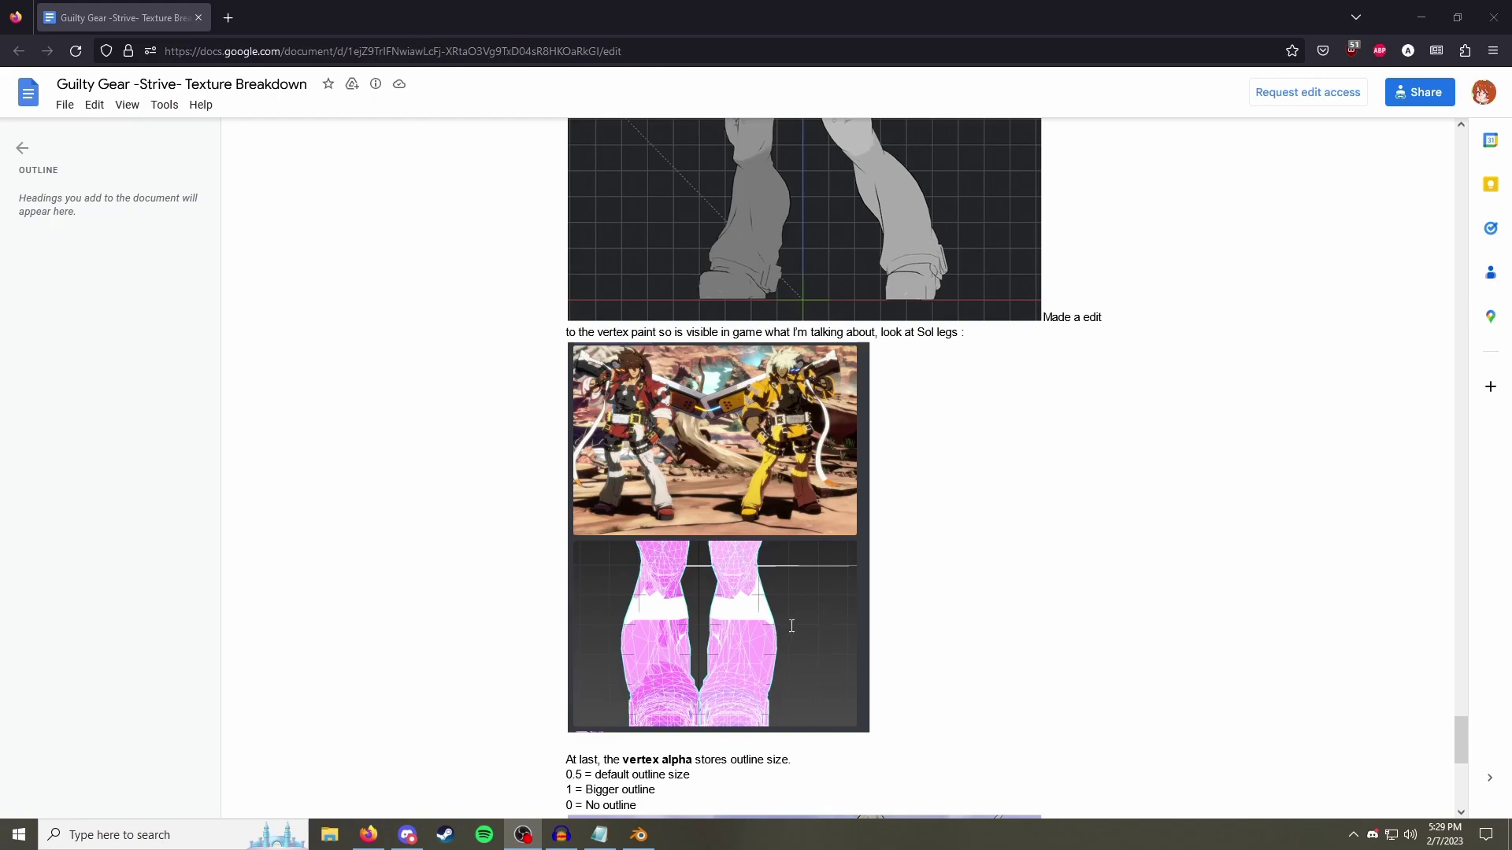
# Step: Switch back to the Texture Breakdown document and read the Sol legs example and the vertex alpha outline size values
pyautogui.scroll(4, 709, 630)
pyautogui.scroll(-3, 708, 629)
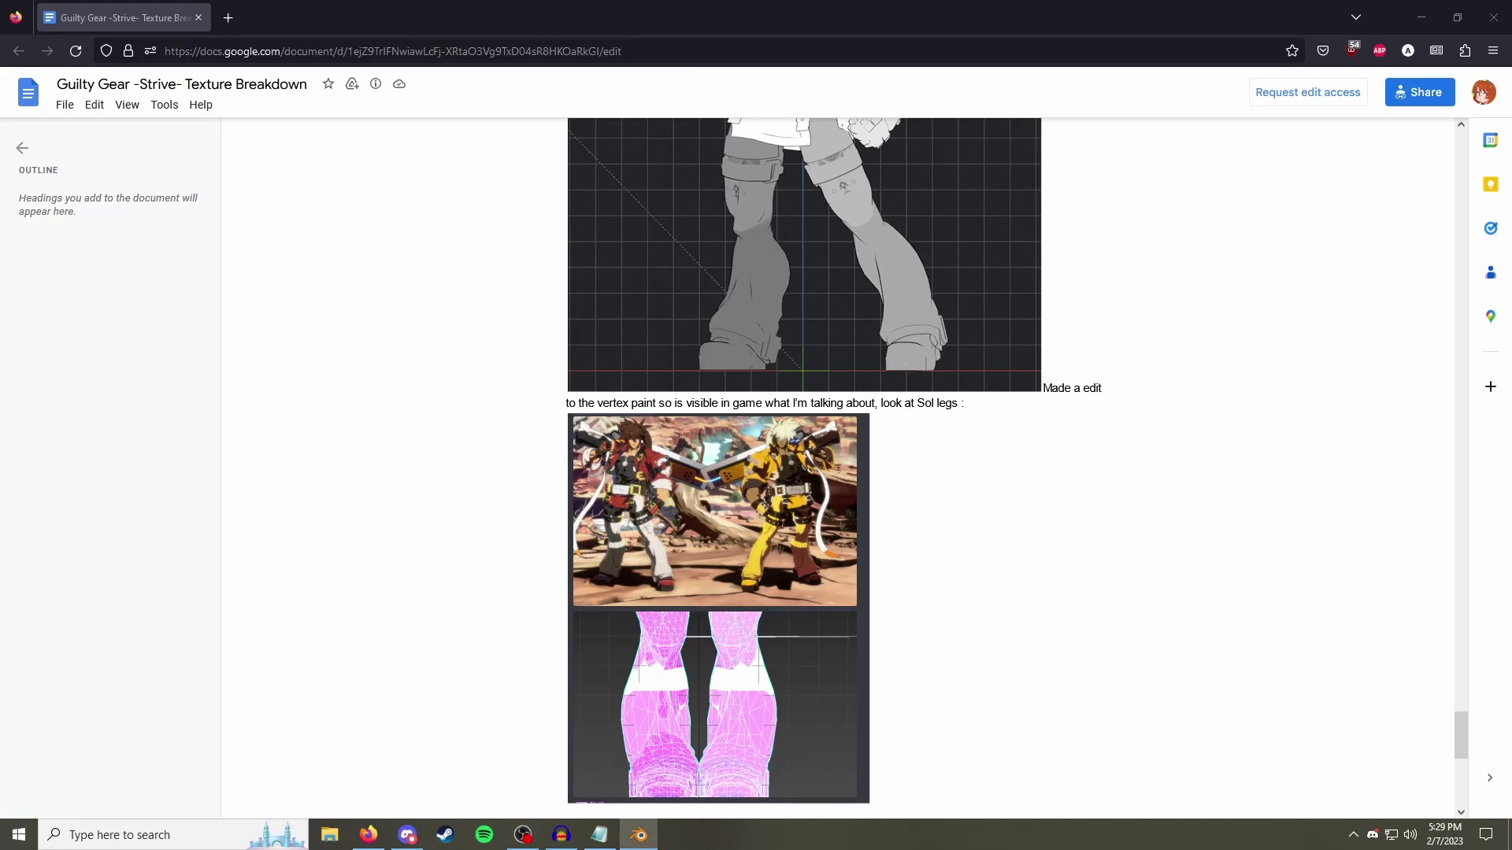
pyautogui.scroll(-7, 407, 556)
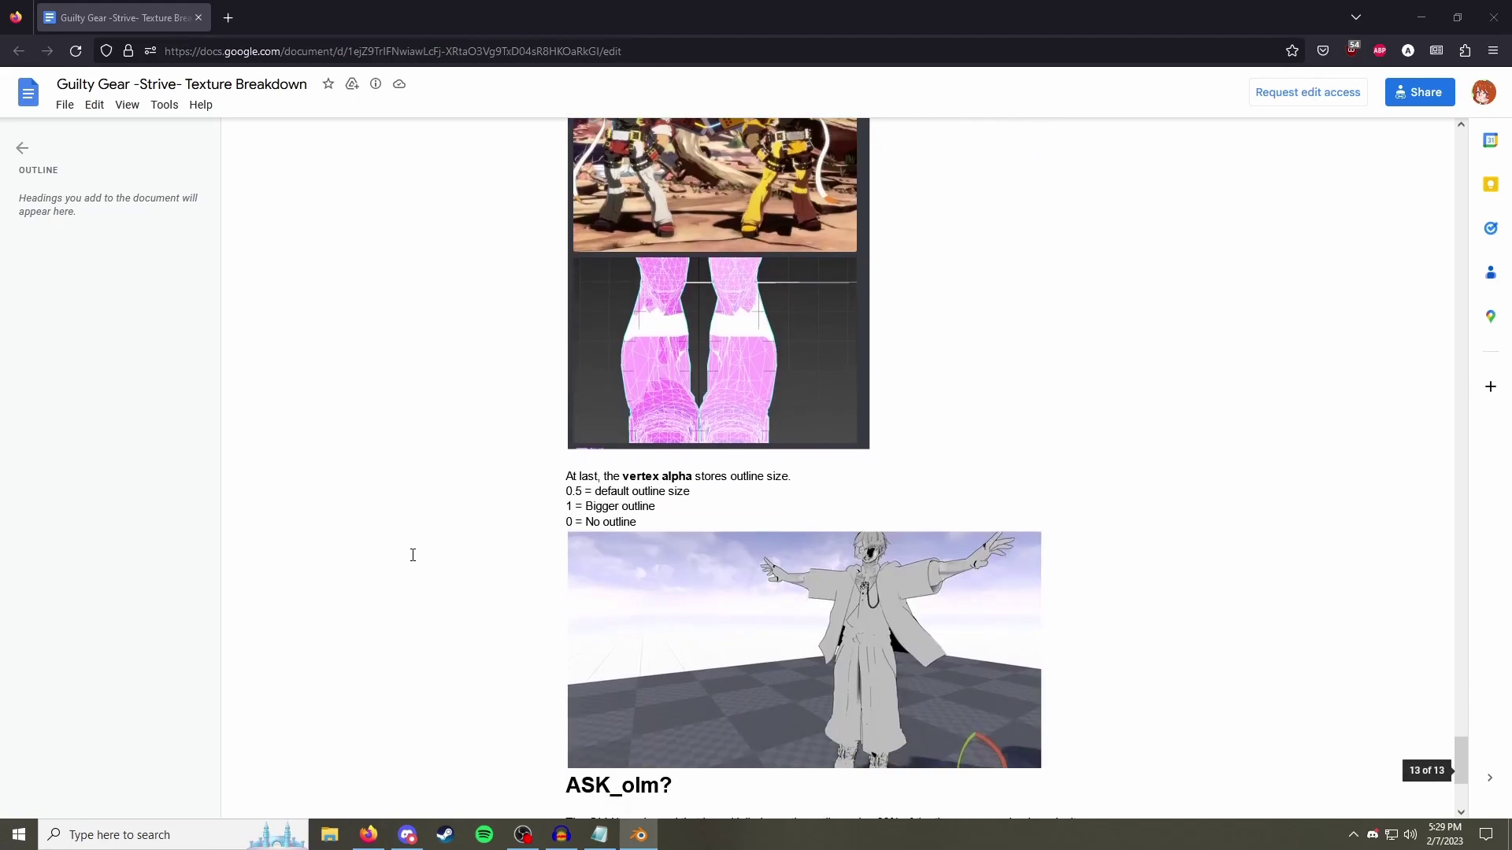
pyautogui.scroll(1, 806, 456)
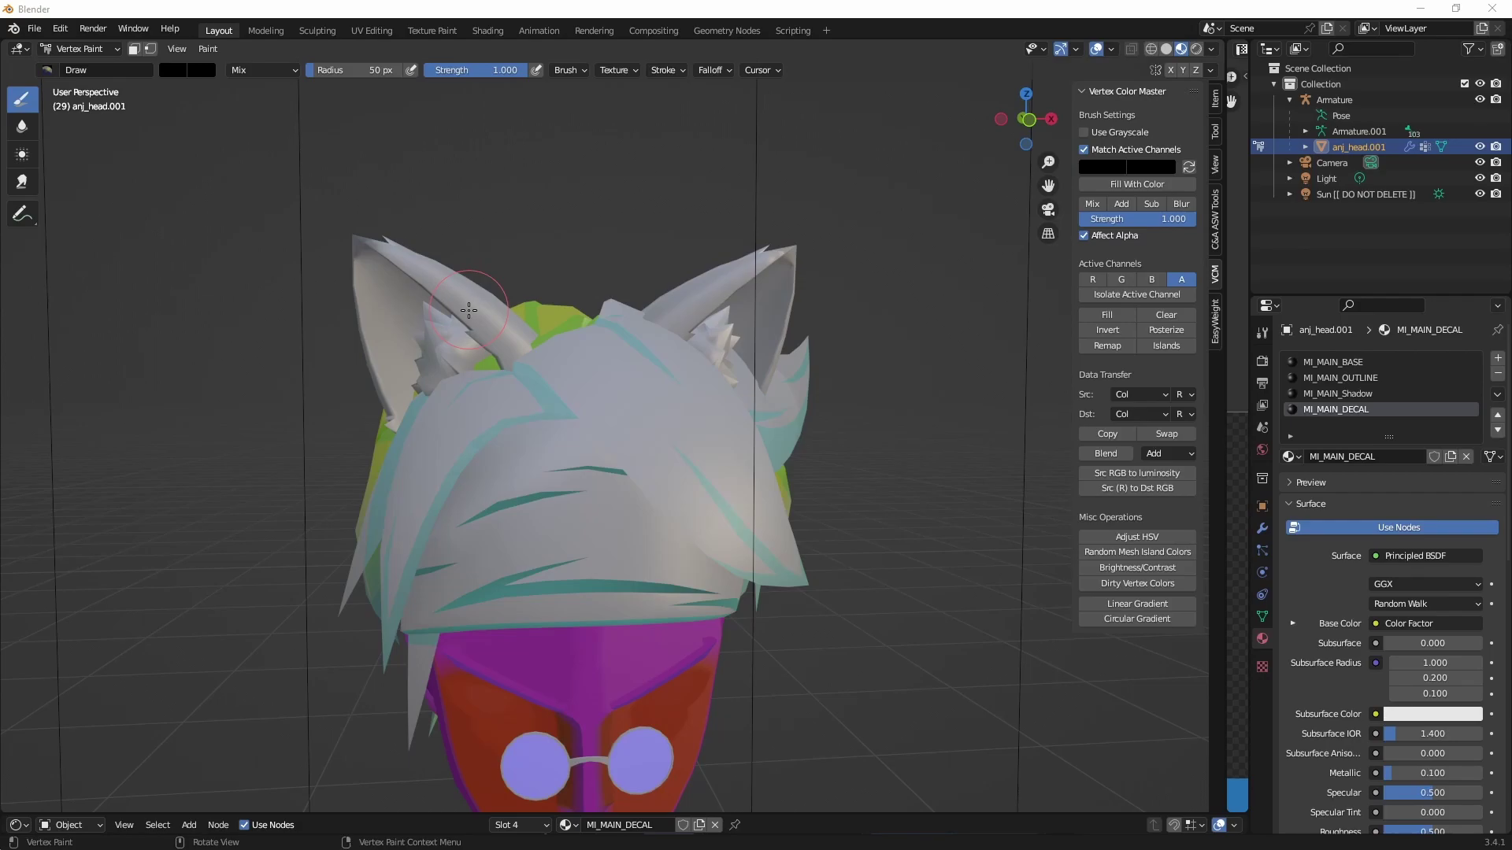
# Step: Back in Blender, enable vertex selection masking for the inner ears and make red the only active vertex color channel
pyautogui.scroll(2, 736, 279)
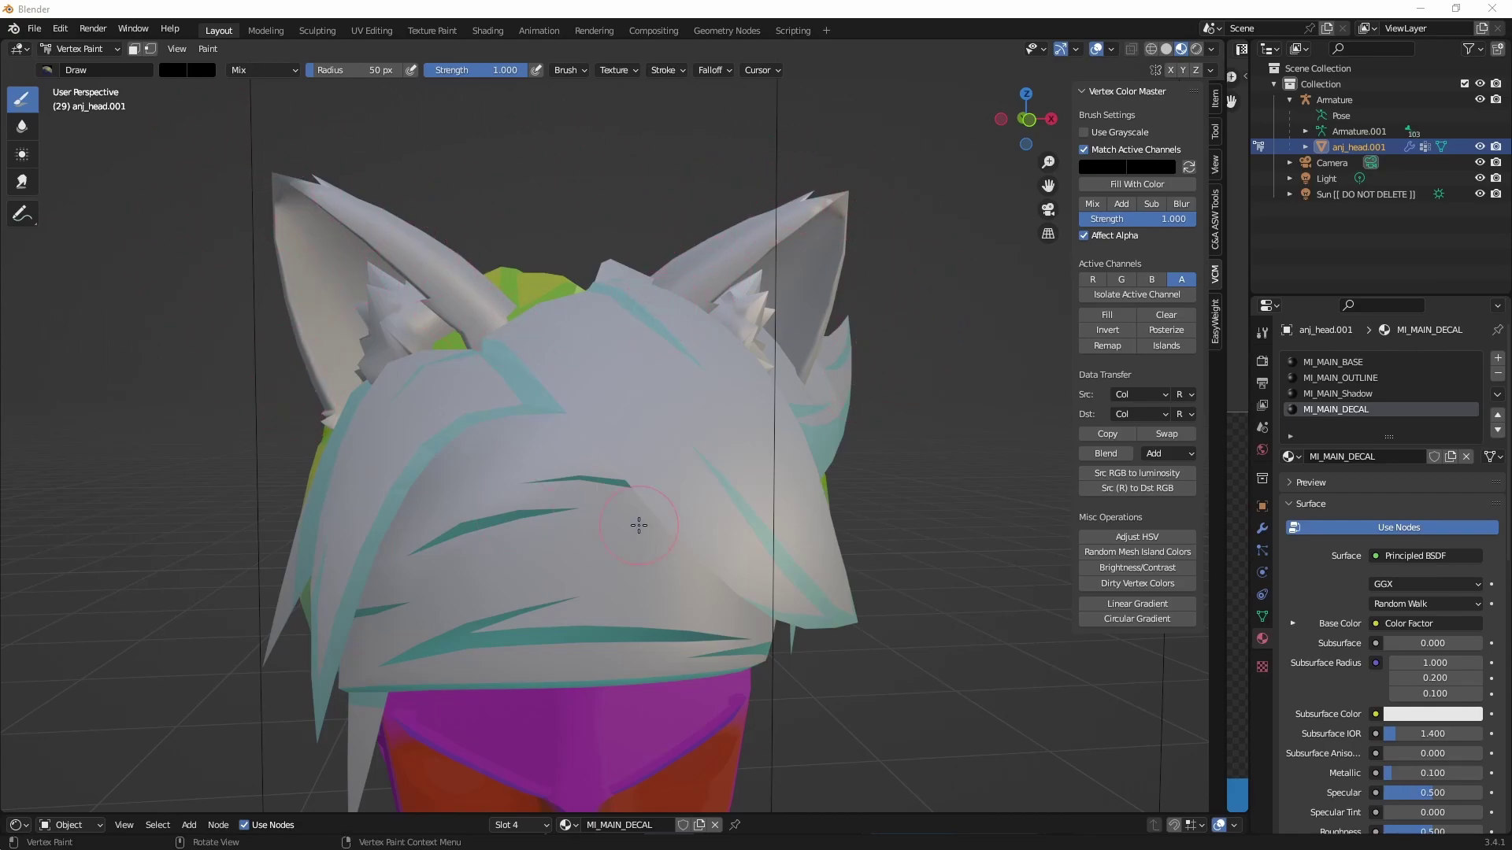
pyautogui.scroll(-3, 638, 525)
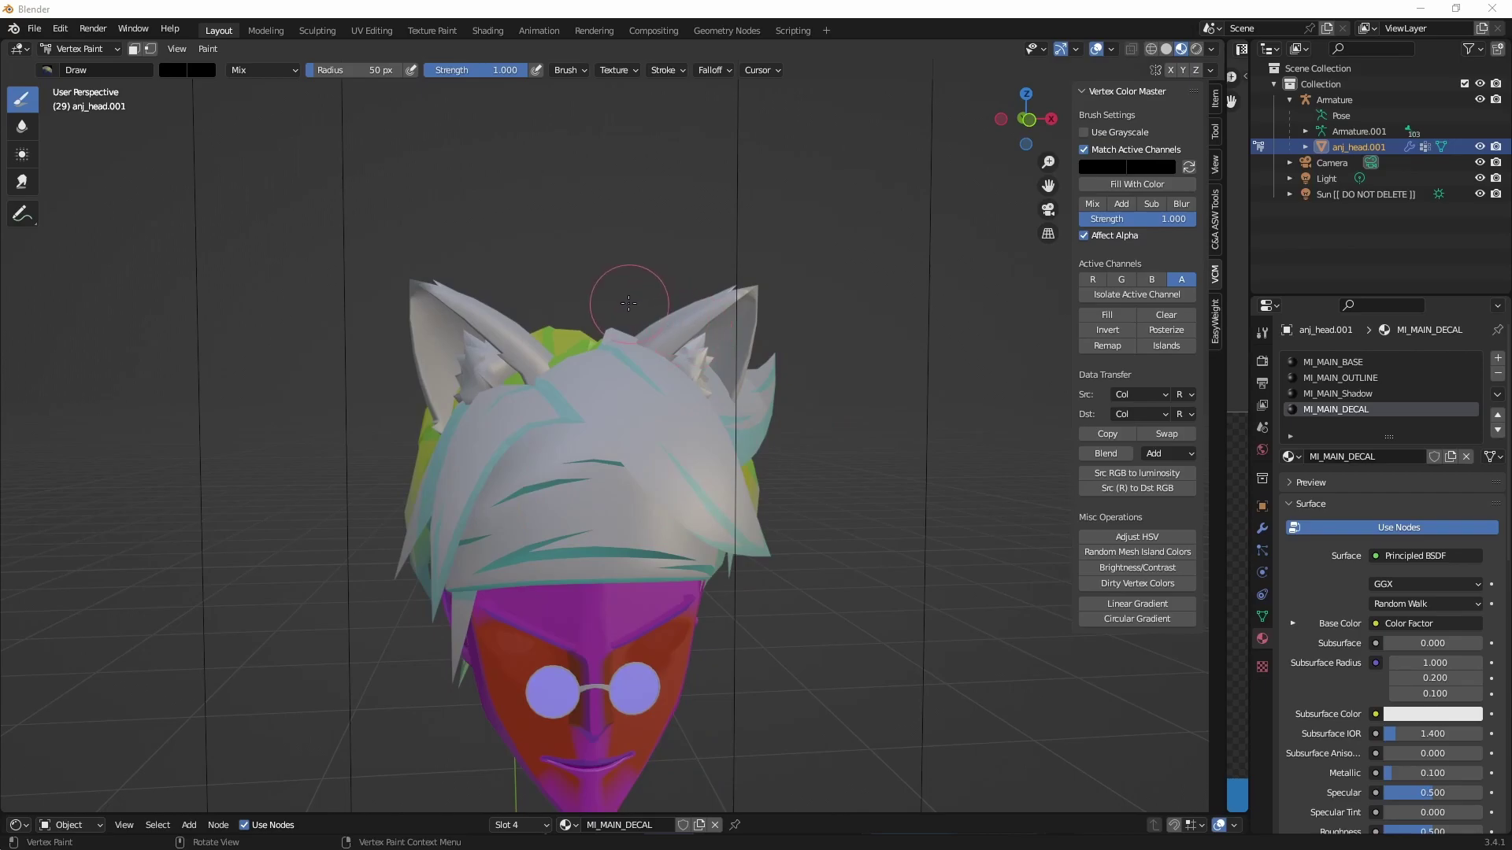
pyautogui.scroll(2, 630, 304)
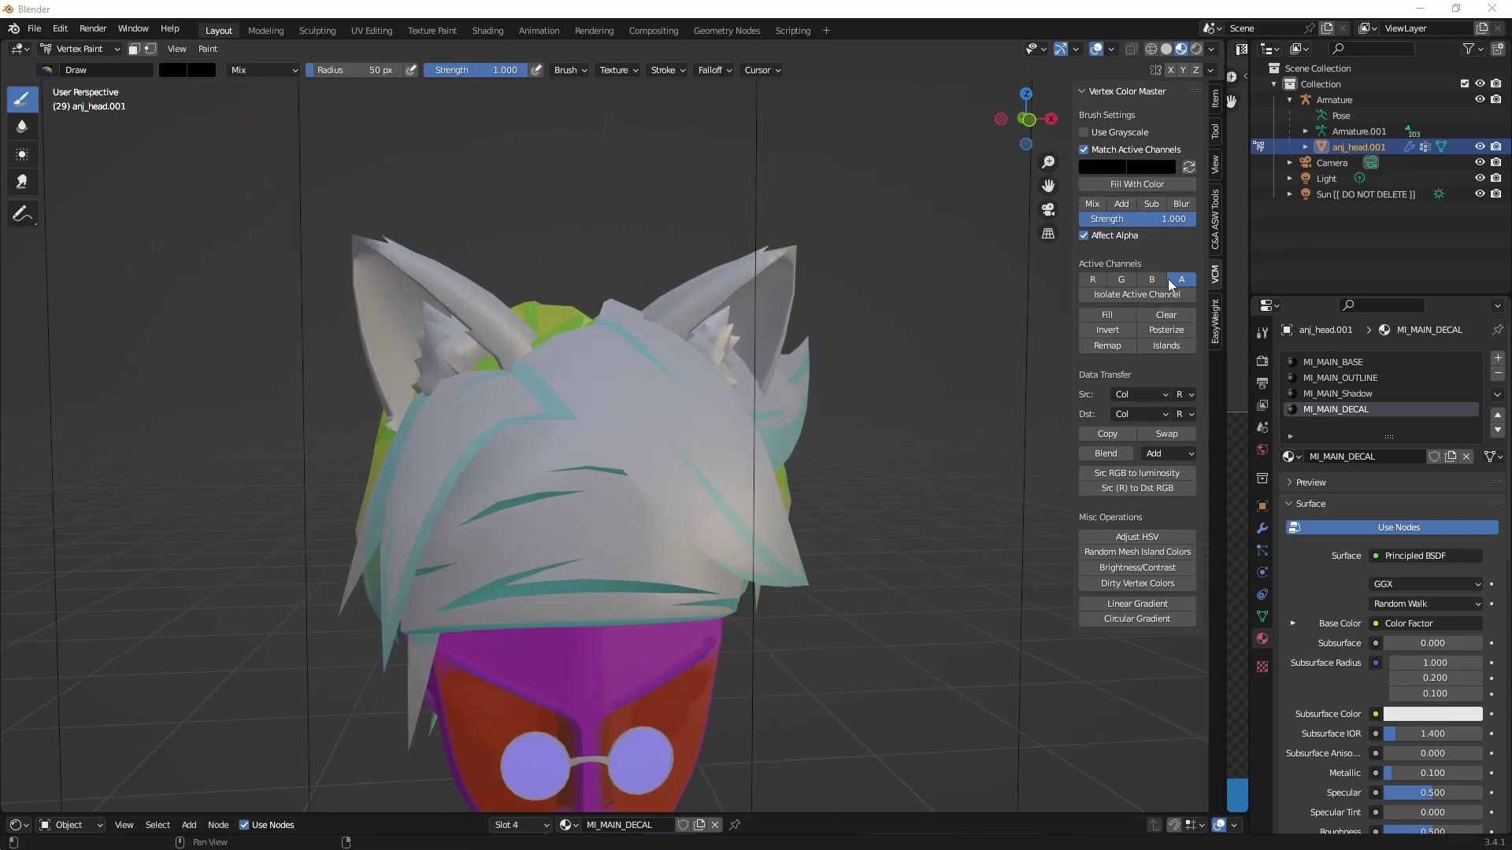
pyautogui.moveTo(347, 284); pyautogui.dragTo(354, 237, button='middle')
pyautogui.press('v')
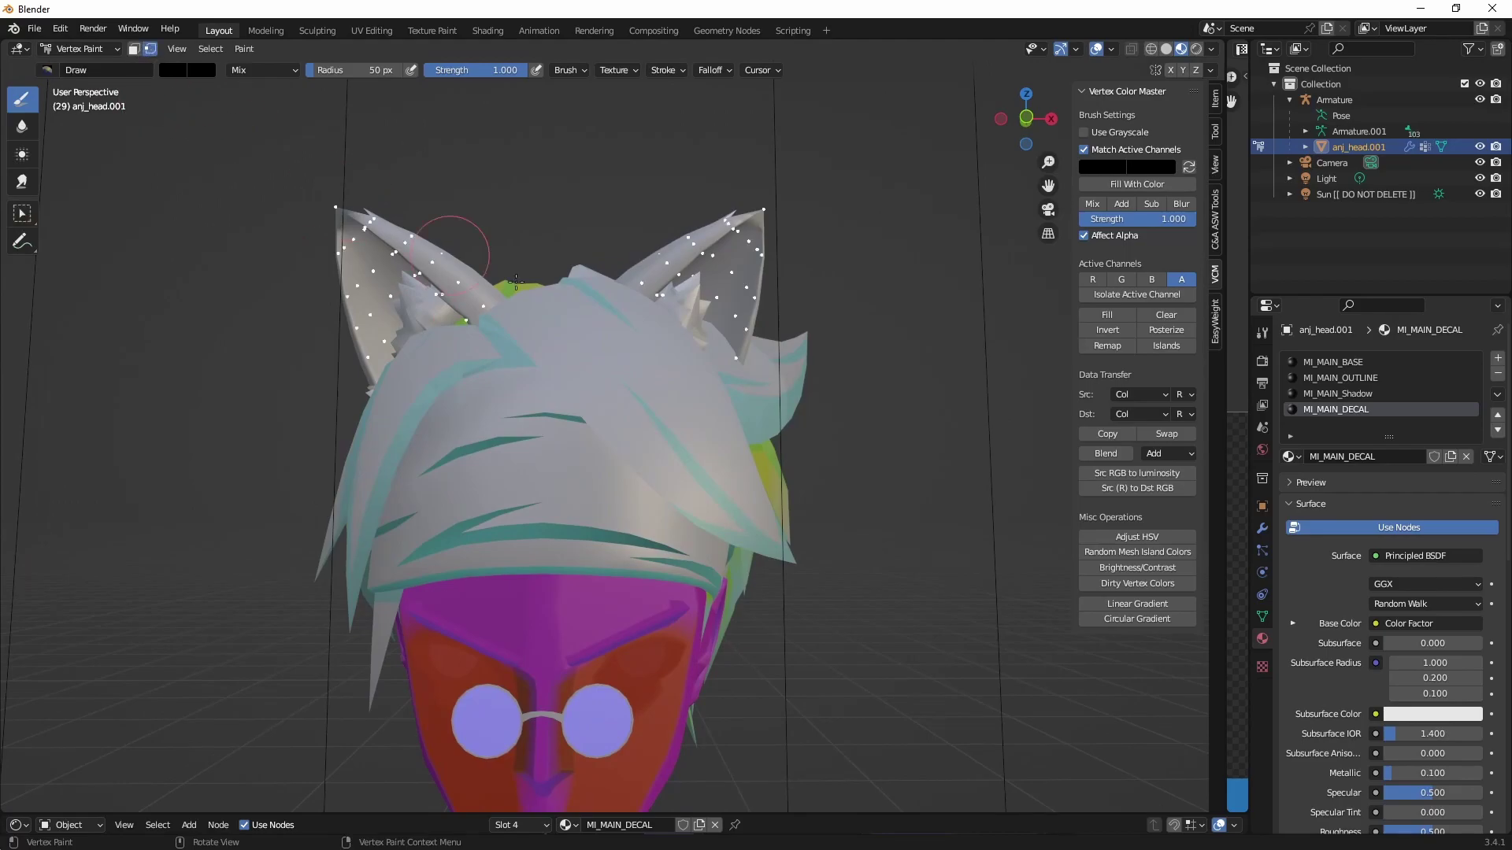
pyautogui.click(1092, 280)
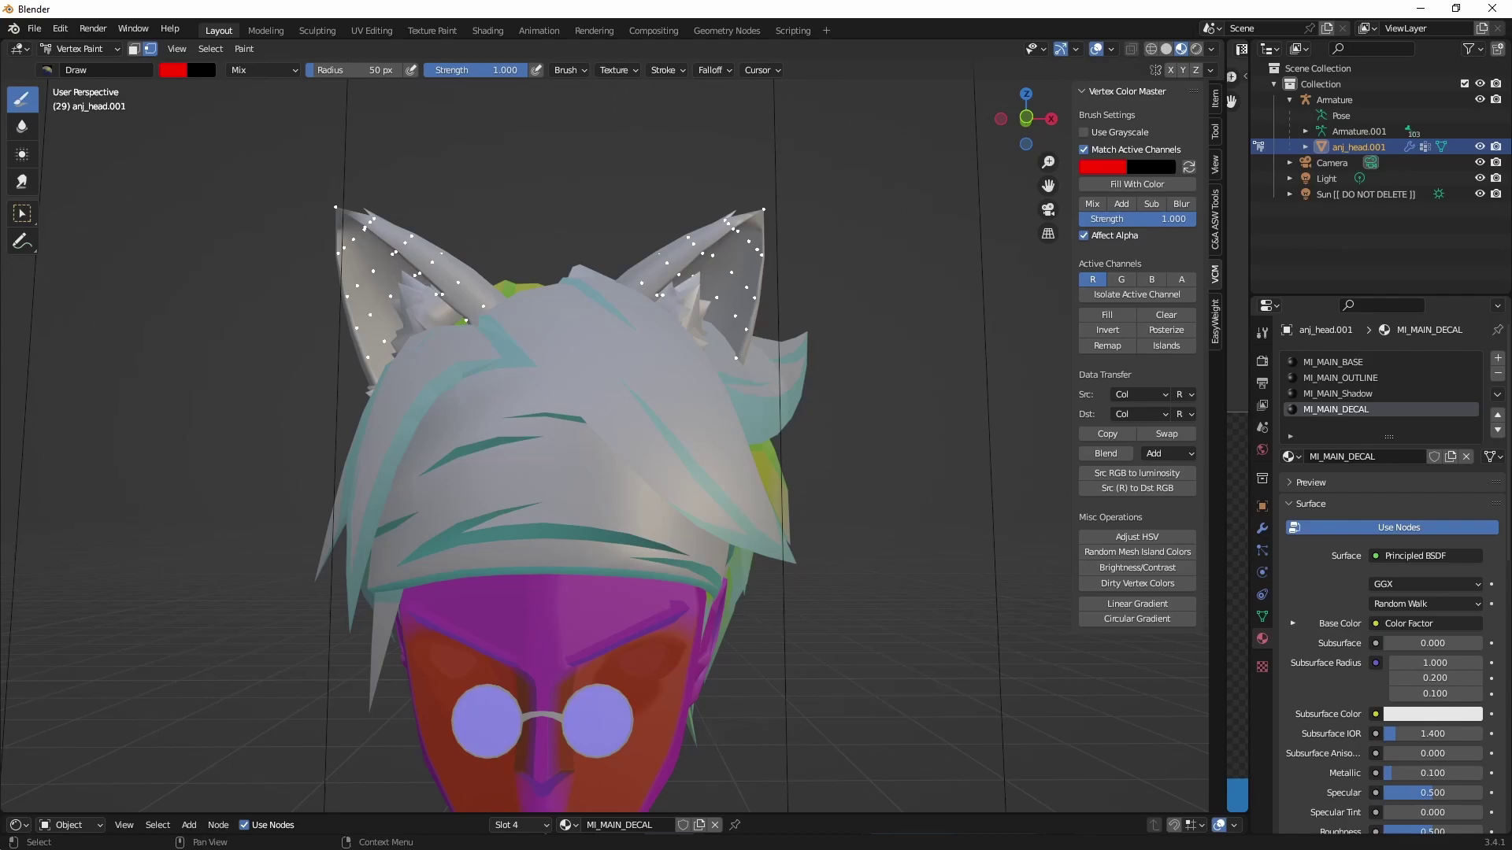
pyautogui.moveTo(1048, 185); pyautogui.dragTo(1045, 220)
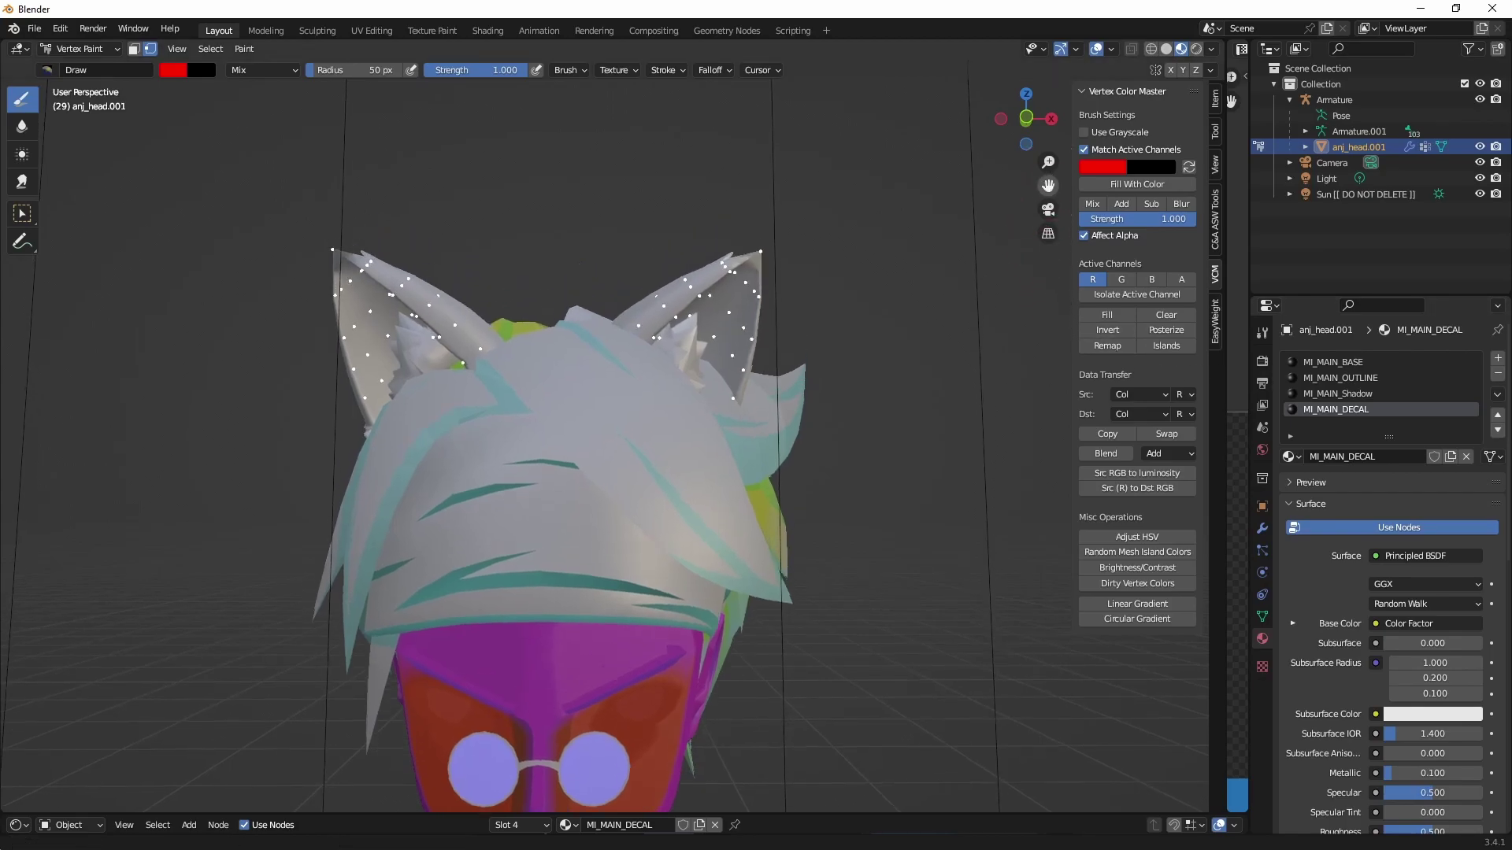
pyautogui.scroll(5, 831, 309)
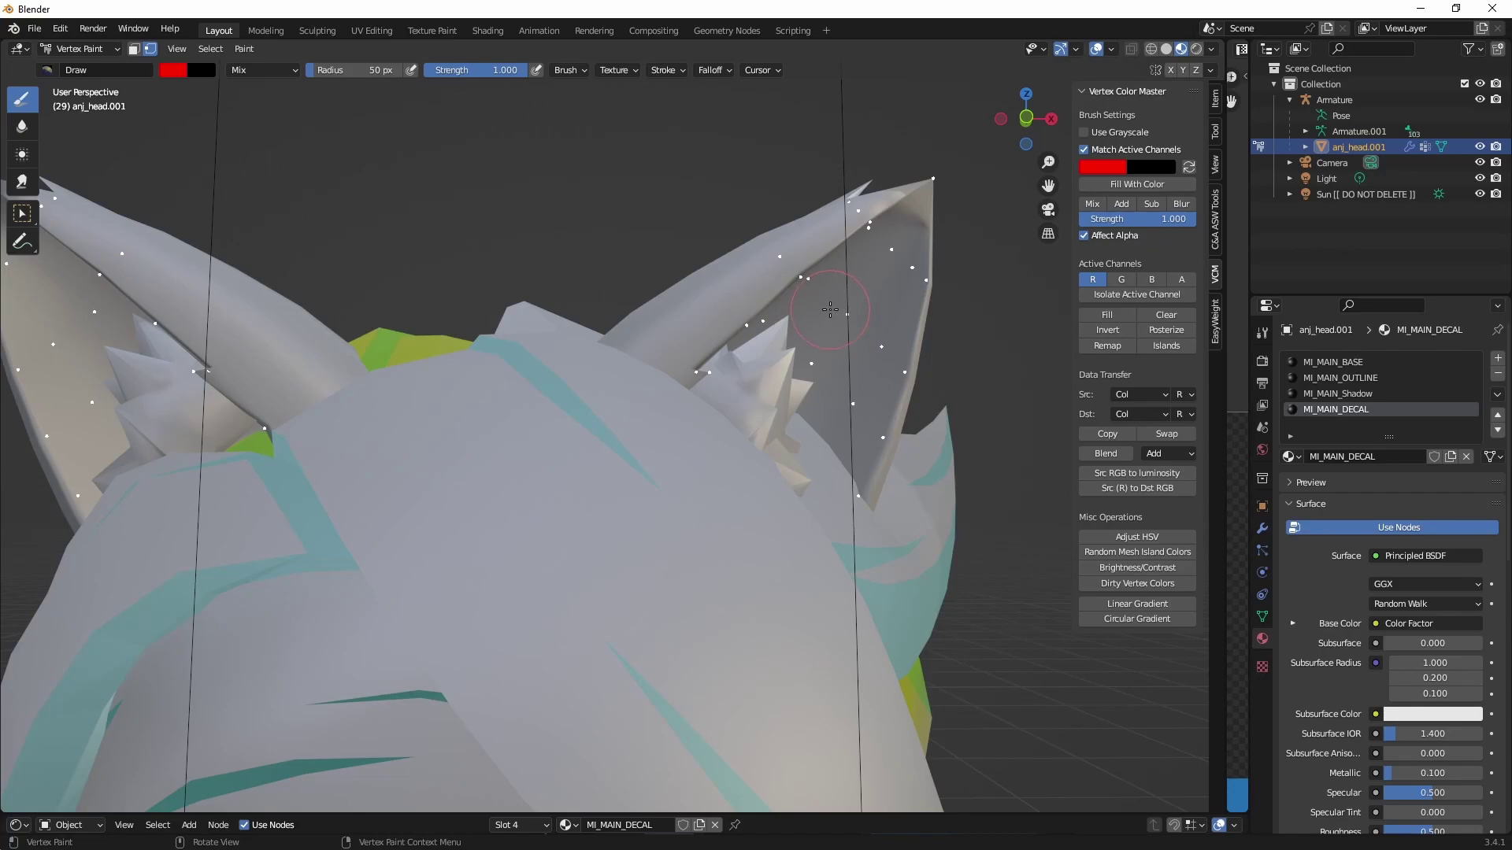
# Step: Isolate the red vertex color channel, fill the selected inner-ear vertices with 0.50, apply the changes and return to Object Mode
pyautogui.moveTo(1048, 185); pyautogui.dragTo(999, 196)
pyautogui.moveTo(999, 196); pyautogui.dragTo(765, 280, button='middle')
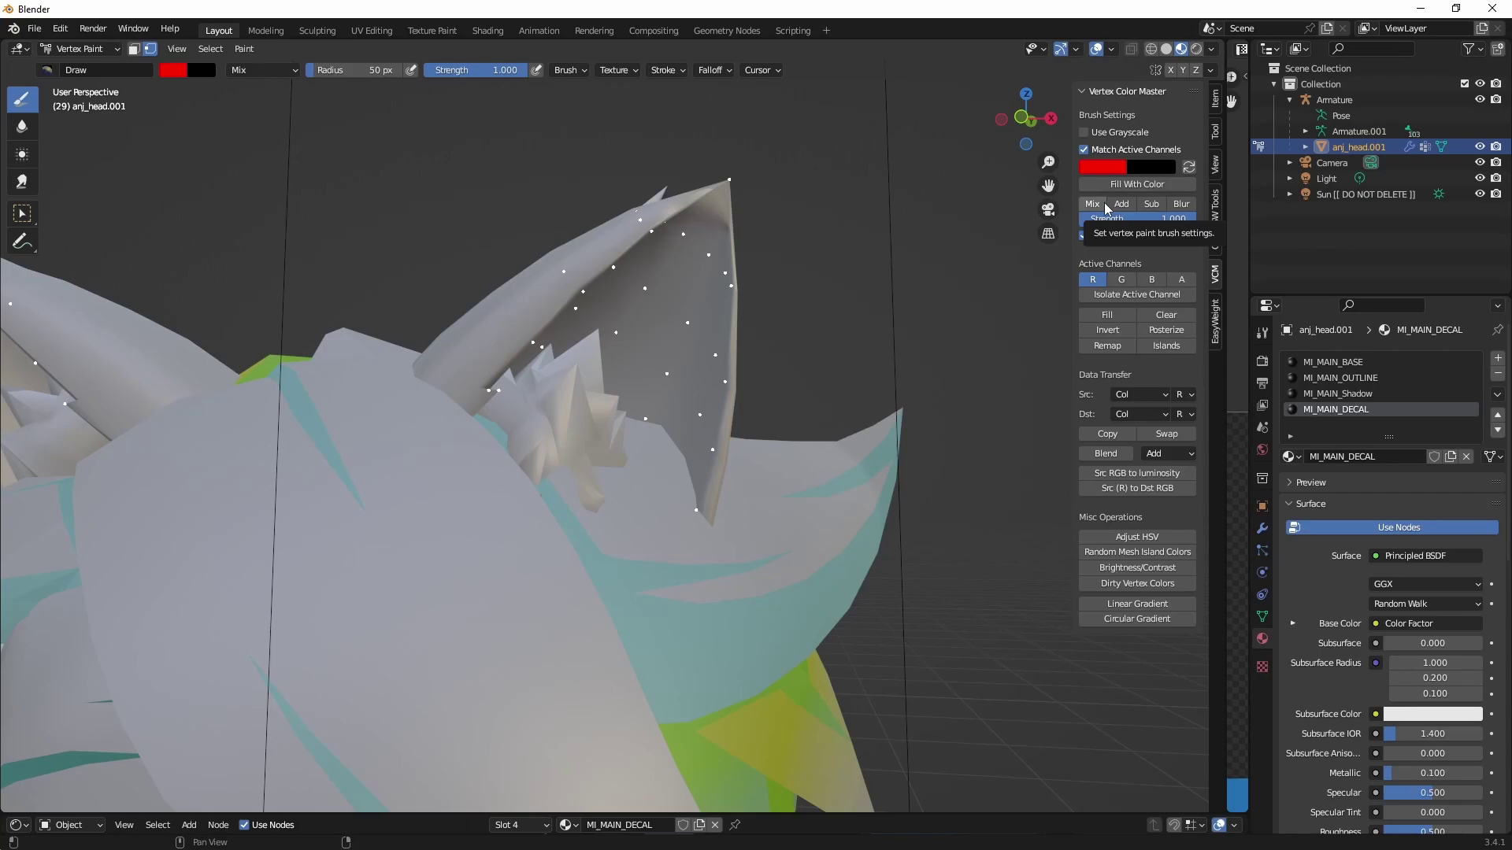
pyautogui.click(1128, 296)
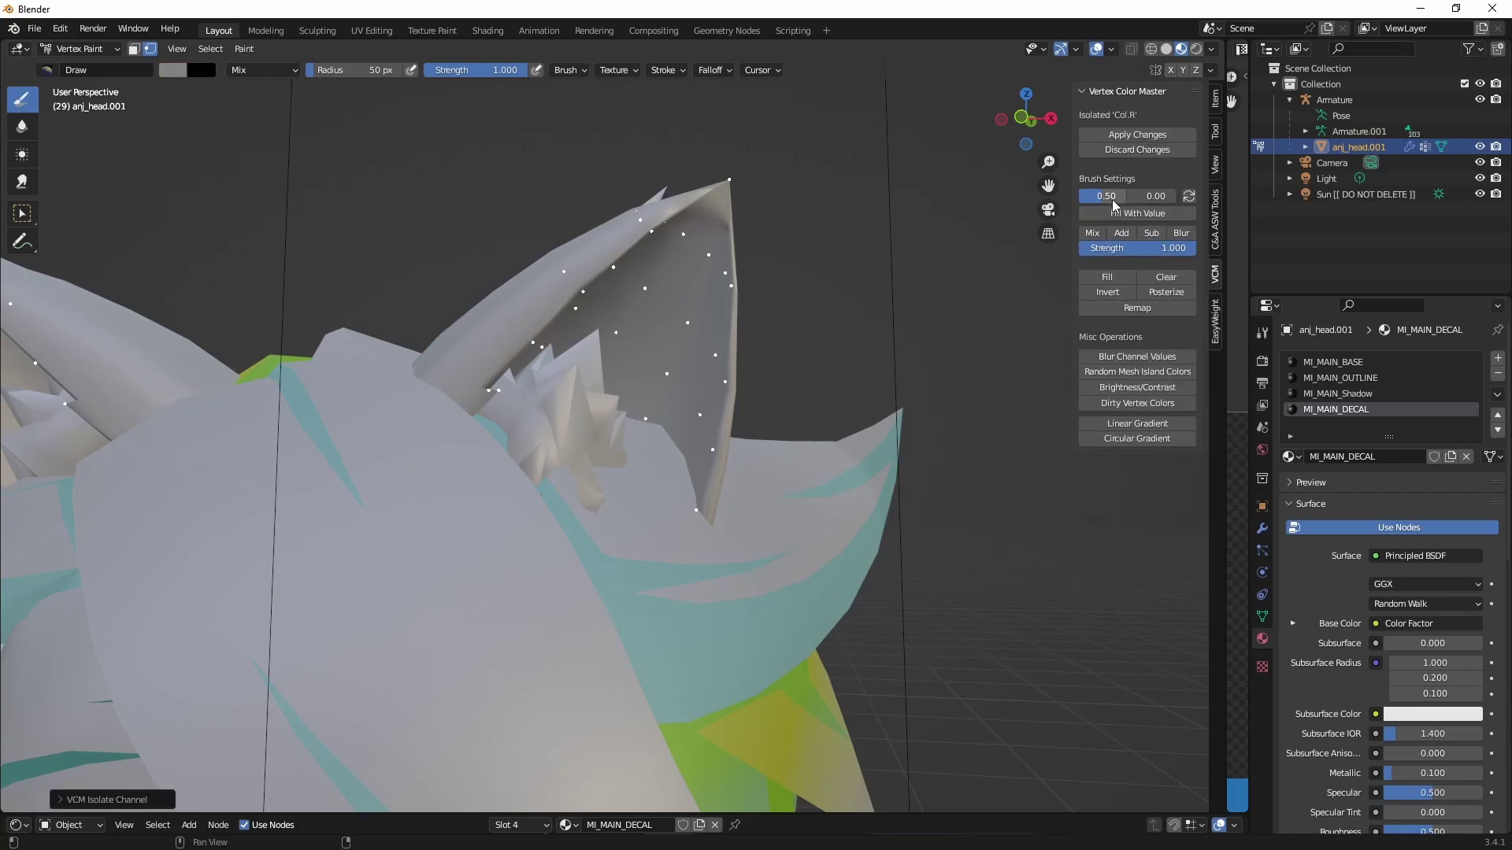
pyautogui.click(1131, 214)
pyautogui.click(1137, 134)
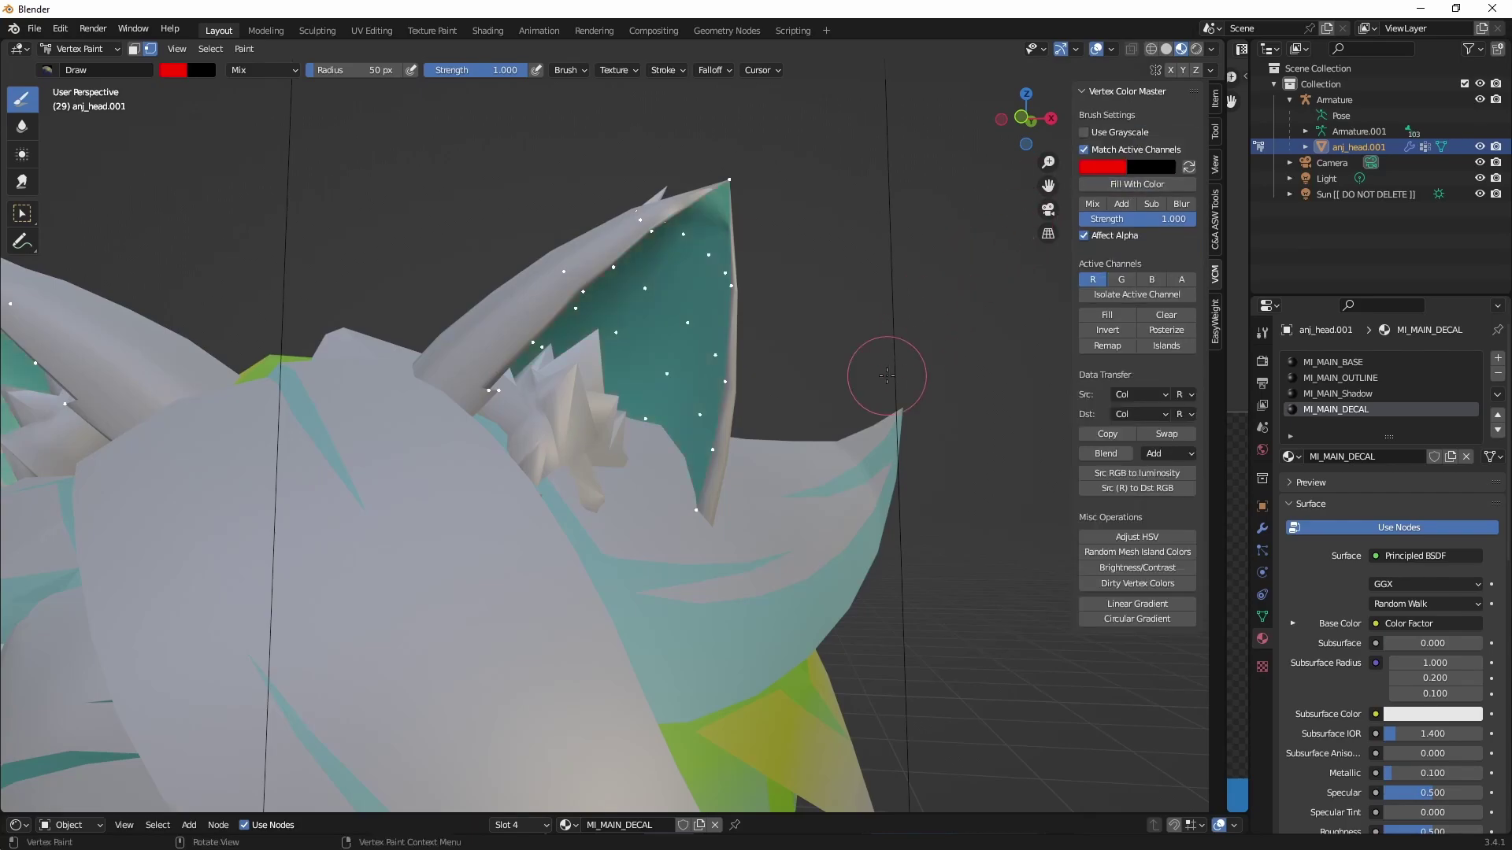
pyautogui.scroll(-5, 887, 375)
pyautogui.moveTo(880, 371); pyautogui.dragTo(681, 337, button='middle')
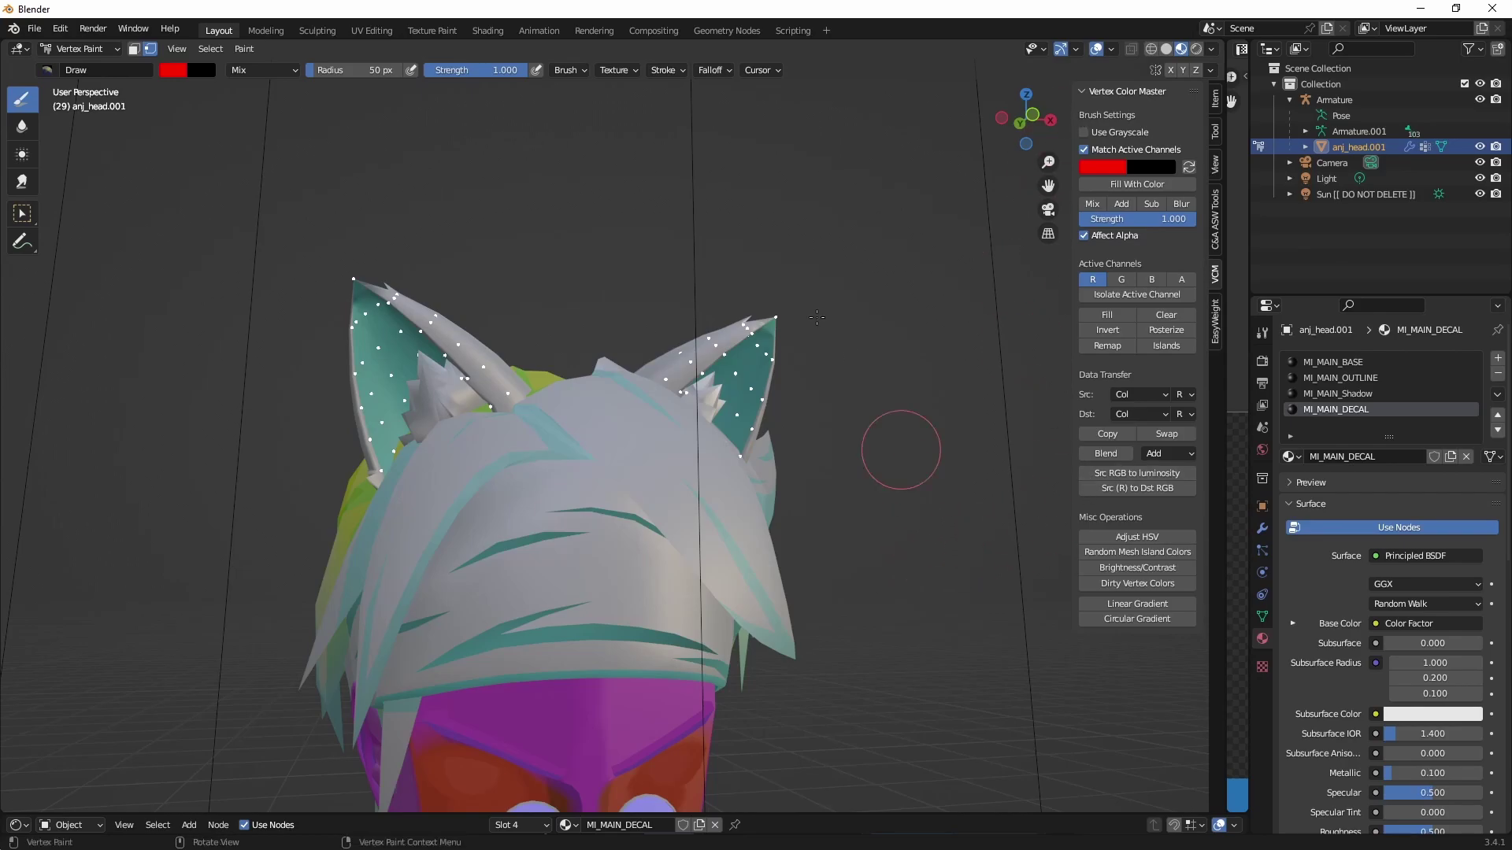
pyautogui.click(85, 49)
pyautogui.click(96, 66)
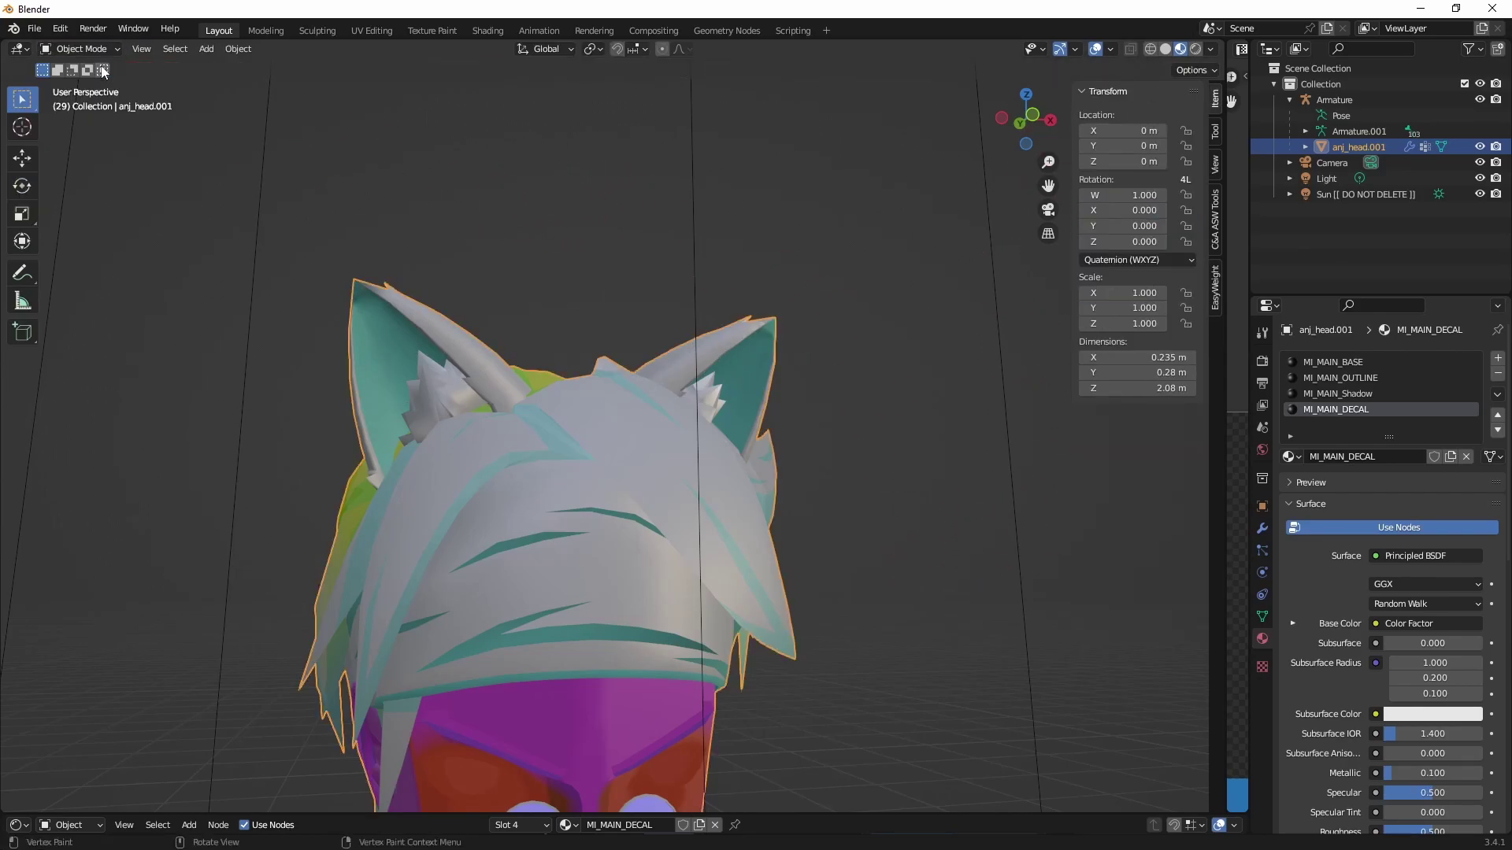
pyautogui.click(971, 488)
# Step: Preview the head with the "- Strive - Arc System Works" material in the first slot and restore MI_MAIN_BASE there
pyautogui.click(1328, 364)
pyautogui.click(1289, 456)
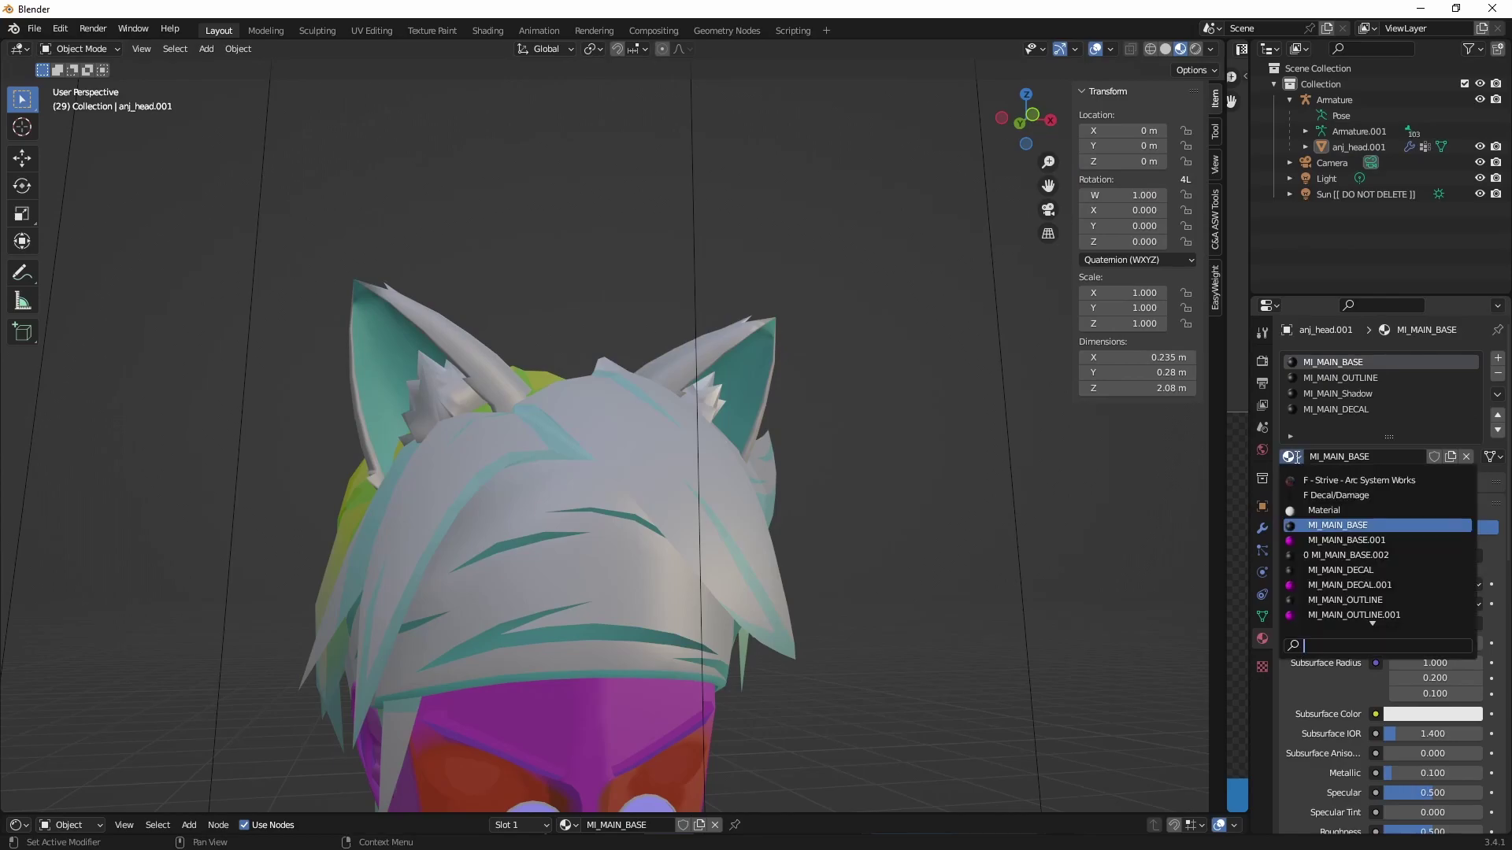
pyautogui.click(1329, 477)
pyautogui.moveTo(765, 396); pyautogui.dragTo(598, 376, button='middle')
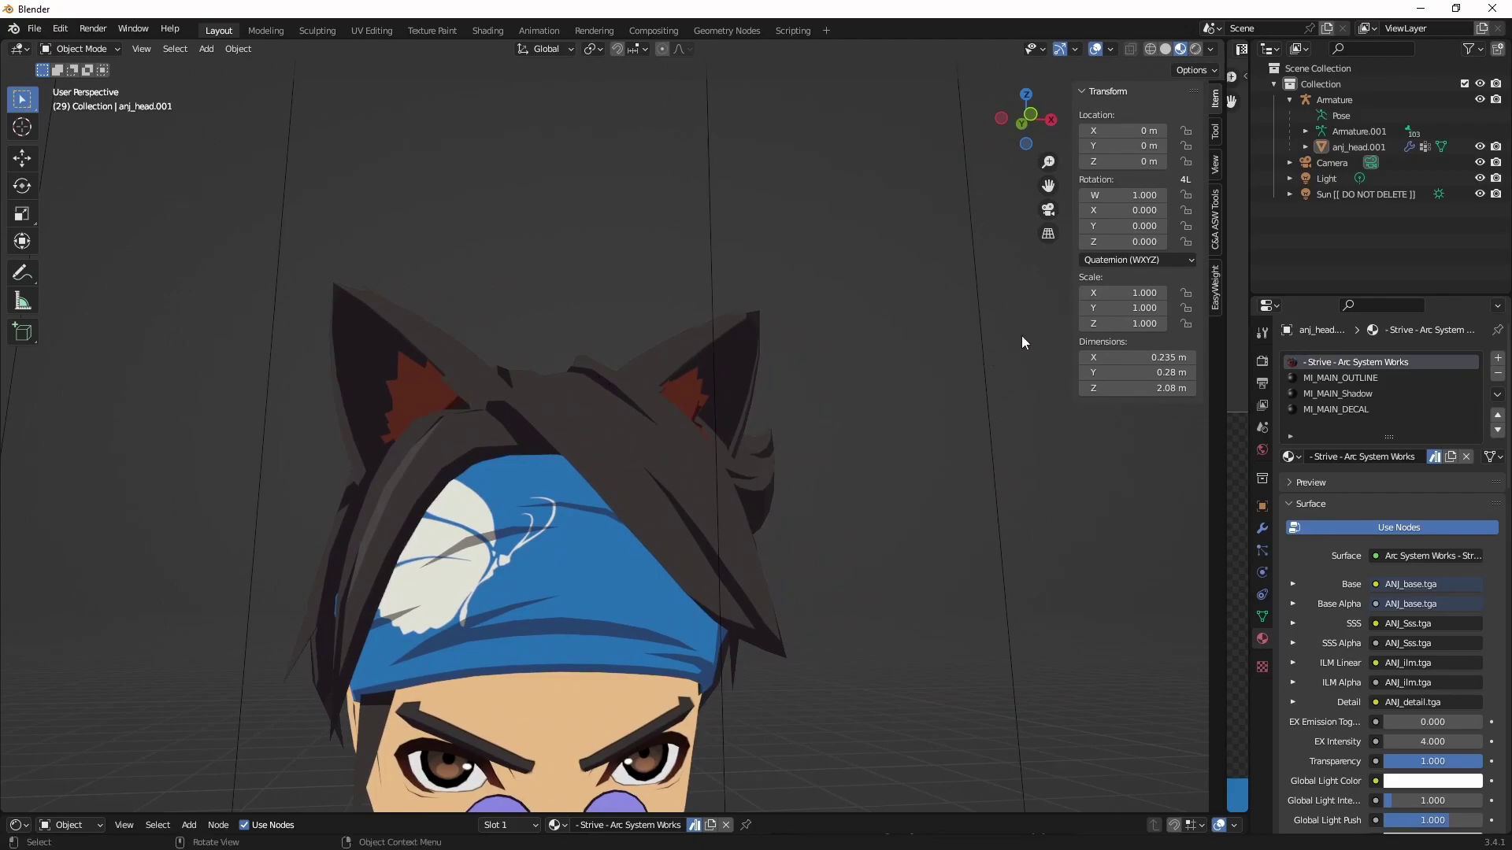
pyautogui.press('n')
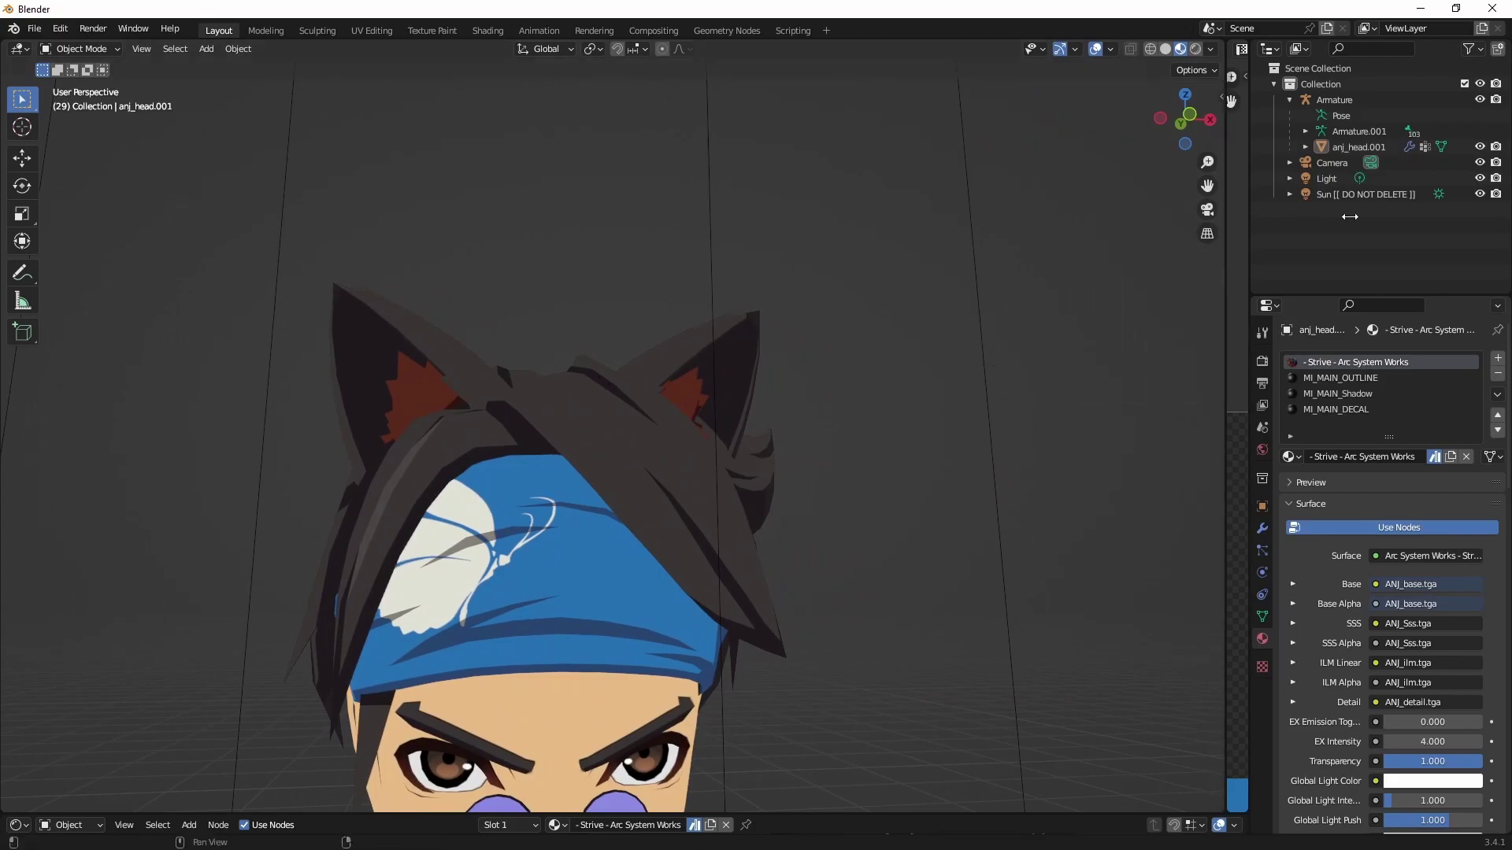
pyautogui.scroll(-1, 676, 410)
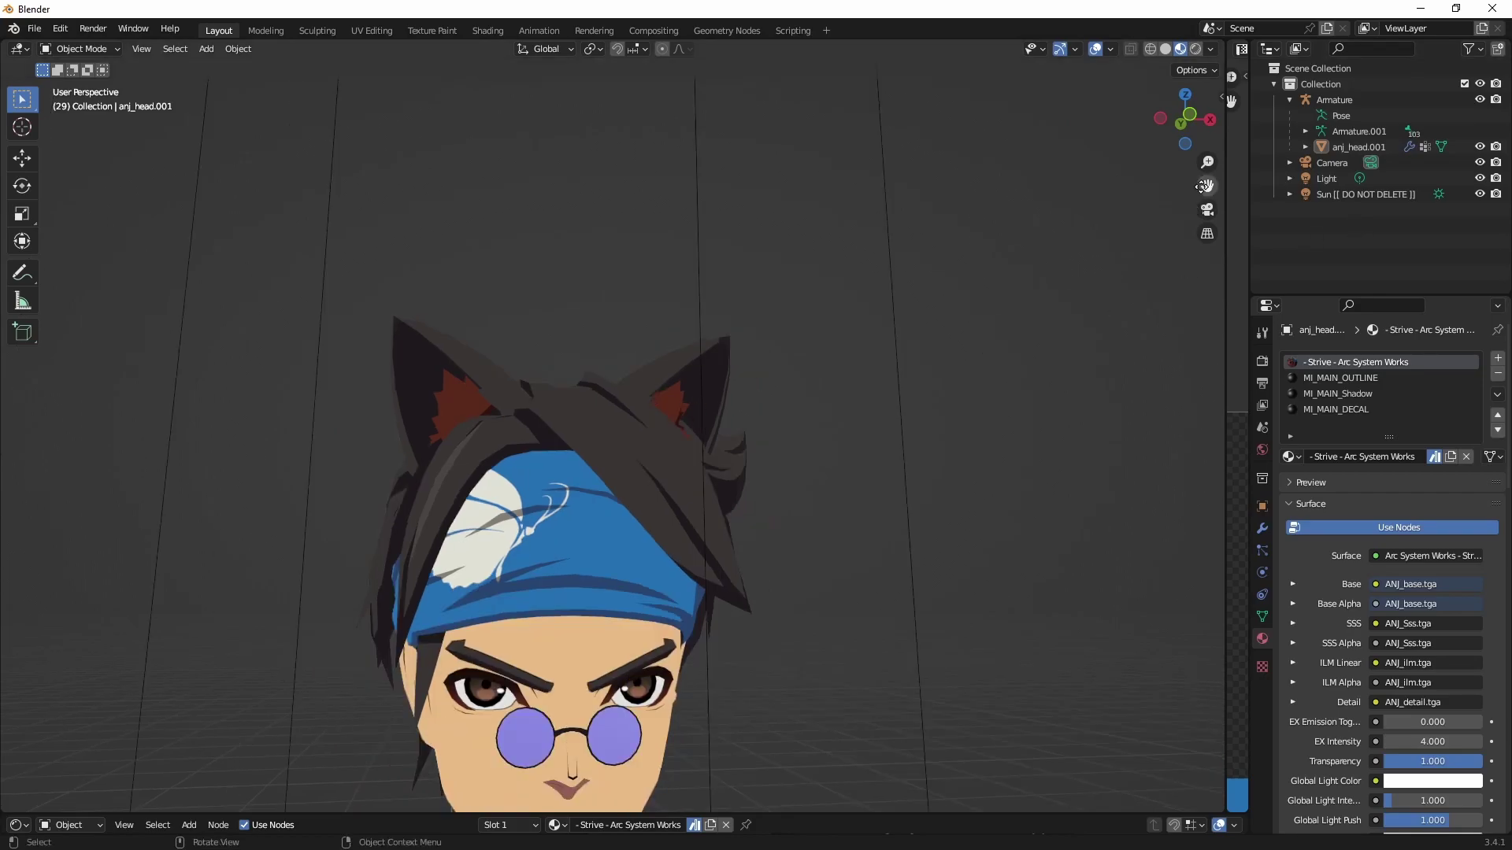
pyautogui.scroll(-2, 831, 461)
pyautogui.moveTo(832, 462)
pyautogui.mouseDown(button='middle')
pyautogui.moveTo(777, 490)
pyautogui.moveTo(839, 502)
pyautogui.moveTo(701, 491)
pyautogui.moveTo(806, 473)
pyautogui.mouseUp(button='middle')
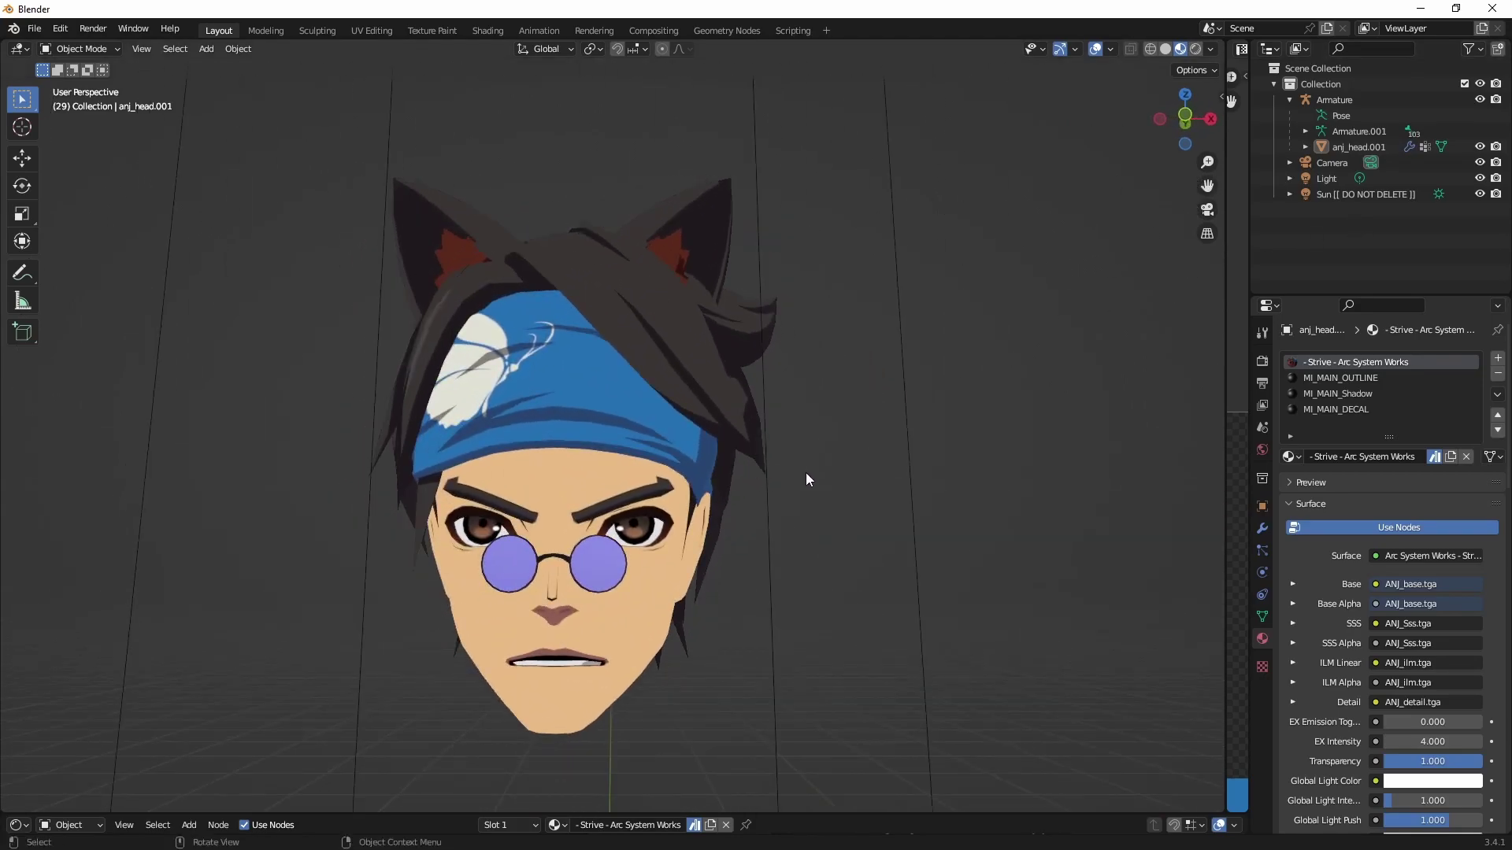
pyautogui.click(1288, 459)
pyautogui.click(1379, 523)
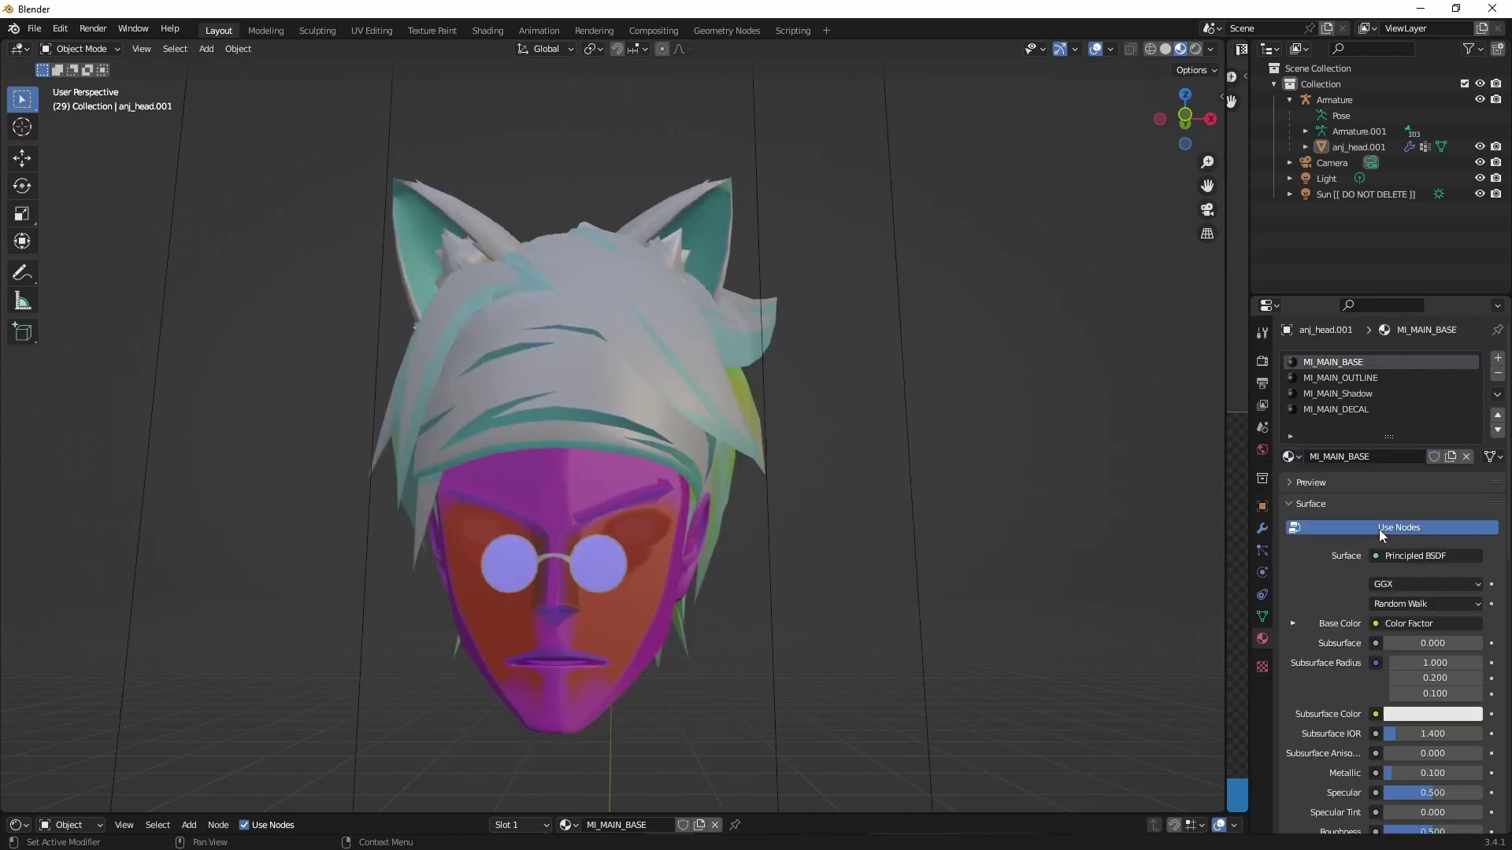
# Step: Select the anj_head.001 mesh together with its Armature and start an FBX export
pyautogui.click(34, 29)
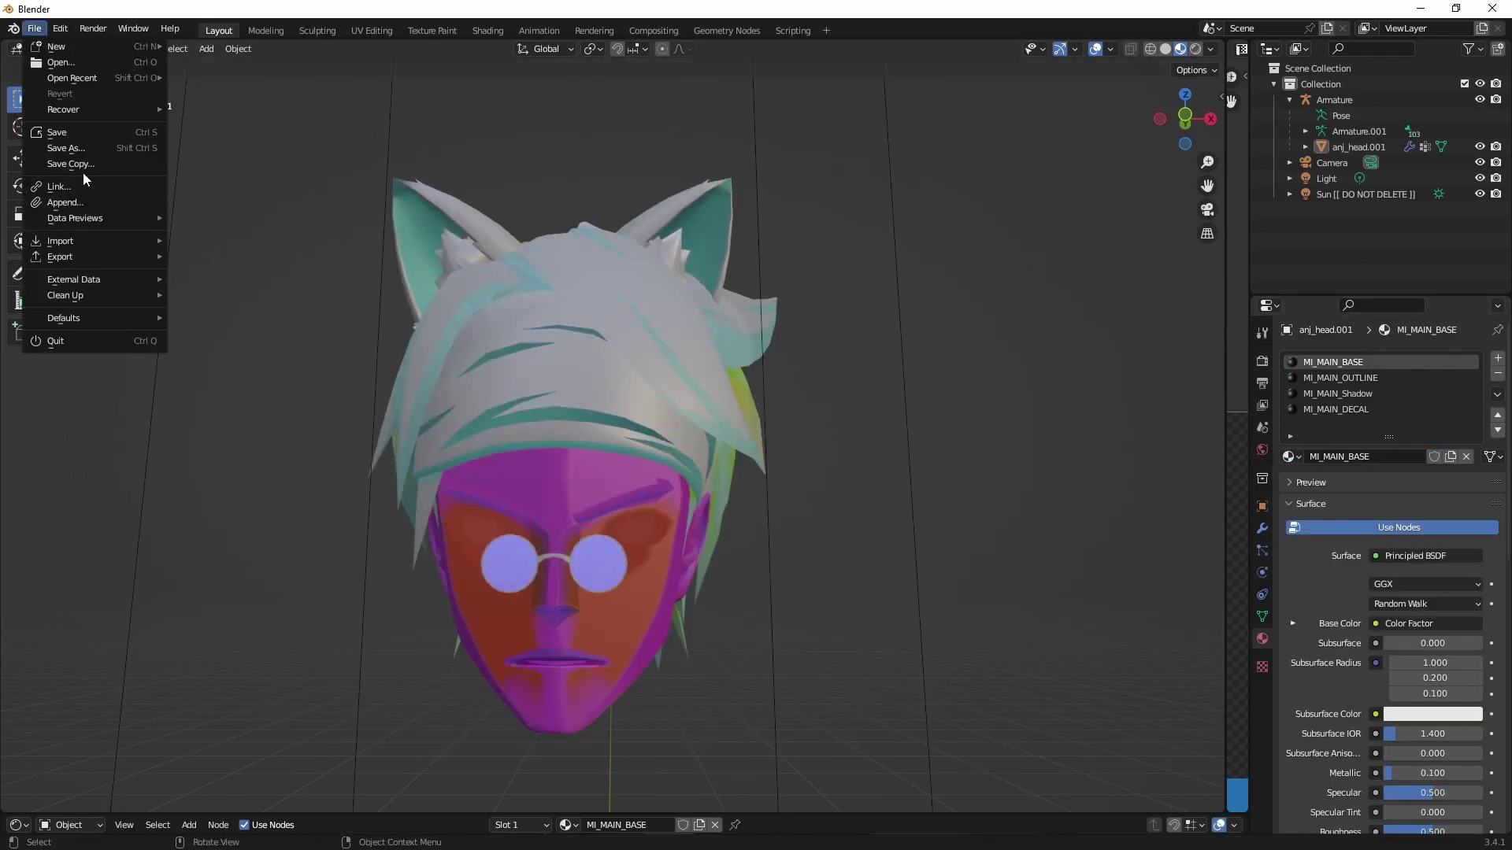
pyautogui.moveTo(98, 256)
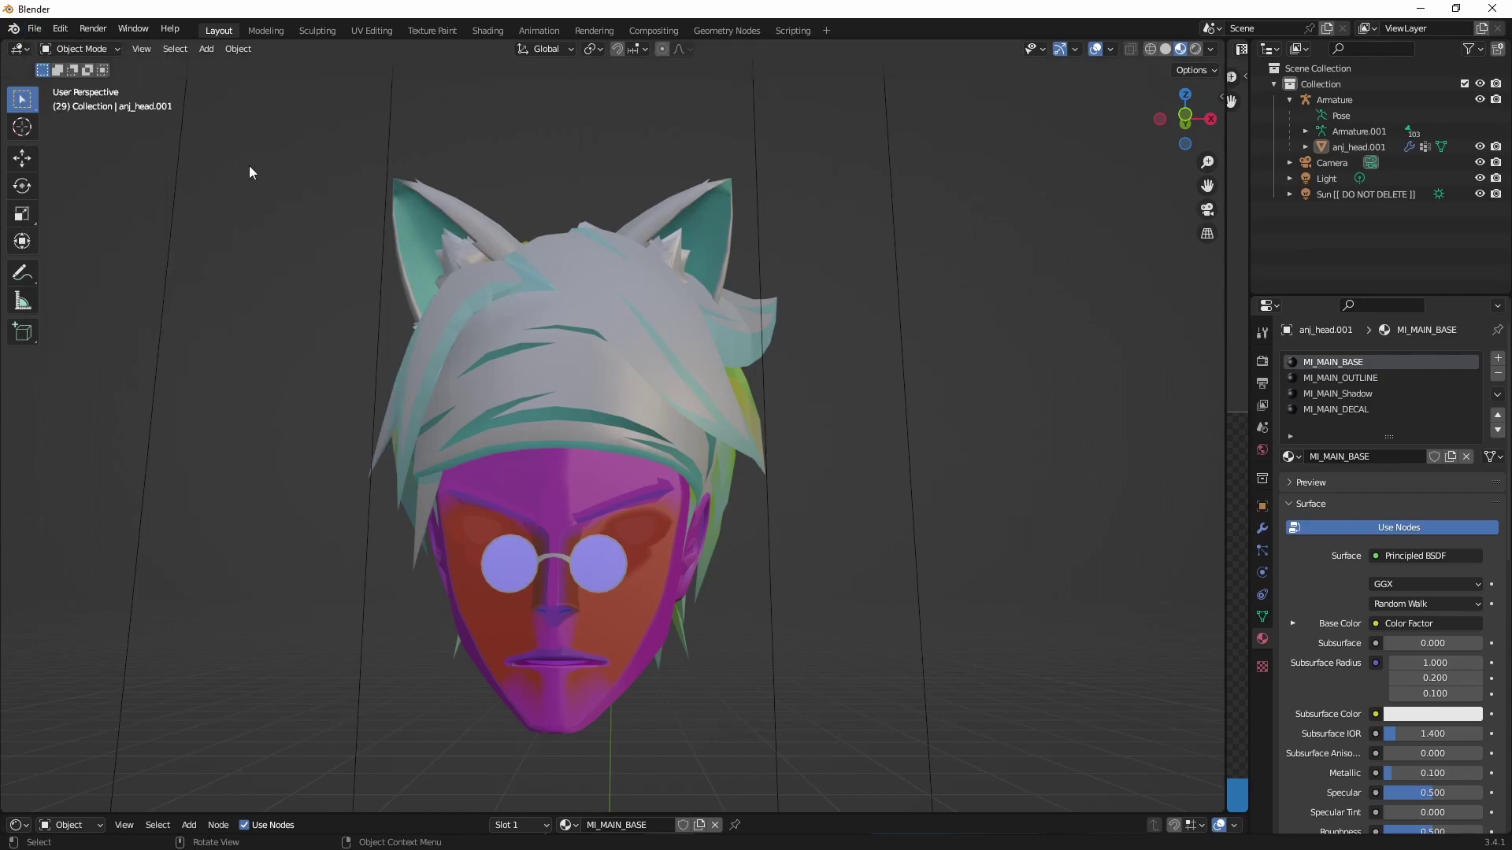
pyautogui.click(1386, 148)
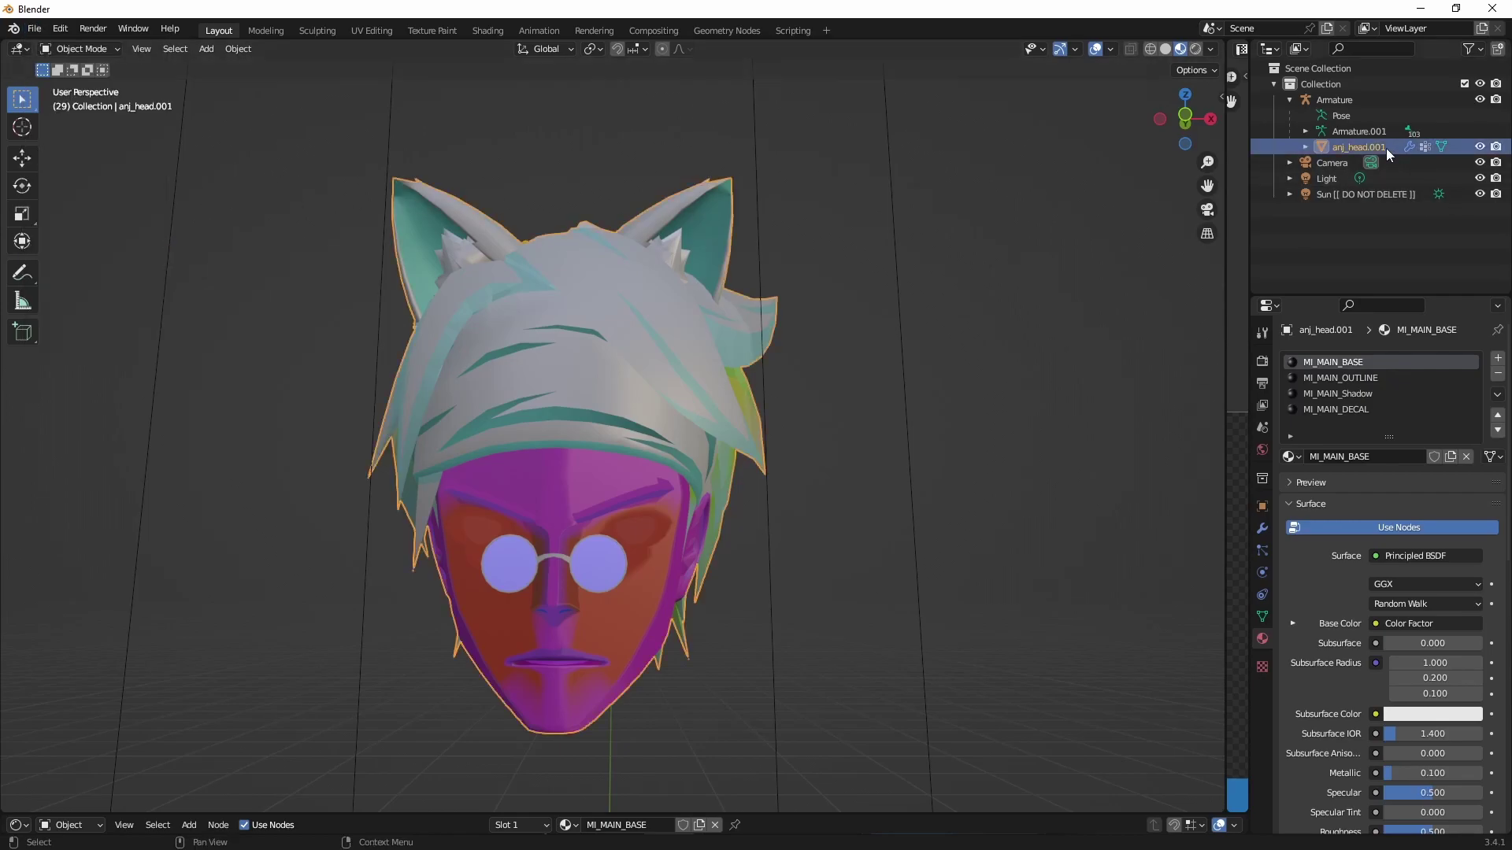
pyautogui.keyDown('ctrl'); pyautogui.click(1336, 100); pyautogui.keyUp('ctrl')
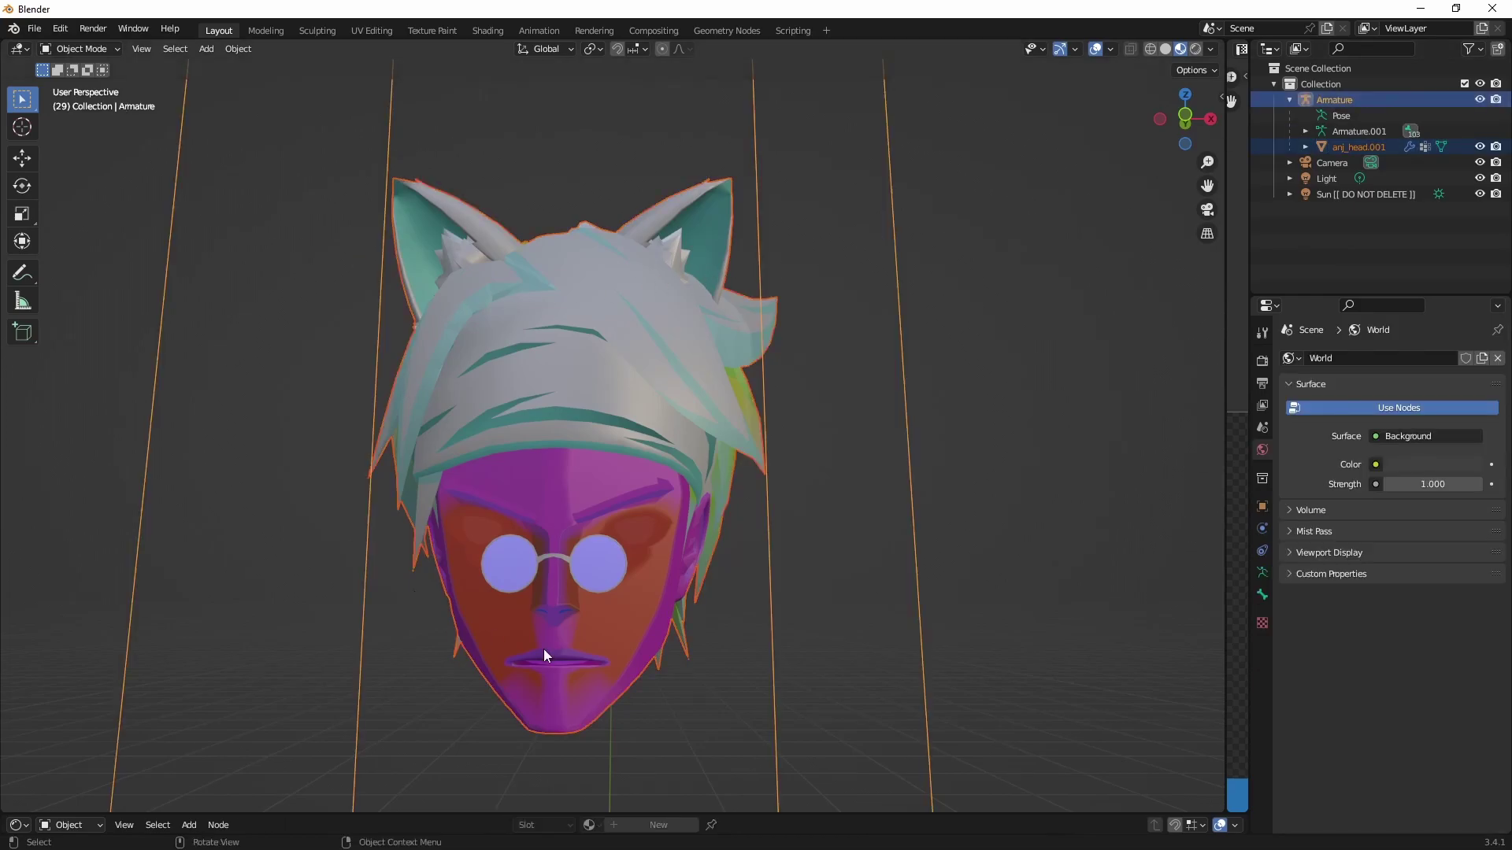
pyautogui.click(35, 29)
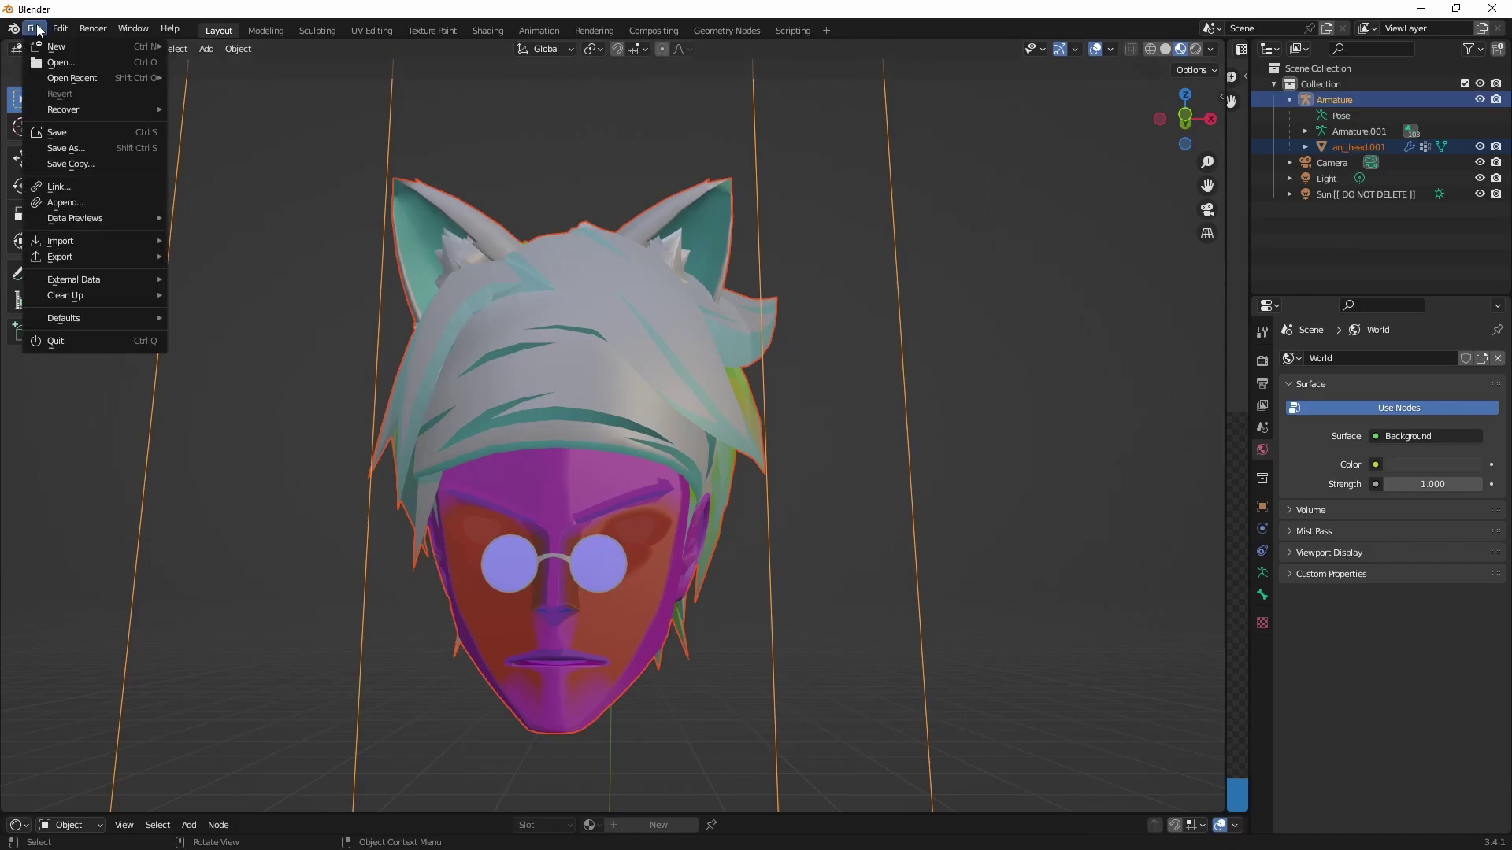
pyautogui.moveTo(104, 257)
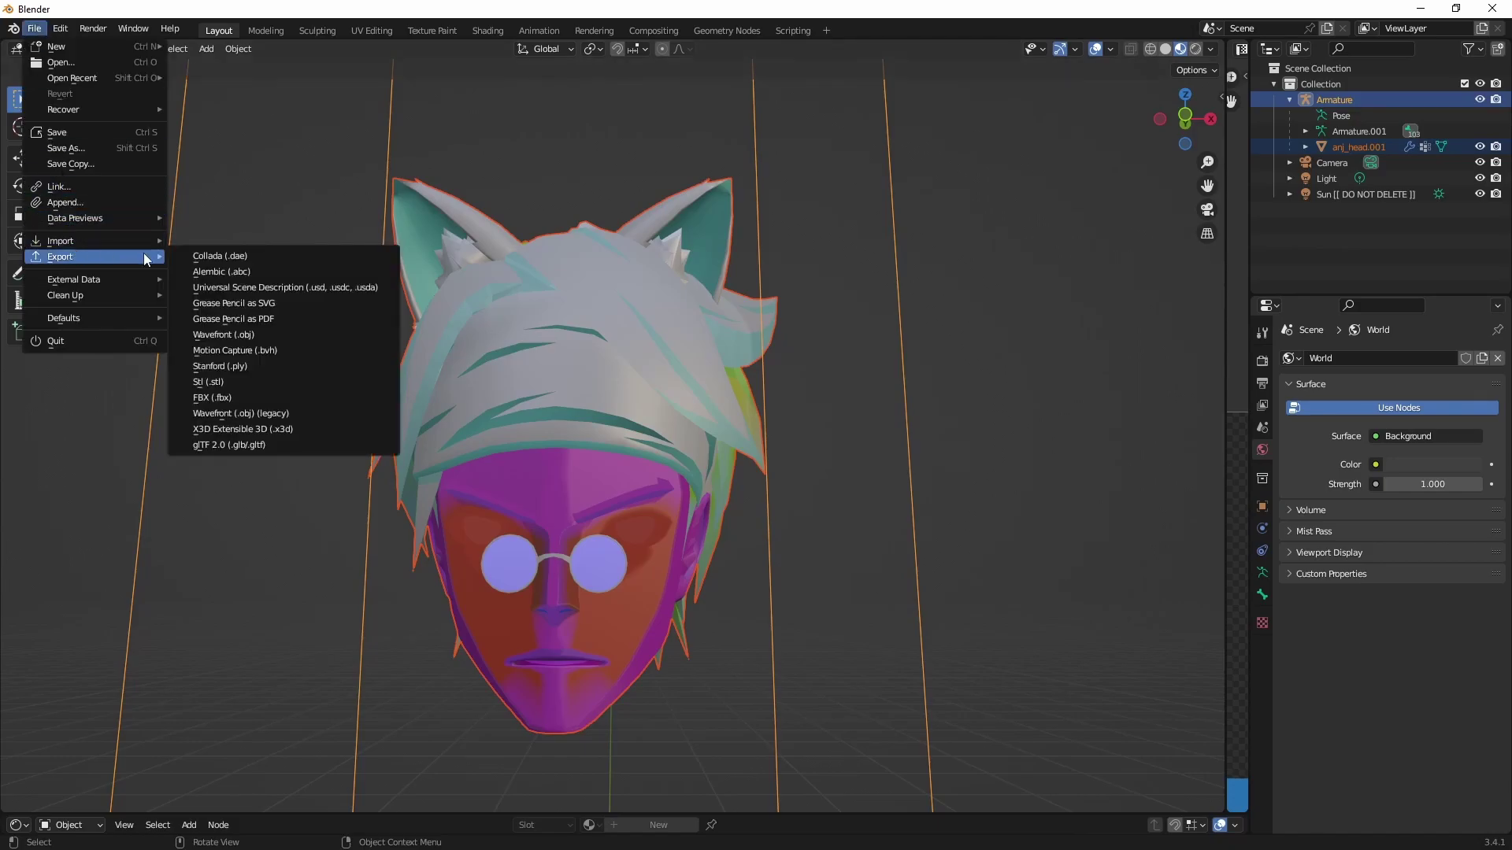
pyautogui.click(233, 395)
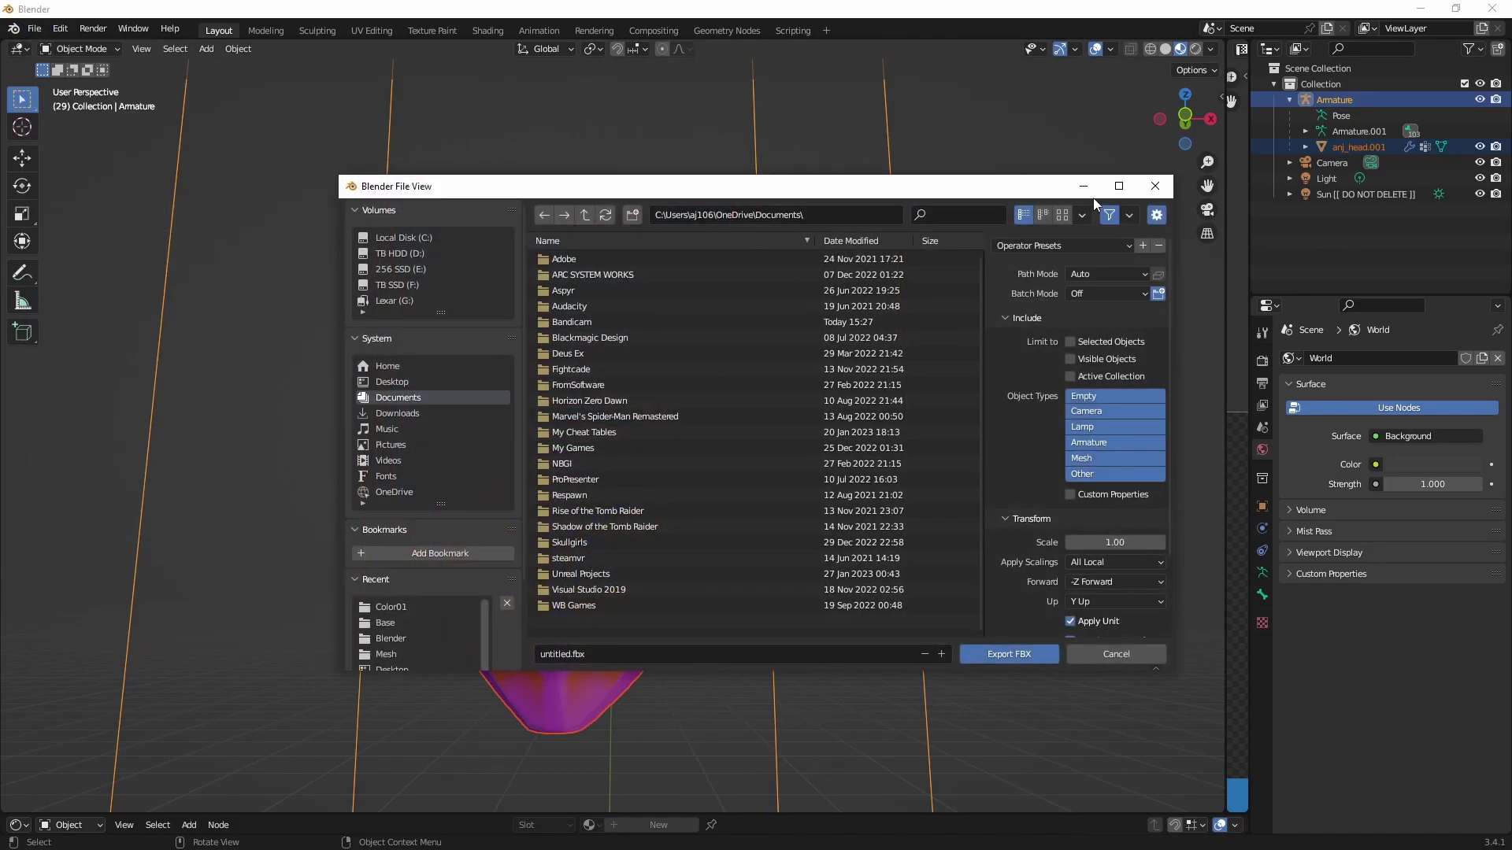
# Step: Create a catAnj folder inside Strive Mods\Exported FBX on the Desktop and open it as the export destination
pyautogui.click(410, 382)
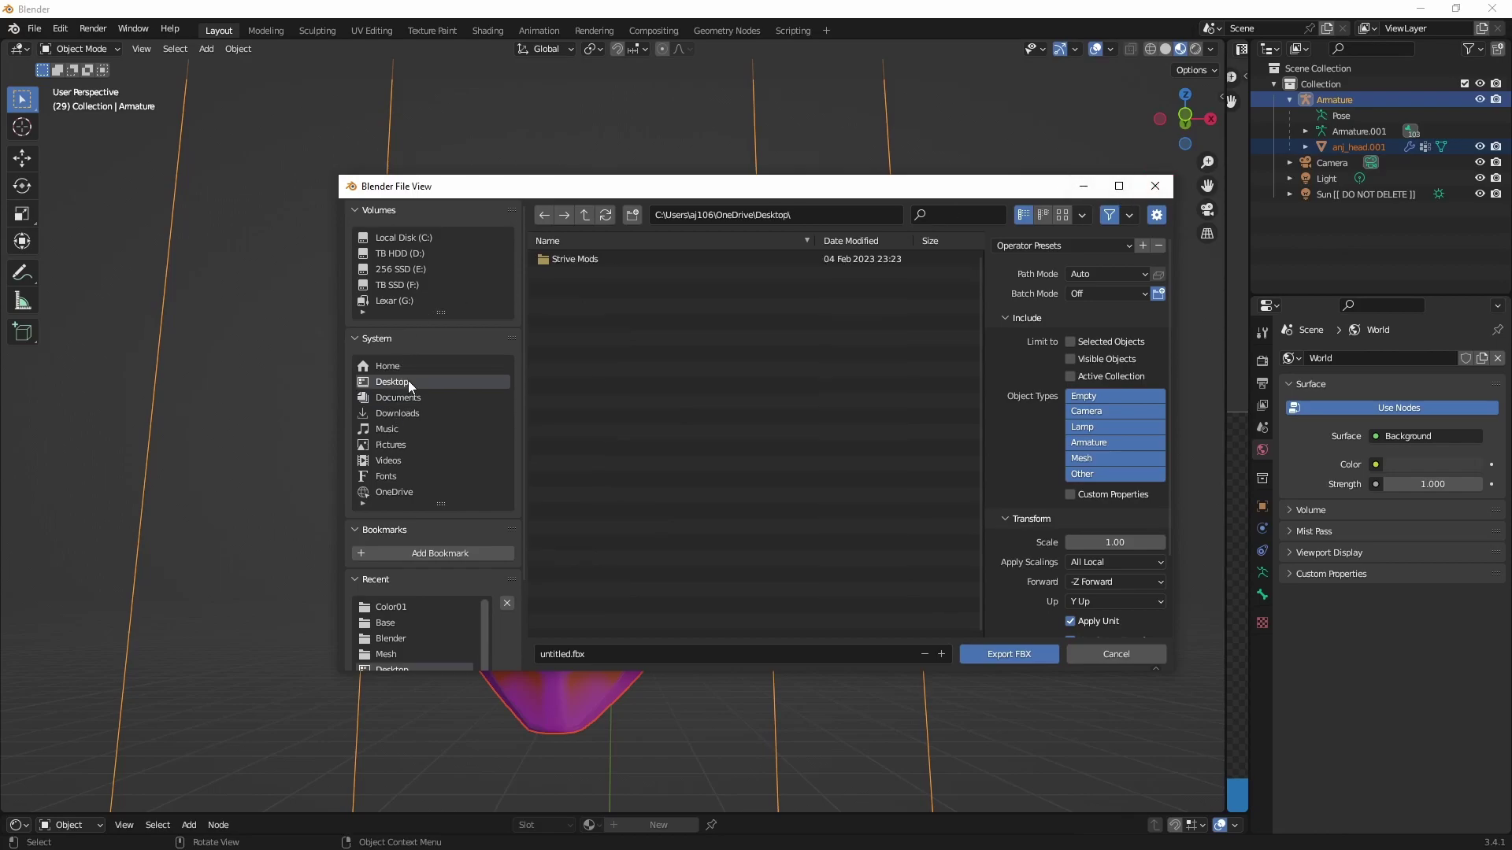
pyautogui.doubleClick(607, 262)
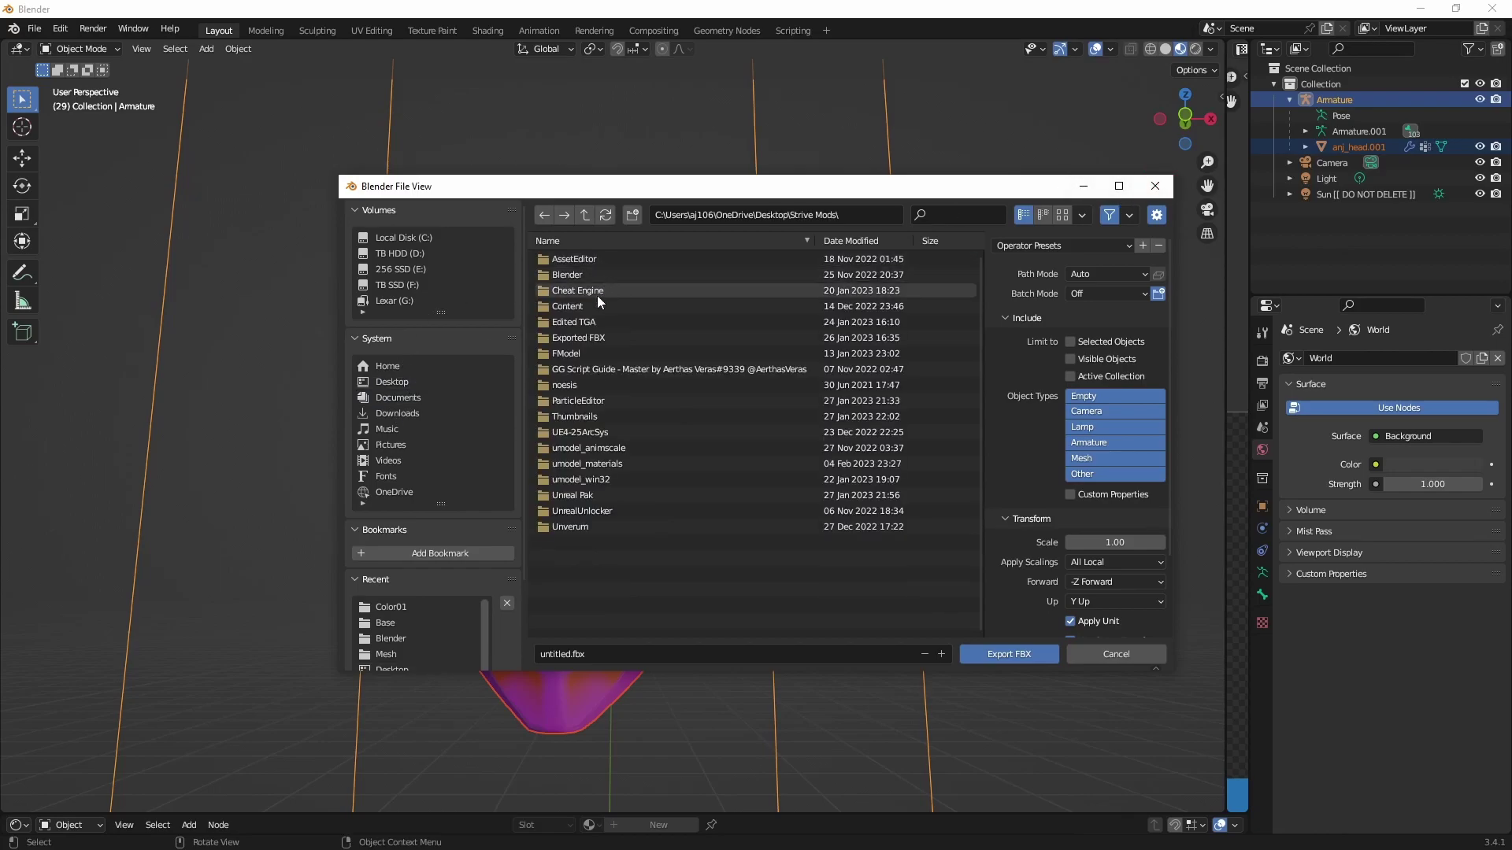
pyautogui.doubleClick(594, 338)
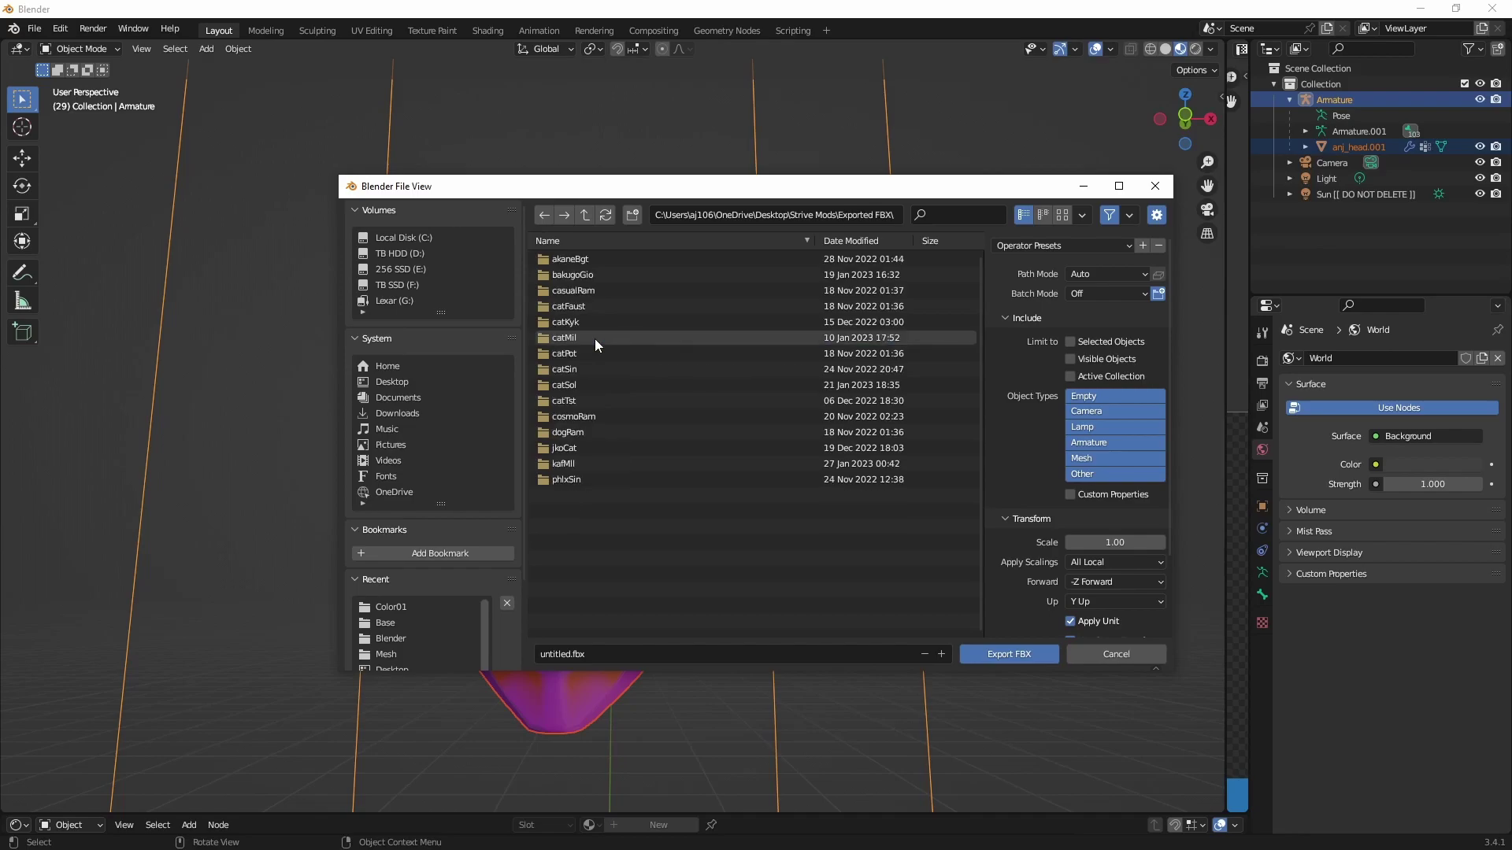
pyautogui.click(632, 215)
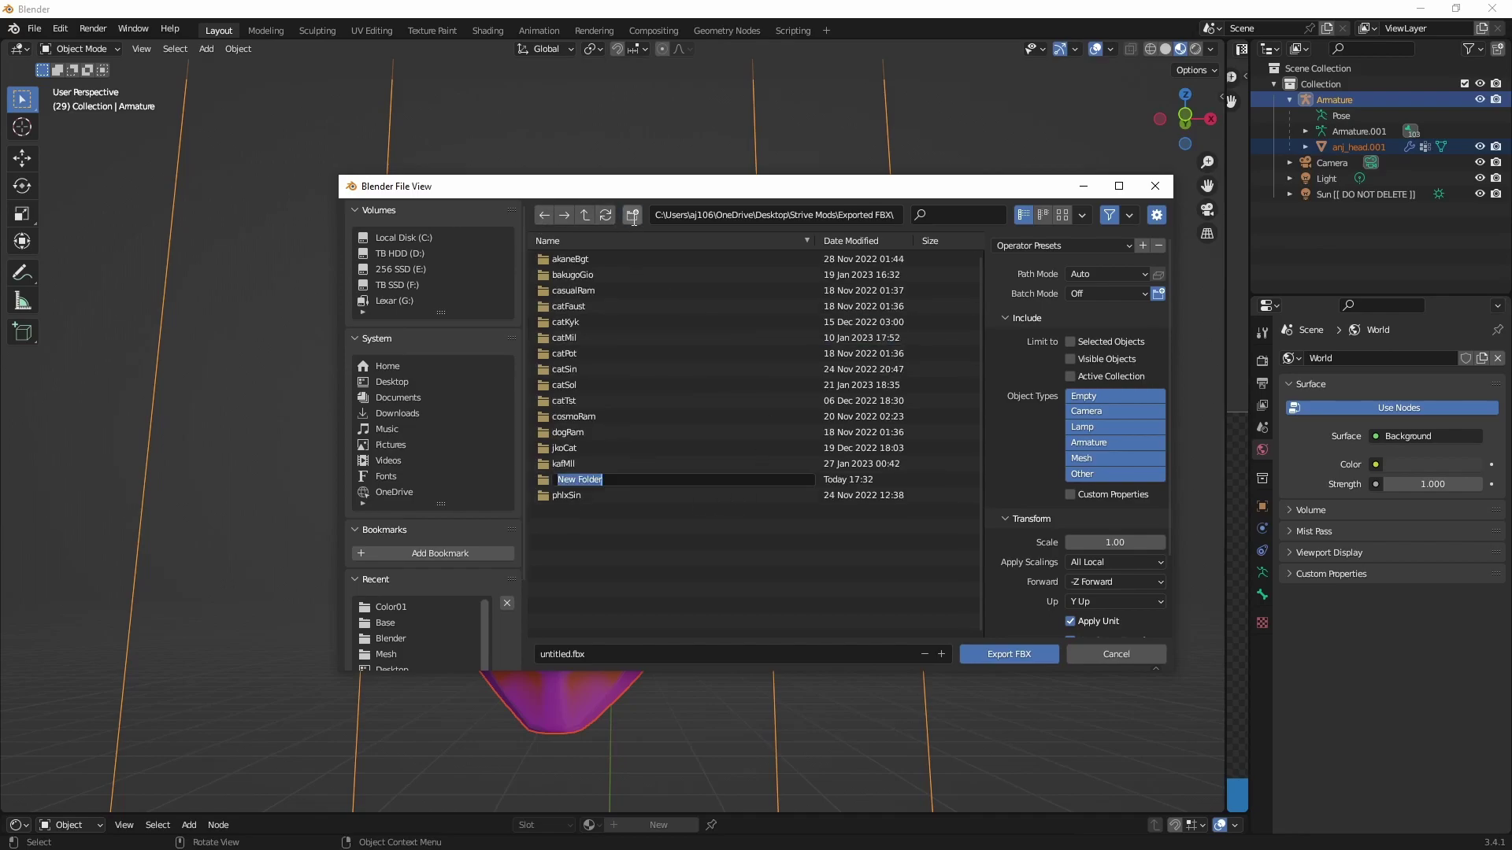
pyautogui.write('catAnj')
pyautogui.press('Return')
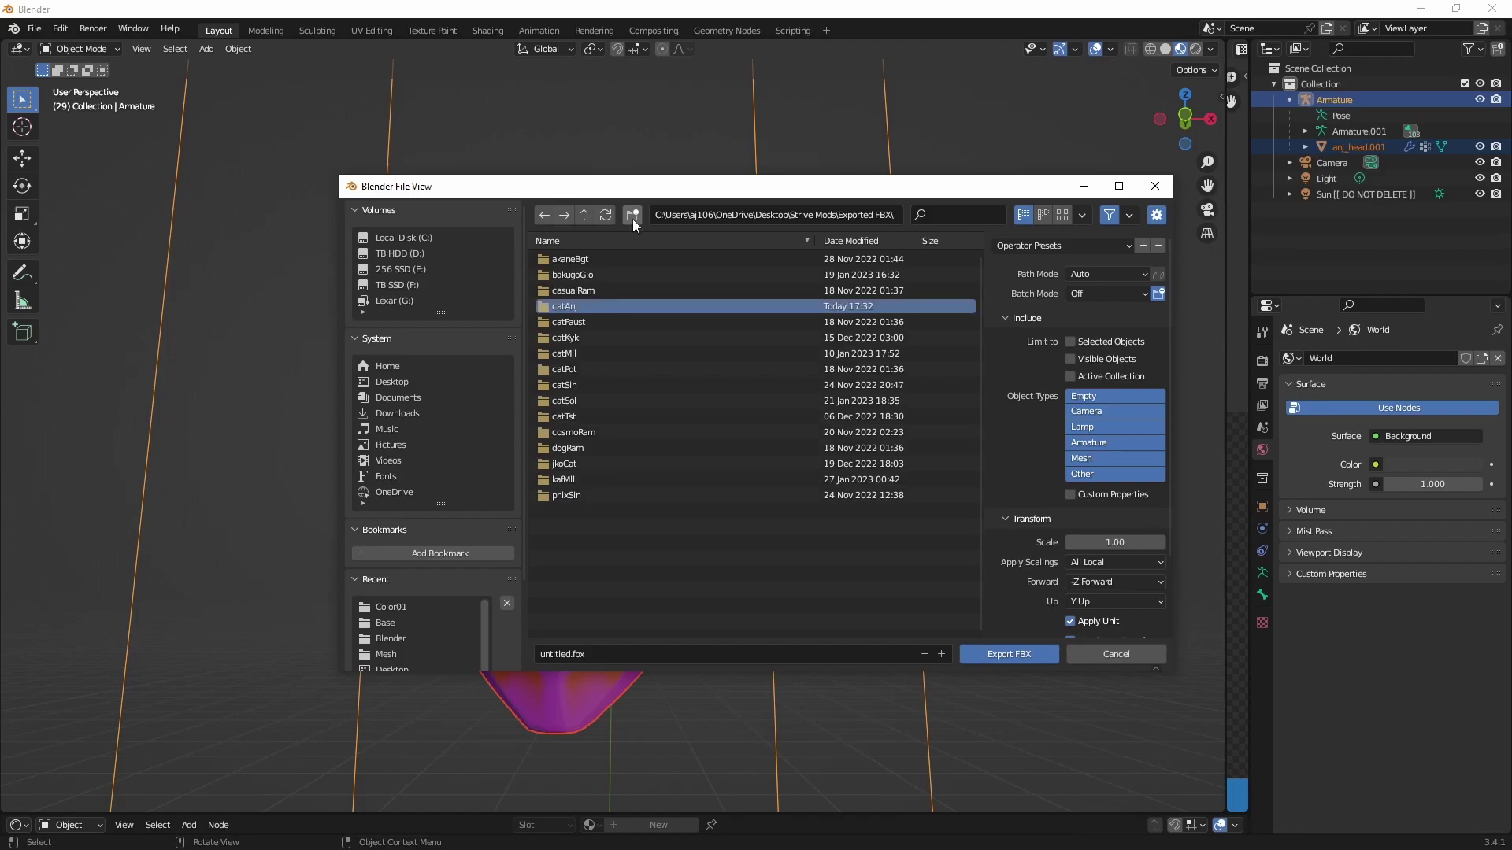
pyautogui.doubleClick(642, 306)
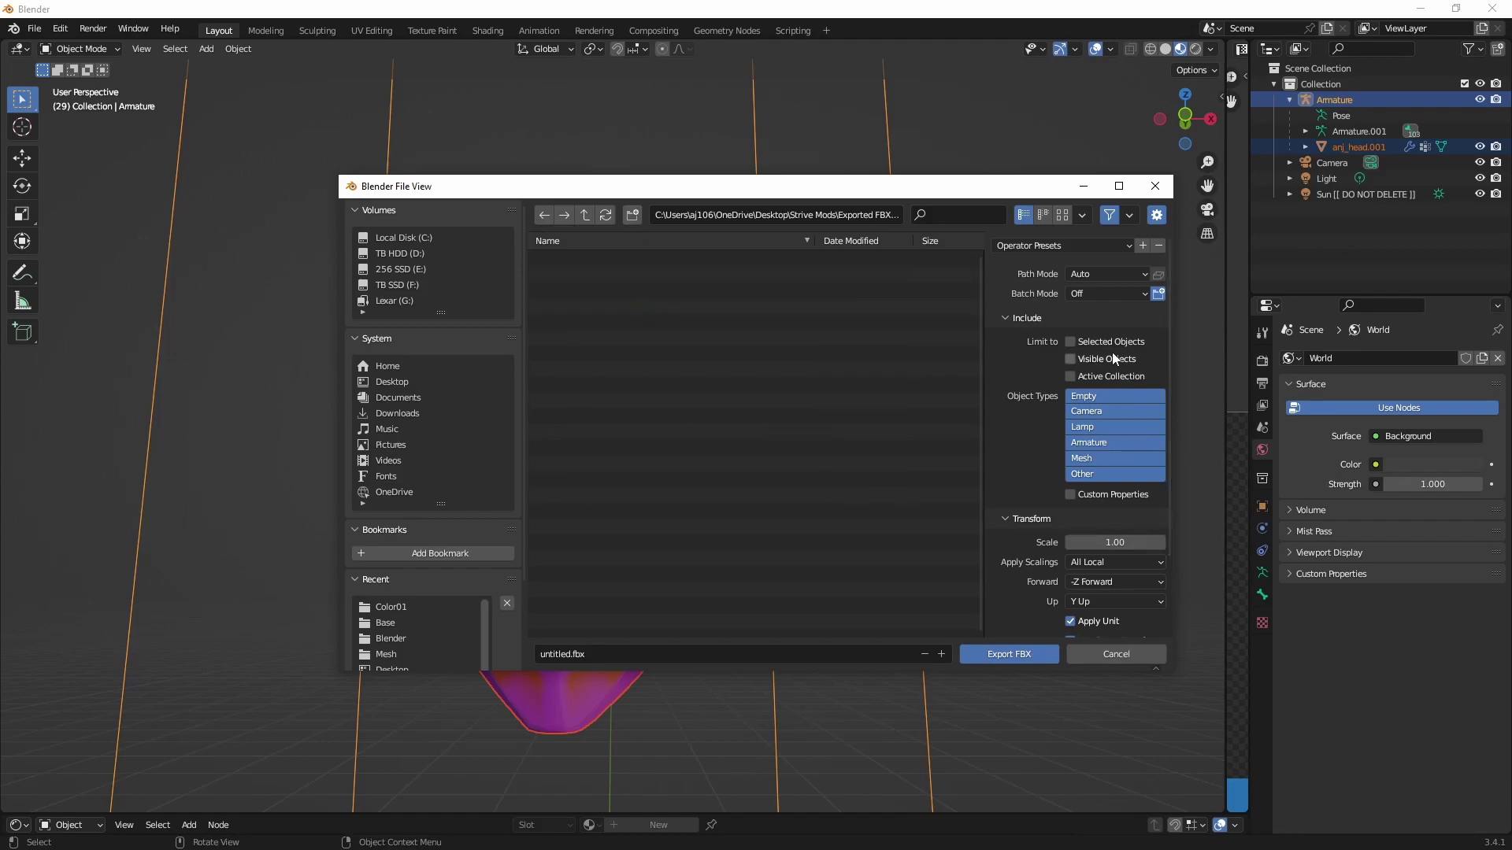
# Step: Limit the FBX export to selected objects and the Armature and Mesh types, with Bake Animation turned off
pyautogui.click(1072, 342)
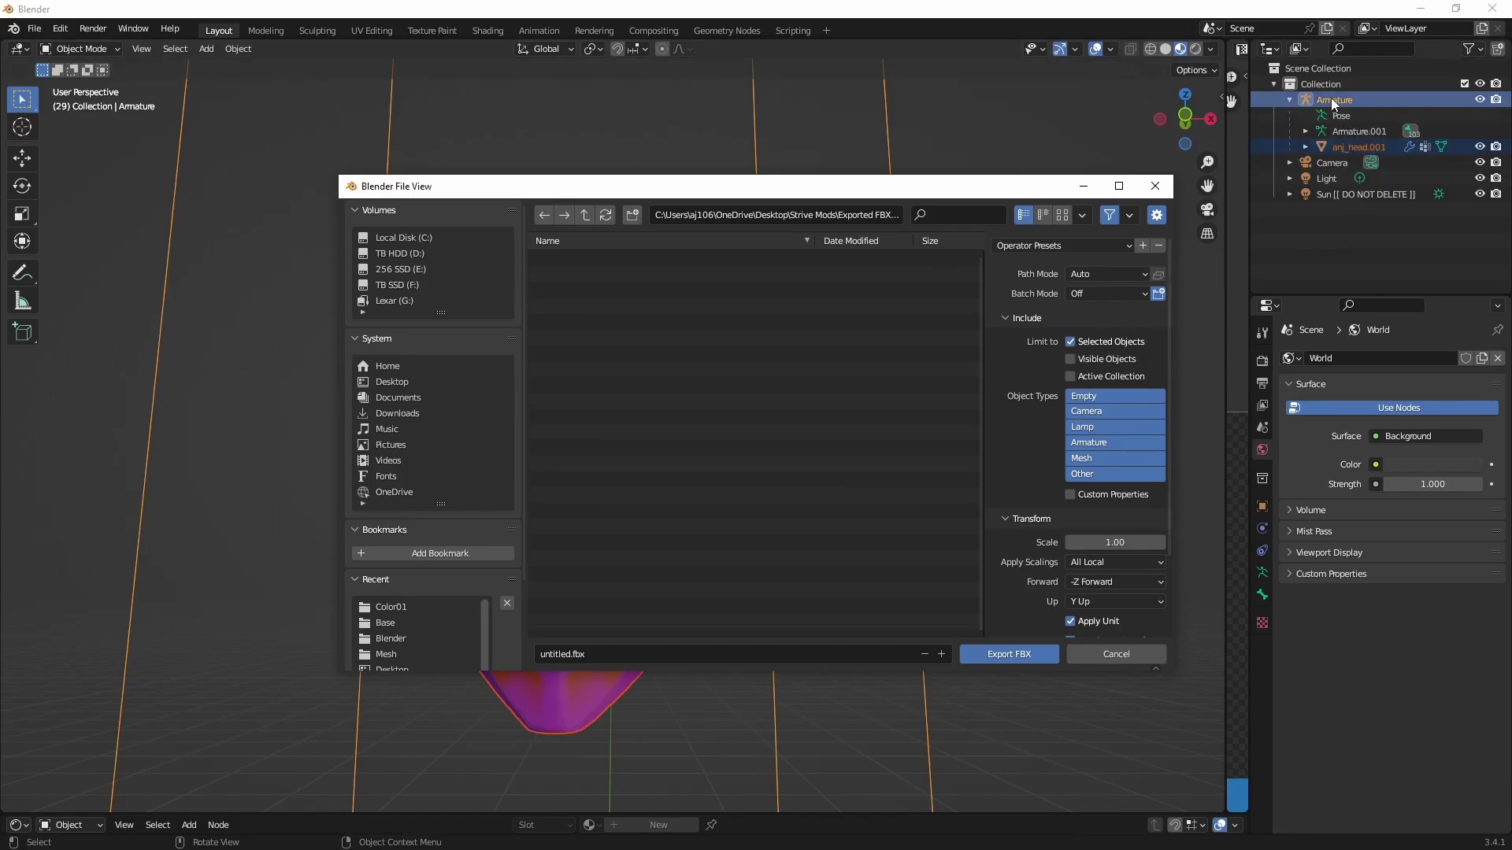
pyautogui.click(1098, 456)
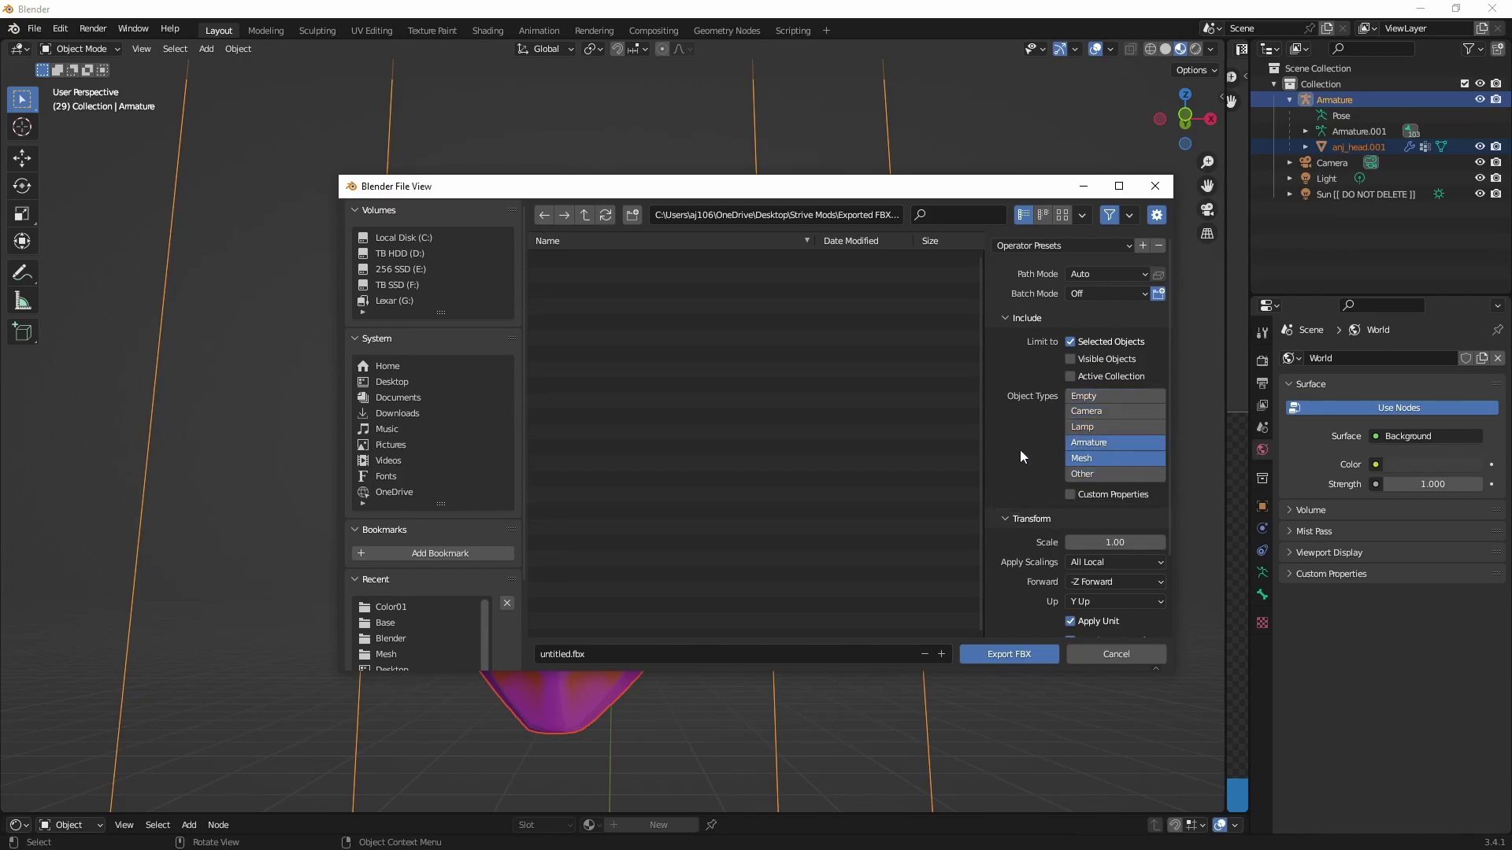
pyautogui.scroll(-3, 1022, 446)
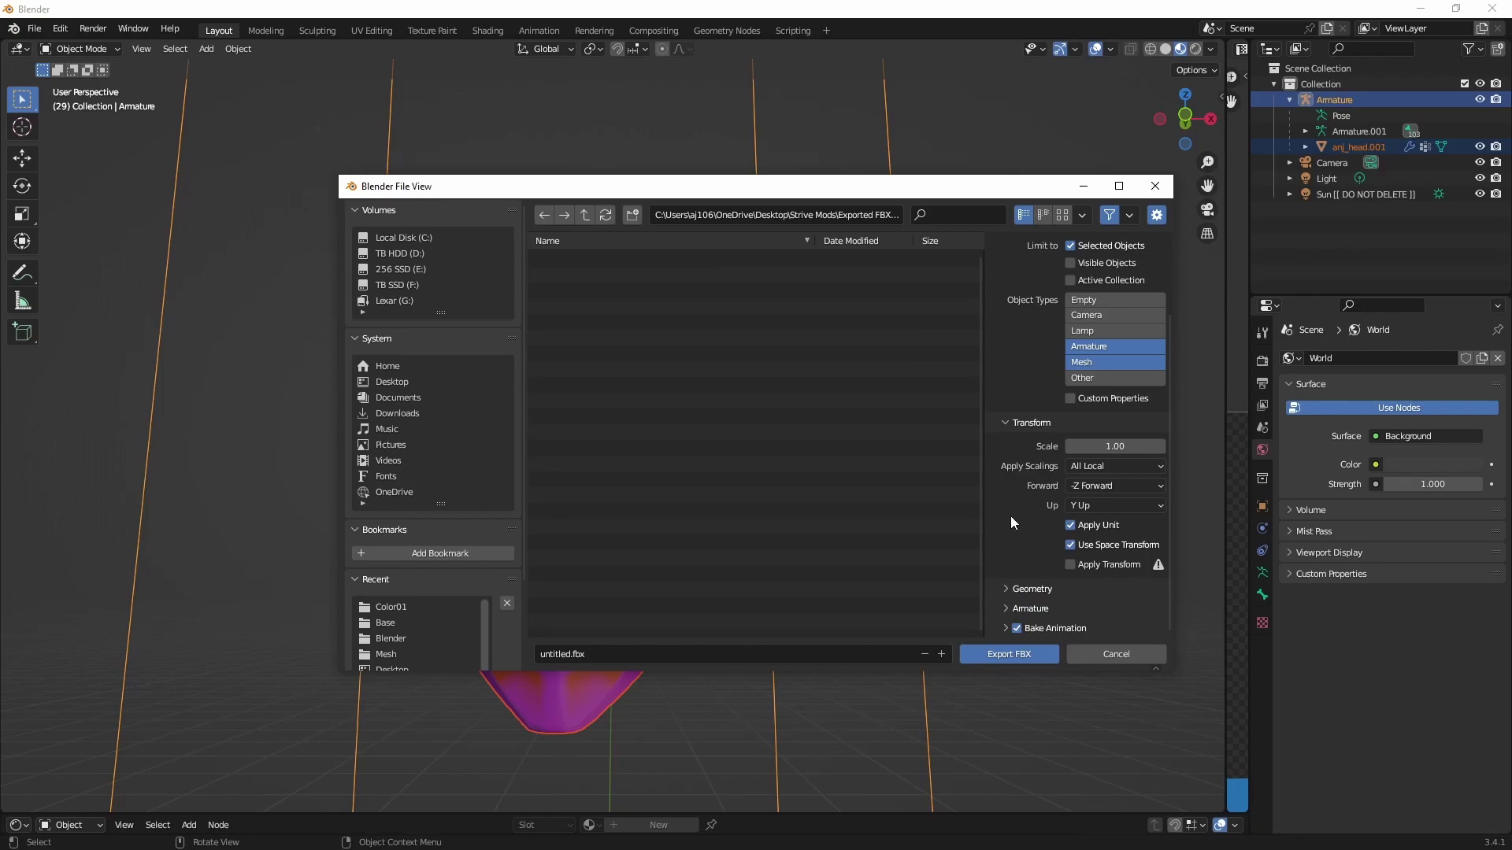
pyautogui.click(1017, 628)
pyautogui.click(1008, 608)
pyautogui.scroll(-3, 1023, 591)
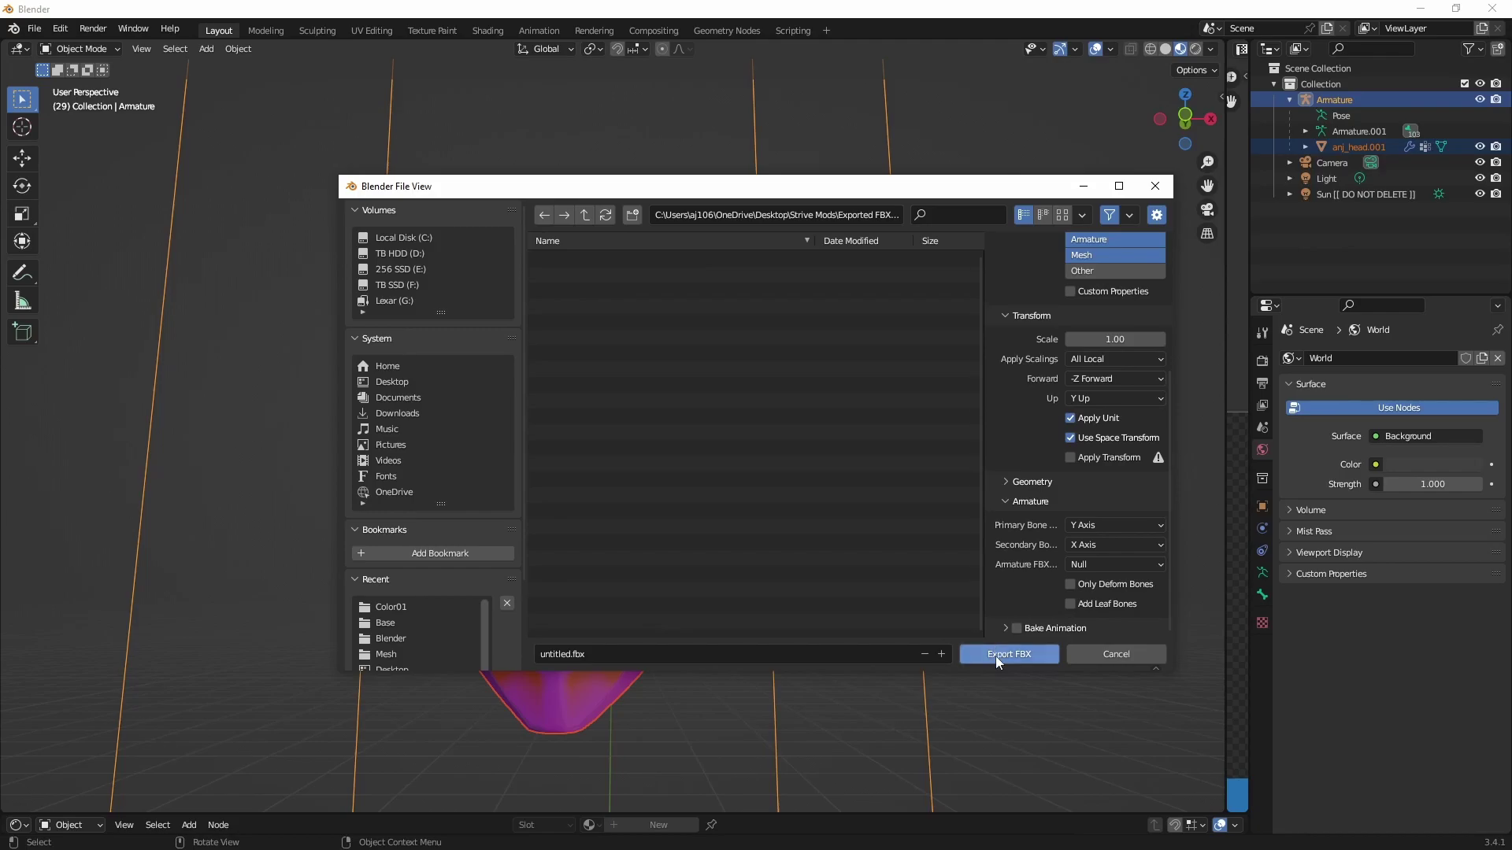
# Step: Name the export file anj_head and export the FBX
pyautogui.click(674, 650)
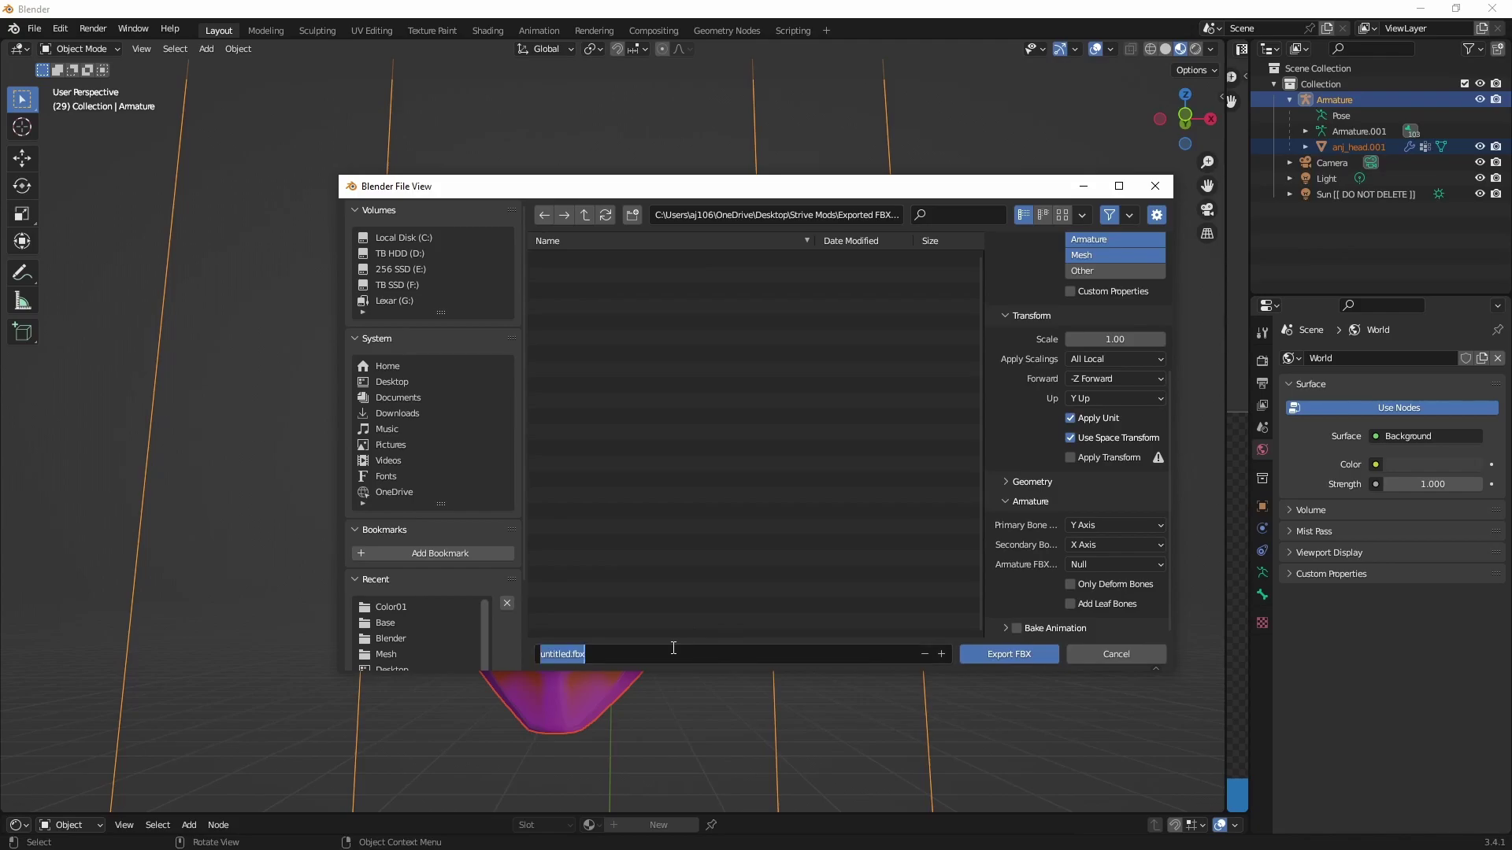
pyautogui.write('anj_head')
pyautogui.click(1011, 652)
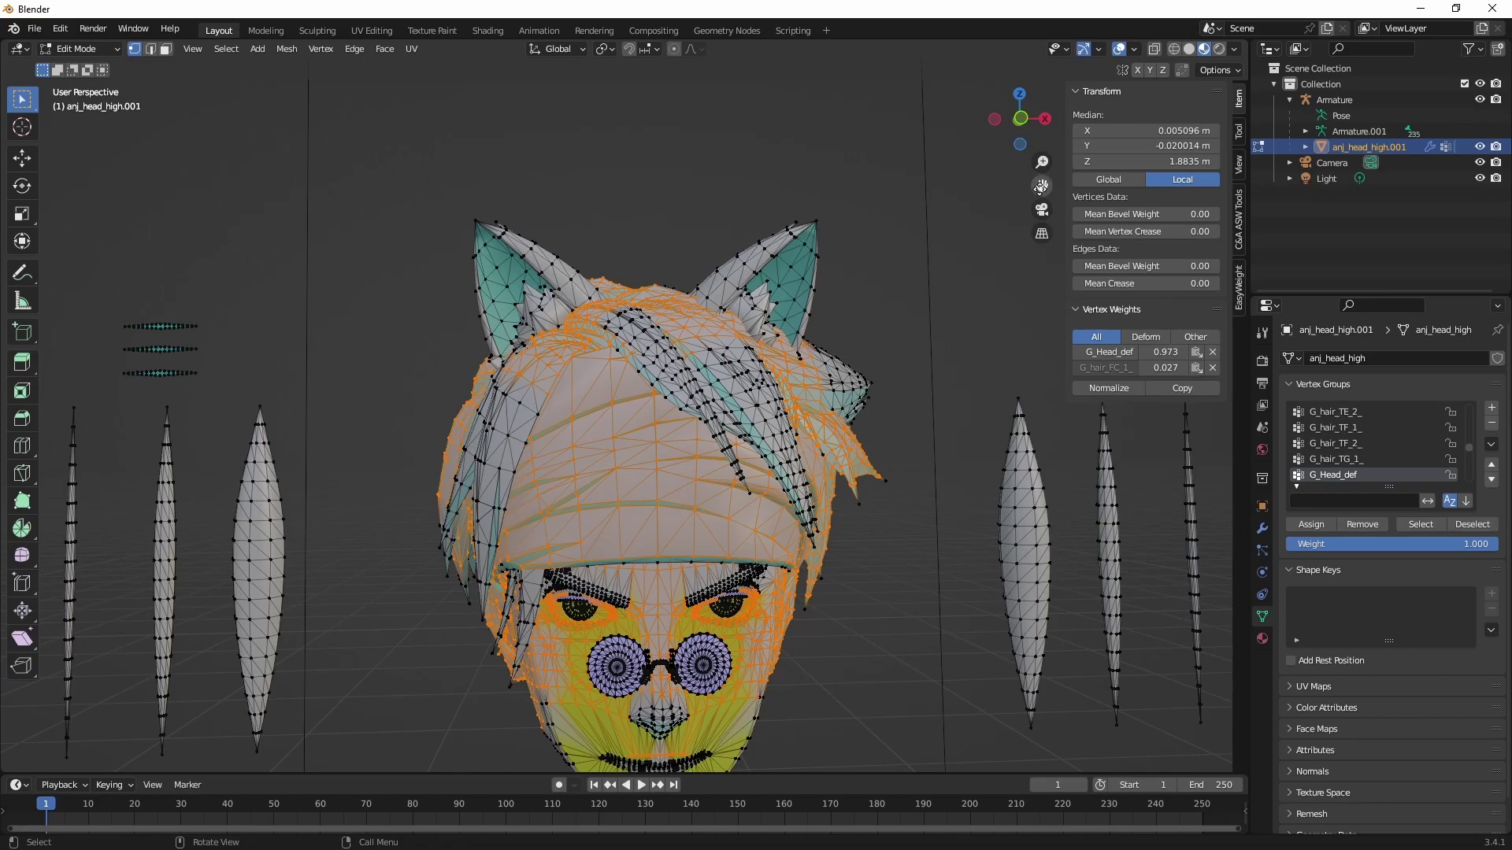
# Step: Clear the current selection and select the linked geometry of both cat ears on the anj_head_high.001 mesh
pyautogui.scroll(1, 1042, 185)
pyautogui.scroll(3, 864, 325)
pyautogui.moveTo(787, 364); pyautogui.dragTo(754, 406, button='middle')
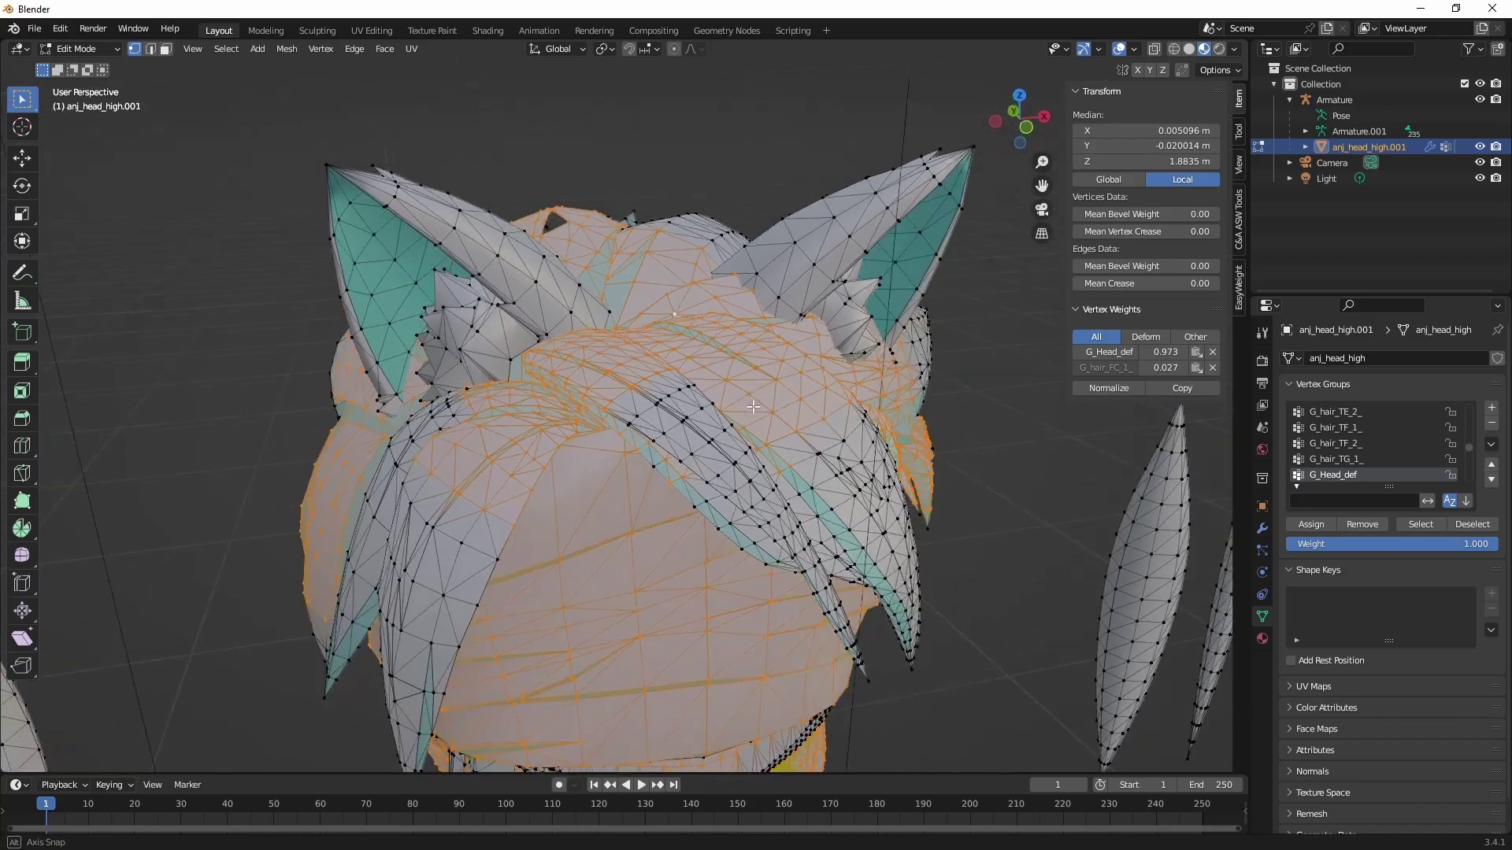
pyautogui.click(999, 506)
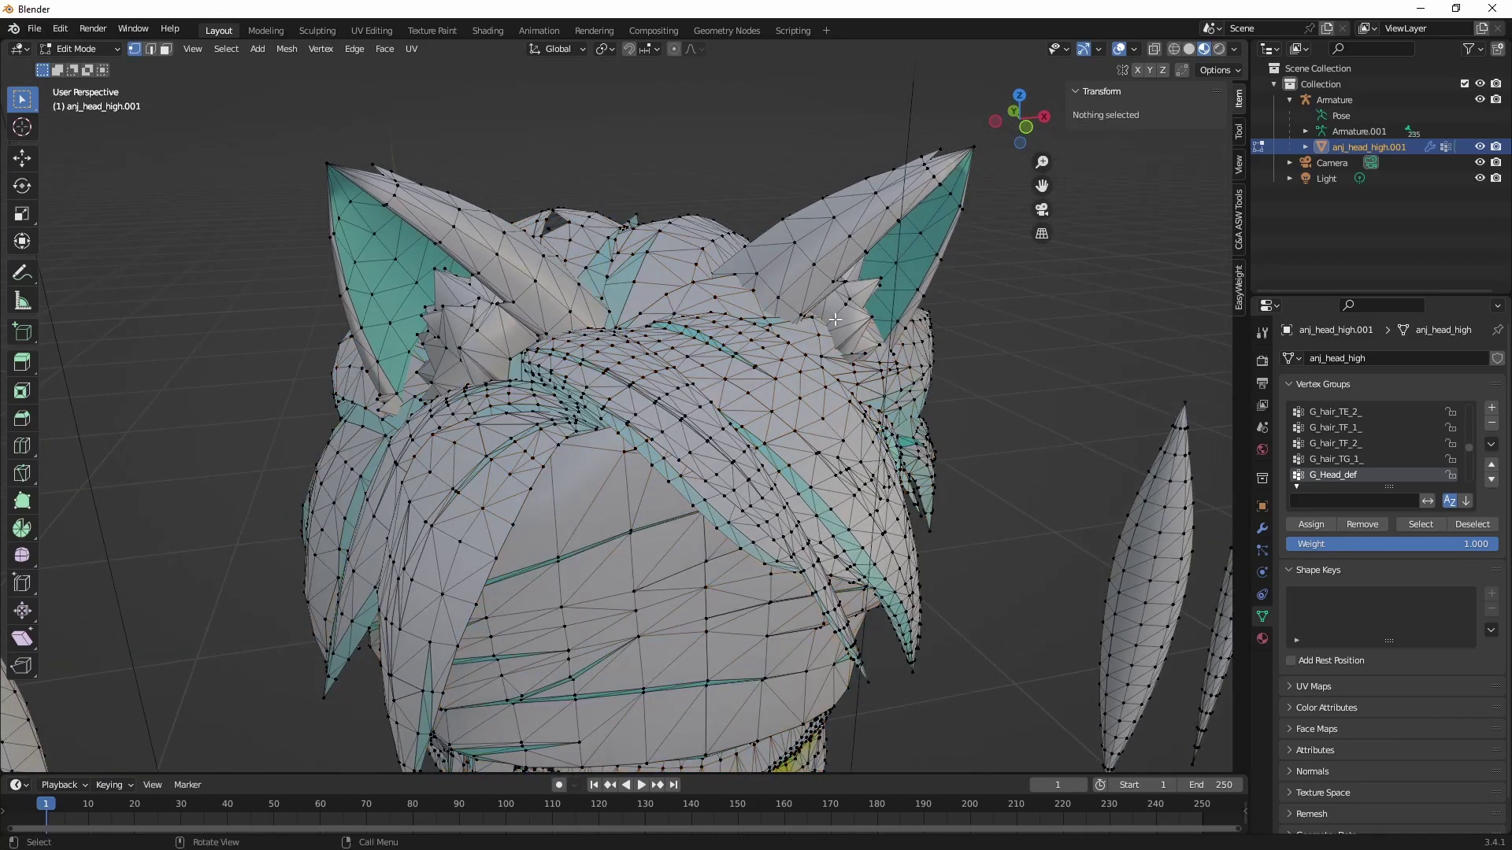
pyautogui.keyDown('ctrl'); pyautogui.click(907, 356); pyautogui.keyUp('ctrl')
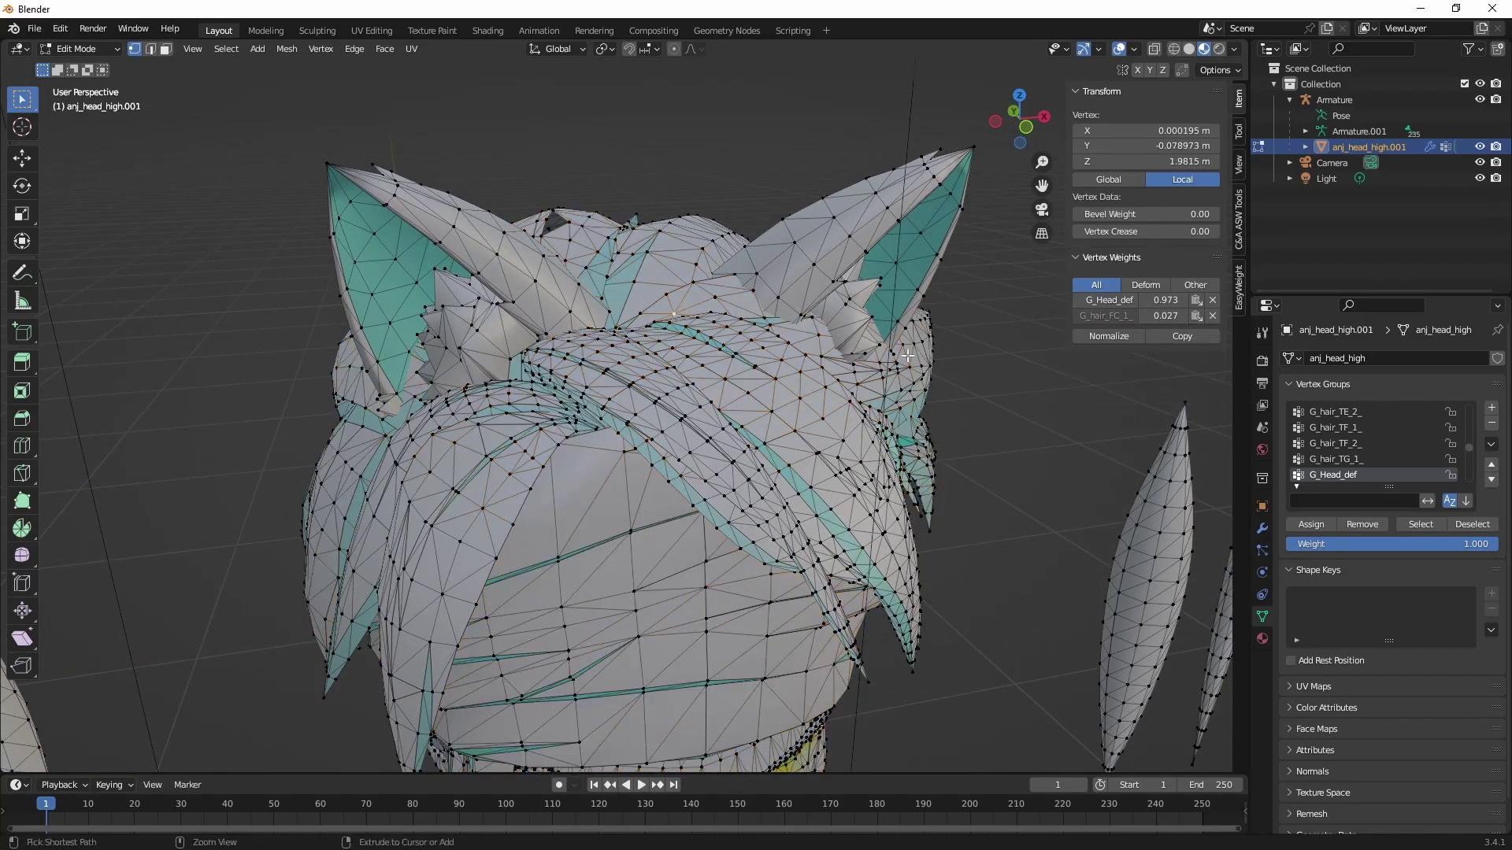
pyautogui.hotkey('ctrl', 'l')
pyautogui.moveTo(907, 356); pyautogui.dragTo(823, 398, button='middle')
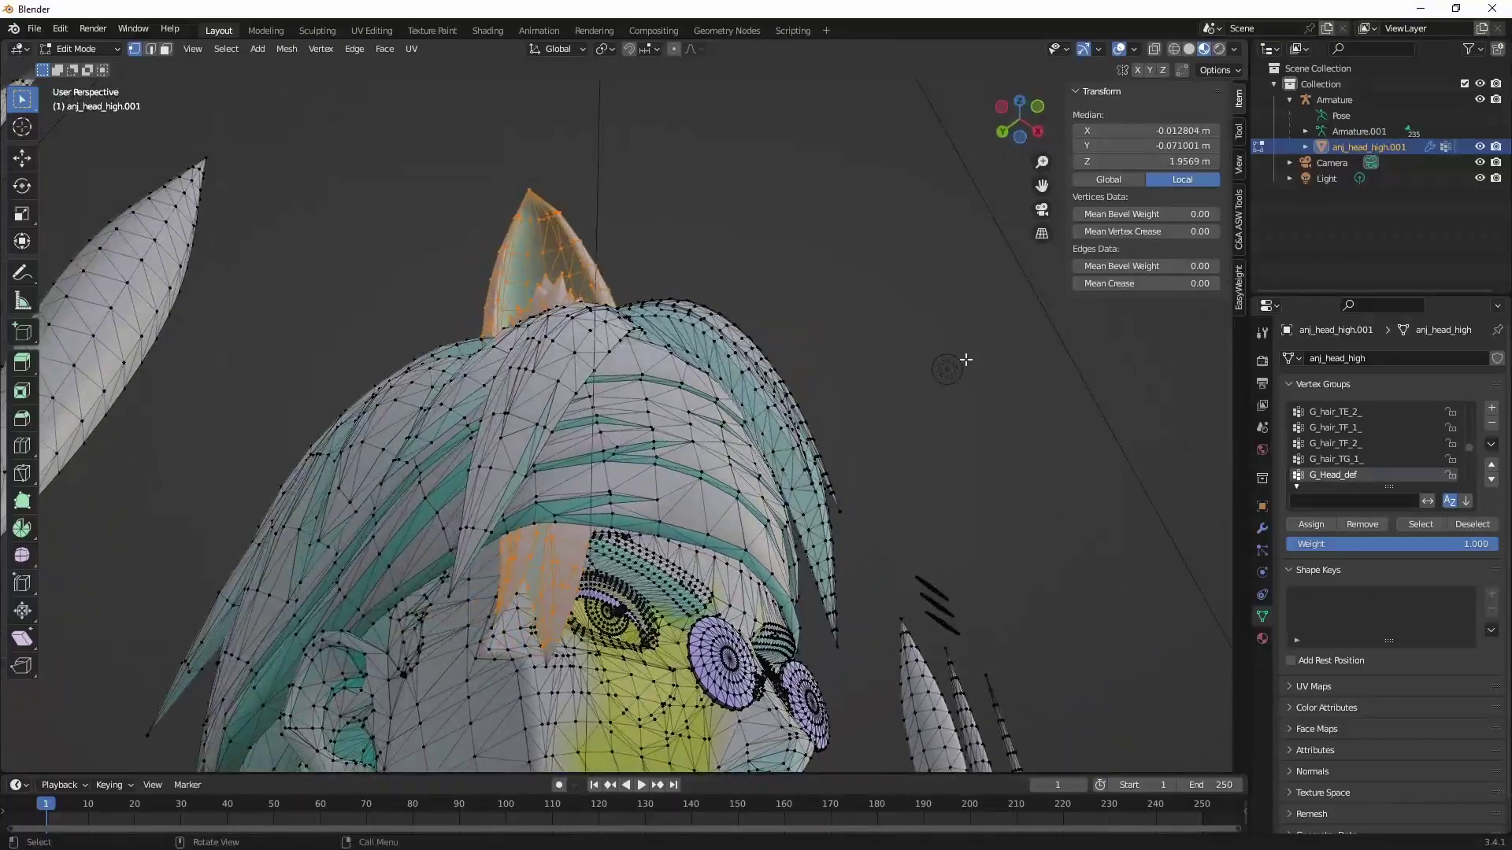
pyautogui.moveTo(543, 564); pyautogui.dragTo(510, 619, button='middle')
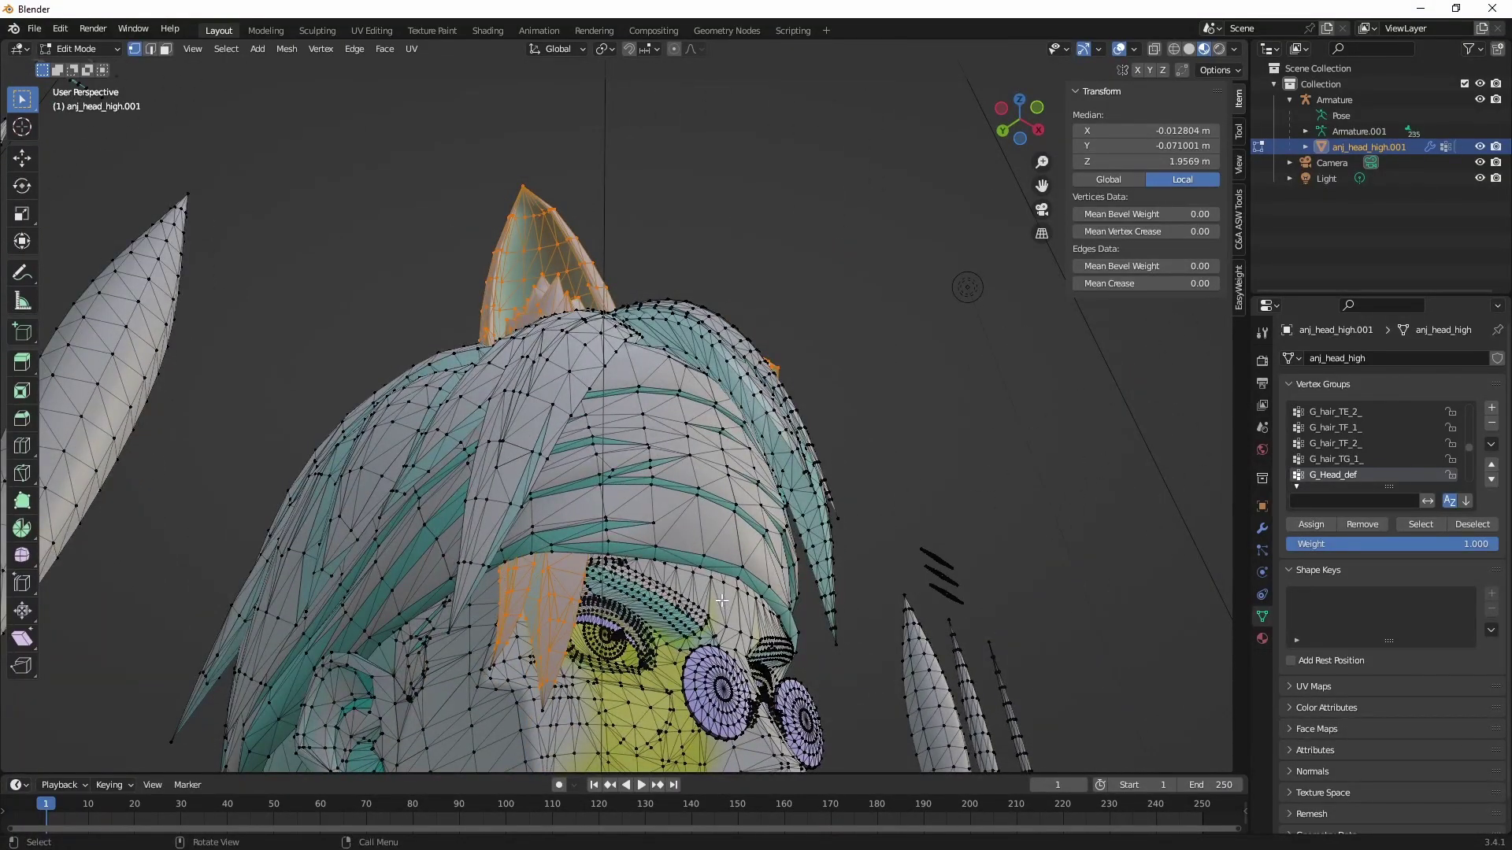
# Step: Inspect the selection with X-ray and undo the picks that added a hair strand to the two cat ears
pyautogui.hotkey('alt', 'z')
pyautogui.moveTo(721, 600); pyautogui.dragTo(690, 683, button='middle')
pyautogui.scroll(4, 676, 543)
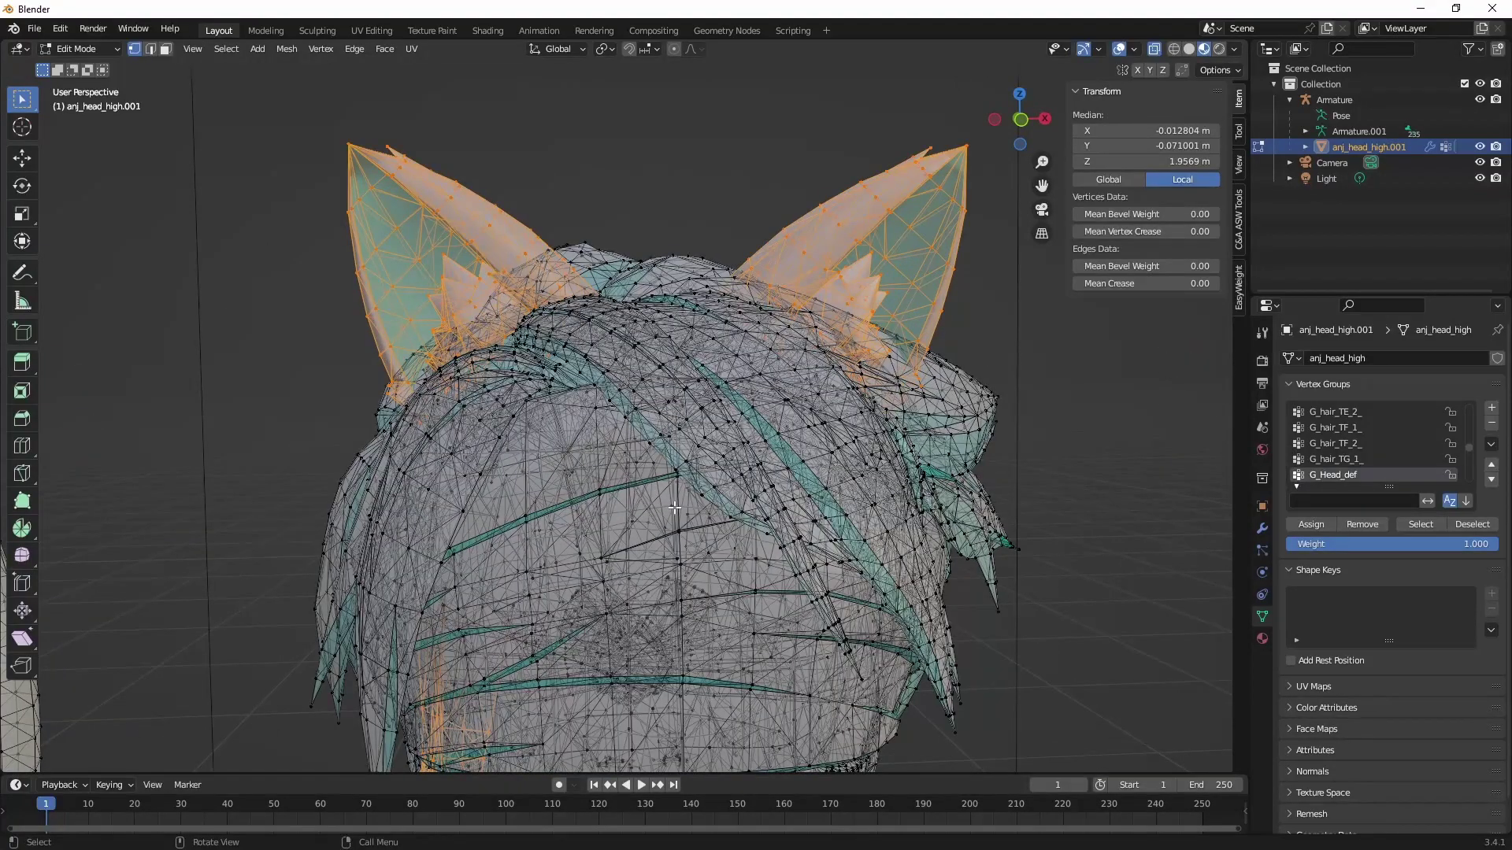
pyautogui.scroll(-2, 632, 483)
pyautogui.hotkey('alt', 'z')
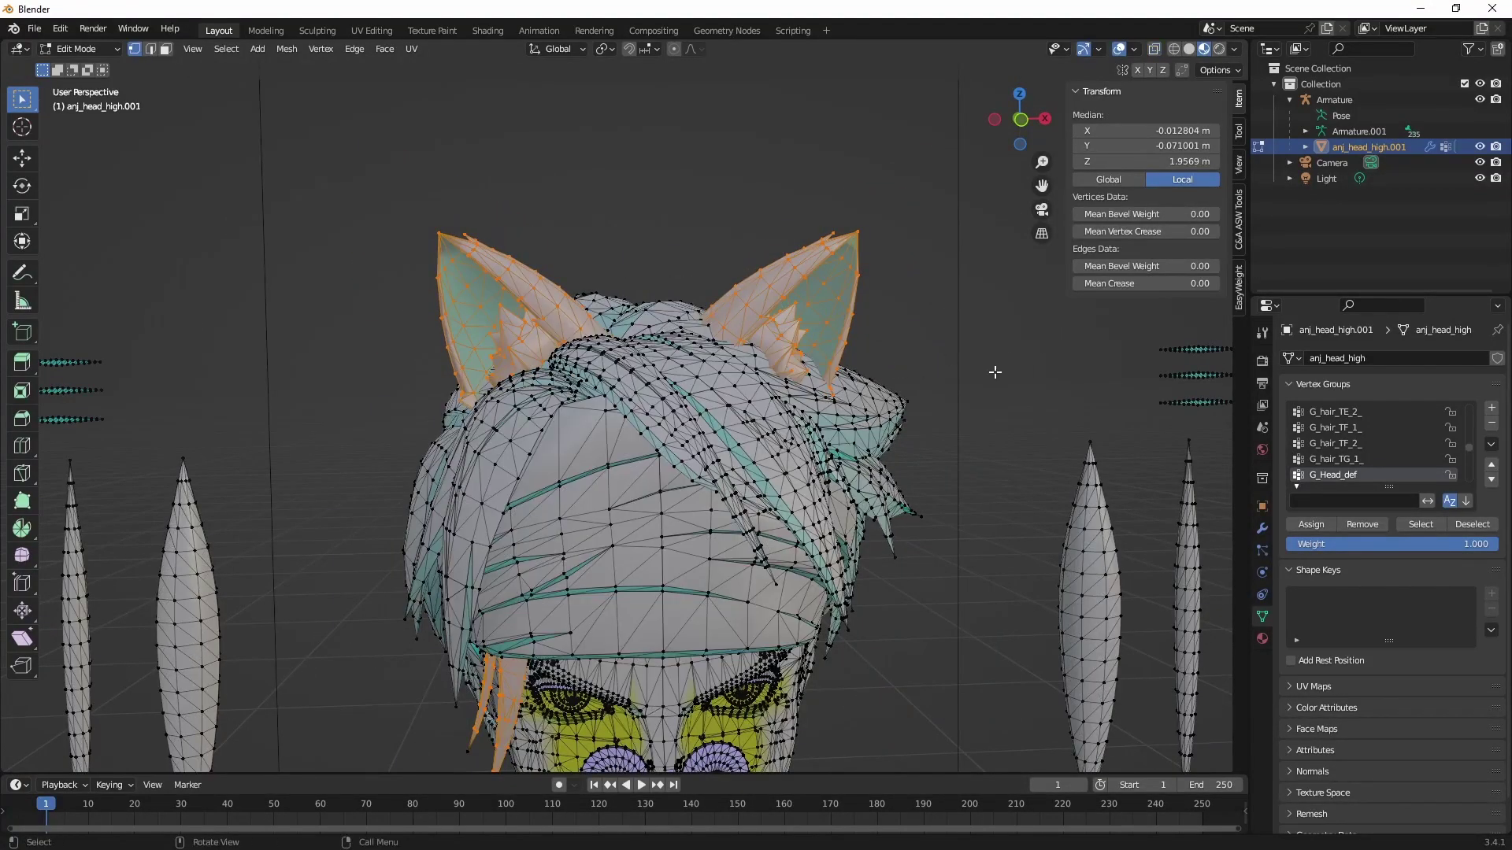
pyautogui.hotkey('ctrl', 'z')
pyautogui.hotkey('ctrl', 'z')
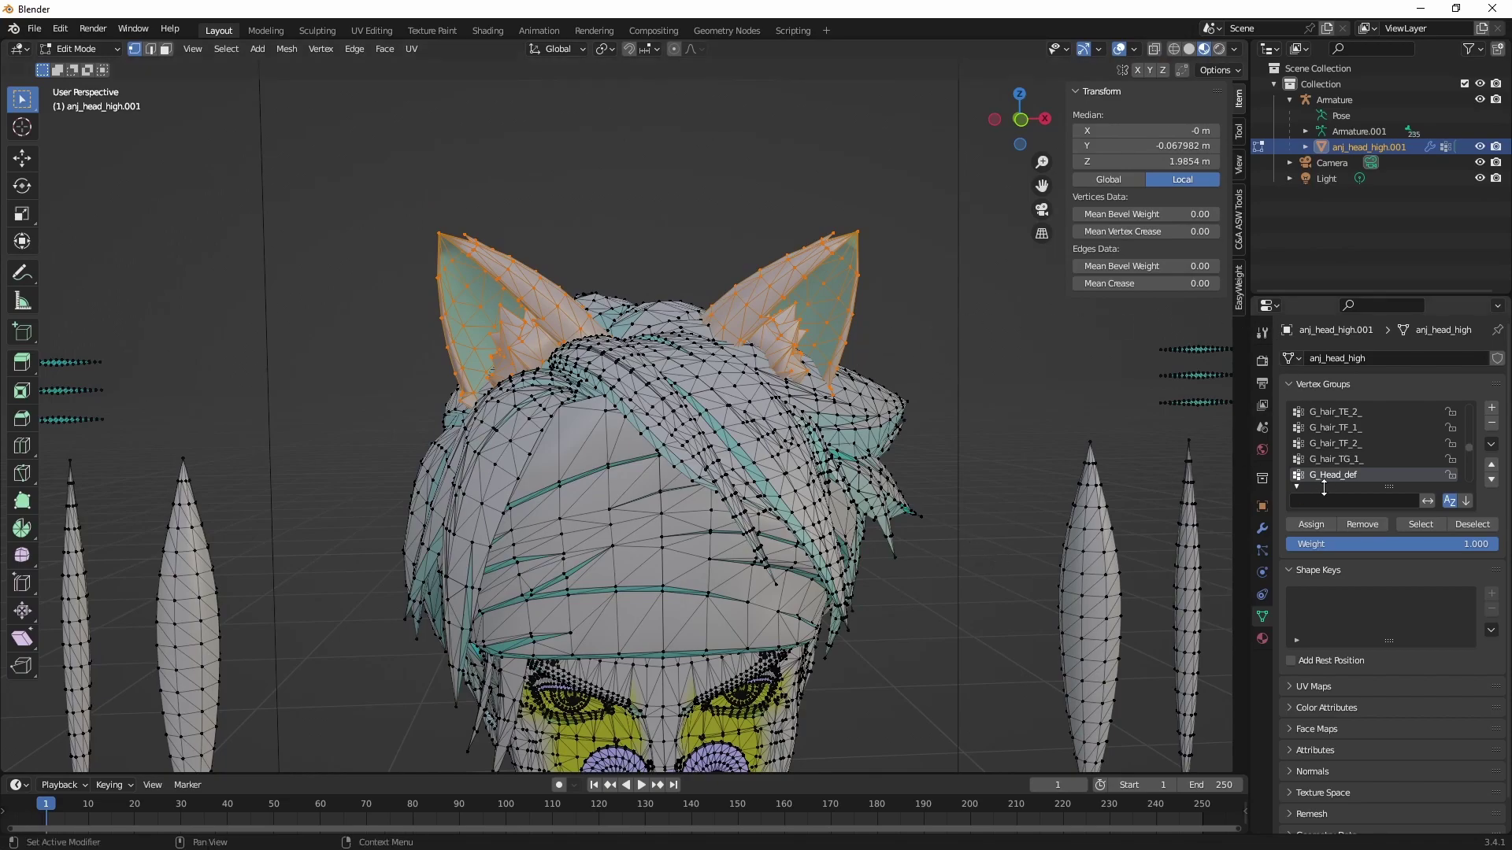
# Step: Remove the selected cat ears from the G_Head_def and G_hair_base vertex groups
pyautogui.click(1367, 523)
pyautogui.scroll(4, 1321, 437)
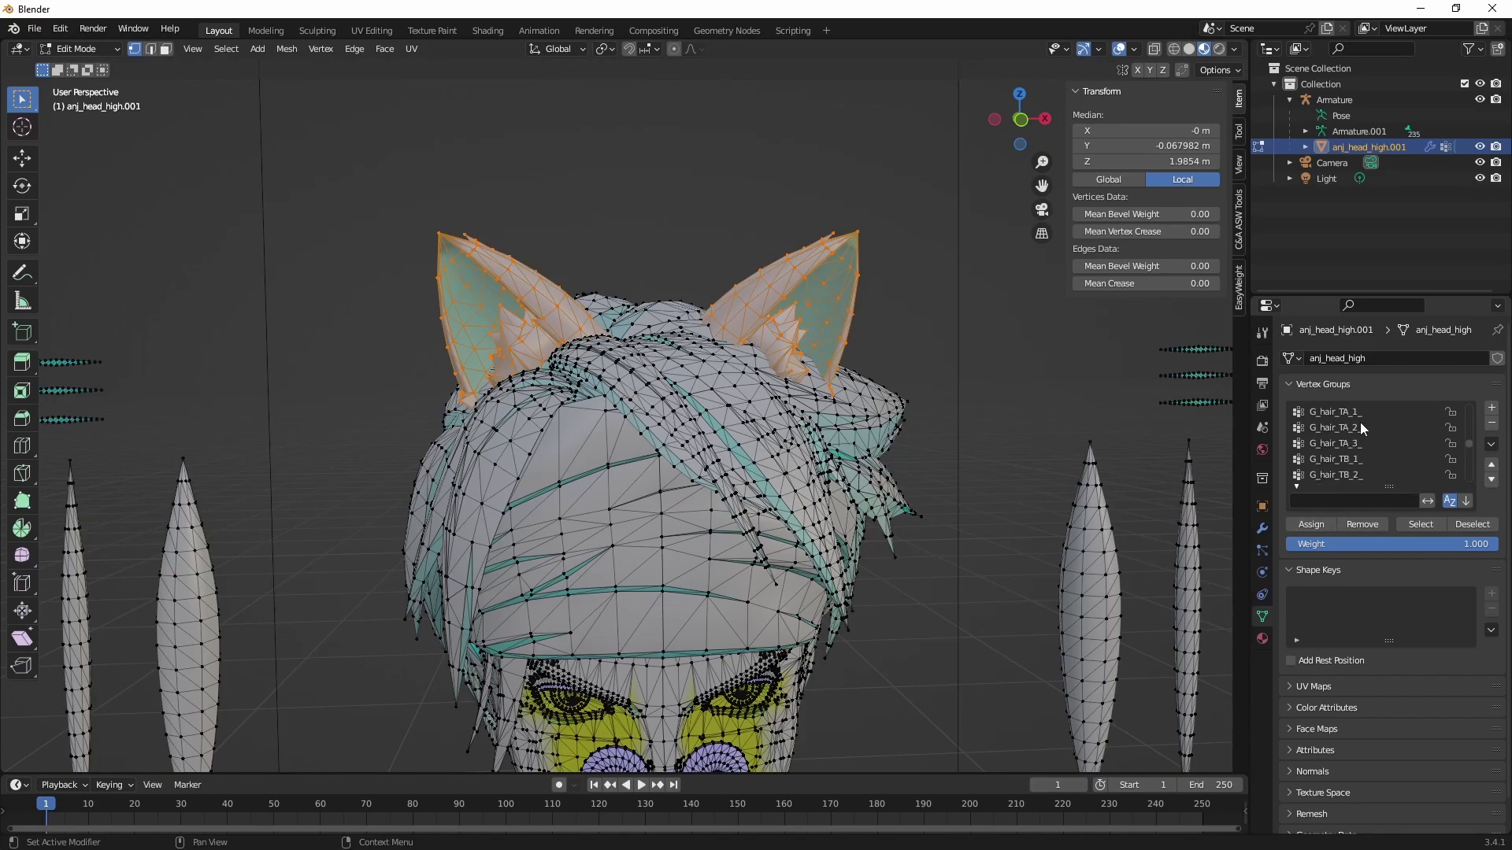
pyautogui.scroll(5, 1359, 422)
pyautogui.scroll(5, 1359, 422)
pyautogui.click(1358, 460)
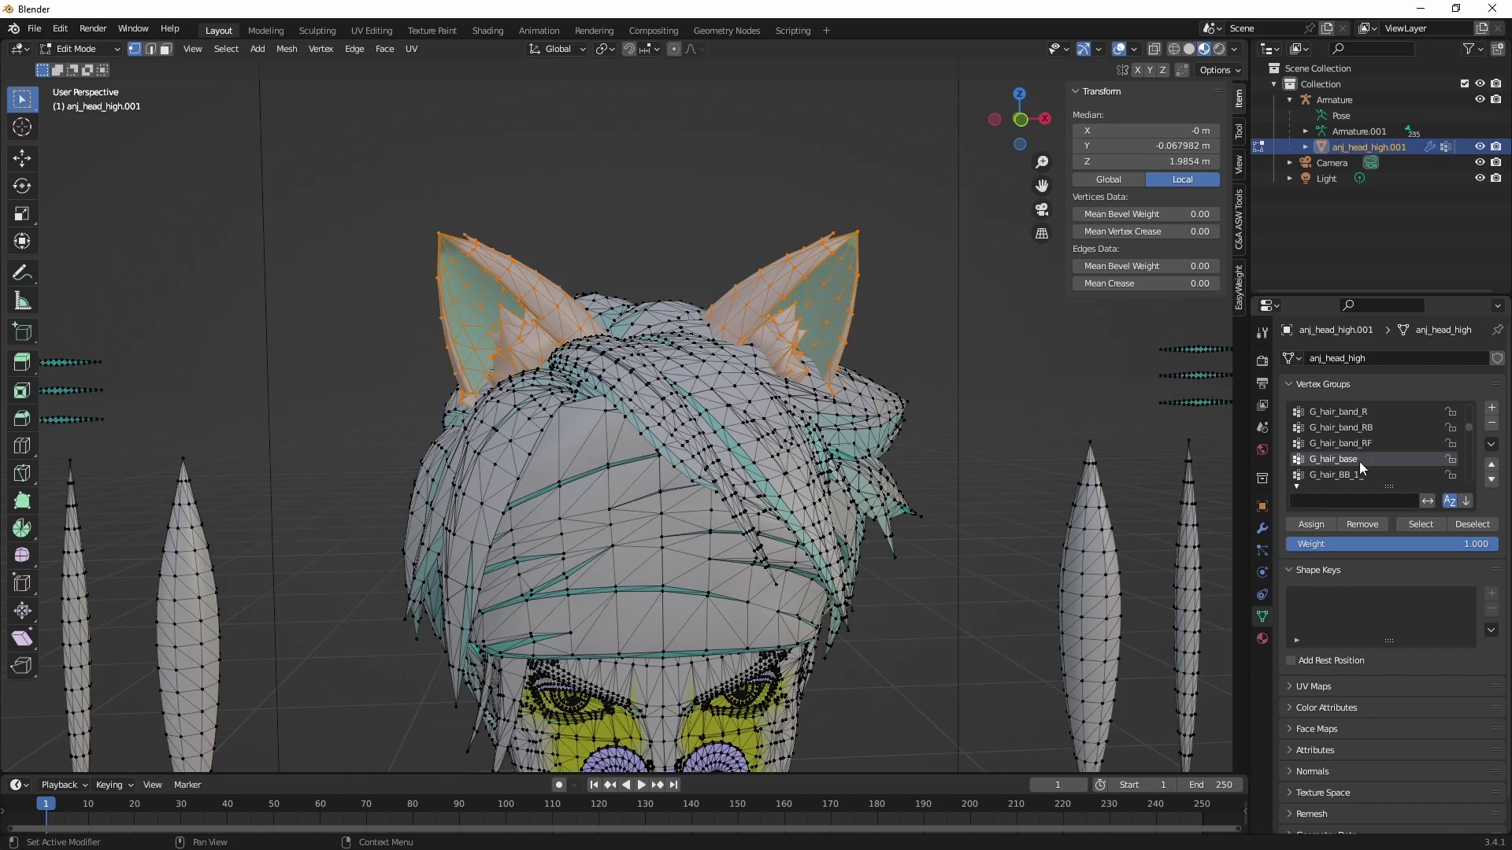
pyautogui.click(1359, 522)
# Step: Assign the cat ears to the G_Head_def vertex group with weight 1.000 and select that group's vertices to check its coverage
pyautogui.scroll(-6, 1363, 442)
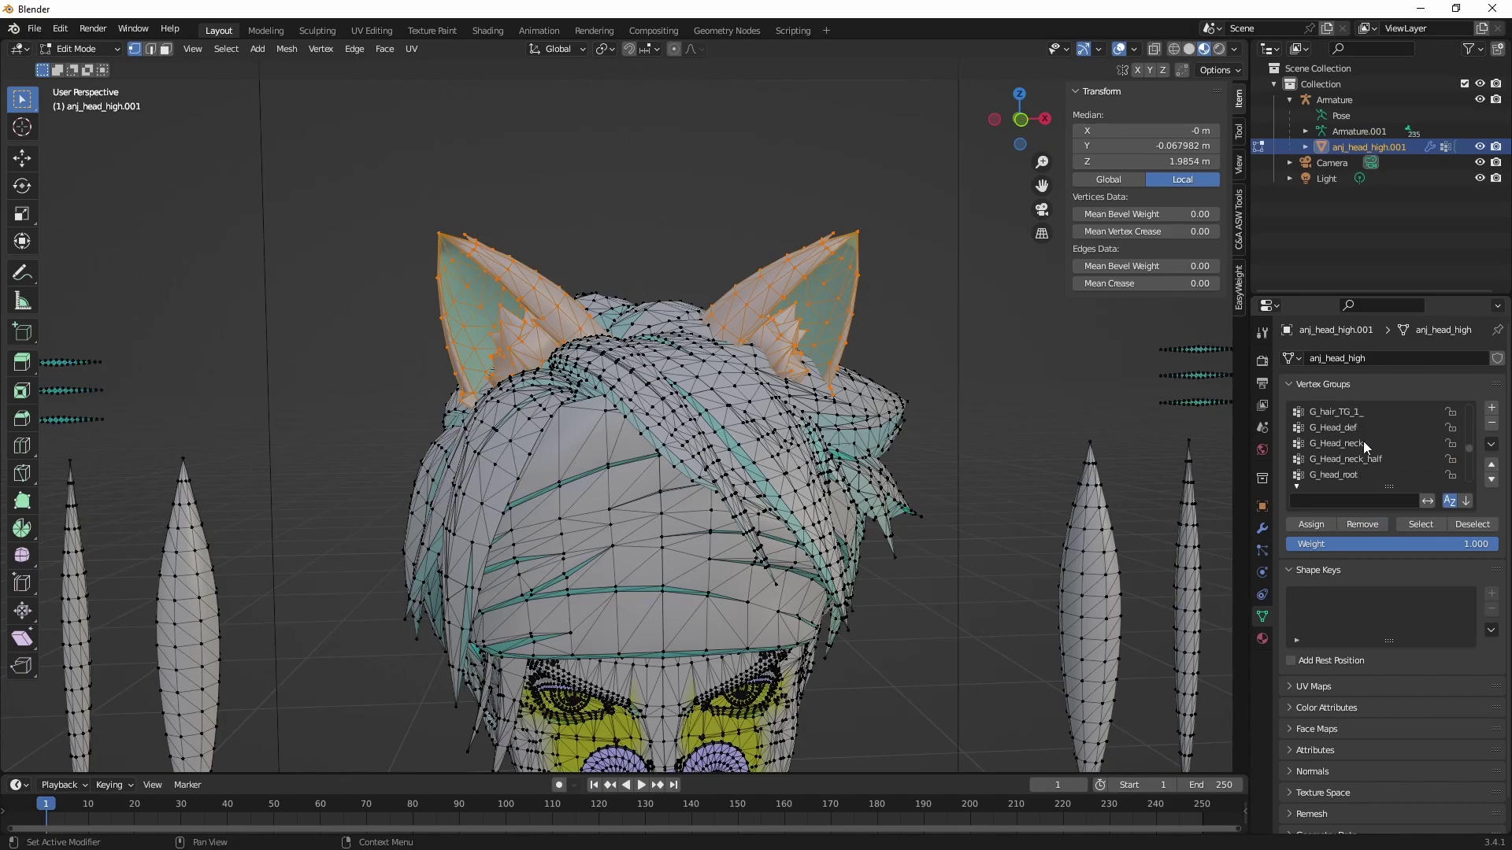
pyautogui.click(1362, 427)
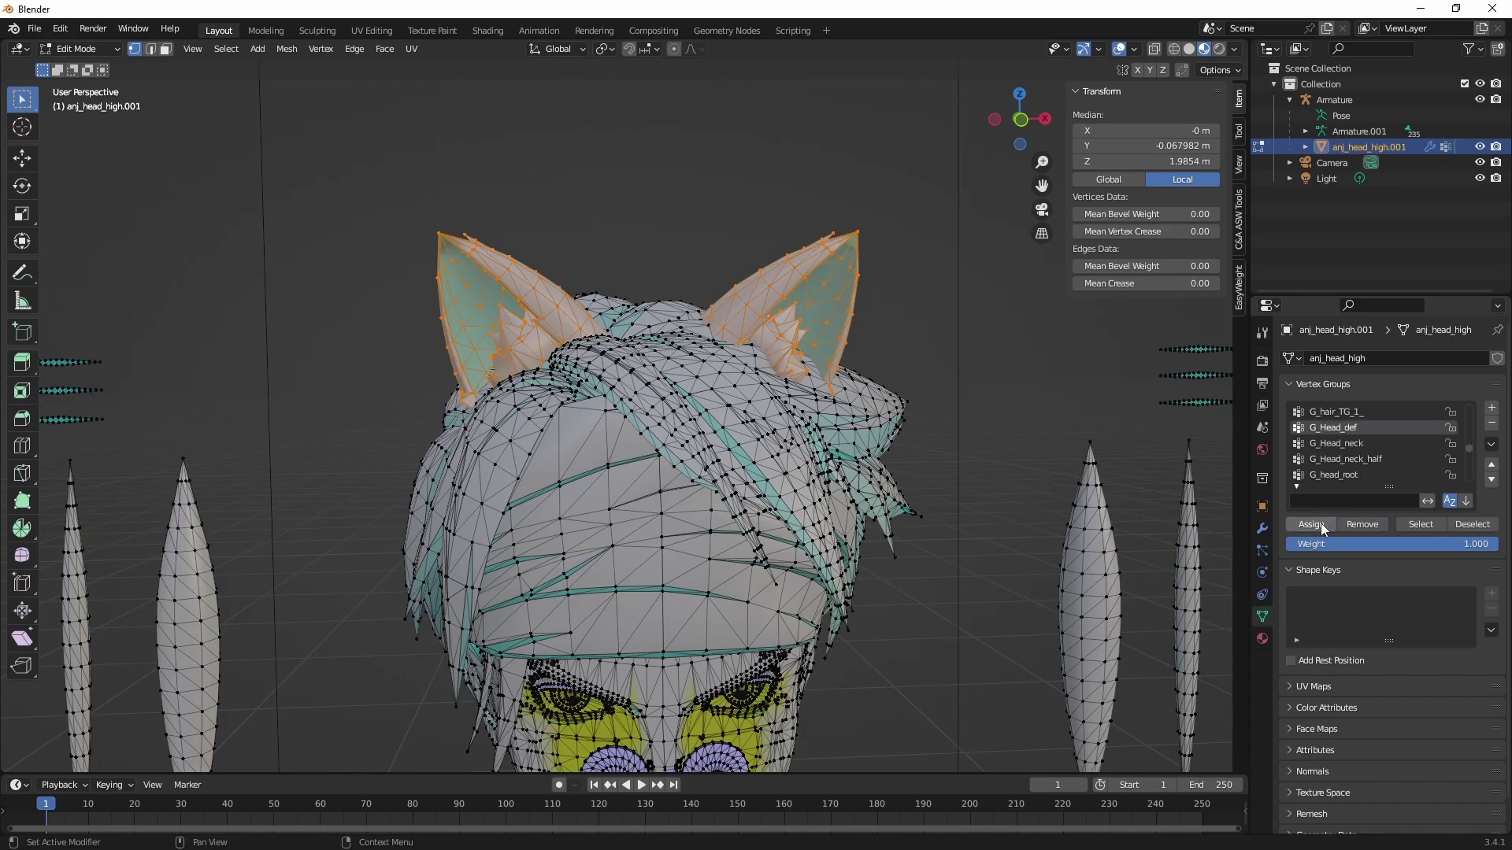
pyautogui.hotkey('alt', 'a')
pyautogui.click(1408, 524)
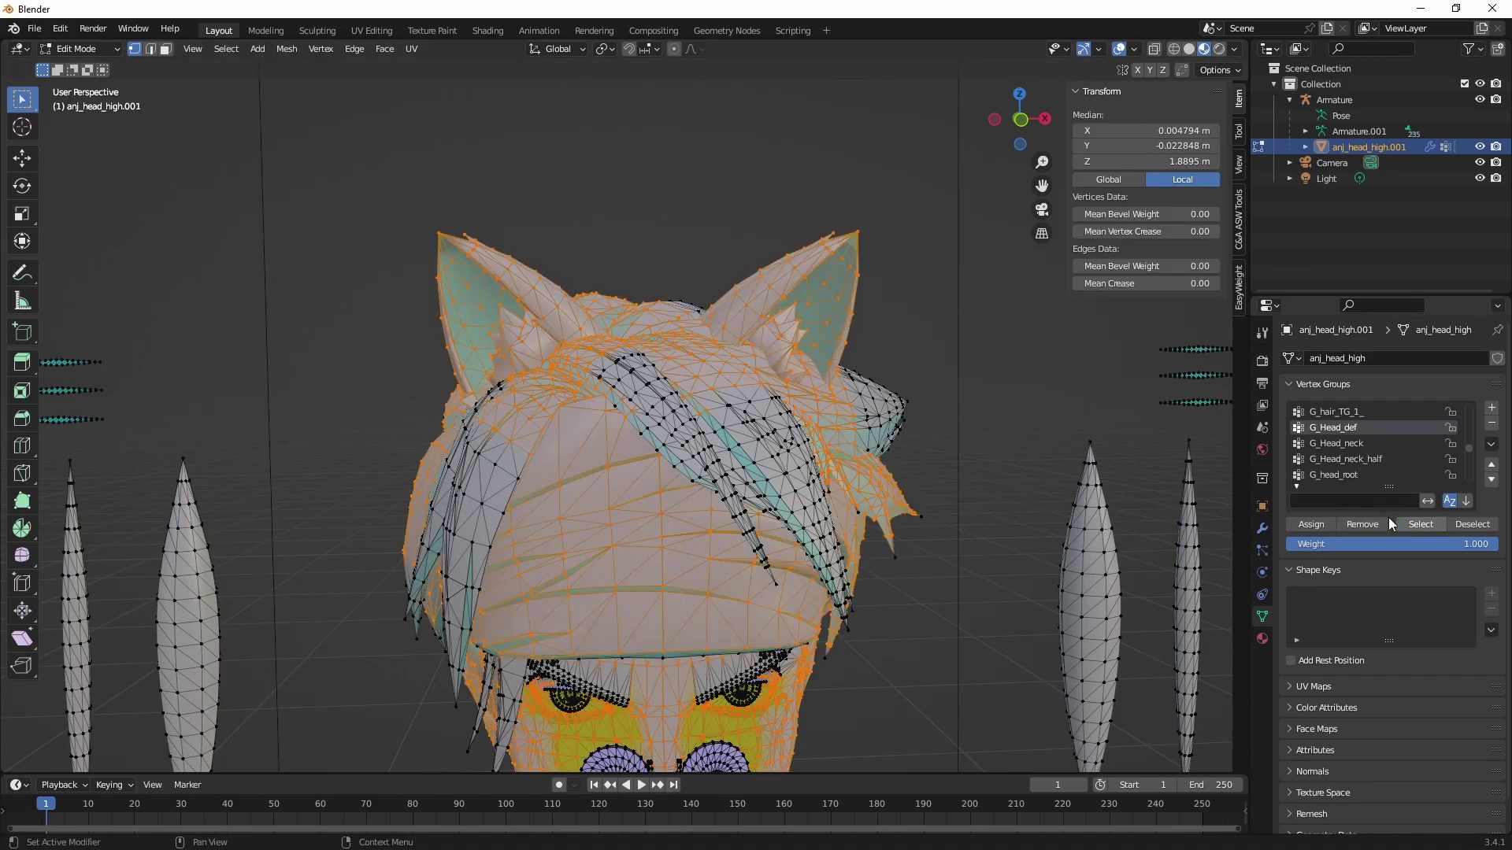
pyautogui.scroll(-3, 683, 458)
pyautogui.moveTo(599, 456); pyautogui.dragTo(552, 328, button='middle')
pyautogui.scroll(6, 580, 494)
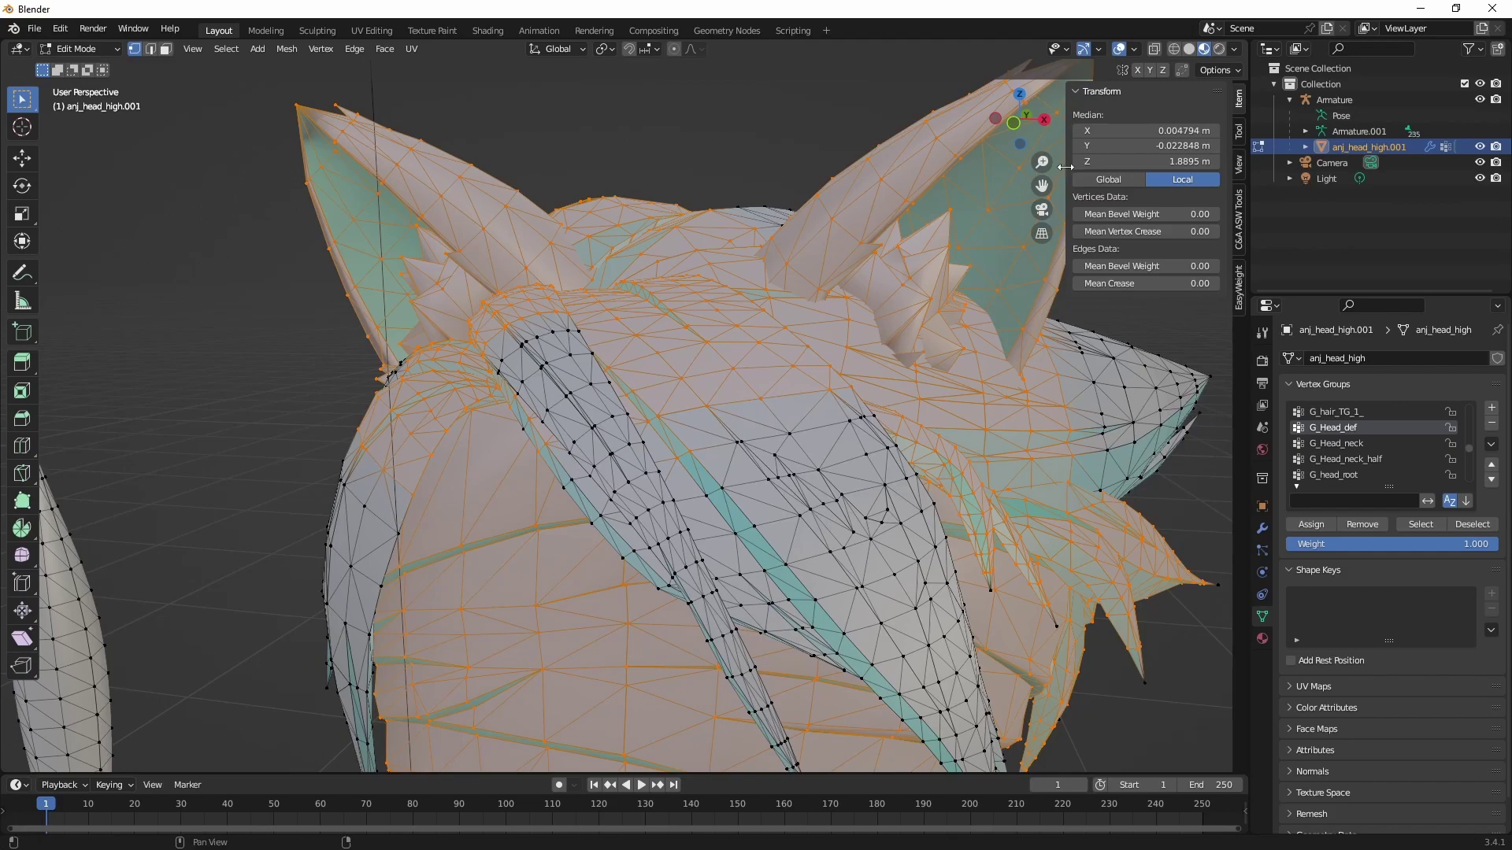
pyautogui.moveTo(1065, 167); pyautogui.dragTo(1232, 168)
pyautogui.moveTo(645, 370); pyautogui.dragTo(738, 335, button='middle')
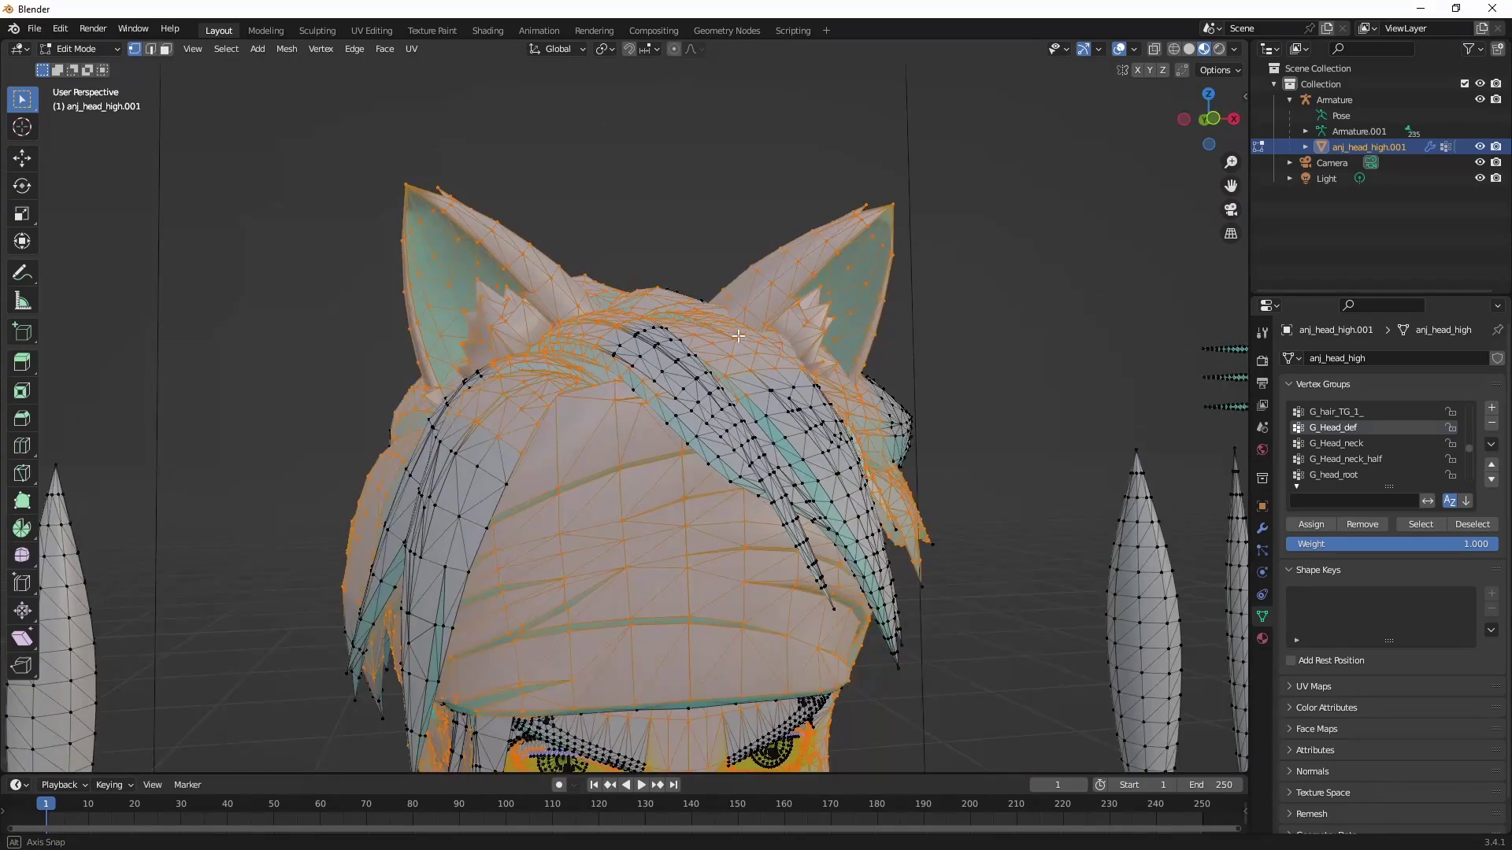
# Step: Clear the selection and check the high-detail head in Object Mode, including its Armature modifier and material slots
pyautogui.click(1024, 316)
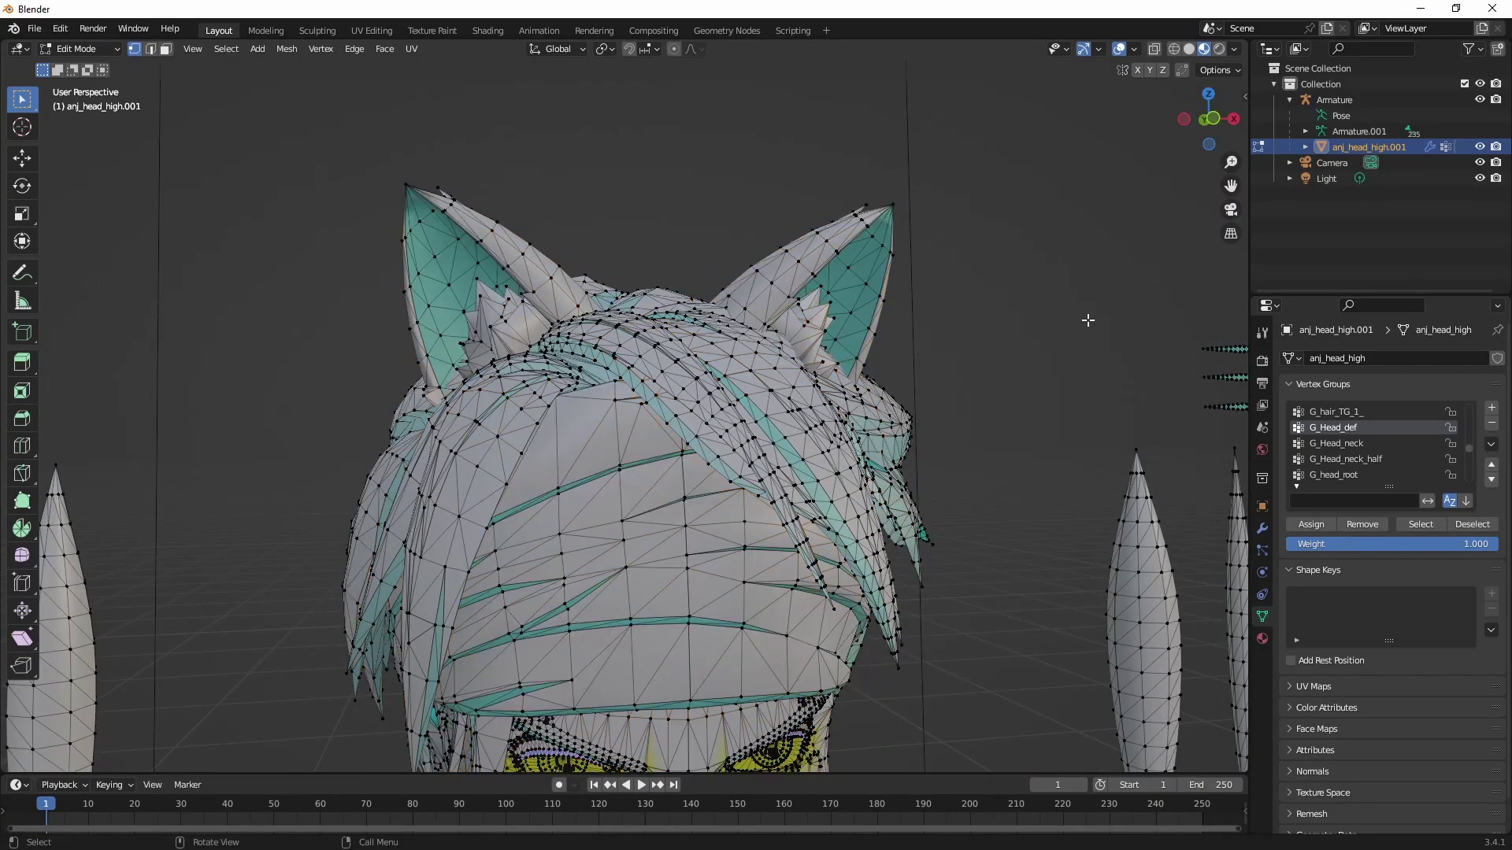
pyautogui.moveTo(551, 320)
pyautogui.mouseDown(button='middle')
pyautogui.moveTo(800, 351)
pyautogui.moveTo(610, 213)
pyautogui.moveTo(564, 312)
pyautogui.mouseUp(button='middle')
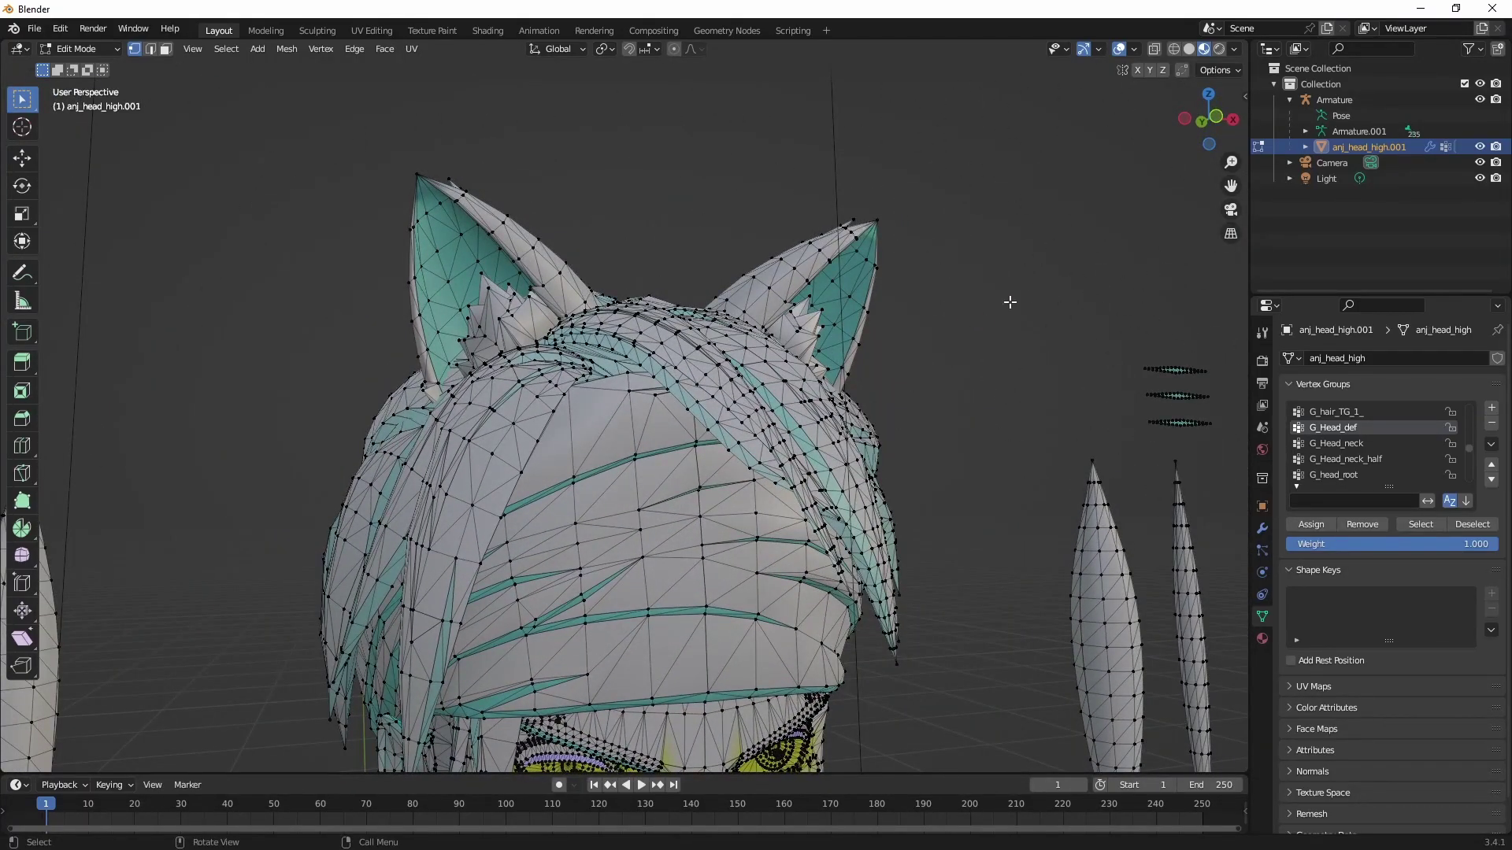
pyautogui.press('Tab')
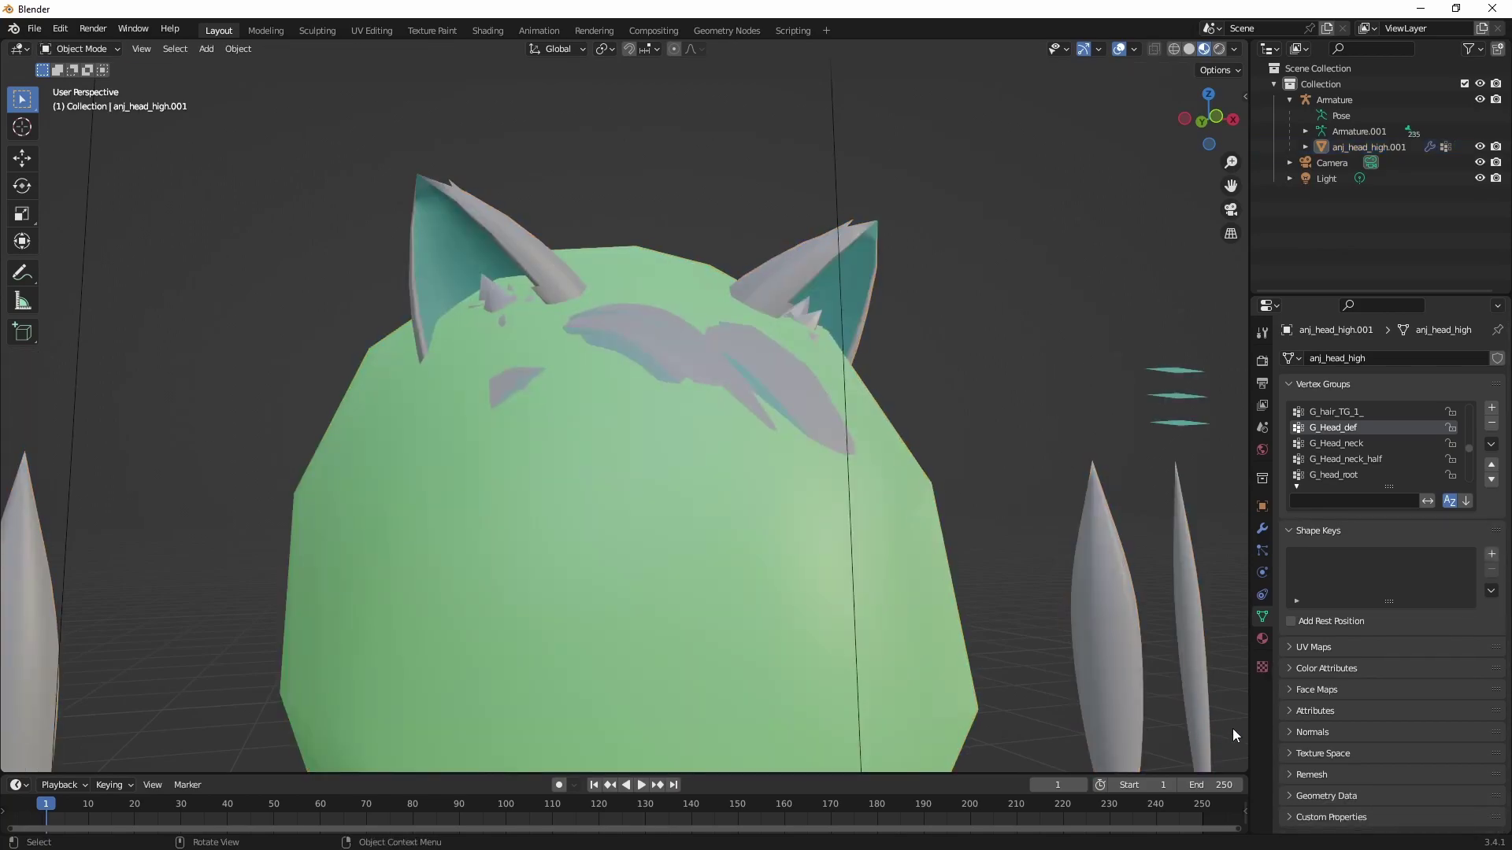
pyautogui.click(1263, 531)
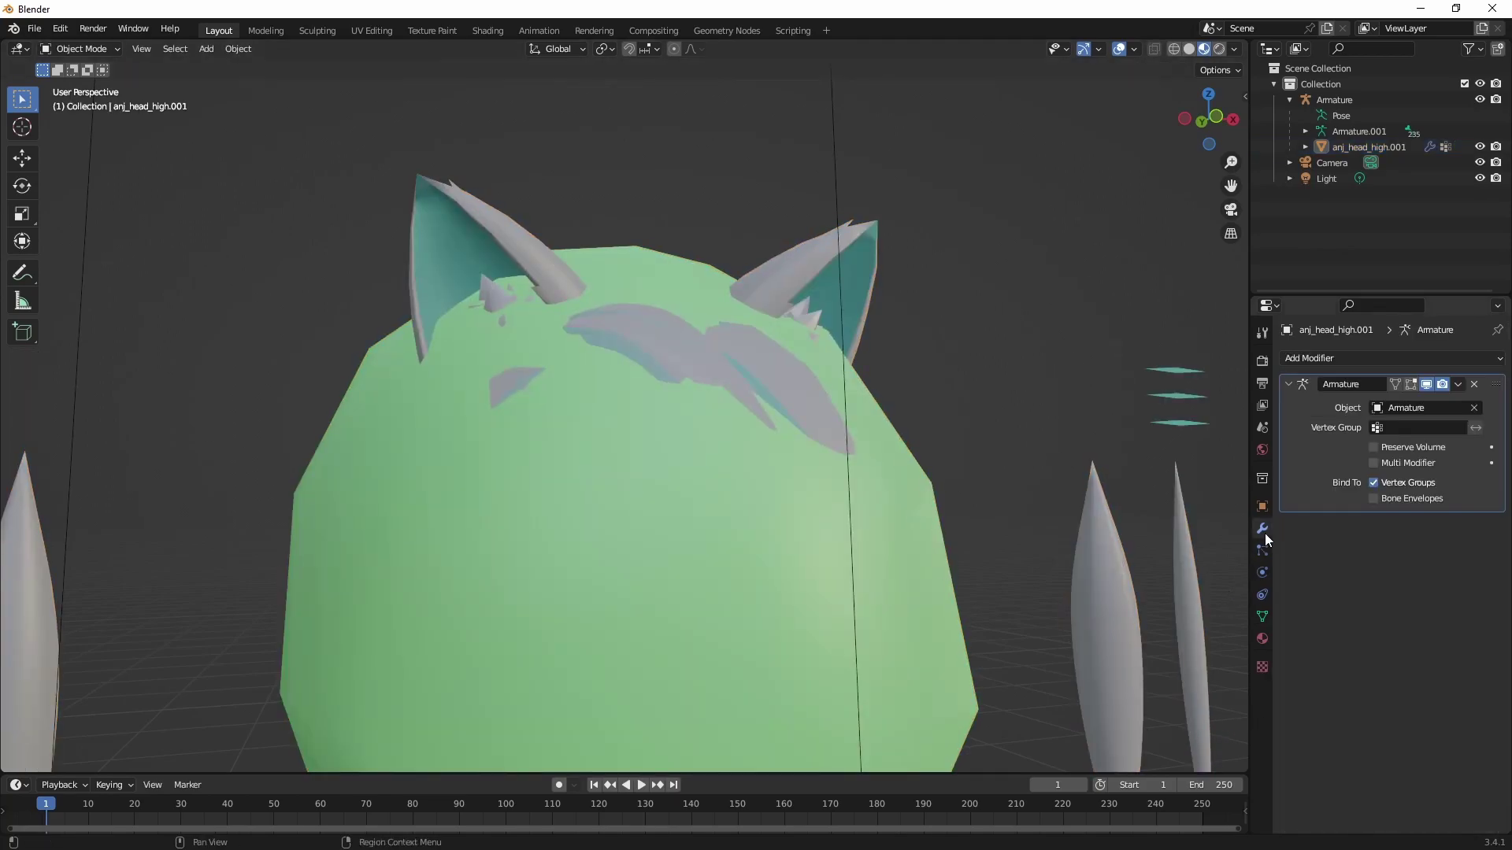
pyautogui.click(1262, 639)
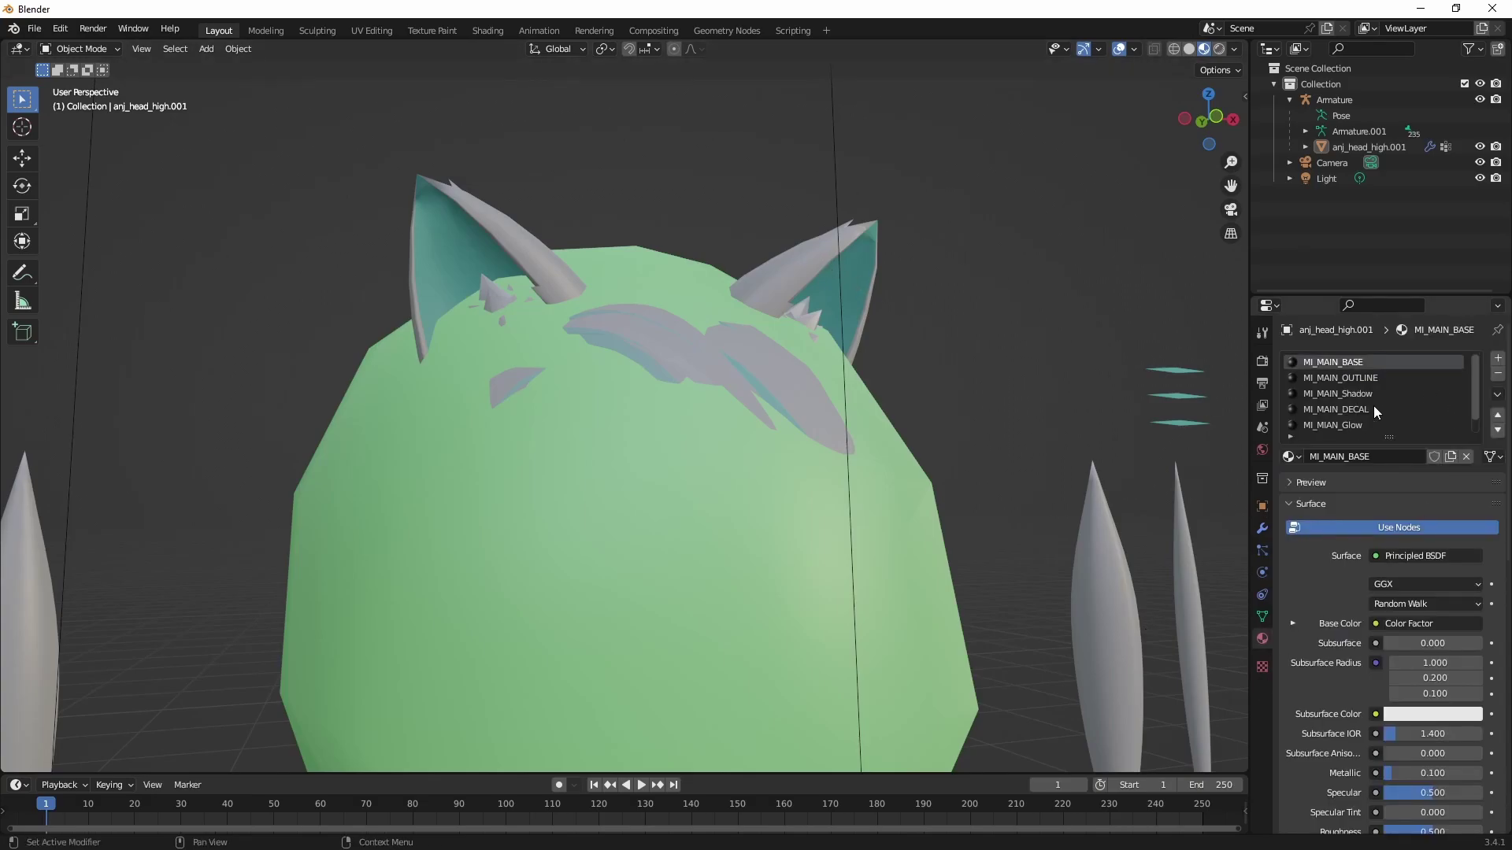
pyautogui.click(848, 280)
pyautogui.press('Tab')
pyautogui.moveTo(897, 311); pyautogui.dragTo(845, 401, button='middle')
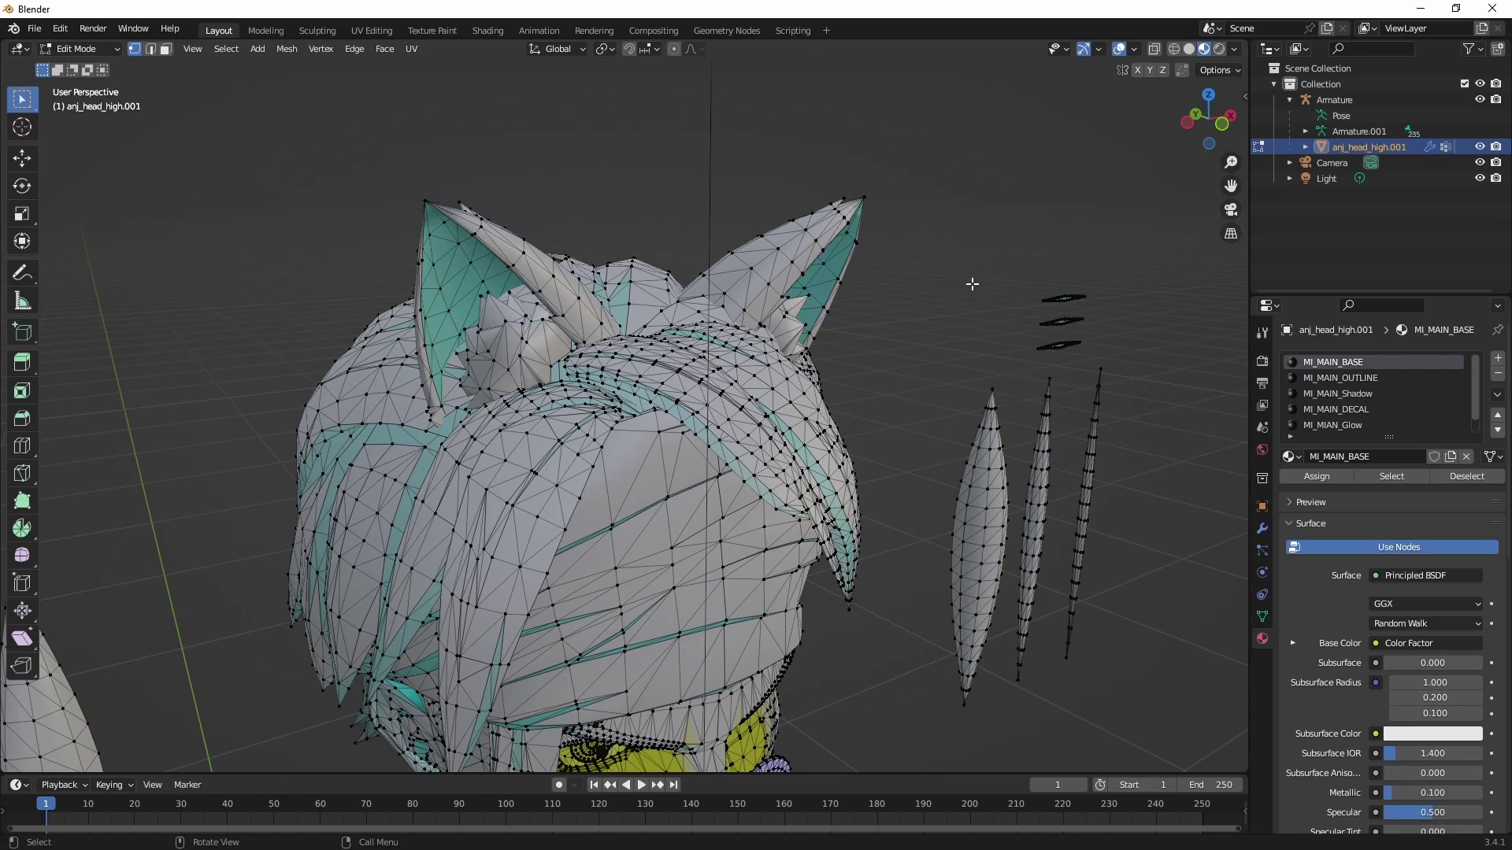
pyautogui.press('Tab')
pyautogui.moveTo(948, 204); pyautogui.dragTo(901, 250, button='middle')
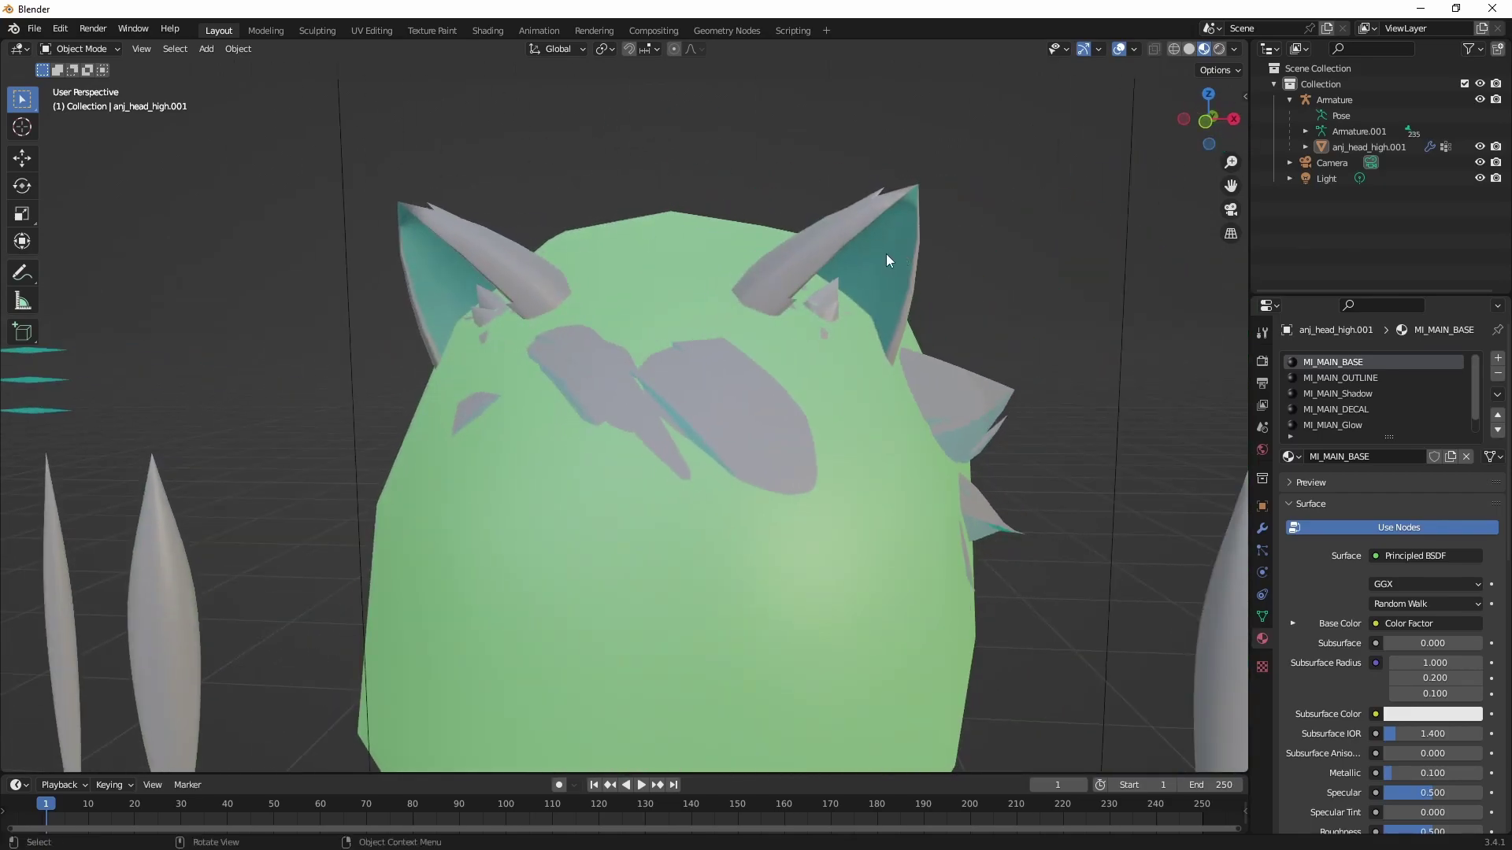
# Step: Select the anj_head_high.001 mesh together with its Armature and start an FBX export
pyautogui.click(1339, 146)
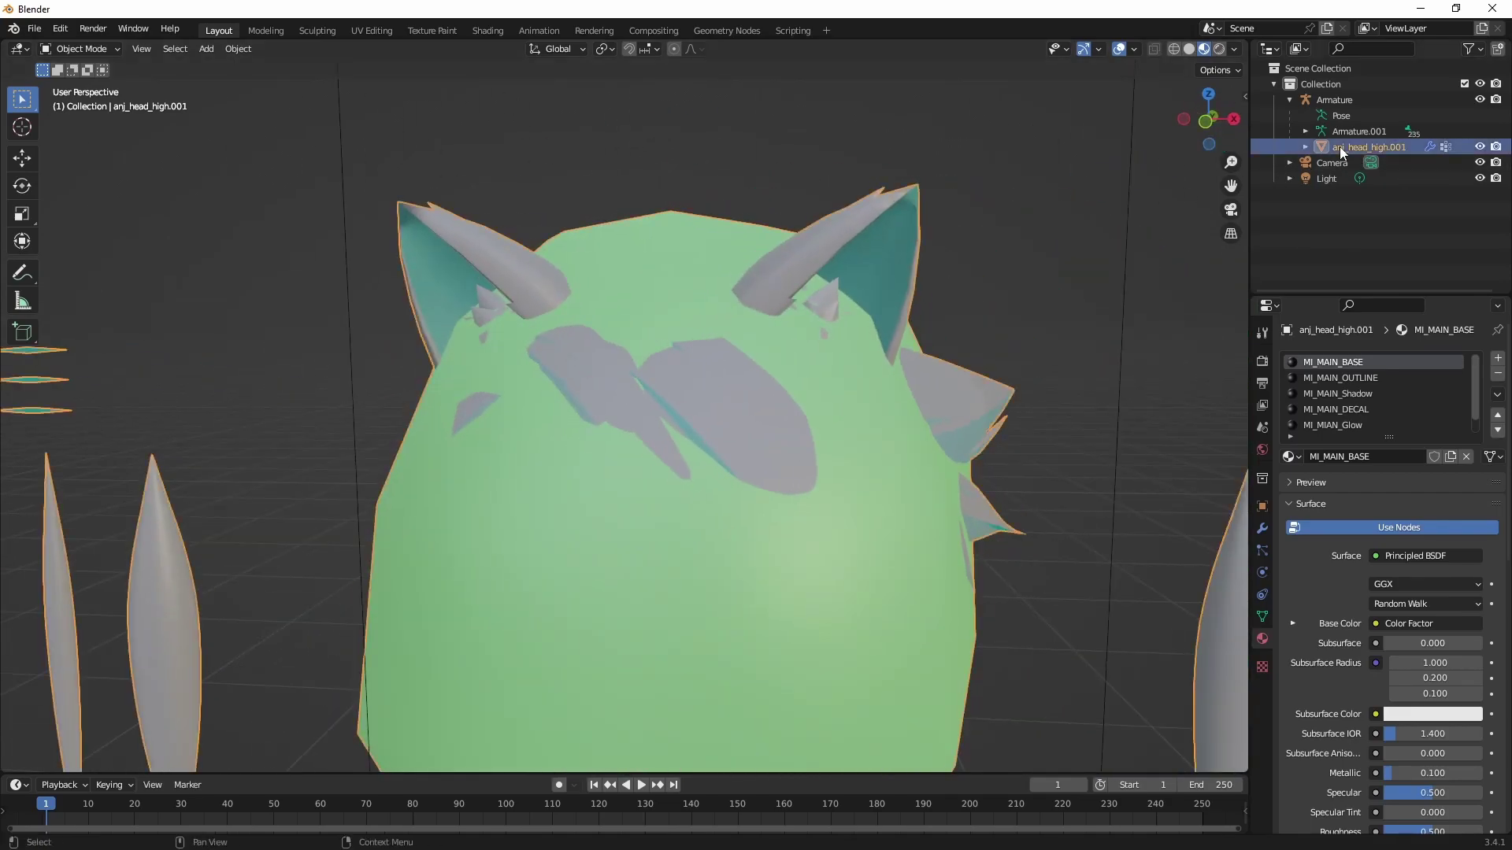
pyautogui.keyDown('ctrl'); pyautogui.click(1346, 98); pyautogui.keyUp('ctrl')
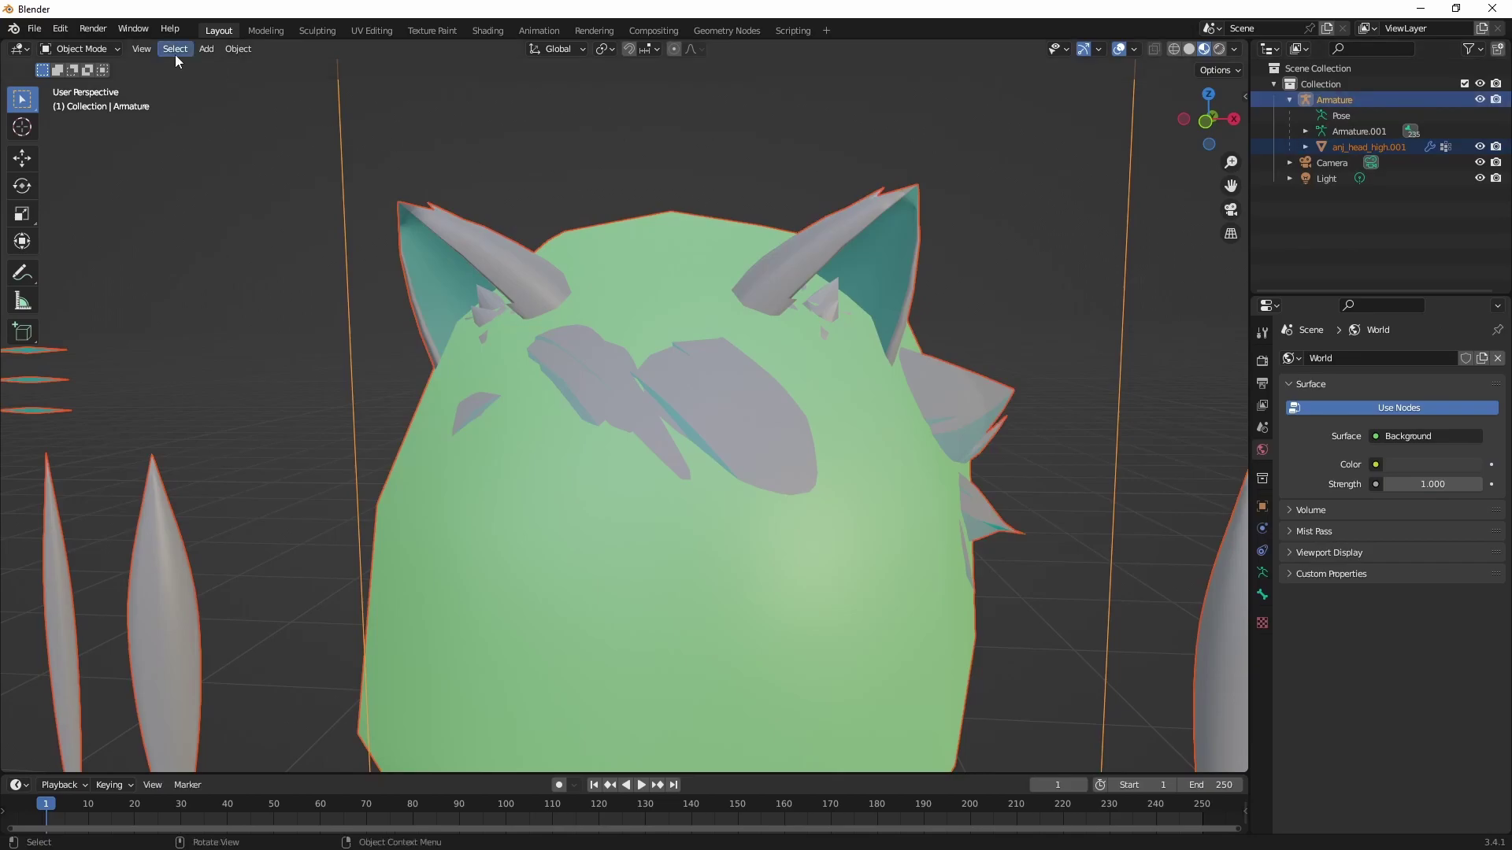
pyautogui.click(36, 30)
pyautogui.moveTo(79, 257)
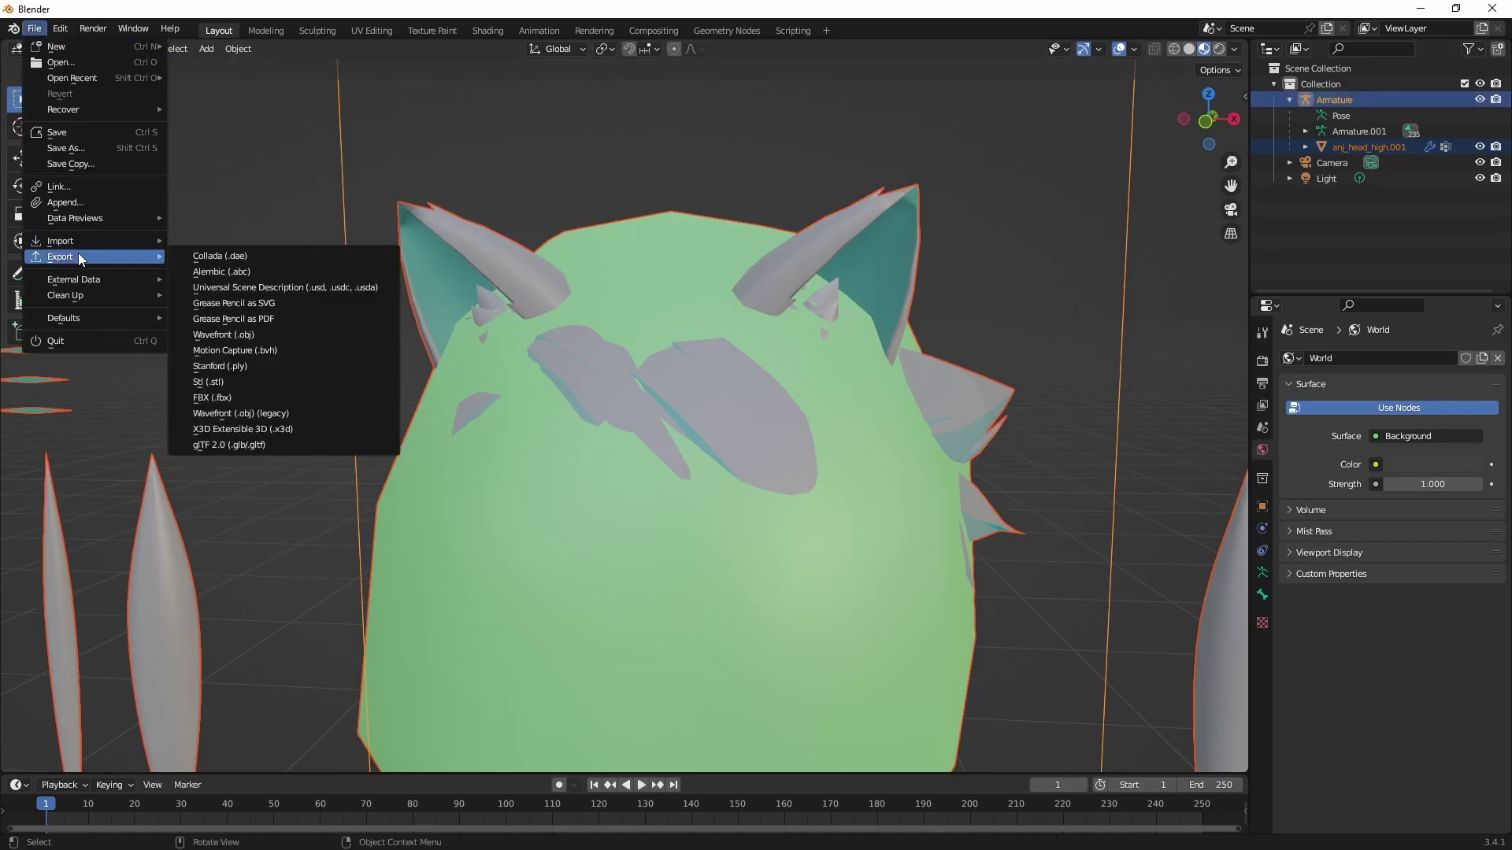
pyautogui.click(223, 389)
# Step: Open the catAnj folder inside Strive Mods\Exported FBX on the Desktop as the export destination
pyautogui.click(394, 381)
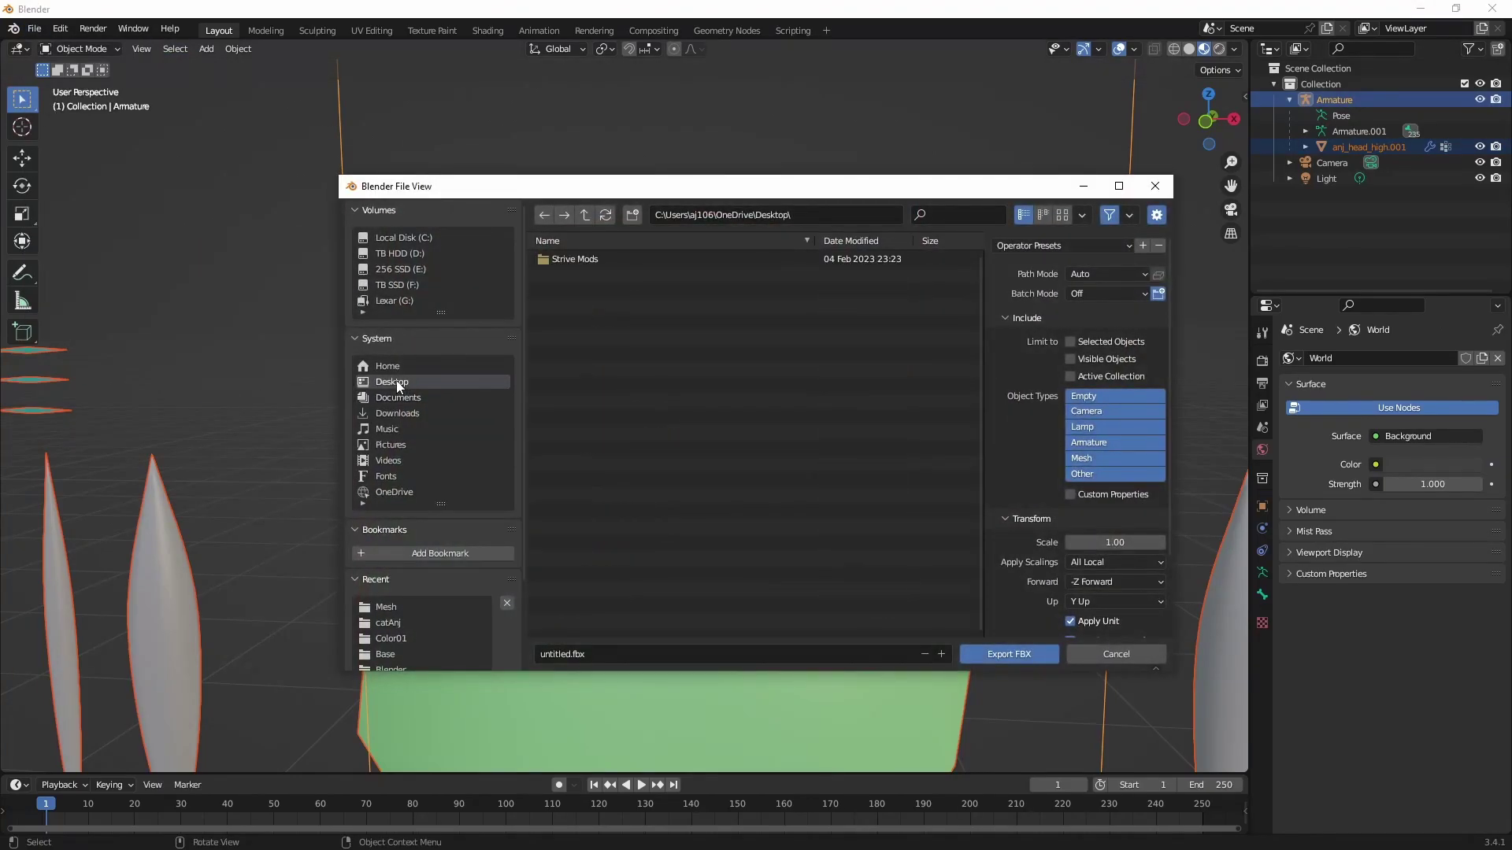
pyautogui.doubleClick(603, 259)
pyautogui.doubleClick(607, 272)
pyautogui.press('BackSpace')
pyautogui.doubleClick(615, 340)
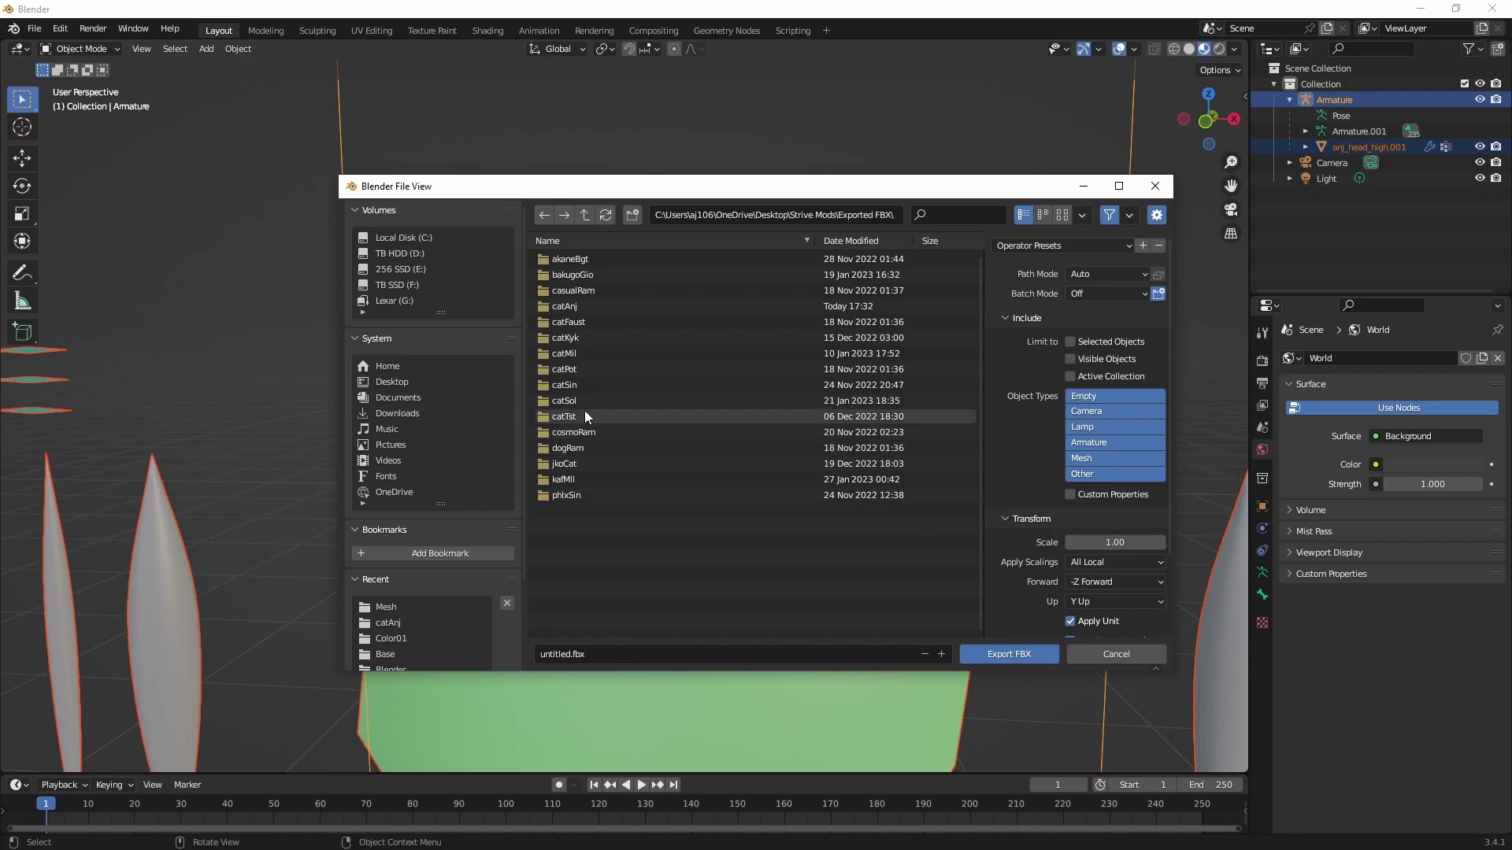
pyautogui.doubleClick(588, 305)
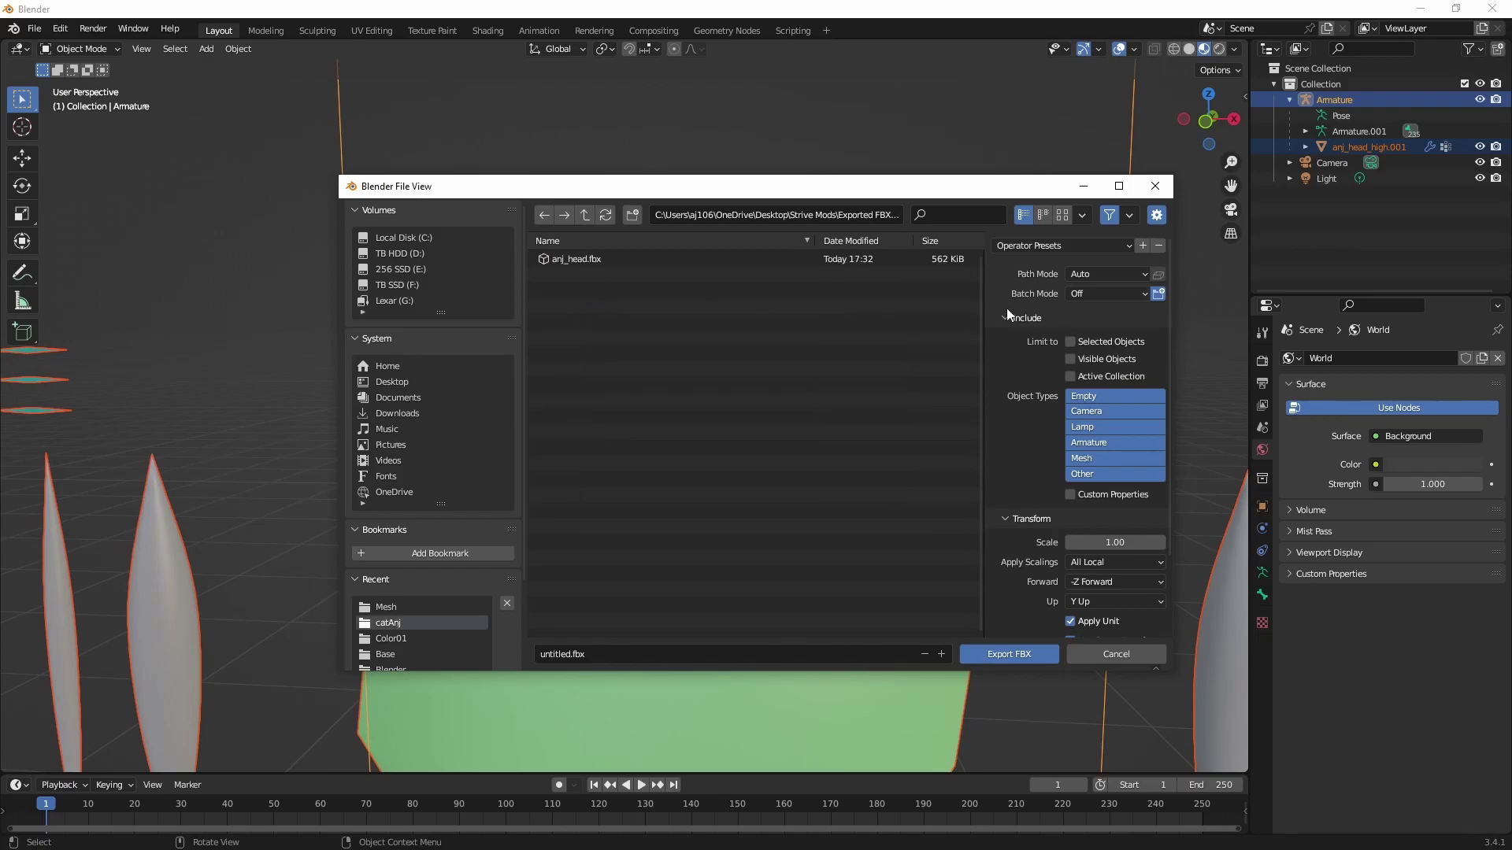
# Step: Limit the FBX export to selected objects and the Armature and Mesh types, with Add Leaf Bones and Bake Animation turned off
pyautogui.click(1071, 342)
pyautogui.click(1094, 441)
pyautogui.keyDown('shift'); pyautogui.click(1099, 457); pyautogui.keyUp('shift')
pyautogui.scroll(-3, 1019, 513)
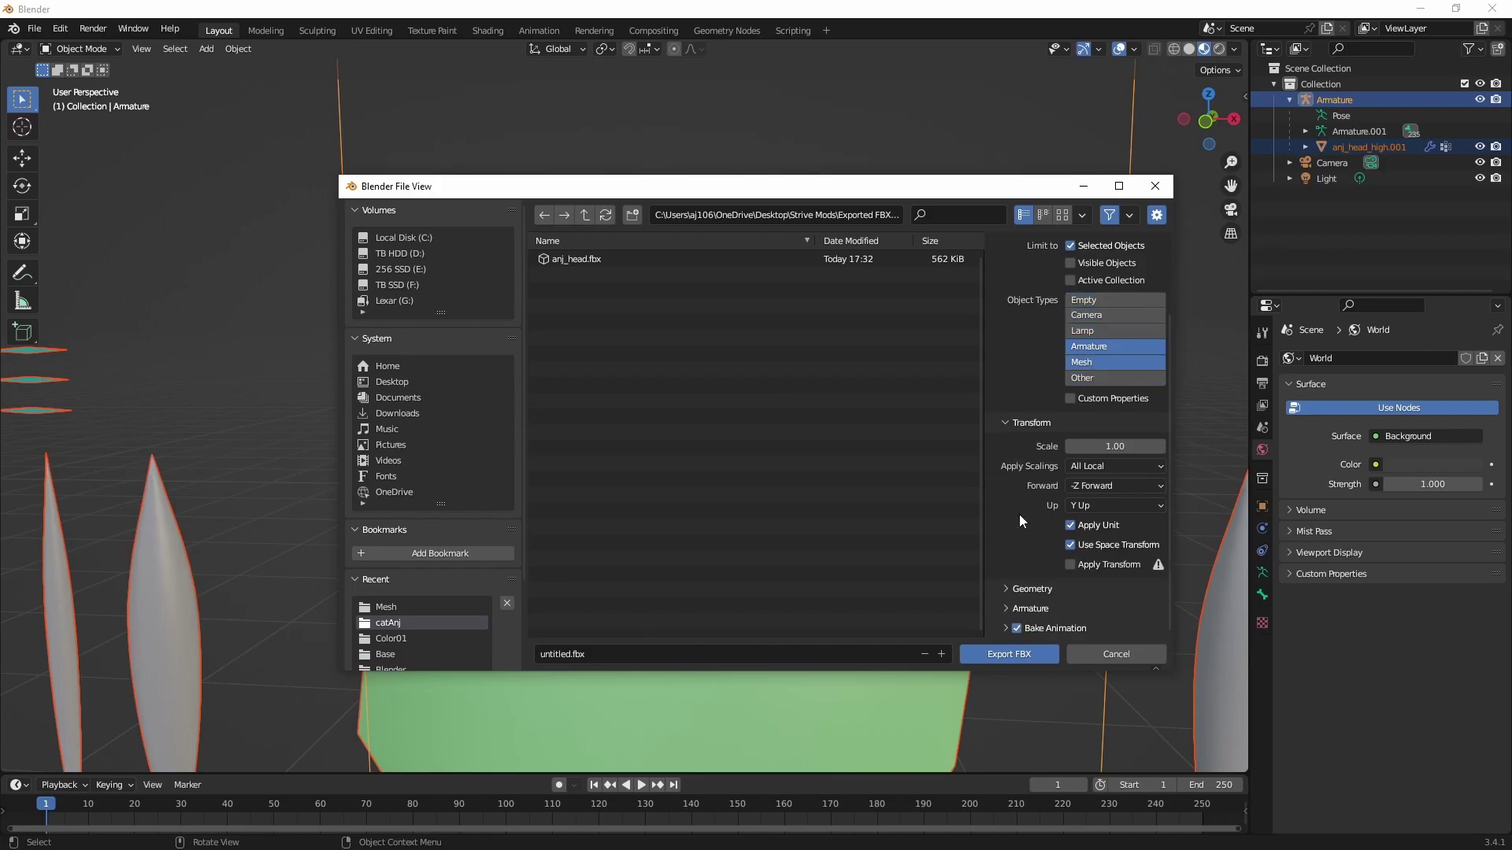
pyautogui.click(1008, 608)
pyautogui.scroll(-3, 1048, 576)
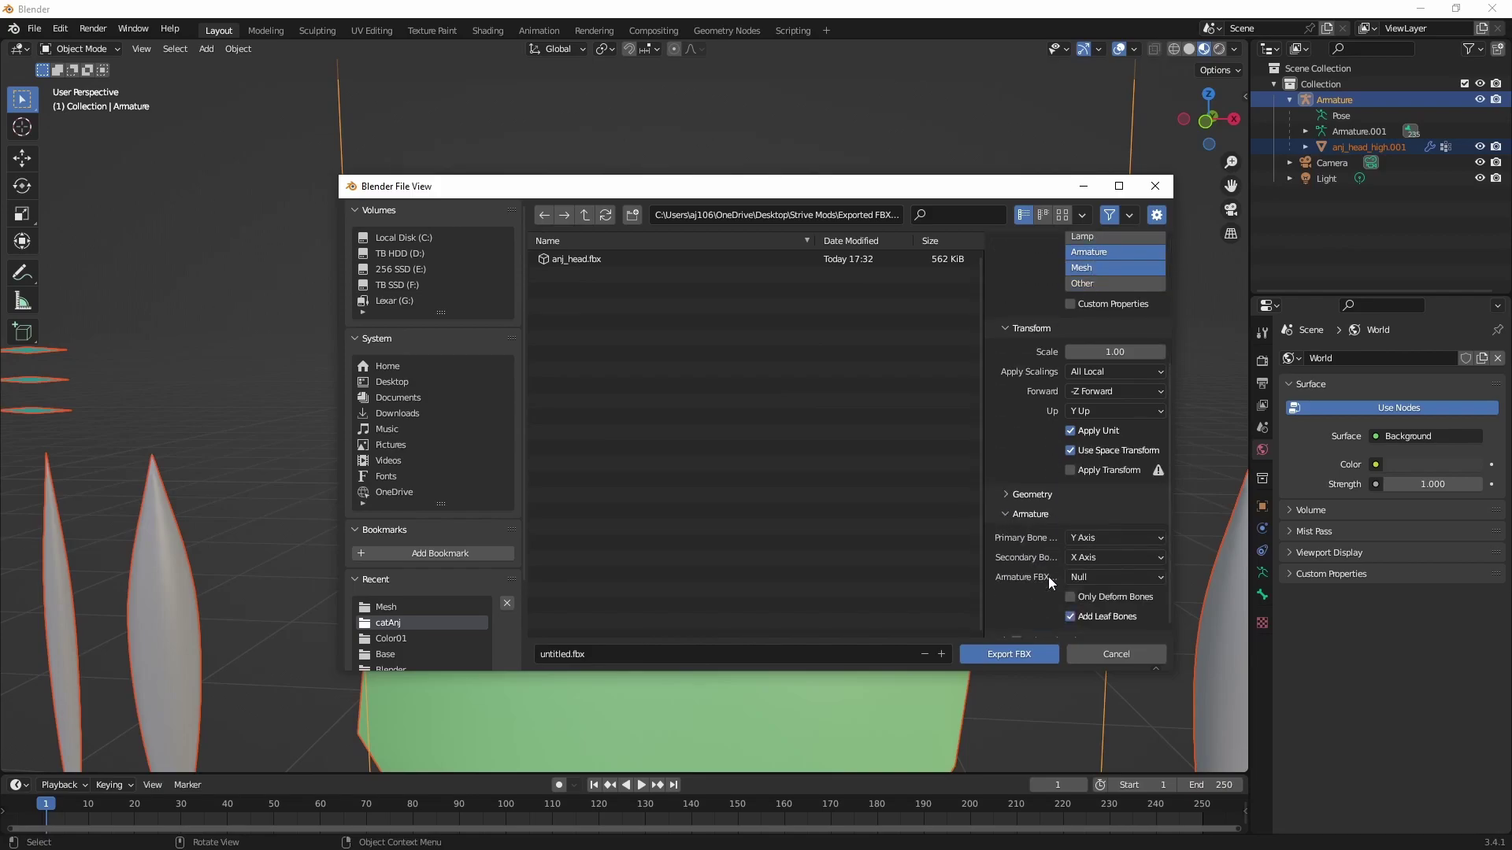
pyautogui.click(1069, 604)
# Step: Name the export file anj_head_high and export the FBX
pyautogui.click(712, 654)
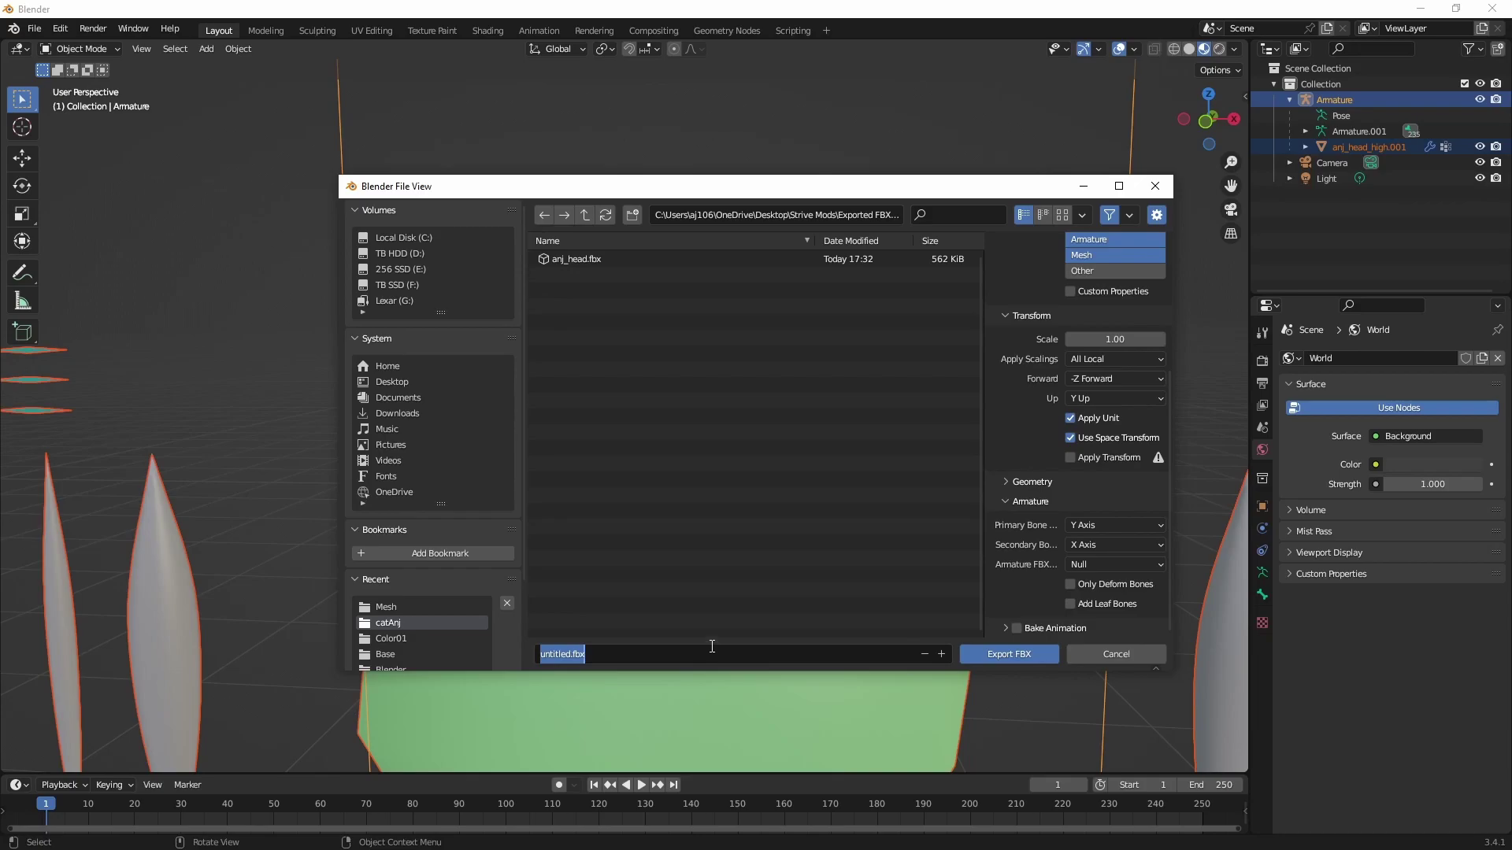
pyautogui.write('anj_head_high')
pyautogui.click(989, 655)
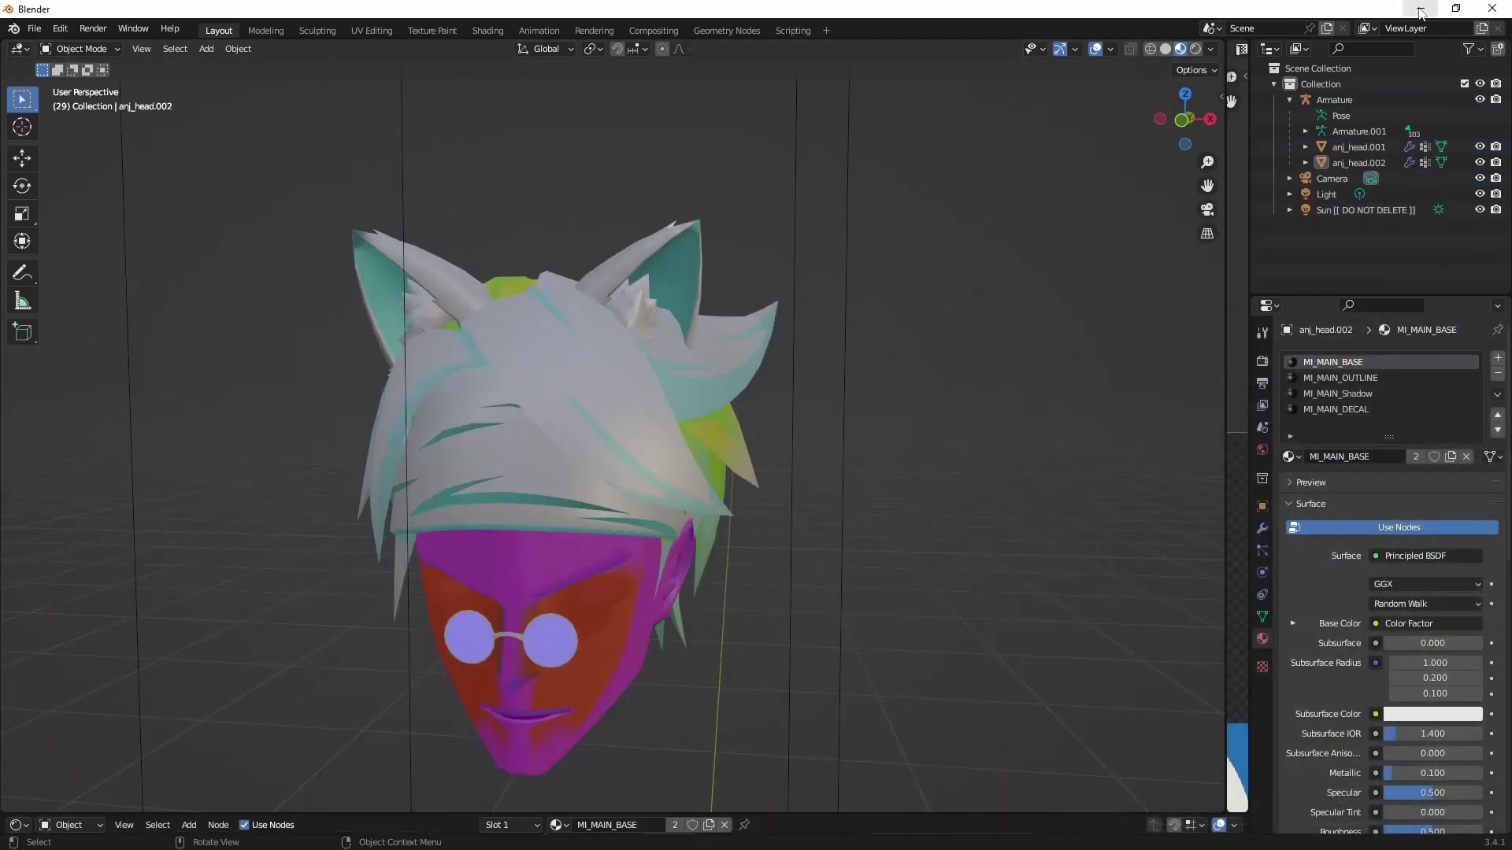
# Step: Switch to Unreal Engine and create a Games project from the Blank template, named catAnj
pyautogui.click(1421, 11)
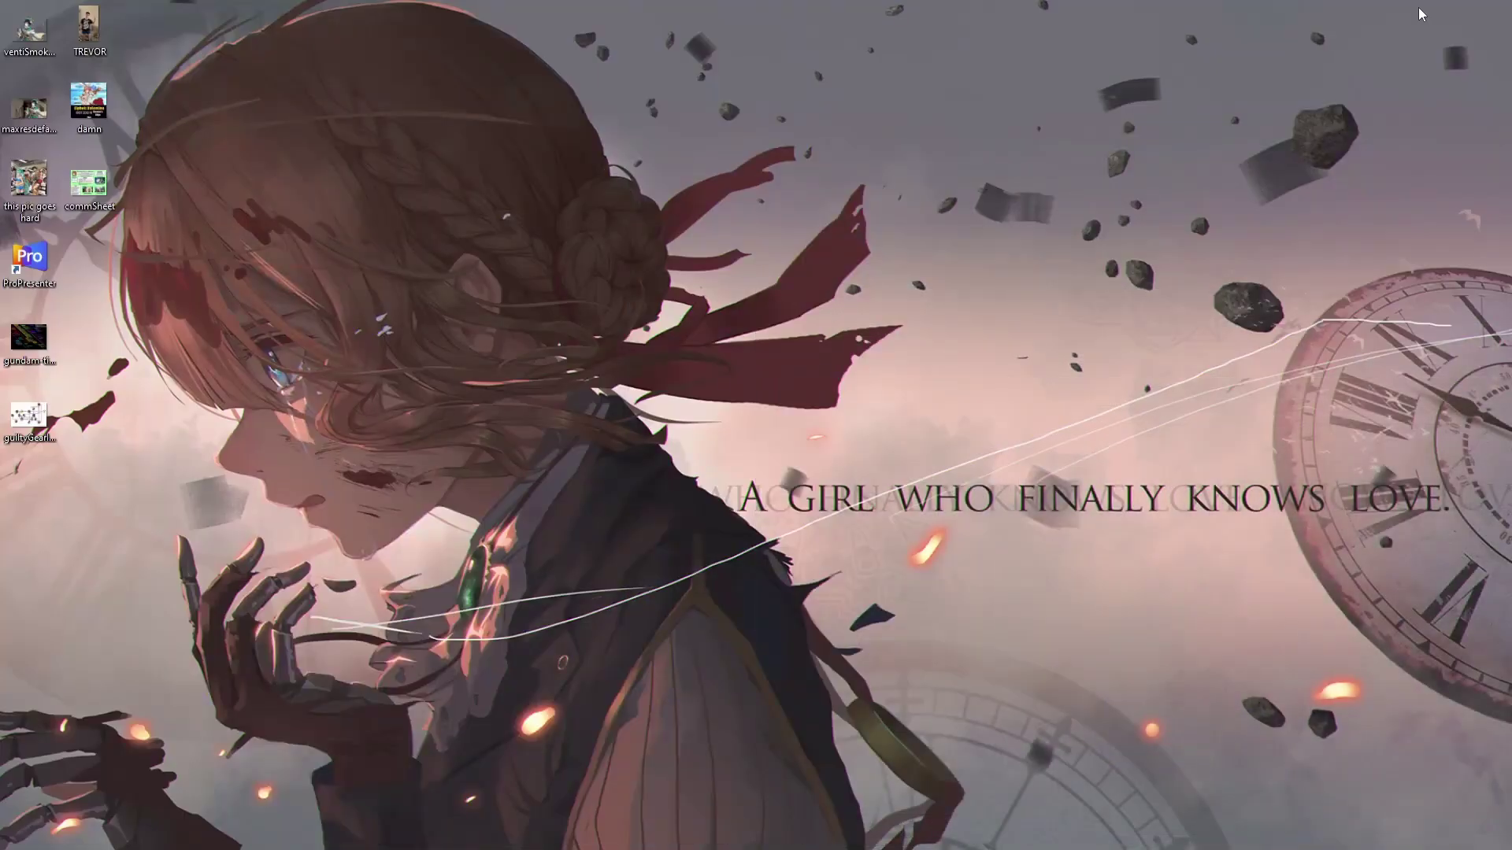
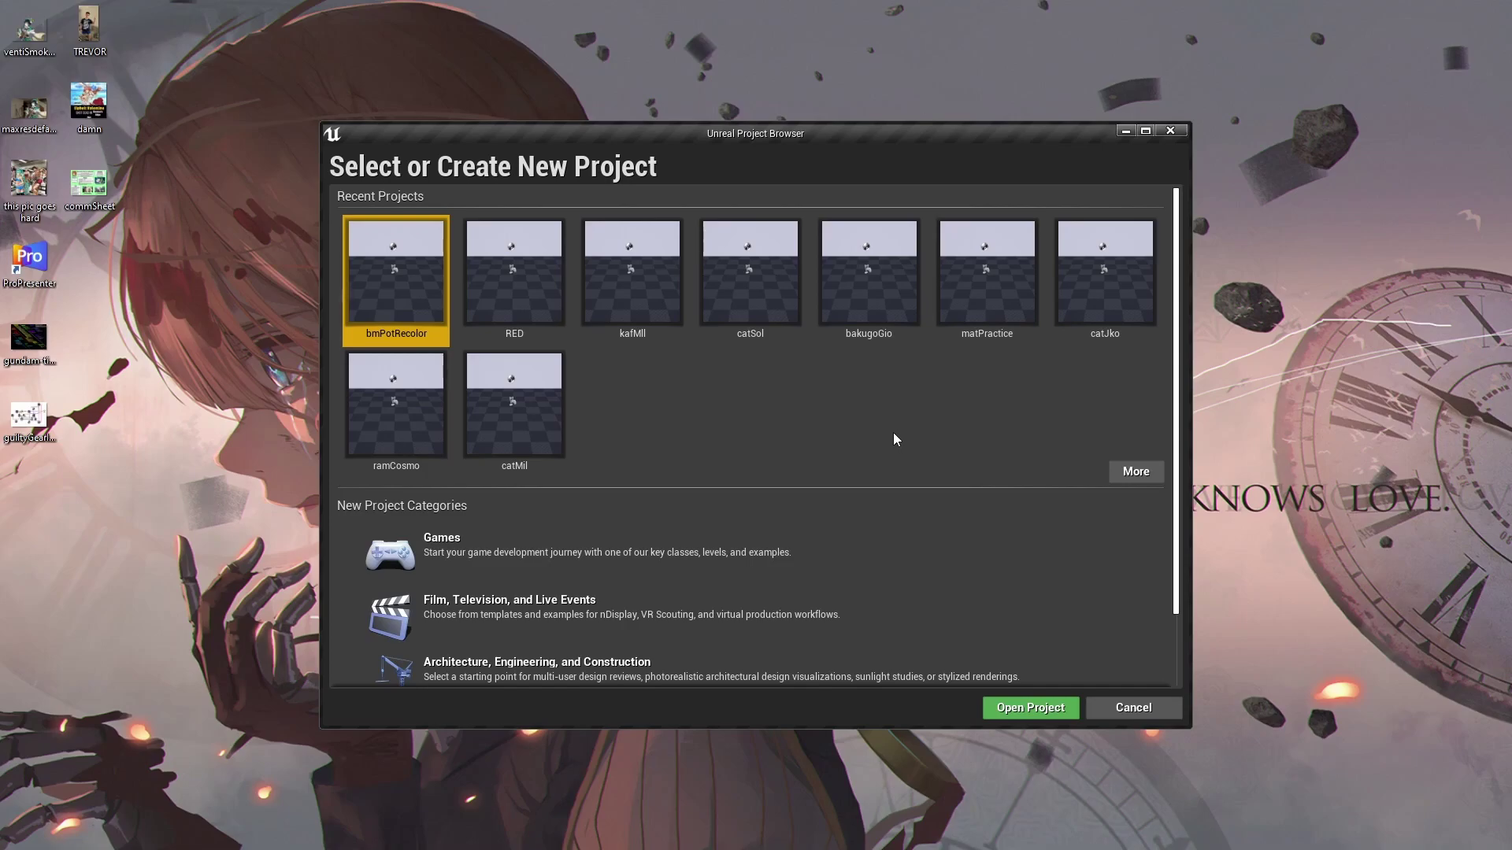
pyautogui.click(470, 541)
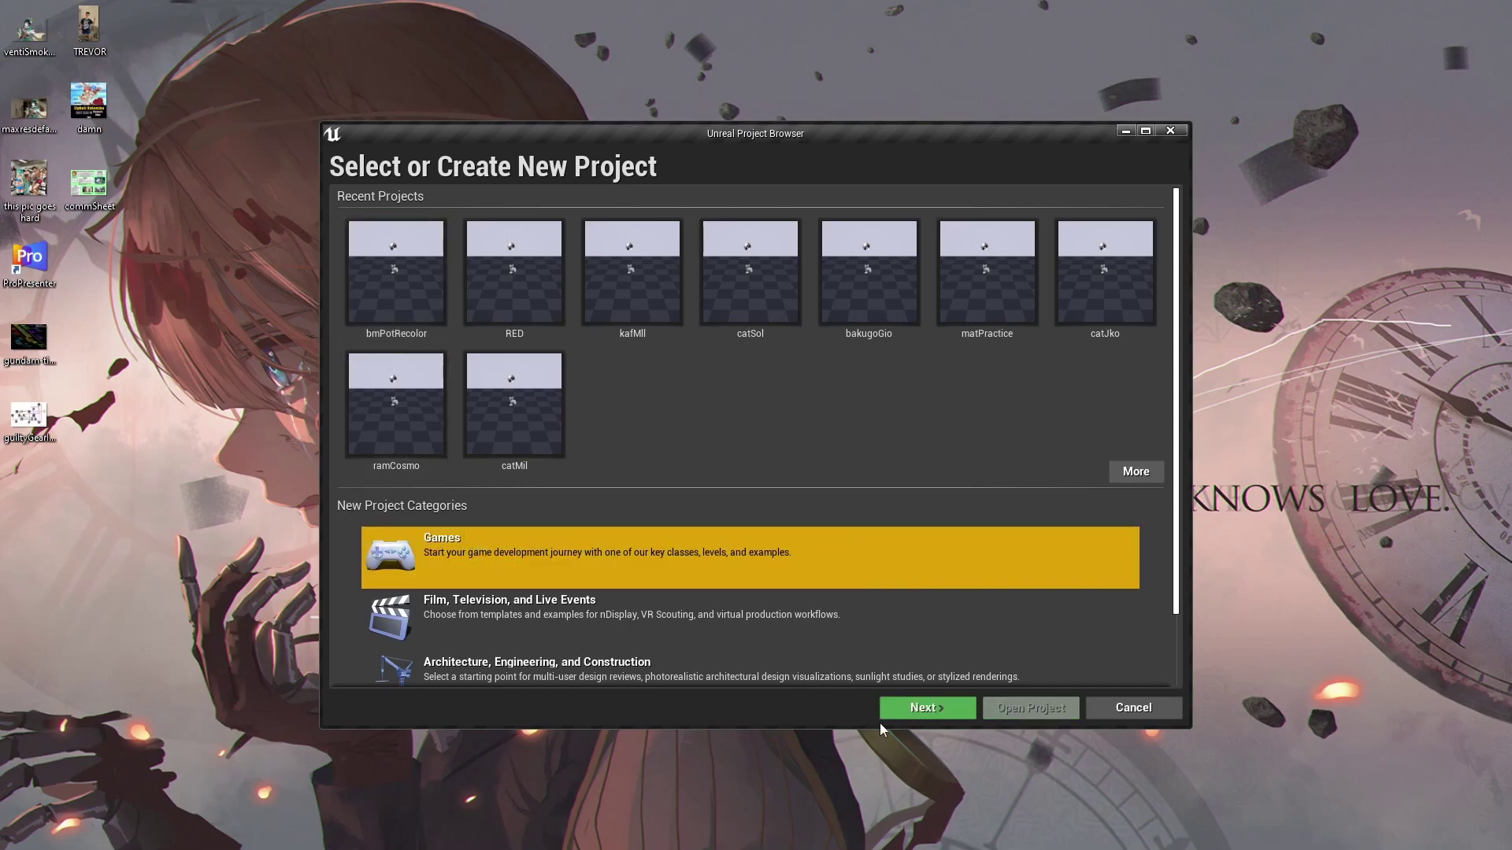
pyautogui.click(917, 708)
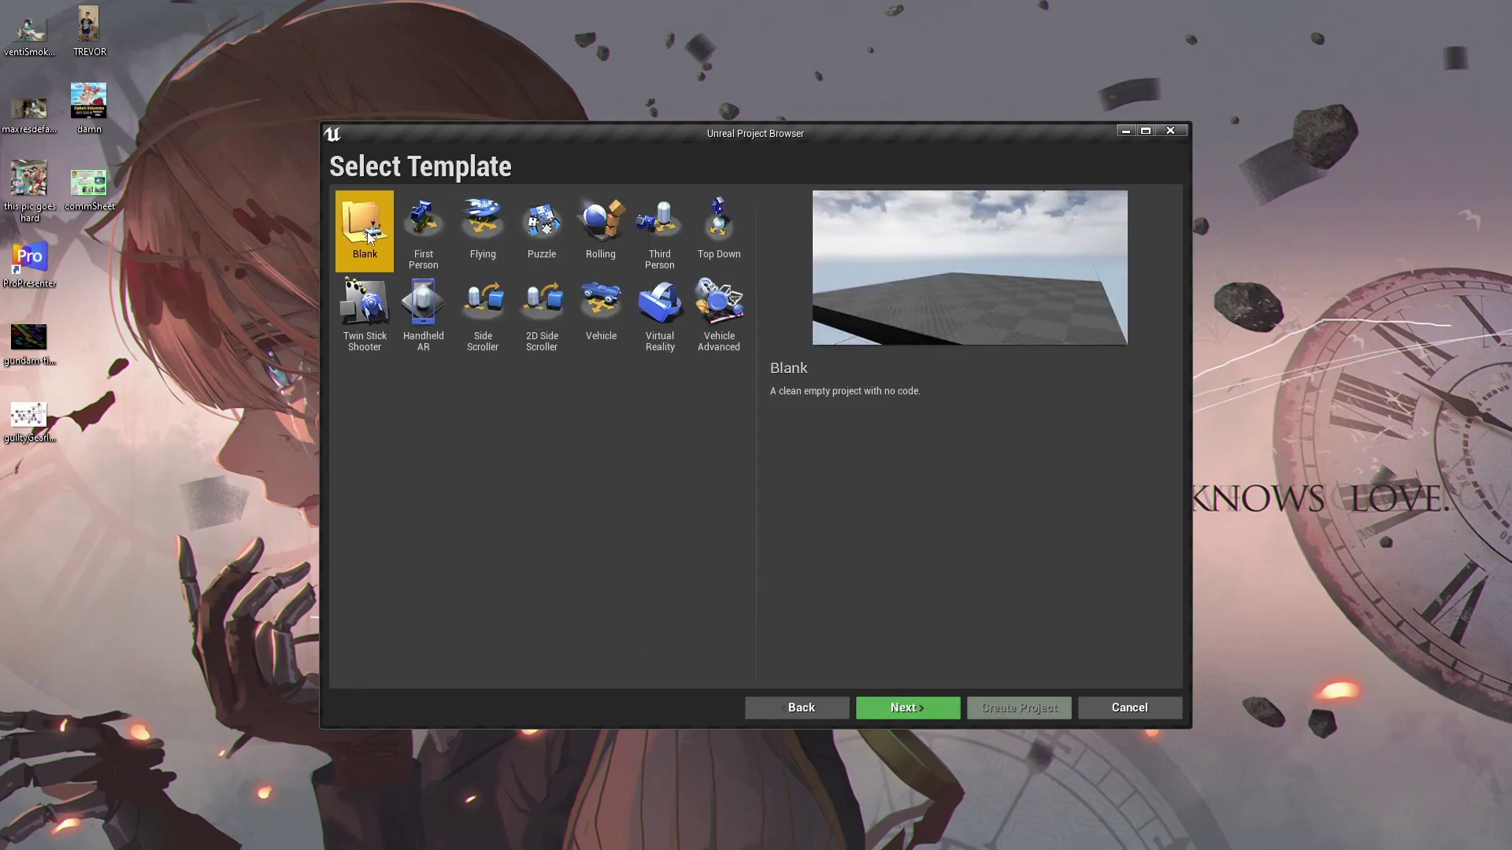
pyautogui.click(931, 710)
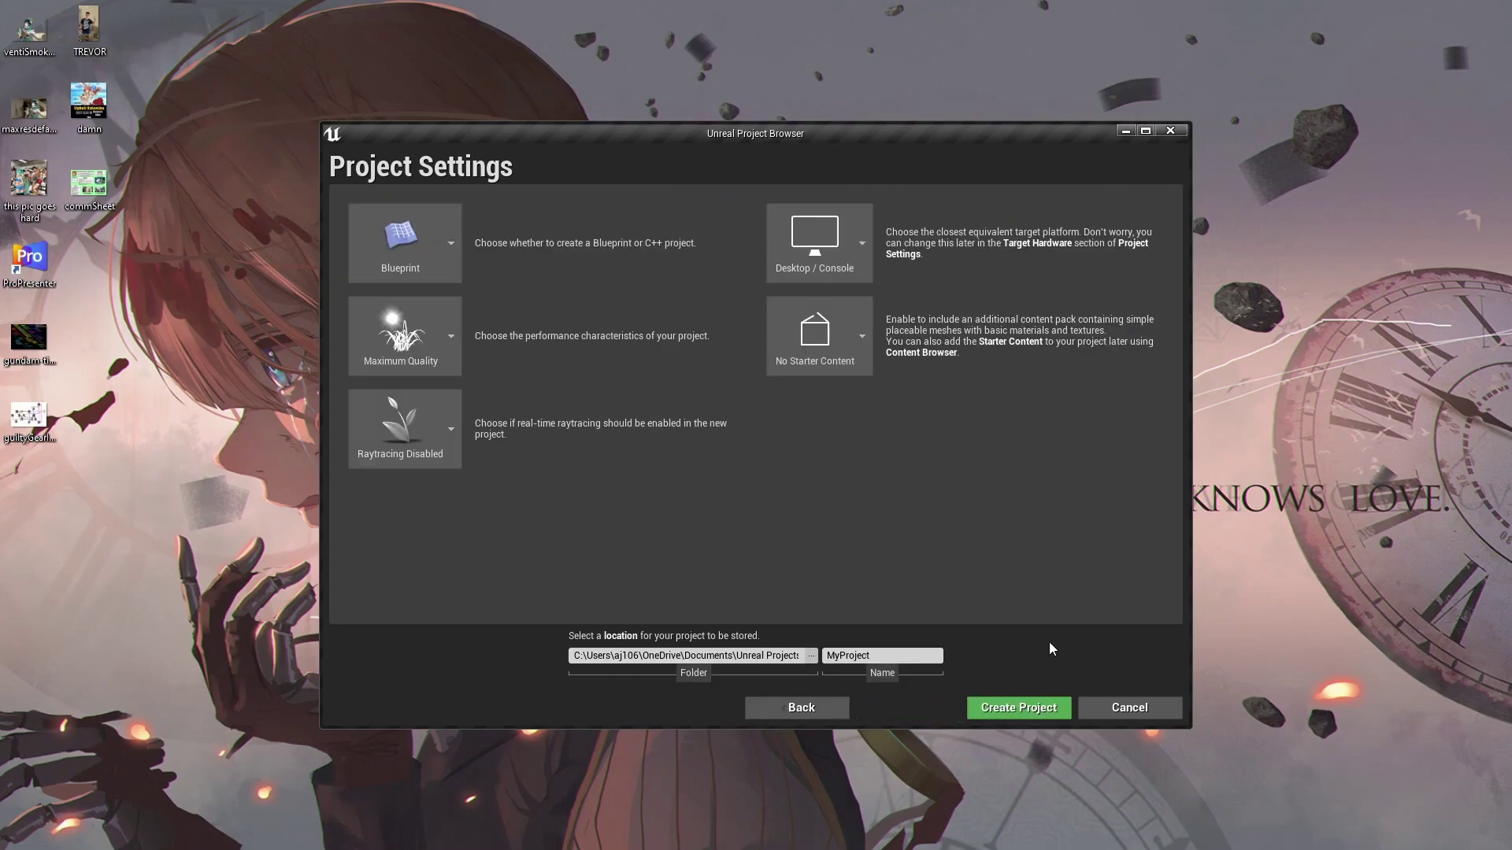
pyautogui.click(898, 659)
pyautogui.doubleClick(898, 659)
pyautogui.write('catAnj')
pyautogui.click(1001, 713)
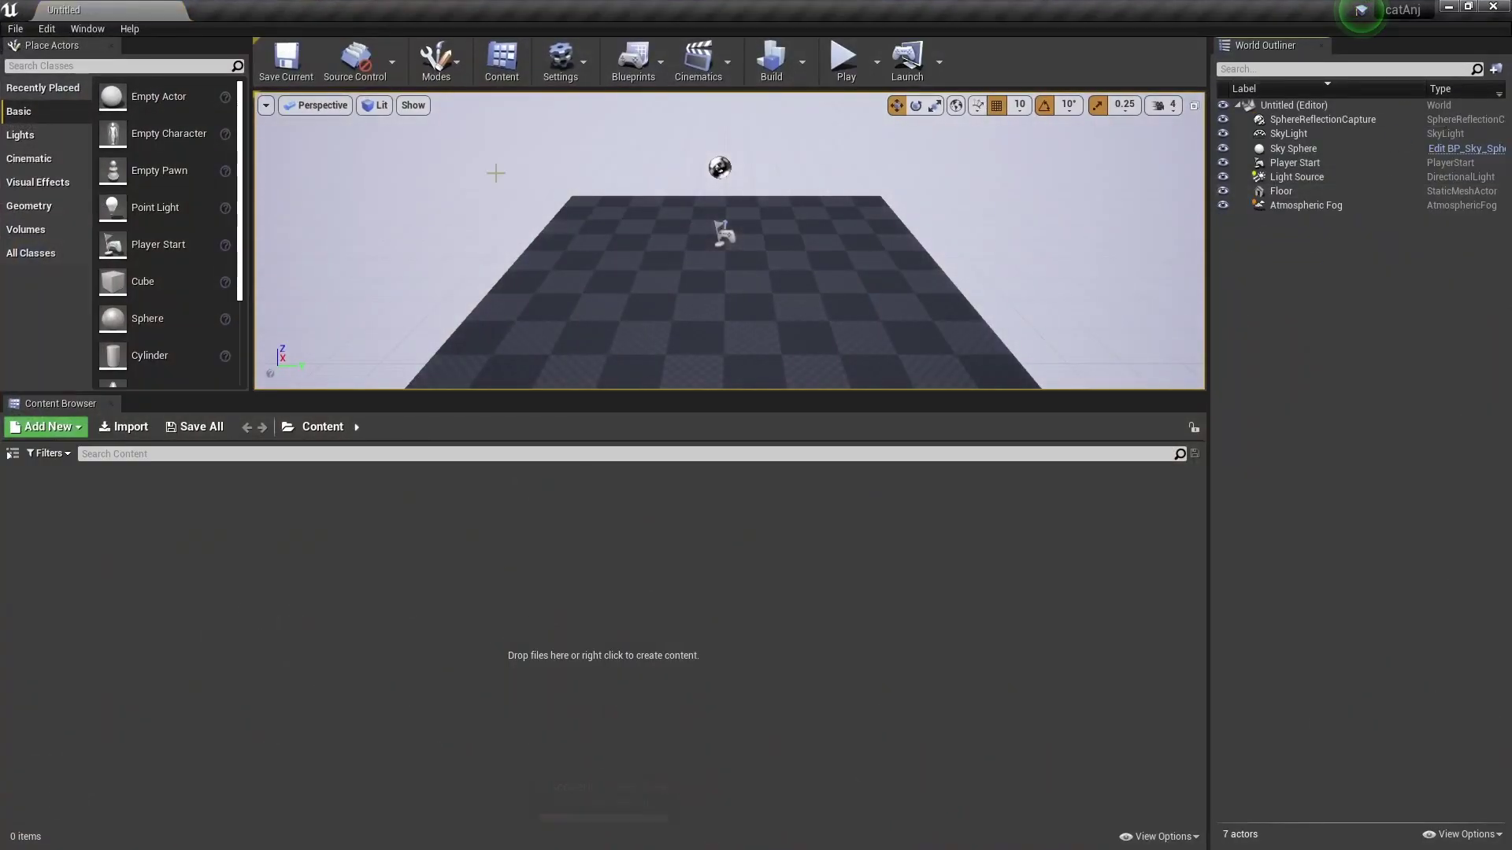
pyautogui.moveTo(719, 7); pyautogui.dragTo(629, 336)
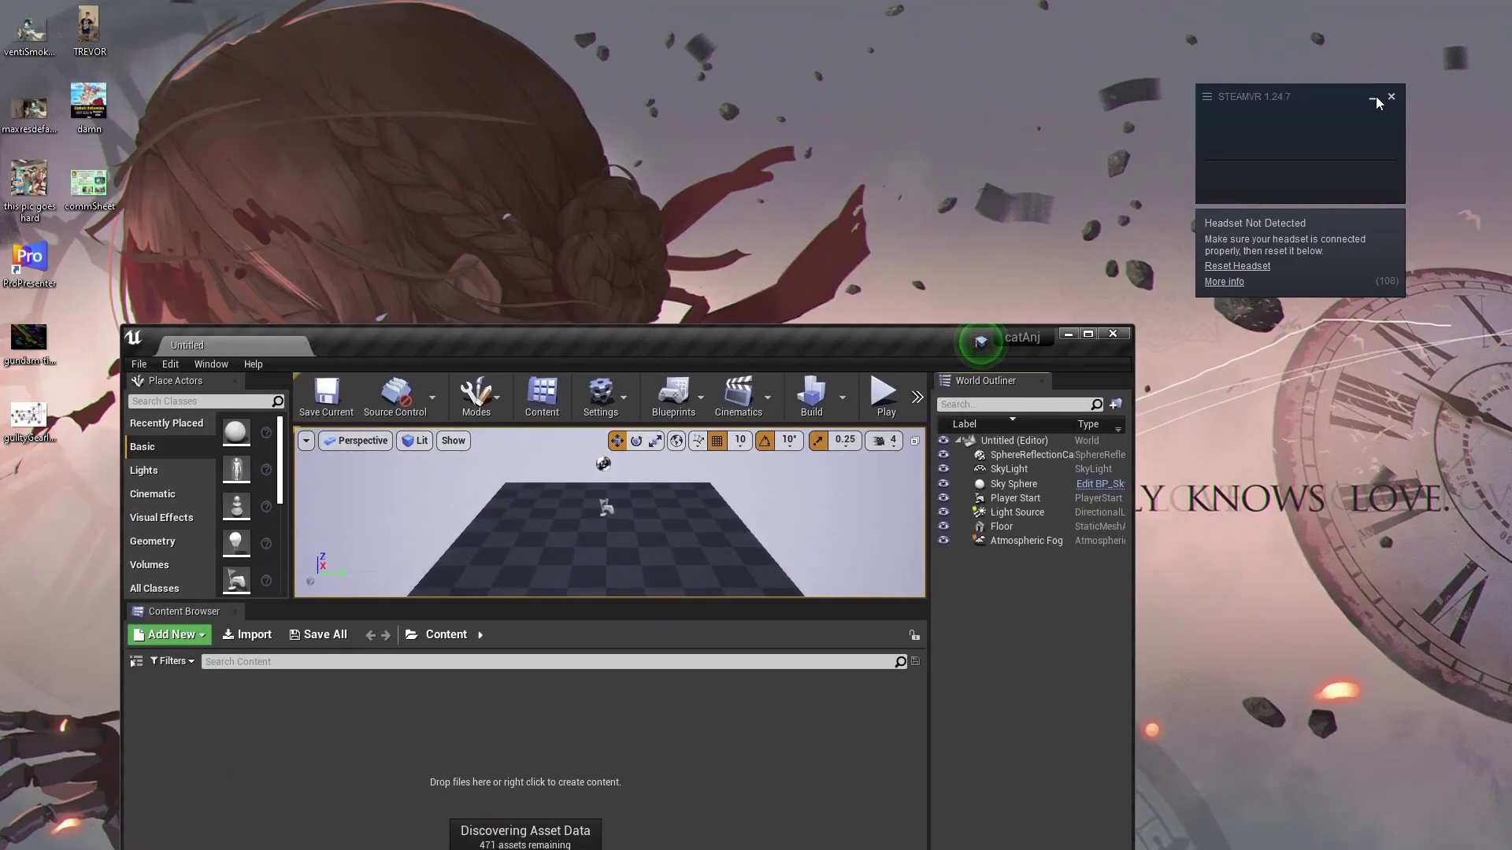
pyautogui.moveTo(782, 334); pyautogui.dragTo(848, 3)
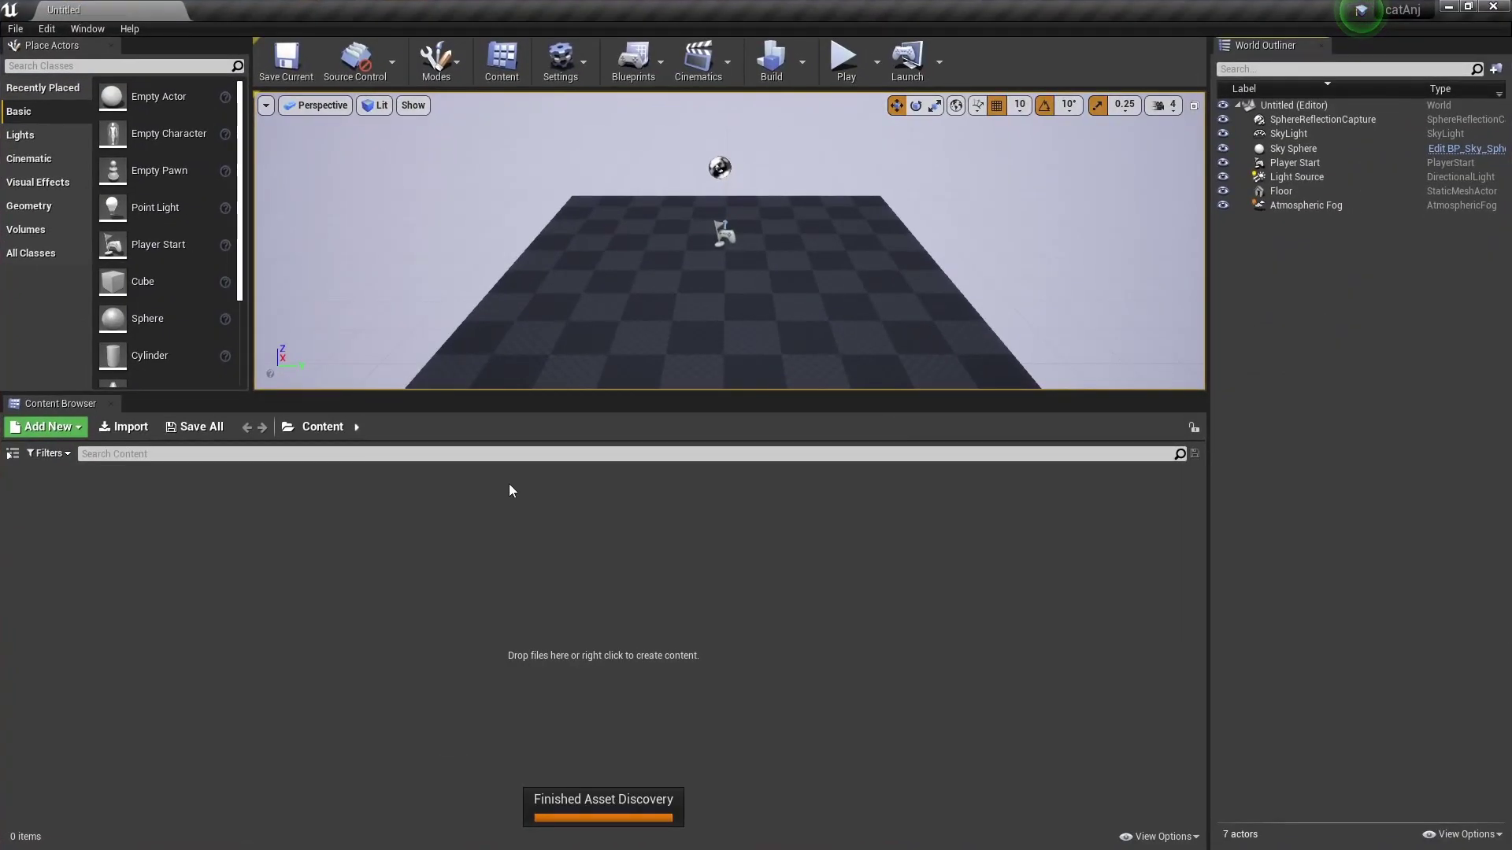
# Step: Create a folder named Chara in Content and a folder named ANJ inside it
pyautogui.rightClick(214, 512)
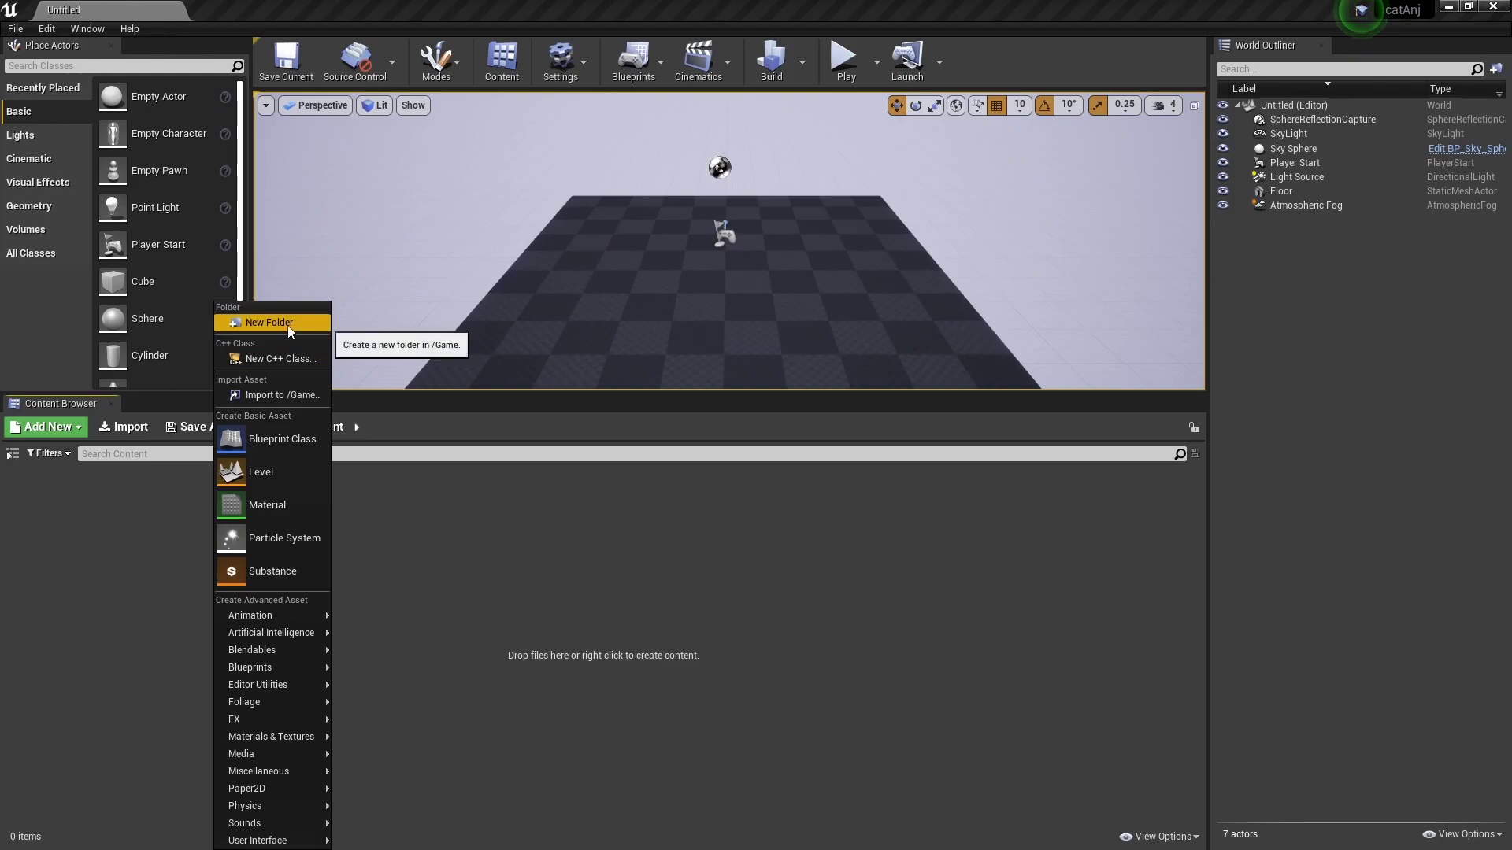
pyautogui.click(264, 322)
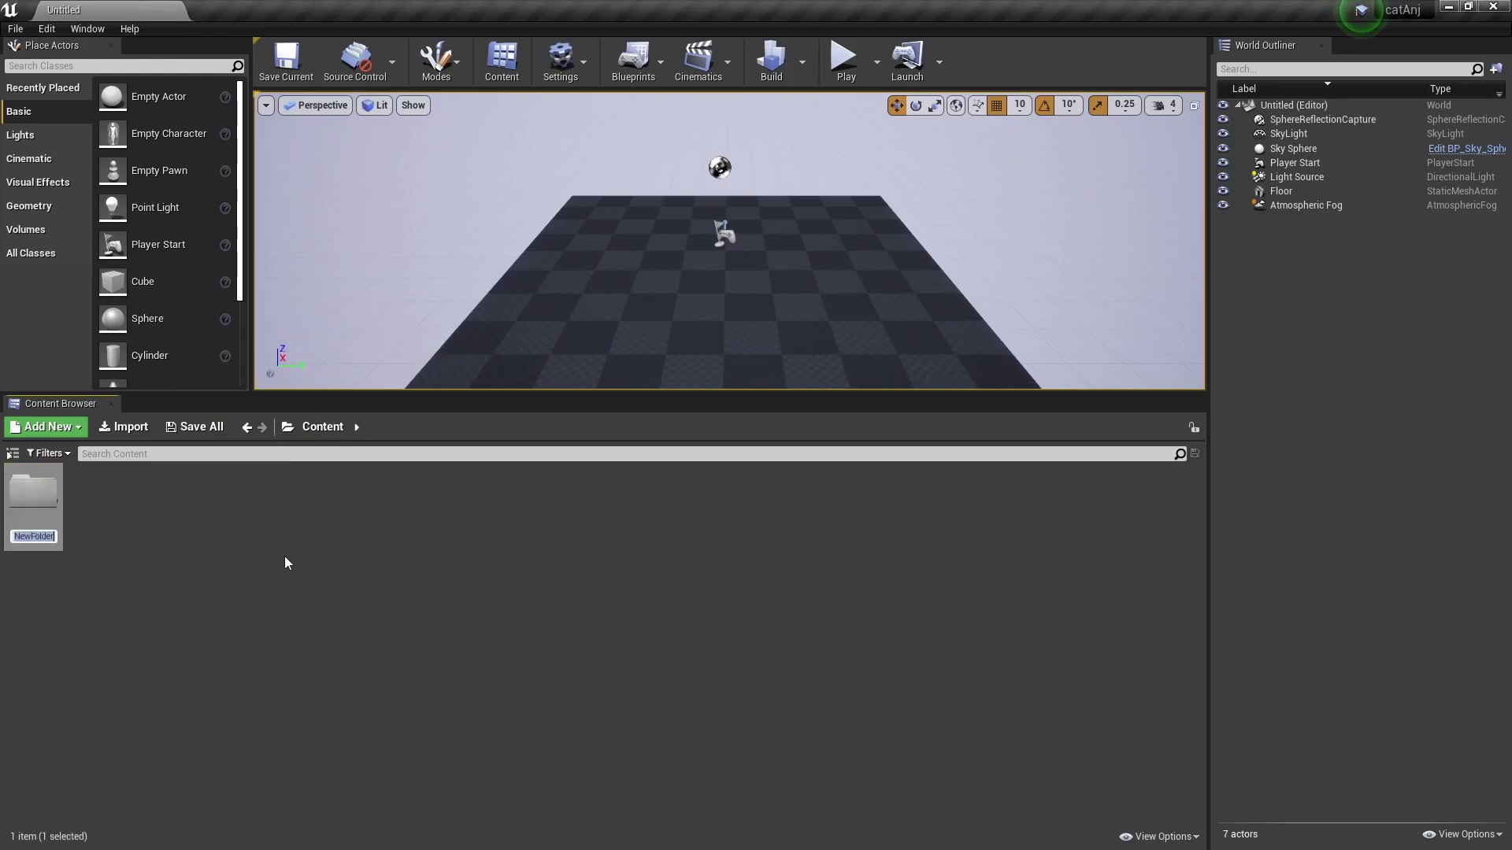
pyautogui.write('Chara')
pyautogui.press('Return')
pyautogui.doubleClick(52, 476)
pyautogui.rightClick(26, 499)
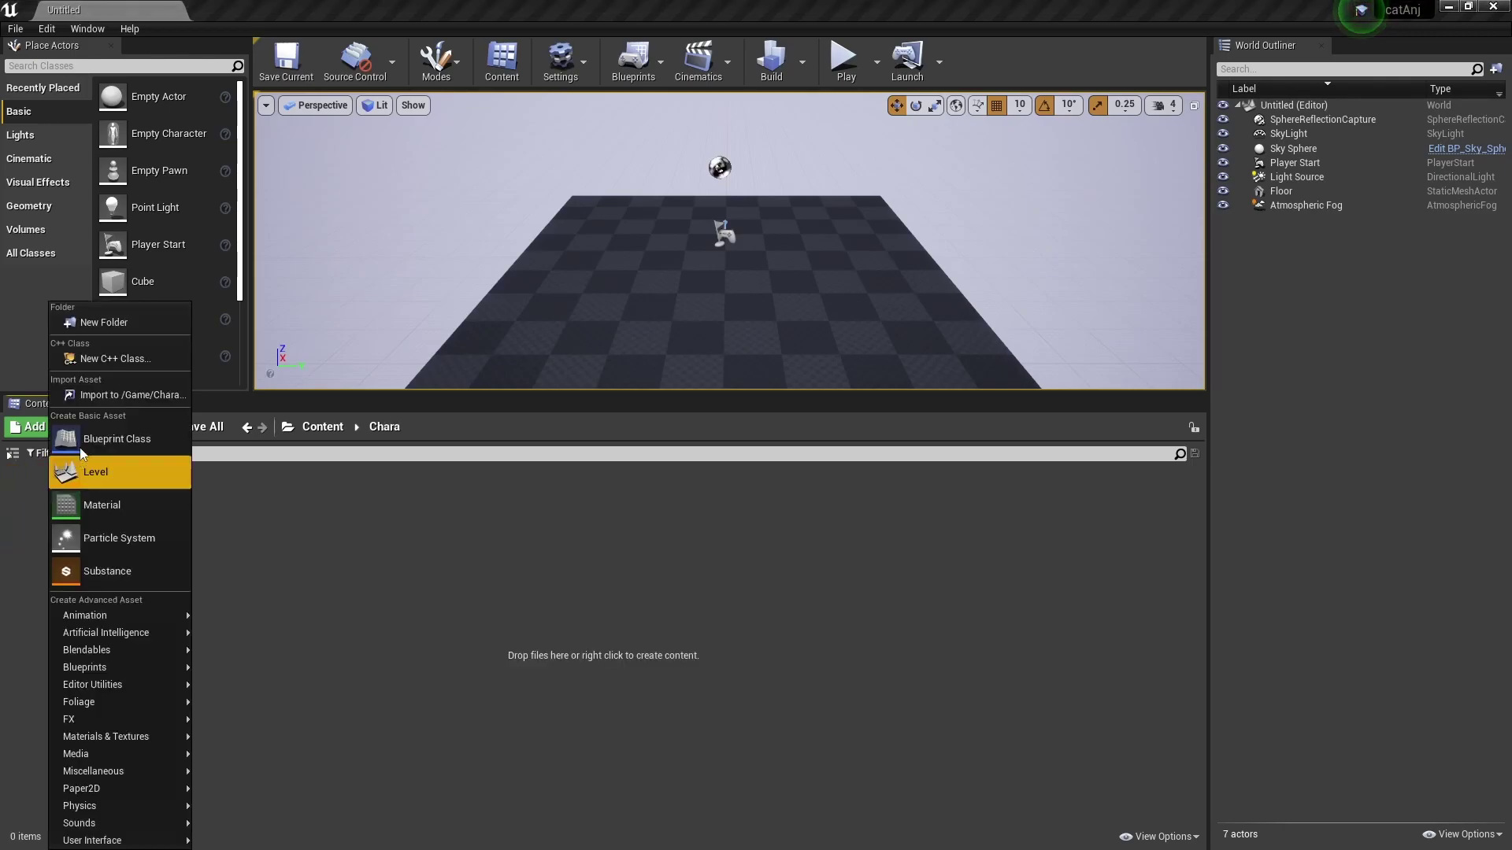
pyautogui.click(105, 319)
pyautogui.write('ANJ')
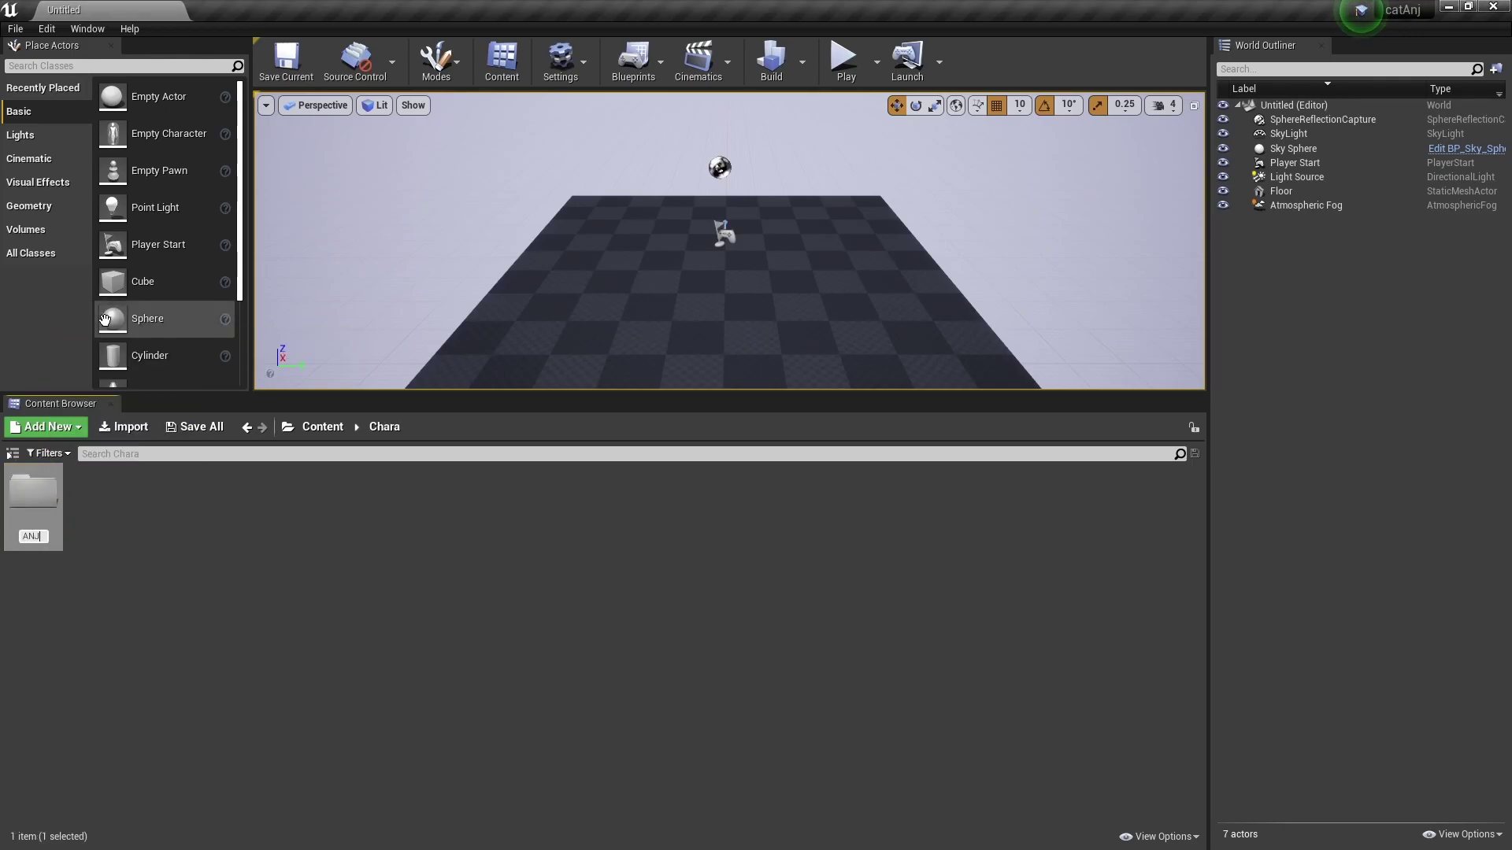
pyautogui.press('Return')
# Step: Create a Costume01 folder inside ANJ and a Mesh folder inside Costume01
pyautogui.doubleClick(52, 499)
pyautogui.rightClick(58, 526)
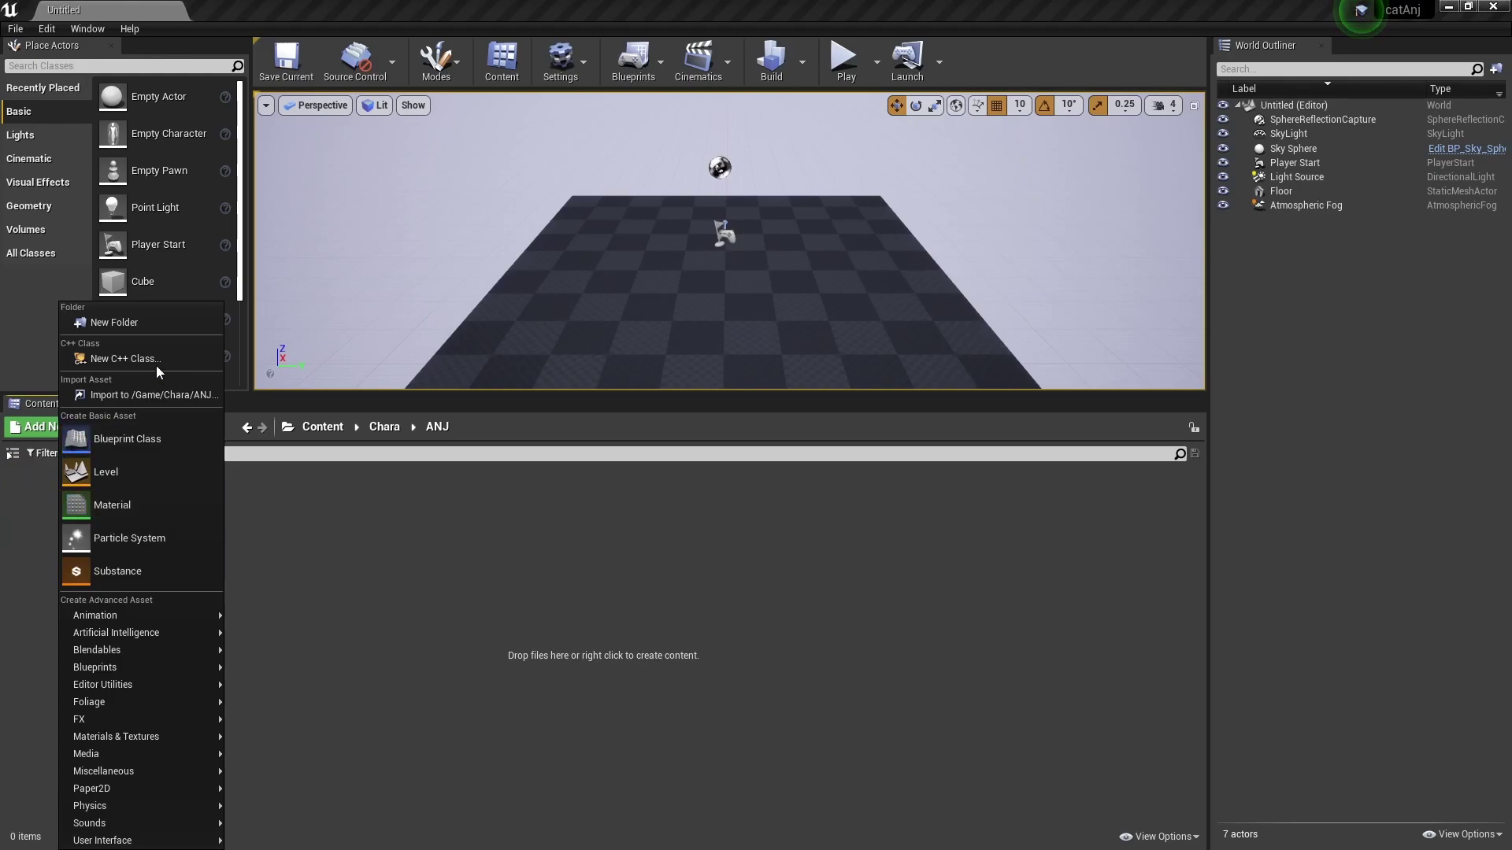
pyautogui.click(103, 320)
pyautogui.write('Costume01')
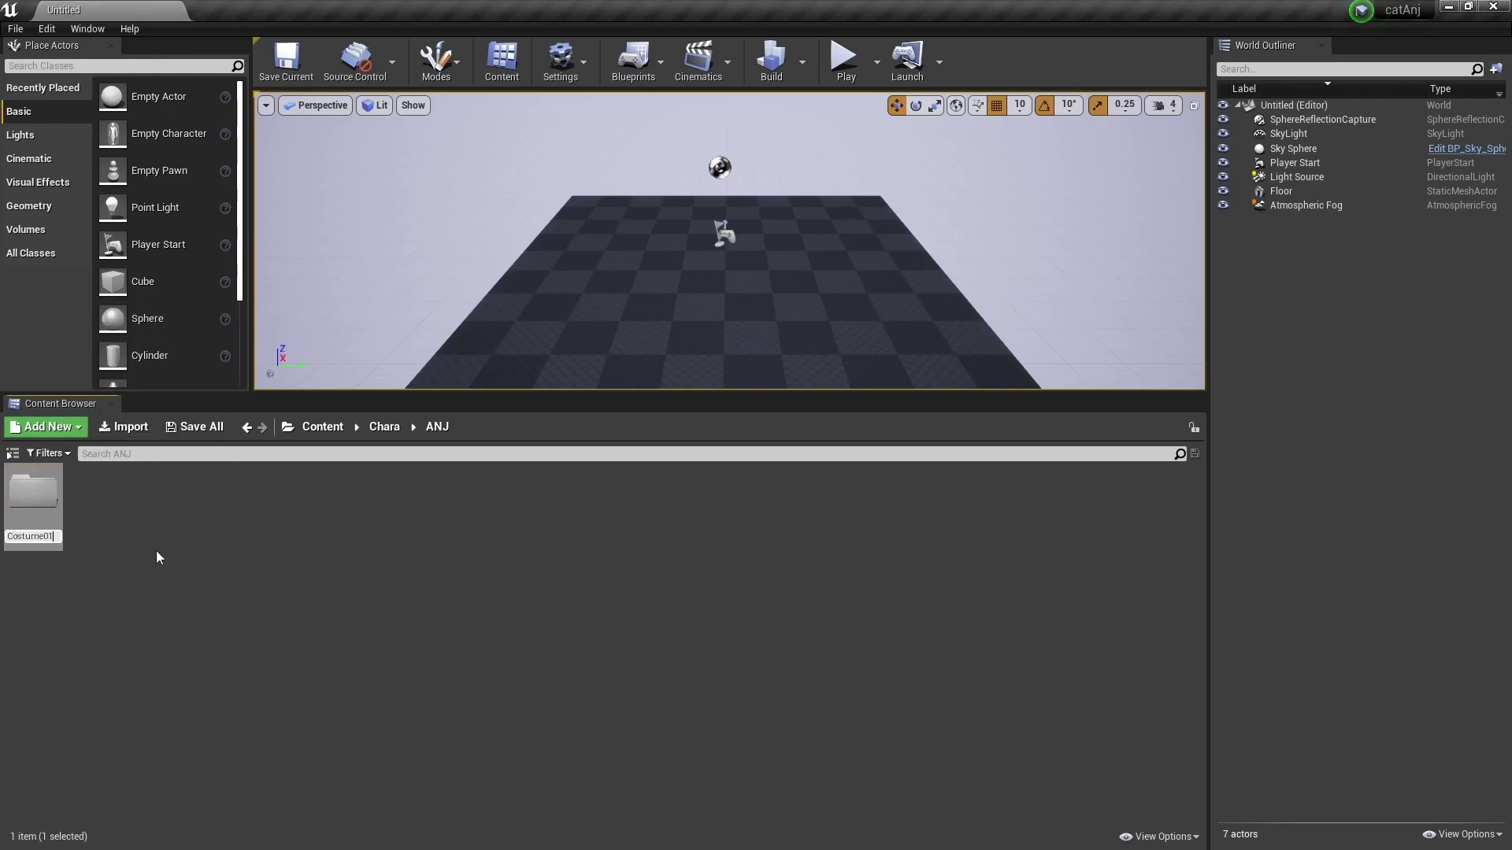
pyautogui.press('Return')
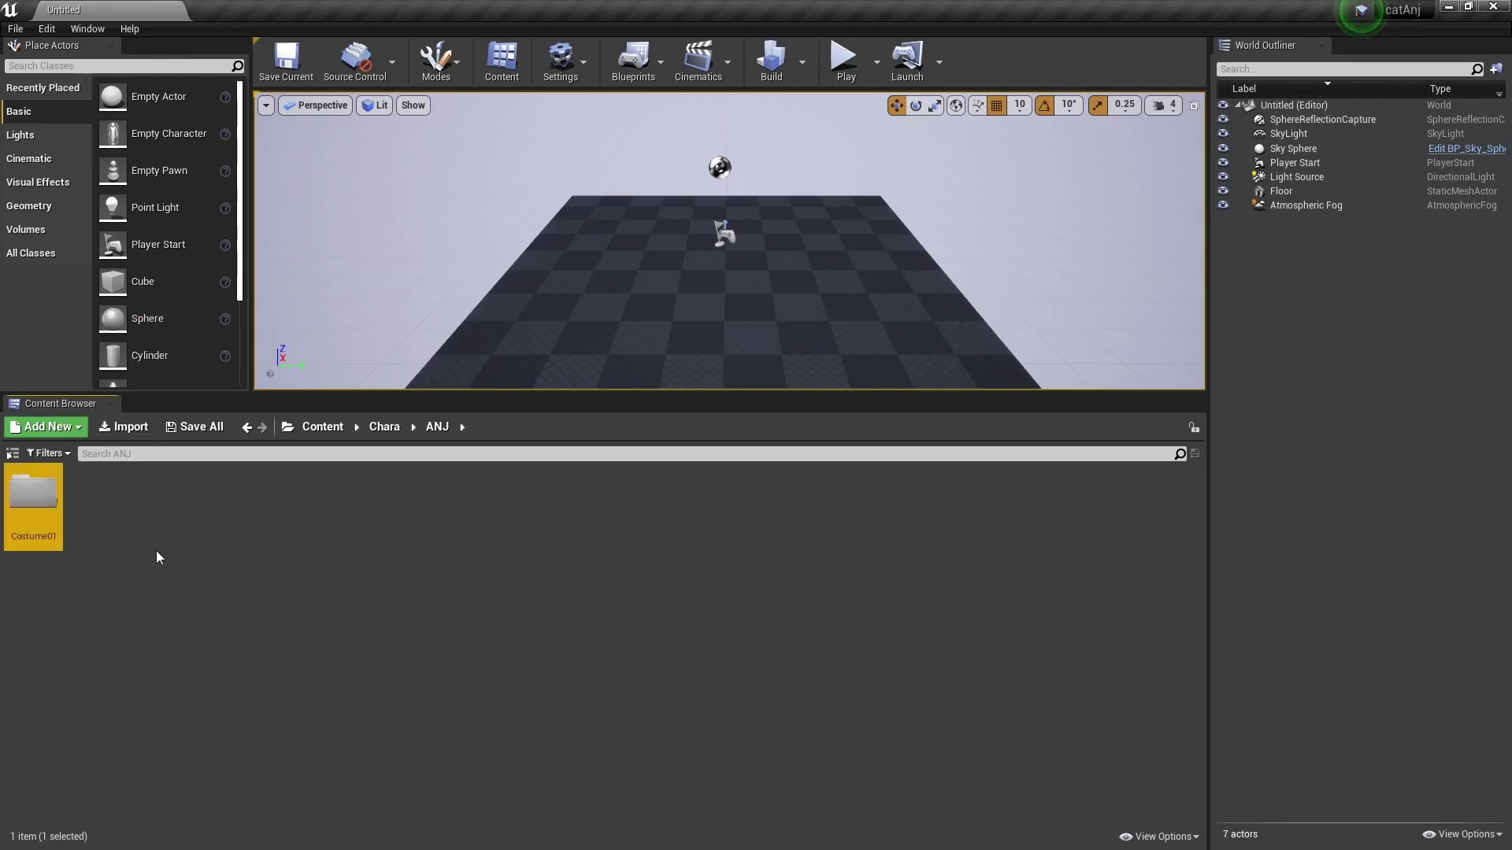
pyautogui.doubleClick(50, 522)
pyautogui.rightClick(50, 522)
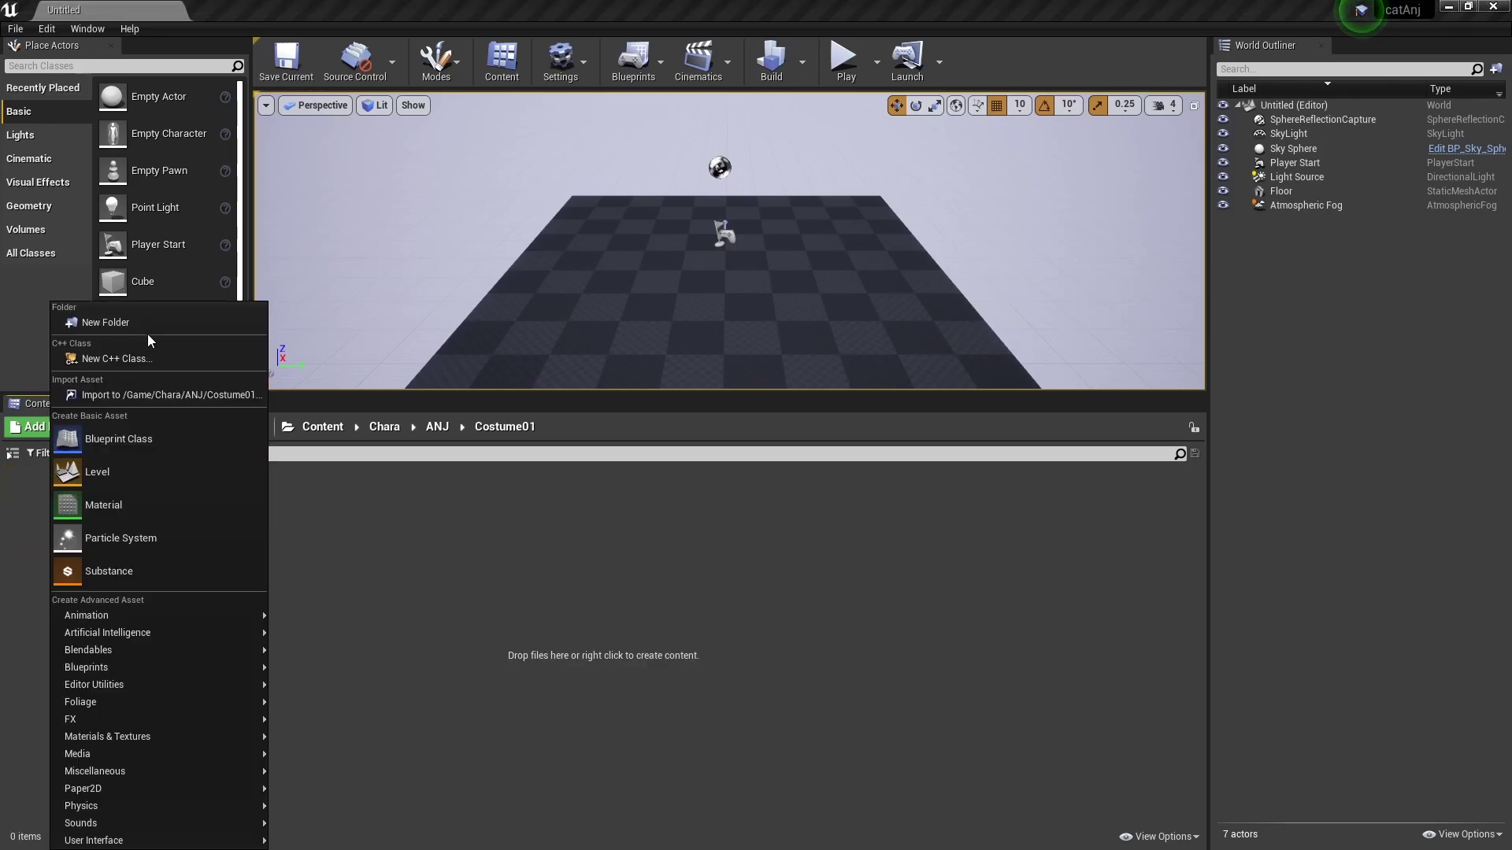
pyautogui.click(145, 329)
pyautogui.write('Mesh')
pyautogui.press('Return')
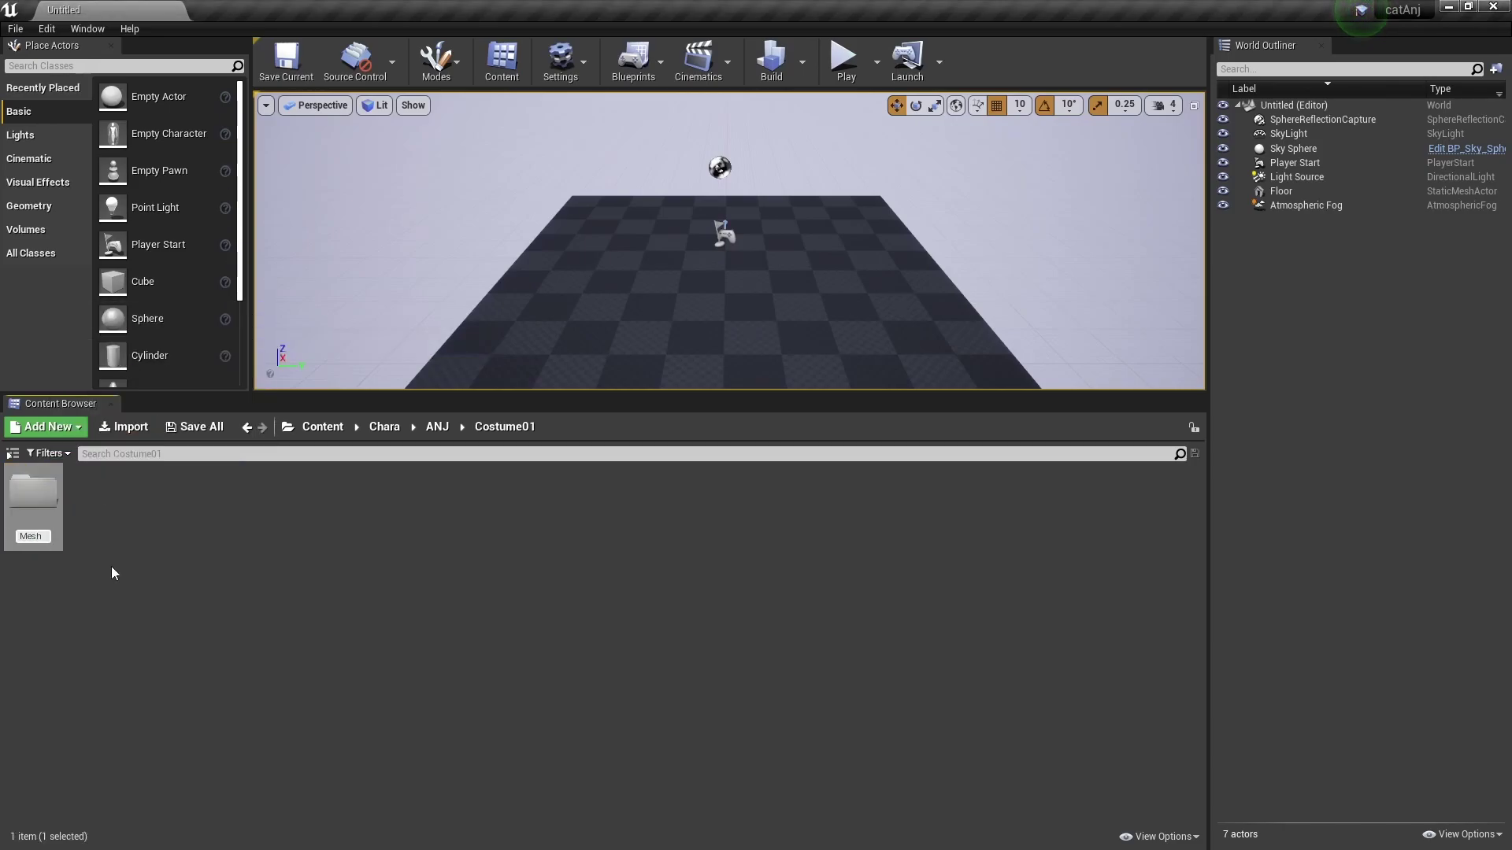
# Step: Start importing anj_head.fbx from Desktop\Strive Mods\Exported FBX\catAnj into the Mesh folder
pyautogui.doubleClick(60, 528)
pyautogui.click(124, 427)
pyautogui.click(64, 153)
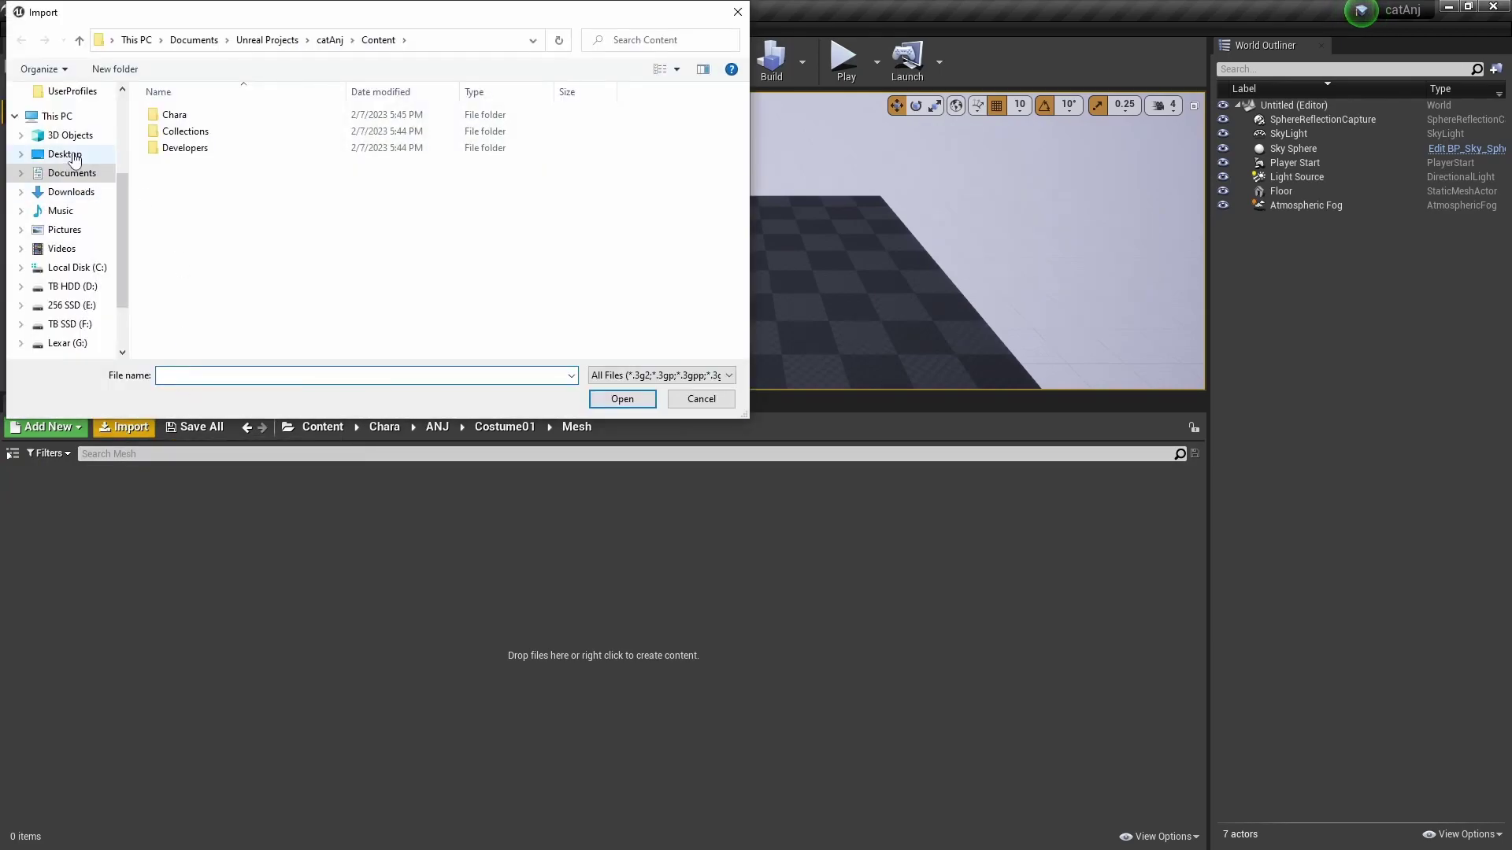
pyautogui.doubleClick(186, 135)
pyautogui.doubleClick(226, 199)
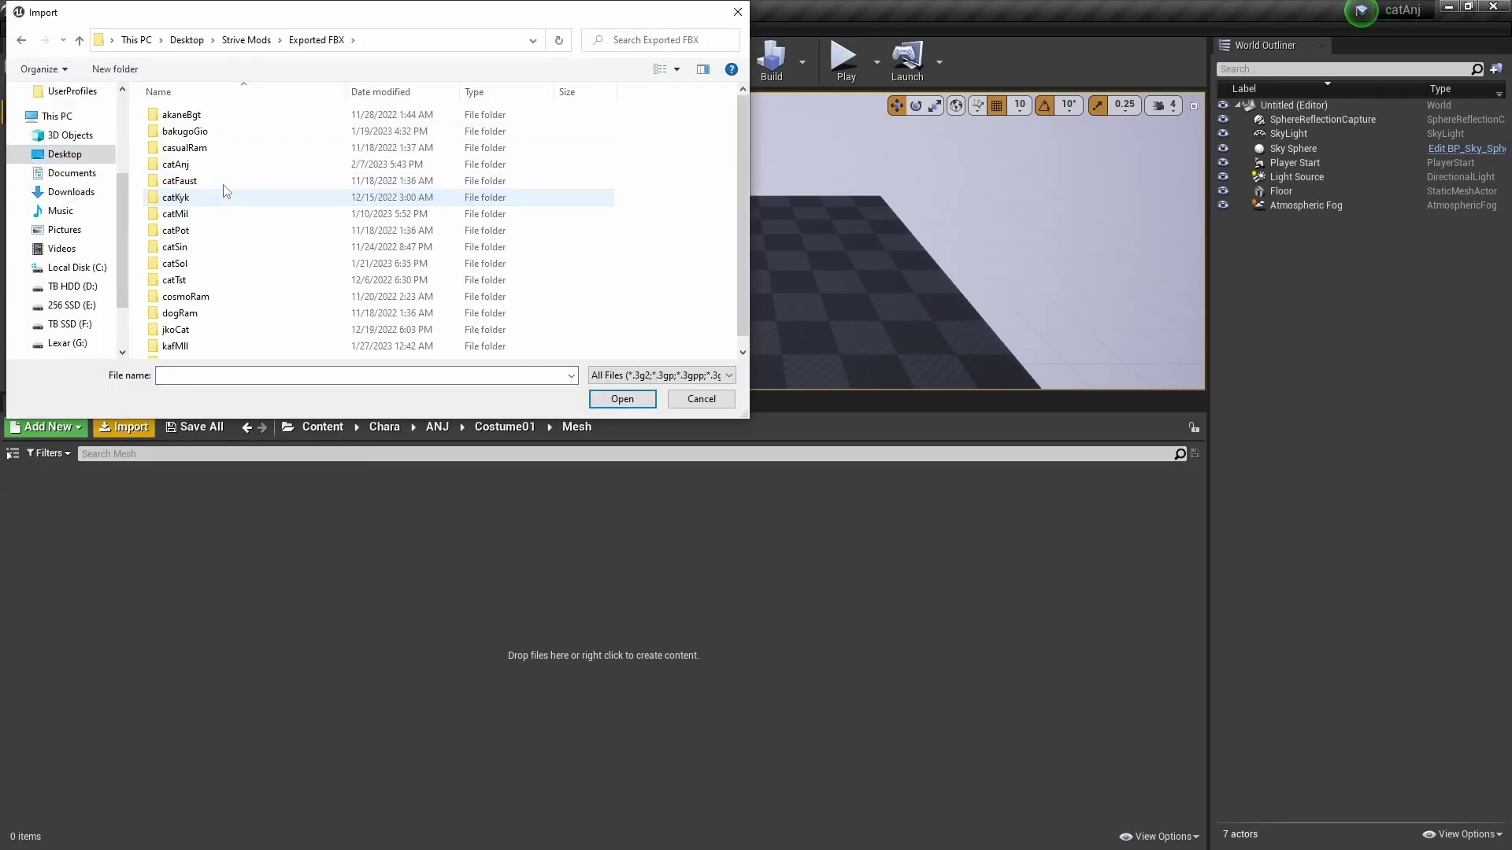
pyautogui.doubleClick(221, 165)
pyautogui.click(222, 119)
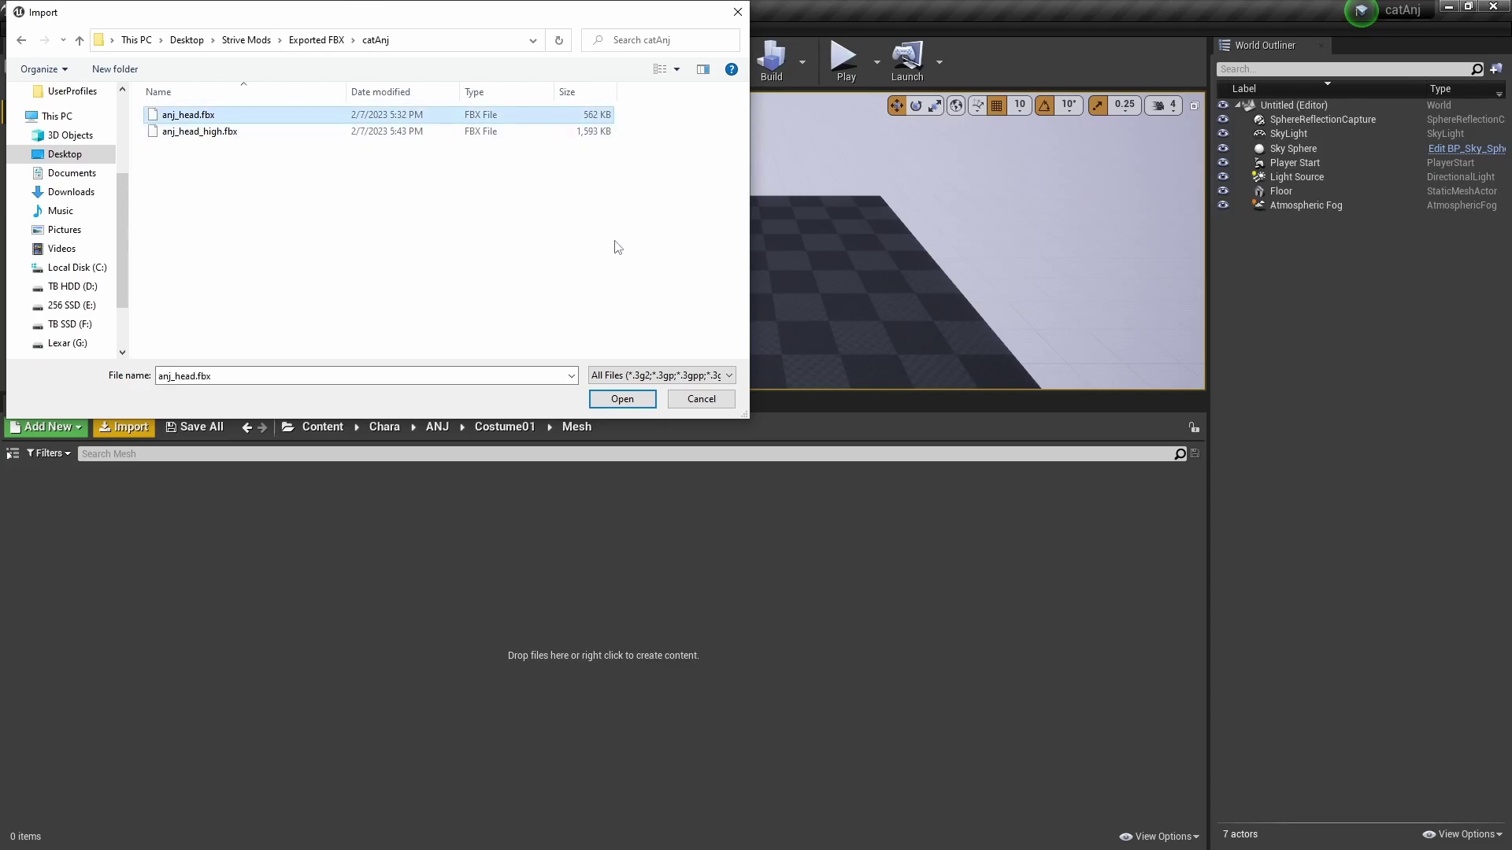
pyautogui.click(622, 399)
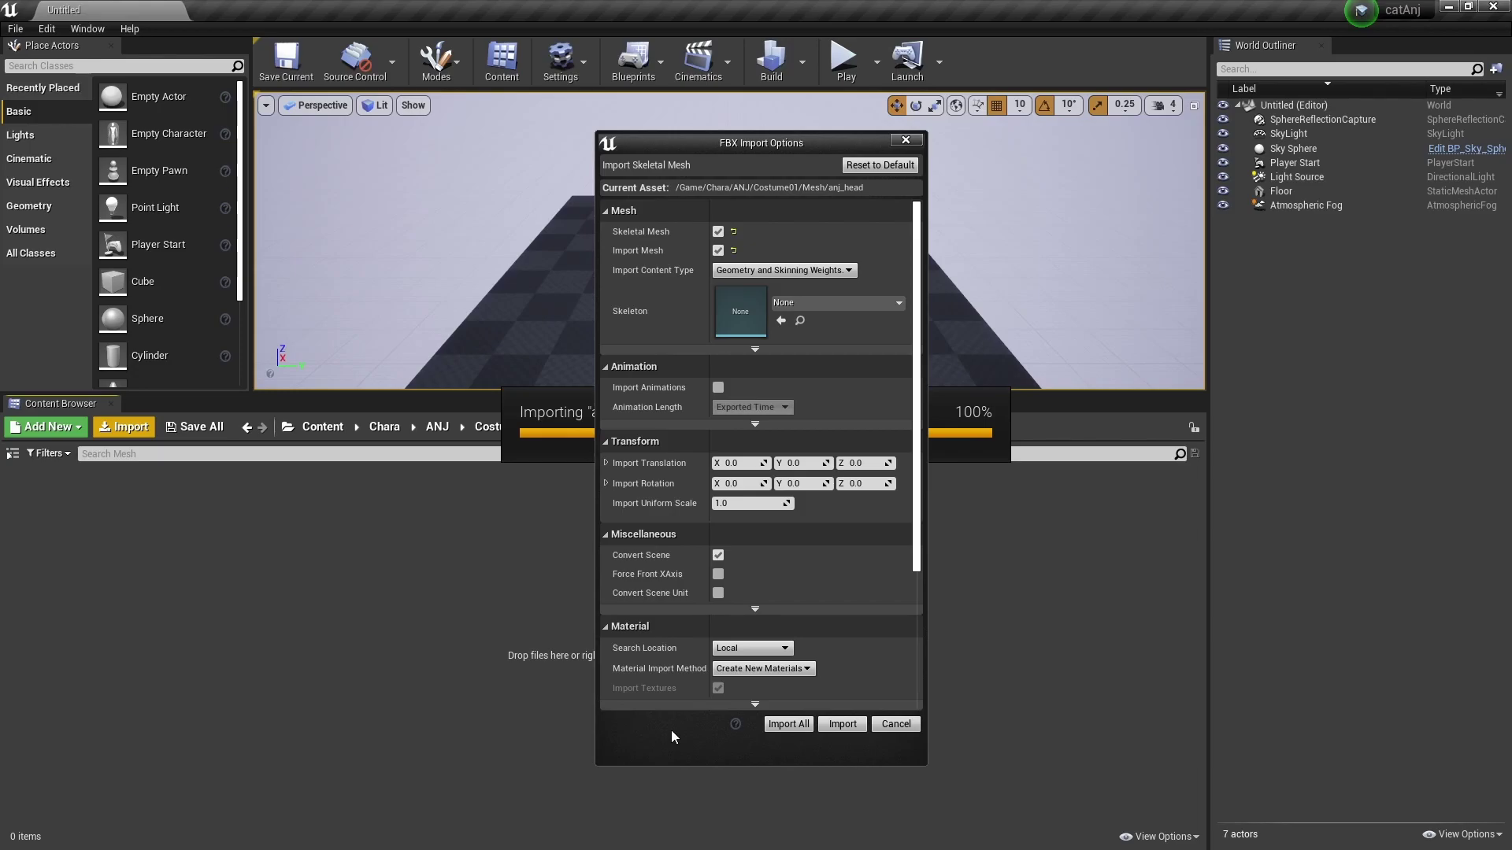
# Step: Set the normal import method to Import Normals and generation to Built In, with Compute Weighted Normals and Create Physics Asset turned off
pyautogui.click(756, 350)
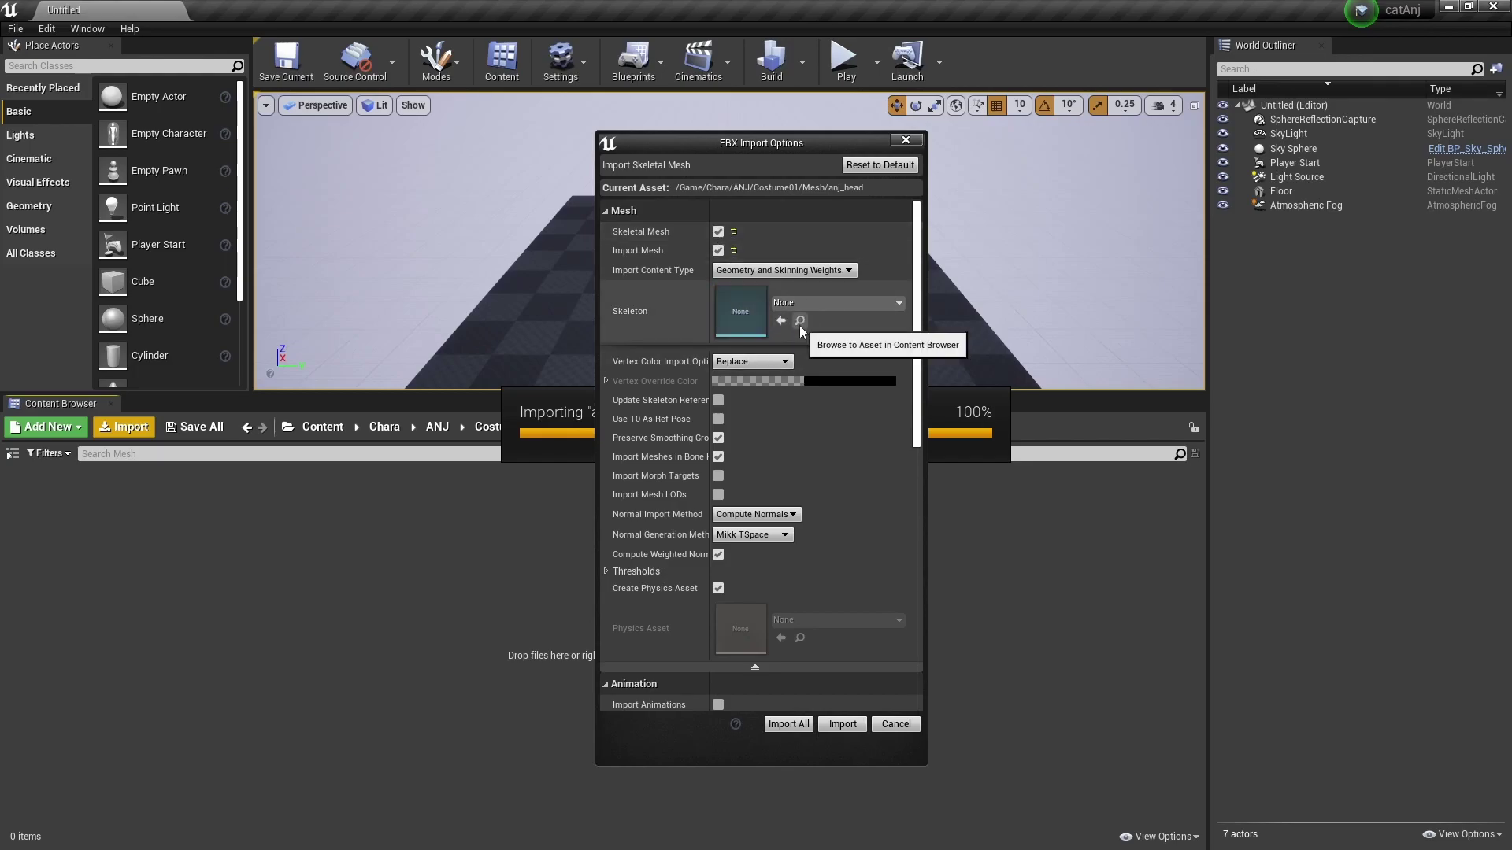
pyautogui.click(768, 514)
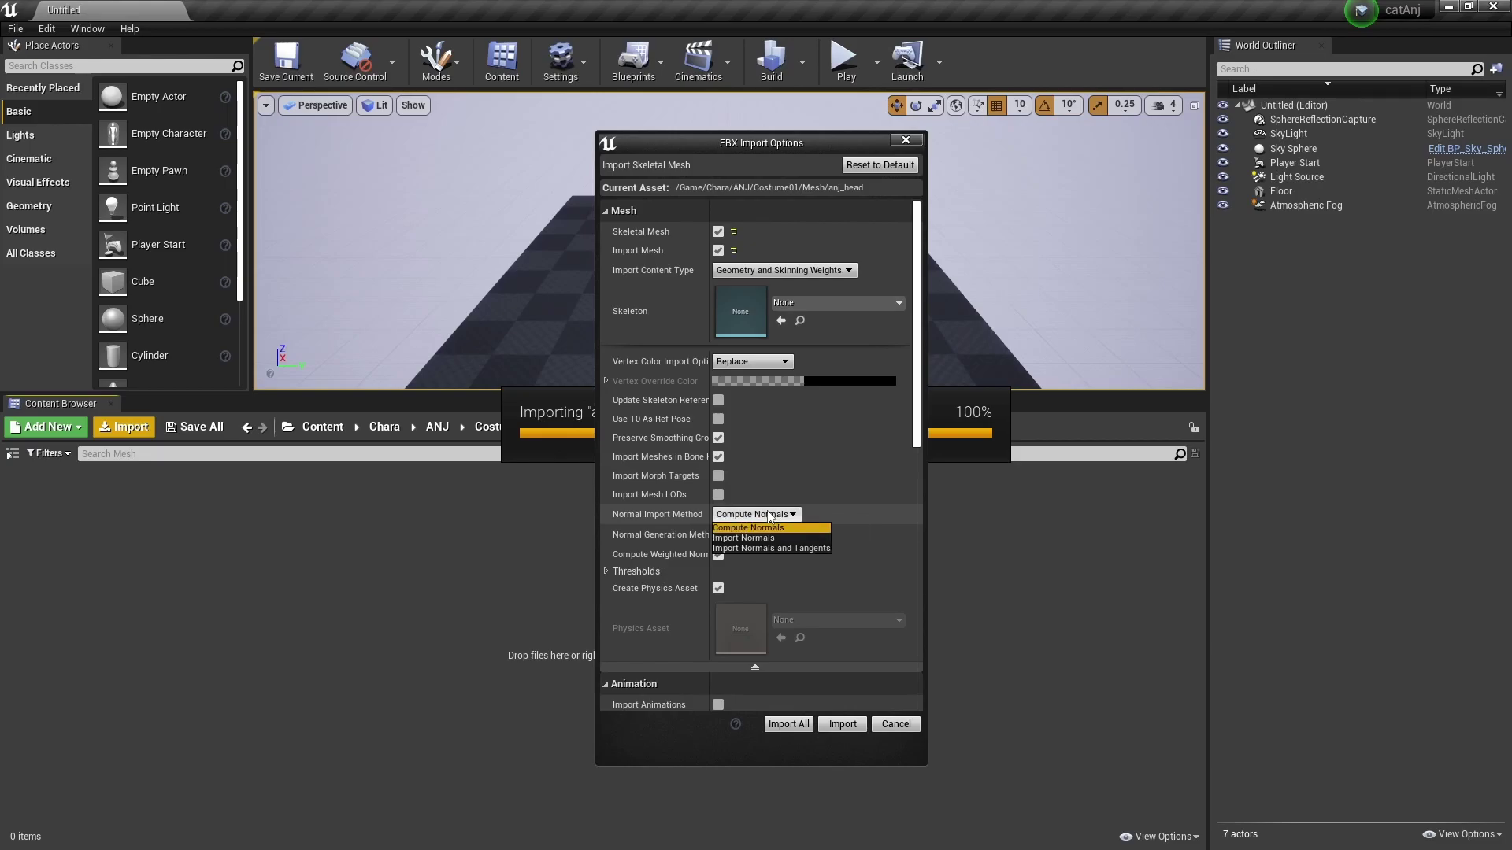
pyautogui.click(772, 538)
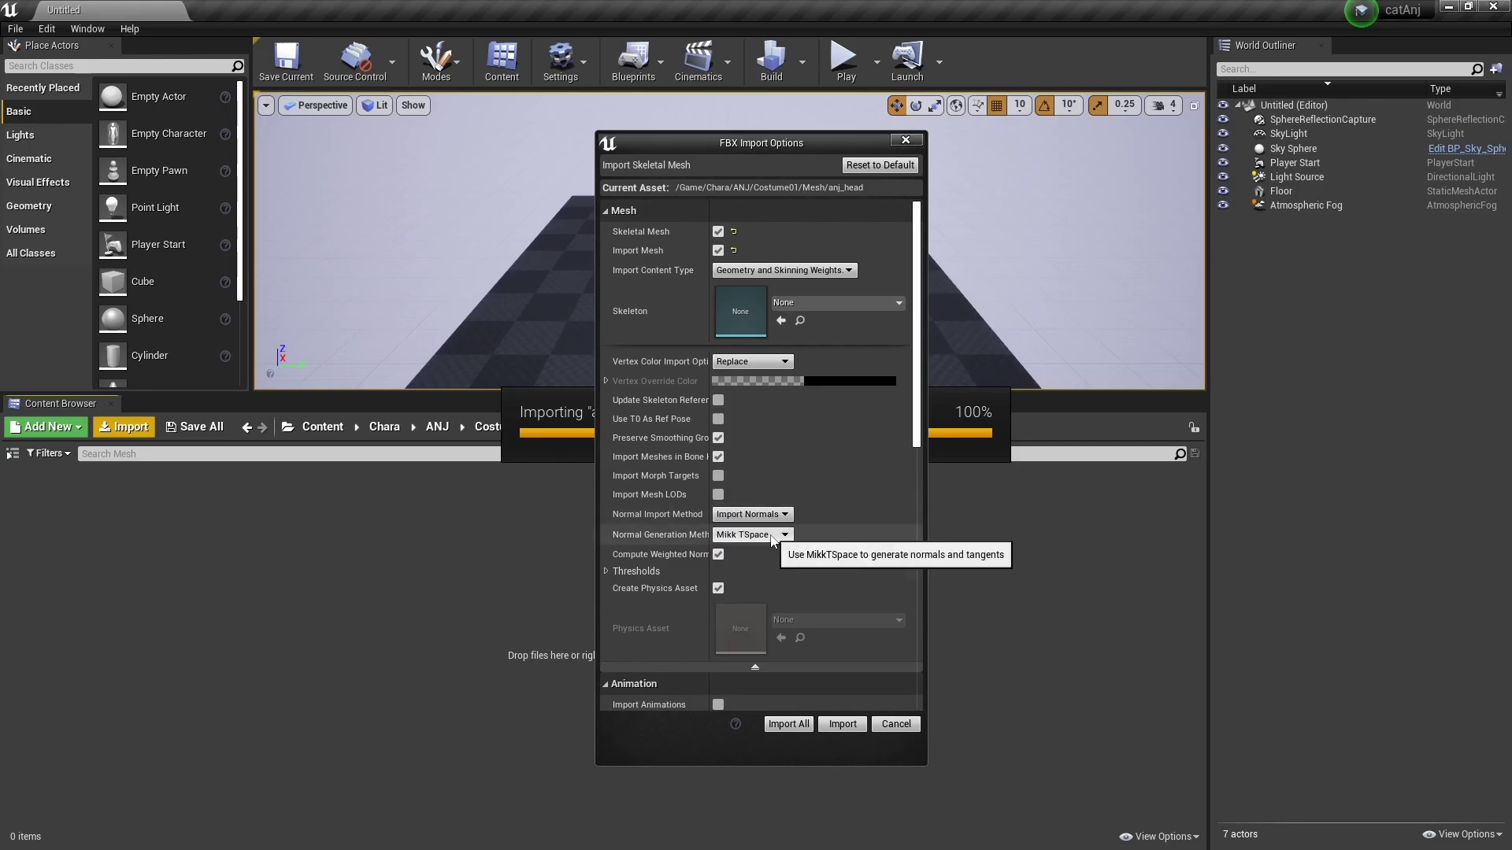
pyautogui.click(772, 536)
pyautogui.click(768, 548)
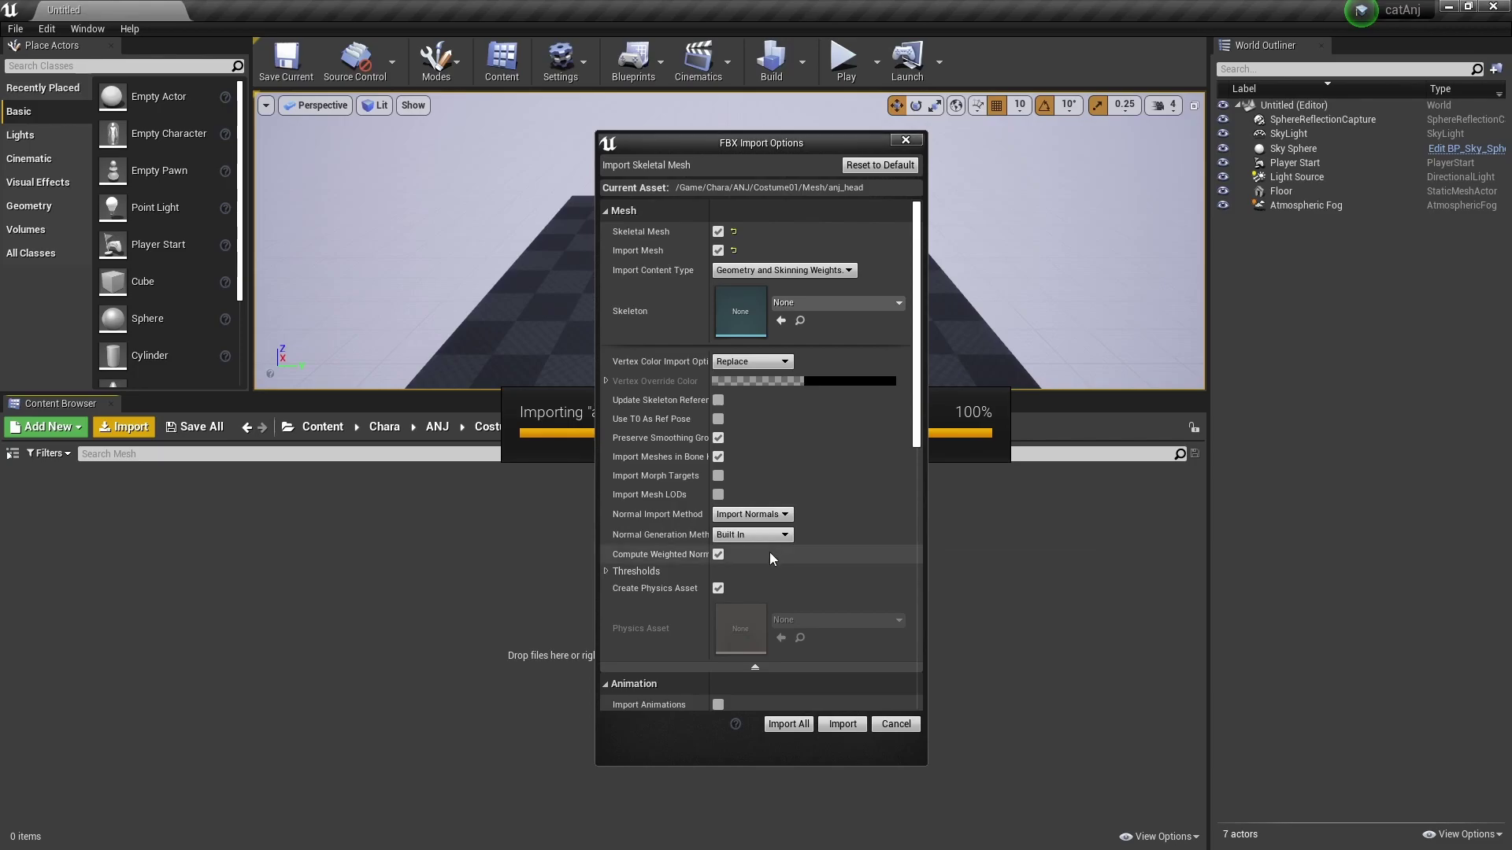
pyautogui.click(718, 555)
pyautogui.scroll(-2, 818, 531)
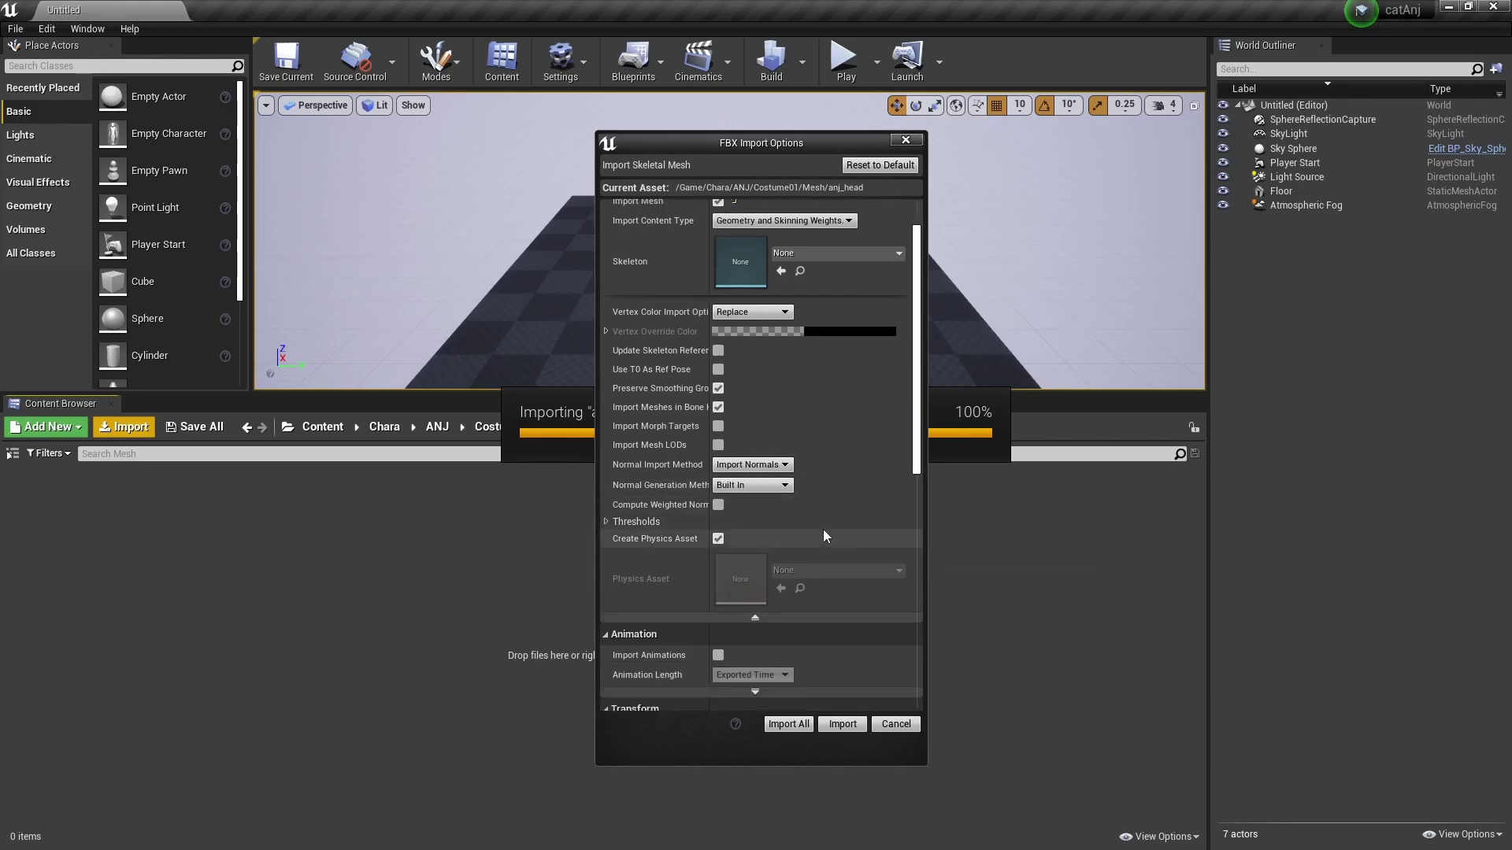
pyautogui.click(718, 514)
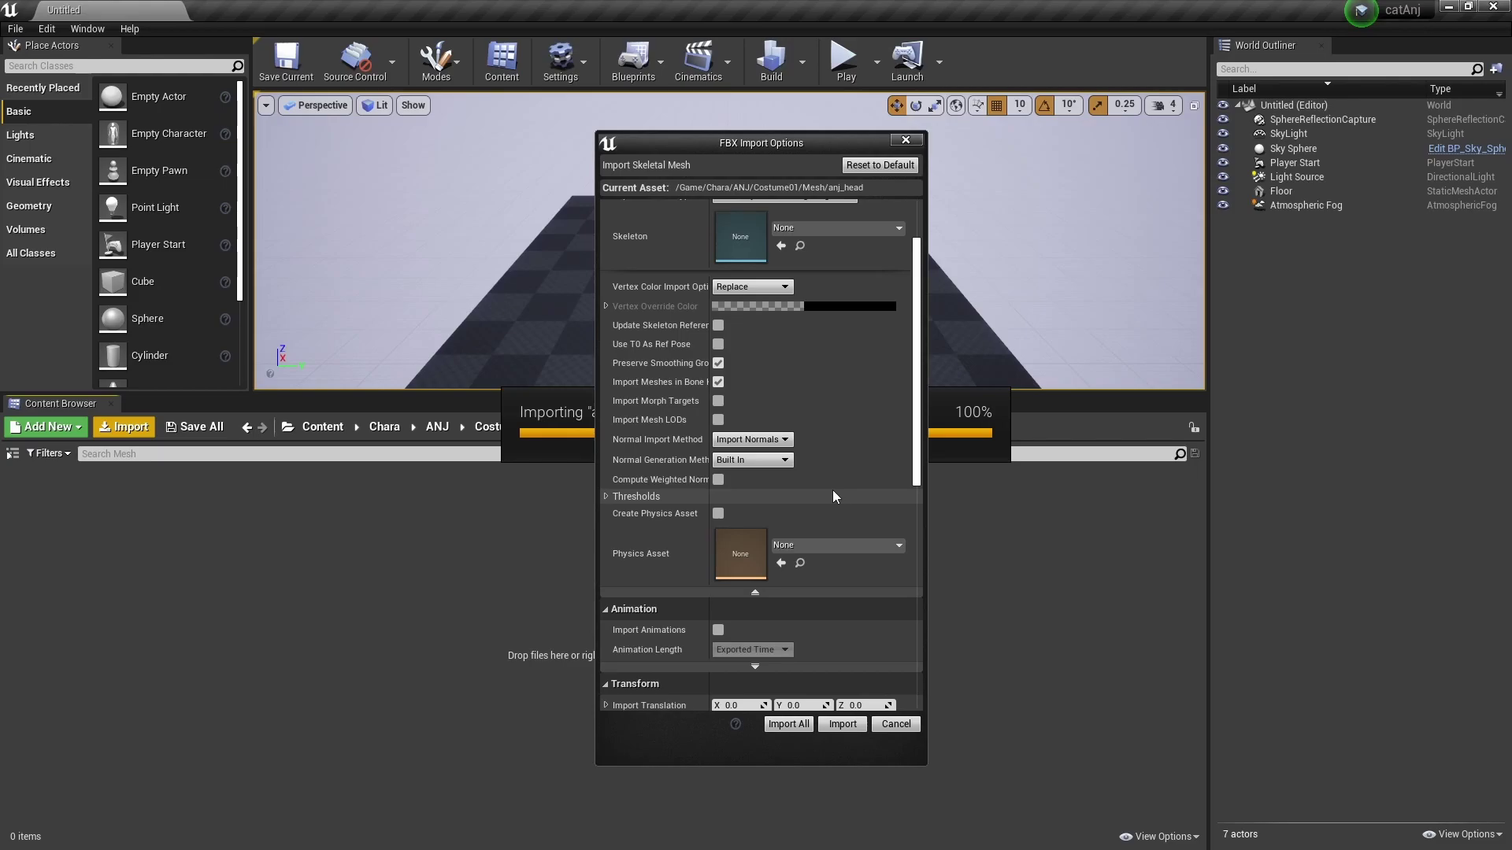
# Step: Set the material search location to Do Not Search and the import method to Do Not Create Material, and import the head mesh
pyautogui.scroll(-5, 833, 496)
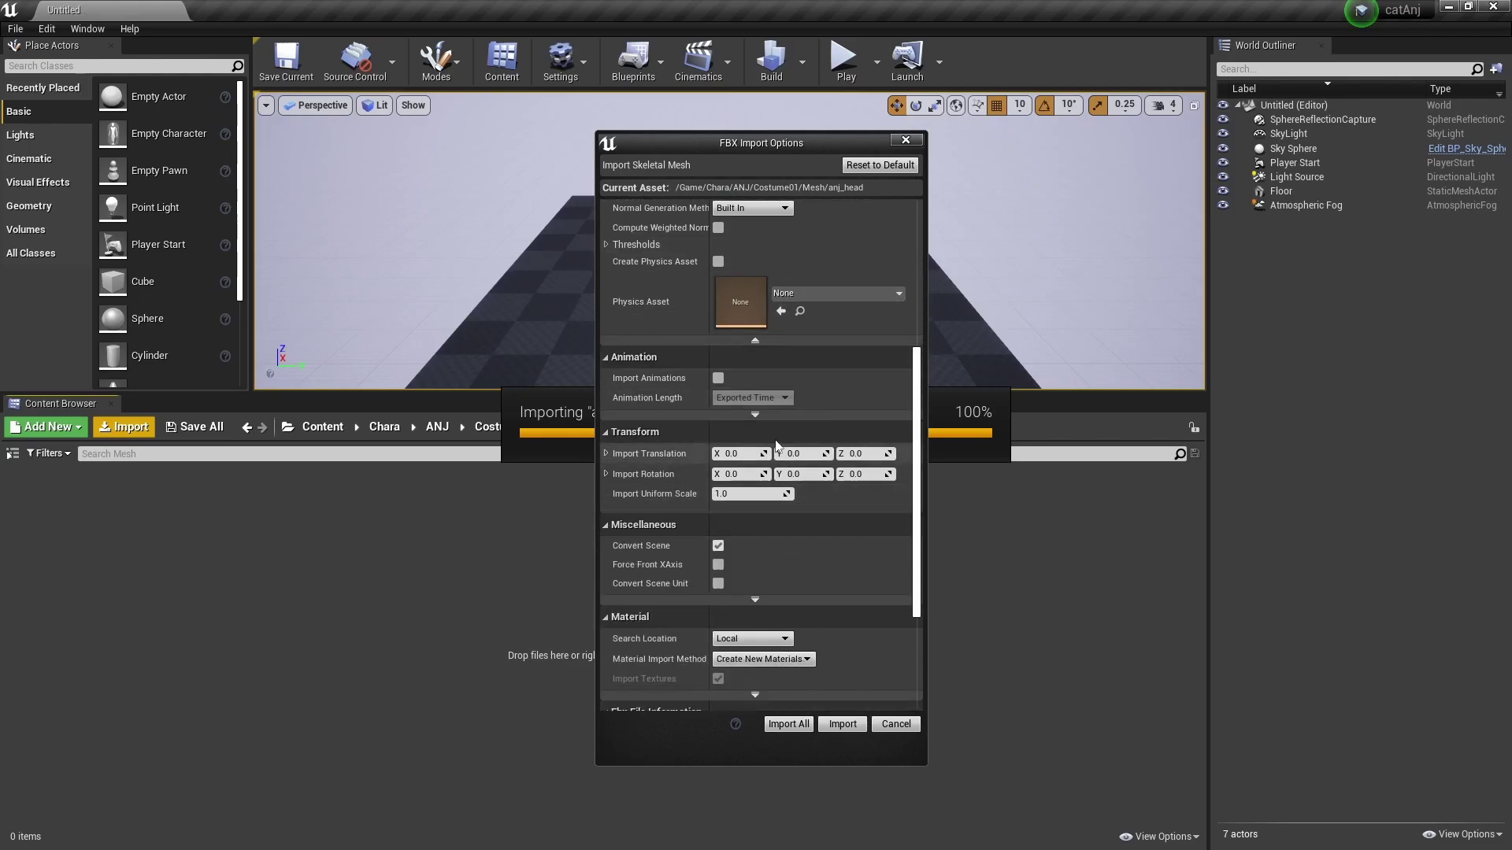
pyautogui.click(756, 415)
pyautogui.scroll(-2, 757, 583)
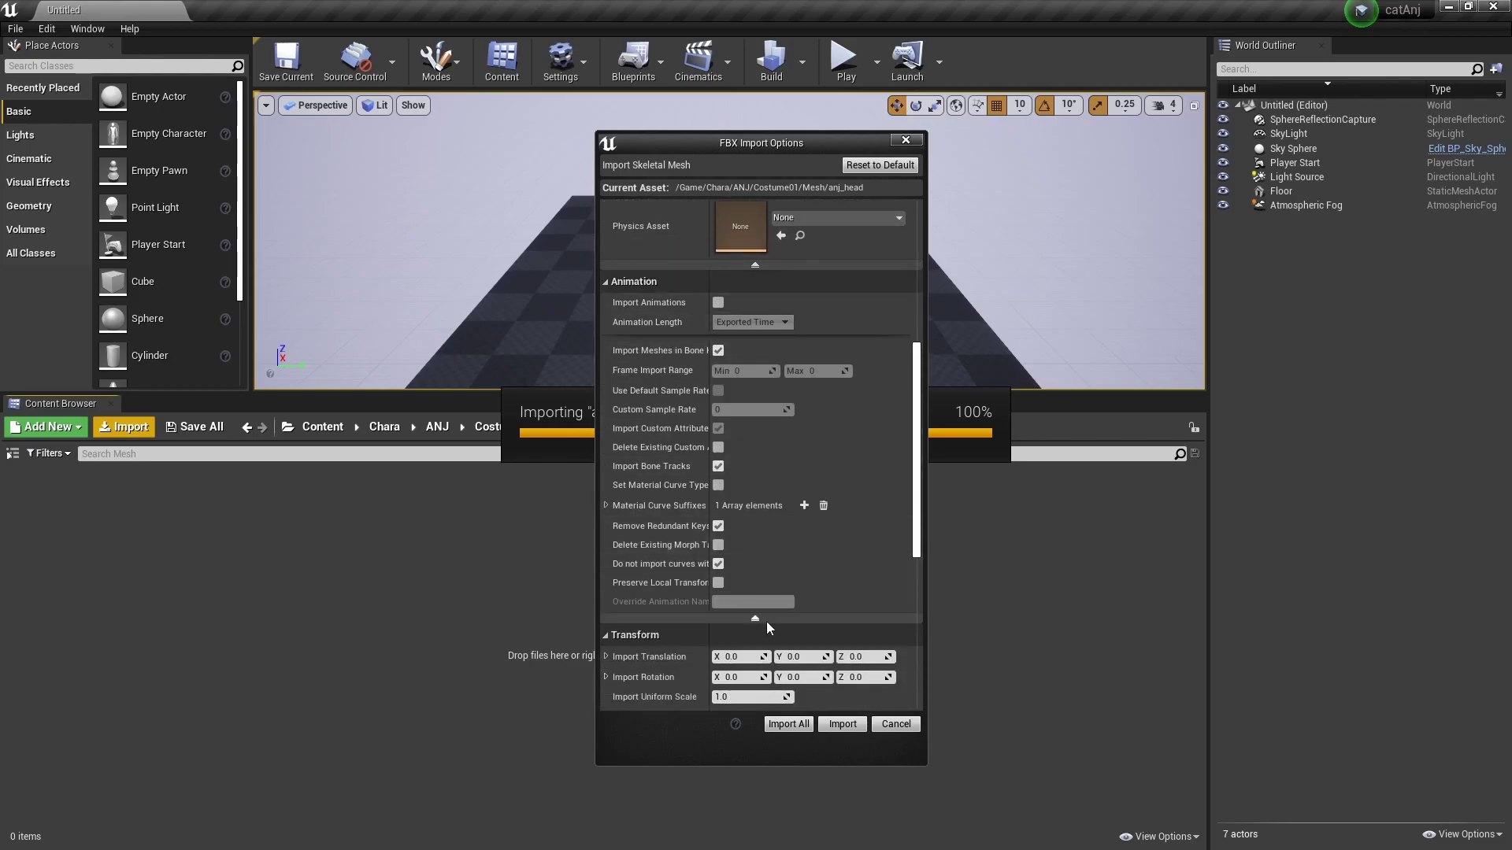
pyautogui.click(755, 619)
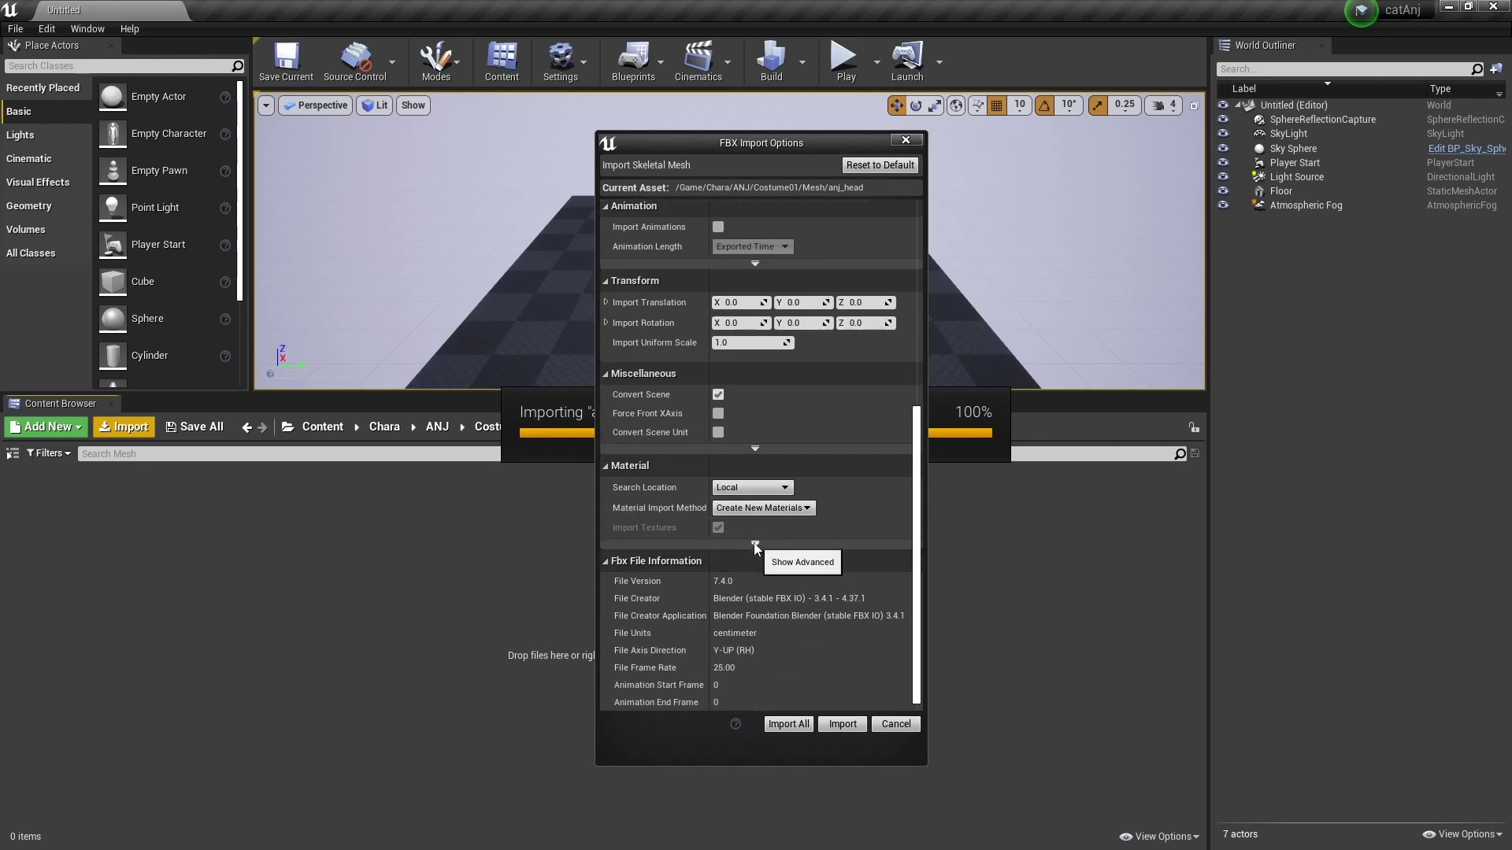
pyautogui.click(740, 488)
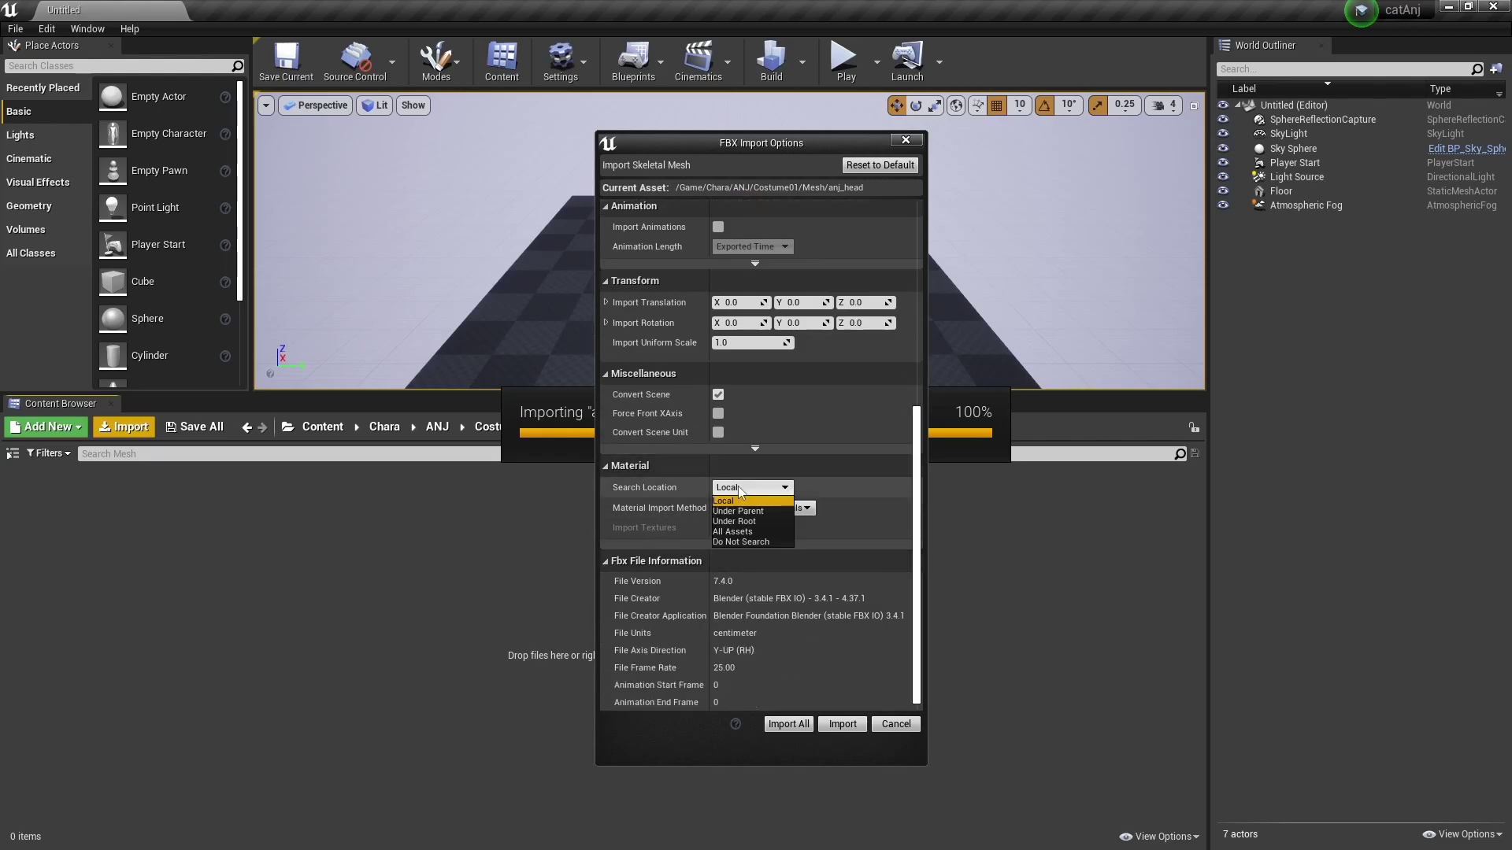
pyautogui.click(762, 542)
pyautogui.click(764, 507)
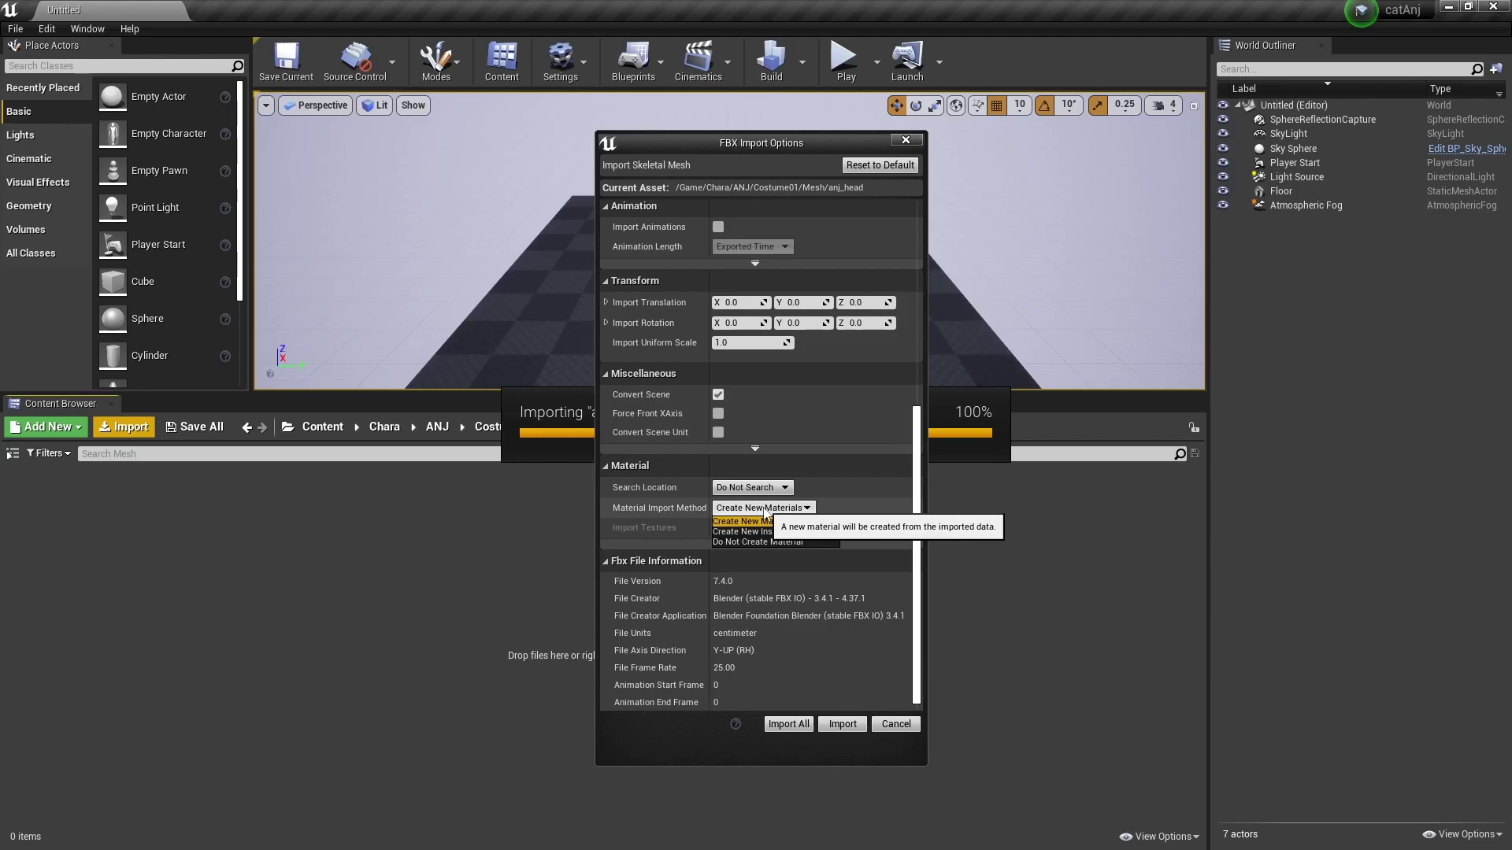
pyautogui.click(765, 541)
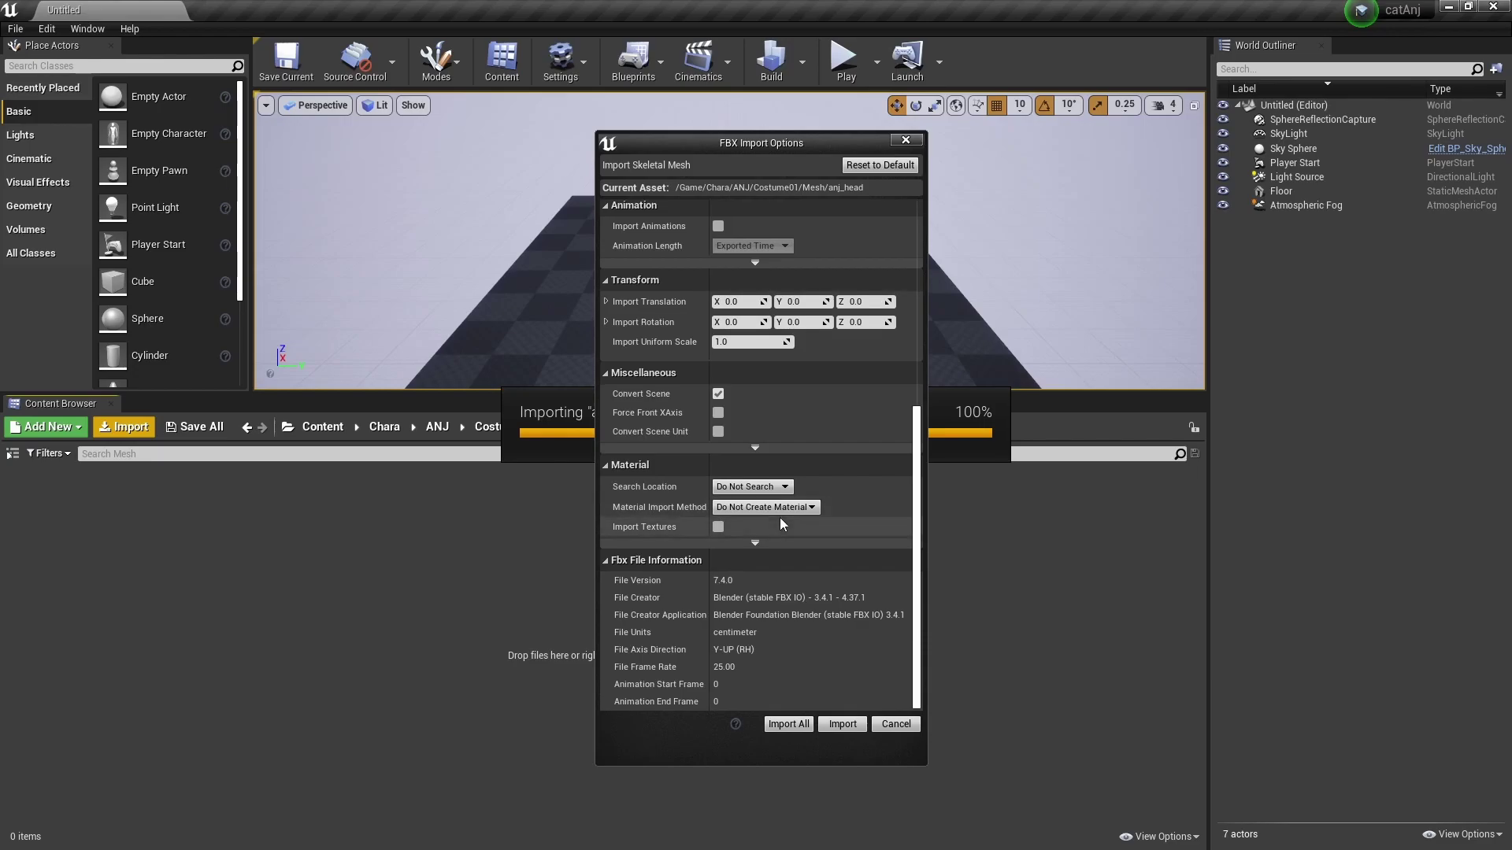
pyautogui.click(758, 545)
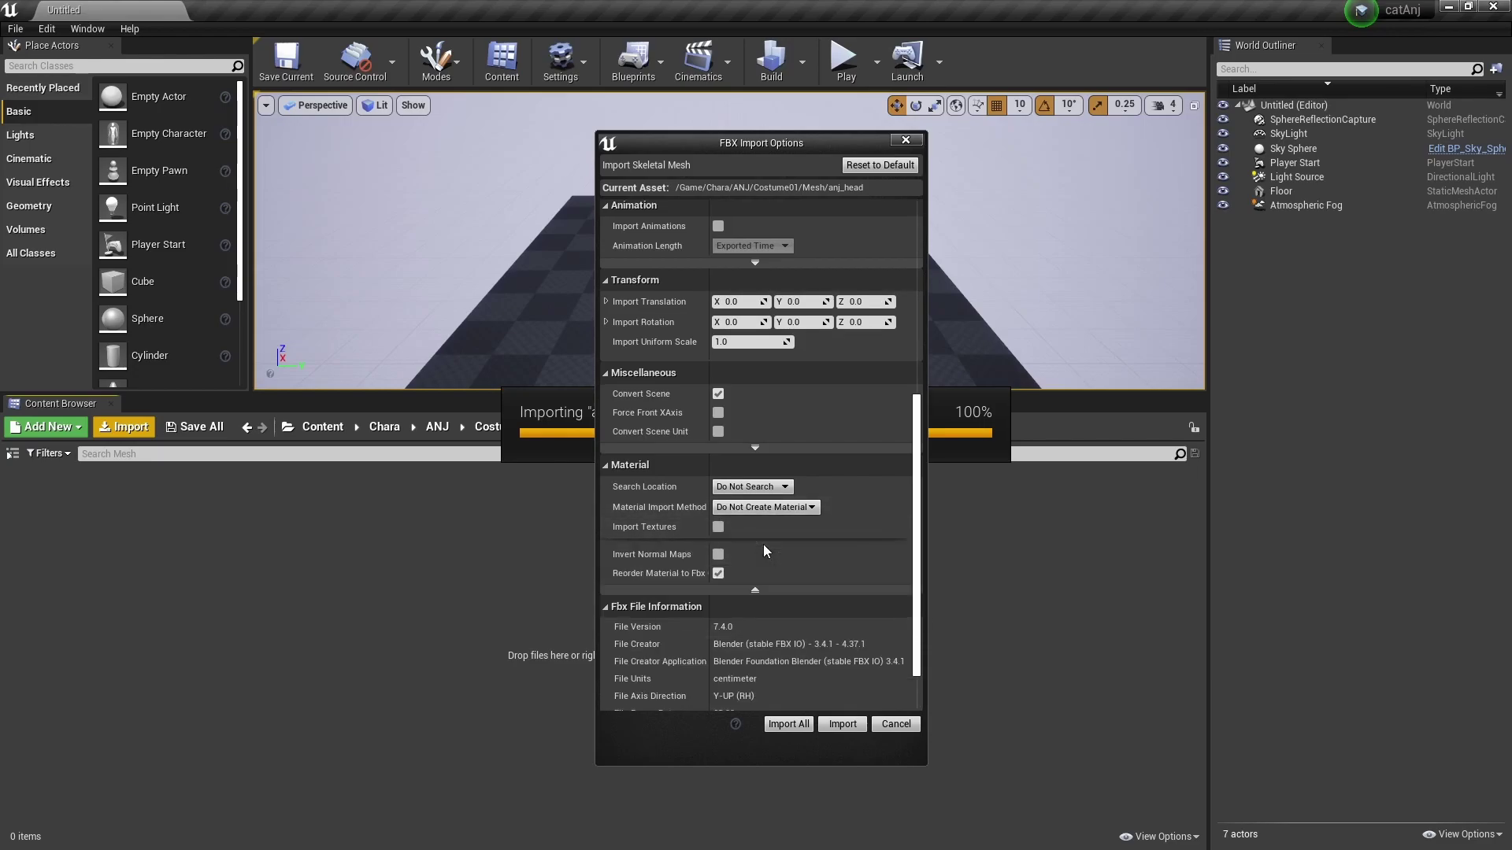
pyautogui.click(754, 589)
pyautogui.click(788, 724)
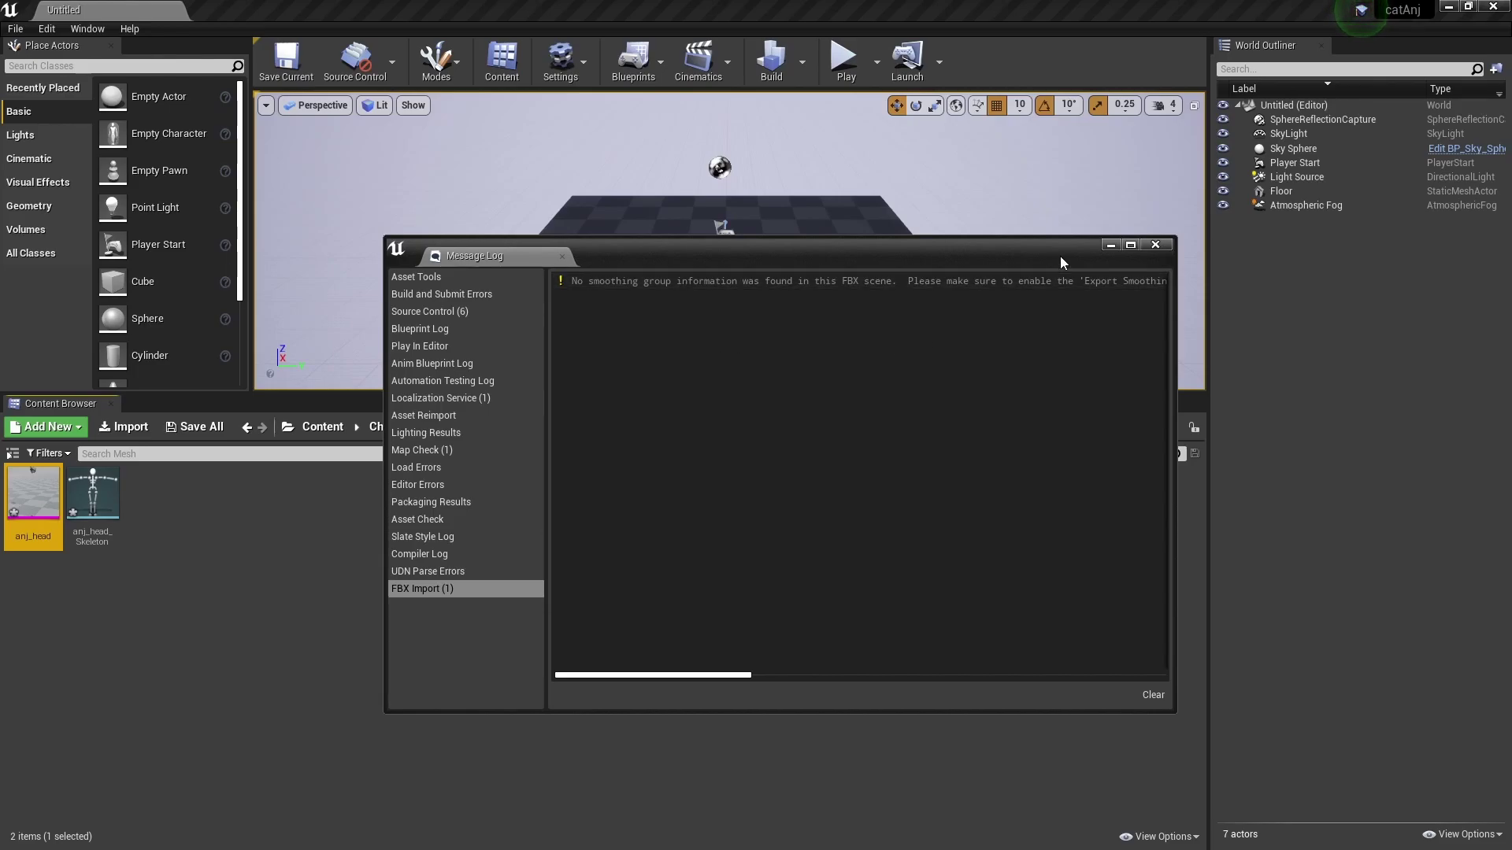
# Step: Import anj_head_high.fbx into the Mesh folder with the skeleton reset to None, keeping the other import options, and dismiss the message logs
pyautogui.click(1155, 244)
pyautogui.click(364, 583)
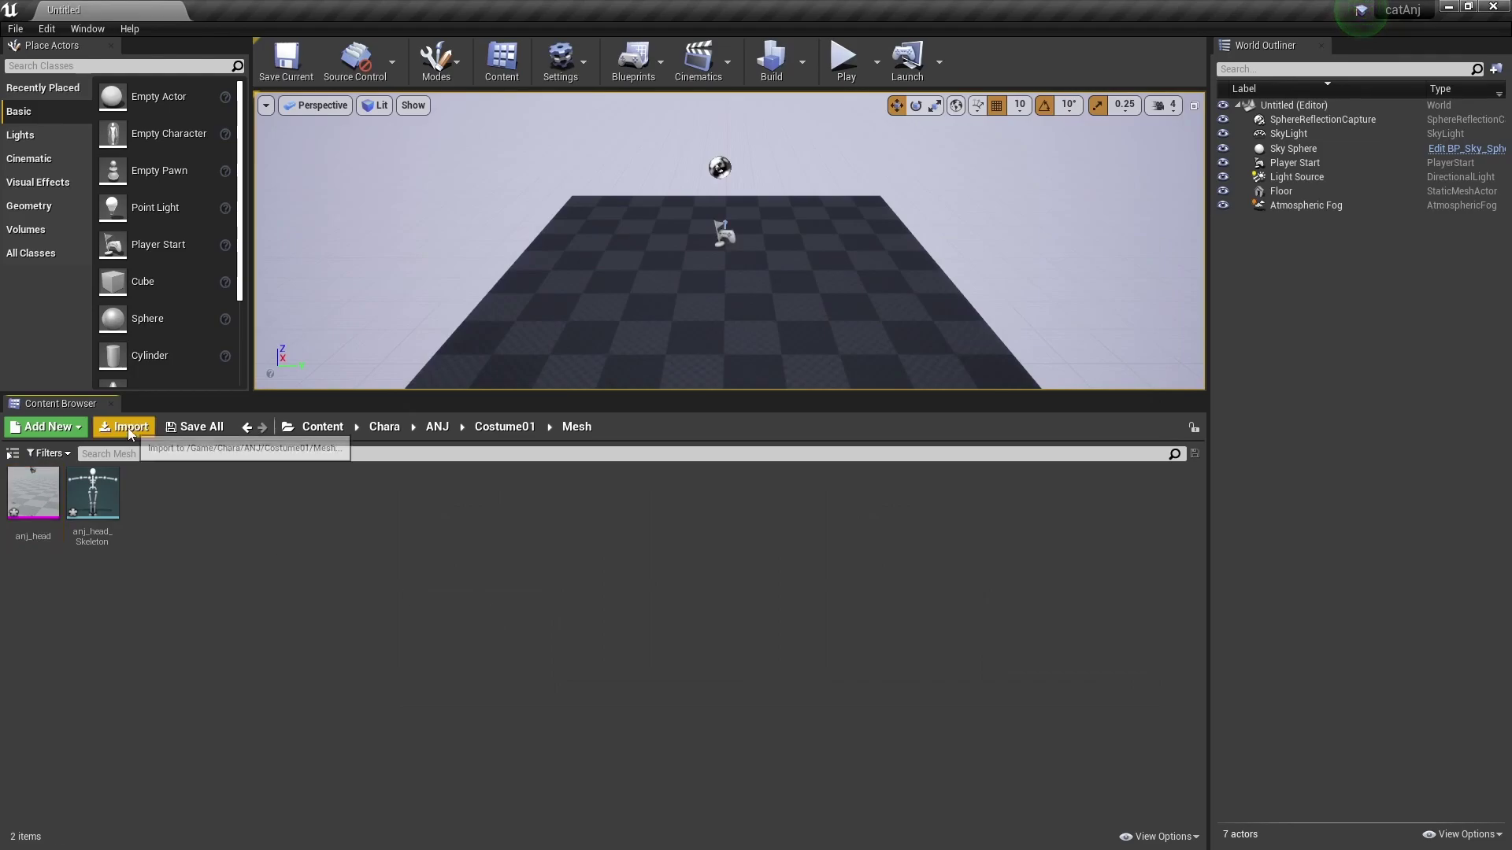
pyautogui.click(124, 426)
pyautogui.click(201, 132)
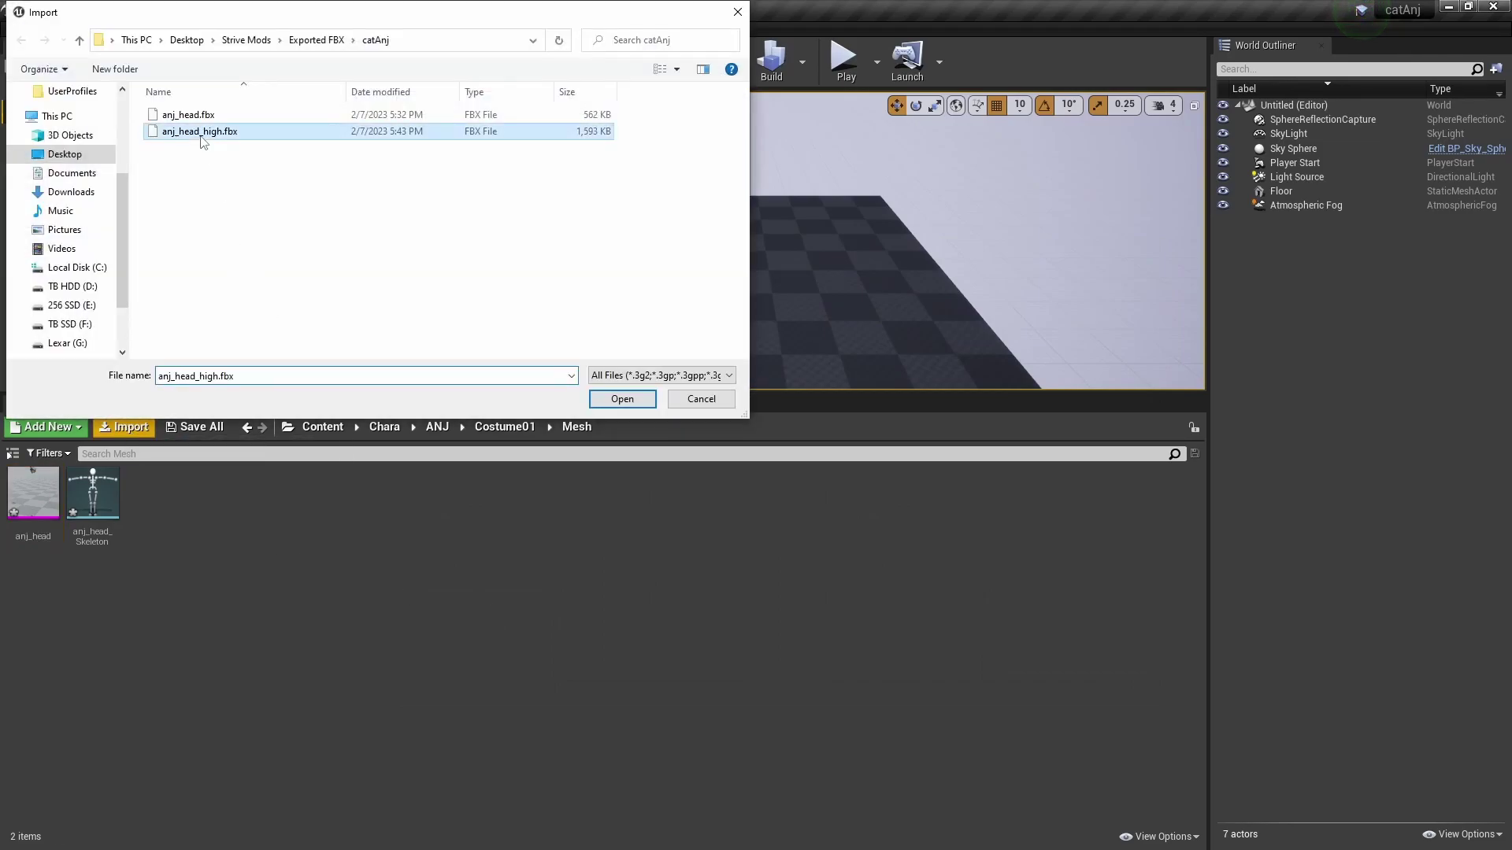
pyautogui.click(605, 399)
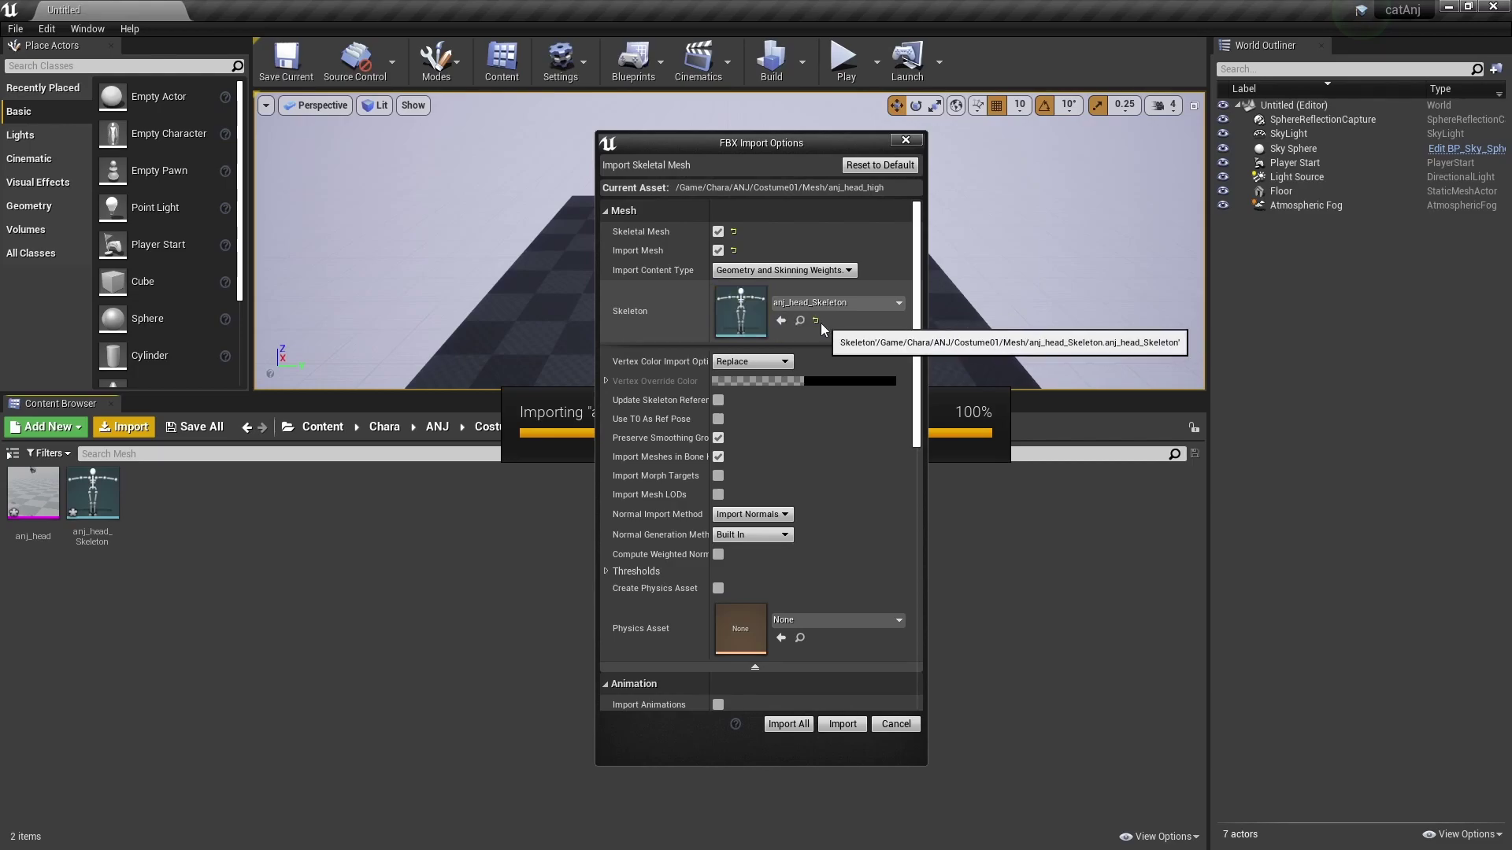
pyautogui.click(819, 321)
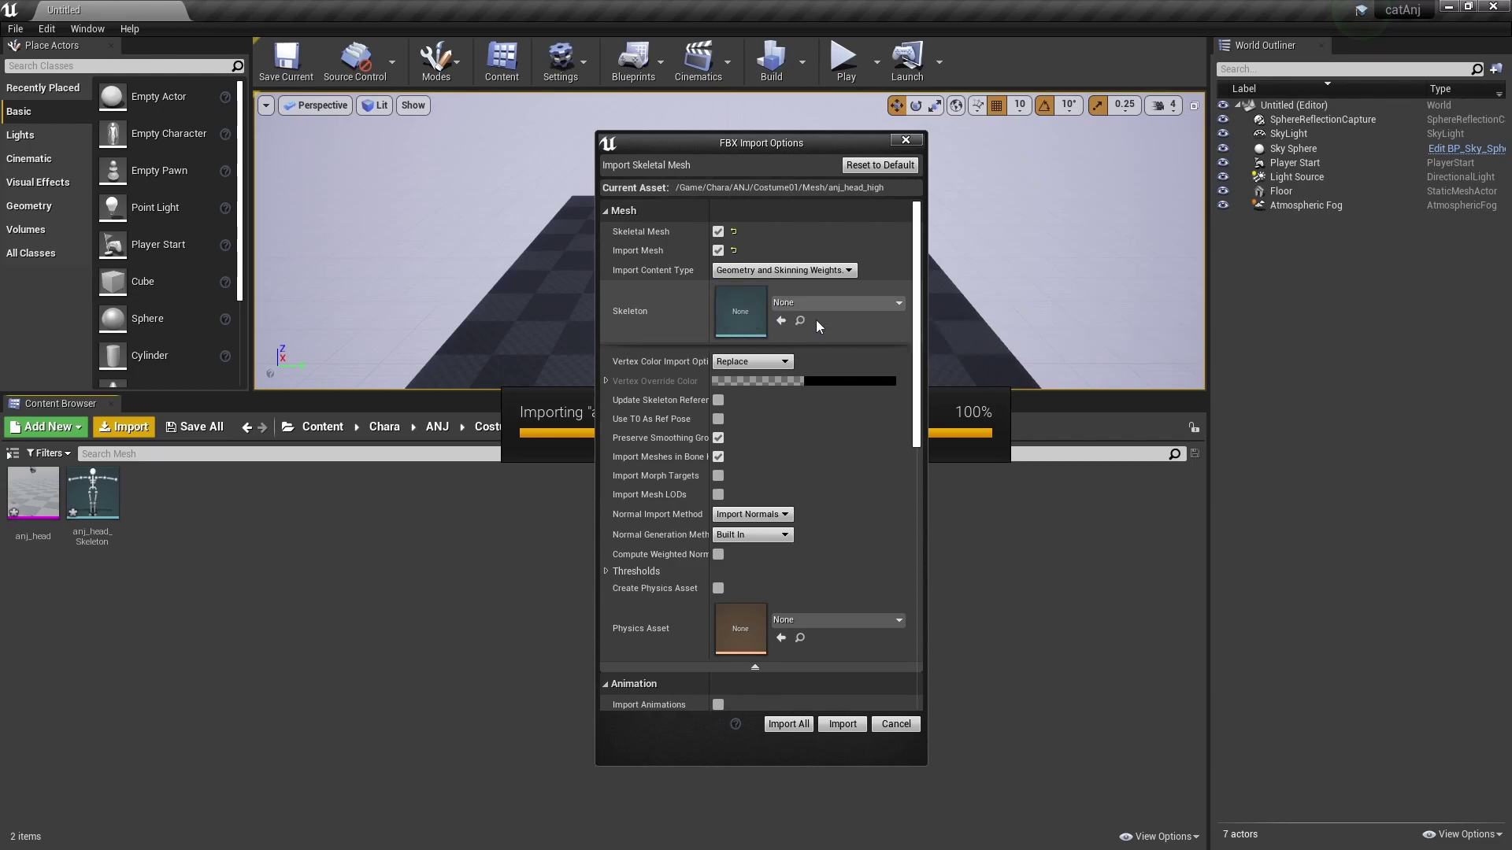
pyautogui.click(797, 725)
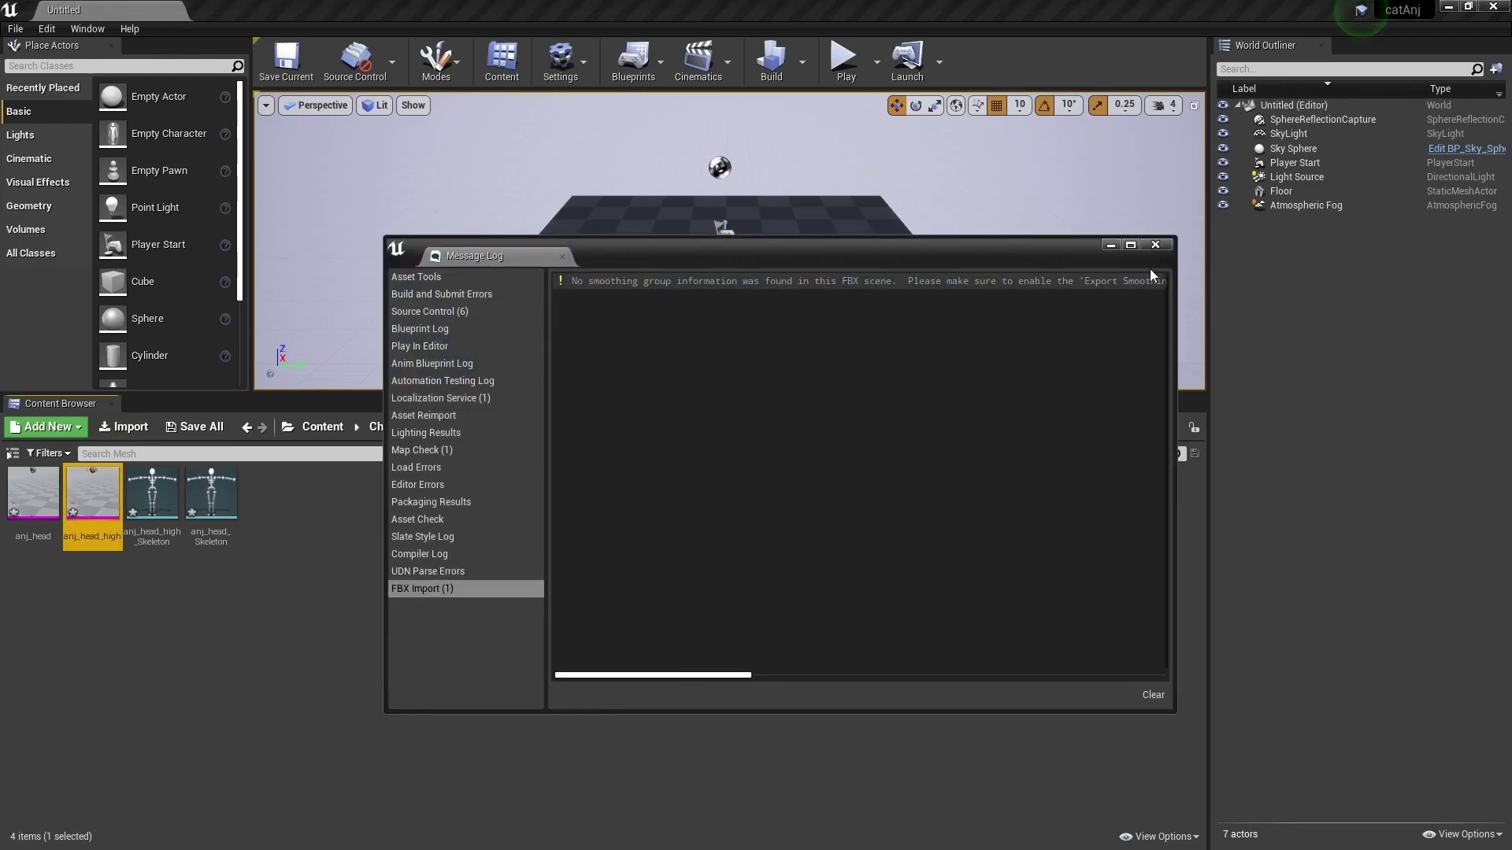
pyautogui.click(1155, 244)
pyautogui.click(295, 645)
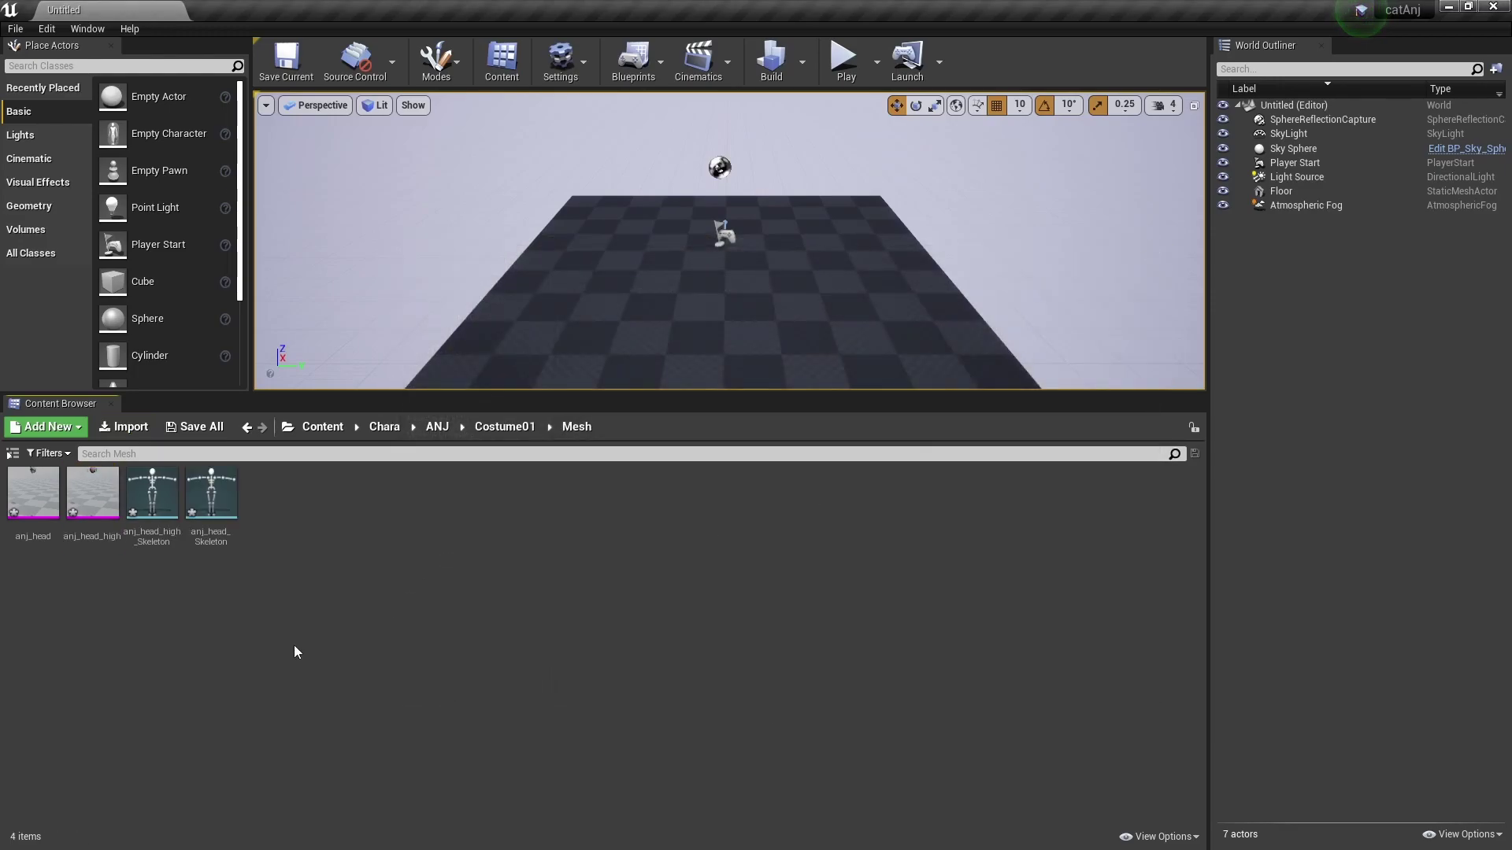
# Step: Open the anj_head mesh, expand the LOD 0 Sections and LOD Info, and review its material slots
pyautogui.doubleClick(36, 508)
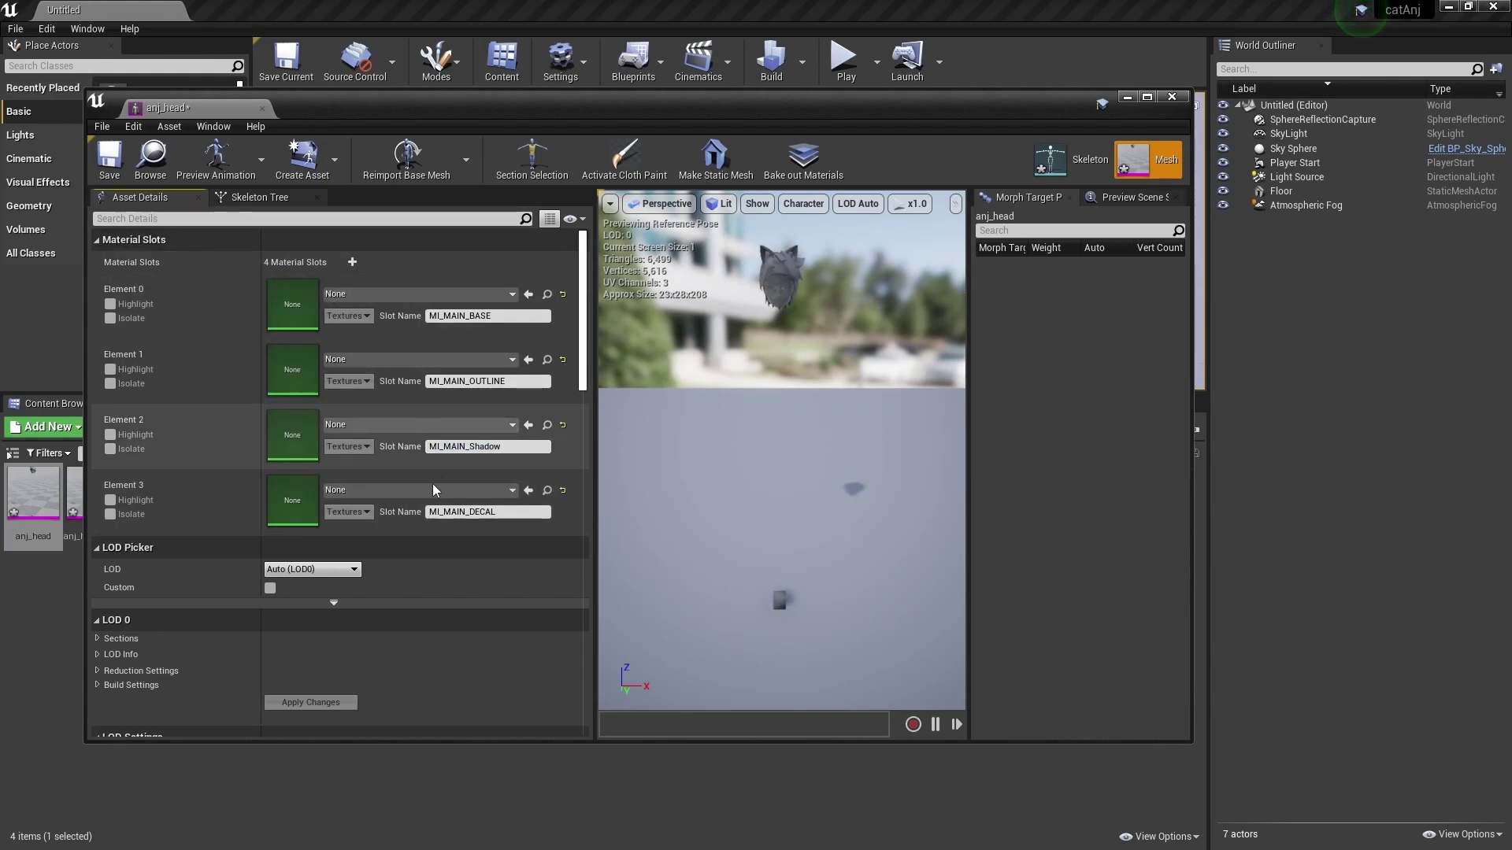
pyautogui.scroll(-3, 341, 478)
pyautogui.scroll(-3, 341, 478)
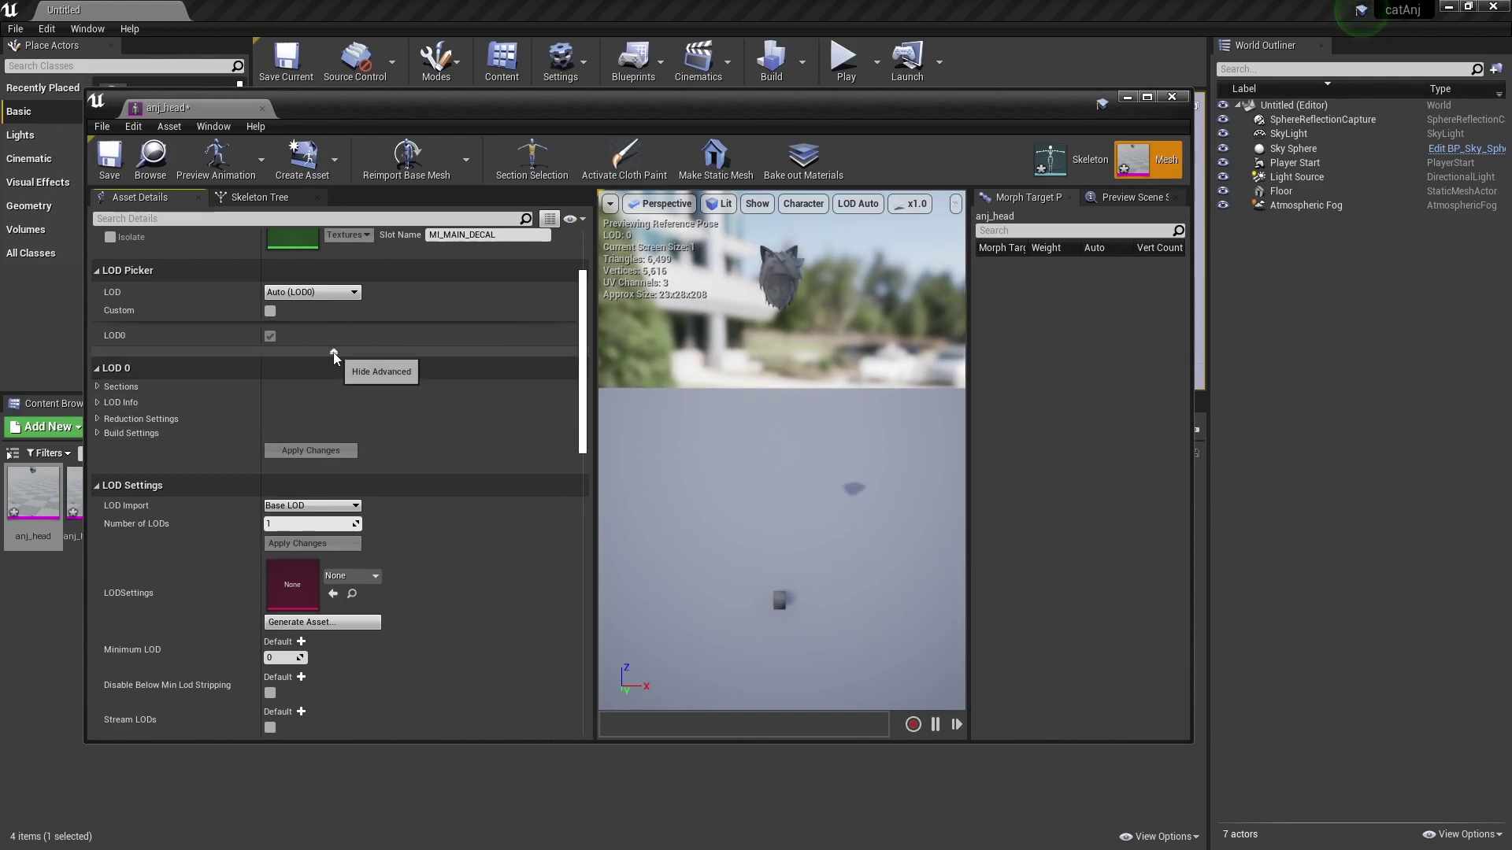
pyautogui.click(101, 361)
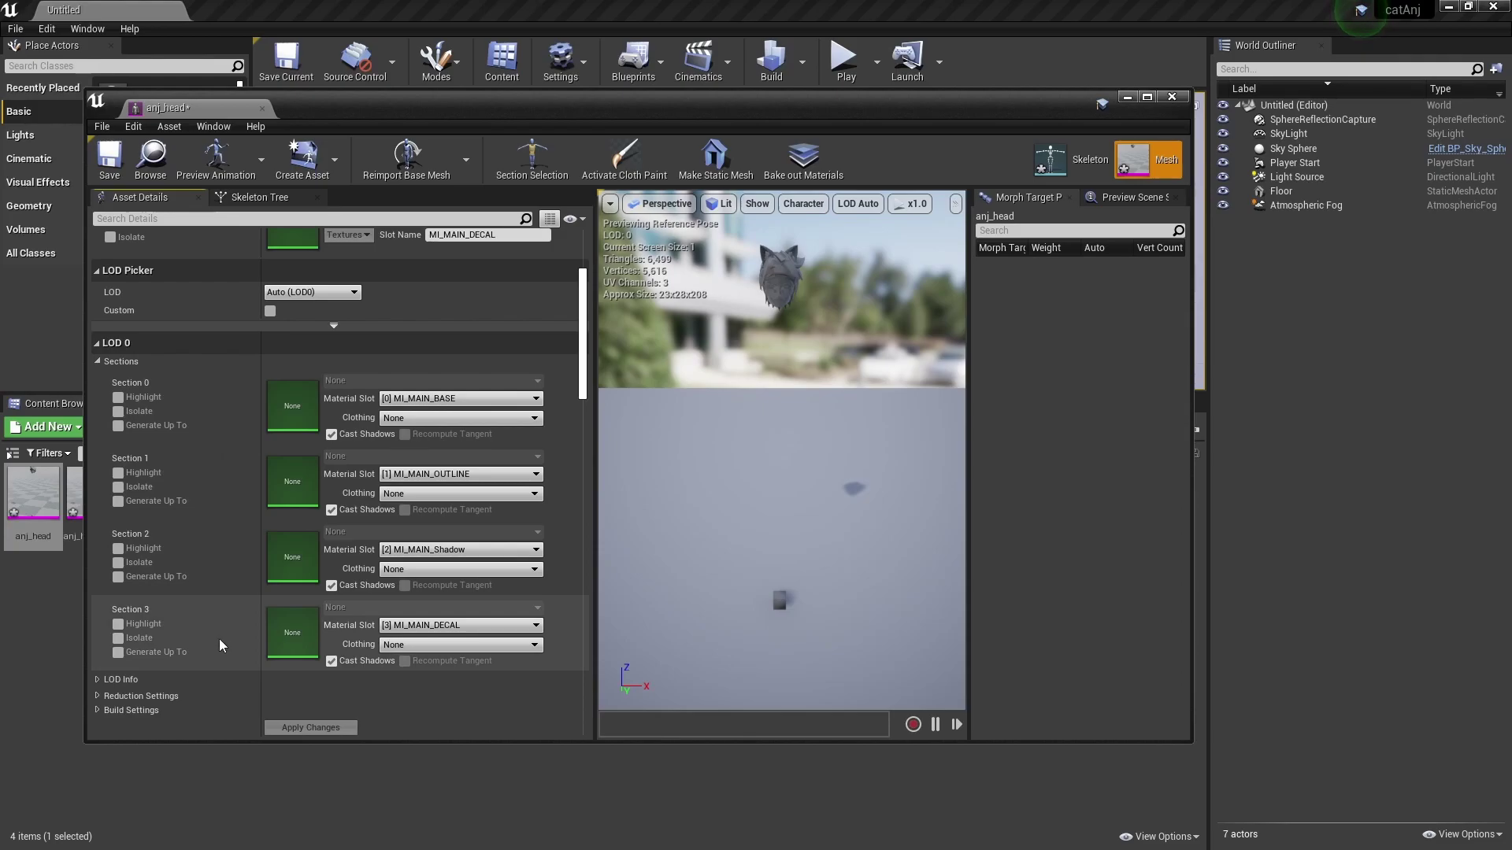
pyautogui.scroll(-3, 205, 617)
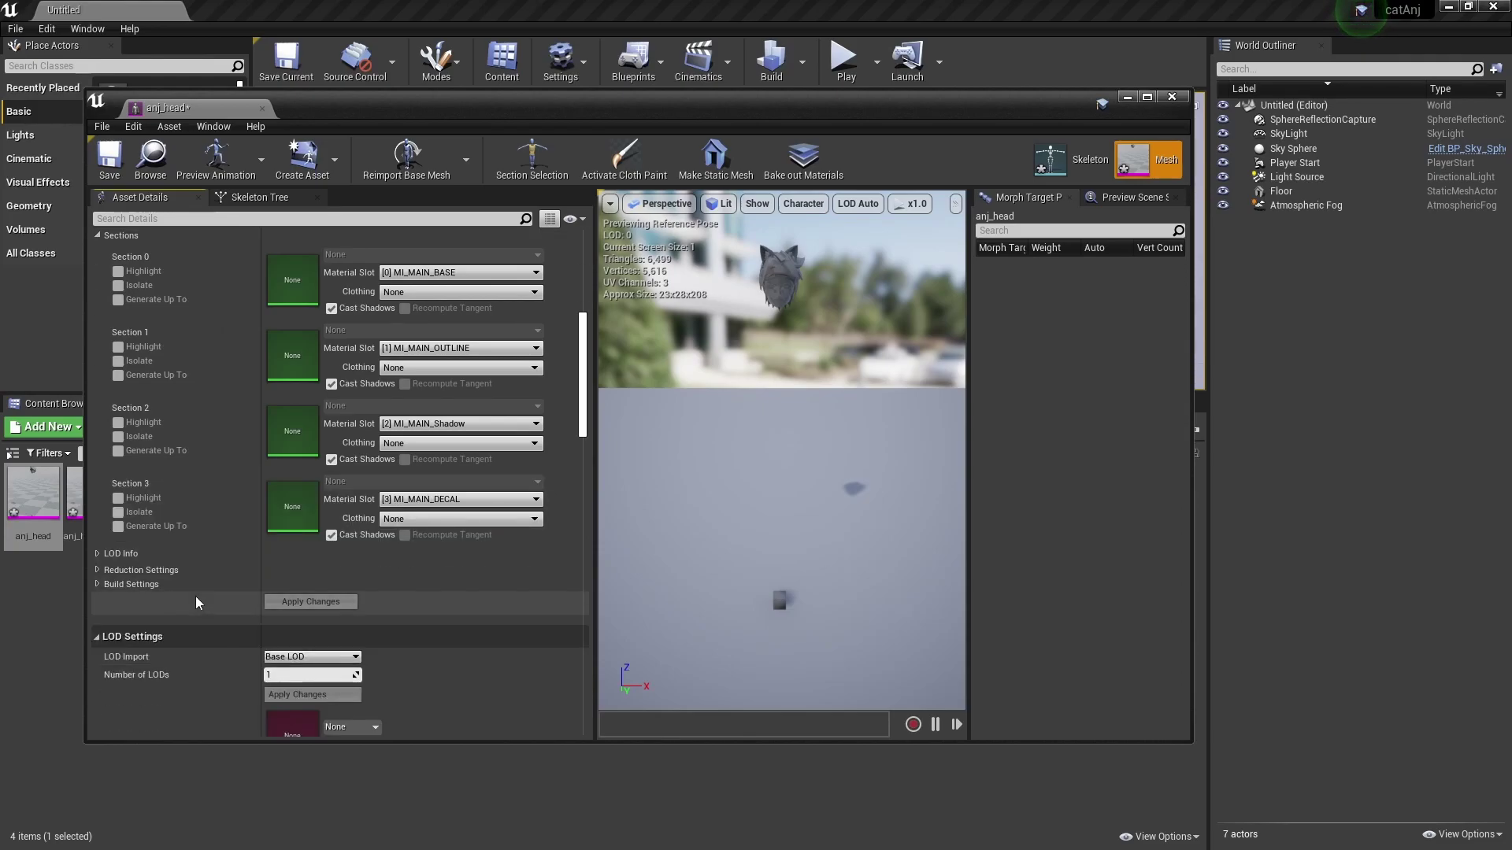
pyautogui.click(97, 554)
pyautogui.scroll(-3, 157, 566)
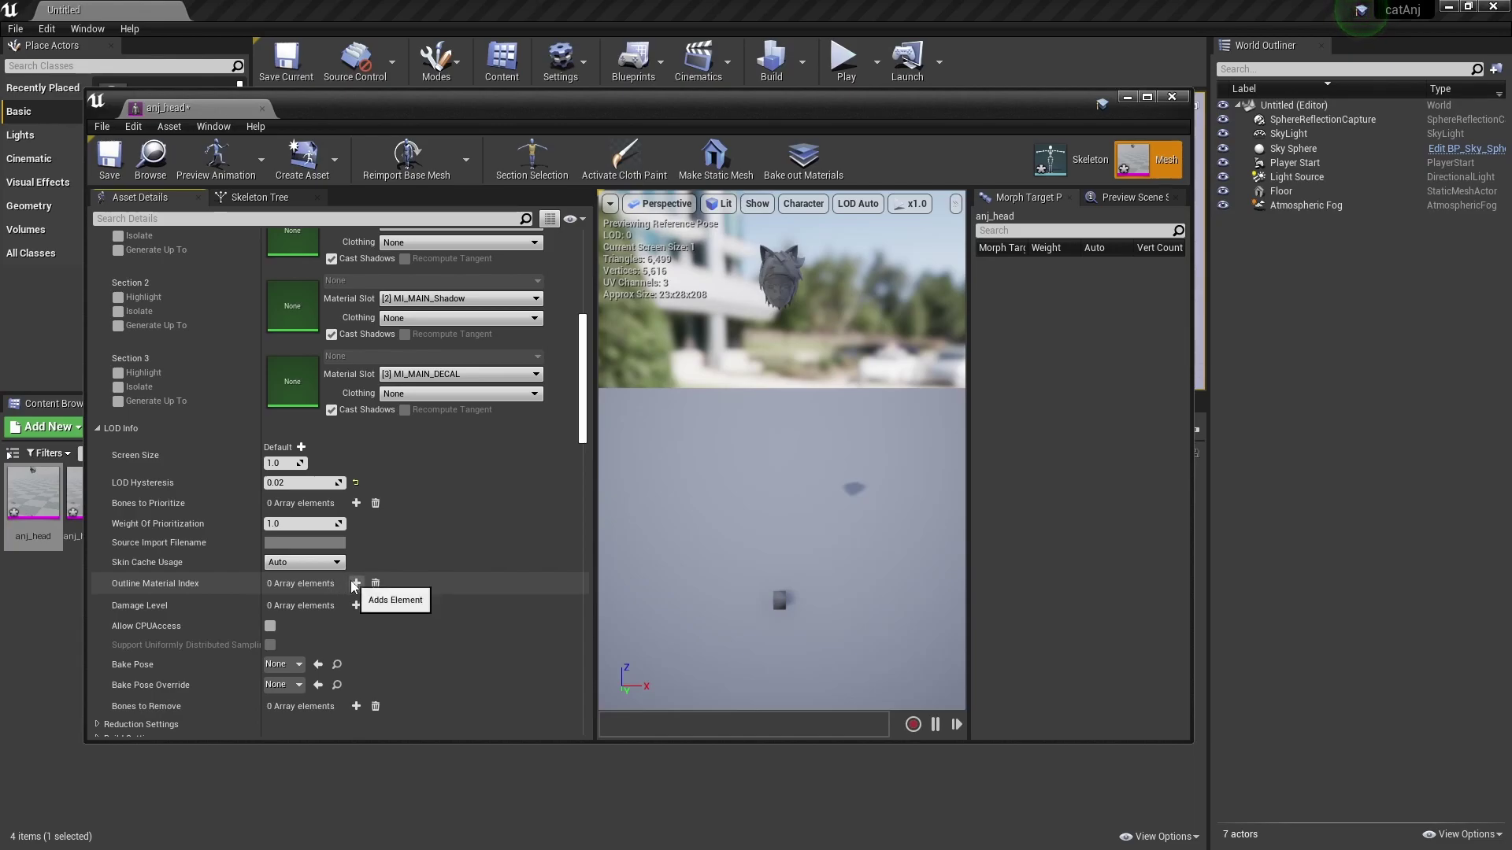
pyautogui.scroll(4, 438, 563)
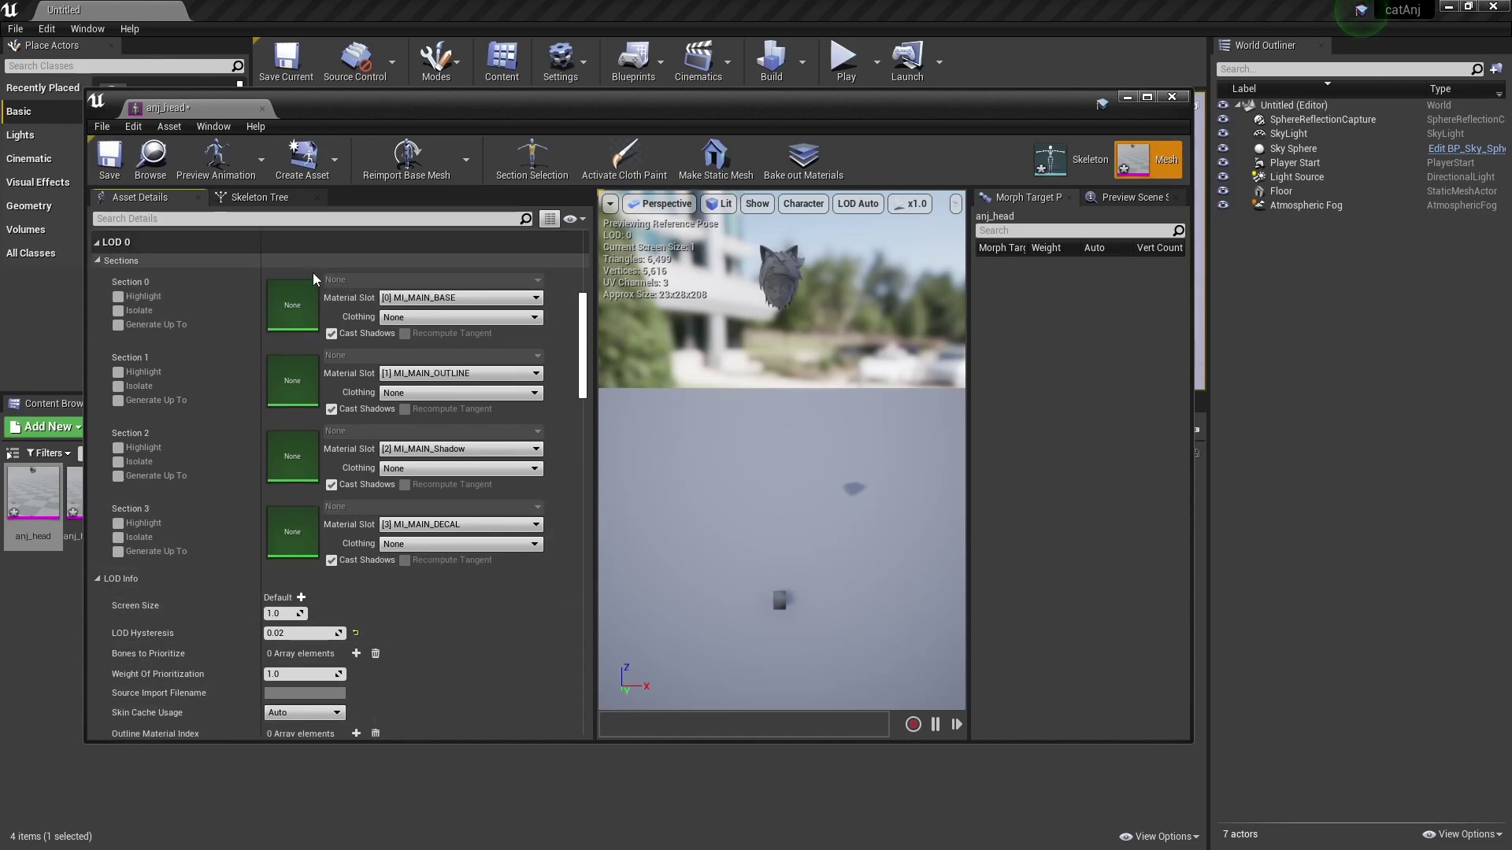
pyautogui.scroll(-5, 449, 557)
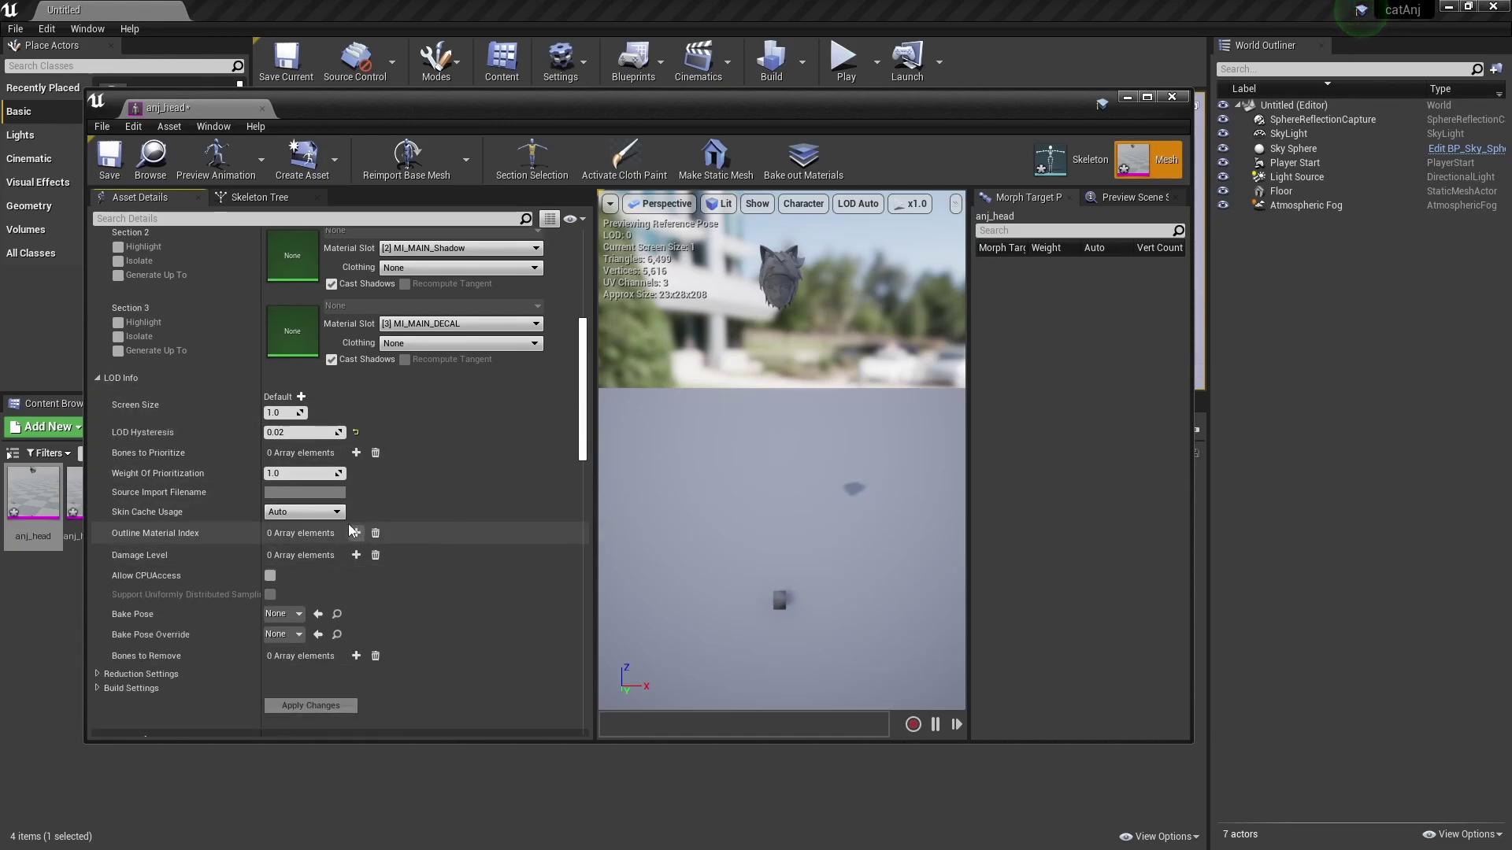
# Step: Add four elements to anj_head's Outline Material Index and set element 0 to 1
pyautogui.click(355, 533)
pyautogui.click(356, 533)
pyautogui.click(356, 533)
pyautogui.click(356, 533)
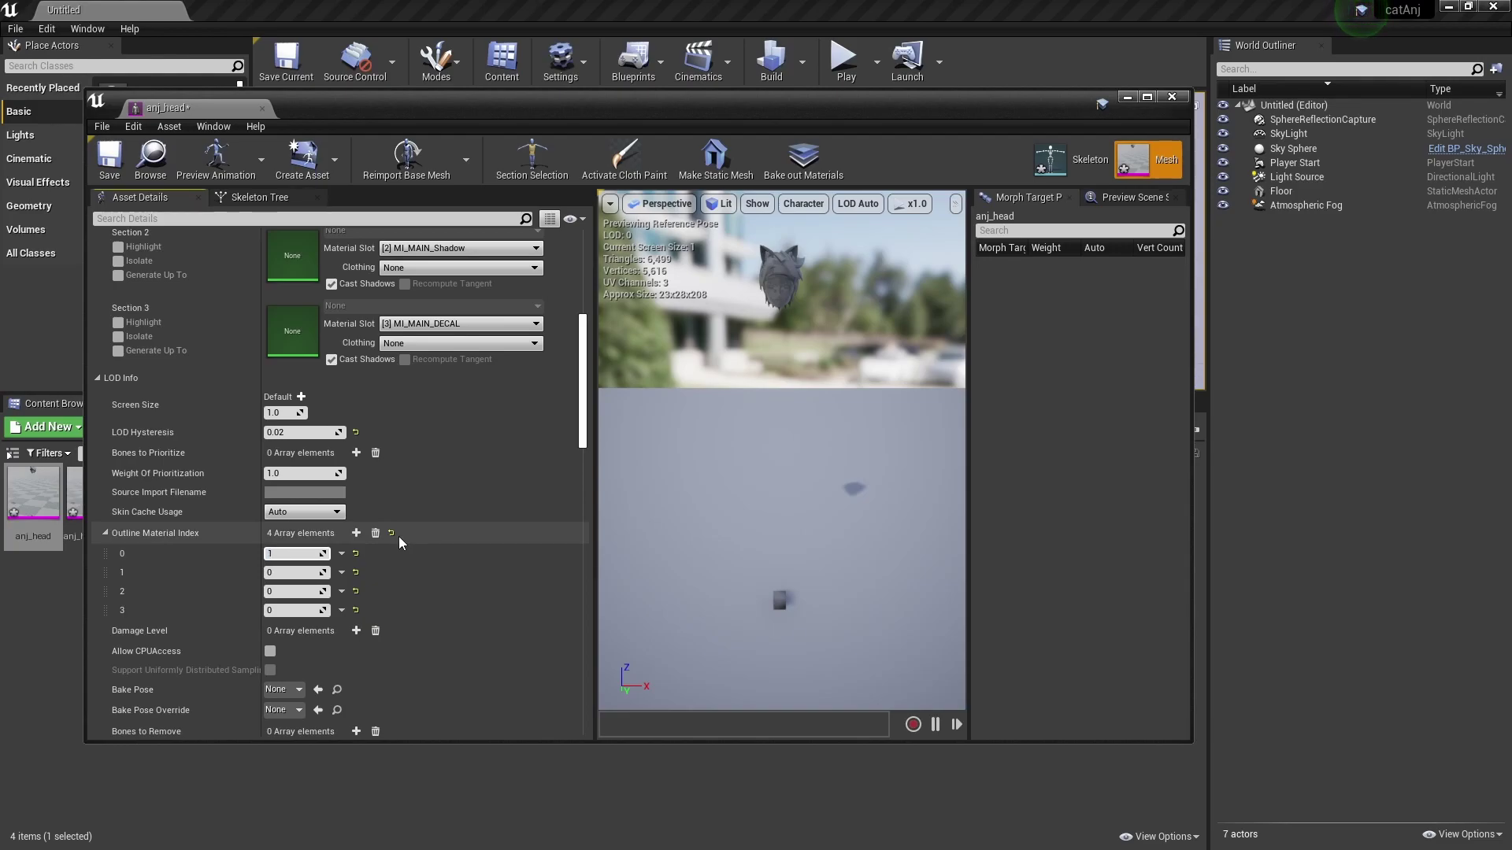
# Step: Set Outline Material Index element 1 to -2 and elements 2 and 3 to -1, and save and close anj_head
pyautogui.click(302, 572)
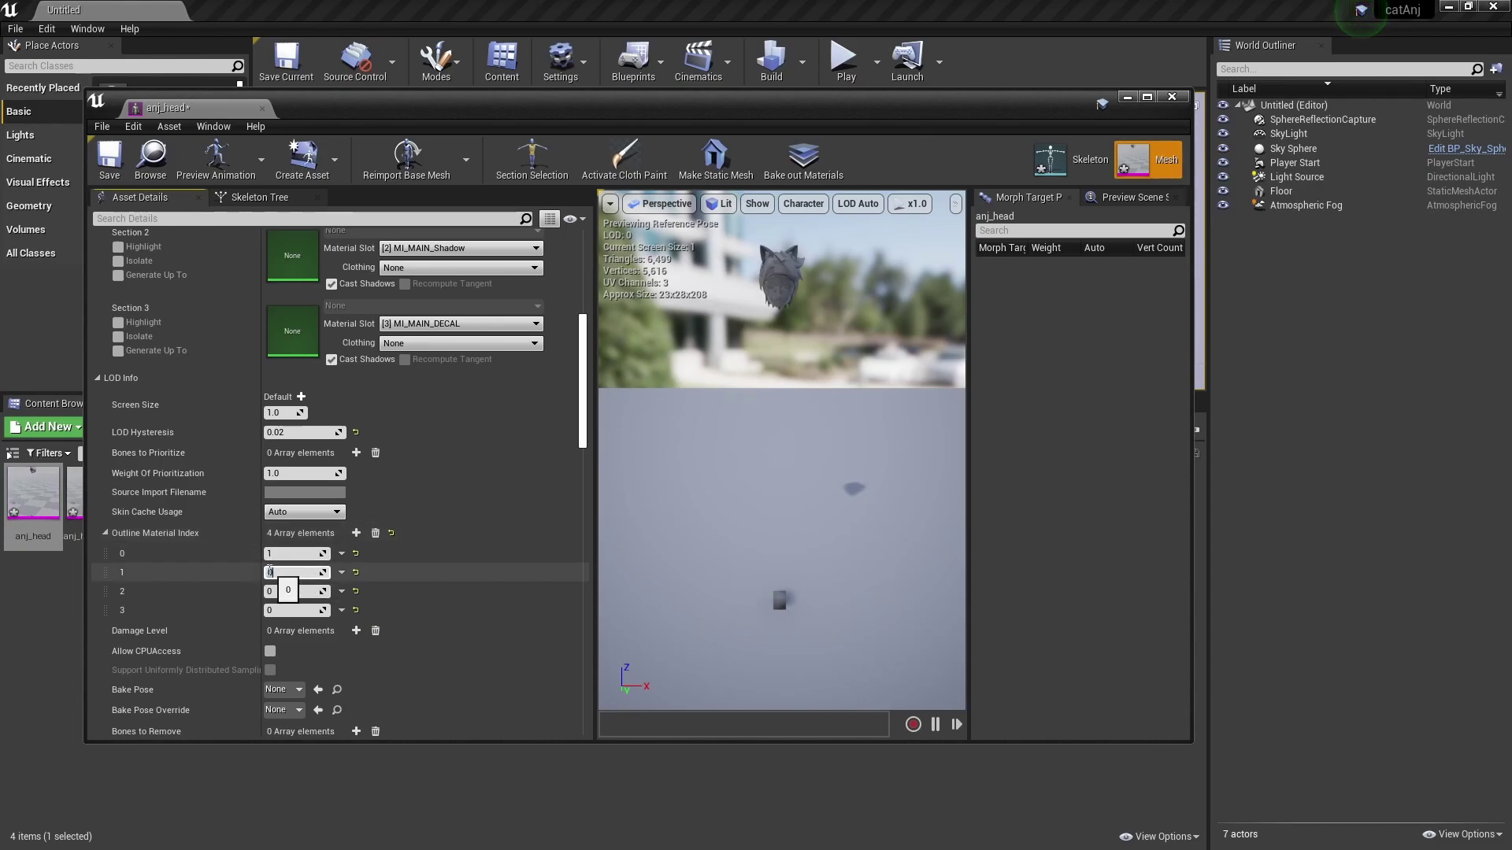
pyautogui.write('-2')
pyautogui.press('Return')
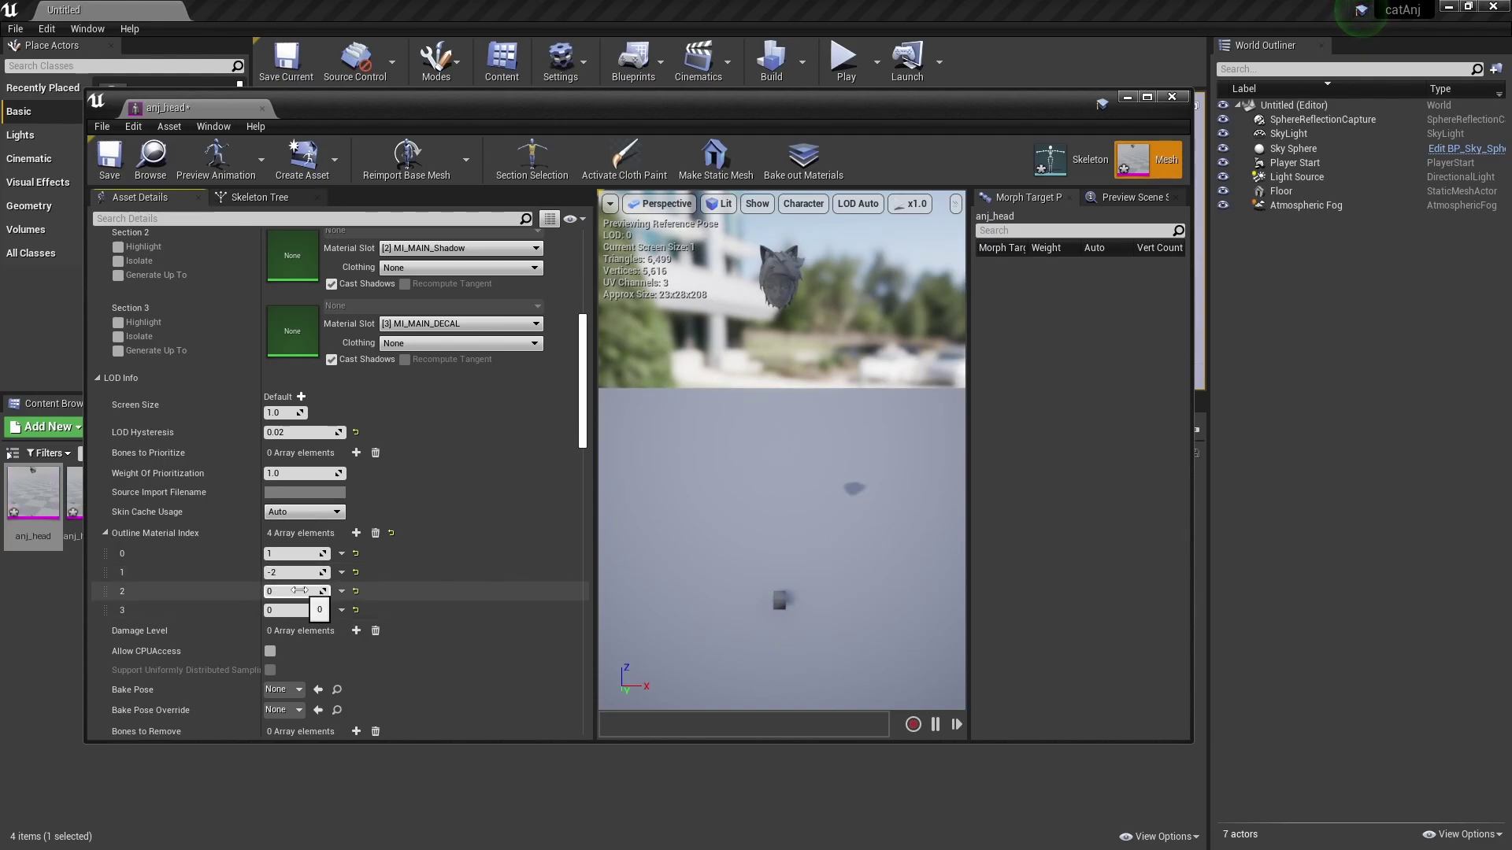
pyautogui.click(301, 591)
pyautogui.click(296, 611)
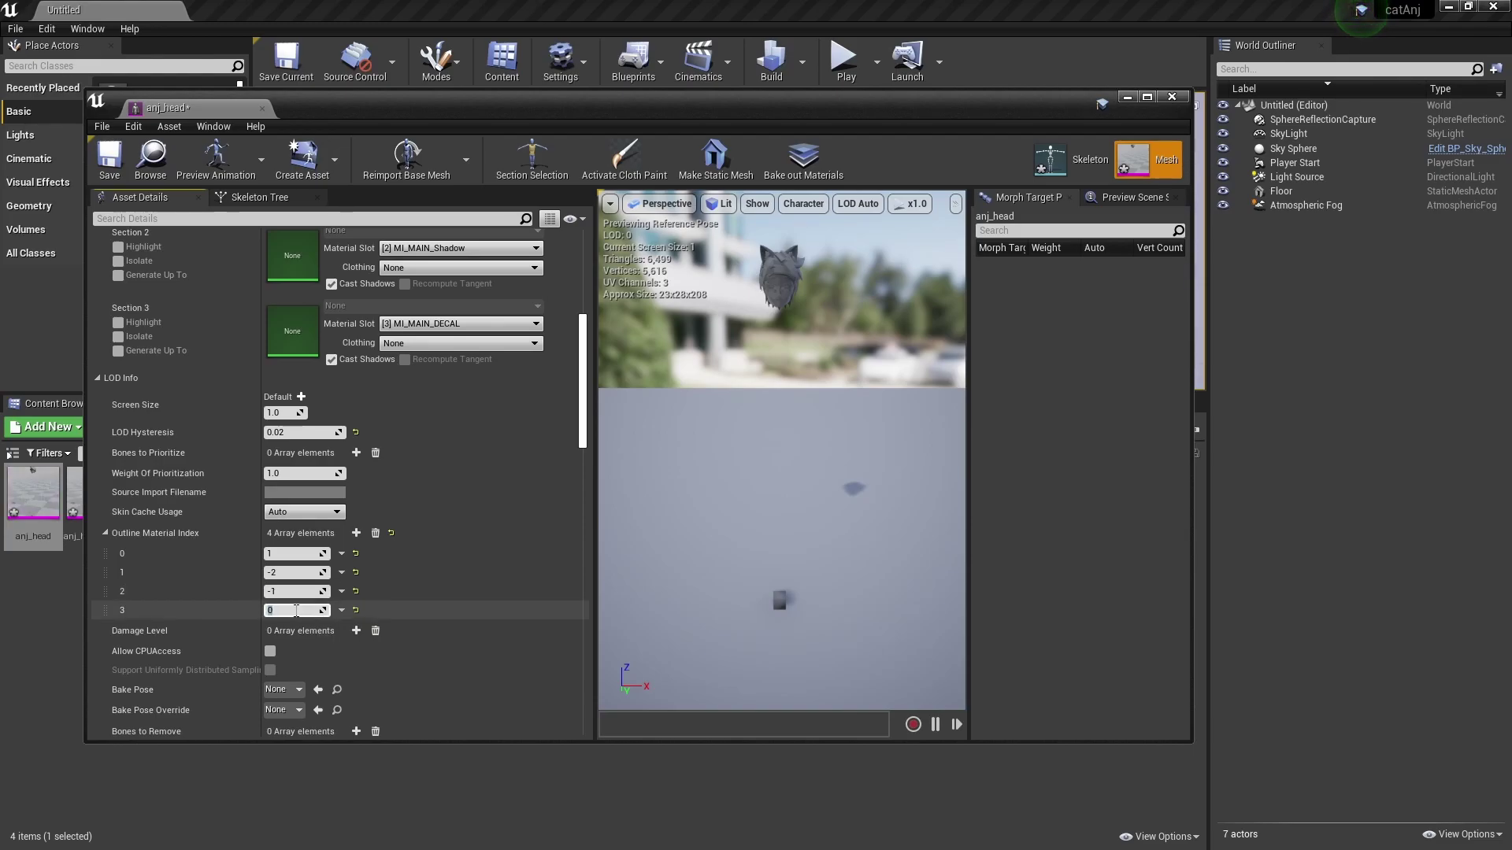
pyautogui.click(481, 633)
pyautogui.click(110, 158)
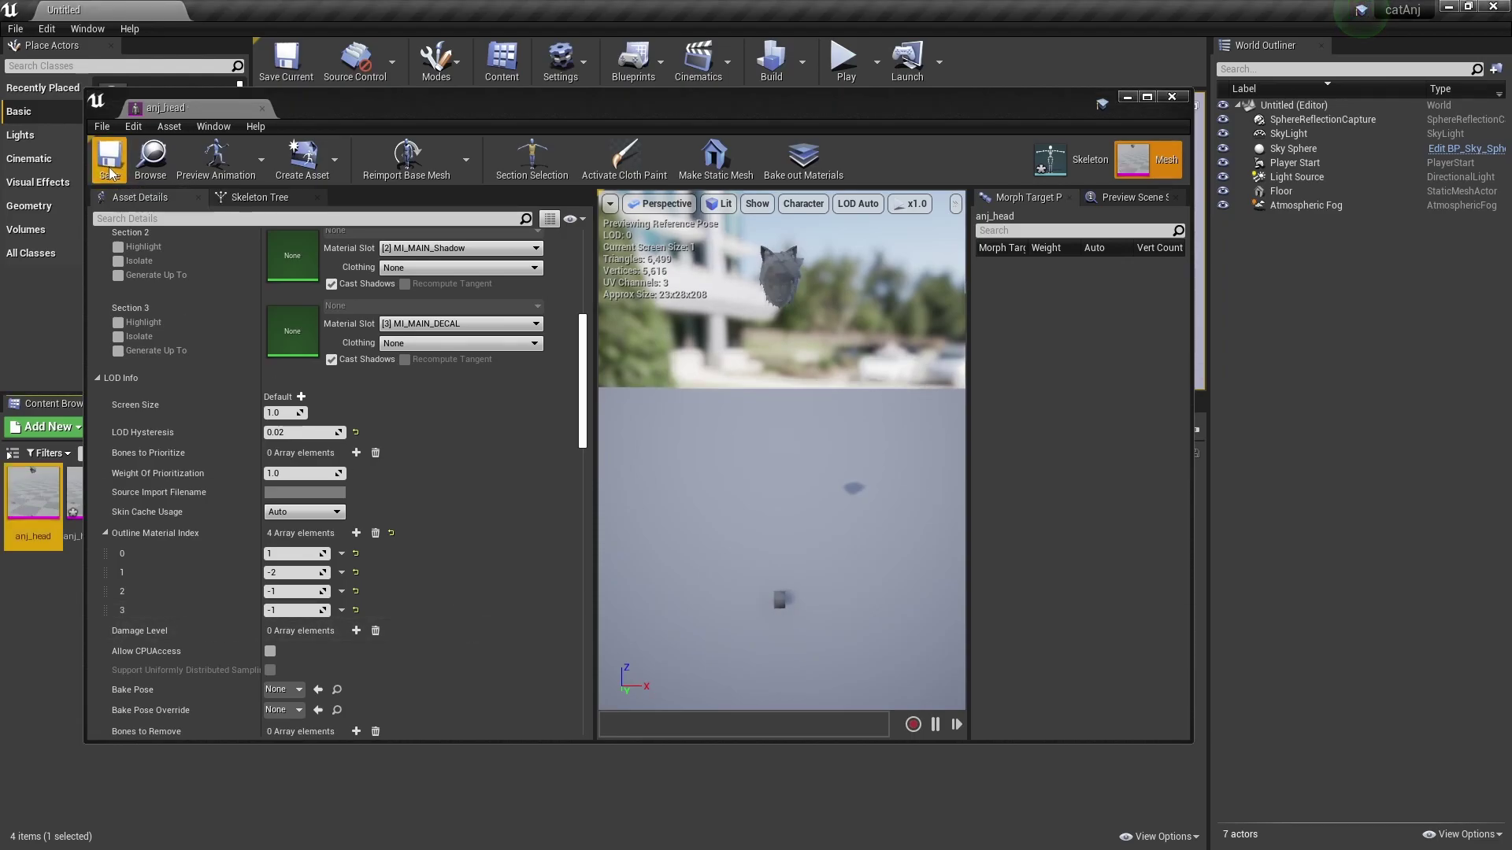
pyautogui.click(1173, 97)
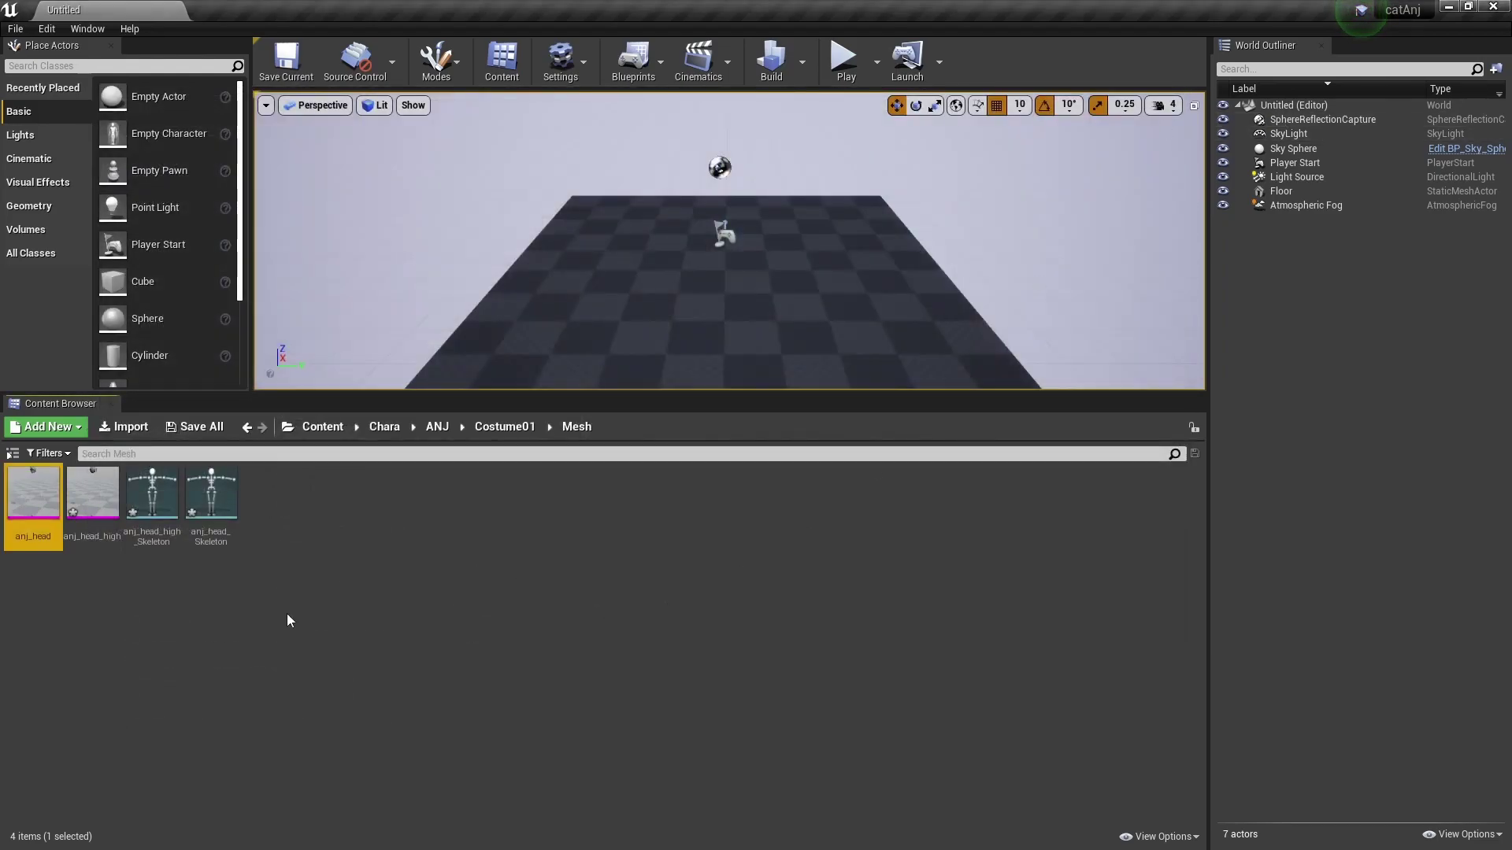
# Step: Open the anj_head_high mesh and add six elements to the Outline Material Index in its LOD Info
pyautogui.doubleClick(93, 492)
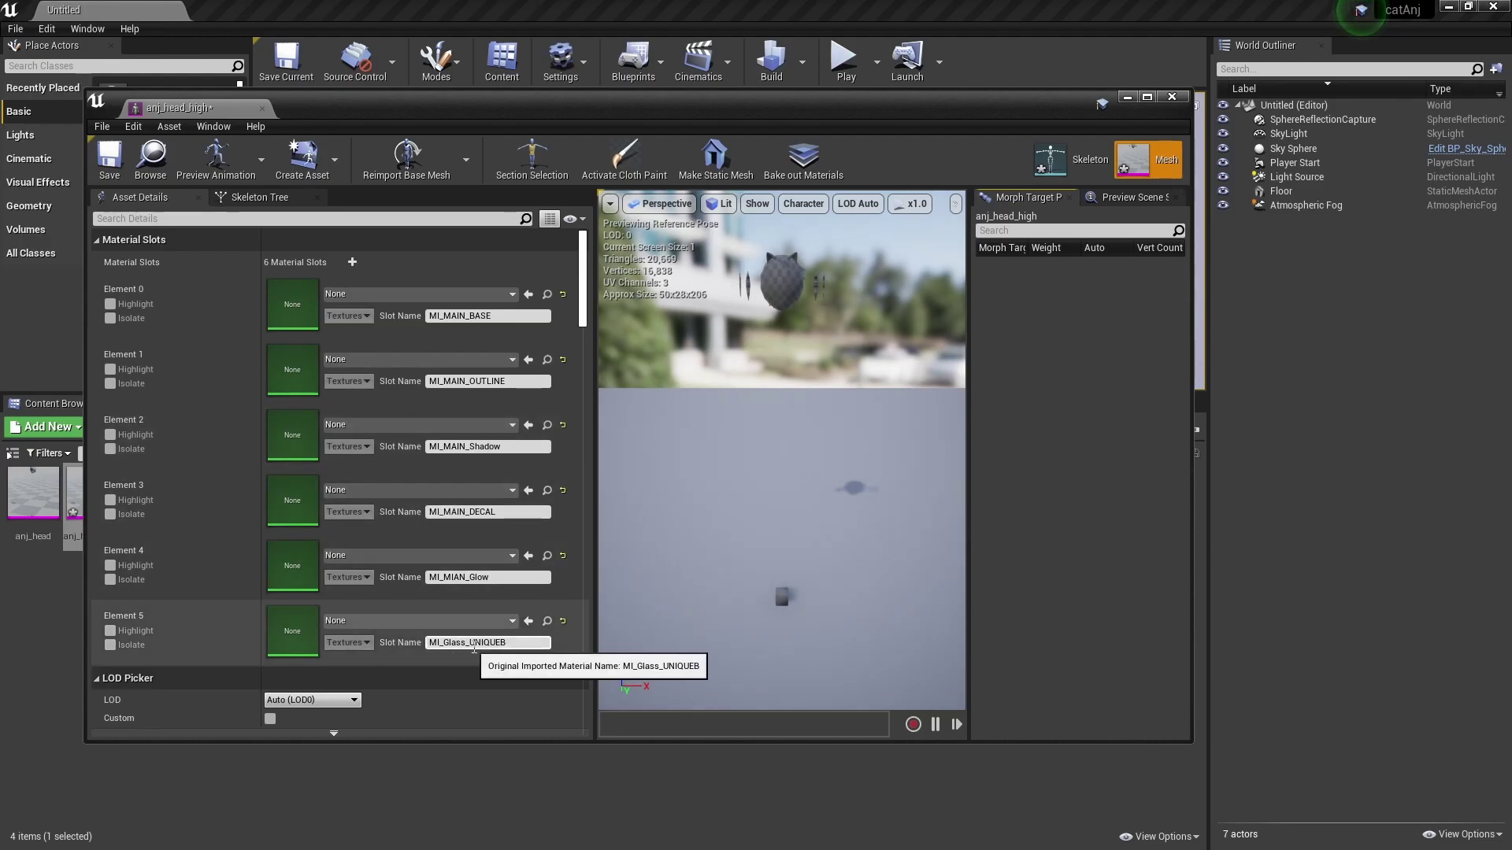
pyautogui.scroll(-5, 314, 467)
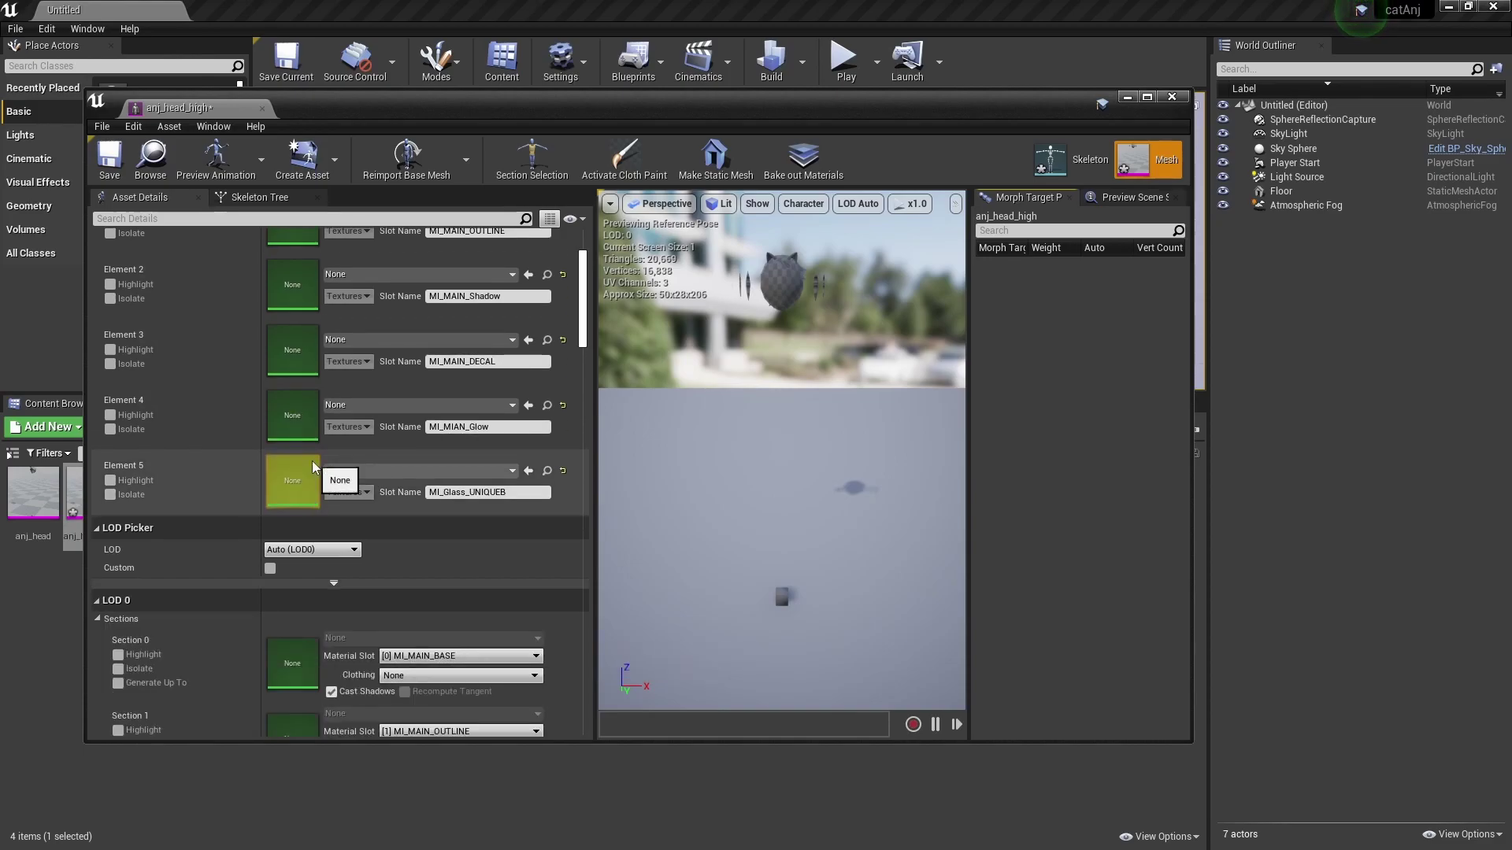
pyautogui.scroll(-6, 313, 467)
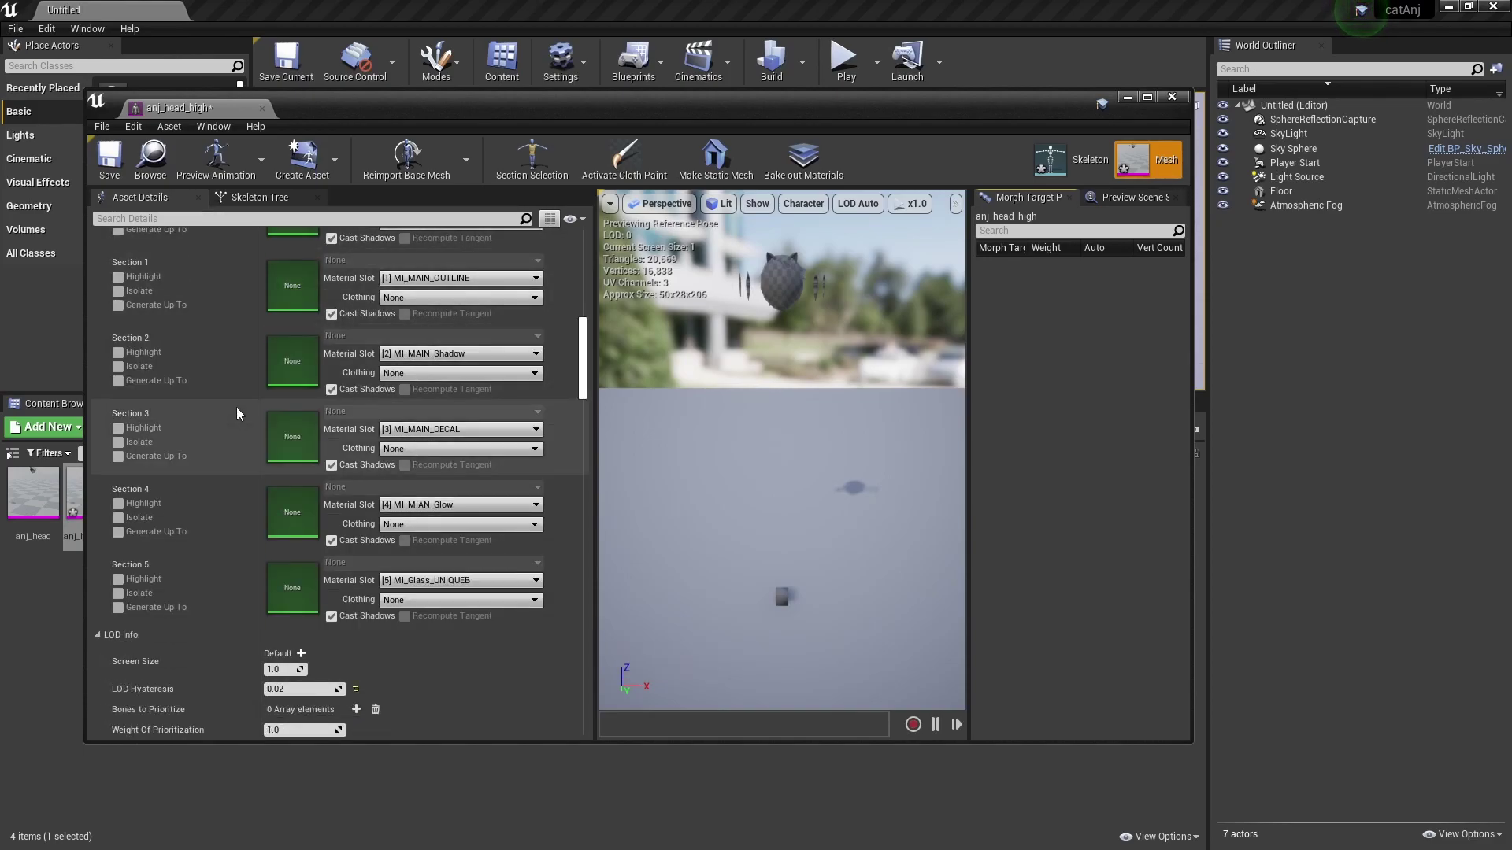
pyautogui.scroll(2, 225, 560)
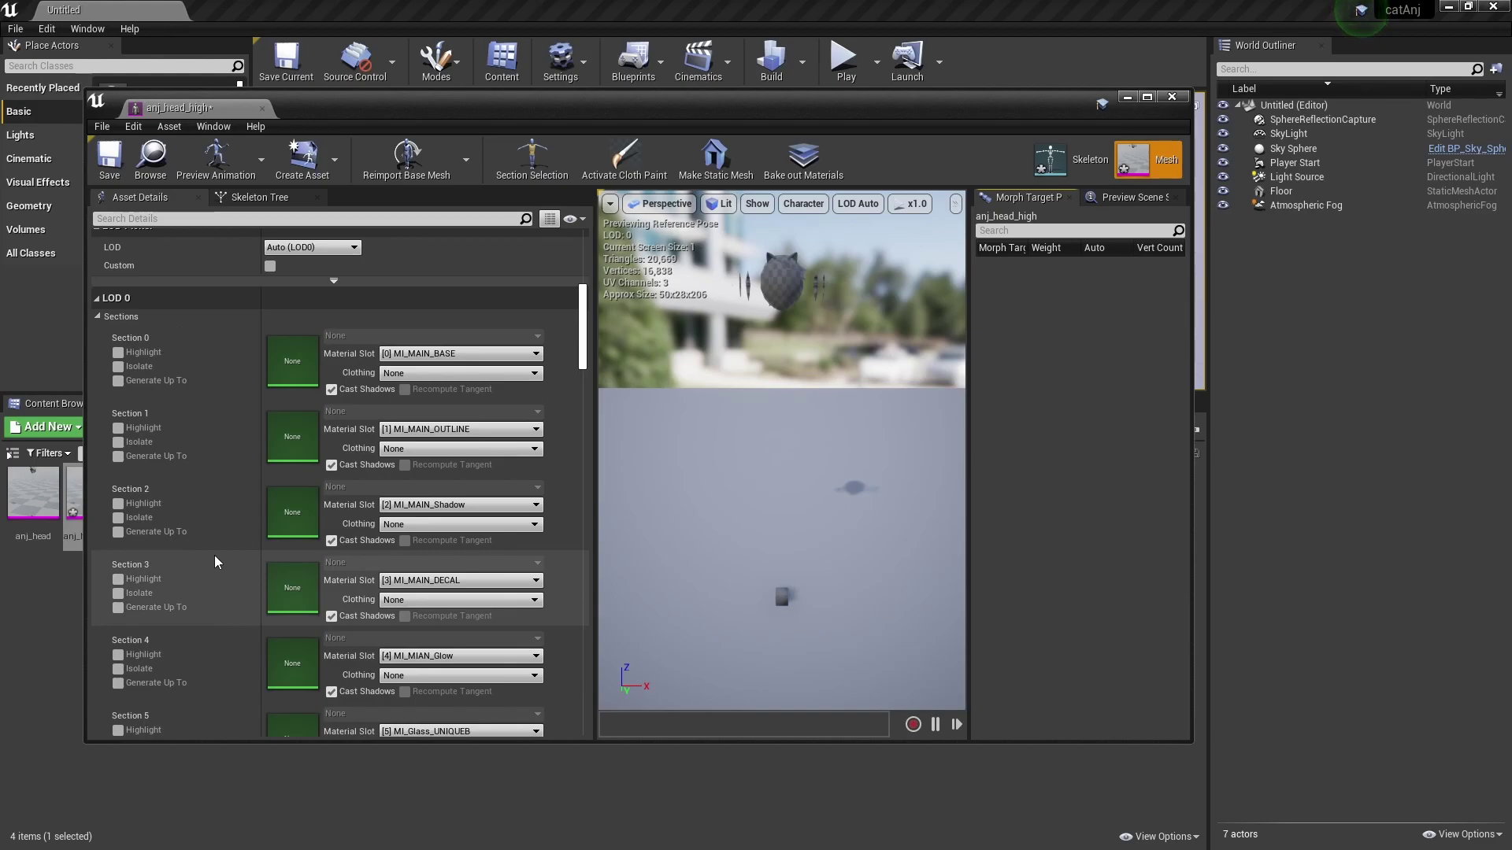
pyautogui.scroll(-4, 218, 561)
pyautogui.scroll(-5, 218, 562)
pyautogui.click(357, 537)
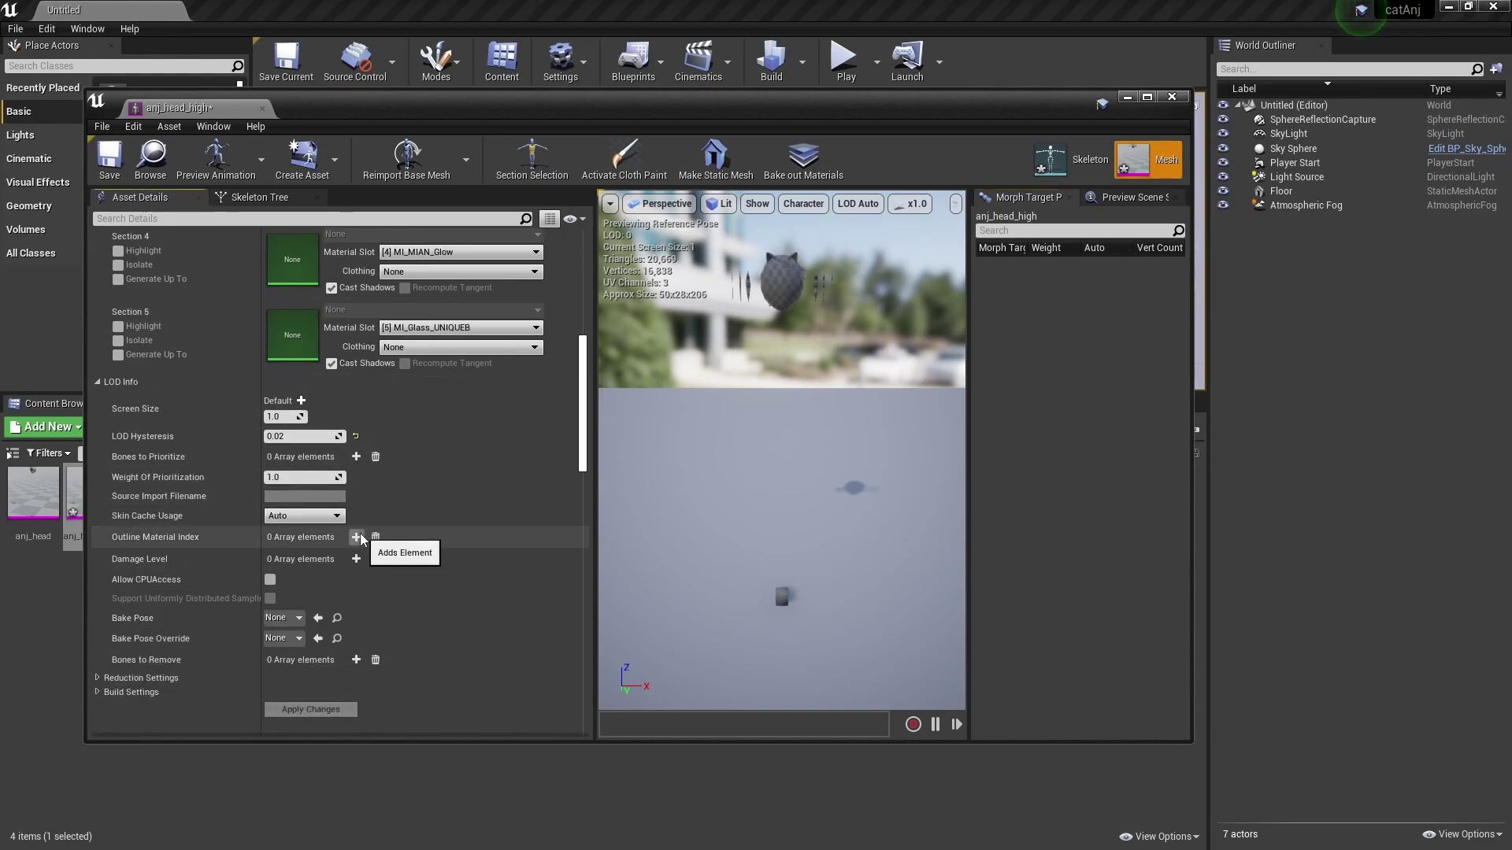
pyautogui.click(357, 537)
pyautogui.click(357, 537)
pyautogui.click(356, 537)
pyautogui.click(357, 537)
pyautogui.click(356, 537)
# Step: Set anj_head_high's Outline Material Index elements 0 to 5 to 1, -2, -1, -1, -1 and -1, and save and close the mesh
pyautogui.click(303, 559)
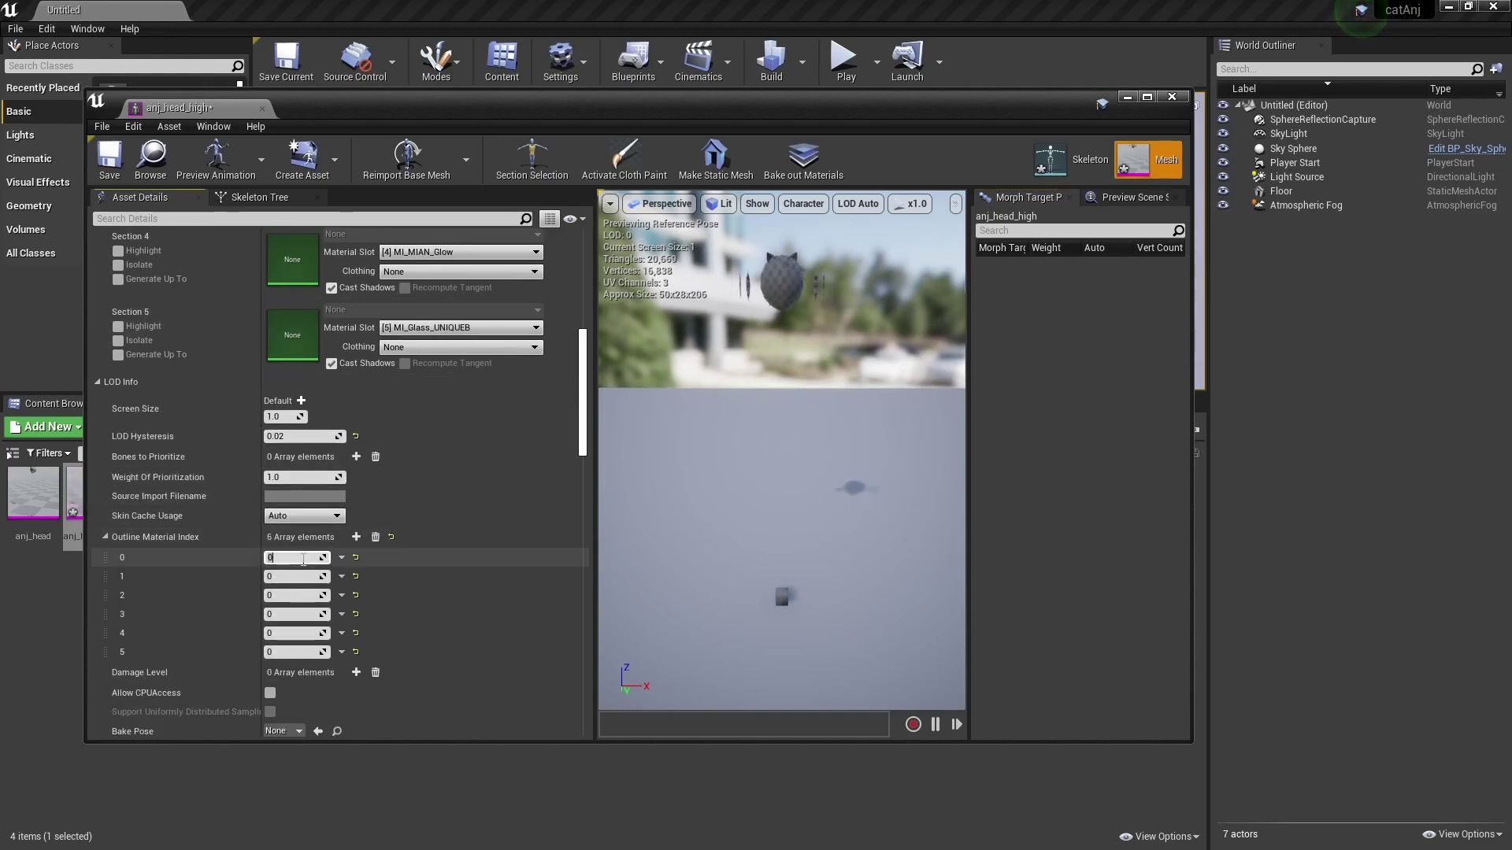
pyautogui.write('1')
pyautogui.press('Tab')
pyautogui.write('-2')
pyautogui.press('Tab')
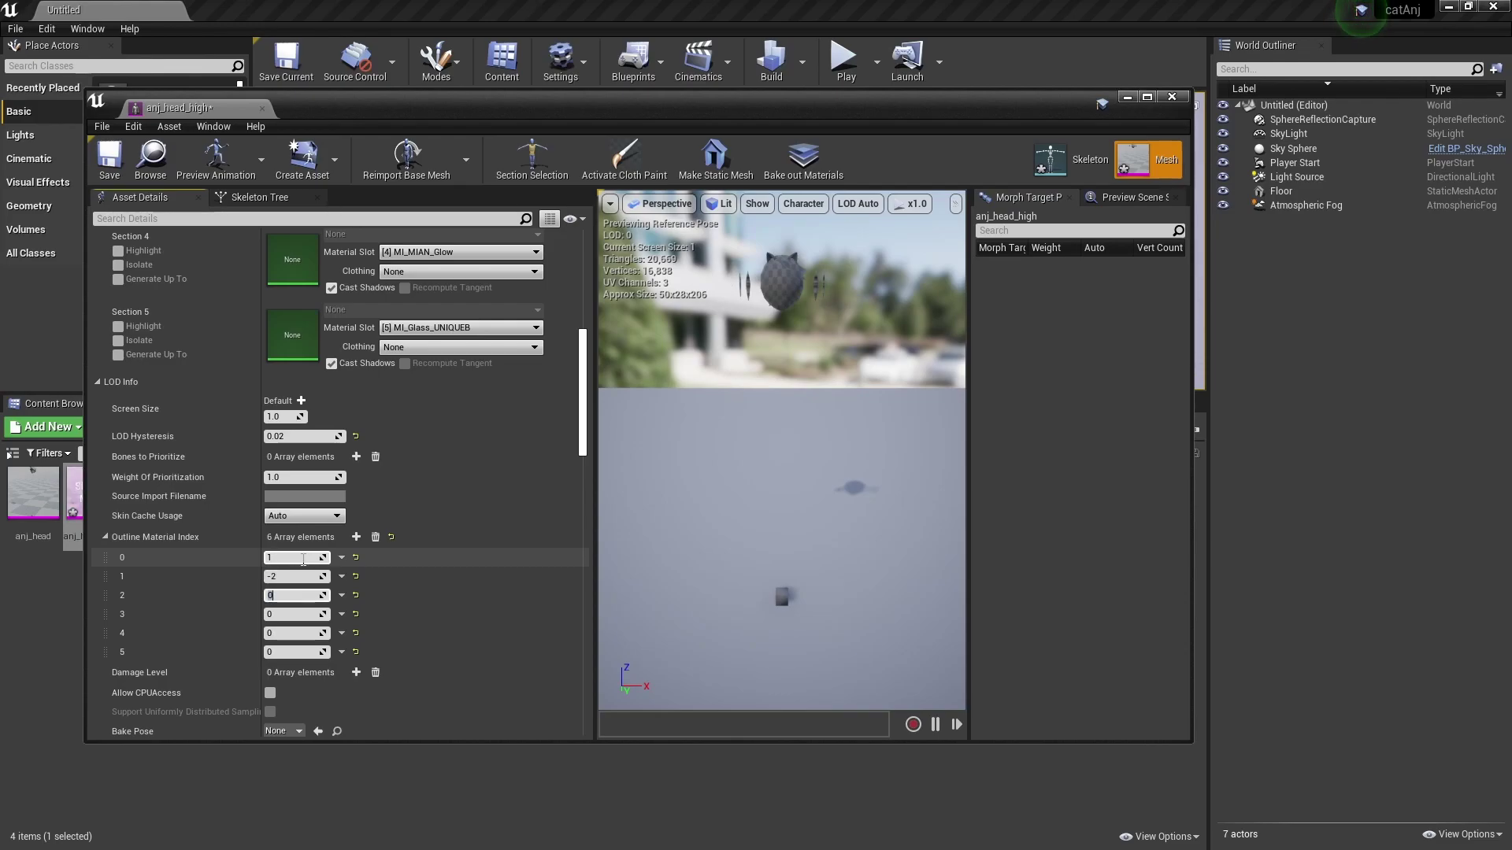
pyautogui.press('Tab')
pyautogui.write('-')
pyautogui.press('Tab')
pyautogui.write('-')
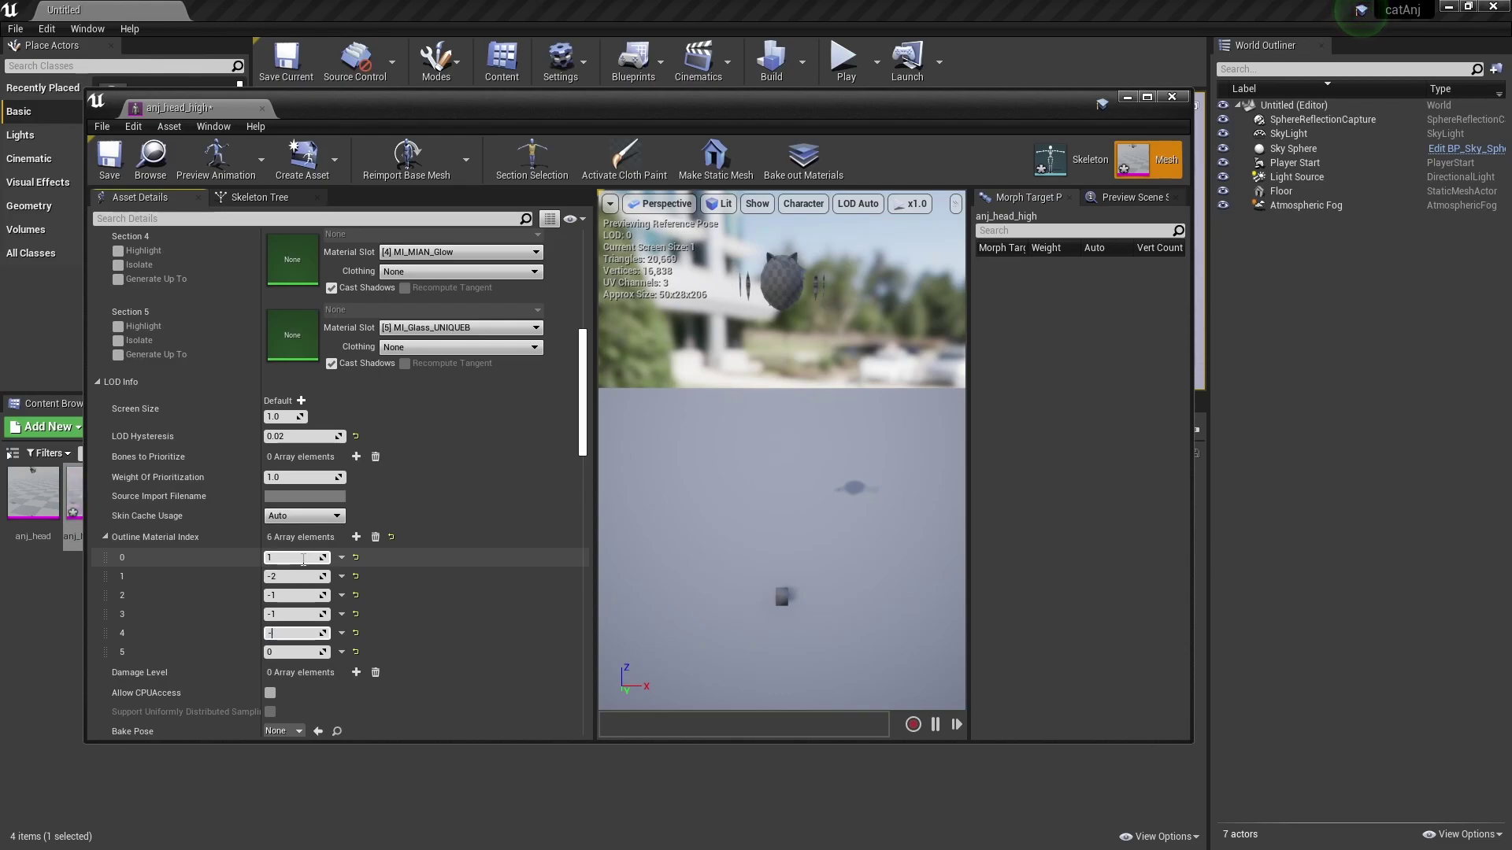
pyautogui.press('Tab')
pyautogui.write('-')
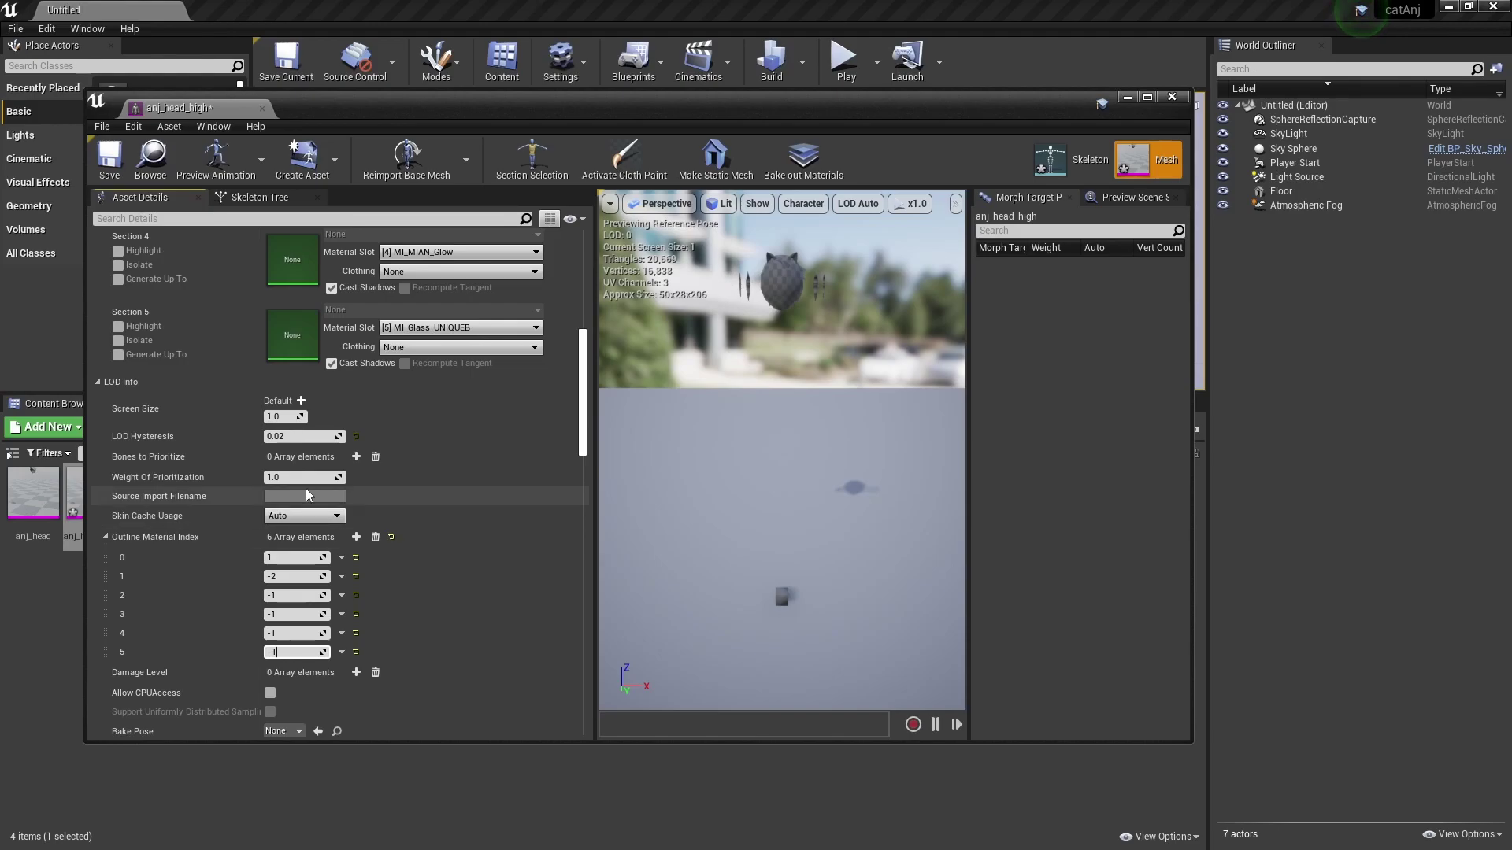
pyautogui.click(109, 157)
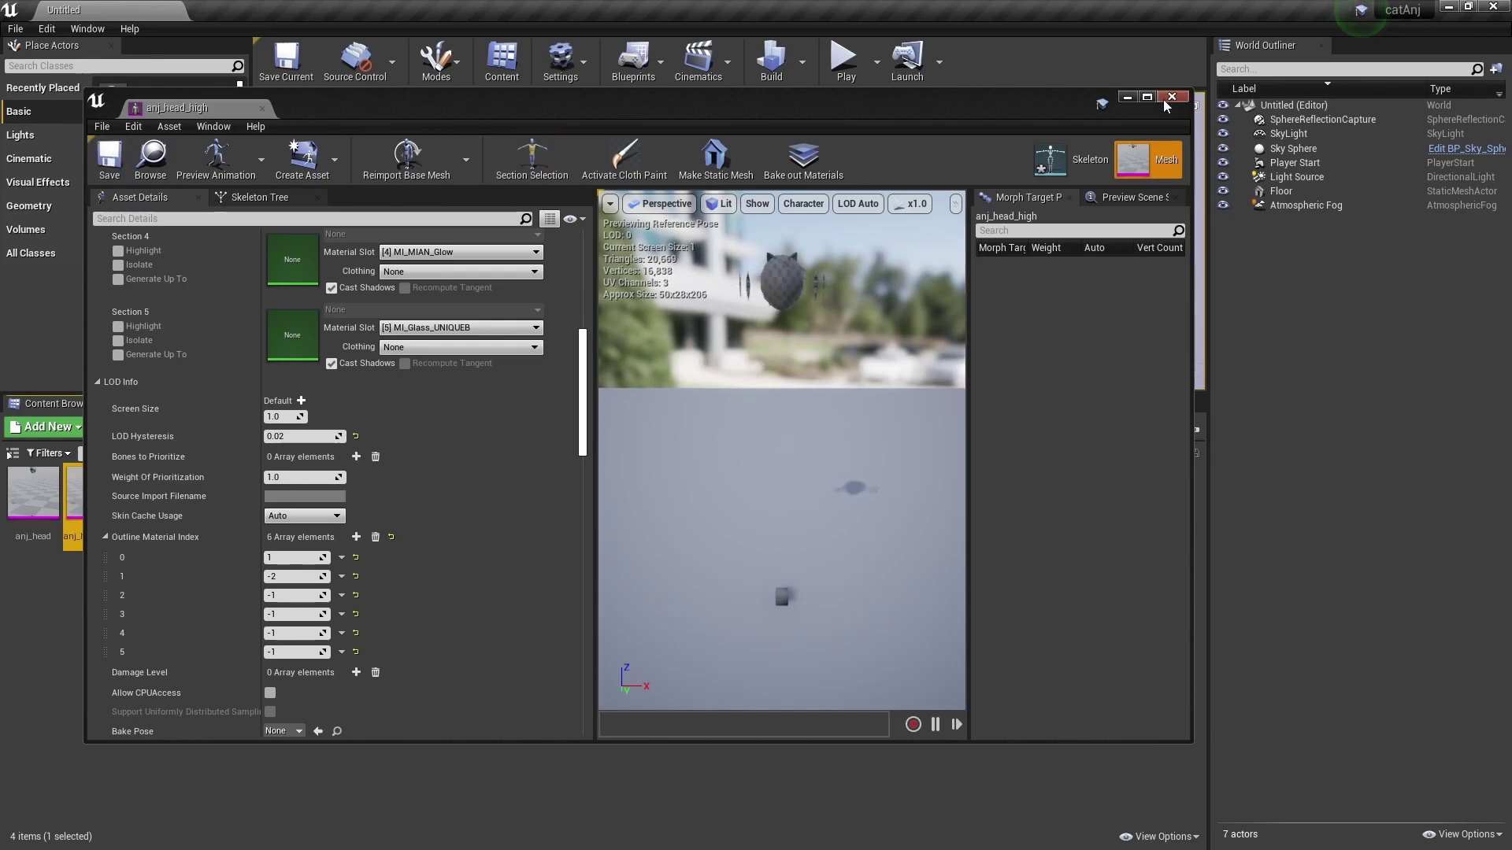
pyautogui.click(1171, 97)
# Step: Cook the project's content for Windows
pyautogui.click(530, 619)
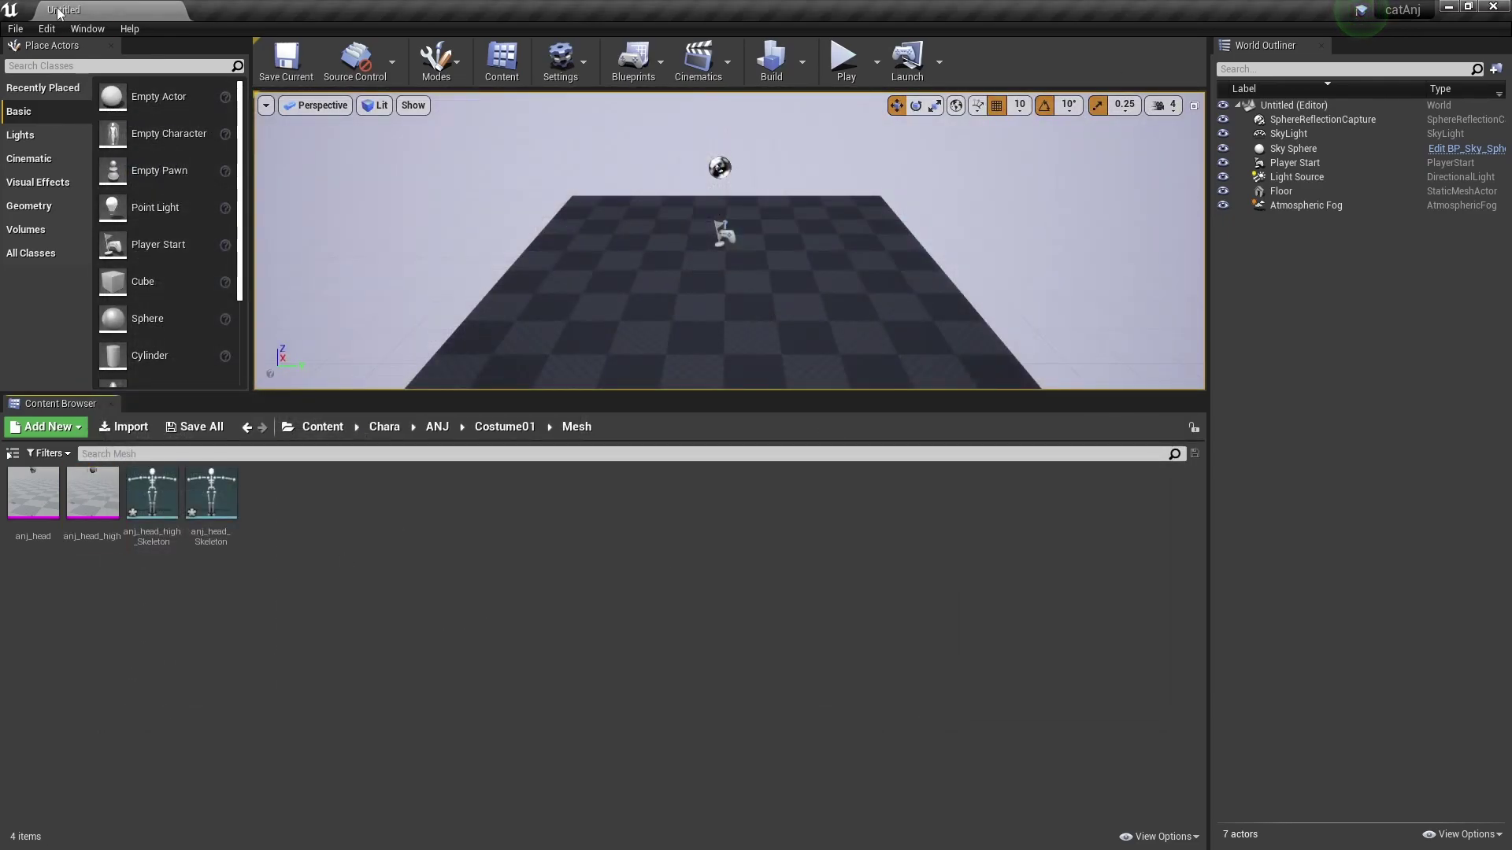
pyautogui.click(15, 28)
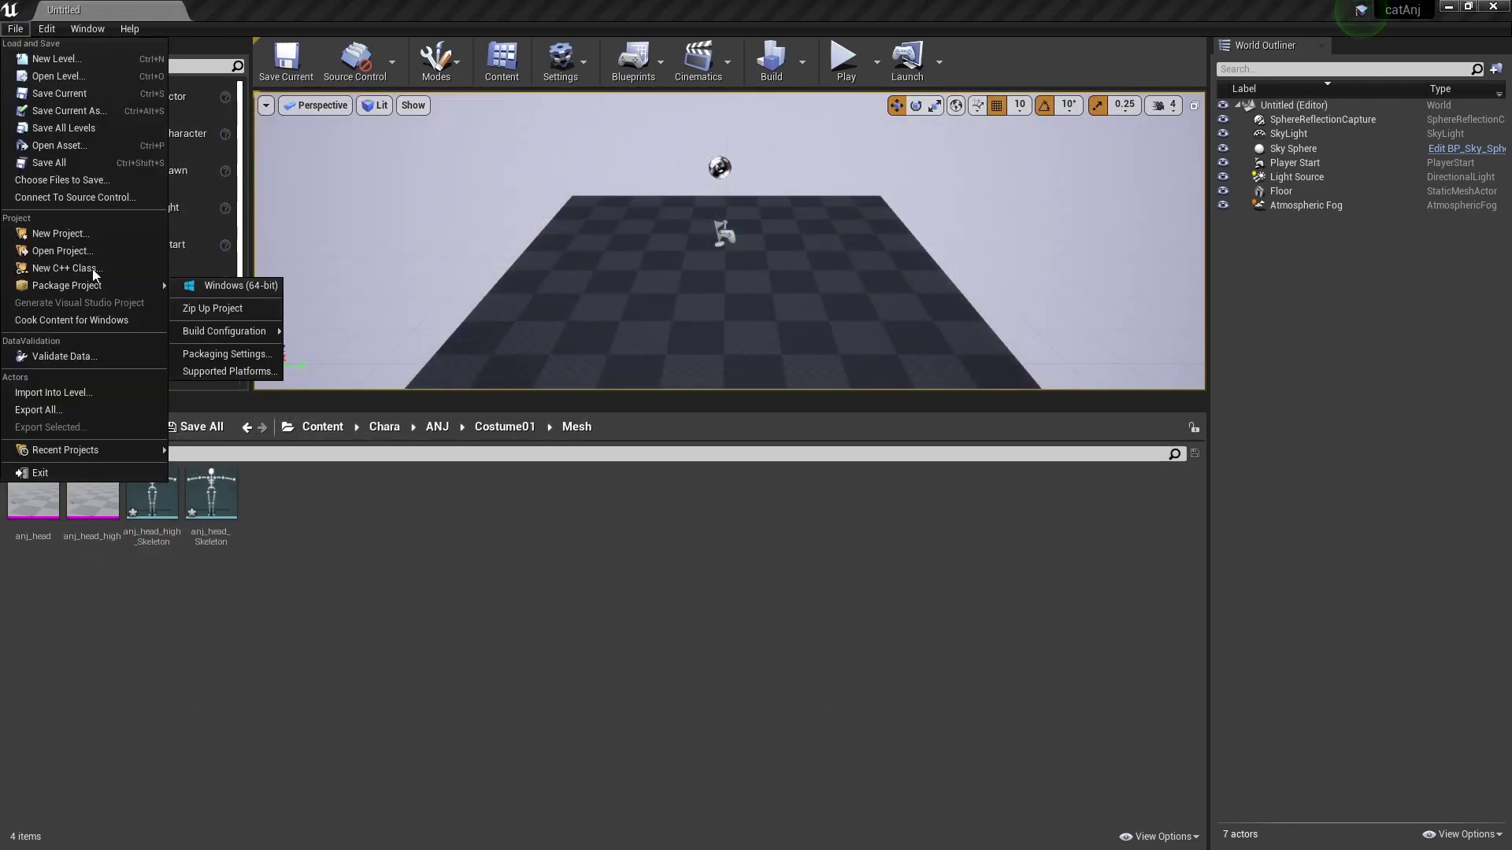
pyautogui.press('Escape')
pyautogui.click(15, 28)
pyautogui.click(87, 322)
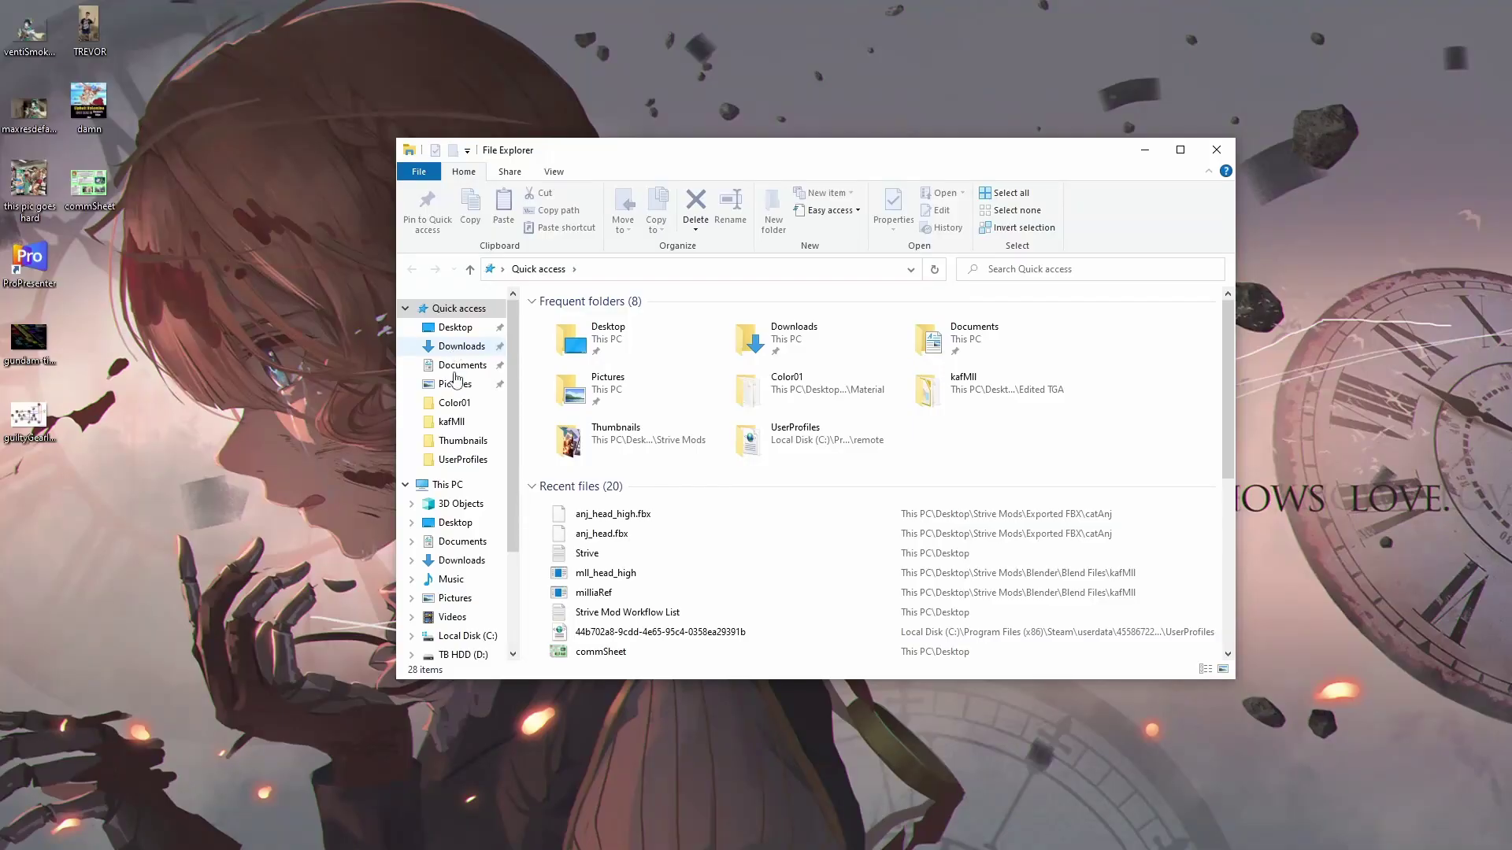
# Step: In File Explorer, open Desktop\Strive Mods\Unreal Pak, and highlight the UnrealPak download link in Discord's strive-resources channel
pyautogui.click(455, 522)
pyautogui.doubleClick(622, 315)
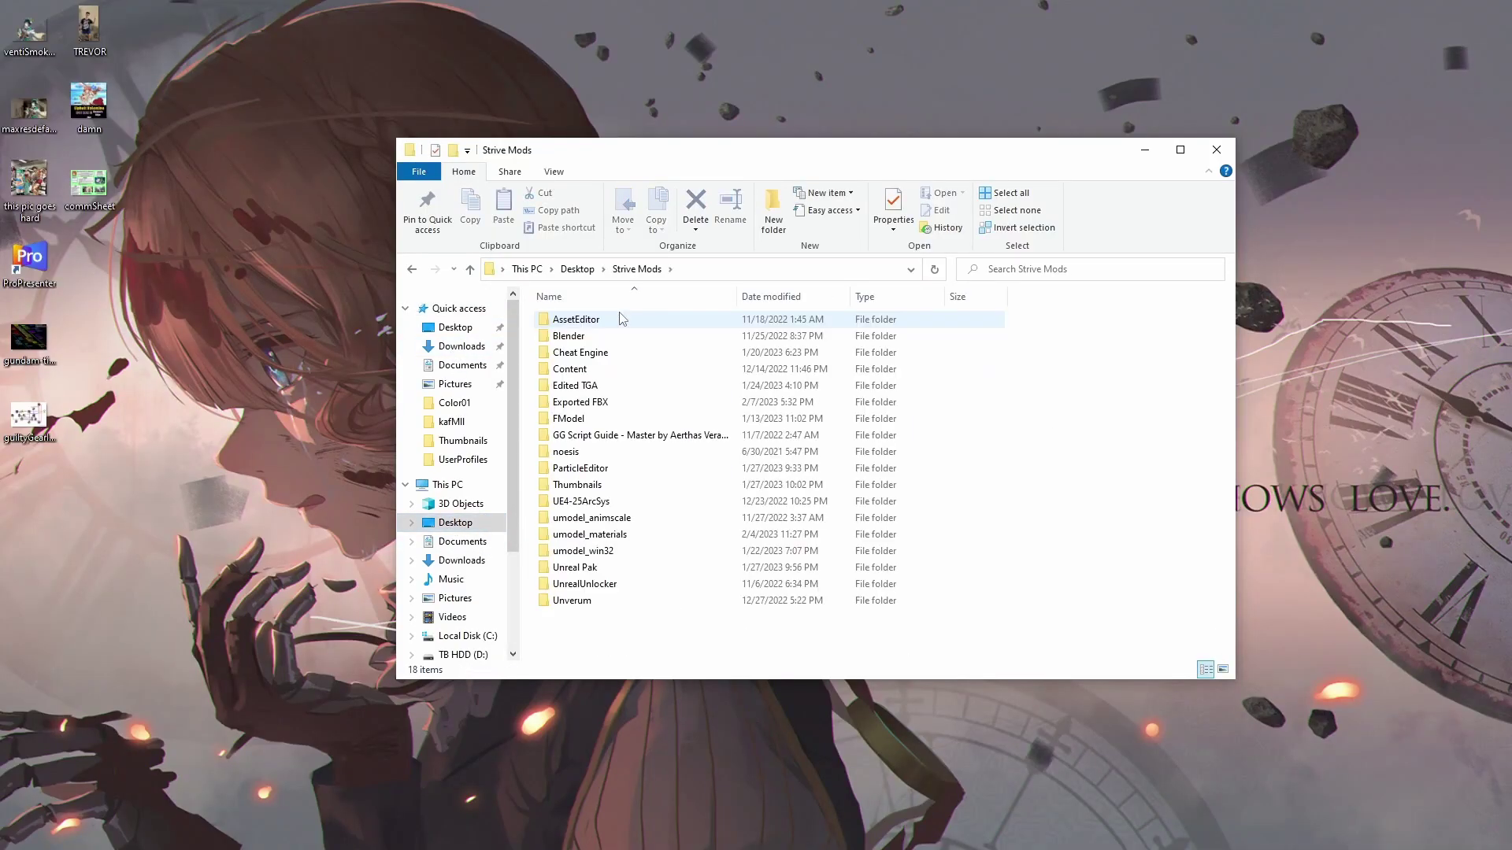
pyautogui.doubleClick(618, 567)
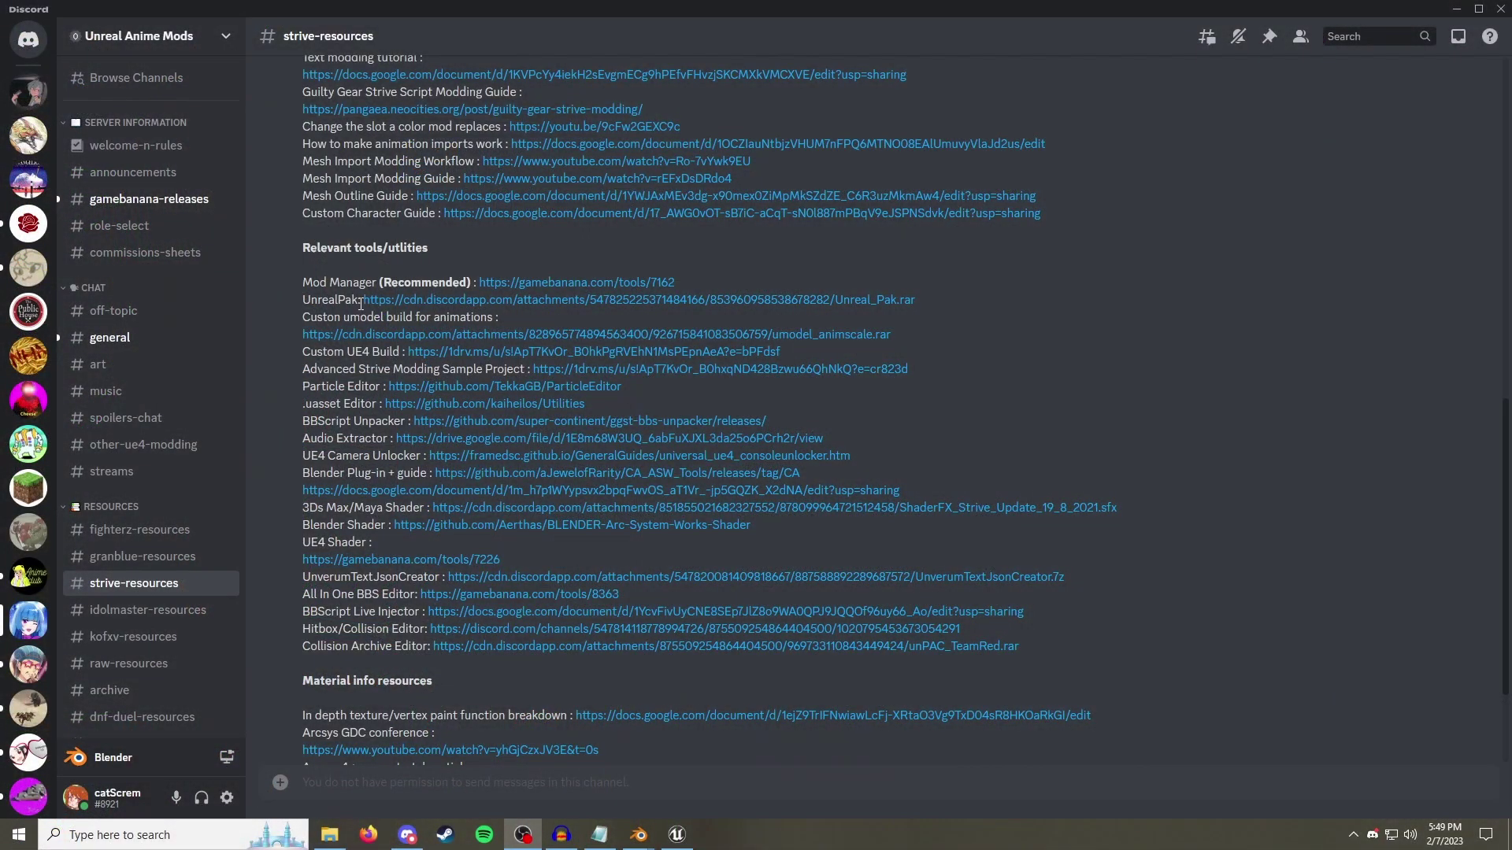
pyautogui.moveTo(361, 301); pyautogui.dragTo(936, 302)
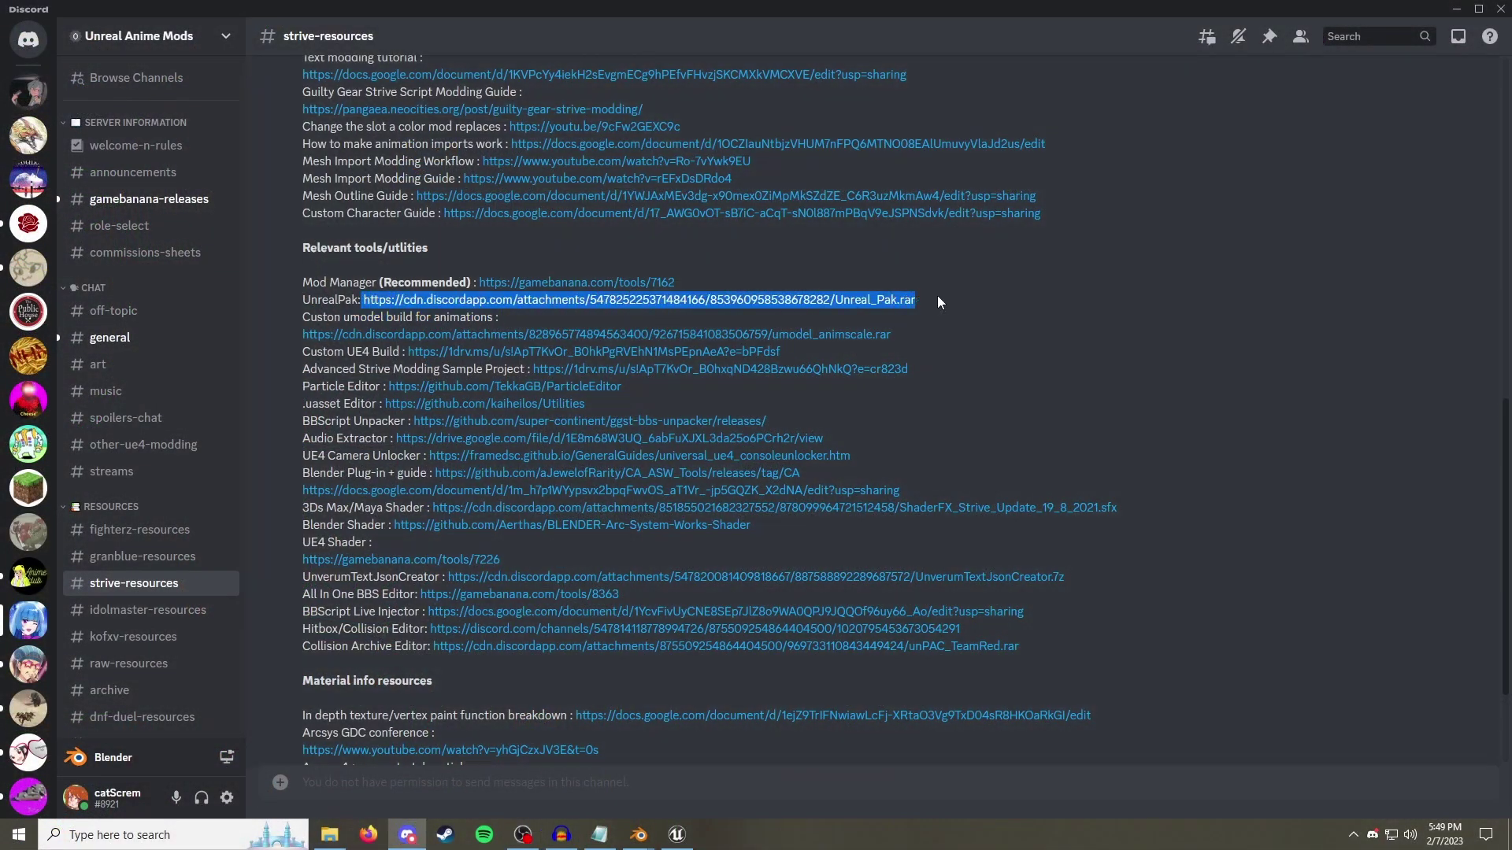
# Step: Create a folder named catAnj inside the Unreal Pak folder
pyautogui.click(975, 323)
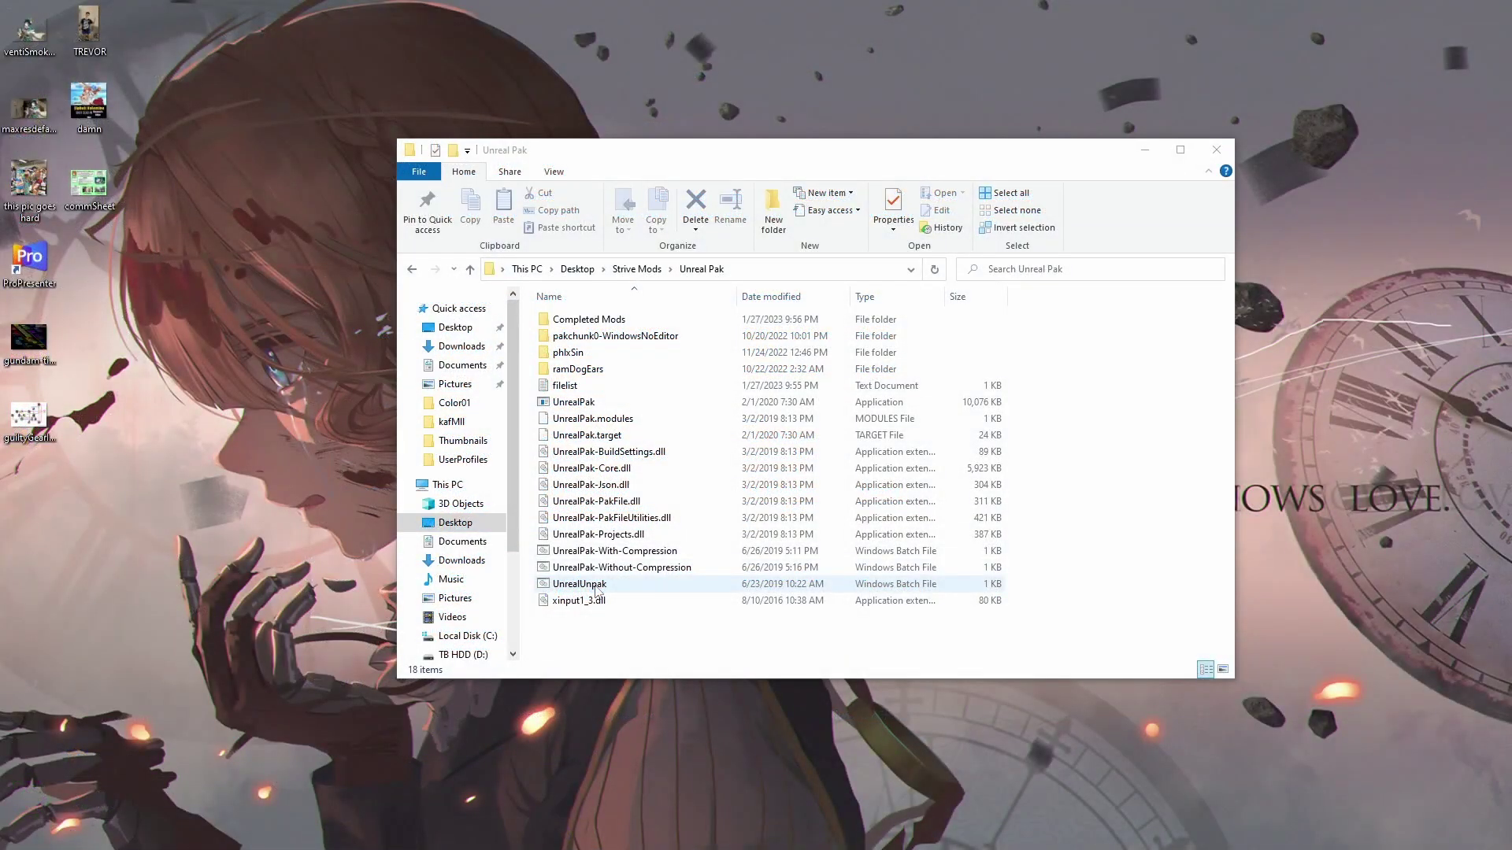
pyautogui.click(596, 587)
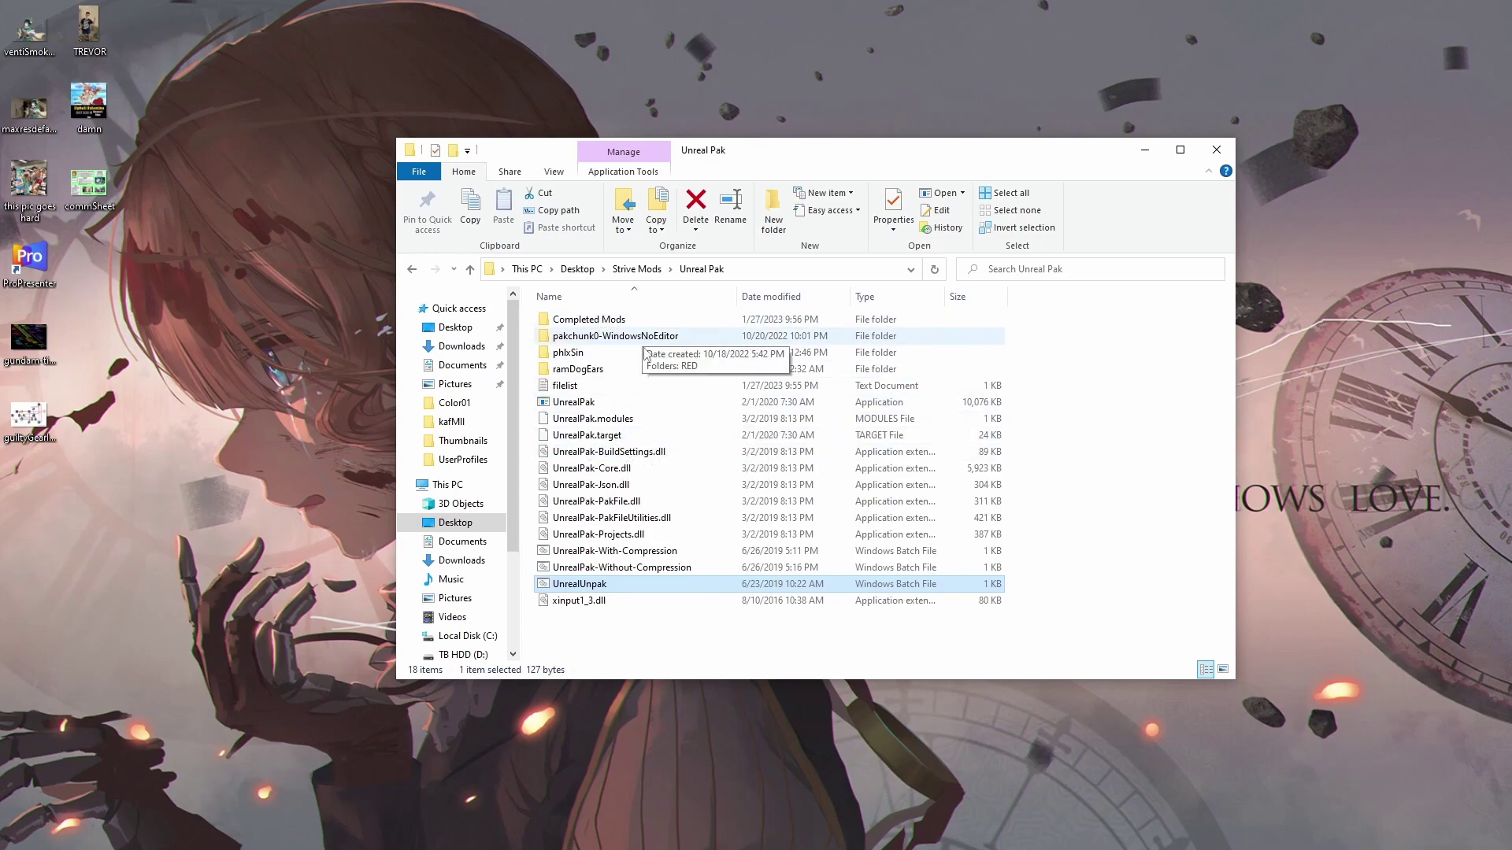
pyautogui.click(772, 206)
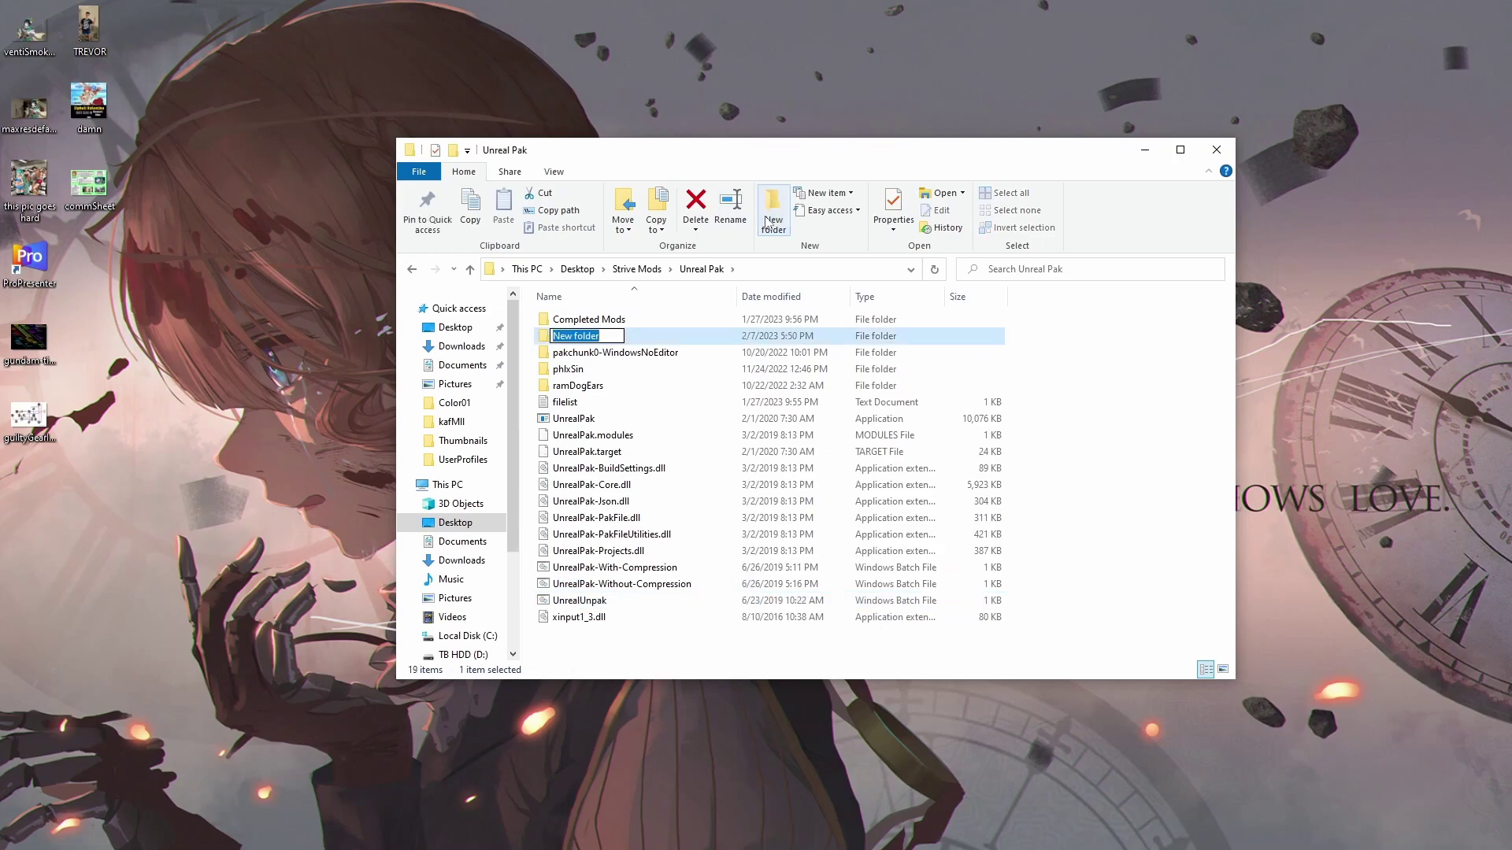
pyautogui.press('BackSpace')
pyautogui.write('catanj')
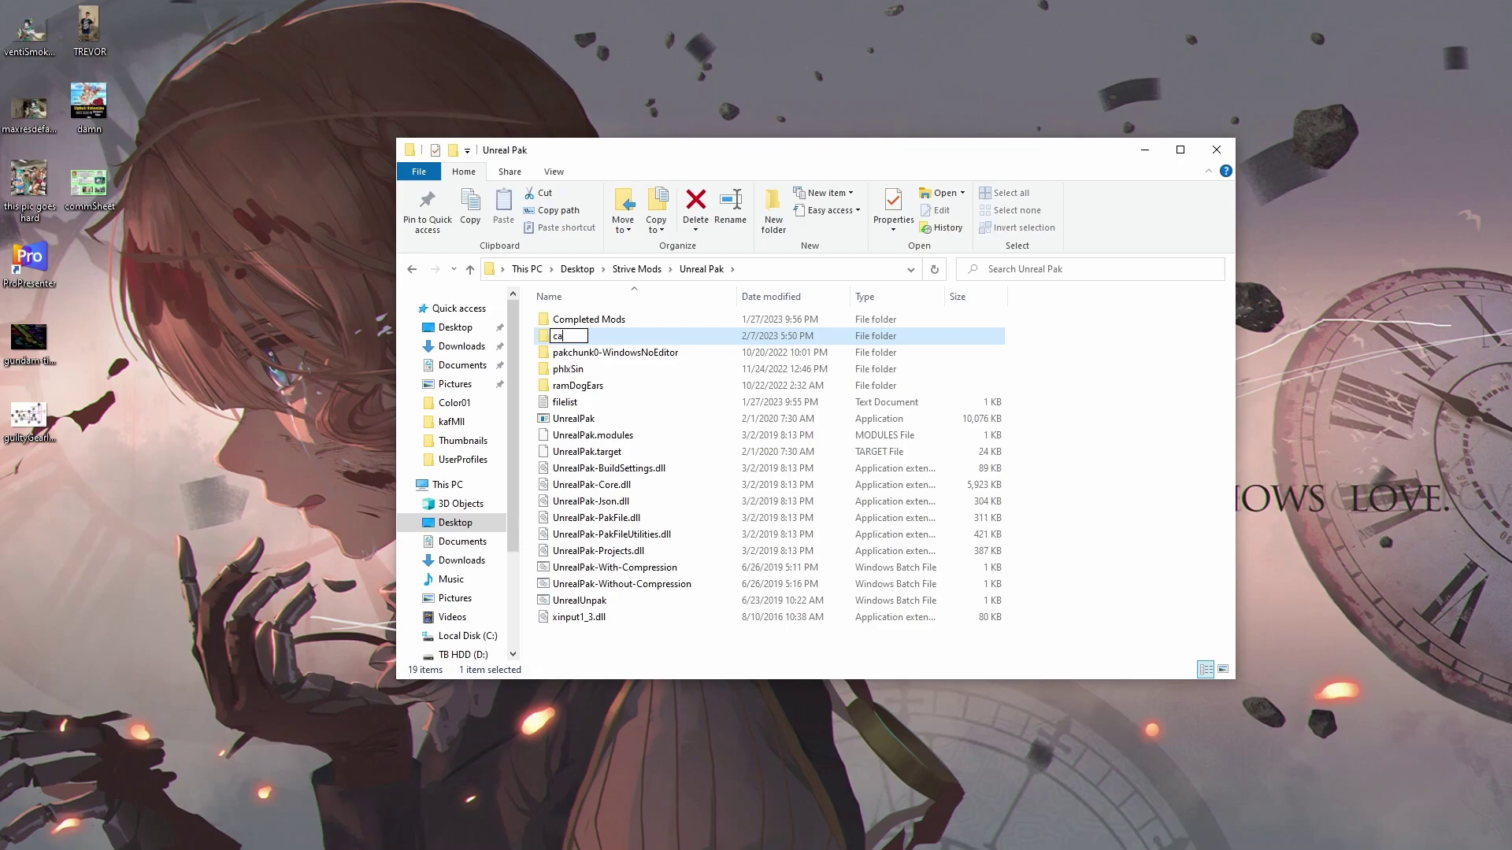
pyautogui.press('BackSpace')
pyautogui.press('BackSpace')
pyautogui.press('BackSpace')
pyautogui.write('Anj')
pyautogui.press('Return')
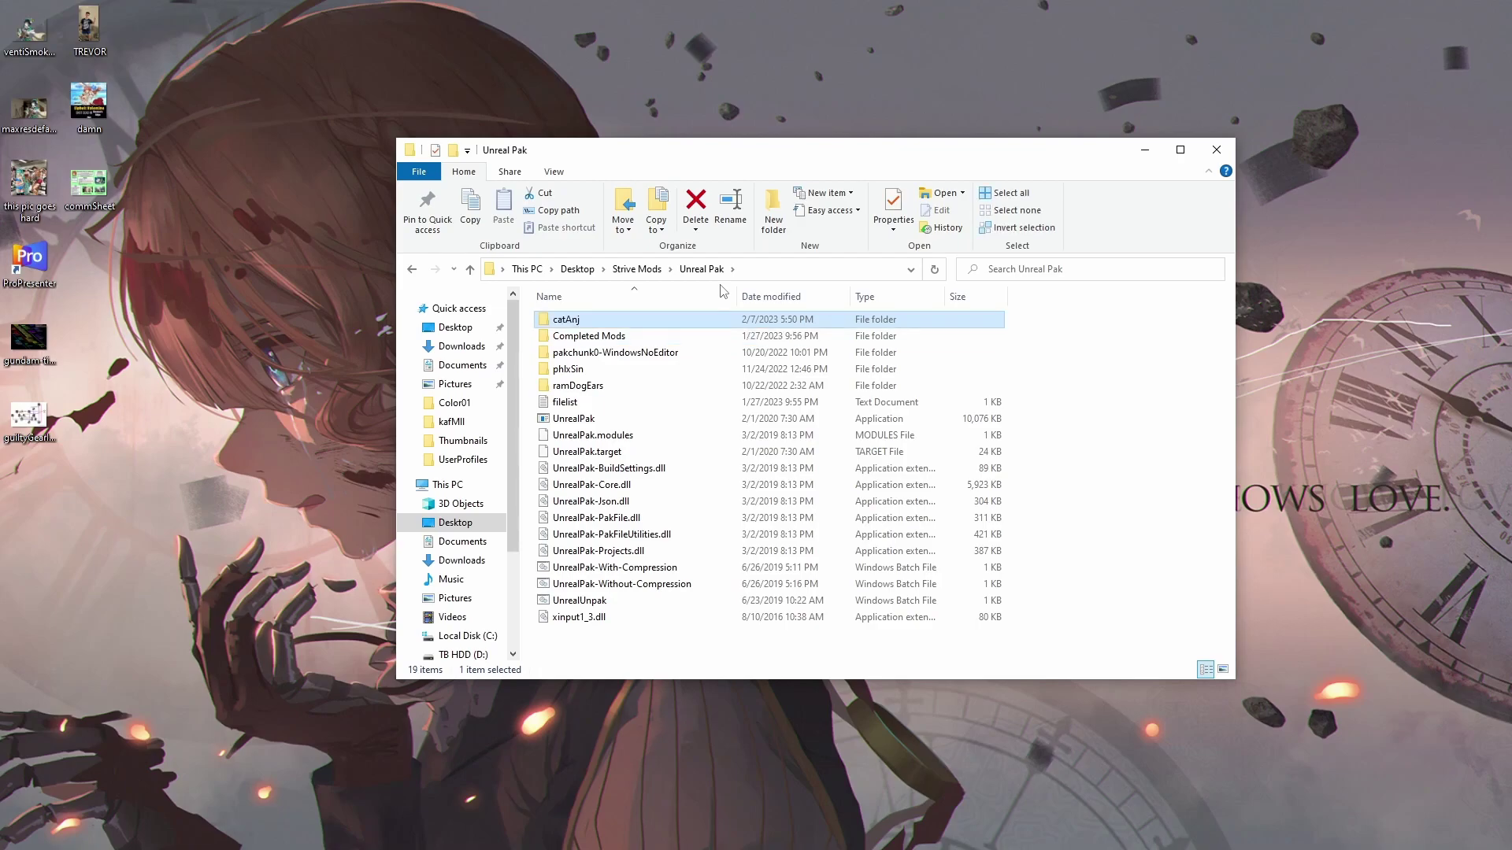
# Step: Create a folder named RED inside catAnj and open it
pyautogui.doubleClick(634, 321)
pyautogui.click(775, 210)
pyautogui.write('RED')
pyautogui.press('Return')
pyautogui.doubleClick(575, 321)
# Step: Open Documents in a second window and navigate through Unreal Projects\catAnj\Saved\Cooked\WindowsNoEditor to its catAnj folder
pyautogui.rightClick(474, 547)
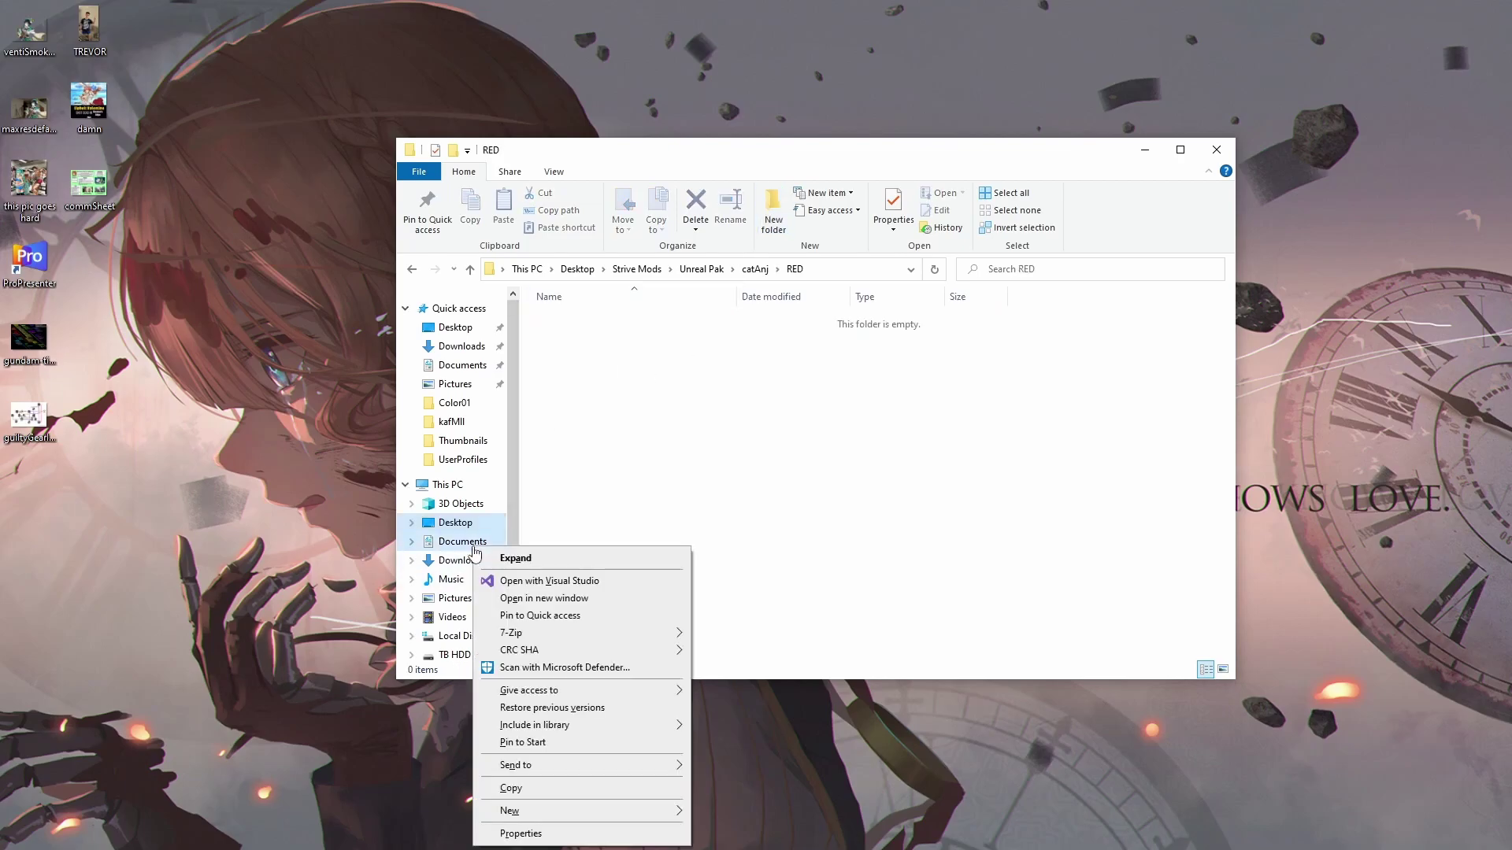
pyautogui.click(531, 598)
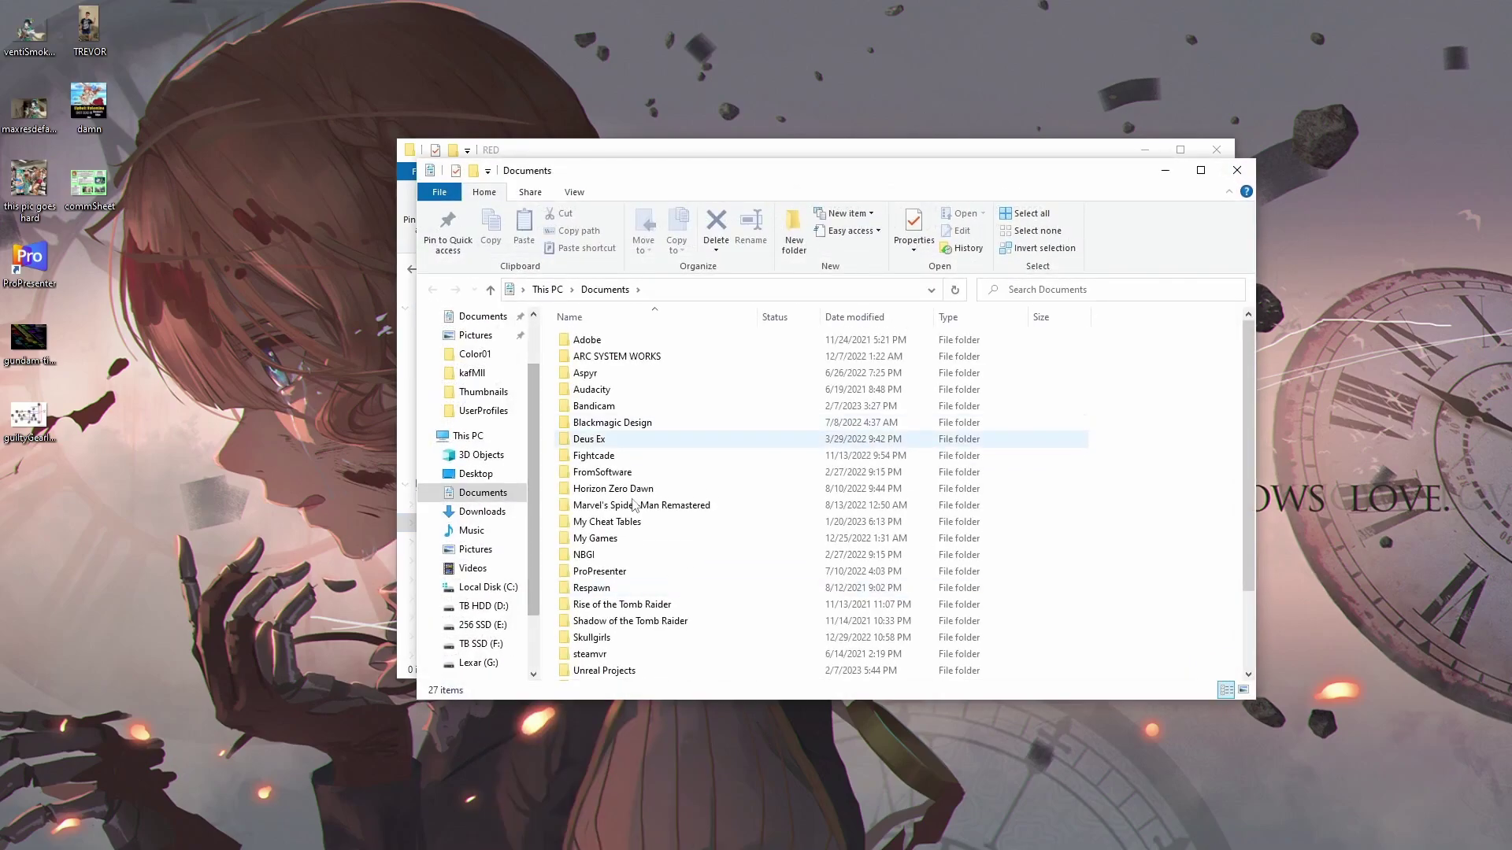
pyautogui.click(622, 673)
pyautogui.doubleClick(622, 671)
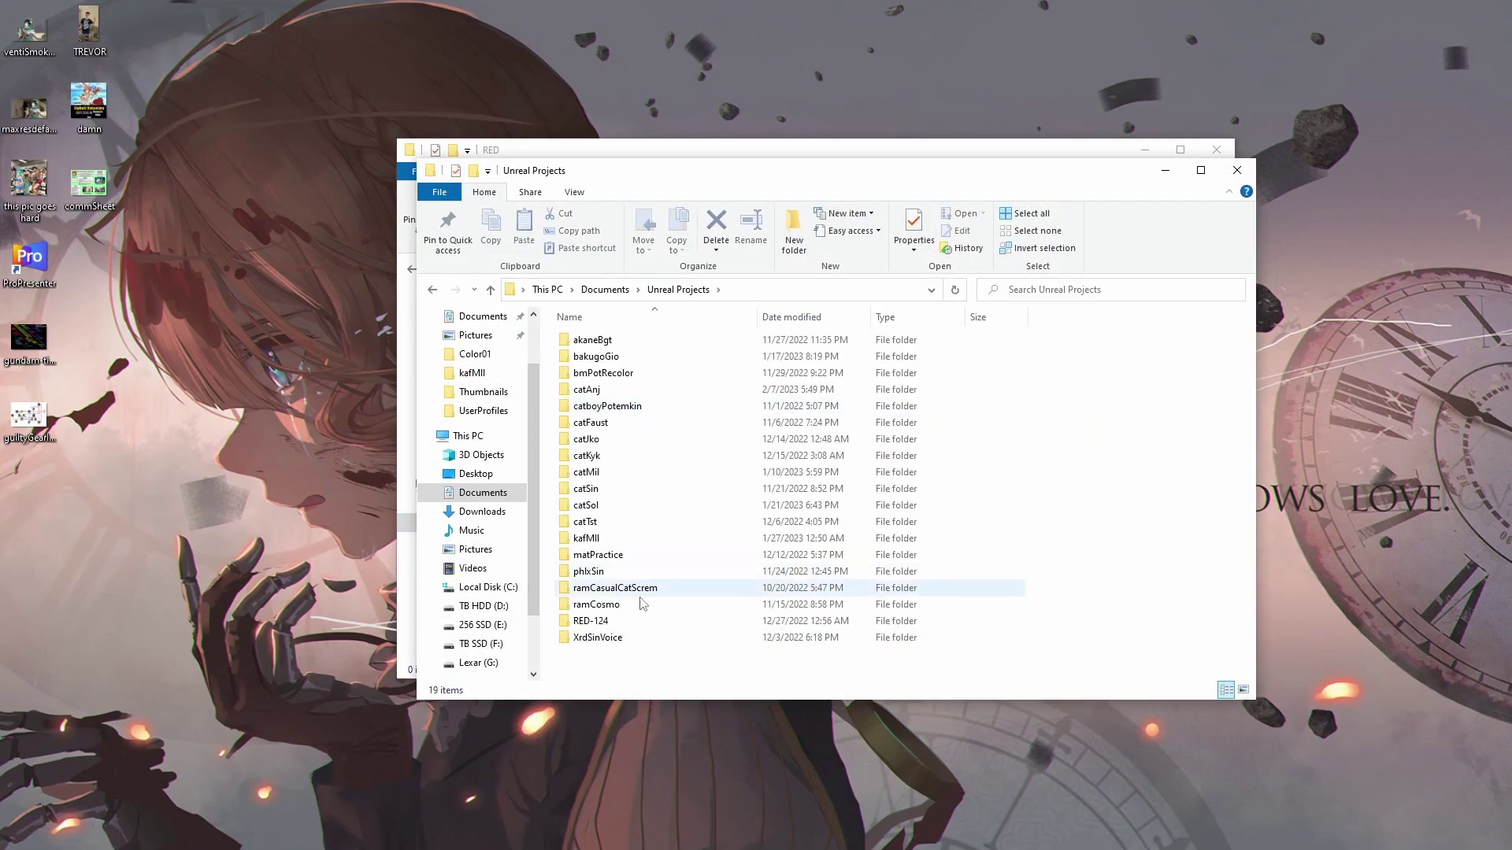
pyautogui.doubleClick(608, 388)
pyautogui.click(617, 426)
pyautogui.doubleClick(617, 426)
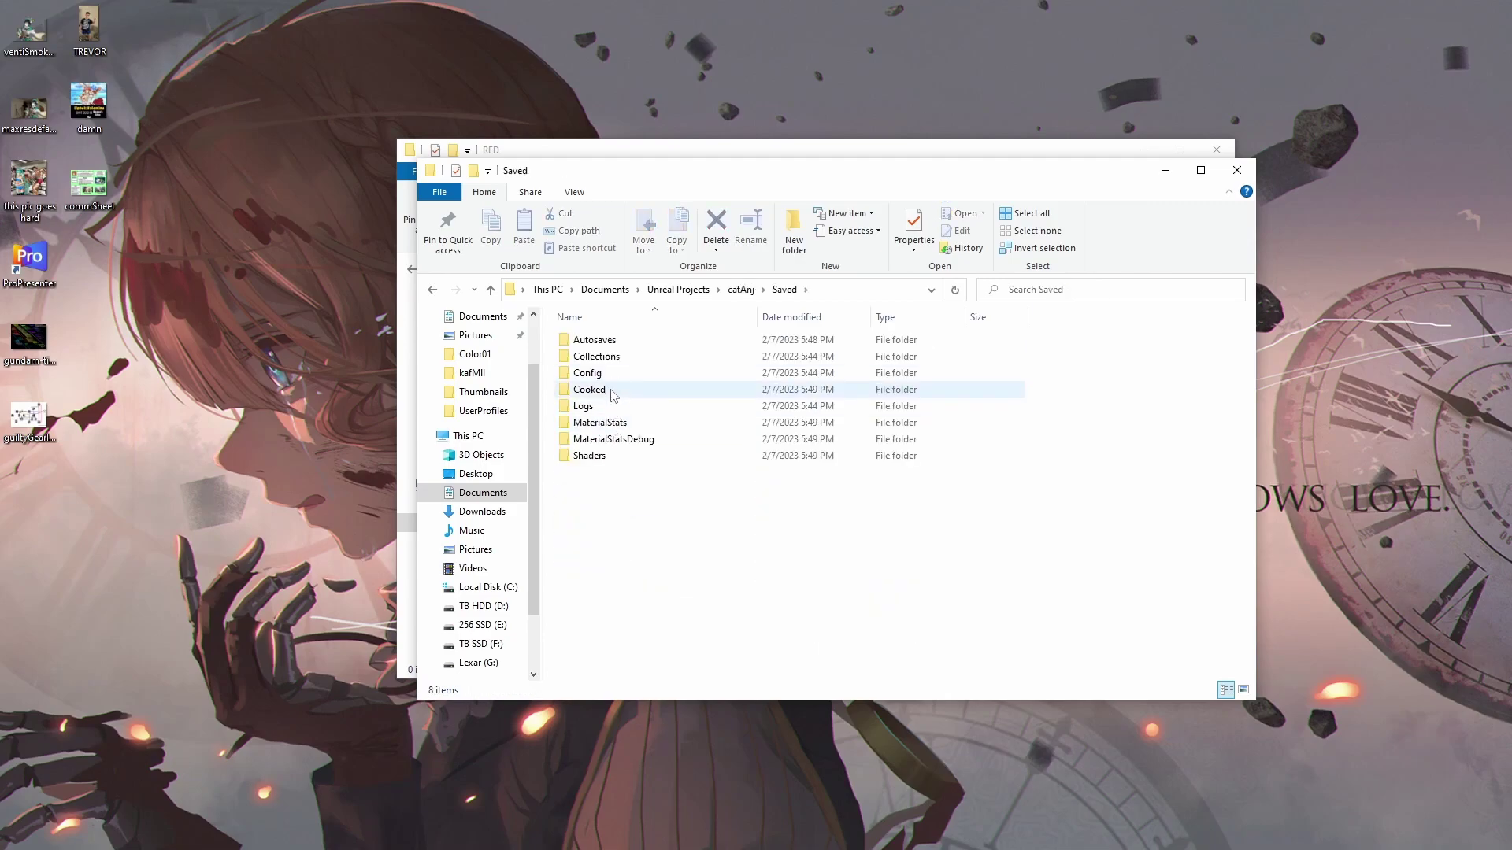
pyautogui.doubleClick(614, 390)
pyautogui.click(617, 344)
pyautogui.doubleClick(615, 344)
pyautogui.click(617, 344)
pyautogui.doubleClick(616, 344)
# Step: Copy the cooked Content folder into the empty RED folder
pyautogui.click(618, 344)
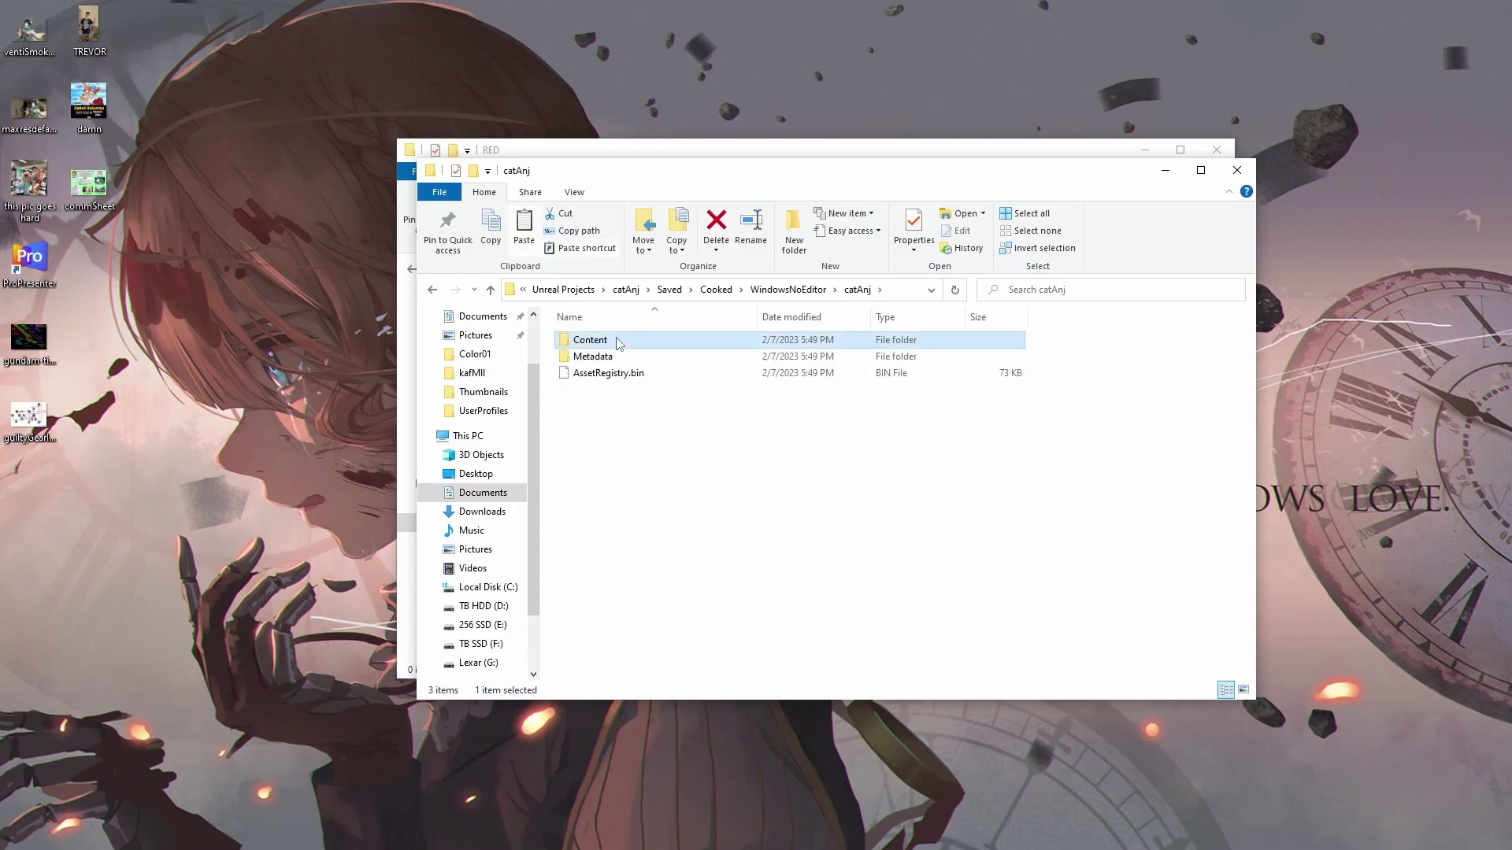
pyautogui.moveTo(714, 173); pyautogui.dragTo(714, 276)
pyautogui.click(718, 157)
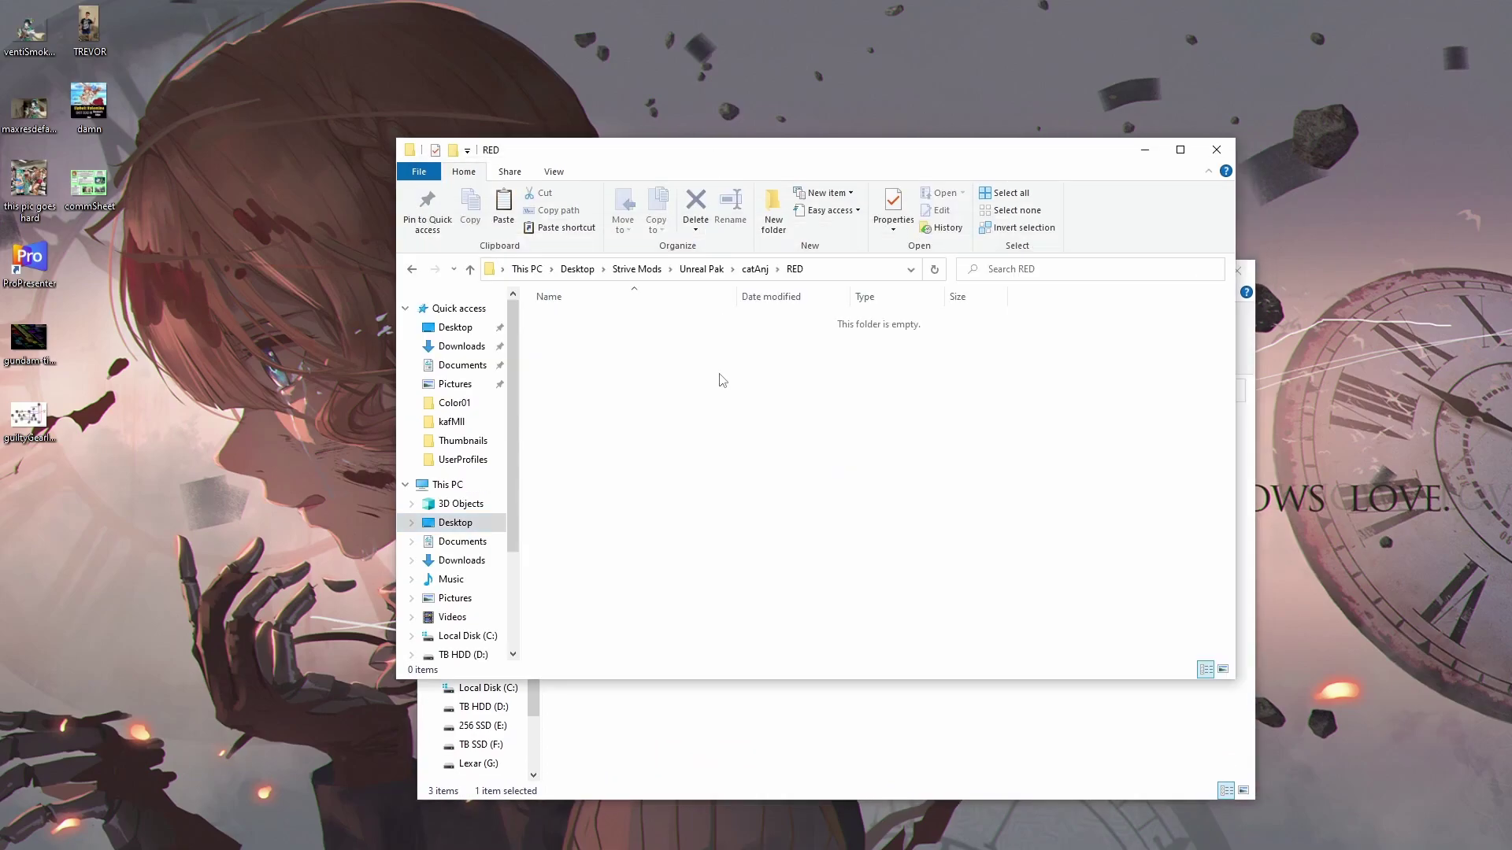
pyautogui.hotkey('ctrl', 'v')
# Step: Delete the two ShaderArchive files from the copied Content folder
pyautogui.doubleClick(599, 320)
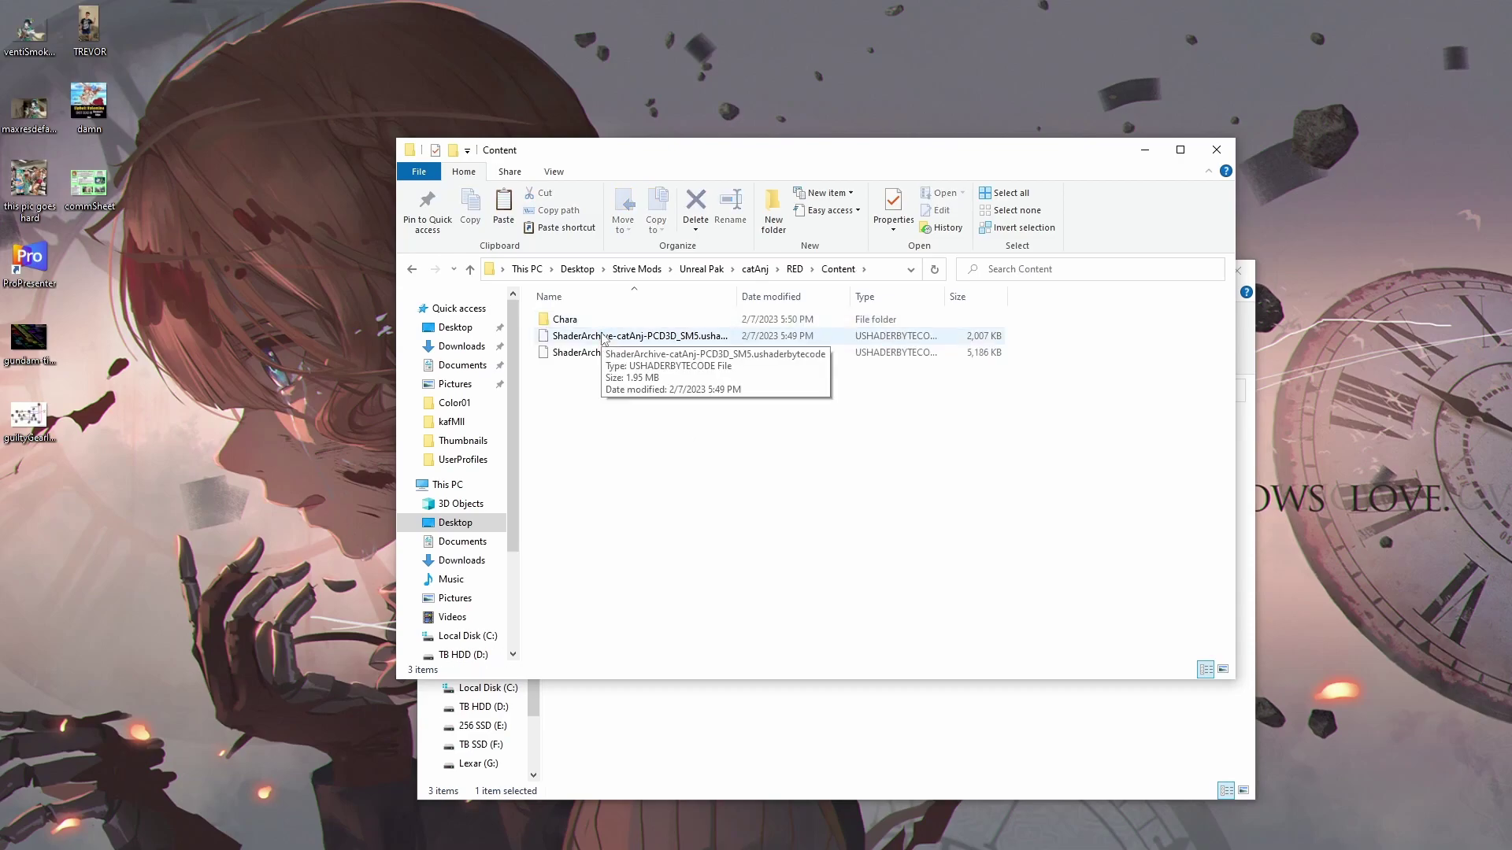
pyautogui.click(603, 338)
pyautogui.keyDown('shift'); pyautogui.click(603, 353); pyautogui.keyUp('shift')
pyautogui.press('Delete')
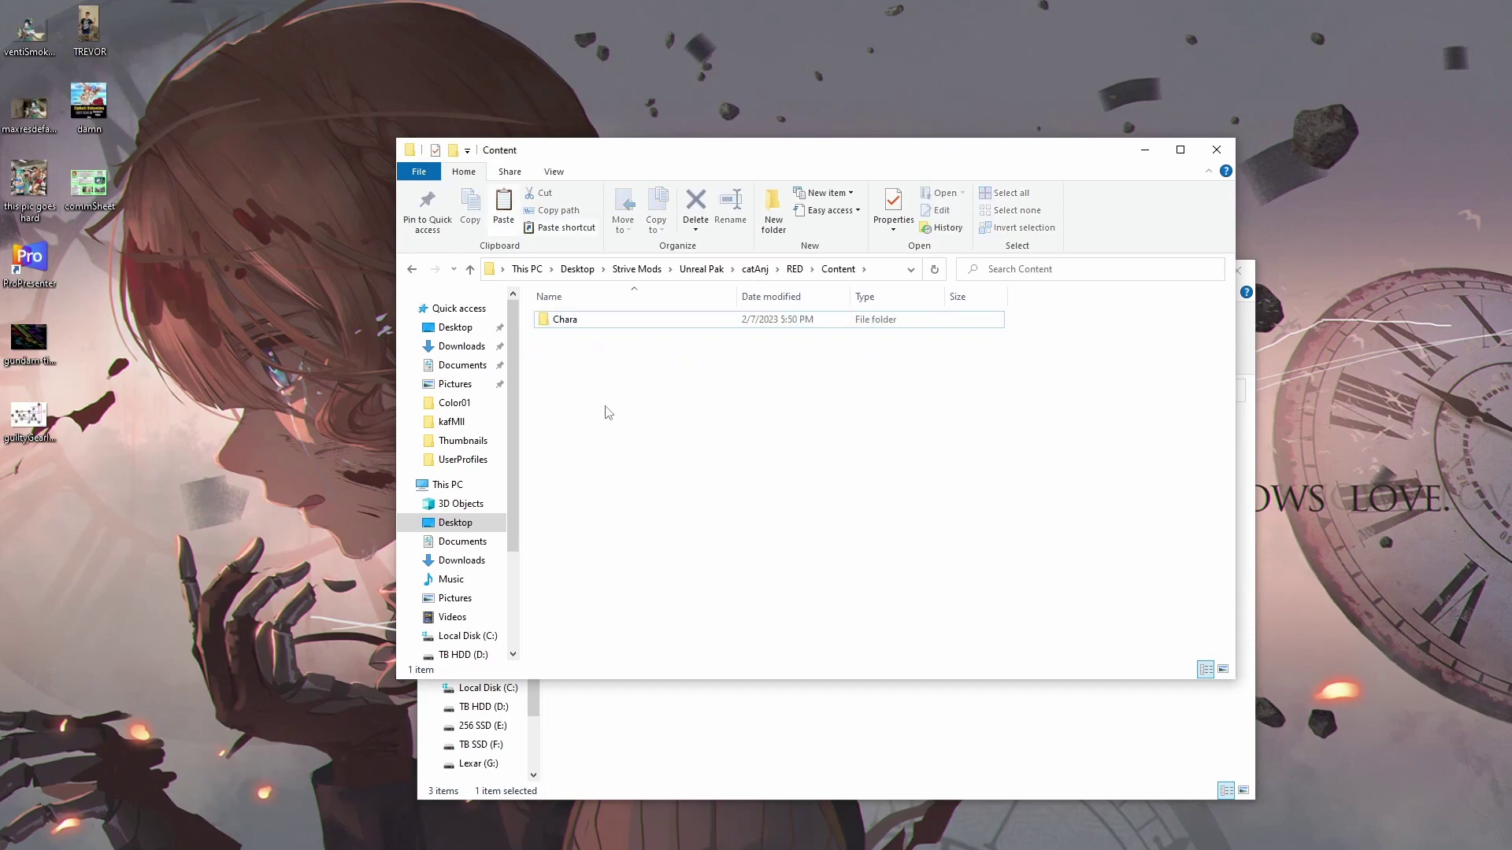
# Step: In Chara\ANJ\Costume01\Mesh, delete the .uasset and .uexp files of anj_head_high_Skeleton and anj_head_Skeleton
pyautogui.doubleClick(599, 323)
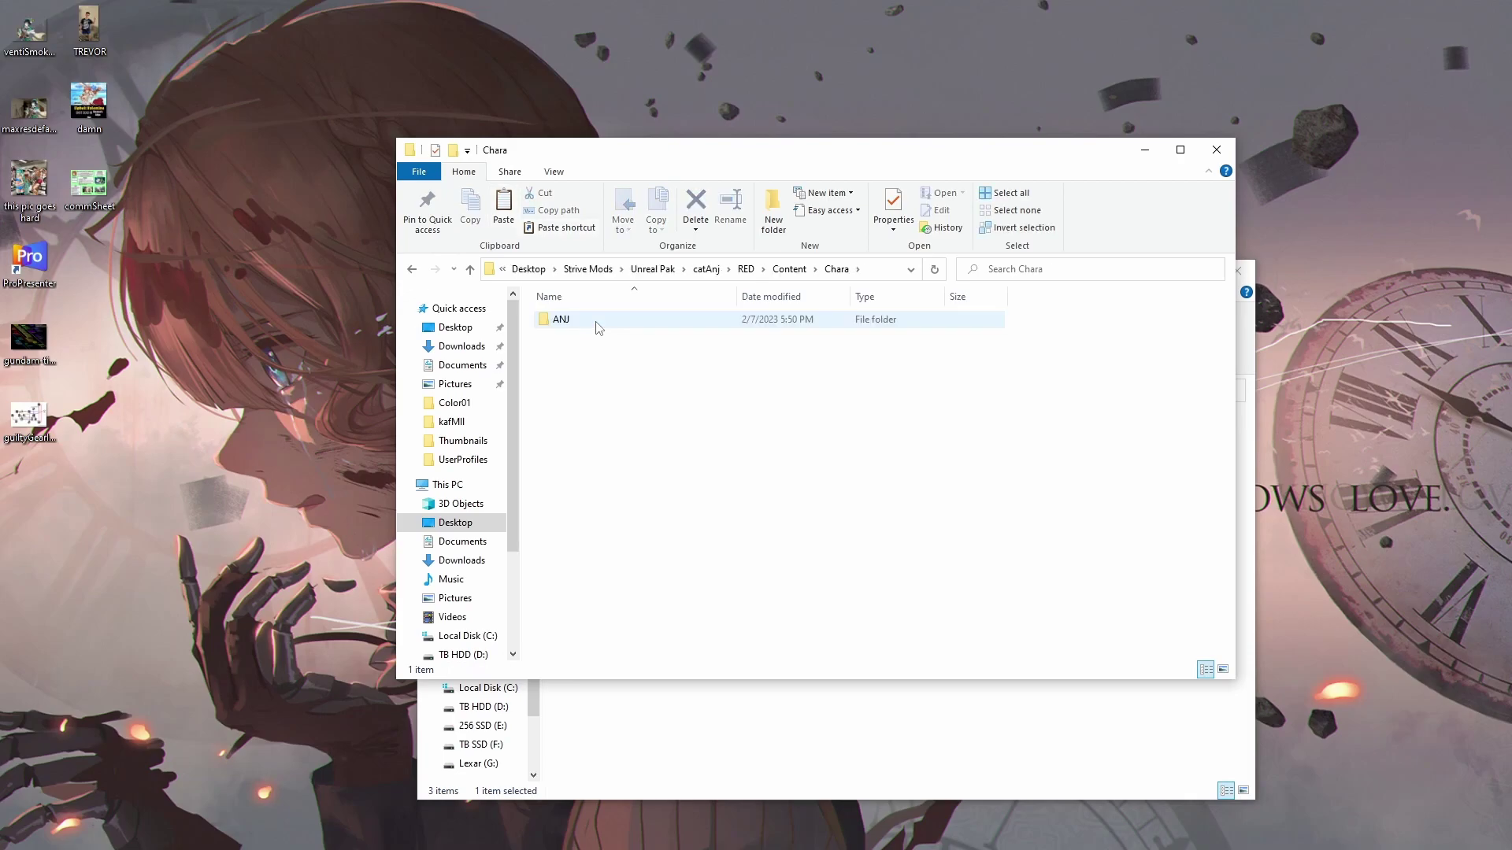
pyautogui.doubleClick(596, 321)
pyautogui.doubleClick(597, 321)
pyautogui.doubleClick(597, 321)
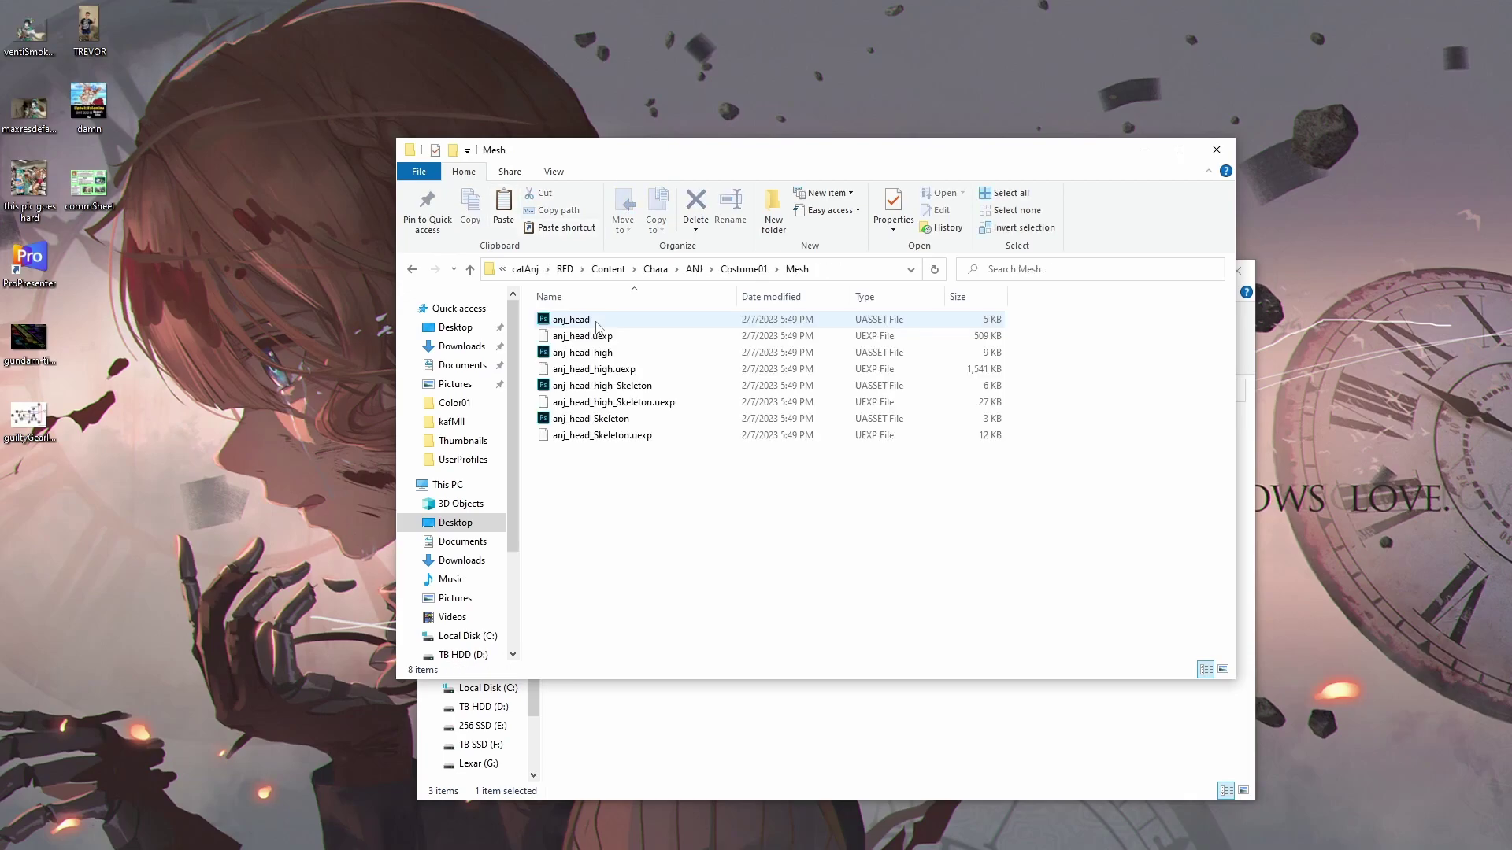
pyautogui.click(629, 386)
pyautogui.keyDown('shift'); pyautogui.click(630, 403); pyautogui.keyUp('shift')
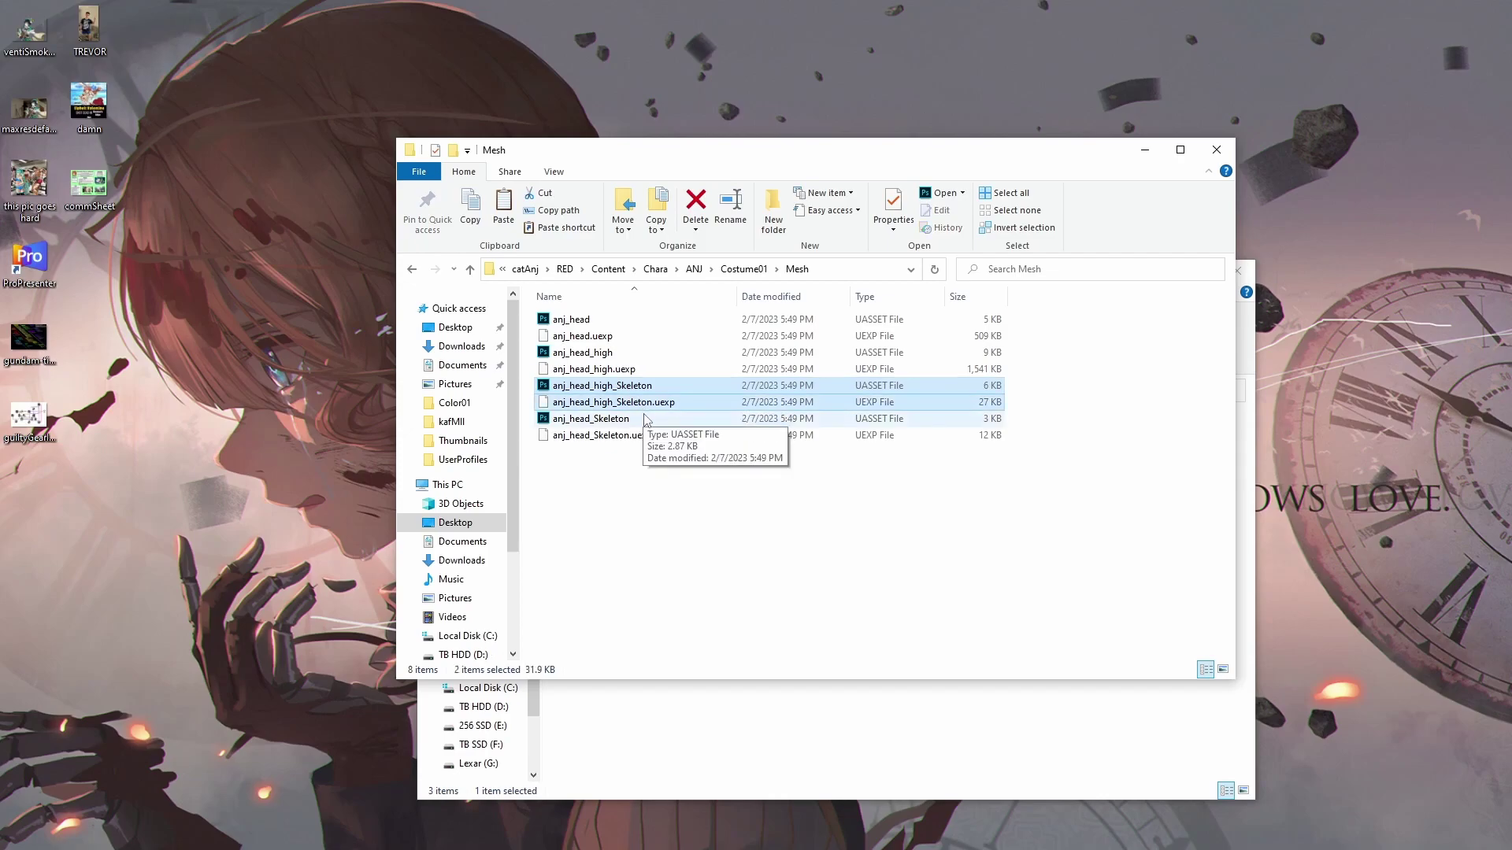
pyautogui.keyDown('shift'); pyautogui.click(644, 419); pyautogui.keyUp('shift')
pyautogui.keyDown('shift'); pyautogui.click(649, 436); pyautogui.keyUp('shift')
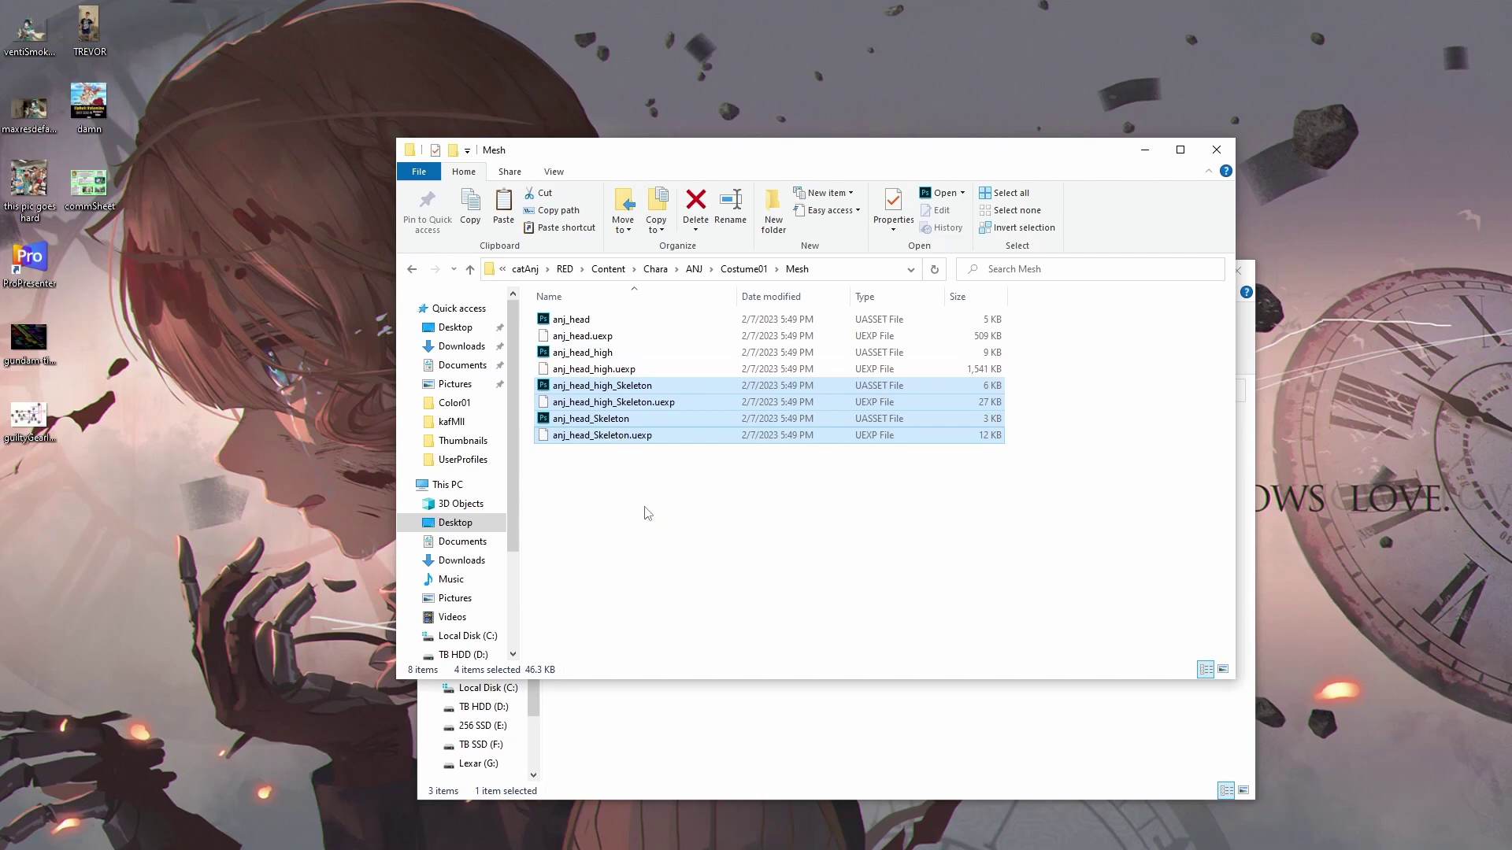
pyautogui.click(696, 209)
# Step: Close the cooked-files window, return to Unreal Pak, and pack the catAnj folder with the UnrealPak-With-Compression batch file
pyautogui.click(535, 269)
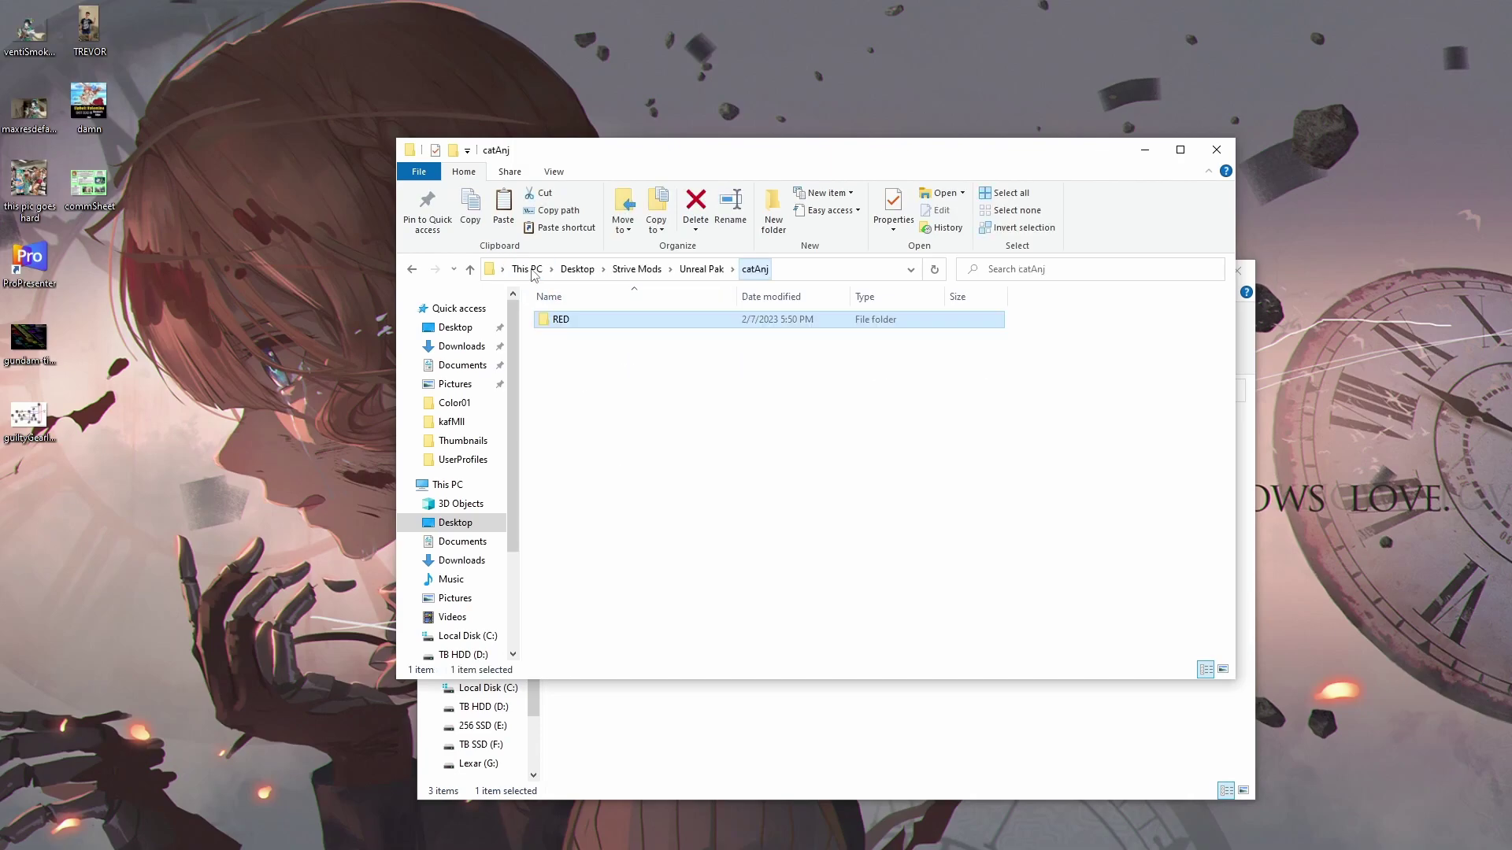
pyautogui.click(1244, 273)
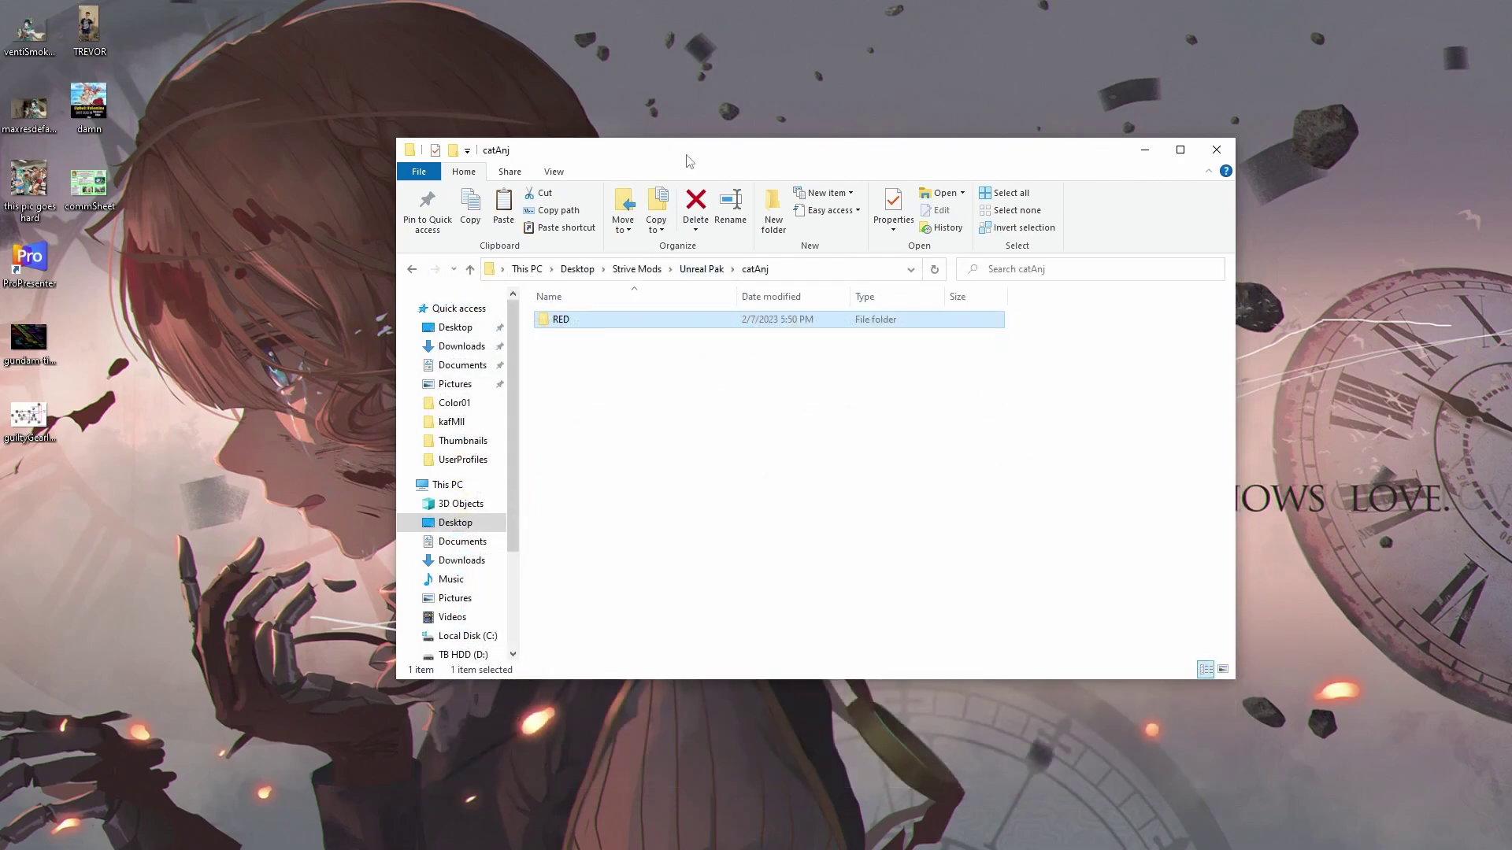
pyautogui.click(692, 269)
pyautogui.moveTo(575, 320); pyautogui.dragTo(703, 566)
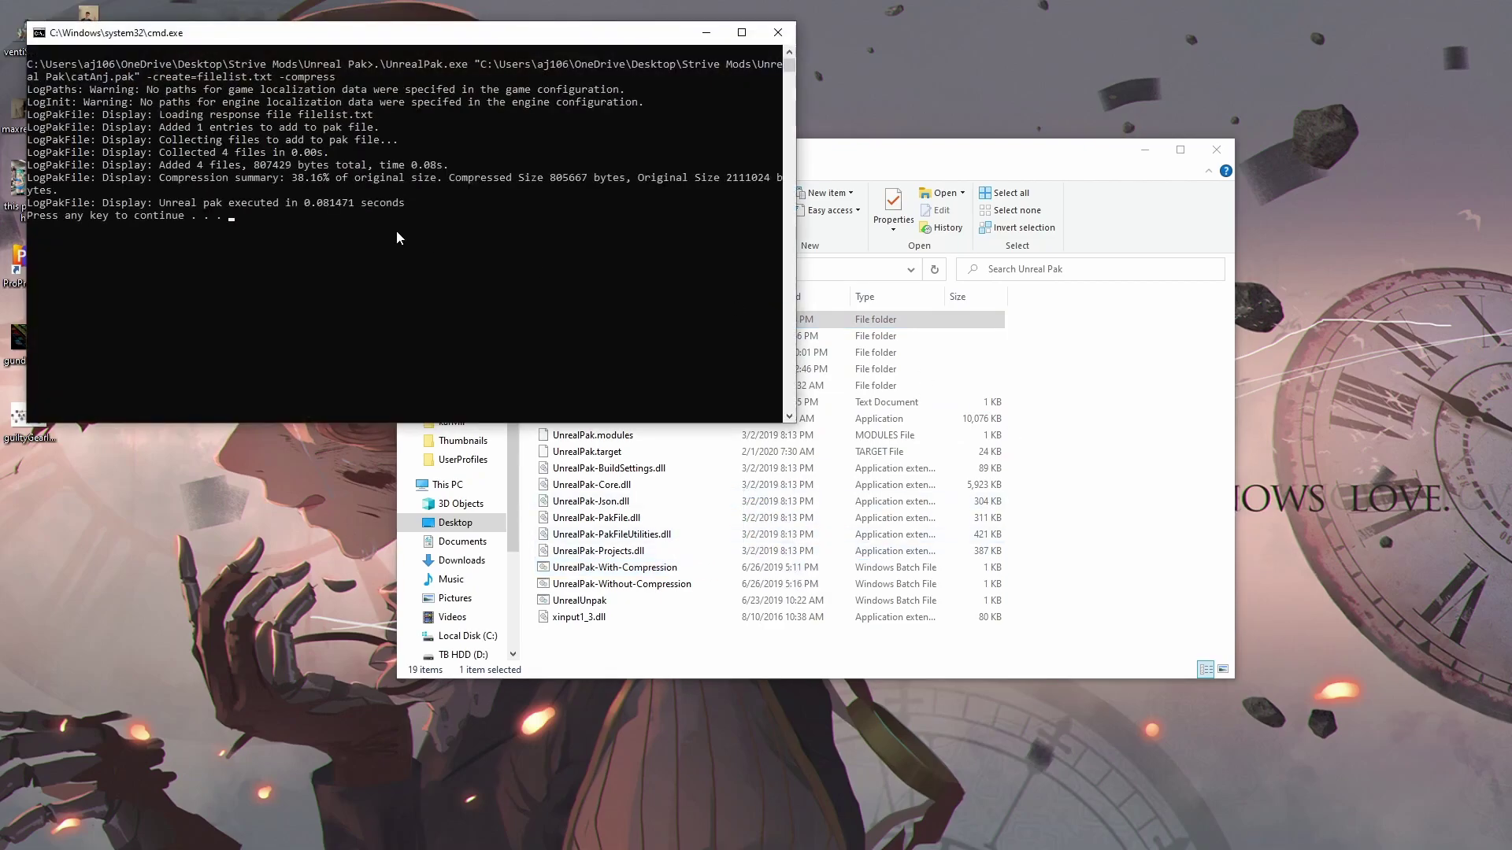
pyautogui.press('Return')
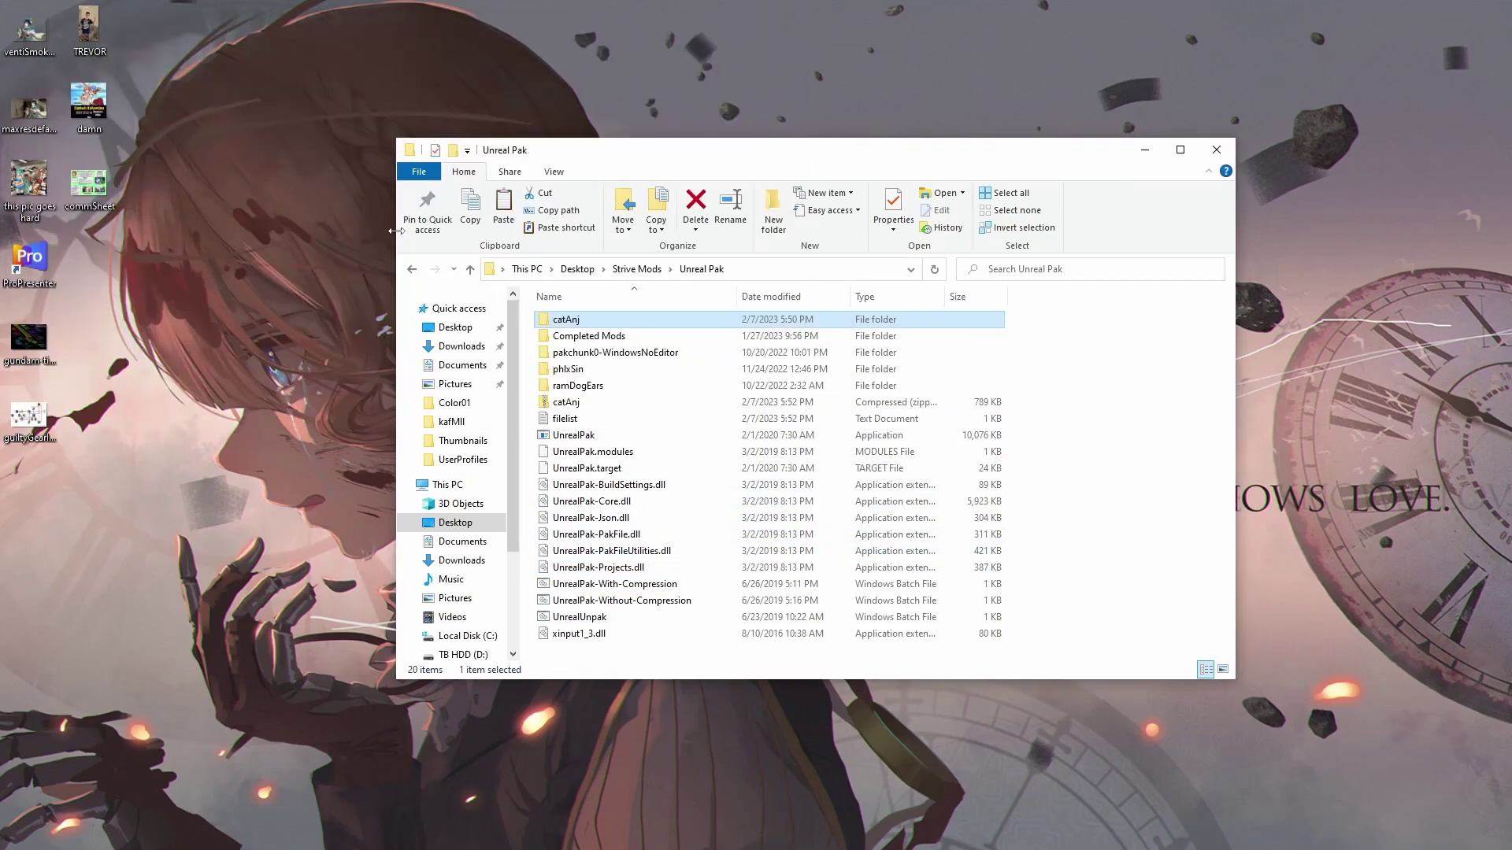
pyautogui.moveTo(1033, 163); pyautogui.dragTo(962, 149)
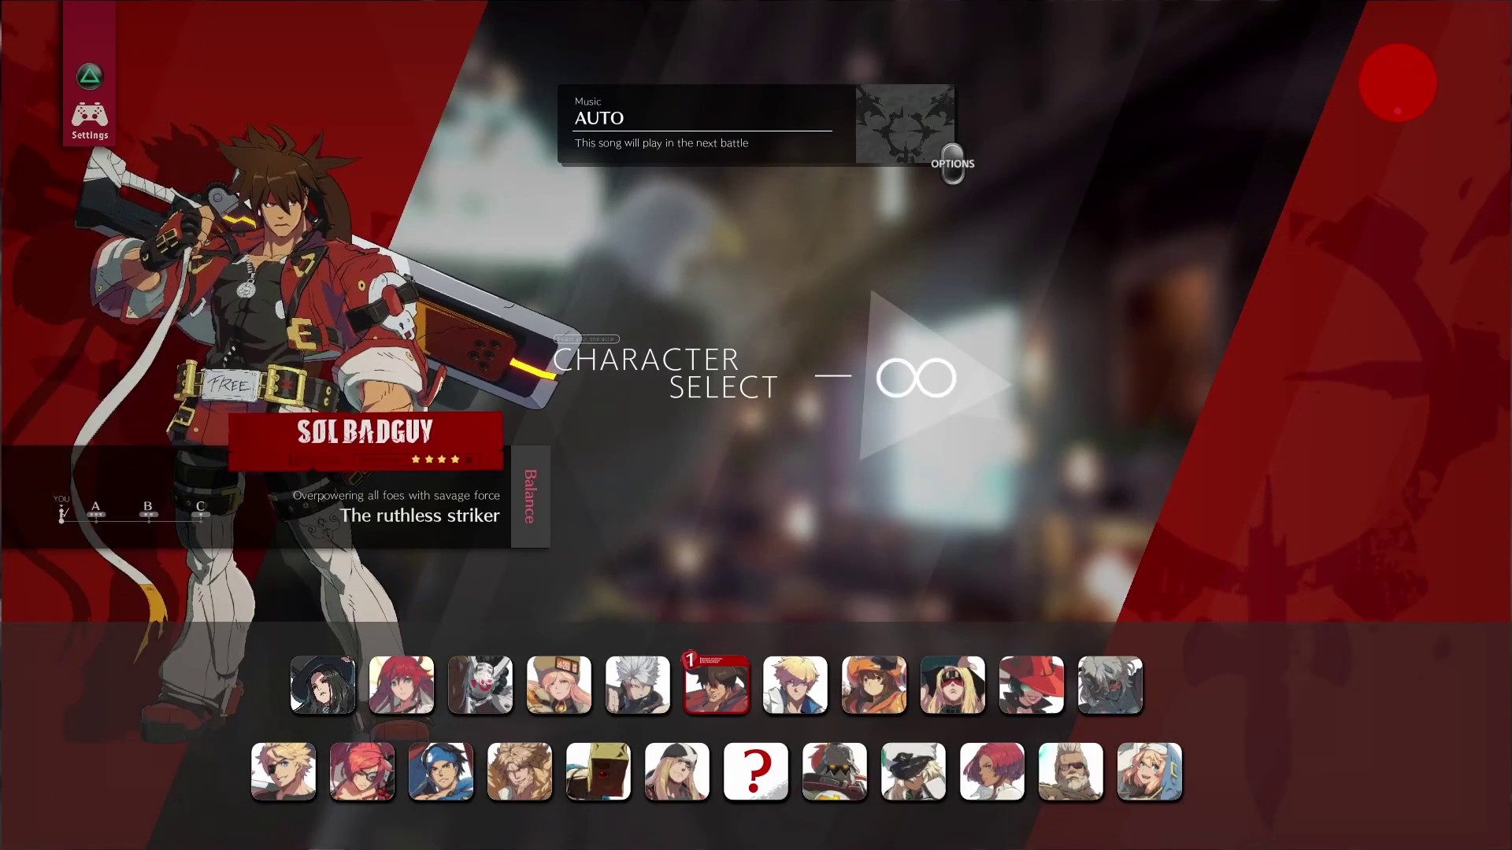
# Step: In Guilty Gear Strive's character select, choose Anji Mito as the player's character
pyautogui.press('Left')
pyautogui.press('Left')
pyautogui.press('Down')
pyautogui.press('Left')
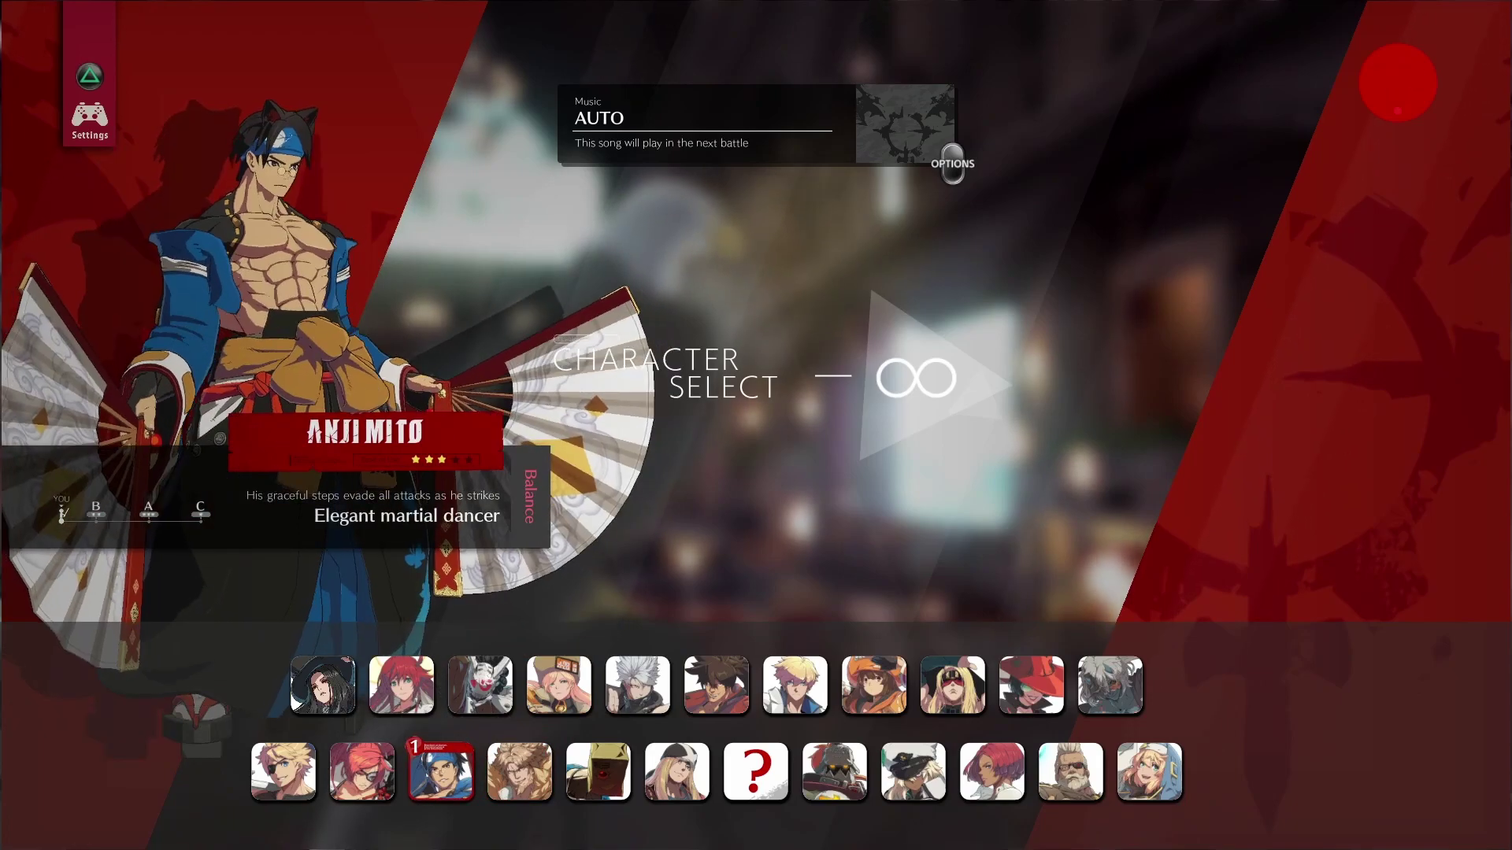
pyautogui.press('Return')
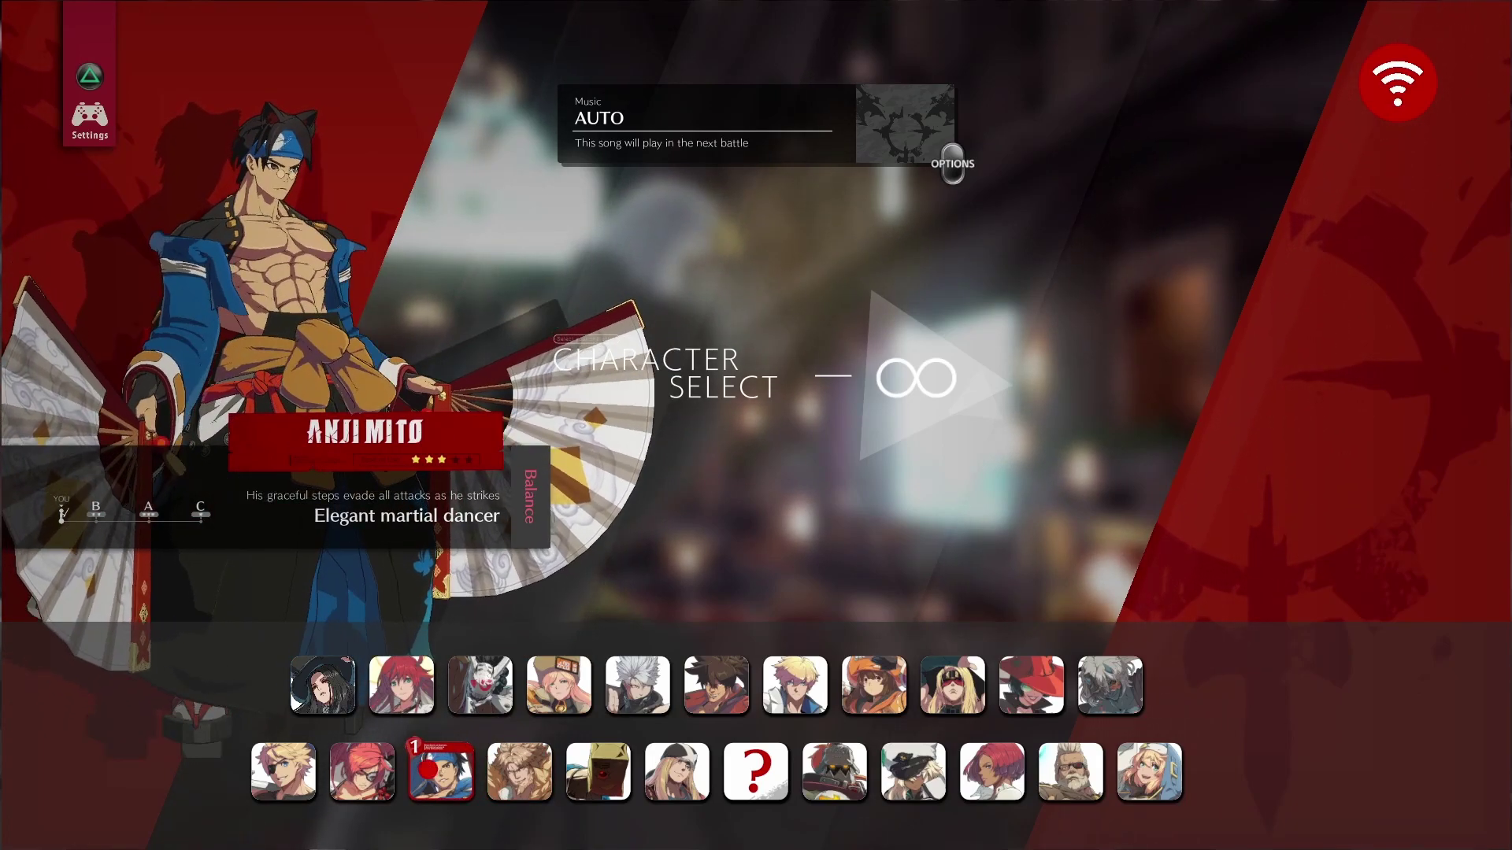
pyautogui.press('Return')
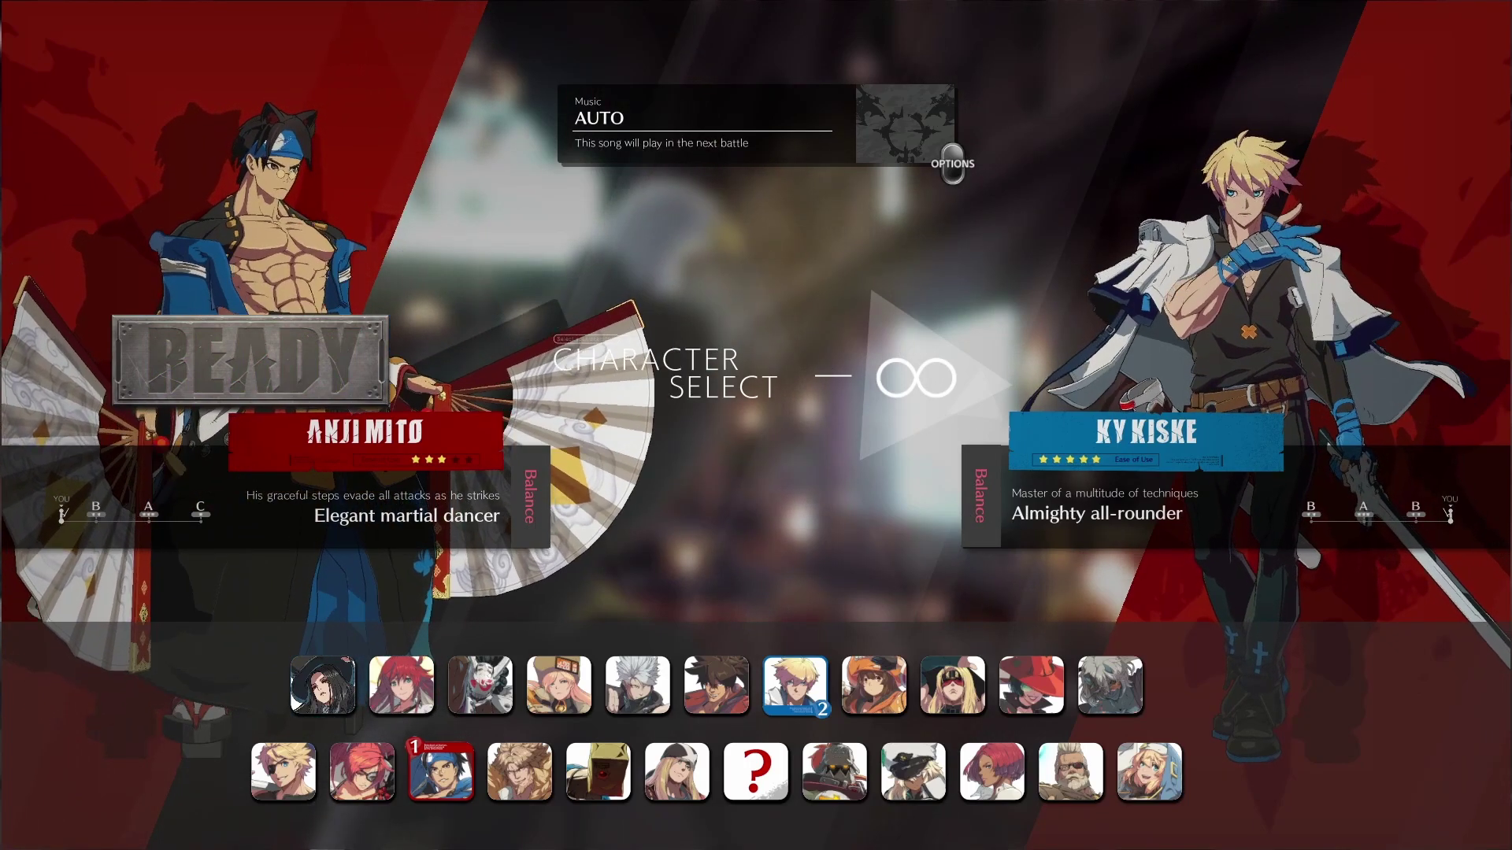
# Step: Change the battle stage to a bright outdoor one in the option menu, leaving the music on AUTO
pyautogui.press('Escape')
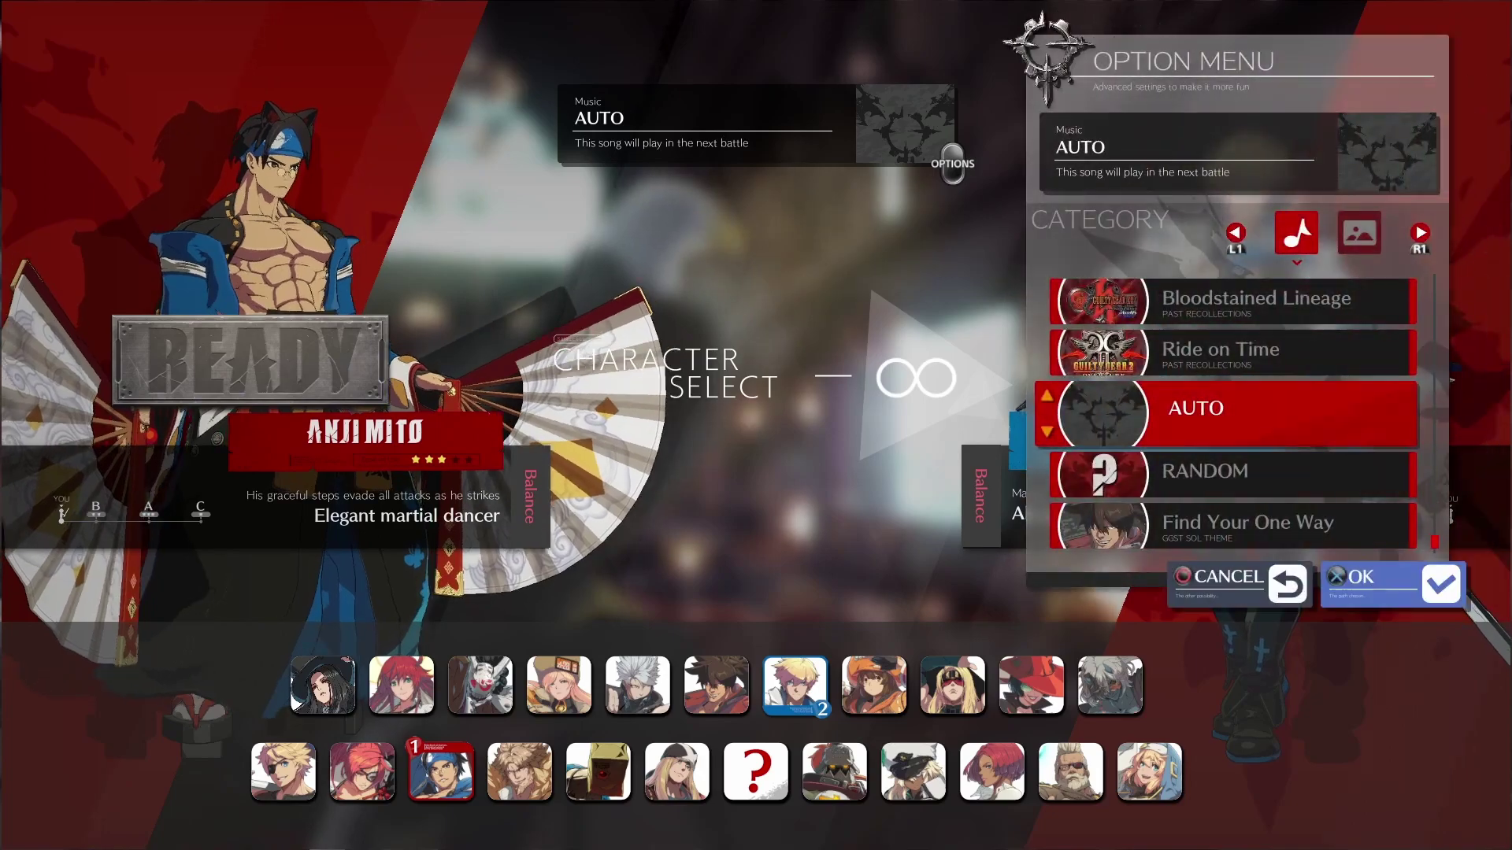
pyautogui.press('e')
pyautogui.press('Right')
pyautogui.press('Right')
pyautogui.press('Right')
pyautogui.press('Left')
pyautogui.press('Return')
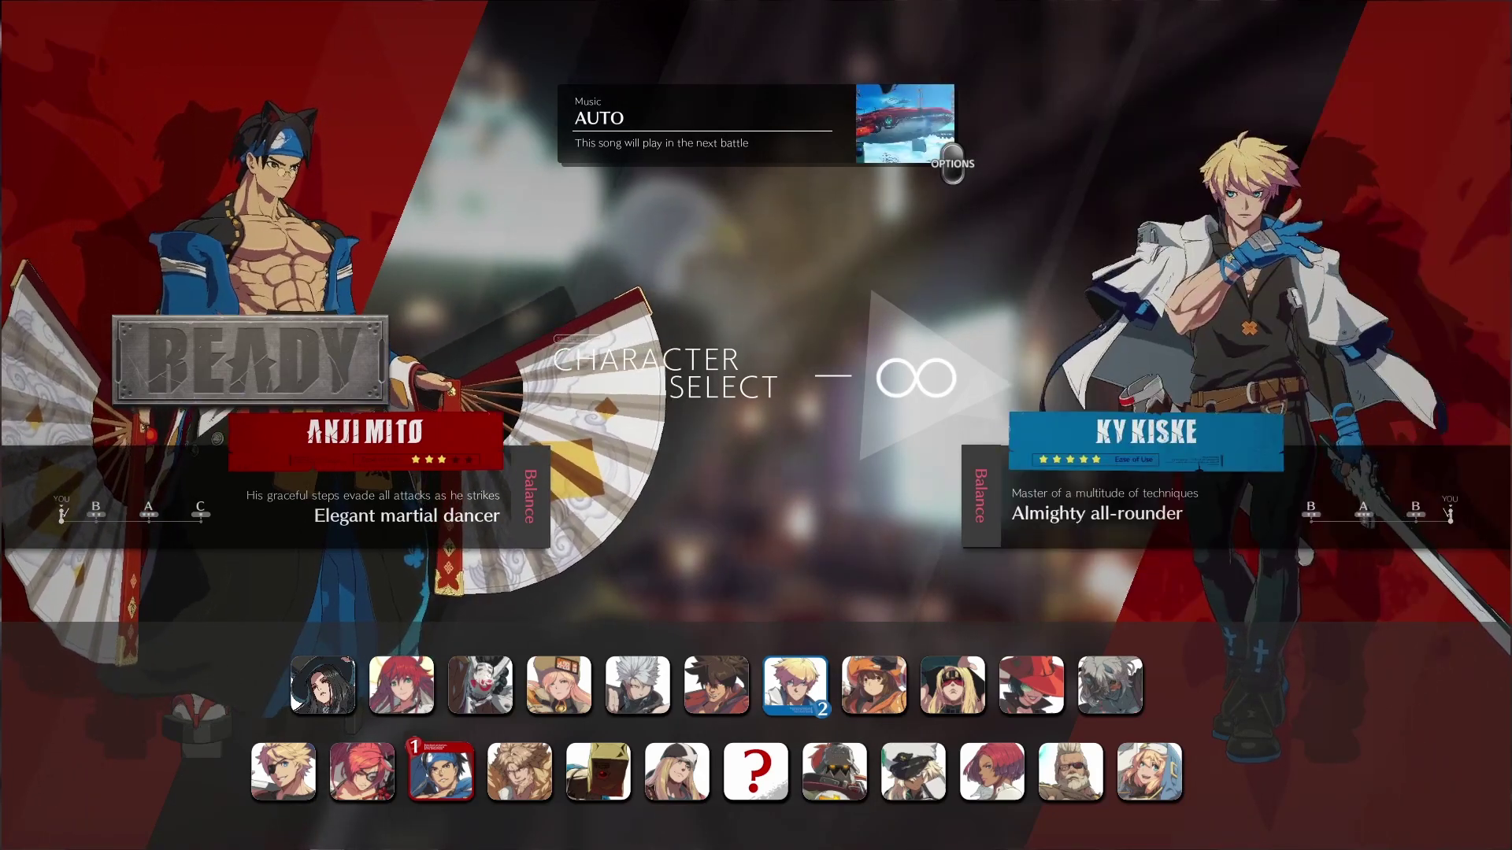
# Step: Choose Baiken as the opponent and confirm the selection
pyautogui.press('Down')
pyautogui.press('Right')
pyautogui.press('Right')
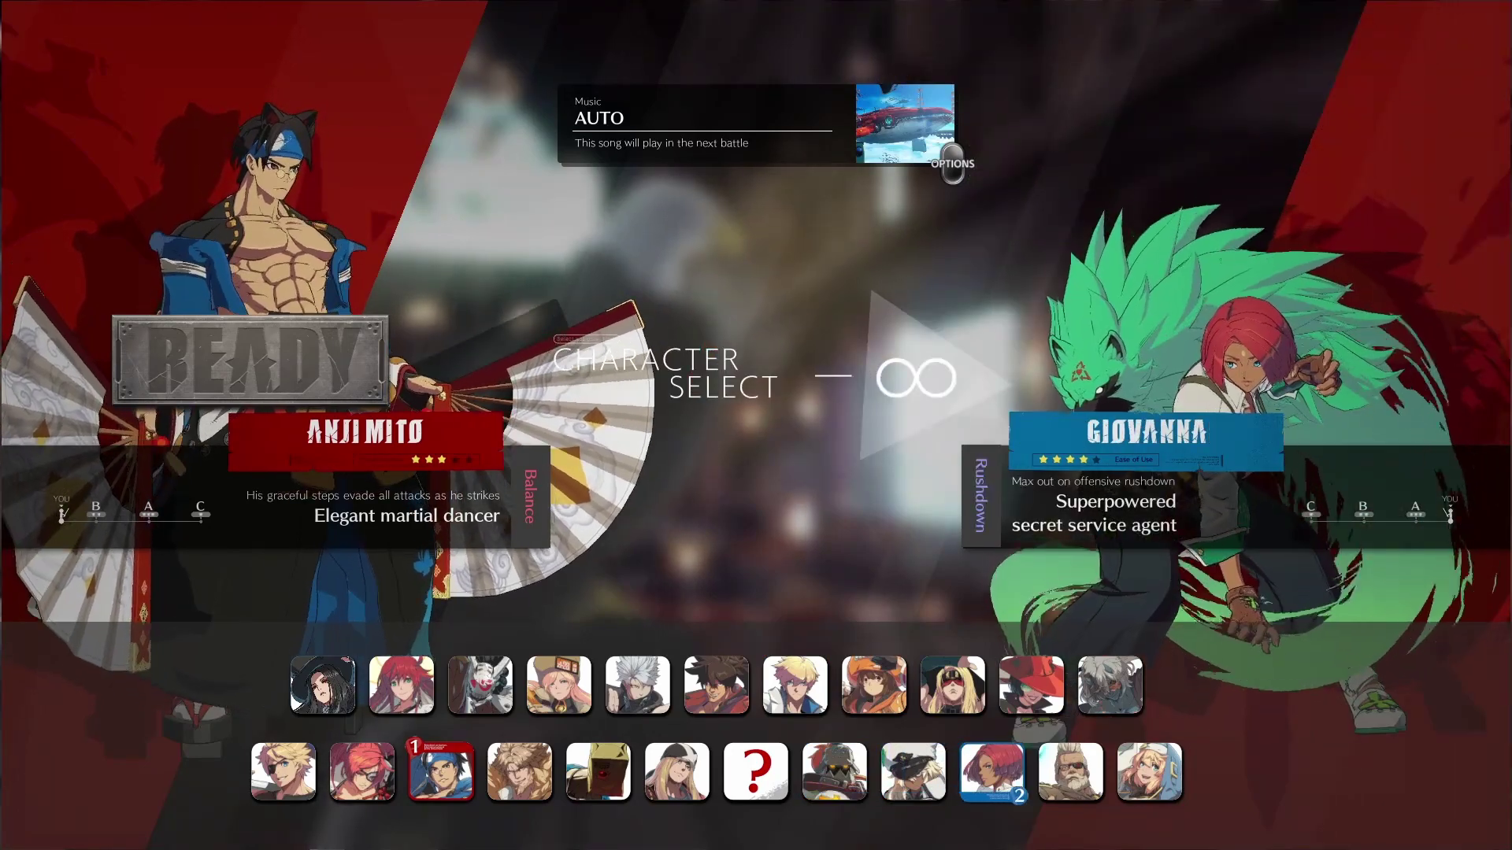
pyautogui.press('Left')
pyautogui.press('Left')
pyautogui.press('Left')
pyautogui.press('Left')
pyautogui.press('Left')
pyautogui.press('Left')
pyautogui.press('Left')
pyautogui.press('Left')
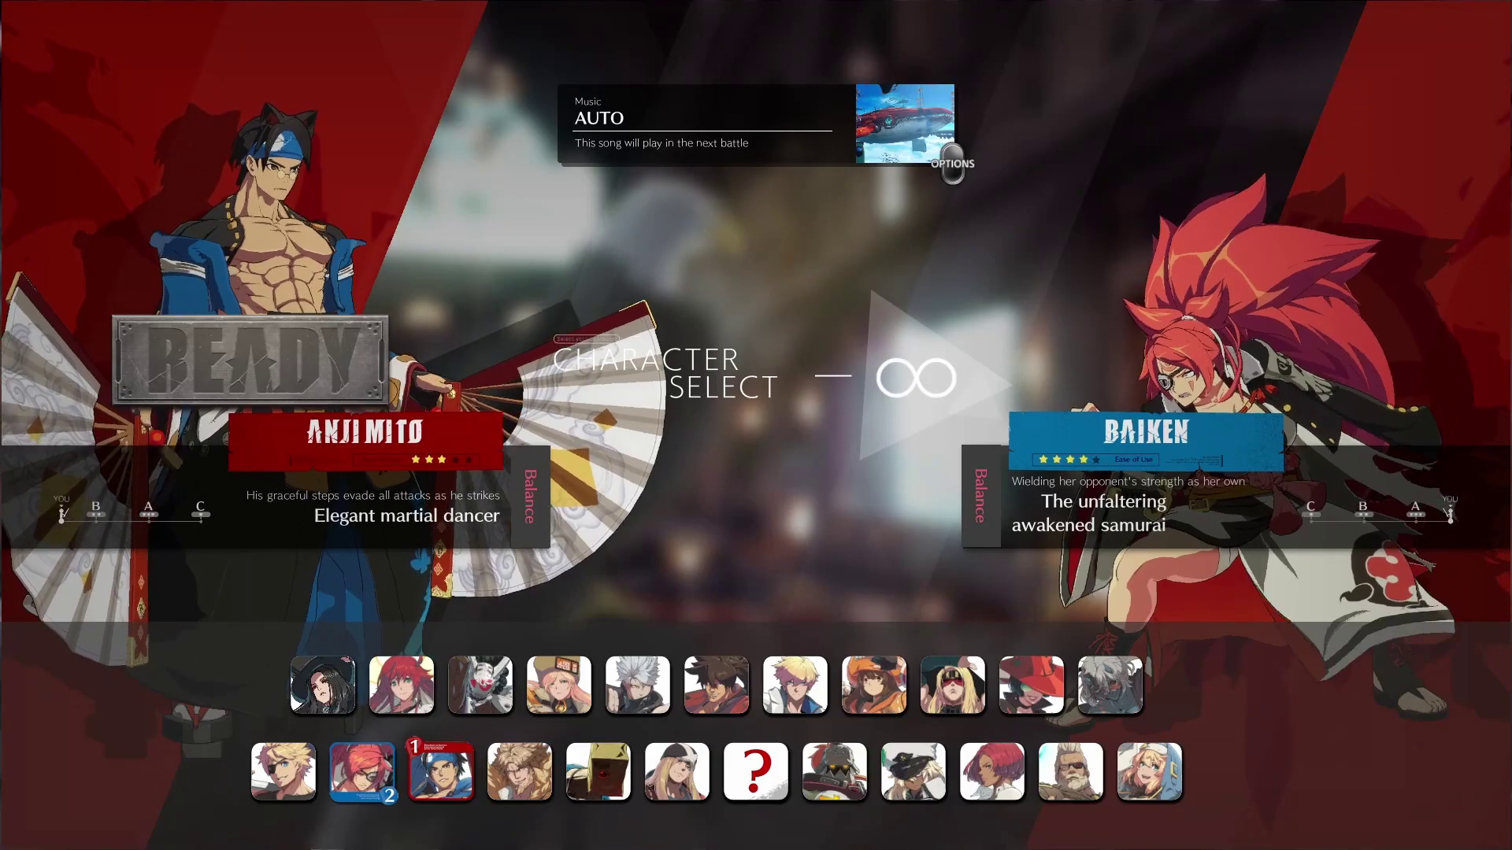
pyautogui.press('Return')
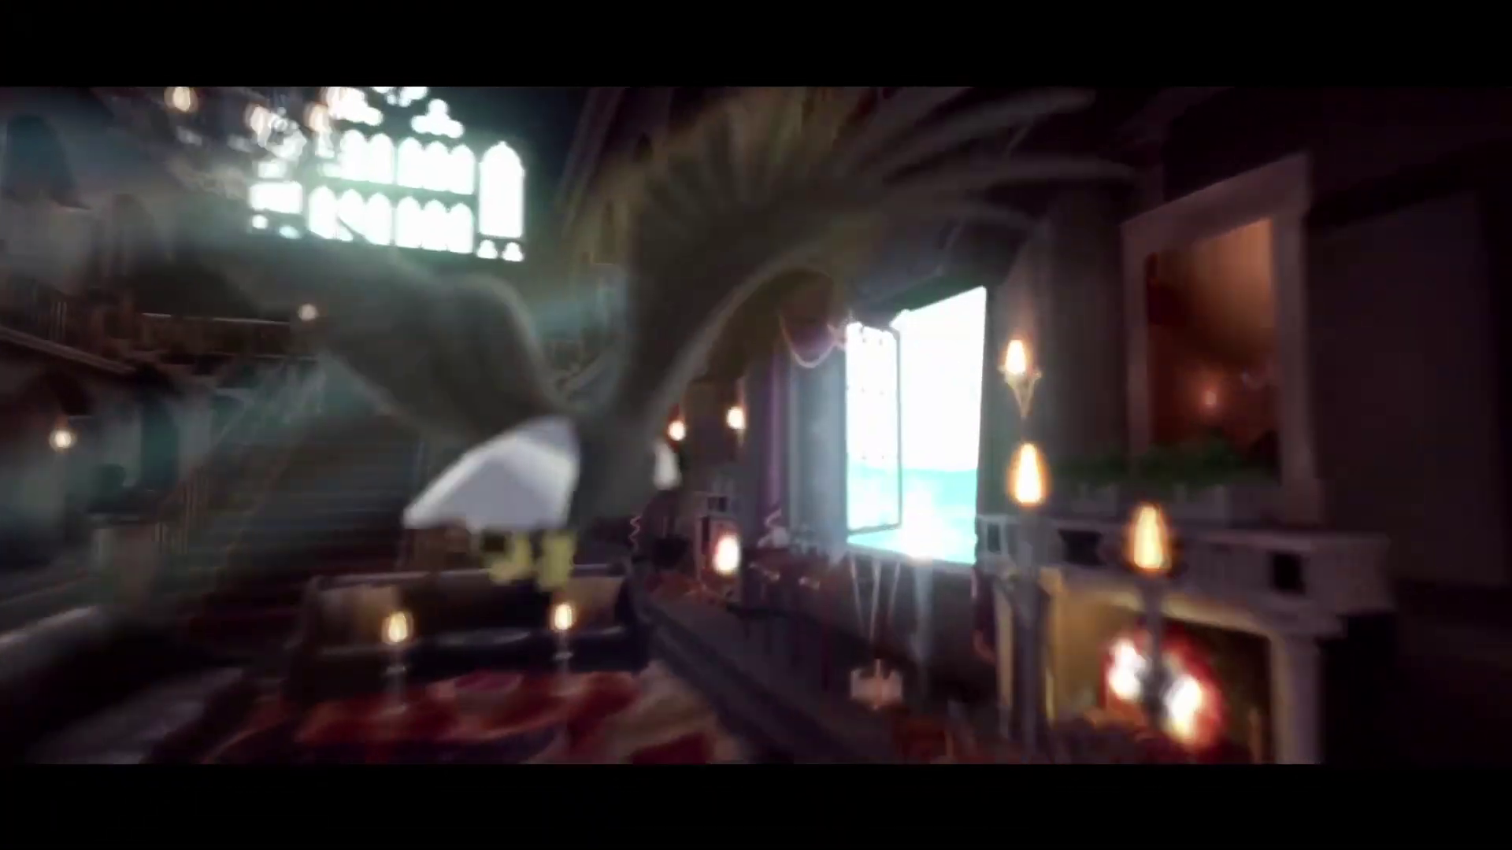